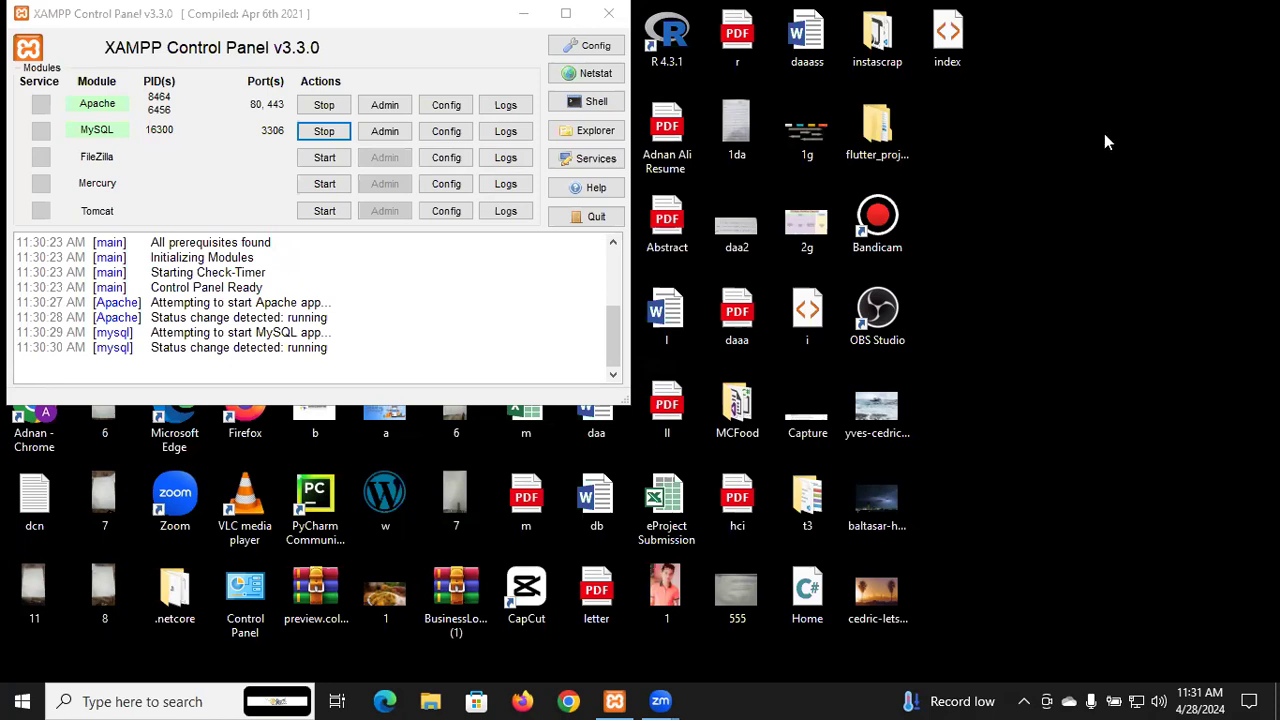
From the XAMPP Control Panel, open Apache's admin page localhost/dashboard in Chrome
click(972, 8)
click(986, 604)
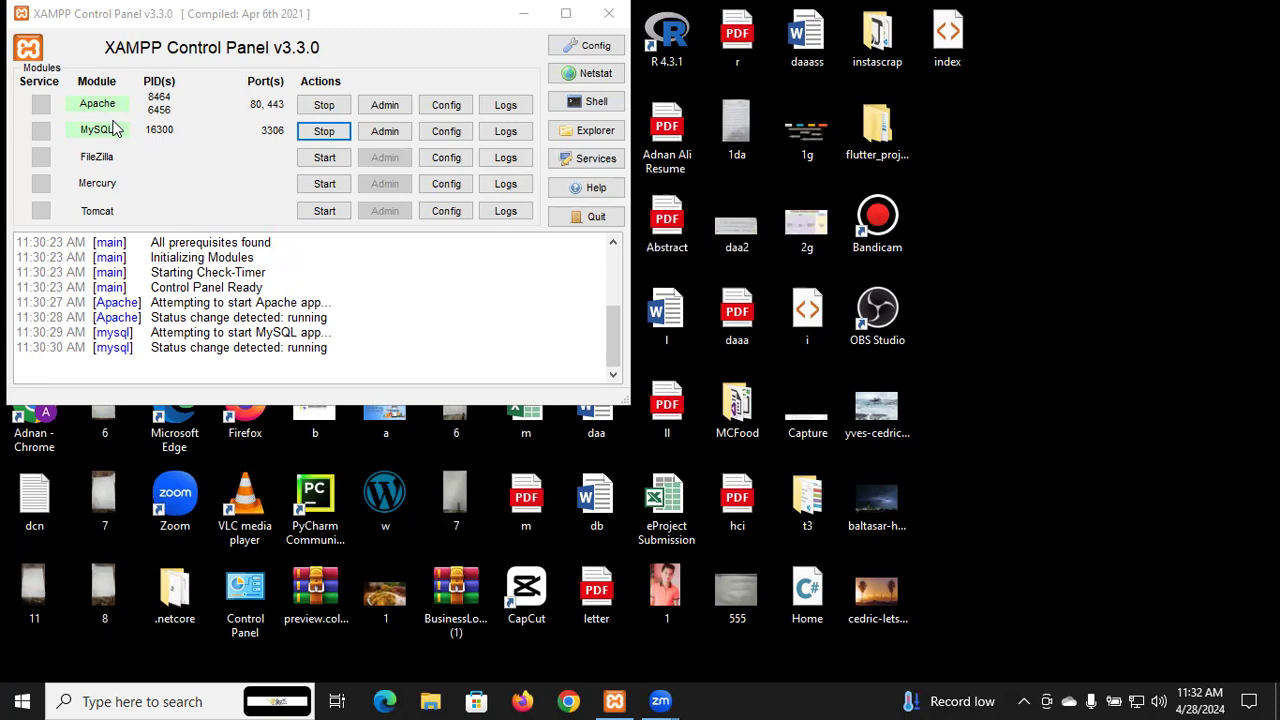
click(384, 108)
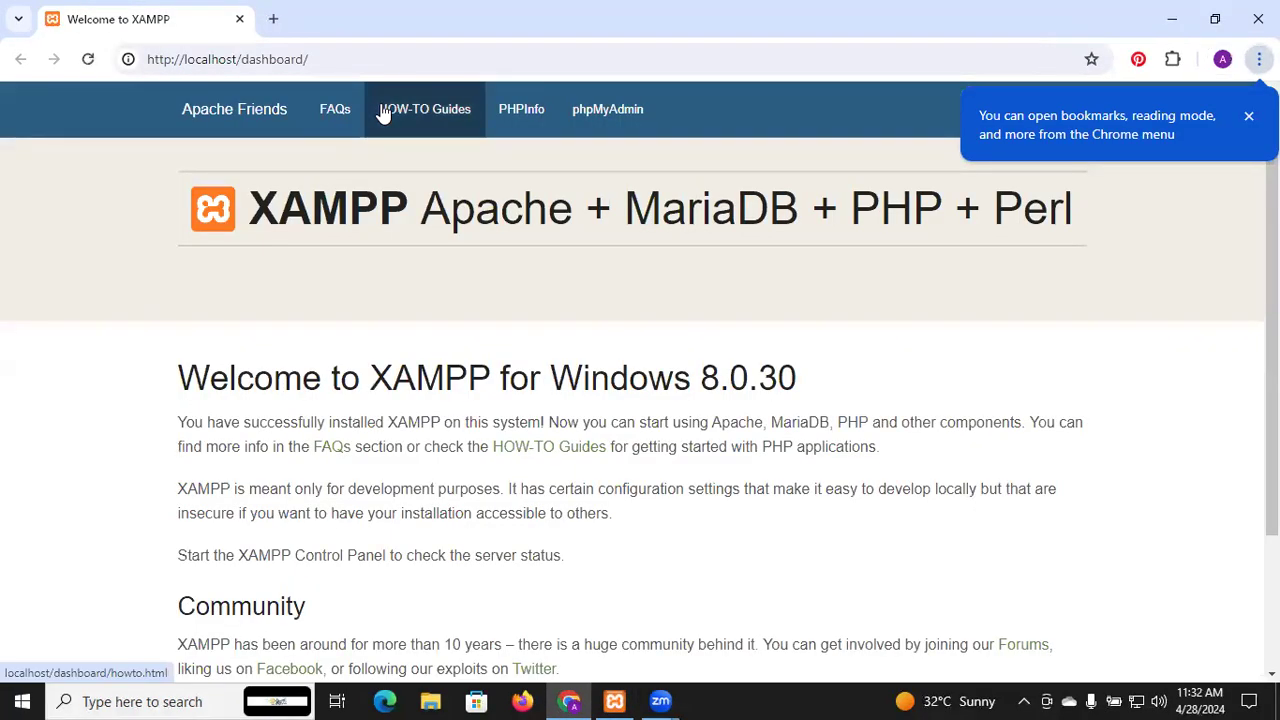
Change the address to localhost/Electronic_Store/, which returns 404 Not Found, then open File Explorer
click(277, 61)
click(278, 62)
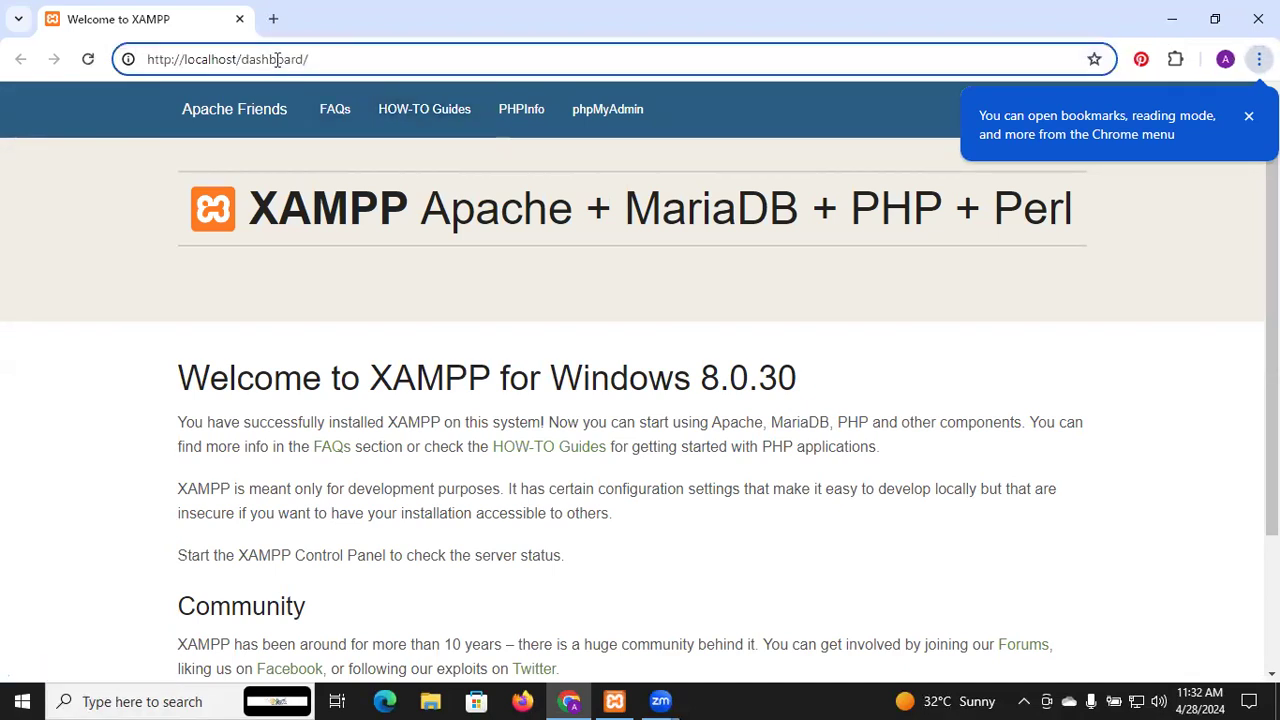
double_click(278, 62)
text(?PcuUW1XfuqIfBkrQovg9D7TgrpCCVHU)
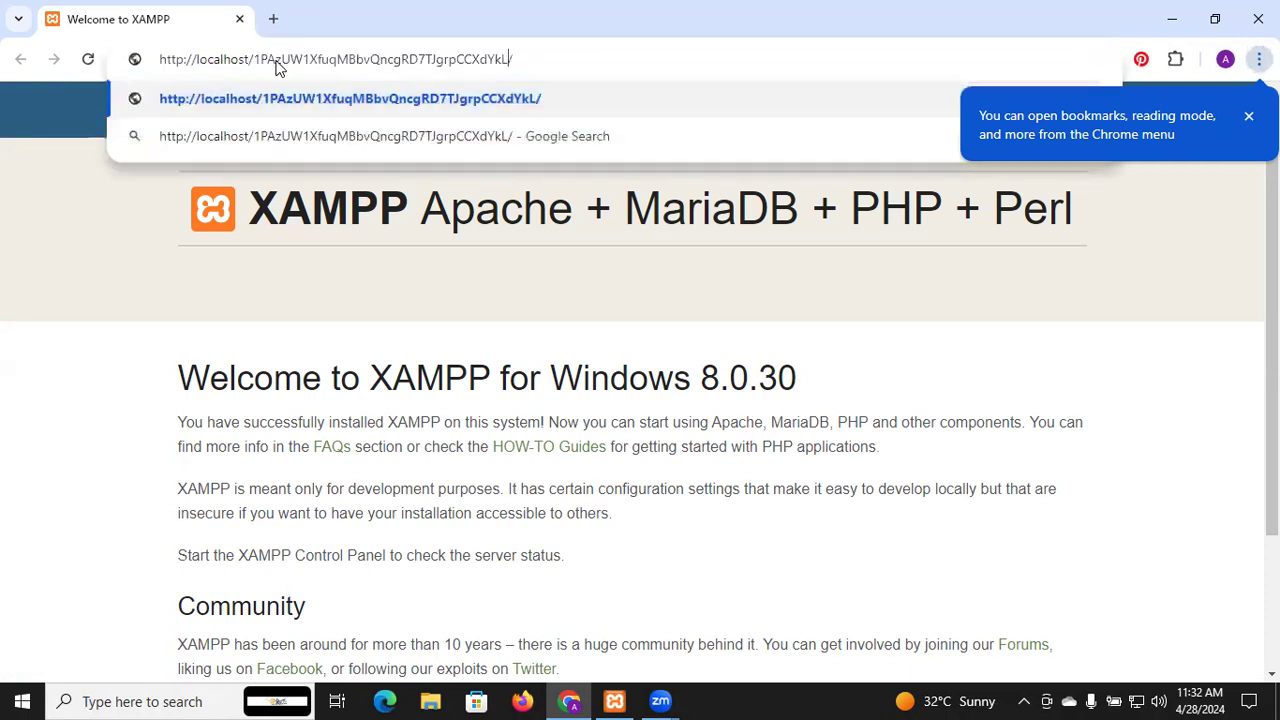
key(ctrl+z)
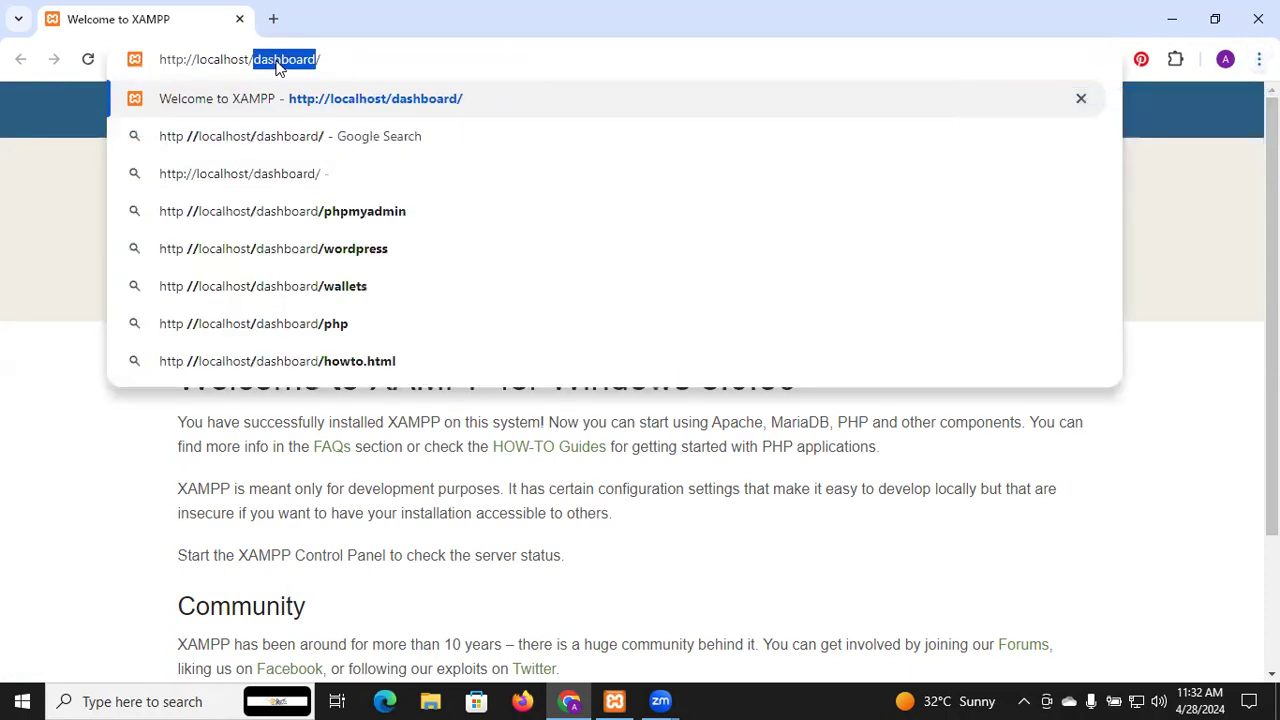
text(Ele)
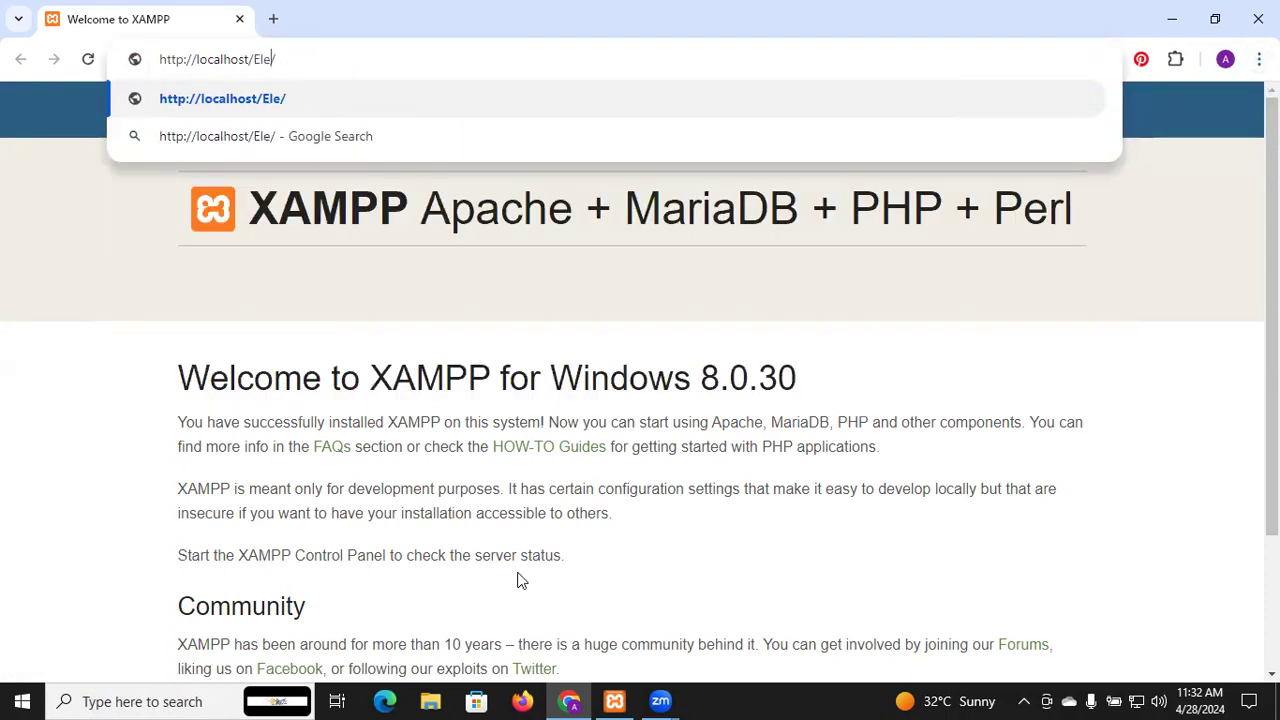
text(ctronic)
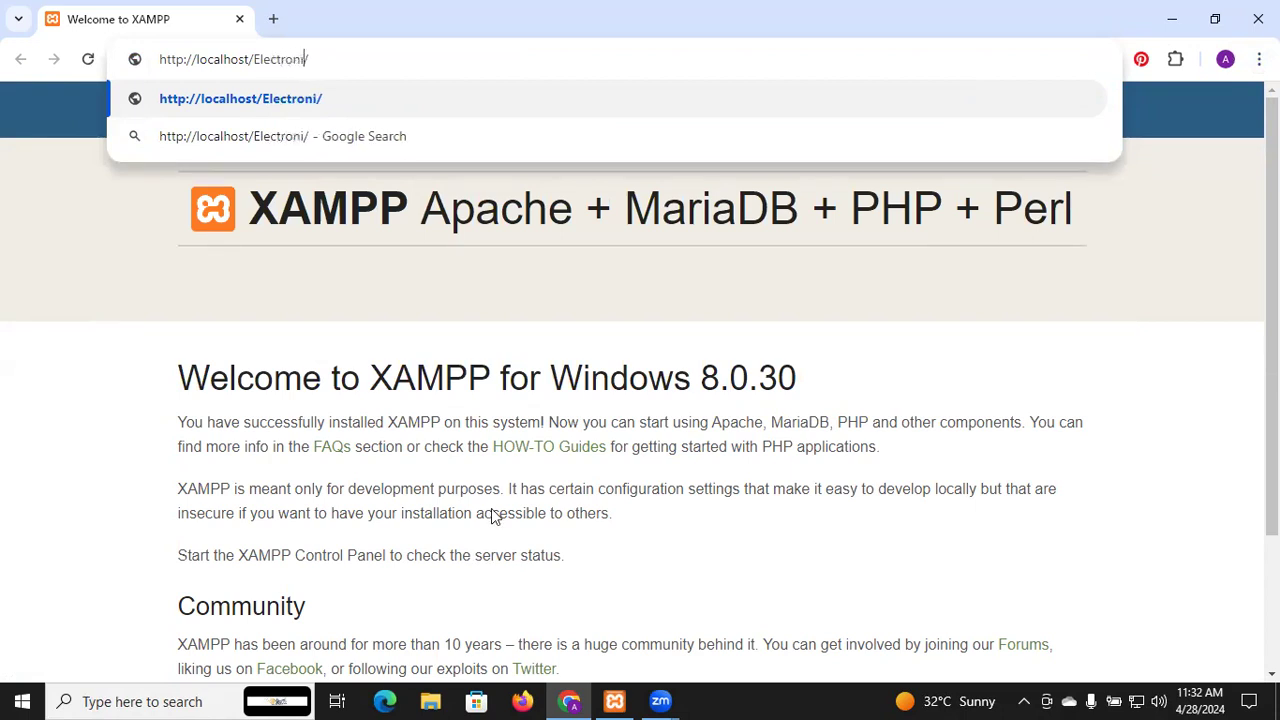
text(_Store)
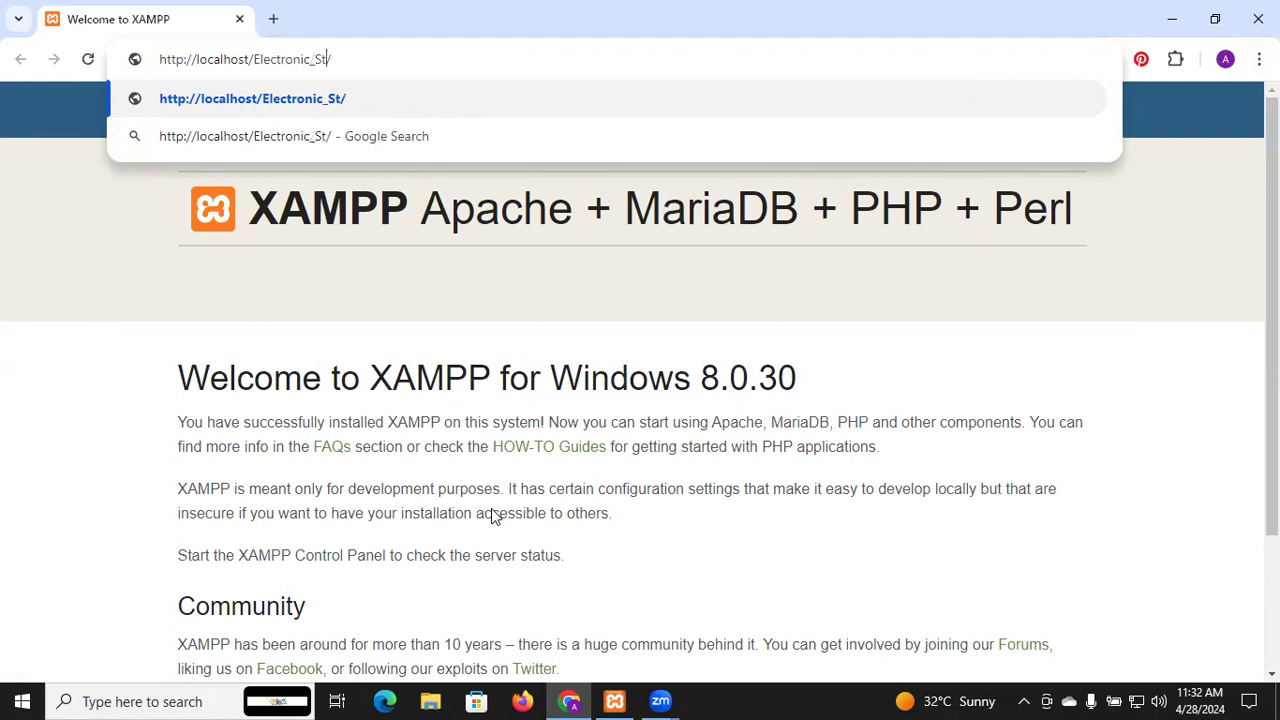
key(Return)
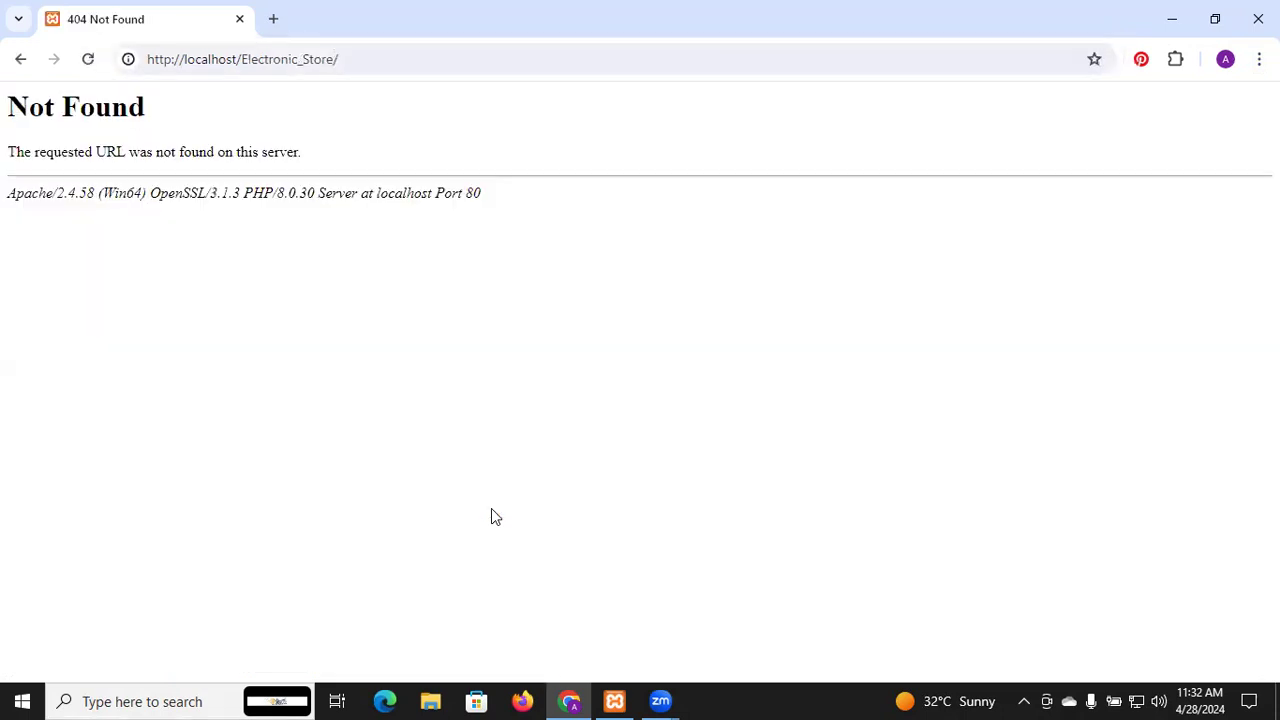
click(446, 700)
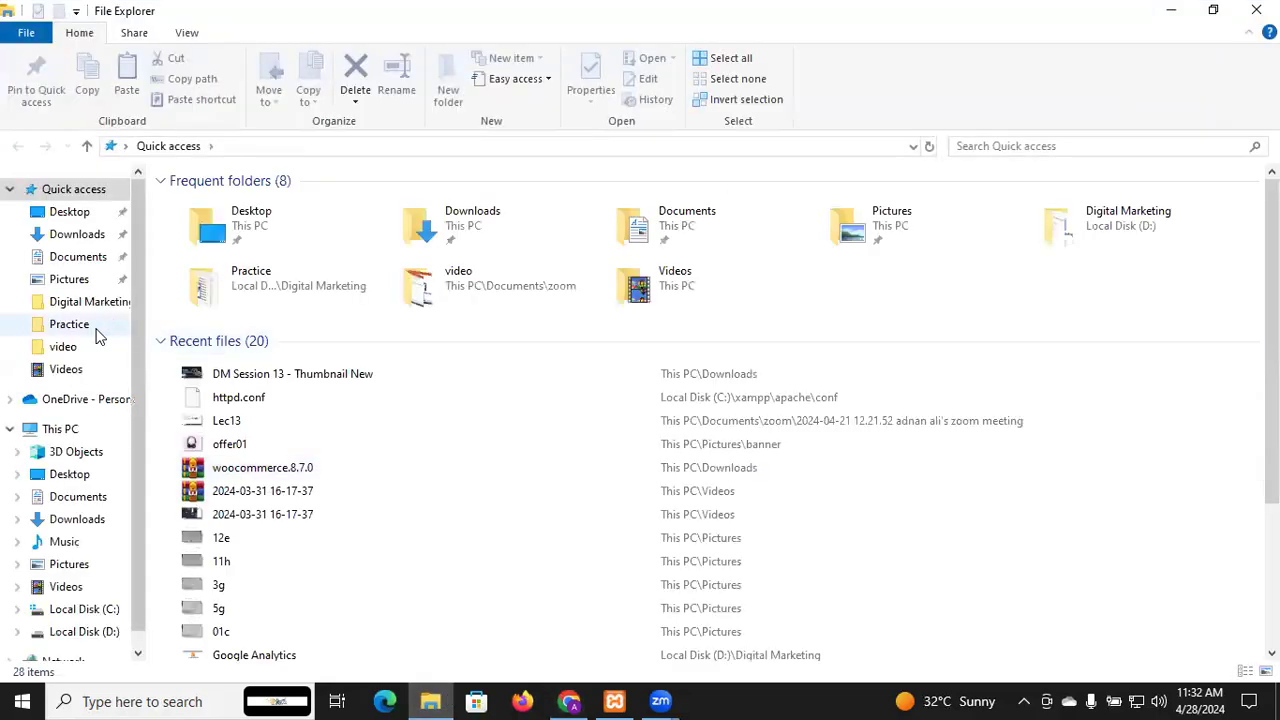
Browse to C:\xampp\htdocs, confirm the site folder is named Electronics_Store, and return to Chrome
click(84, 609)
double_click(233, 366)
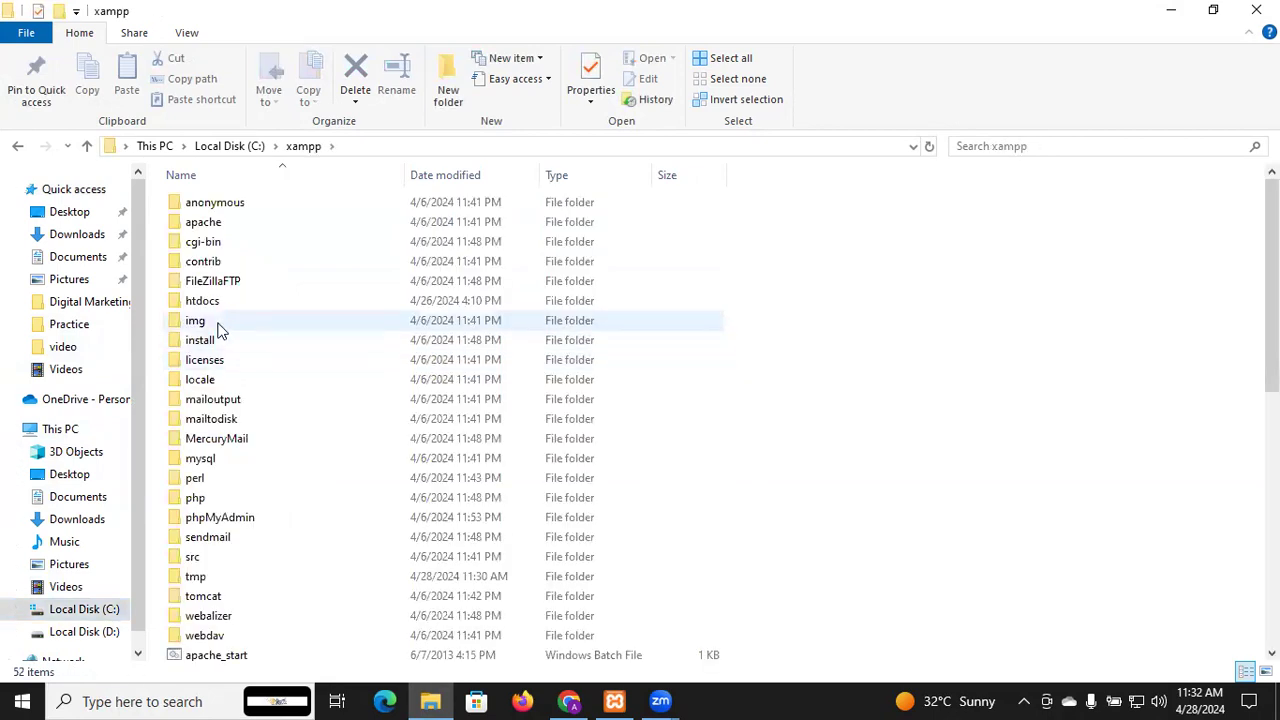
double_click(218, 302)
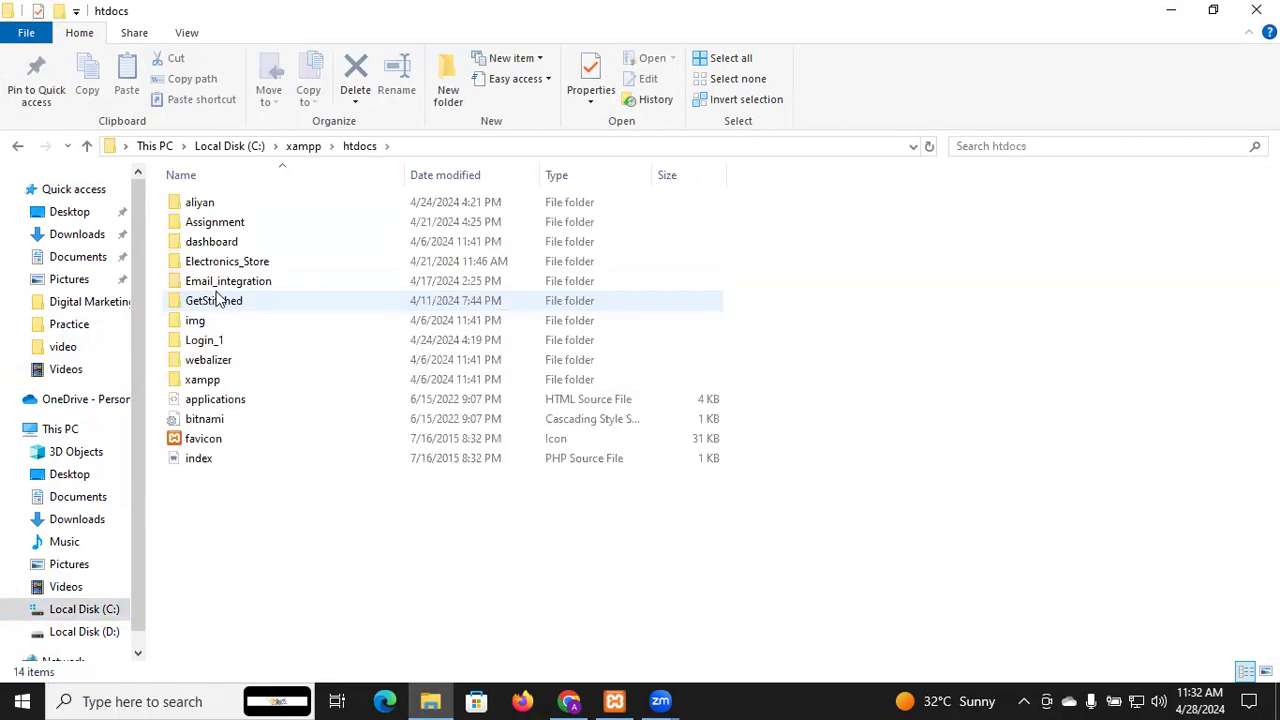
click(238, 268)
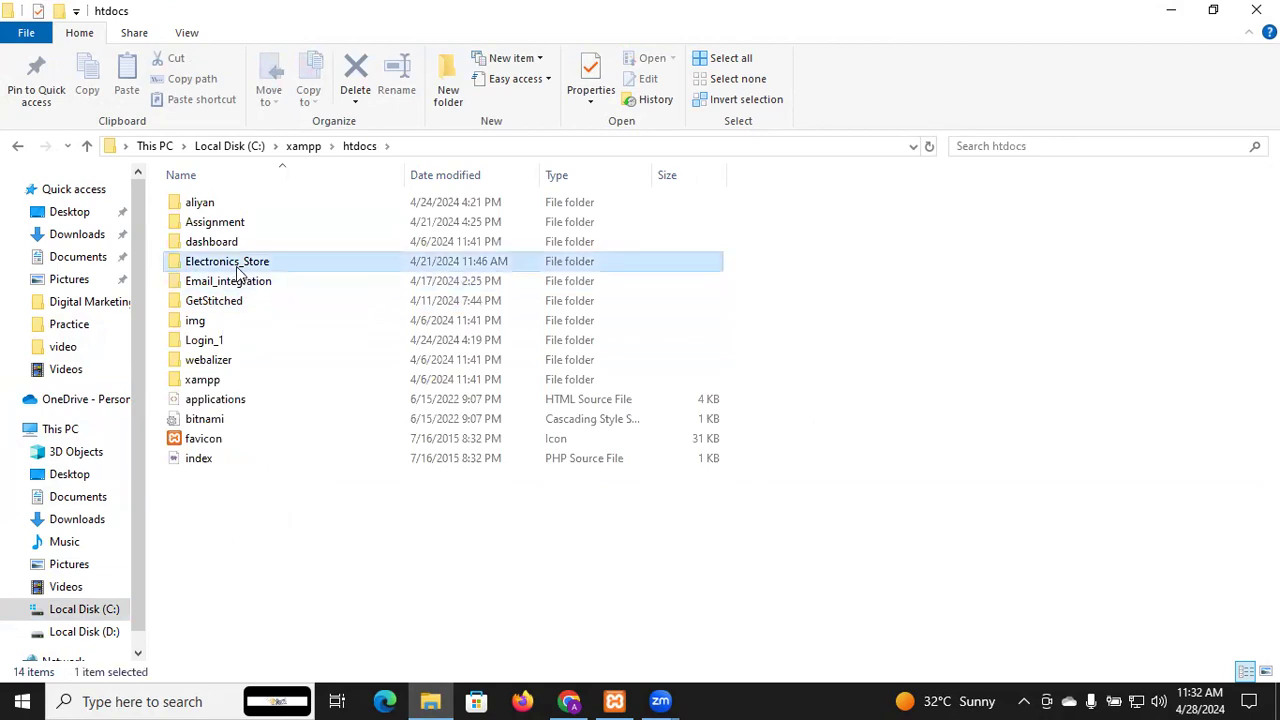
key(F2)
key(ctrl+c)
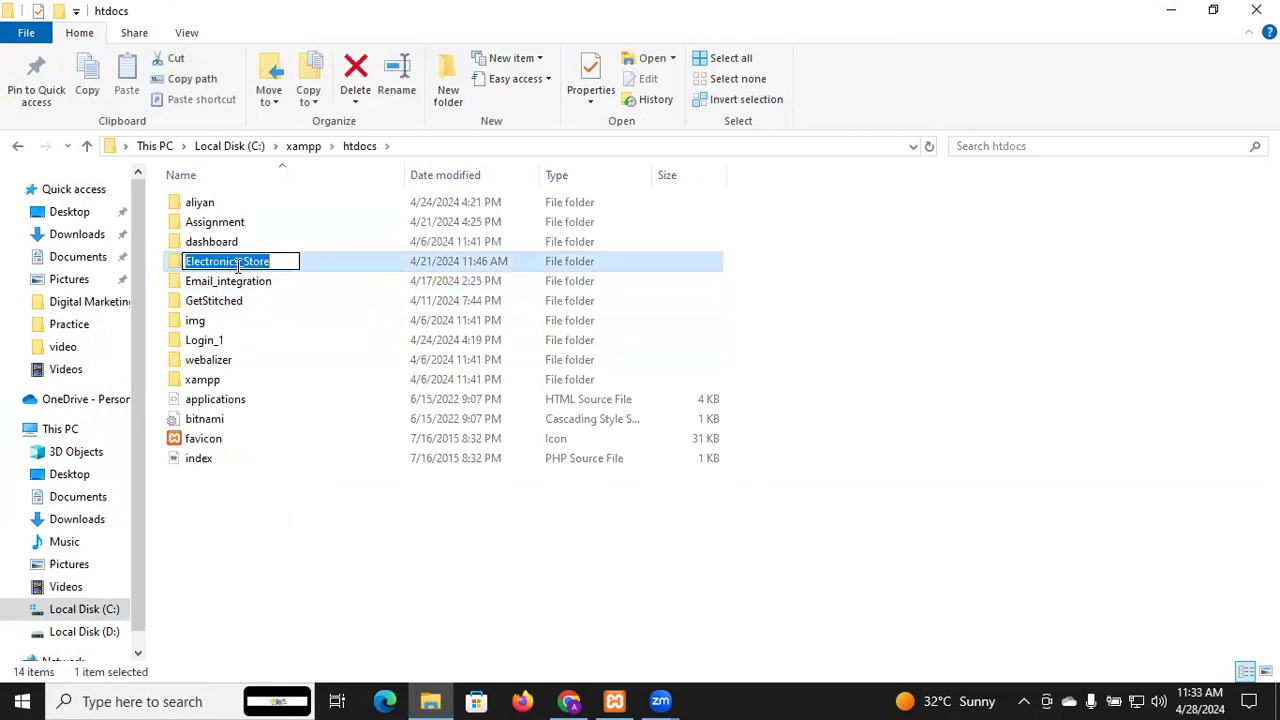
key(Escape)
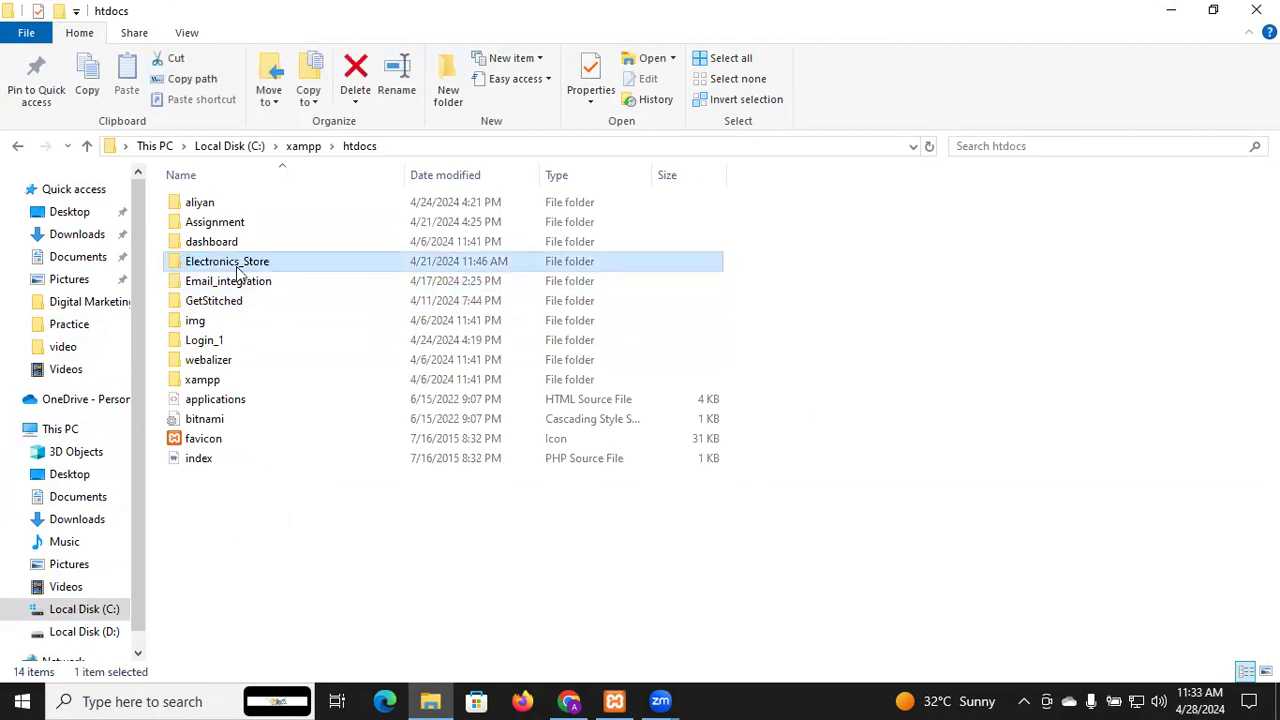
key(alt+Tab)
Correct the address to localhost/Electronics_Store/ to load the site's Recent Posts page
double_click(288, 60)
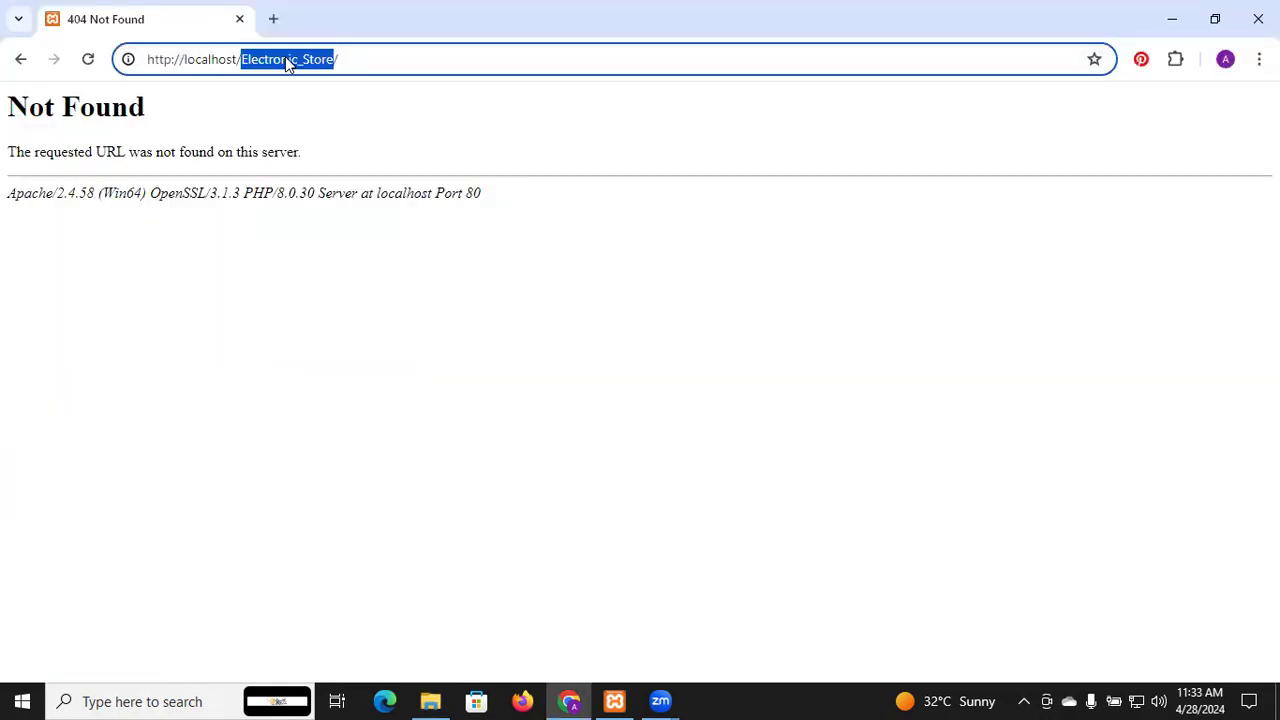
key(ctrl+v)
key(Return)
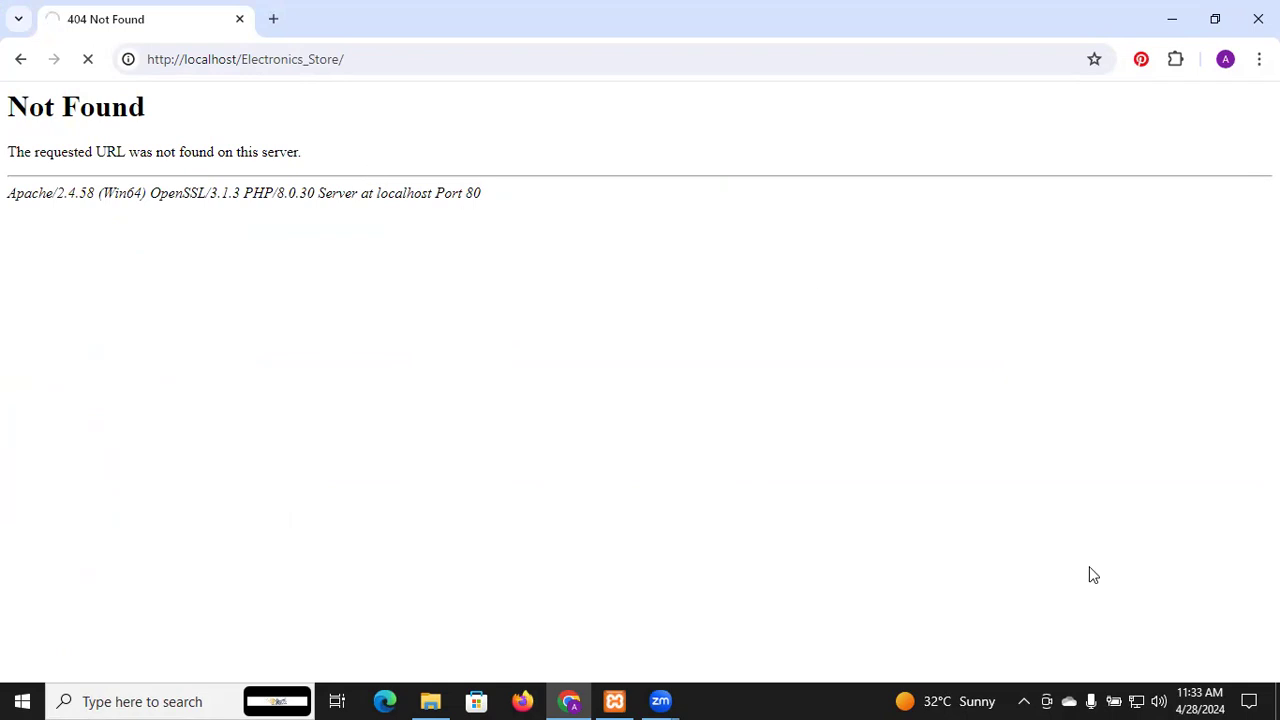
click(1061, 693)
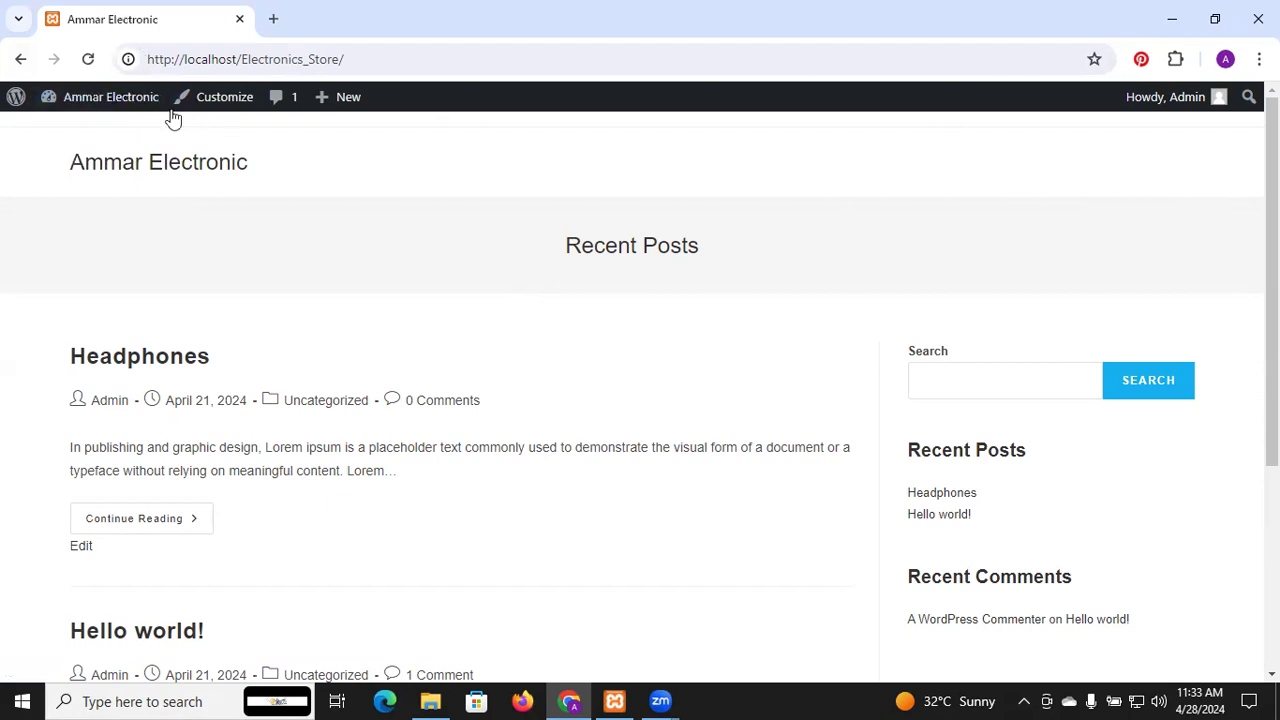
mouse_move(93, 100)
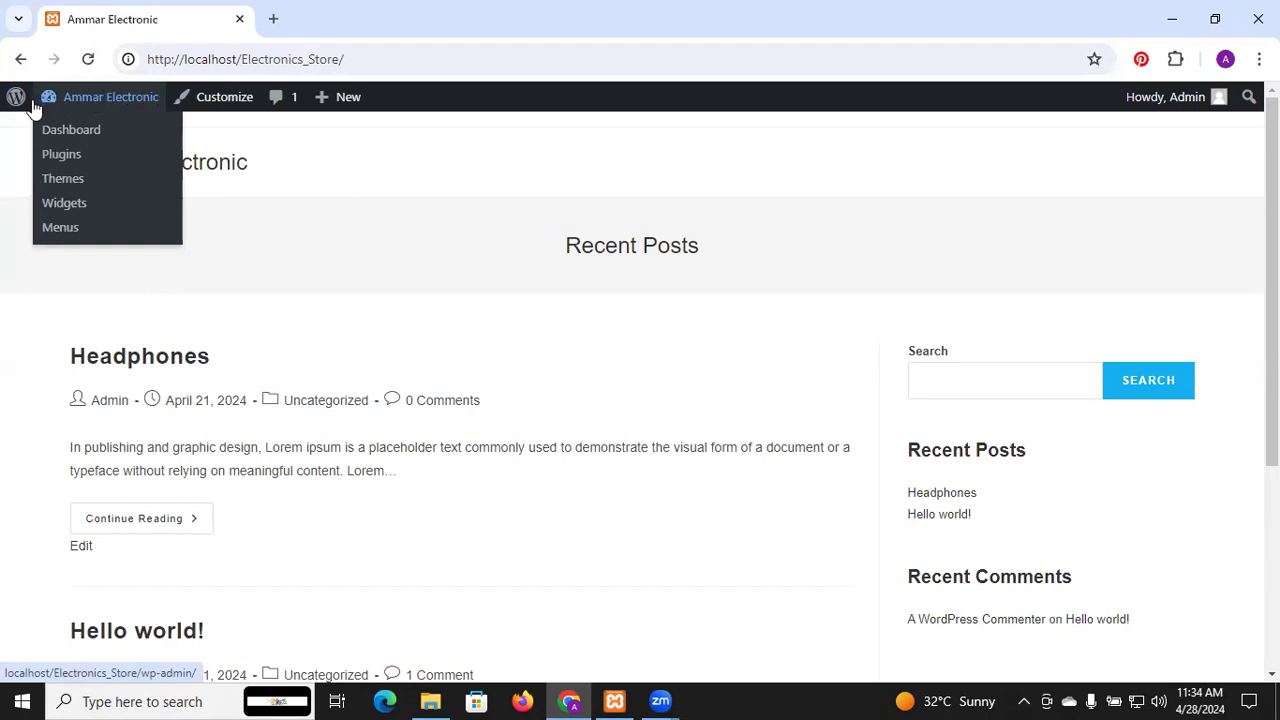
Go to wp-admin through the site name, then open Visit Site in an incognito window
mouse_move(17, 103)
click(77, 98)
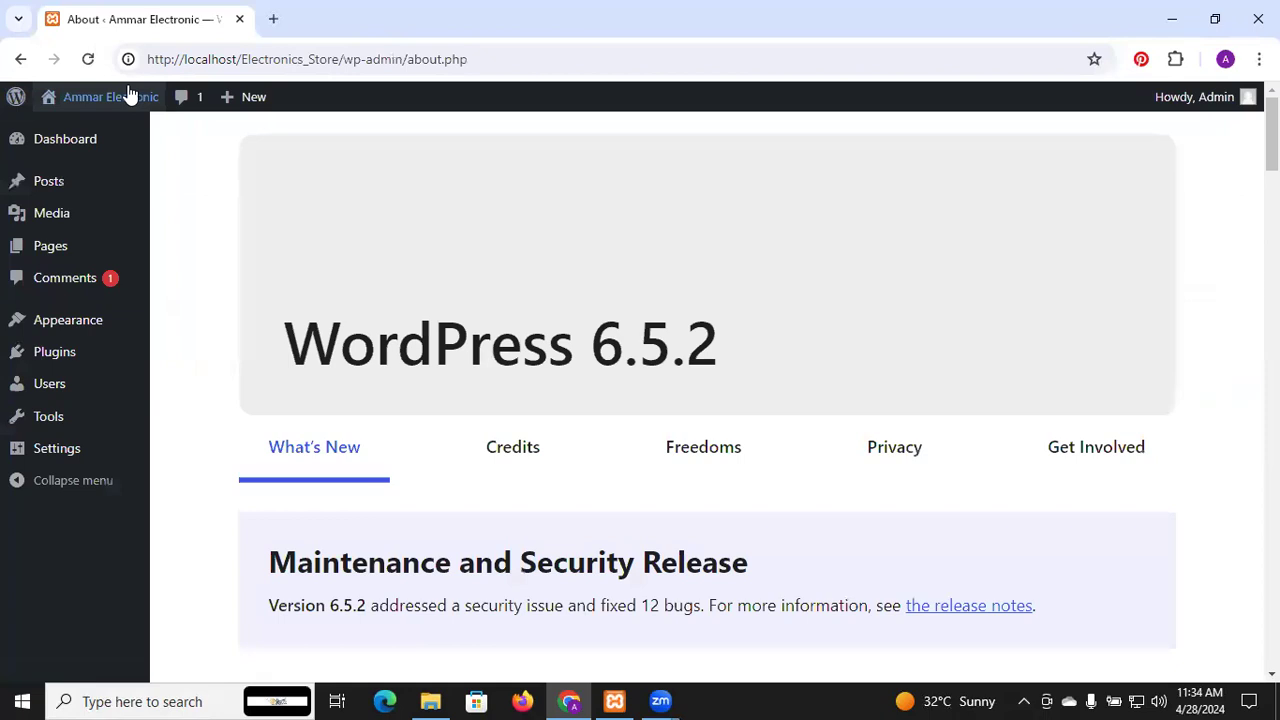
mouse_move(140, 105)
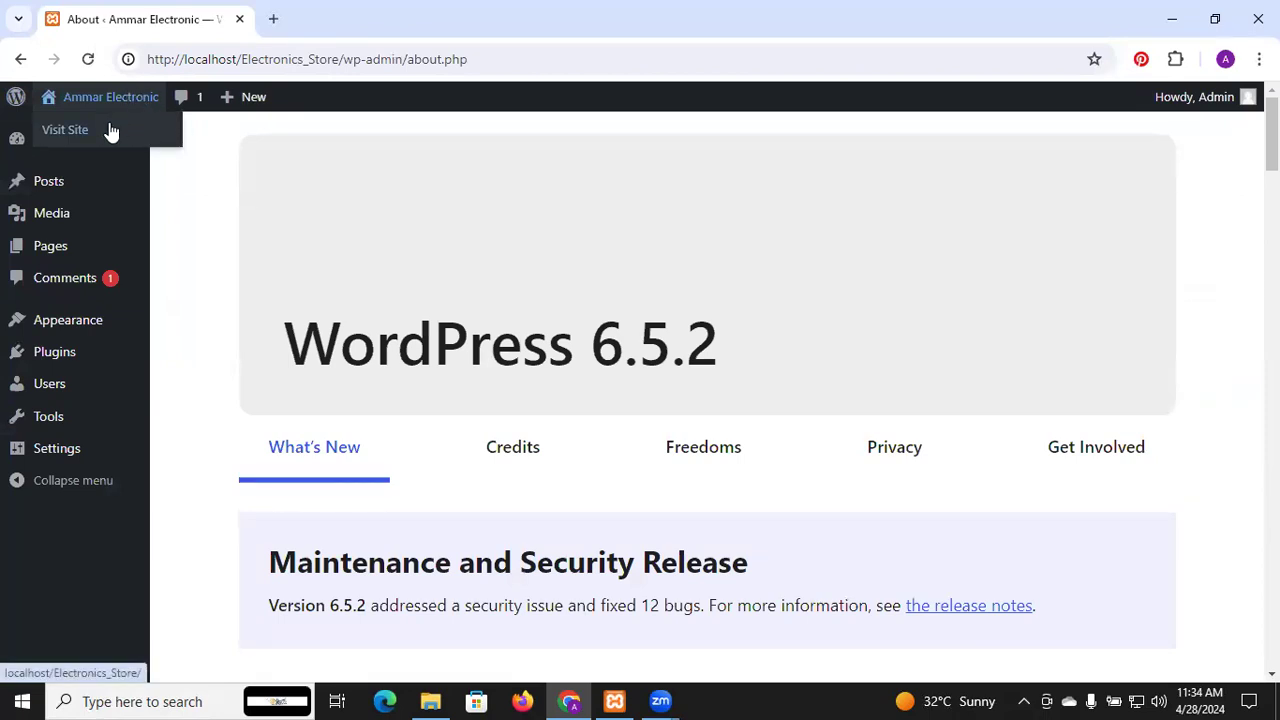
right_click(111, 133)
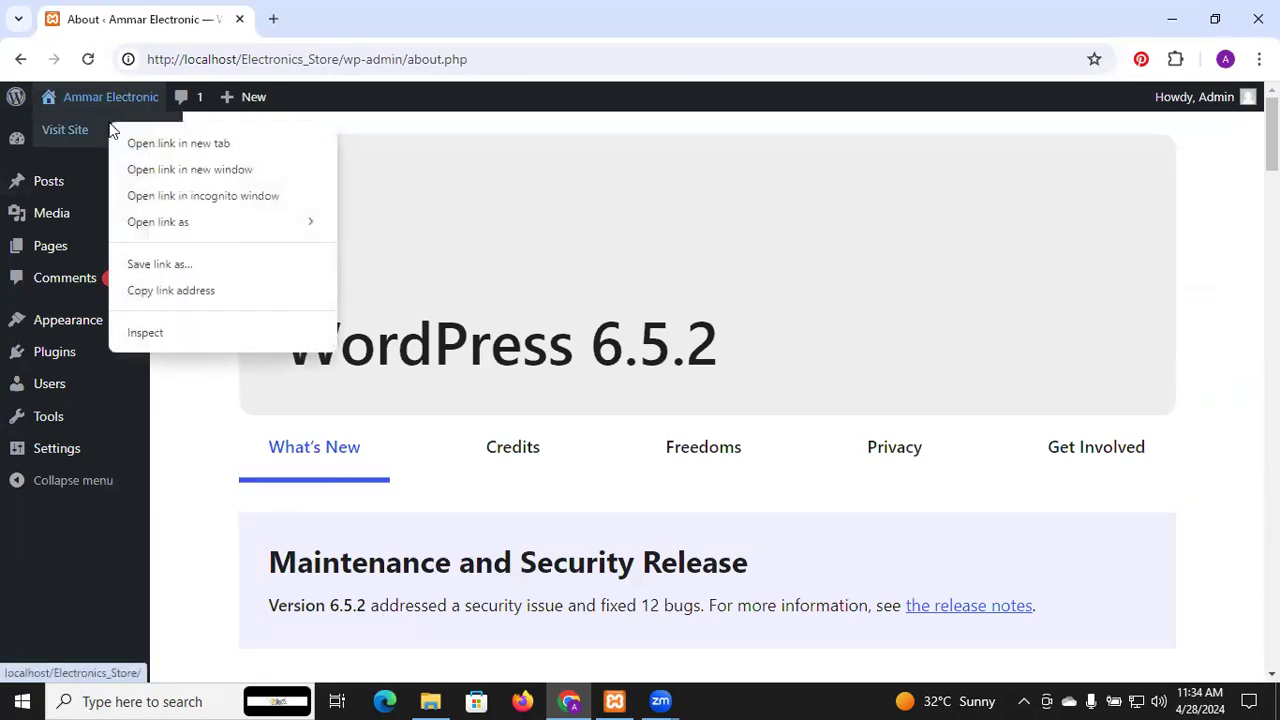
click(189, 198)
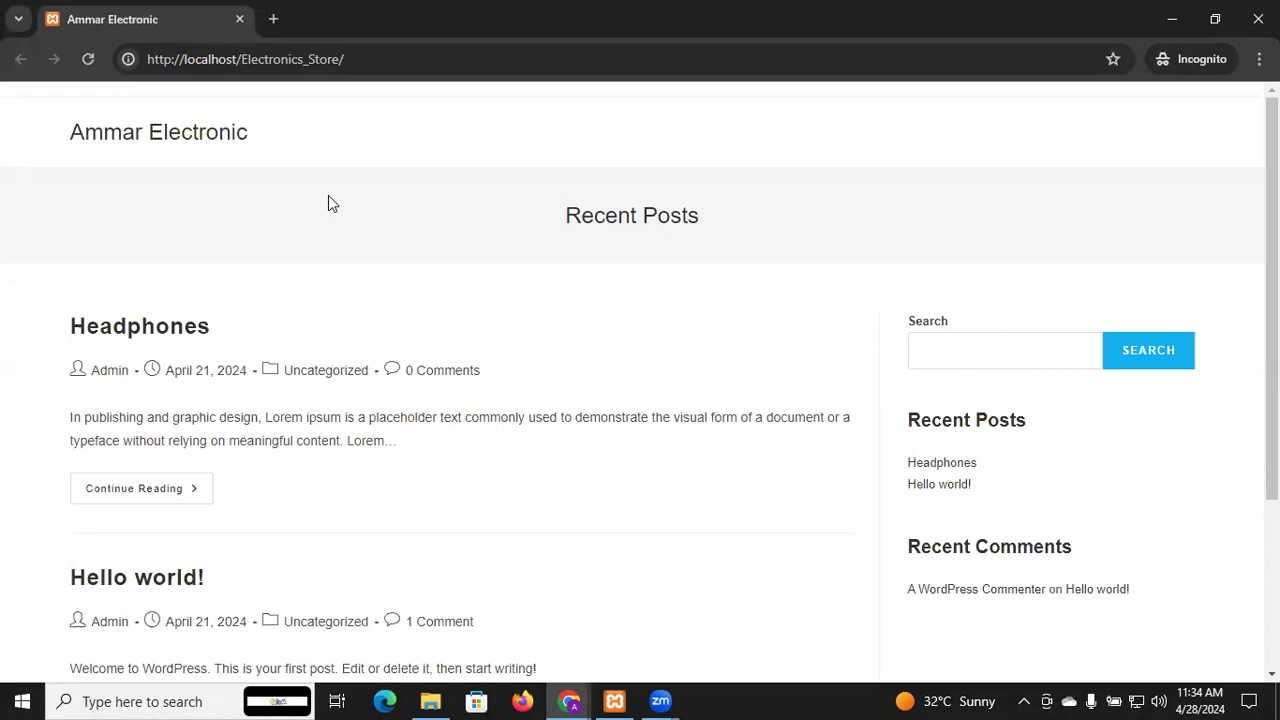
Scroll the home page, then enter 'music' in the site search and submit it
scroll(329, 197, down, 5)
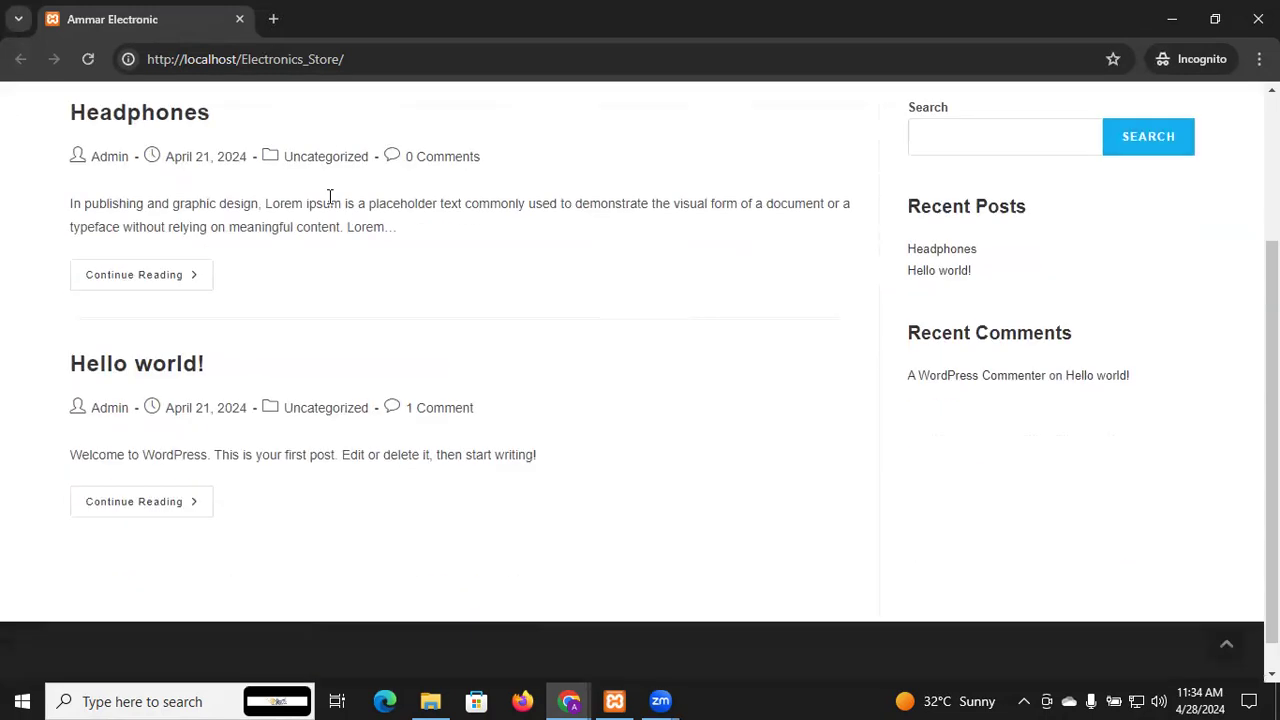
scroll(329, 197, up, 5)
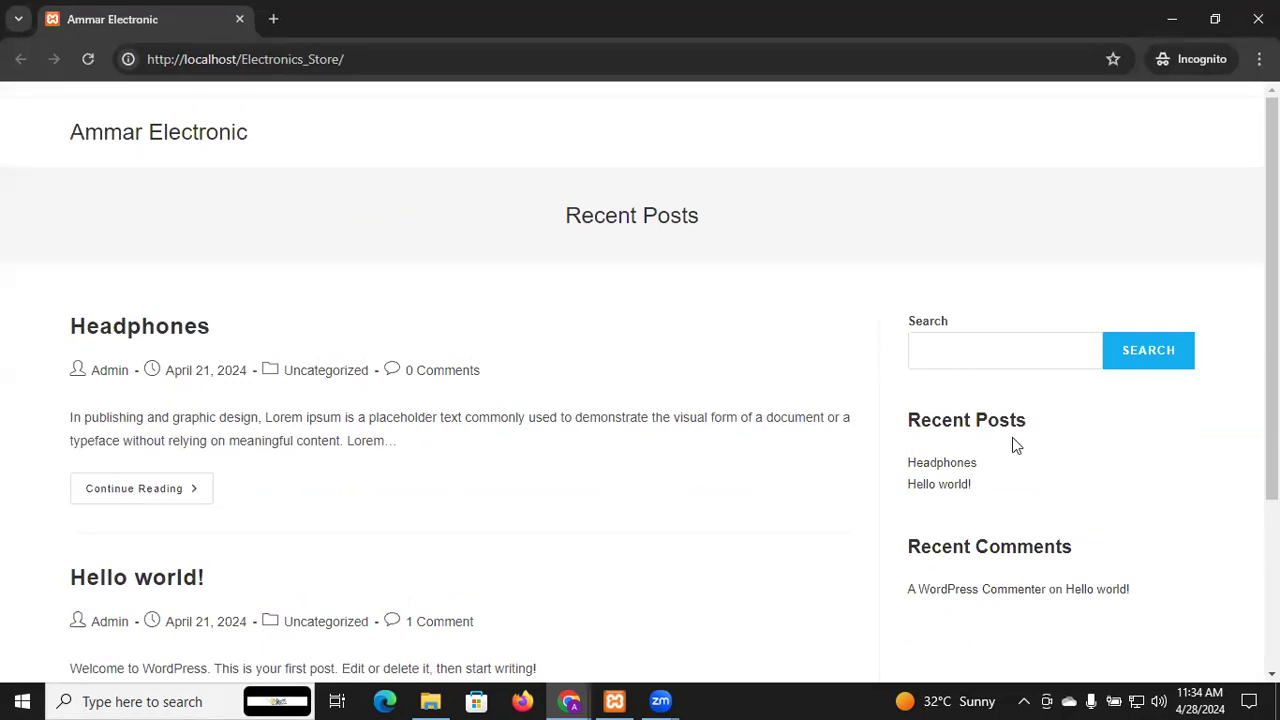
scroll(1012, 437, down, 5)
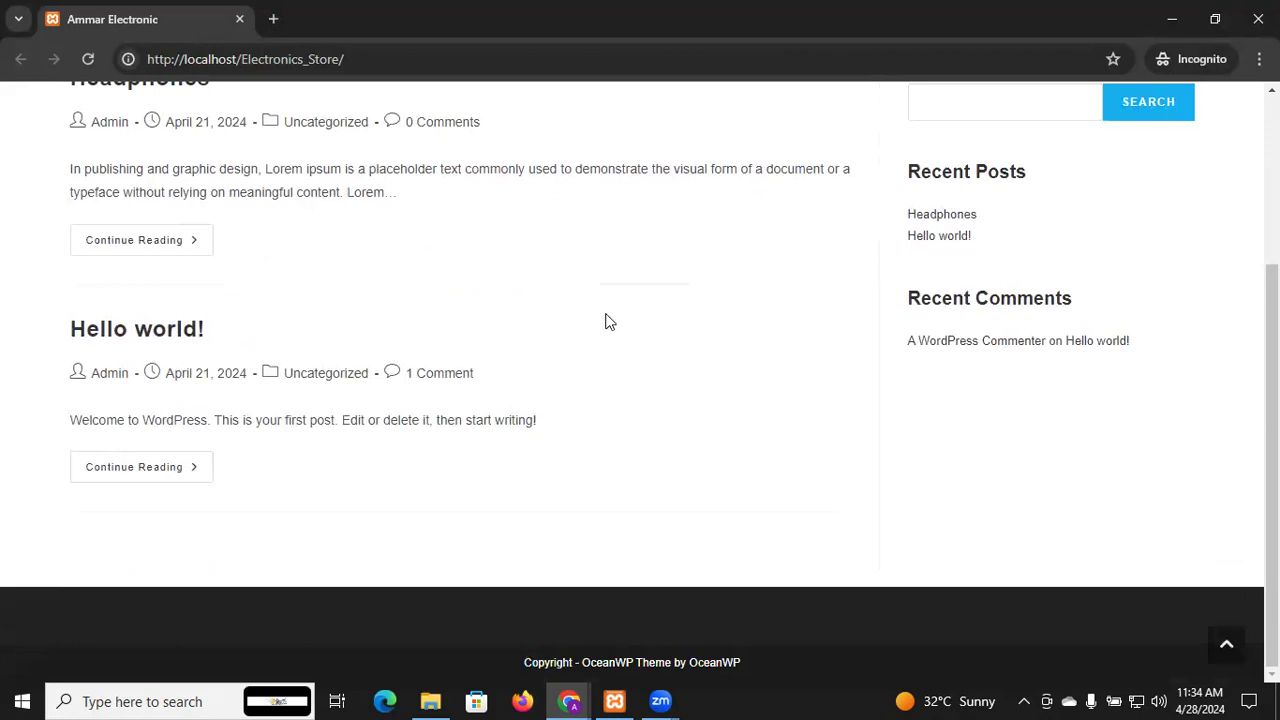
scroll(606, 322, up, 5)
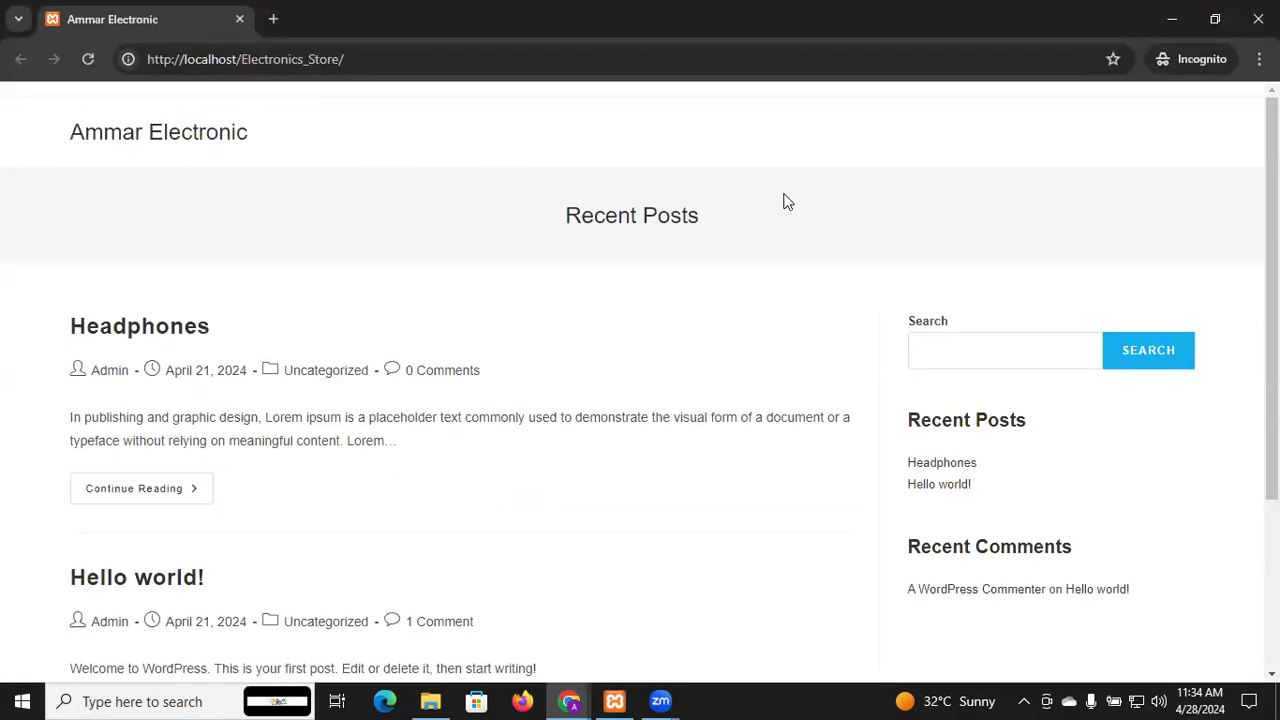
click(1055, 345)
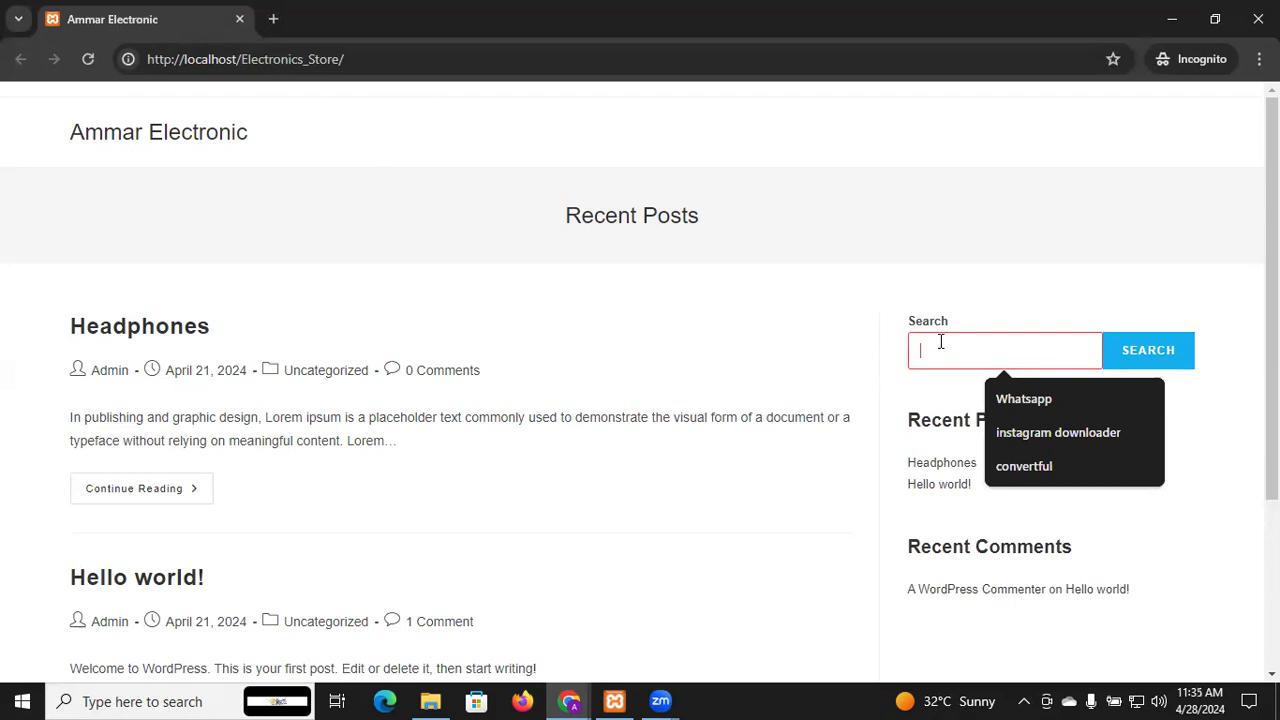
text(music)
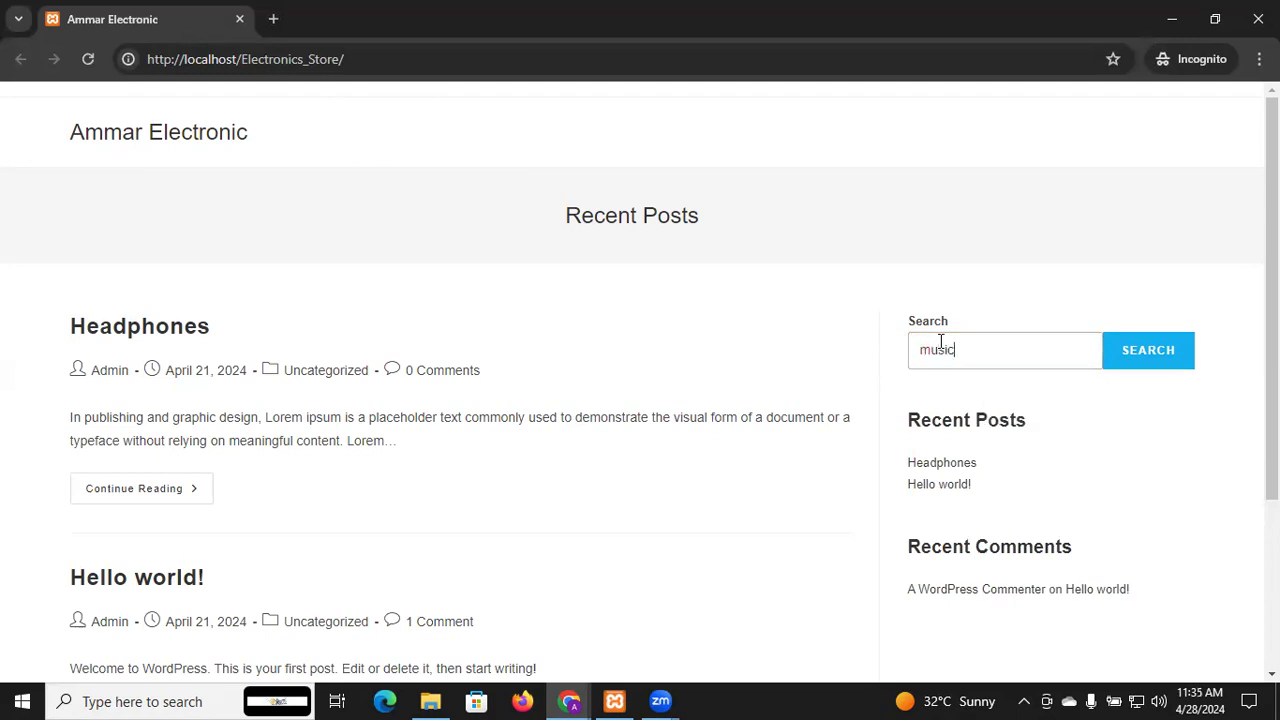
click(1150, 362)
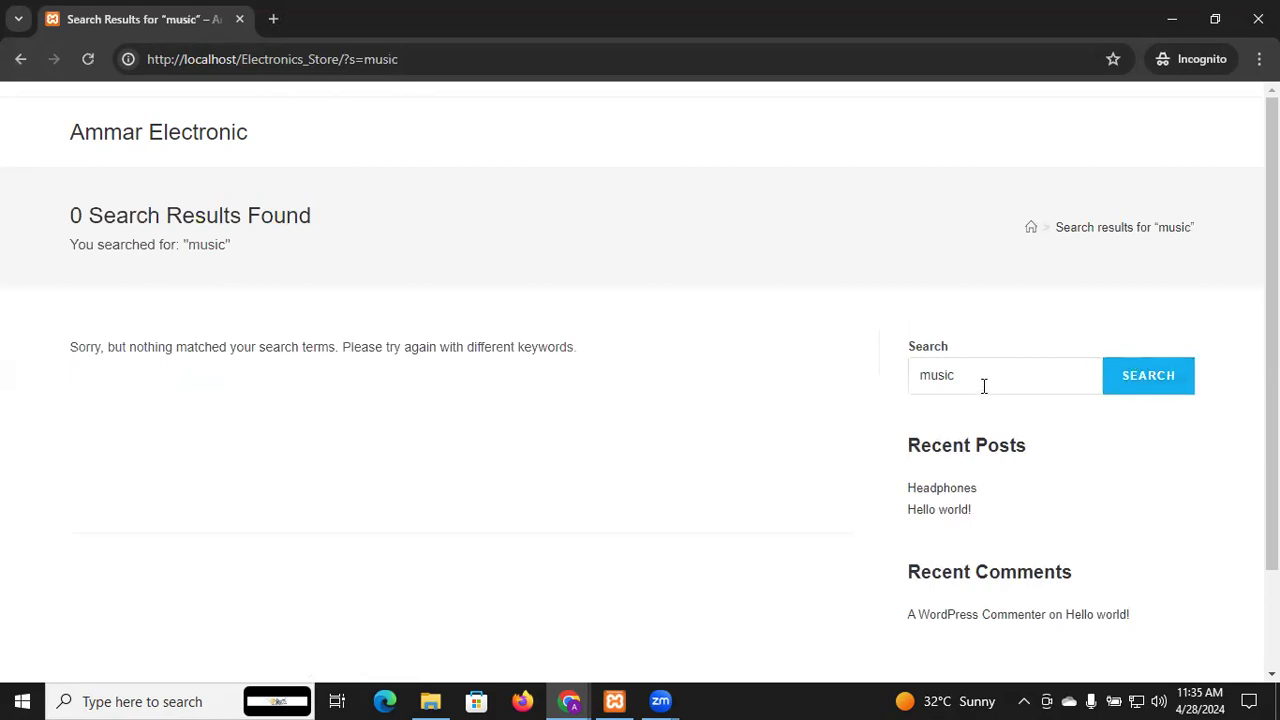
Open the Headphones post, scroll through it and back up, then minimize the incognito window
click(975, 384)
click(943, 491)
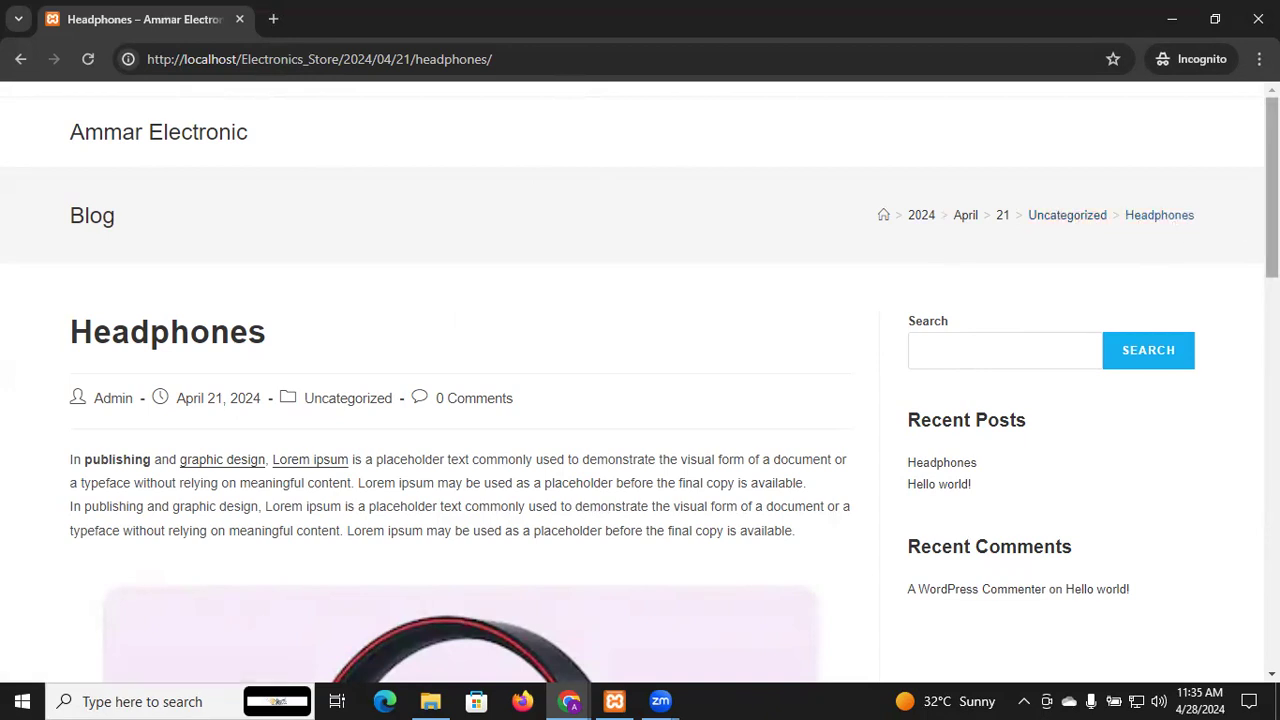
scroll(640, 391, down, 1)
scroll(640, 382, down, 1)
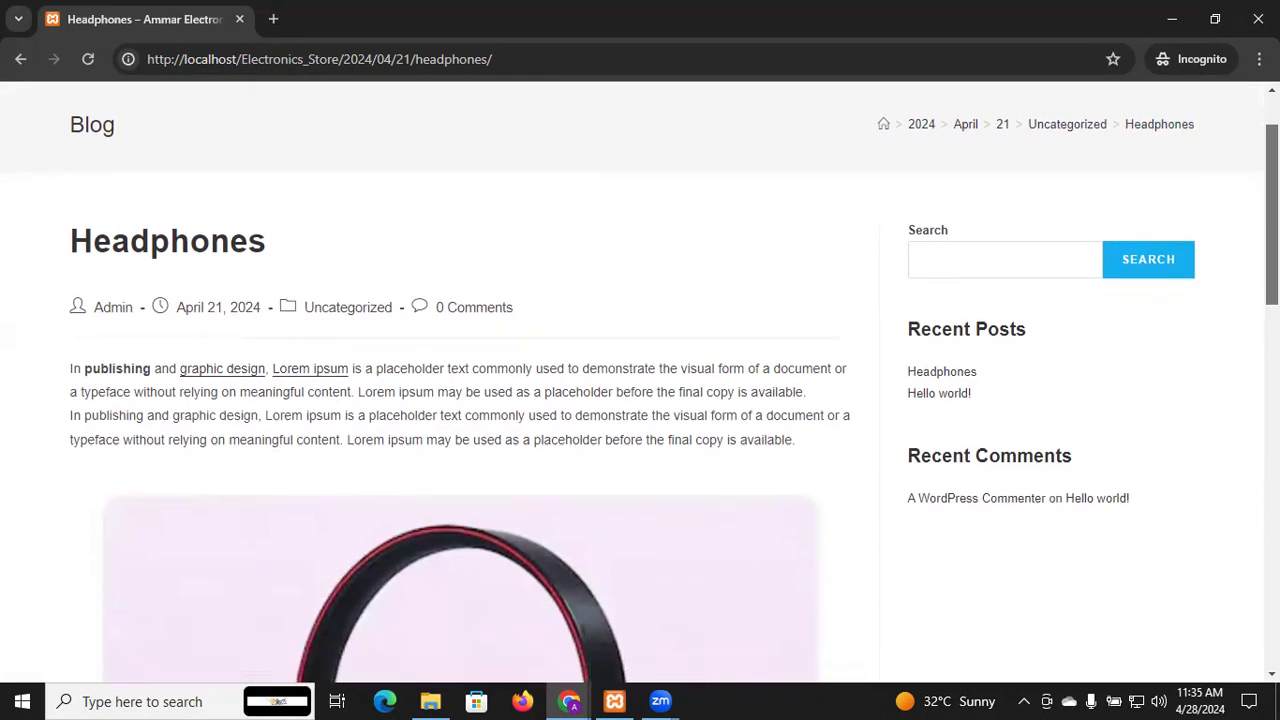
scroll(640, 391, down, 1)
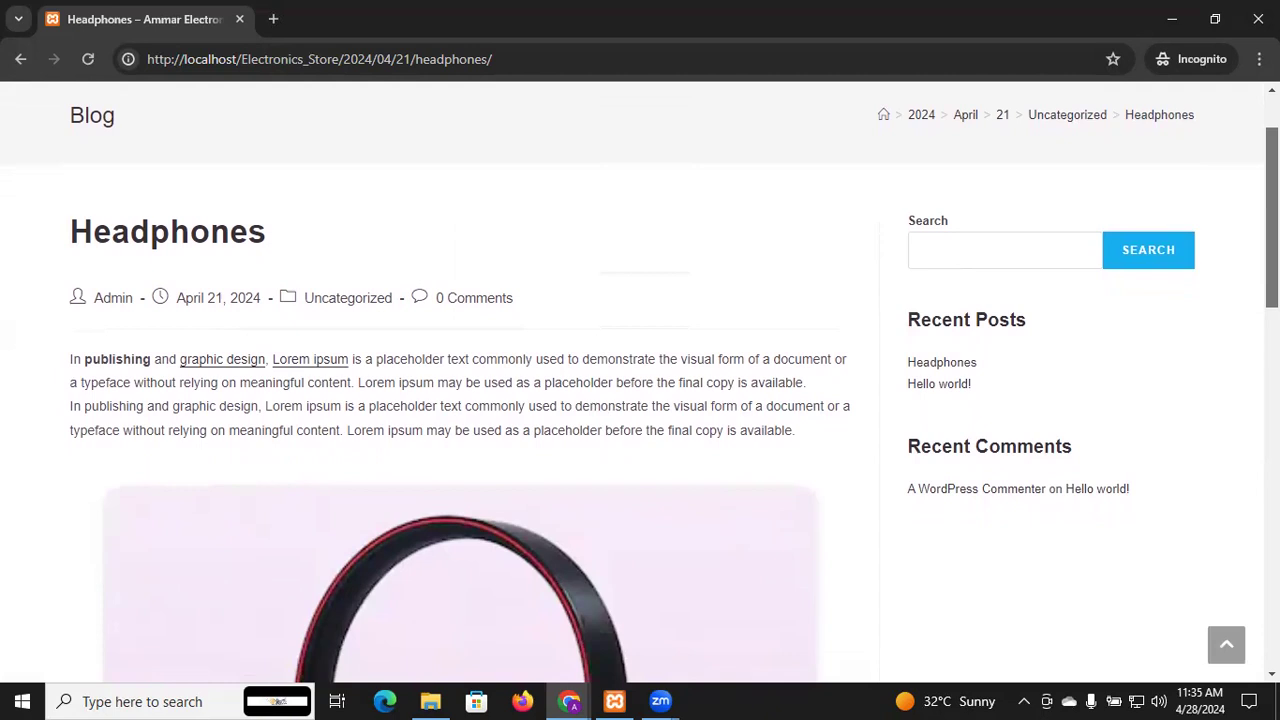
scroll(640, 391, down, 2)
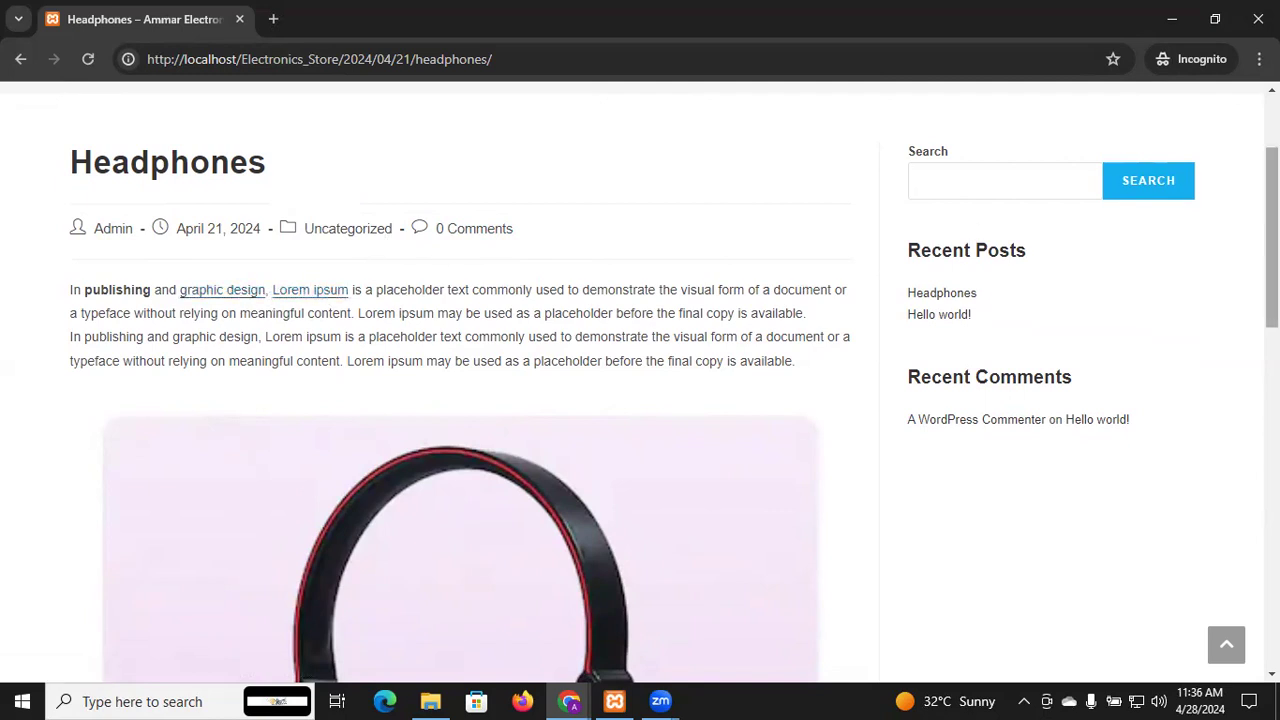
scroll(1272, 300, down, 10)
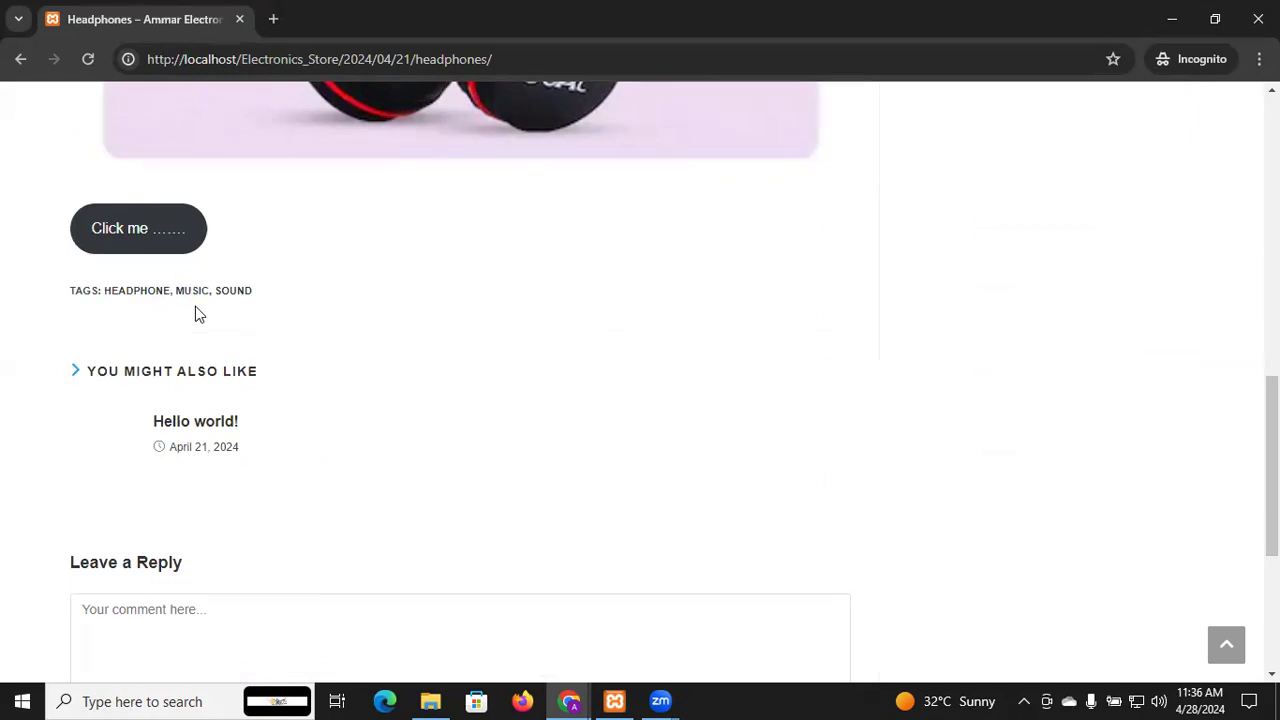
scroll(223, 307, down, 4)
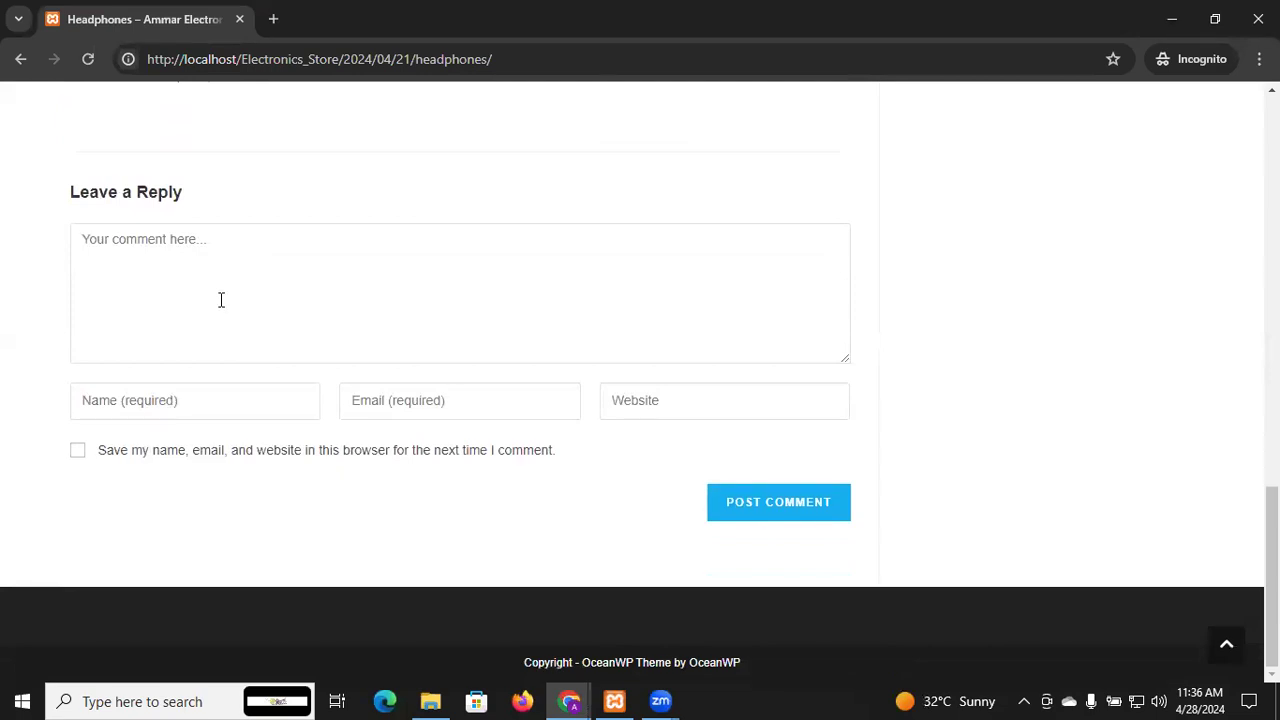
scroll(220, 298, up, 6)
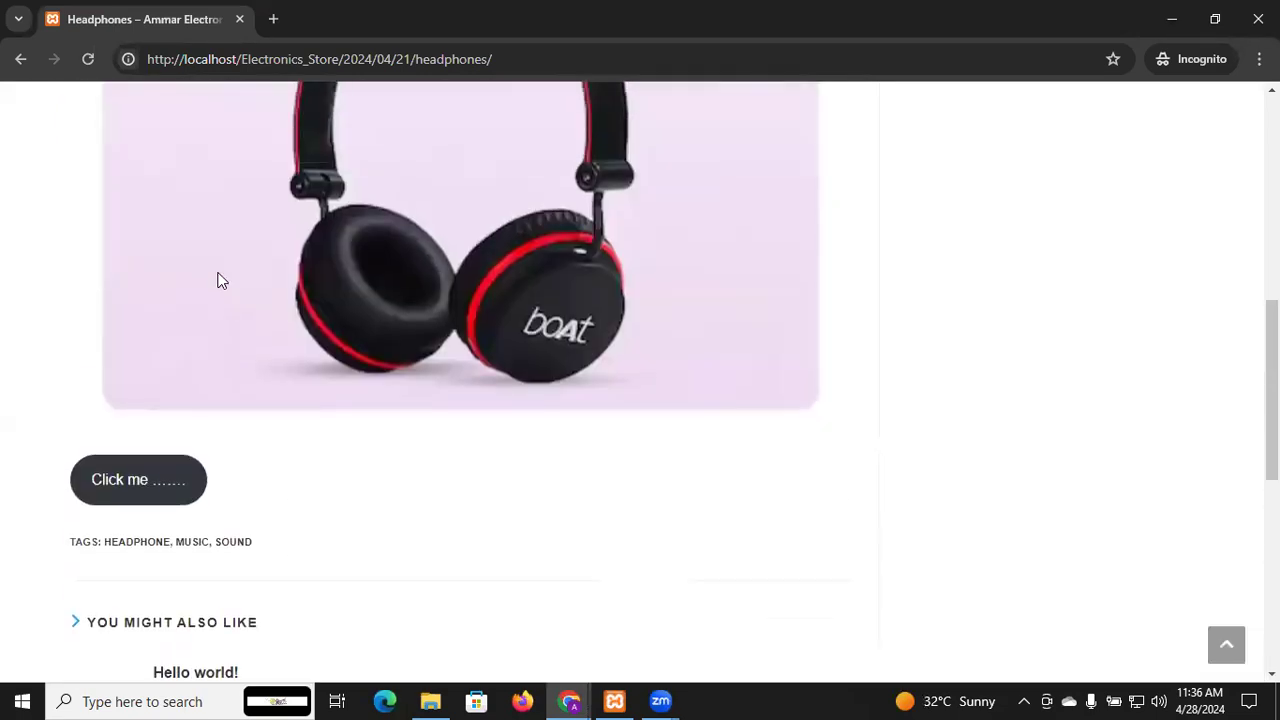
scroll(140, 171, up, 6)
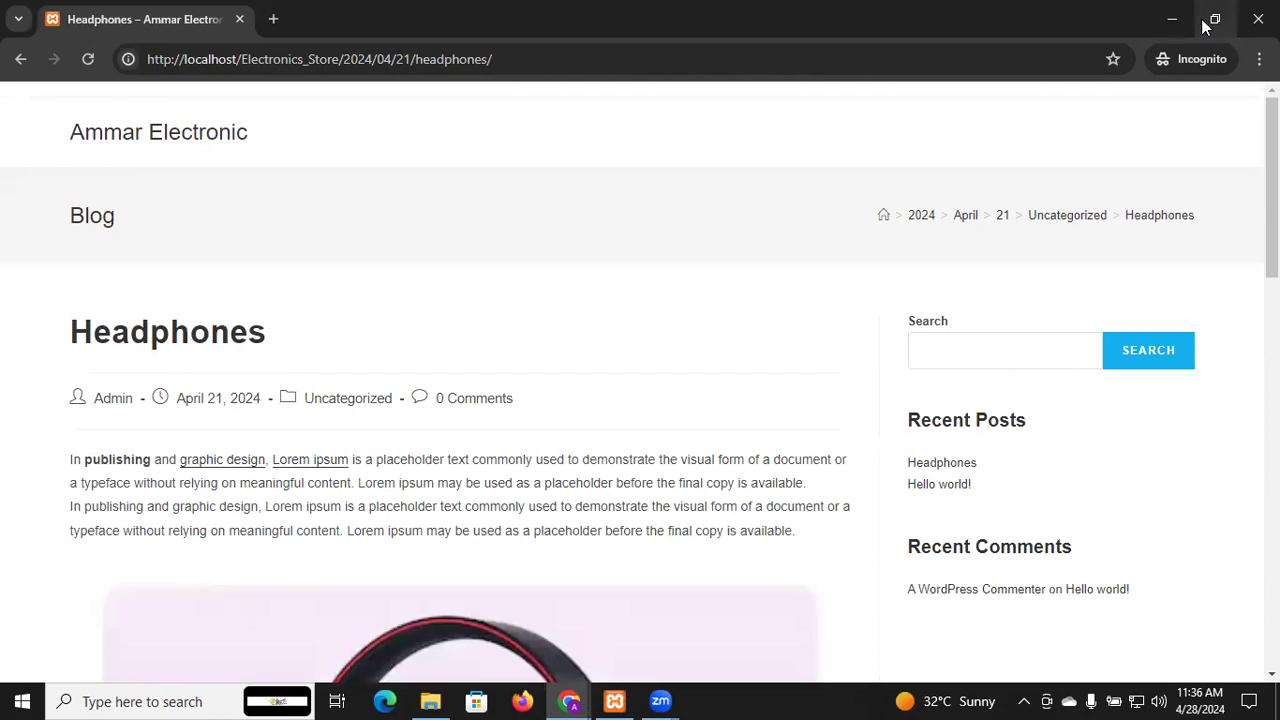
click(1170, 22)
Approve the pending 'fdd' comment on Headphones from the Comments screen
mouse_move(15, 95)
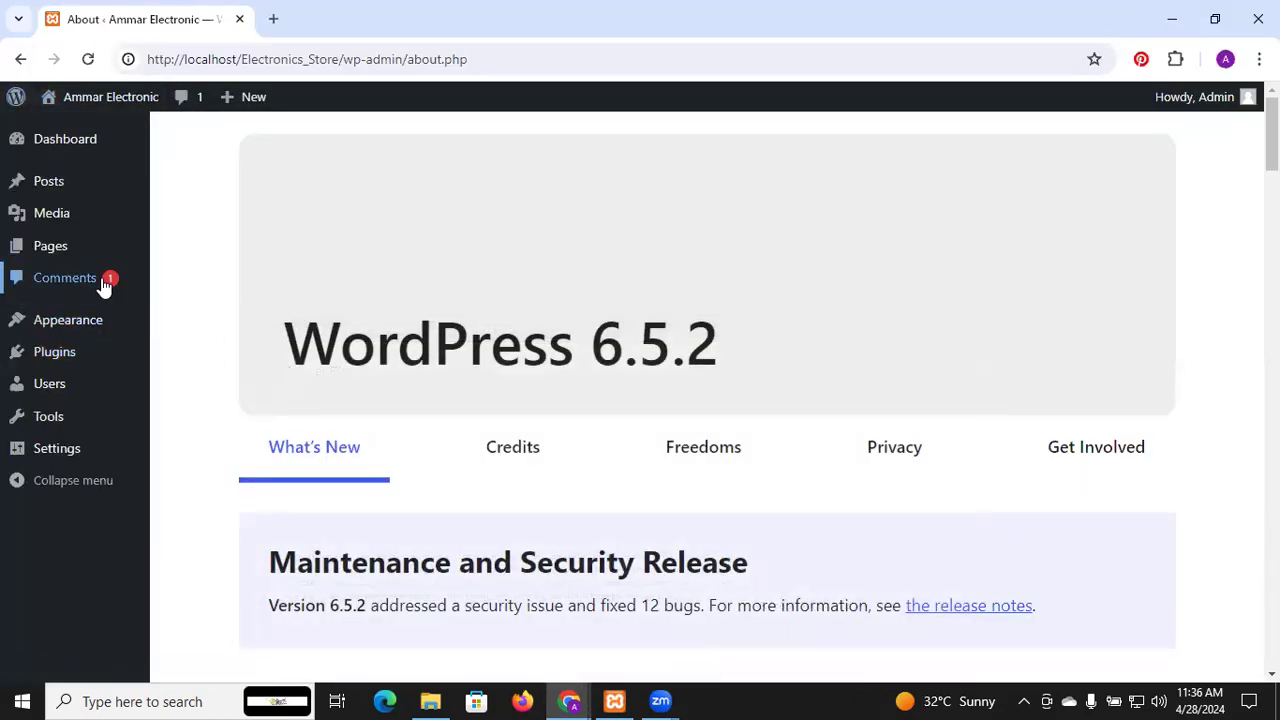
click(104, 286)
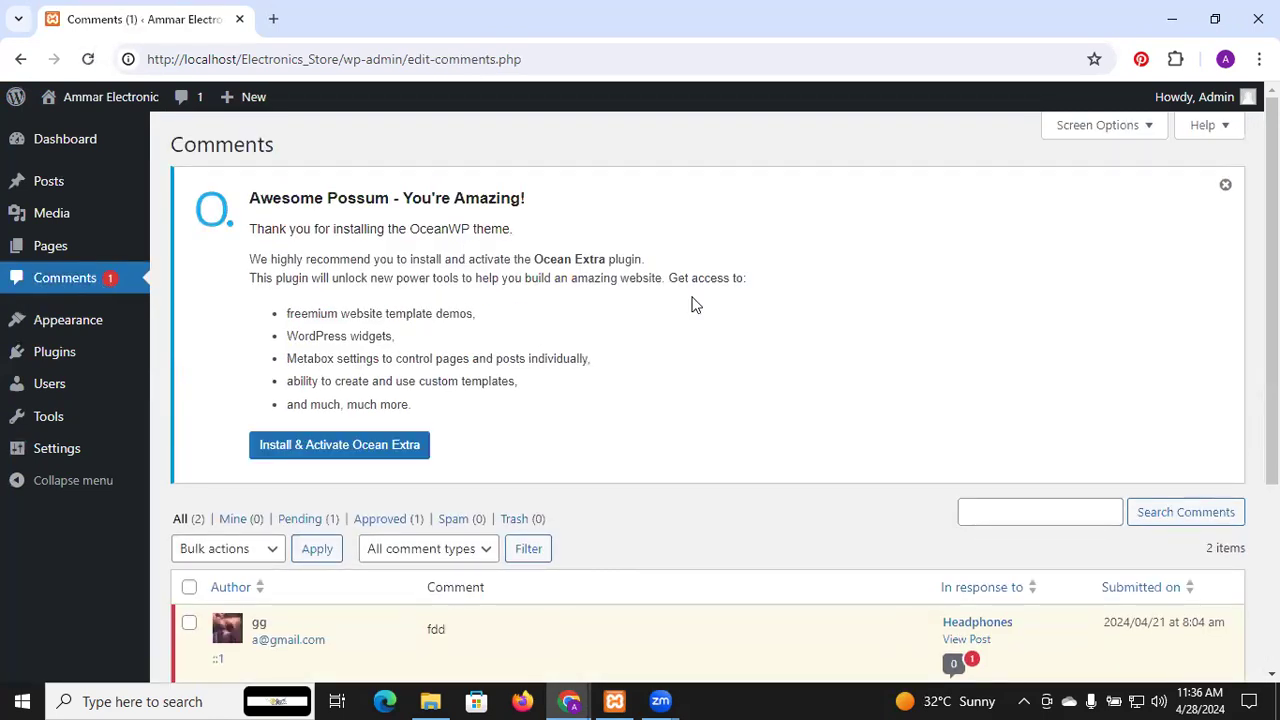
scroll(696, 304, down, 3)
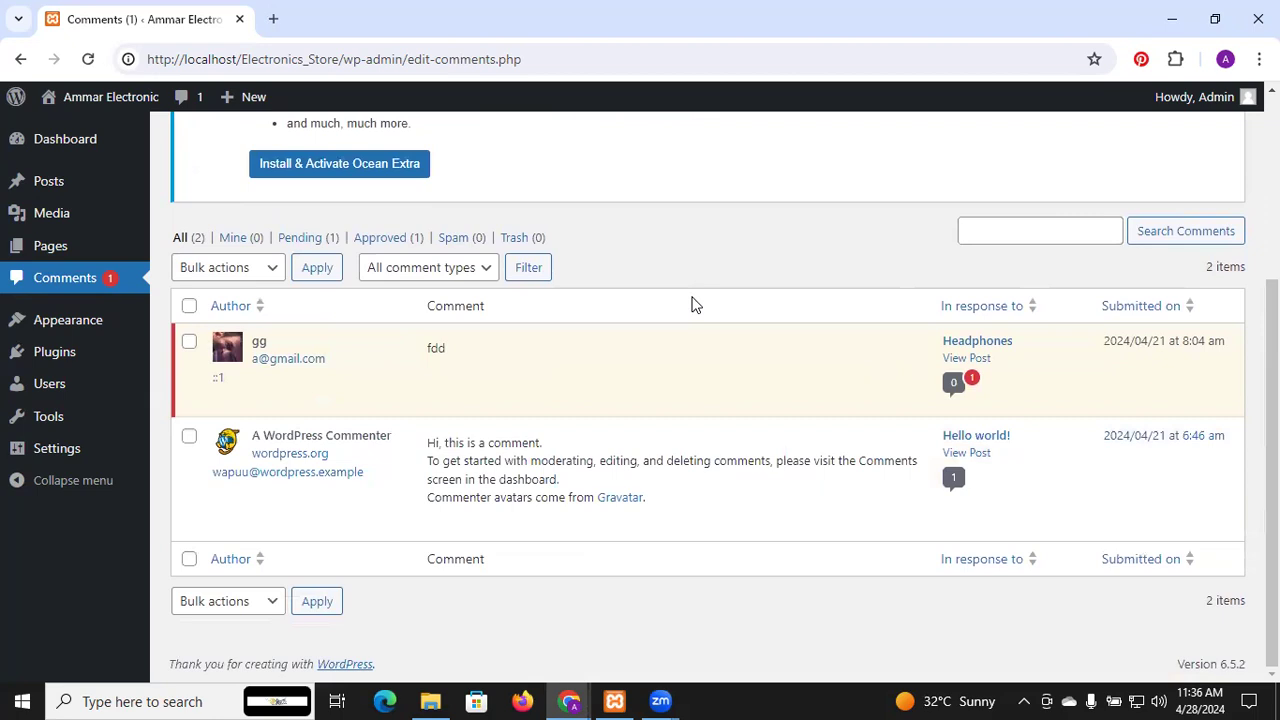
mouse_move(296, 346)
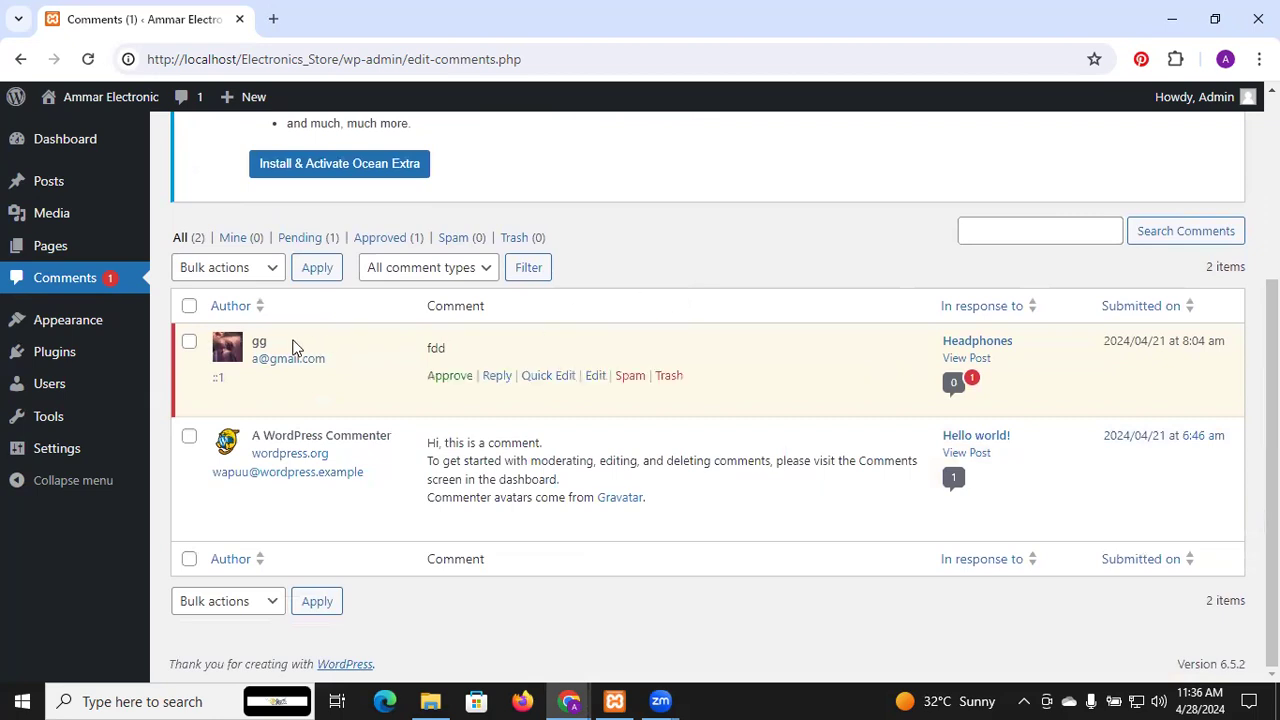
click(450, 376)
Switch back to the incognito Headphones post window
mouse_move(459, 533)
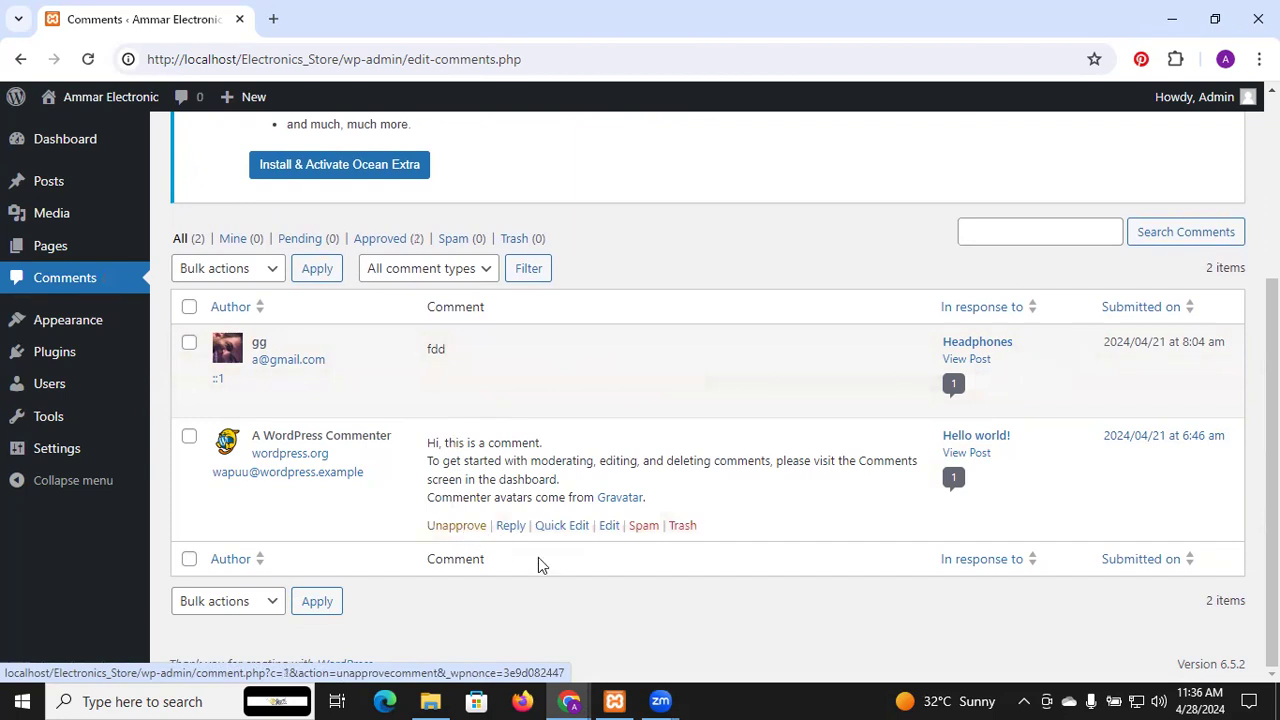
mouse_move(569, 701)
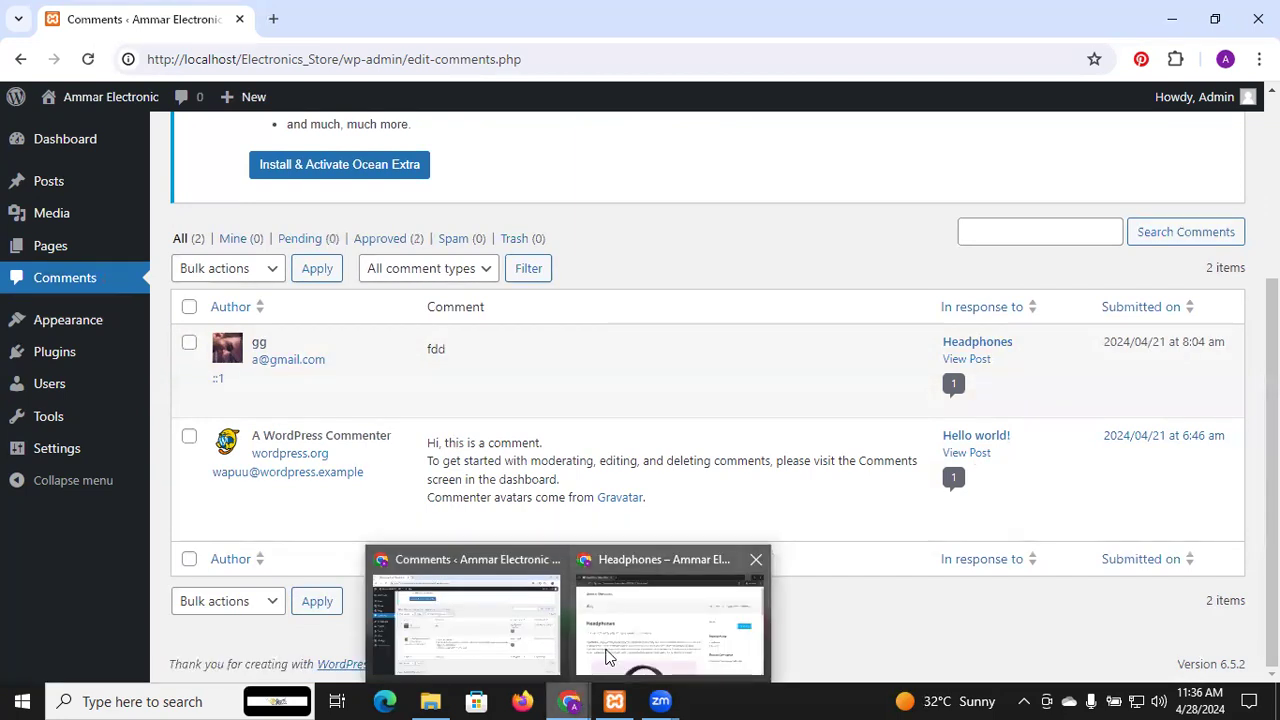
click(609, 657)
Reload Headphones, check the approved 'fdd' comment shows, then return to the admin Comments window
click(91, 59)
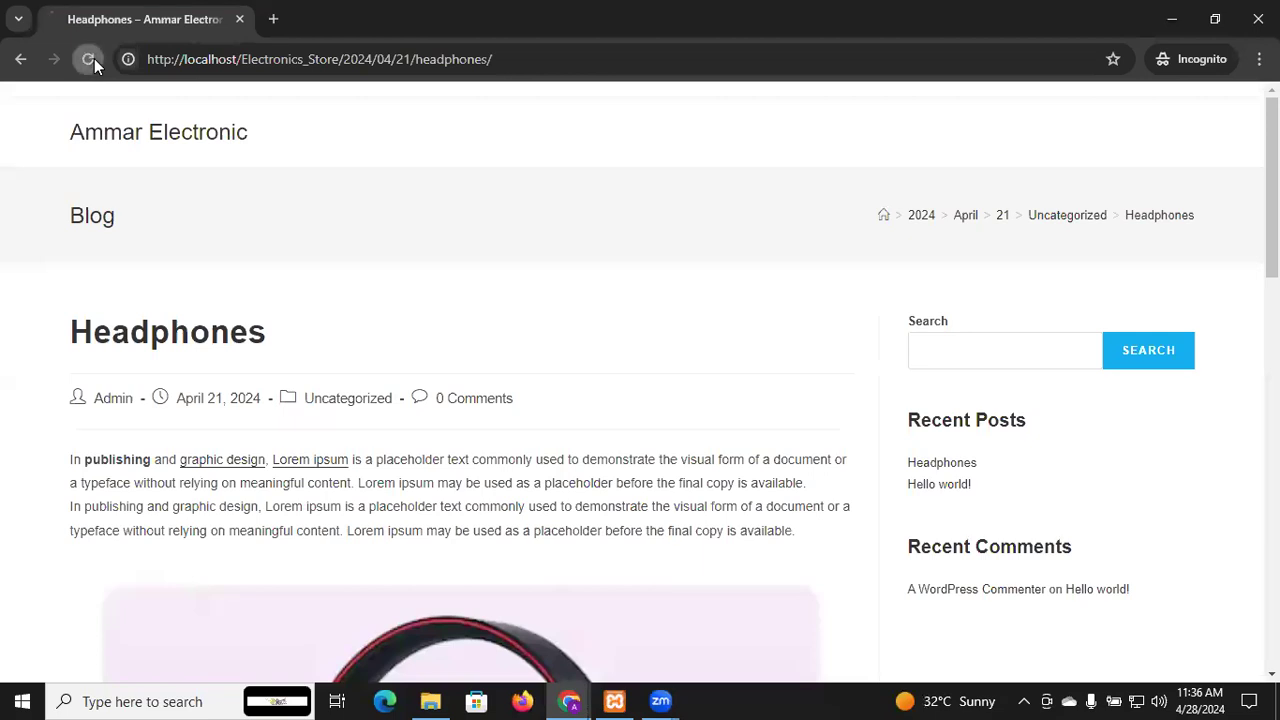
click(473, 405)
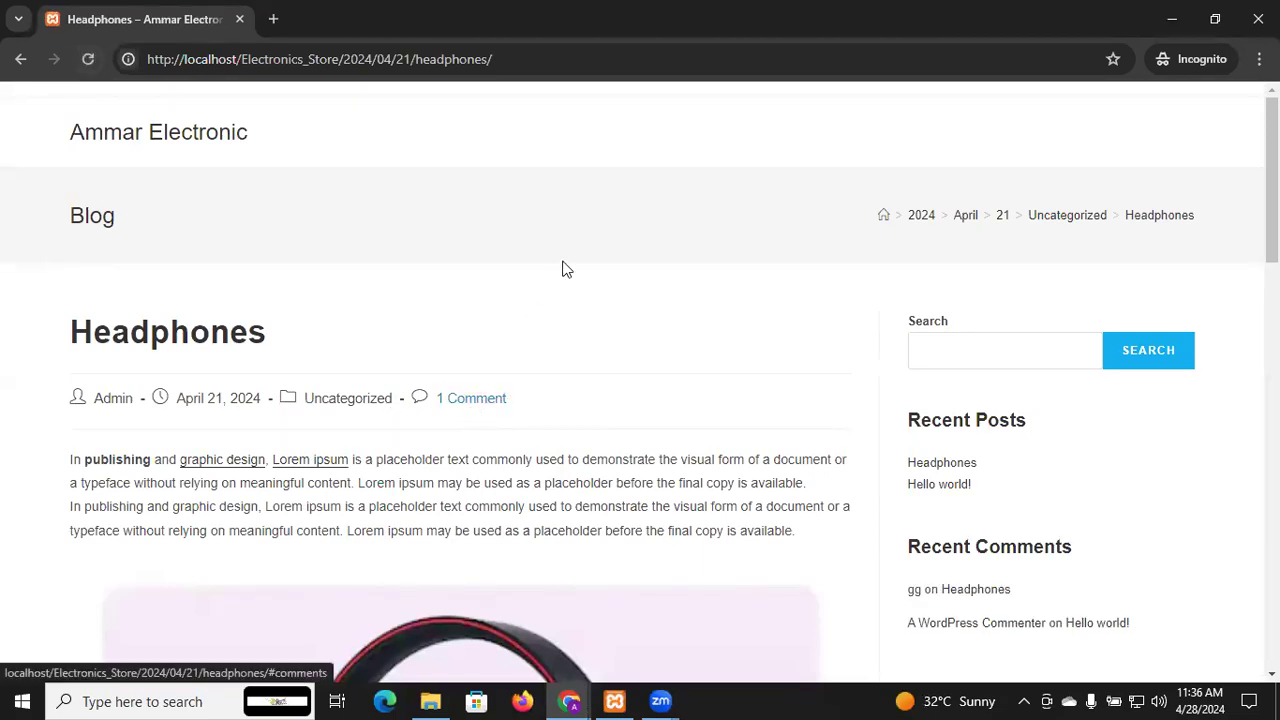
scroll(562, 268, down, 2)
scroll(563, 265, up, 2)
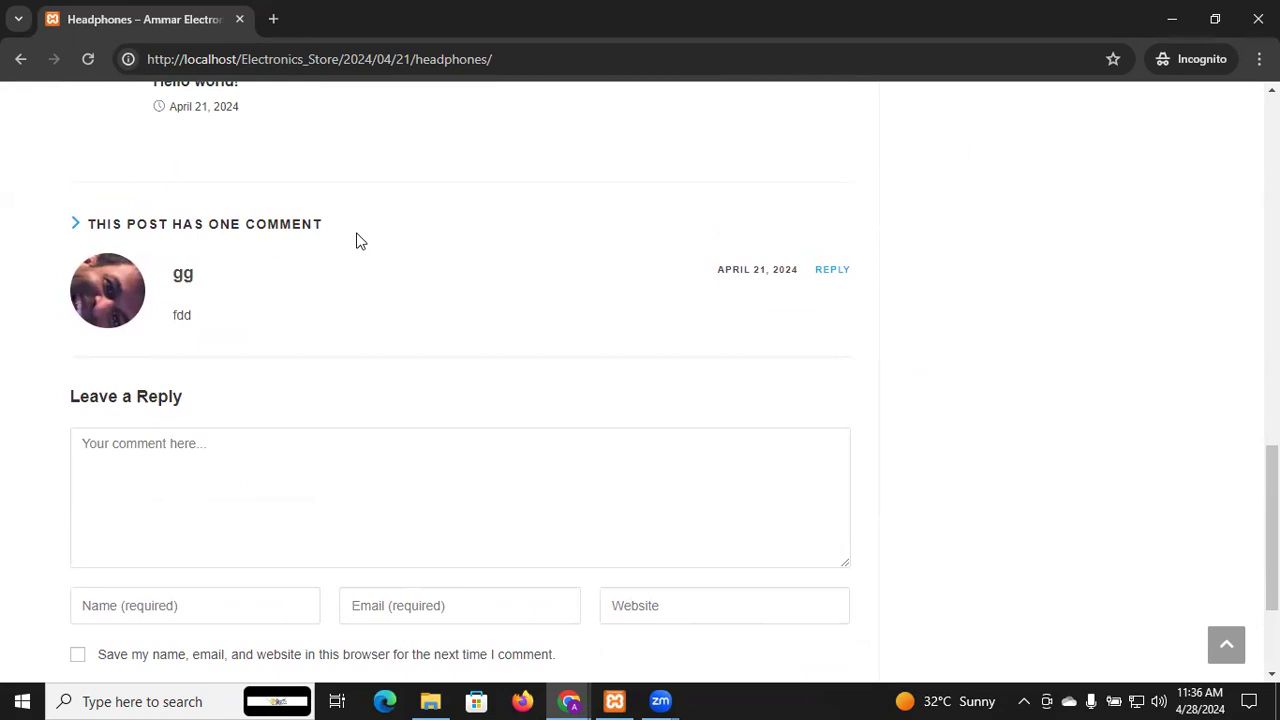
scroll(360, 240, up, 12)
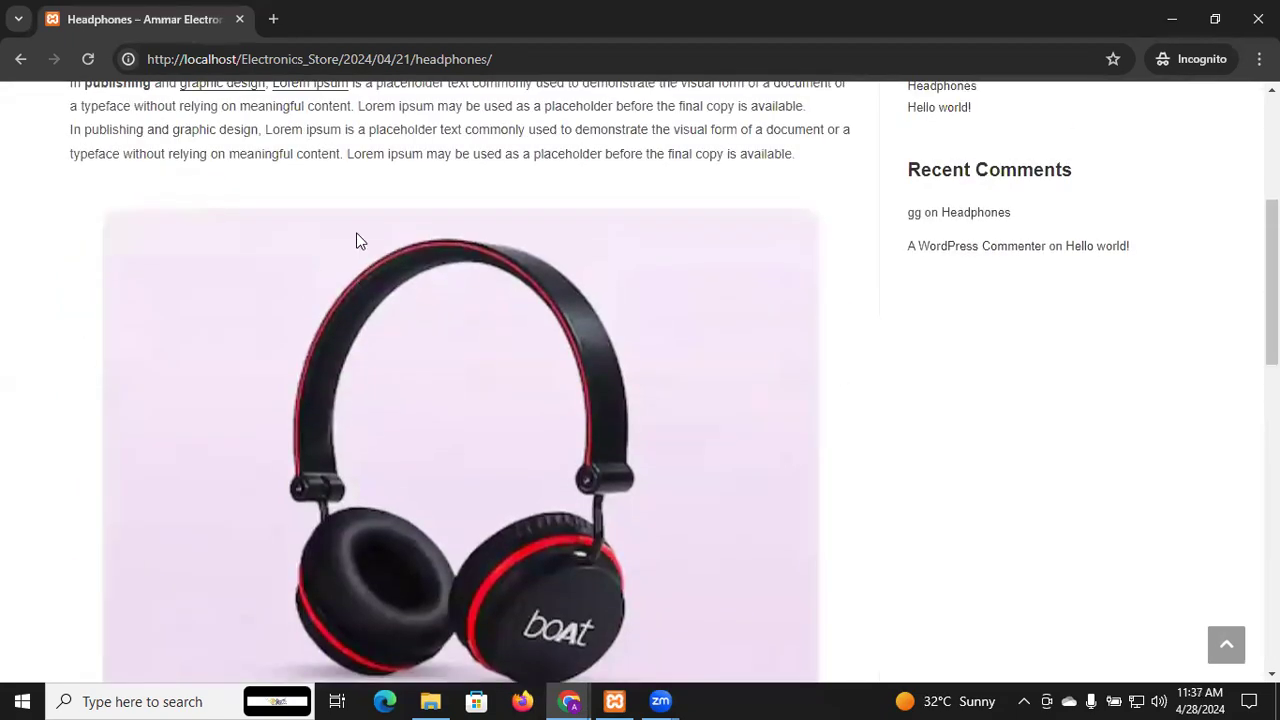
scroll(360, 240, up, 2)
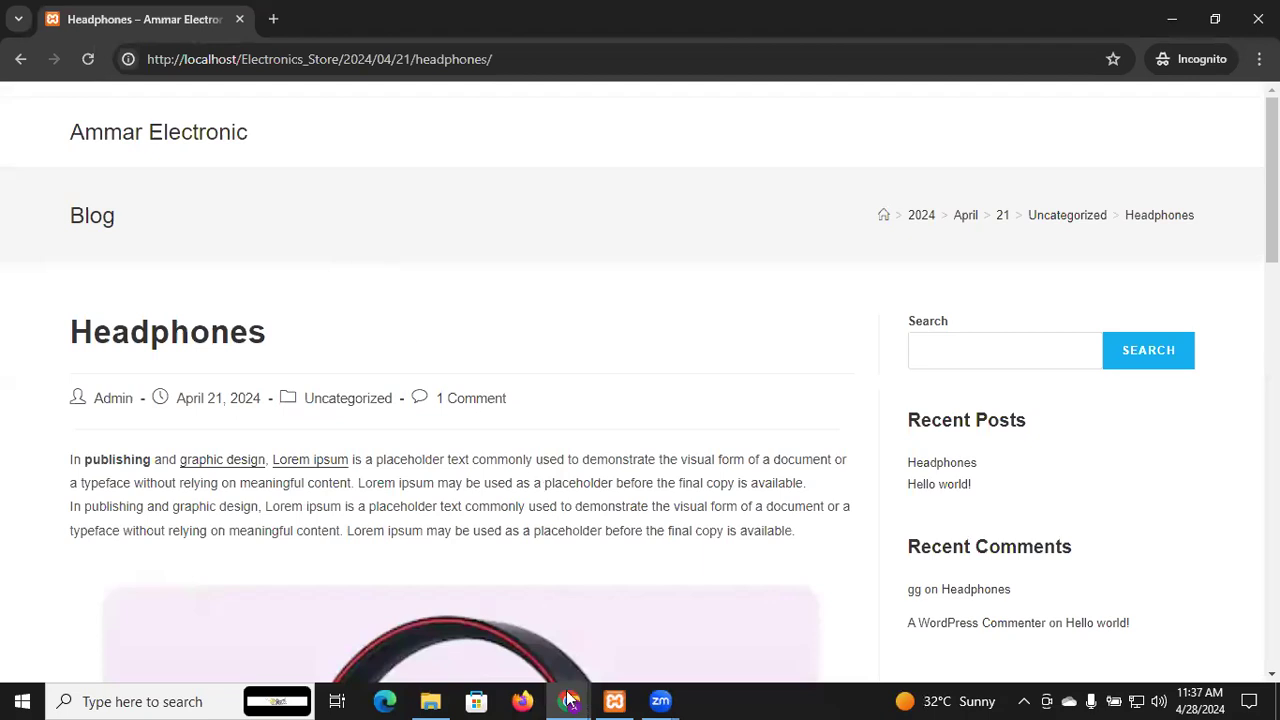
mouse_move(568, 700)
click(500, 652)
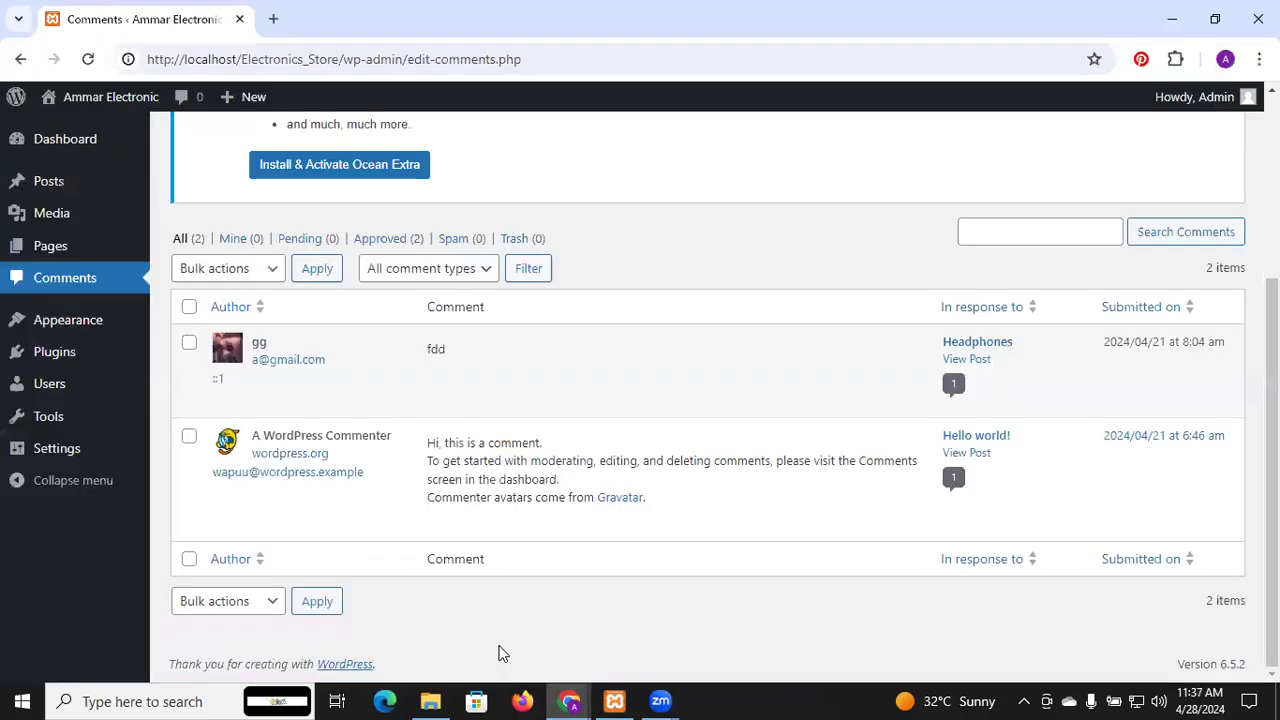
Open Posts > All Posts to list Headphones and Hello world!
scroll(433, 392, up, 3)
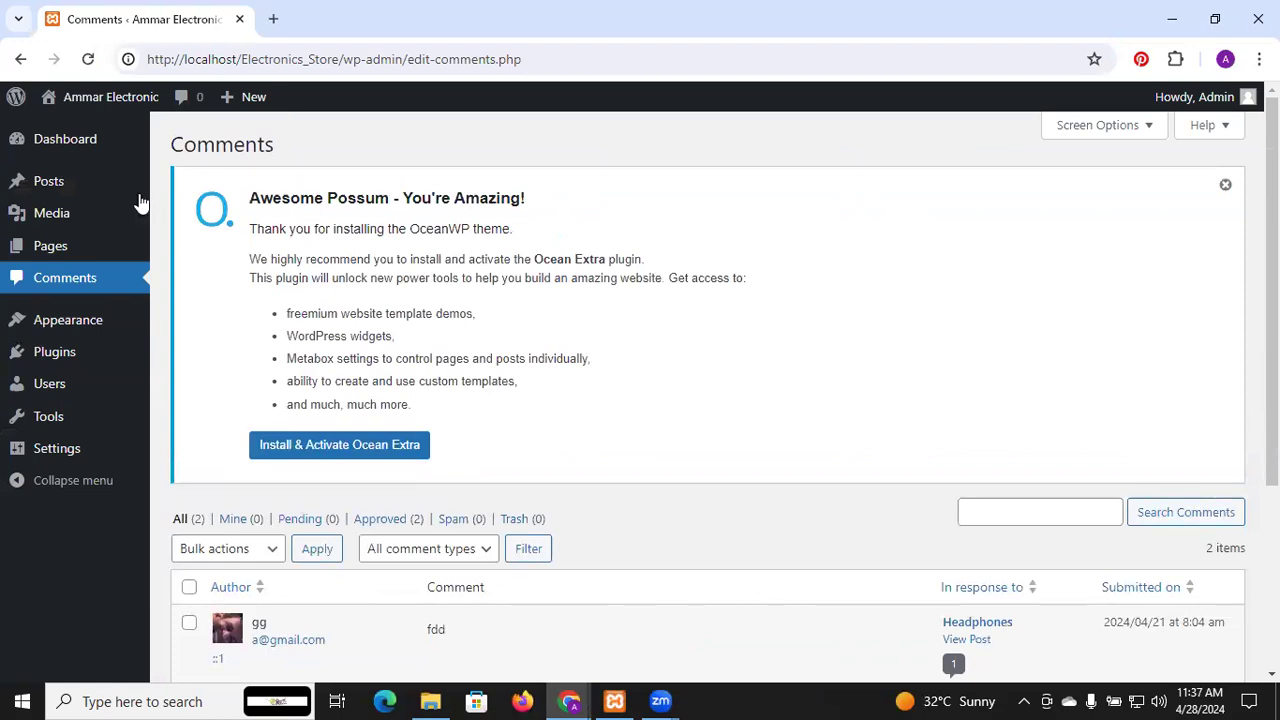
mouse_move(84, 186)
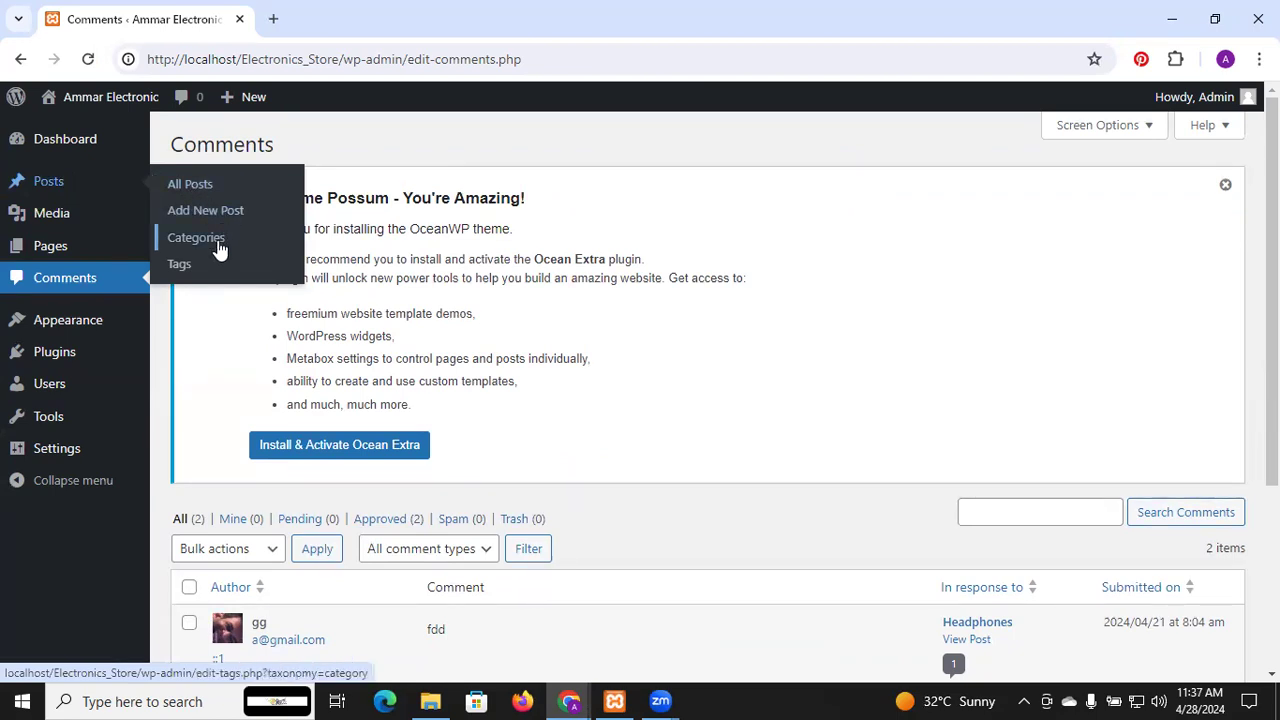
scroll(683, 341, down, 3)
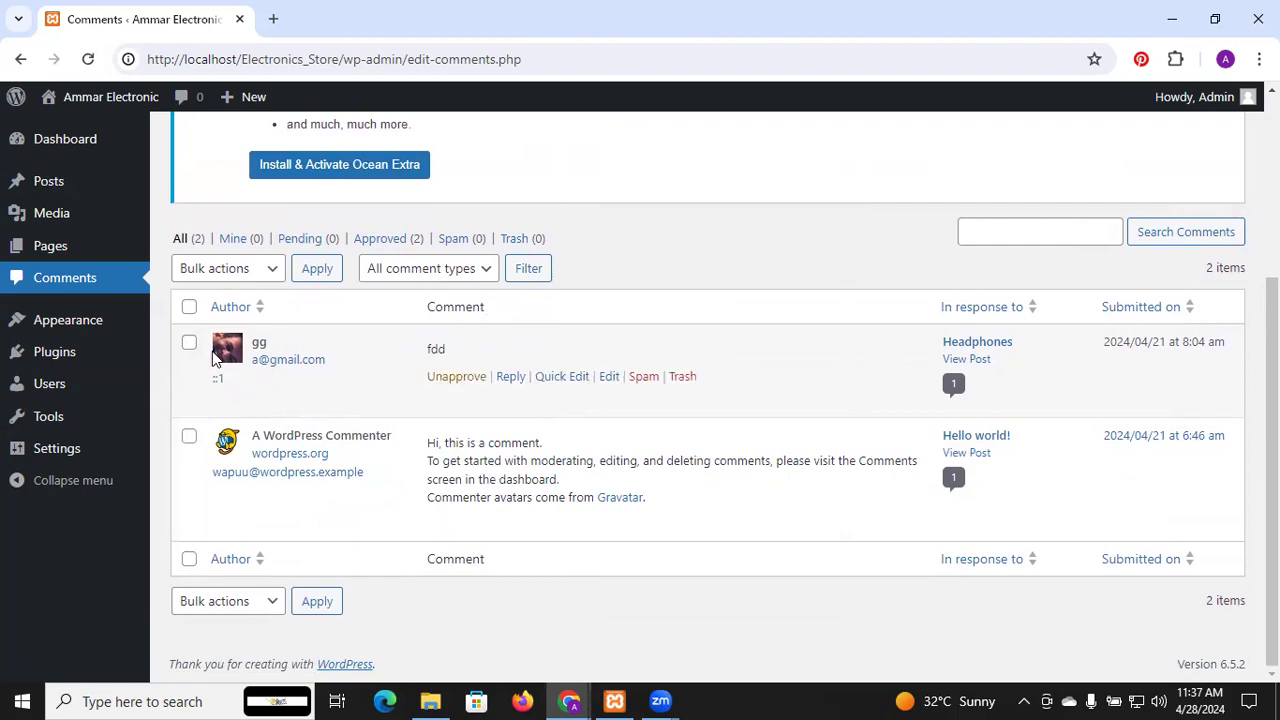
scroll(215, 358, up, 3)
click(49, 180)
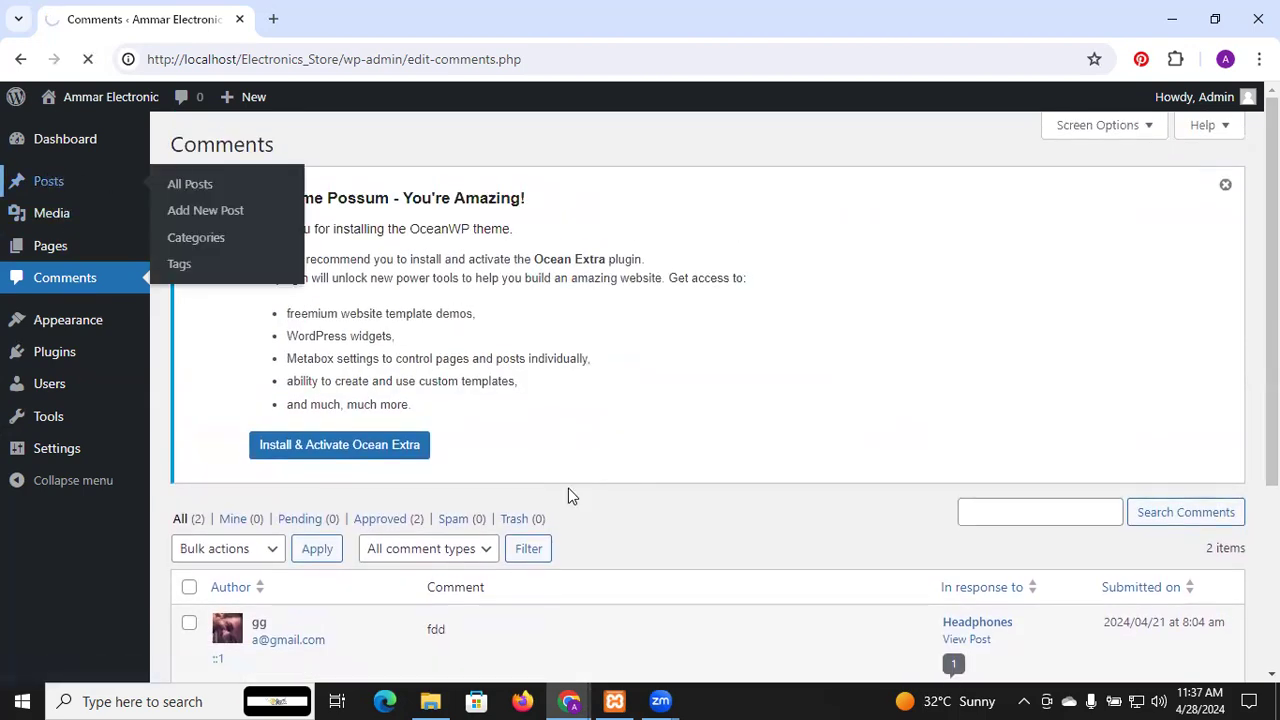
scroll(610, 390, down, 2)
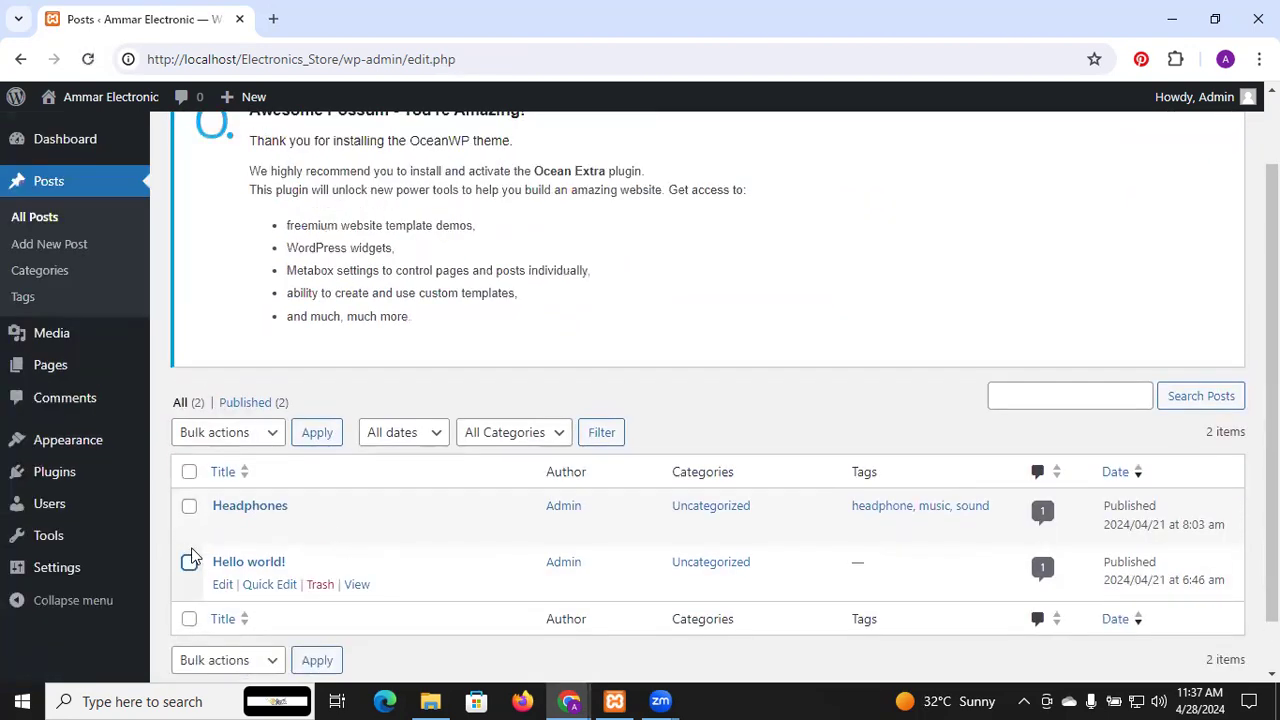
Move the Hello world! post to Trash with the Move to Trash bulk action
drag(187, 567, 192, 598)
click(188, 598)
click(855, 272)
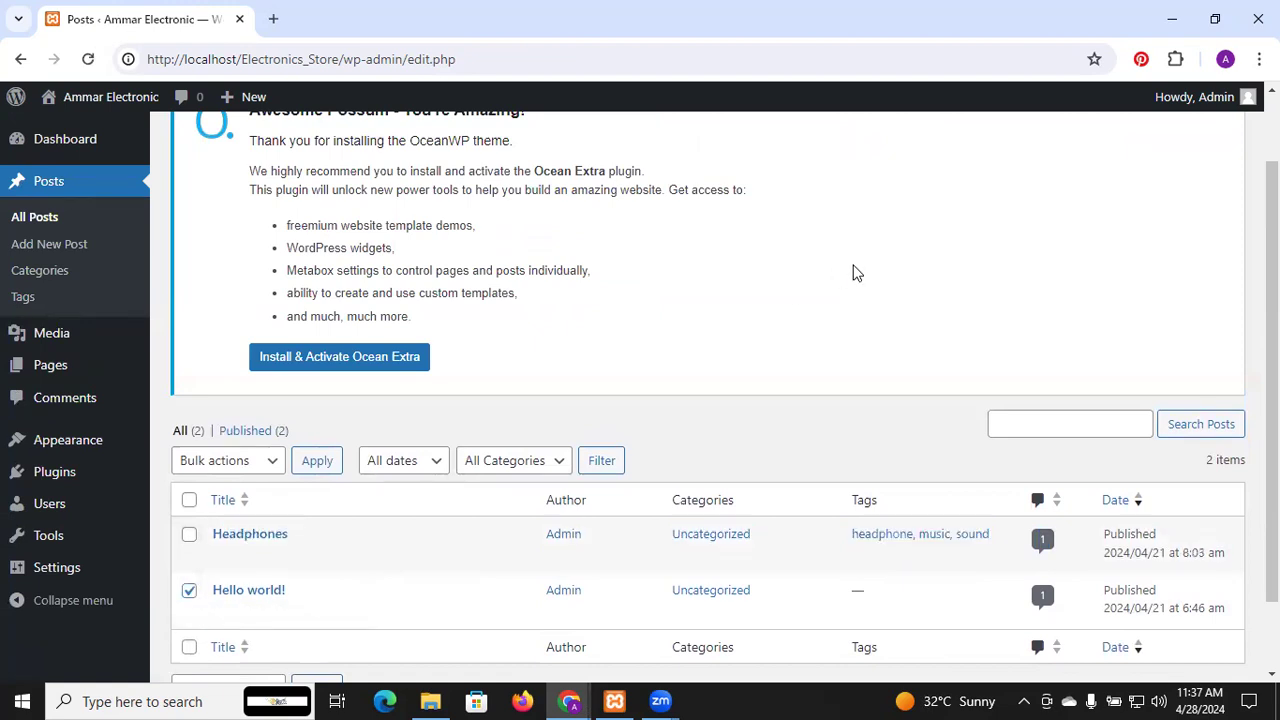
scroll(855, 272, down, 1)
mouse_move(316, 535)
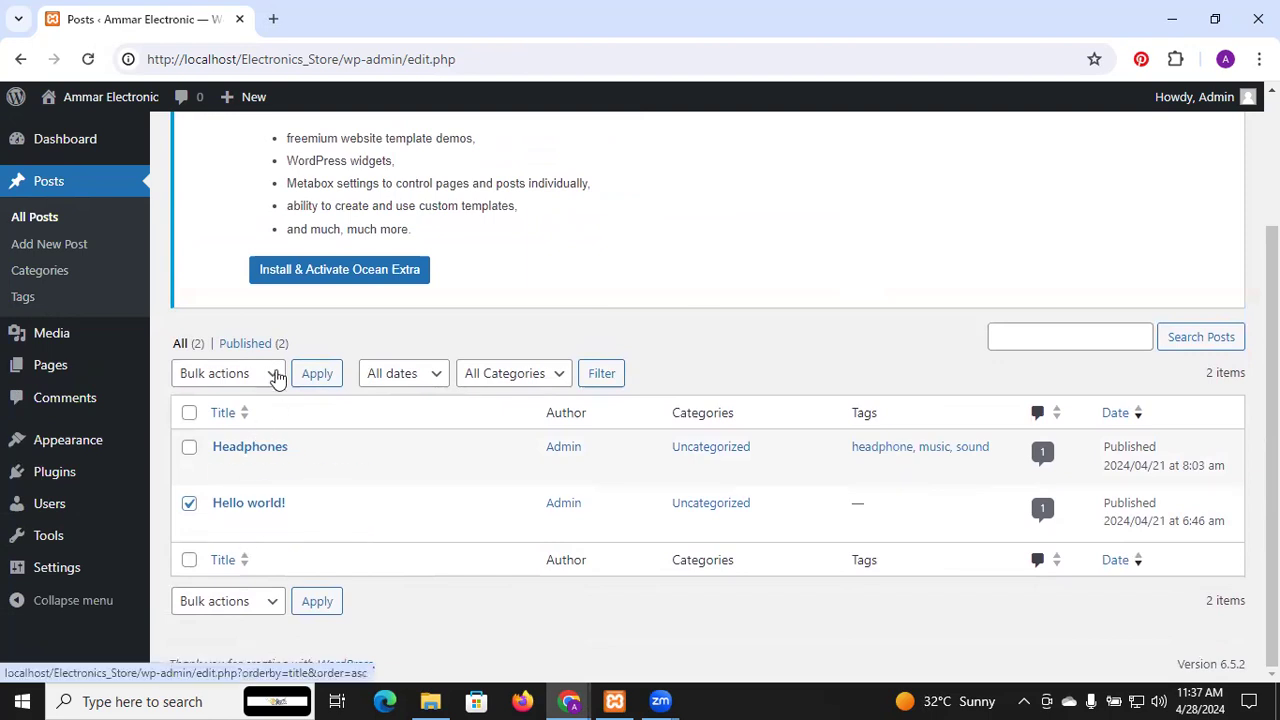
click(241, 604)
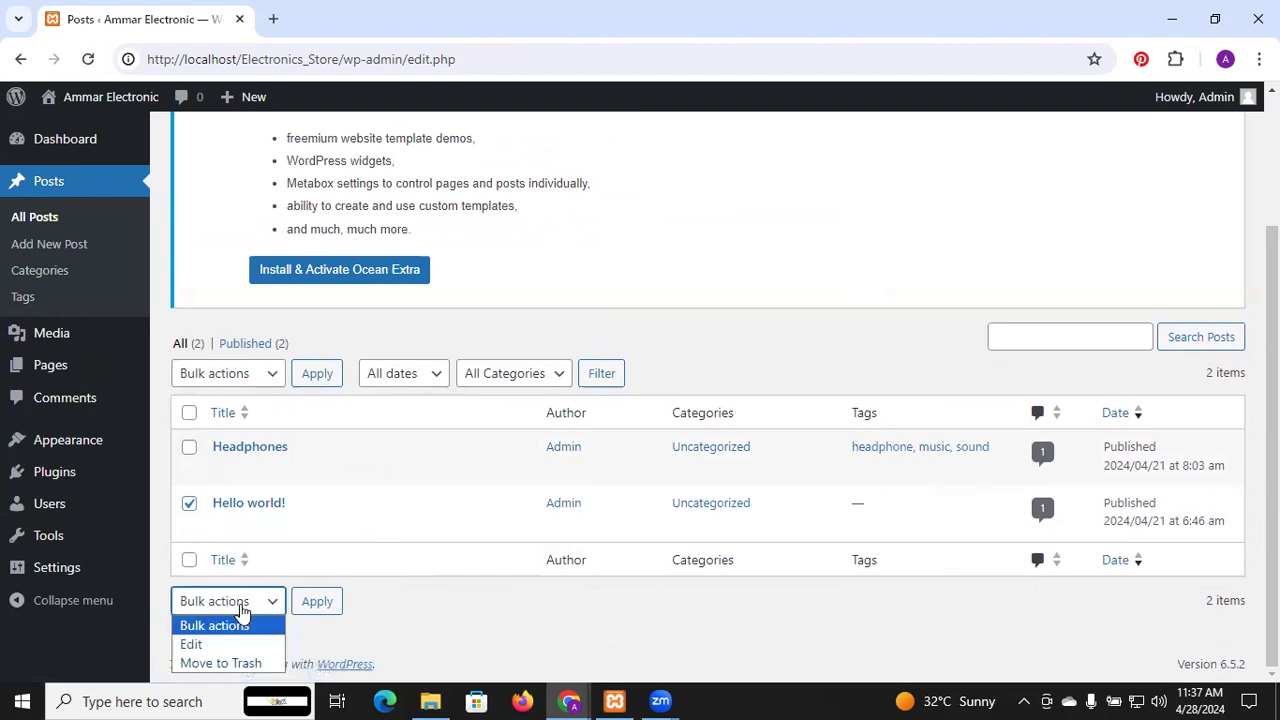
click(274, 571)
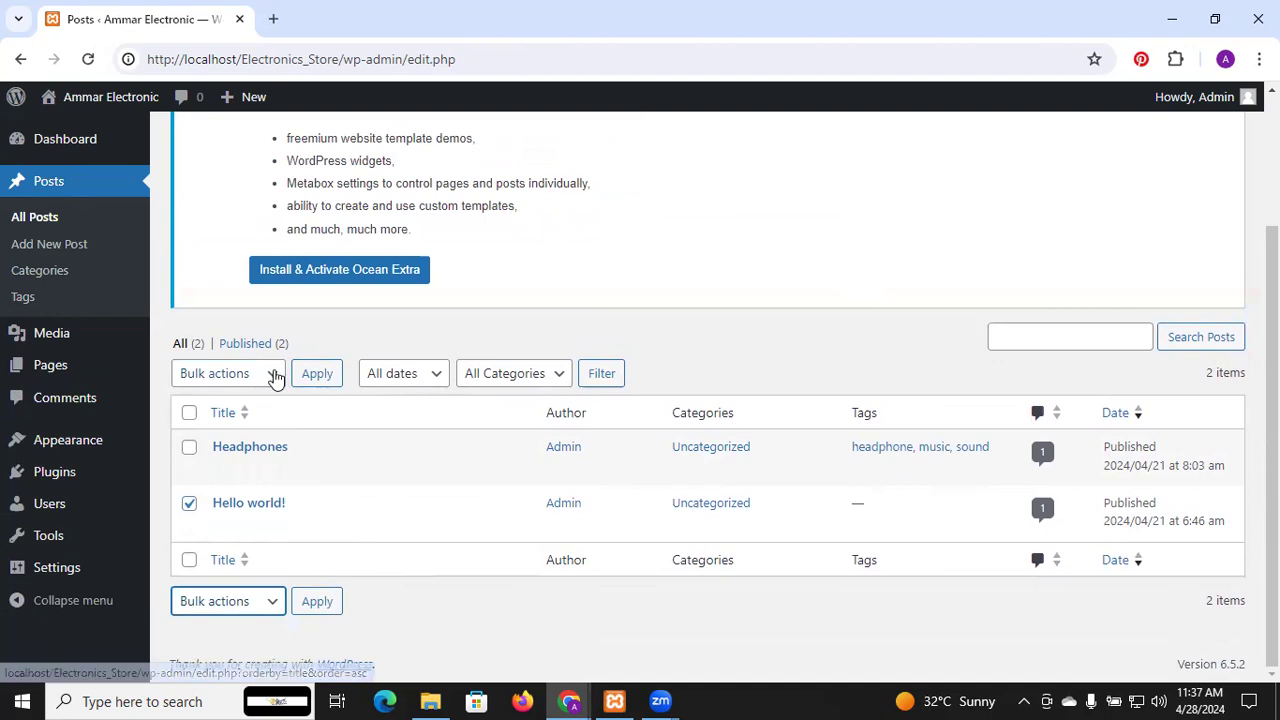
click(276, 377)
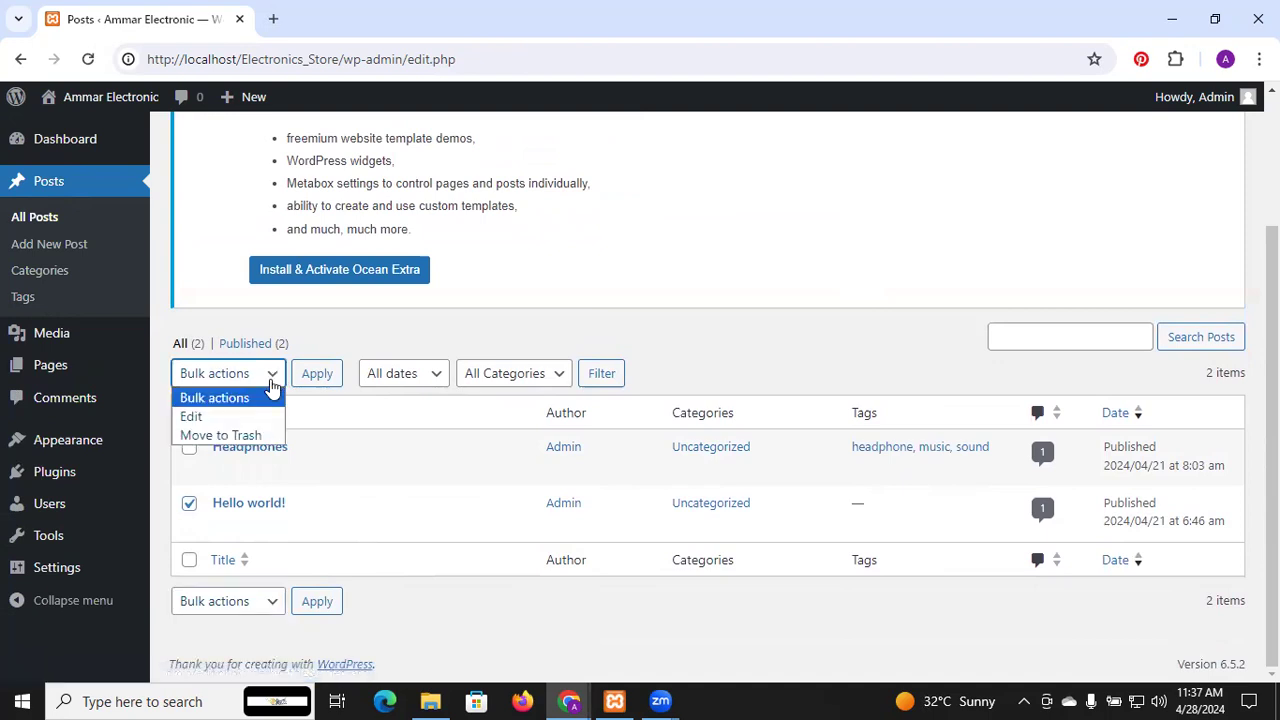
click(256, 436)
click(309, 376)
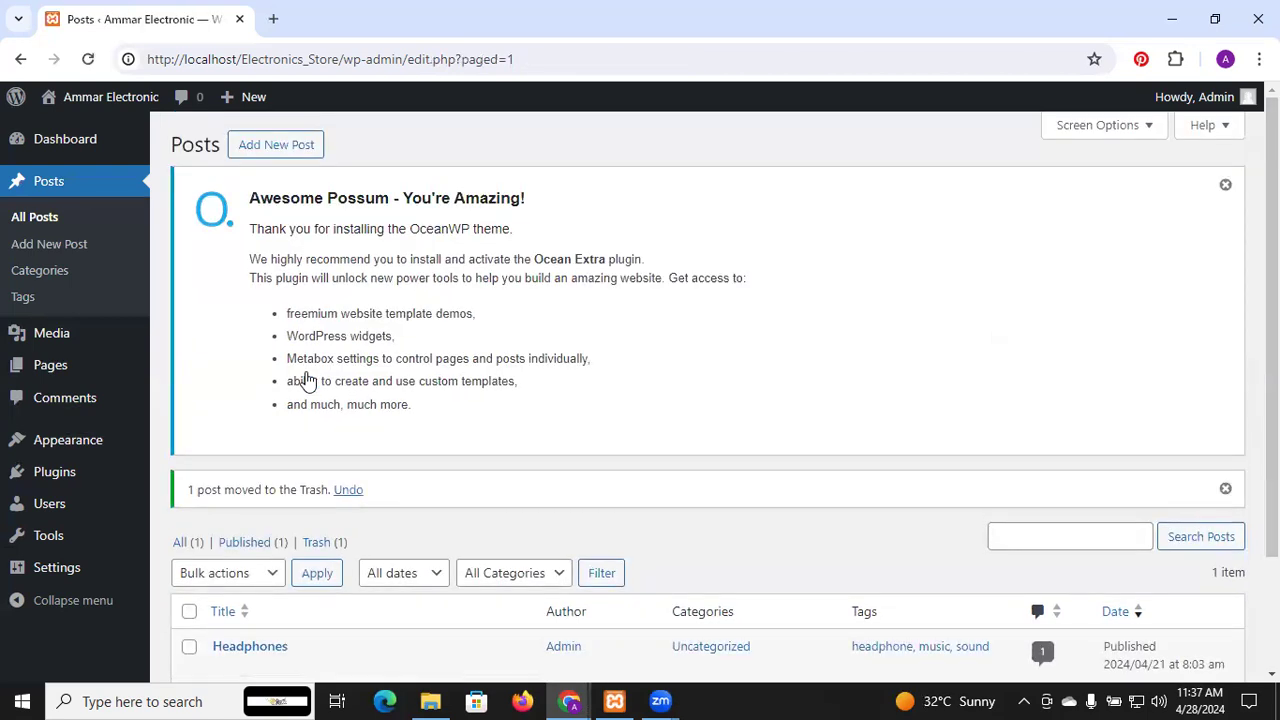
Start a new post from the Posts screen
scroll(307, 381, down, 2)
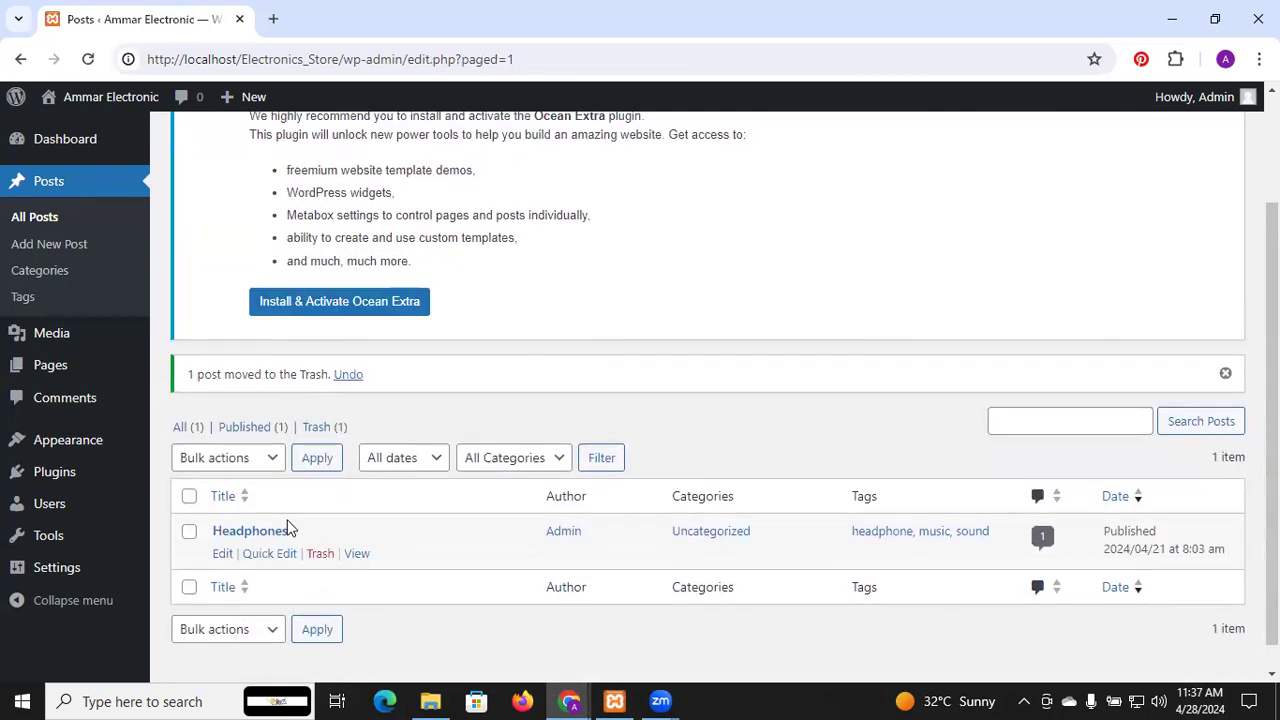
scroll(474, 190, up, 2)
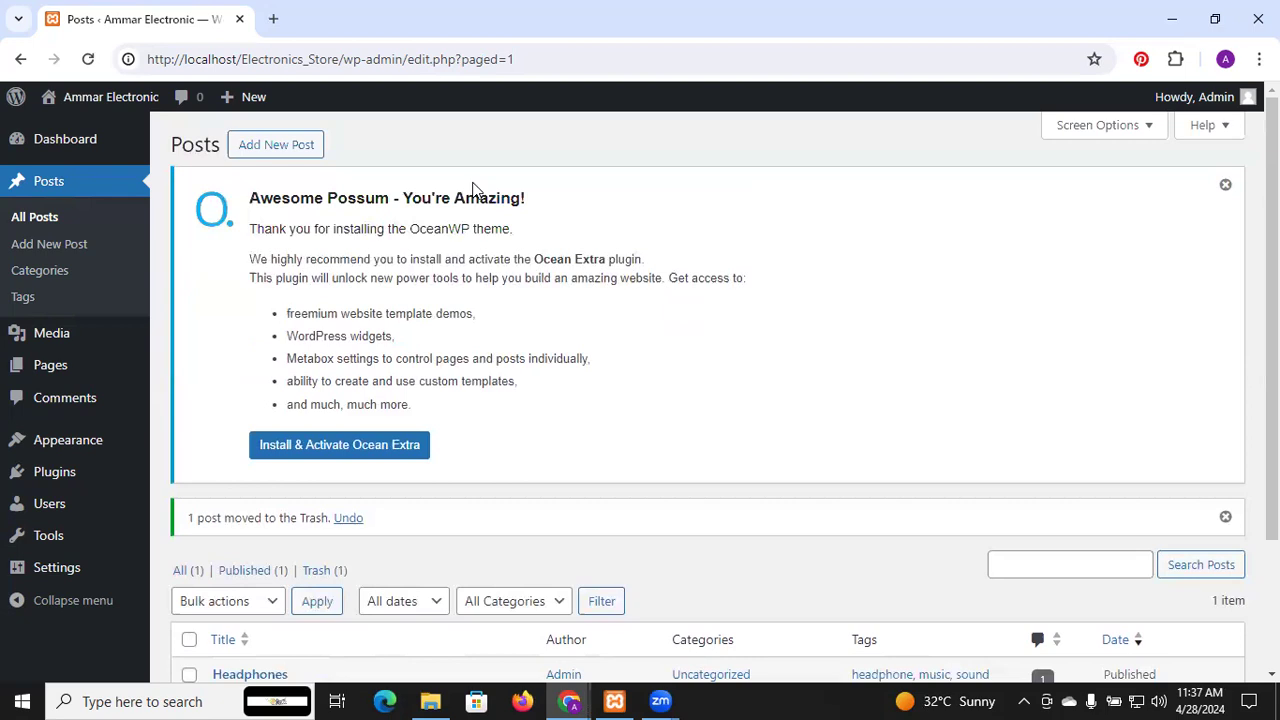
click(270, 147)
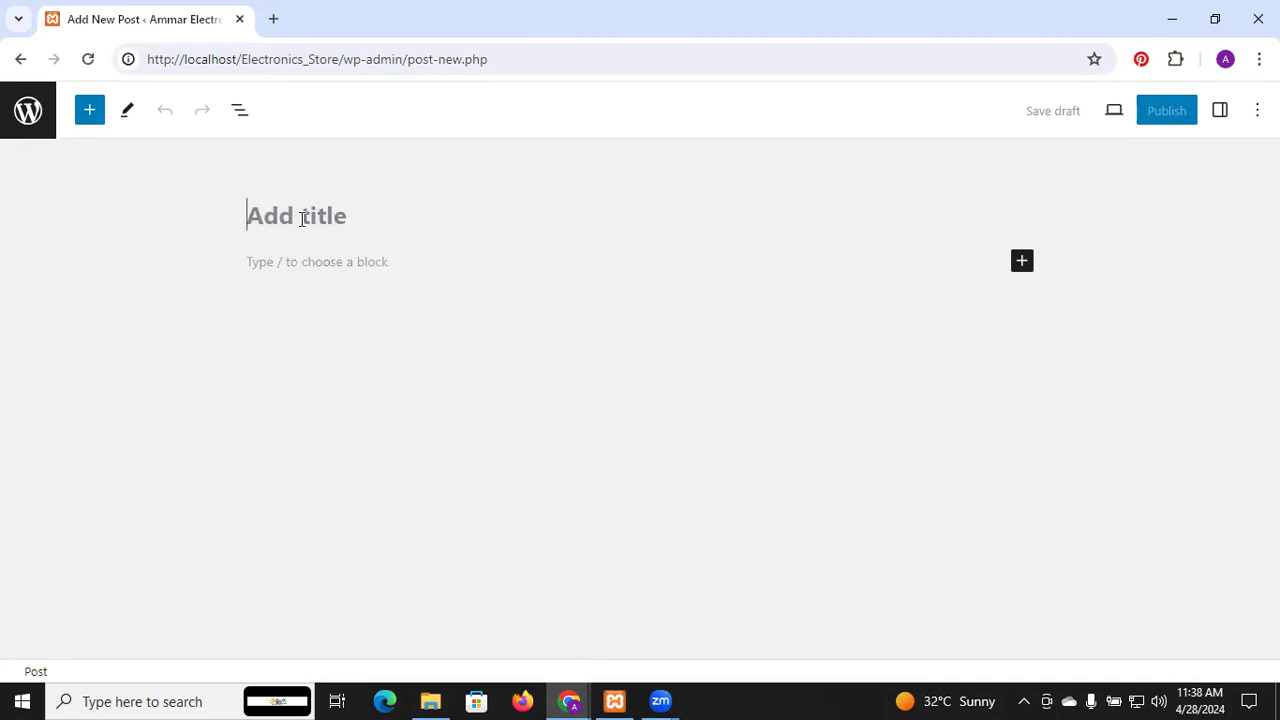
Title the new post 'How to Order?' and put the caret in the empty body
text(H)
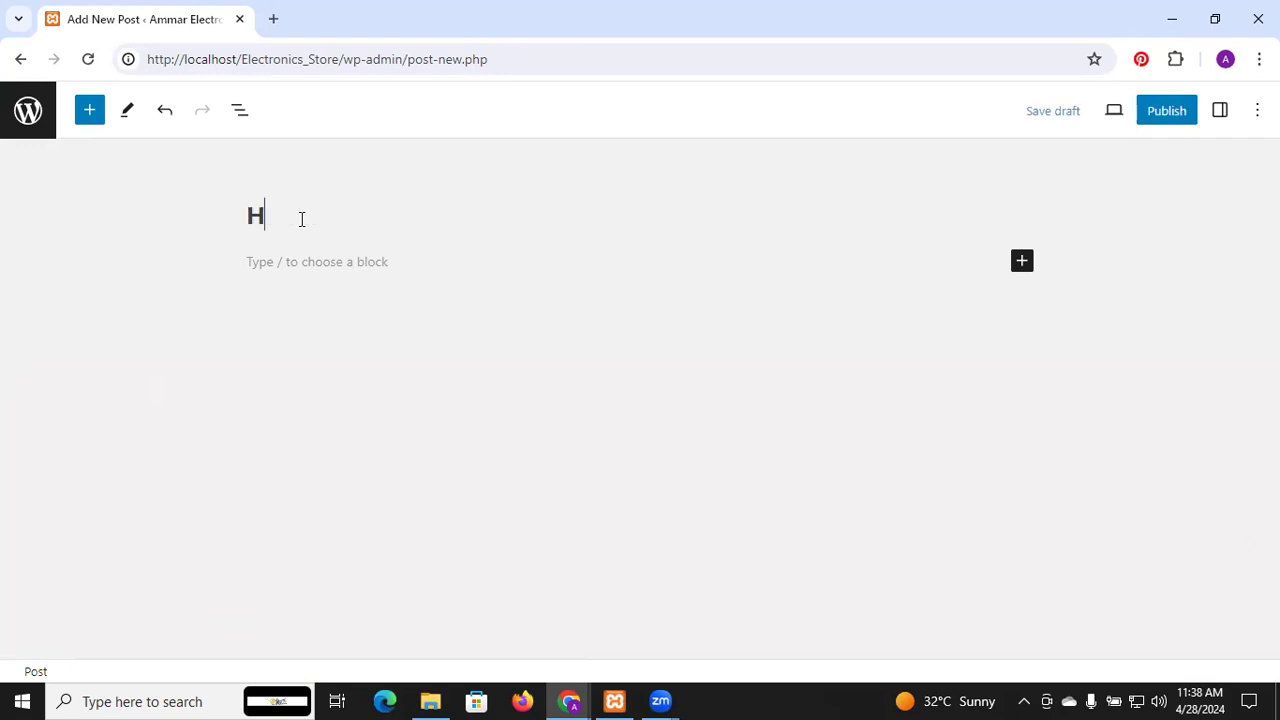
text(ow to Order?)
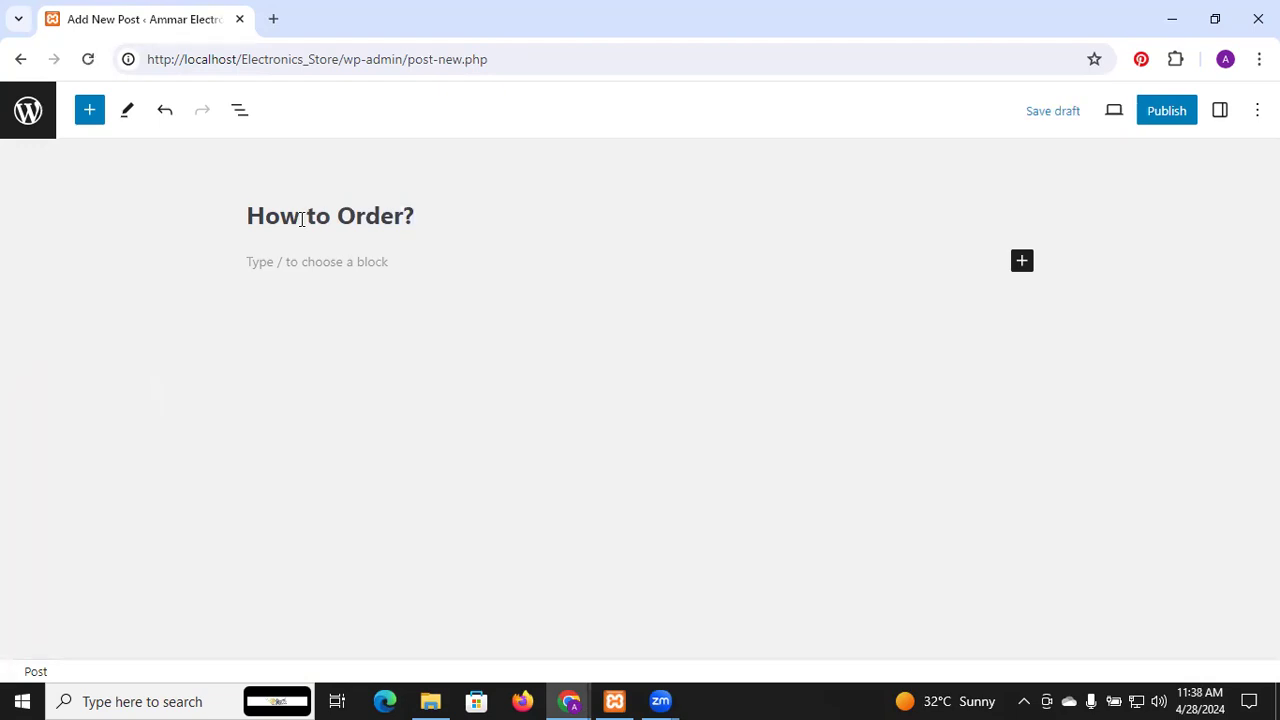
click(286, 267)
Search Google for lorem ipsum in a new browser tab
click(274, 20)
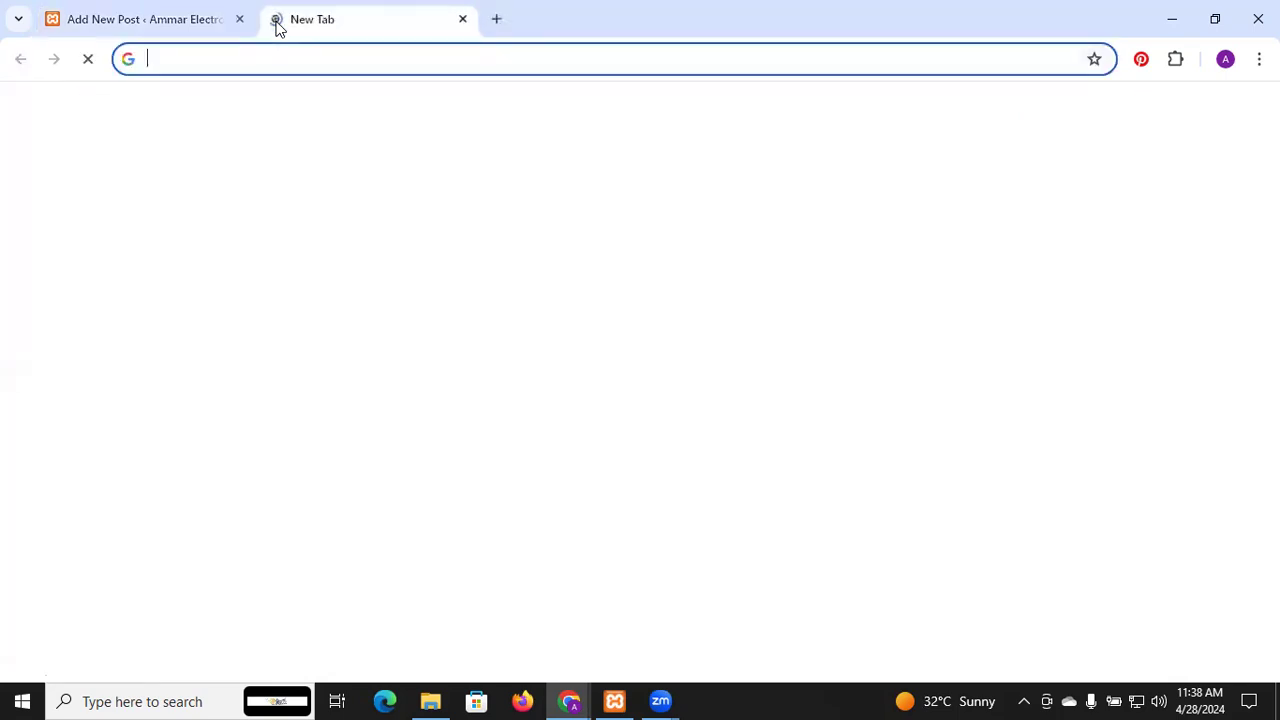
text(lorem)
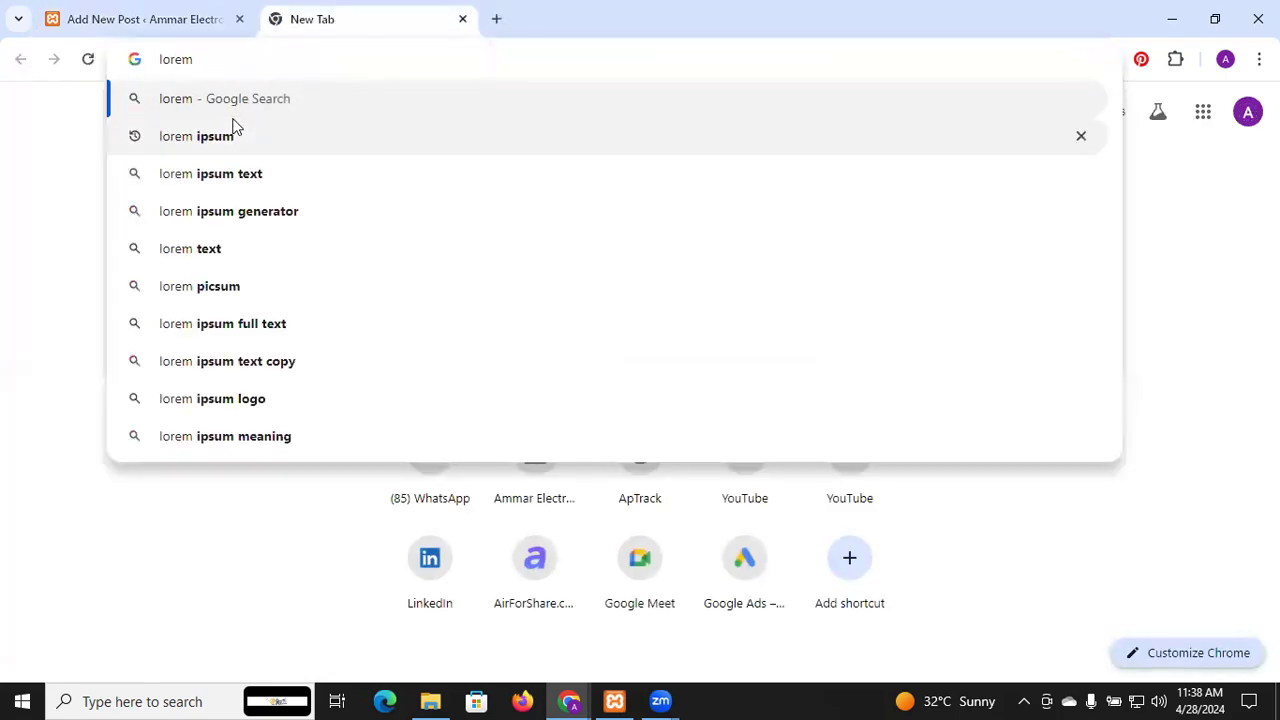
click(234, 136)
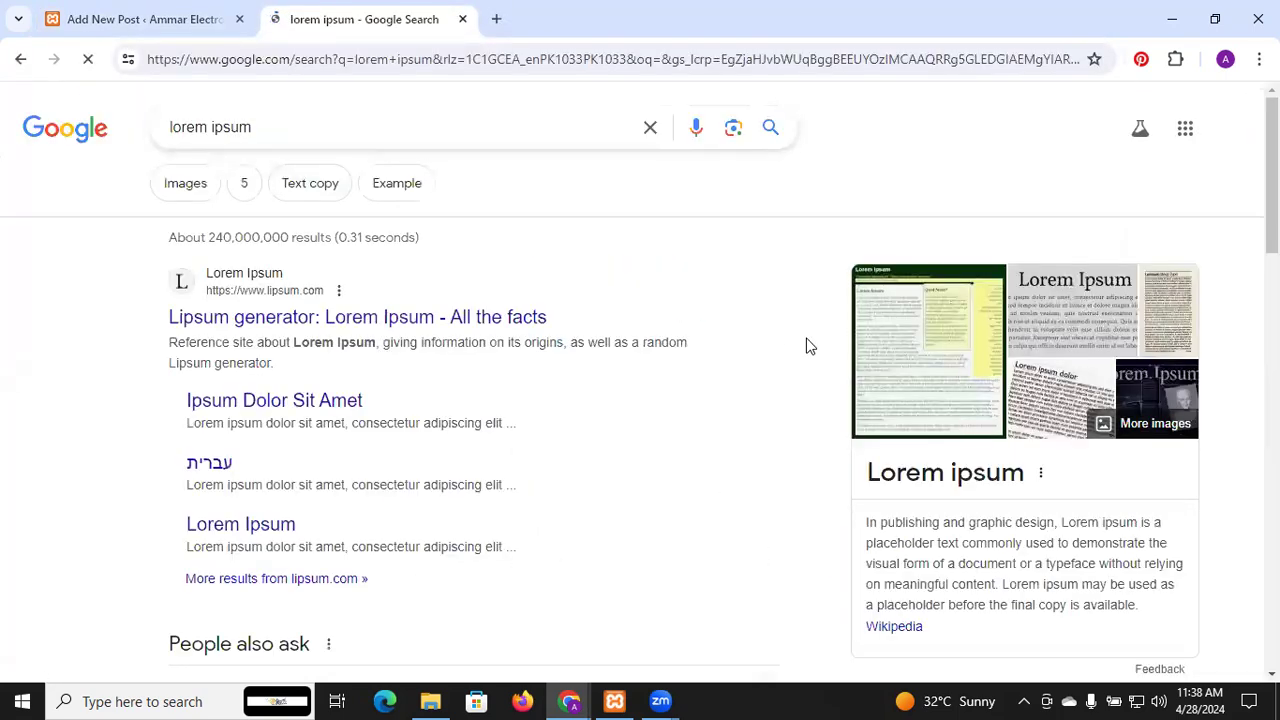
scroll(1006, 380, down, 5)
scroll(1006, 380, up, 1)
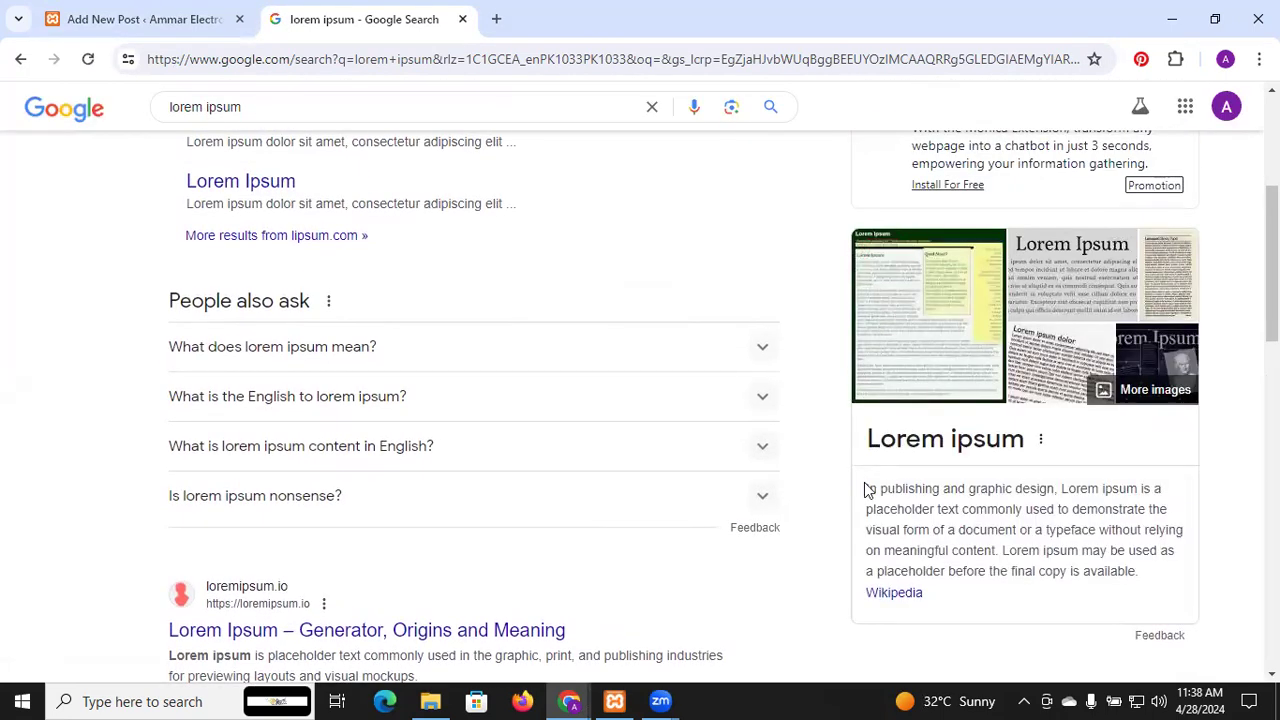
Select the whole Lorem ipsum description paragraph in the search results
drag(869, 490, 1163, 590)
drag(1272, 268, 1272, 411)
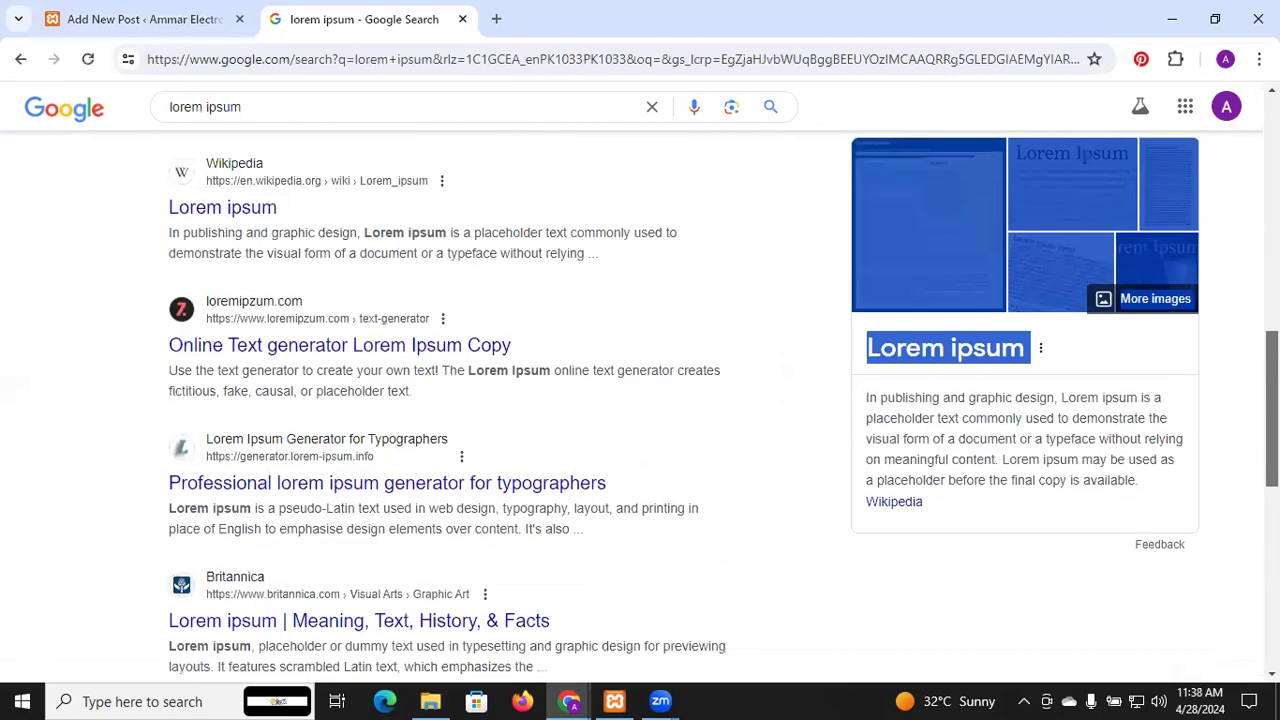
click(1244, 462)
drag(1140, 484, 858, 393)
key(ctrl+c)
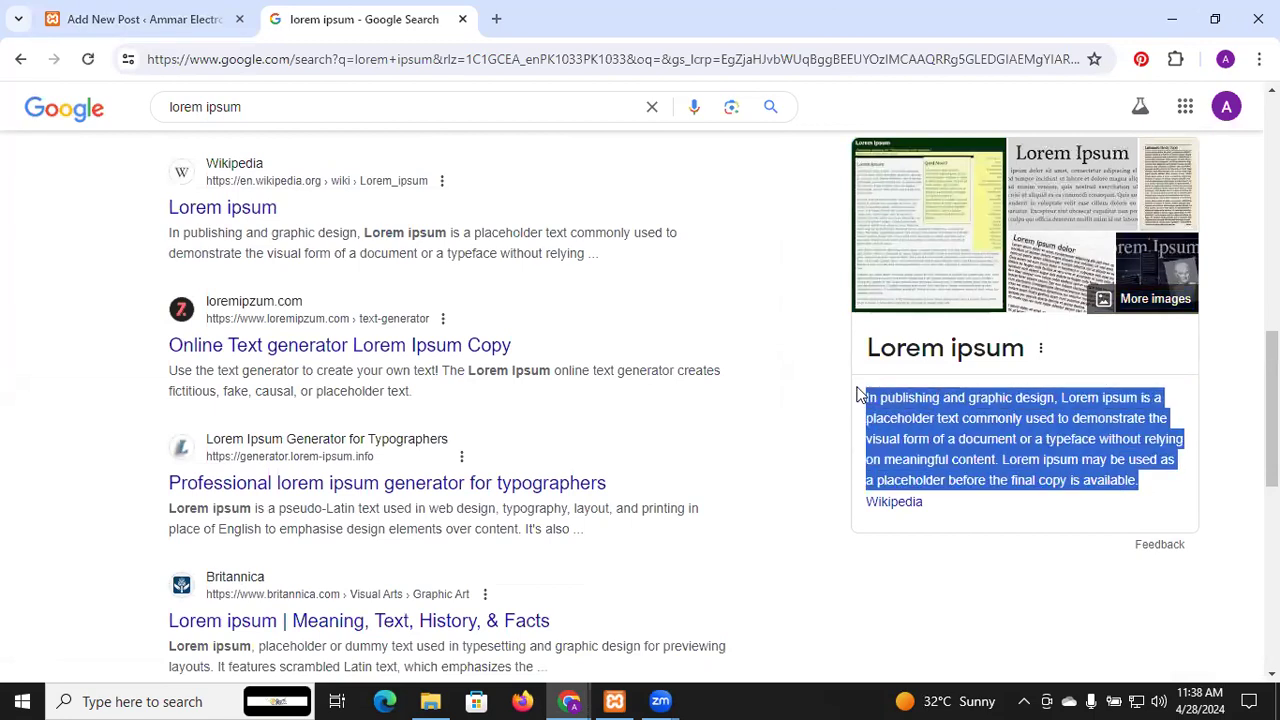
Paste the copied Lorem ipsum paragraph into the How to Order? post body
click(171, 13)
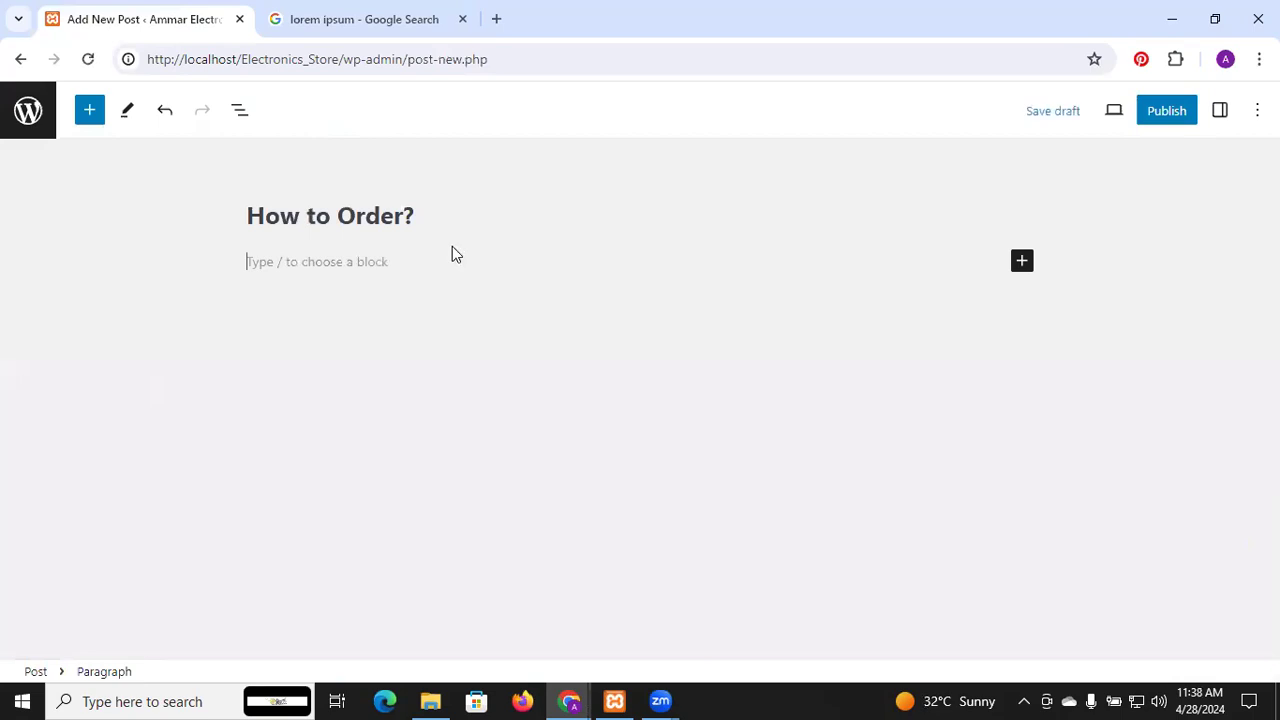
key(ctrl+v)
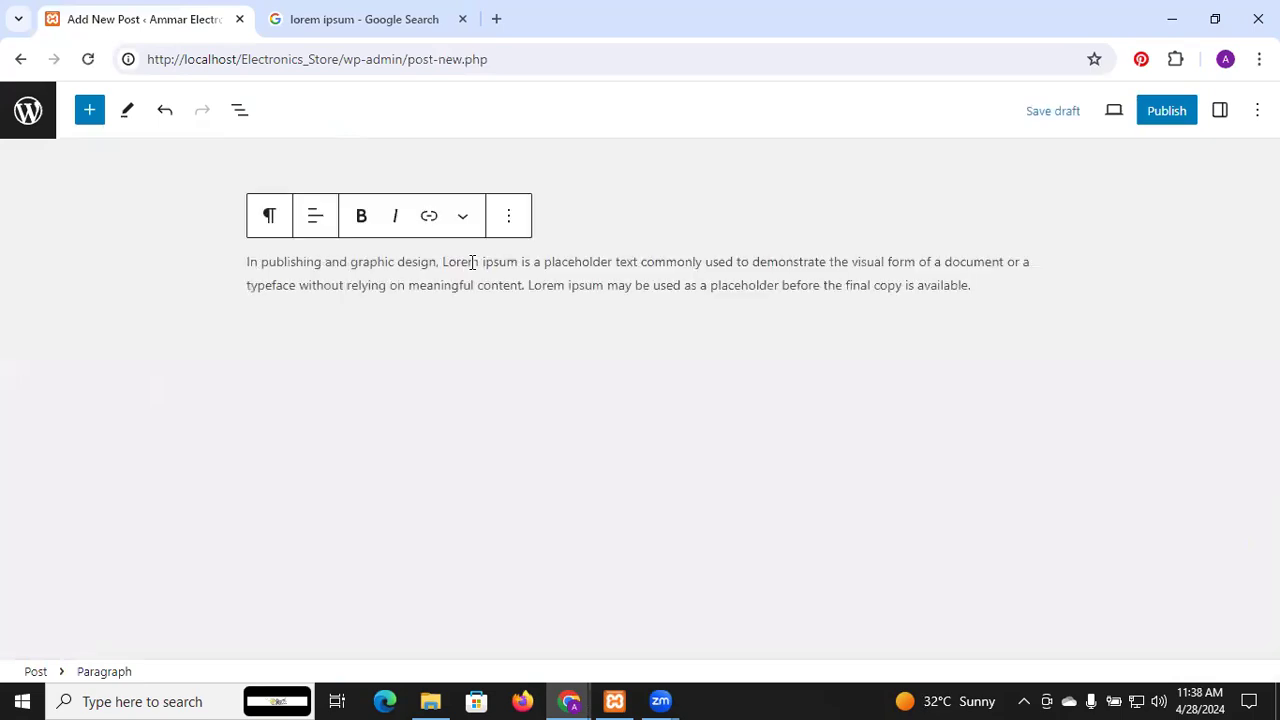
click(616, 392)
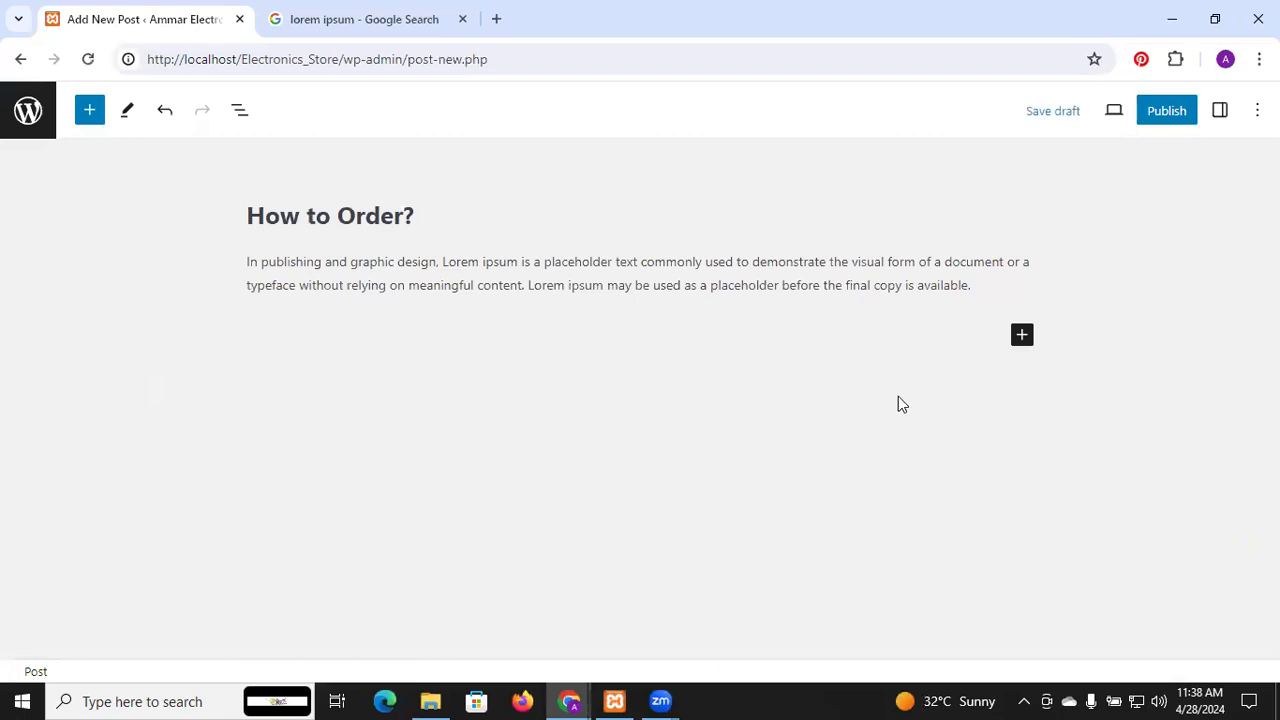
Open the pre-publish checks and review the visibility and publish-date settings
click(1163, 111)
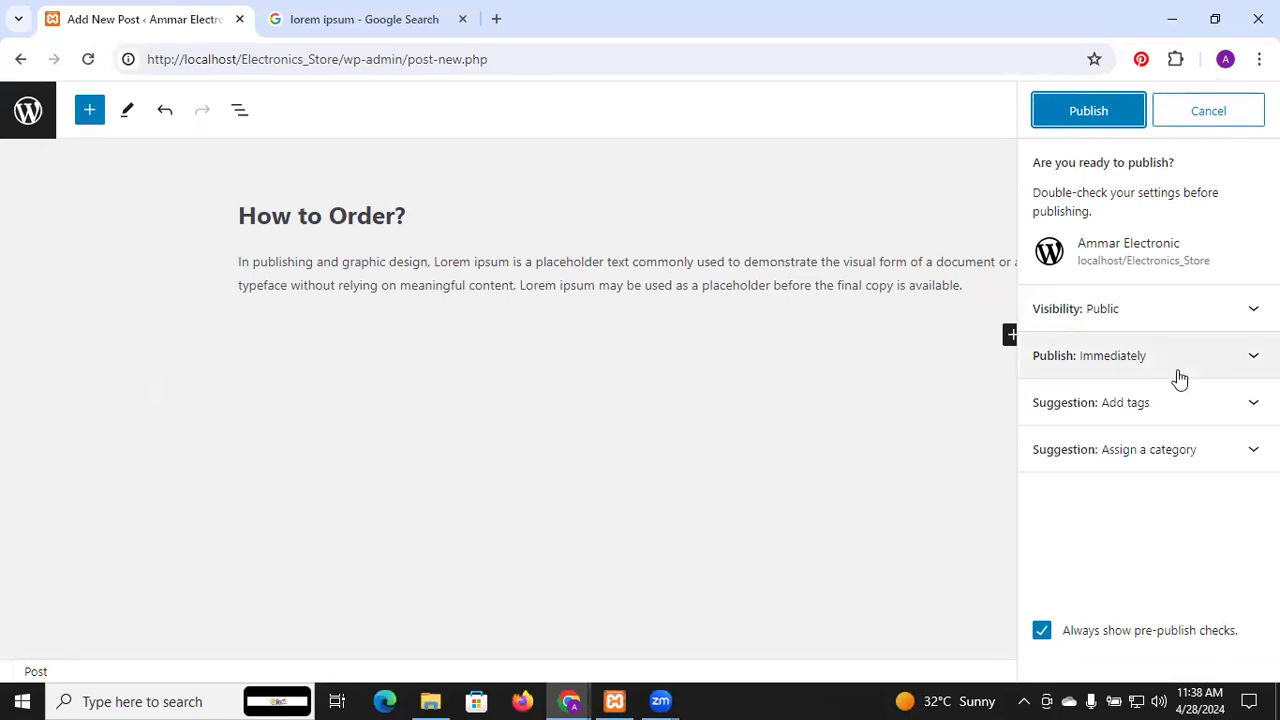
click(1156, 312)
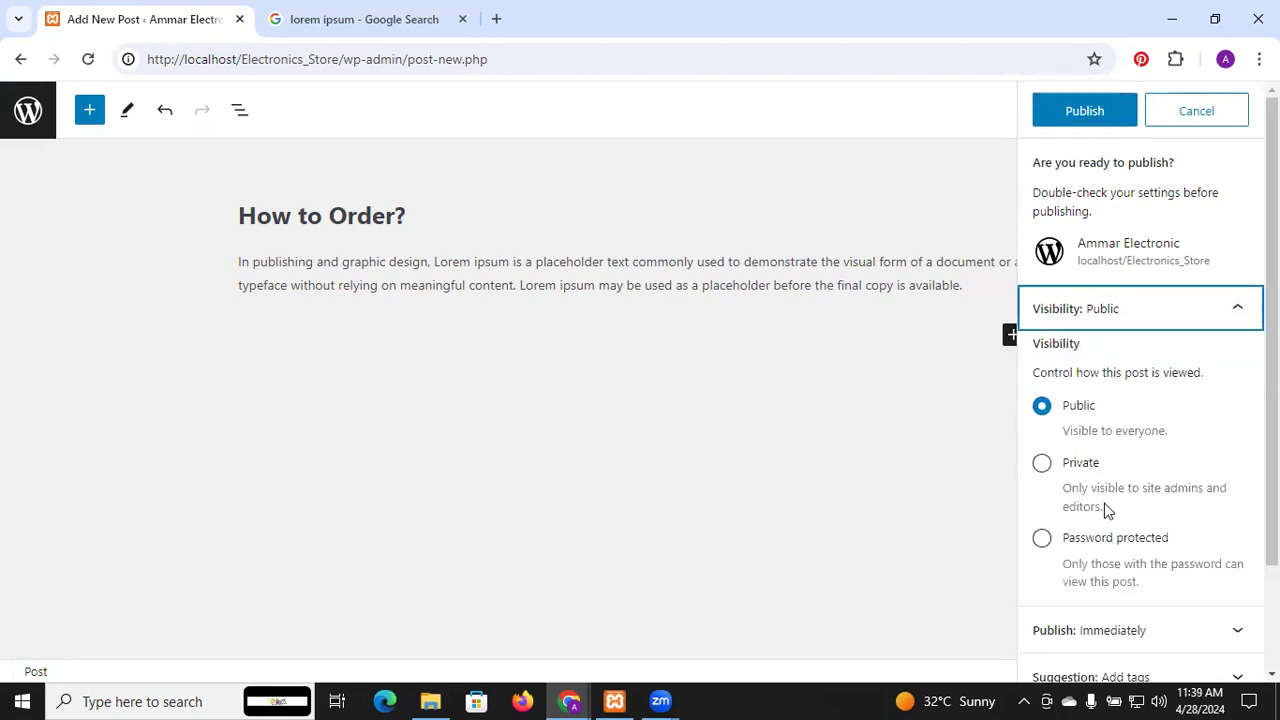
click(1204, 325)
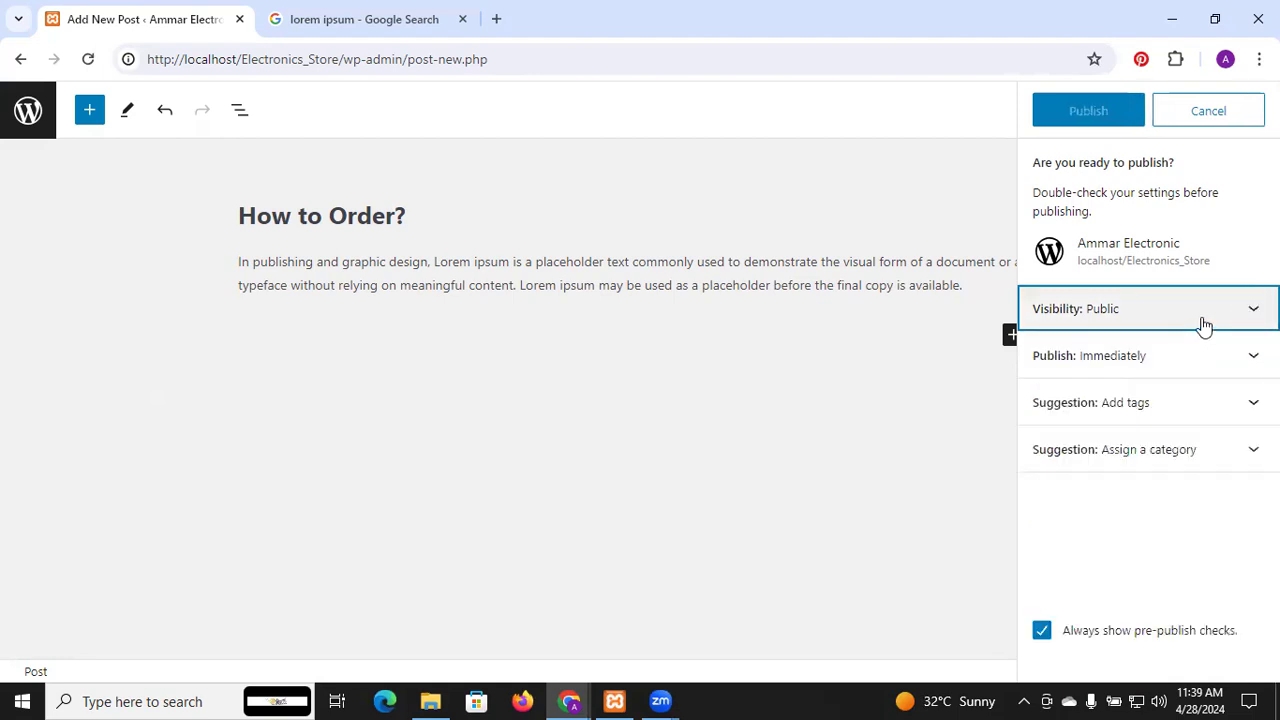
click(1164, 360)
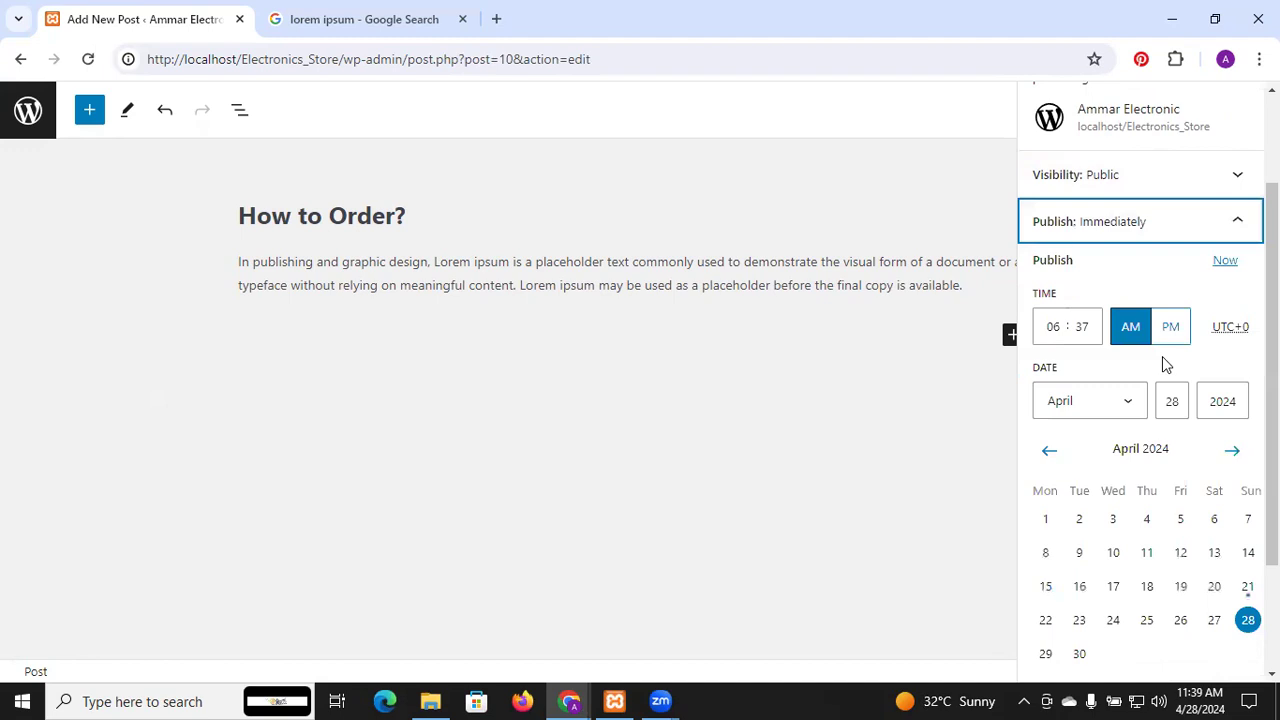
click(1228, 232)
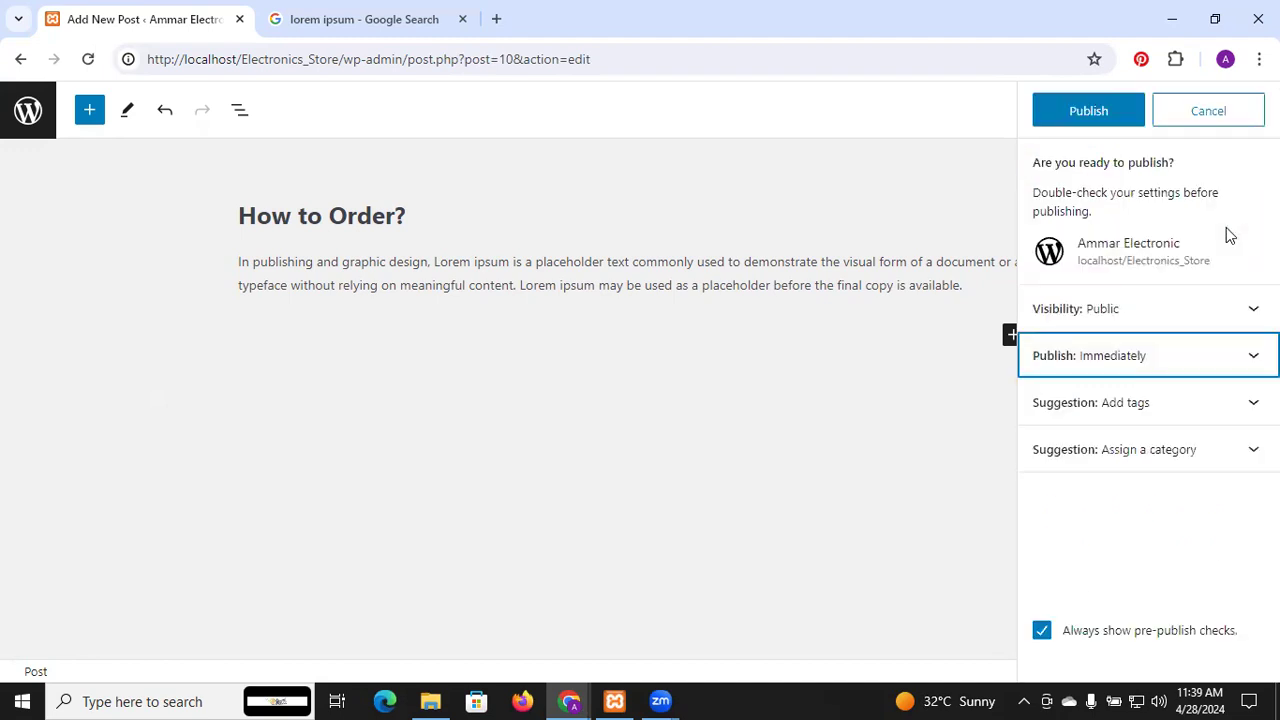
Expand the tag and category suggestions and bring up the new category form
click(1153, 410)
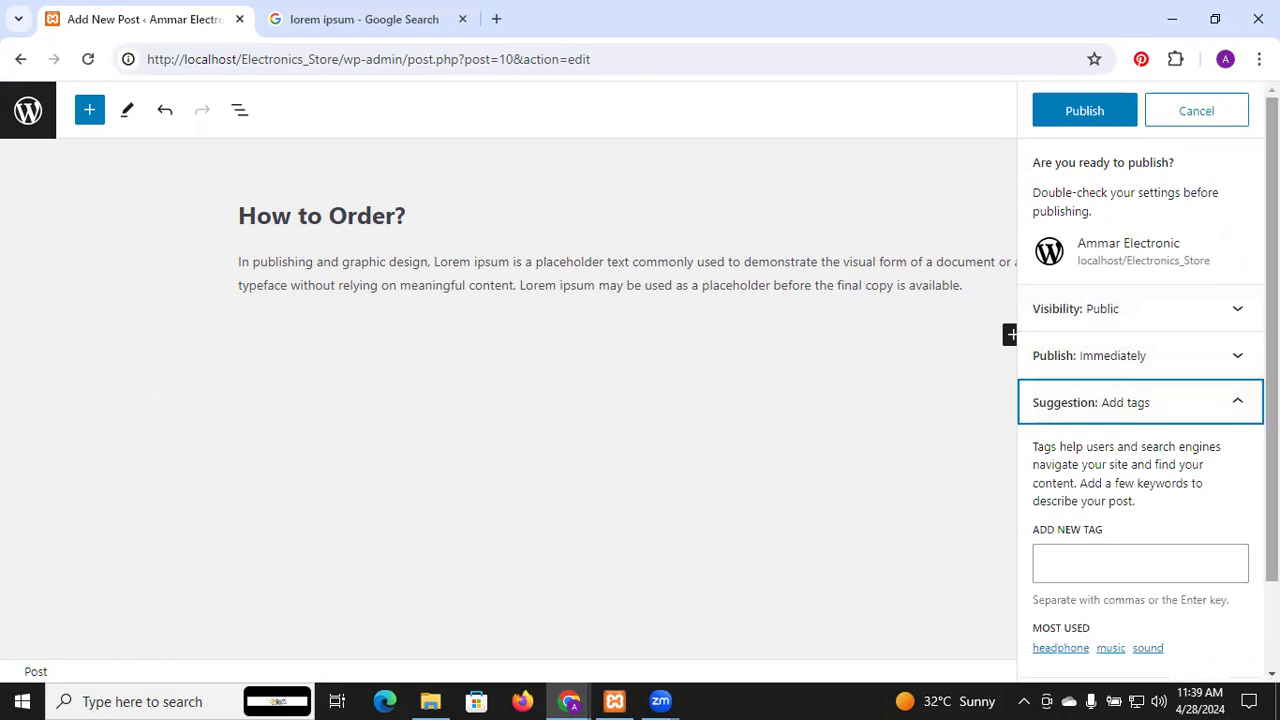
drag(1272, 340, 1272, 430)
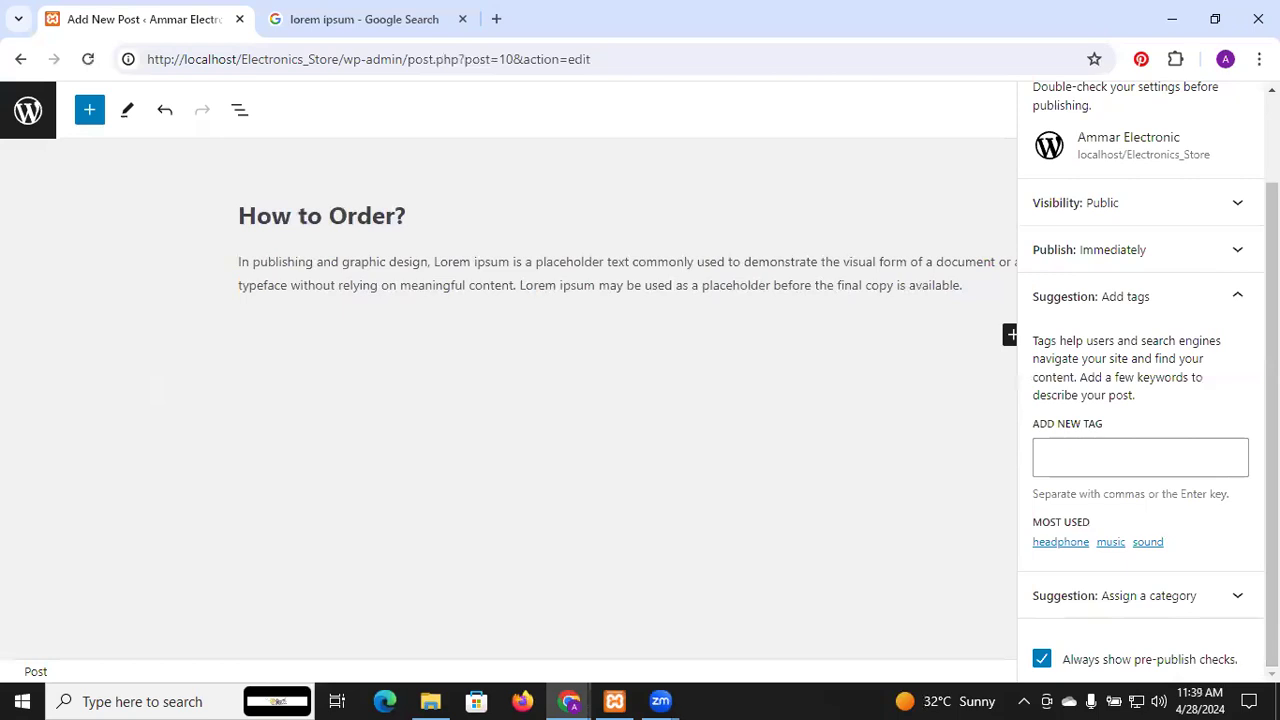
click(1201, 597)
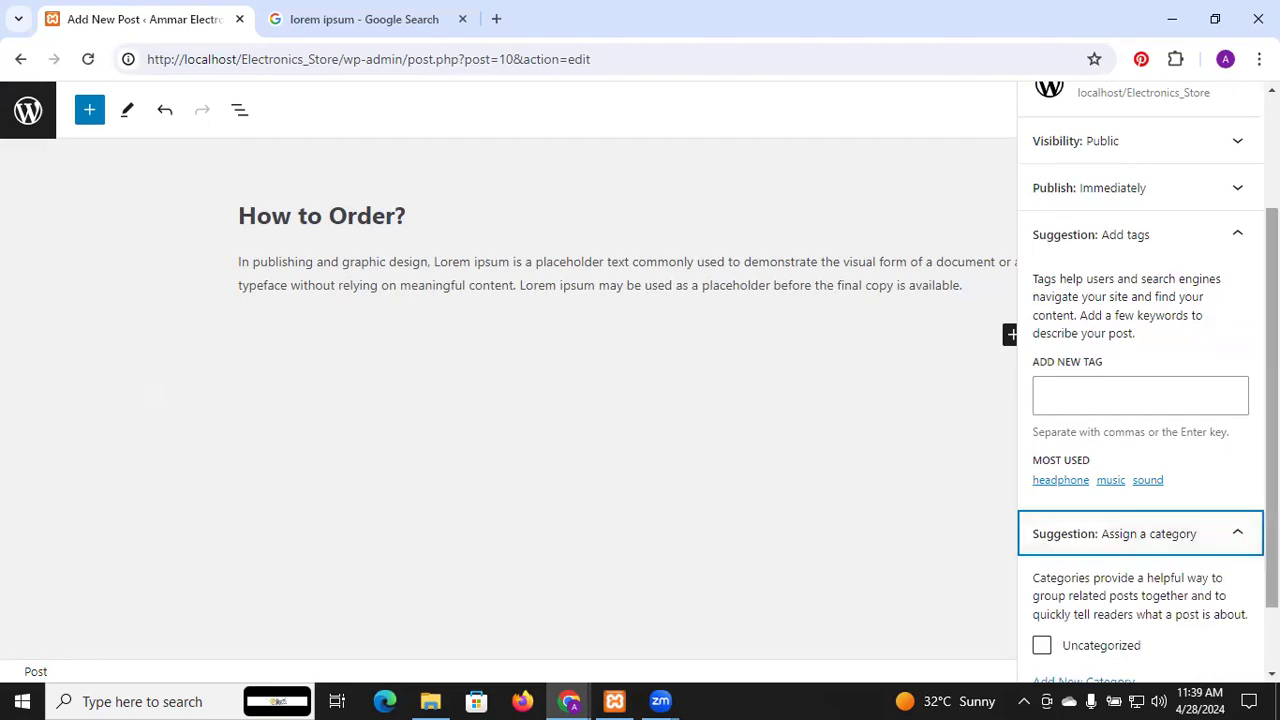
scroll(1175, 627, down, 2)
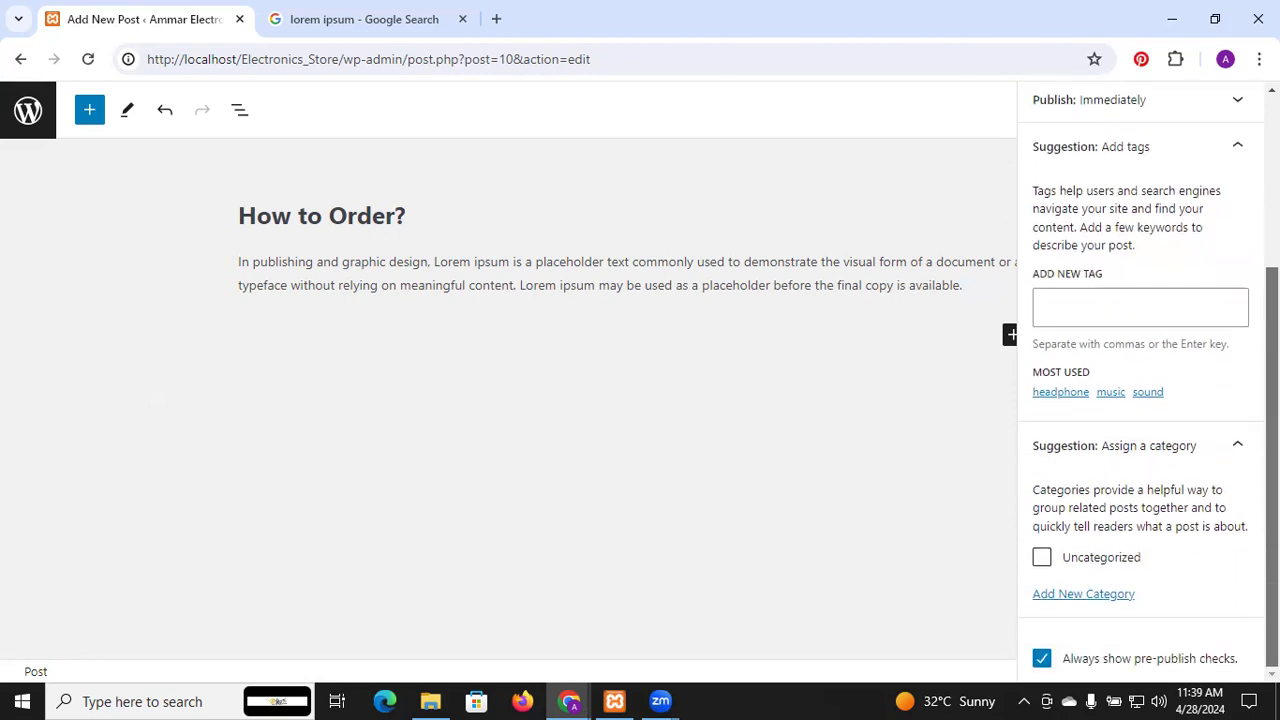
click(1101, 596)
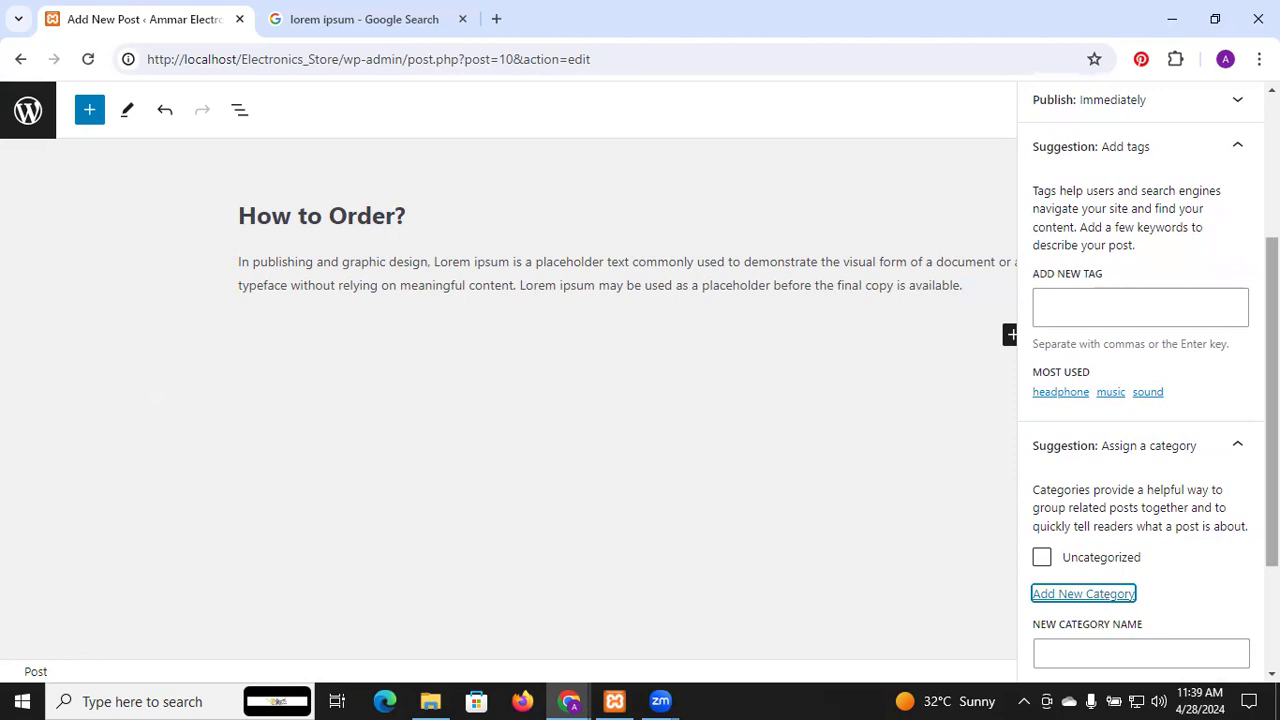
scroll(1272, 400, down, 2)
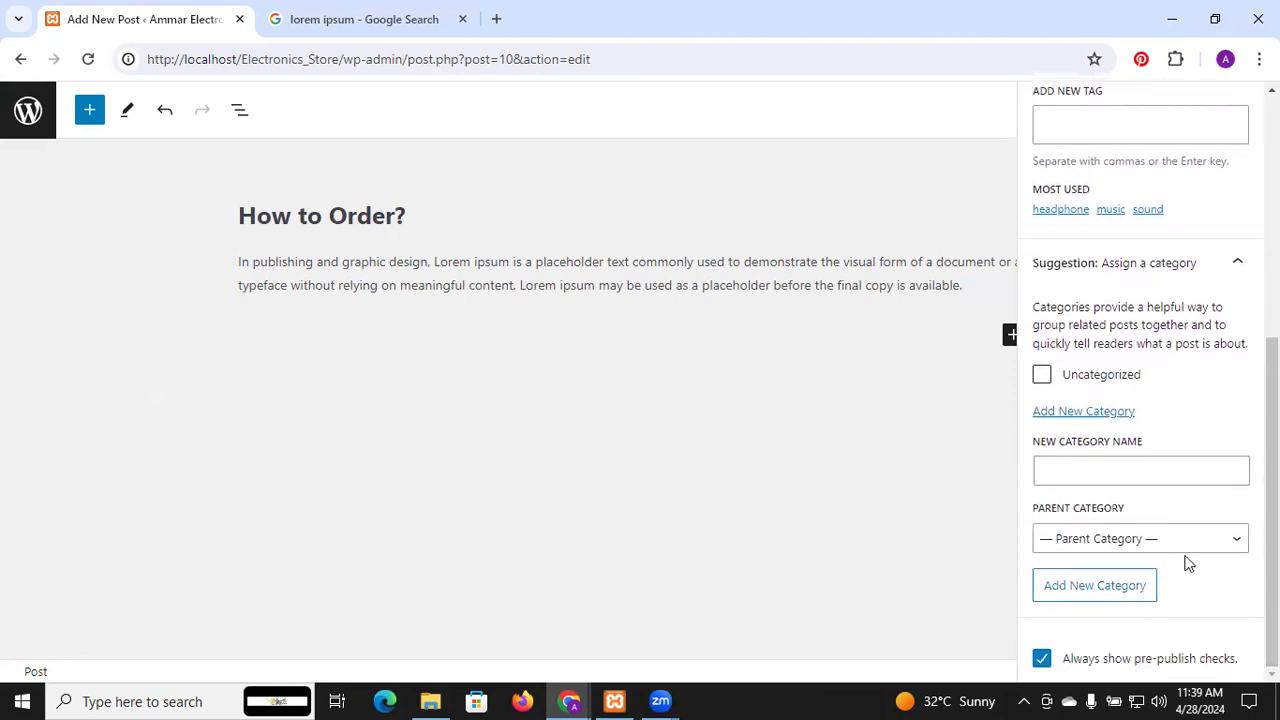
Add a category named Q/A with no parent category
click(1121, 474)
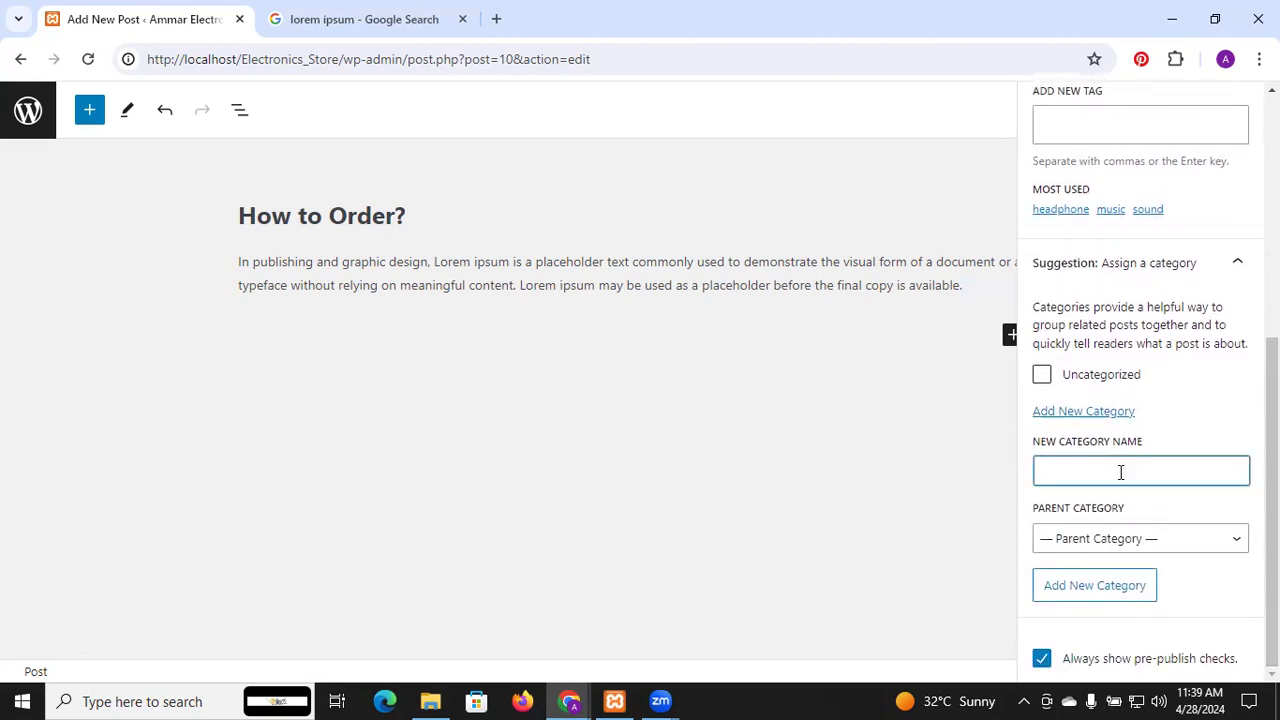
text(C)
text(/A)
drag(1272, 450, 1272, 450)
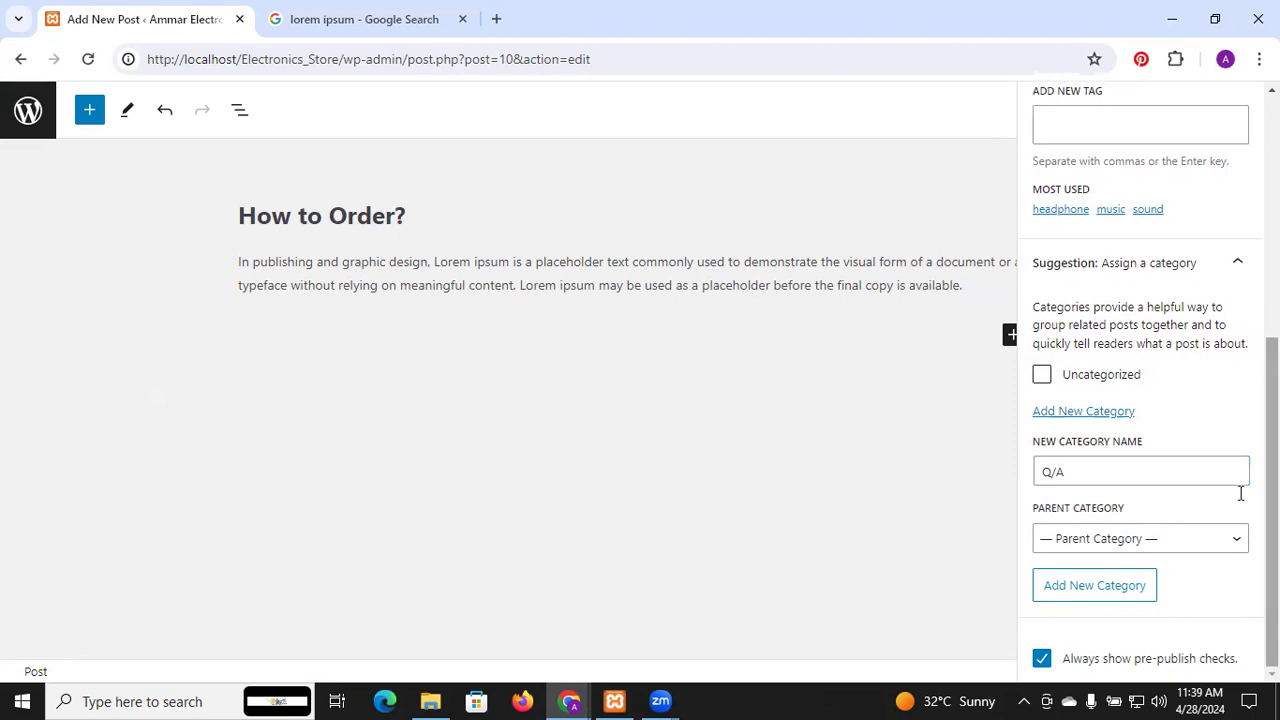
click(1209, 539)
click(1211, 541)
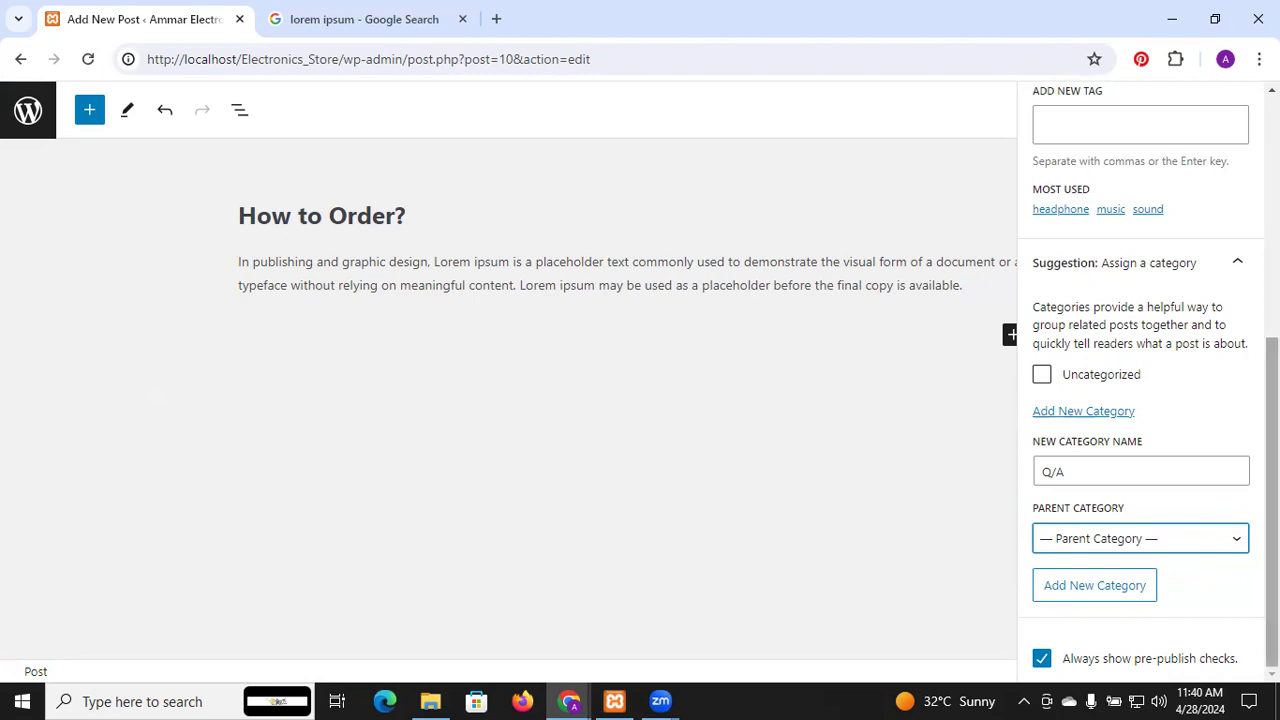
click(1272, 502)
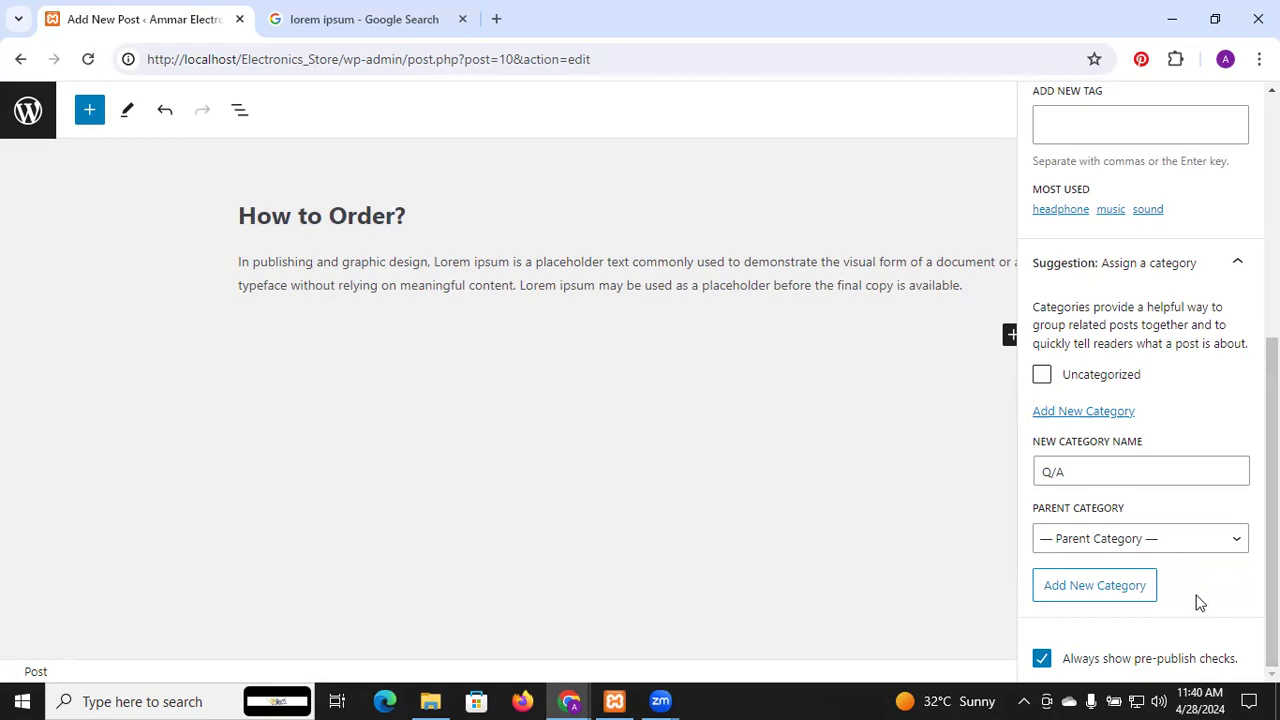
click(1141, 598)
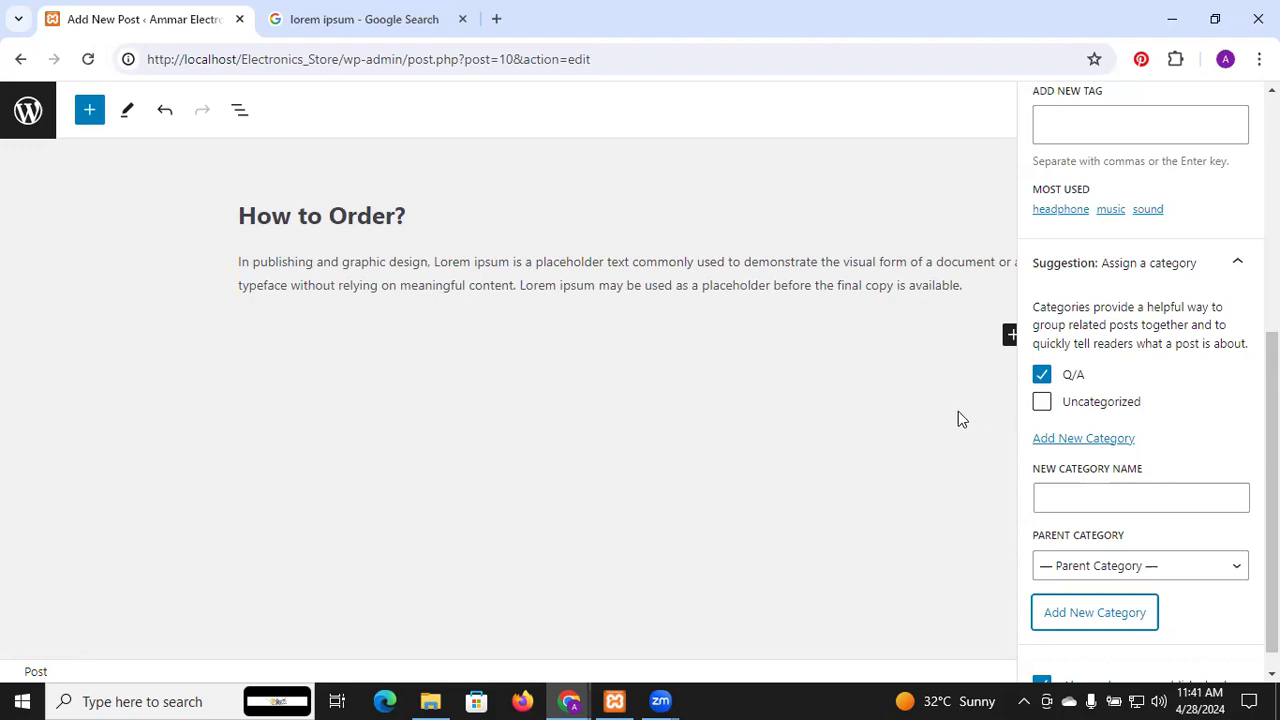
Tick Q/A as the post's category, leaving Uncategorized unticked
click(785, 372)
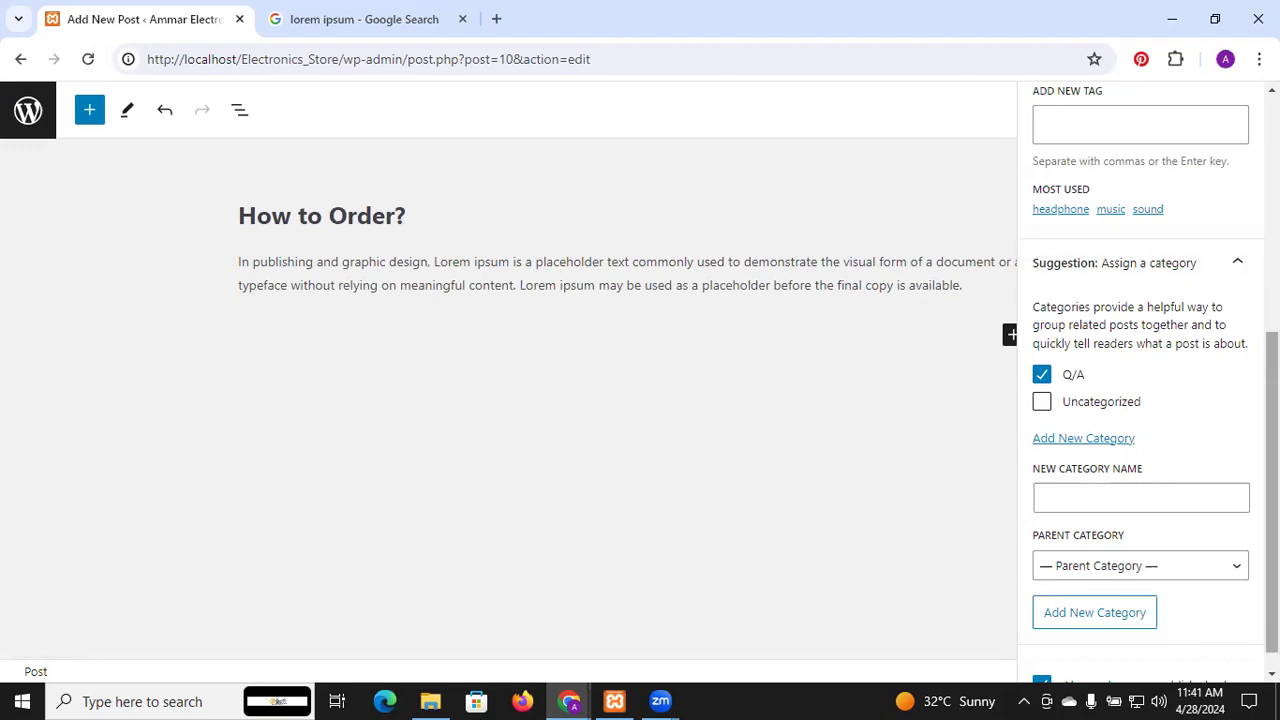
scroll(1148, 380, down, 1)
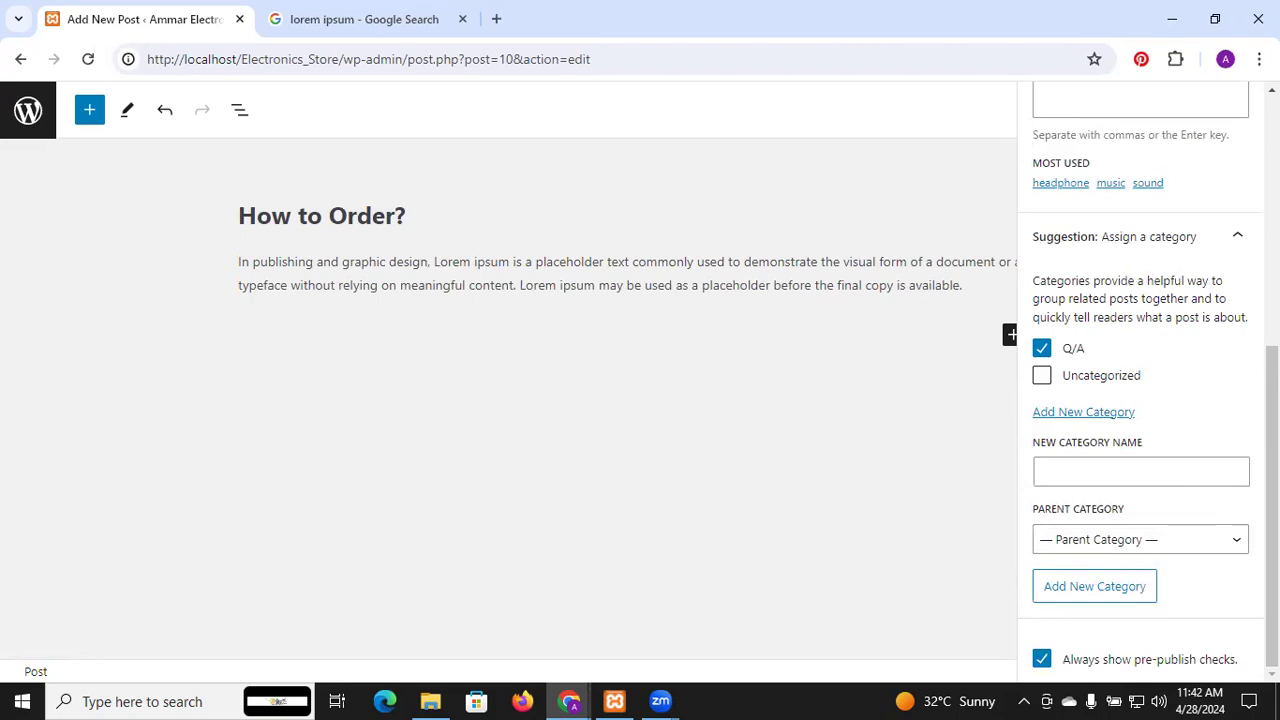
Collapse the category and tag suggestions and publish the How to Order? post
click(1236, 244)
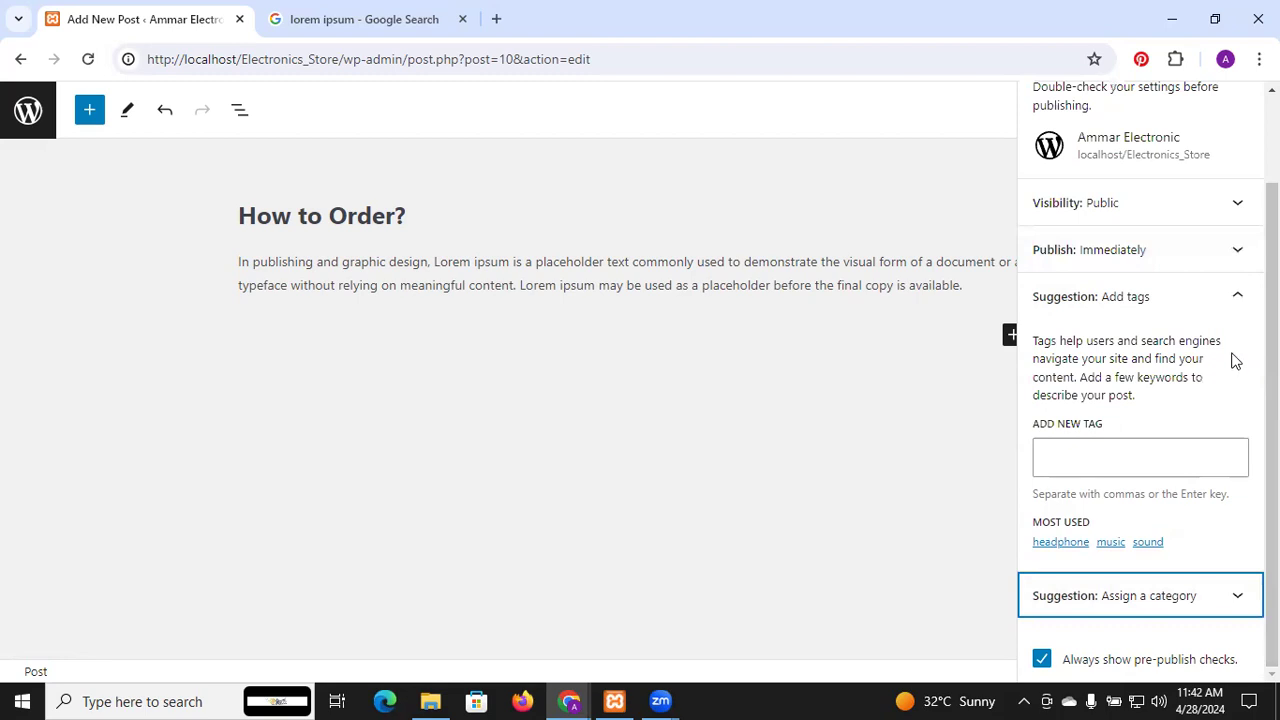
click(1237, 298)
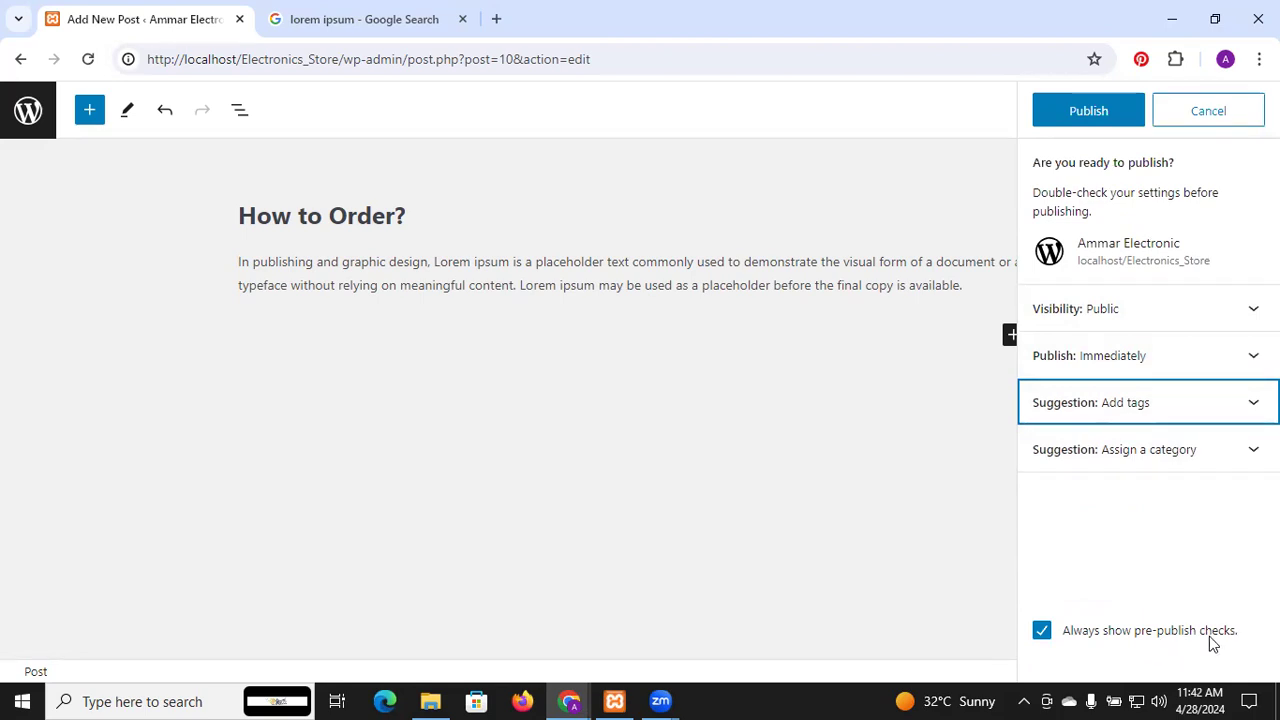
click(1108, 116)
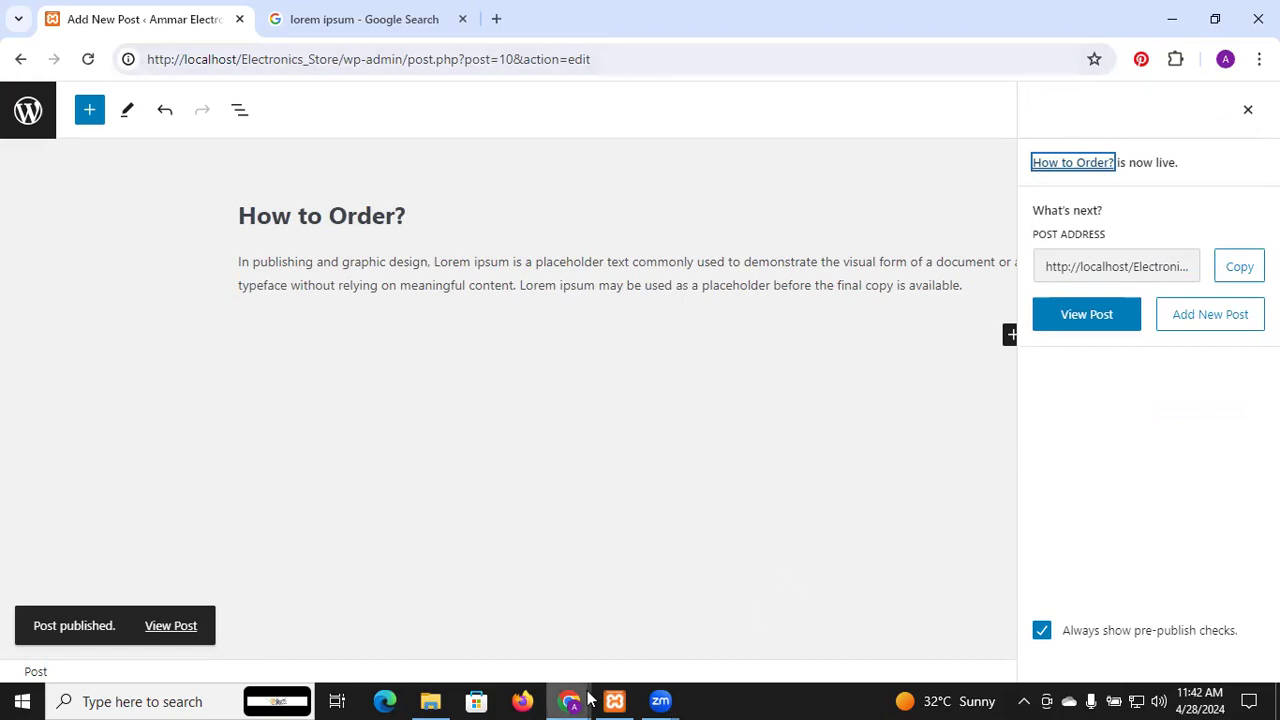
mouse_move(572, 700)
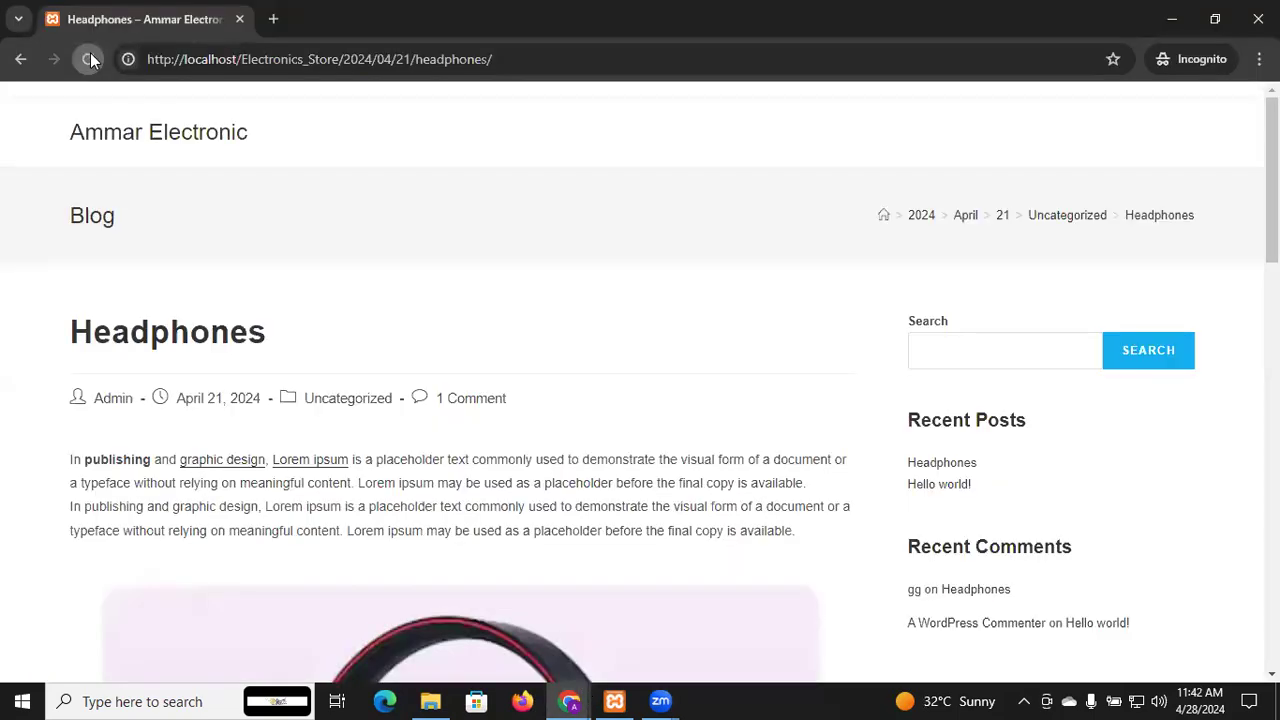
Switch to the incognito Headphones post and check How to Order? appears under Recent Posts
click(90, 54)
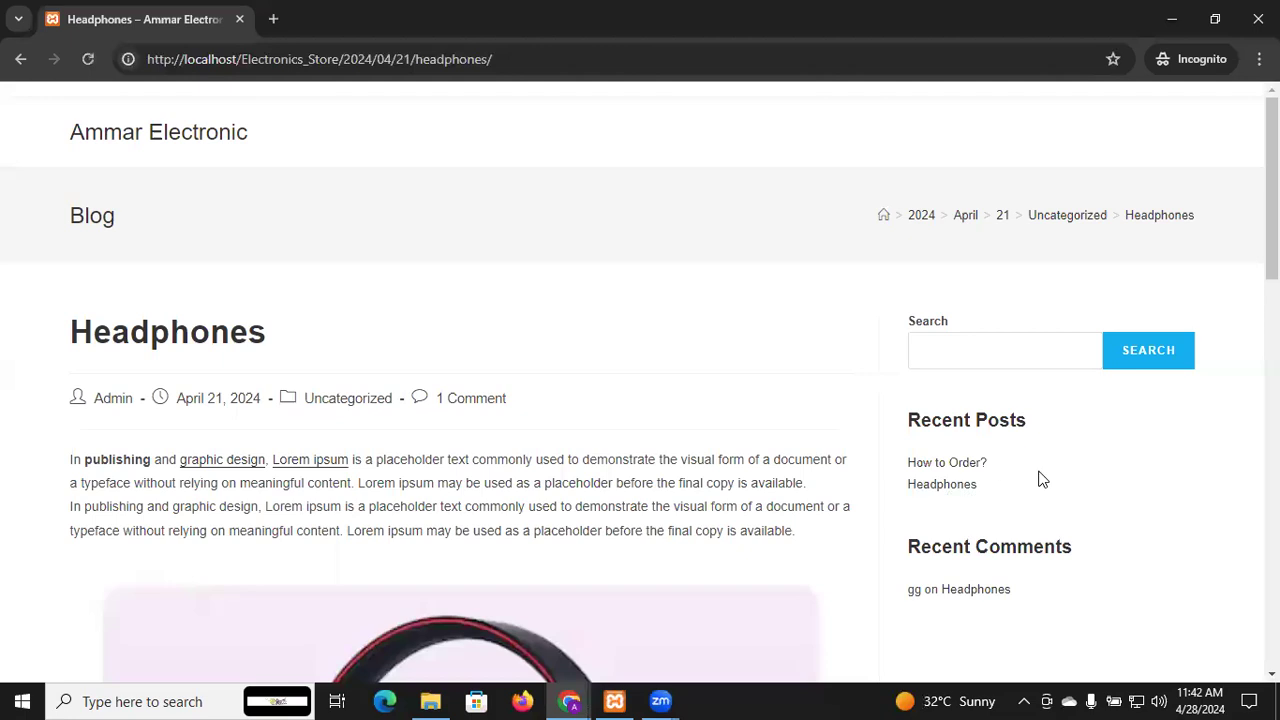
scroll(1040, 480, down, 5)
scroll(1040, 480, up, 2)
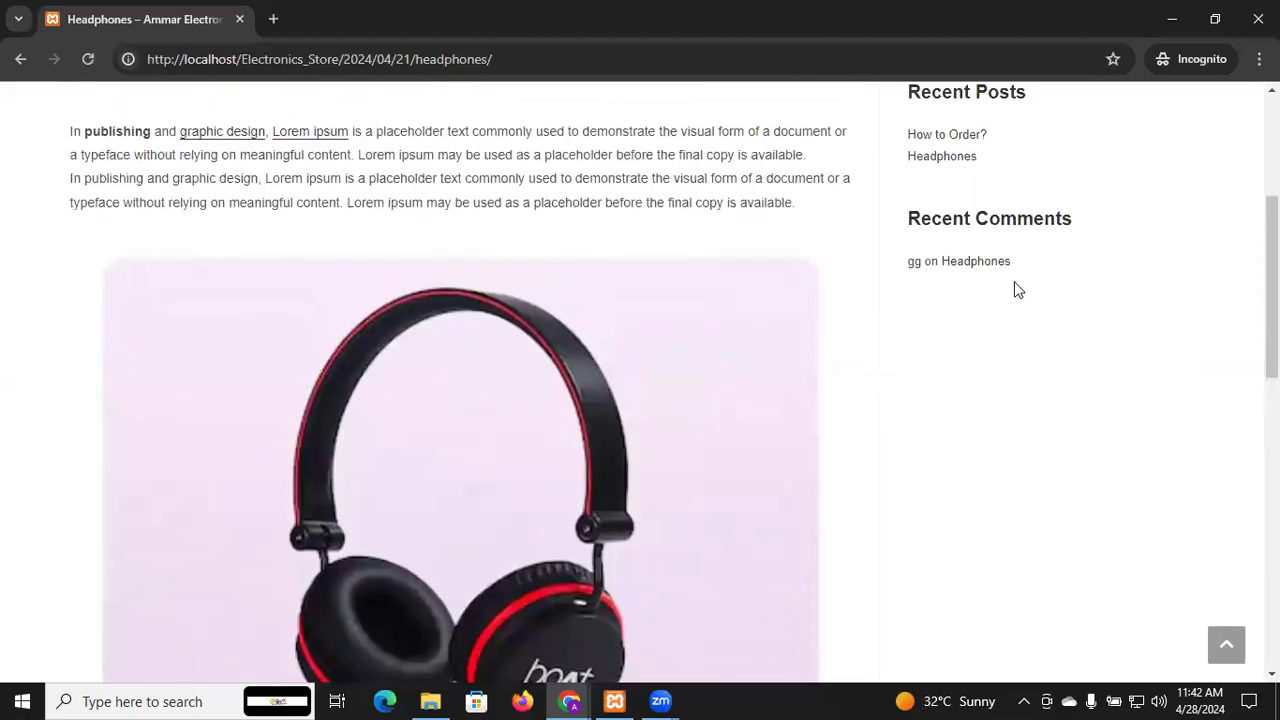
scroll(926, 310, down, 1)
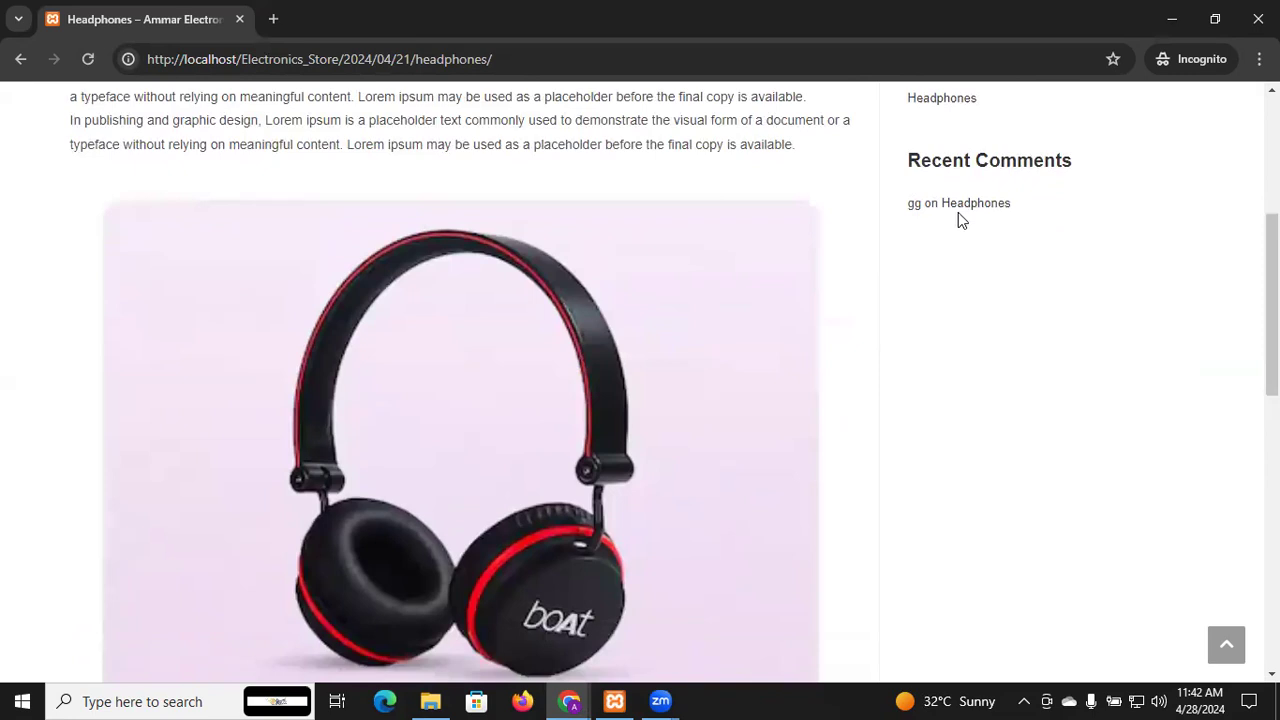
scroll(958, 220, up, 2)
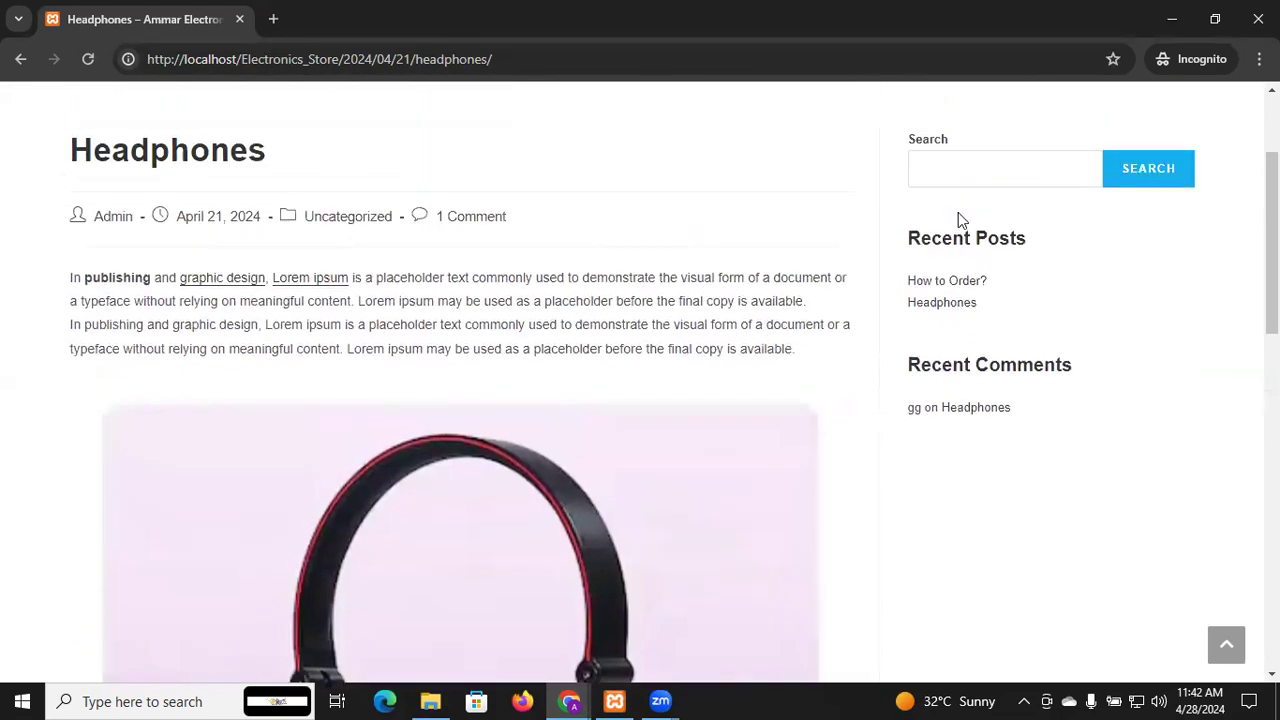
scroll(958, 220, down, 10)
scroll(958, 220, up, 3)
scroll(958, 220, up, 8)
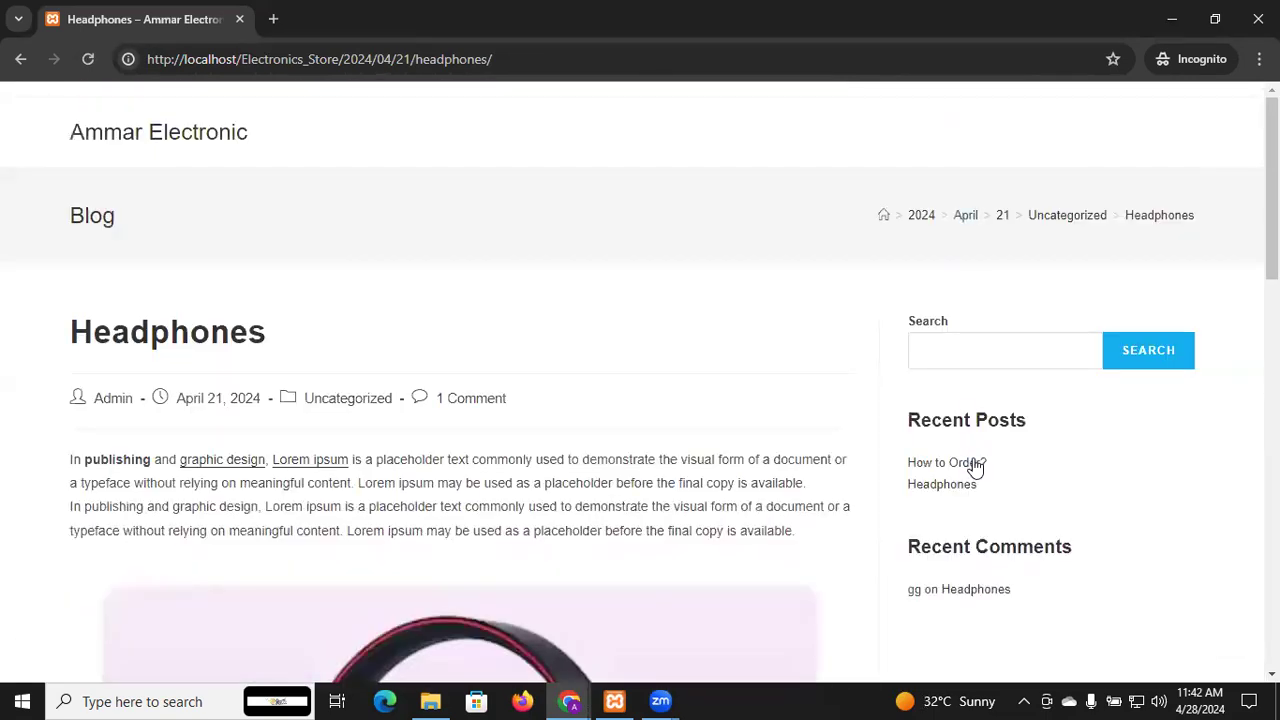
Open the live How to Order? post from Recent Posts, read it, then return to the editor
click(975, 464)
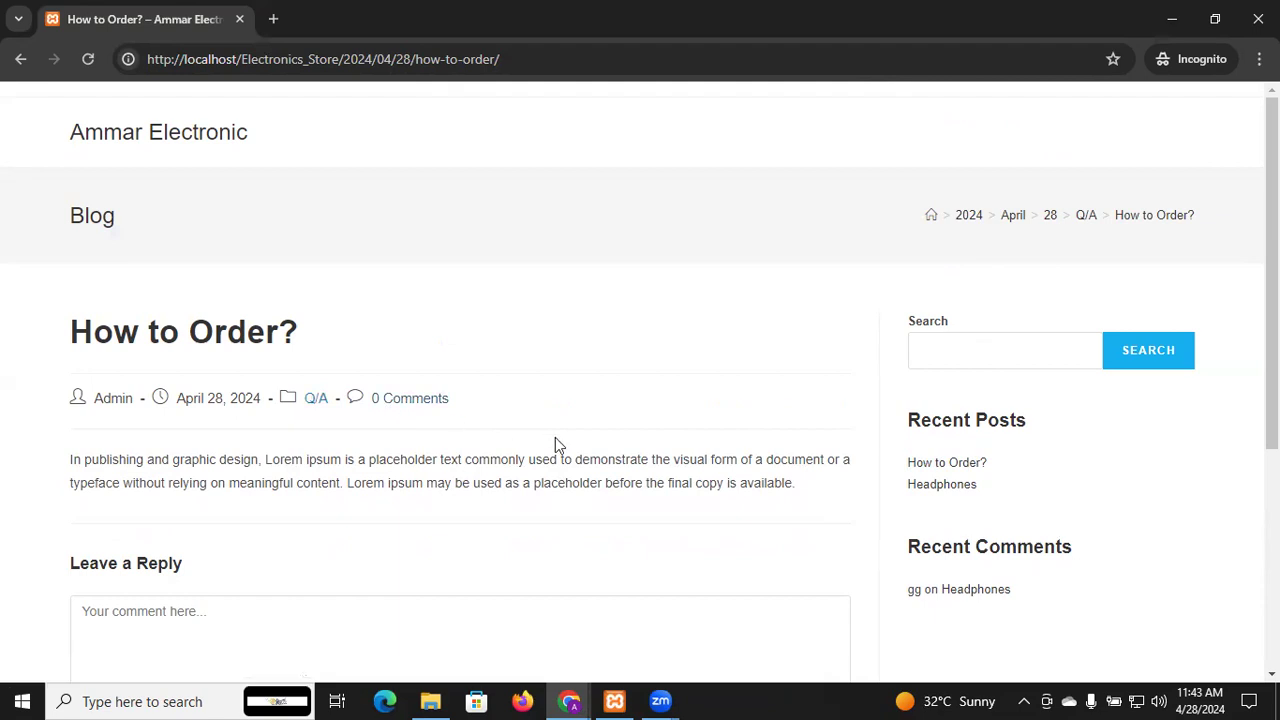
scroll(556, 440, down, 3)
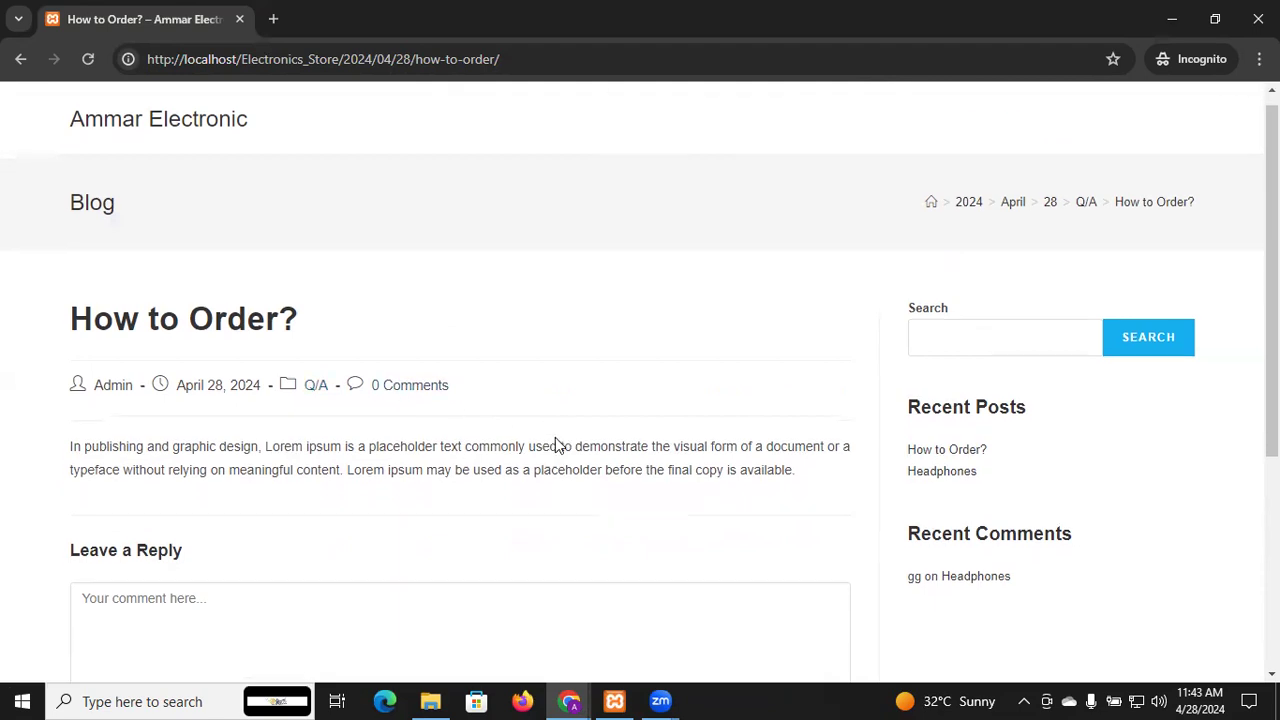
scroll(556, 444, up, 3)
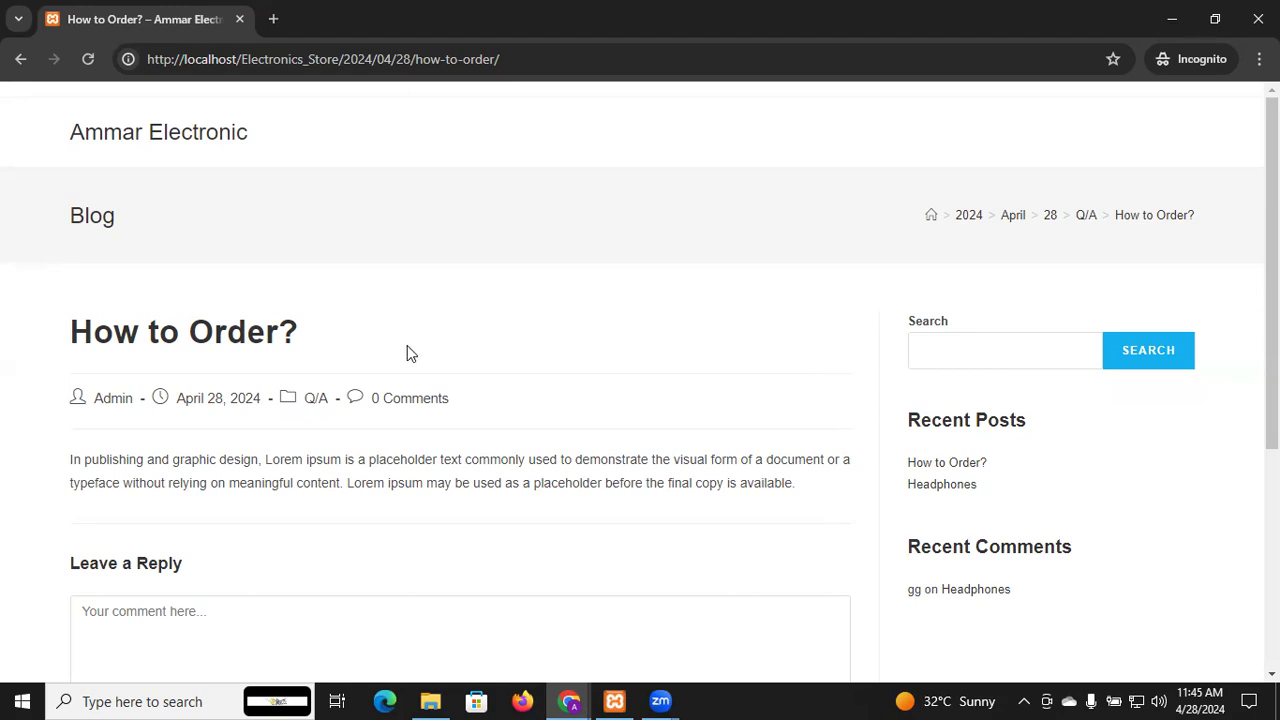
scroll(407, 345, down, 1)
scroll(407, 345, up, 1)
scroll(407, 345, down, 4)
scroll(407, 345, up, 4)
mouse_move(569, 701)
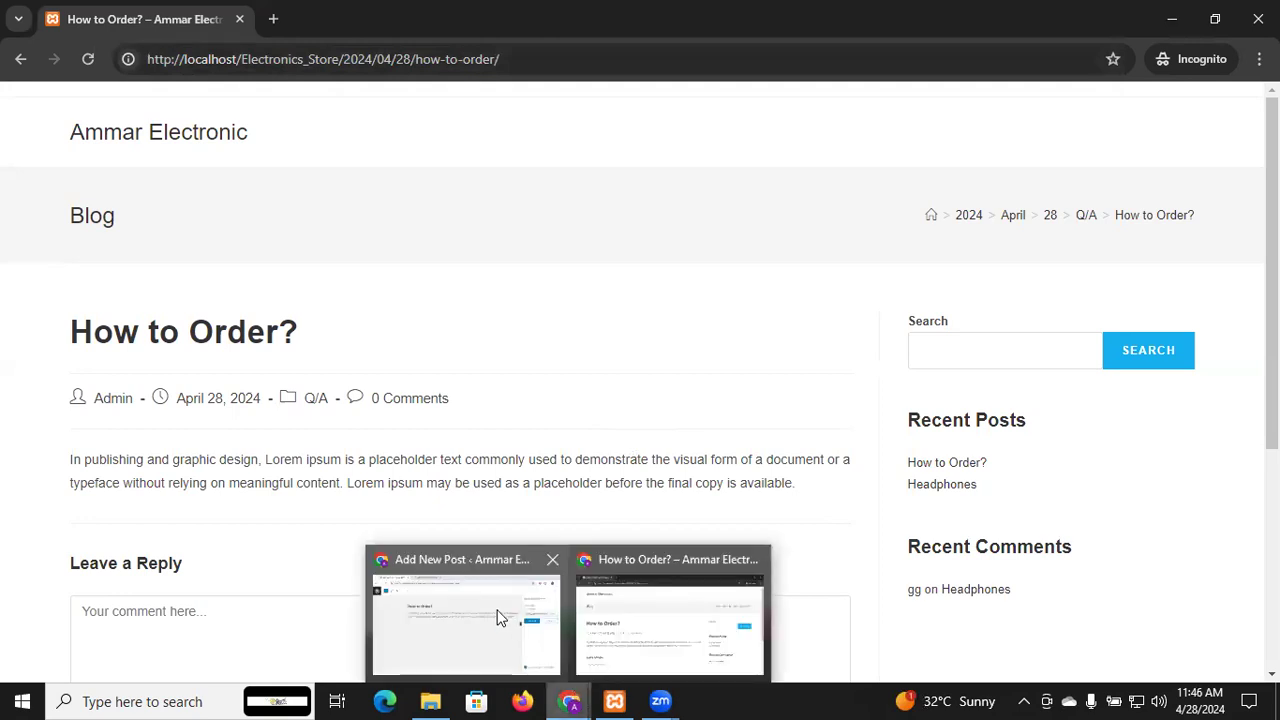
click(495, 615)
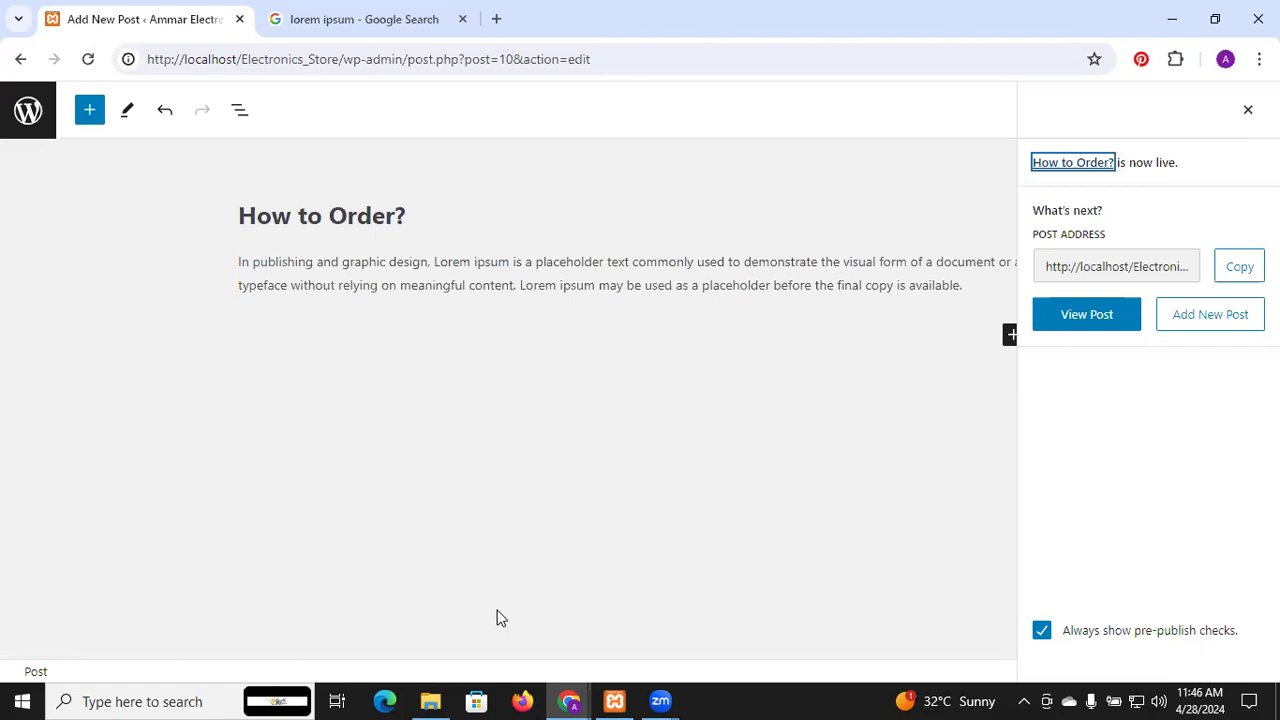
Leave the post editor for the Posts list and open Settings > Permalinks
click(40, 110)
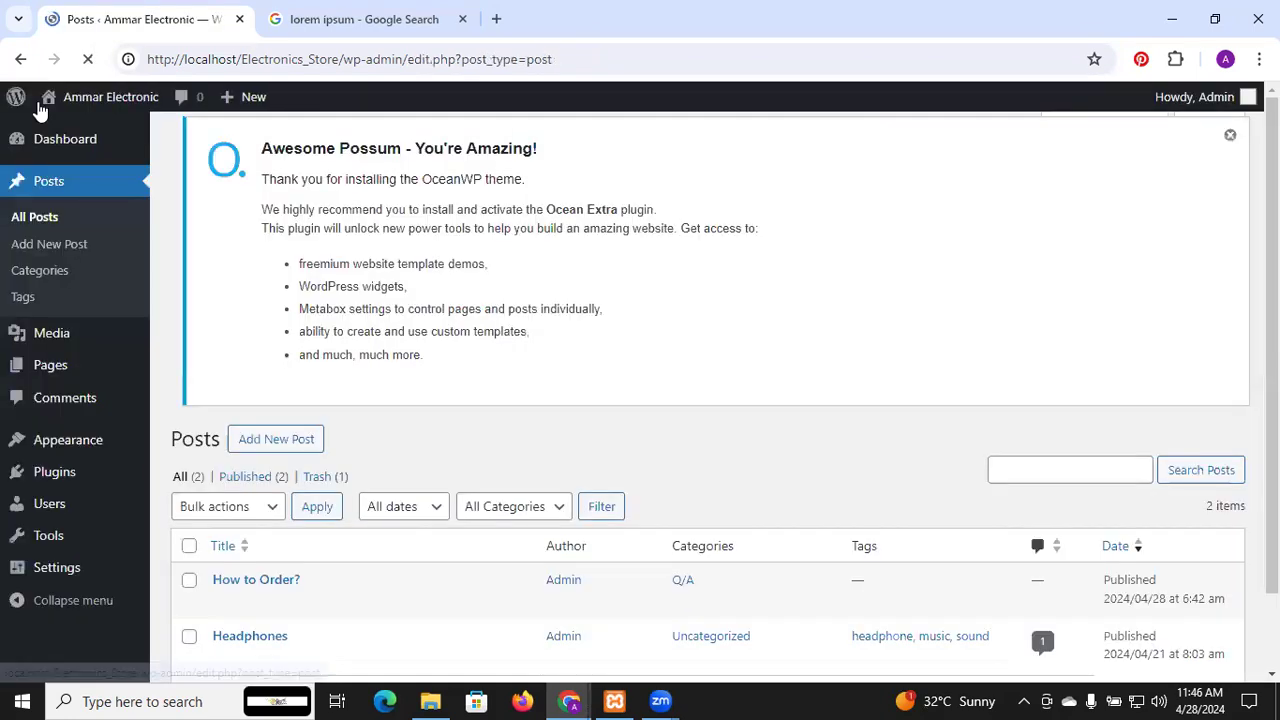
scroll(87, 440, down, 1)
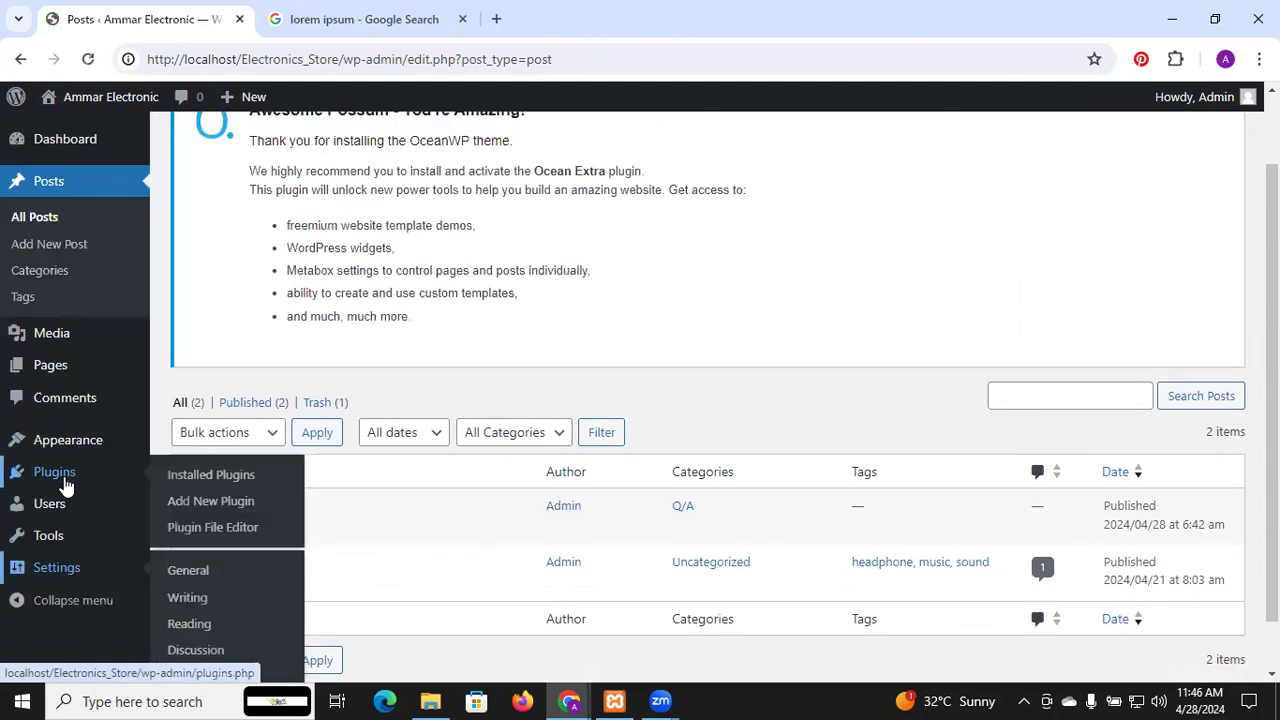
scroll(130, 537, down, 1)
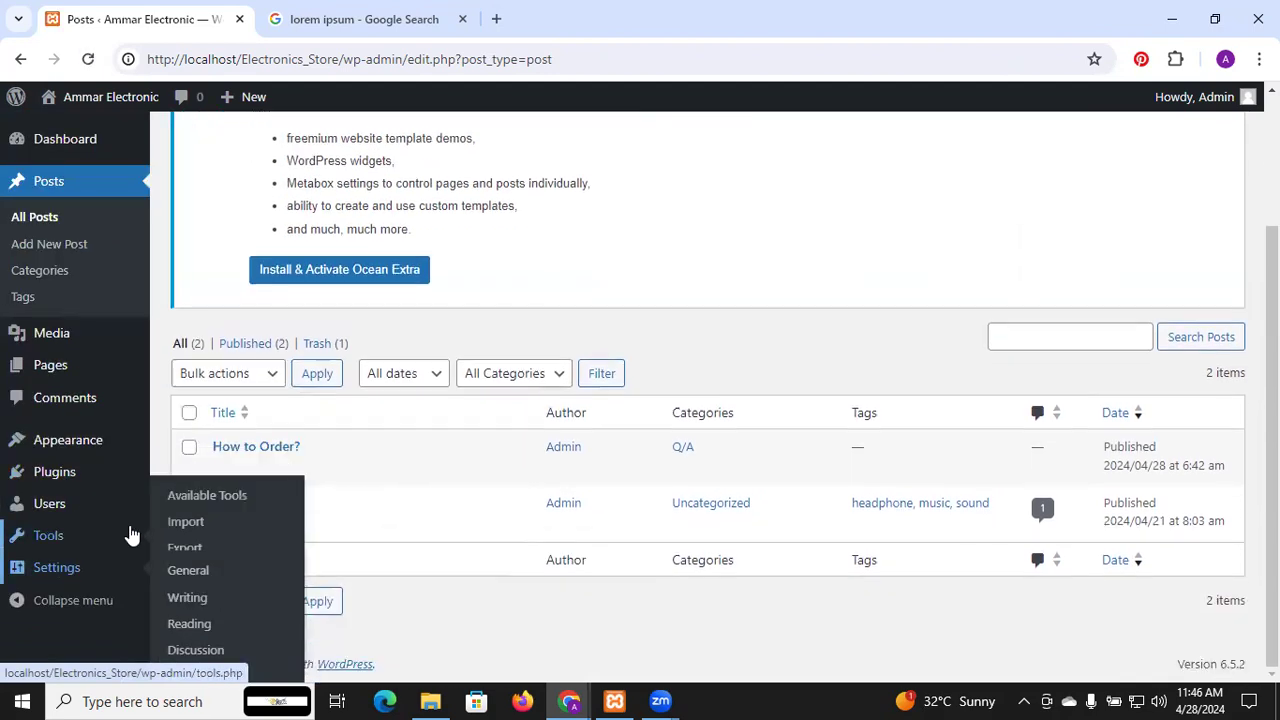
click(77, 576)
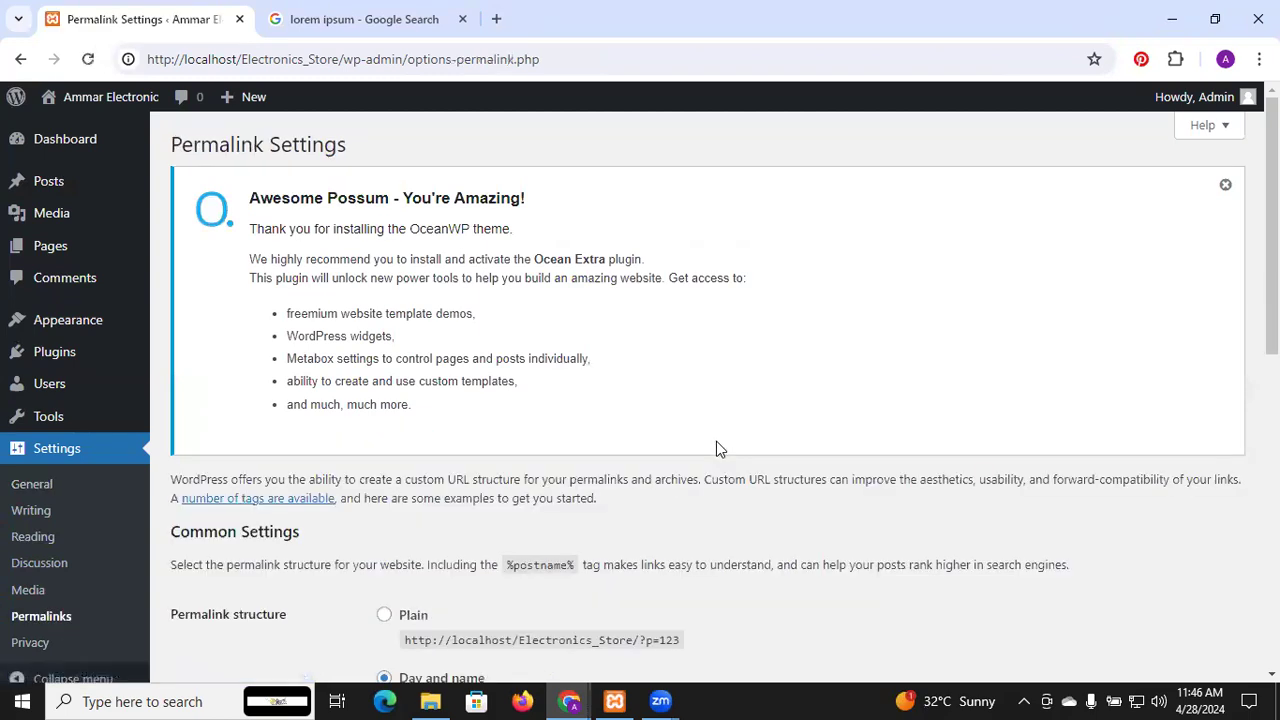
Switch the permalink structure from Day and name to Post name (/%postname%/) and save
scroll(716, 442, down, 3)
scroll(716, 441, down, 2)
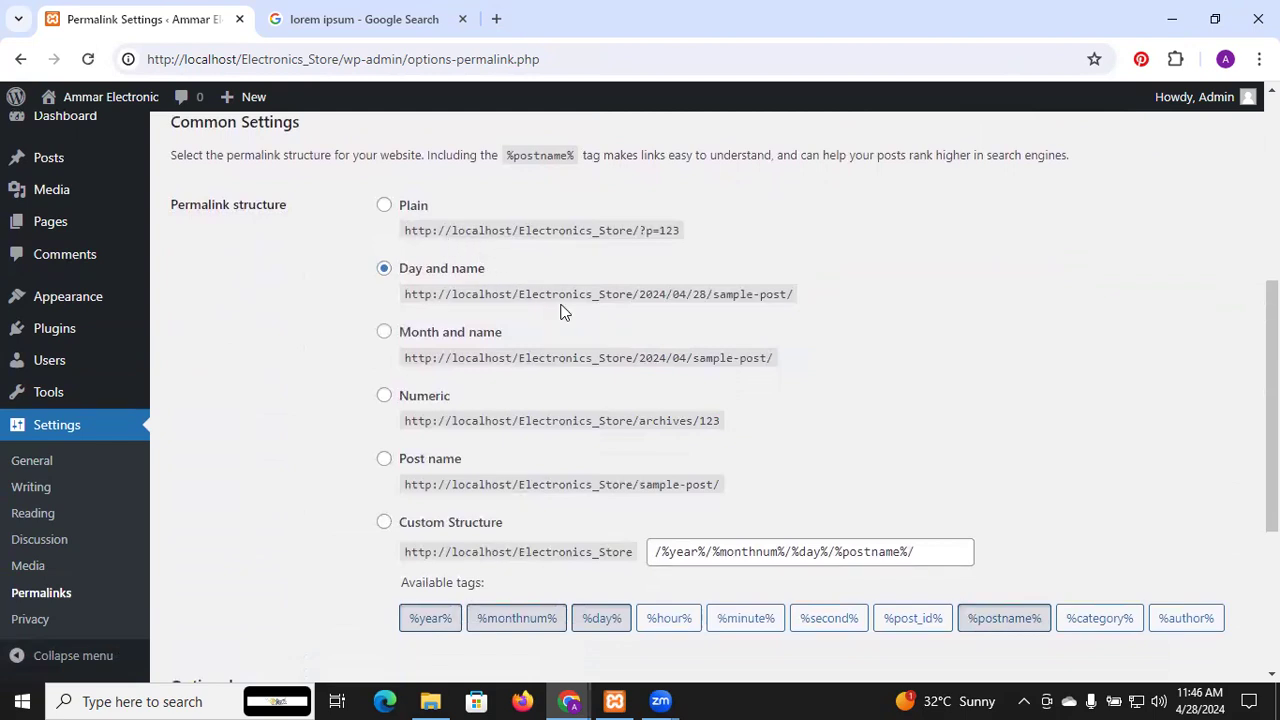
click(441, 456)
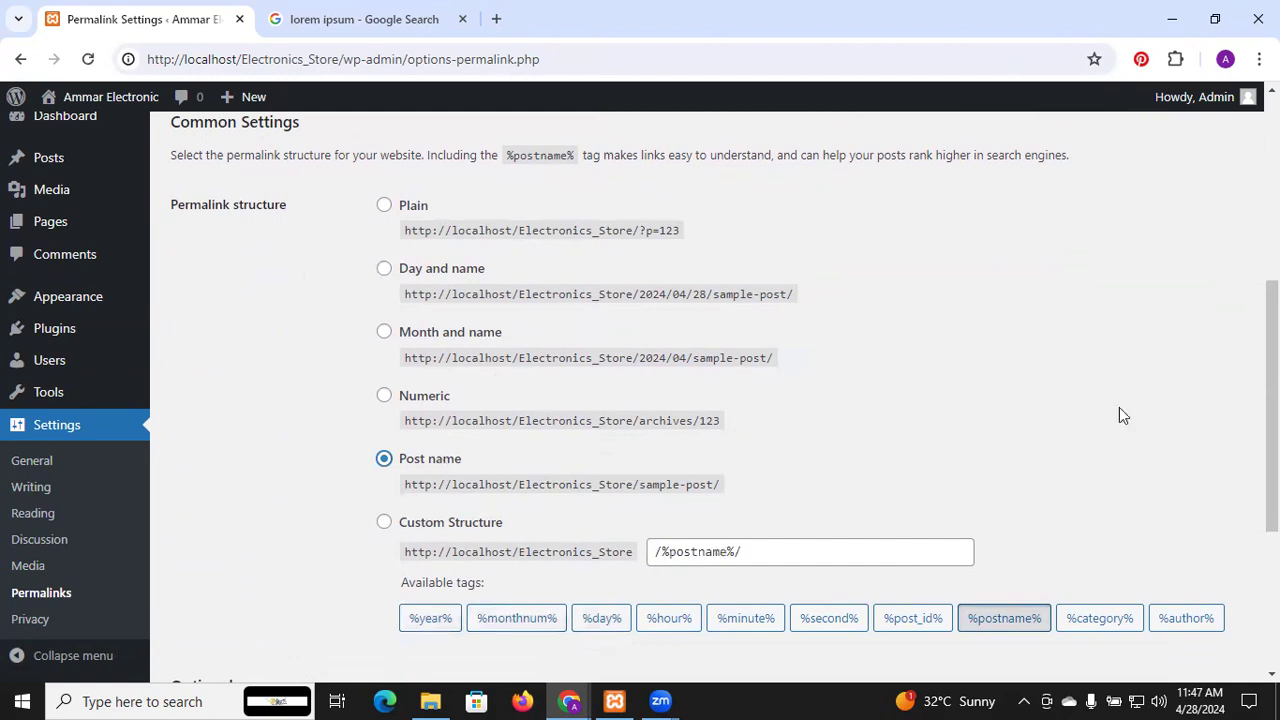
scroll(715, 395, down, 3)
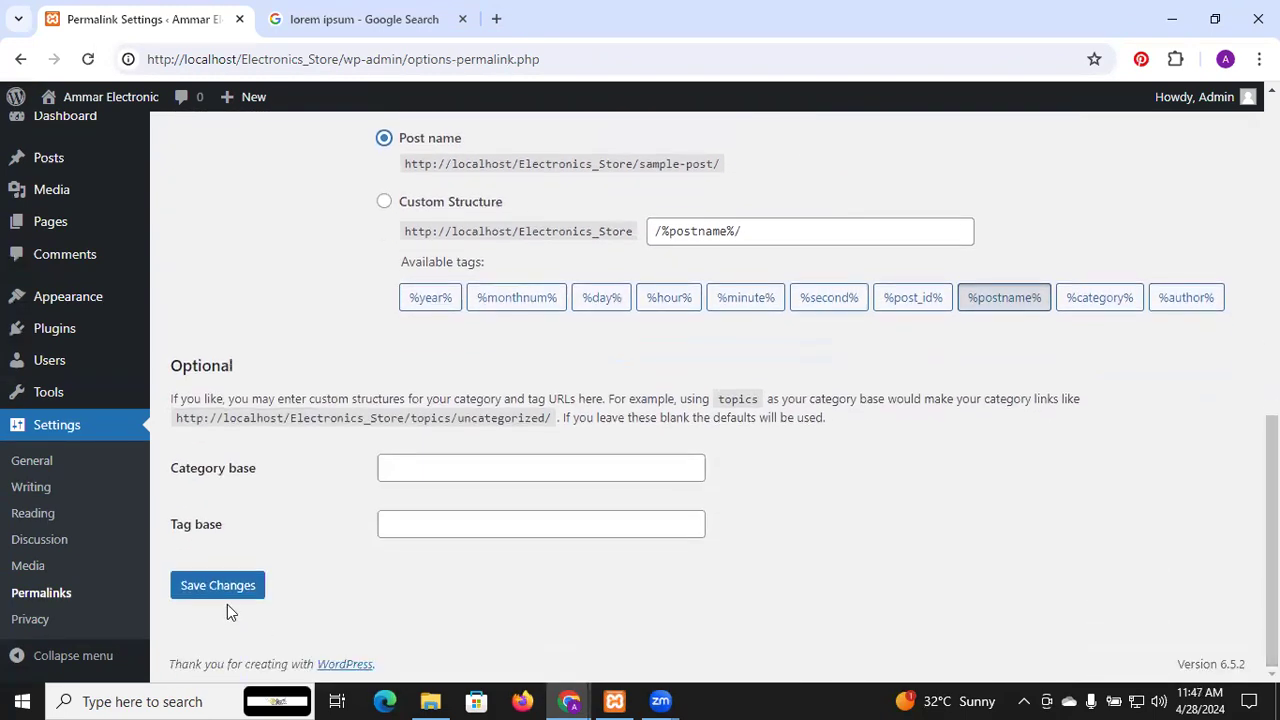
click(225, 595)
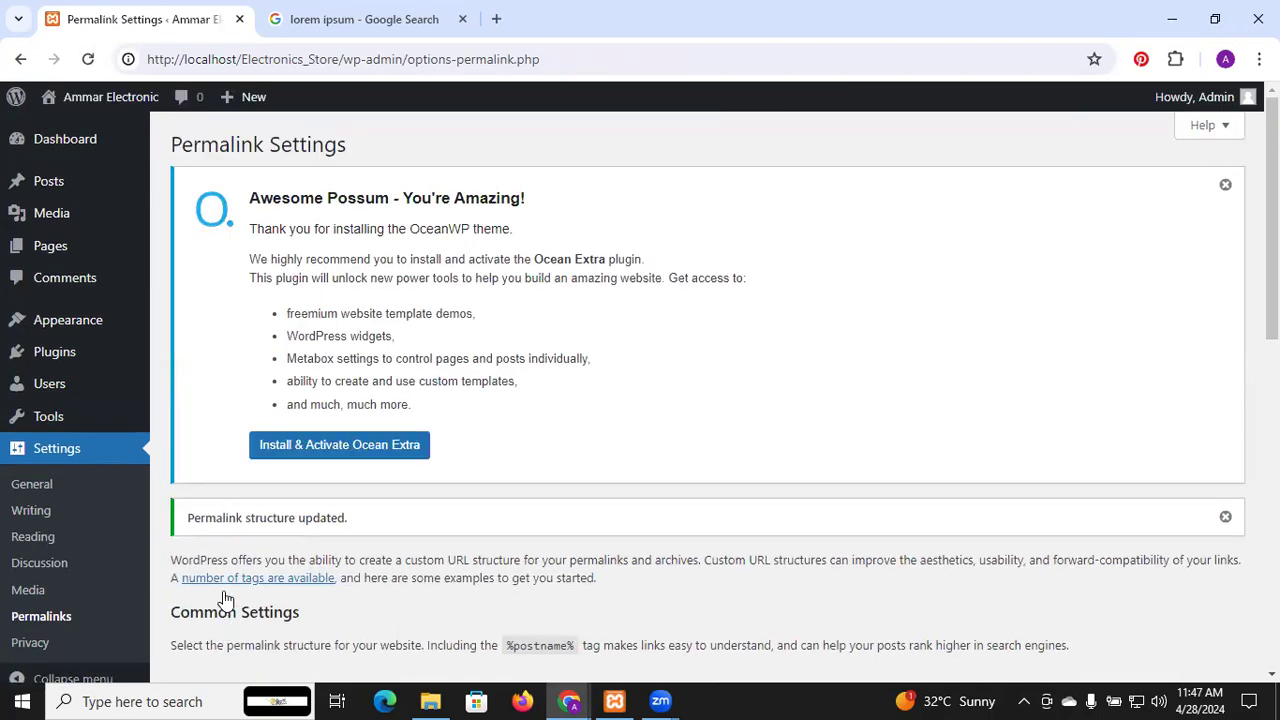
scroll(225, 598, down, 2)
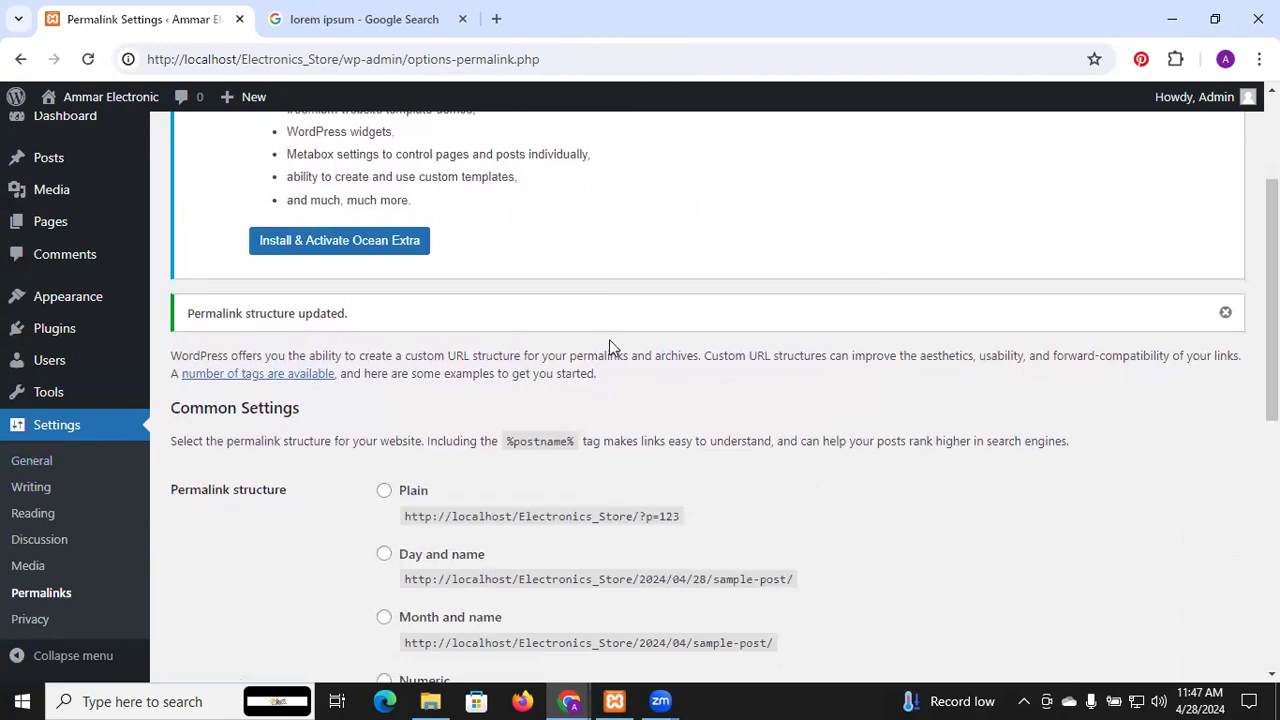
scroll(609, 340, down, 3)
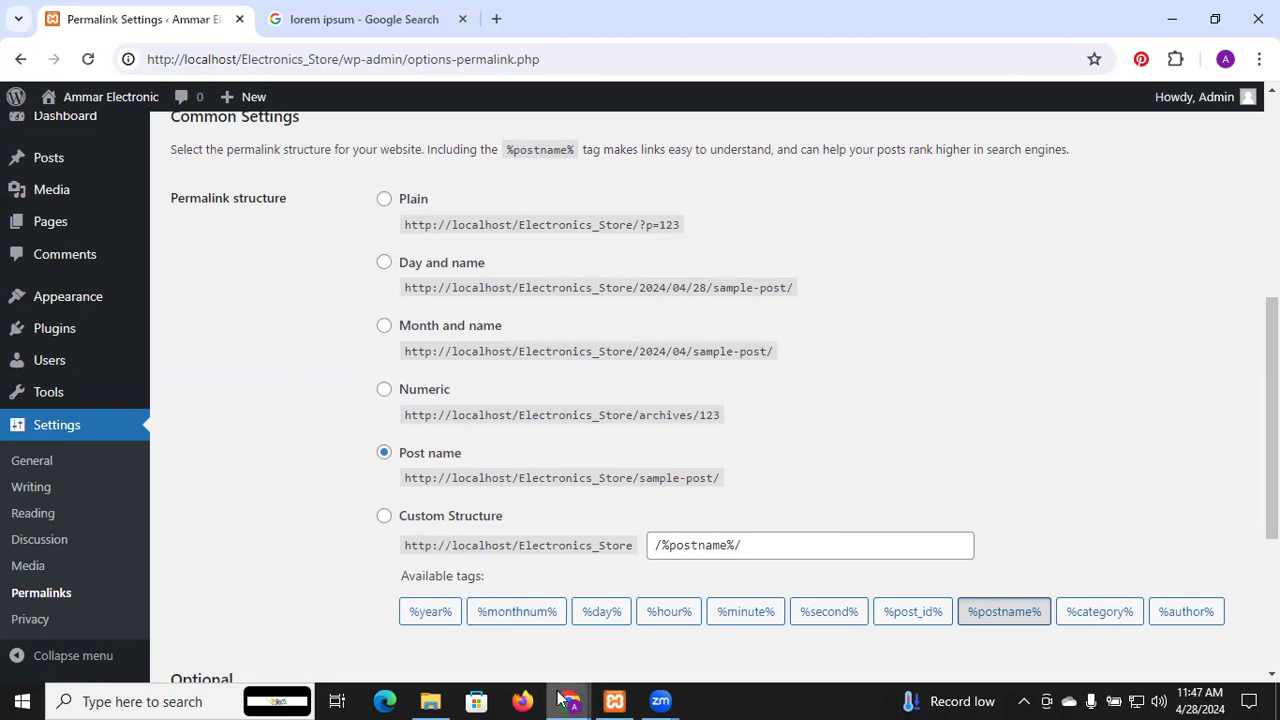
mouse_move(562, 698)
click(600, 643)
click(90, 60)
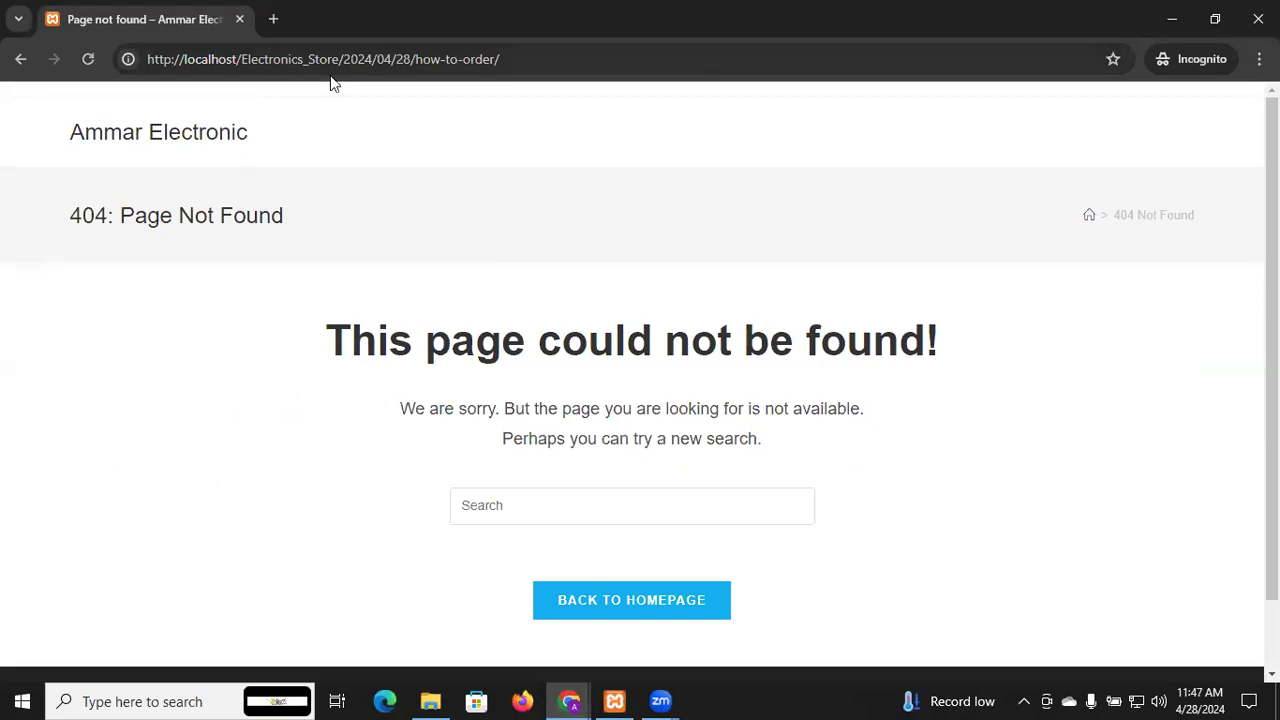
click(185, 141)
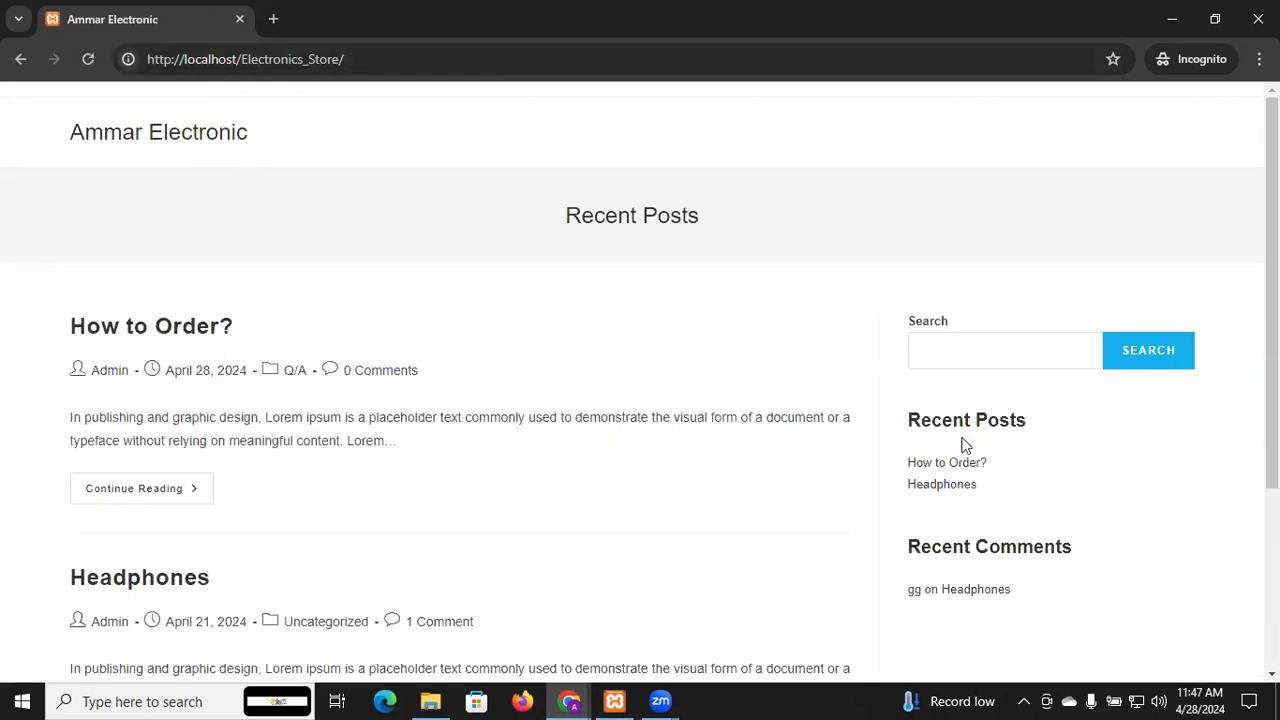
click(961, 467)
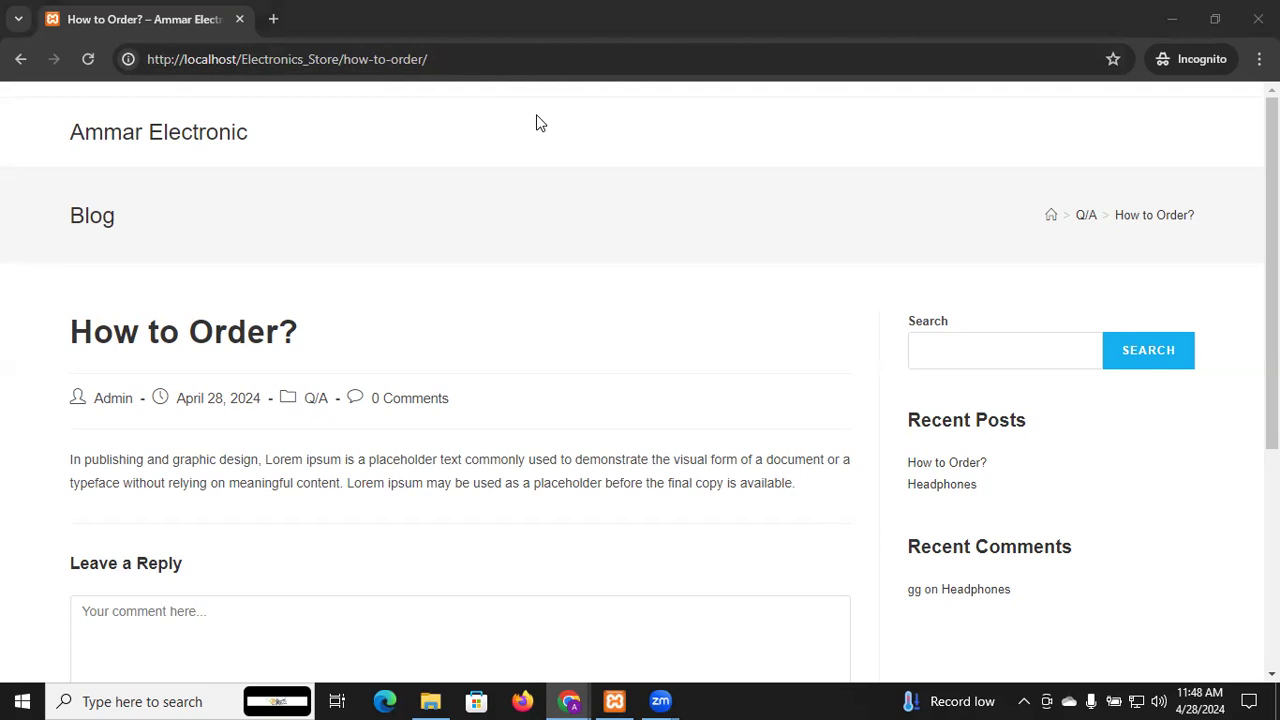
scroll(491, 139, down, 2)
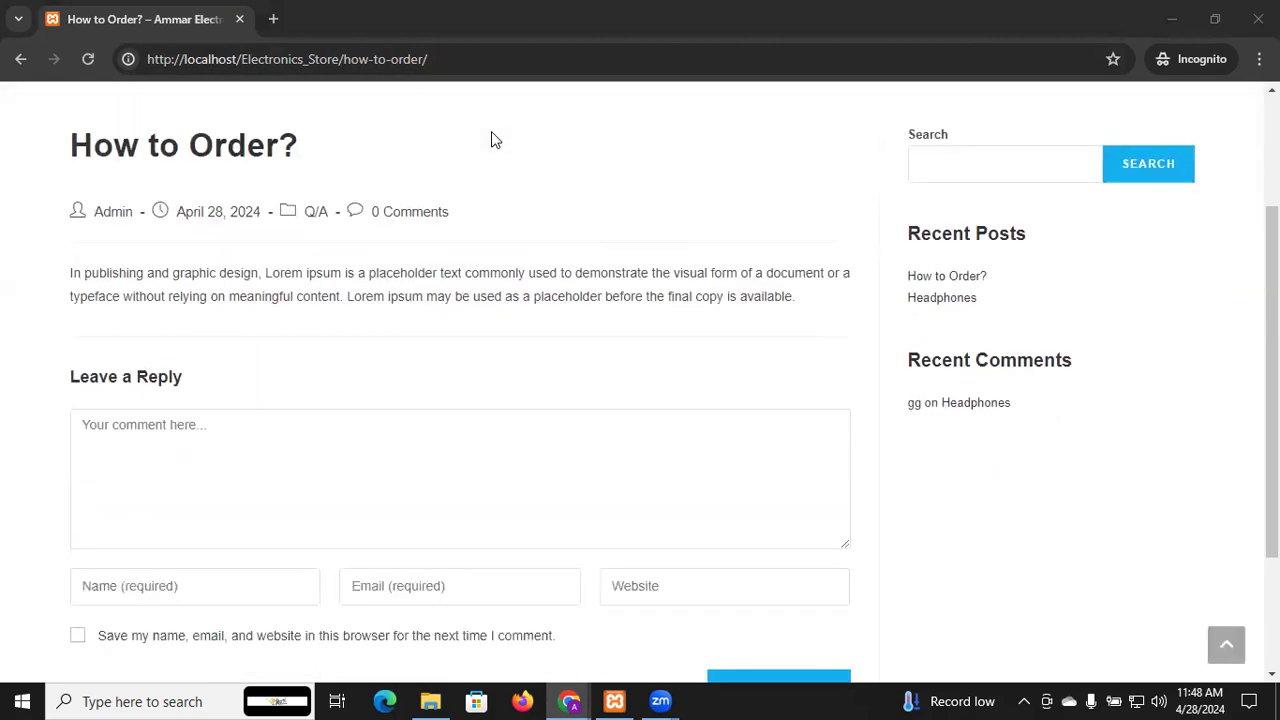
scroll(491, 139, up, 2)
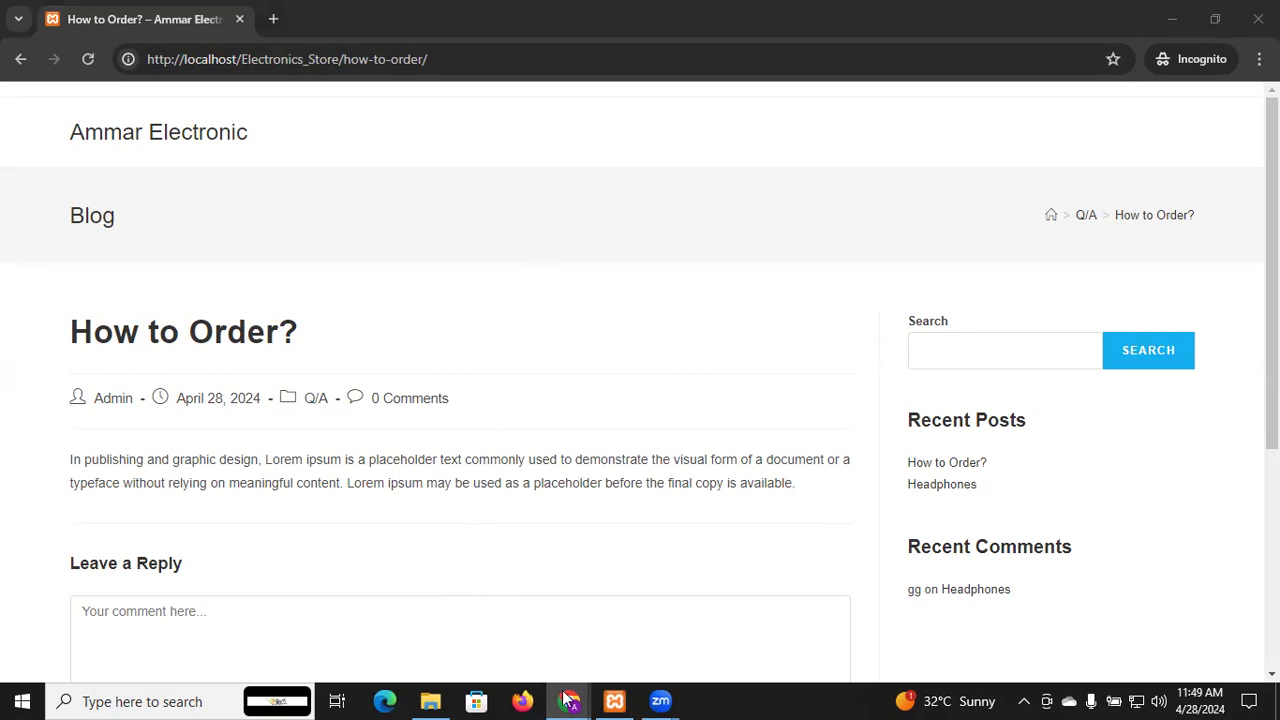
mouse_move(566, 698)
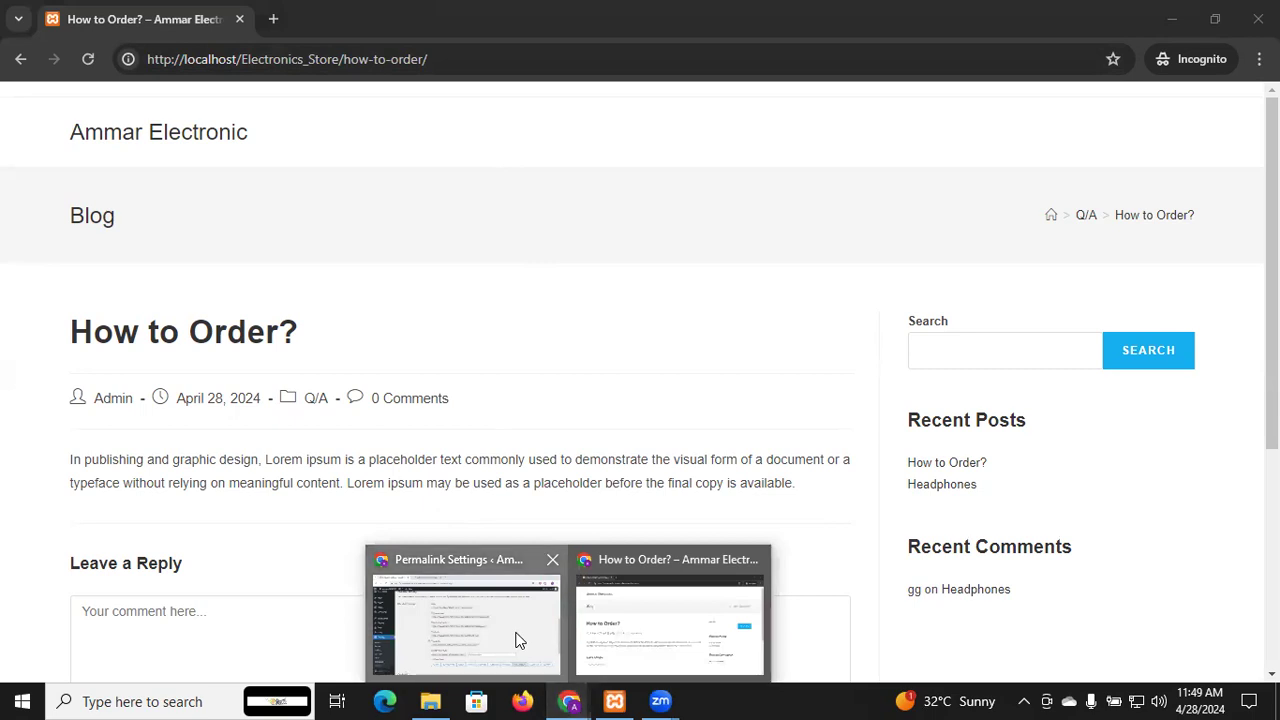
Open the All Pages list showing the draft Privacy Policy and the Sample Page
scroll(432, 405, up, 7)
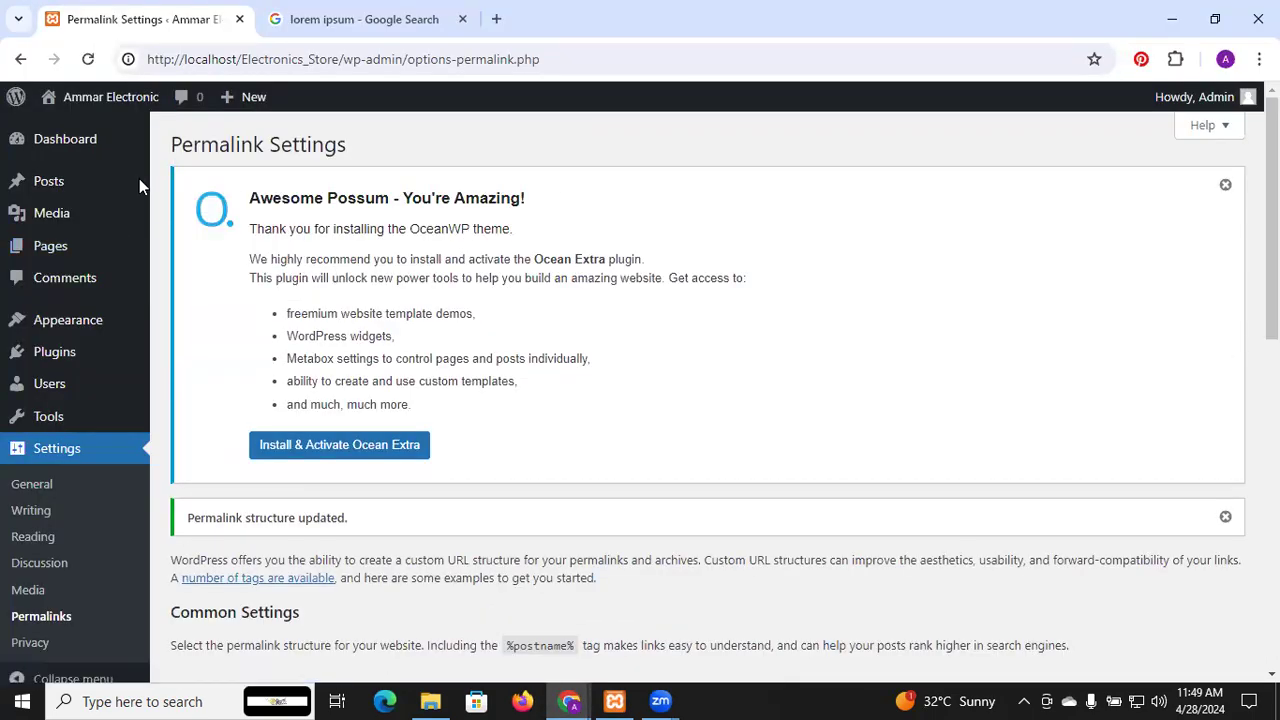
mouse_move(40, 141)
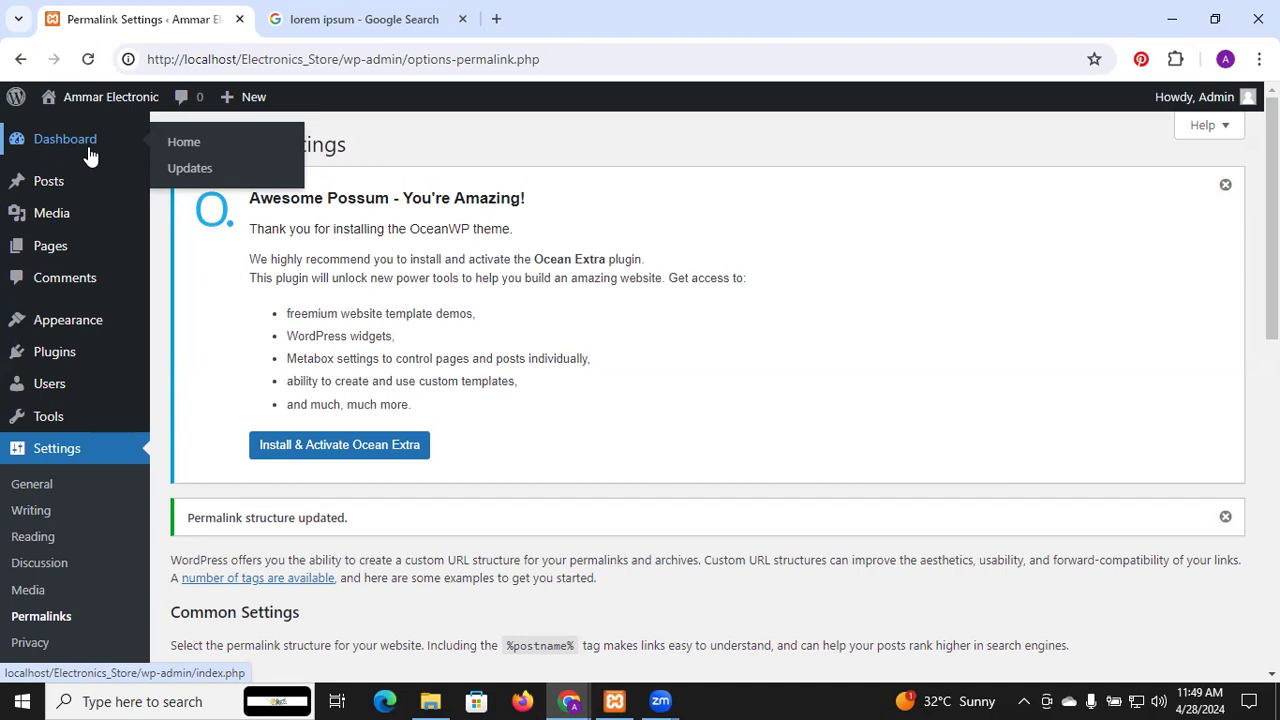
mouse_move(77, 186)
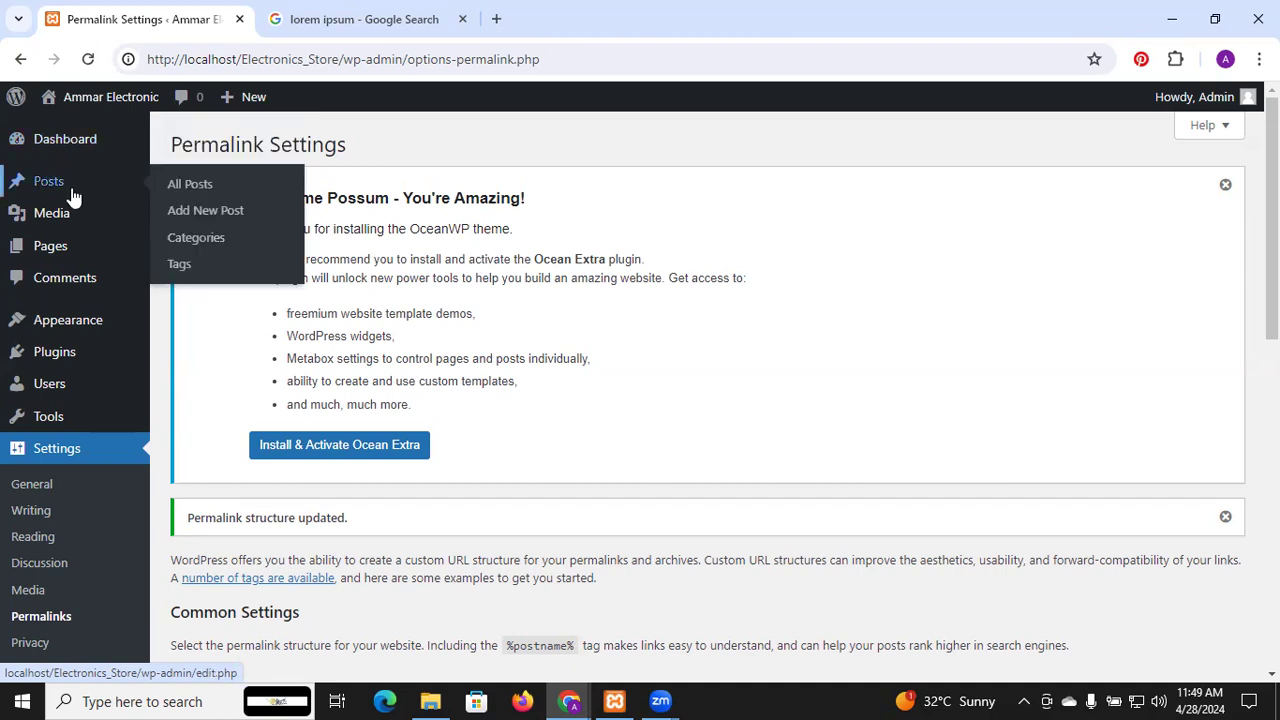
mouse_move(71, 222)
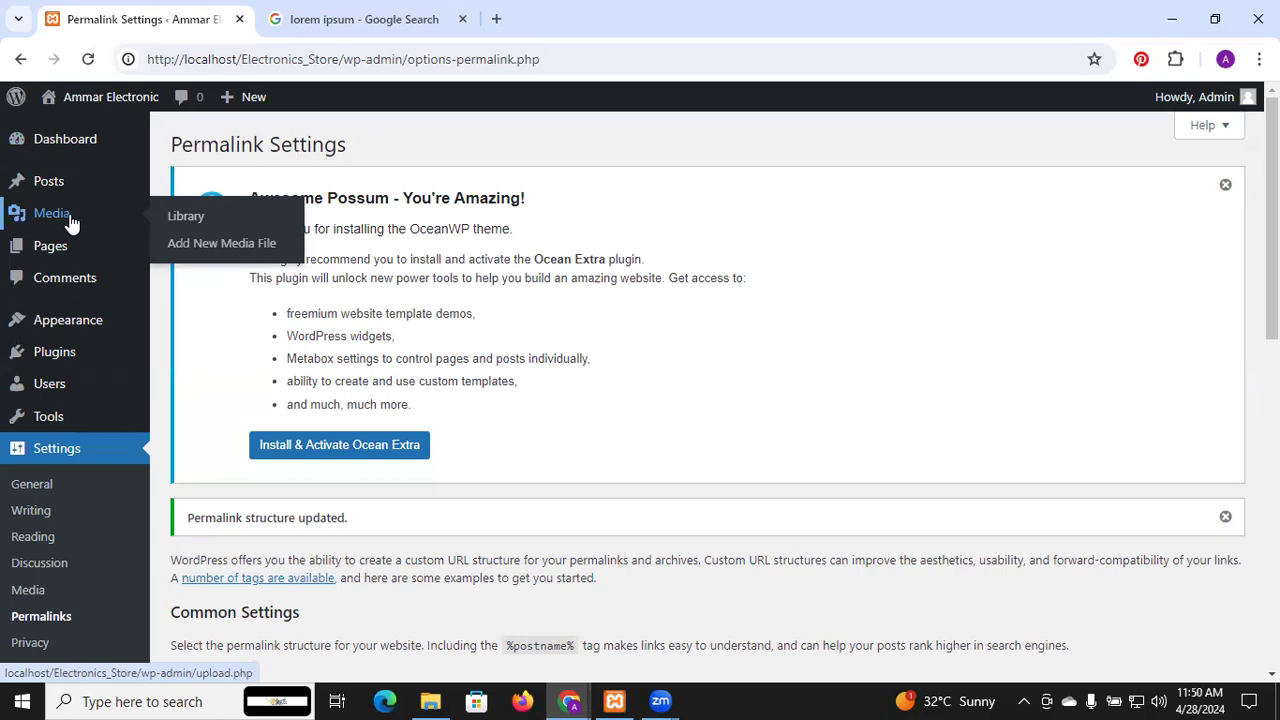
mouse_move(57, 262)
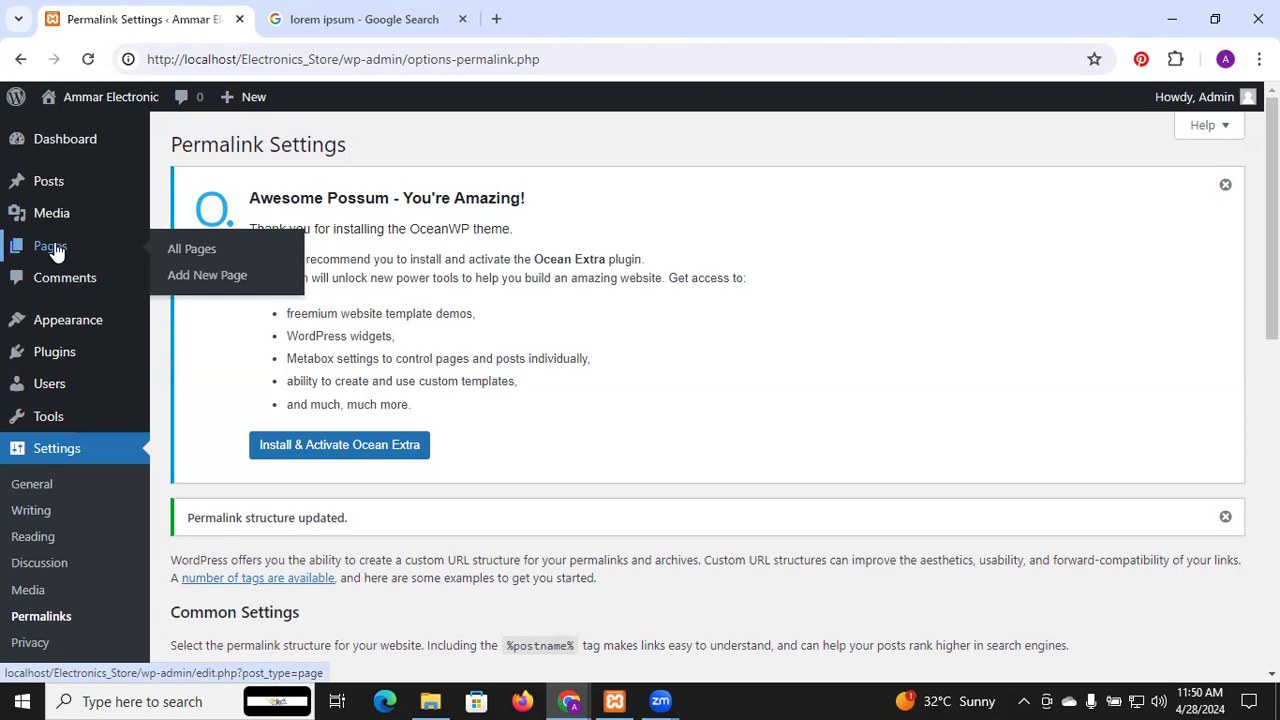
click(56, 253)
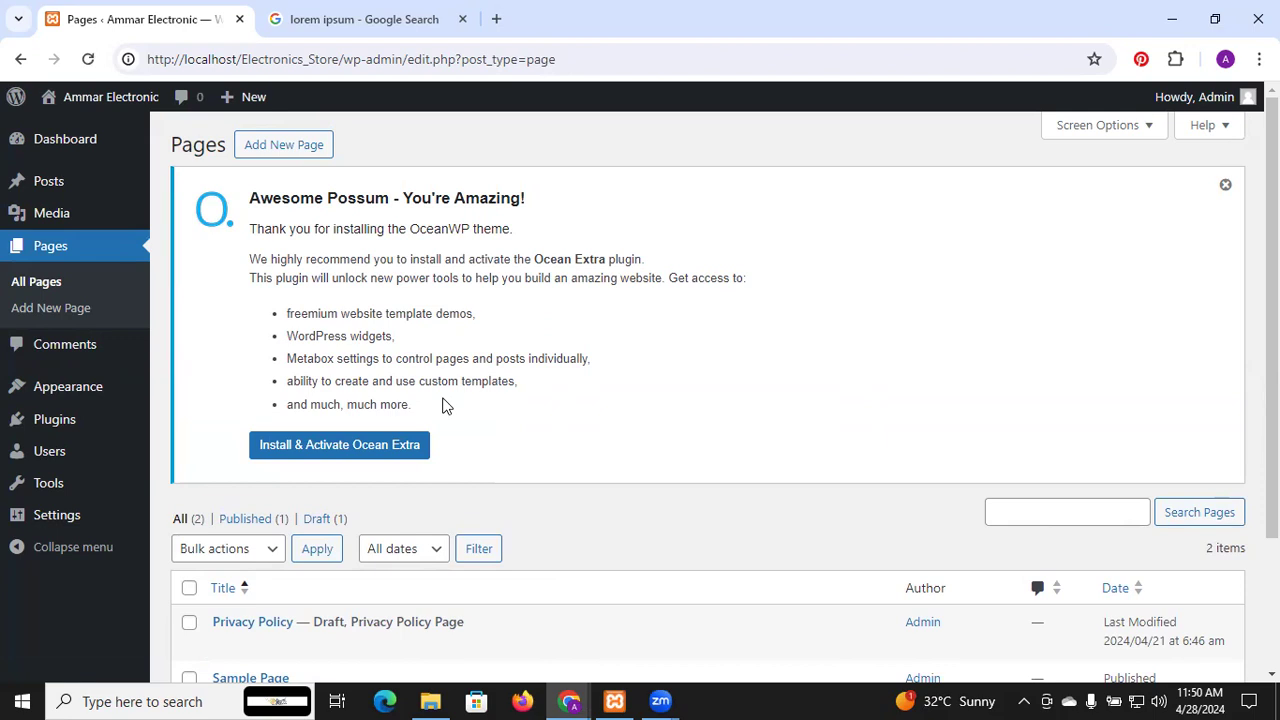
Add a new page titled 'Home' with an empty body and publish it
scroll(445, 405, down, 3)
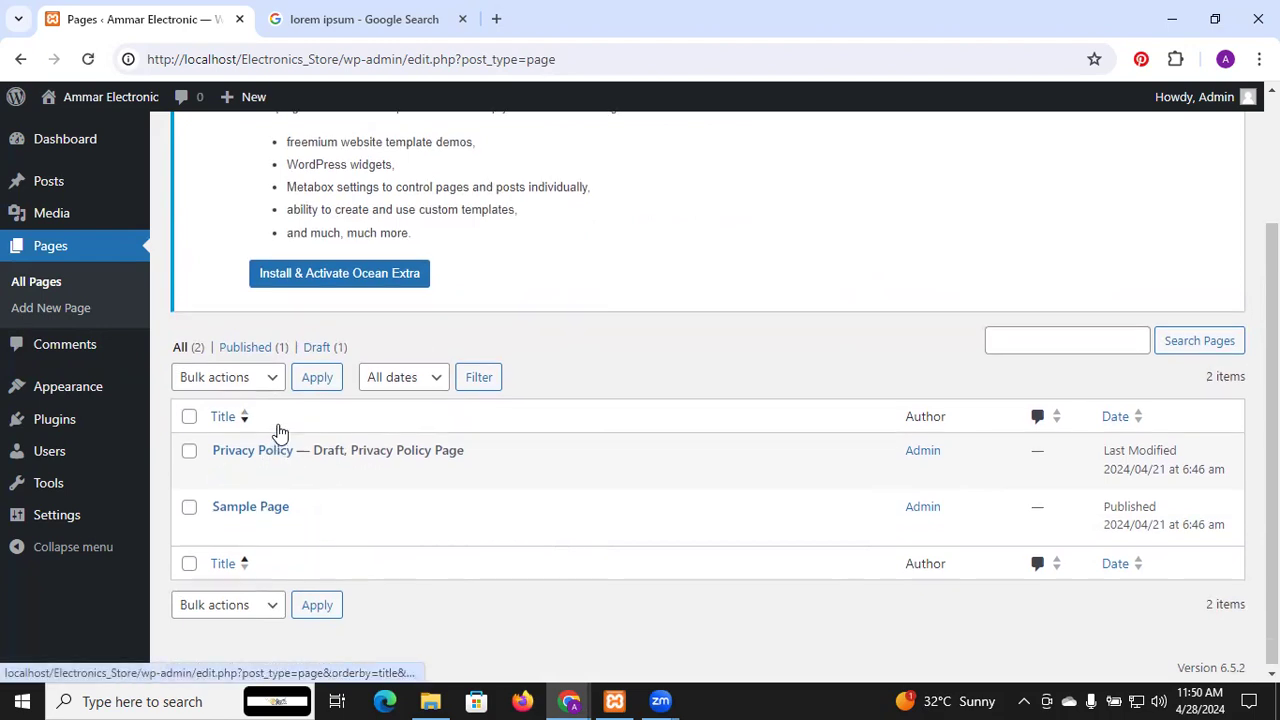
scroll(278, 432, up, 2)
click(293, 152)
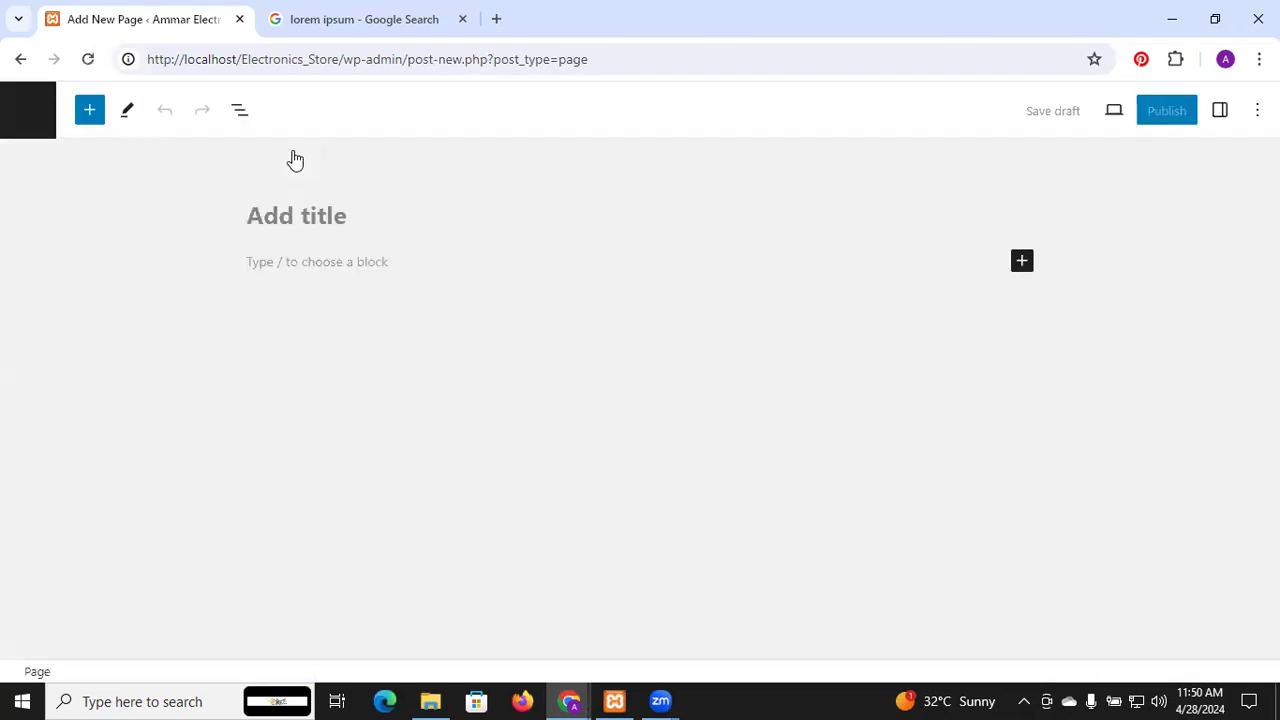
text(Home)
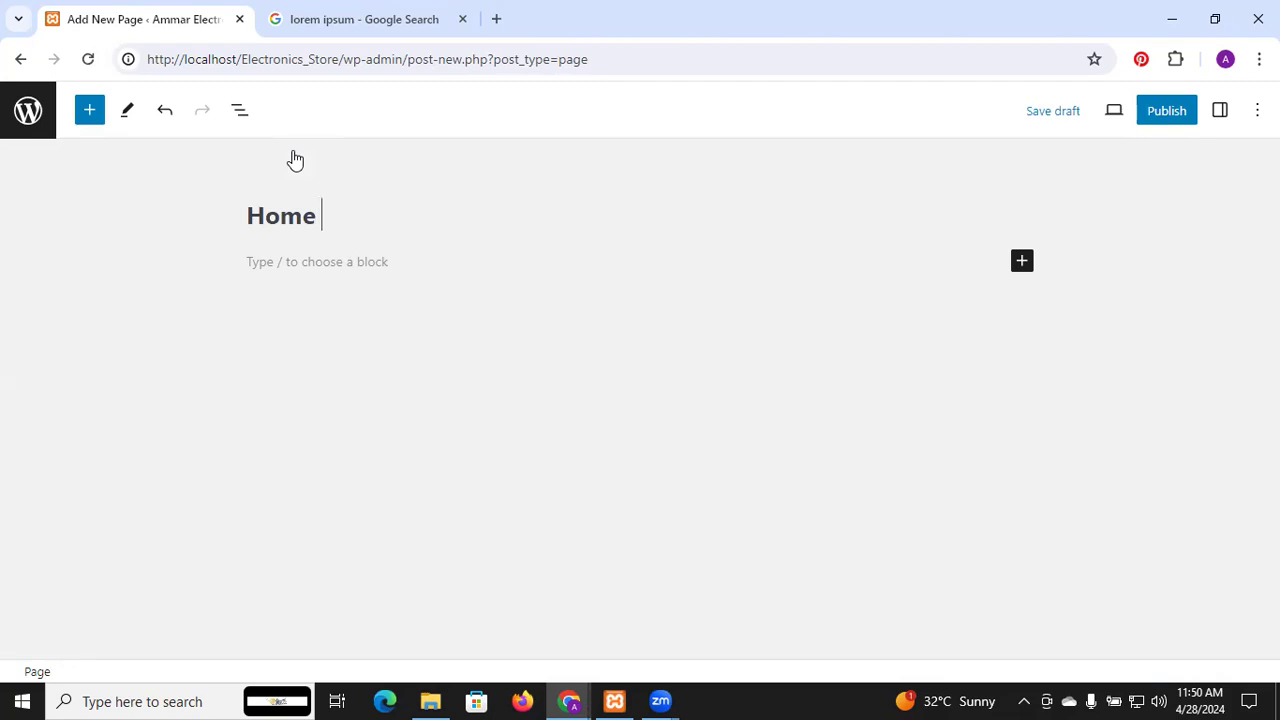
click(1160, 115)
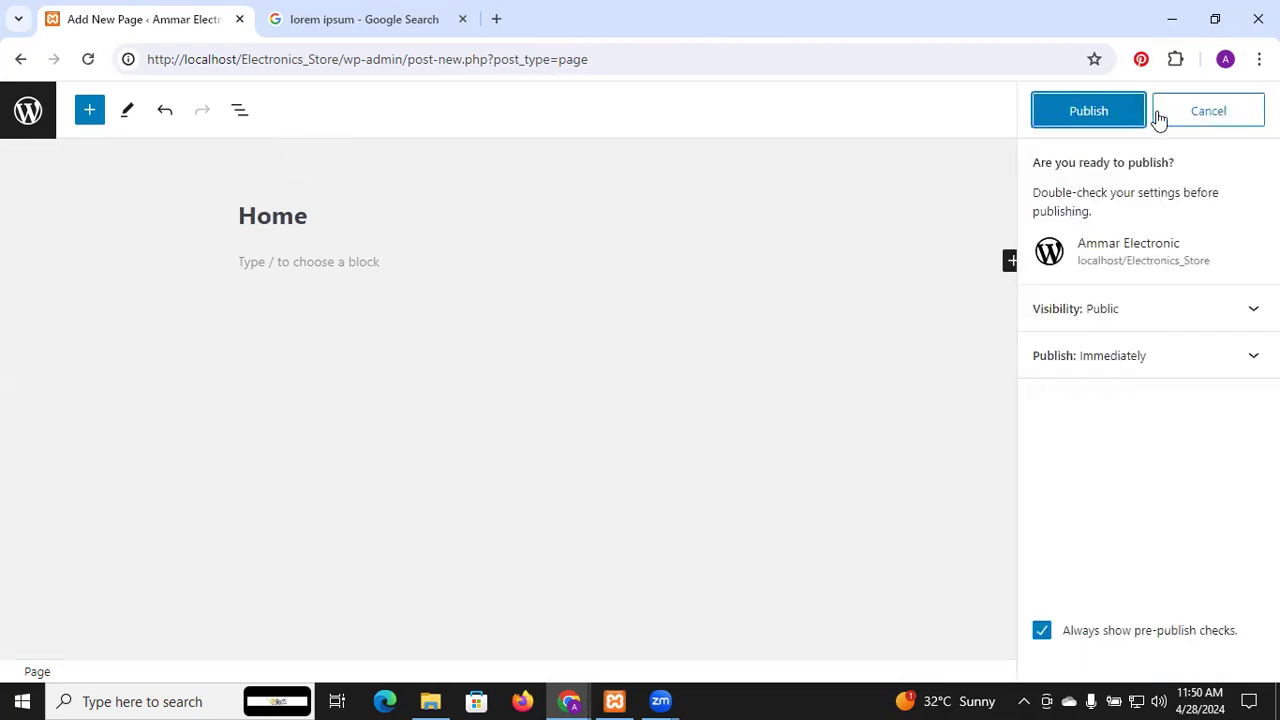
click(1121, 115)
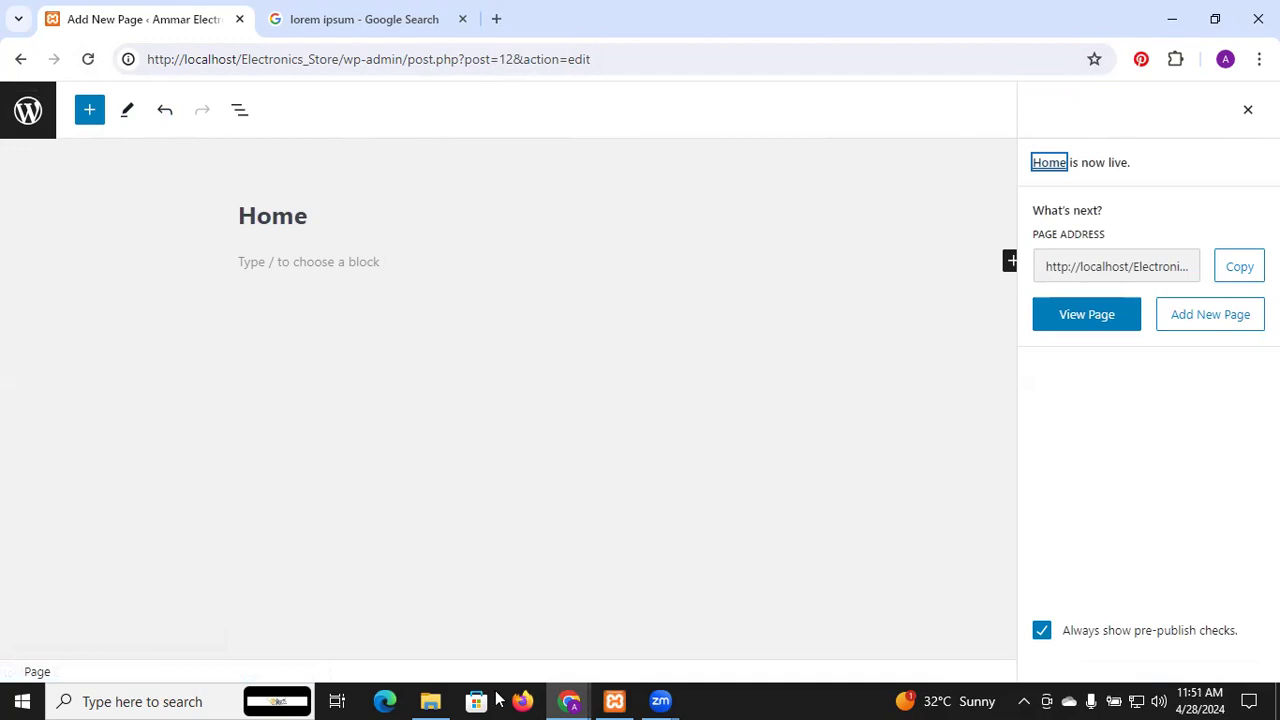
click(26, 125)
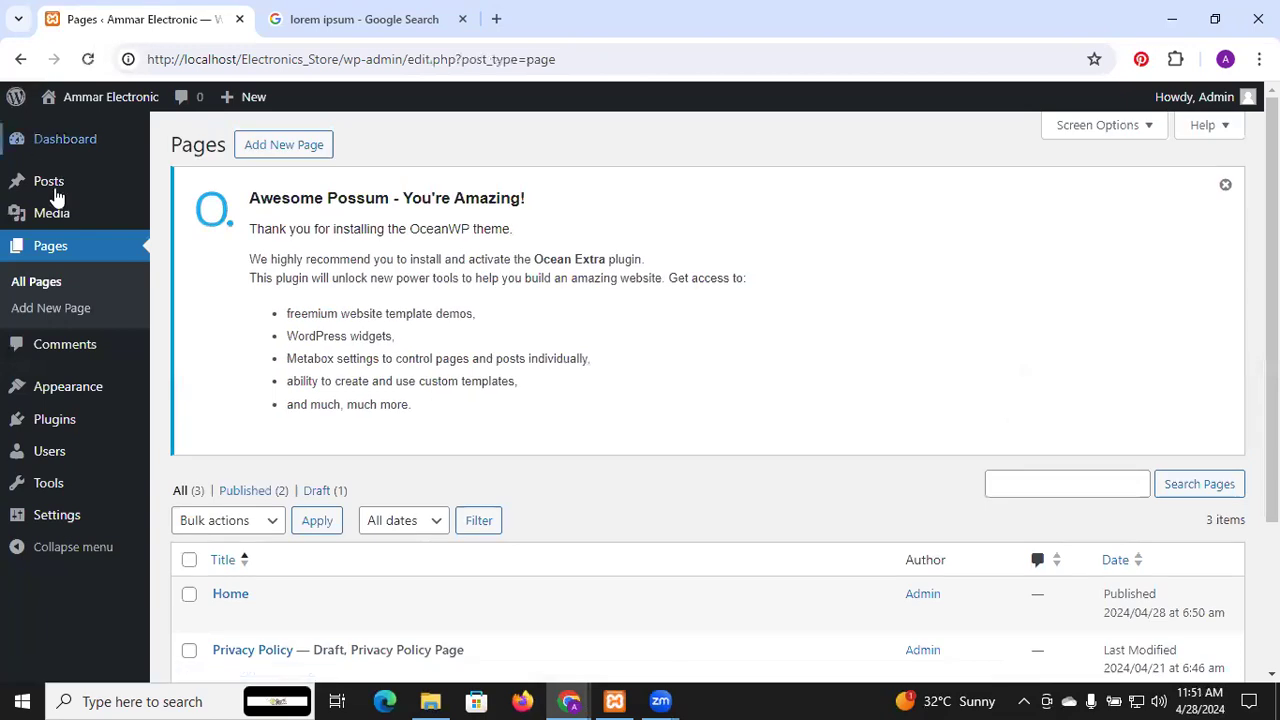
In Reading Settings, set the homepage to a static page, Home, and save
mouse_move(57, 382)
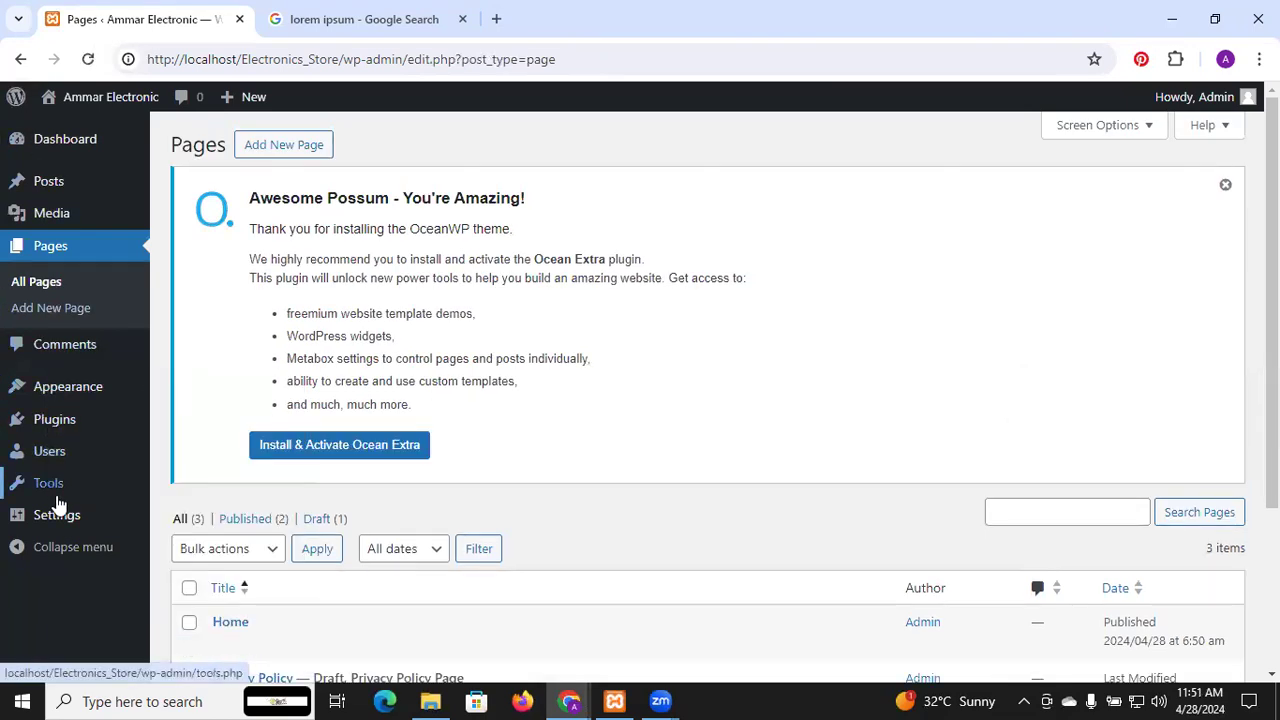
mouse_move(70, 517)
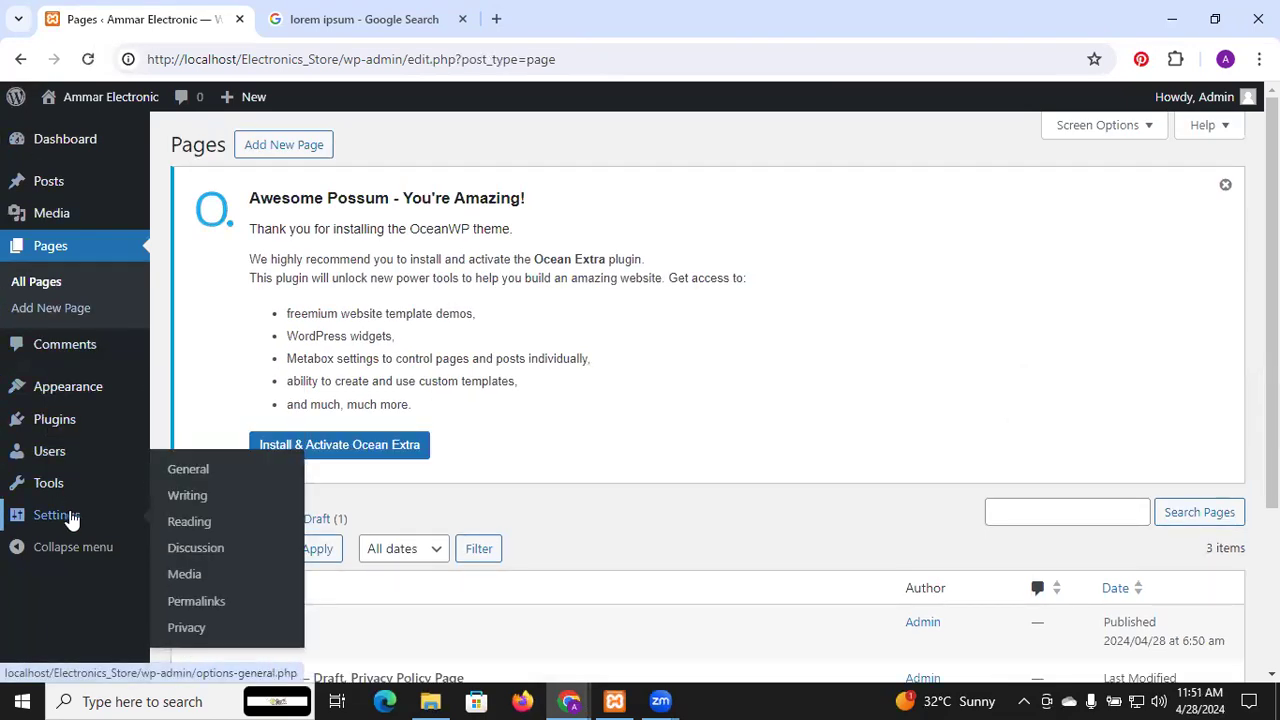
click(190, 536)
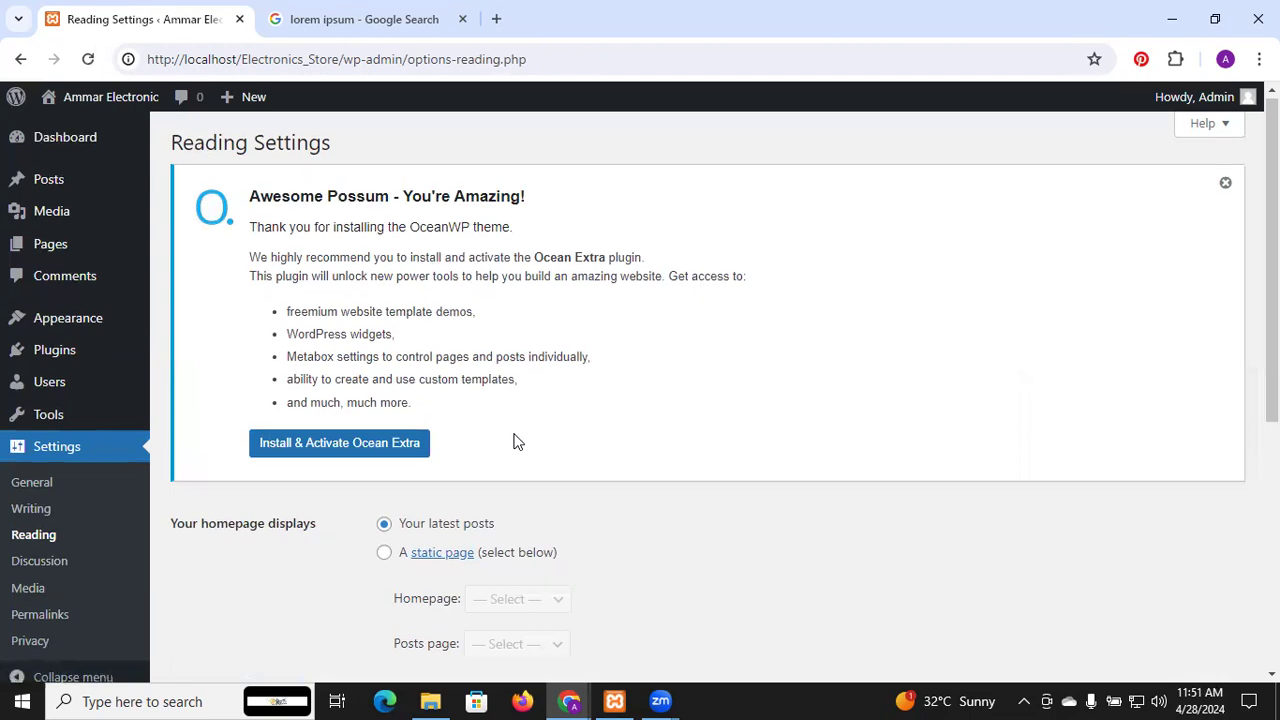
scroll(517, 440, down, 3)
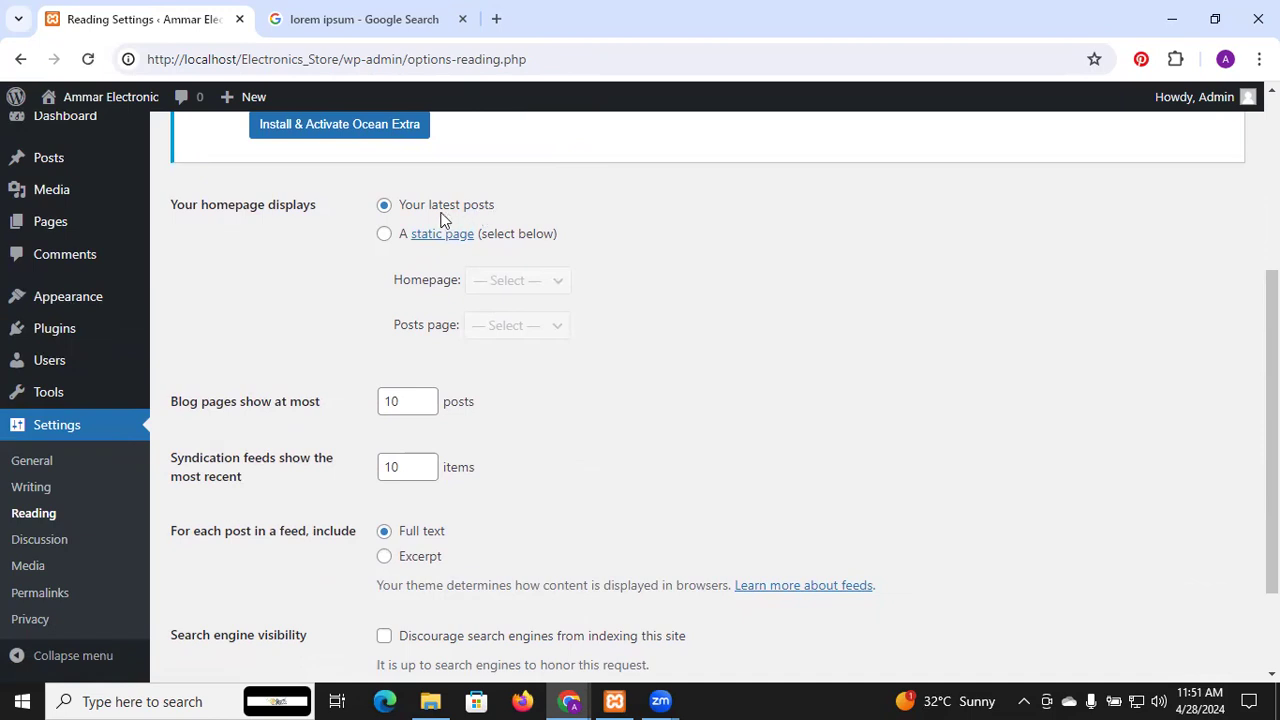
click(386, 236)
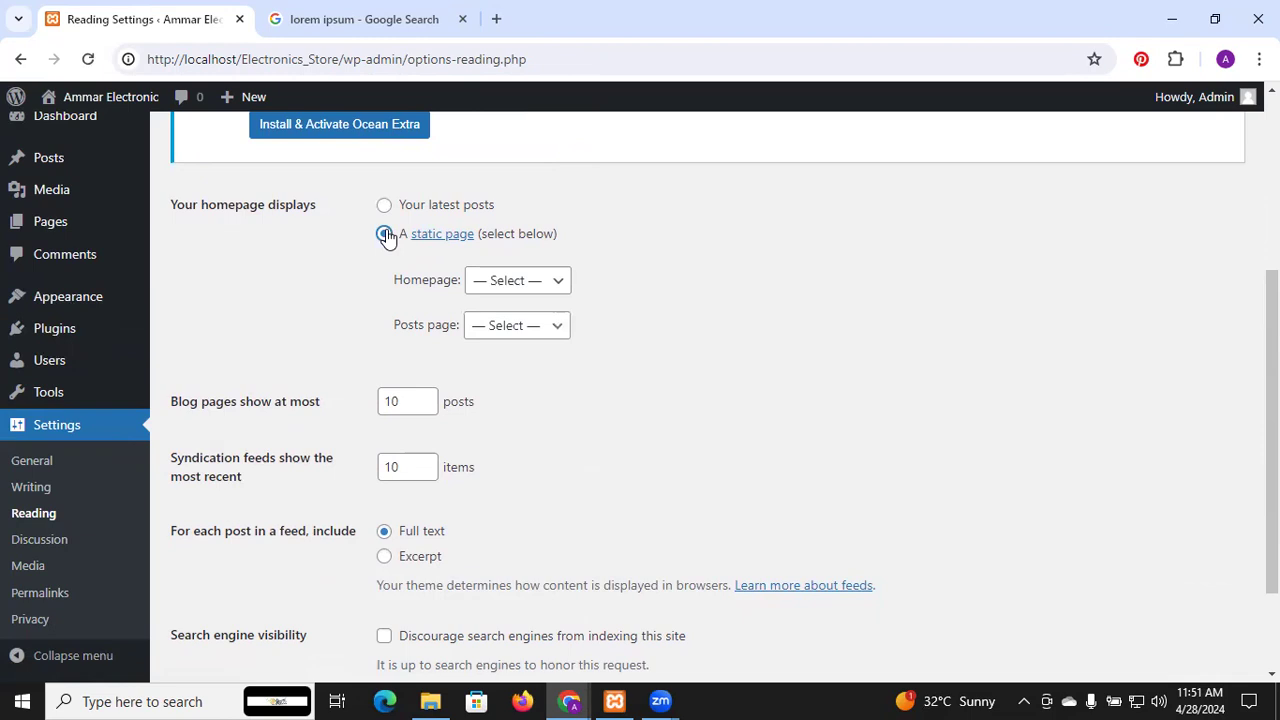
click(524, 287)
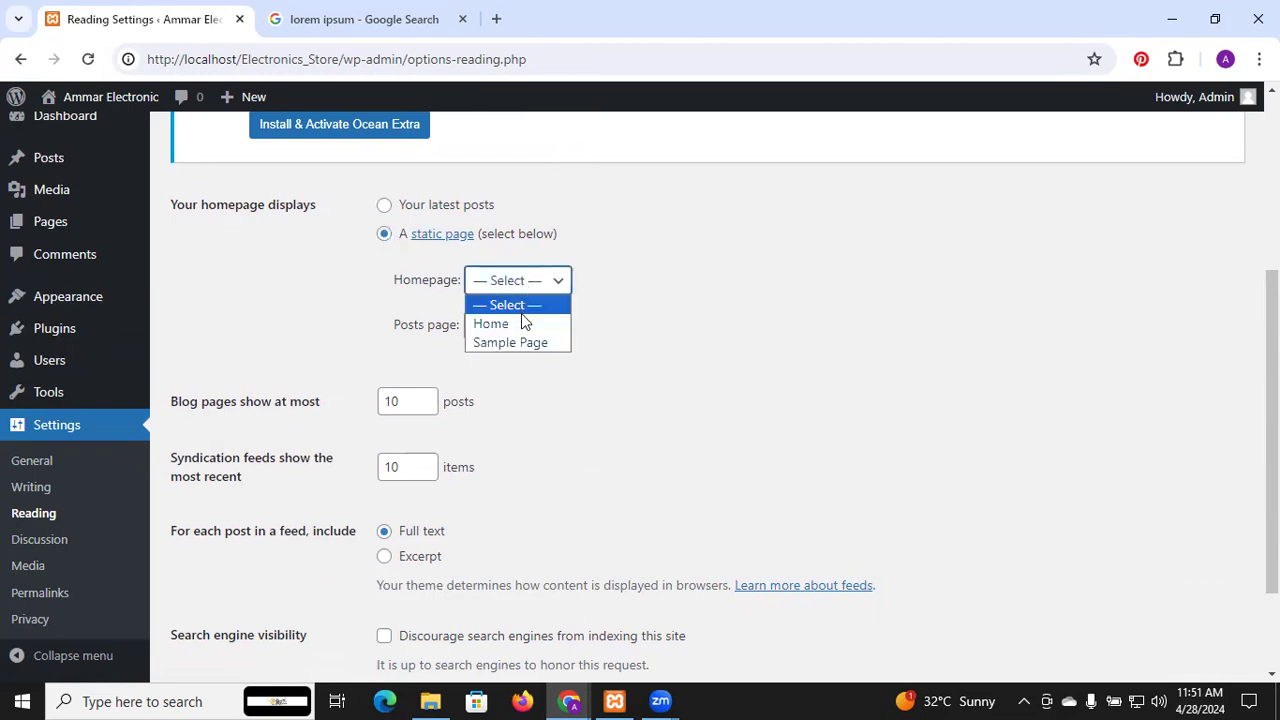
click(521, 325)
scroll(520, 327, down, 2)
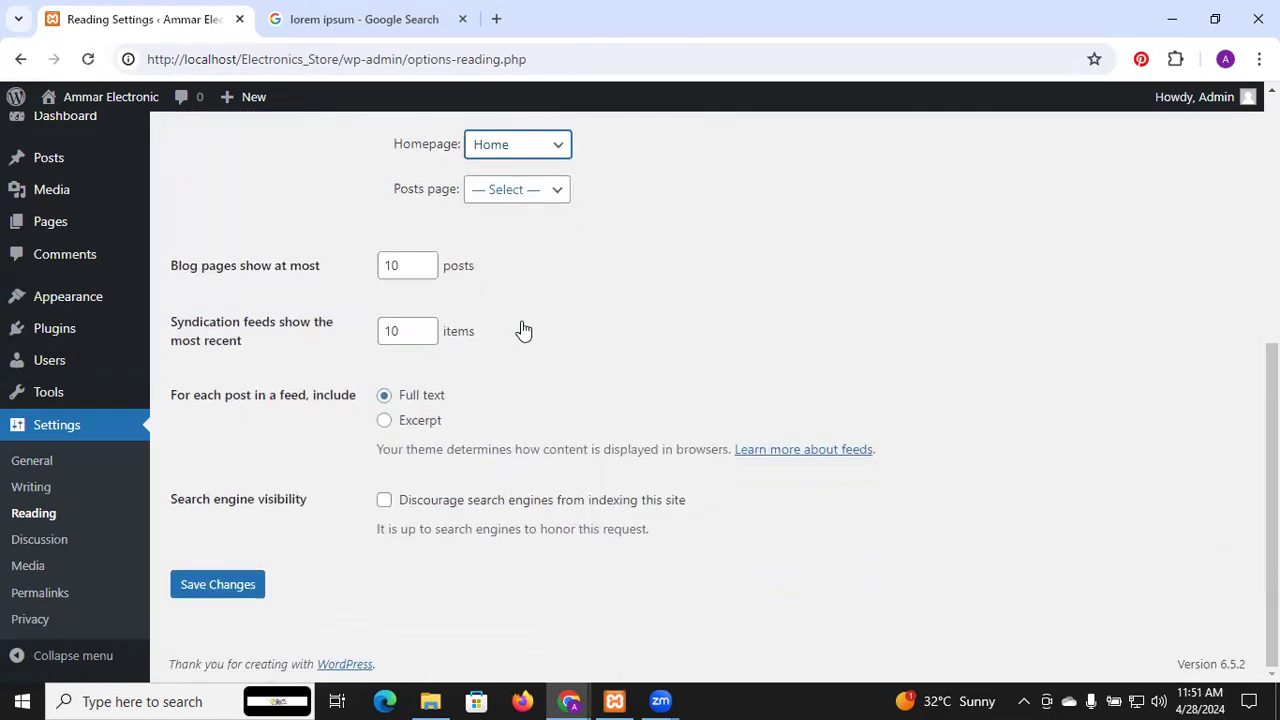
click(218, 585)
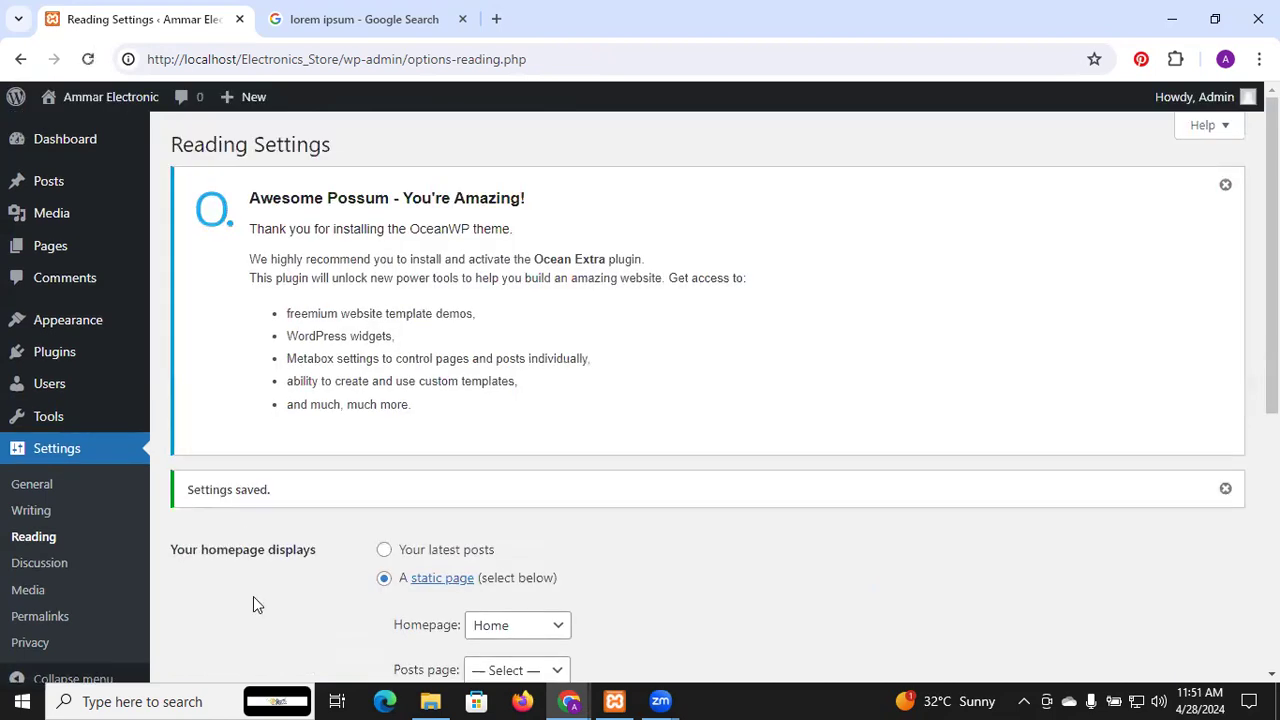
Load the site's front page in the incognito window via the site title
mouse_move(578, 697)
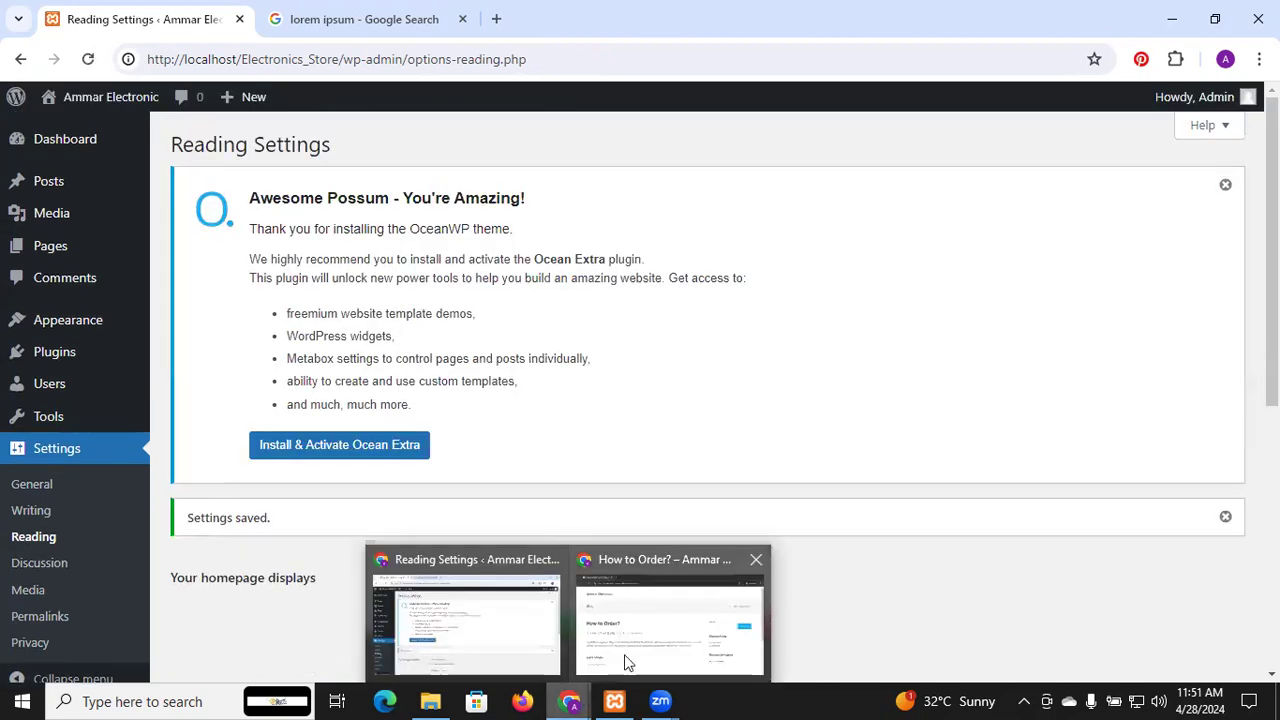
key(alt+Tab)
click(155, 133)
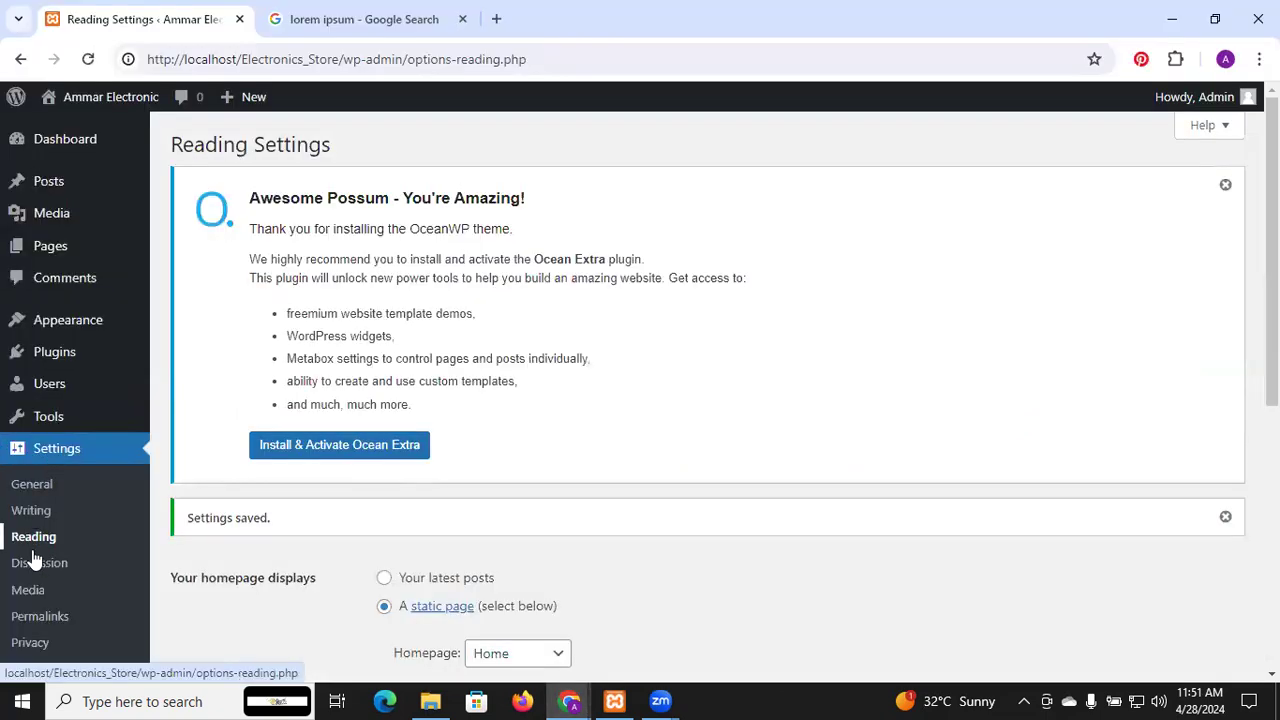
Back in the admin's Reading Settings, visit the live site from the admin-bar site name
scroll(420, 495, down, 3)
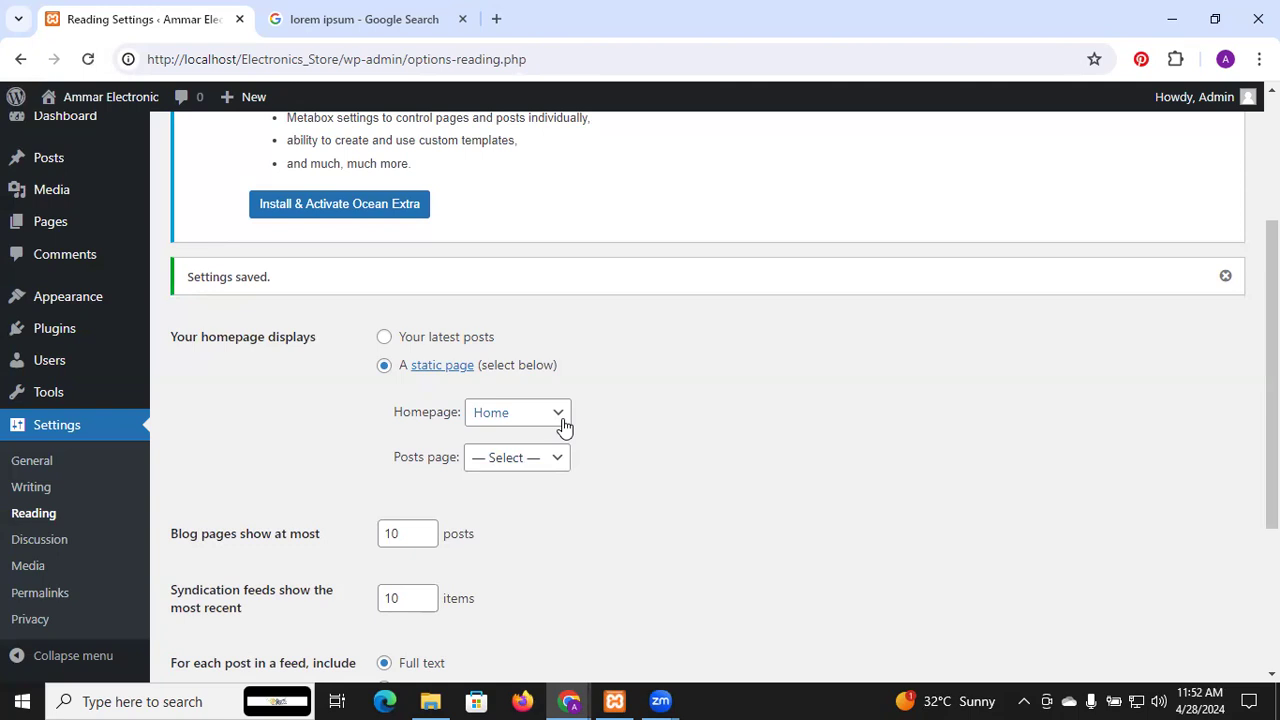
scroll(714, 249, up, 3)
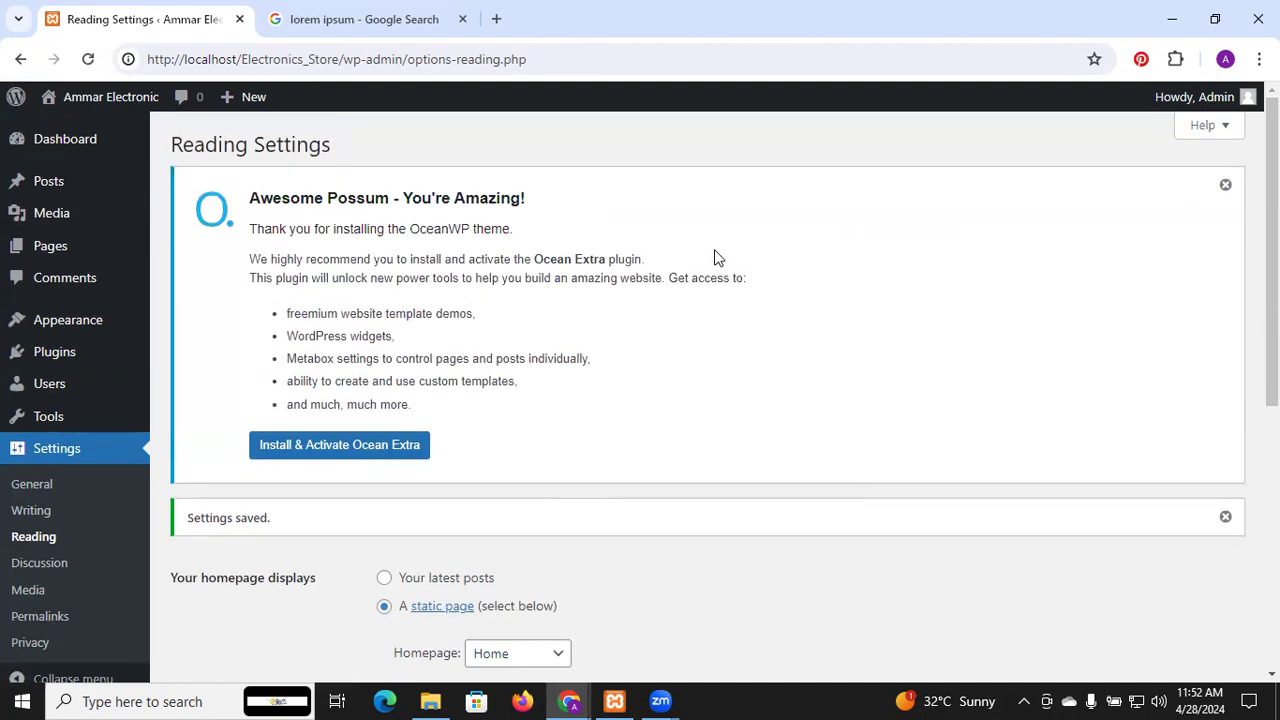
mouse_move(45, 333)
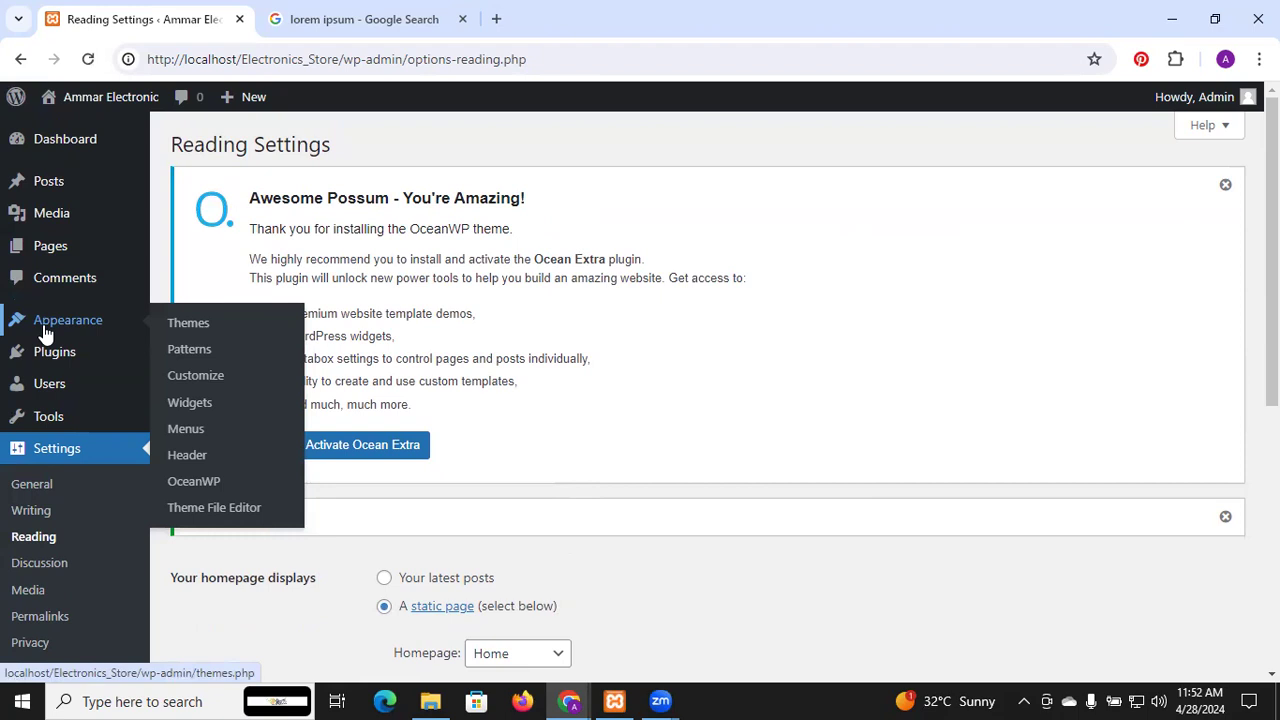
mouse_move(60, 360)
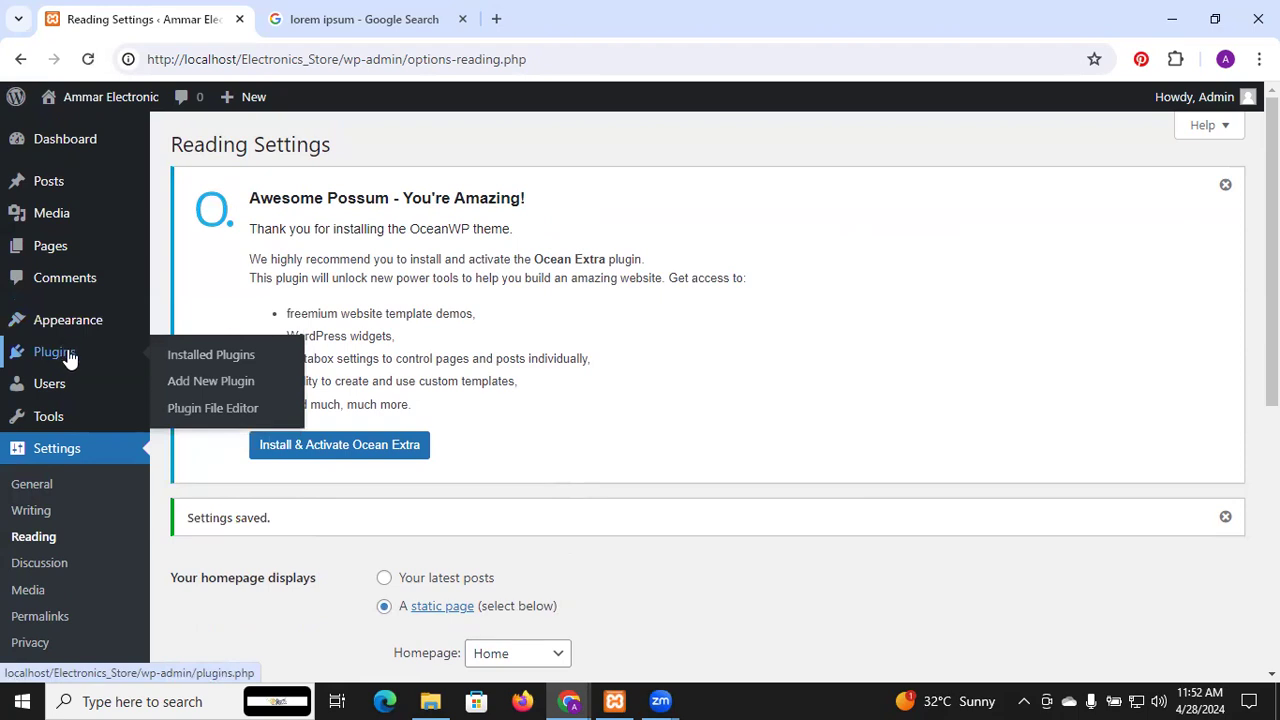
mouse_move(56, 392)
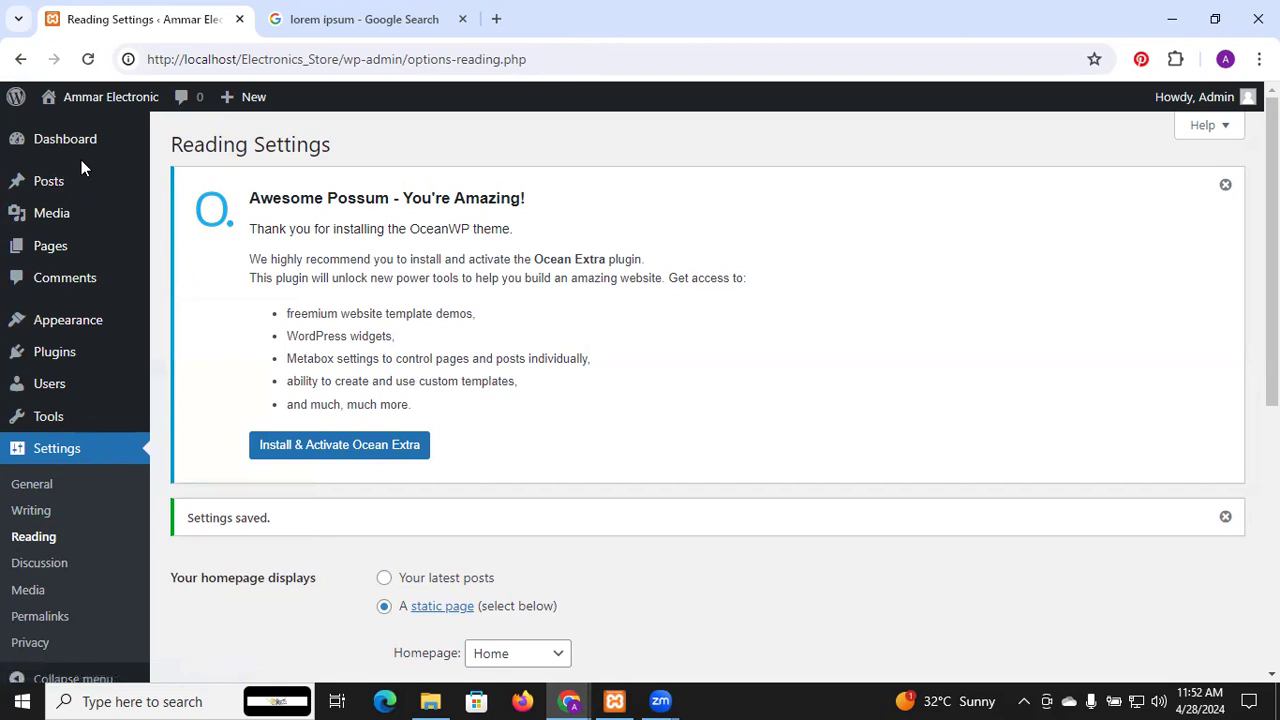
mouse_move(82, 100)
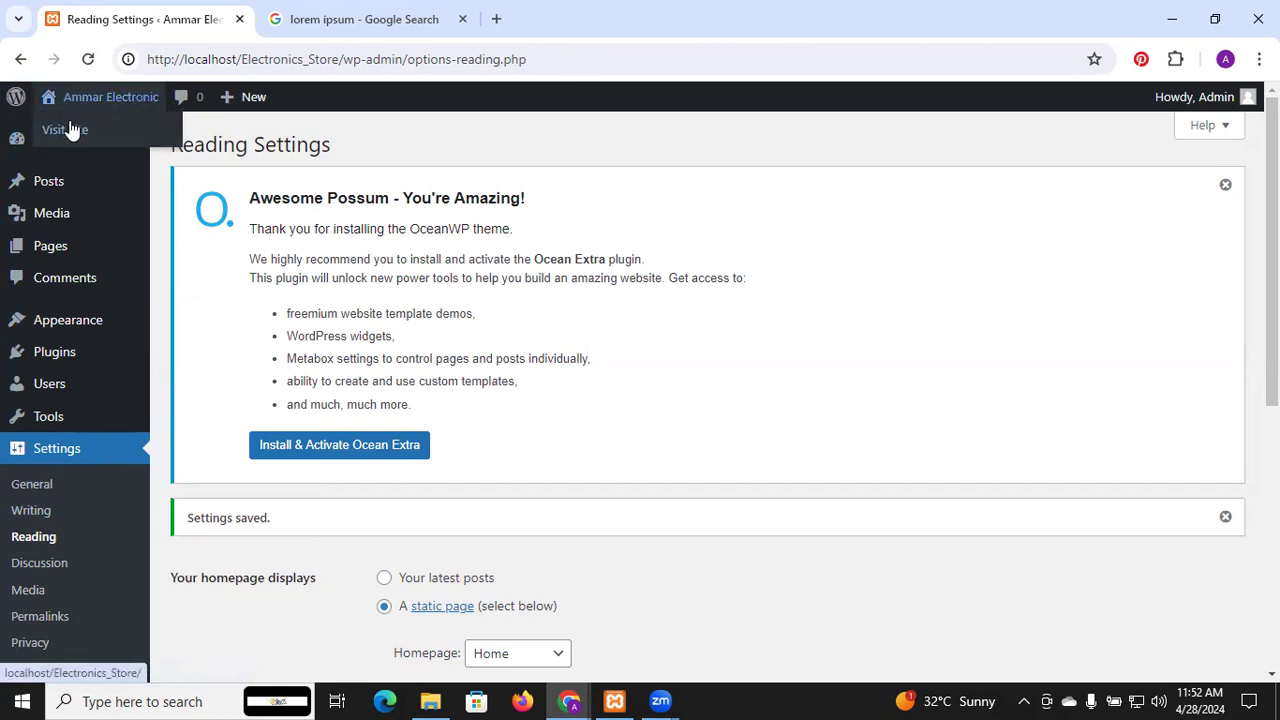
click(70, 130)
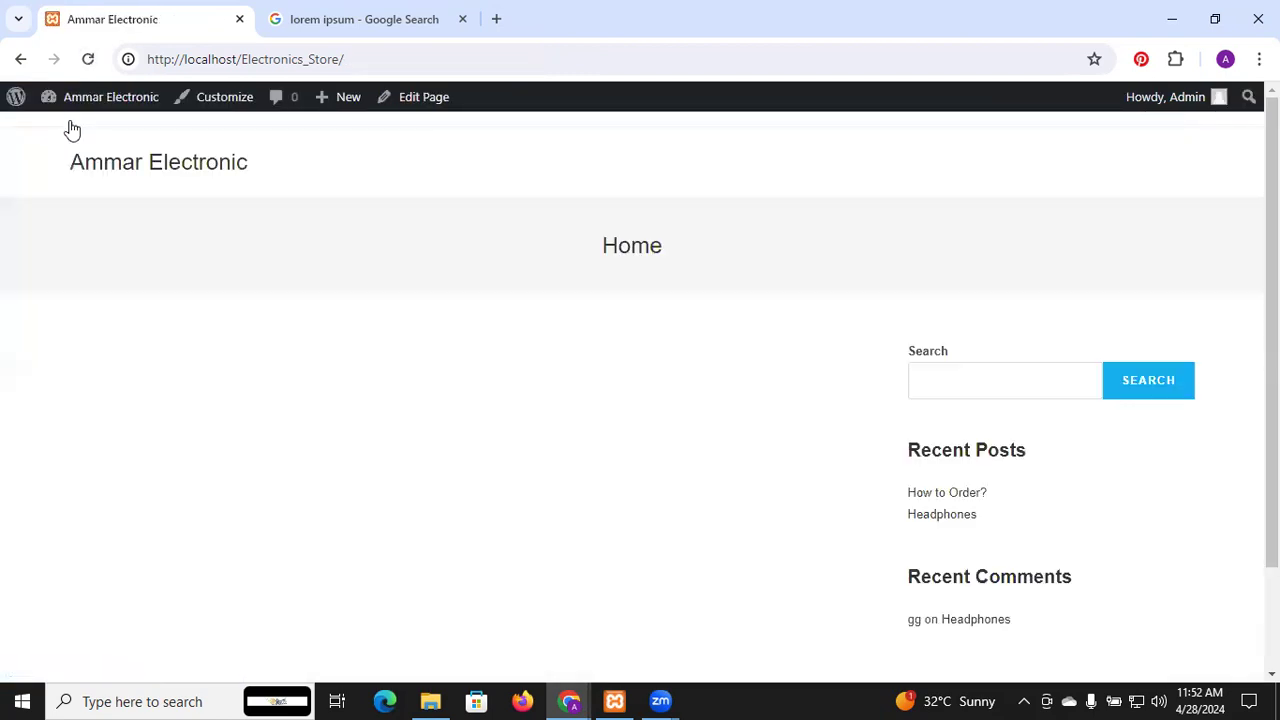
Open the Customizer from the admin bar on the live Home page
click(228, 109)
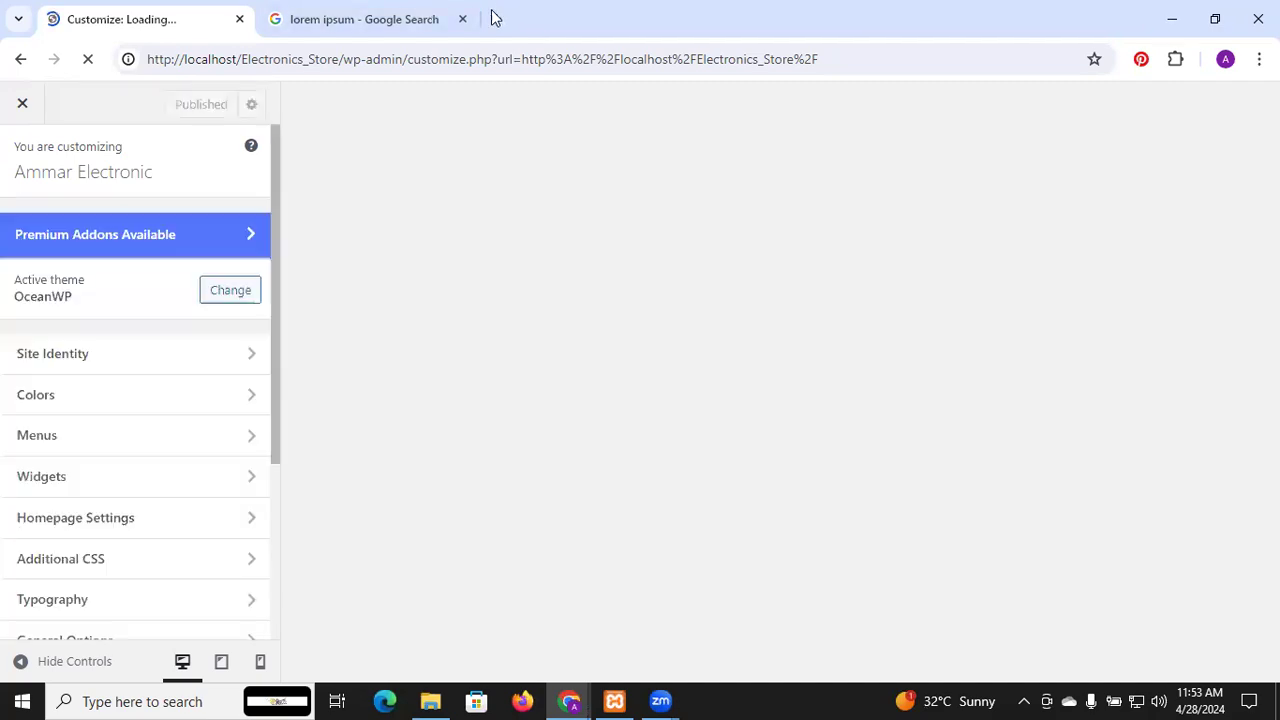
Search Google Images for 'car png', filtered to transparent images
click(420, 12)
click(369, 114)
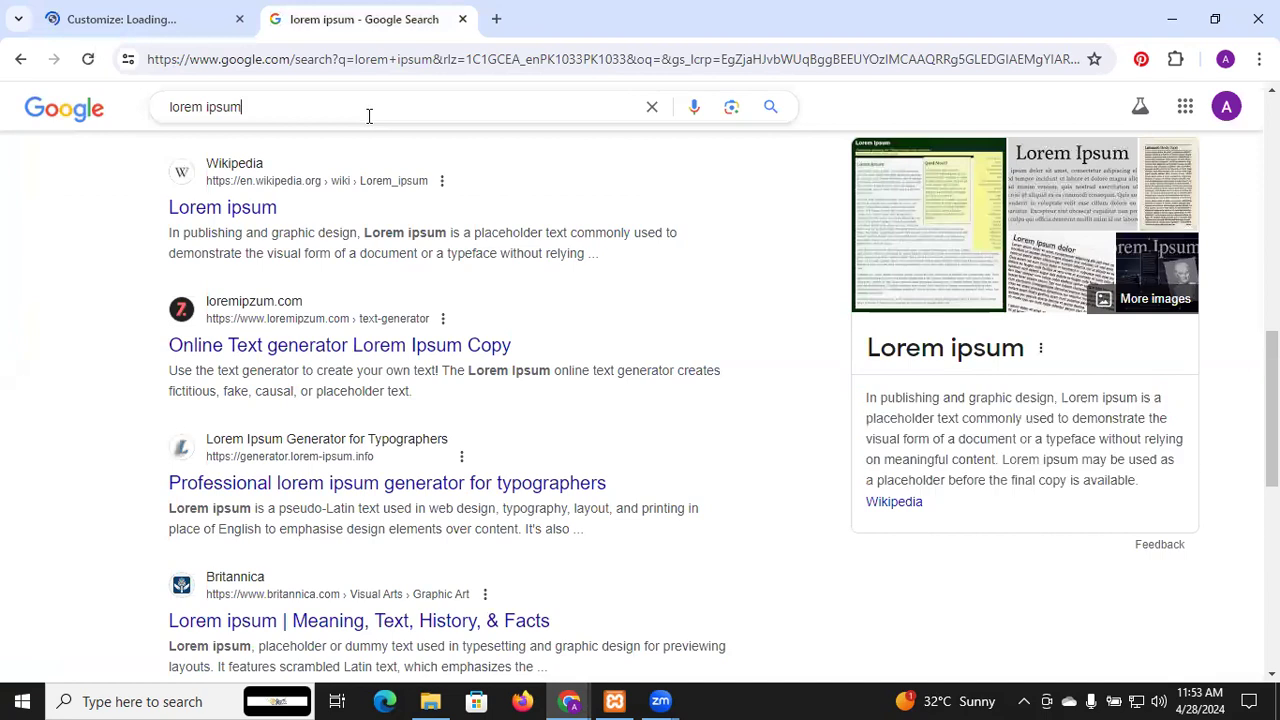
key(BackSpace)
key(BackSpace)
key(BackSpace)
key(BackSpace)
key(BackSpace)
key(BackSpace)
key(BackSpace)
key(BackSpace)
key(BackSpace)
key(BackSpace)
key(BackSpace)
text(car png)
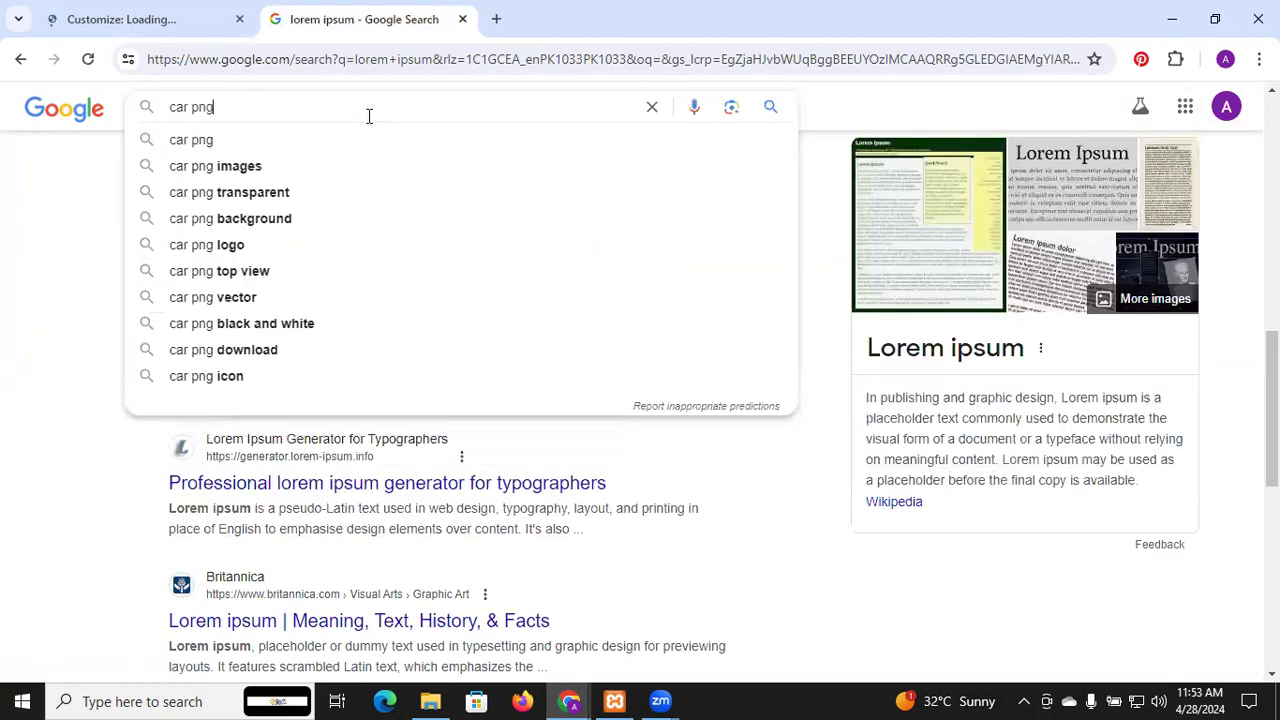
key(Return)
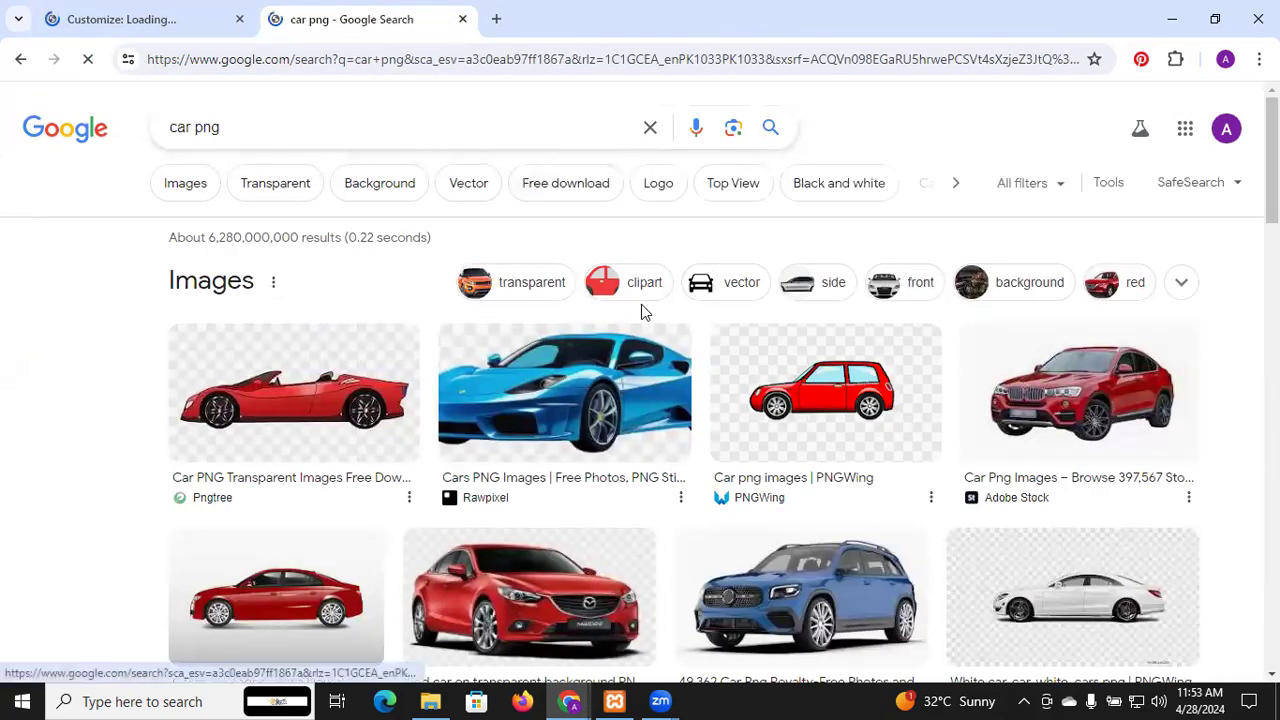
scroll(641, 306, down, 2)
scroll(643, 313, down, 1)
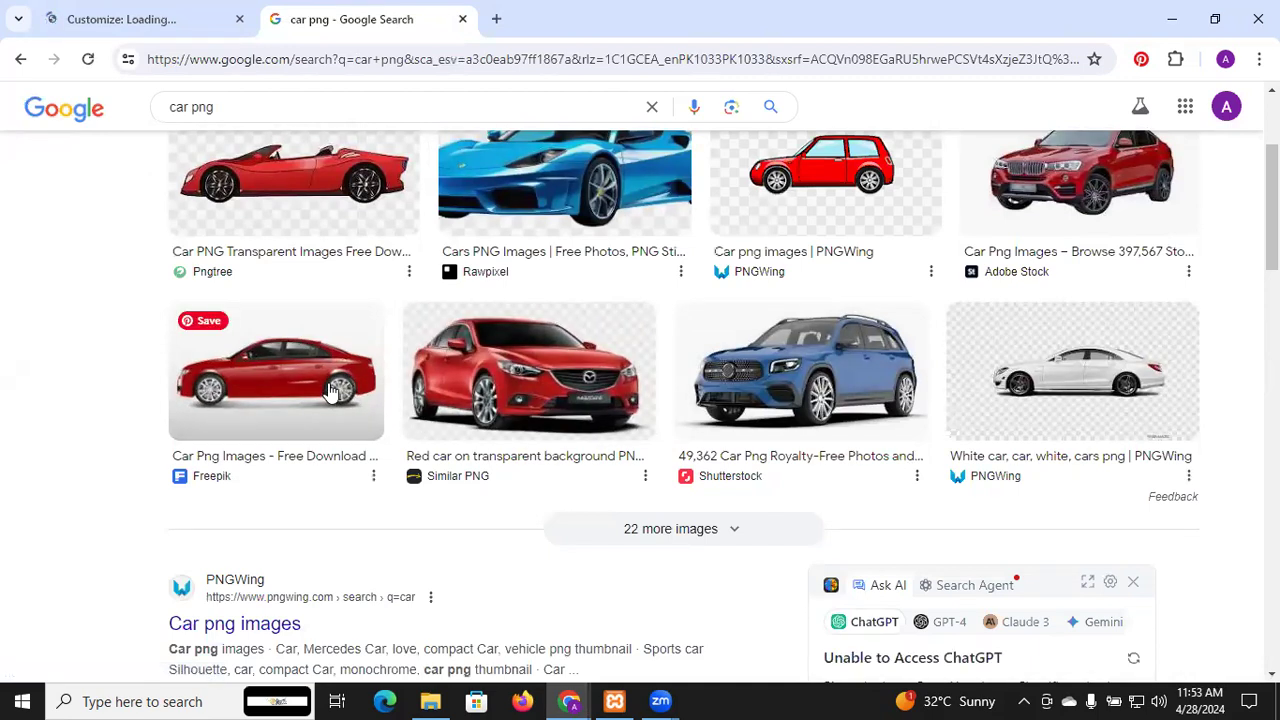
scroll(330, 390, up, 3)
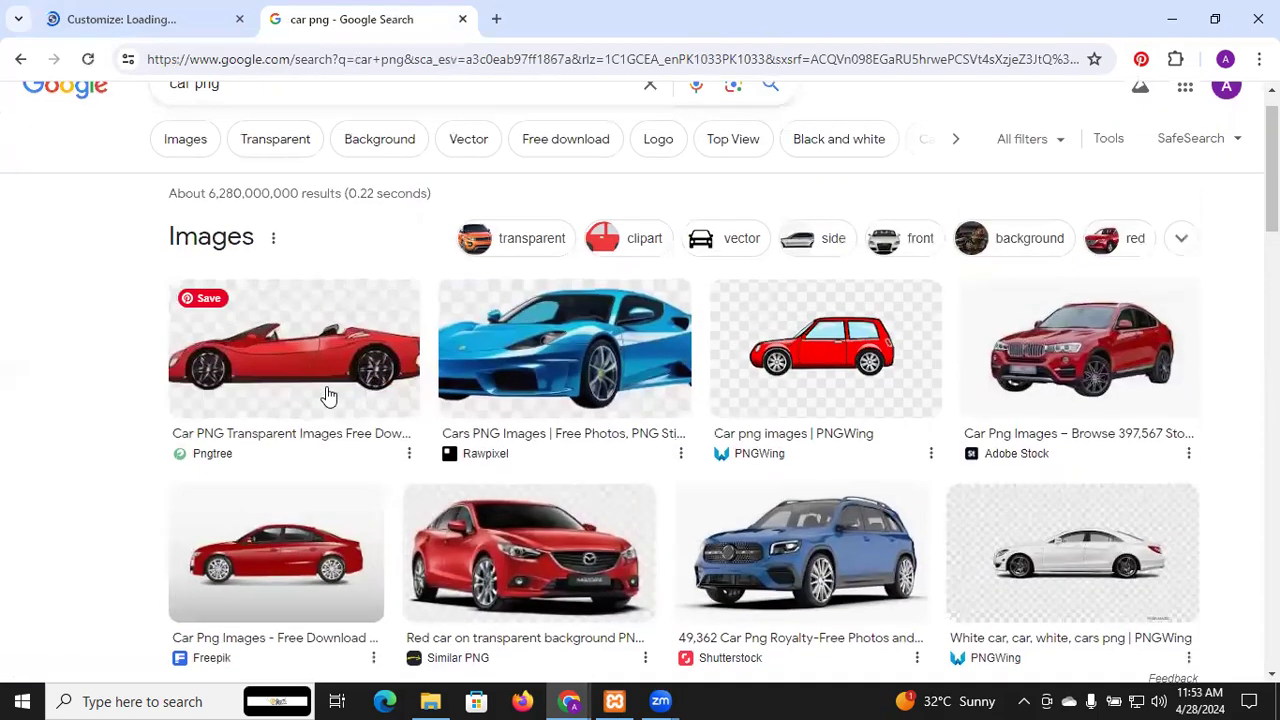
click(281, 151)
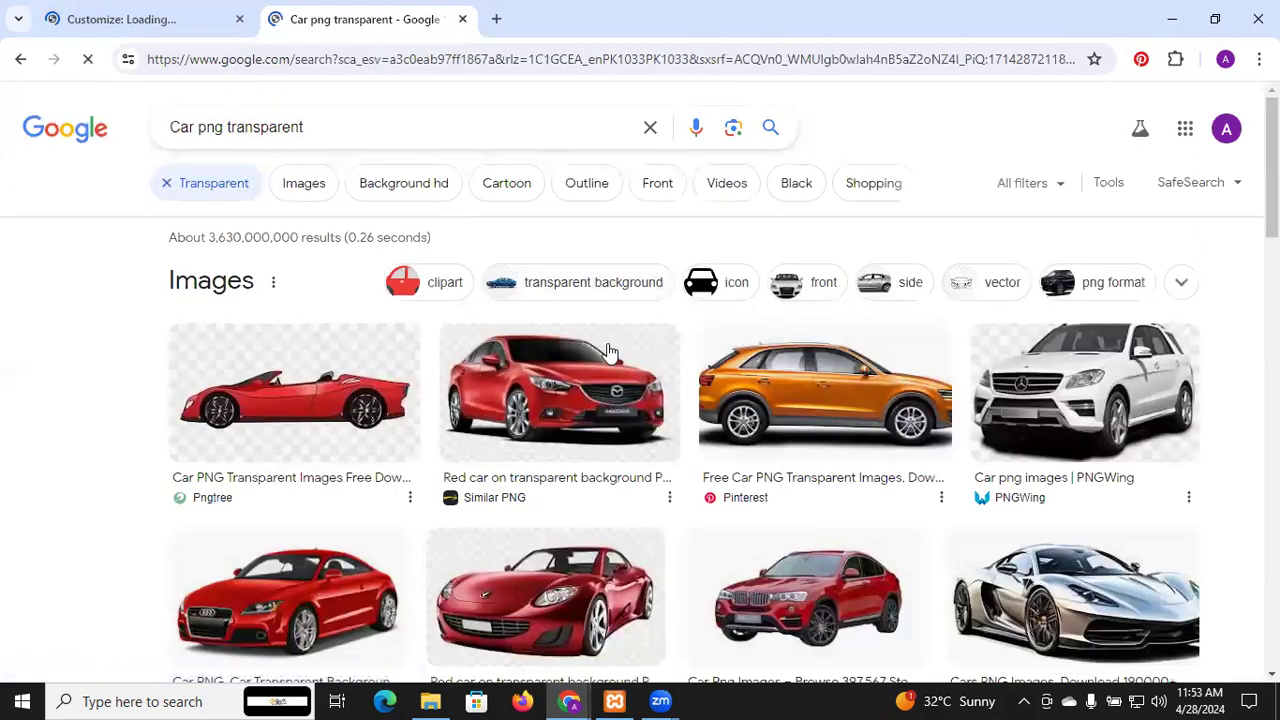
Save the orange car picture as logo.png and return to the WordPress Customizer
click(873, 372)
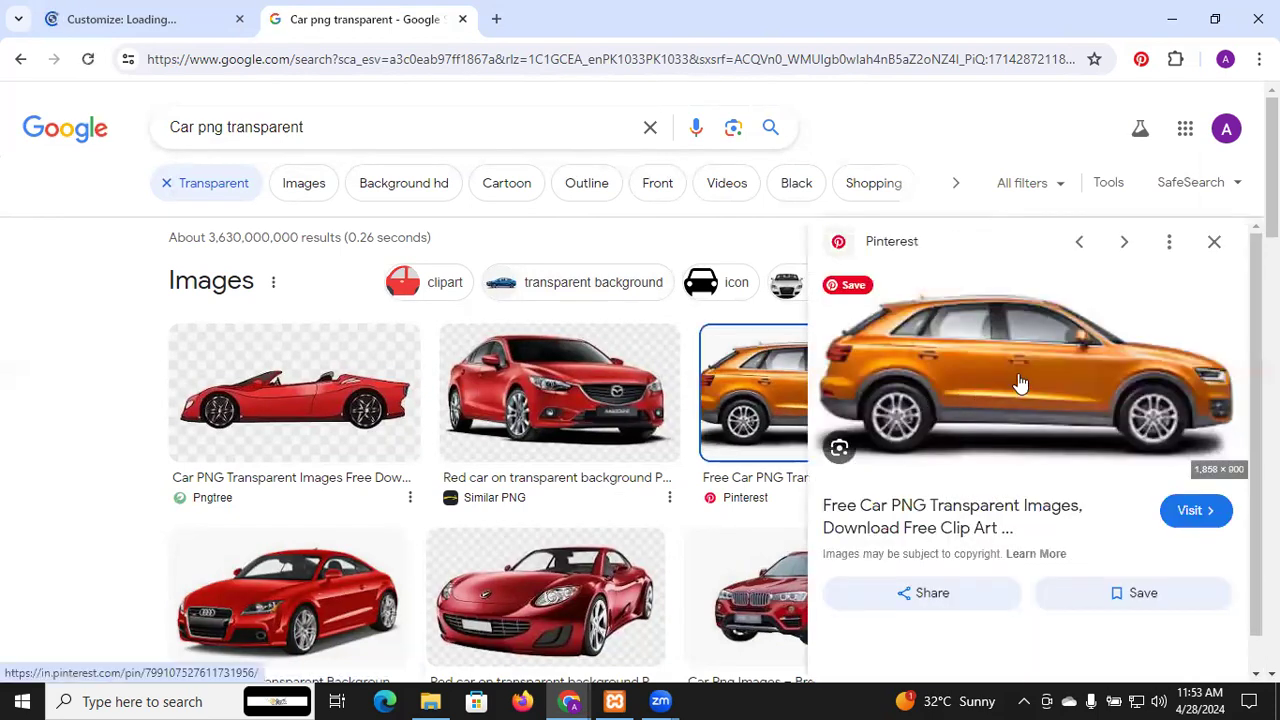
right_click(1001, 366)
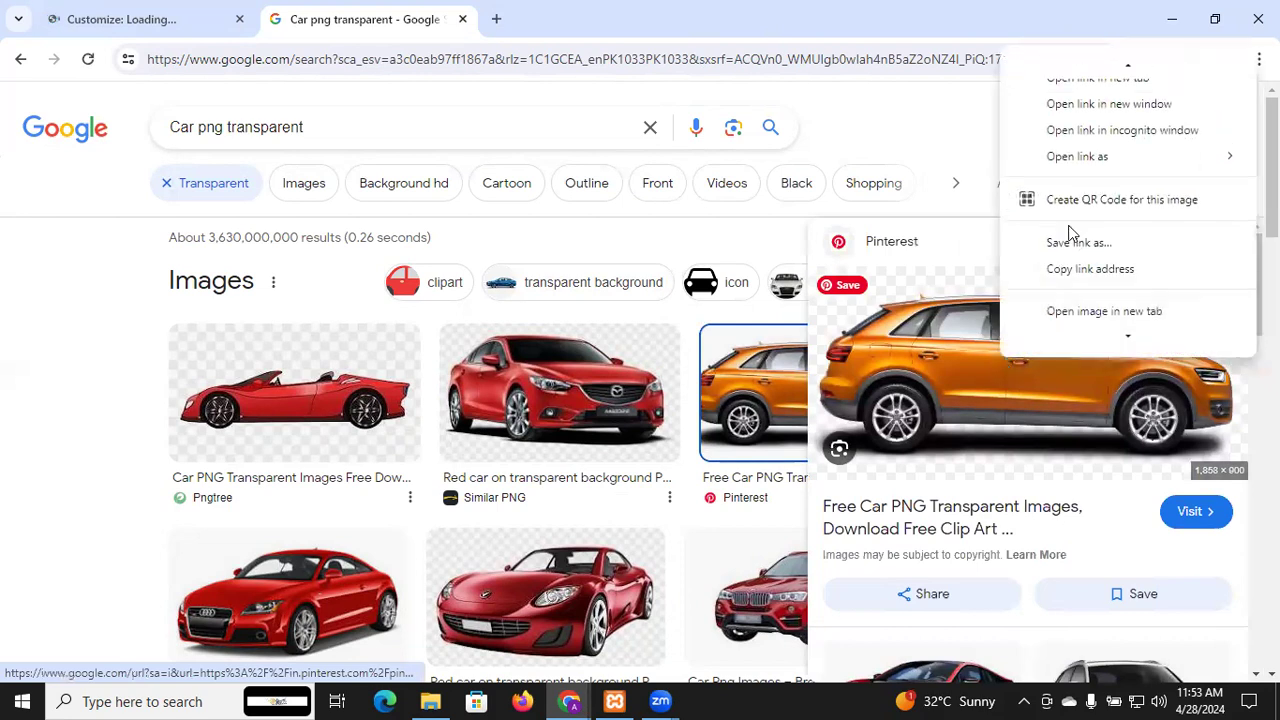
scroll(1095, 268, down, 3)
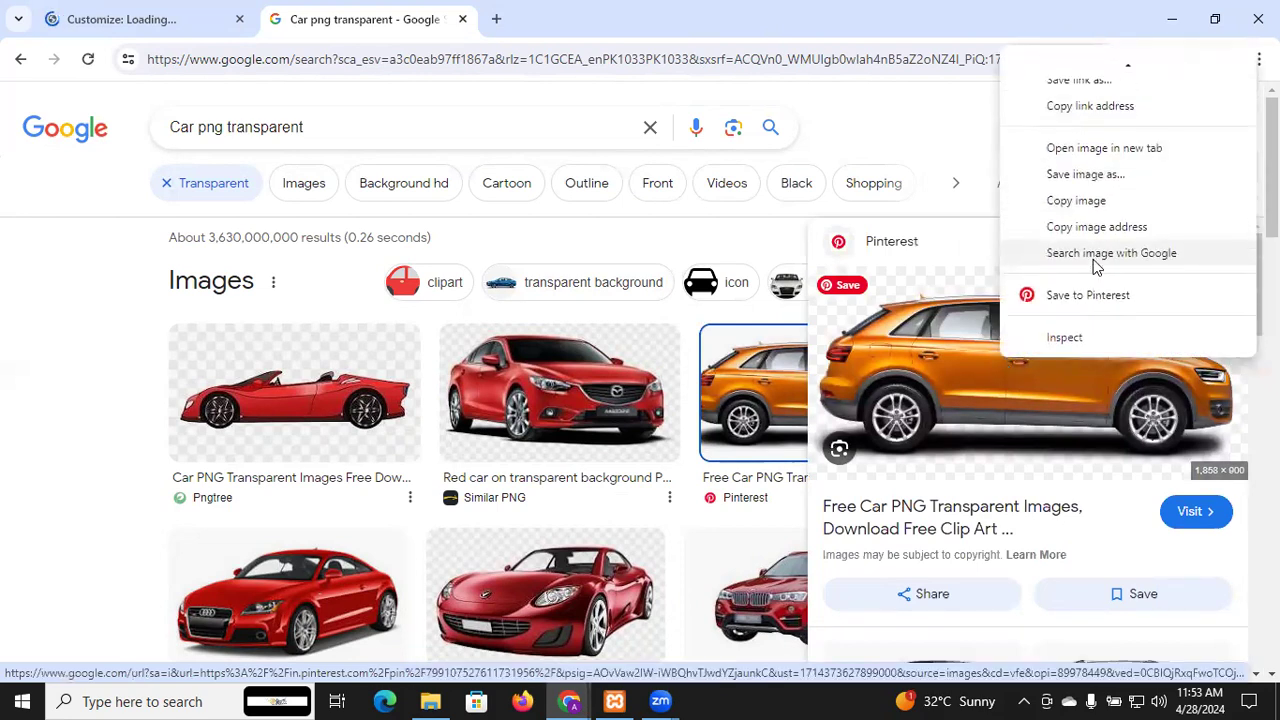
click(1085, 175)
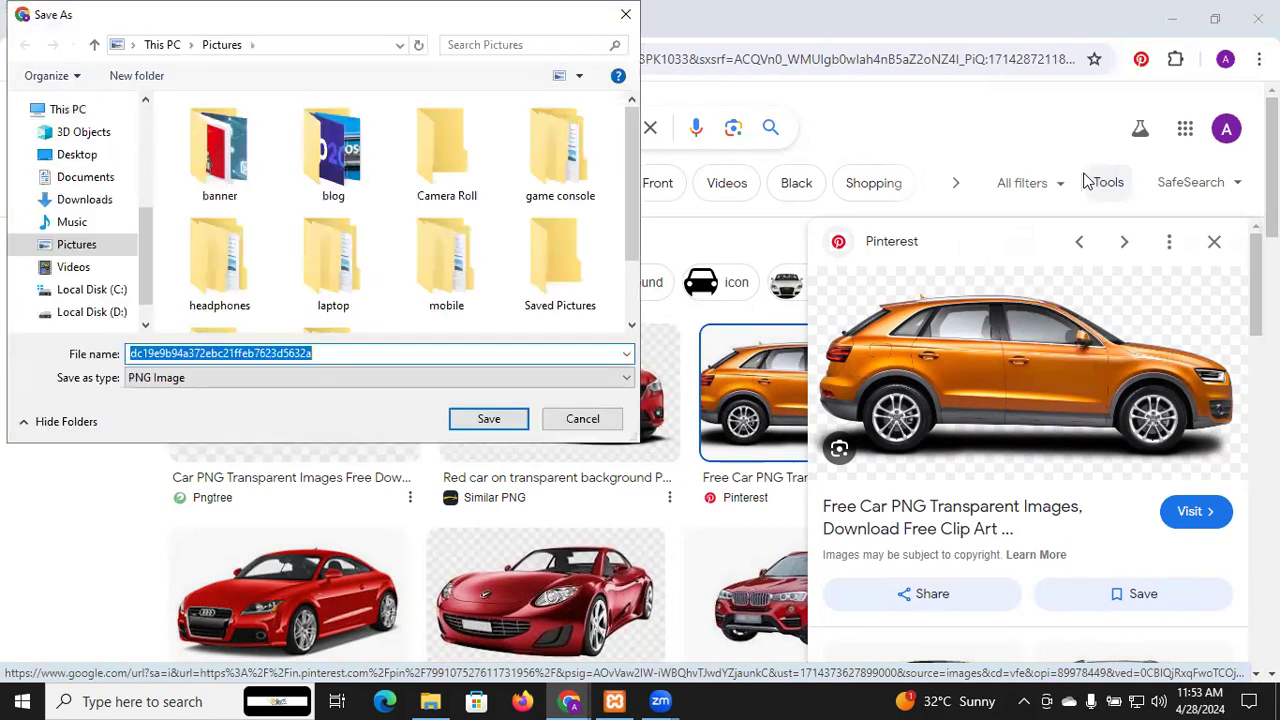
text(logo)
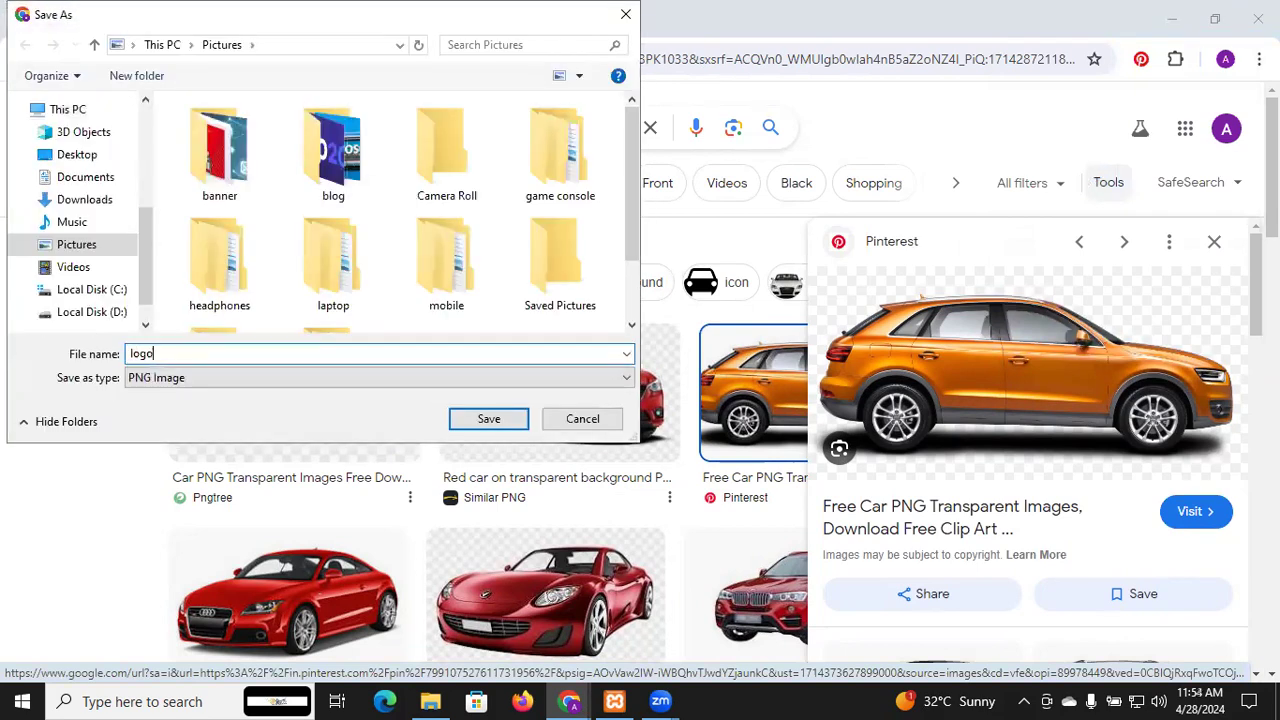
click(489, 419)
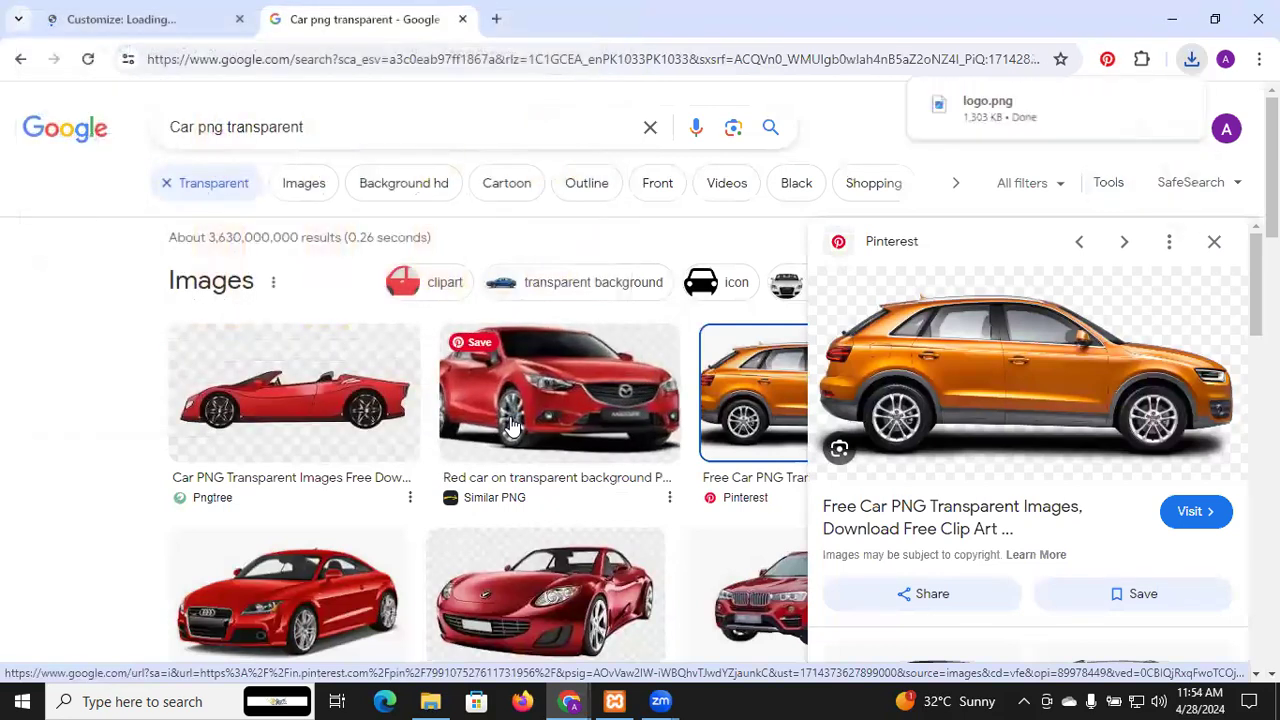
click(165, 14)
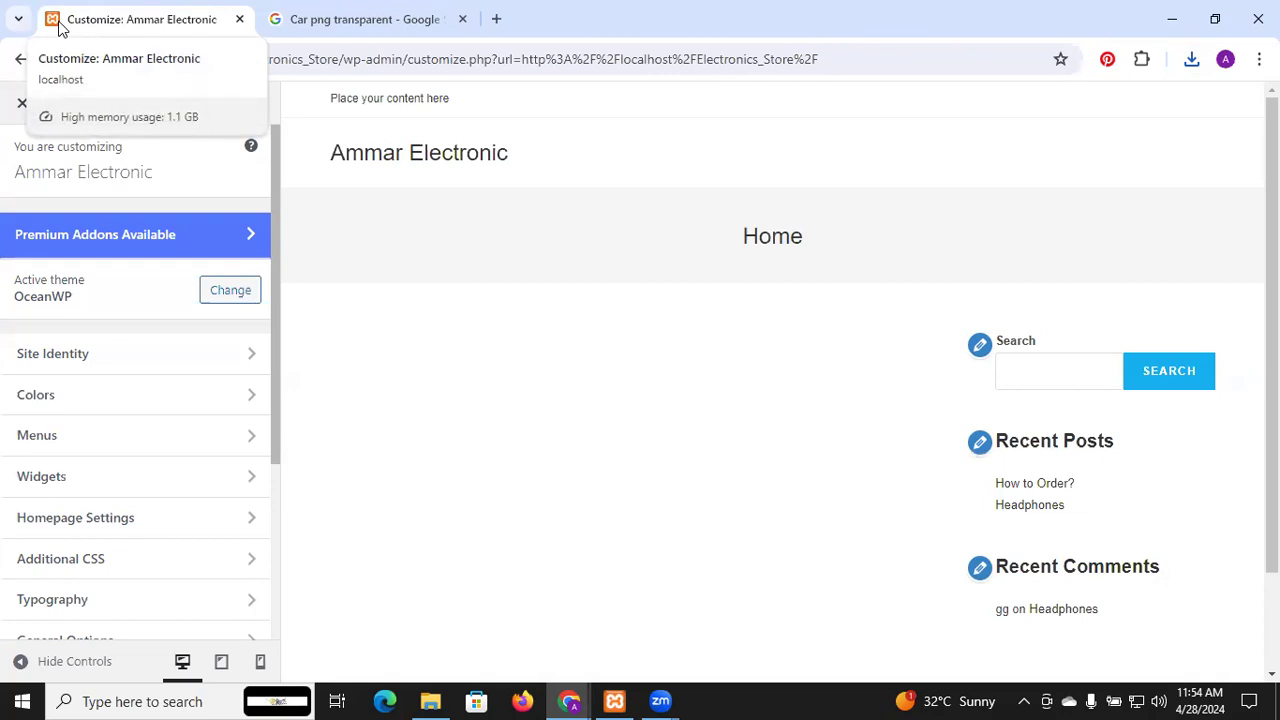
Upload logo.png from the Pictures folder as a Site Identity site icon candidate
click(97, 370)
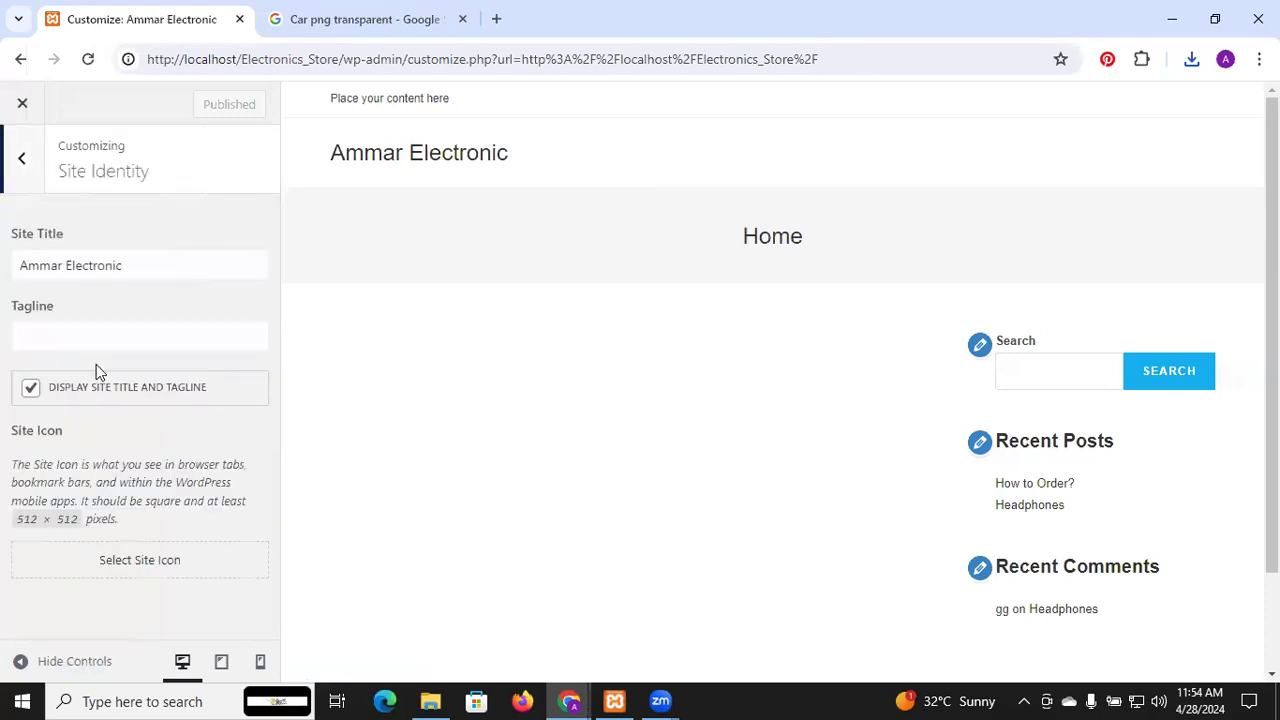
click(141, 562)
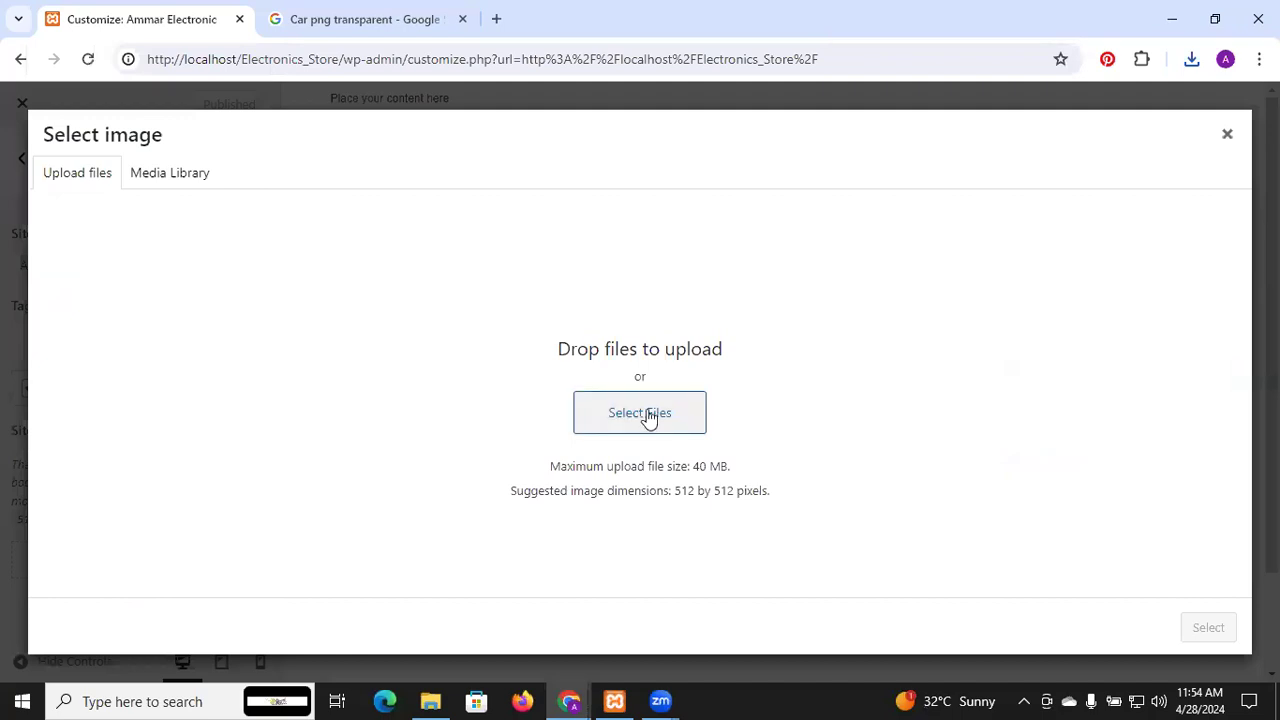
click(675, 413)
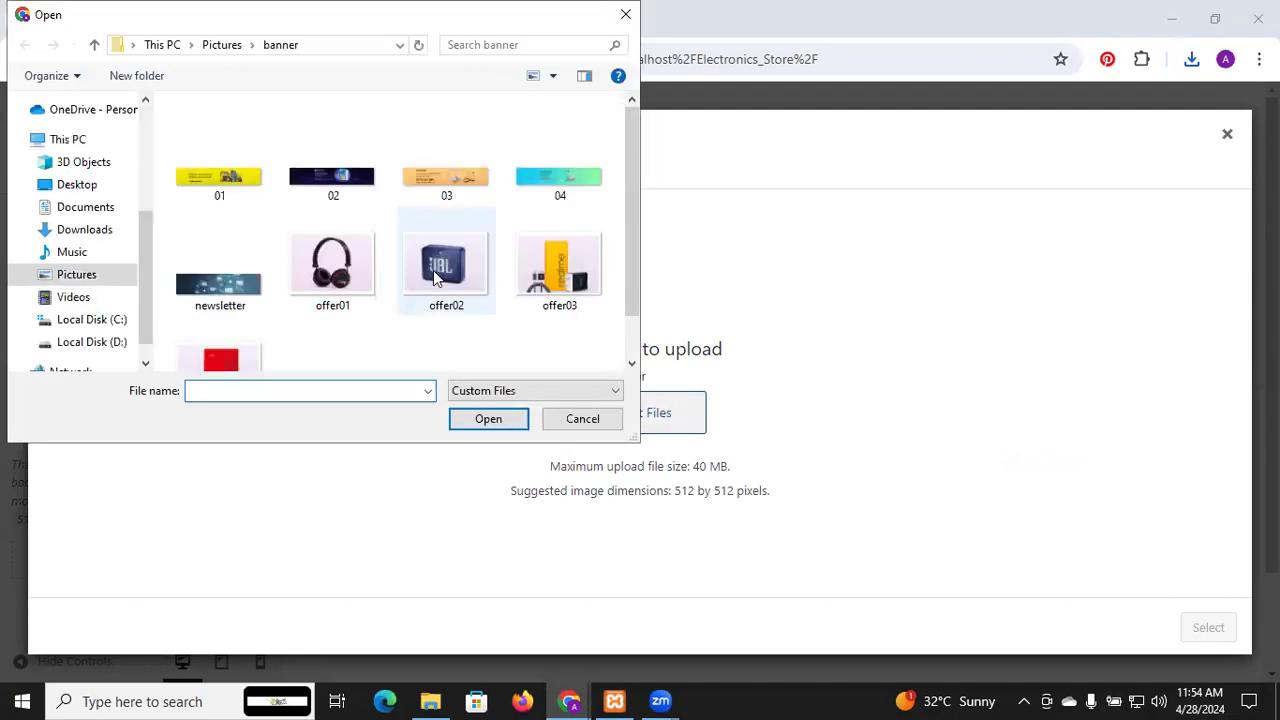
scroll(313, 296, down, 1)
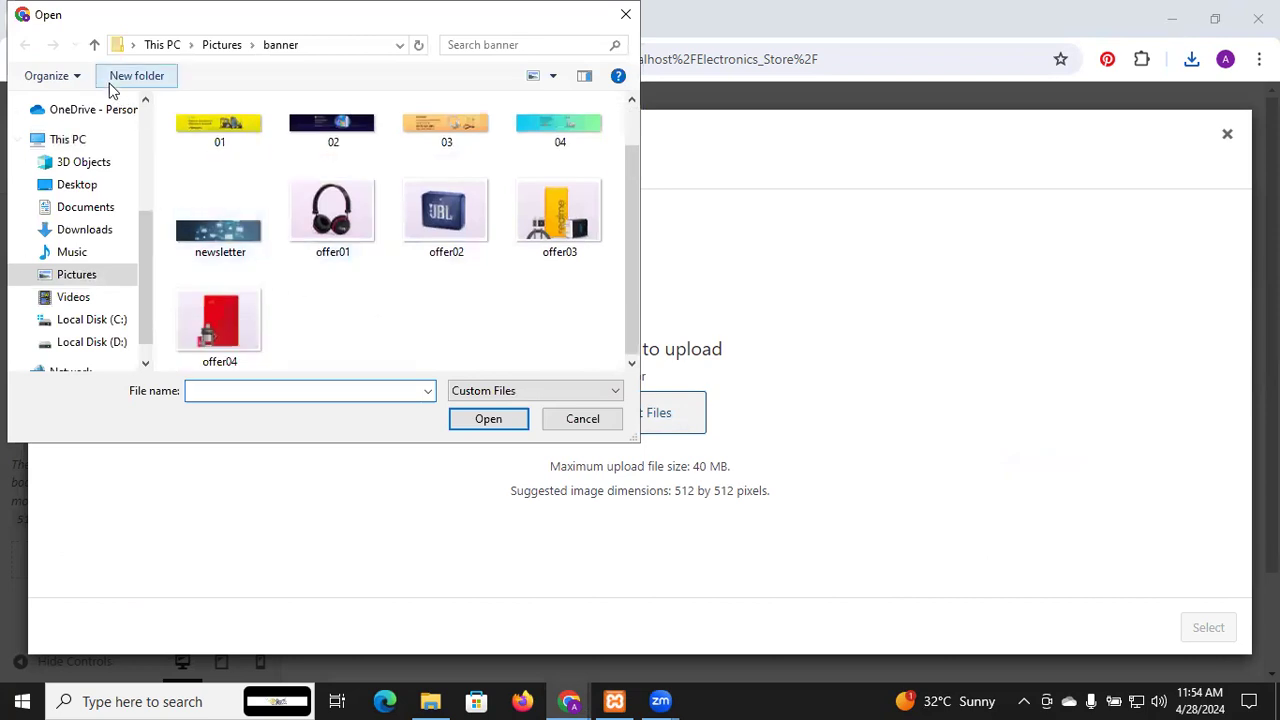
click(94, 45)
scroll(266, 266, down, 3)
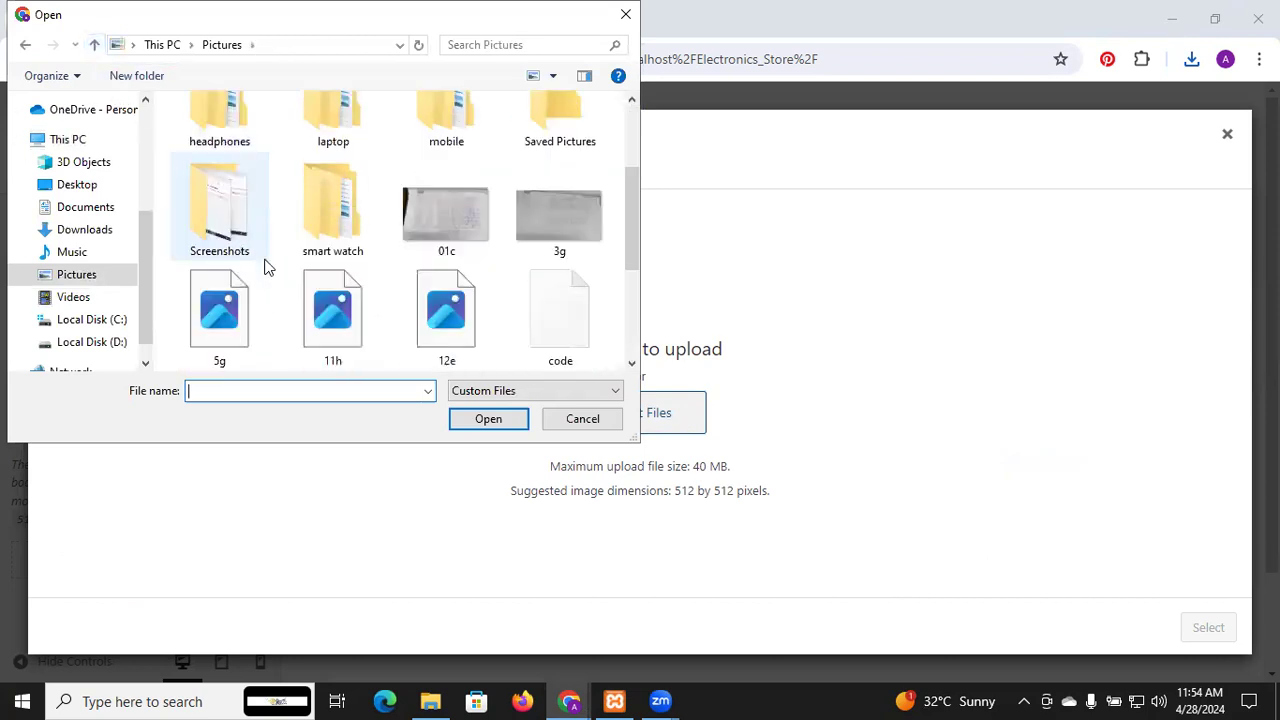
scroll(266, 266, down, 4)
click(589, 227)
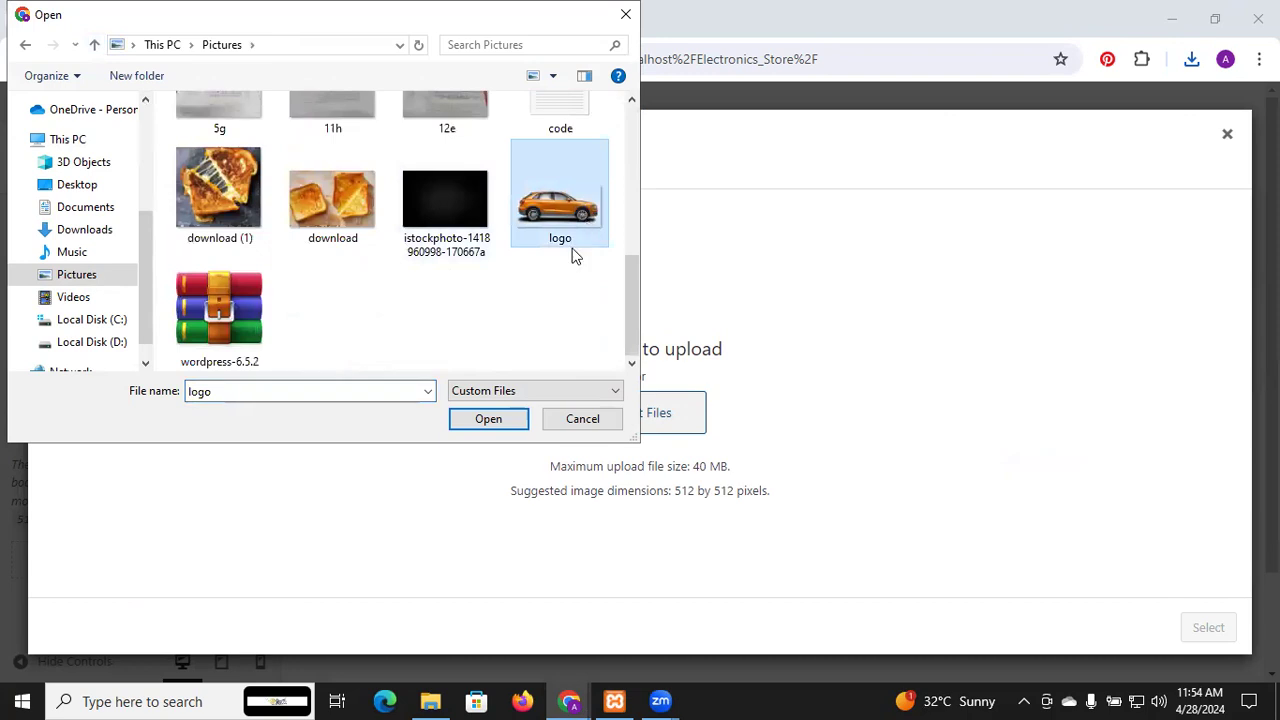
click(504, 426)
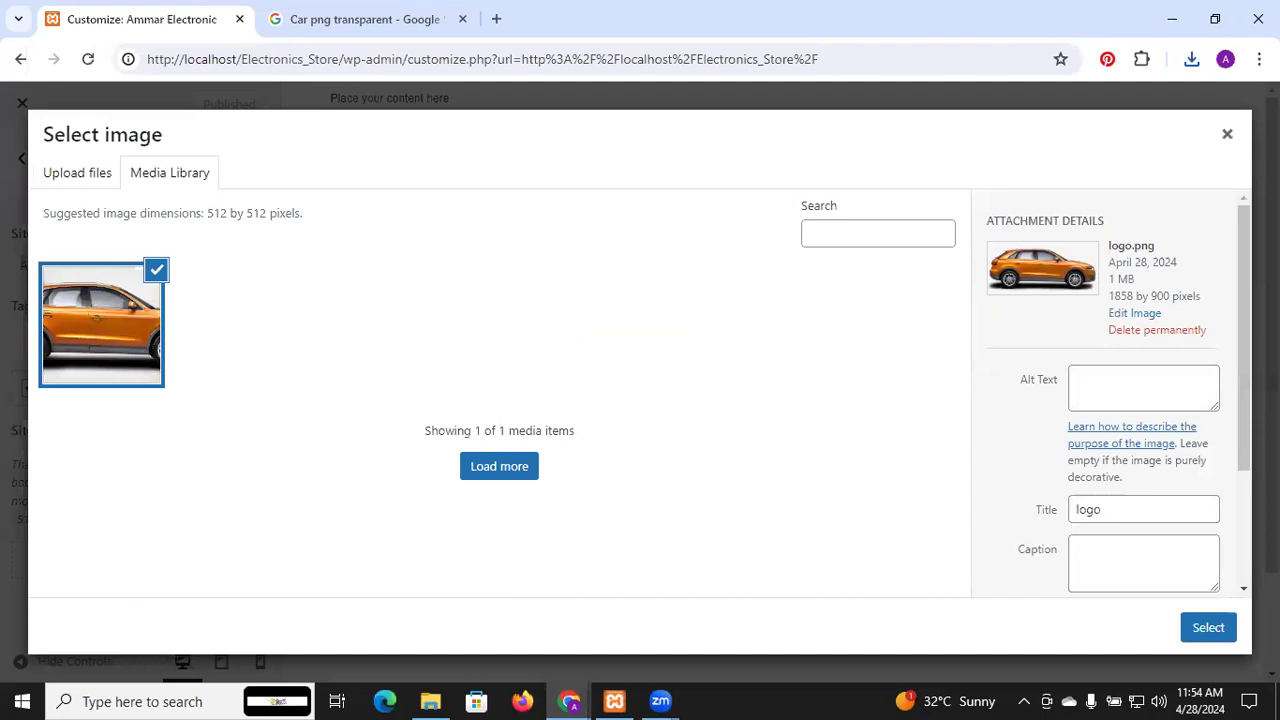
Set the uploaded car image's alt text to 'logo'
drag(1245, 305, 1239, 398)
click(1135, 258)
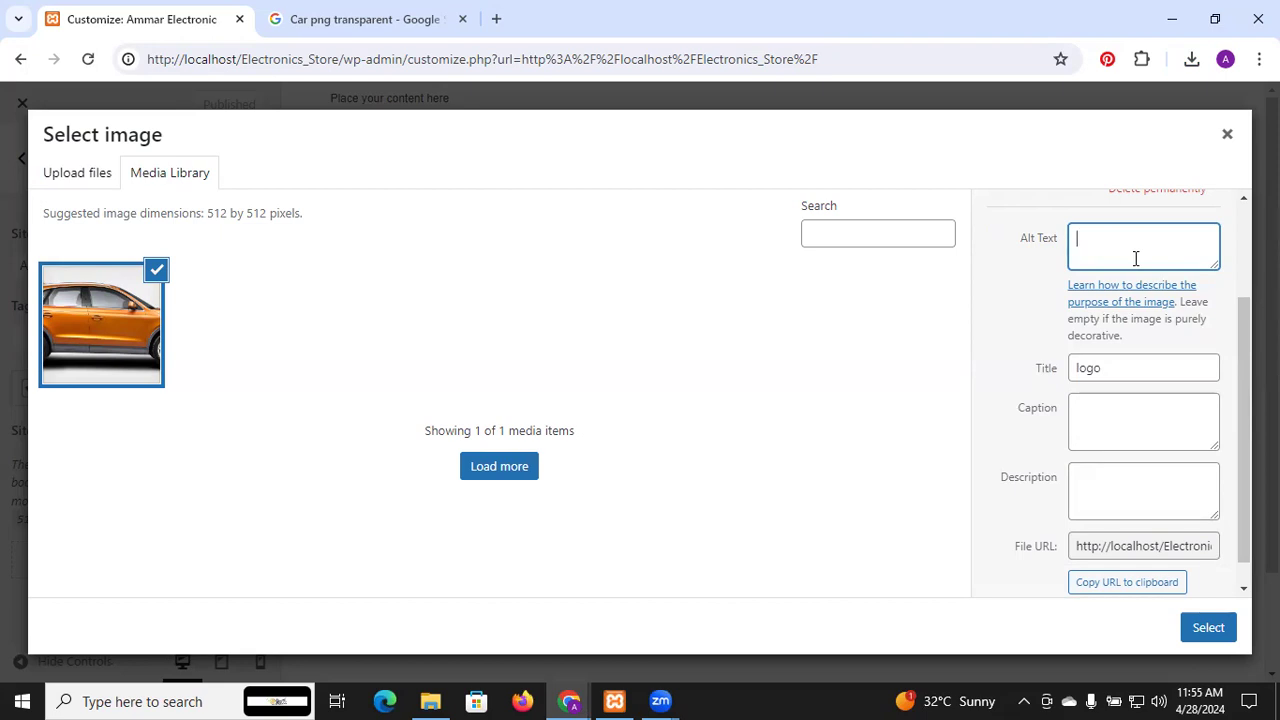
text(logo)
click(1102, 431)
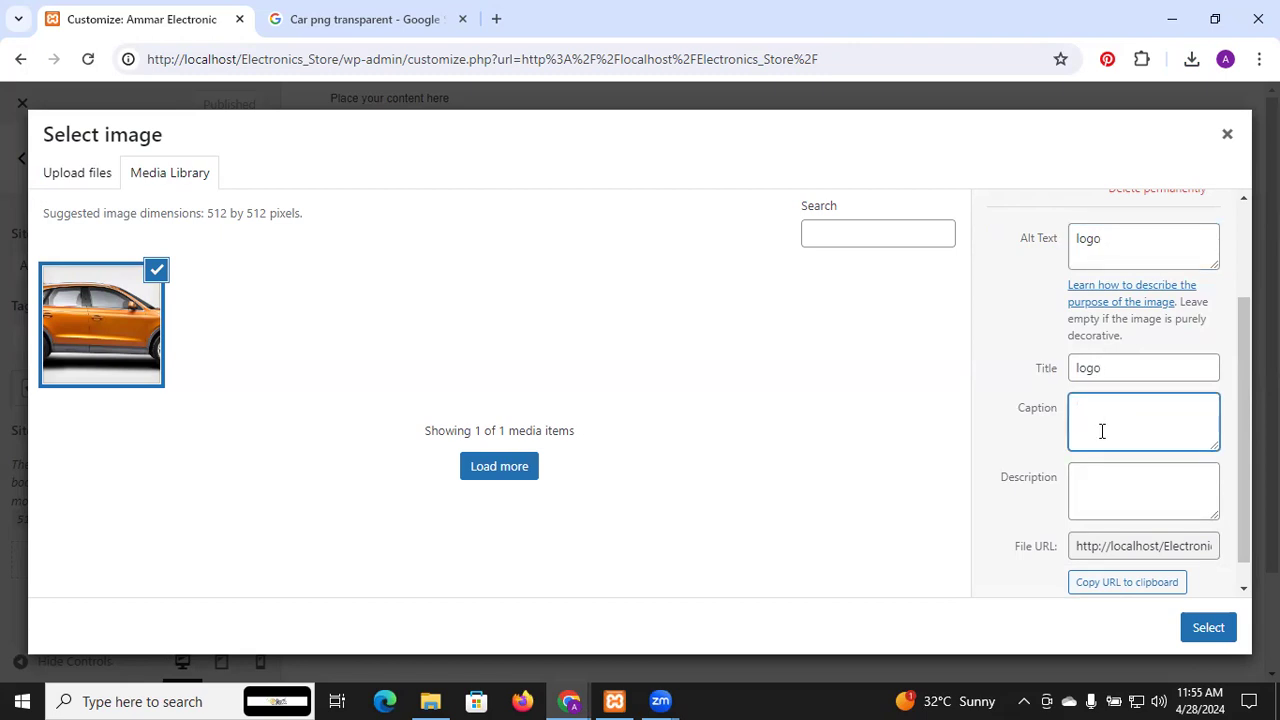
click(1096, 504)
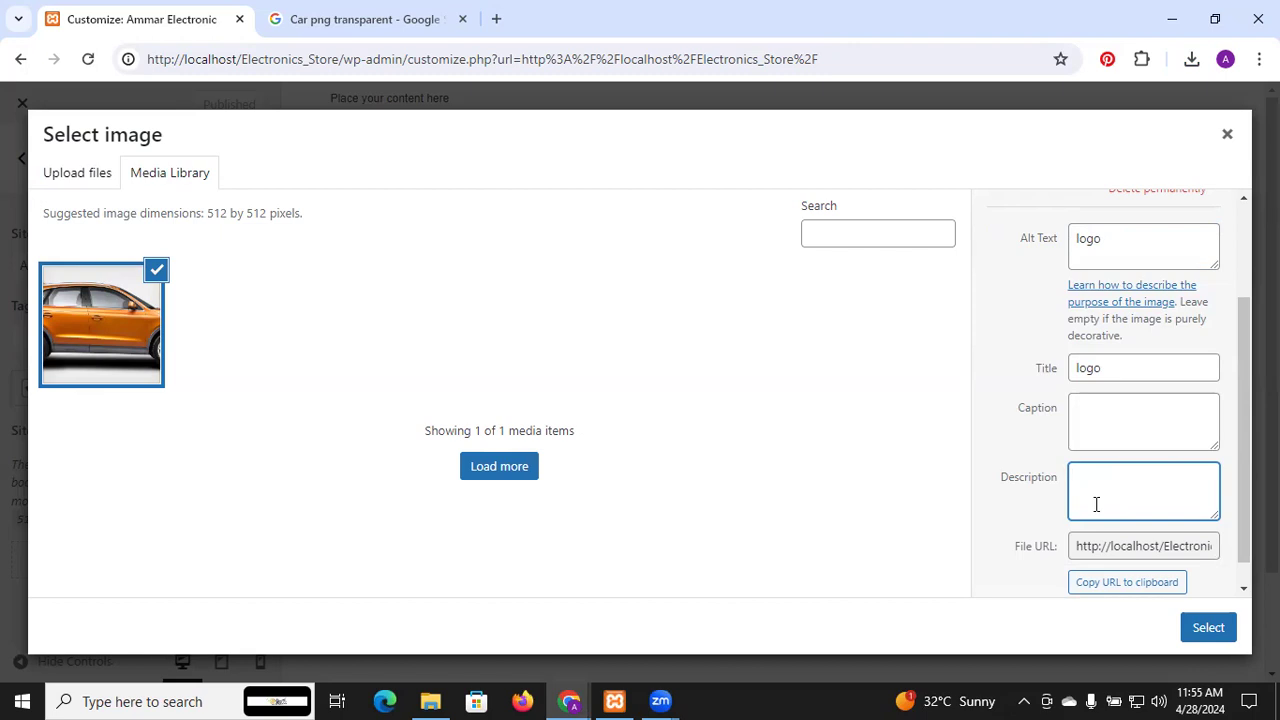
scroll(1096, 504, down, 1)
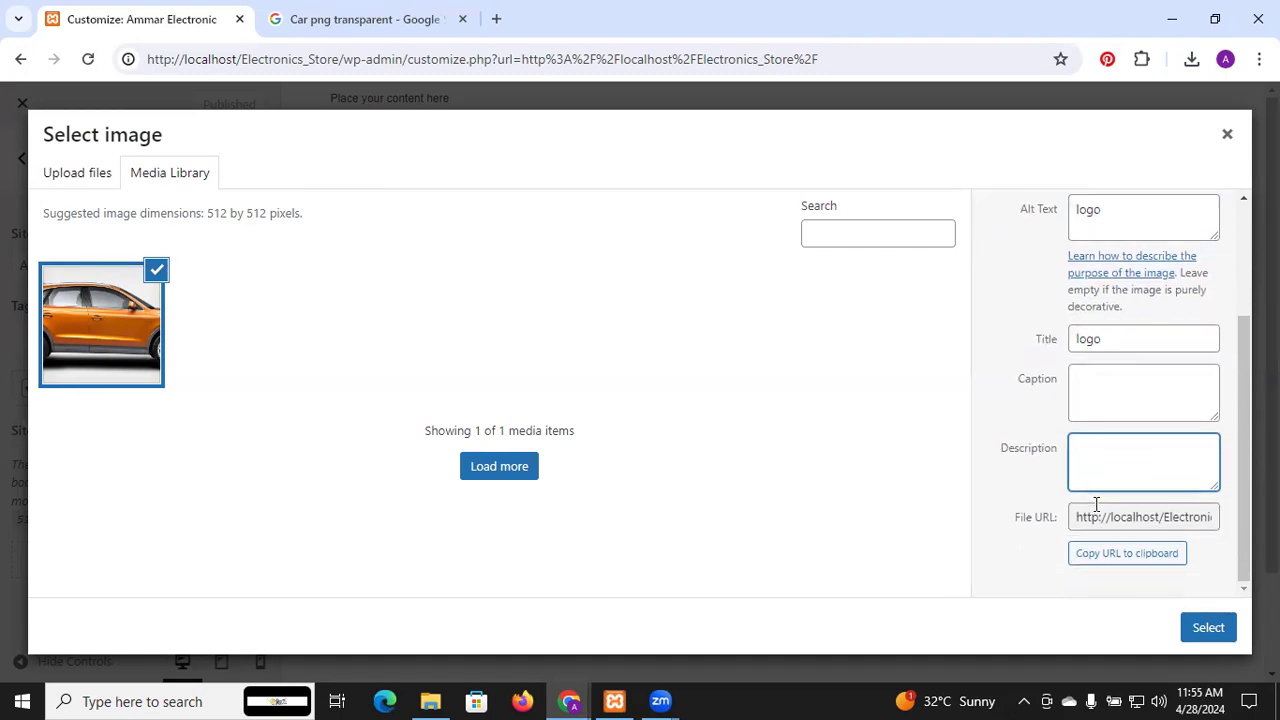
Select the car image as site icon, resize the square crop box and attempt cropping, which errors
click(1208, 628)
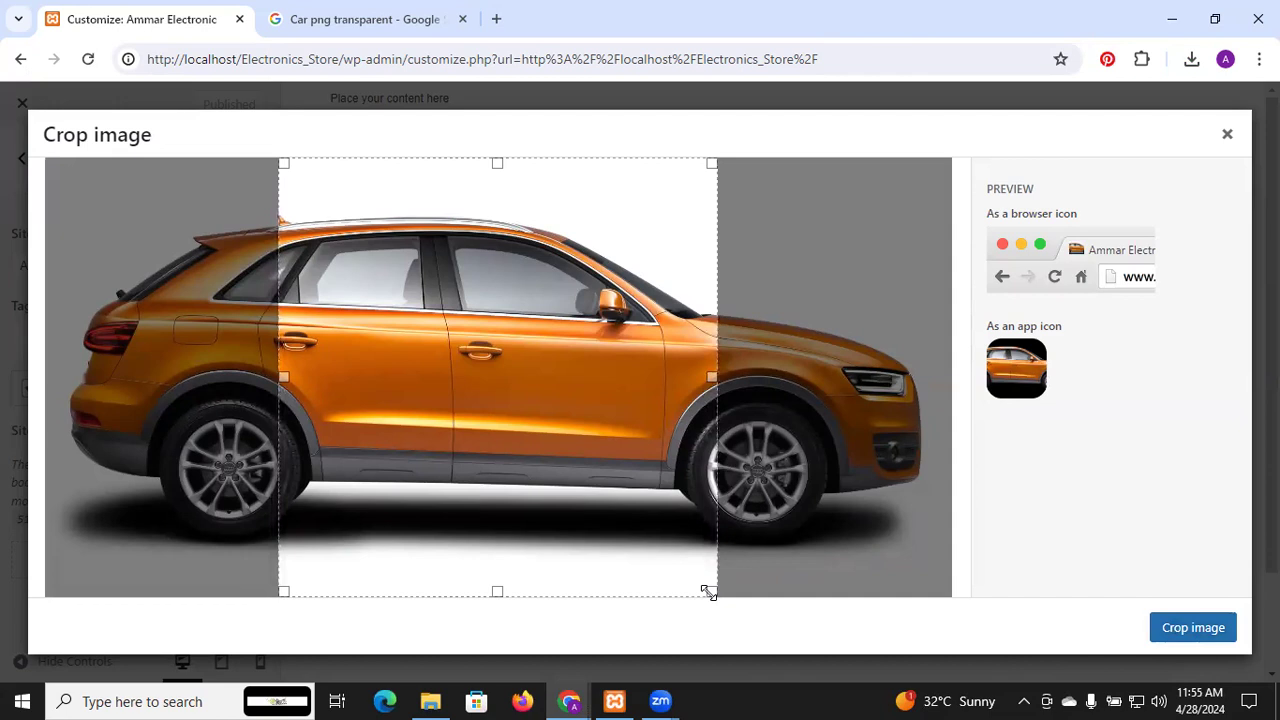
drag(711, 530, 808, 517)
drag(716, 526, 668, 522)
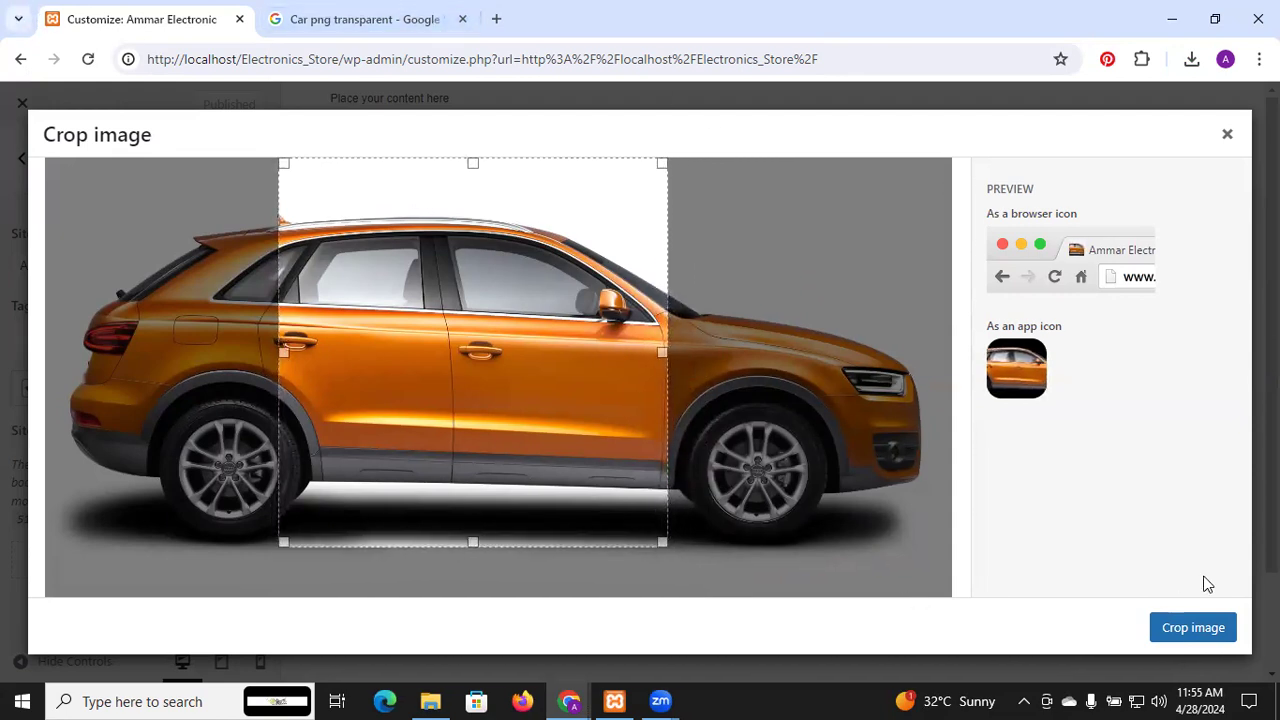
click(1198, 628)
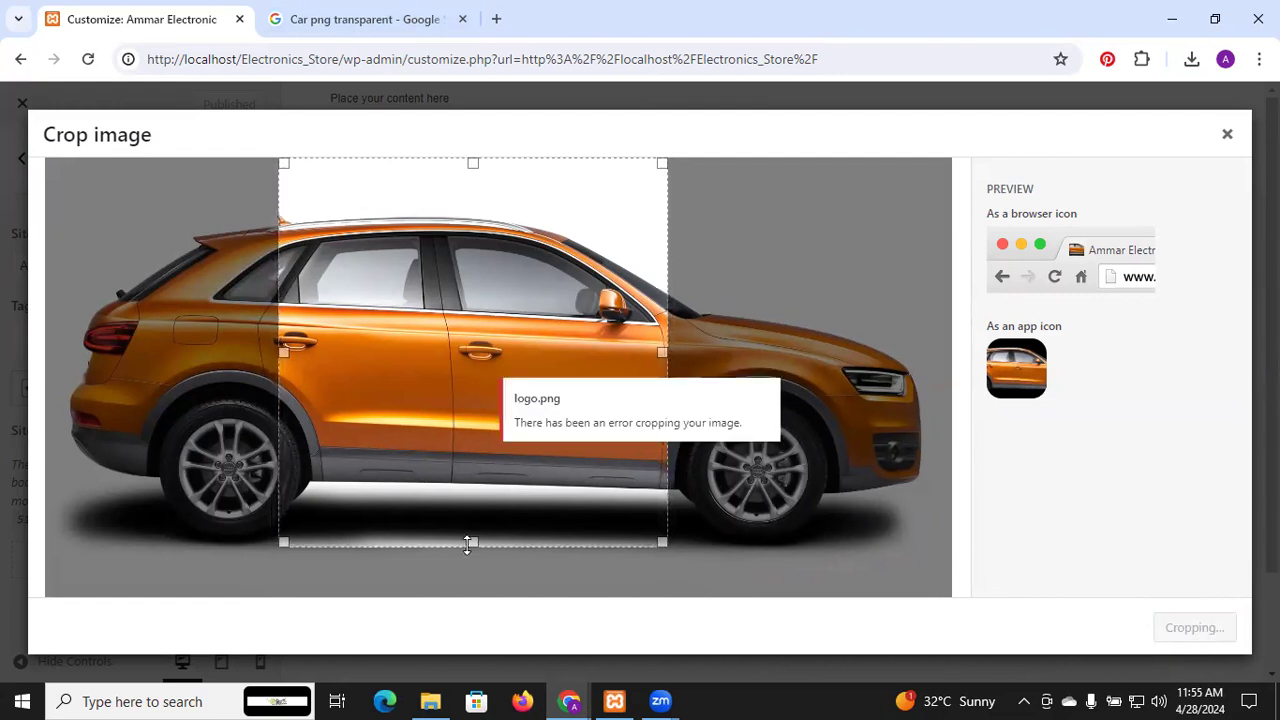
drag(472, 541, 476, 604)
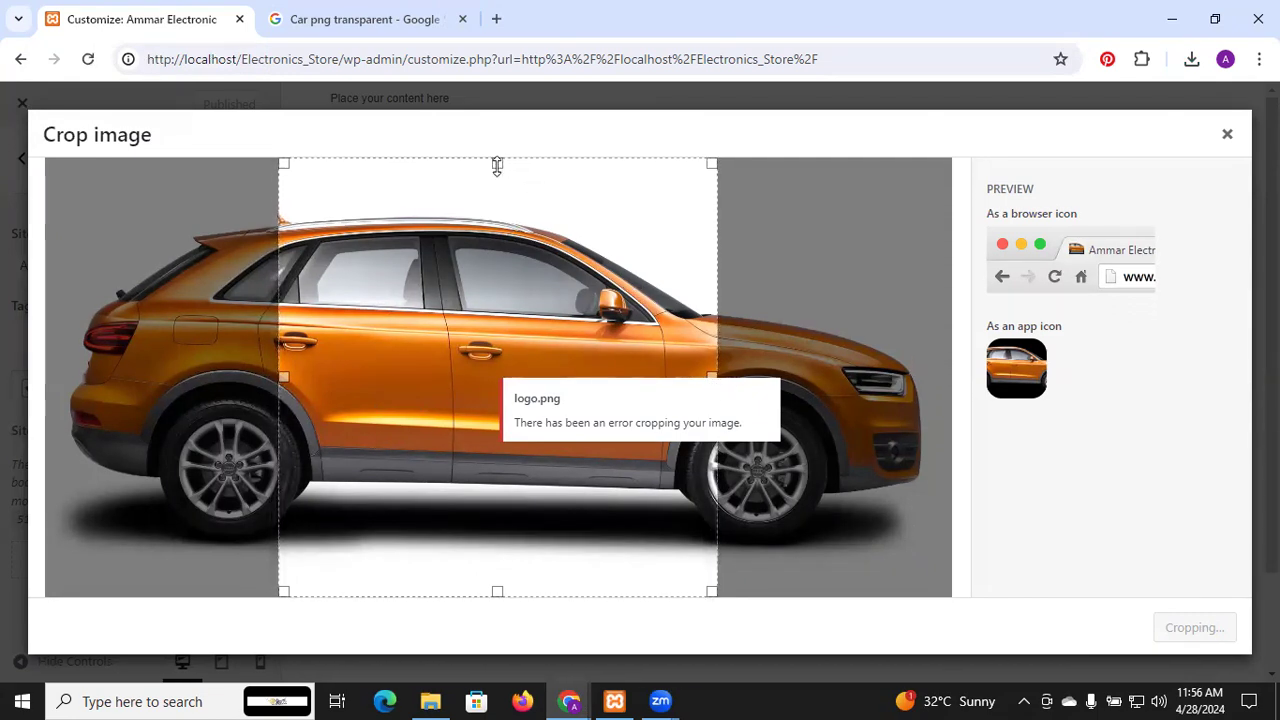
drag(497, 166, 504, 132)
Close the failed Crop image dialog, returning to Site Identity with no site icon set
click(1227, 134)
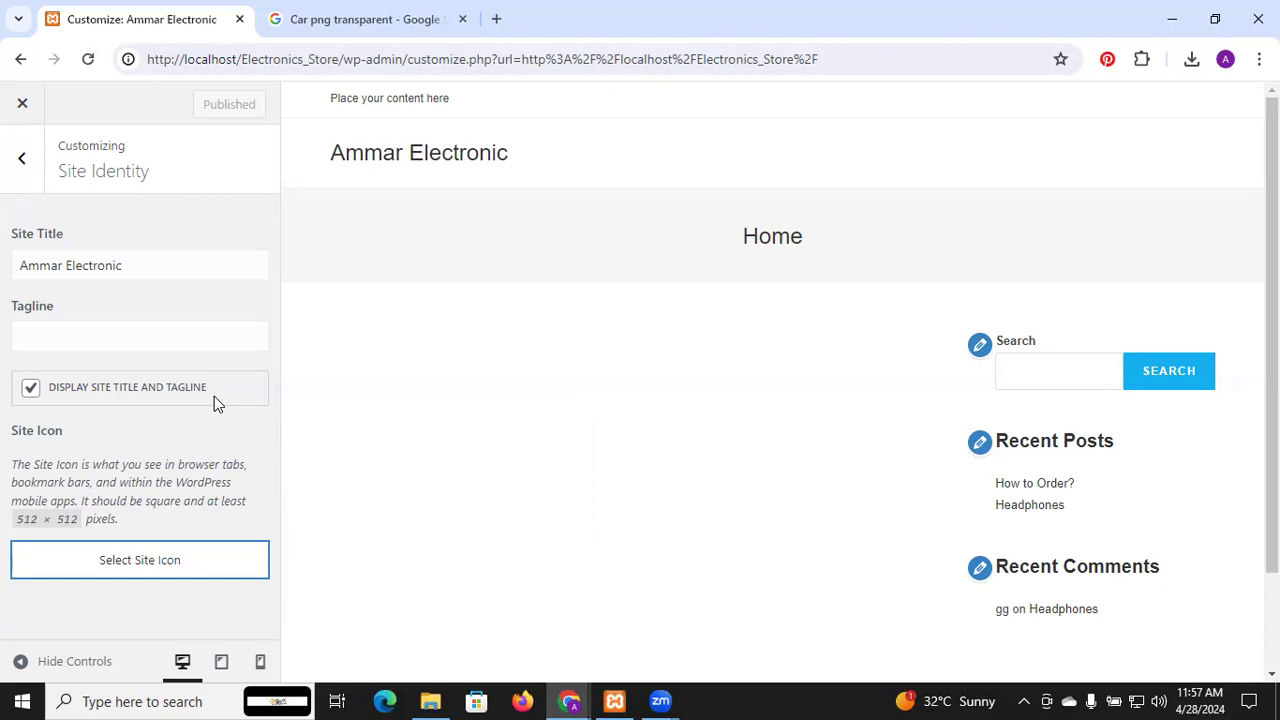
Go back to the car image results and open the red hatchback's larger preview
click(427, 8)
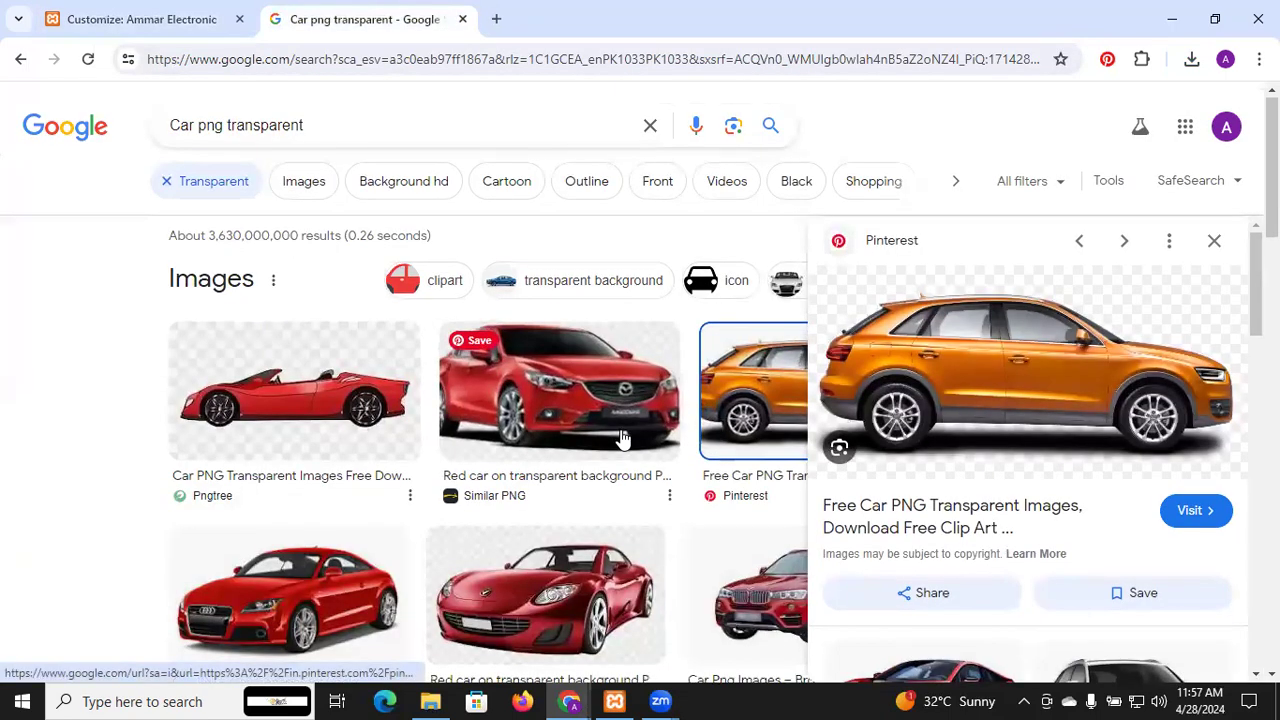
scroll(620, 438, down, 5)
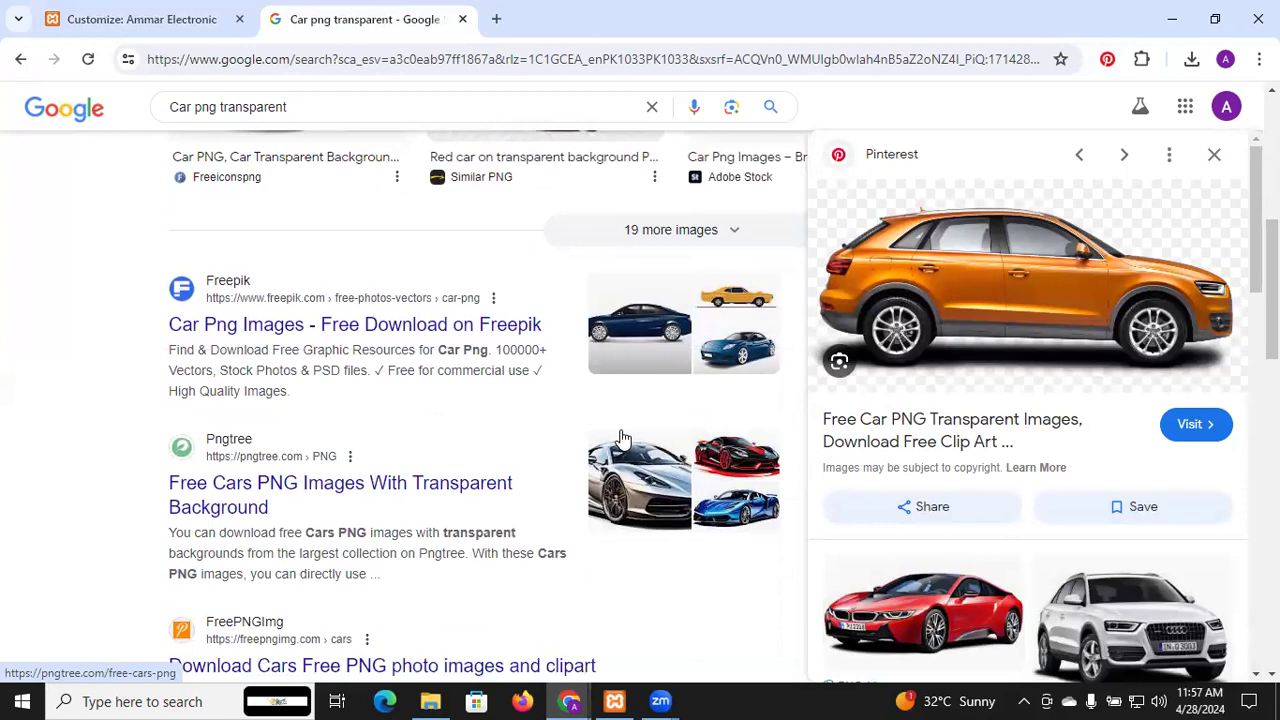
scroll(620, 438, down, 1)
scroll(951, 408, down, 2)
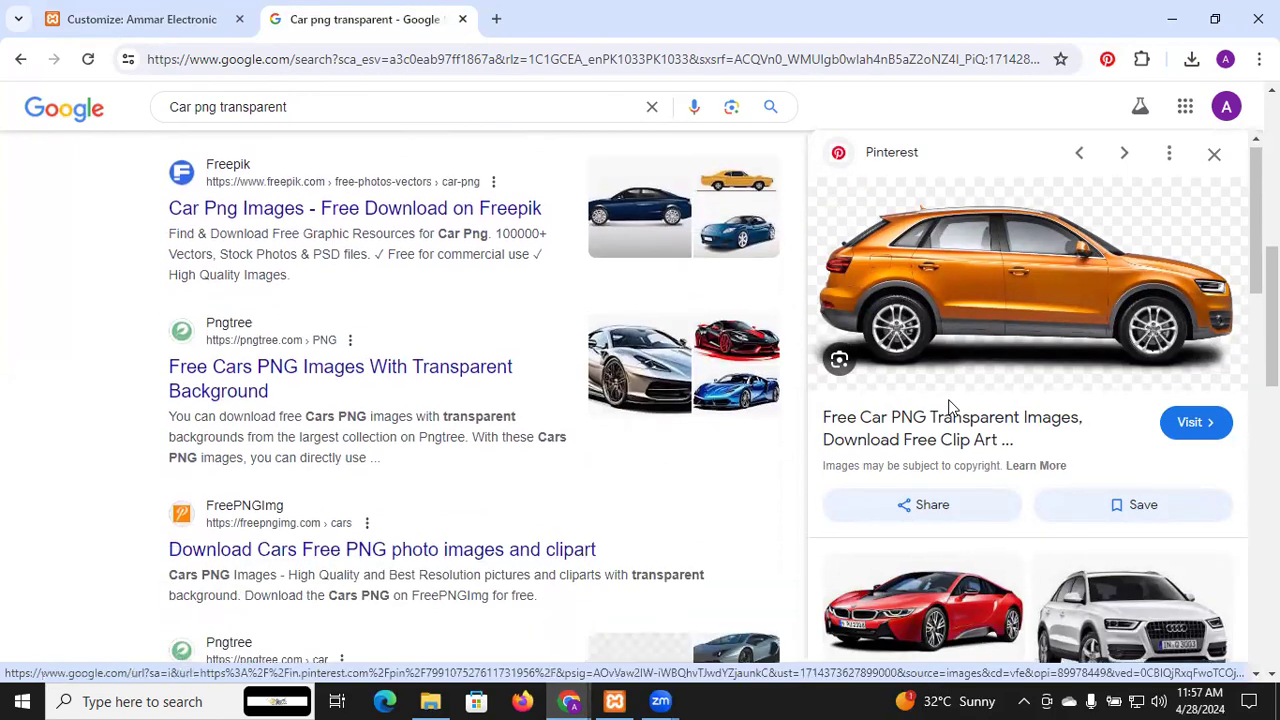
scroll(951, 408, down, 3)
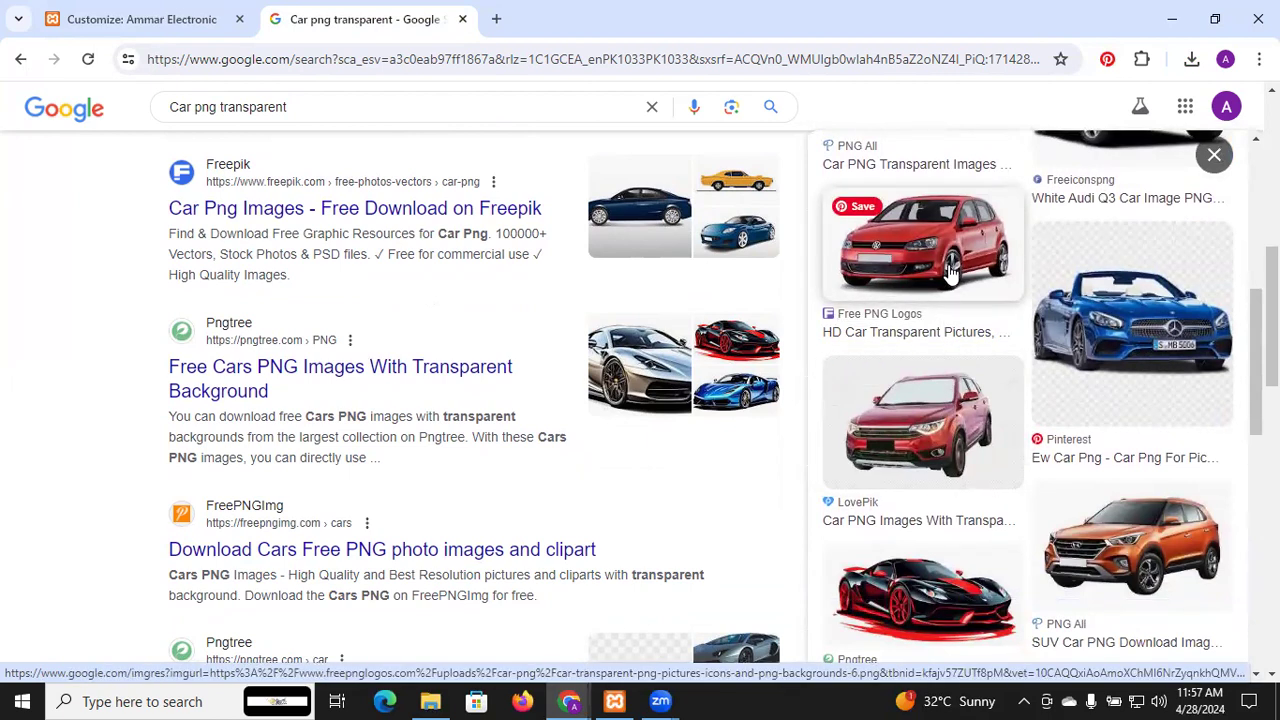
click(951, 273)
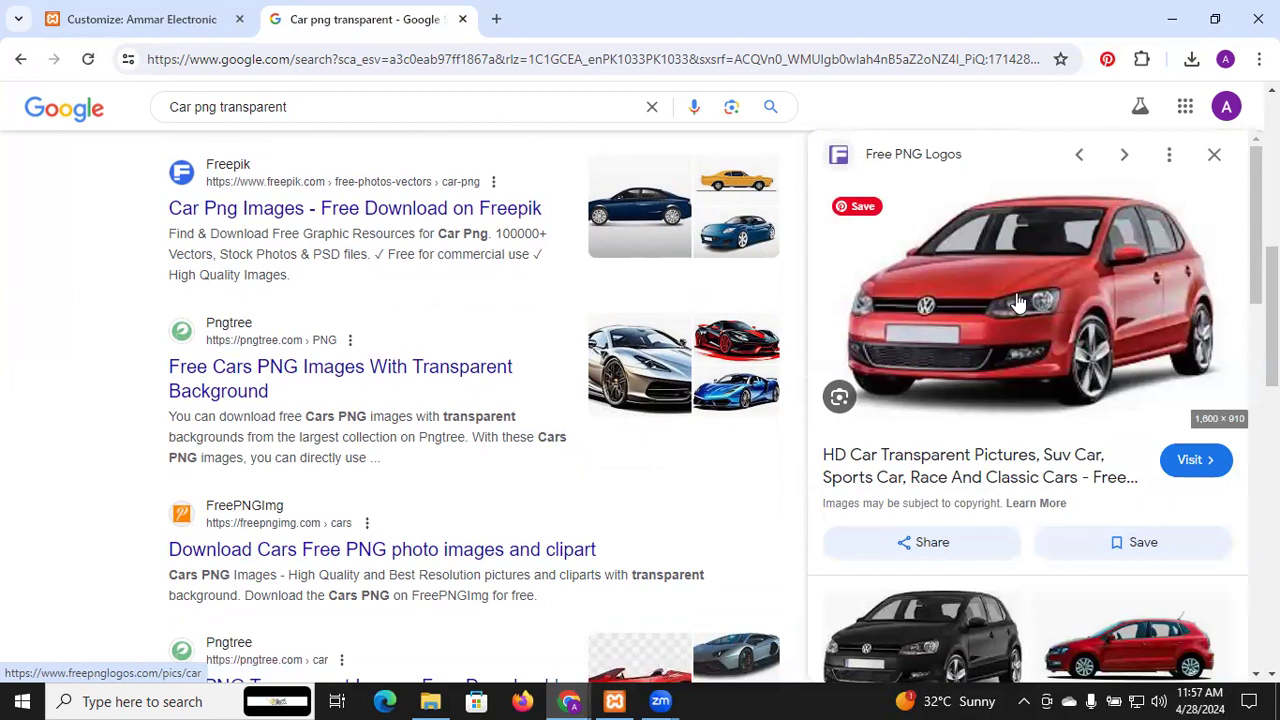
Save the car picture as logo.png in Pictures, replacing the existing file, and return to WordPress
right_click(992, 292)
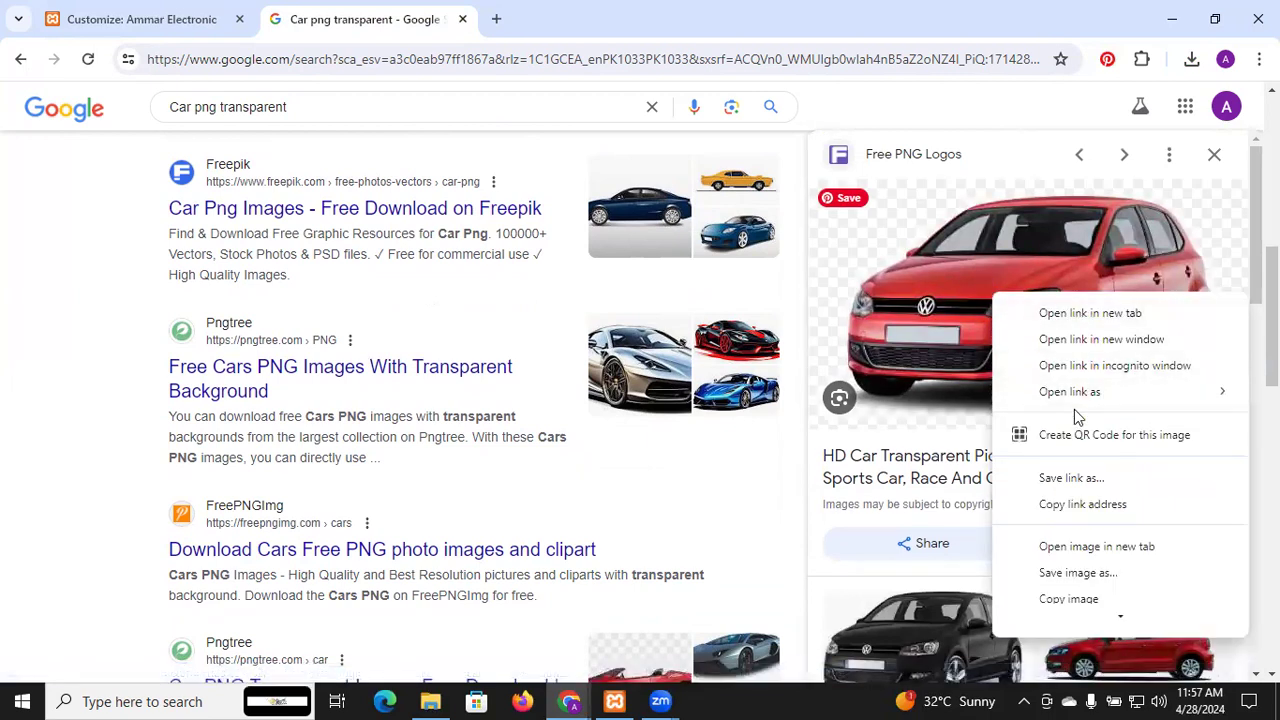
click(1076, 571)
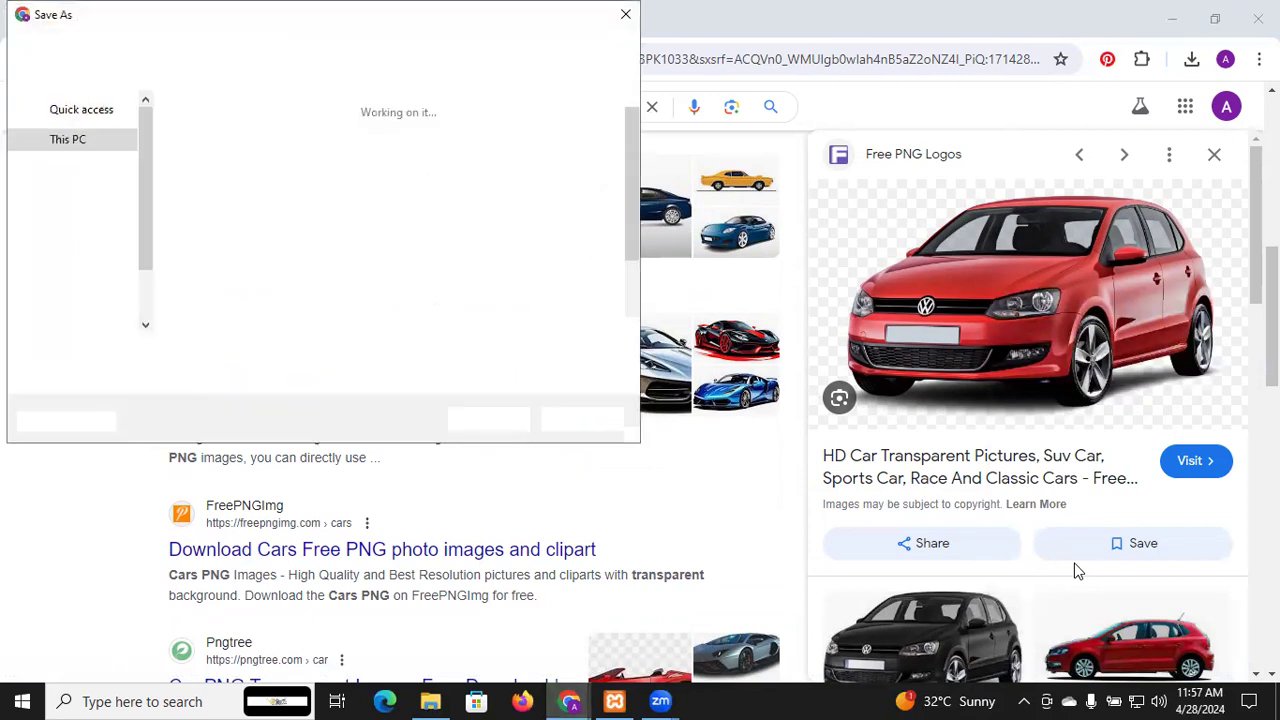
text(lo)
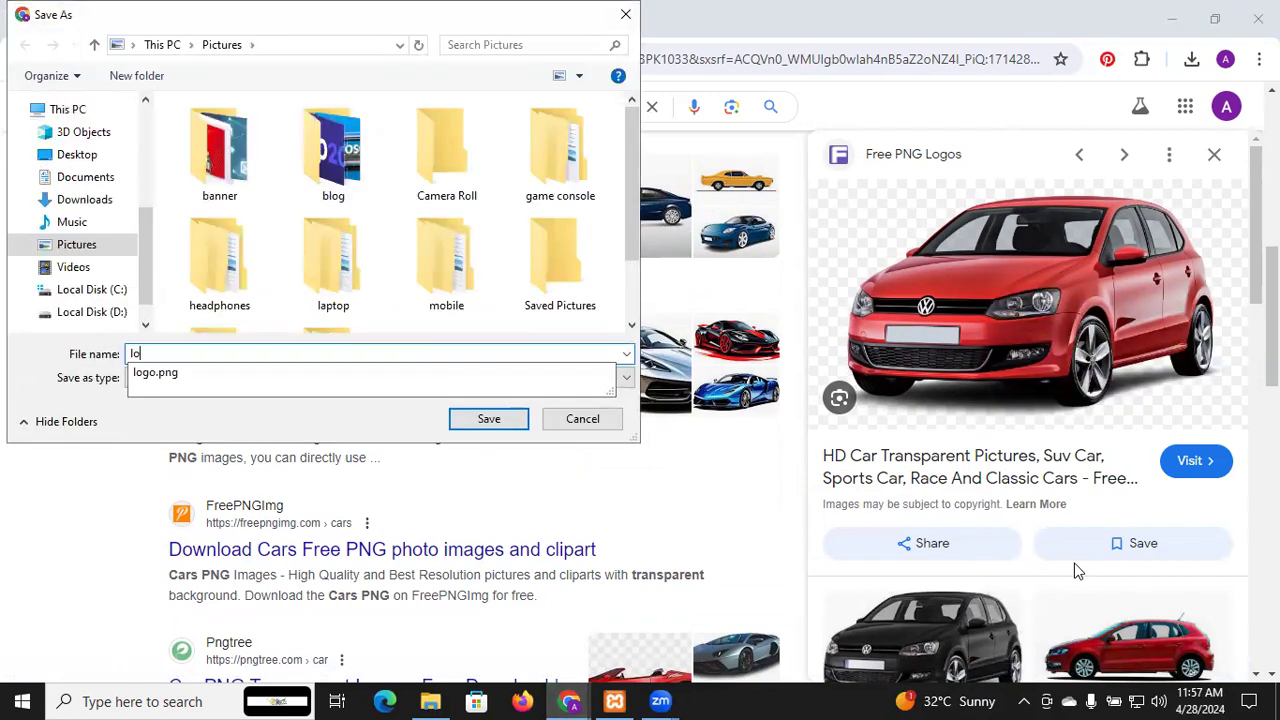
text(go)
click(504, 423)
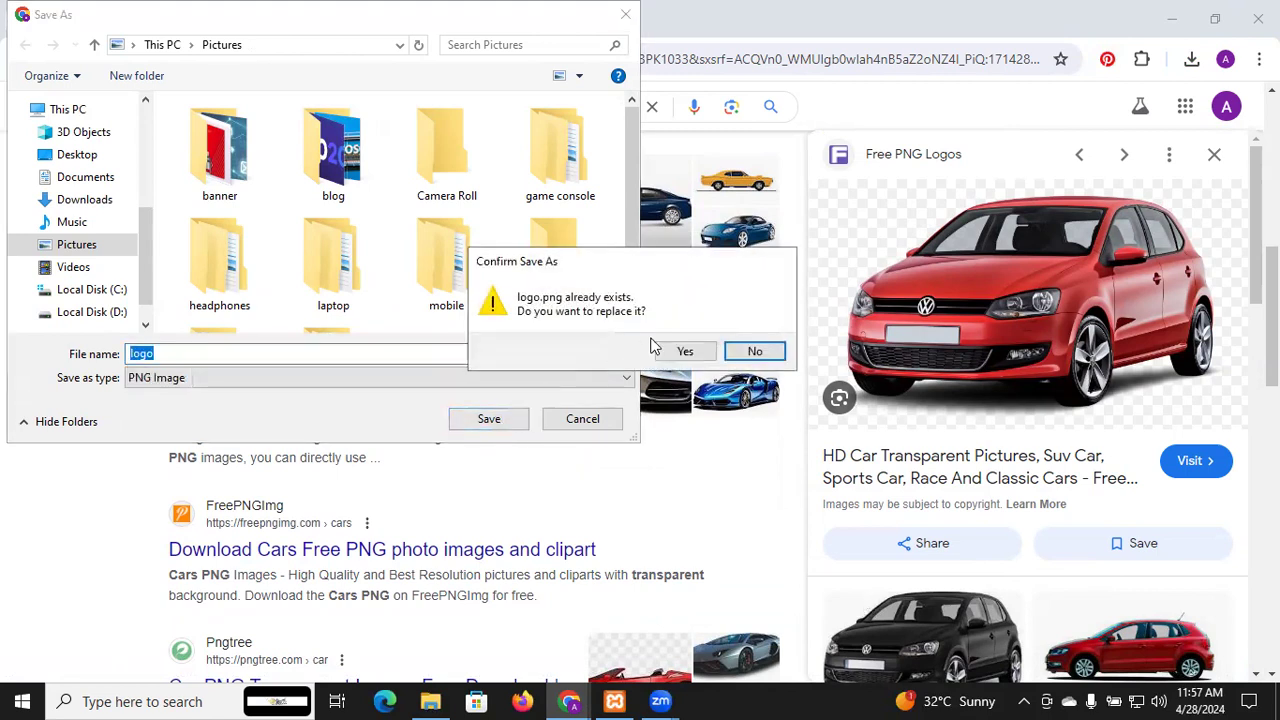
click(686, 349)
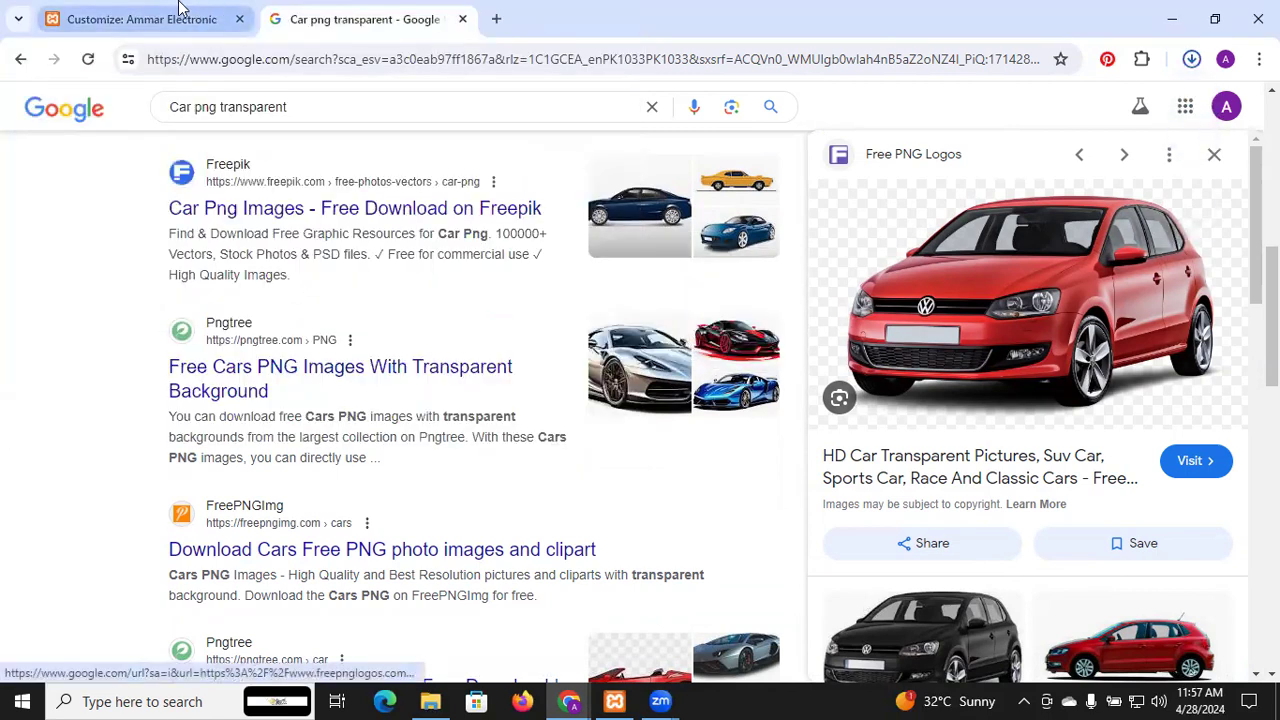
click(200, 14)
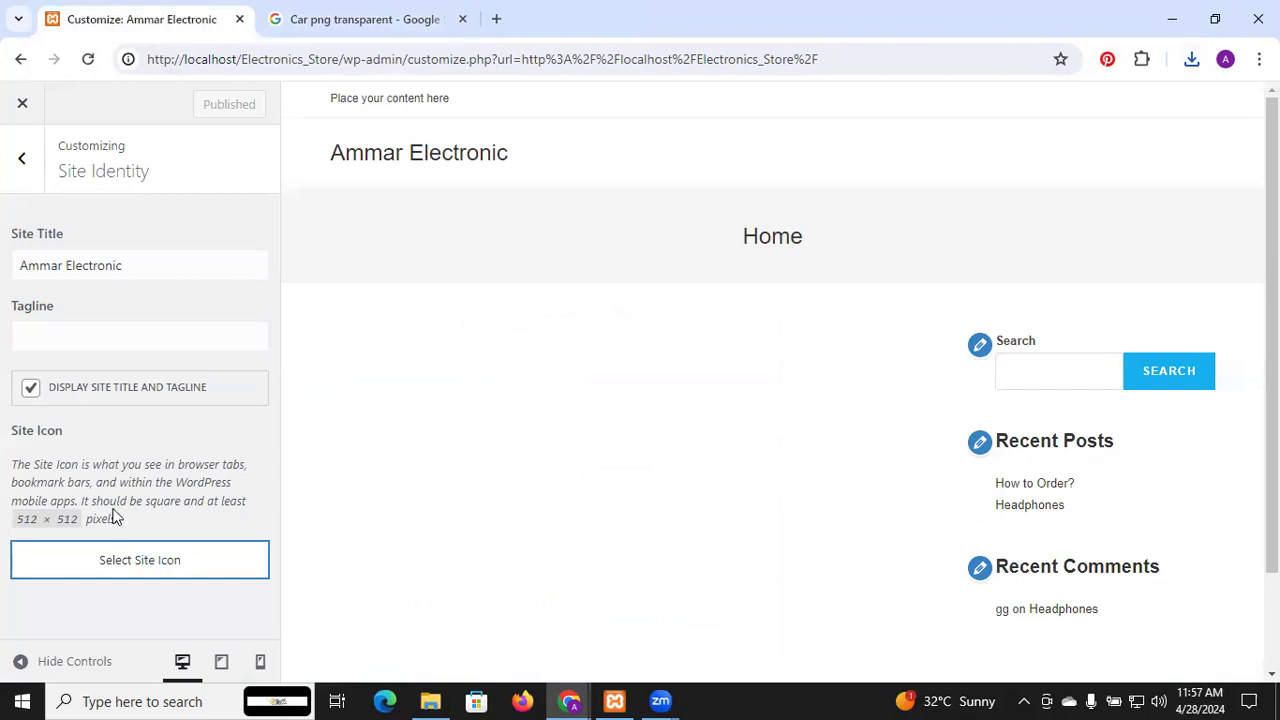
Upload logo.png from Pictures to the media library as logo-1.png and select it as the site icon
click(140, 560)
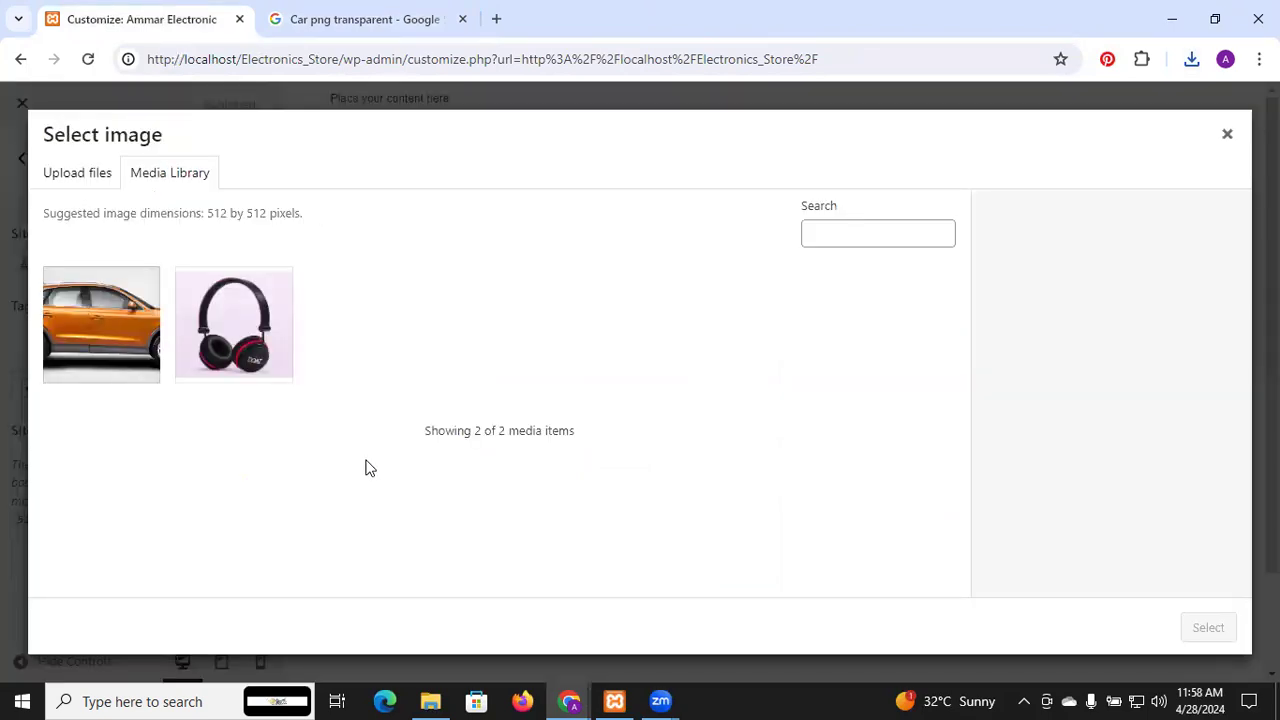
click(70, 174)
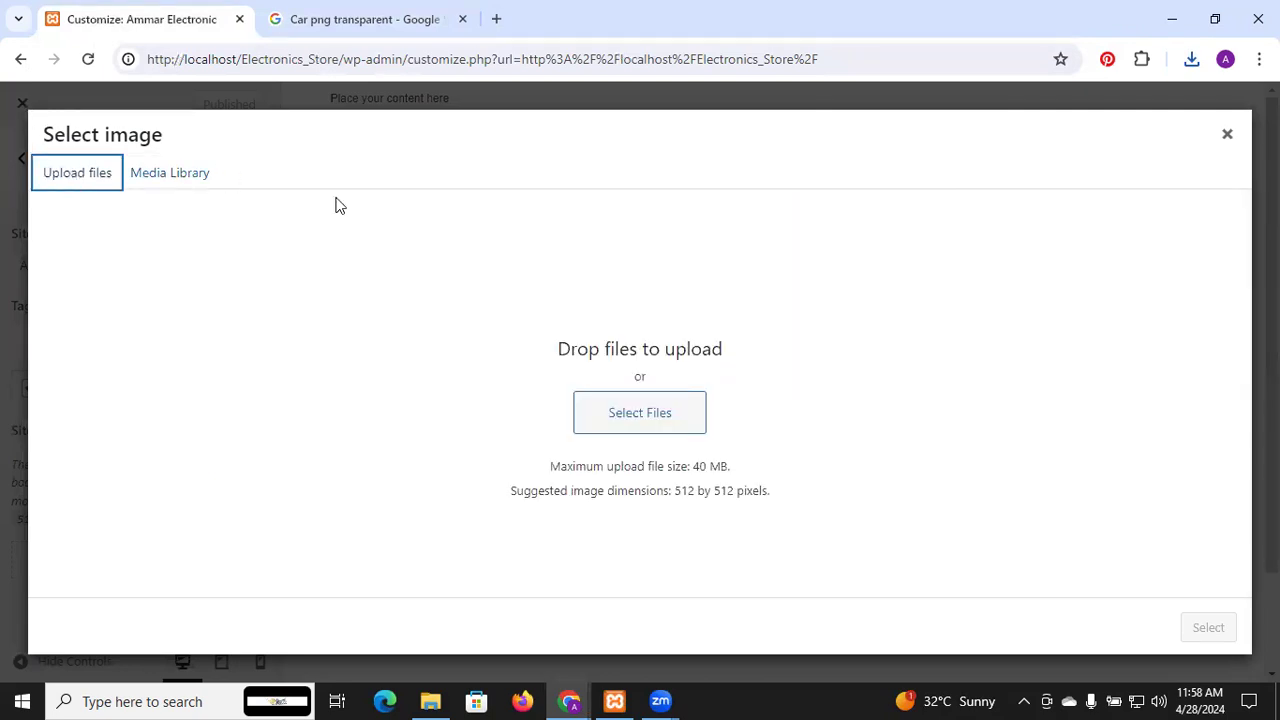
click(652, 428)
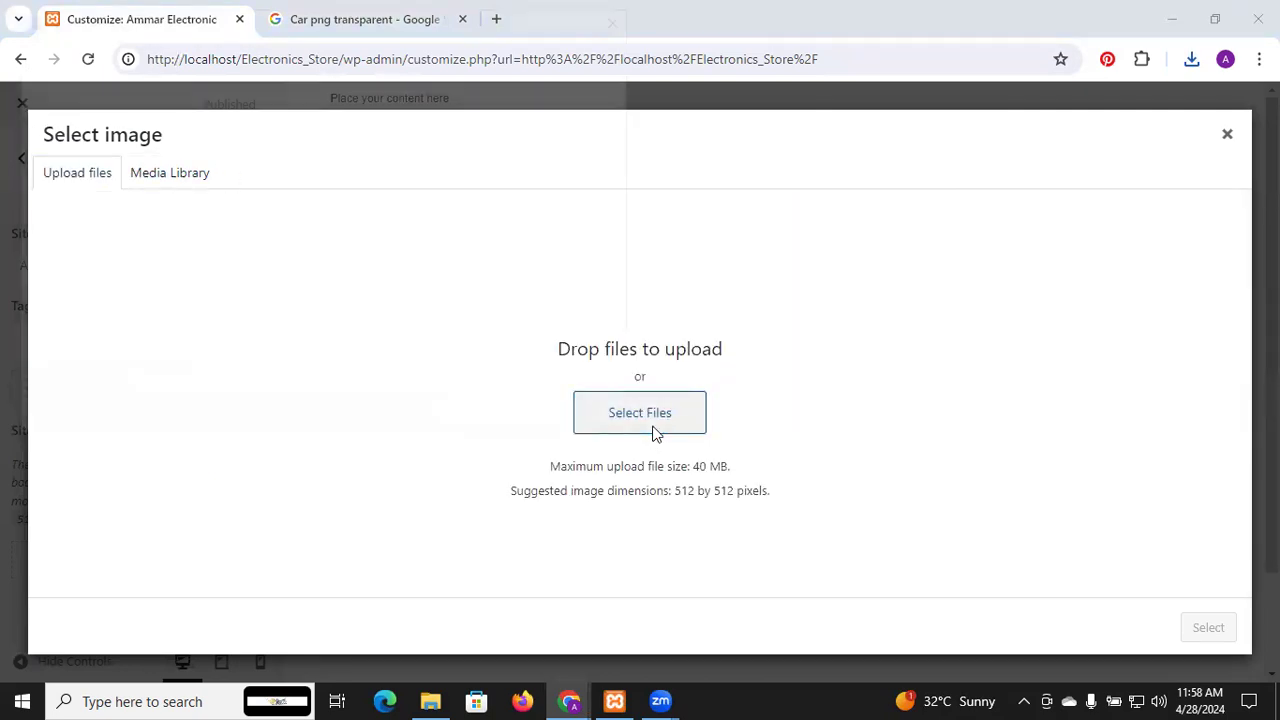
scroll(472, 289, down, 5)
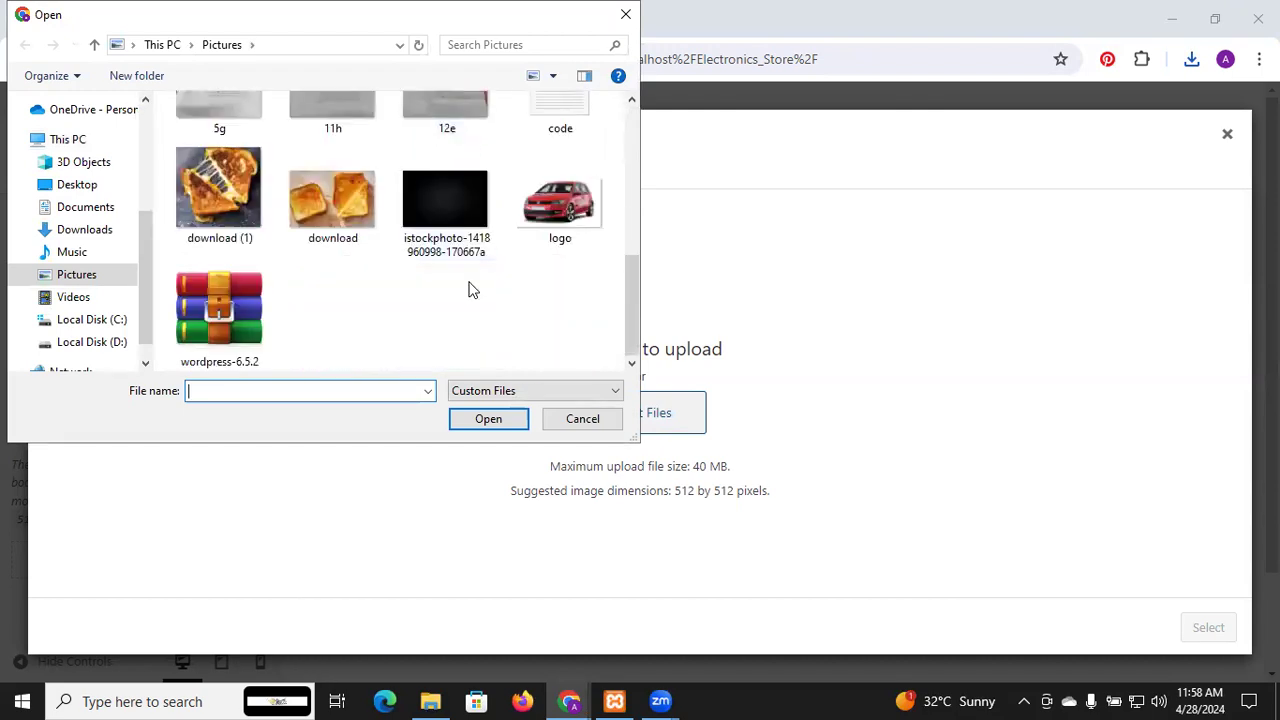
click(551, 221)
click(489, 426)
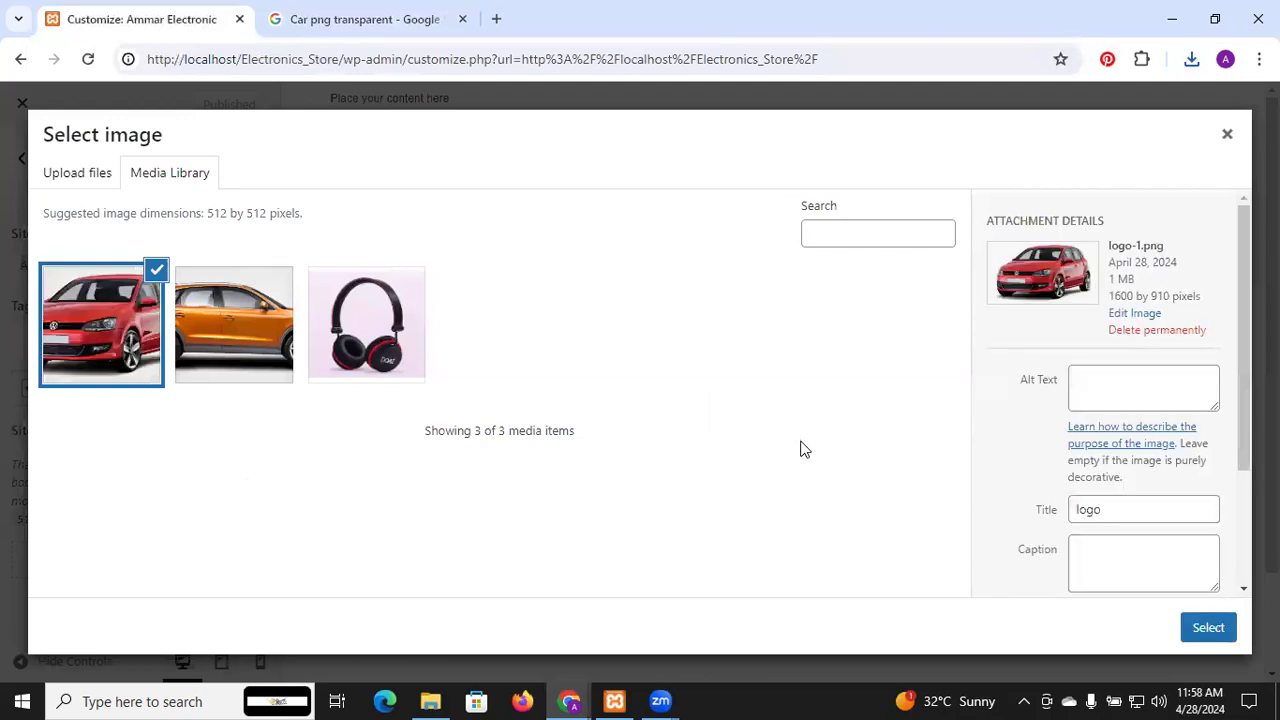
click(1192, 622)
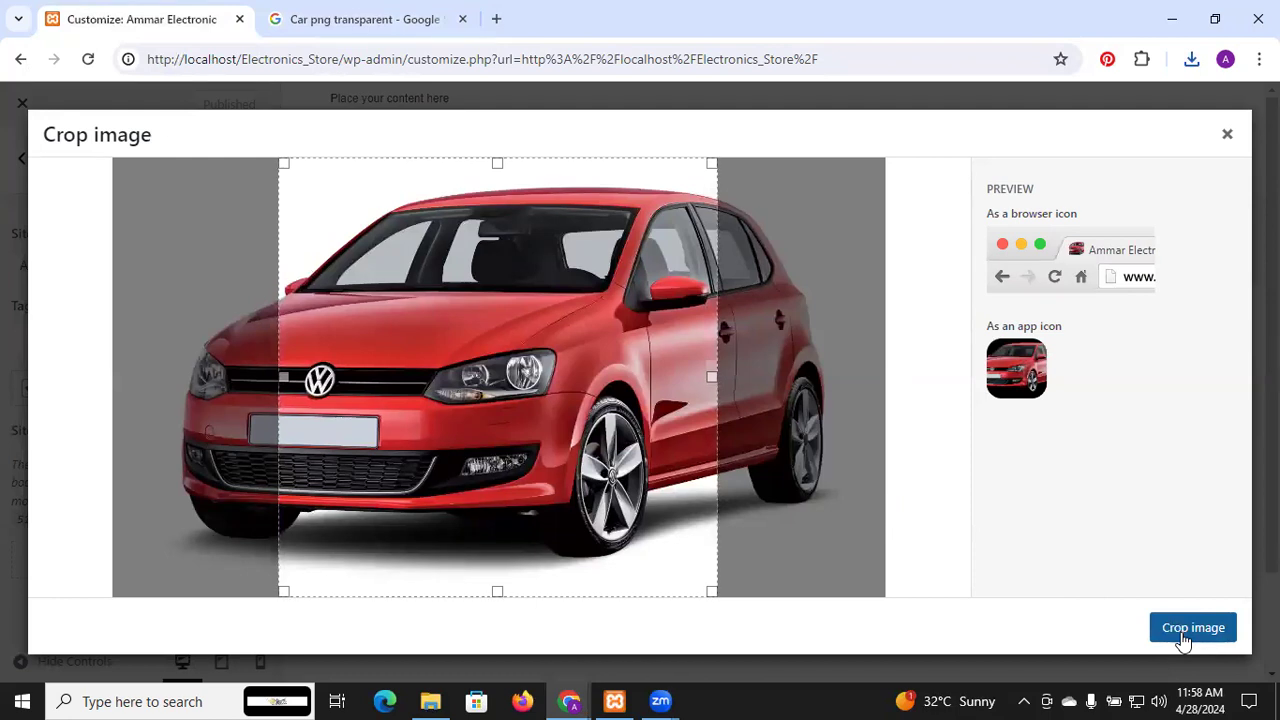
Shrink and move the crop square over the car's front, then close the dialog after the crop error
click(1181, 632)
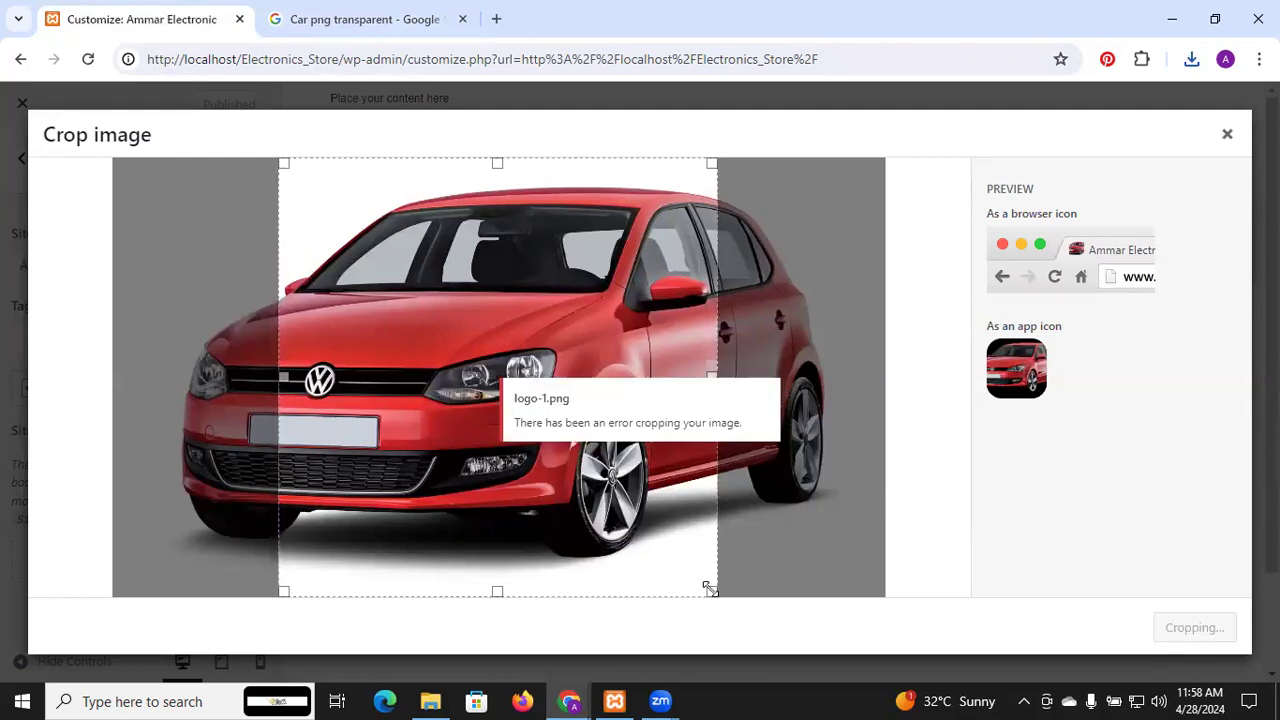
drag(708, 588, 571, 403)
drag(282, 162, 333, 212)
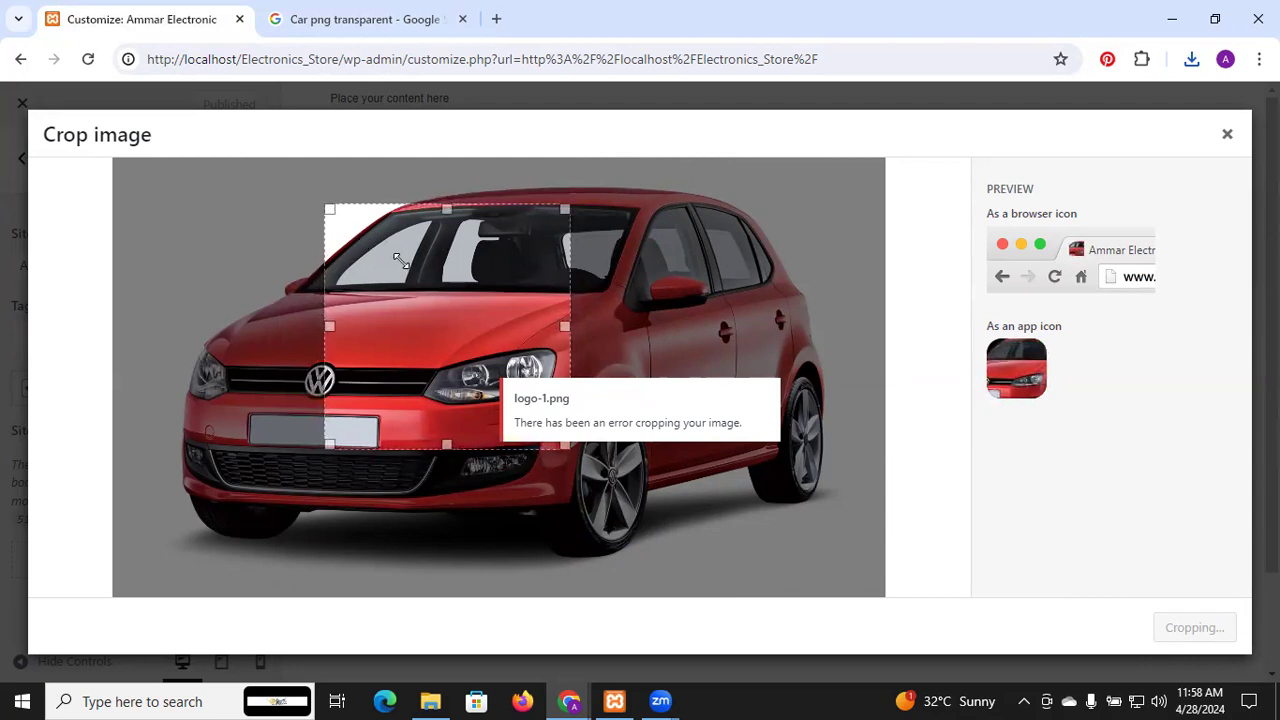
drag(406, 256, 465, 272)
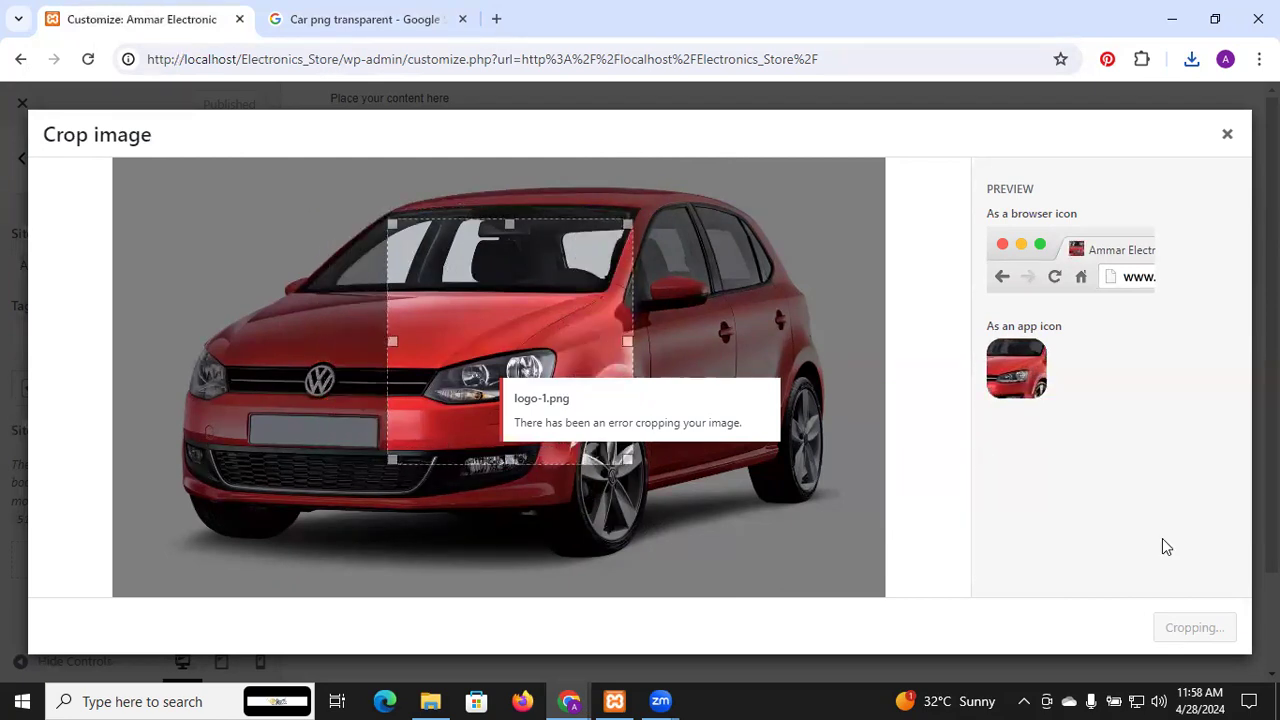
click(1226, 135)
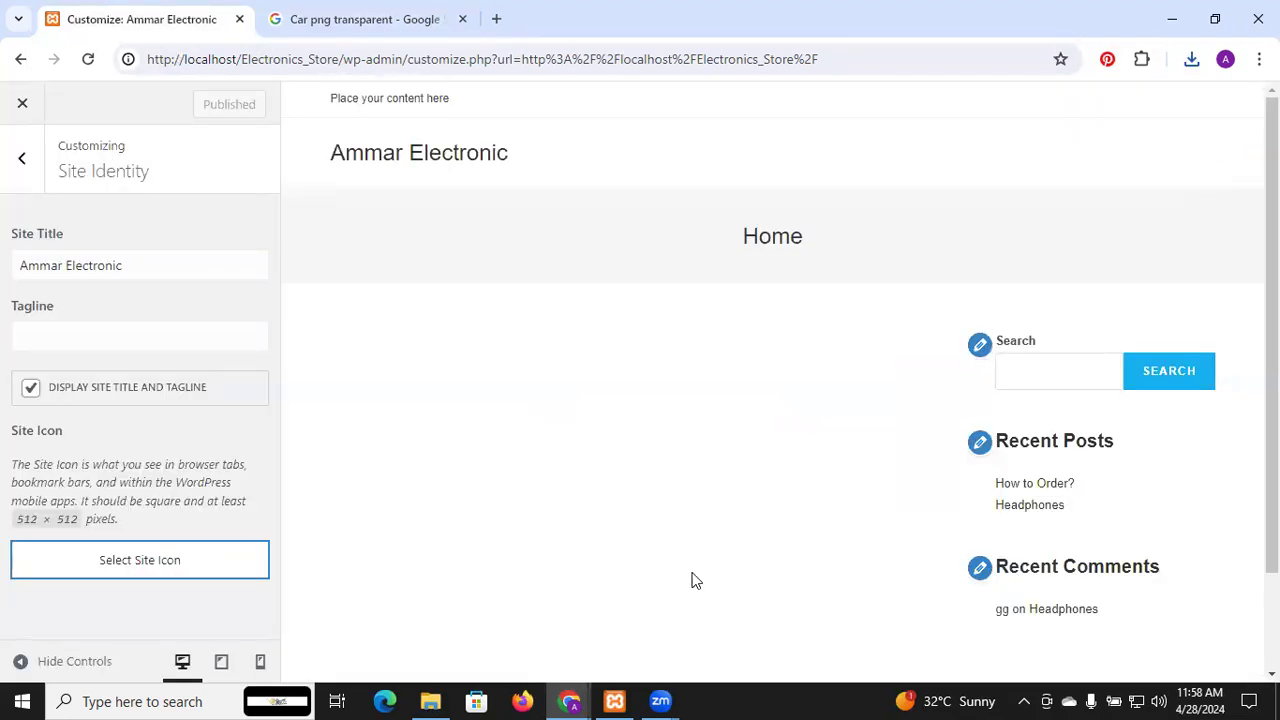
Browse the Practice and Pictures folders, look inside banner and blog, and end back in Pictures
click(430, 701)
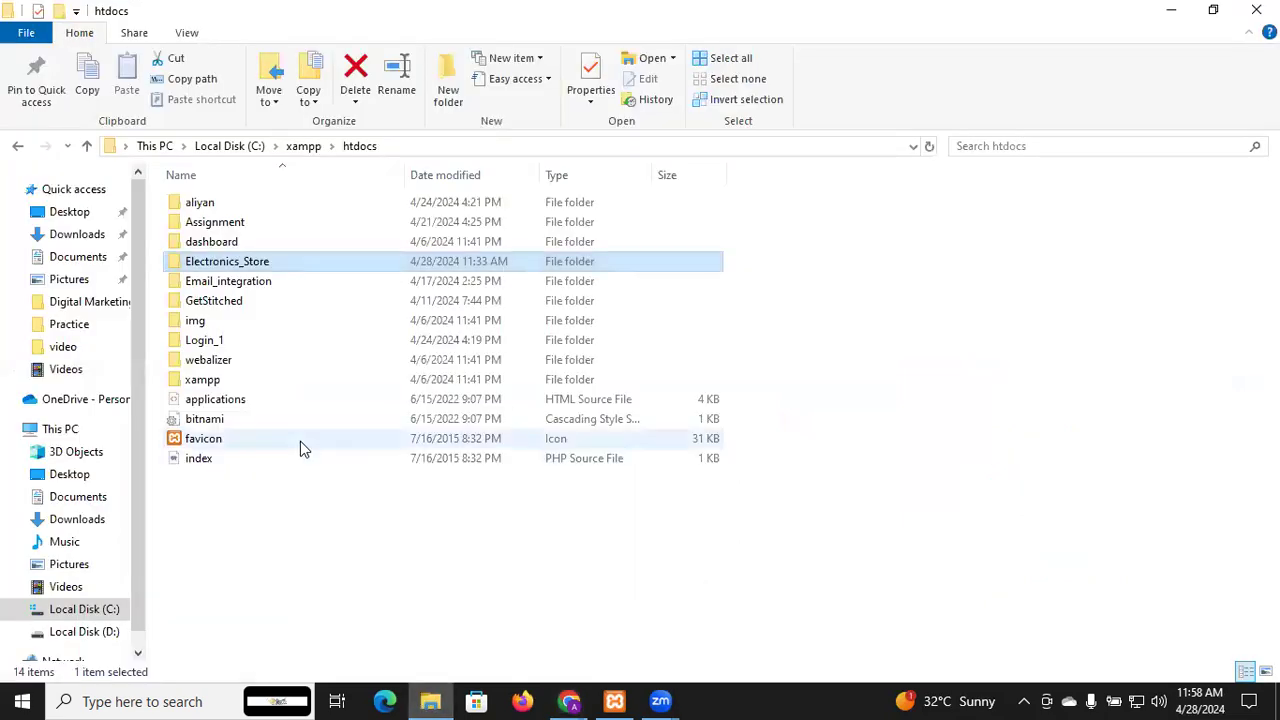
click(70, 328)
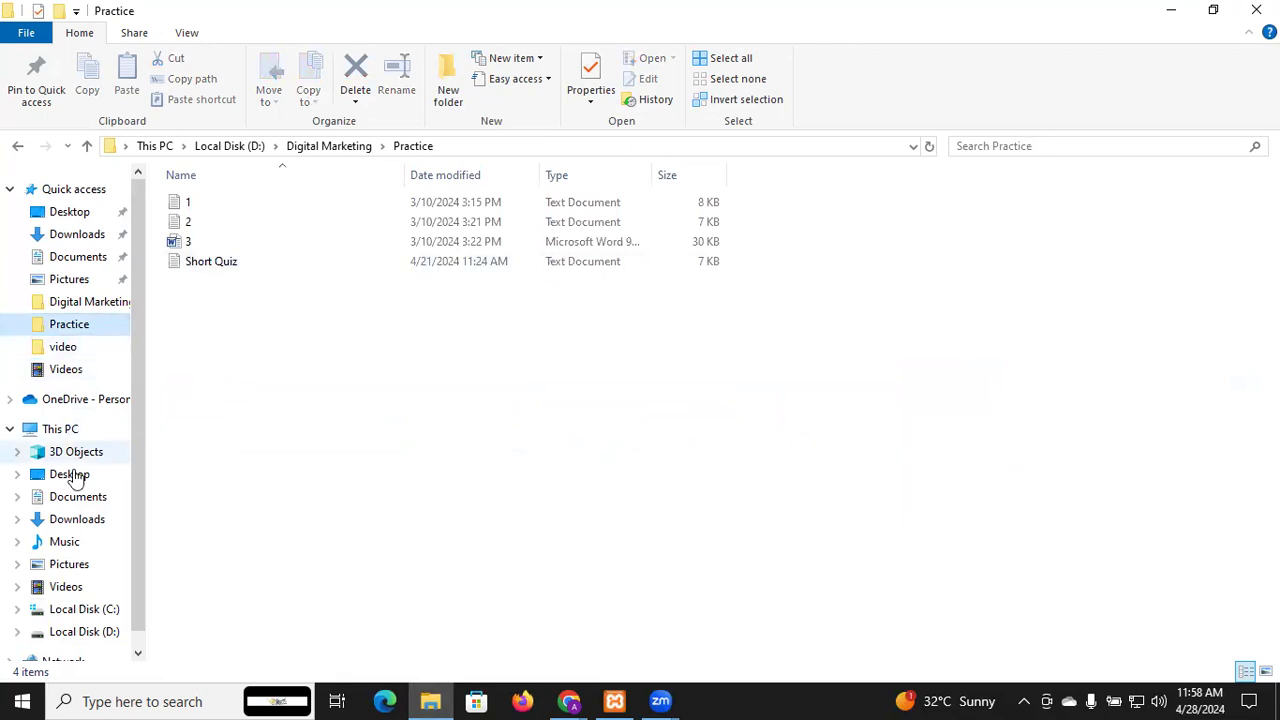
click(70, 565)
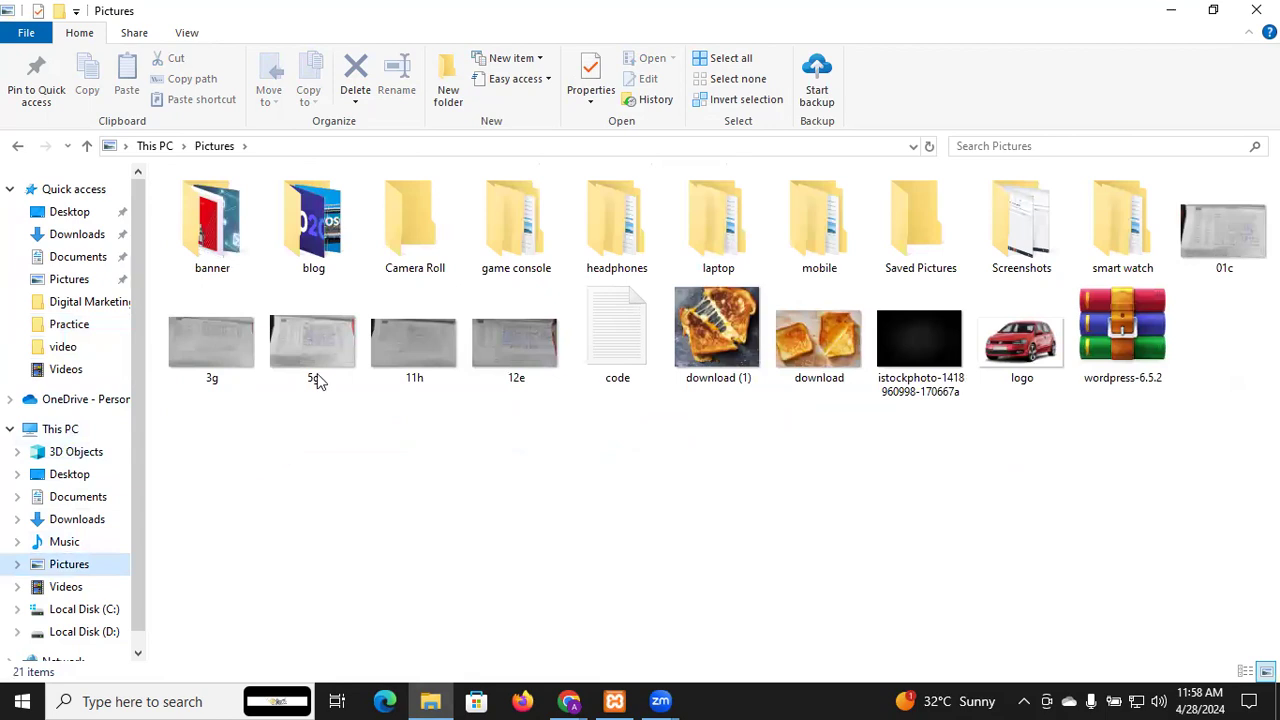
double_click(220, 243)
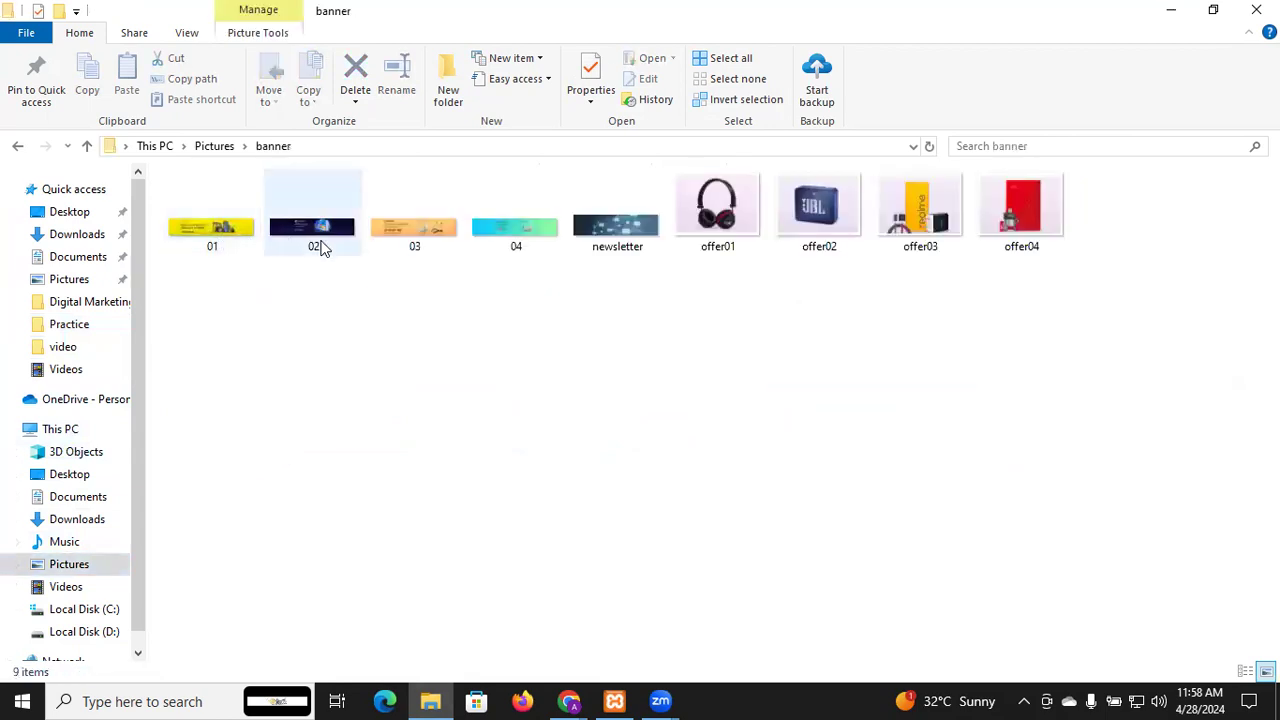
click(88, 148)
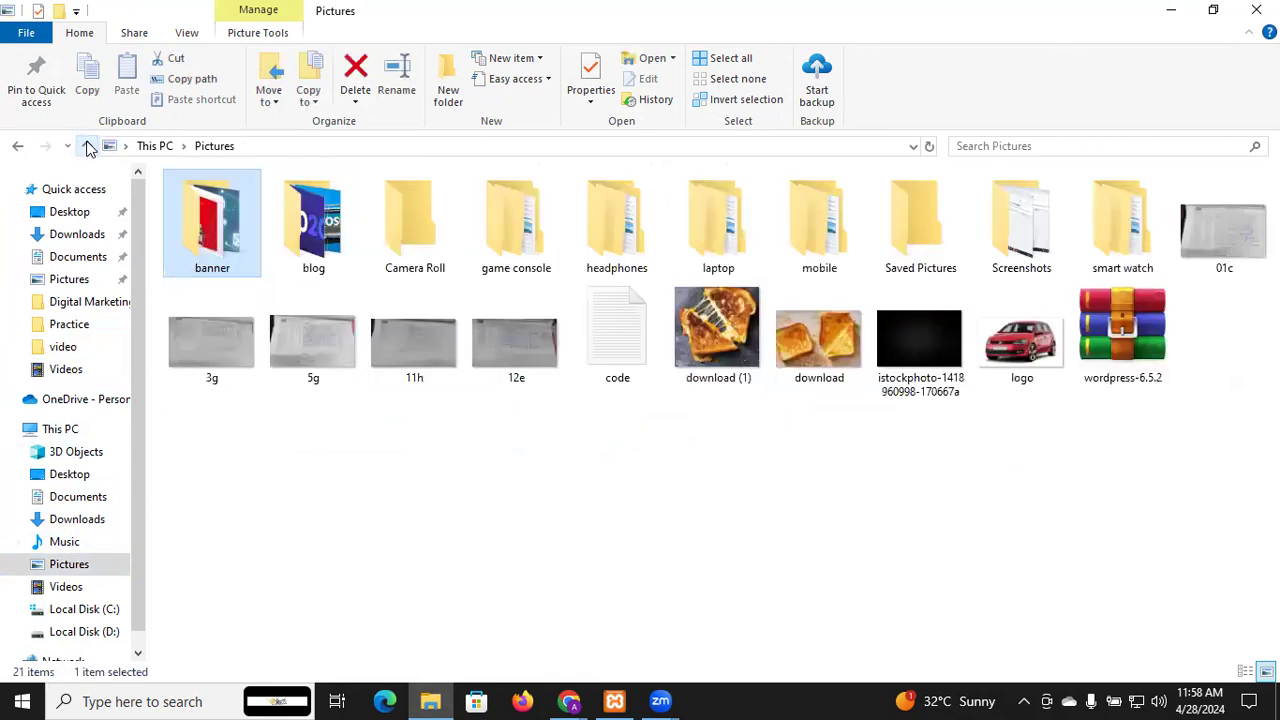
double_click(295, 232)
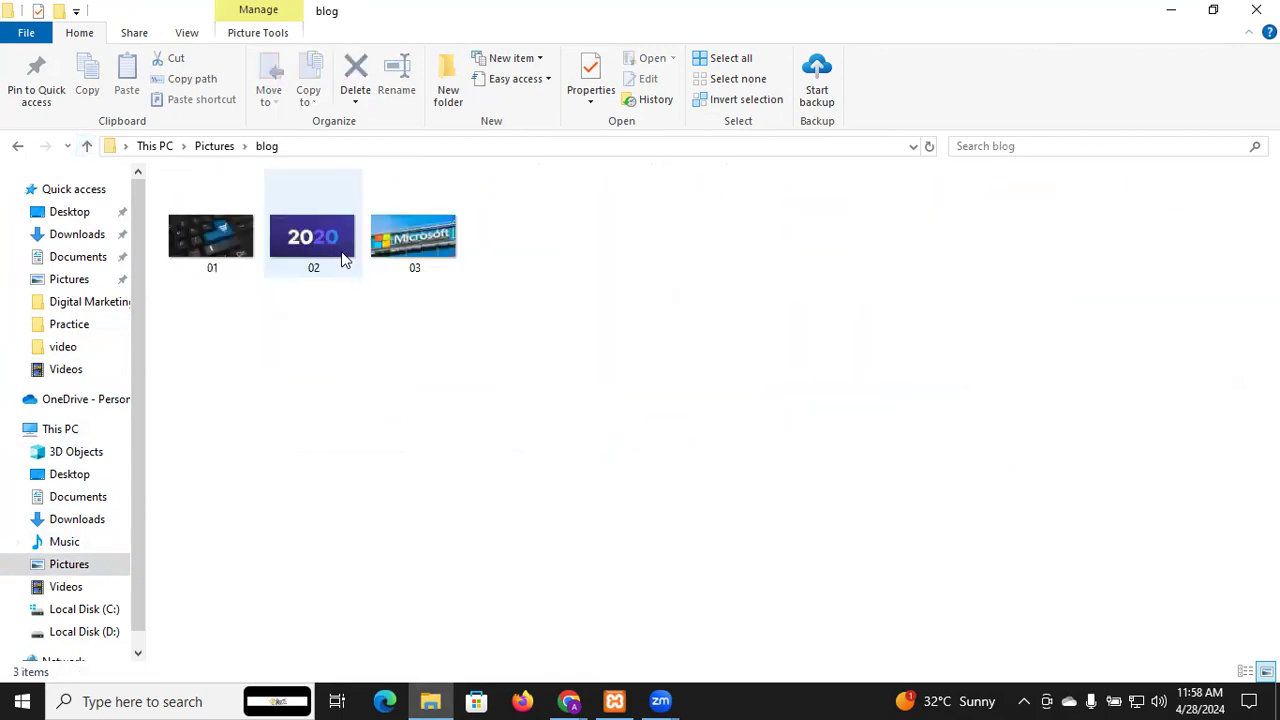
click(88, 147)
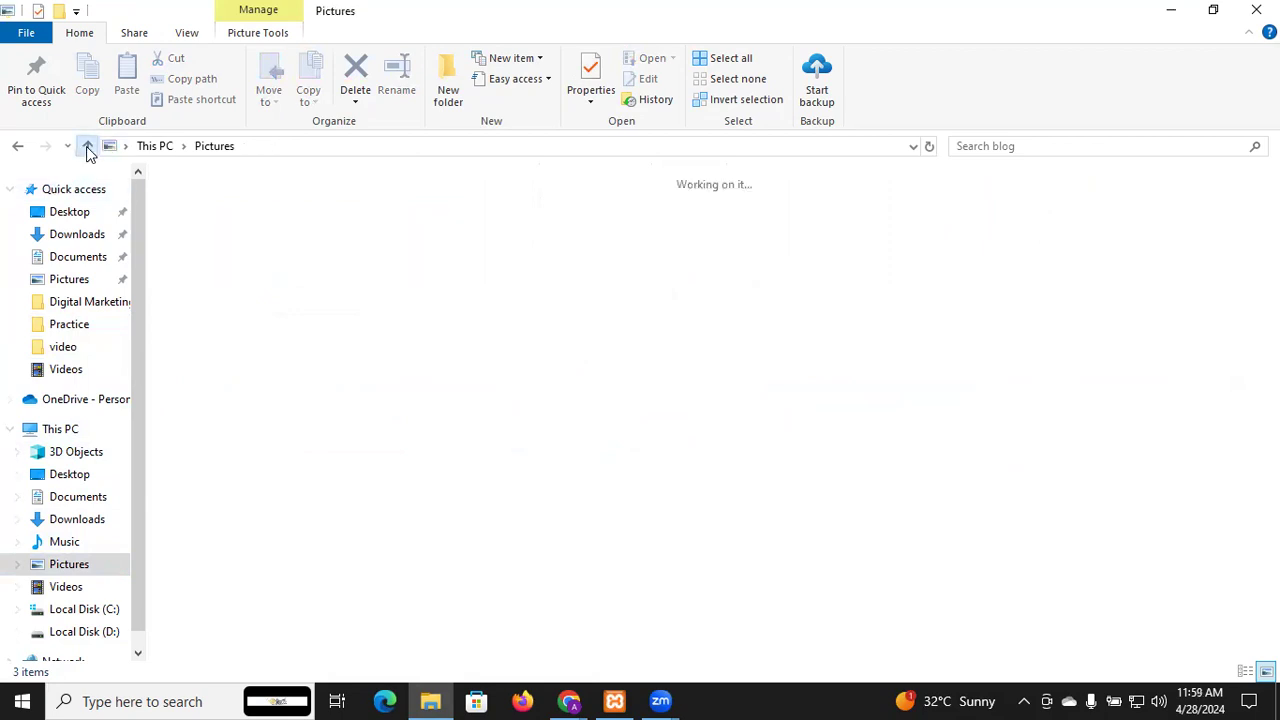
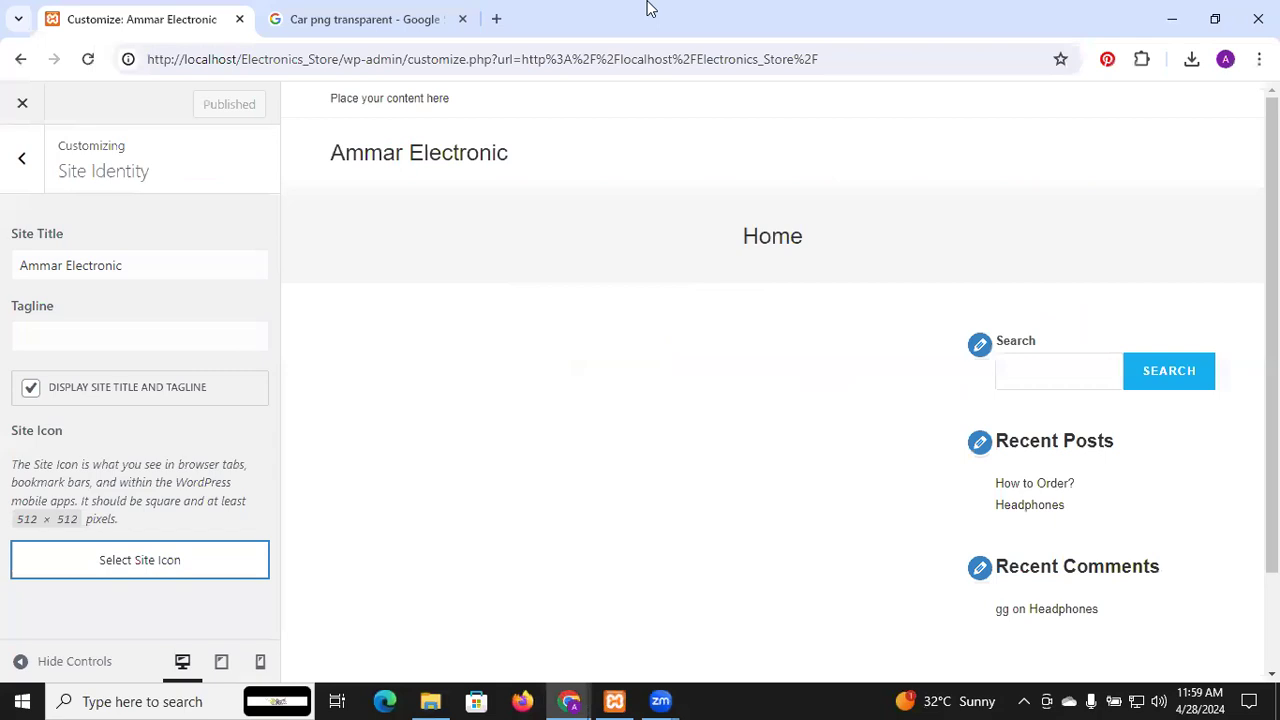
Replace 'png' in the Google car query with 'favicon icon' to search for transparent car favicon icons
click(375, 19)
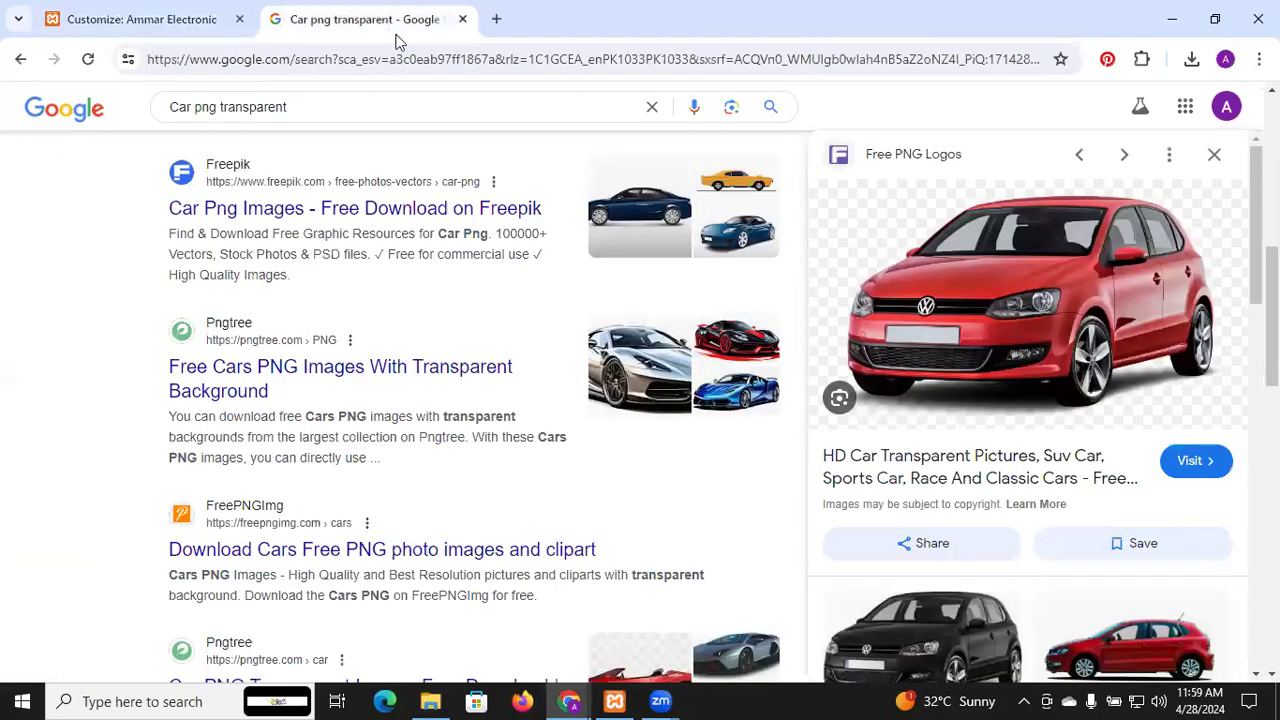
click(215, 106)
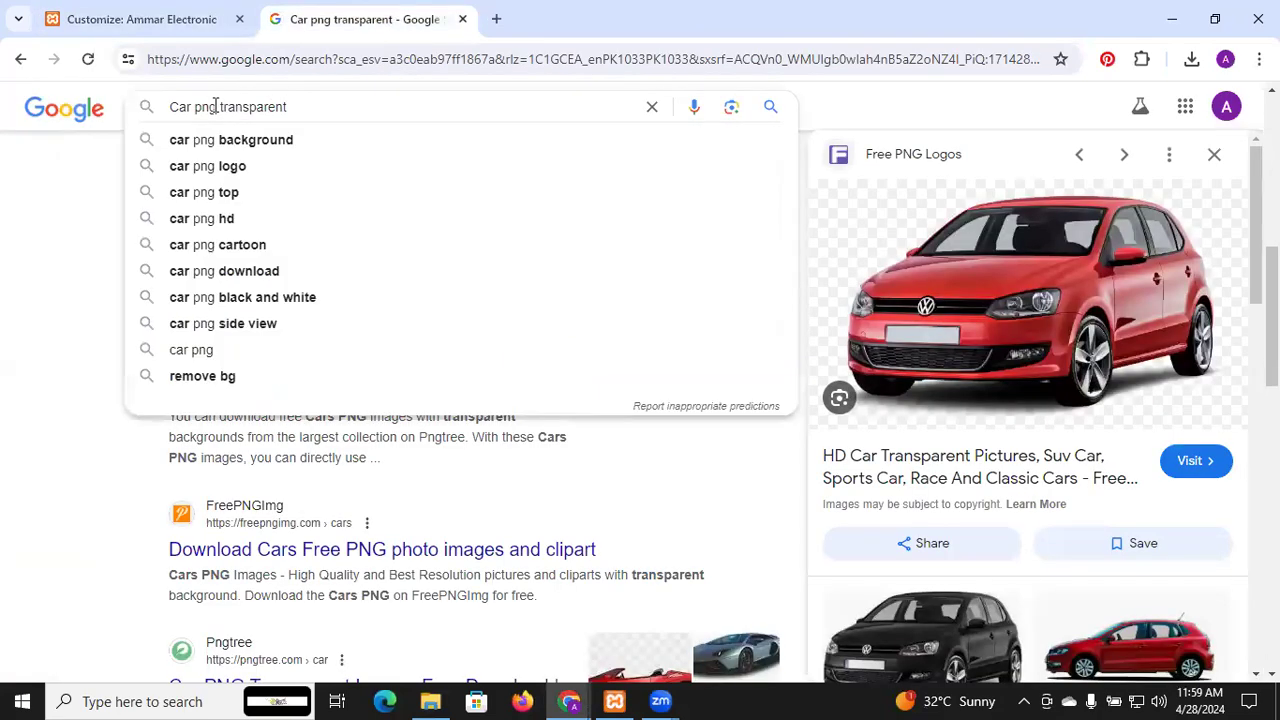
key(BackSpace)
key(BackSpace)
key(BackSpace)
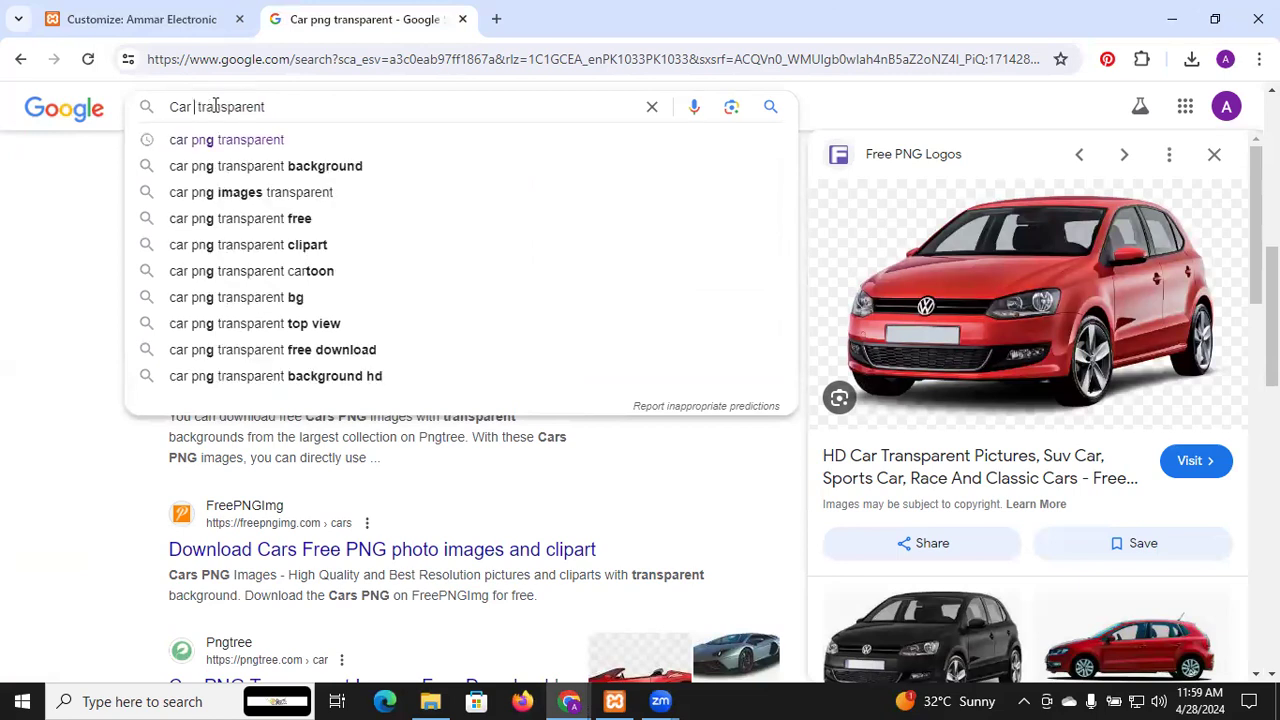
text(favico)
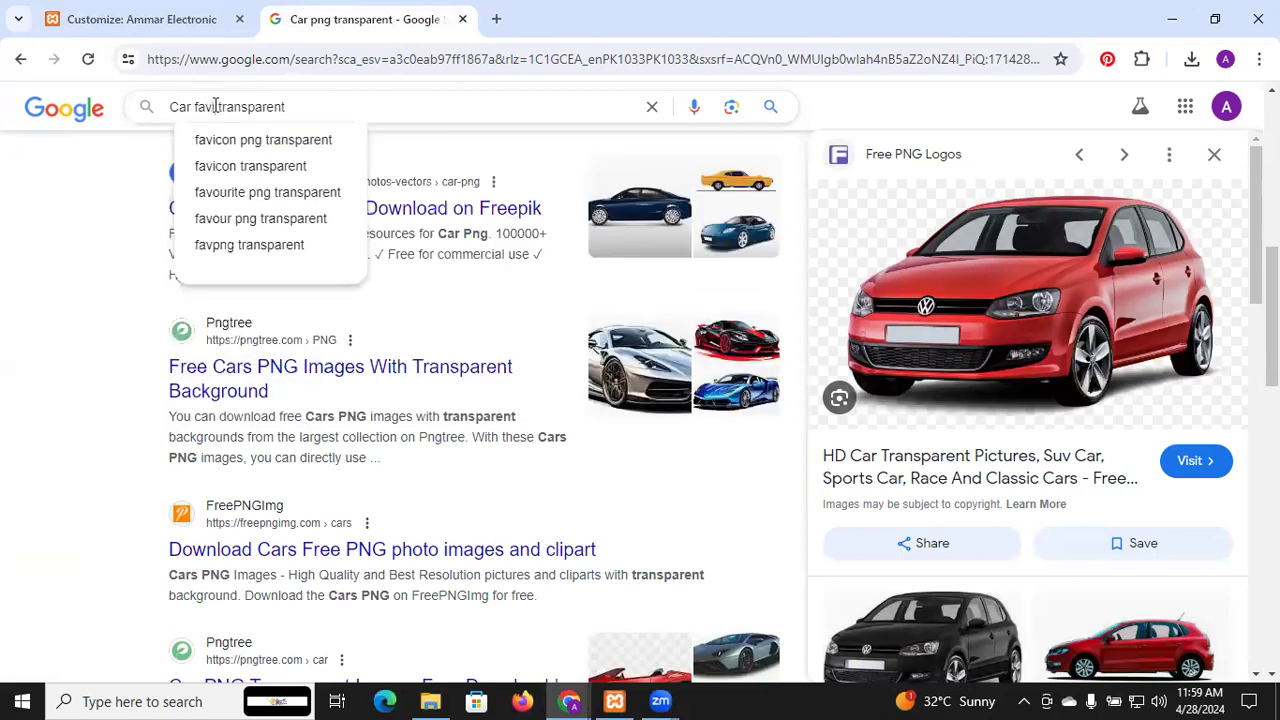
text(n icon)
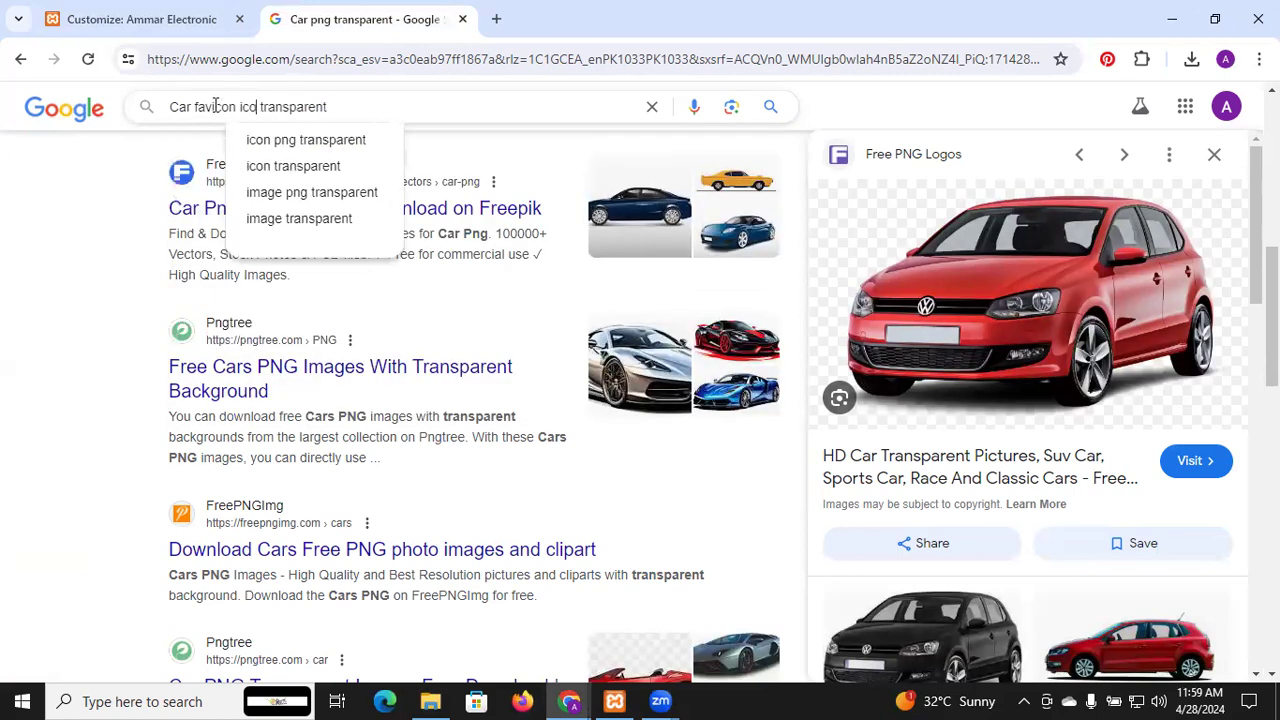
key(Return)
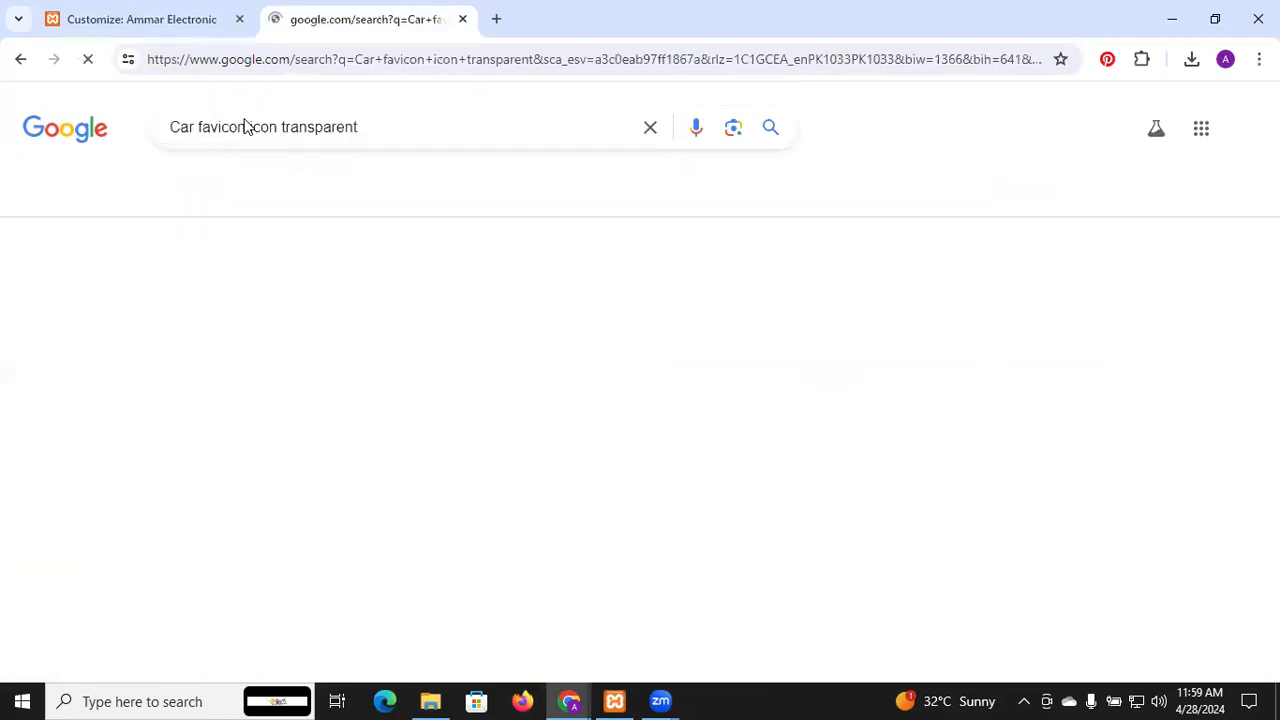
scroll(472, 355, down, 7)
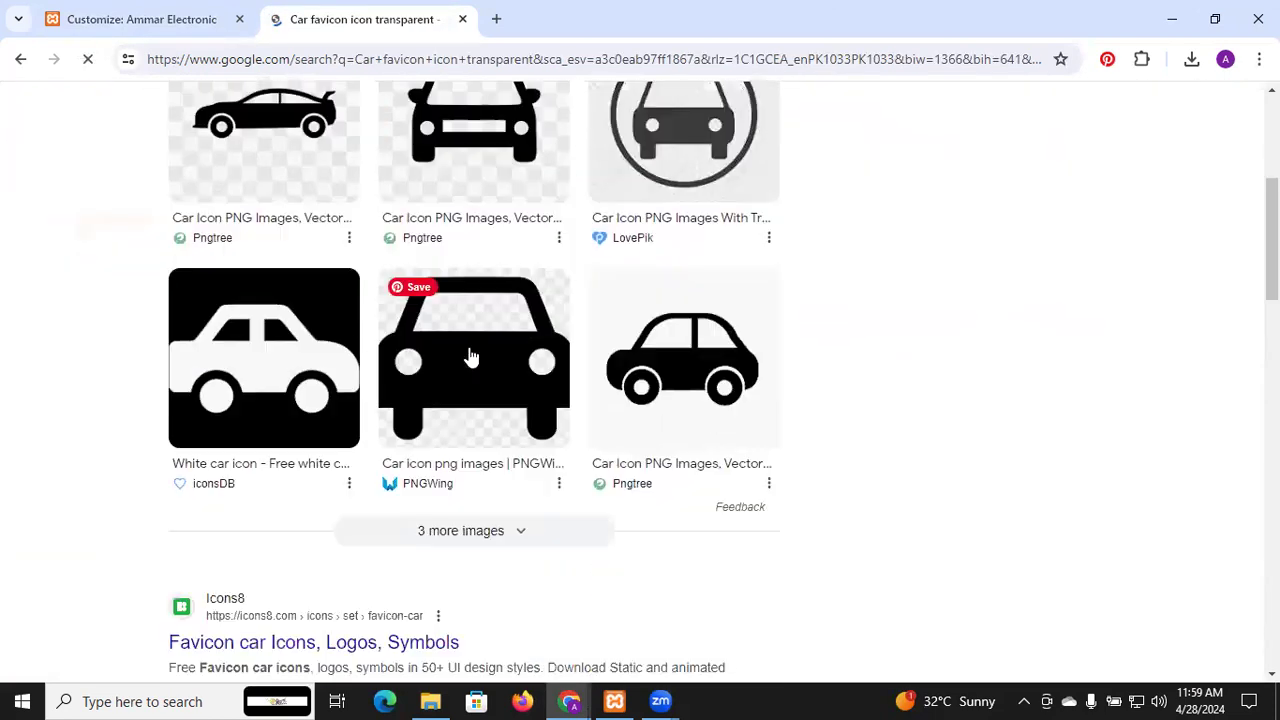
scroll(470, 355, up, 8)
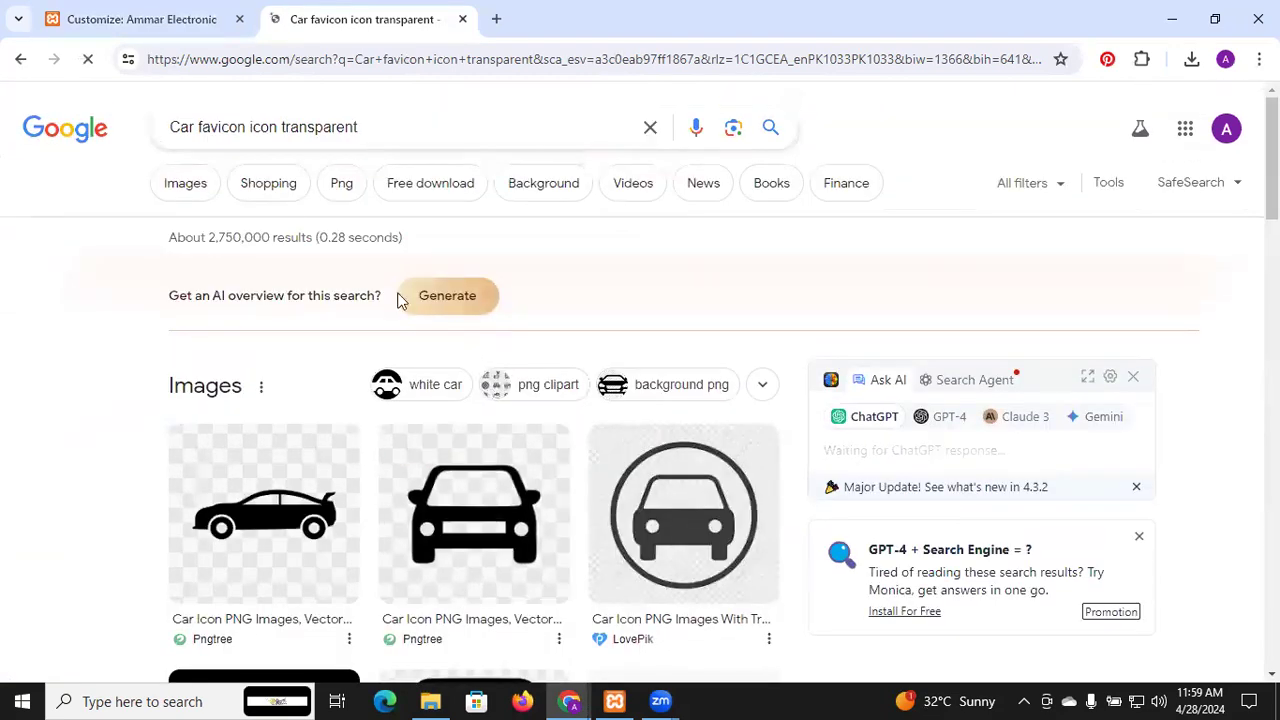
Filter to image results and preview the orange Flaticon car icon
click(201, 187)
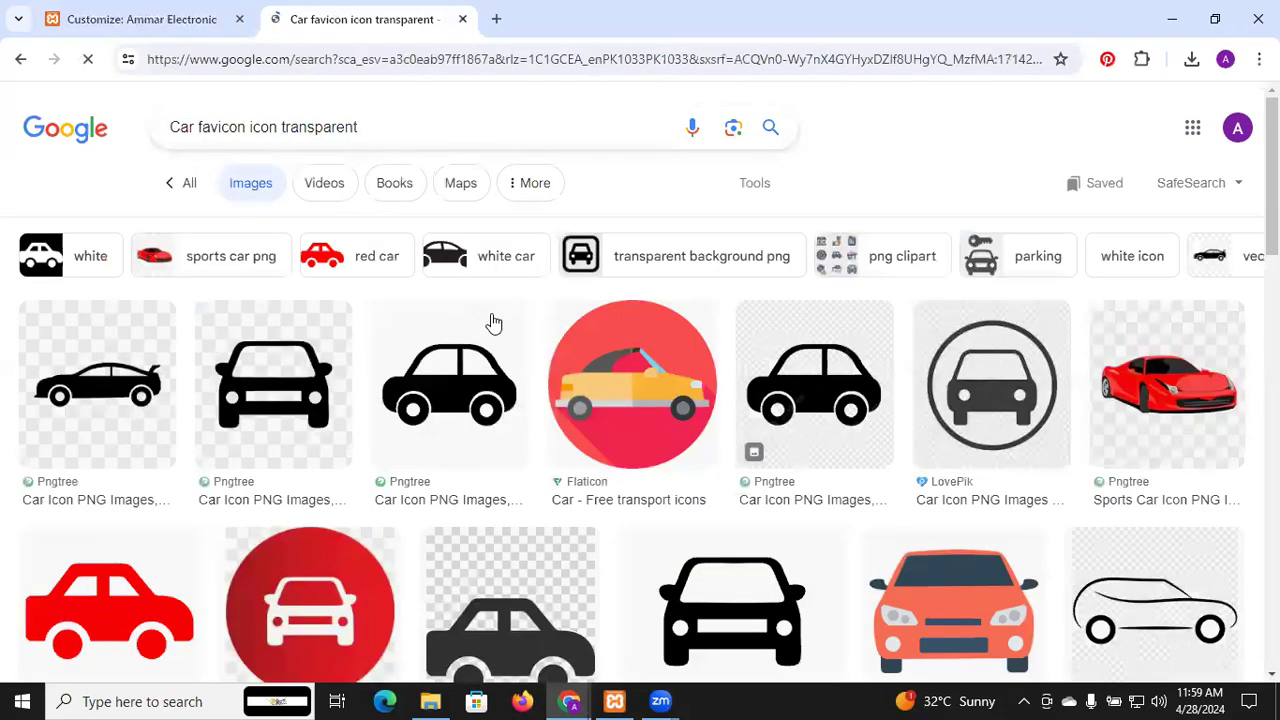
scroll(600, 360, down, 3)
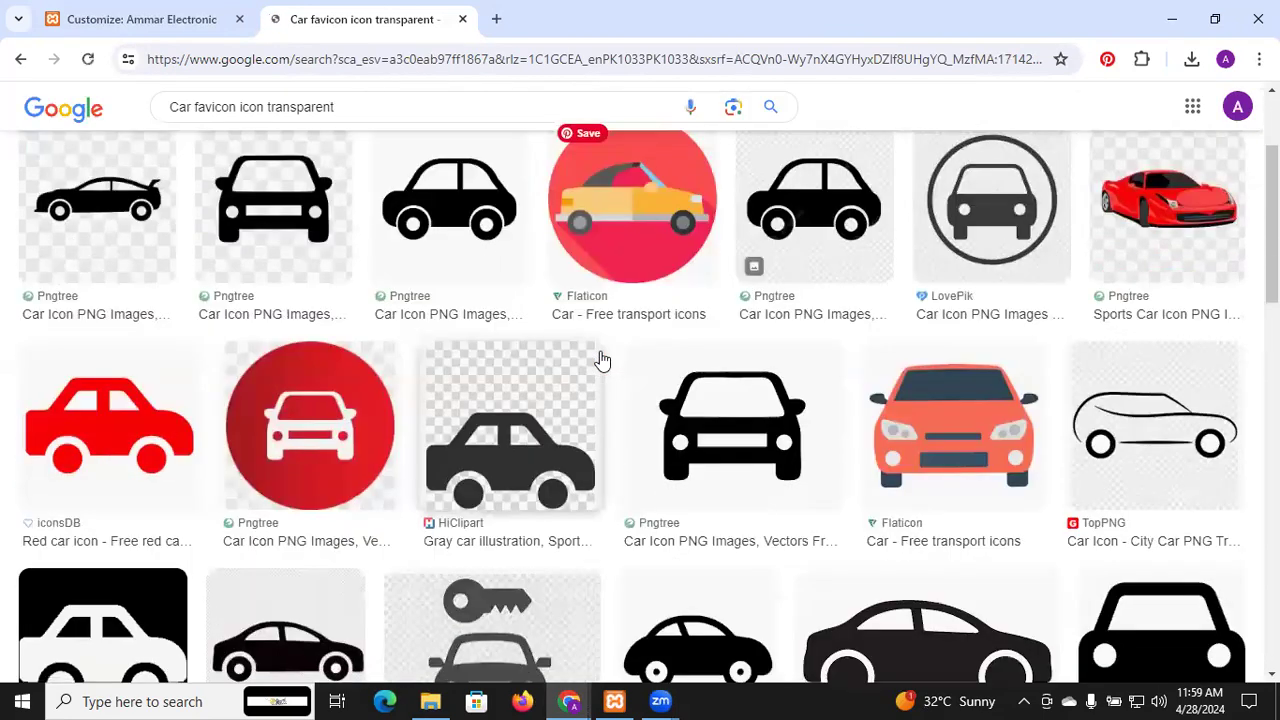
click(919, 364)
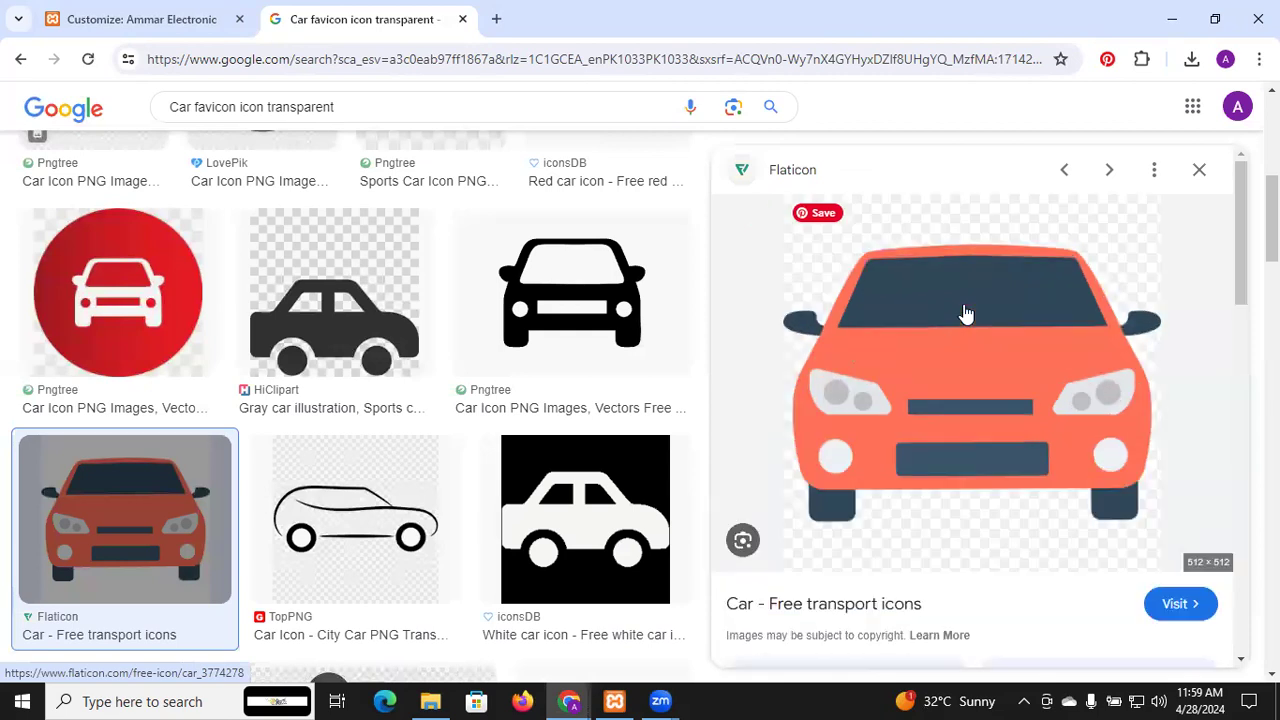
Save the orange car icon to Pictures as logo.png, replacing the existing file
right_click(965, 315)
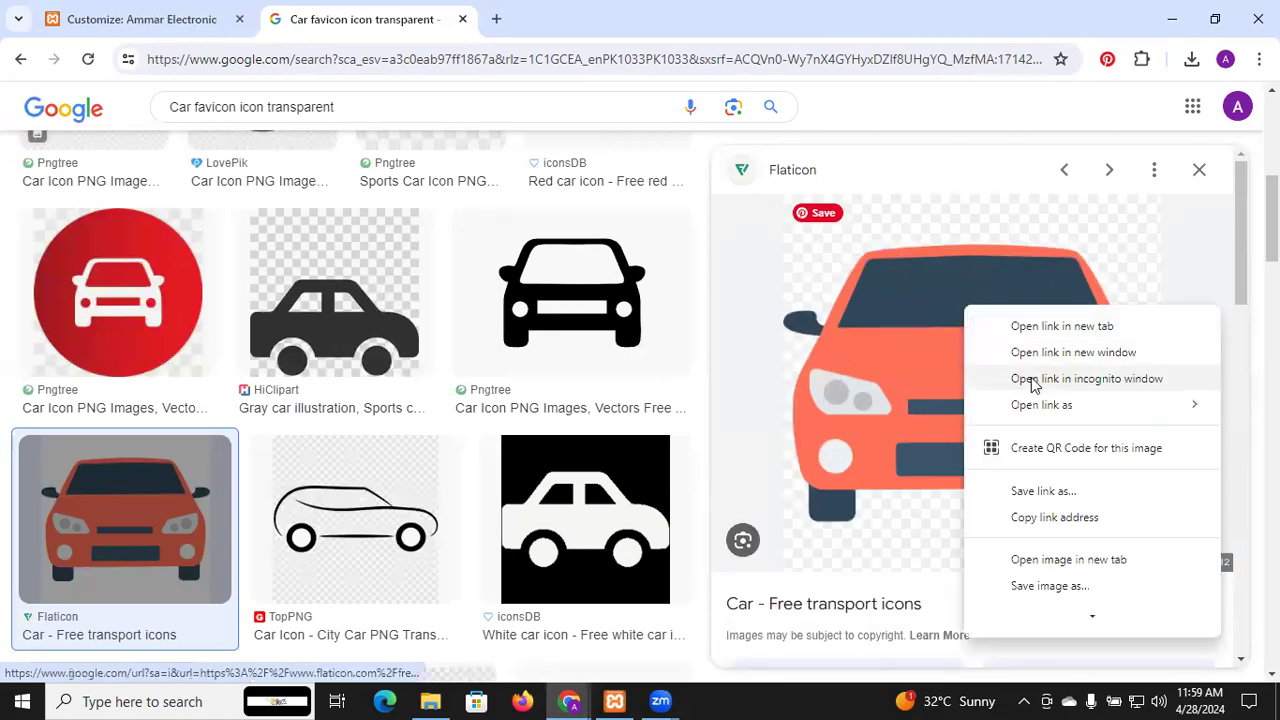
click(1049, 586)
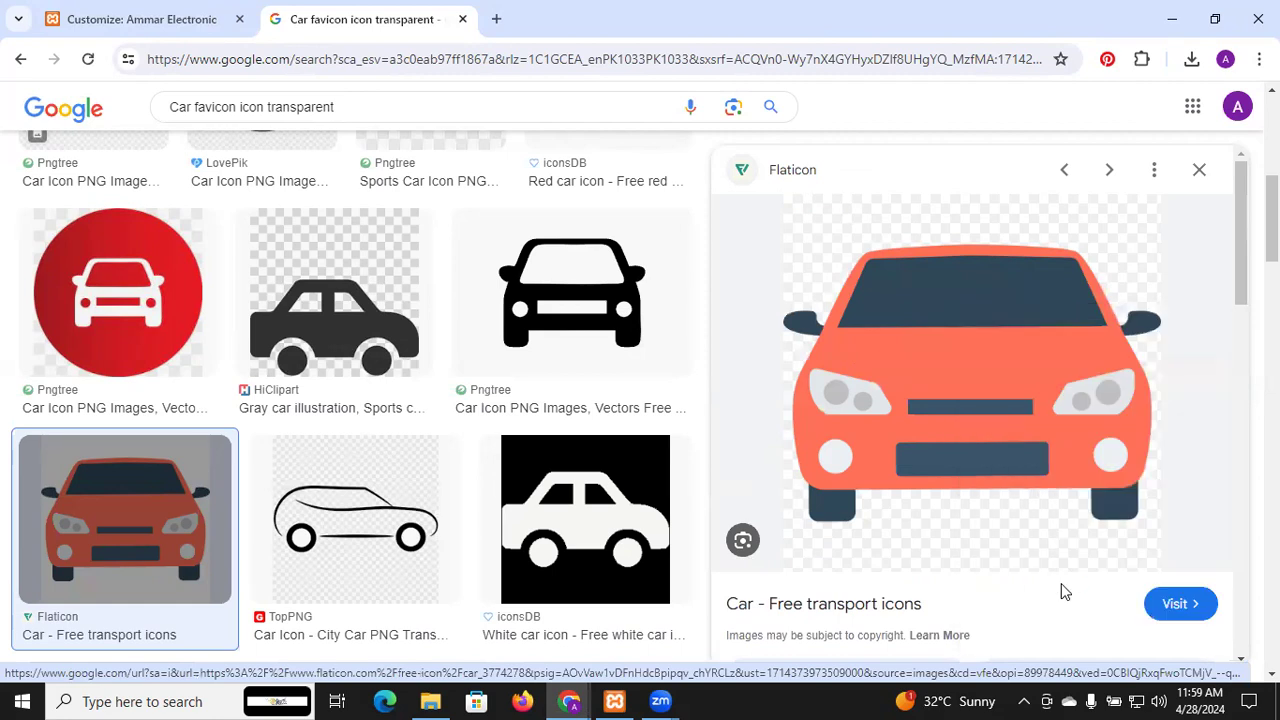
text(l)
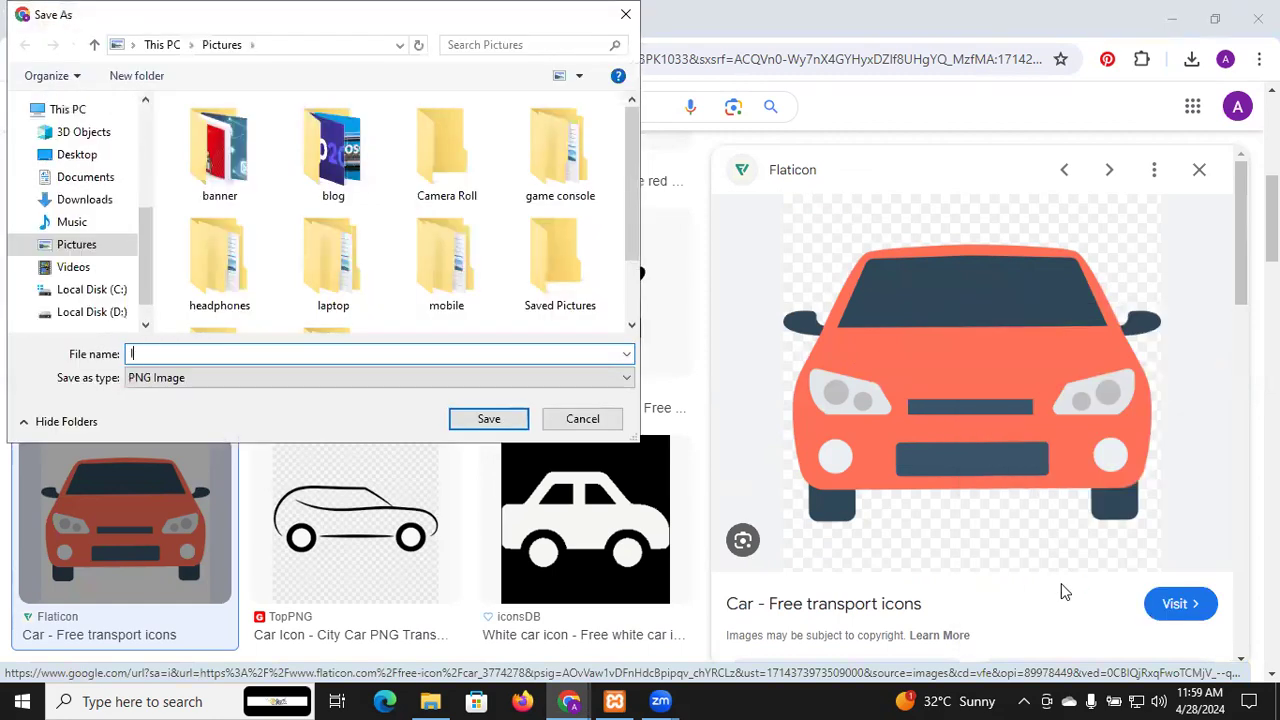
text(ogo)
key(Return)
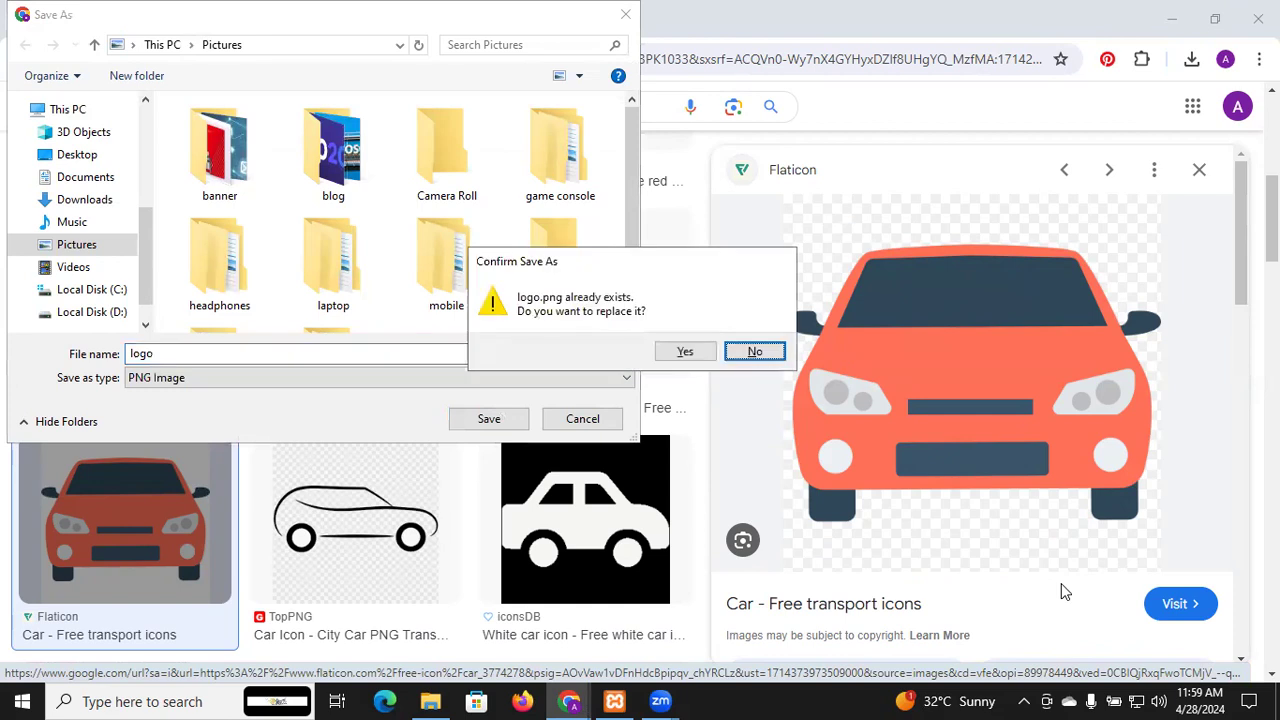
click(685, 351)
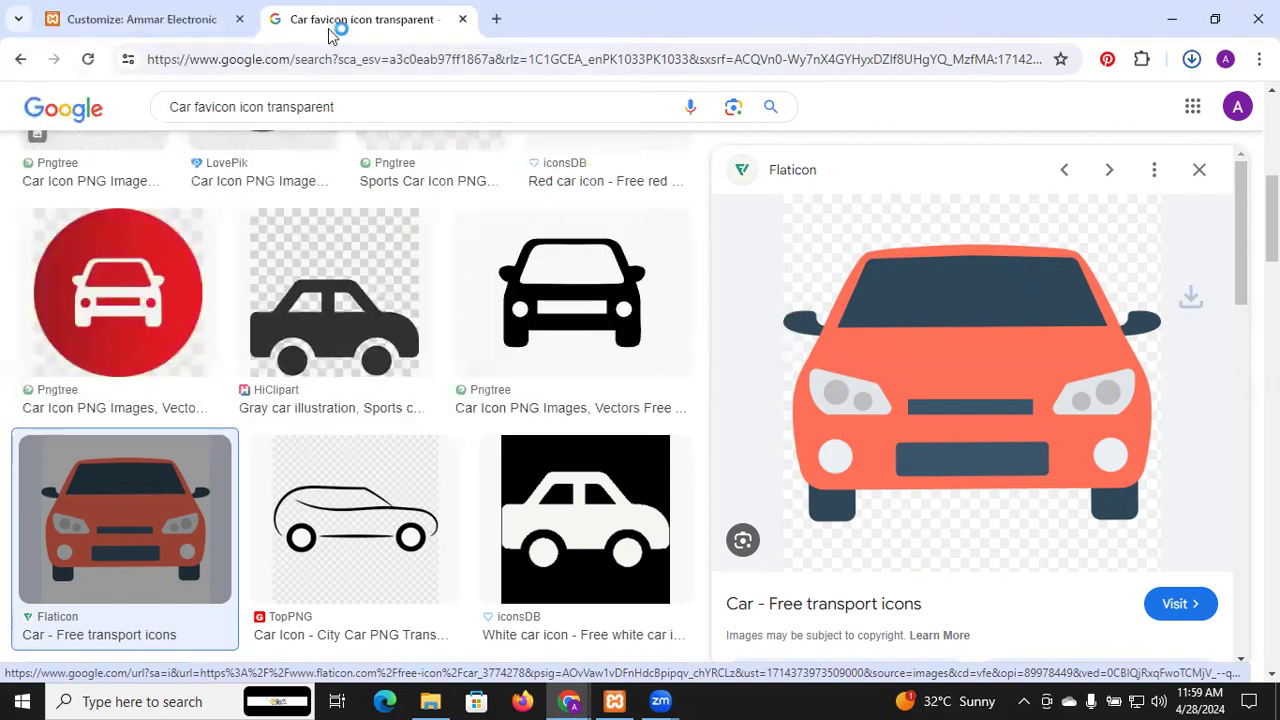
click(184, 10)
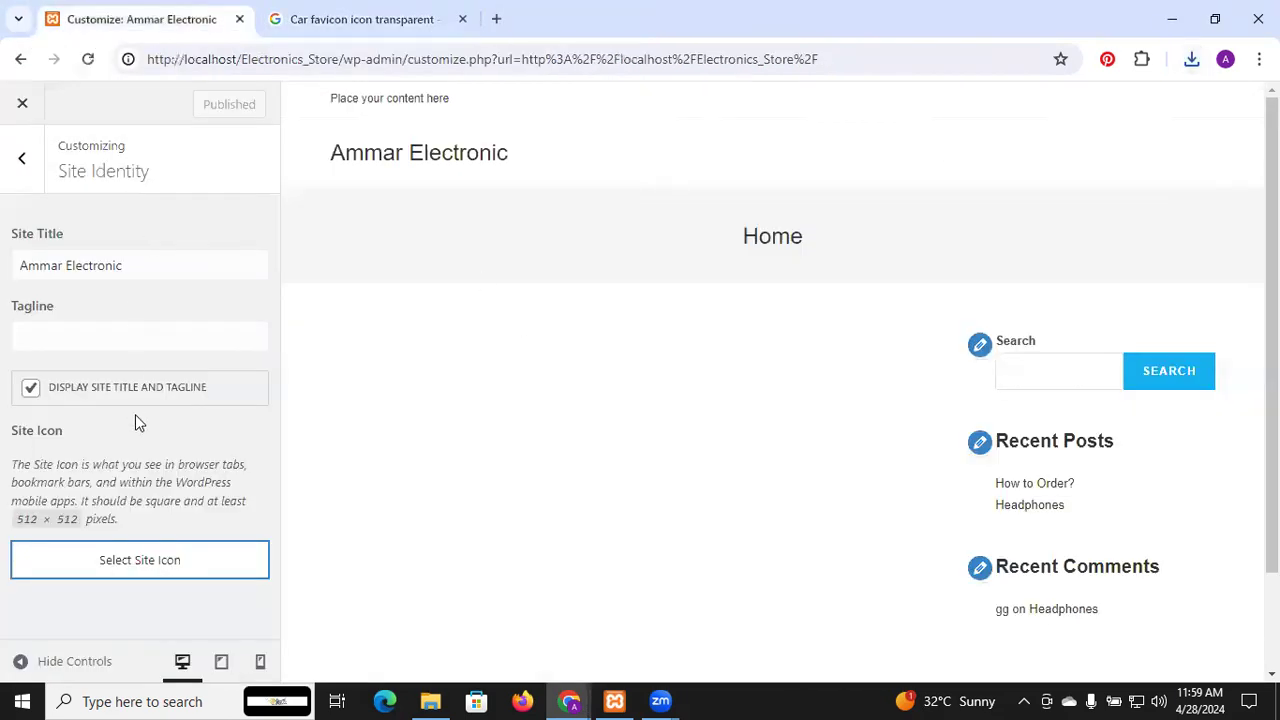
Upload logo.png from Pictures as the site icon image, creating logo-2.png (512×512)
click(145, 562)
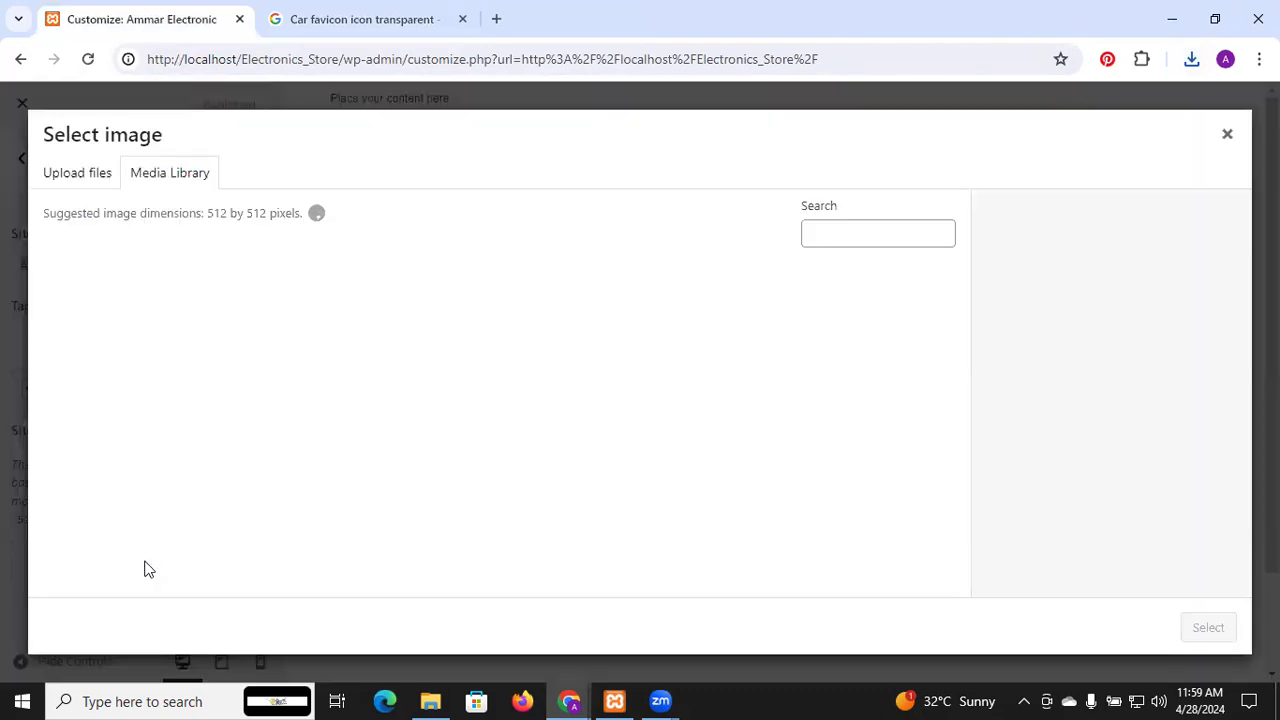
click(85, 172)
click(641, 416)
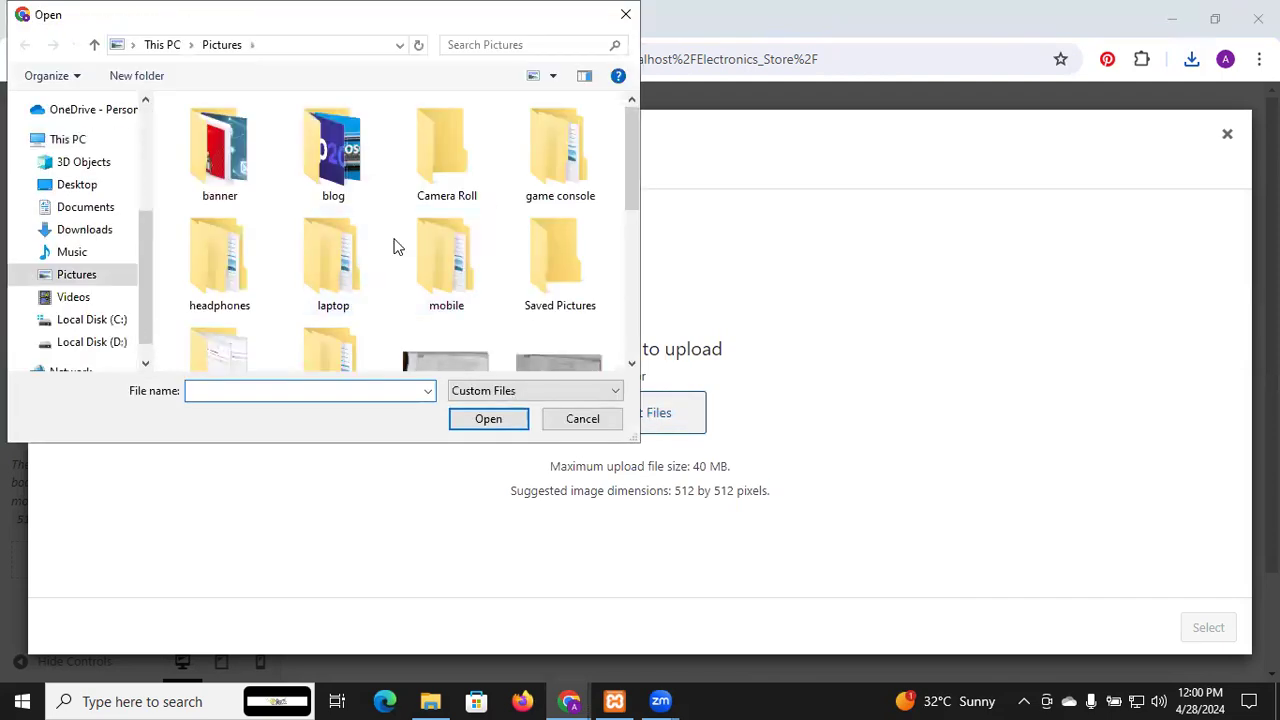
scroll(394, 249, down, 5)
click(532, 205)
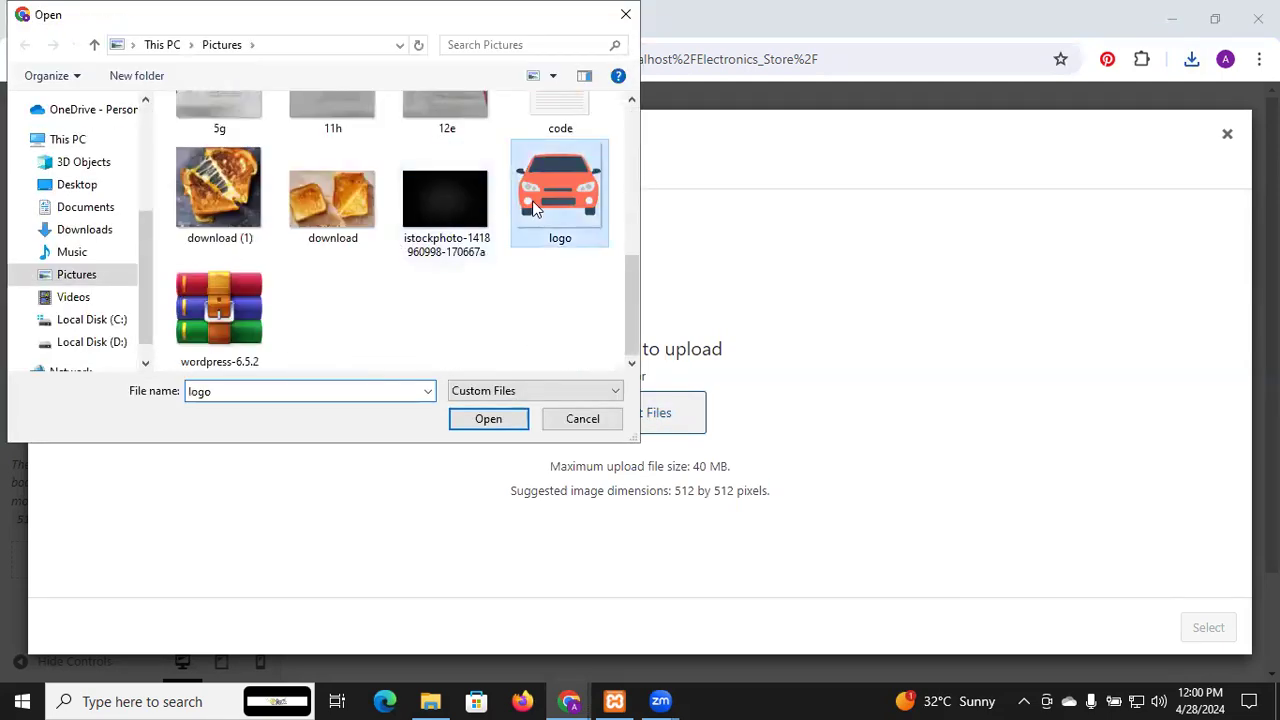
click(503, 419)
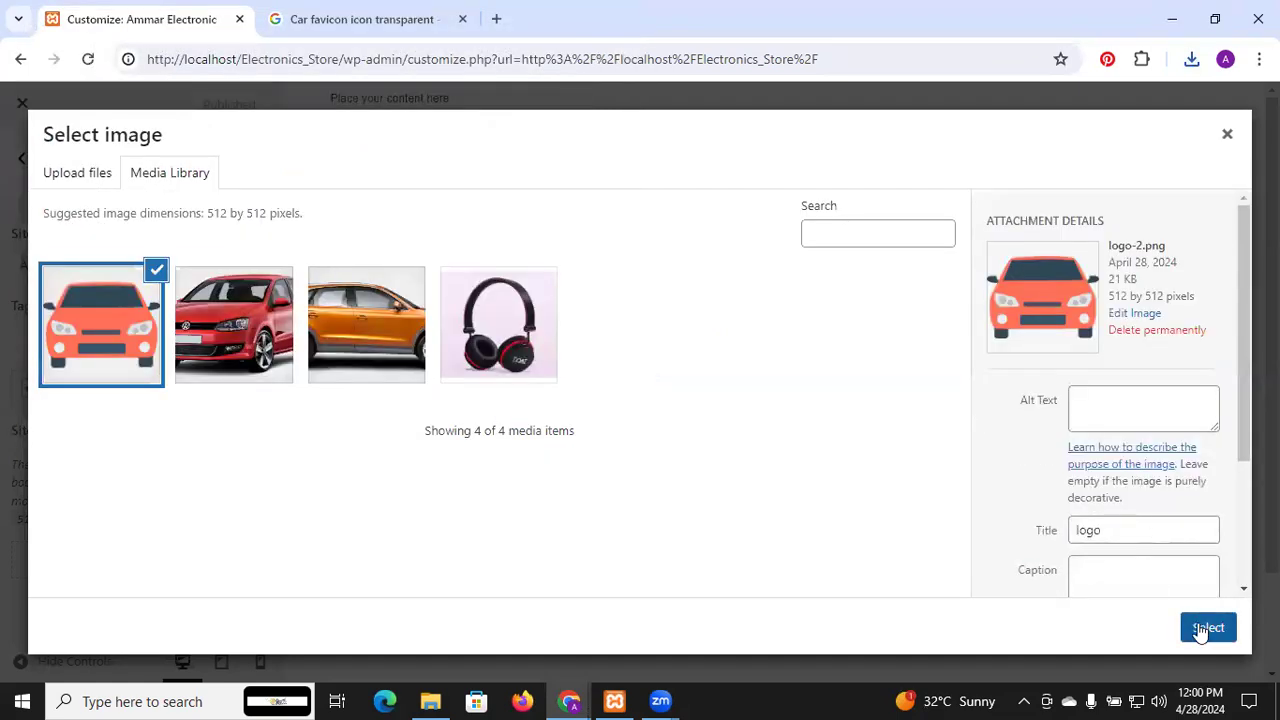
click(1200, 627)
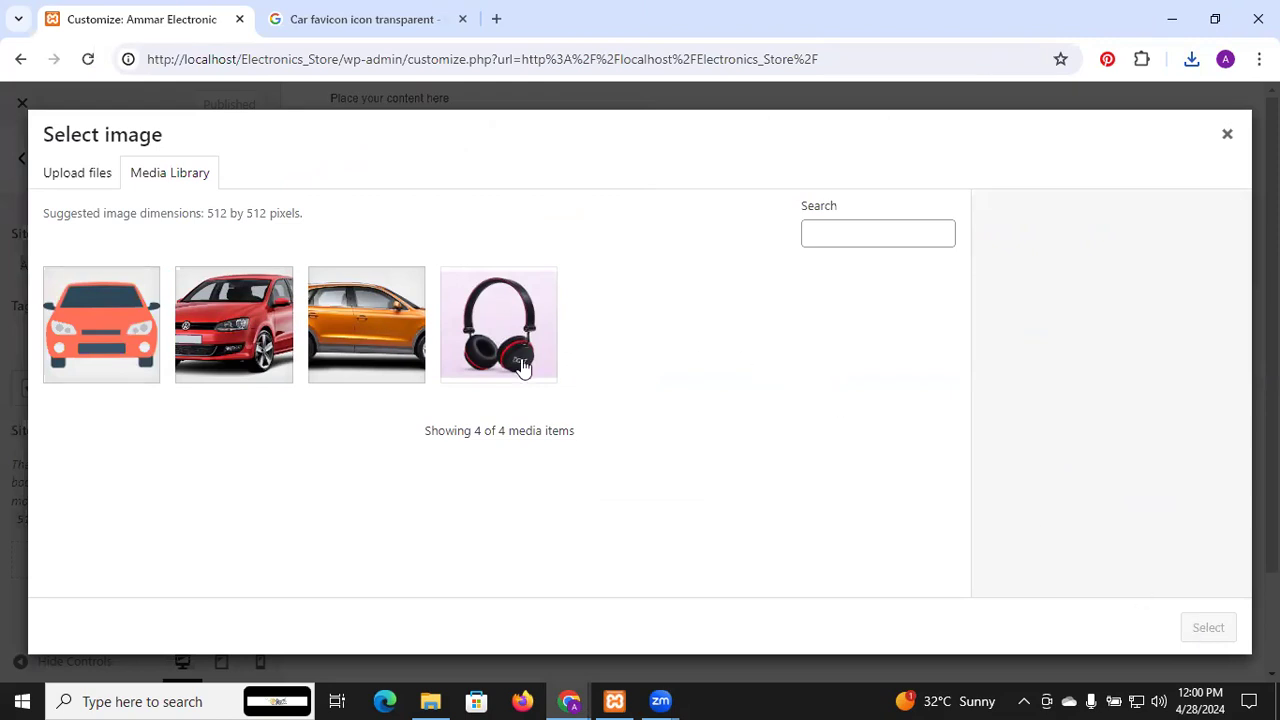
Pick the orange car image in the media library and select it as the site icon
click(125, 296)
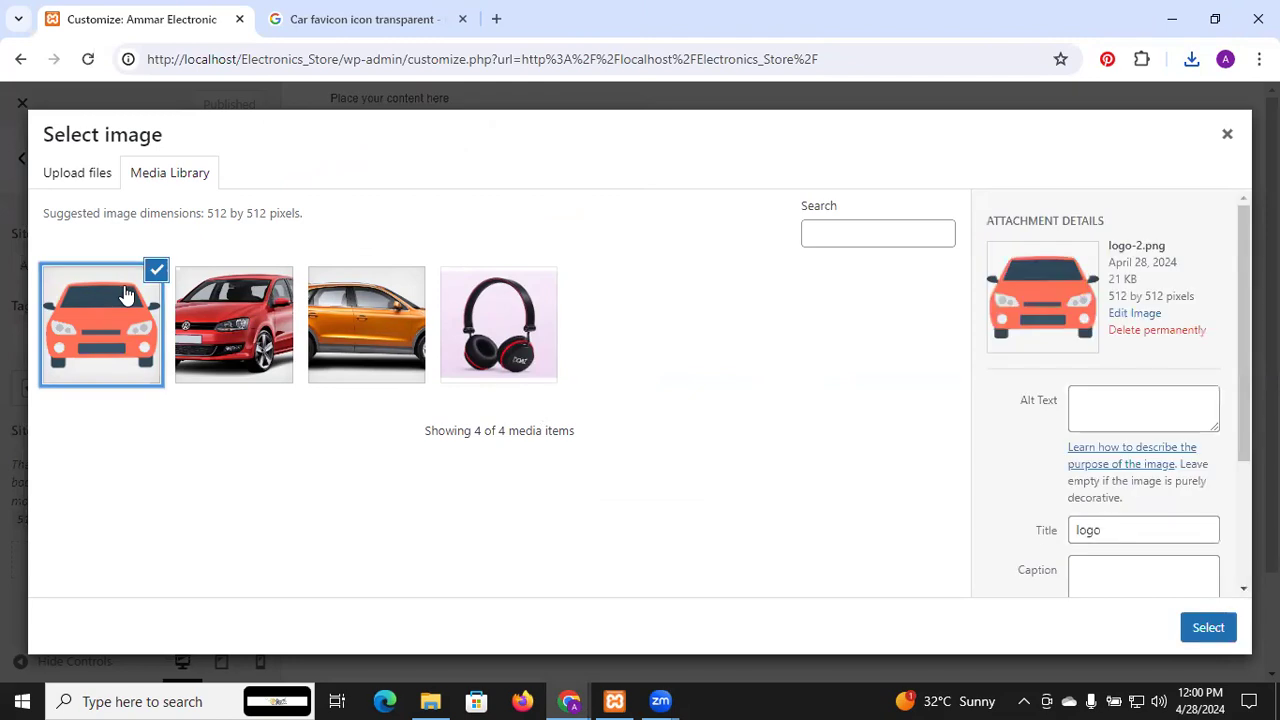
click(1198, 644)
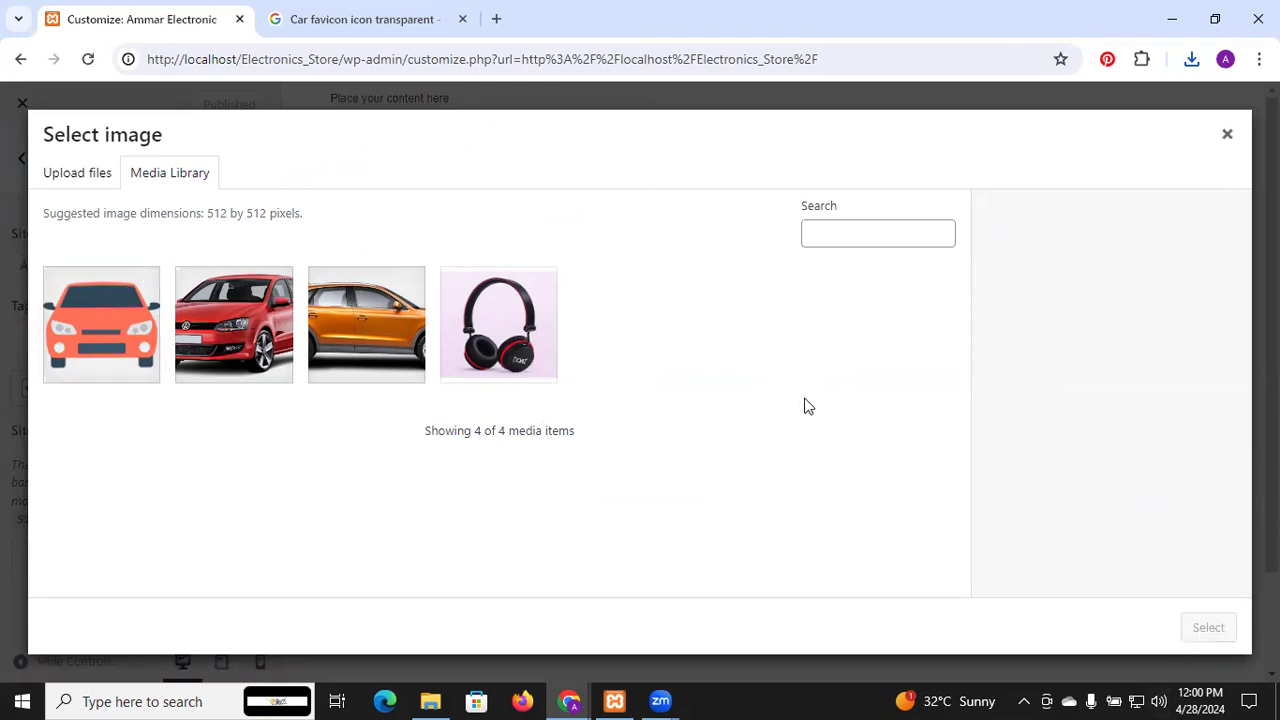
click(110, 338)
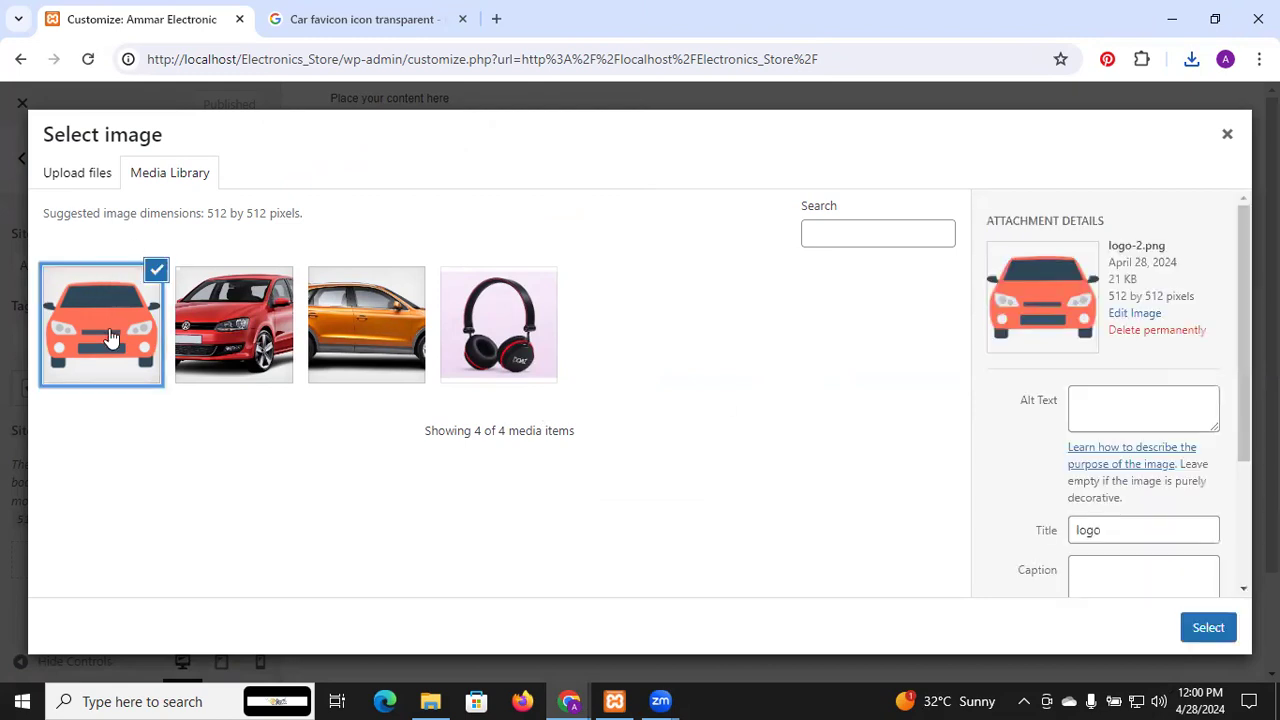
scroll(1001, 405, down, 3)
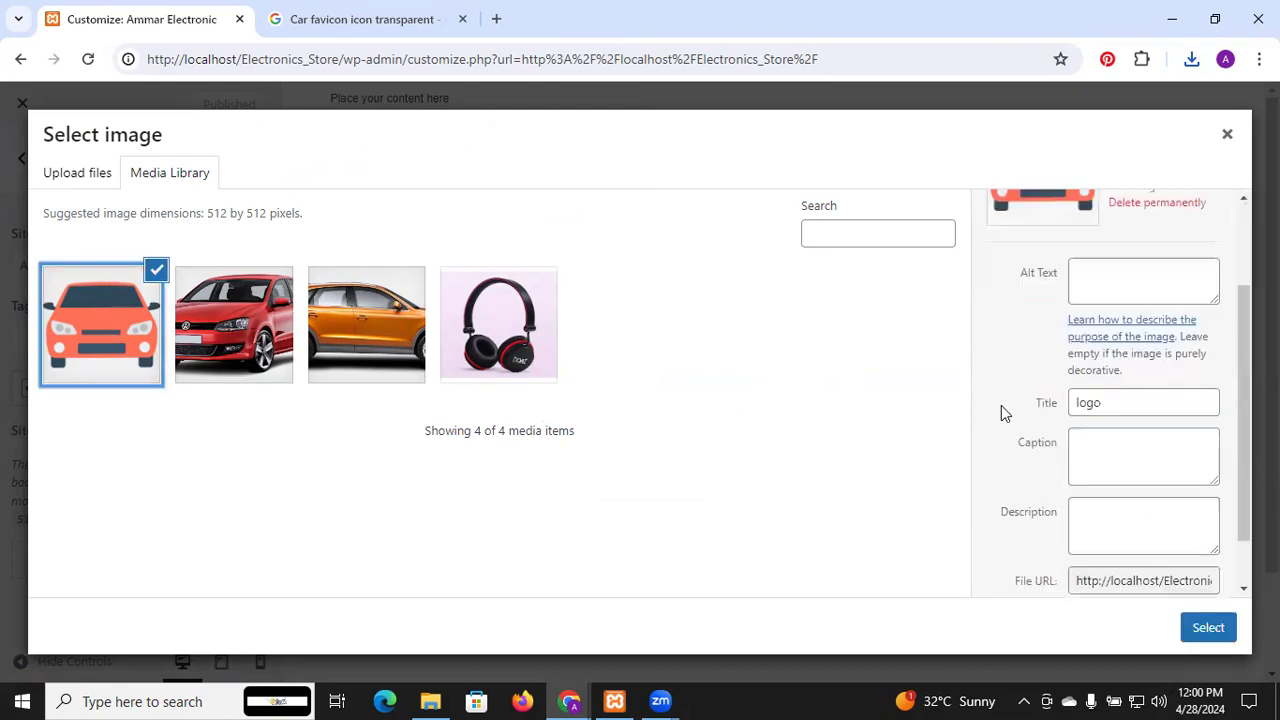
click(1130, 393)
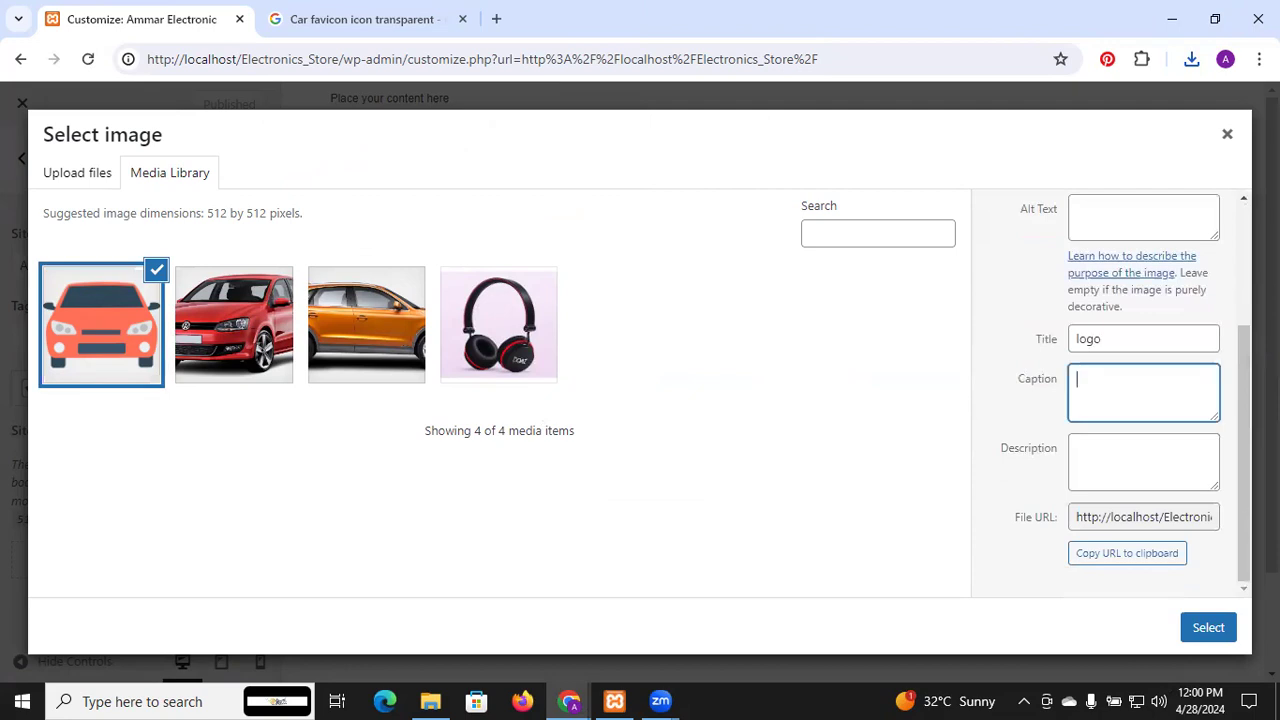
click(1220, 628)
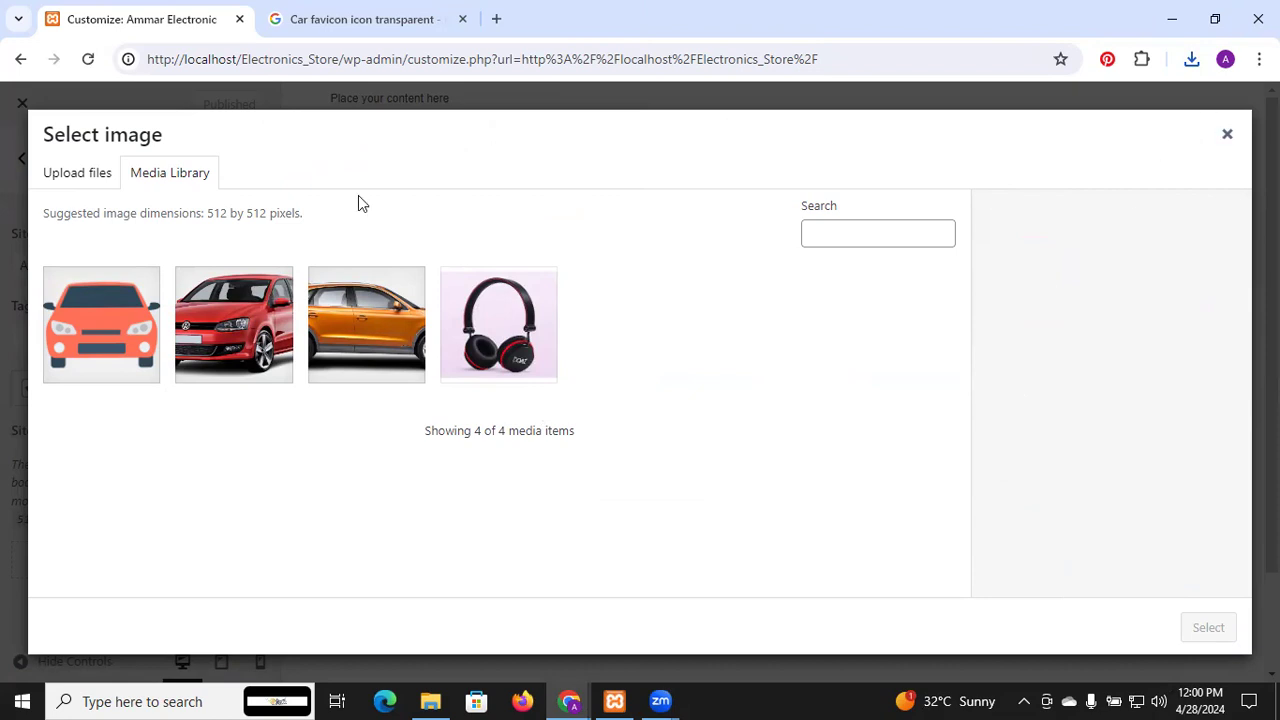
Upload the orange car logo from Pictures again, adding logo-3.png to the library
click(67, 186)
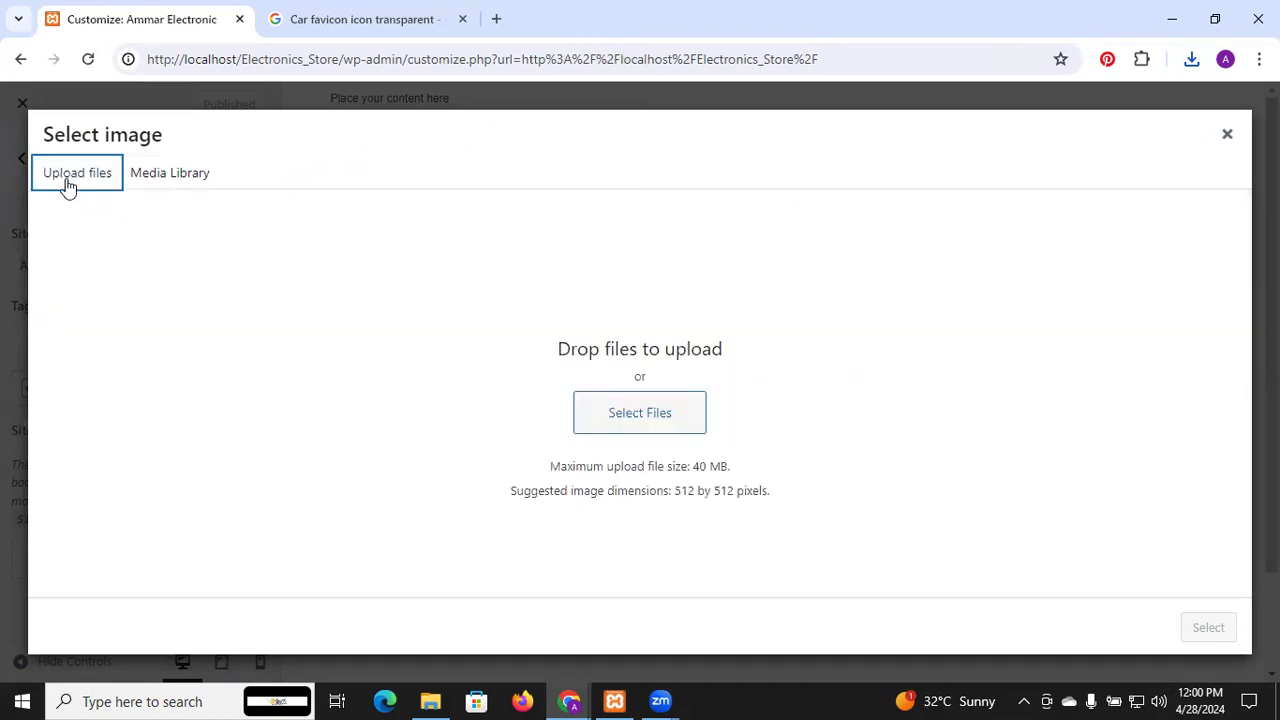
click(622, 407)
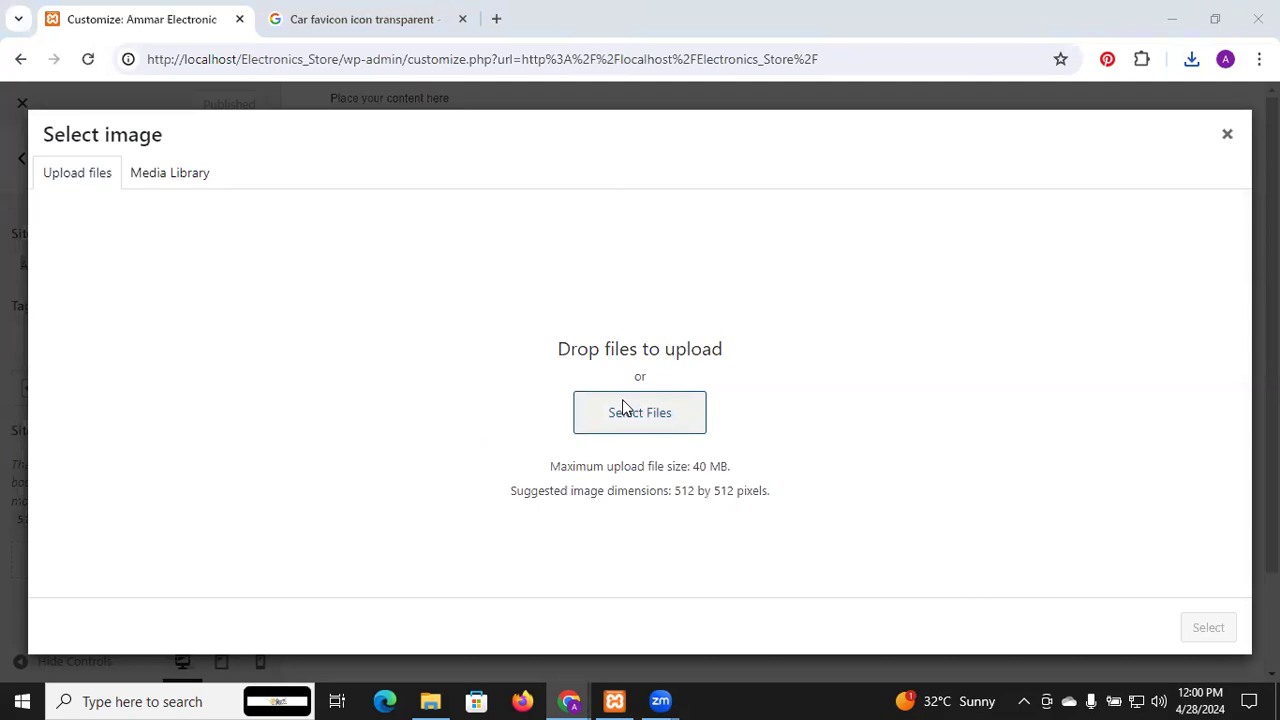
scroll(366, 266, down, 5)
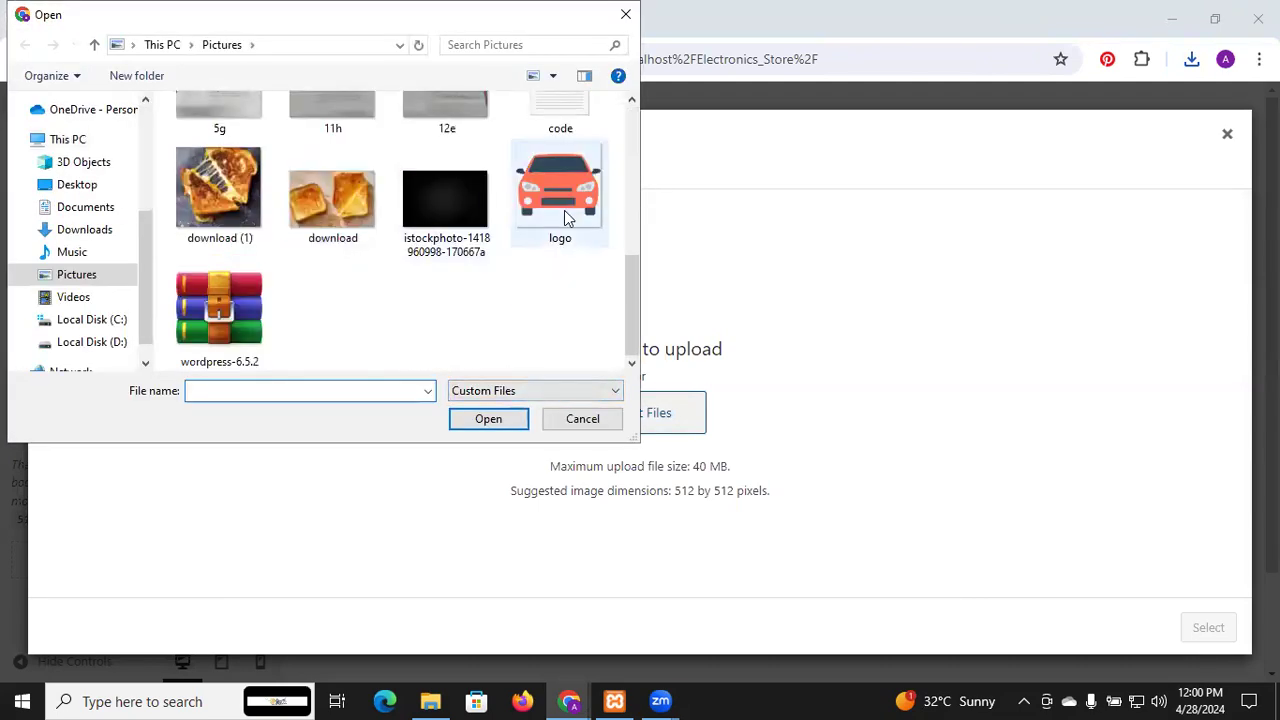
click(564, 210)
click(503, 425)
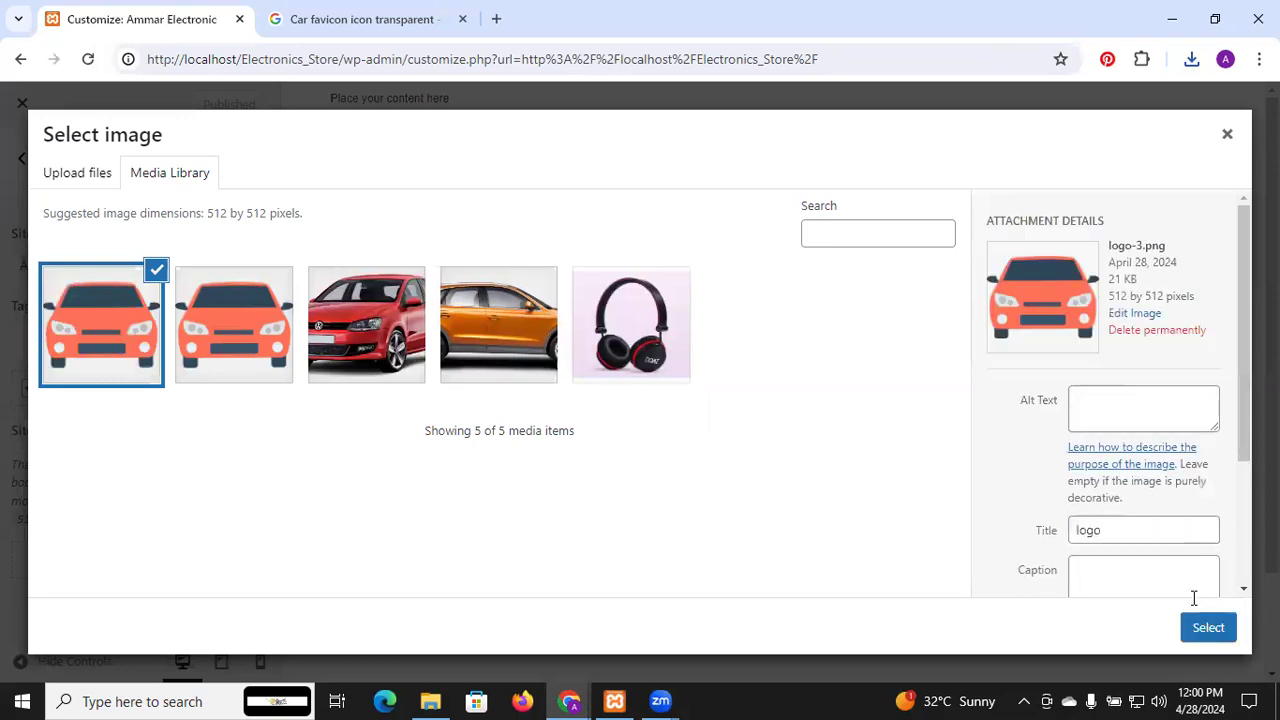
click(1207, 625)
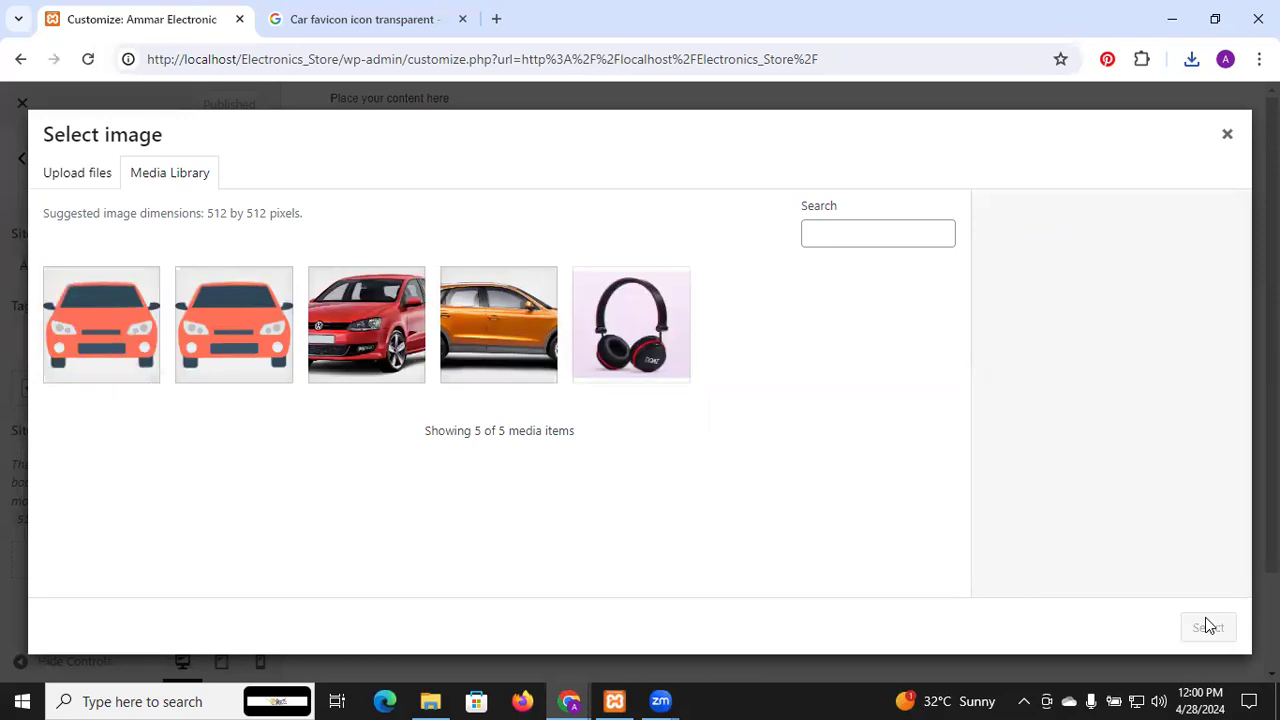
Give logo-3.png the alt text 'xyz' and select it as the site icon
click(145, 322)
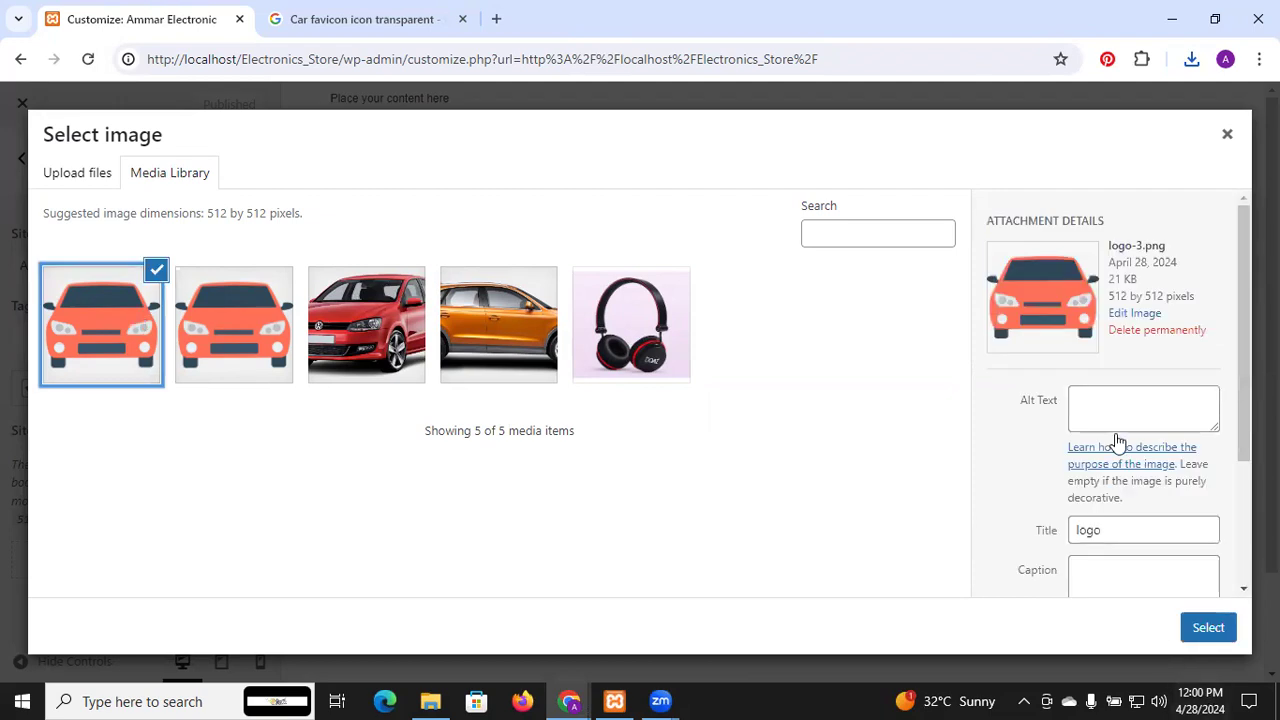
click(1101, 406)
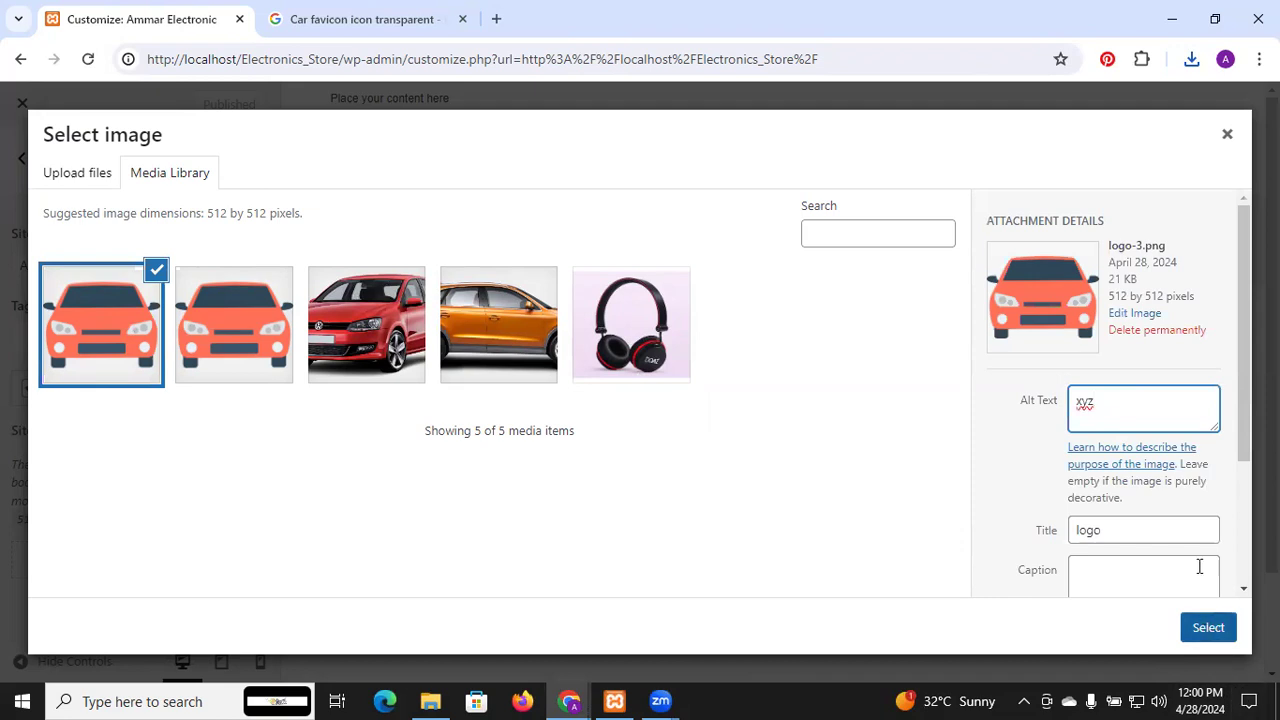
scroll(1201, 560, down, 1)
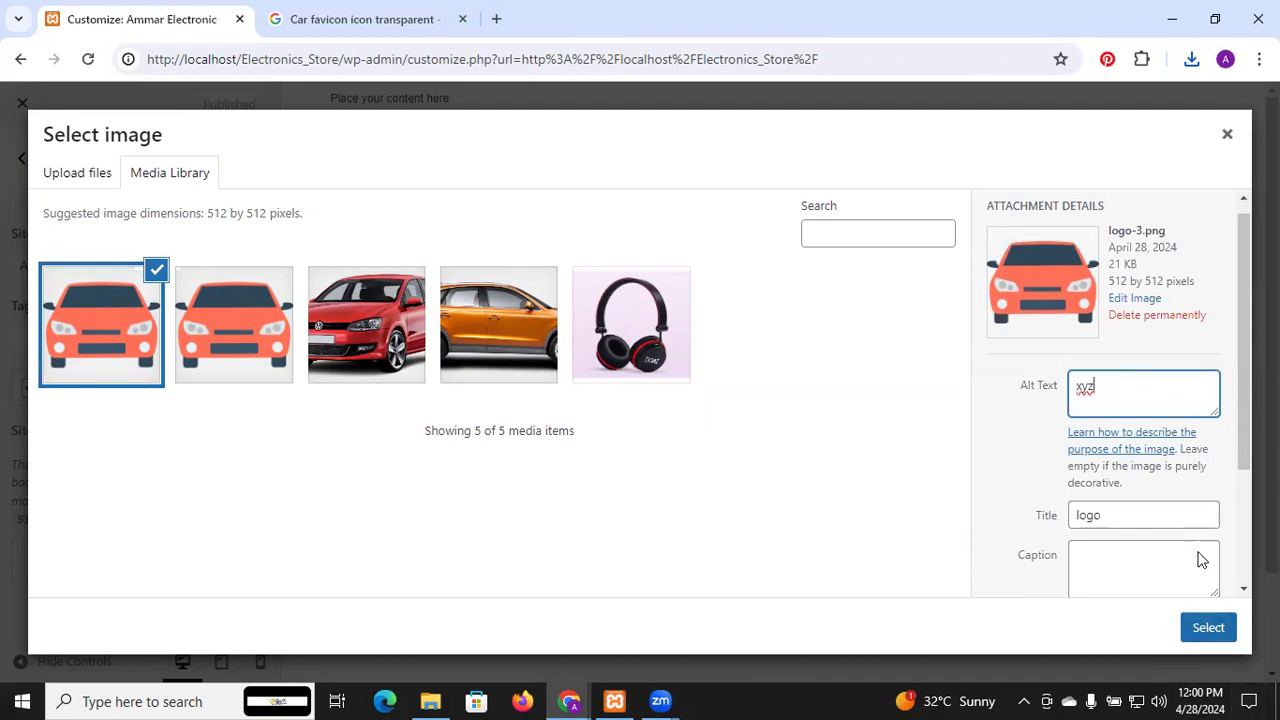
click(1210, 630)
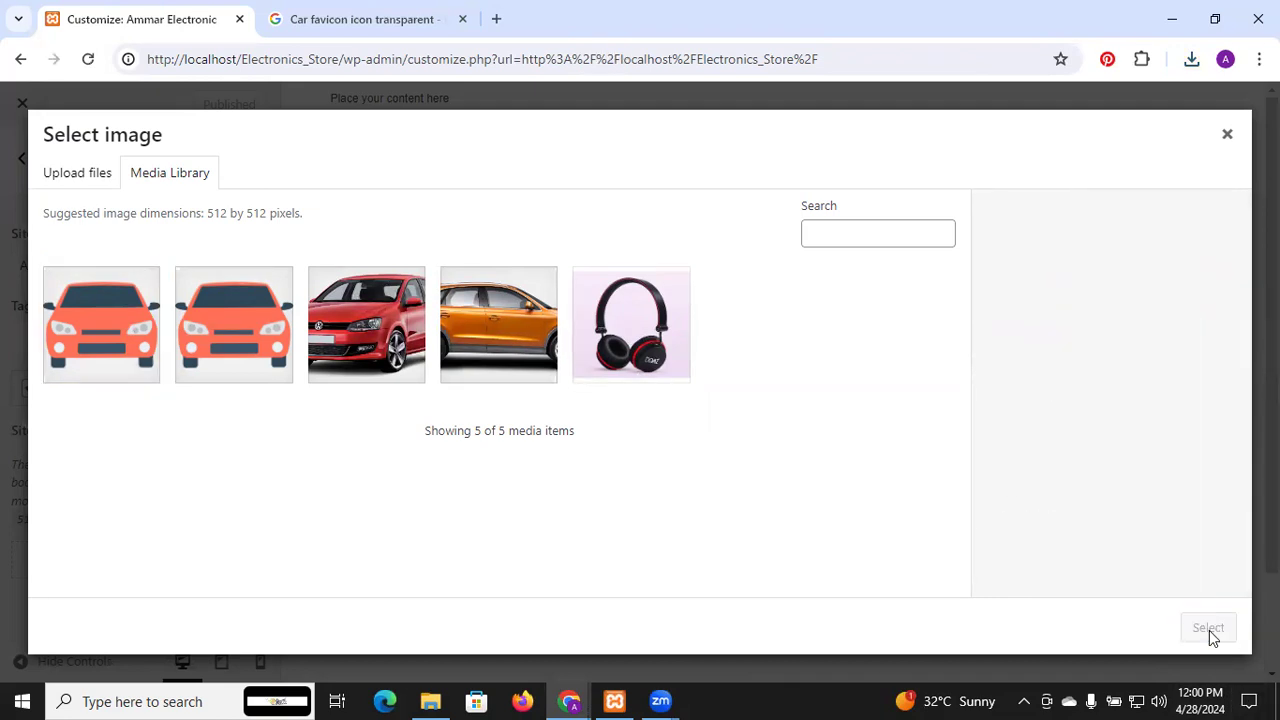
Permanently delete the red car photo from the media library
click(349, 295)
right_click(347, 292)
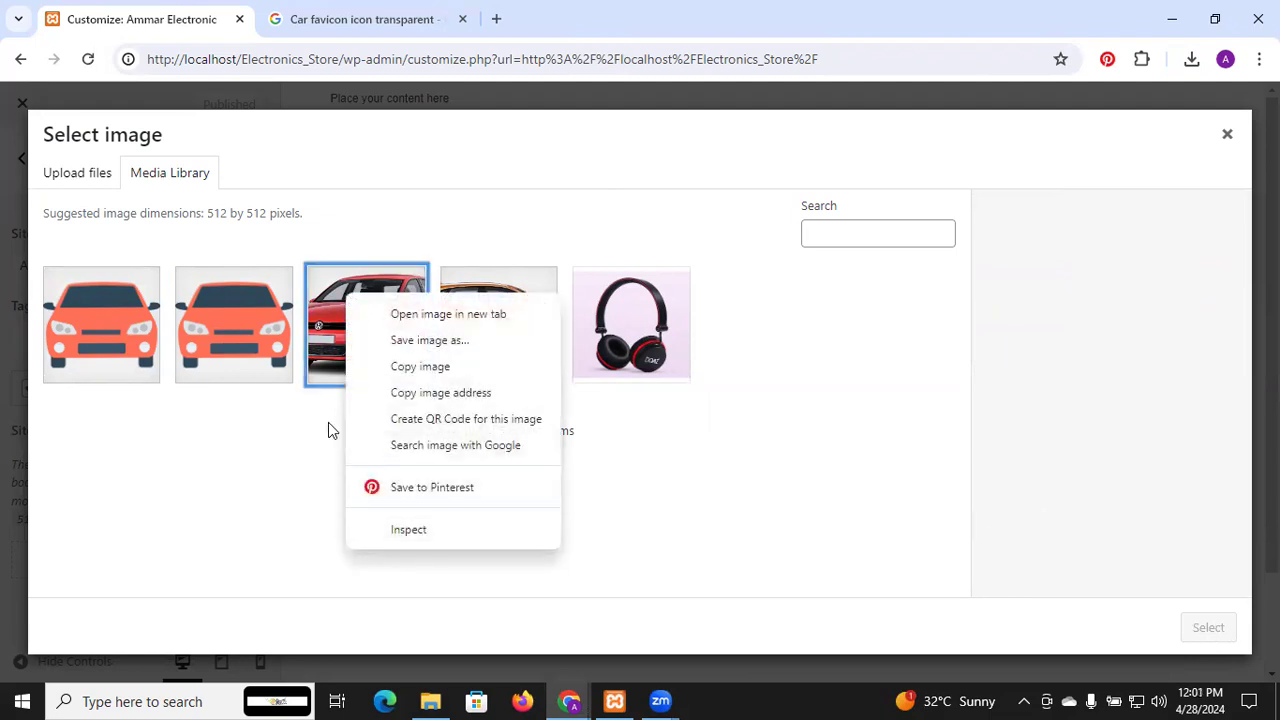
click(326, 350)
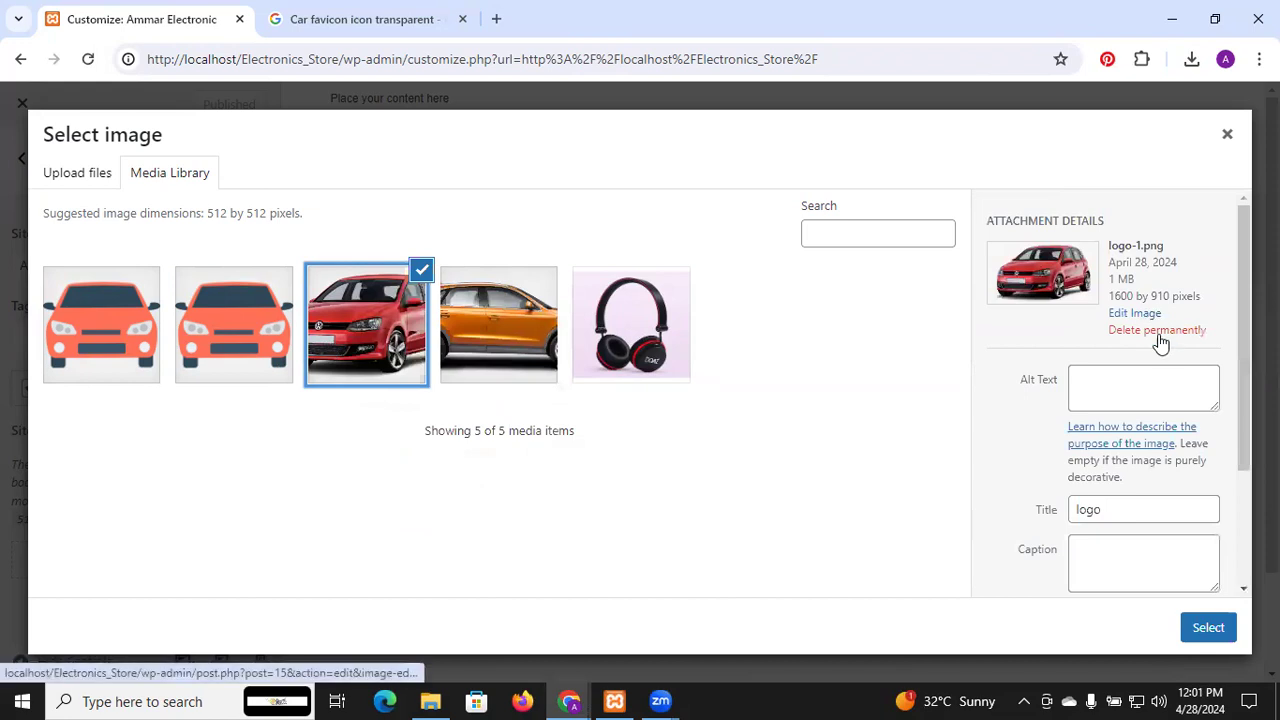
click(1157, 333)
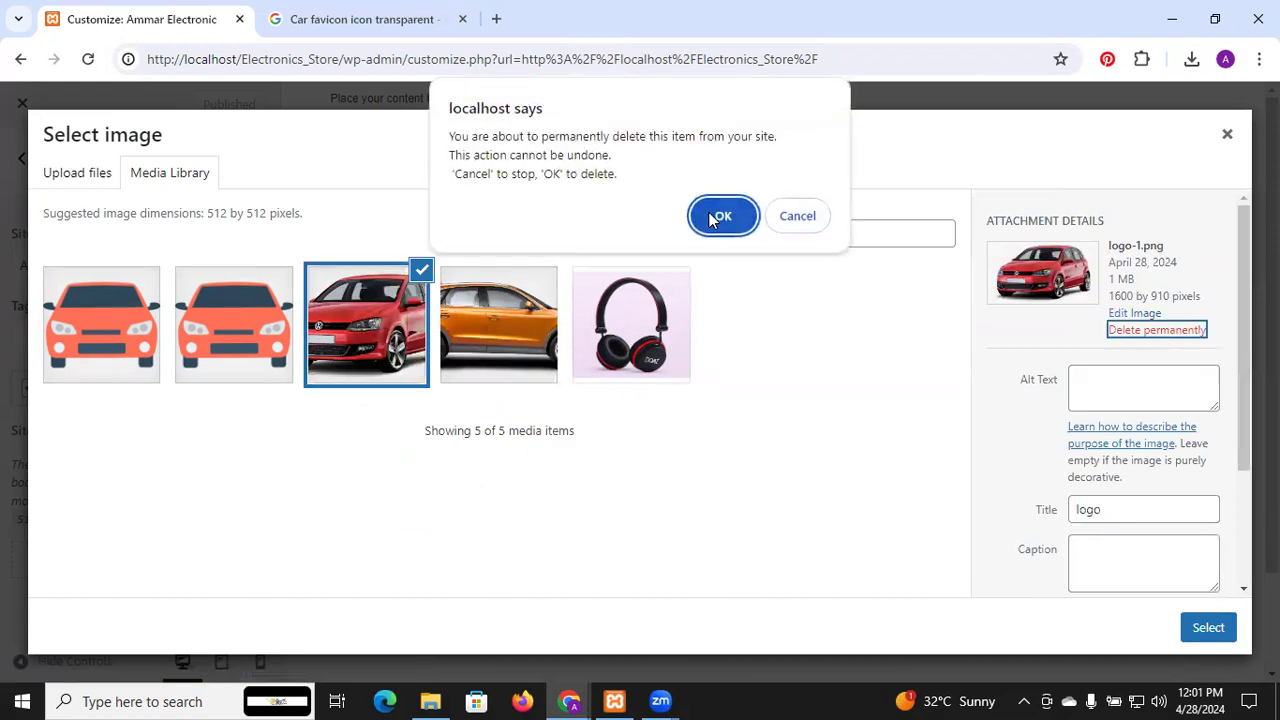
click(726, 217)
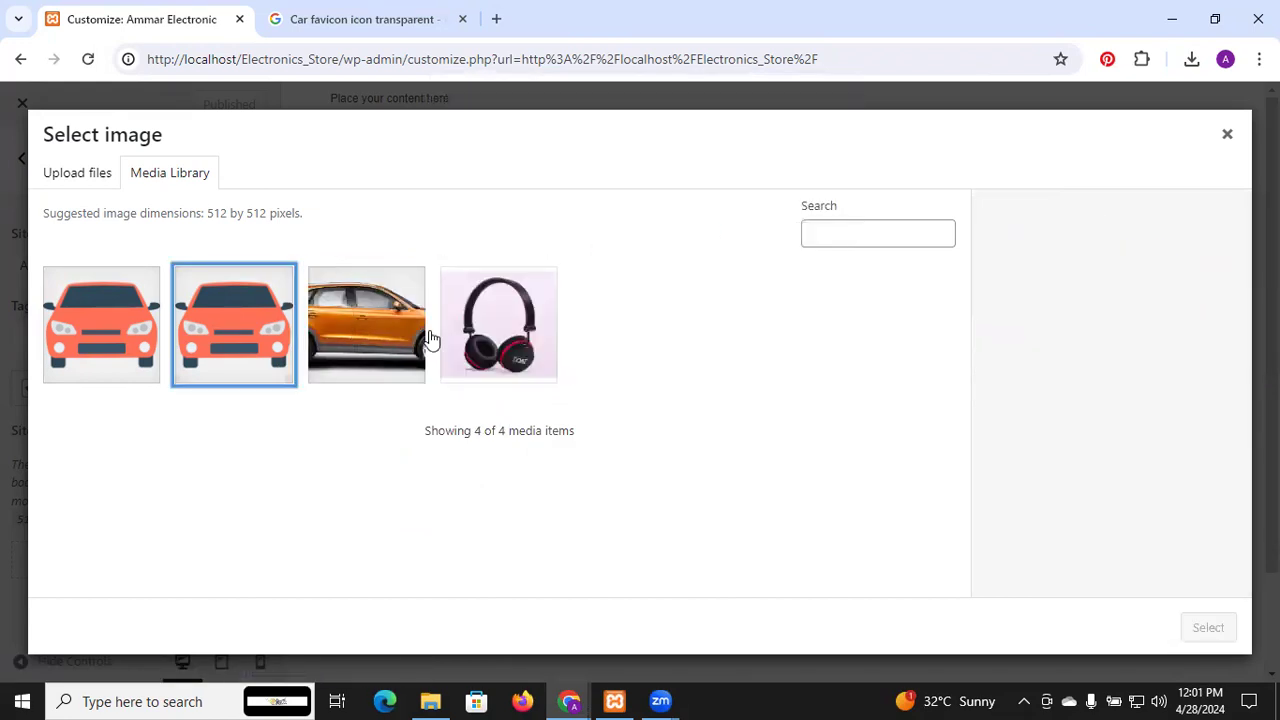
Permanently delete the duplicate orange car icon, dismissing the deletion error
click(239, 308)
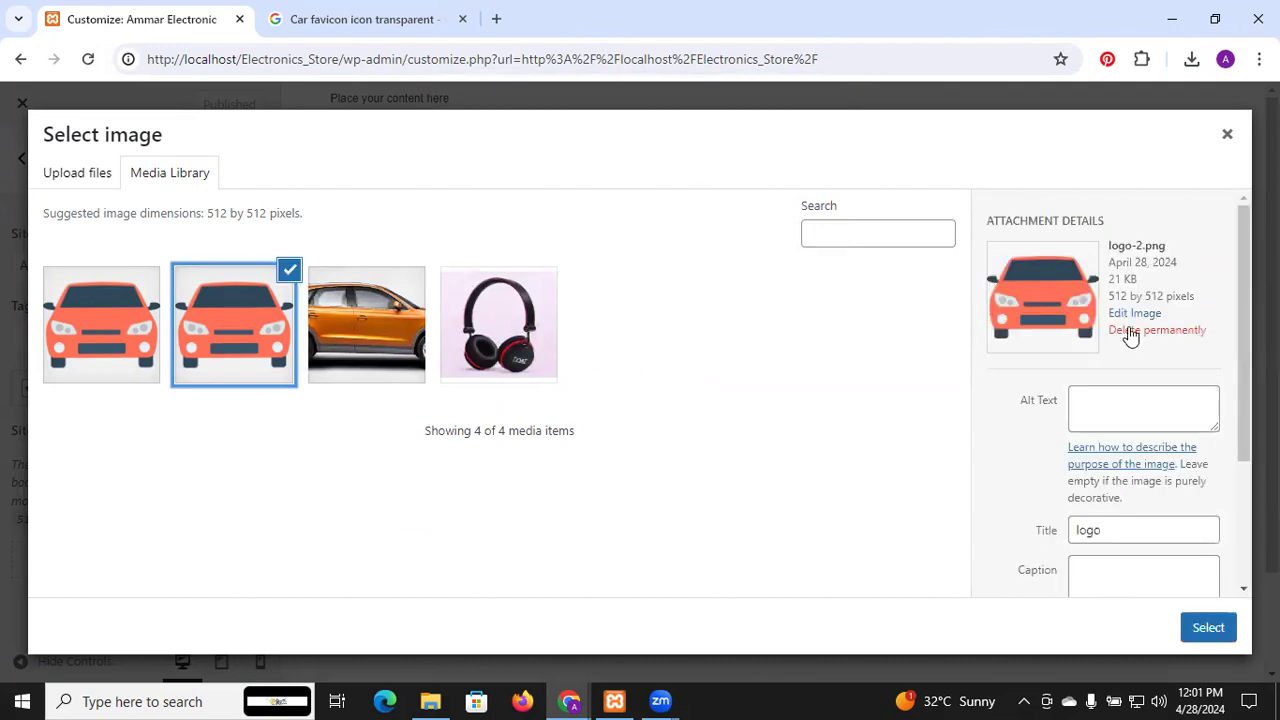
click(1130, 331)
click(720, 218)
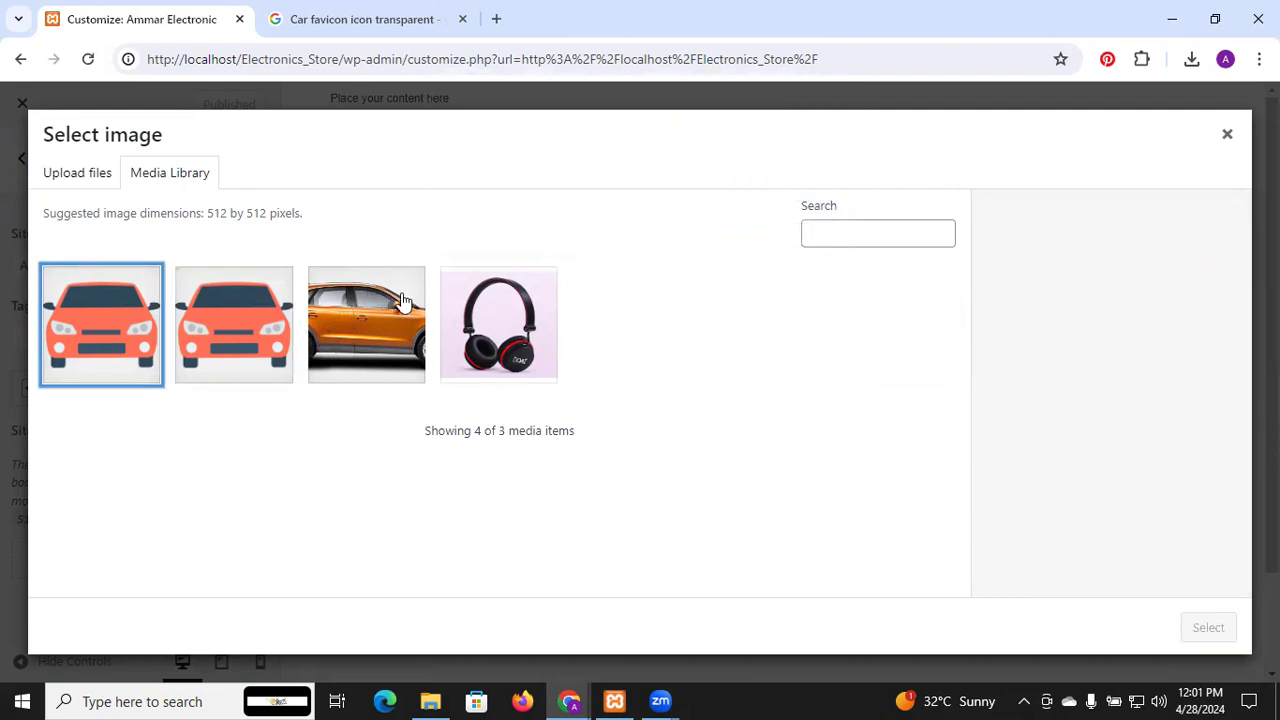
click(268, 322)
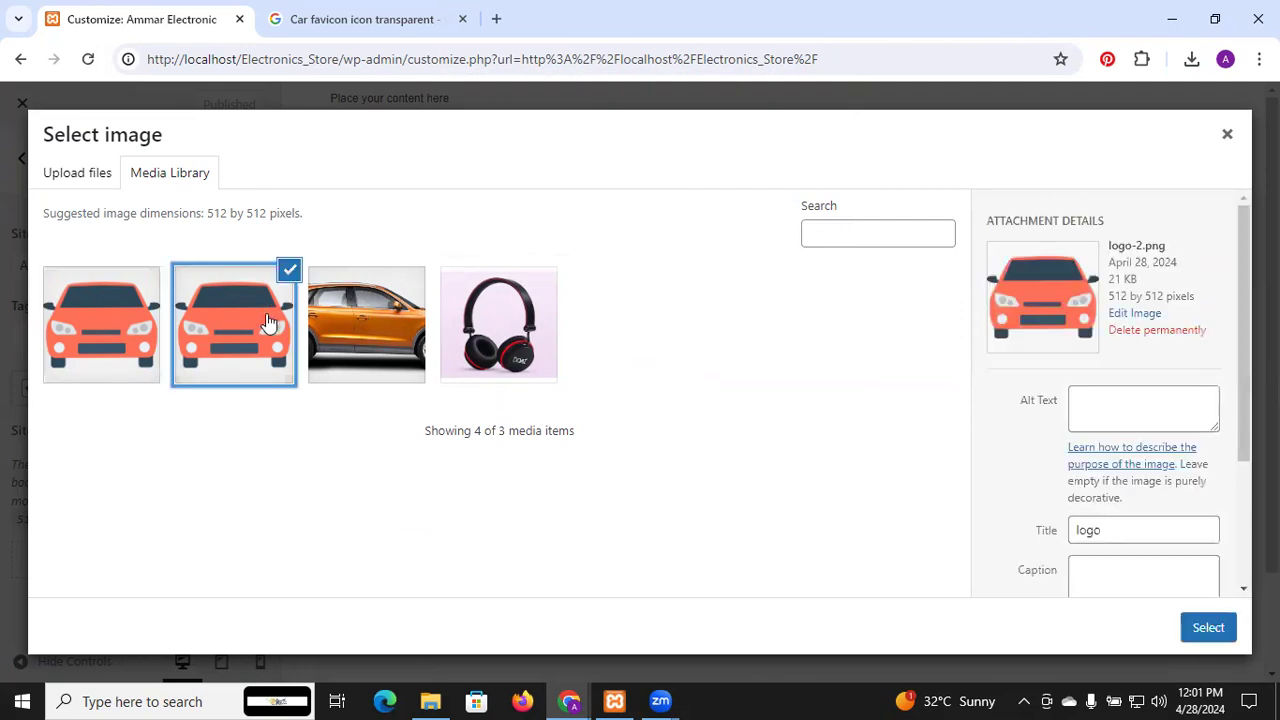
click(1133, 333)
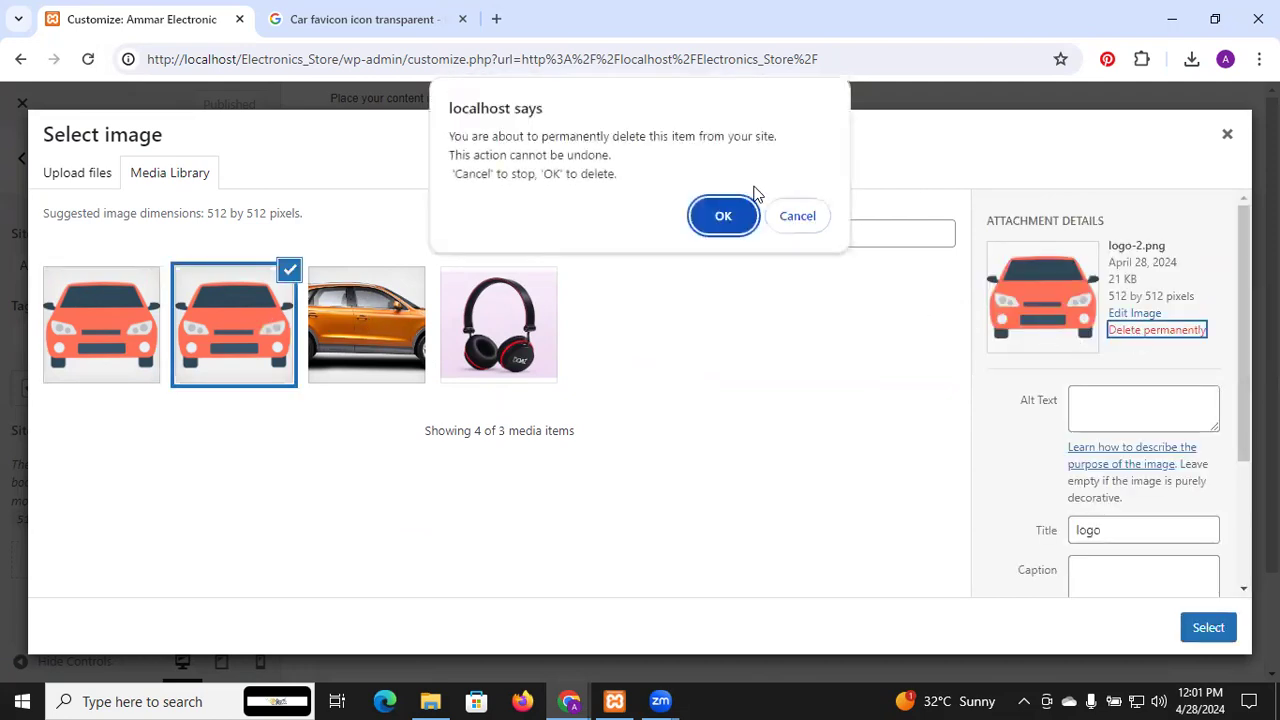
click(726, 217)
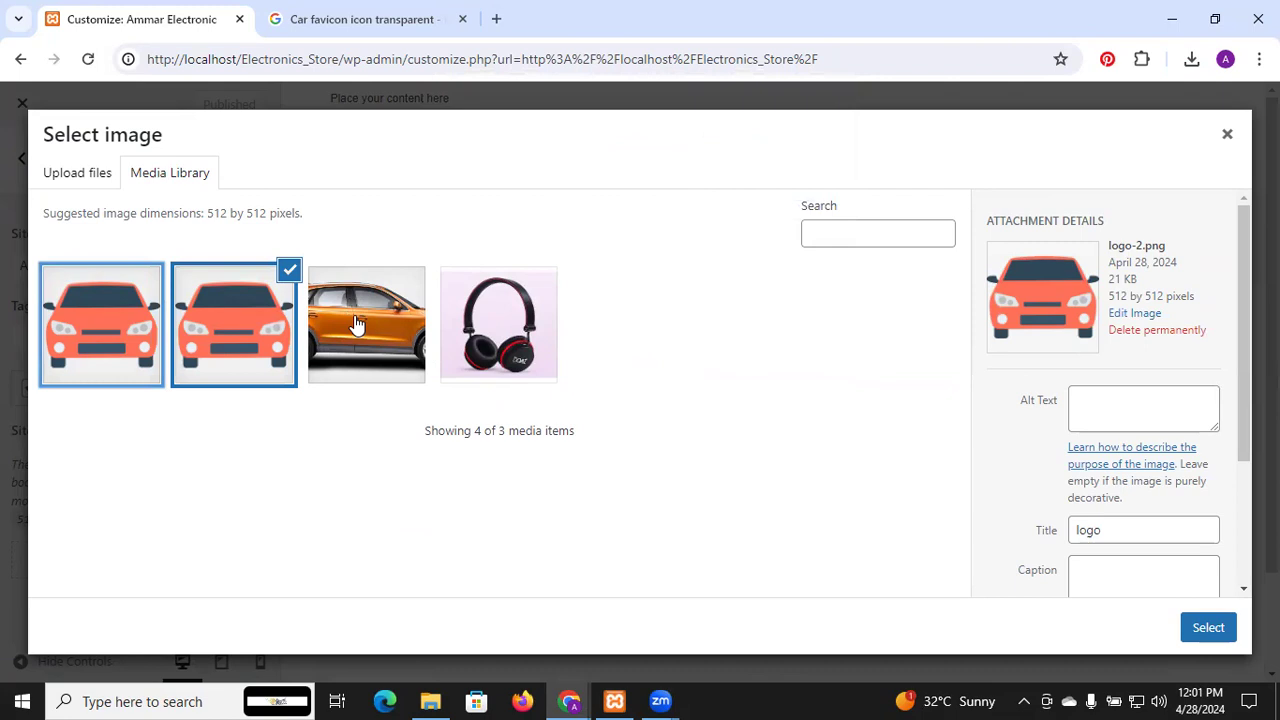
click(801, 183)
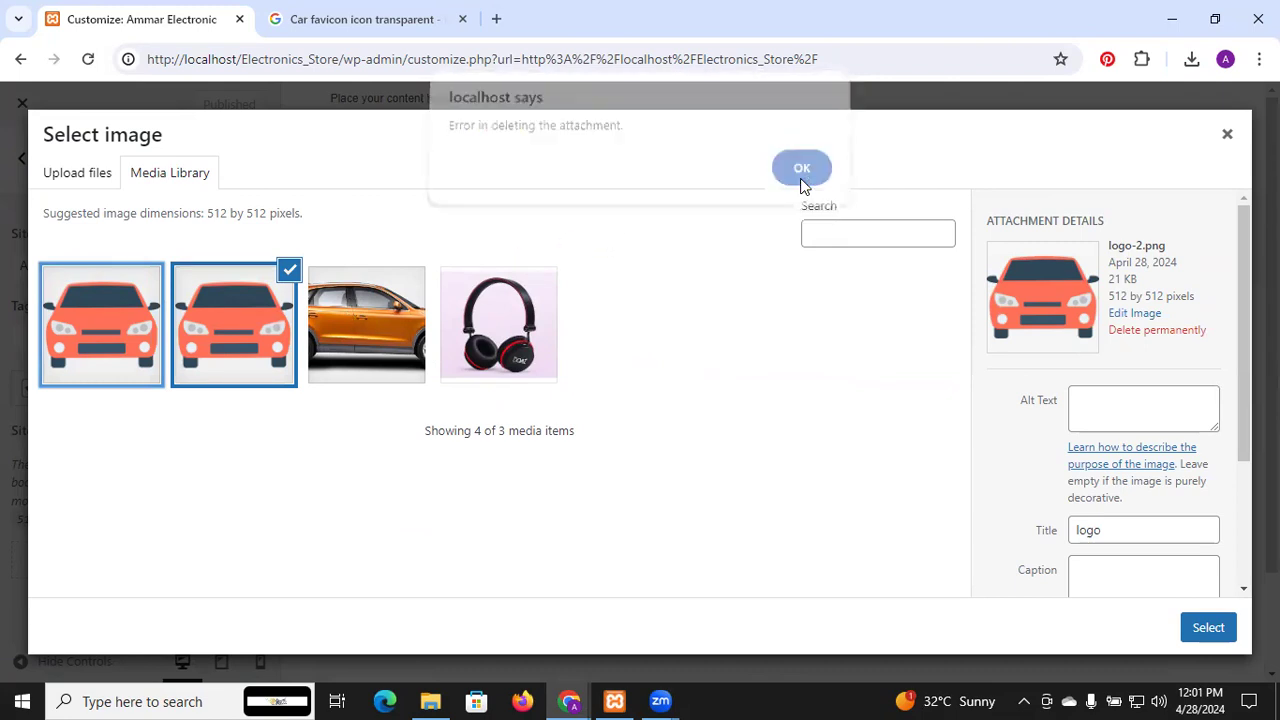
Permanently delete the orange car photo from the media library
click(323, 380)
click(1128, 332)
click(724, 232)
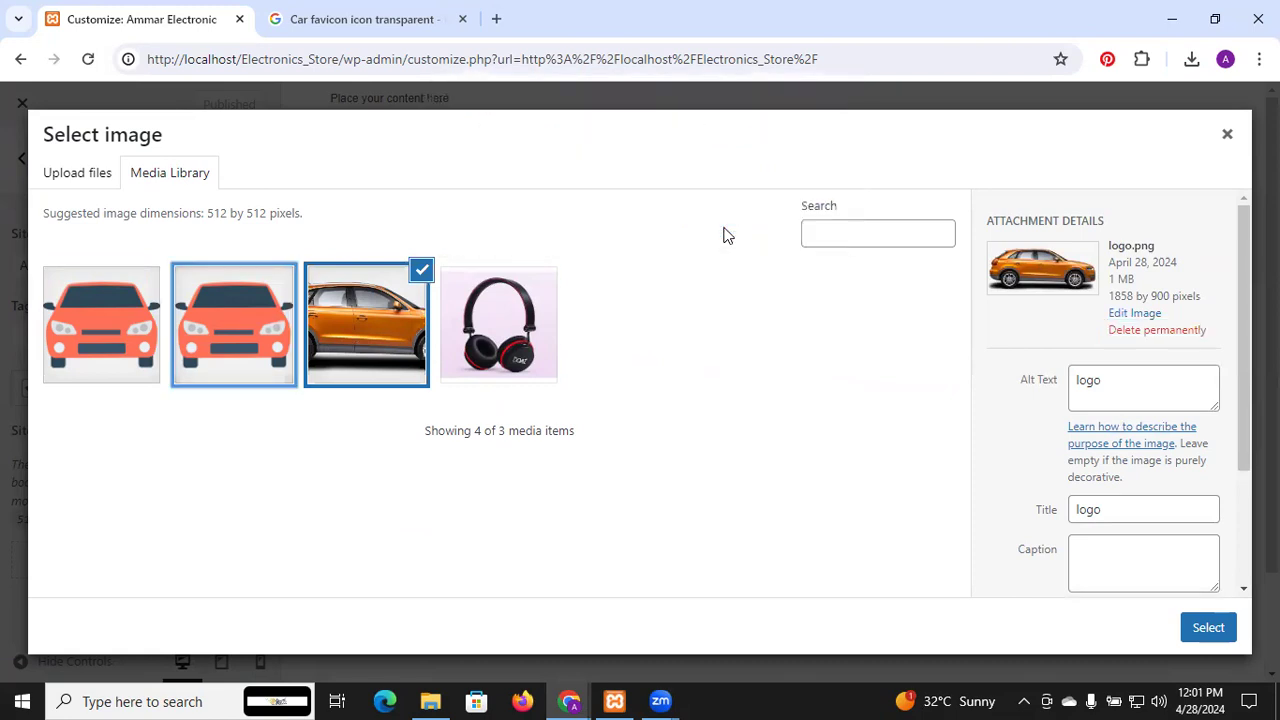
Retry deleting the second car icon, then close the image picker and reload the Customizer
click(277, 352)
click(1122, 331)
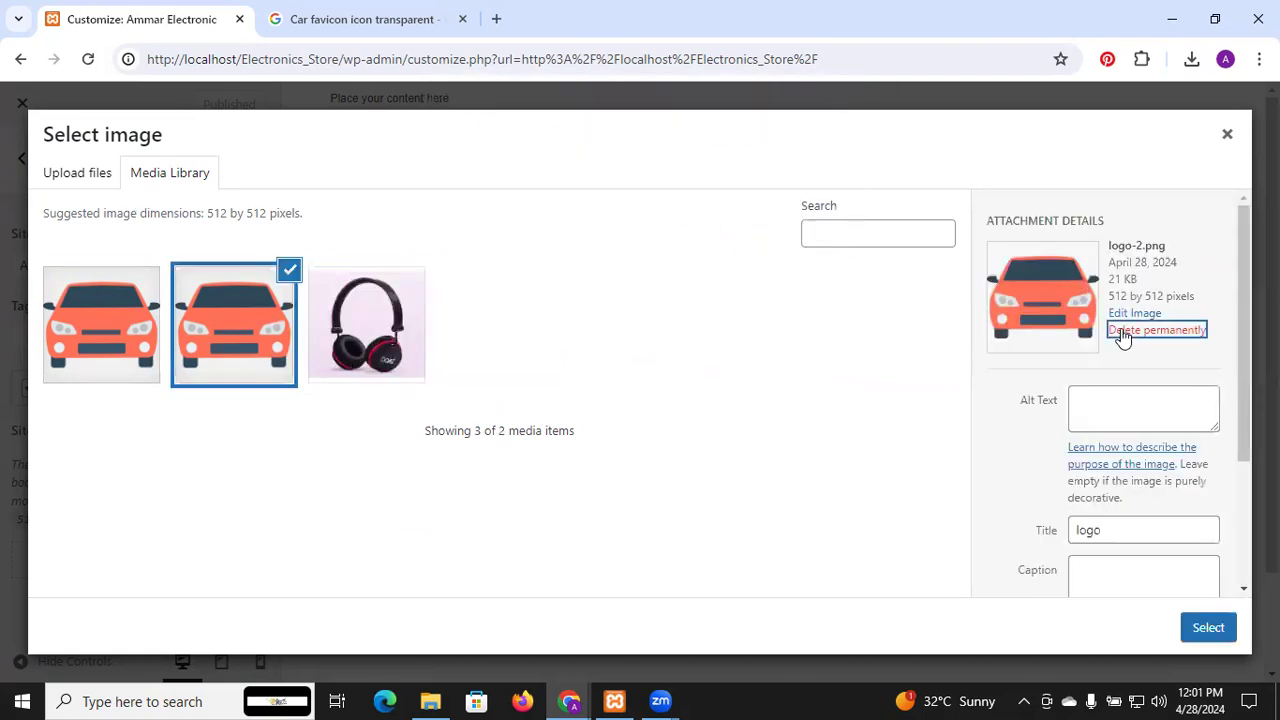
click(699, 213)
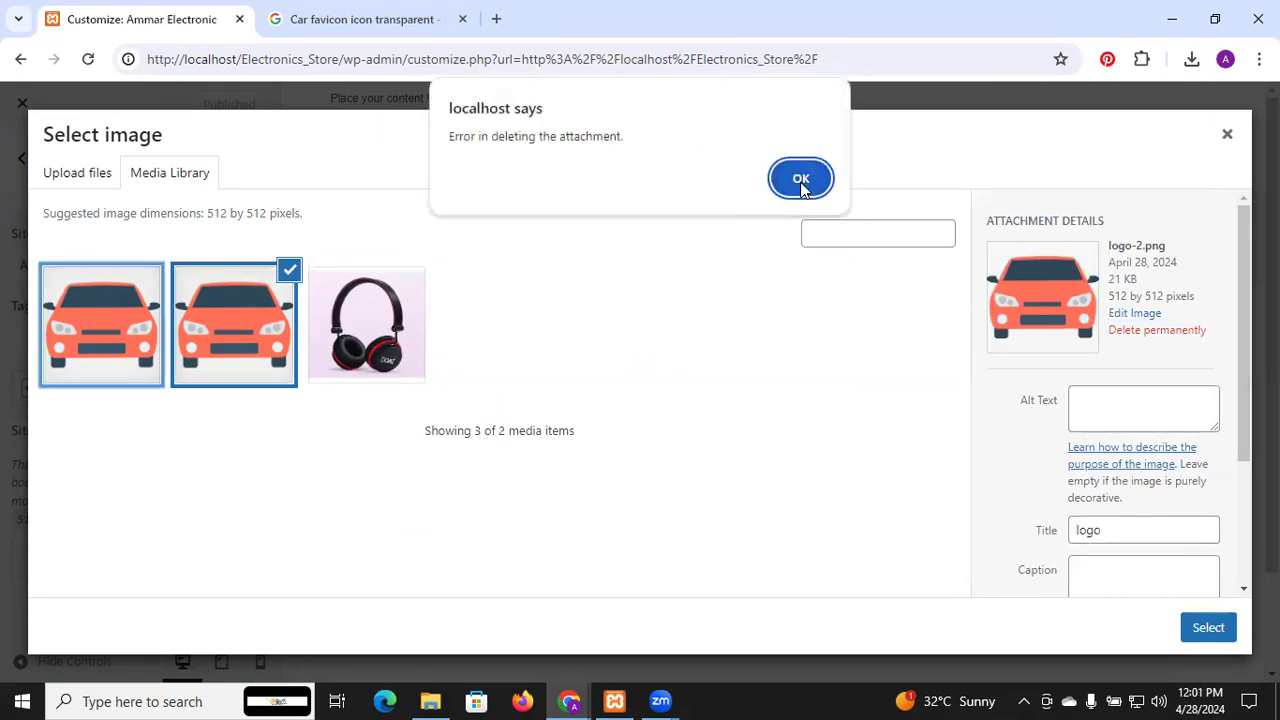
click(801, 180)
click(1228, 133)
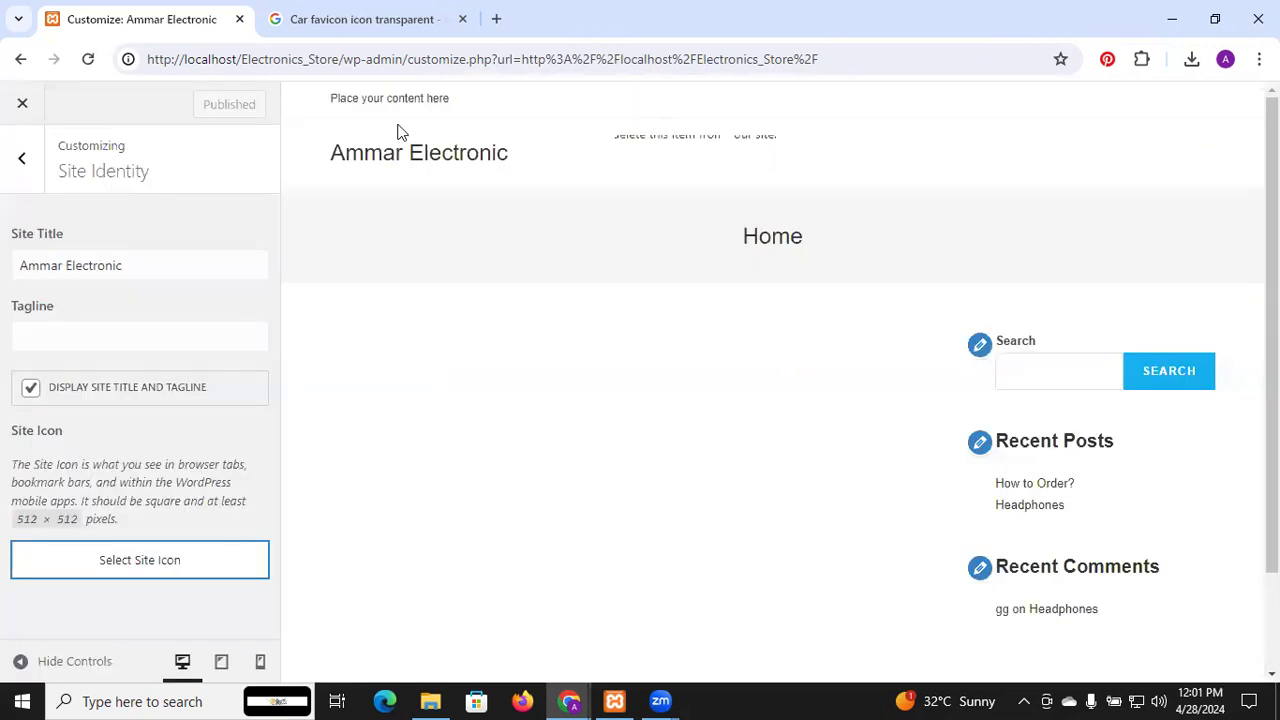
click(87, 62)
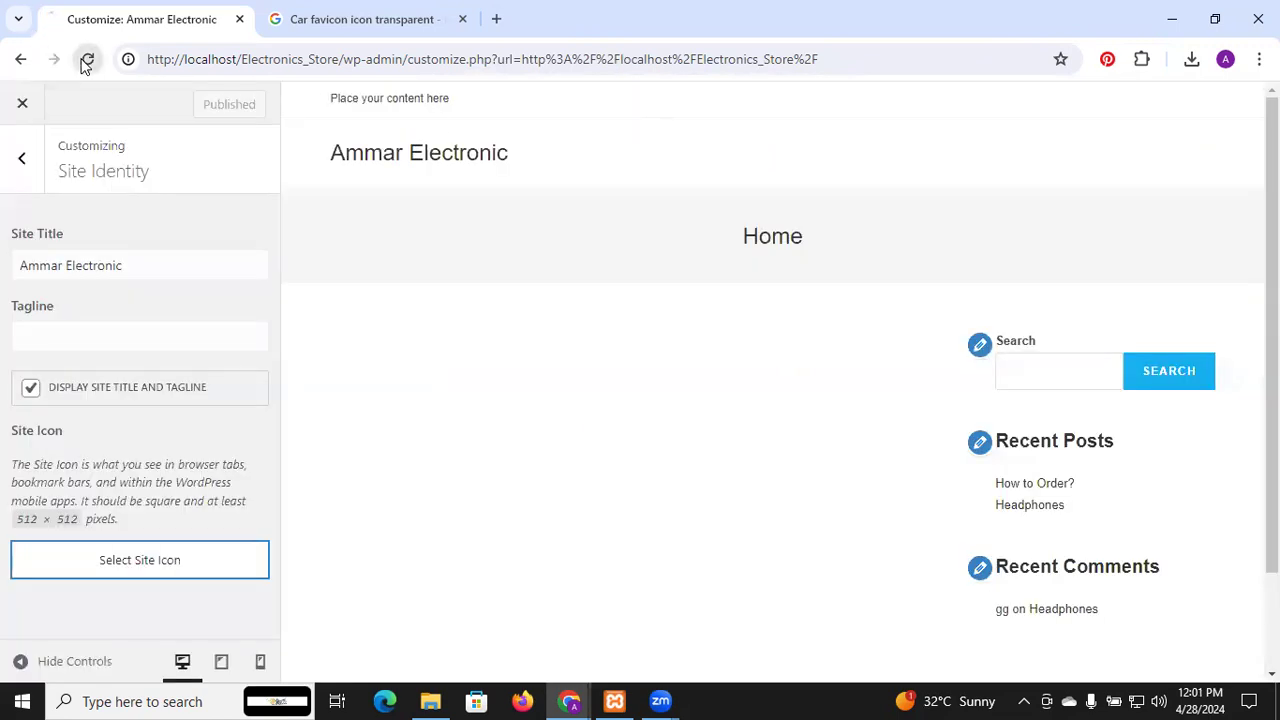
Save the black Pngtree car icon from Google Images into Pictures as 'car'
click(310, 10)
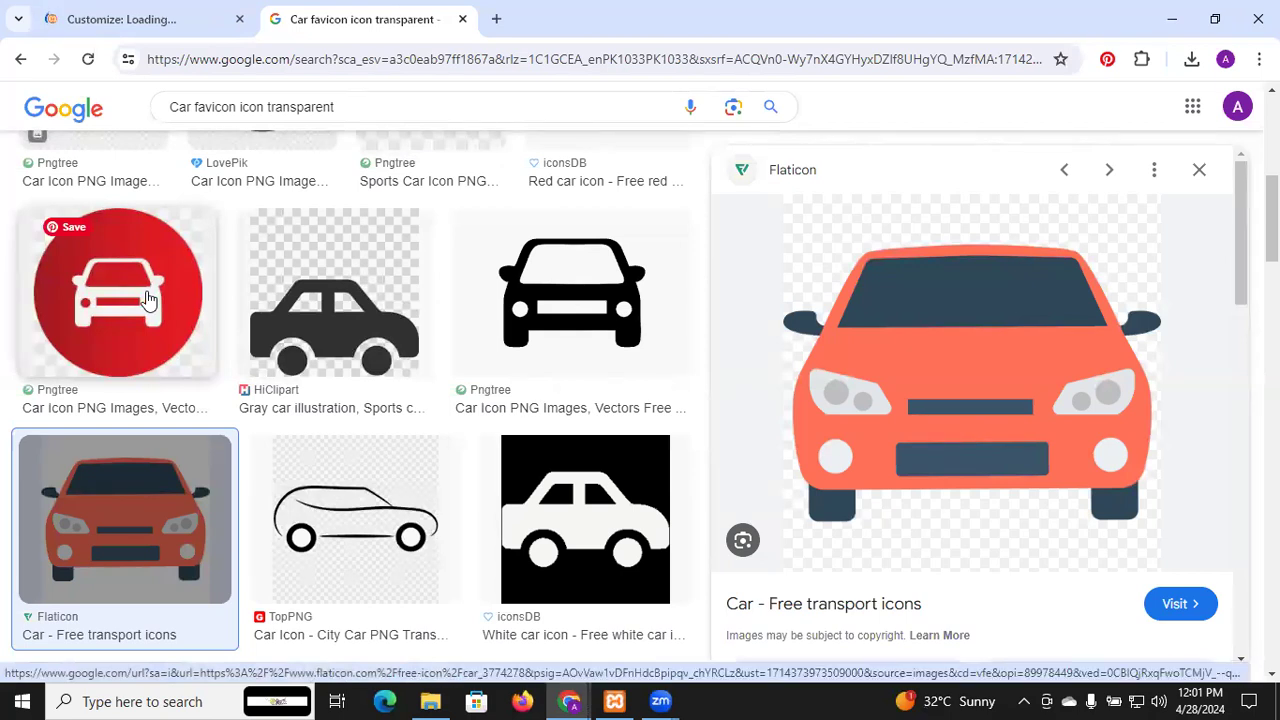
scroll(149, 294, down, 1)
scroll(149, 294, up, 5)
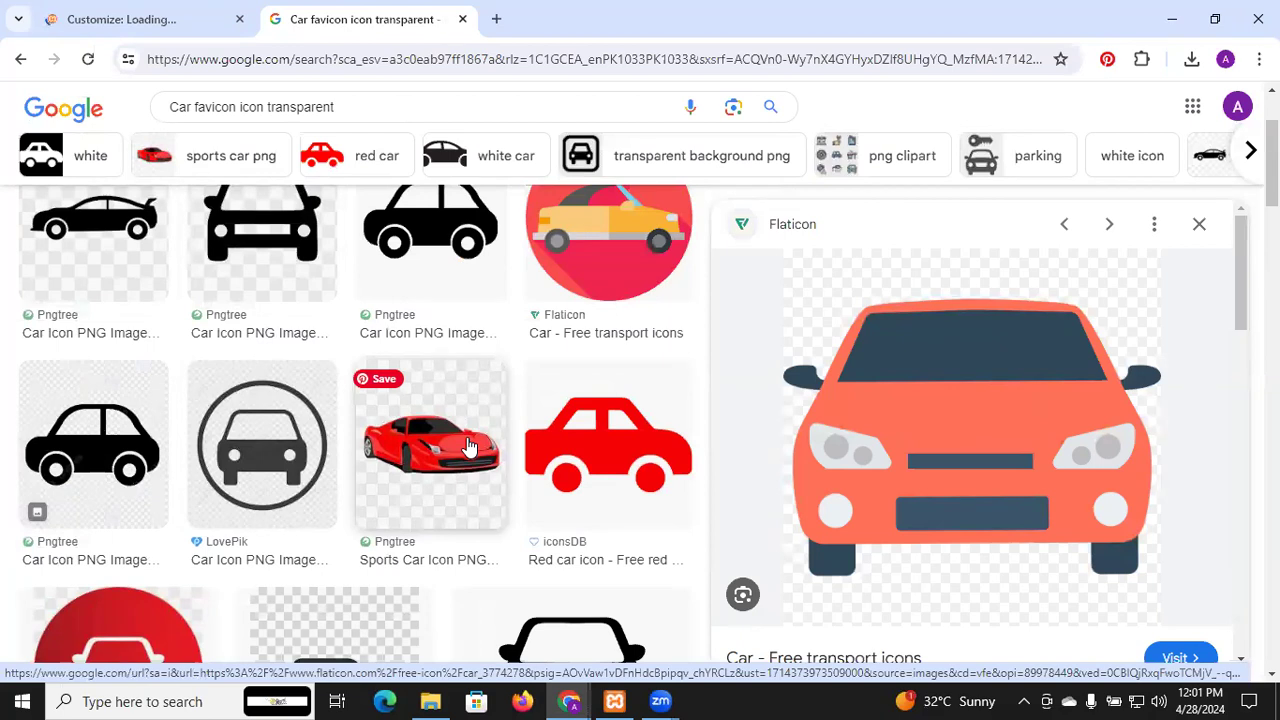
scroll(470, 447, up, 2)
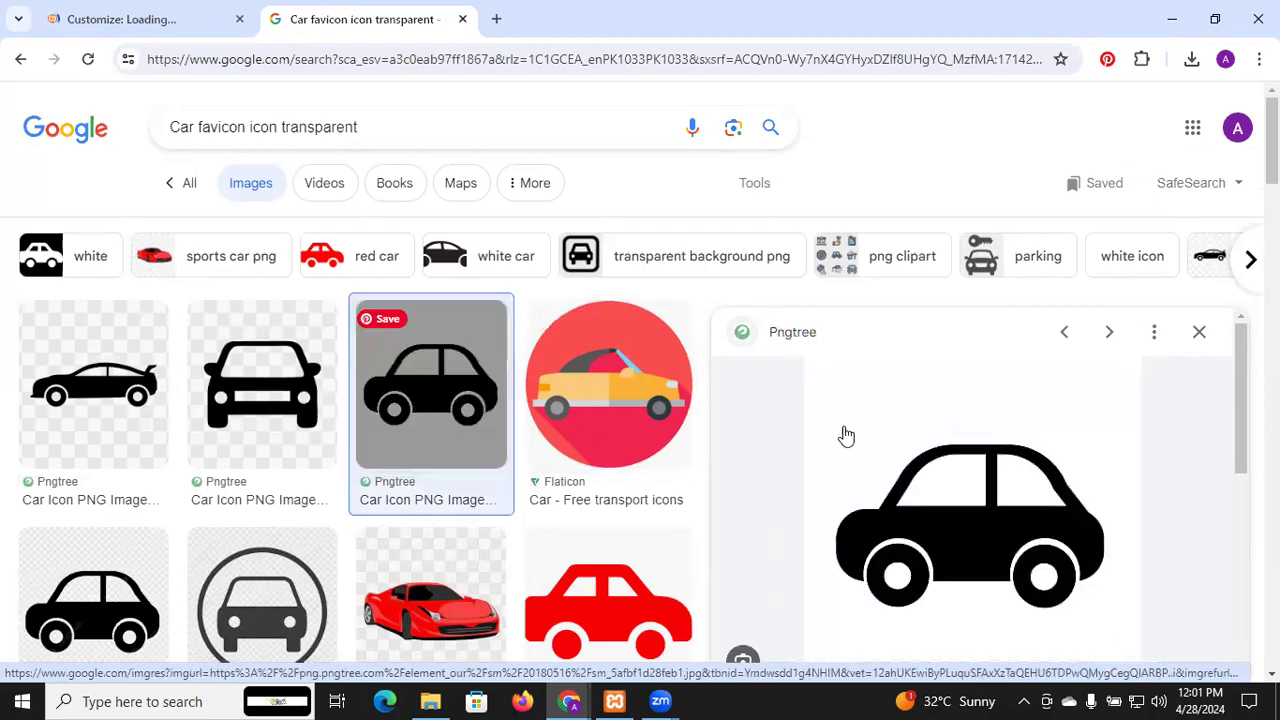
scroll(971, 508, down, 2)
scroll(971, 508, up, 1)
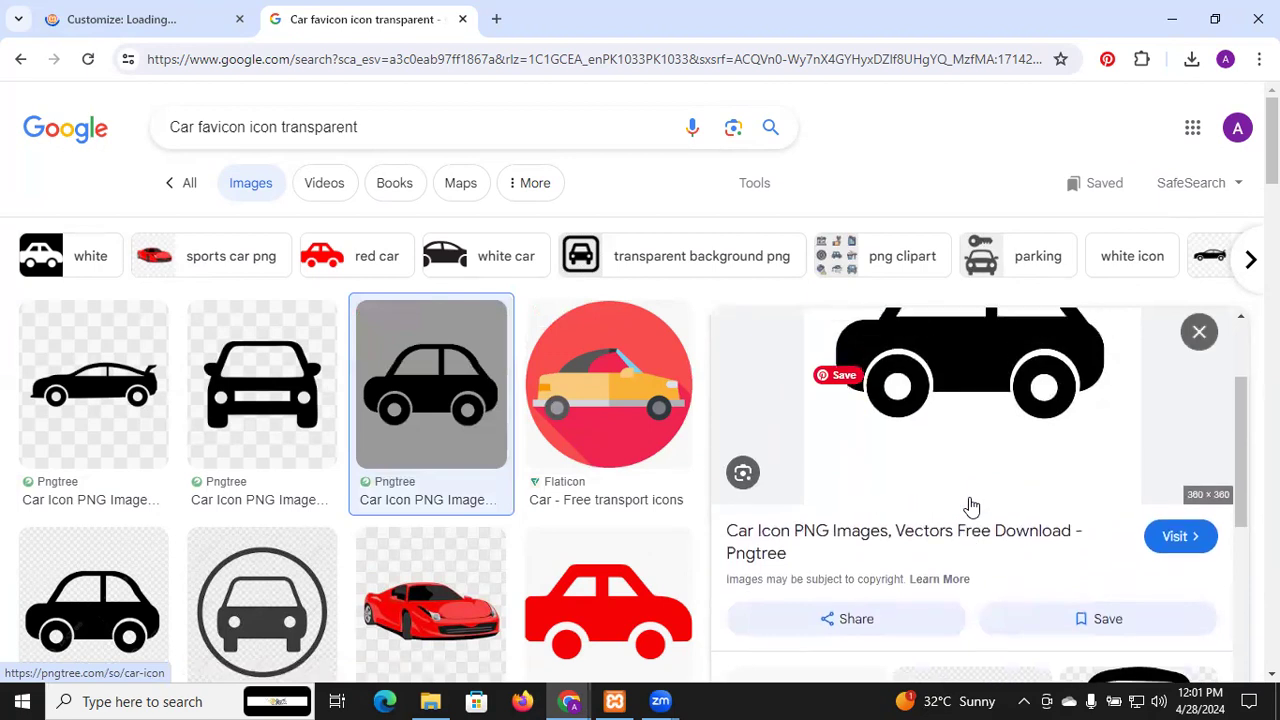
right_click(941, 431)
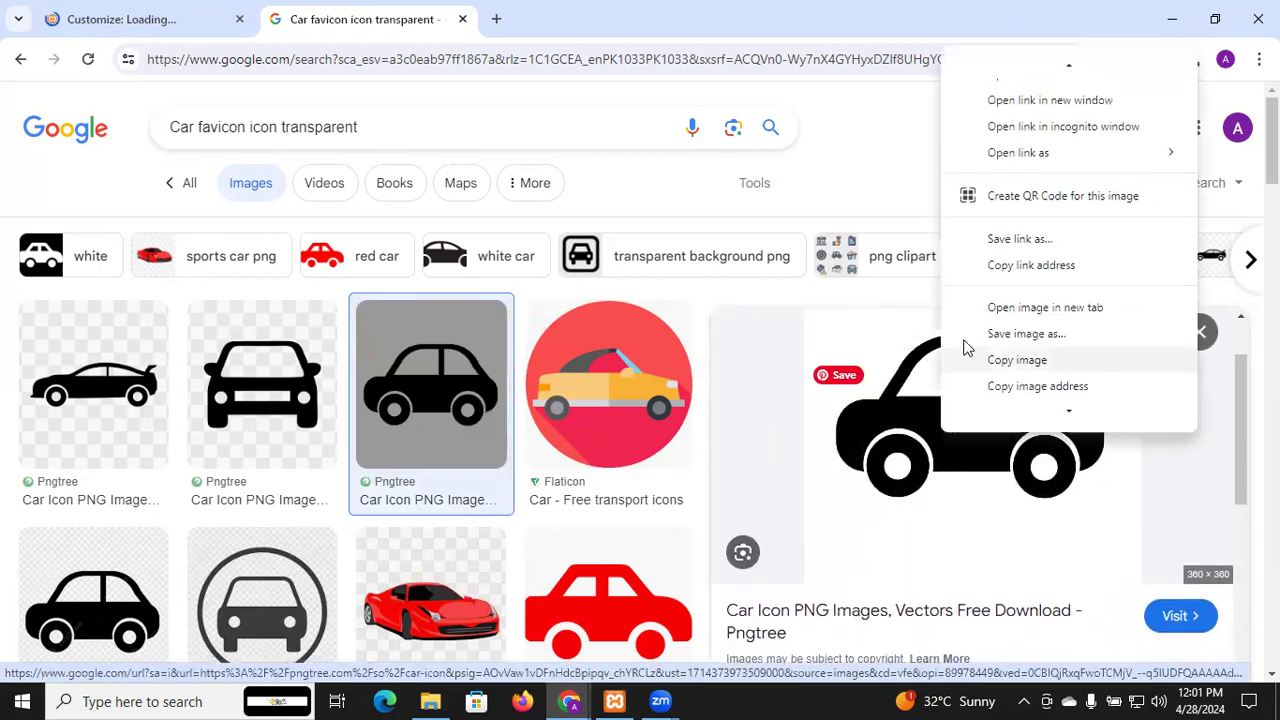
click(1017, 334)
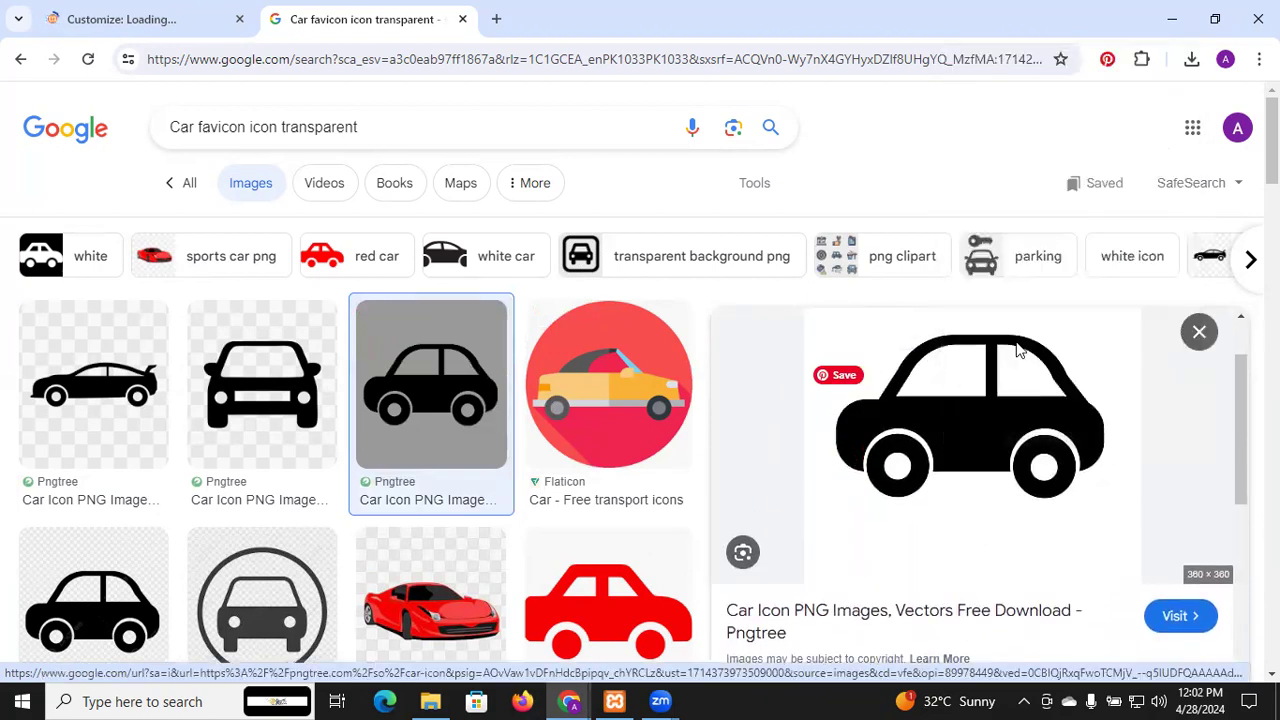
text(car)
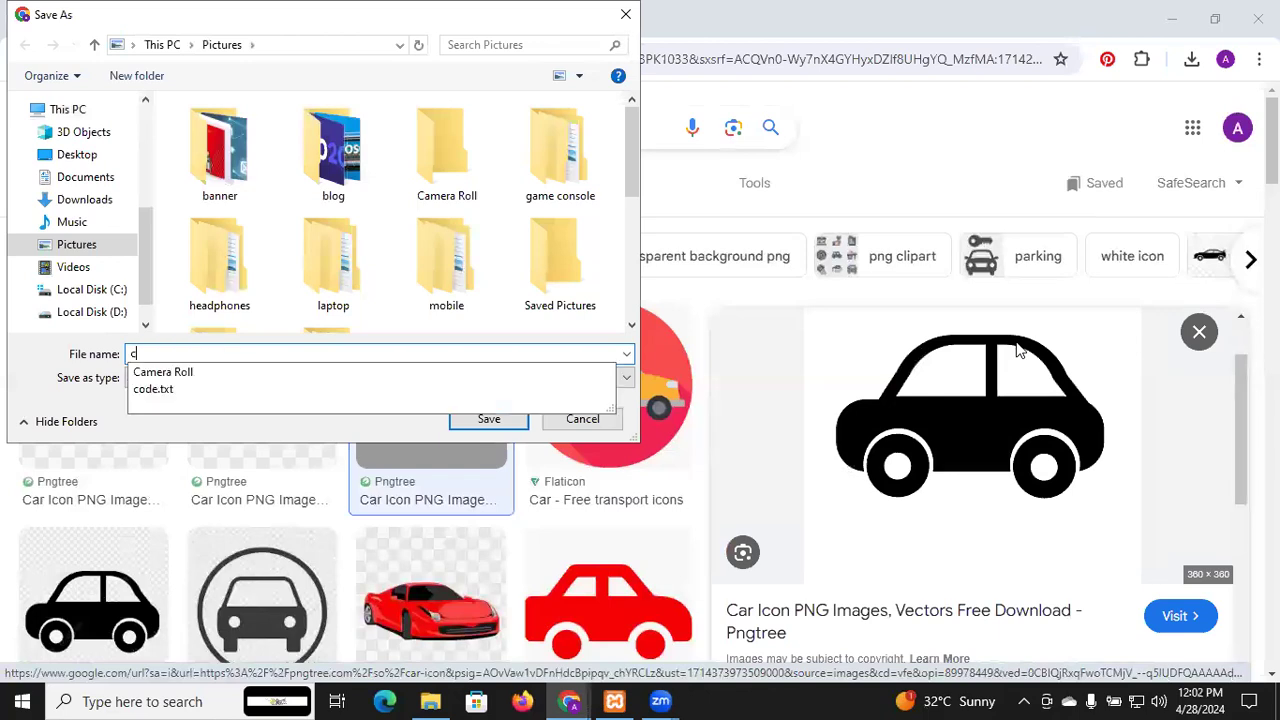
click(487, 419)
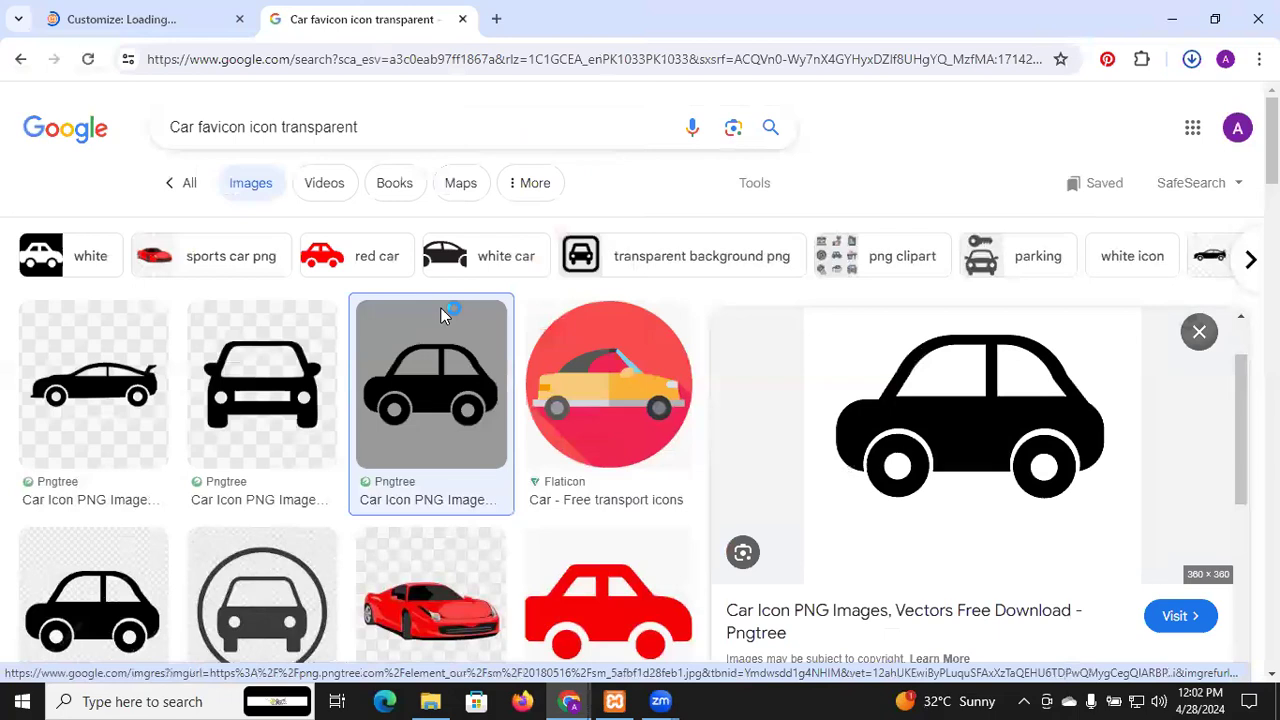
click(163, 10)
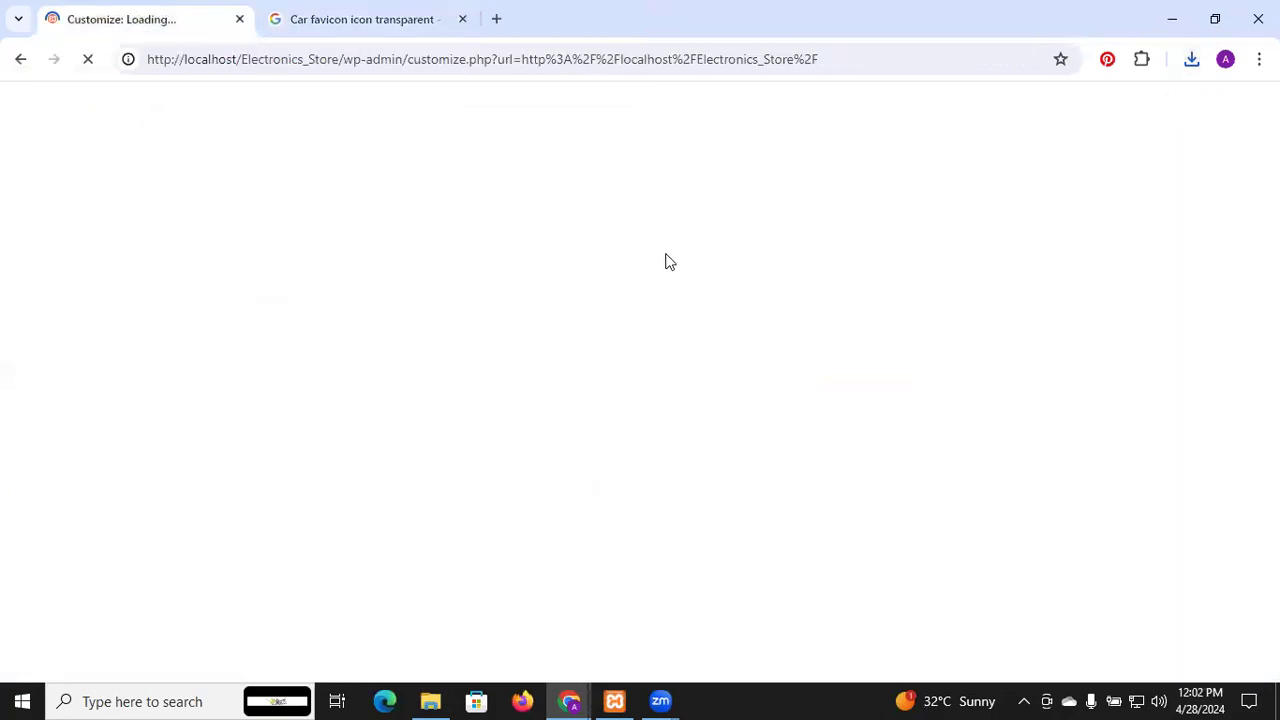
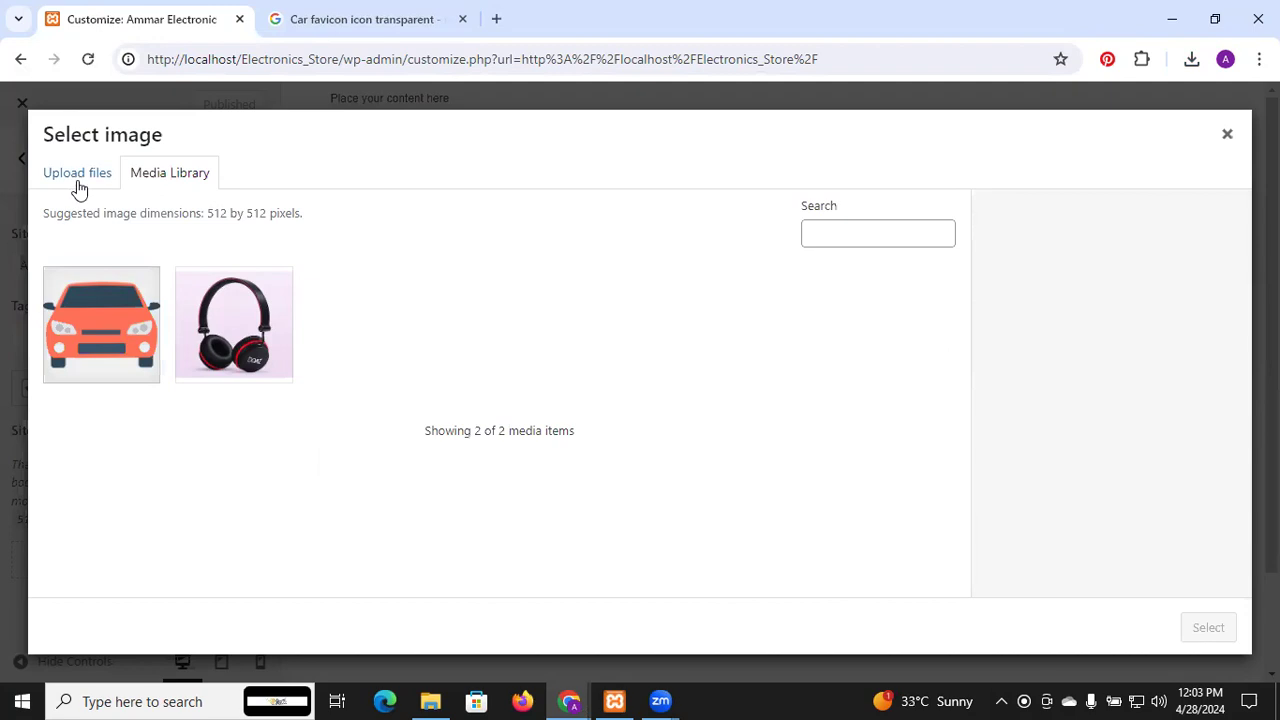
Upload car.jpg, set it uncropped as the site icon, and publish
click(675, 411)
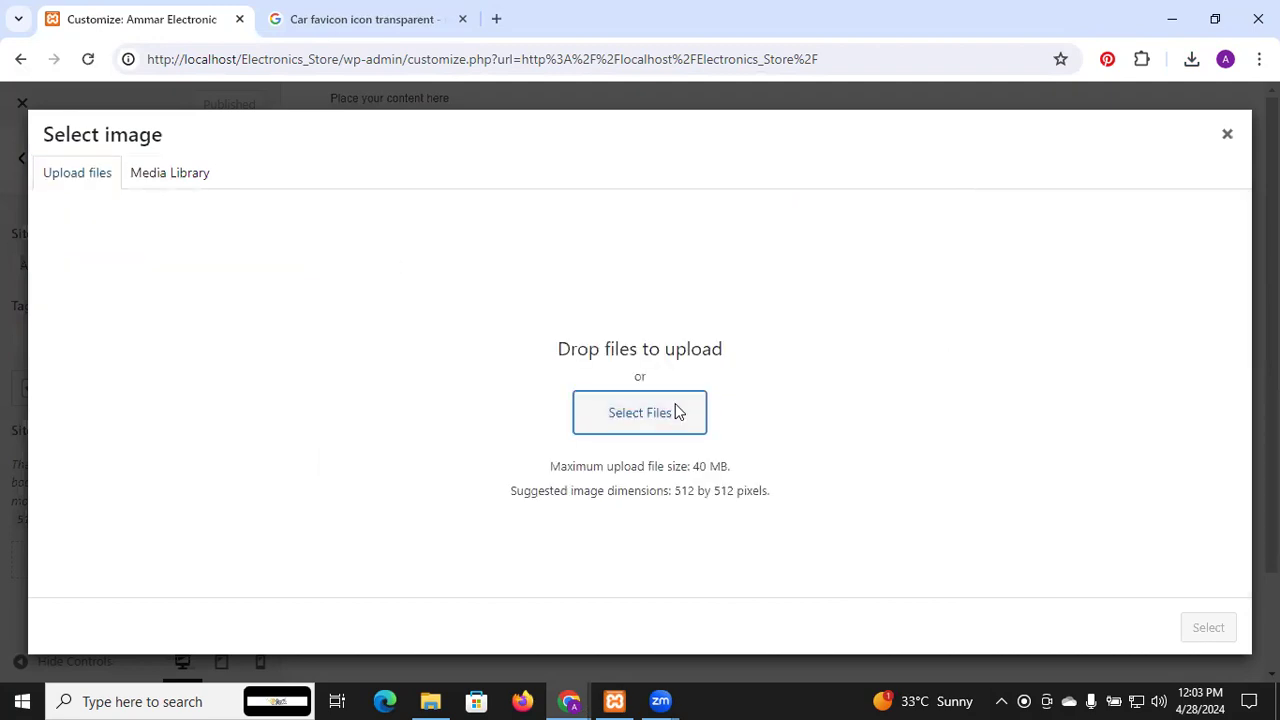
scroll(339, 217, down, 5)
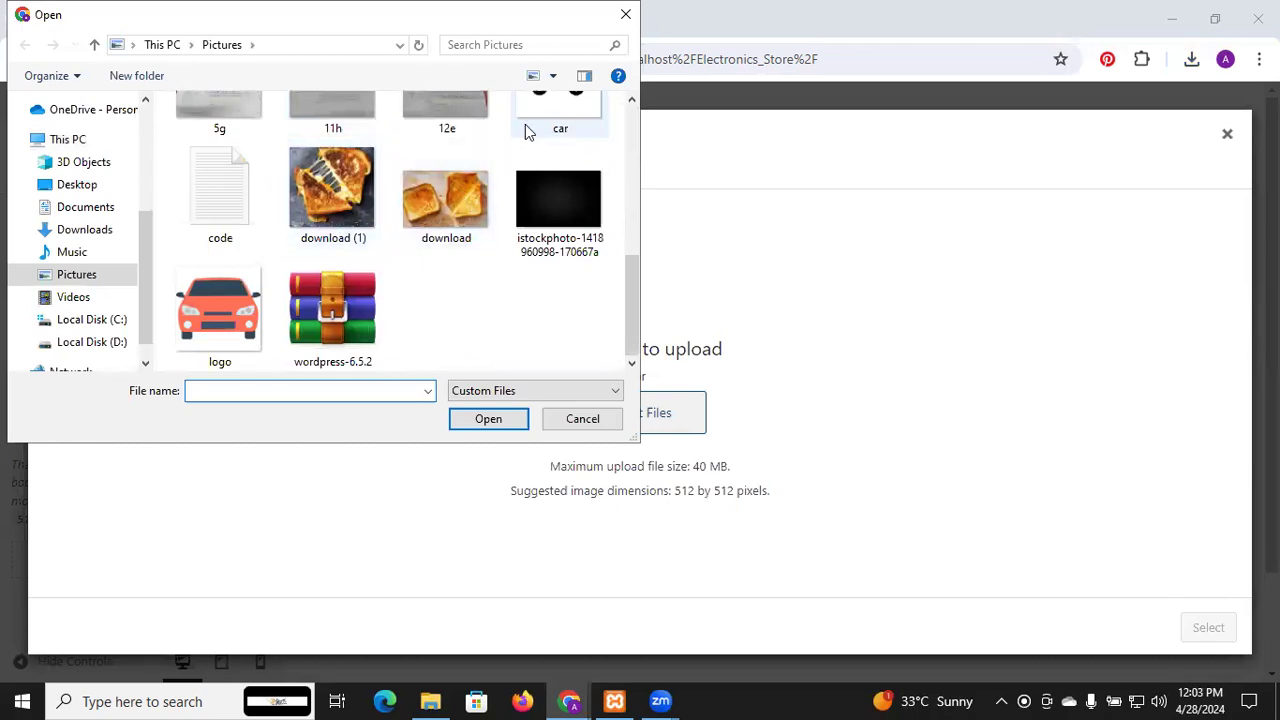
click(525, 124)
click(503, 421)
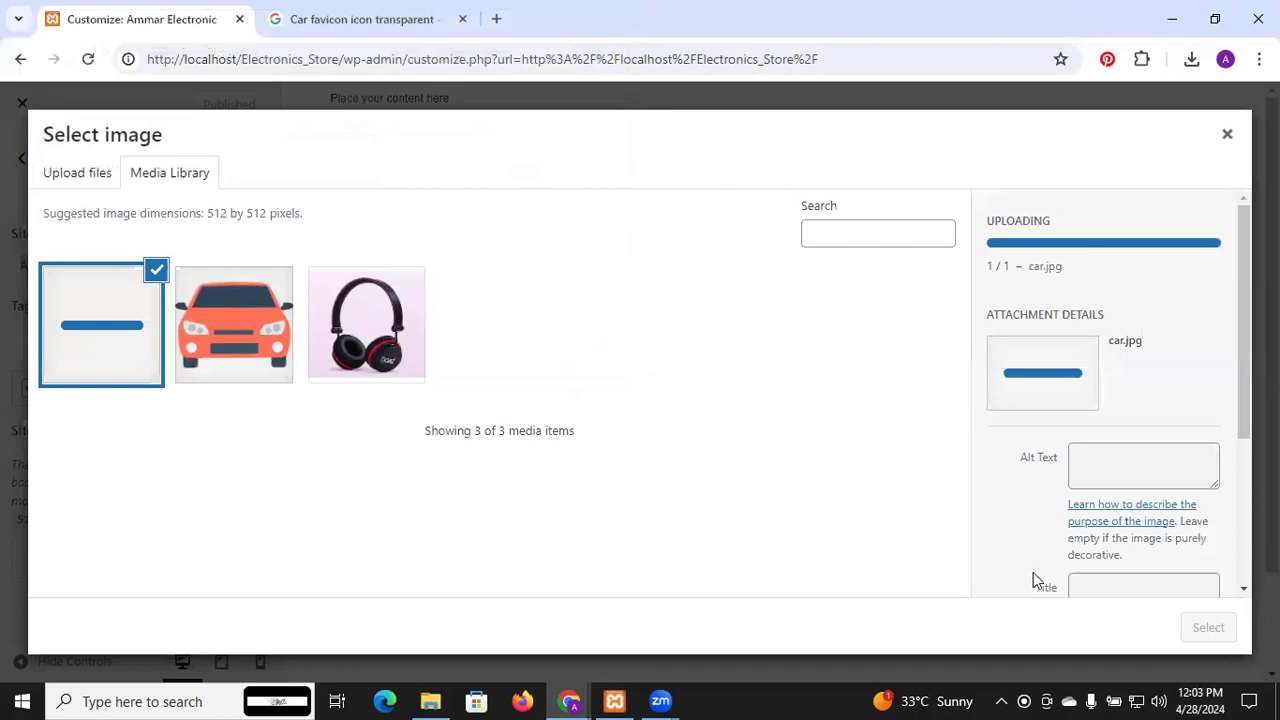
scroll(1114, 523, down, 3)
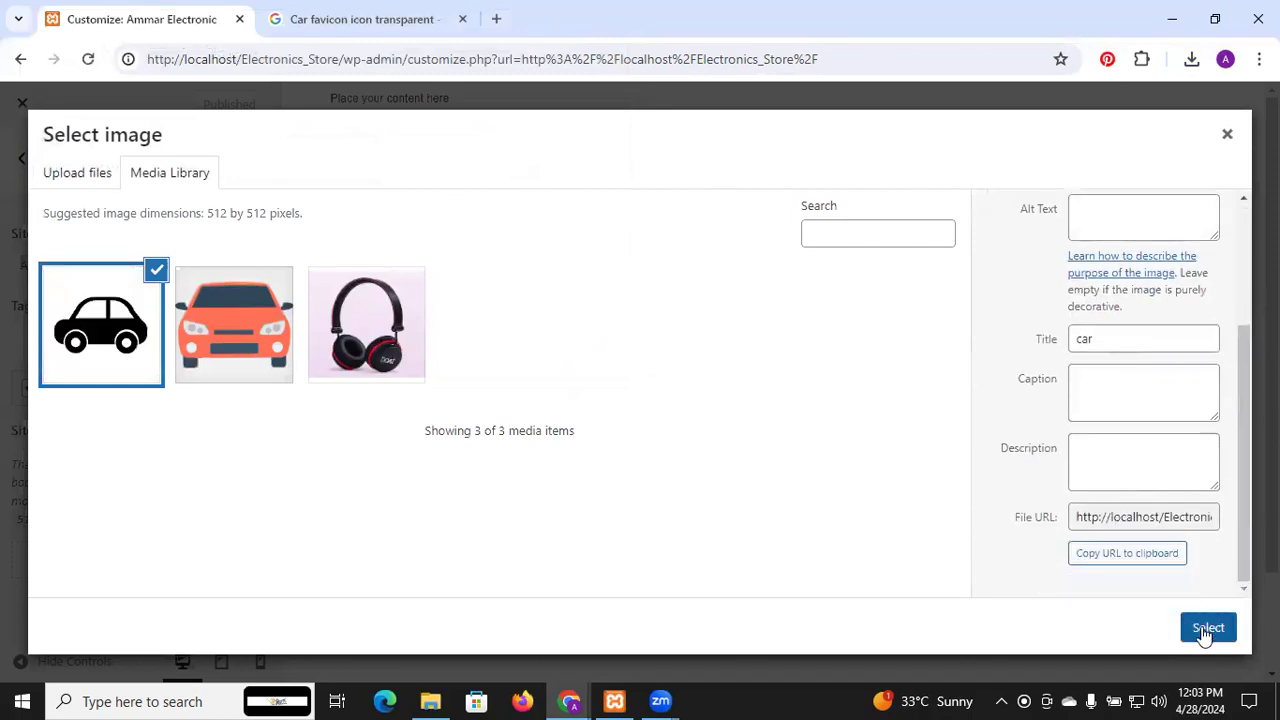
click(1203, 628)
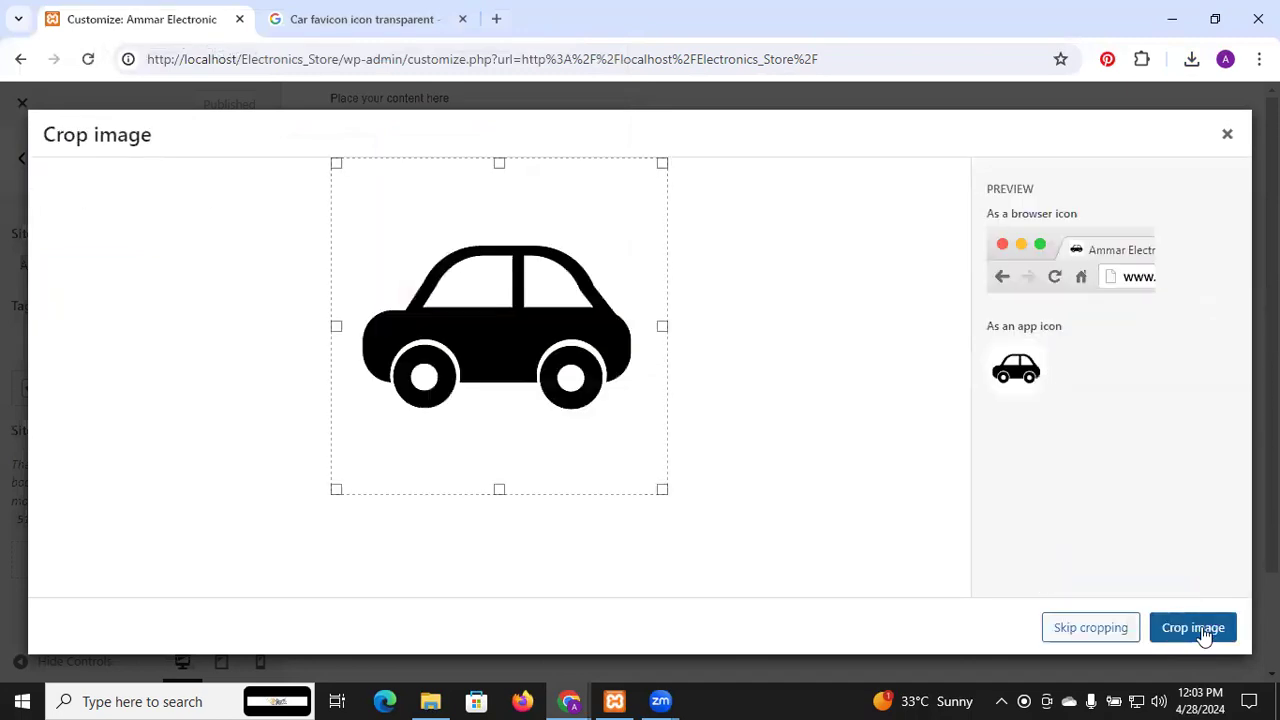
click(1133, 627)
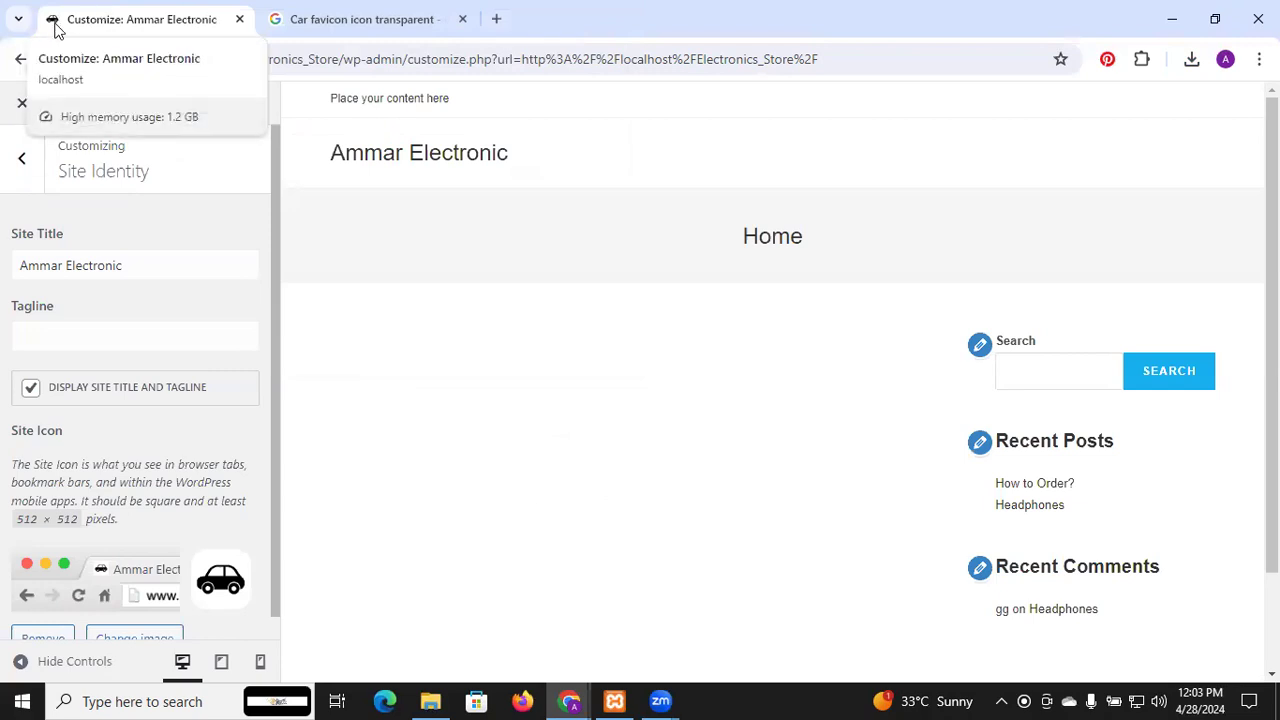
scroll(182, 313, down, 1)
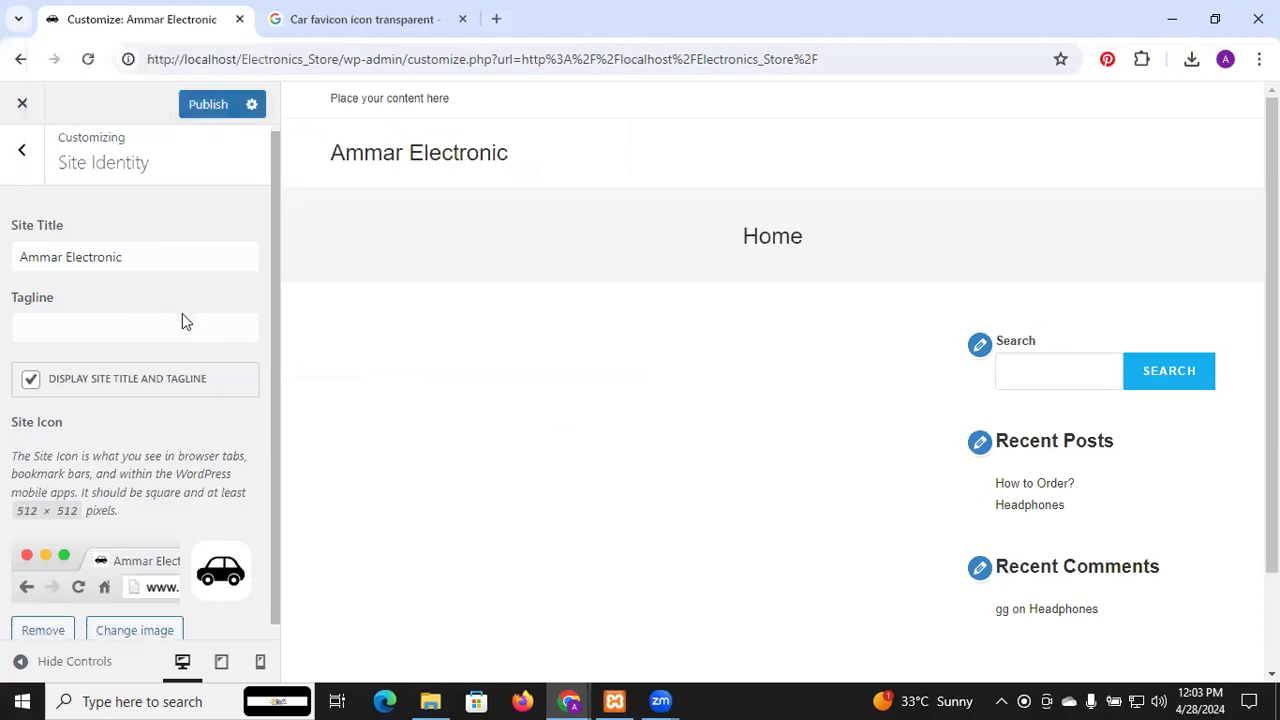
click(222, 104)
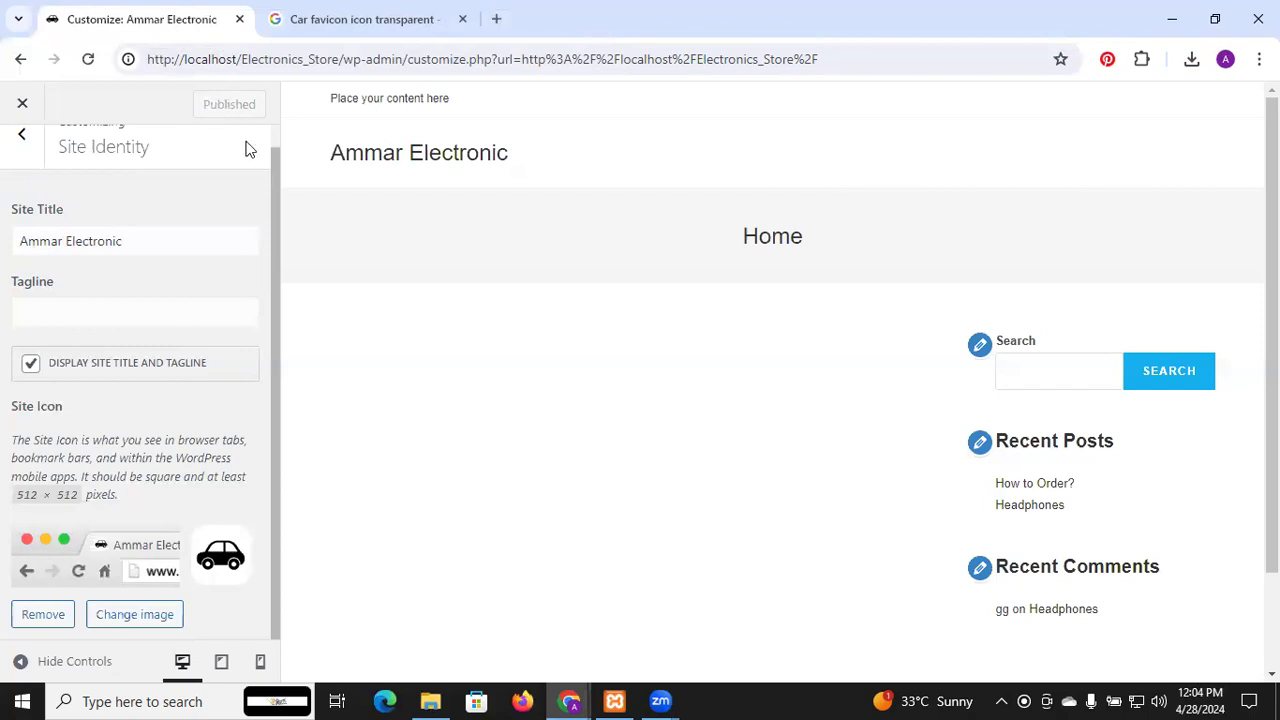
Glance at the Google Images car results, then return to the Customizer's main section list
scroll(223, 197, up, 1)
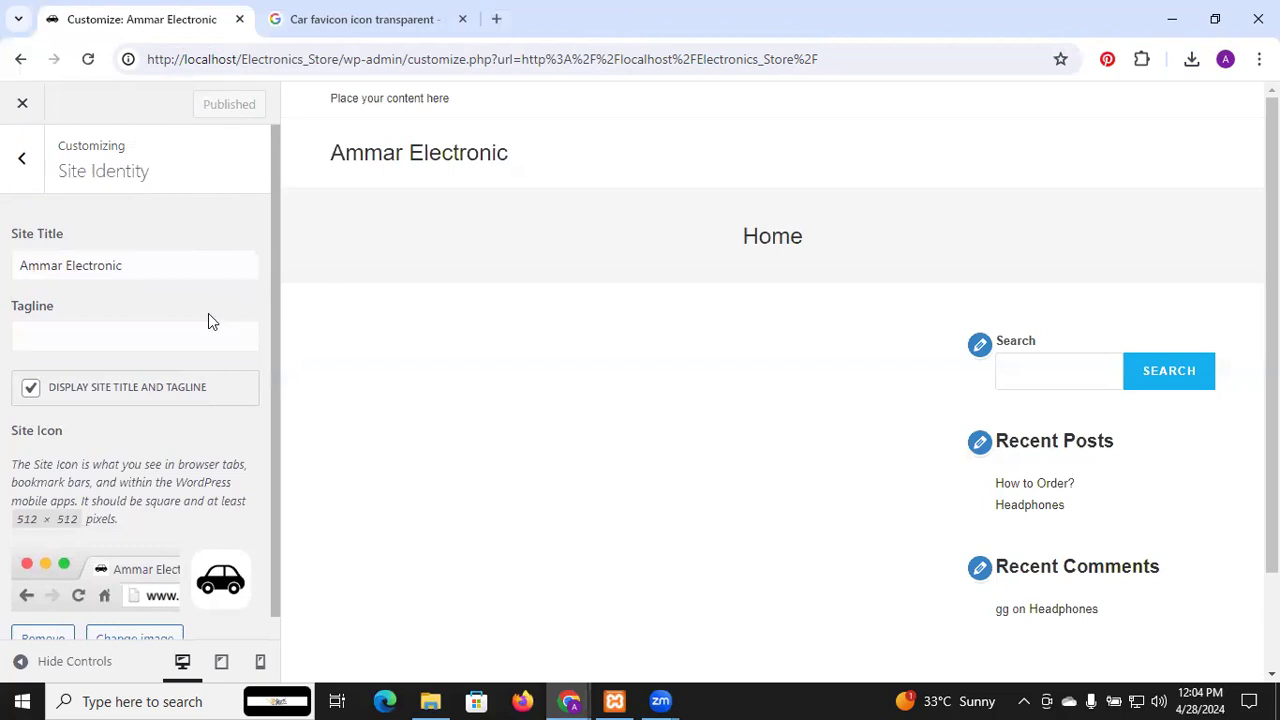
click(406, 15)
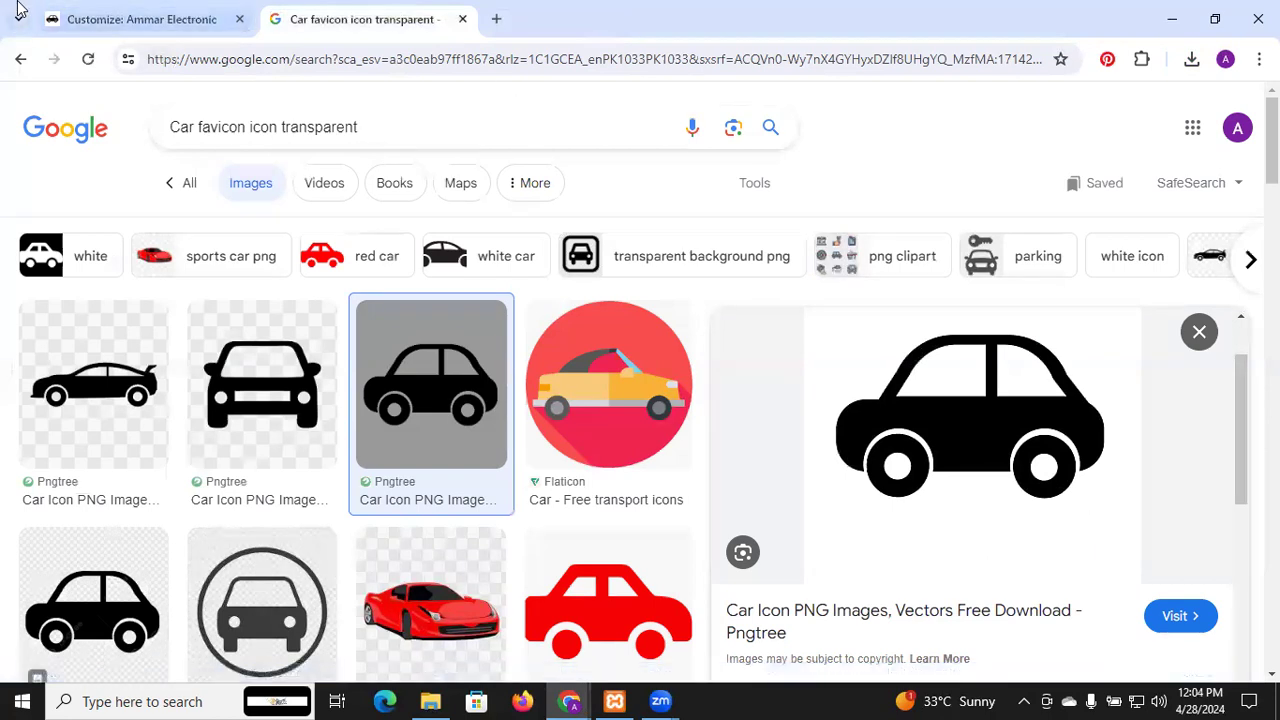
click(128, 8)
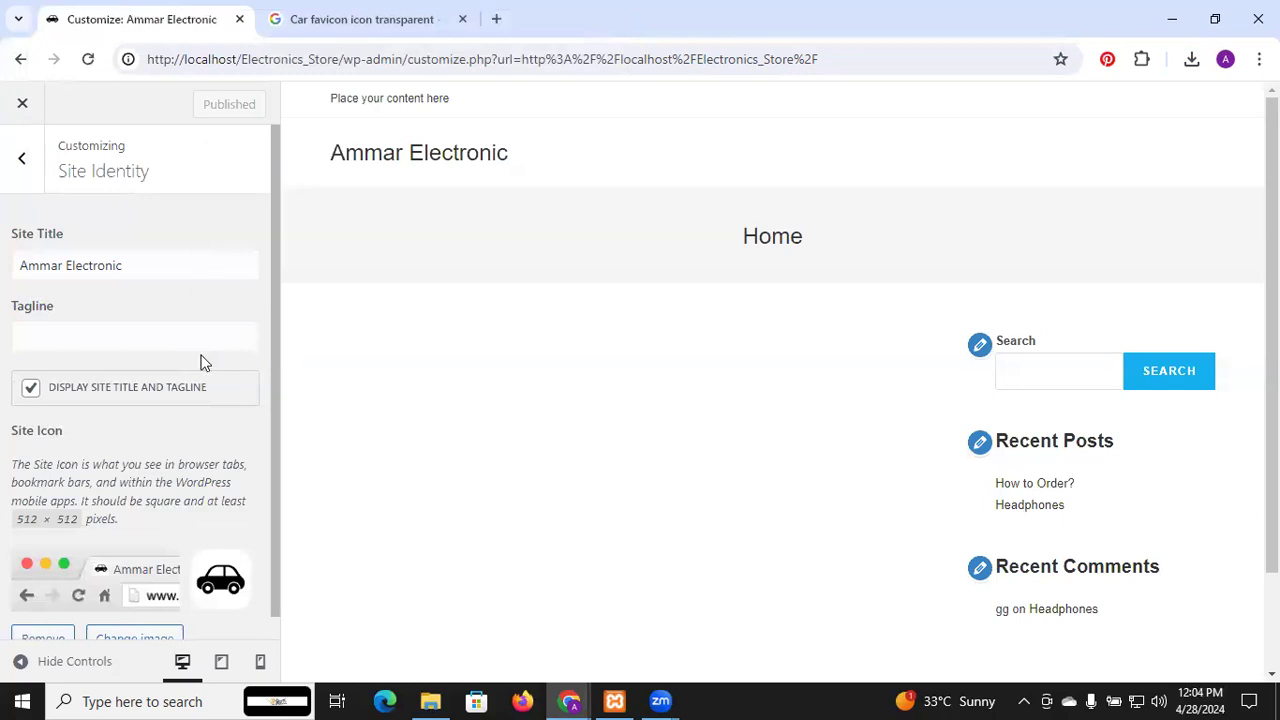
scroll(200, 362, down, 1)
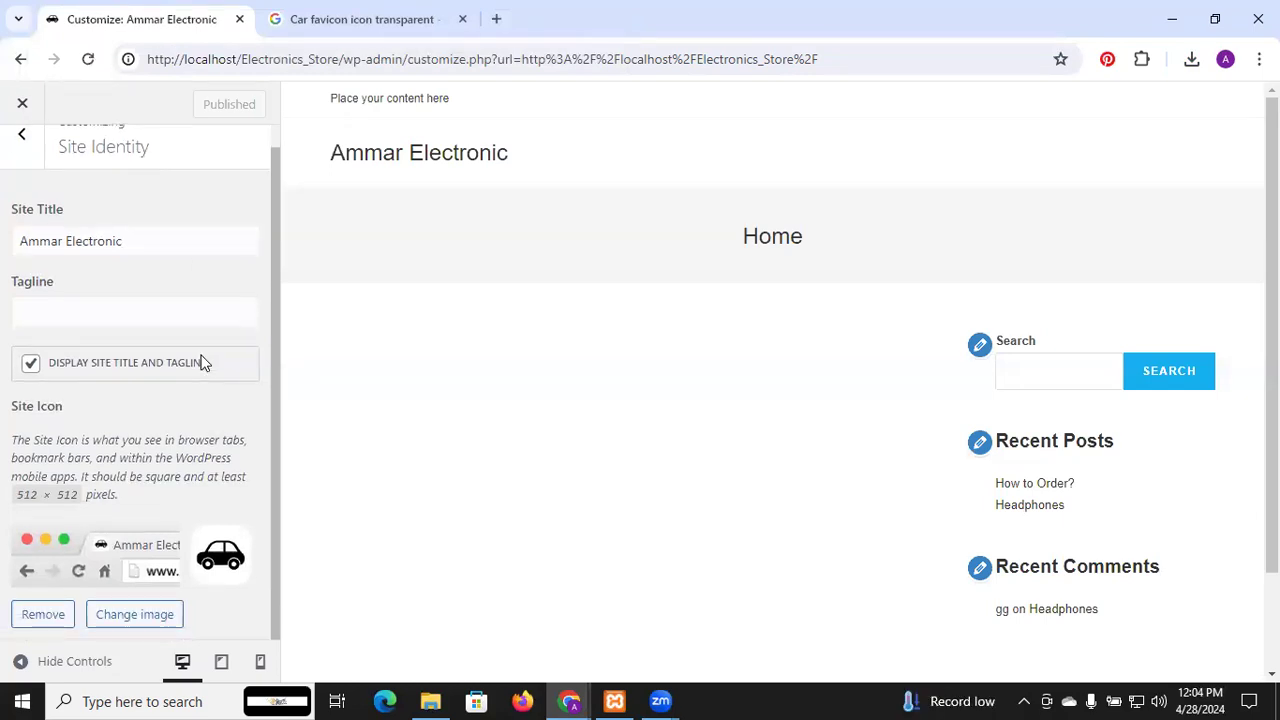
scroll(200, 362, up, 1)
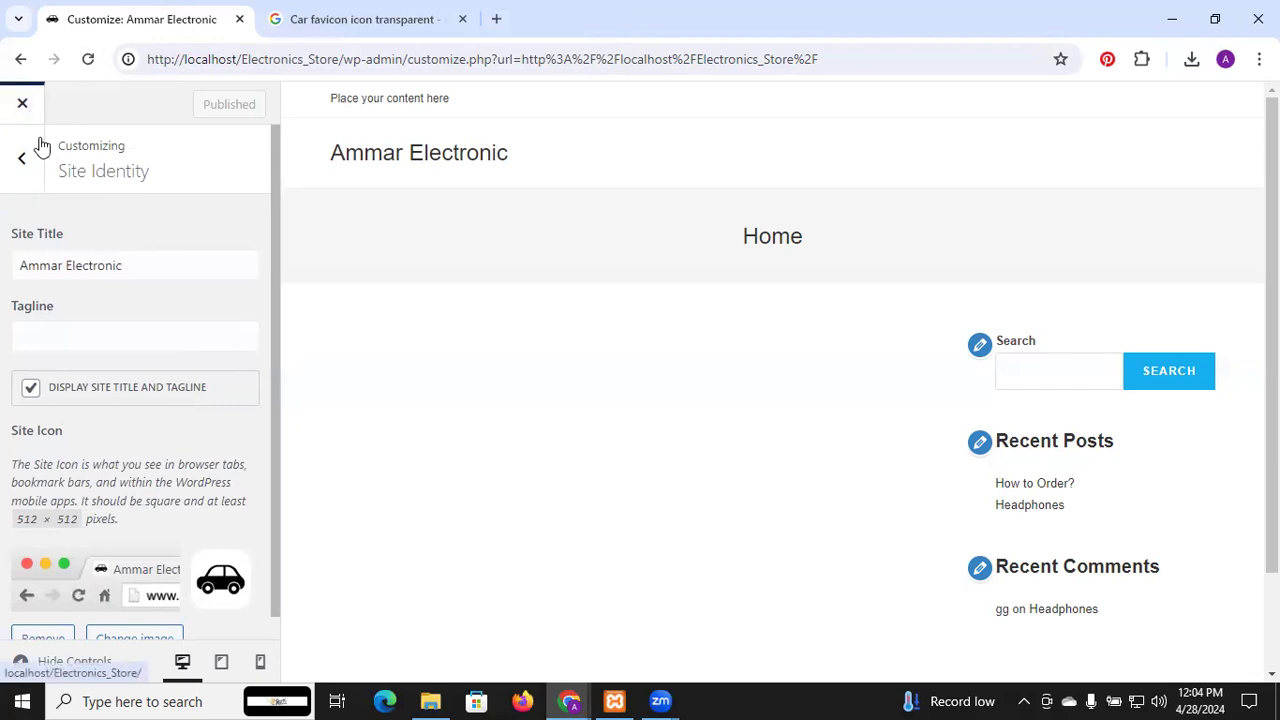
click(24, 160)
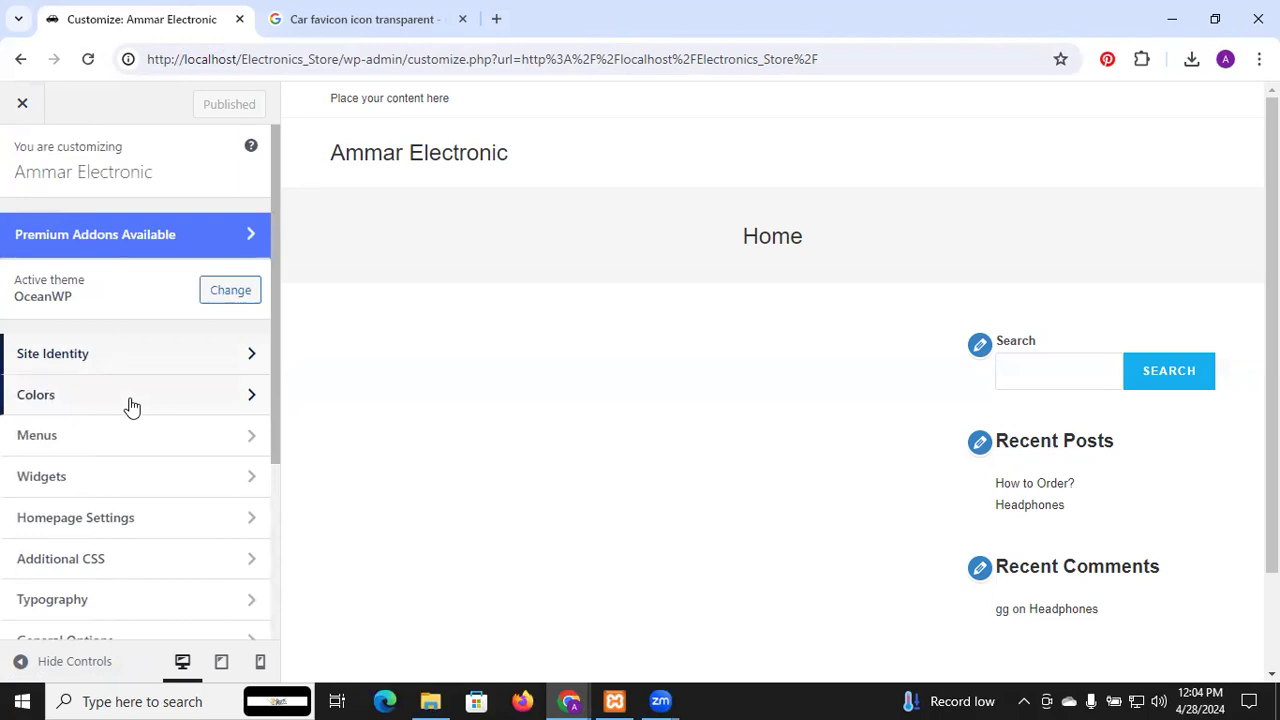
scroll(131, 405, down, 2)
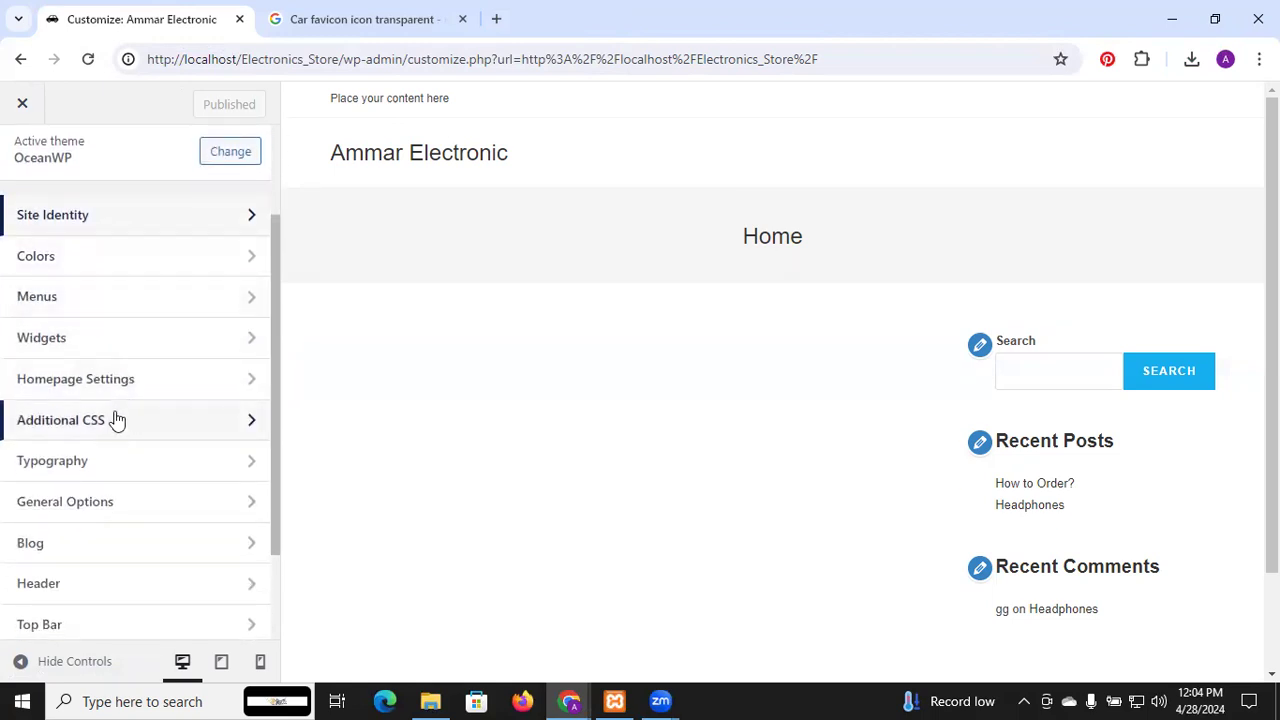
Try blue, purple, white and light greys for header text, then publish dark grey #6d6d6d
click(126, 274)
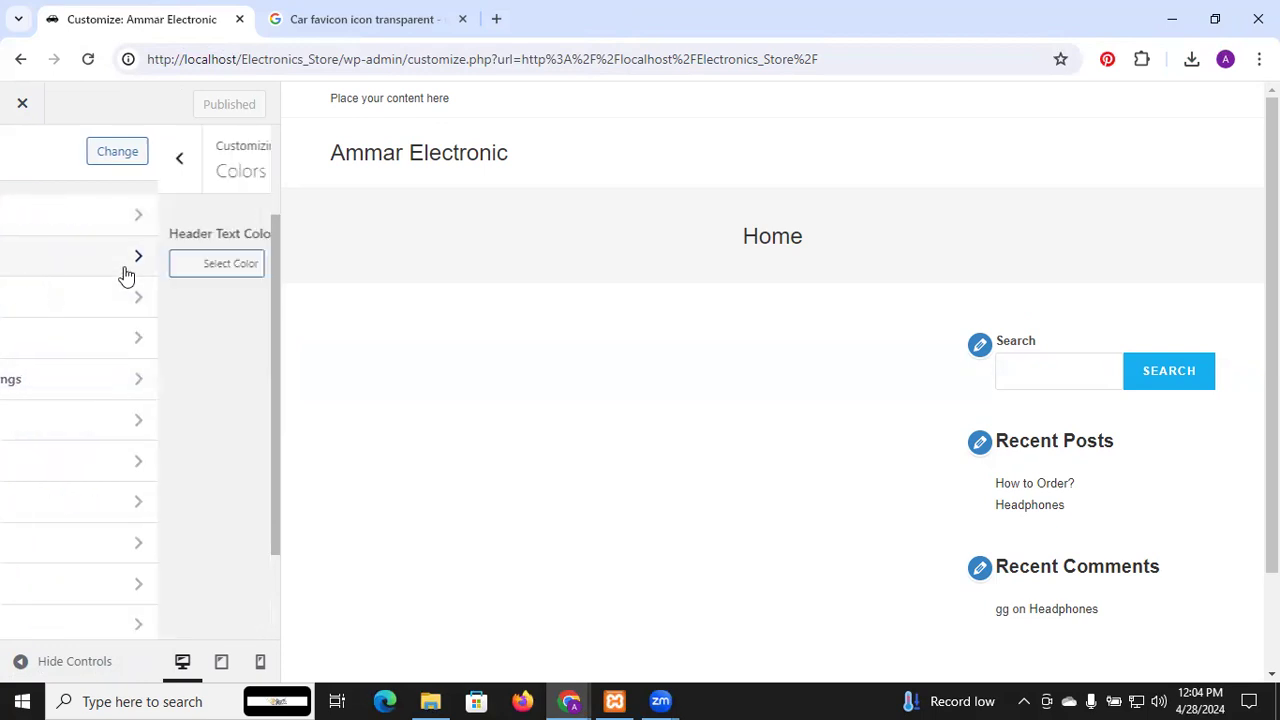
click(100, 266)
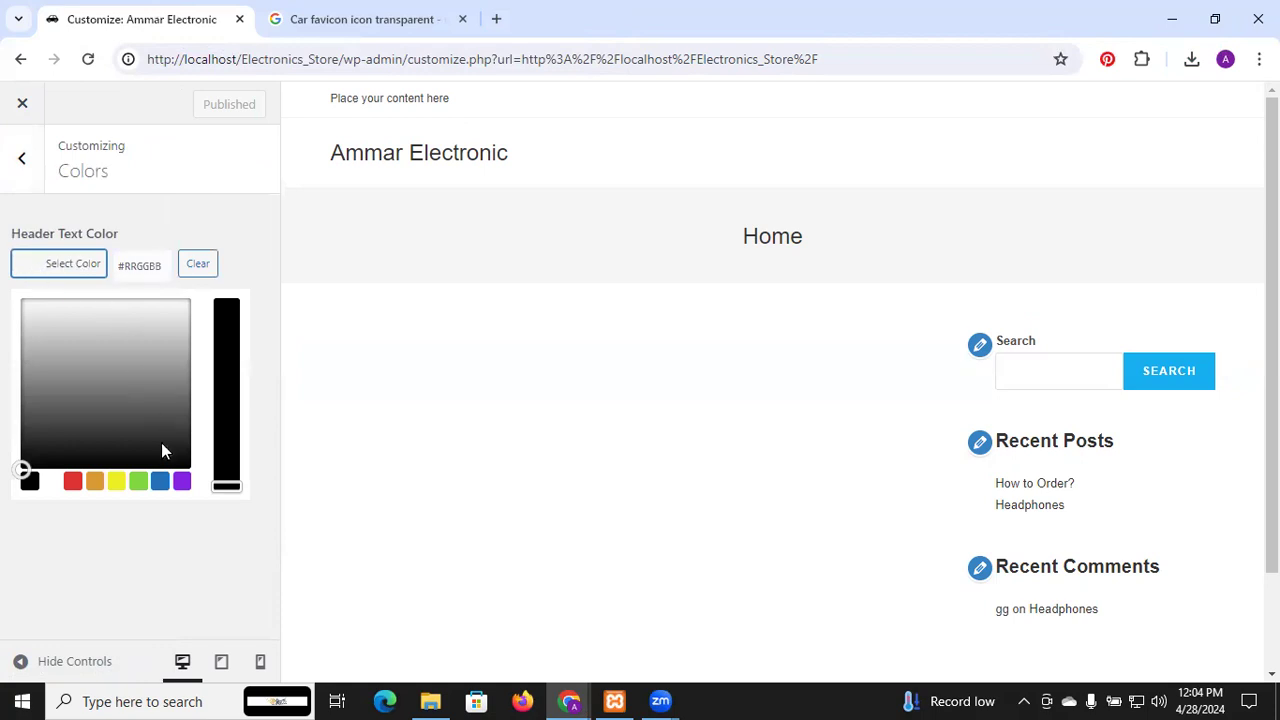
click(160, 483)
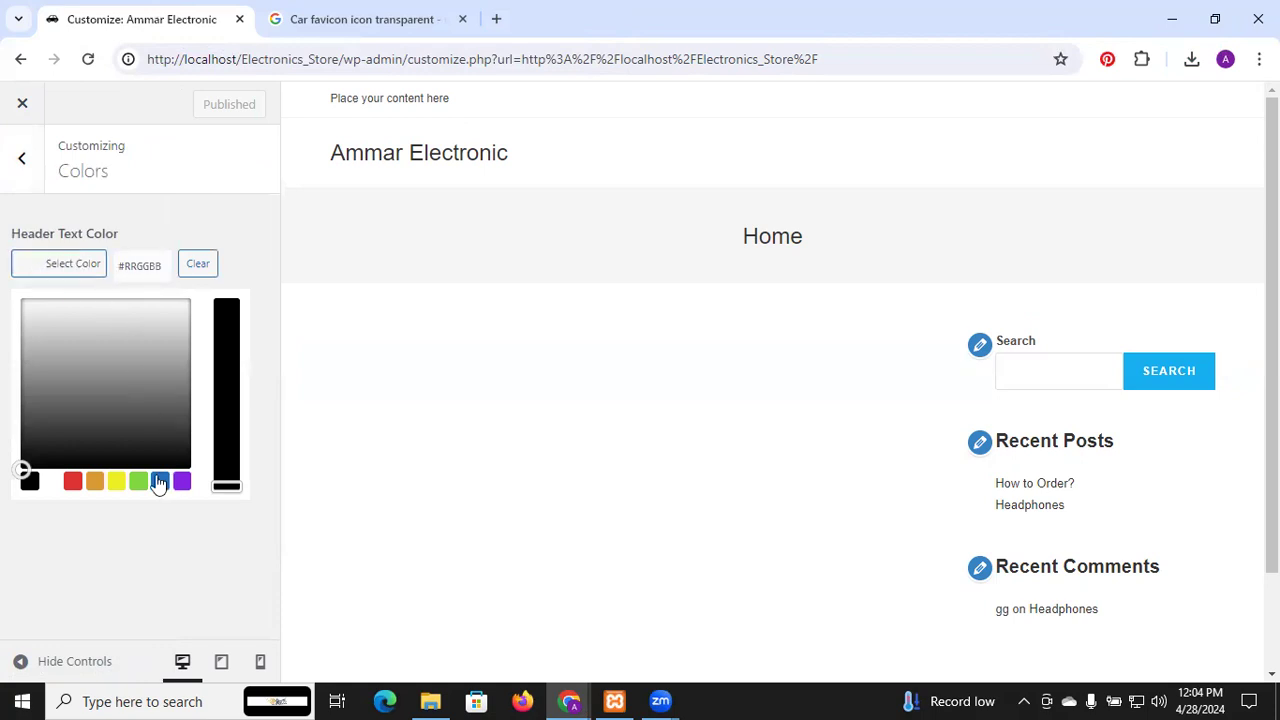
click(150, 321)
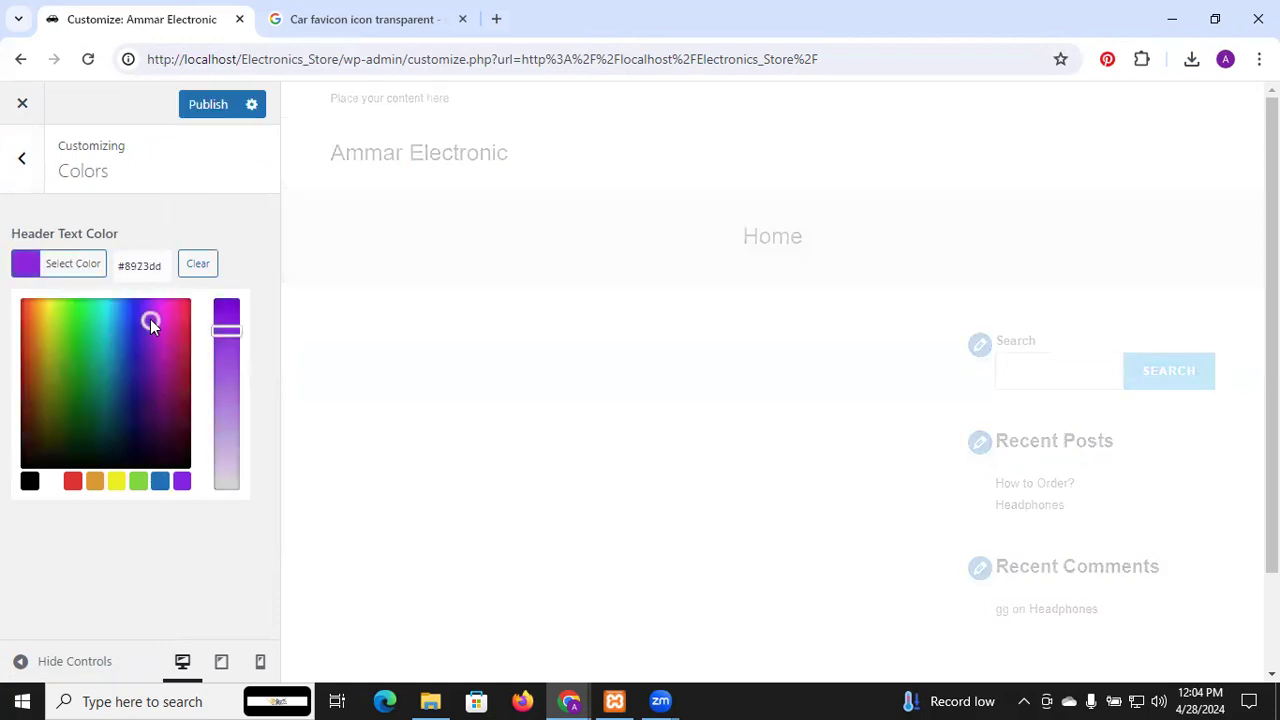
click(237, 563)
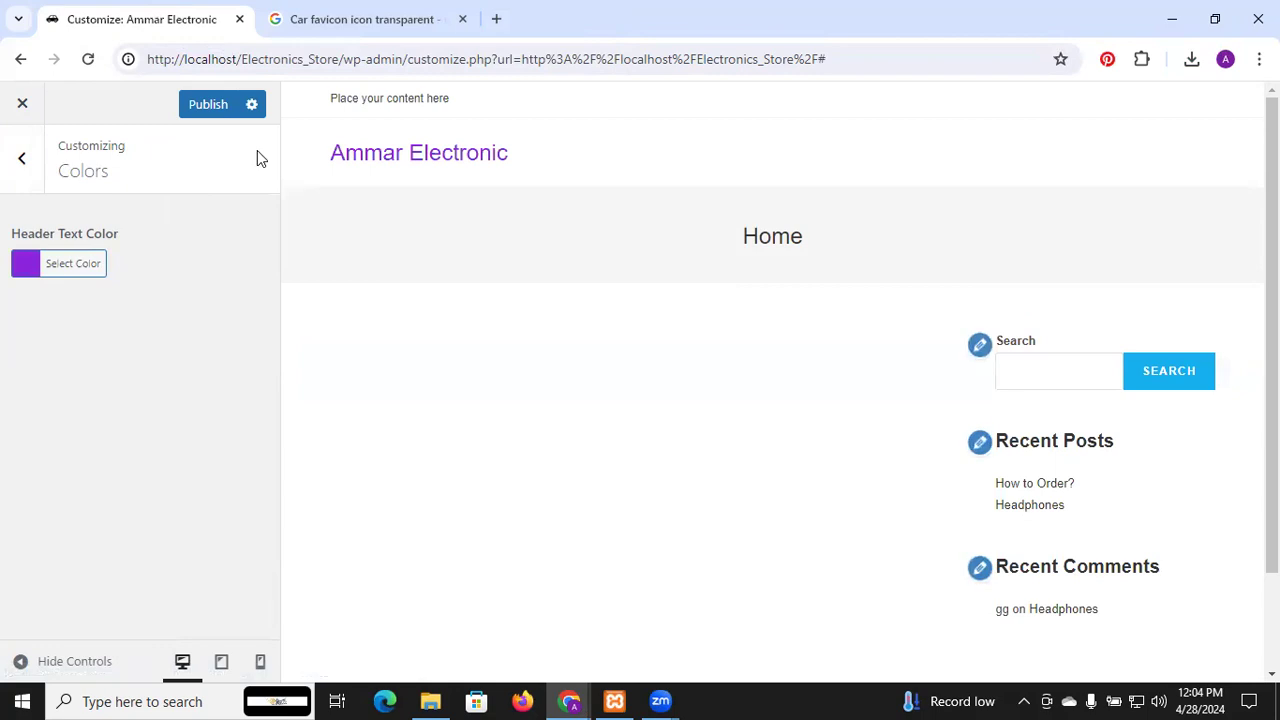
click(92, 266)
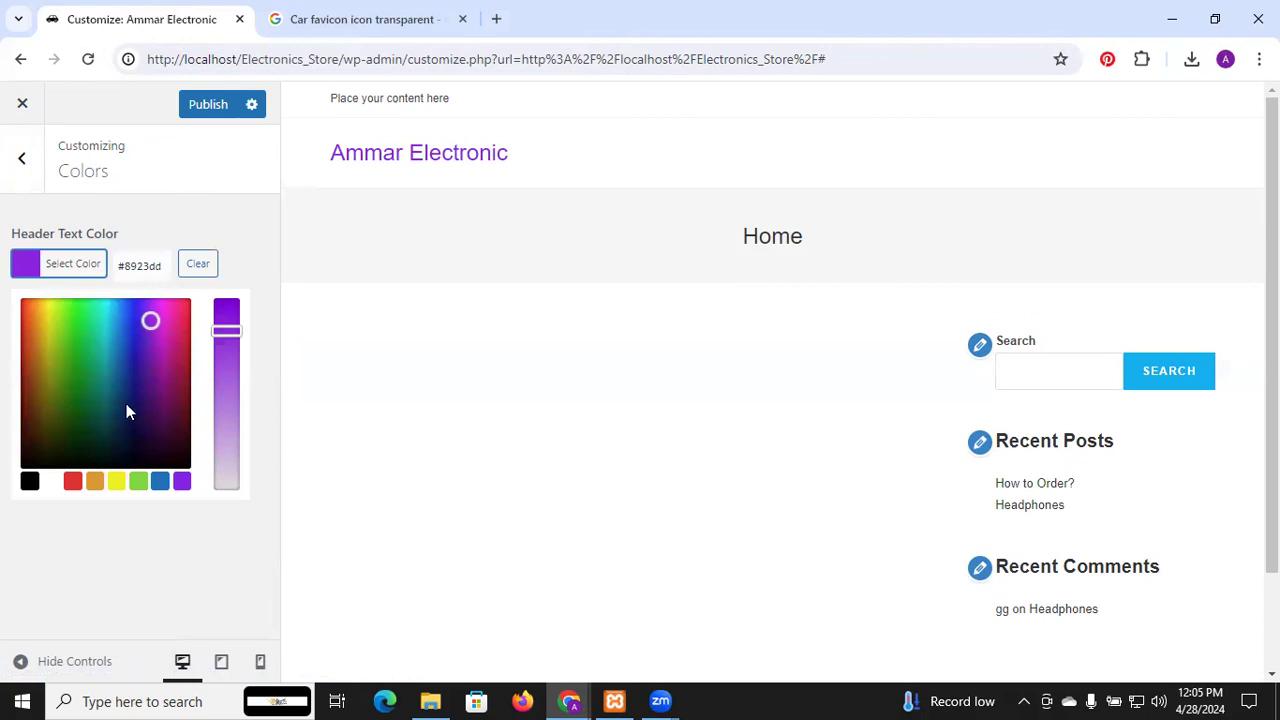
click(51, 483)
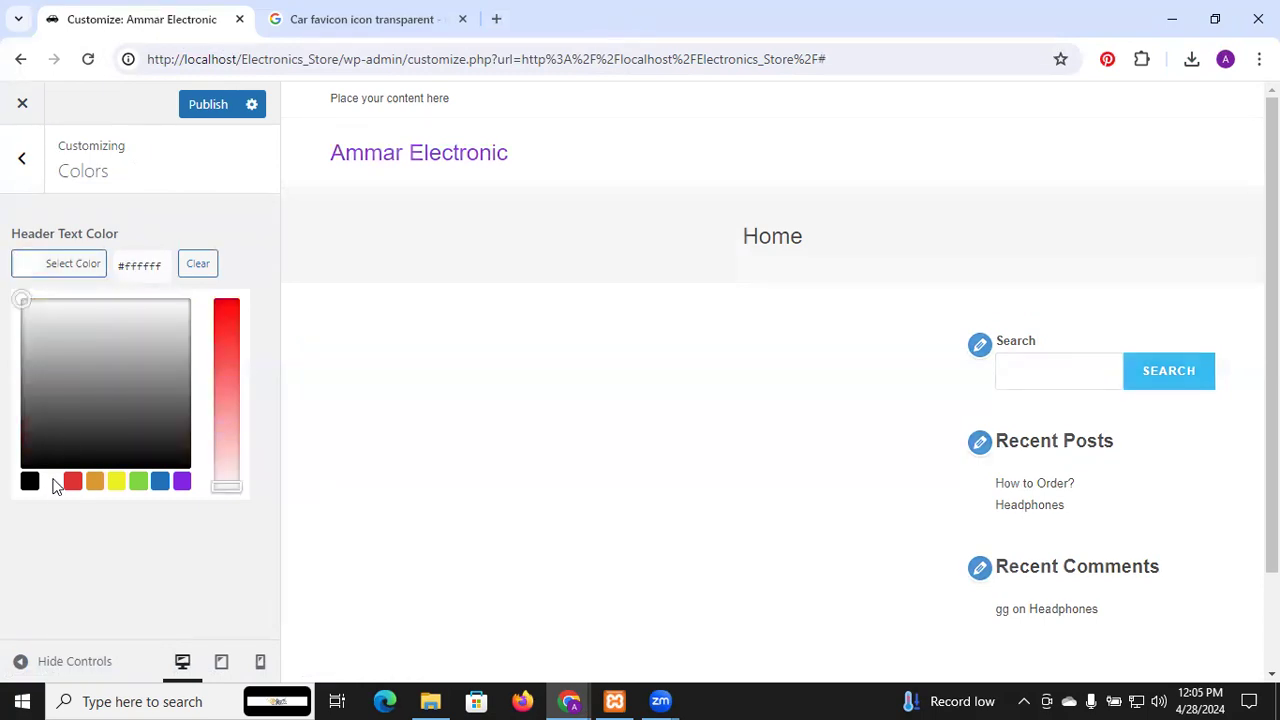
click(41, 304)
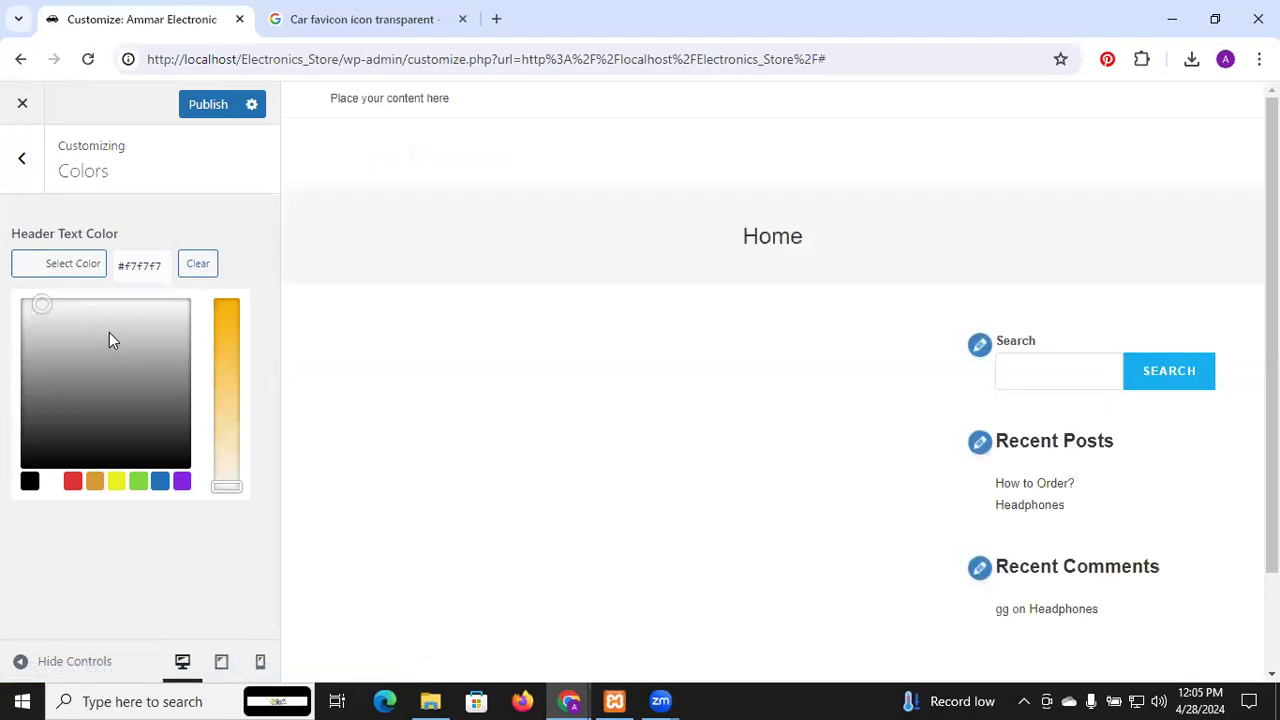
click(23, 307)
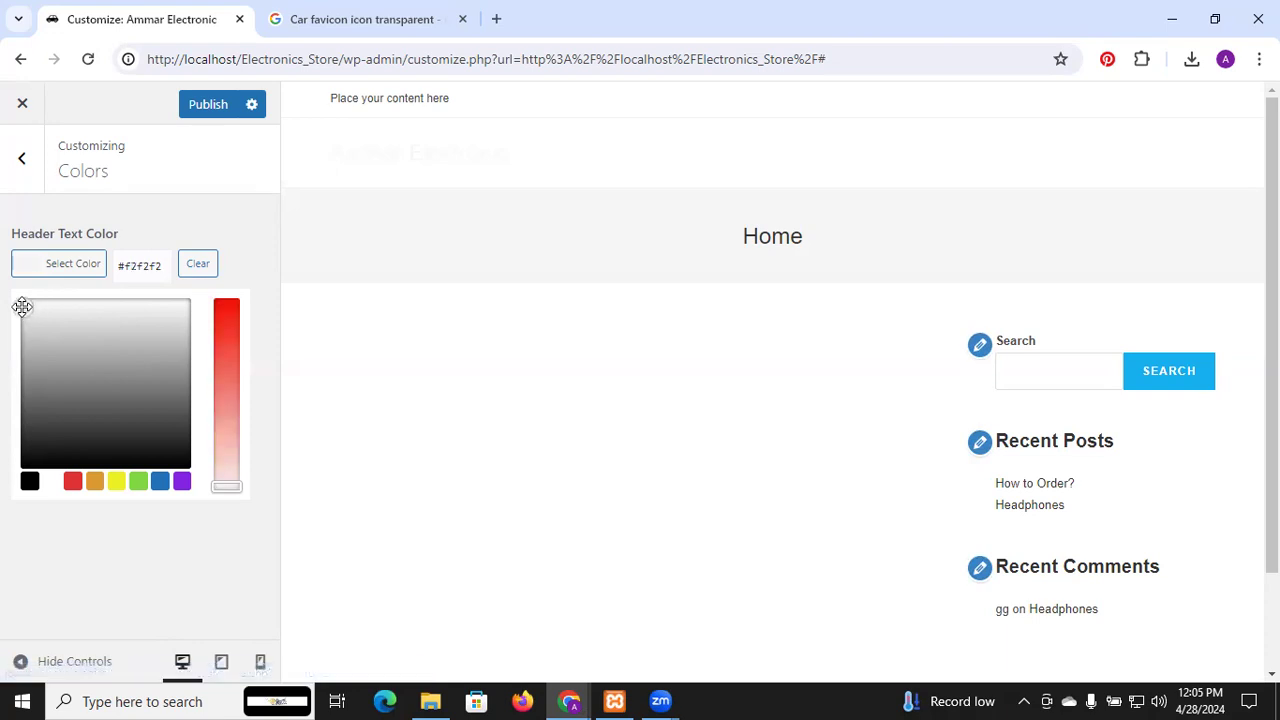
click(73, 316)
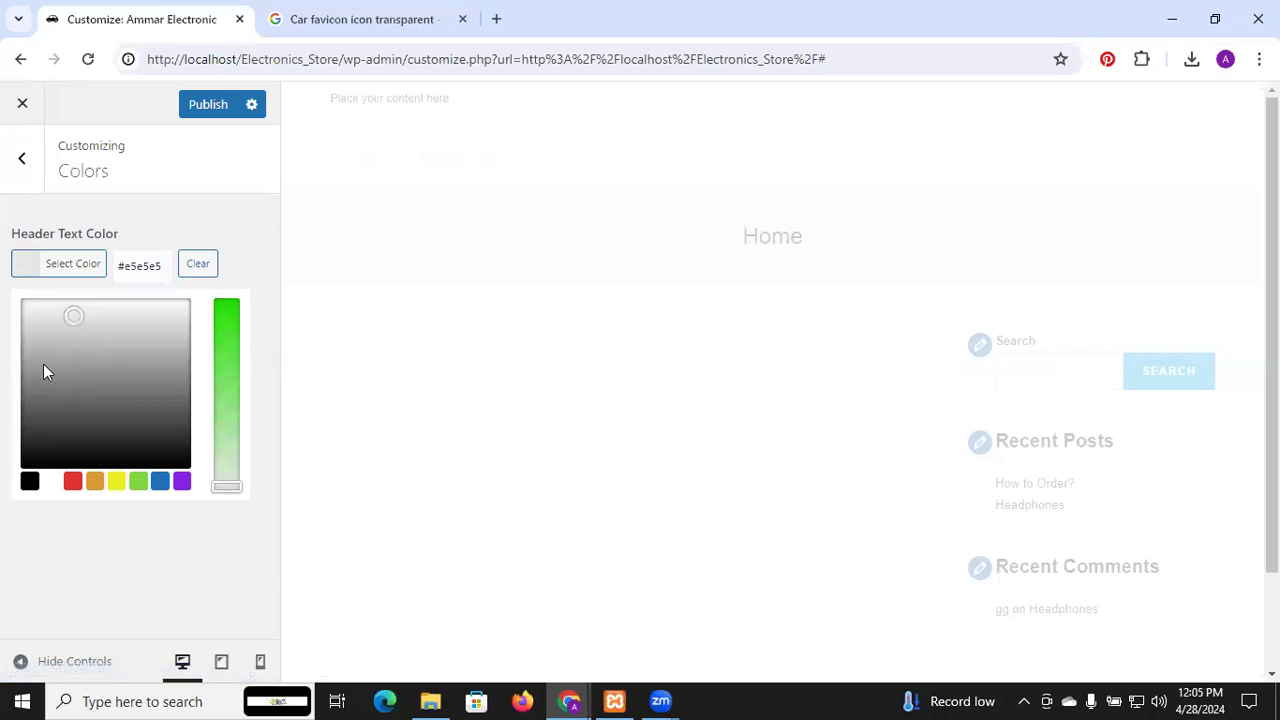
click(40, 395)
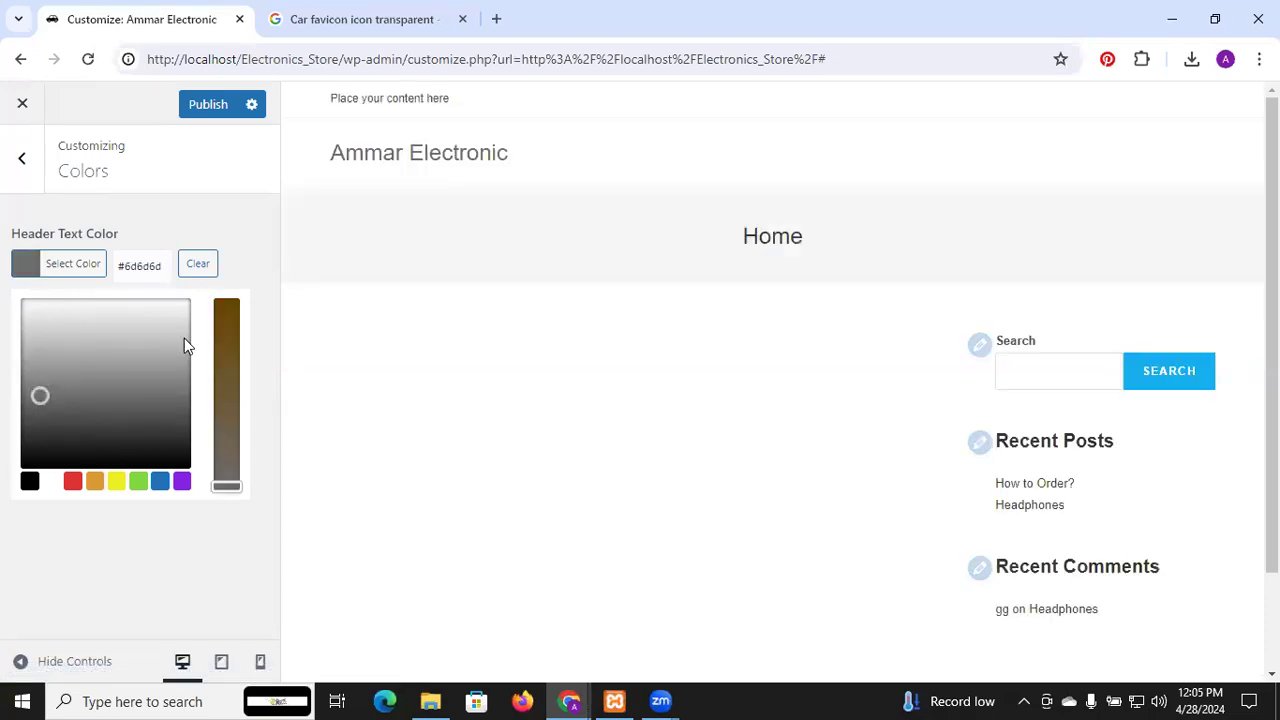
click(223, 107)
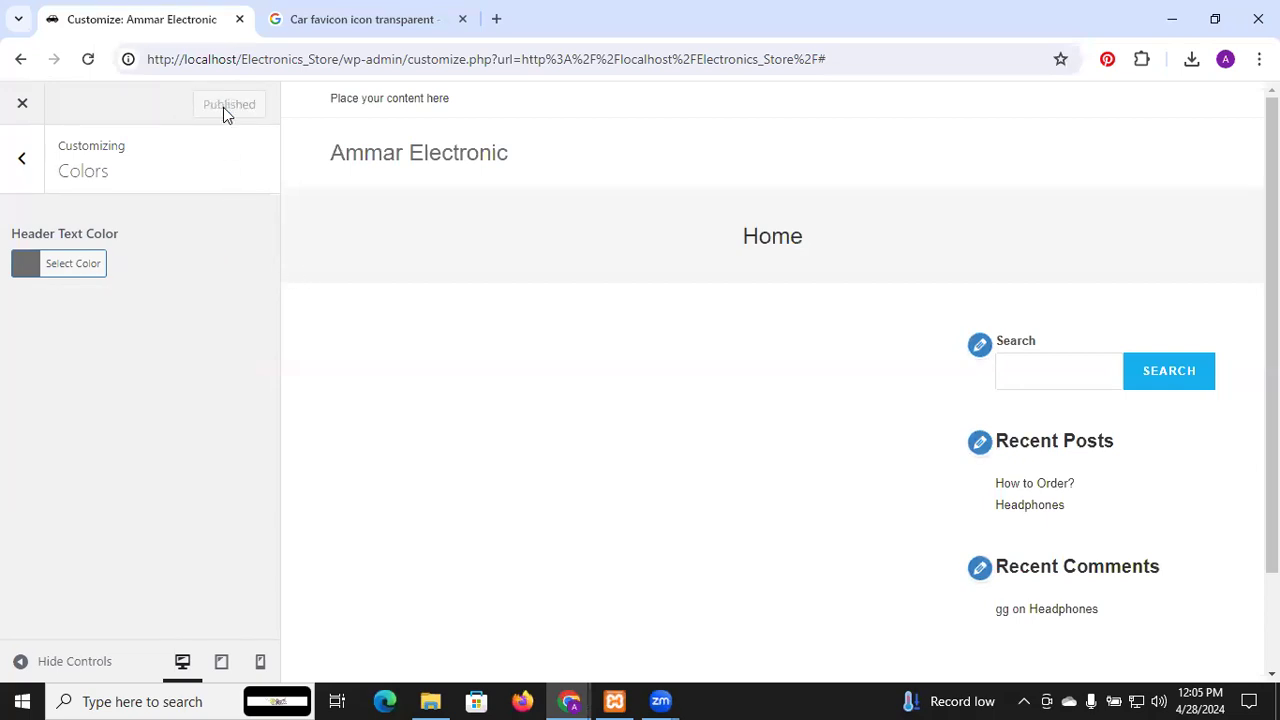
Look through the Menu and Typography settings, then return to the section list
click(26, 170)
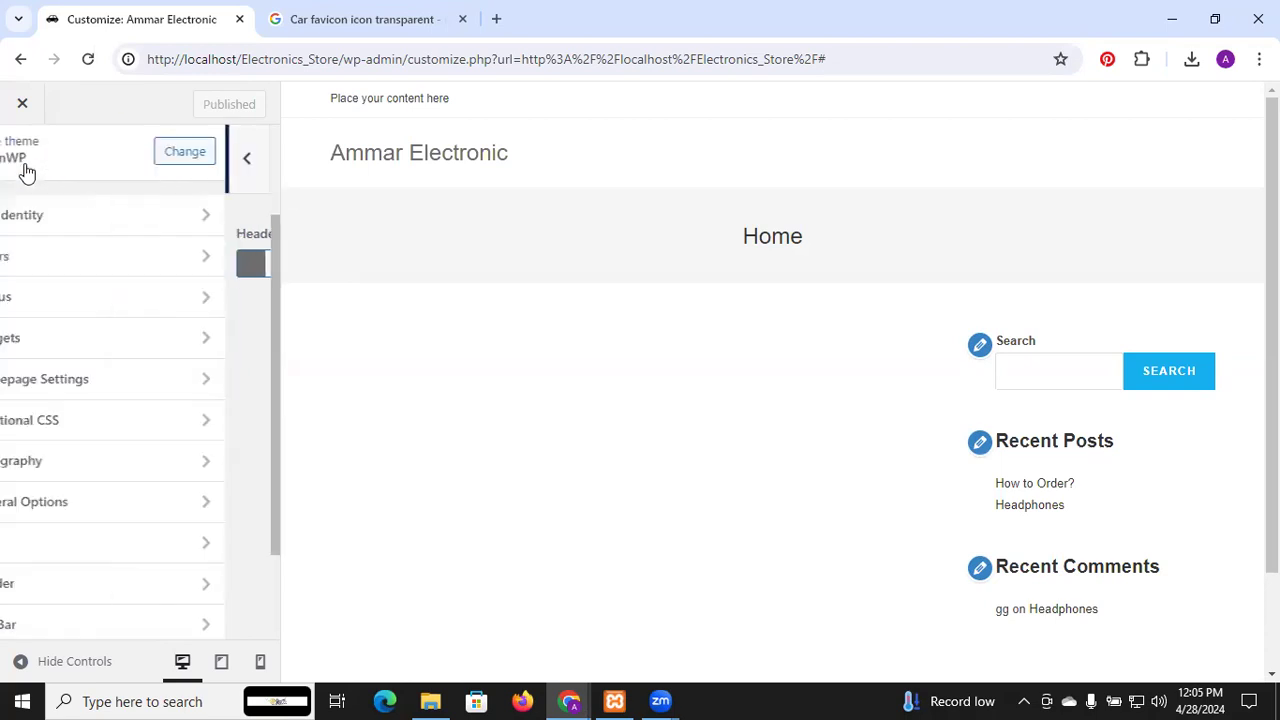
click(70, 300)
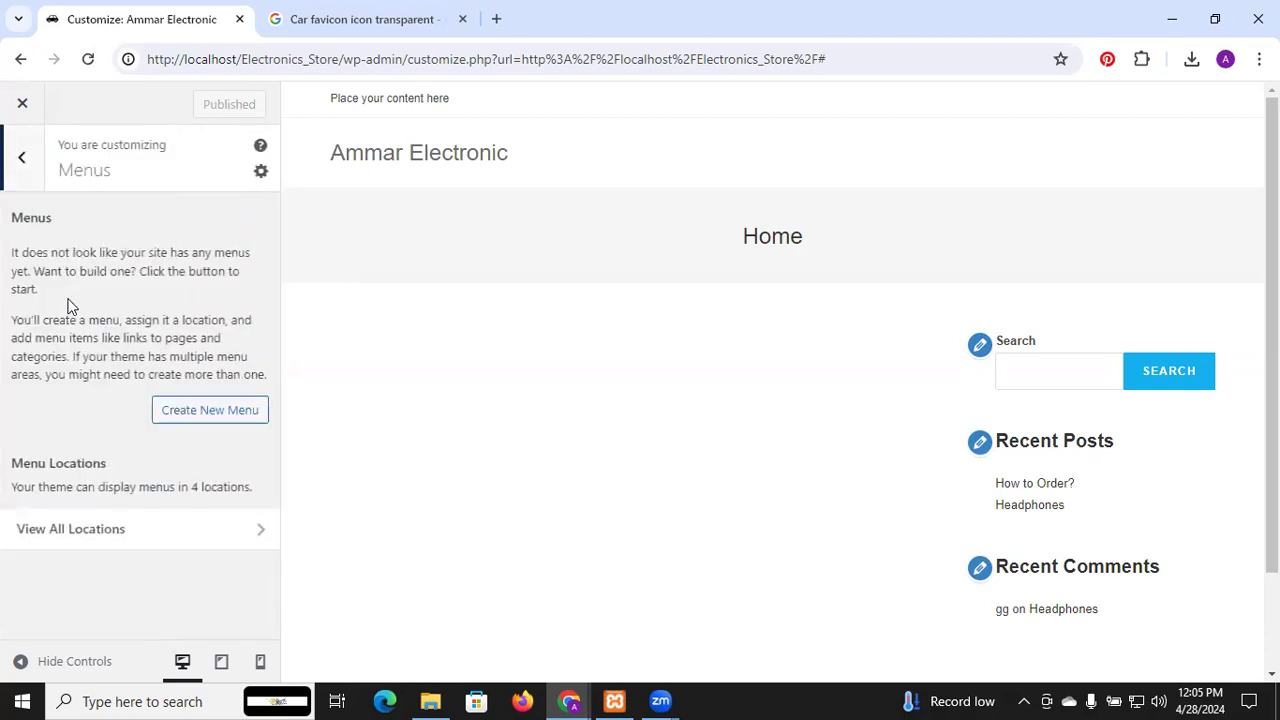
click(23, 162)
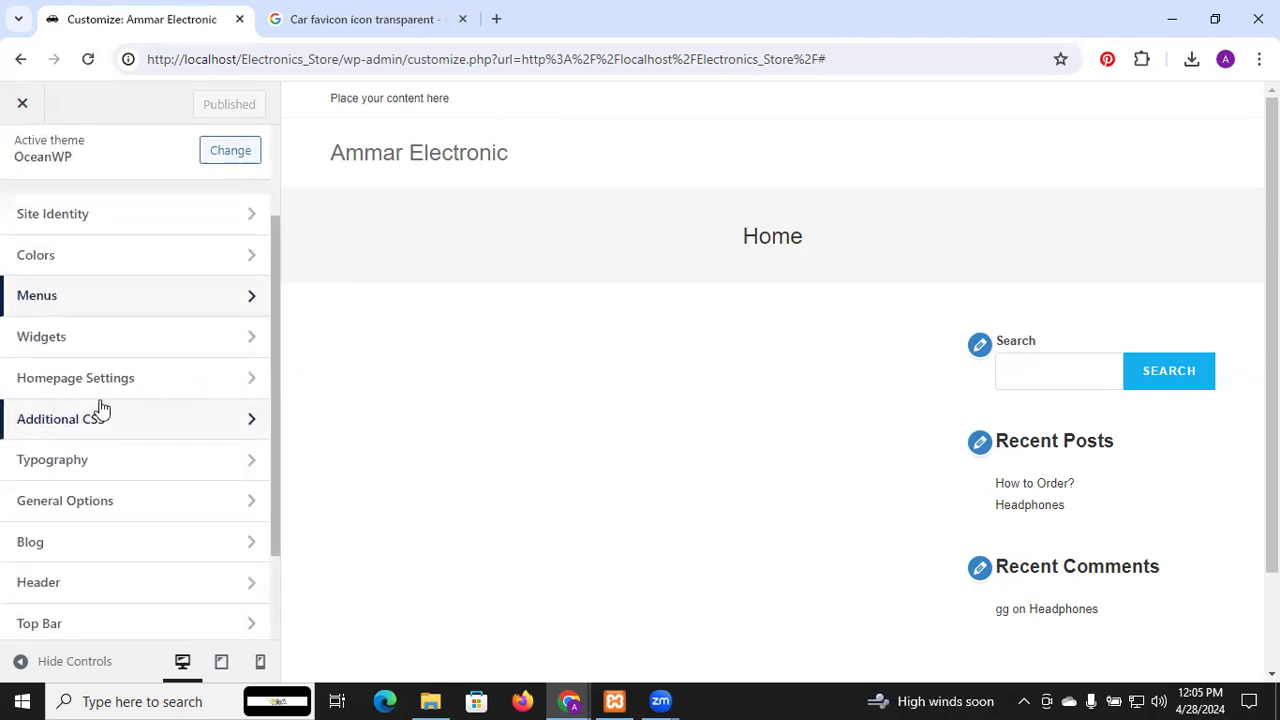
scroll(100, 408, down, 2)
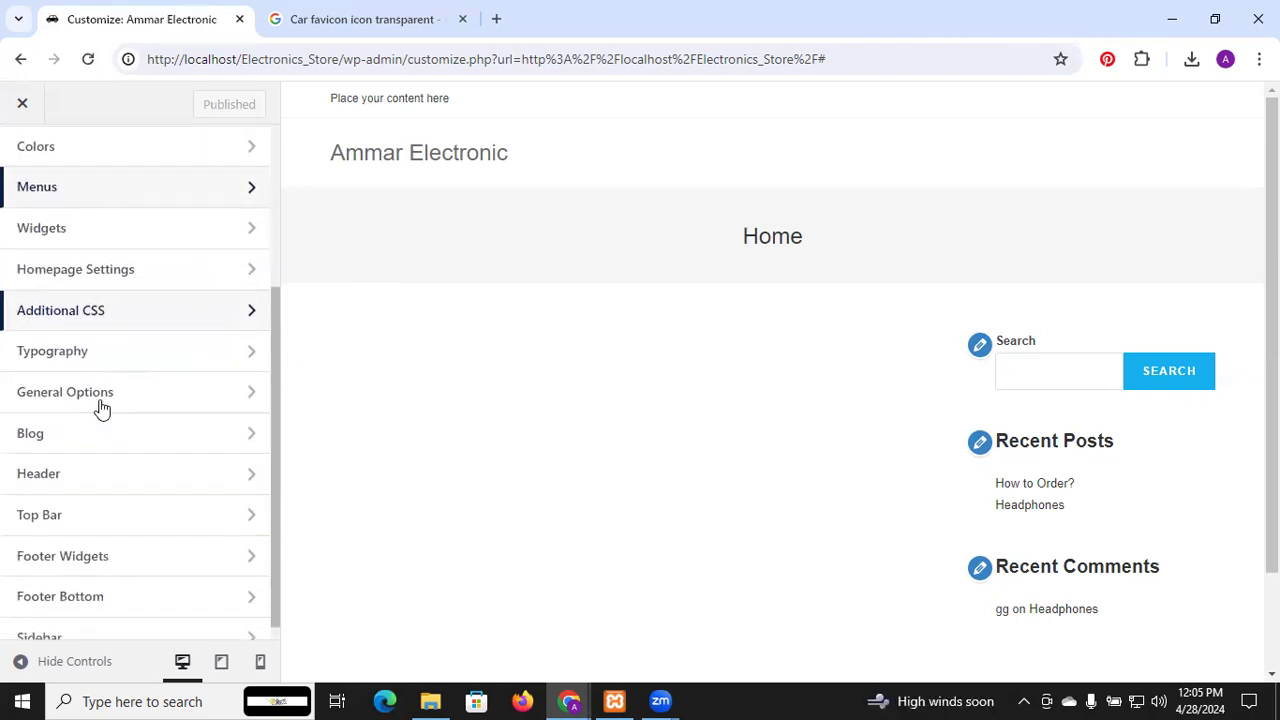
click(130, 333)
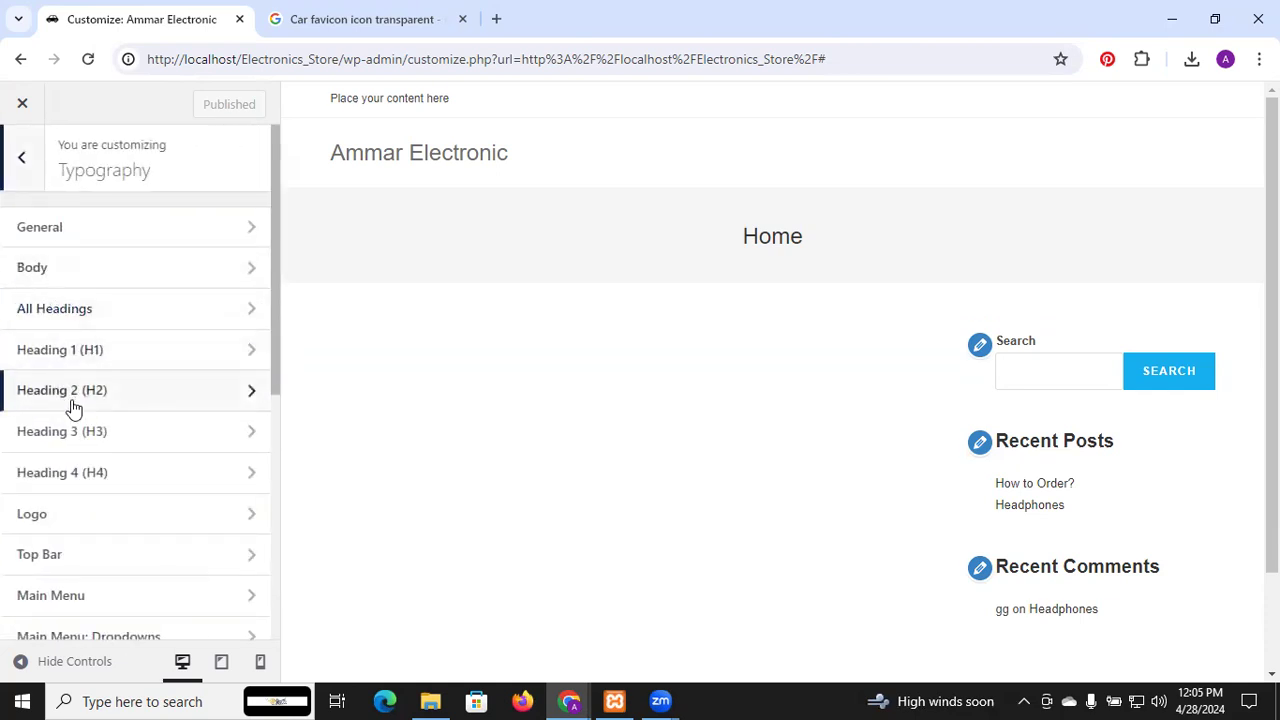
scroll(72, 432, down, 3)
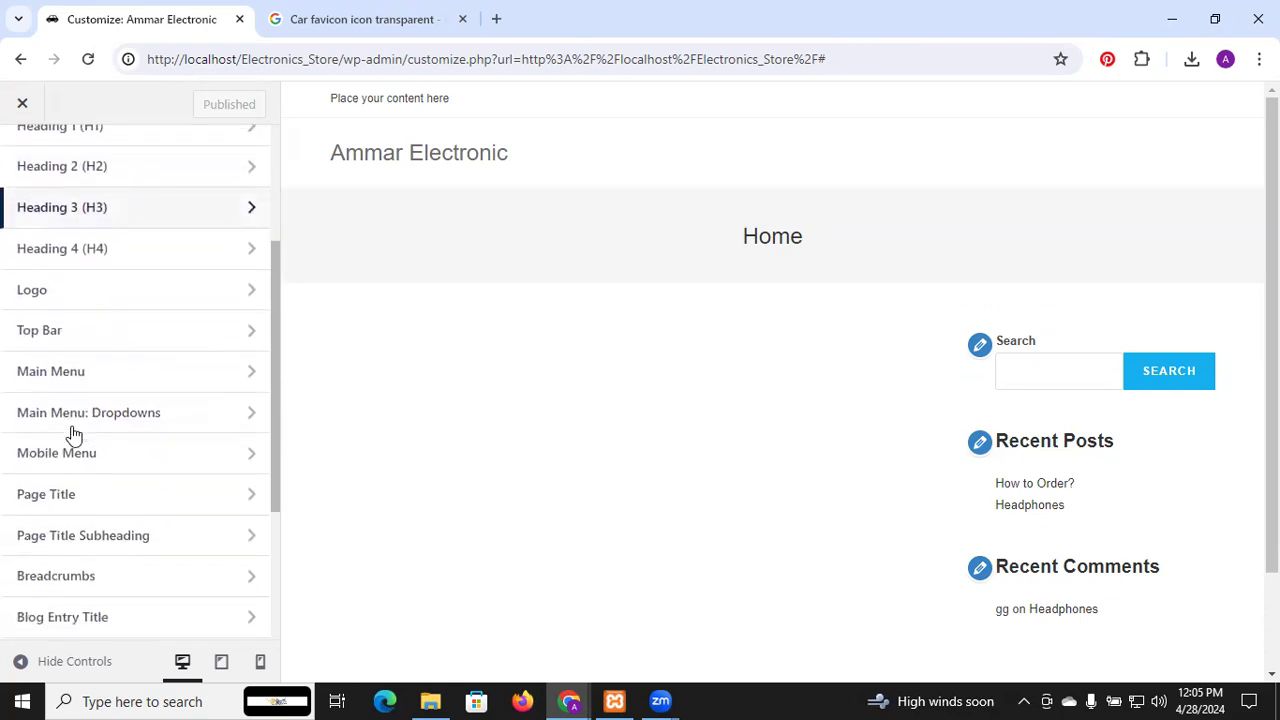
scroll(72, 432, up, 3)
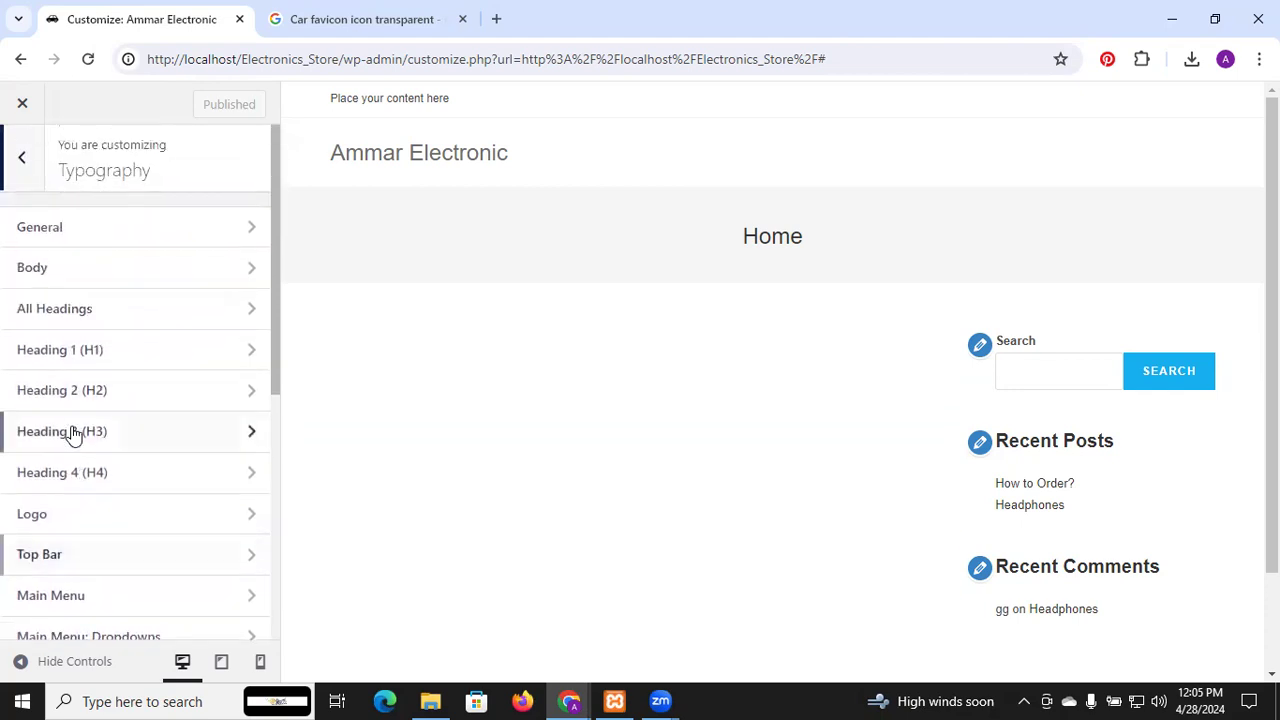
click(24, 172)
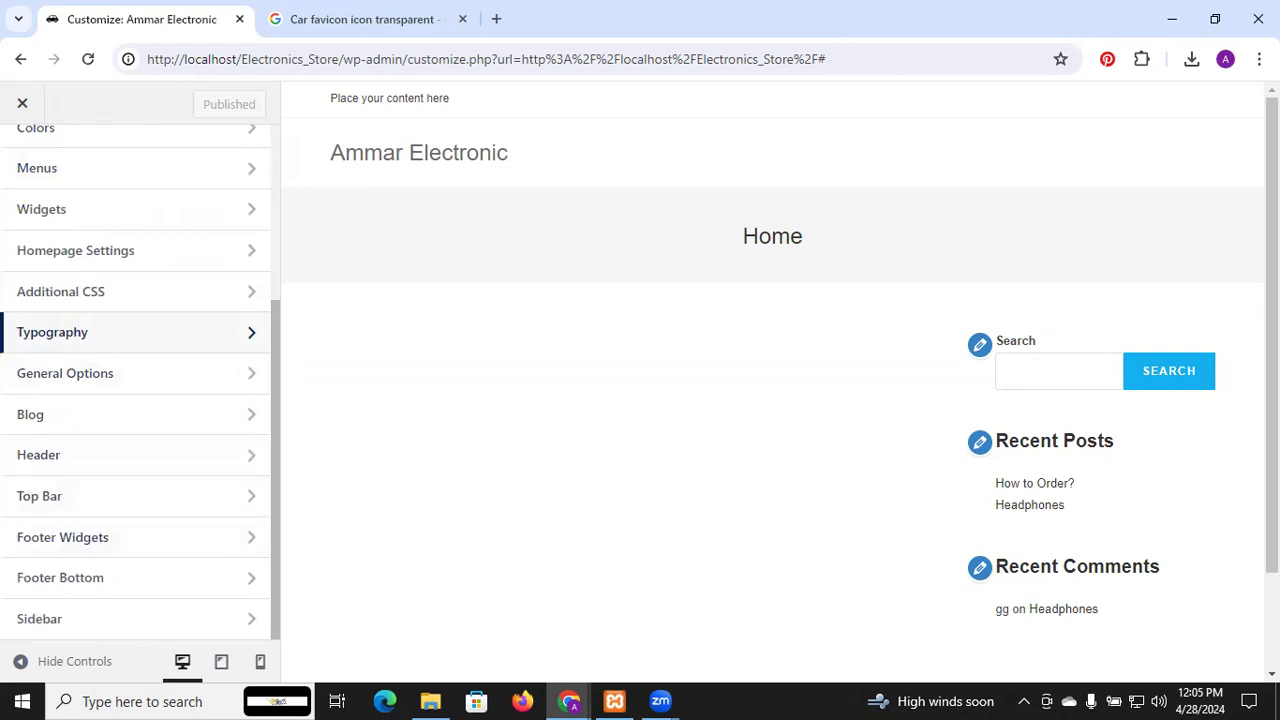
Open Footer Widgets and review its columns, padding and colour options
scroll(772, 380, down, 1)
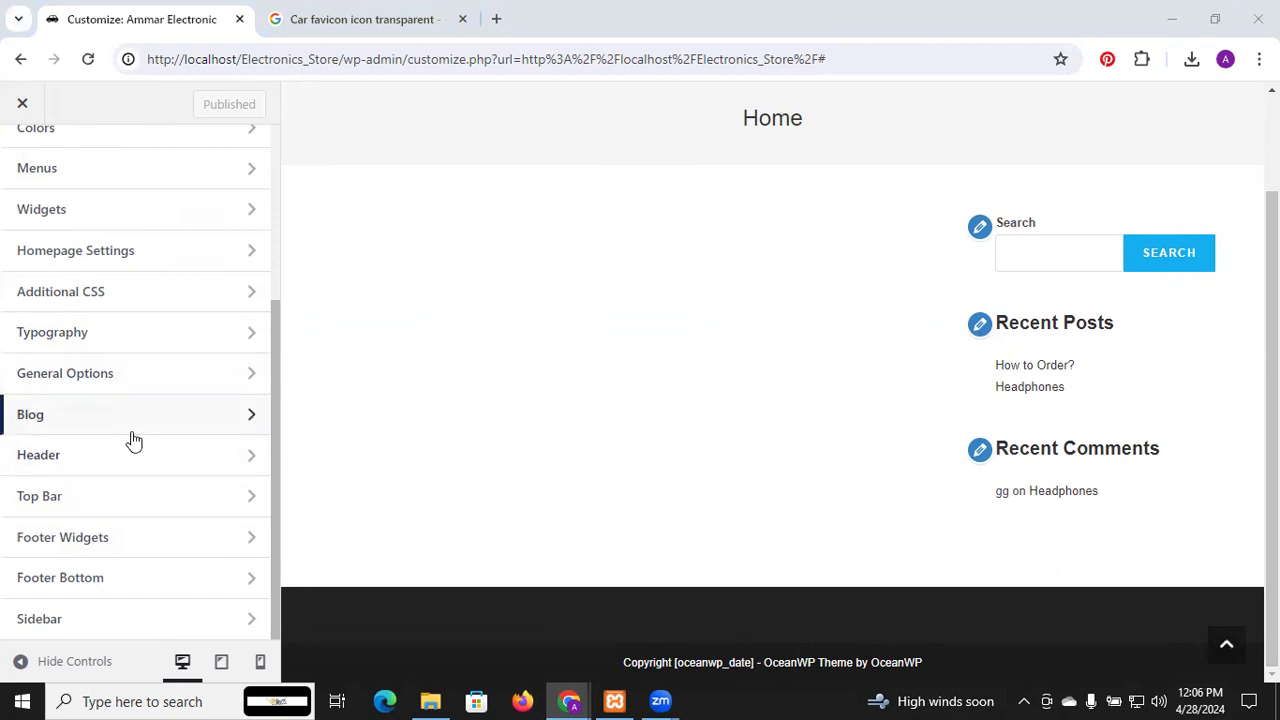
click(122, 537)
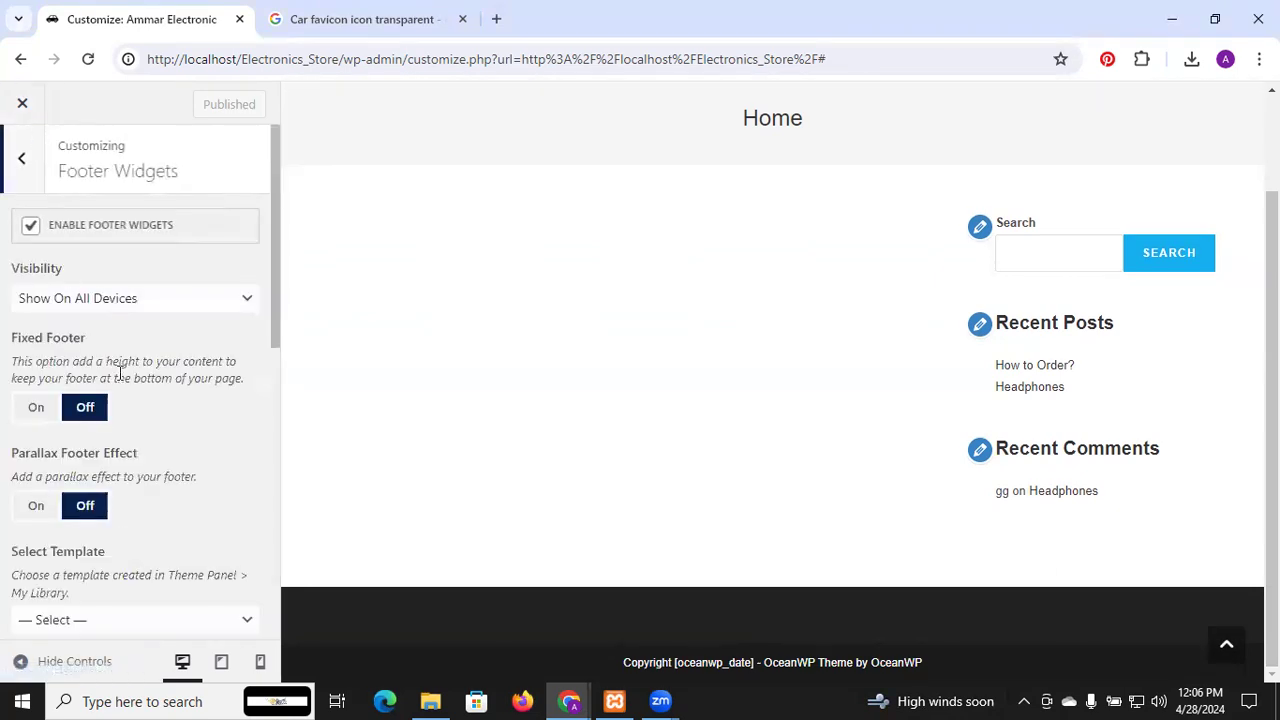
scroll(118, 373, down, 3)
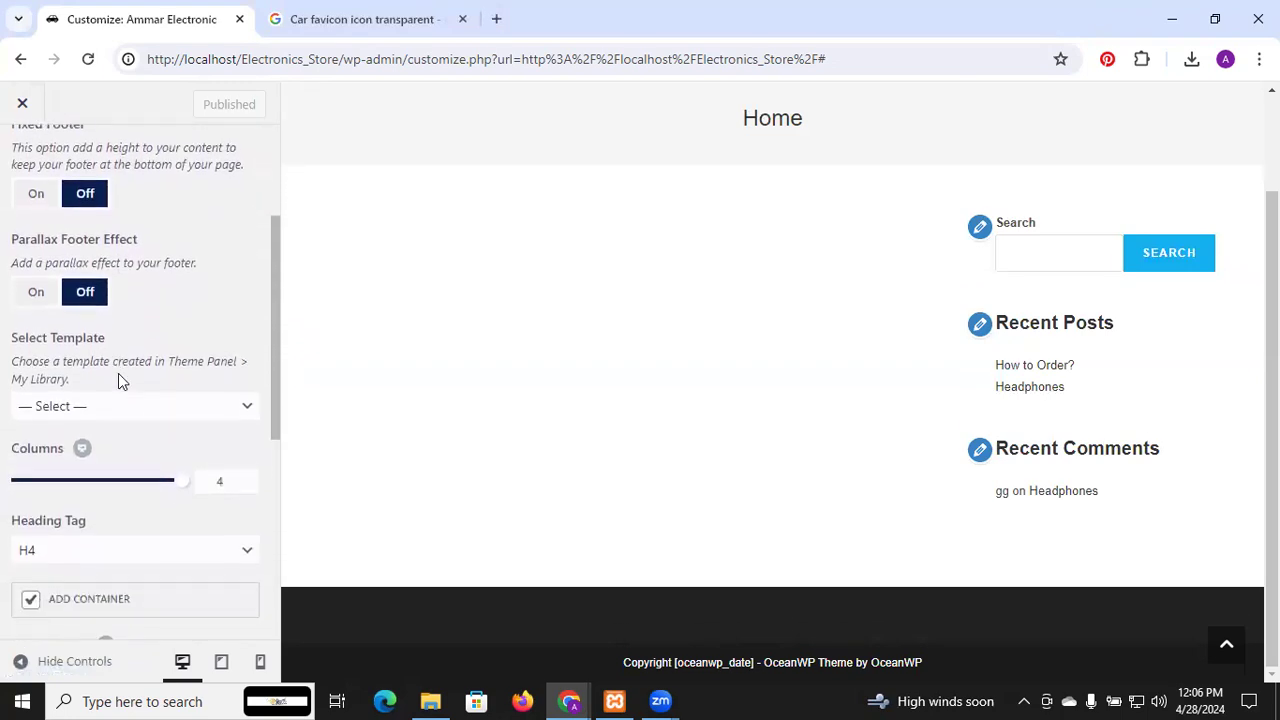
scroll(118, 375, down, 5)
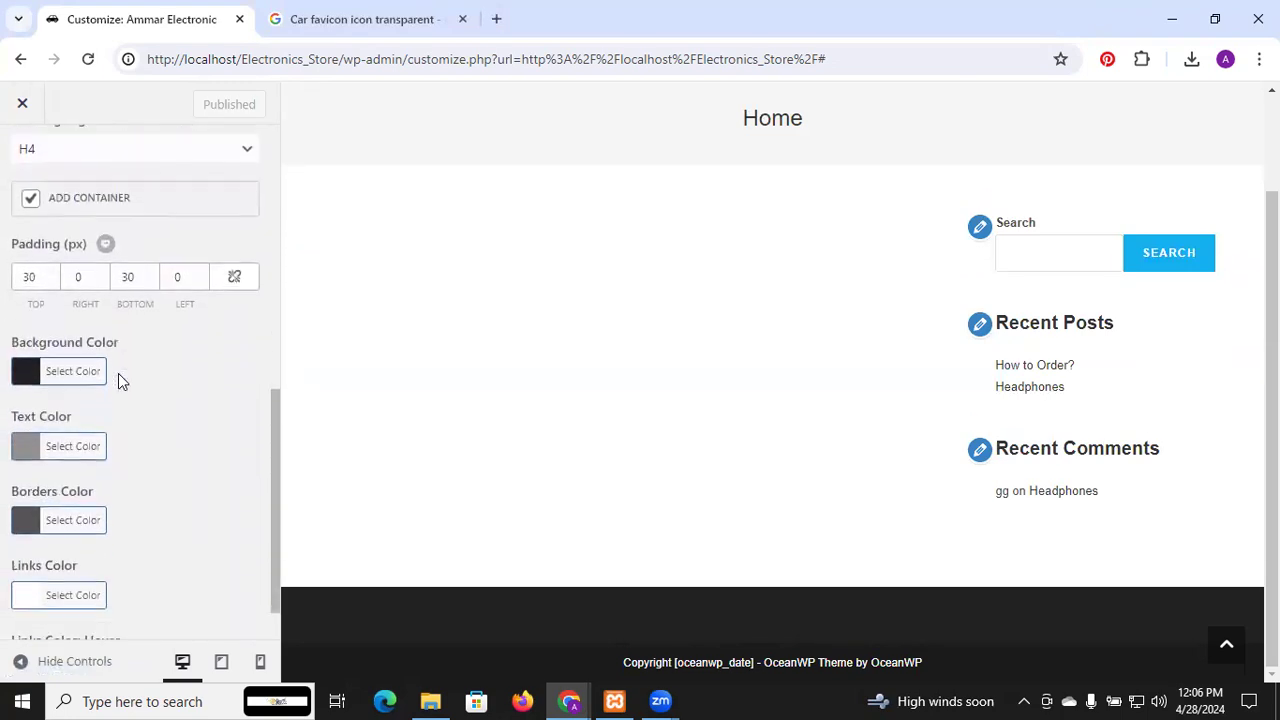
scroll(118, 373, down, 1)
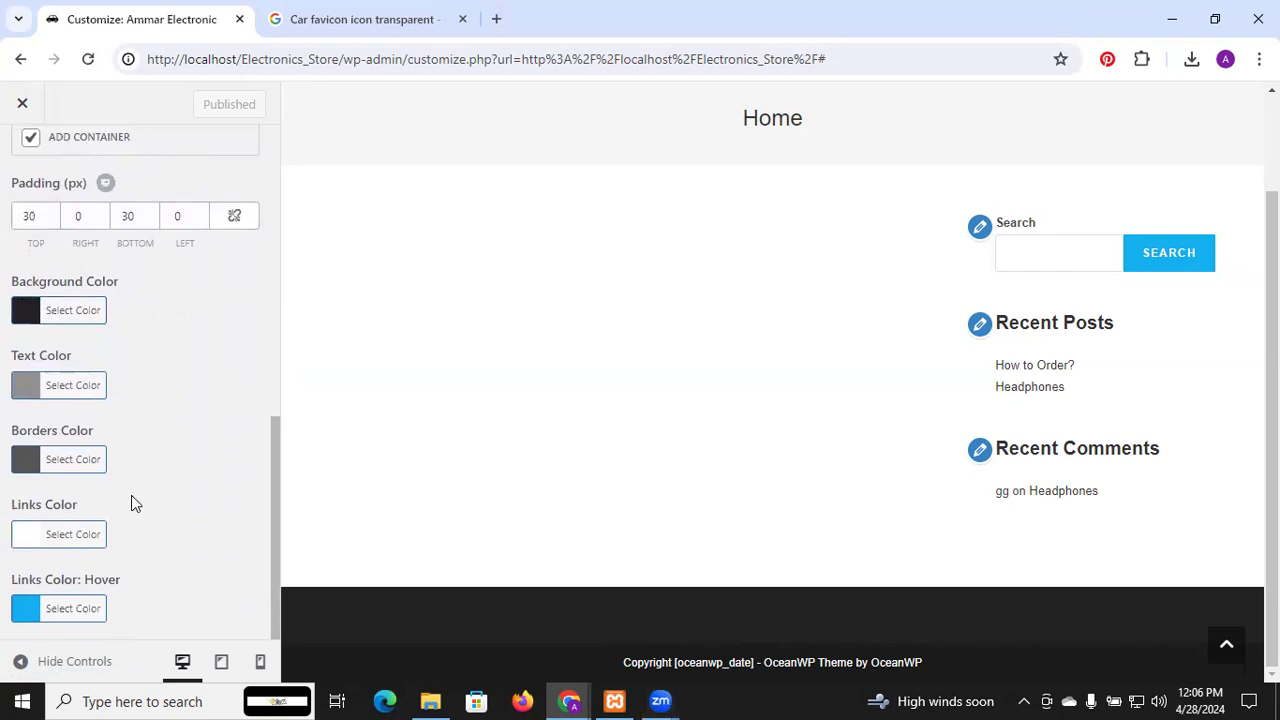
scroll(131, 495, up, 10)
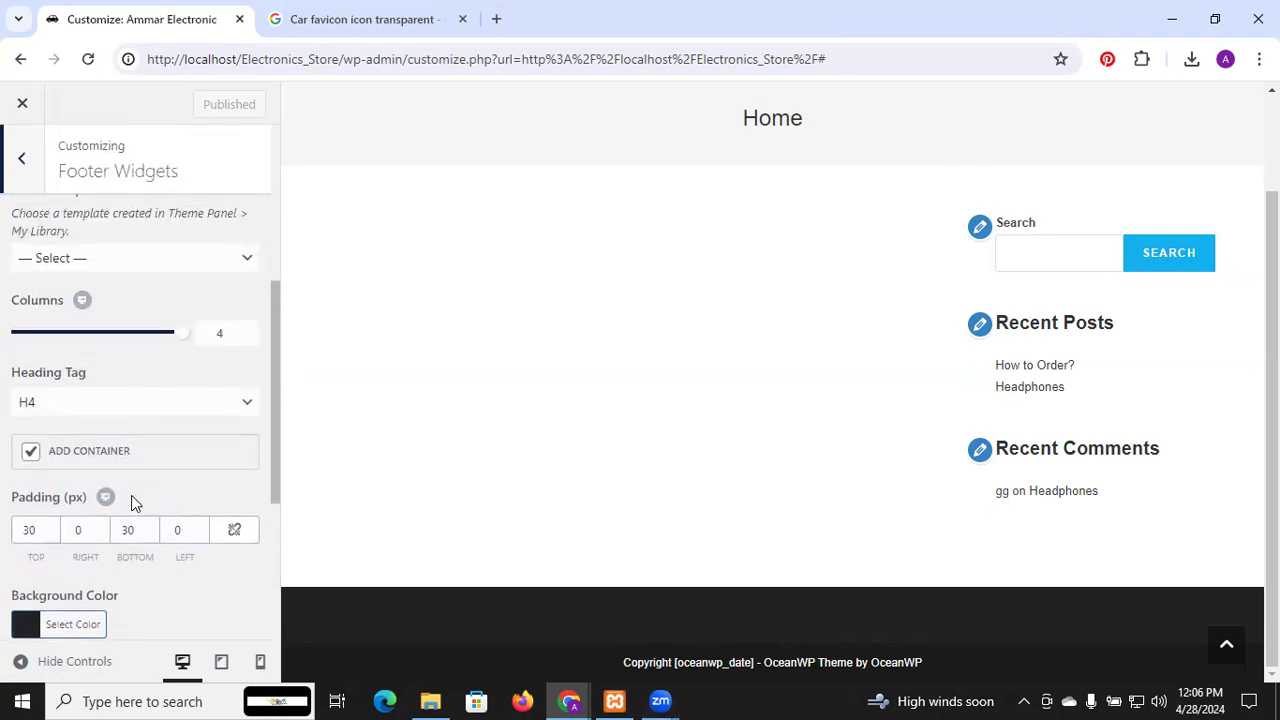
Replace the Footer Bottom credit with 'Copyright @ Ammar Electronics' and publish
click(20, 162)
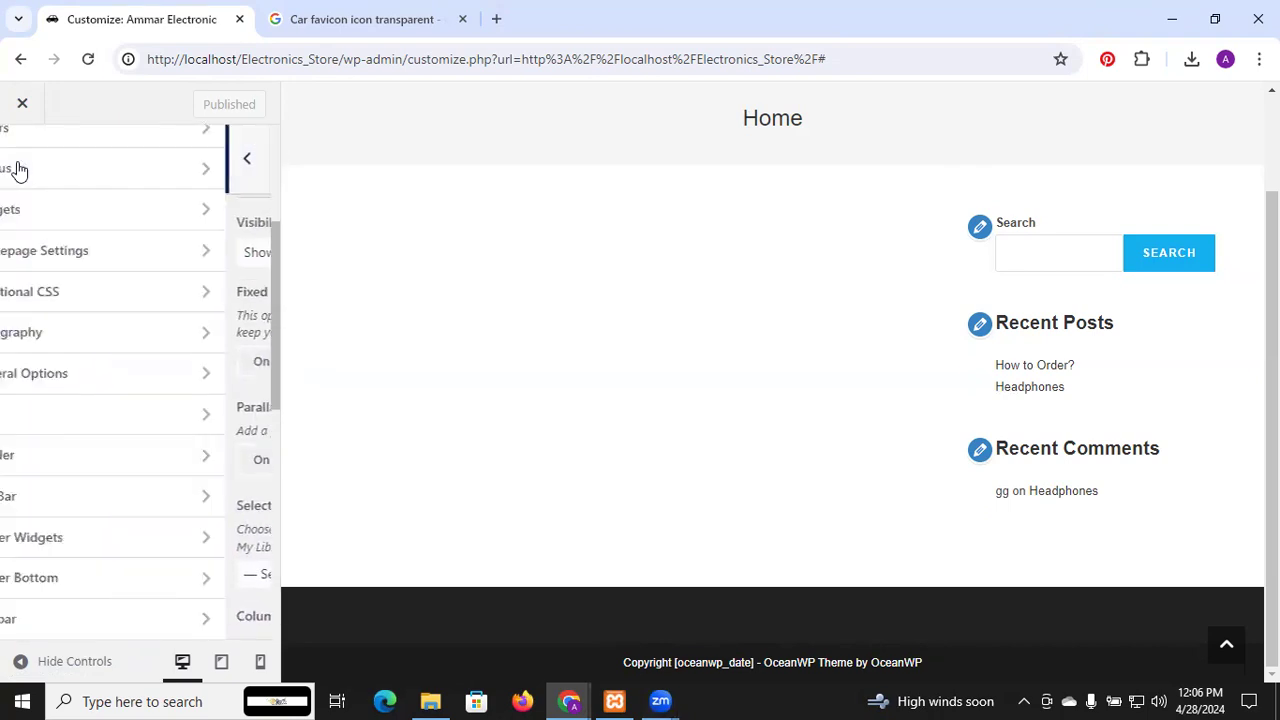
click(90, 580)
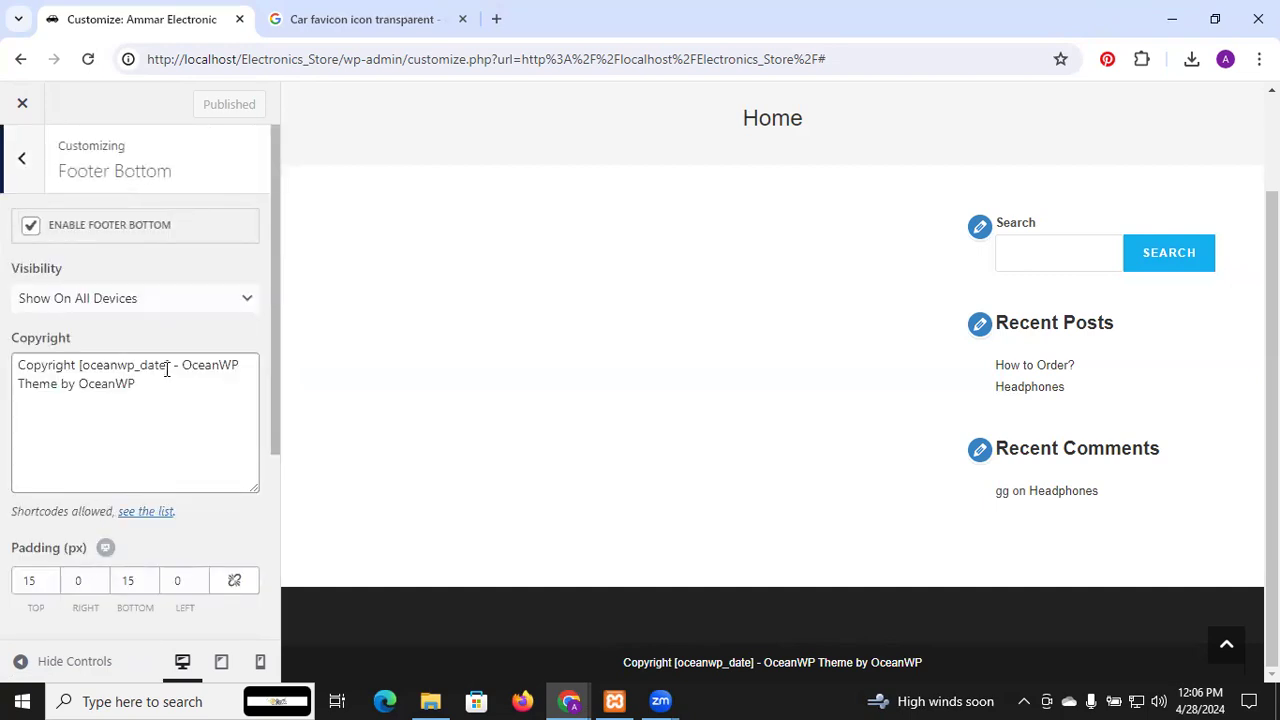
drag(140, 387, 79, 367)
key(BackSpace)
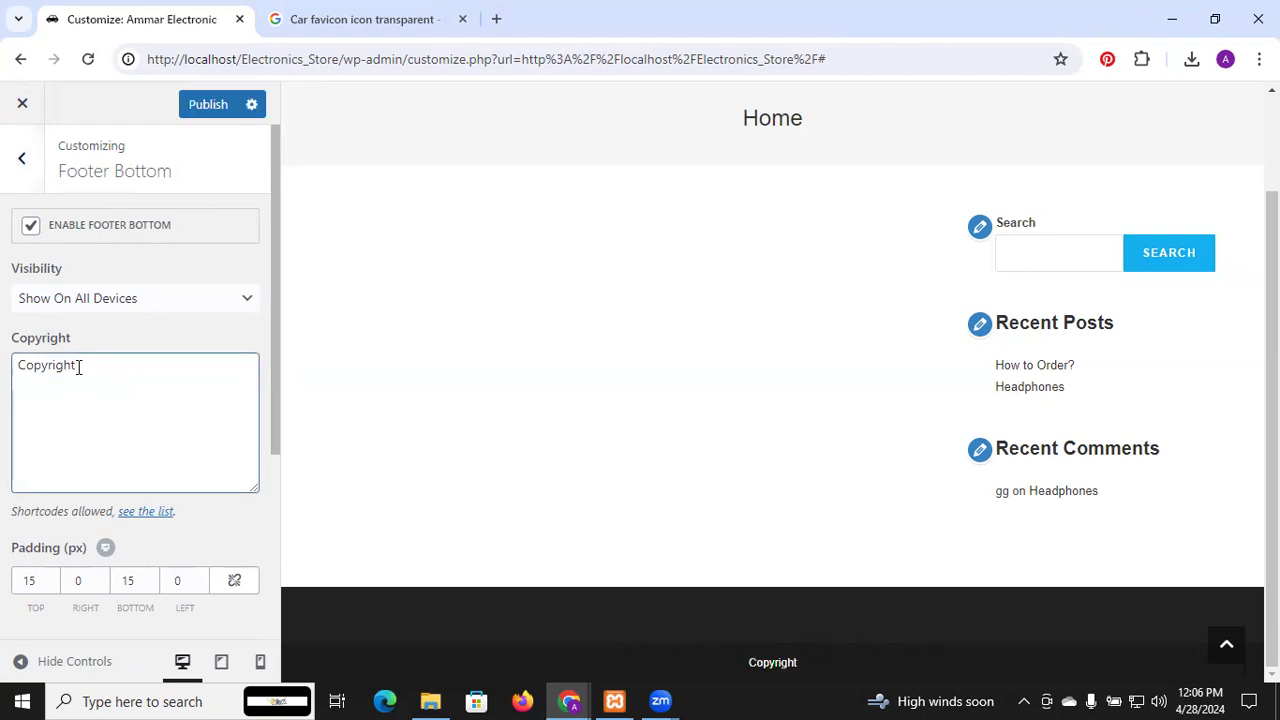
text(@Ammar)
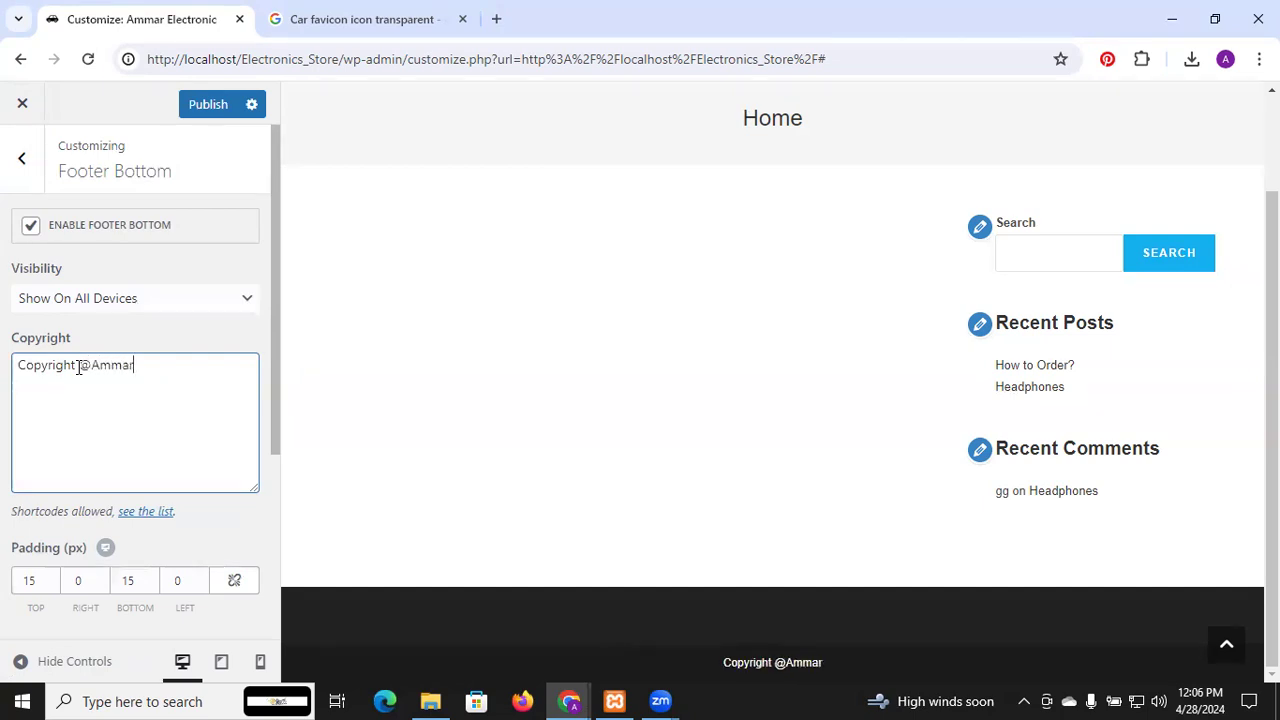
text( Ele)
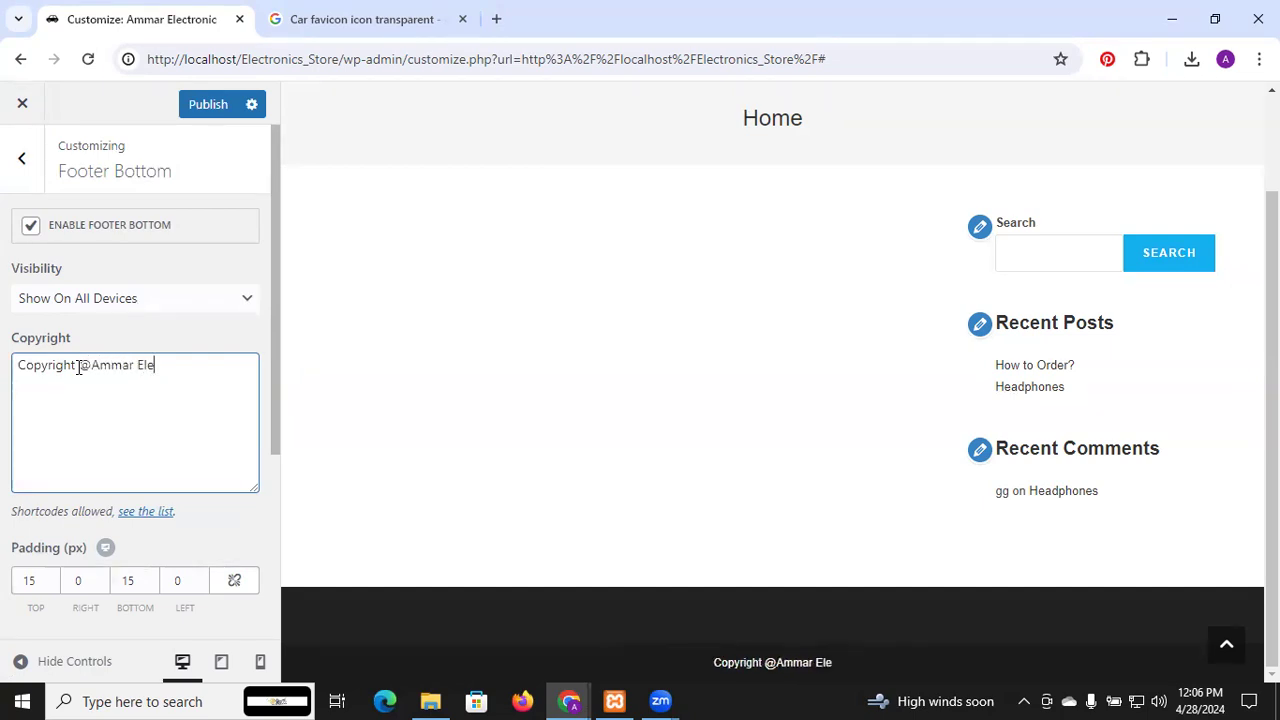
text(ctronics)
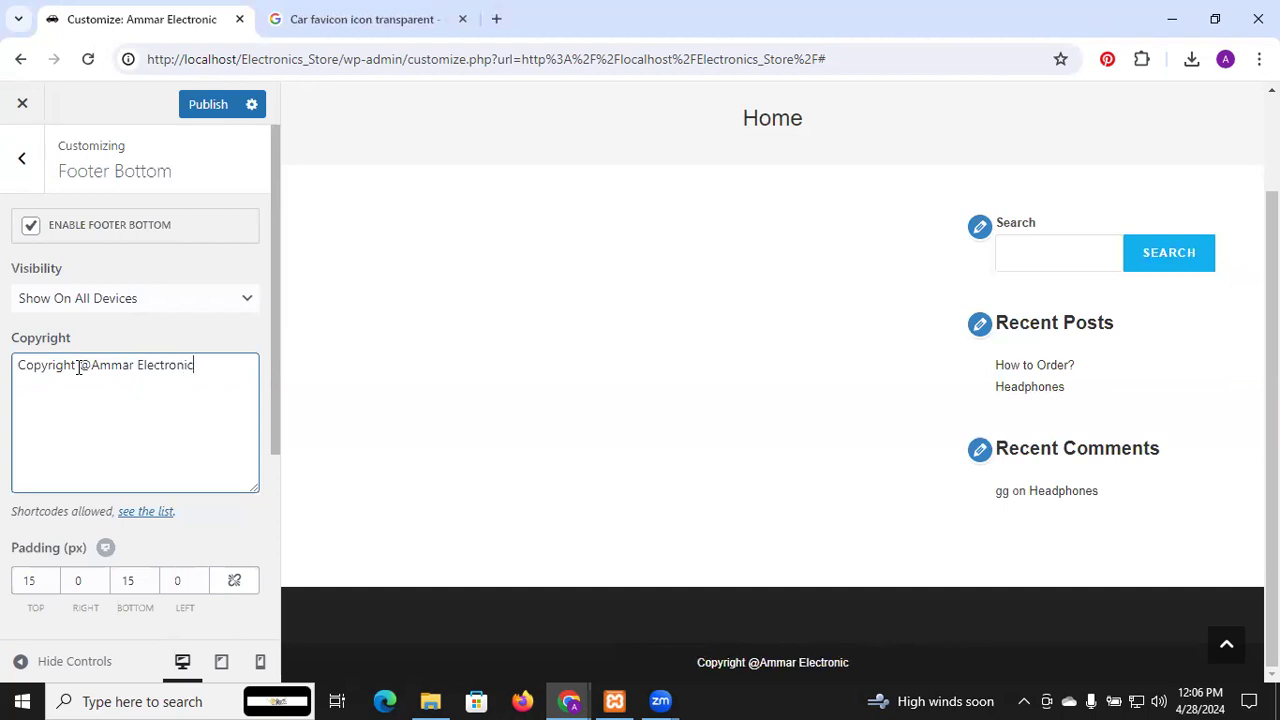
click(220, 112)
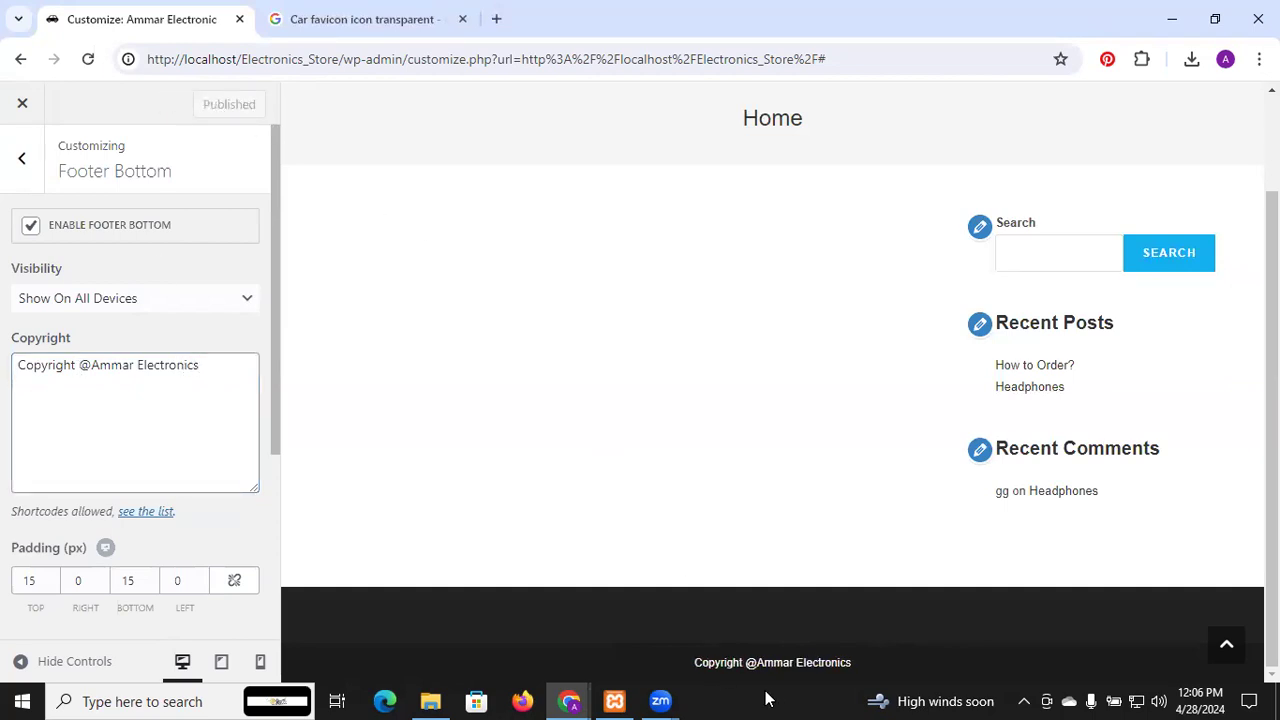
click(91, 365)
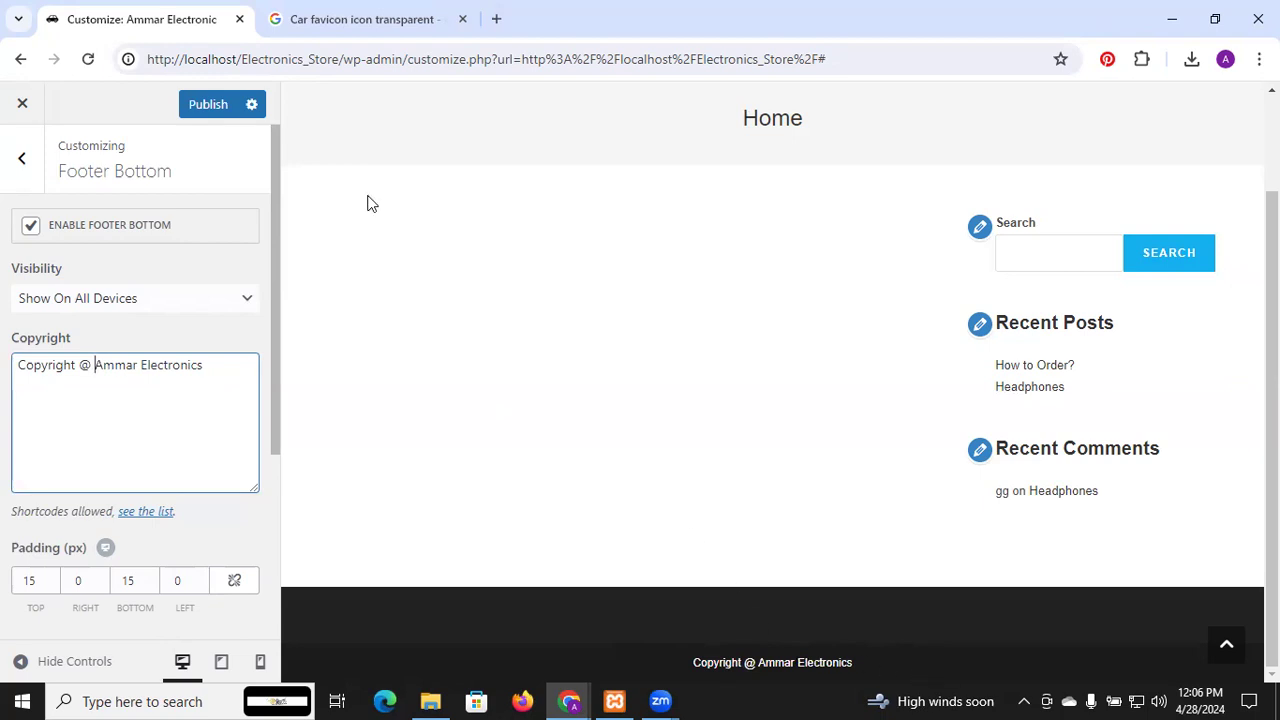
click(216, 115)
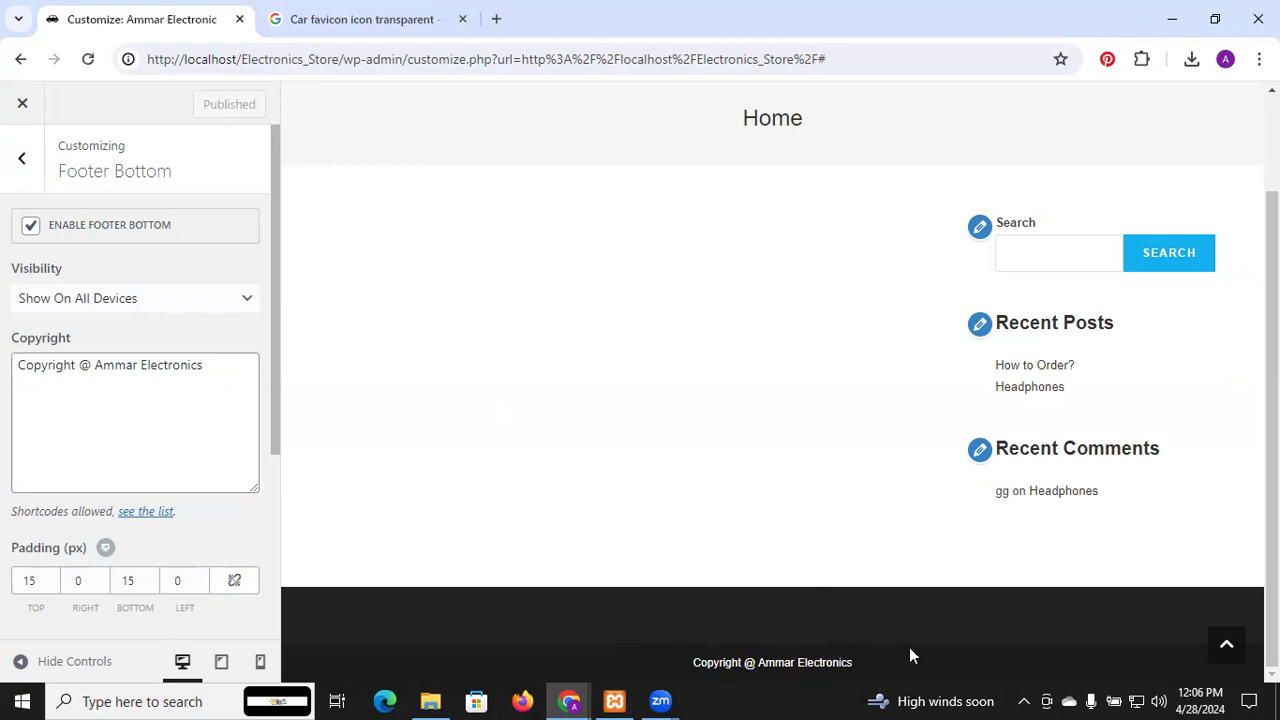
Close the Customizer, reopen it from the live site's admin bar, and wait for it to load
click(27, 106)
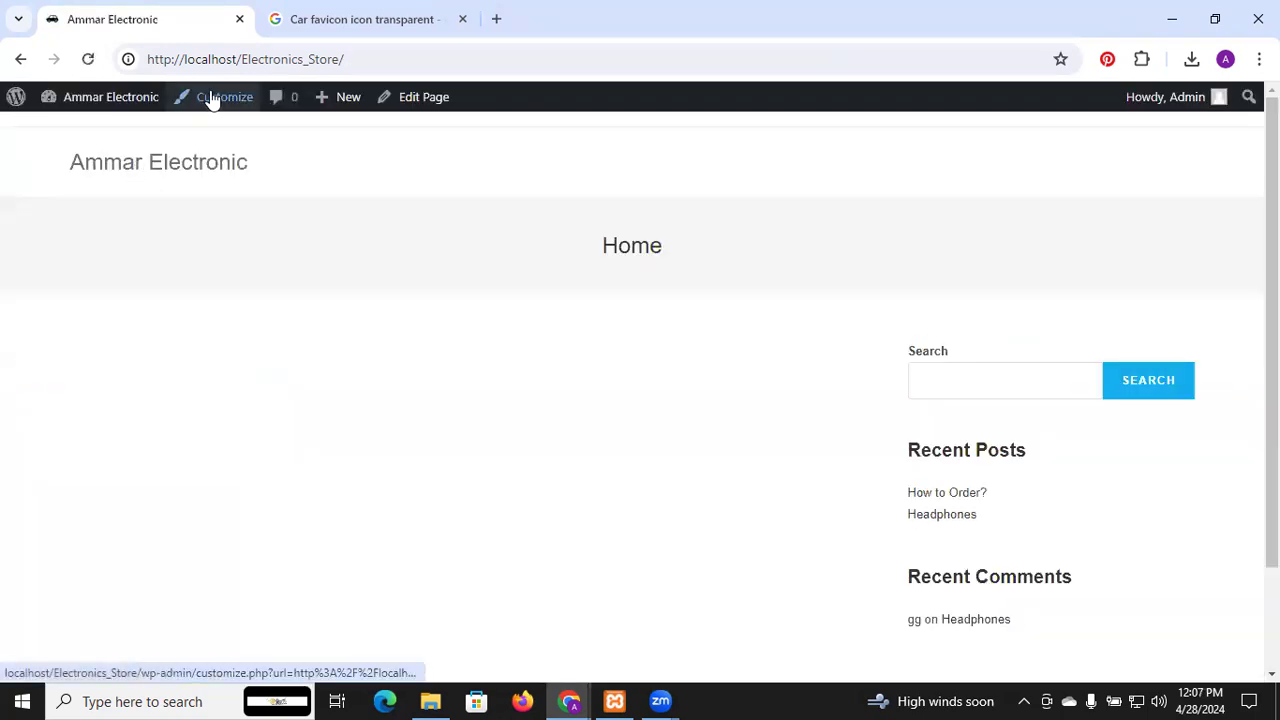
click(213, 100)
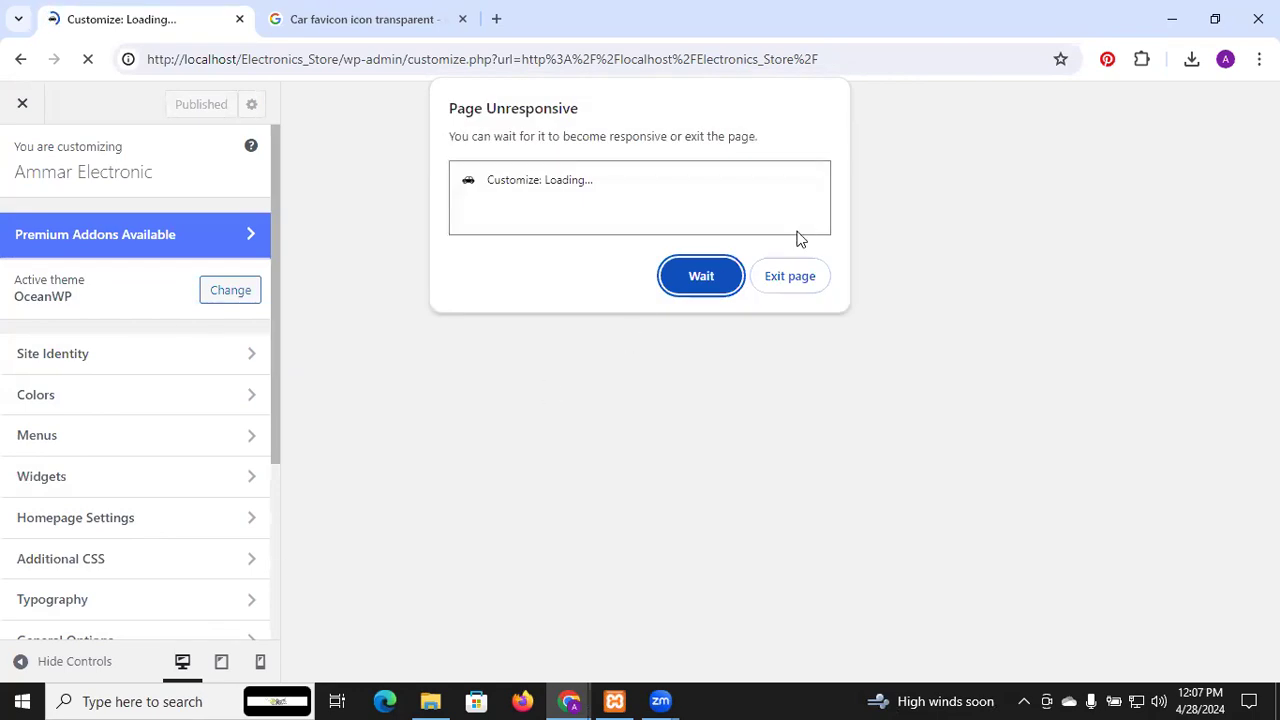
click(722, 281)
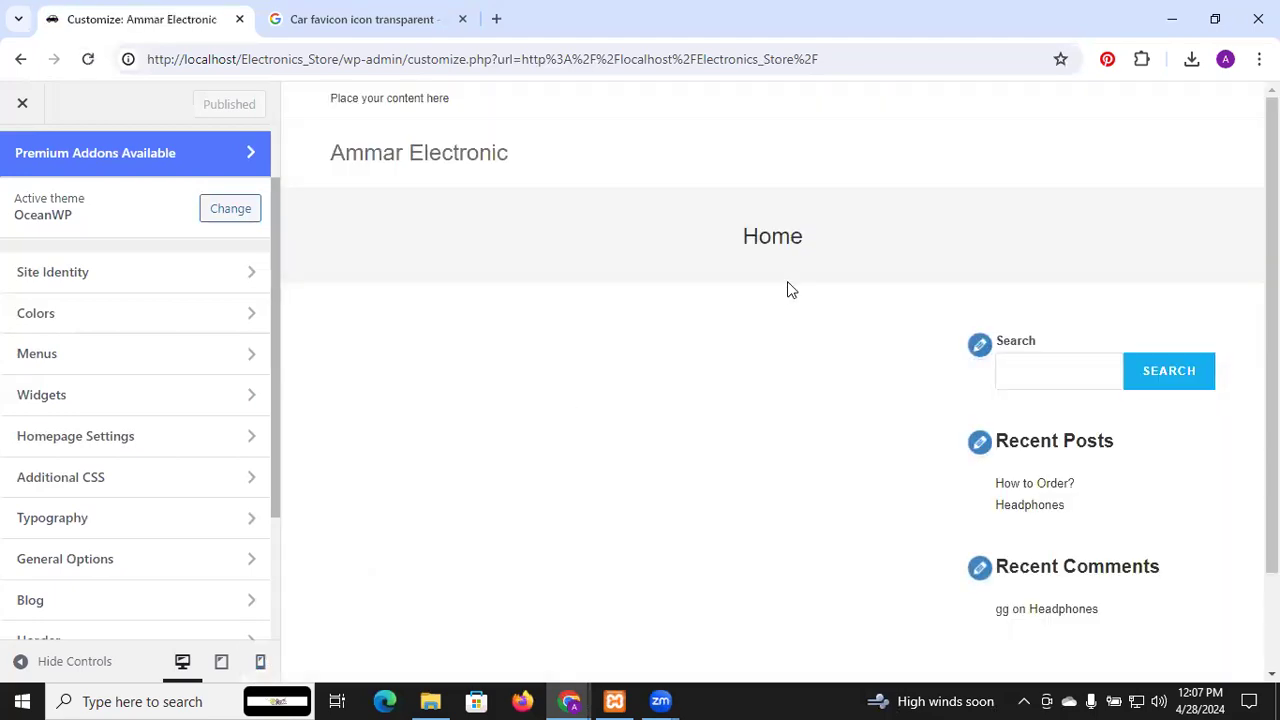
click(223, 670)
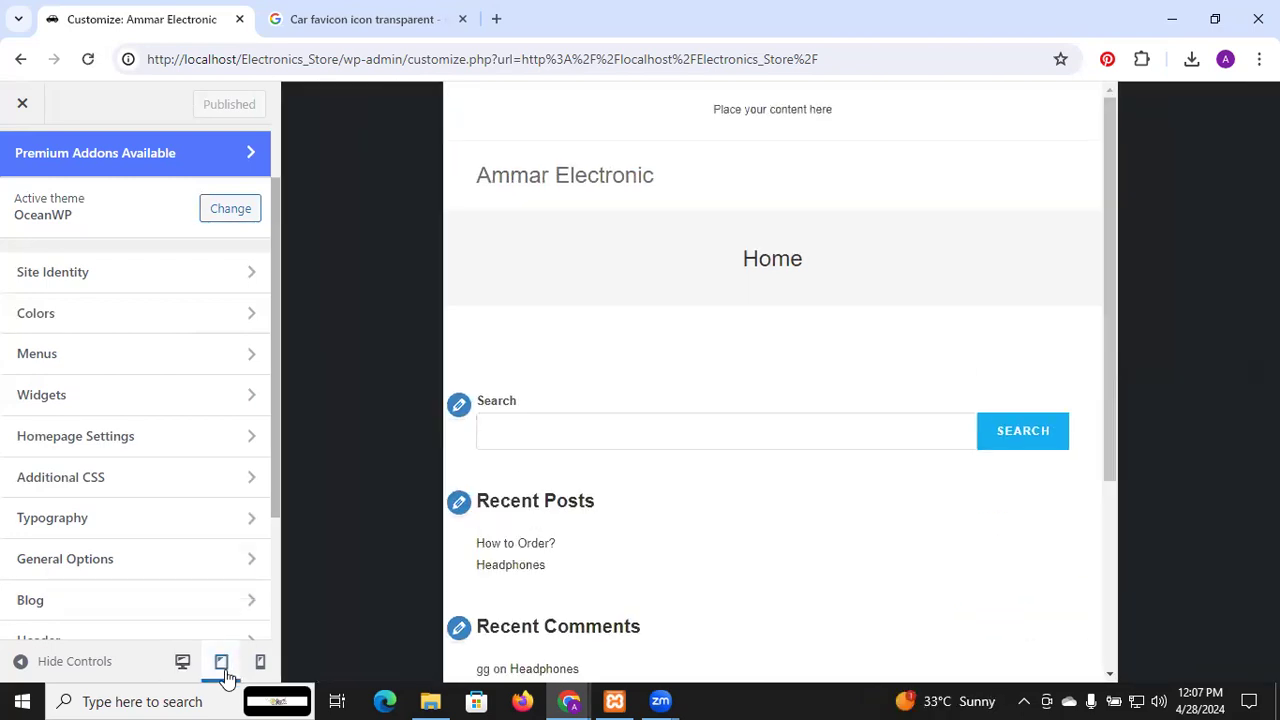
click(254, 672)
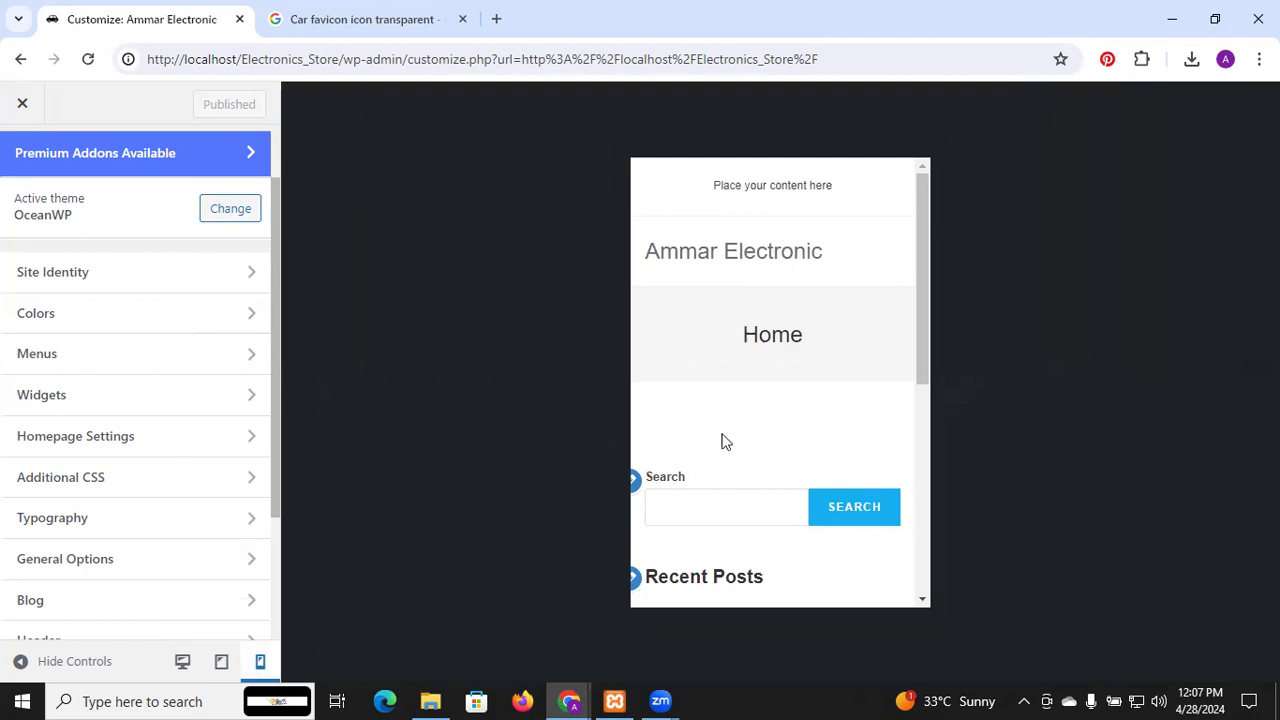
scroll(731, 434, down, 10)
scroll(731, 434, up, 10)
click(182, 665)
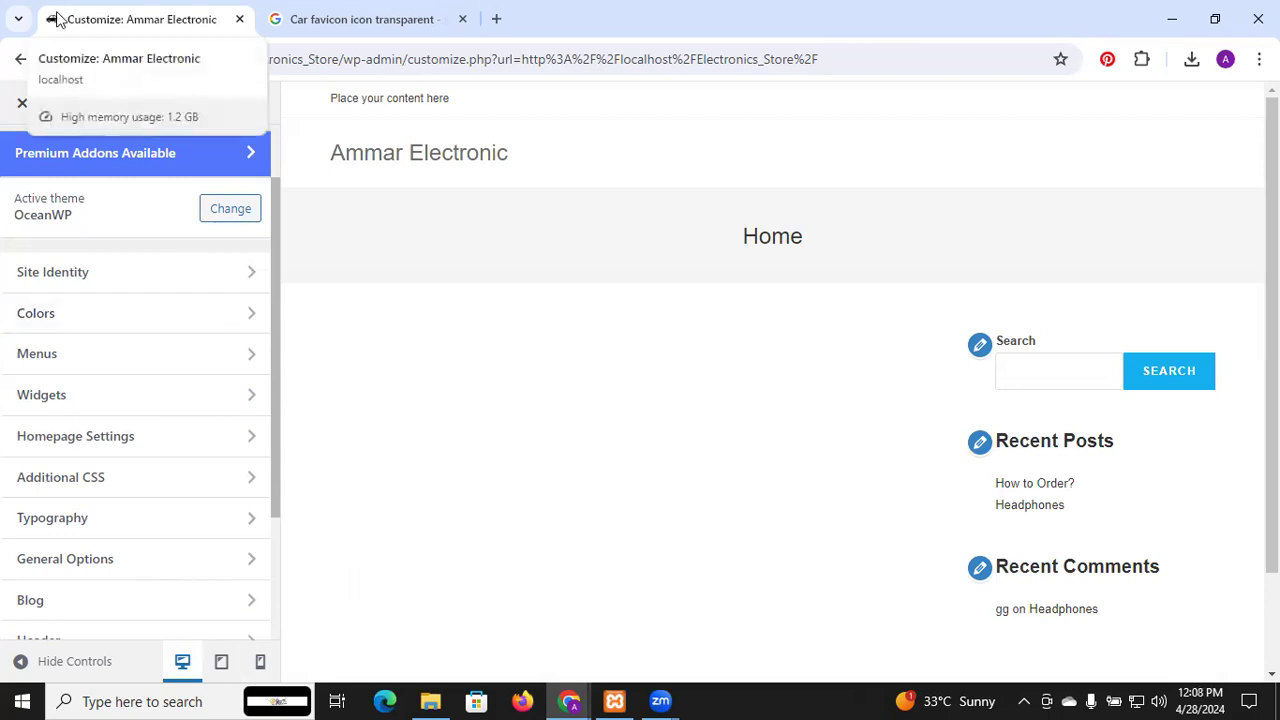
scroll(645, 480, down, 2)
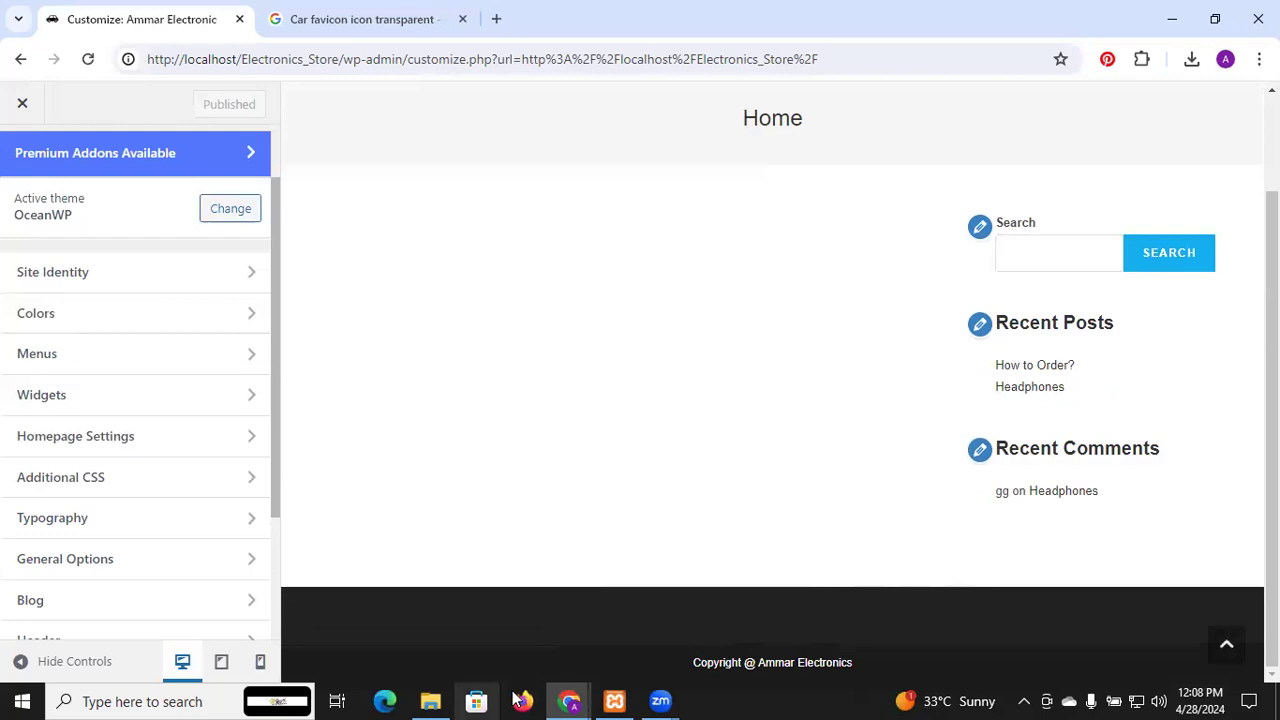
scroll(620, 371, up, 2)
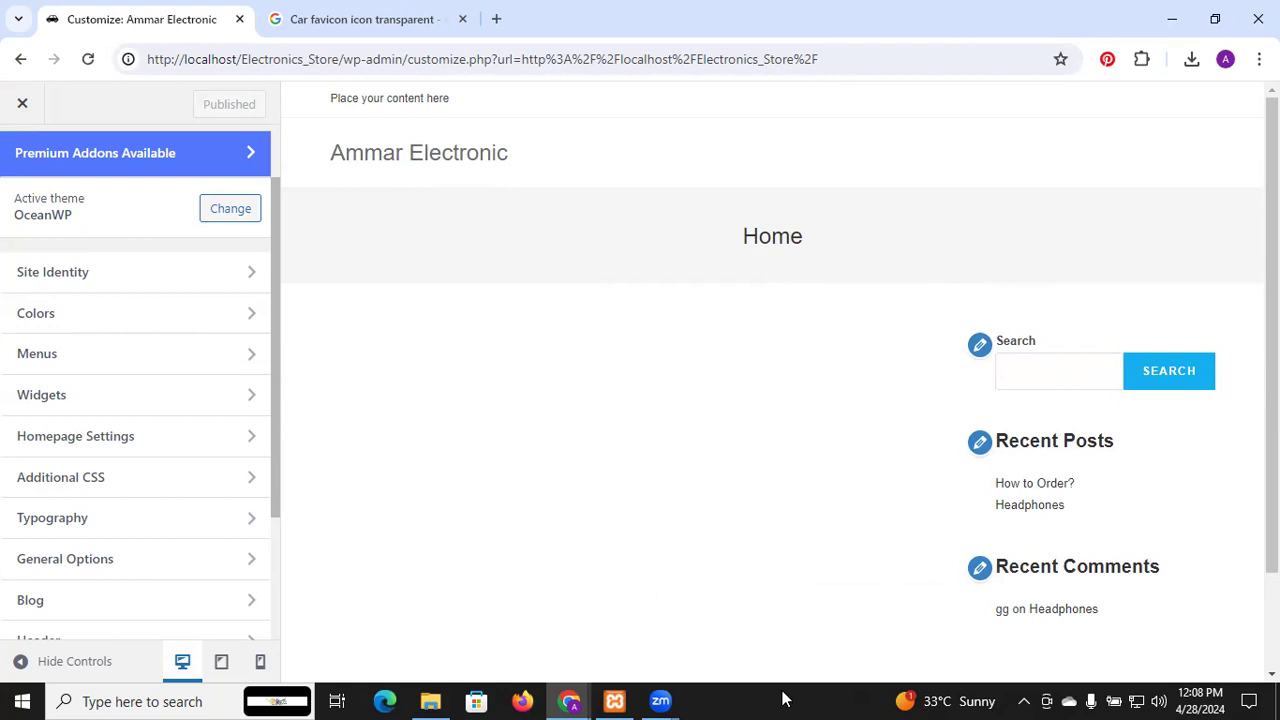
scroll(714, 484, down, 2)
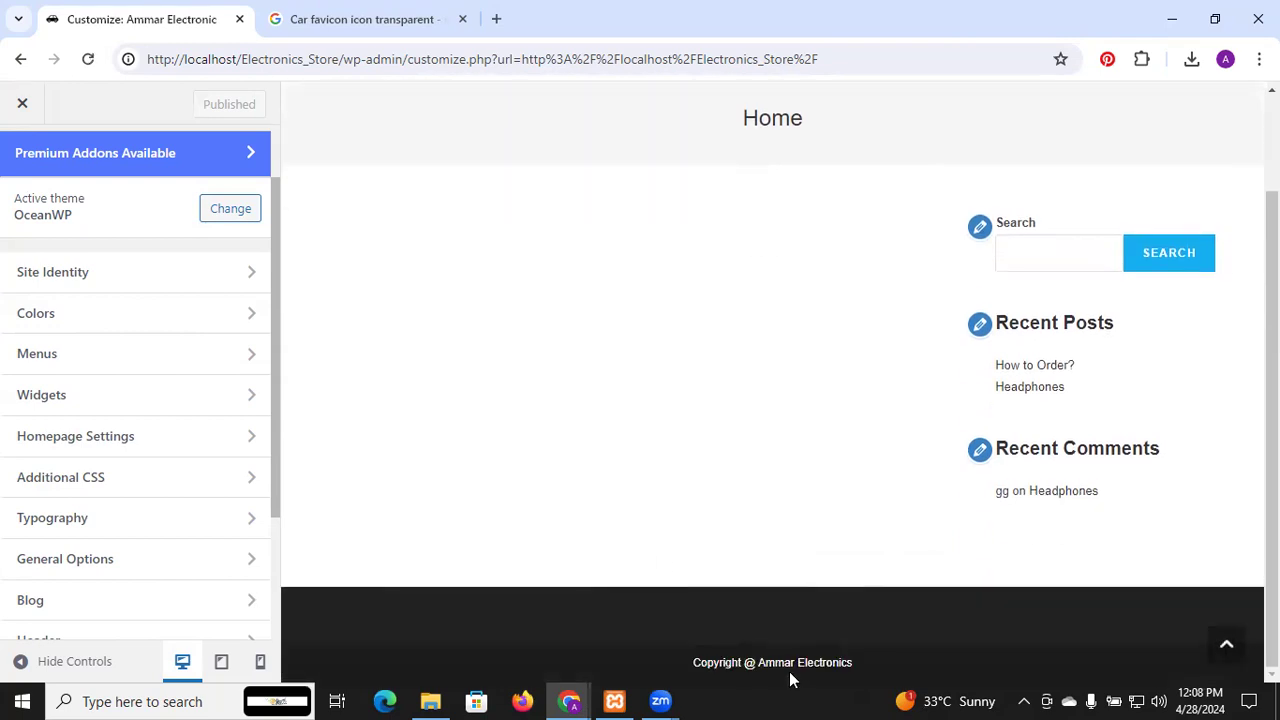
scroll(714, 563, up, 2)
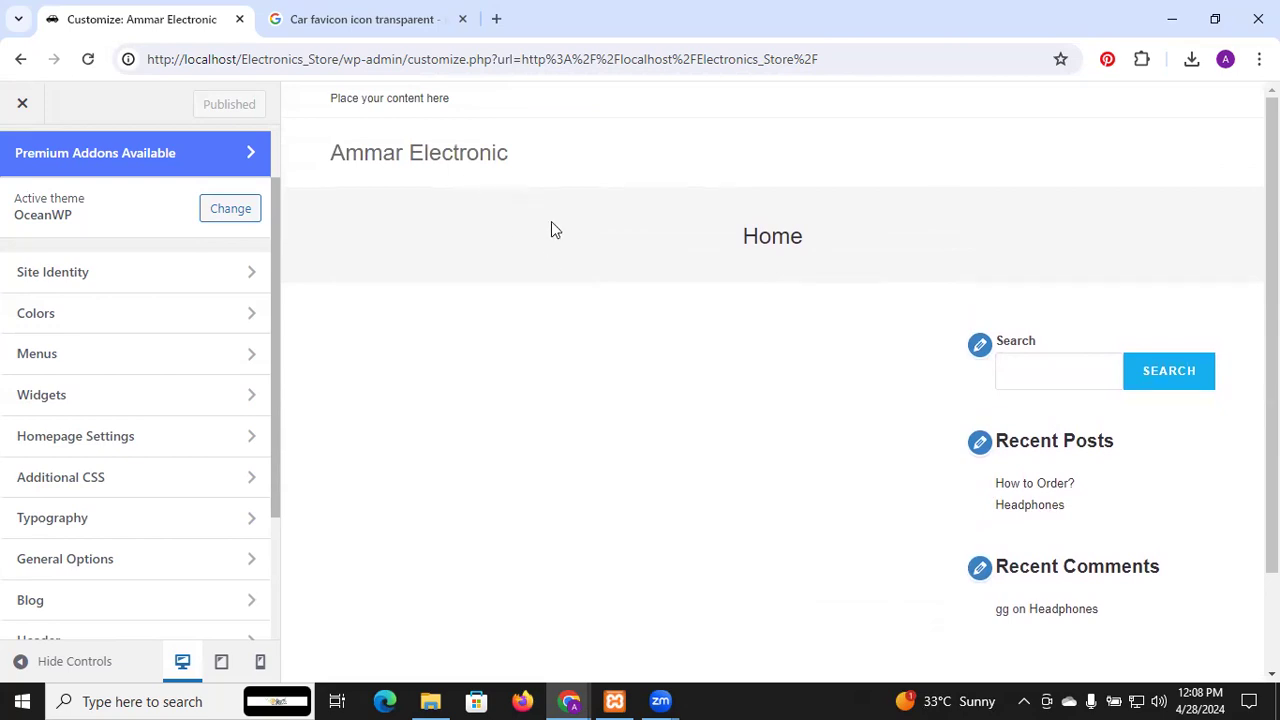
scroll(9, 400, down, 2)
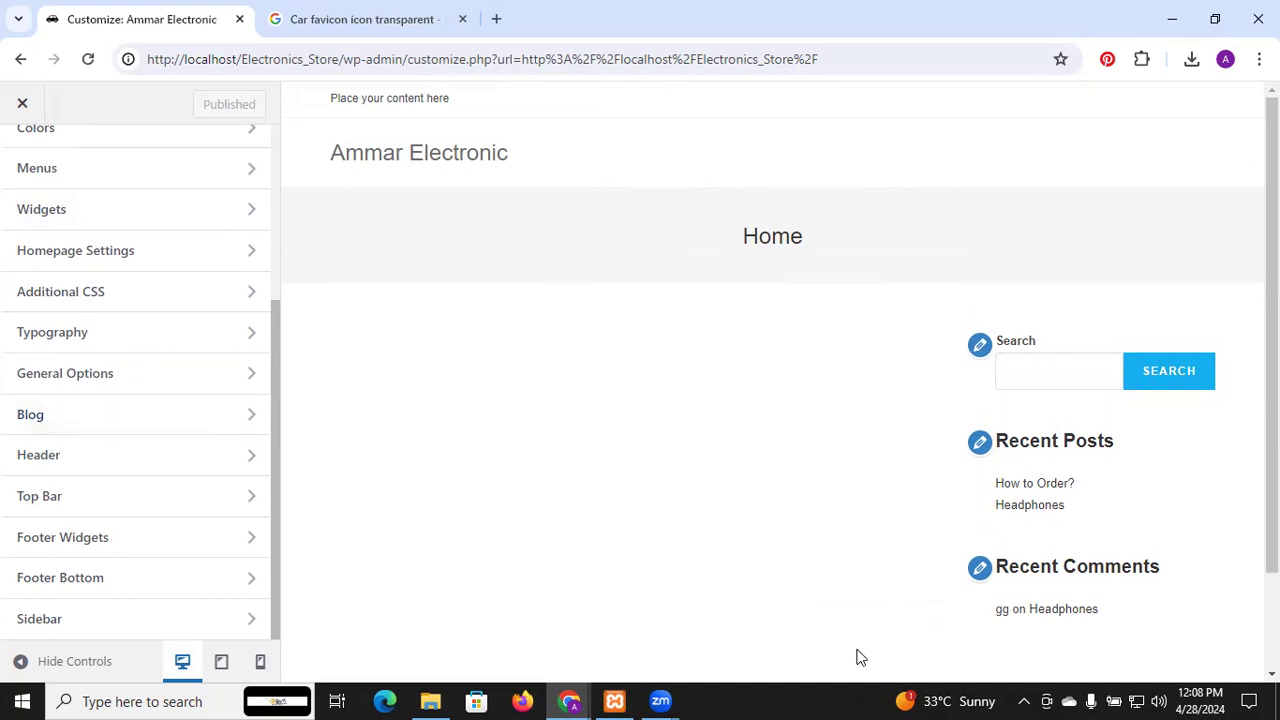
scroll(857, 655, down, 2)
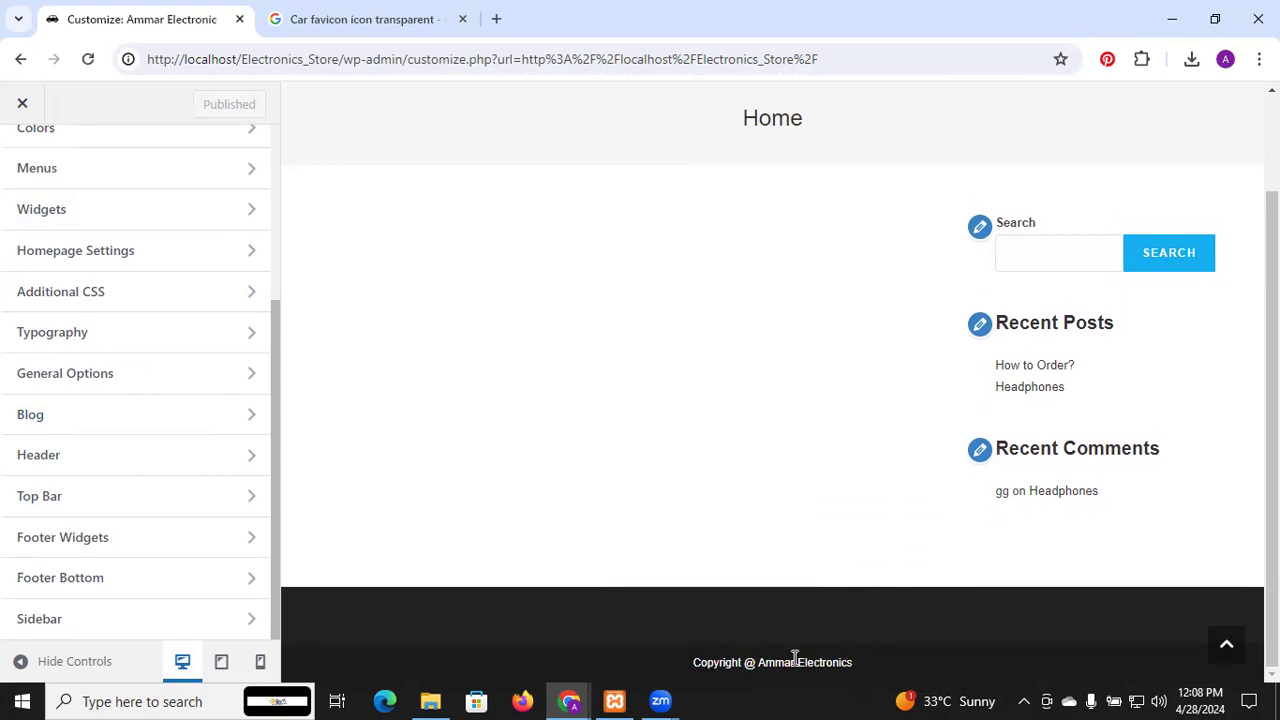
scroll(794, 657, up, 2)
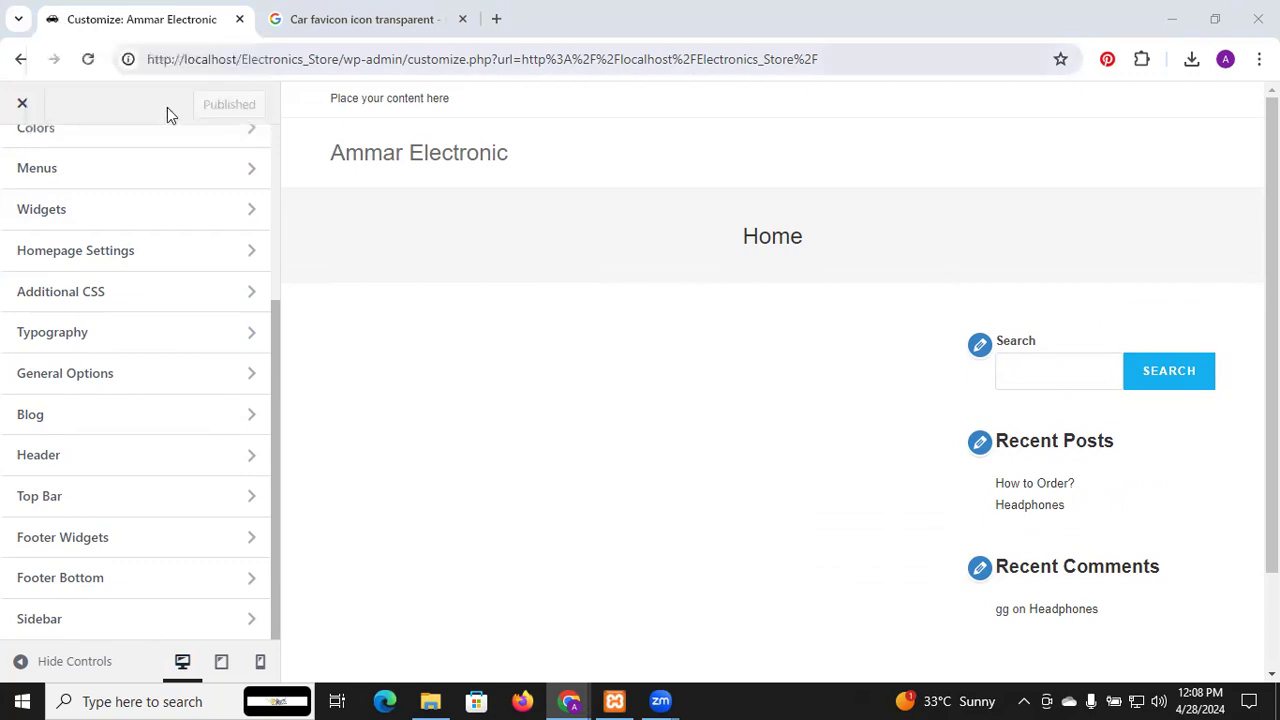
Open the Top Bar settings, browse its General options, then go to Content
click(92, 503)
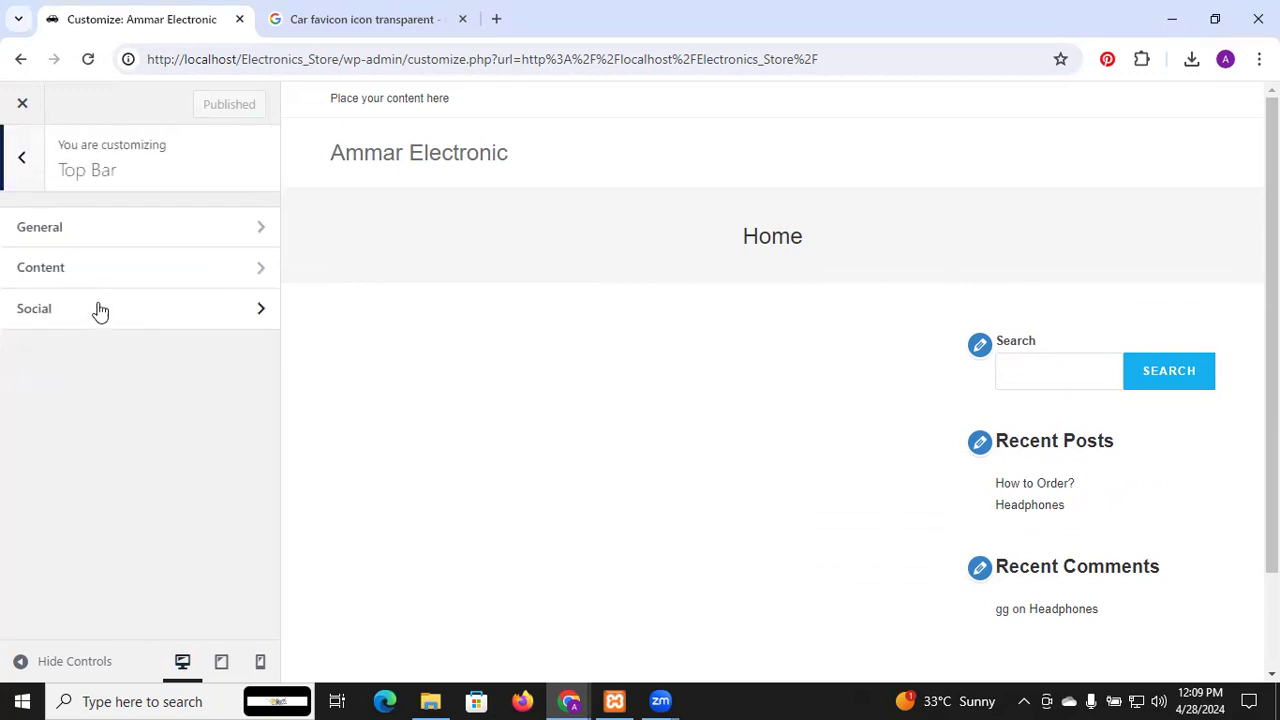
click(97, 233)
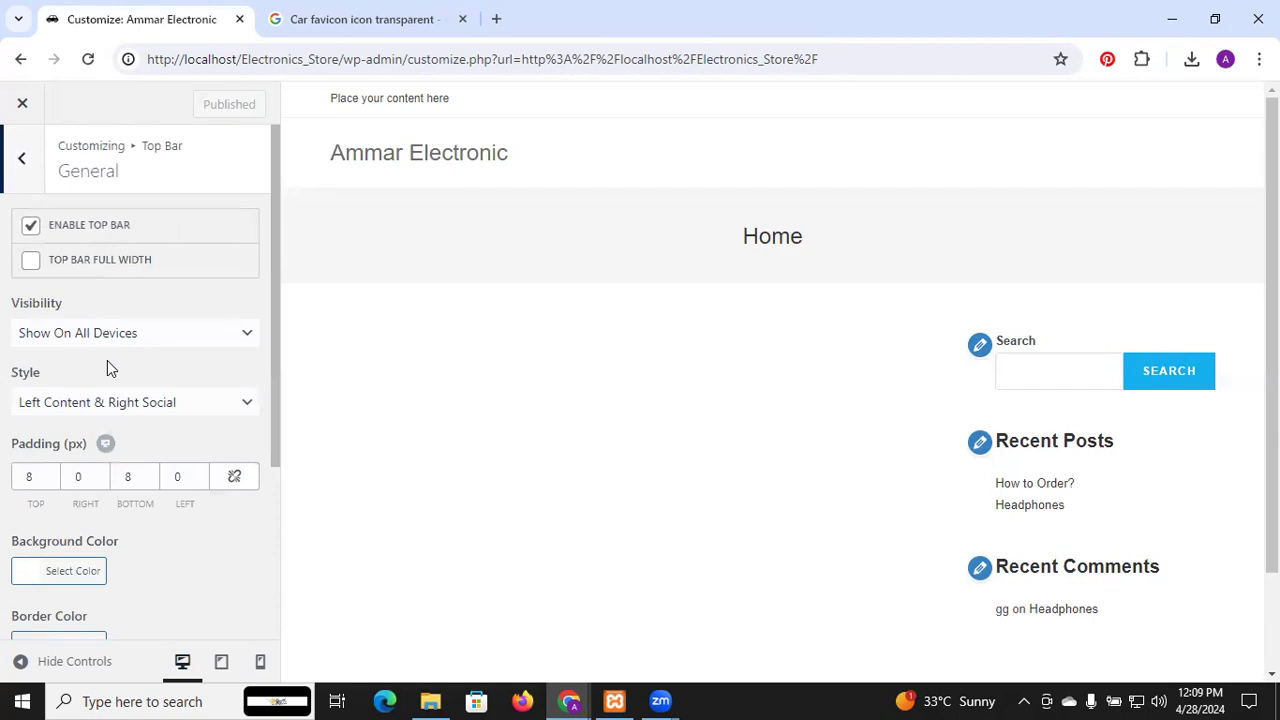
scroll(108, 364, down, 3)
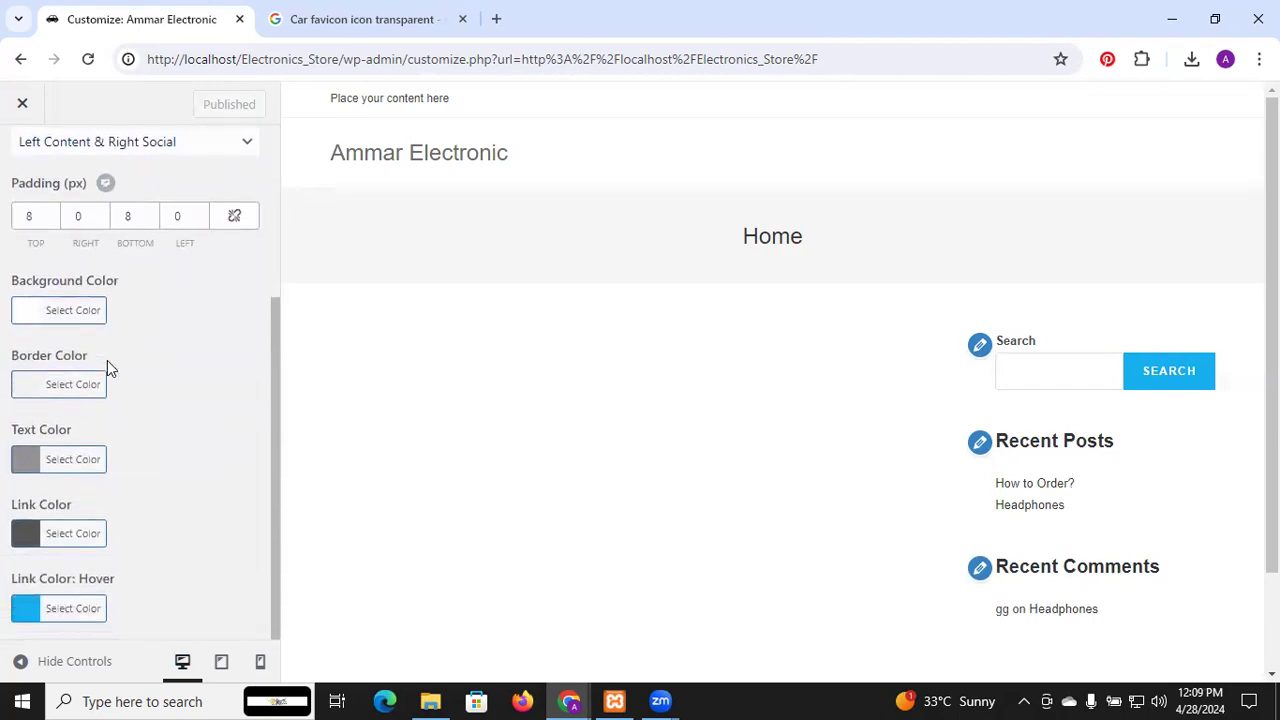
scroll(107, 368, up, 3)
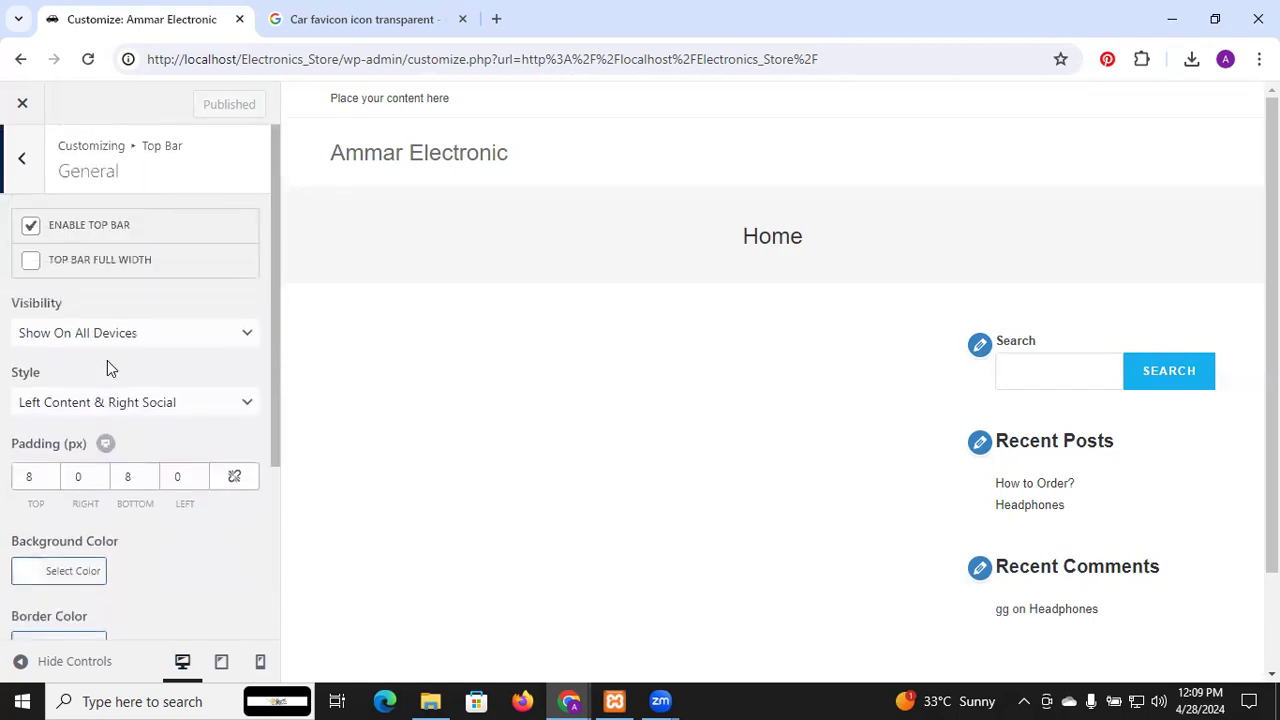
click(24, 160)
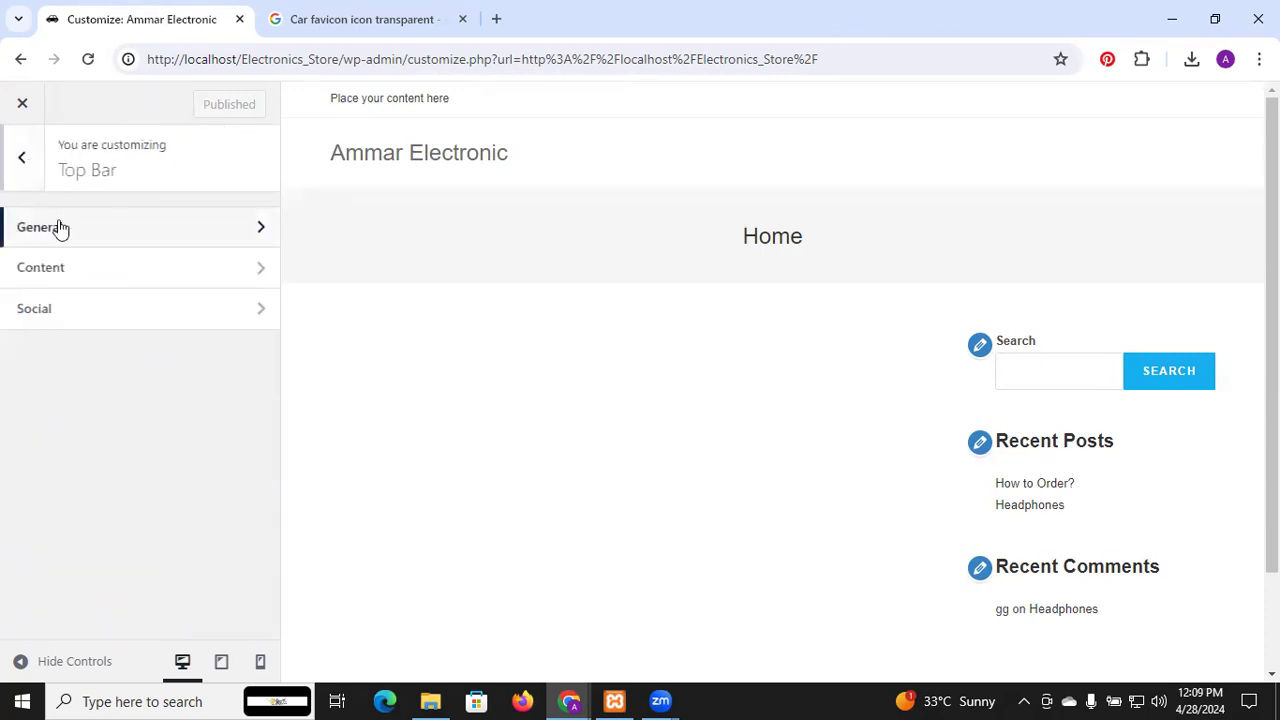
click(64, 271)
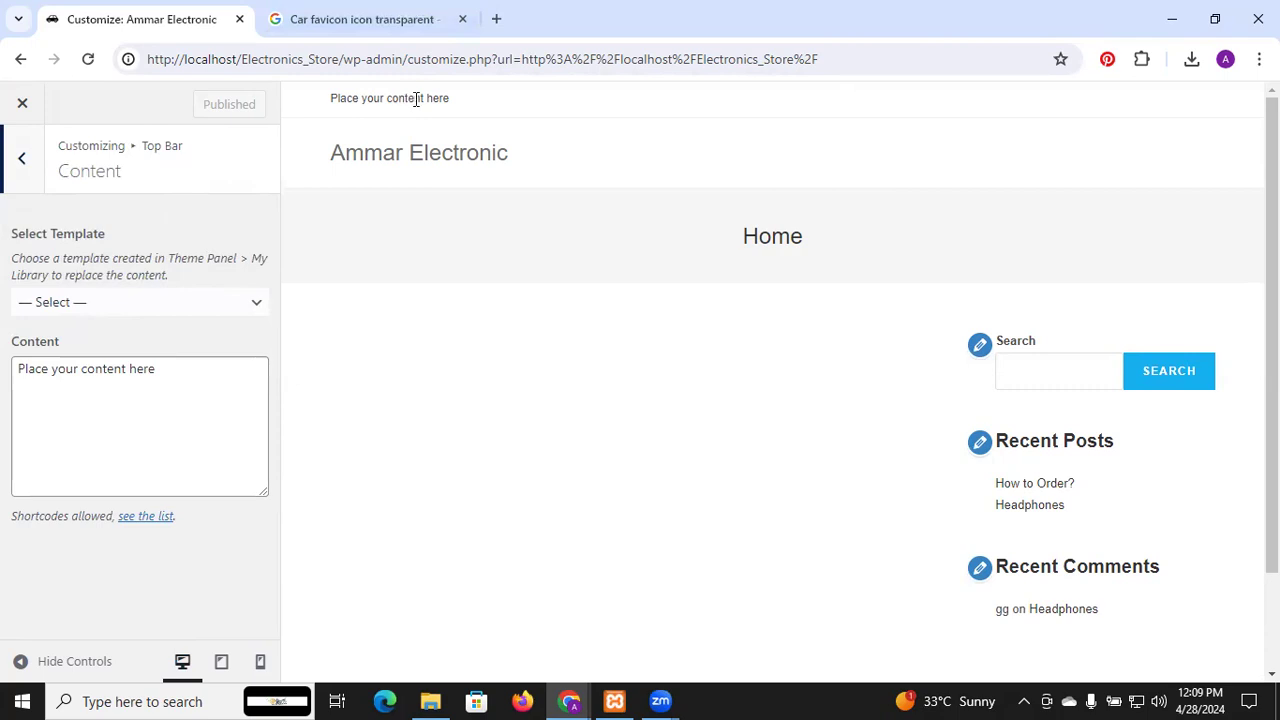
Replace the 'Place your content here' placeholder with a contact phone number and publish
click(160, 369)
drag(160, 369, 2, 396)
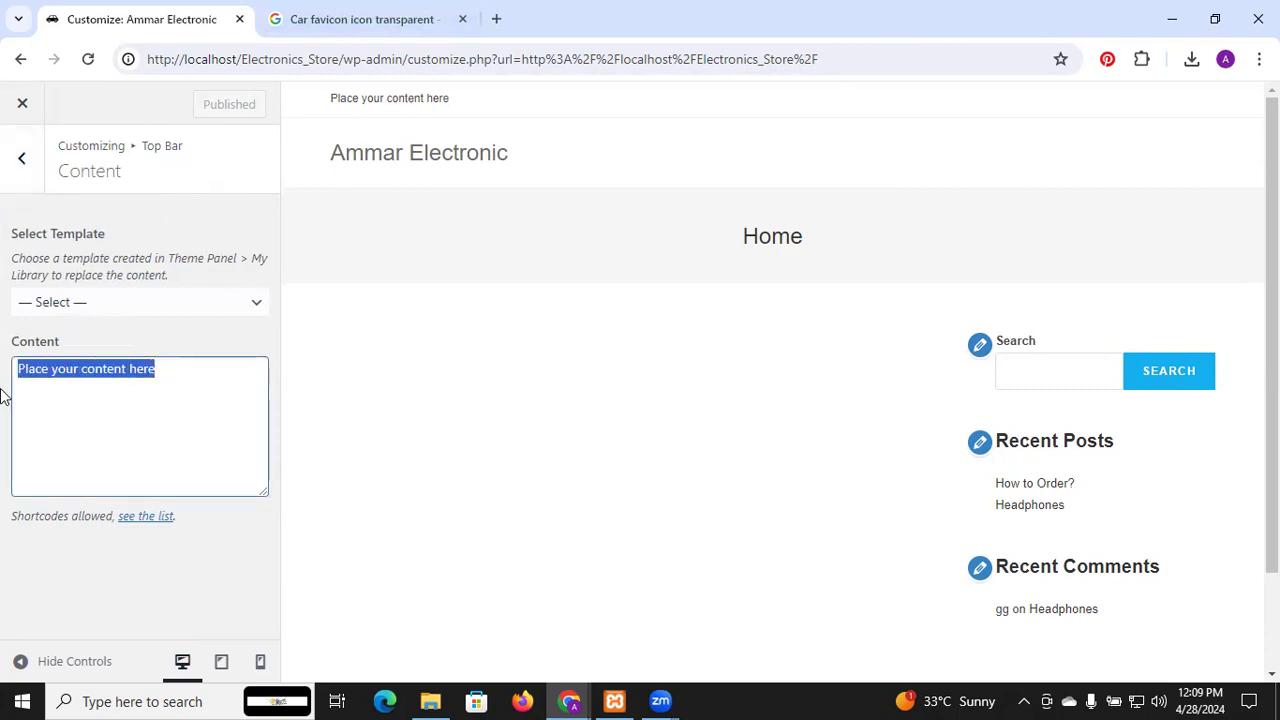
text(+)
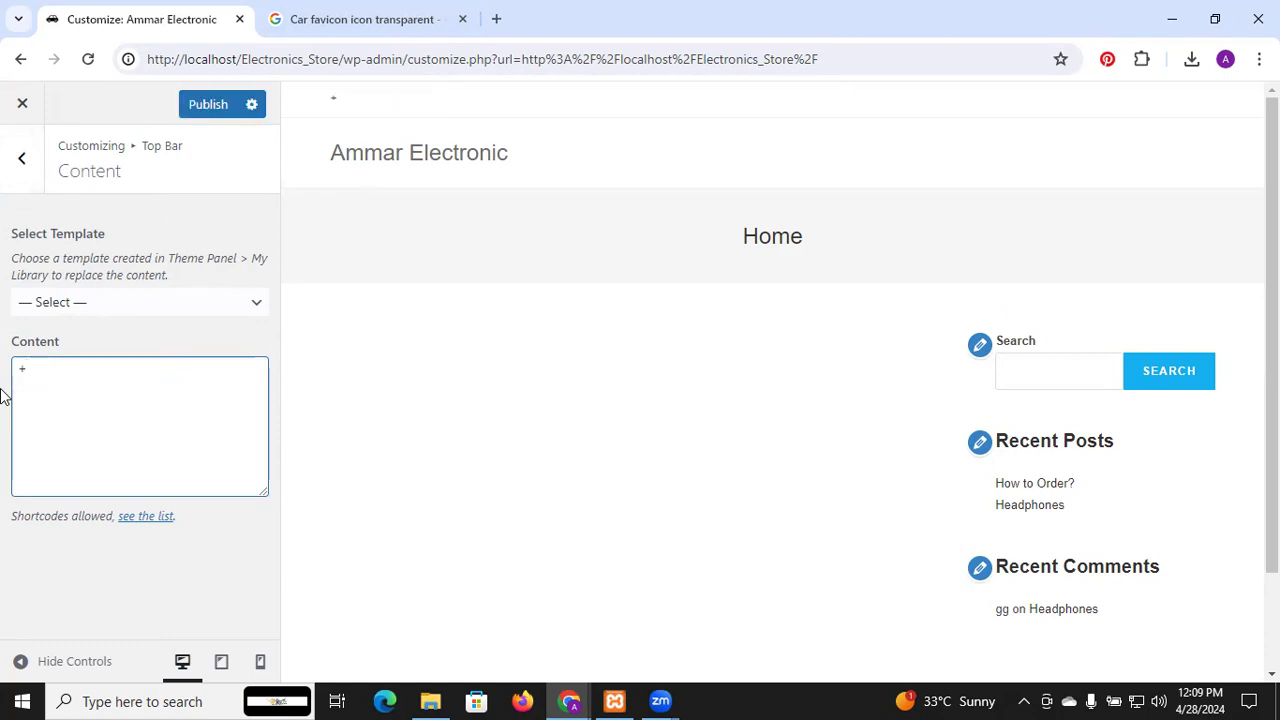
text(922222222222222)
key(BackSpace)
key(BackSpace)
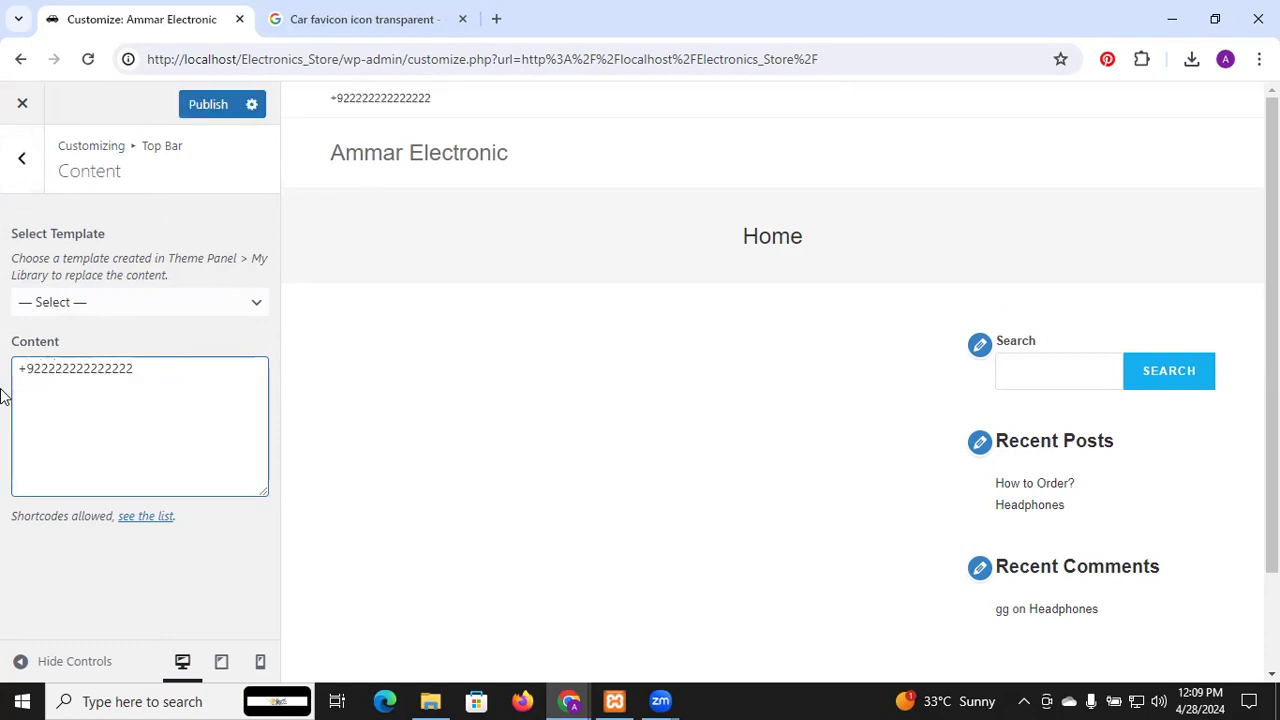
key(BackSpace)
click(224, 107)
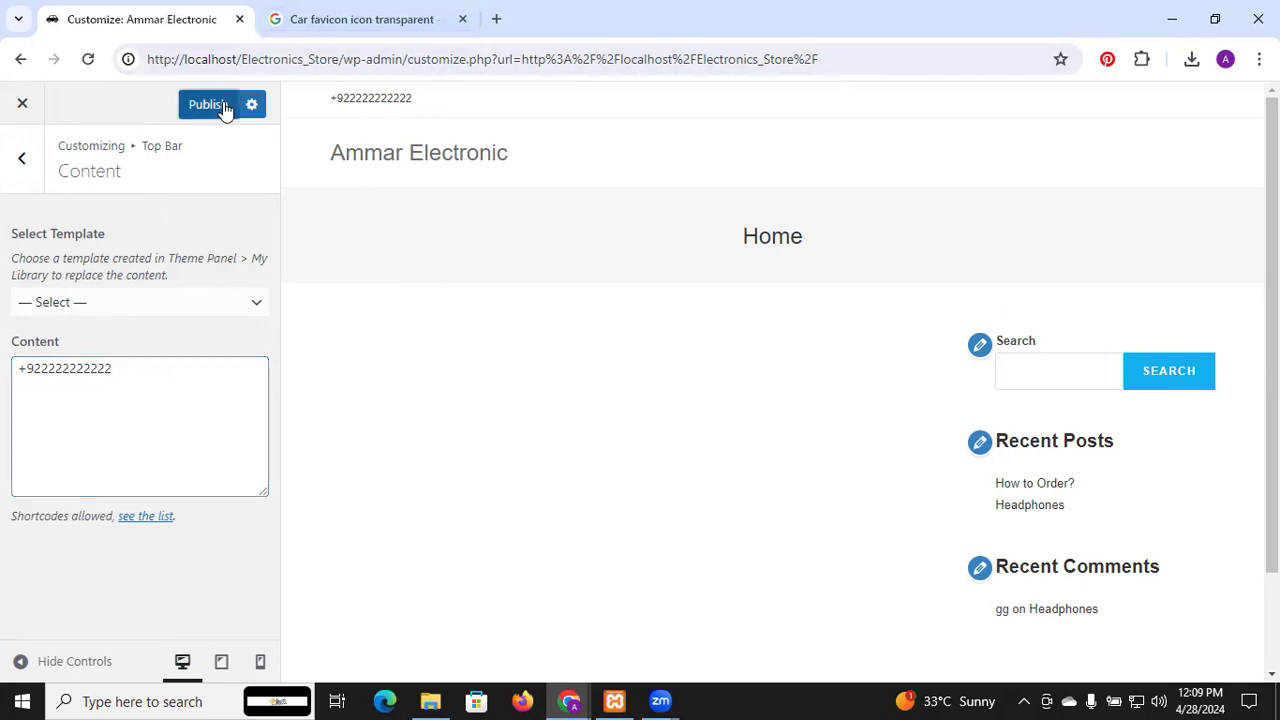
click(22, 160)
Open the Top Bar Social settings and place the cursor in the X link field
click(71, 309)
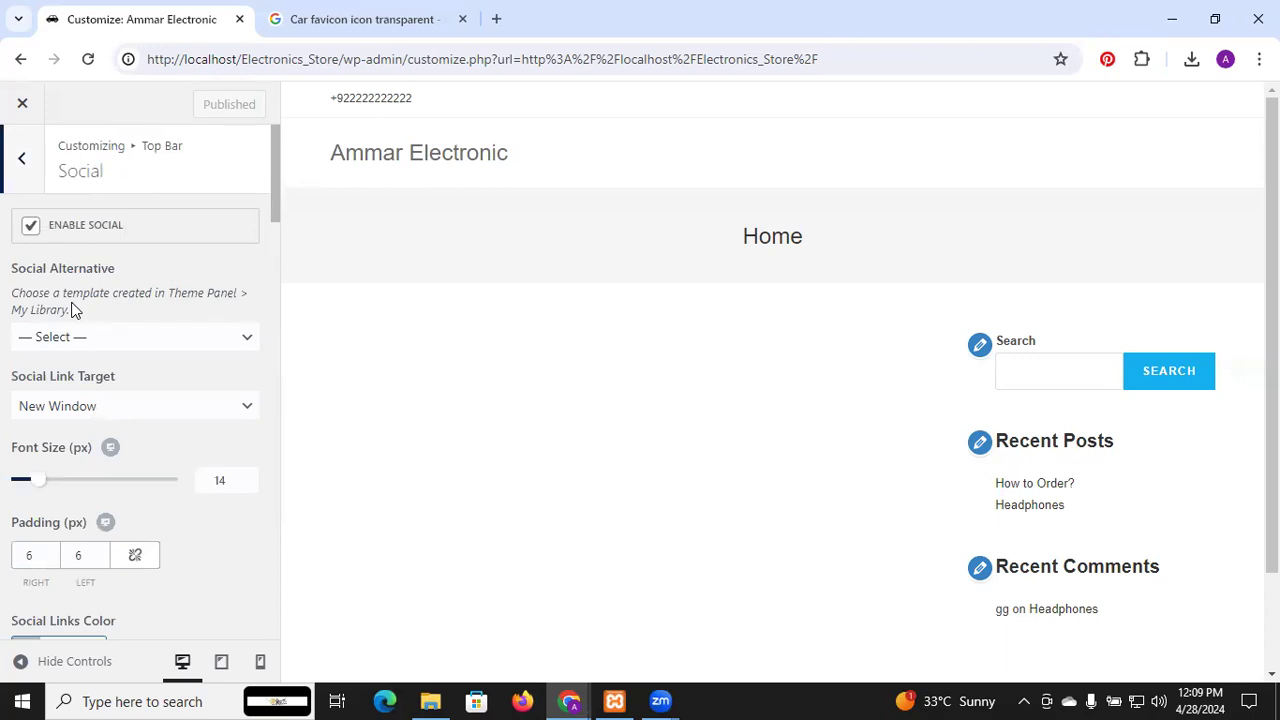
scroll(71, 309, down, 4)
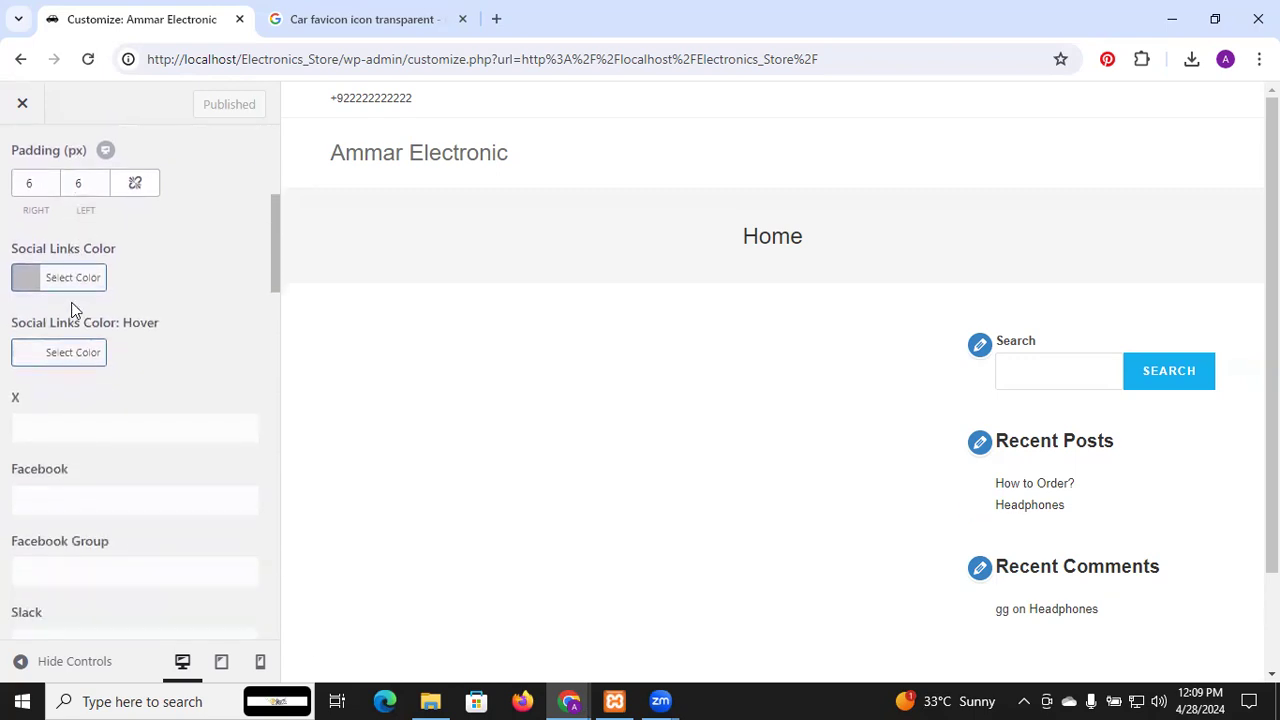
scroll(71, 309, down, 1)
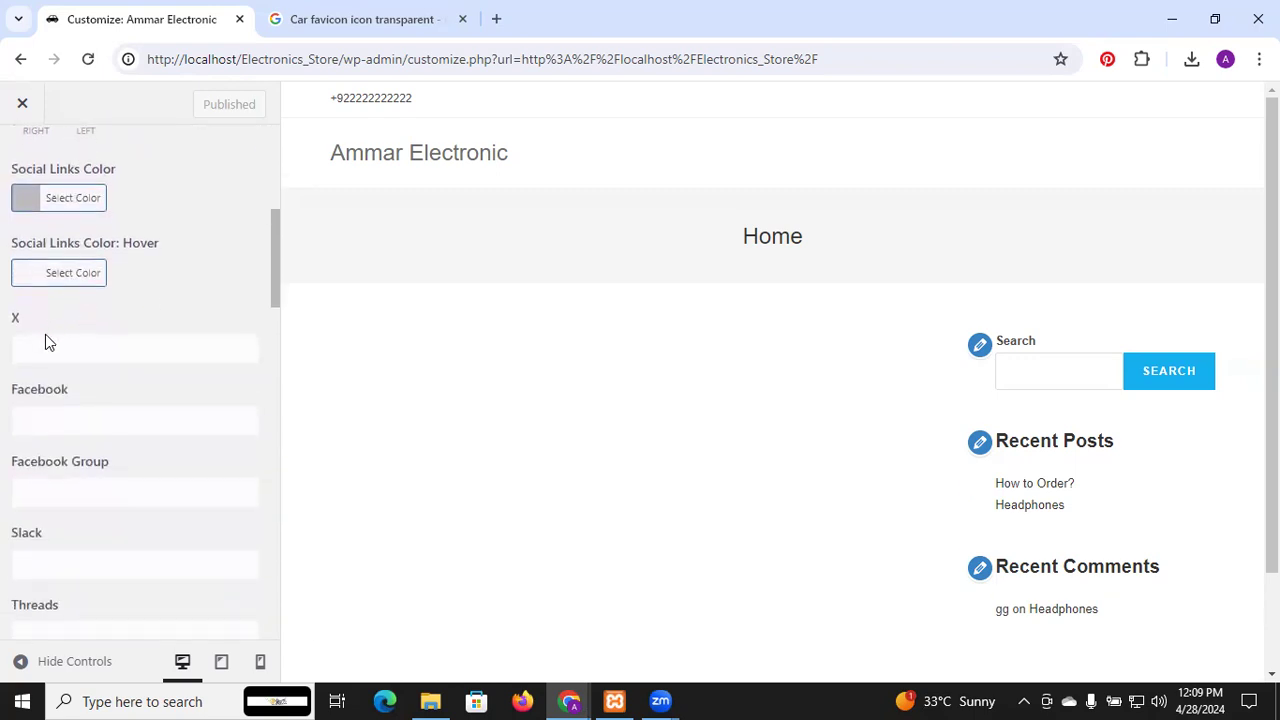
click(45, 347)
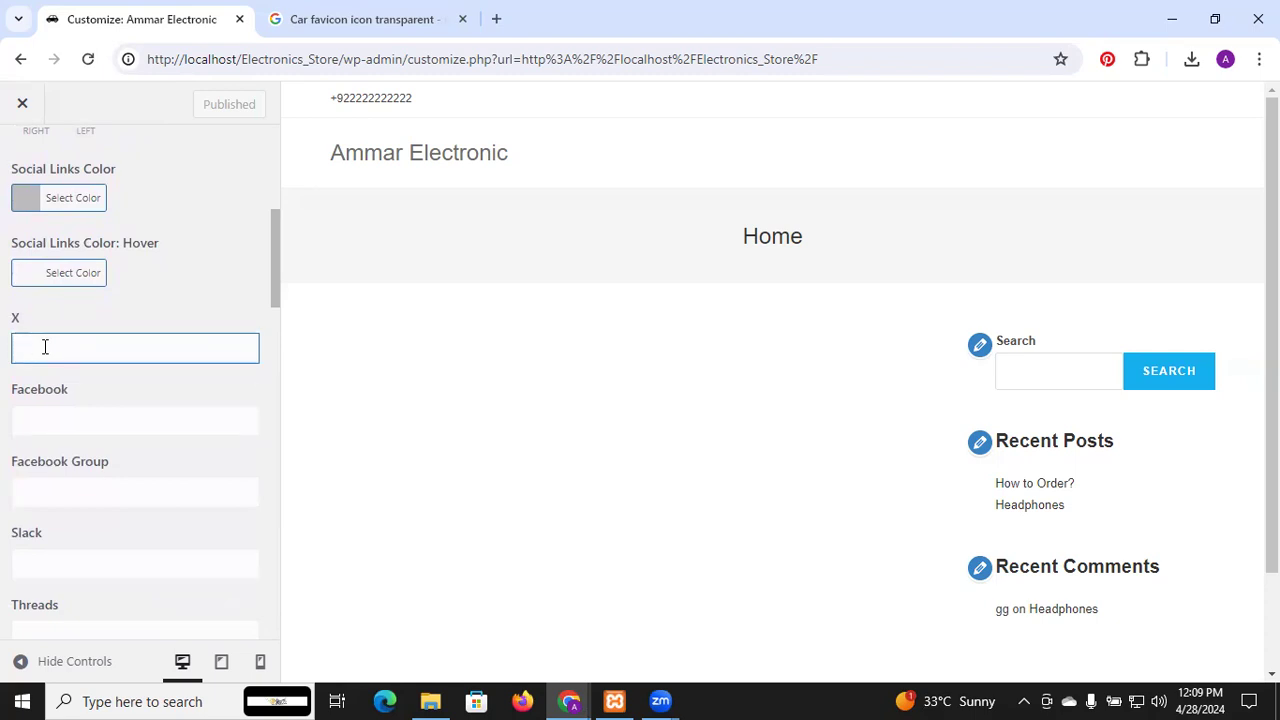
Scroll through the social link fields, then start a 'twi' search in a new browser tab
scroll(45, 346, down, 3)
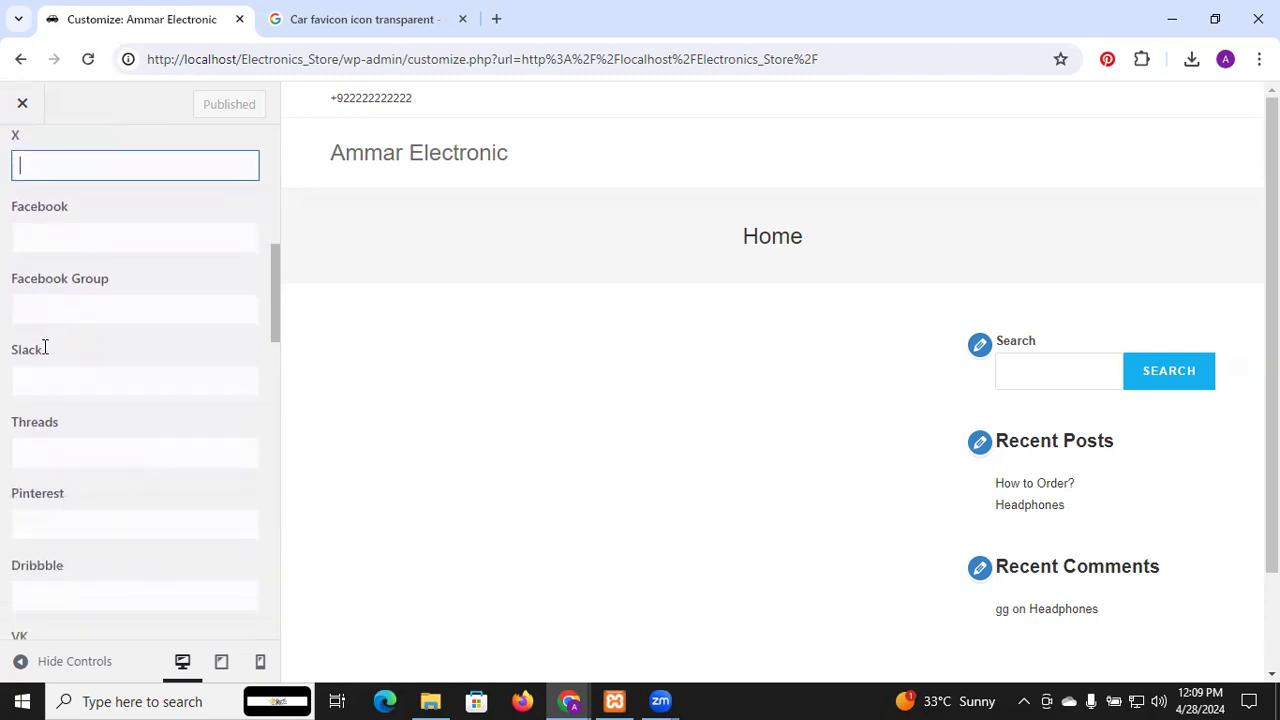
scroll(45, 346, down, 3)
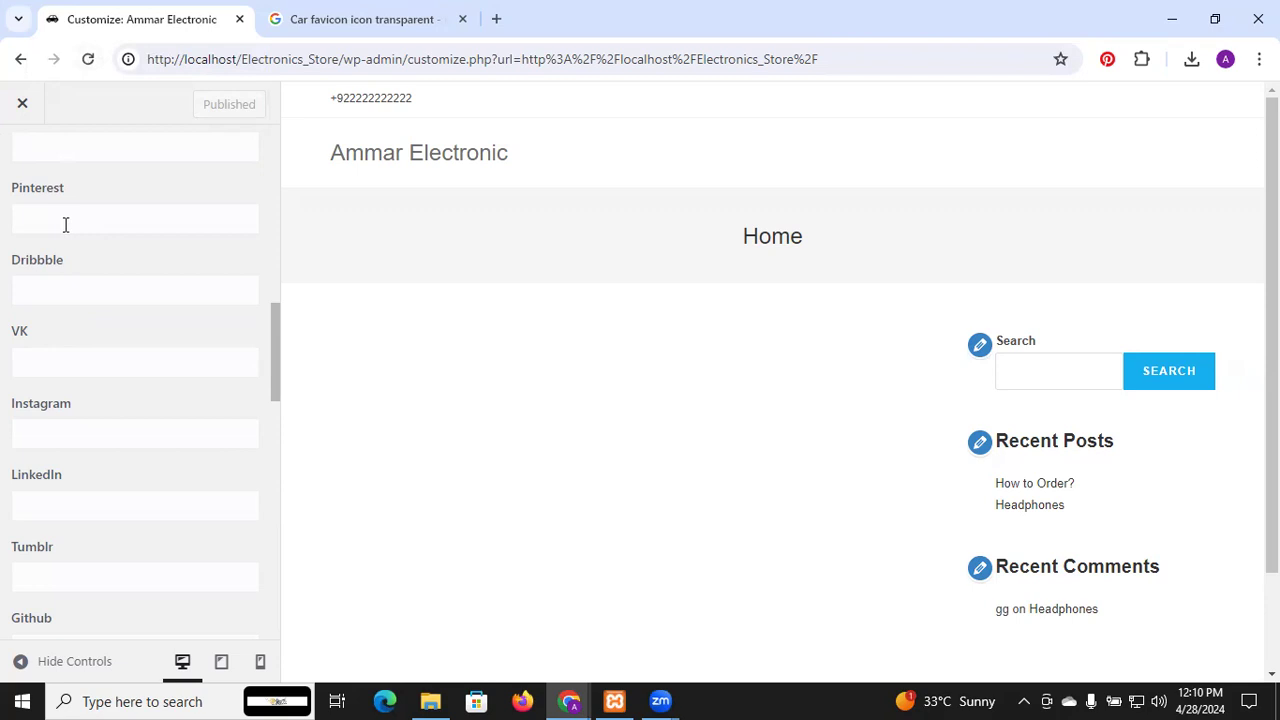
scroll(75, 320, down, 2)
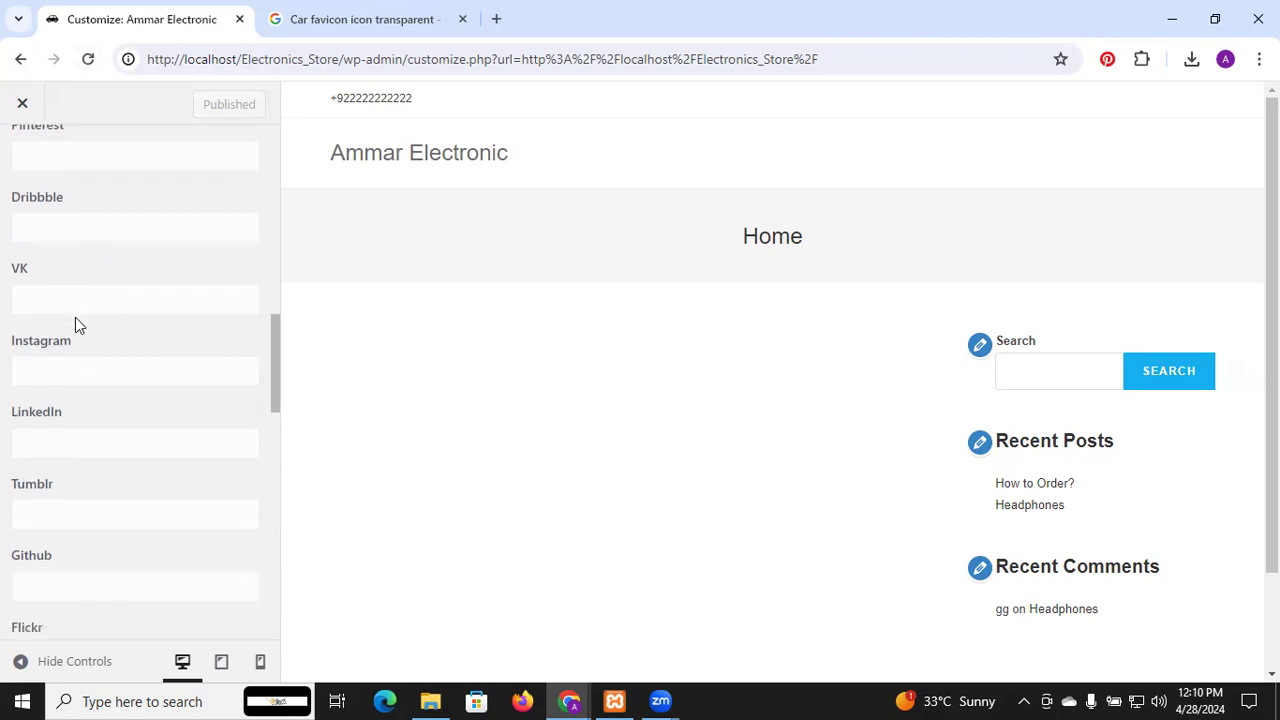
scroll(75, 323, down, 1)
scroll(75, 323, up, 2)
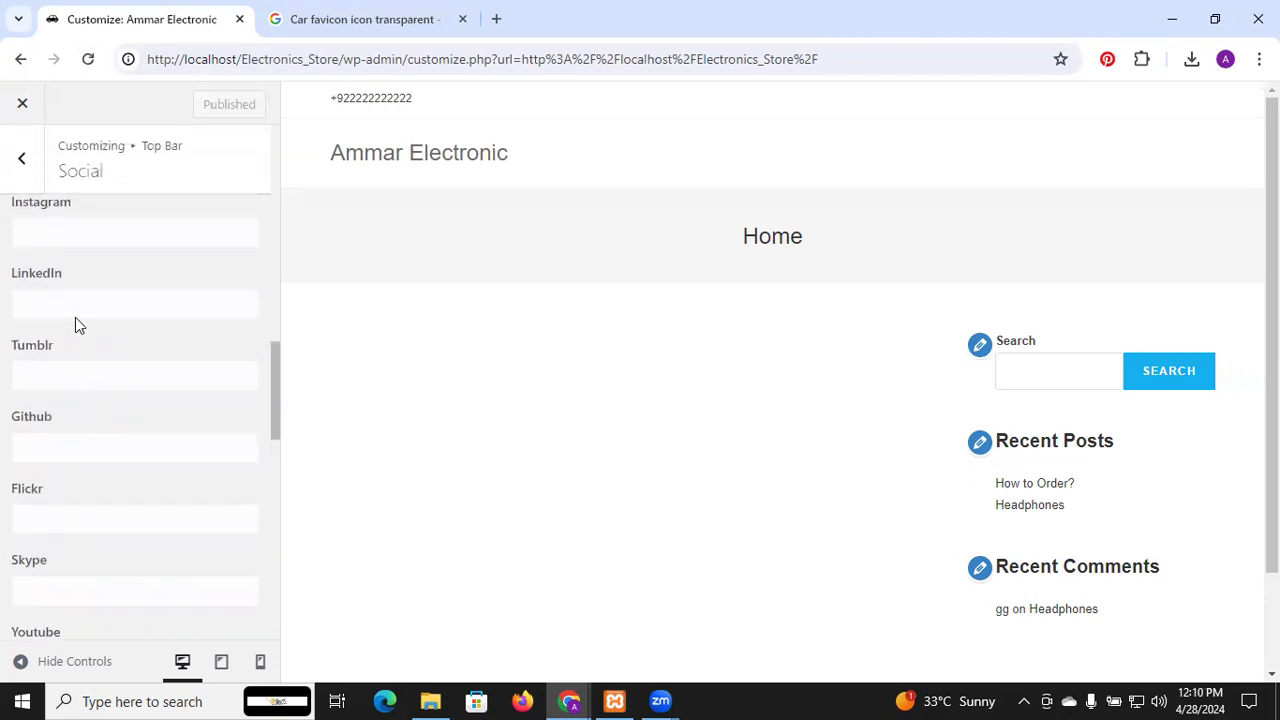
click(496, 19)
text(twi)
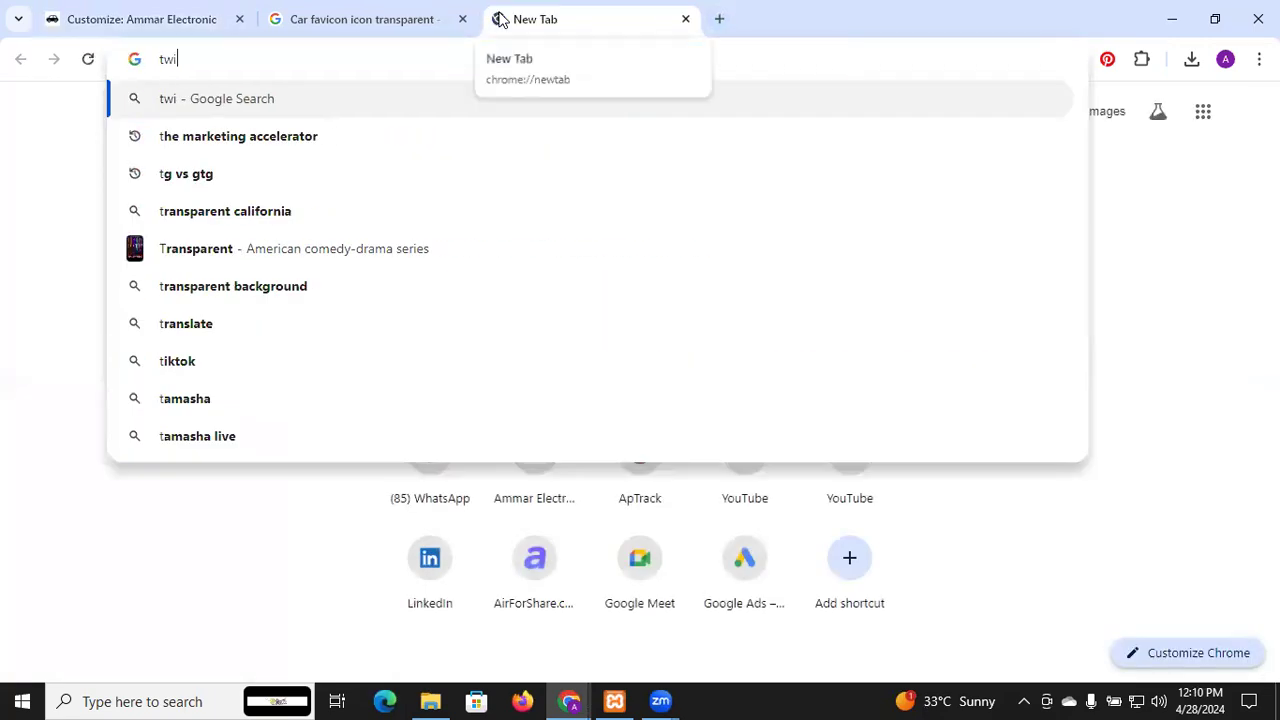
Search Google for twitter, open the X result in a new tab, and select its address
key(Down)
key(Return)
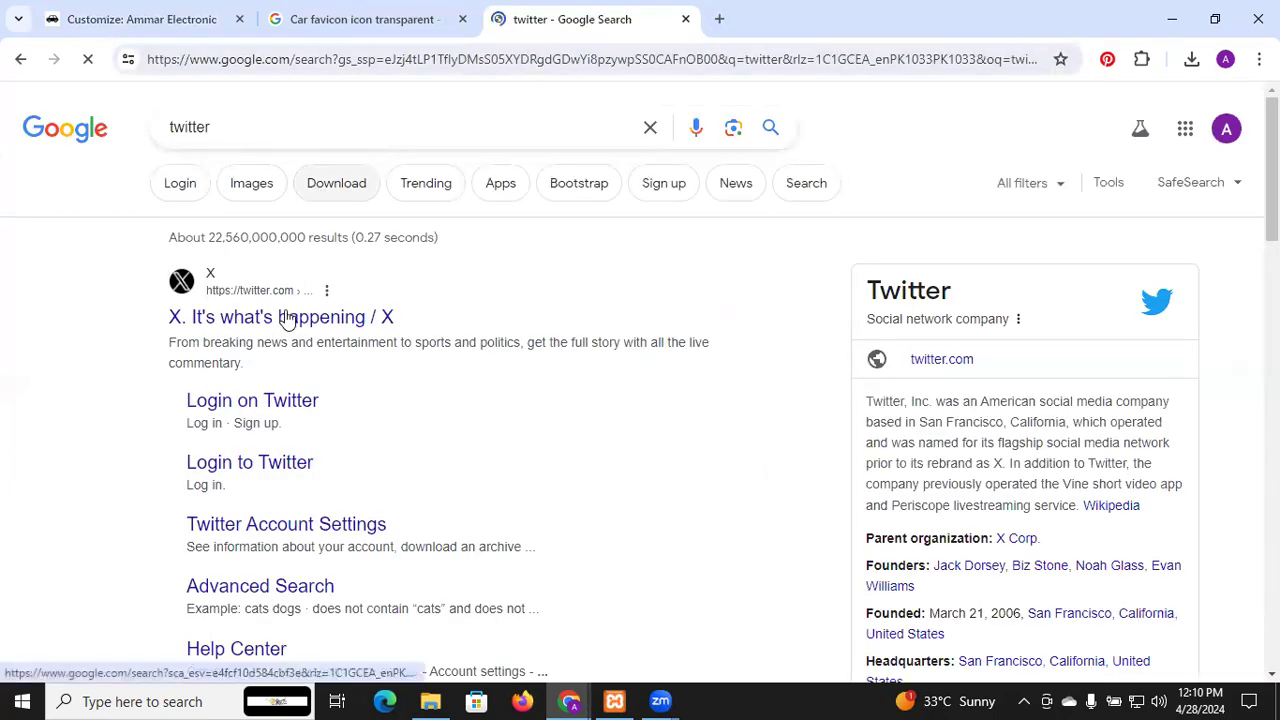
right_click(285, 316)
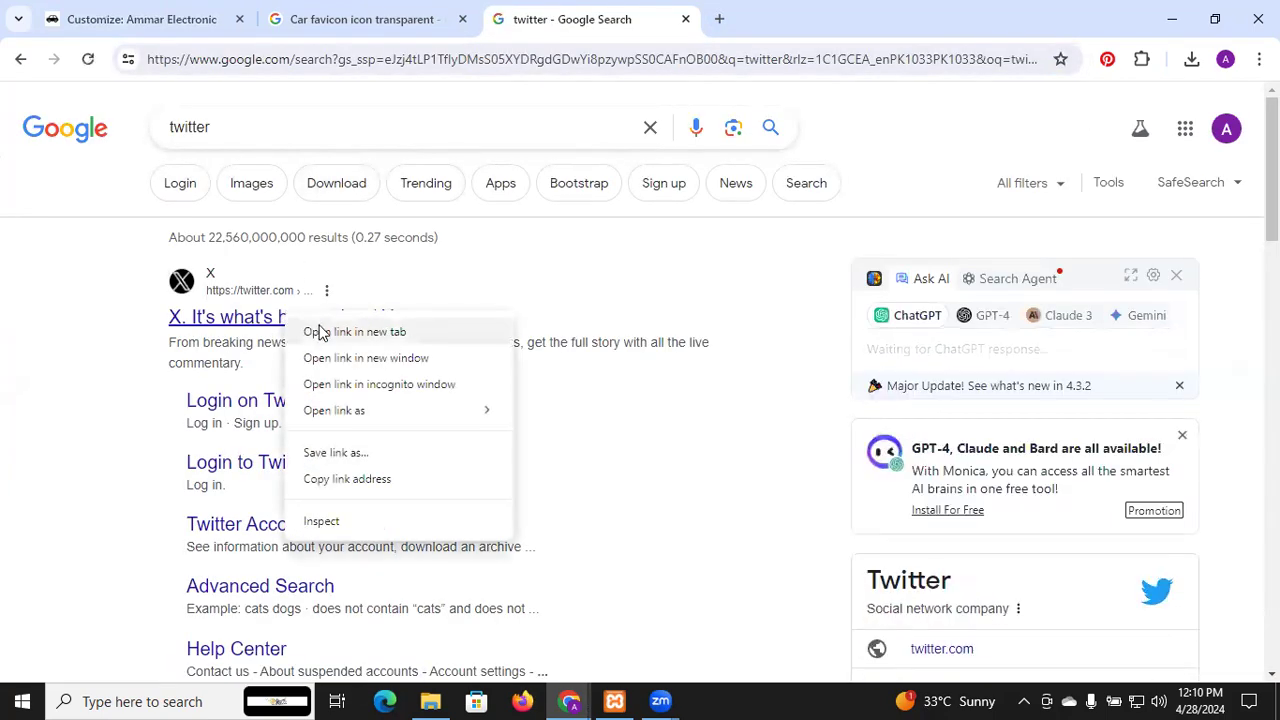
click(318, 331)
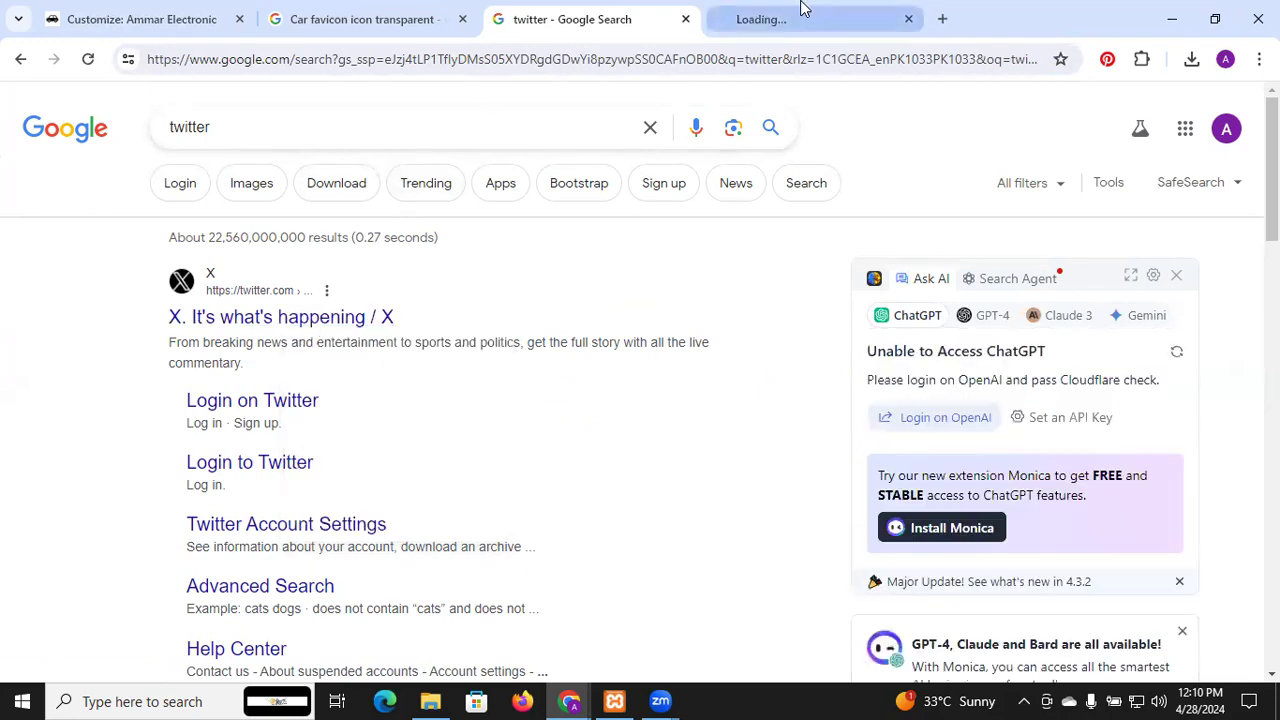
click(805, 14)
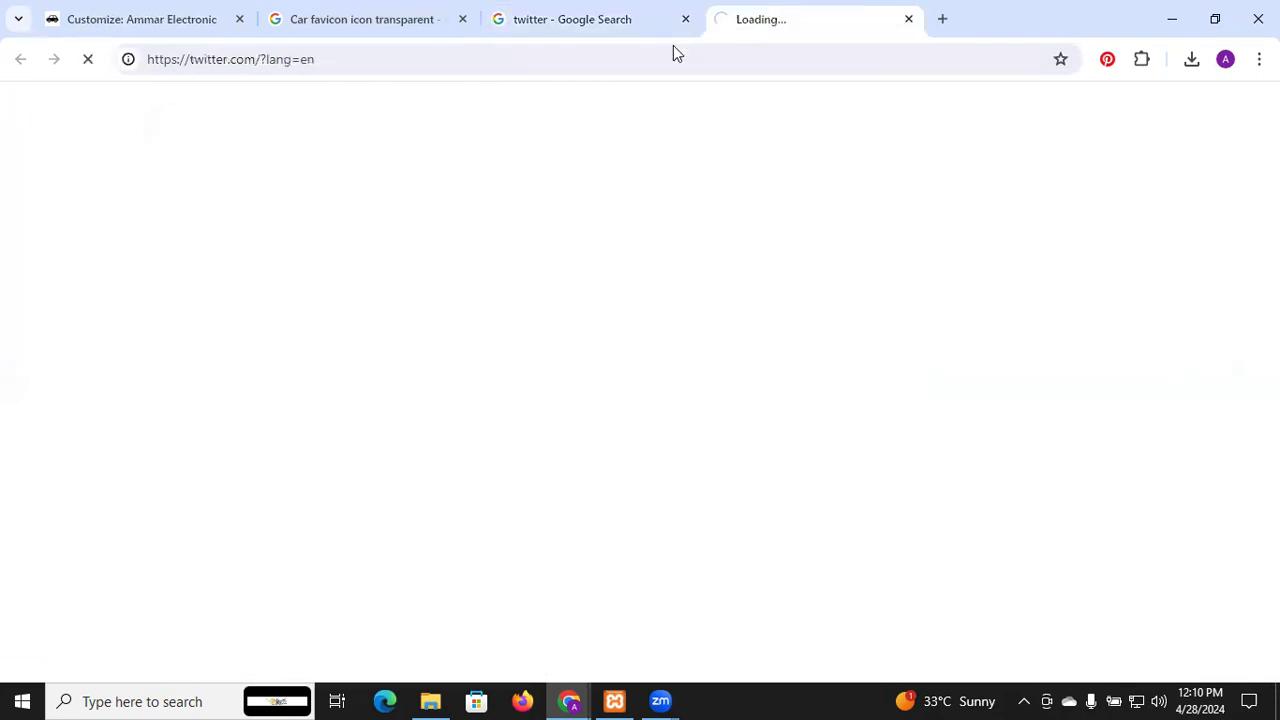
click(351, 53)
key(ctrl+c)
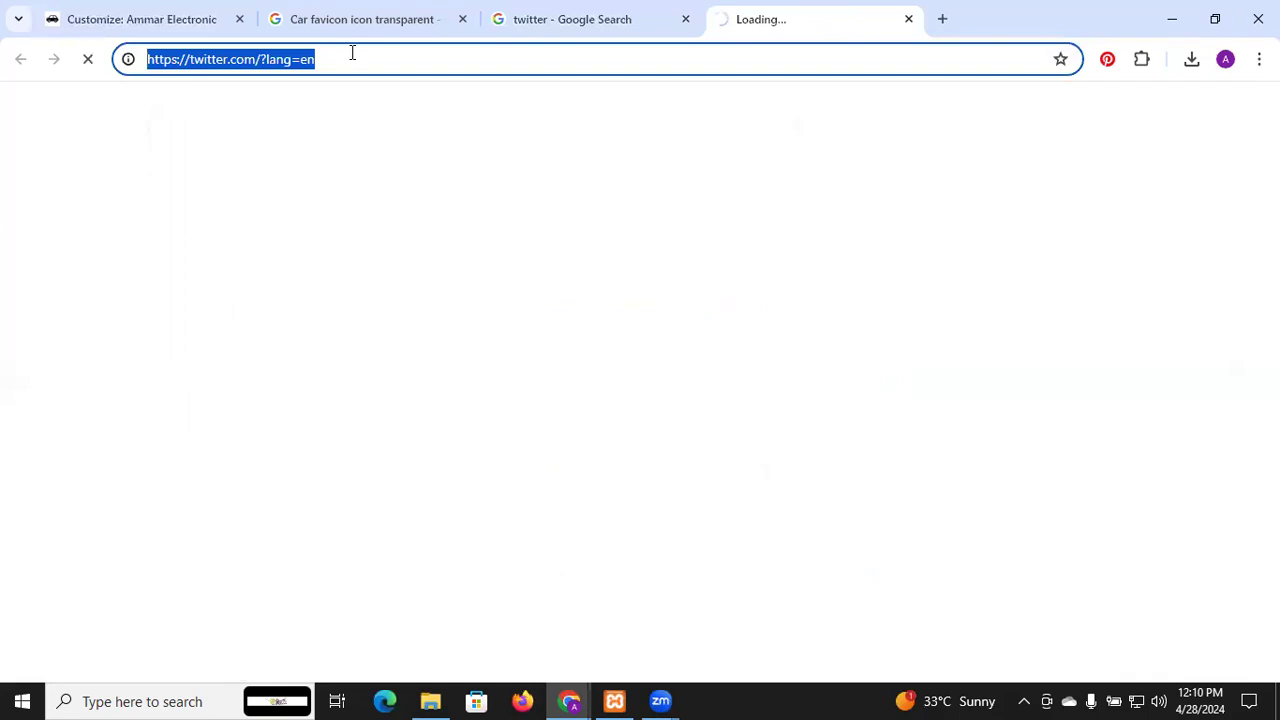
click(150, 14)
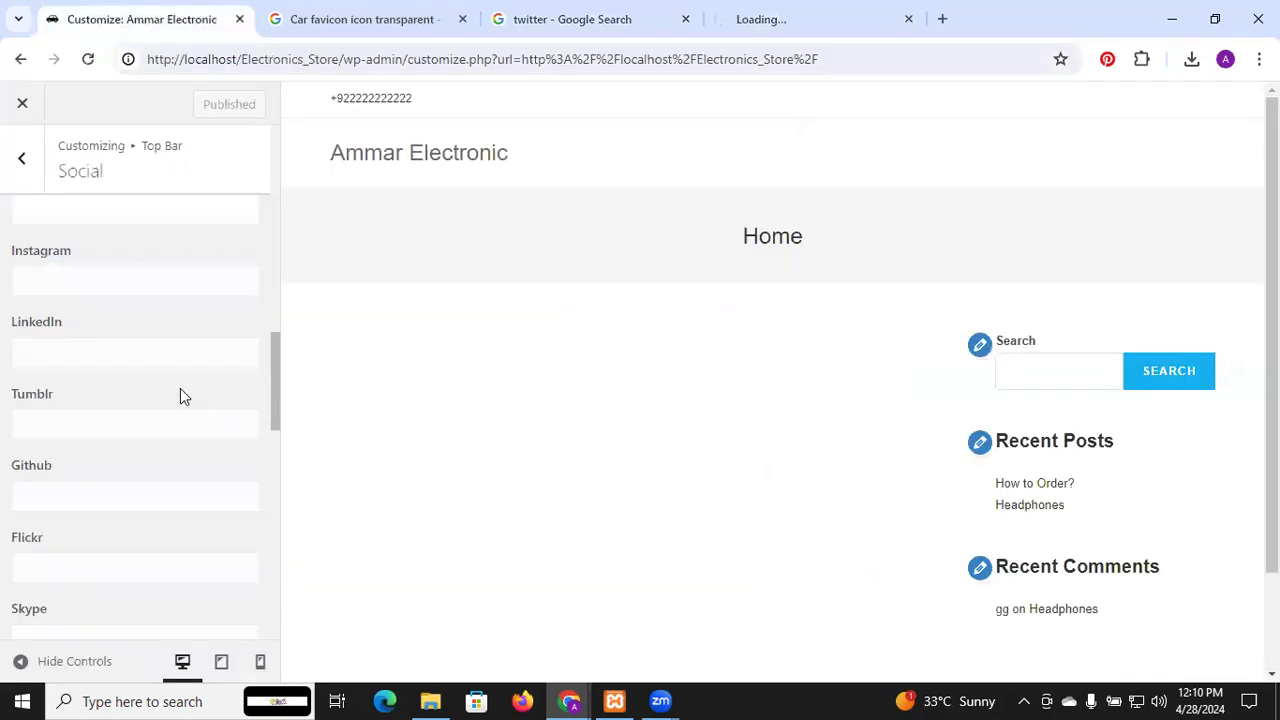
Paste the Twitter address into the X social link field
scroll(177, 400, up, 8)
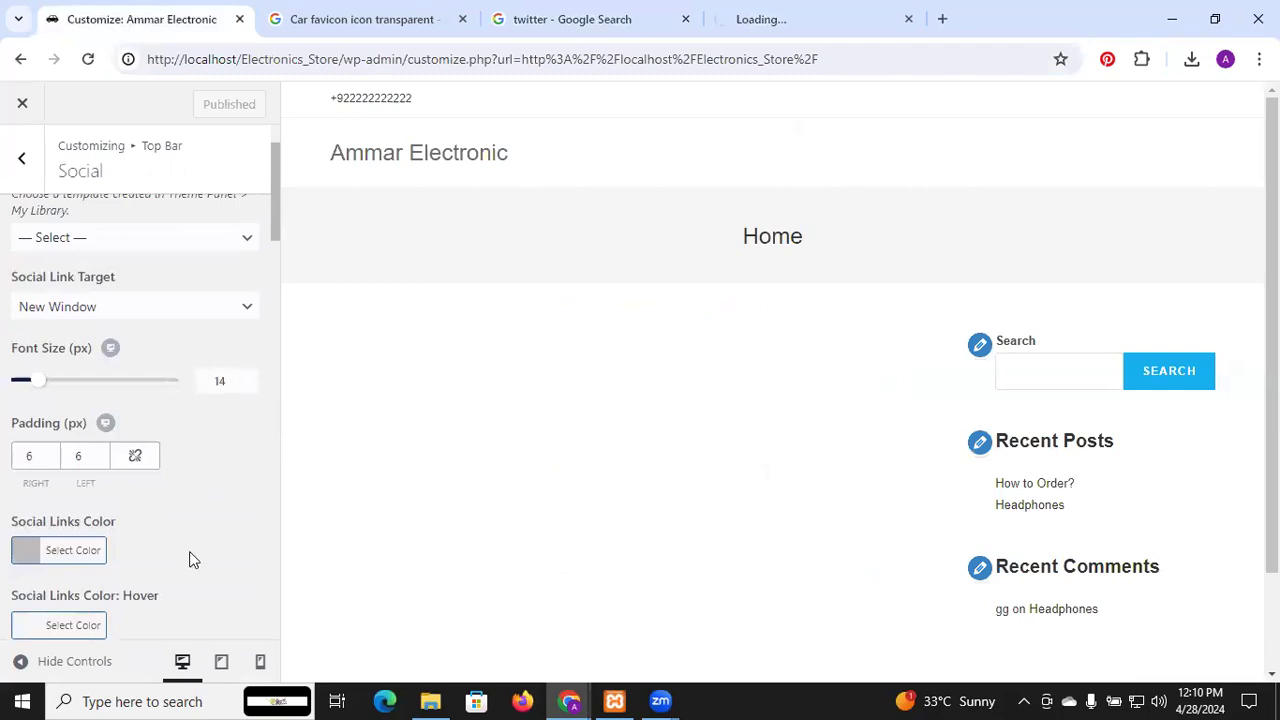
key(Tab)
scroll(190, 558, down, 2)
key(ctrl+v)
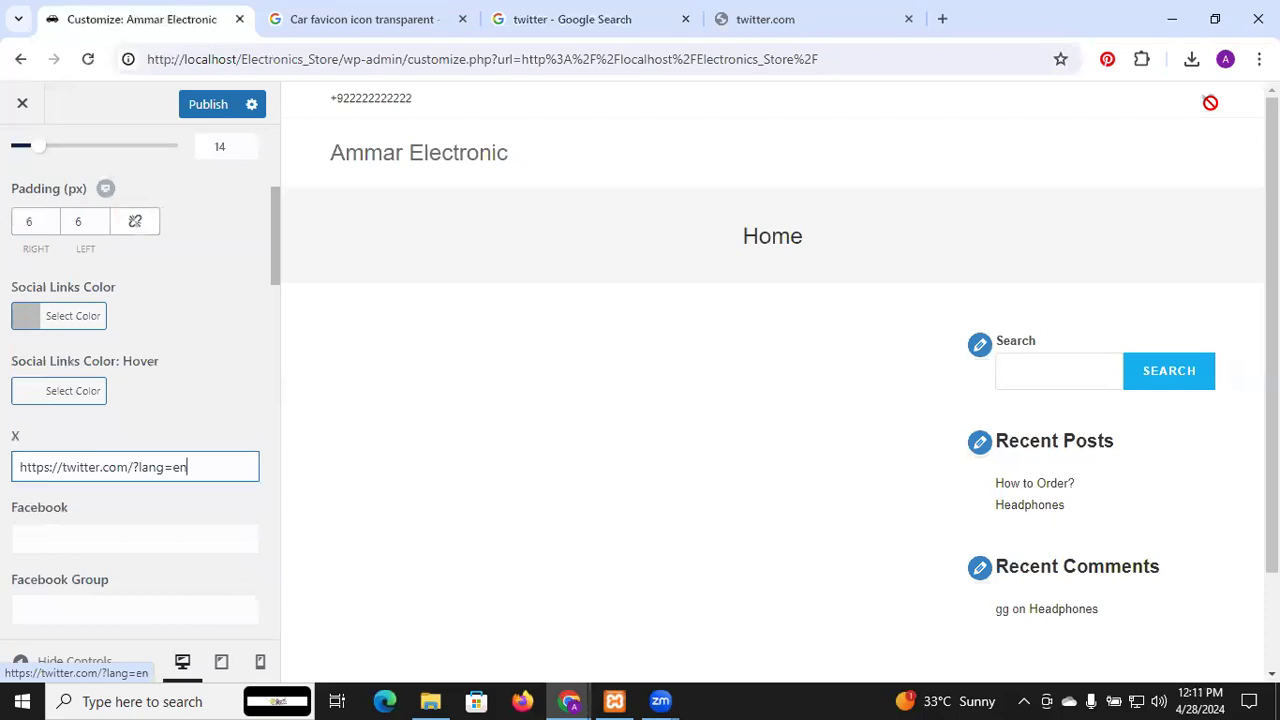
Publish the X social link and close the Customizer to view the live home page
scroll(126, 560, down, 2)
scroll(126, 560, down, 4)
scroll(126, 567, down, 4)
scroll(126, 567, down, 5)
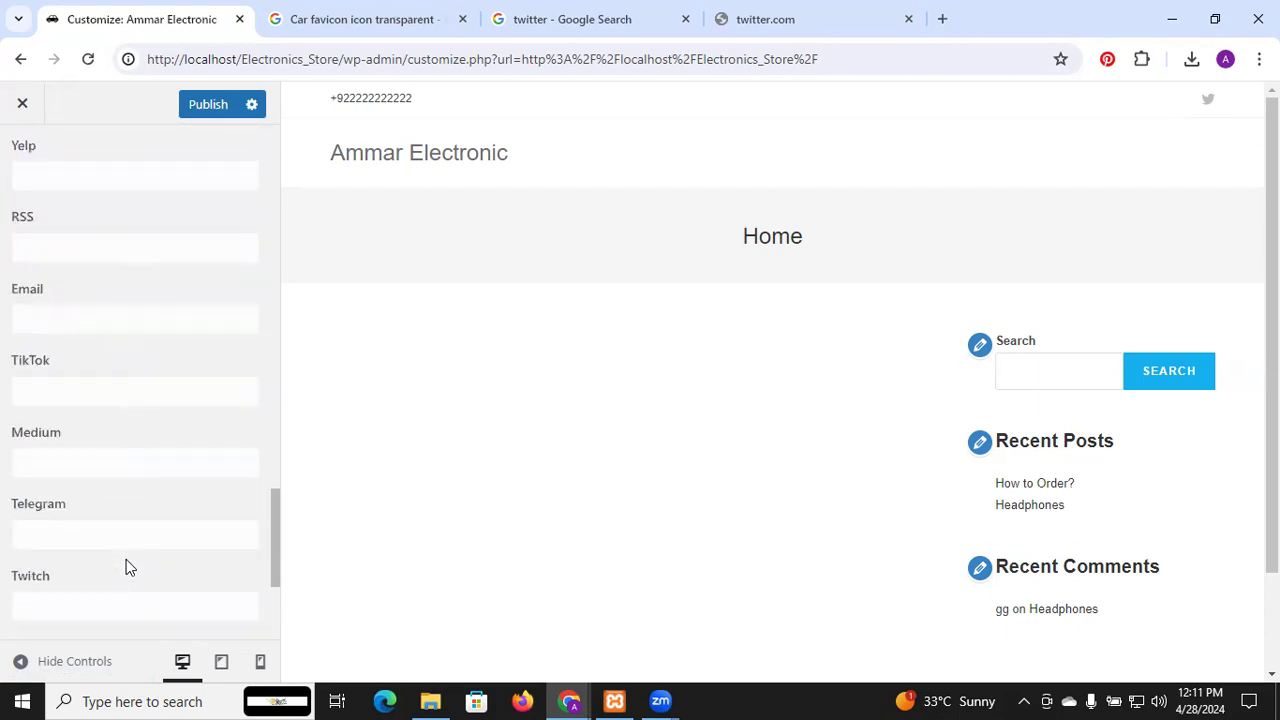
scroll(126, 567, down, 1)
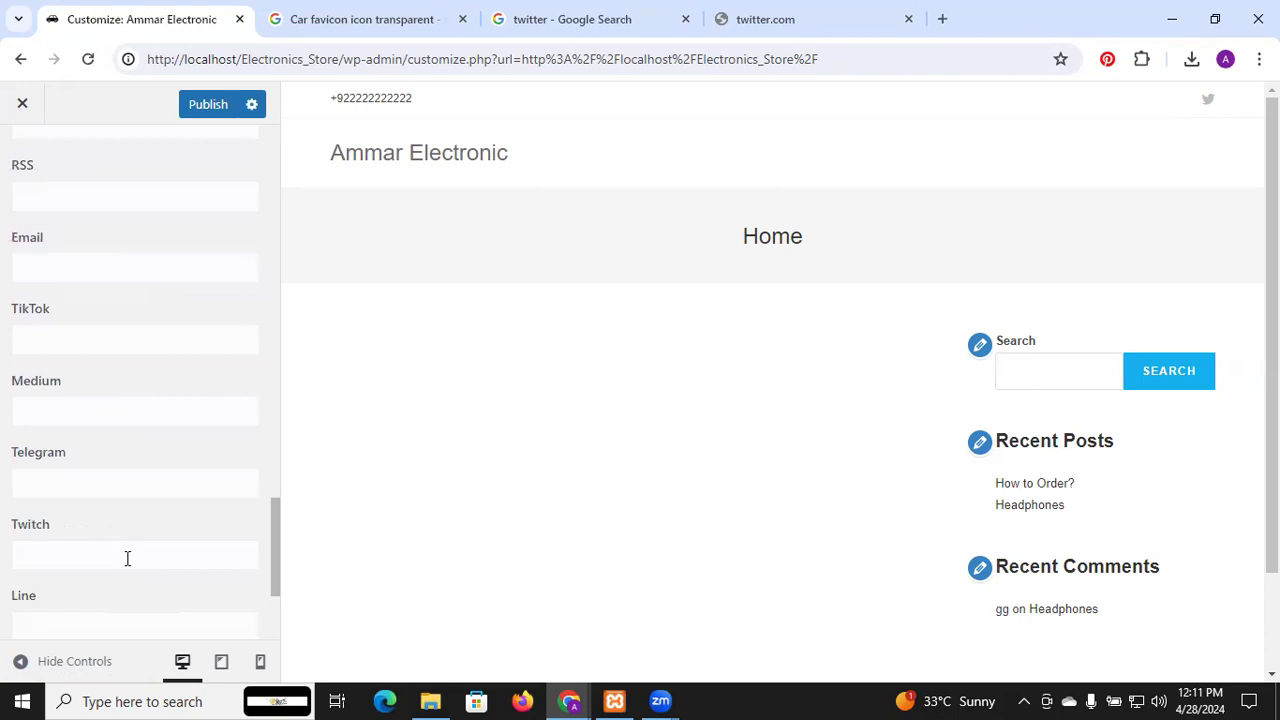
click(212, 106)
click(20, 105)
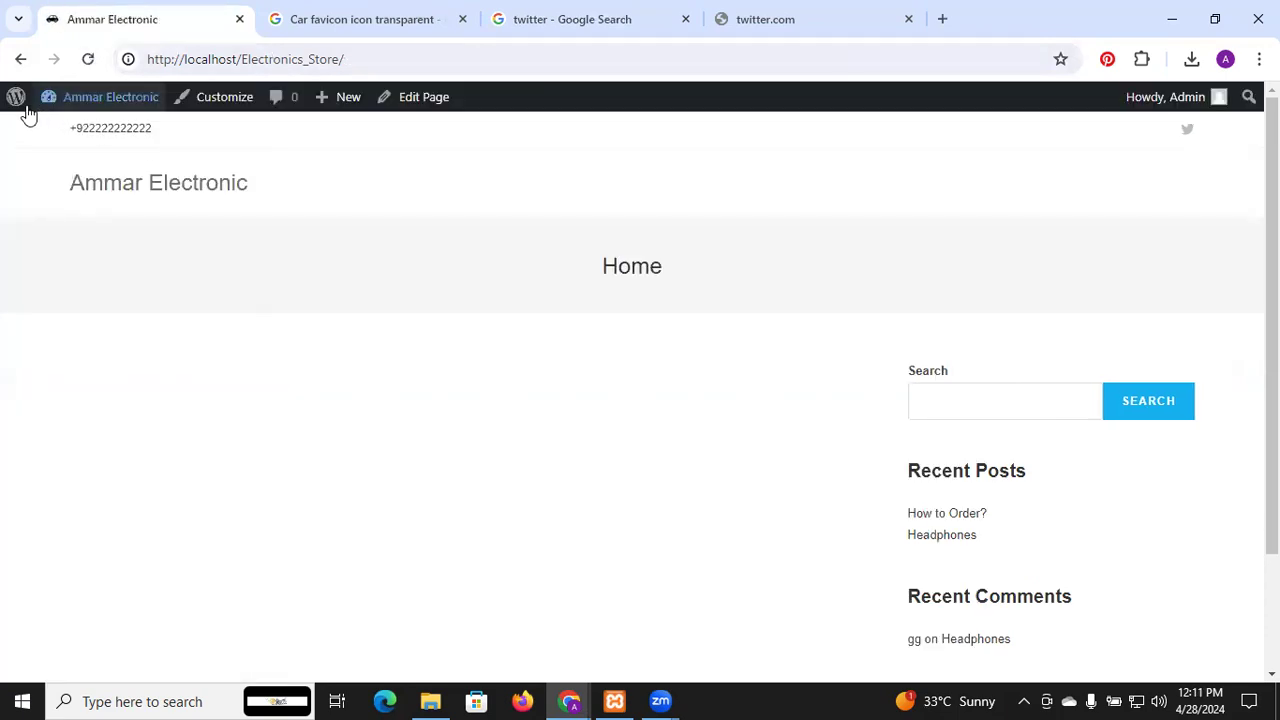
Reopen the Customizer, wait past the unresponsive prompt, and go to Header > Logo
click(215, 105)
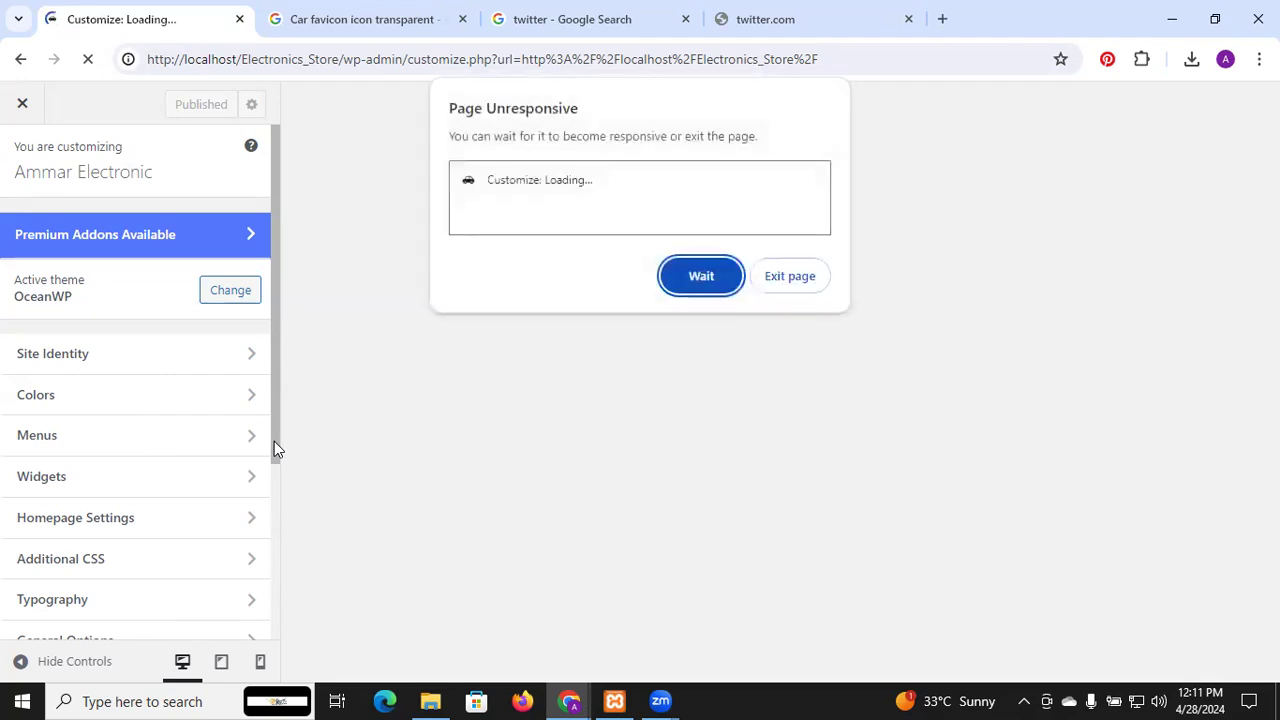
click(702, 277)
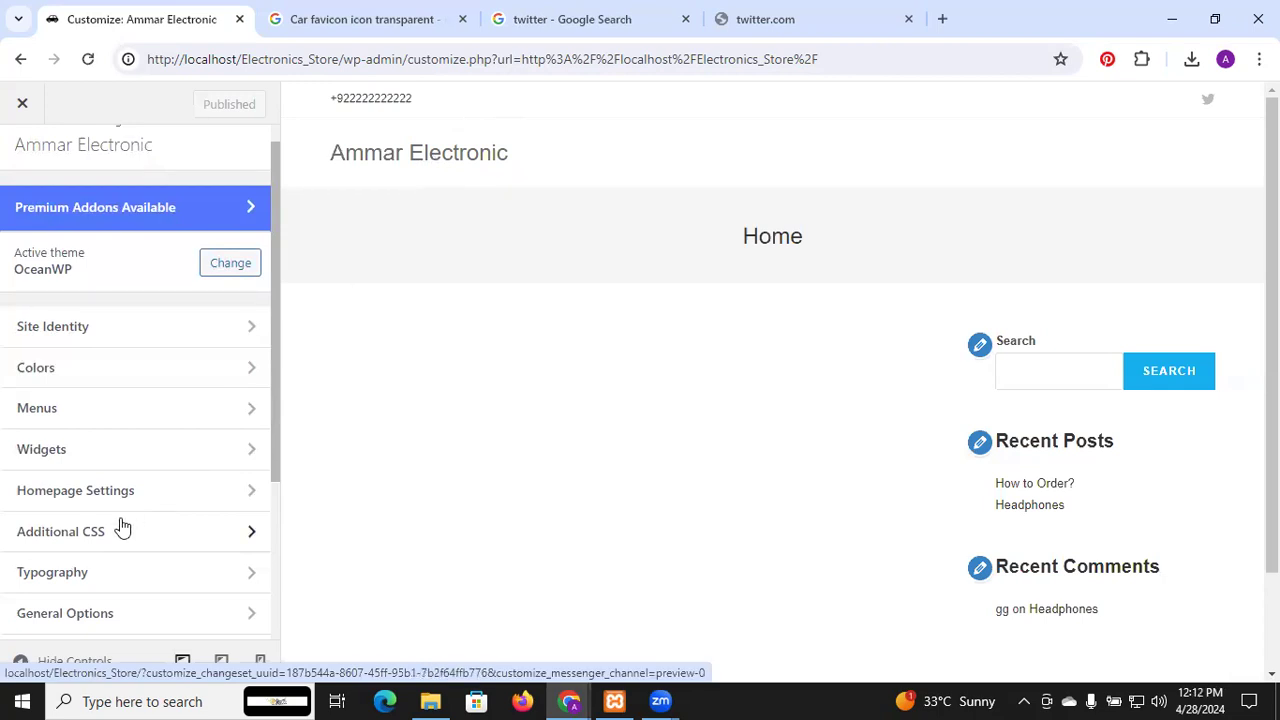
scroll(122, 527, down, 3)
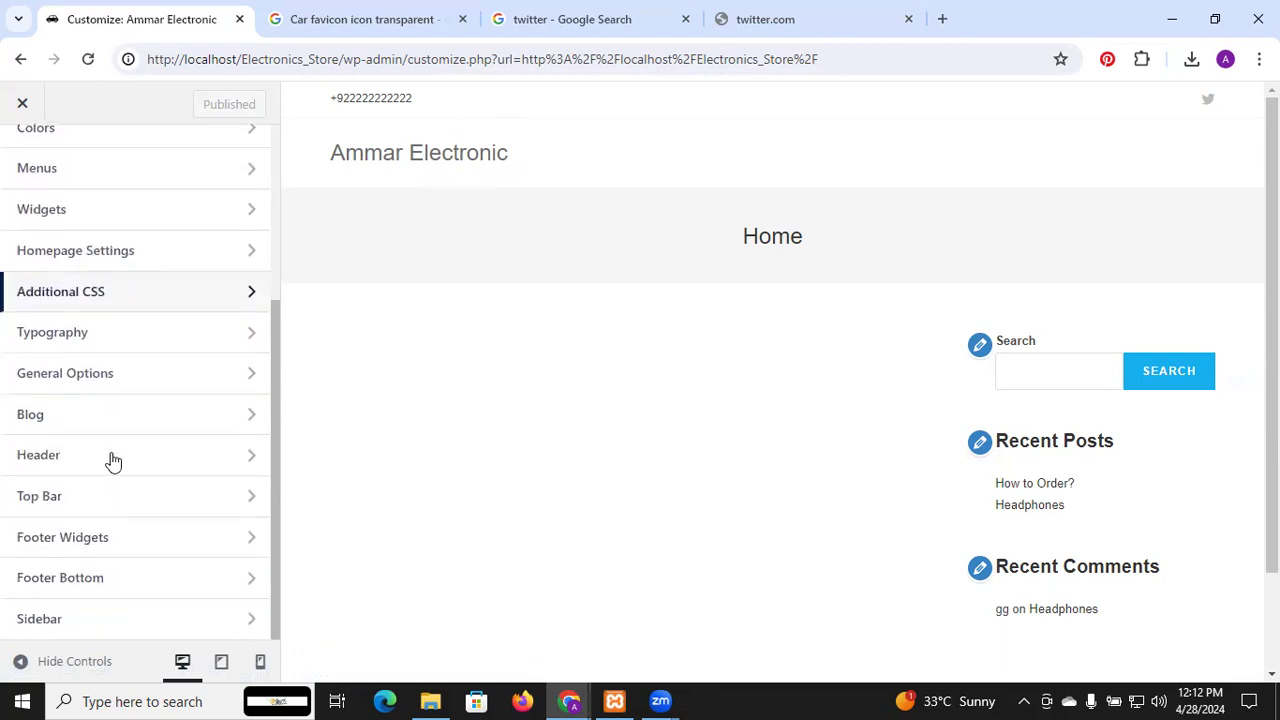
click(248, 458)
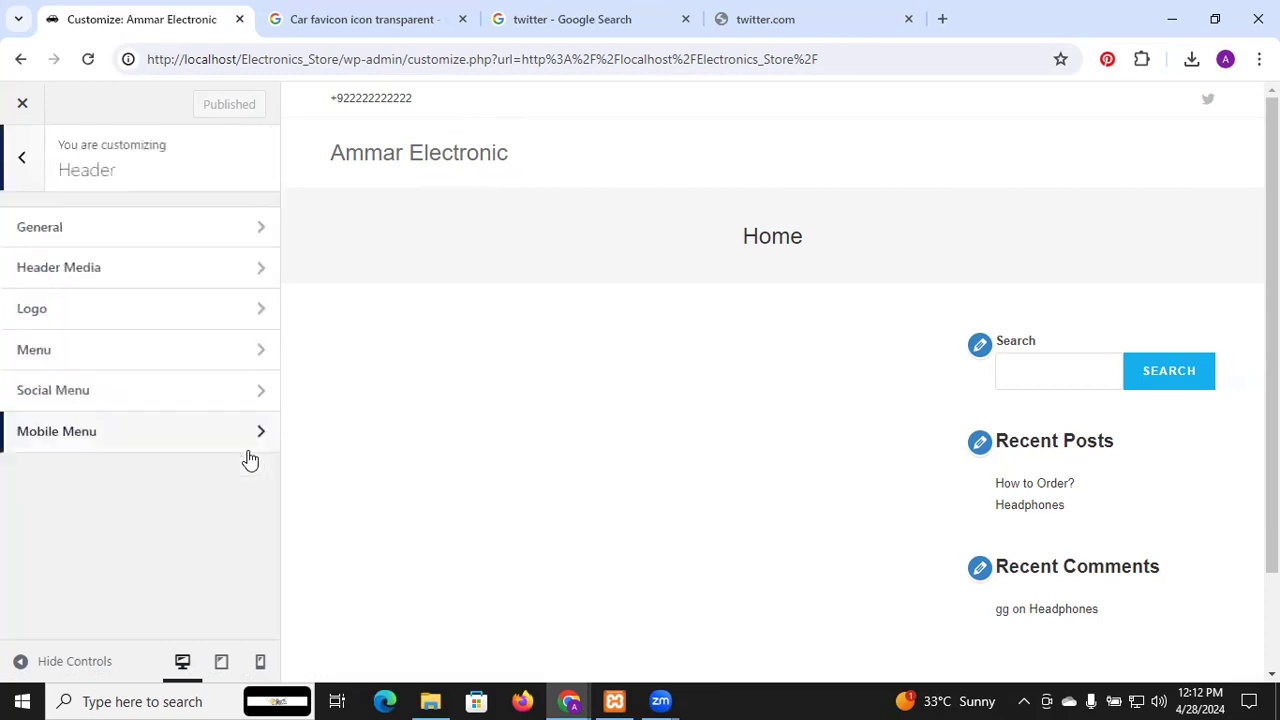
click(174, 329)
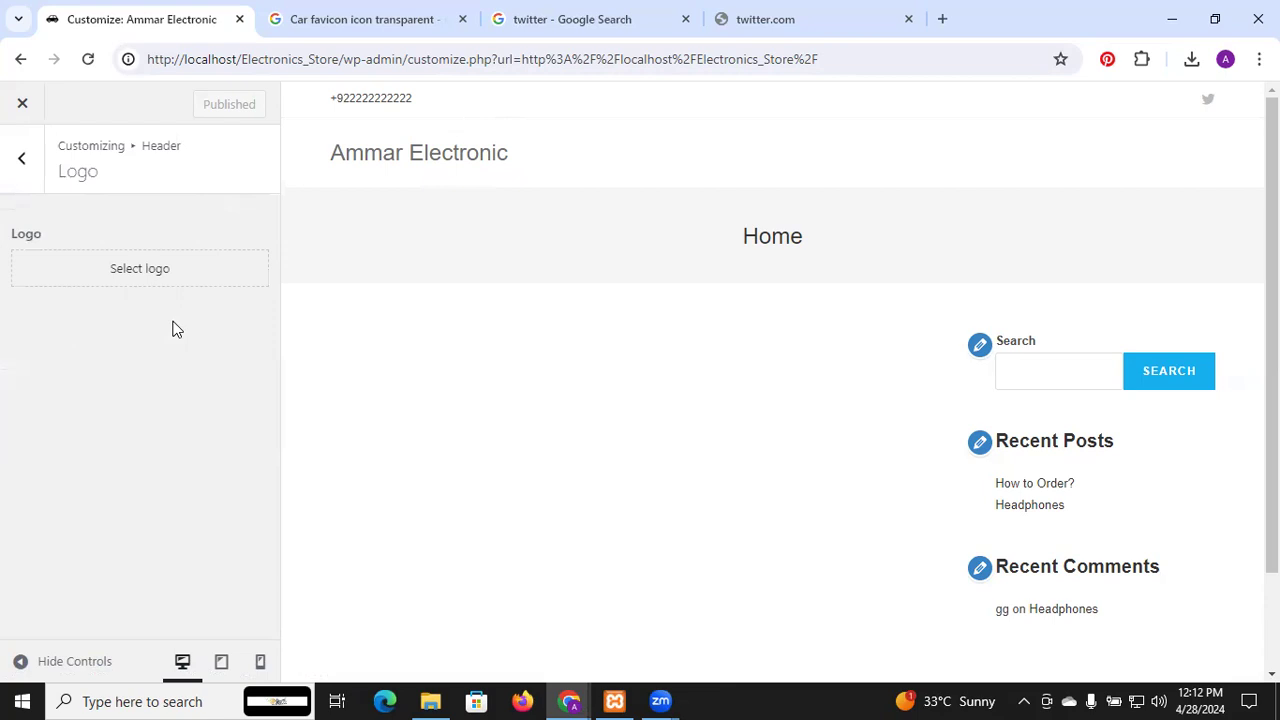
Set the black car image from the Media Library as the site logo, skipping the crop
click(155, 284)
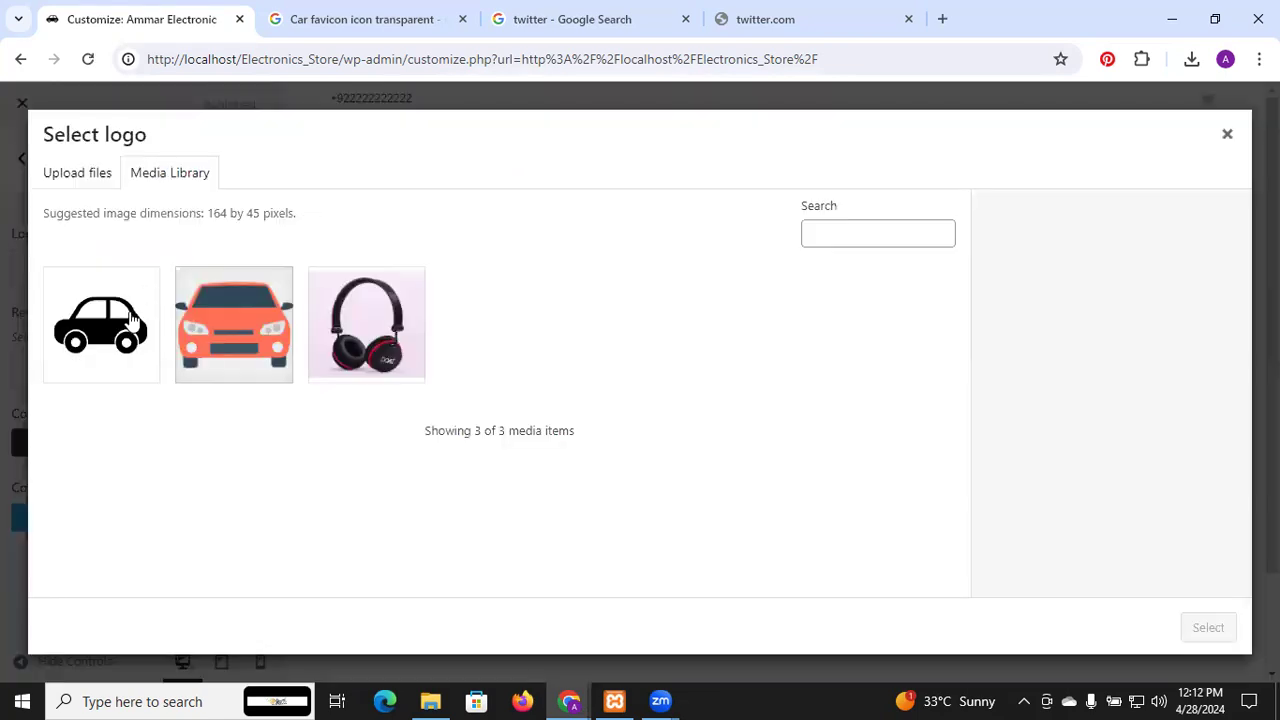
click(127, 316)
click(1220, 632)
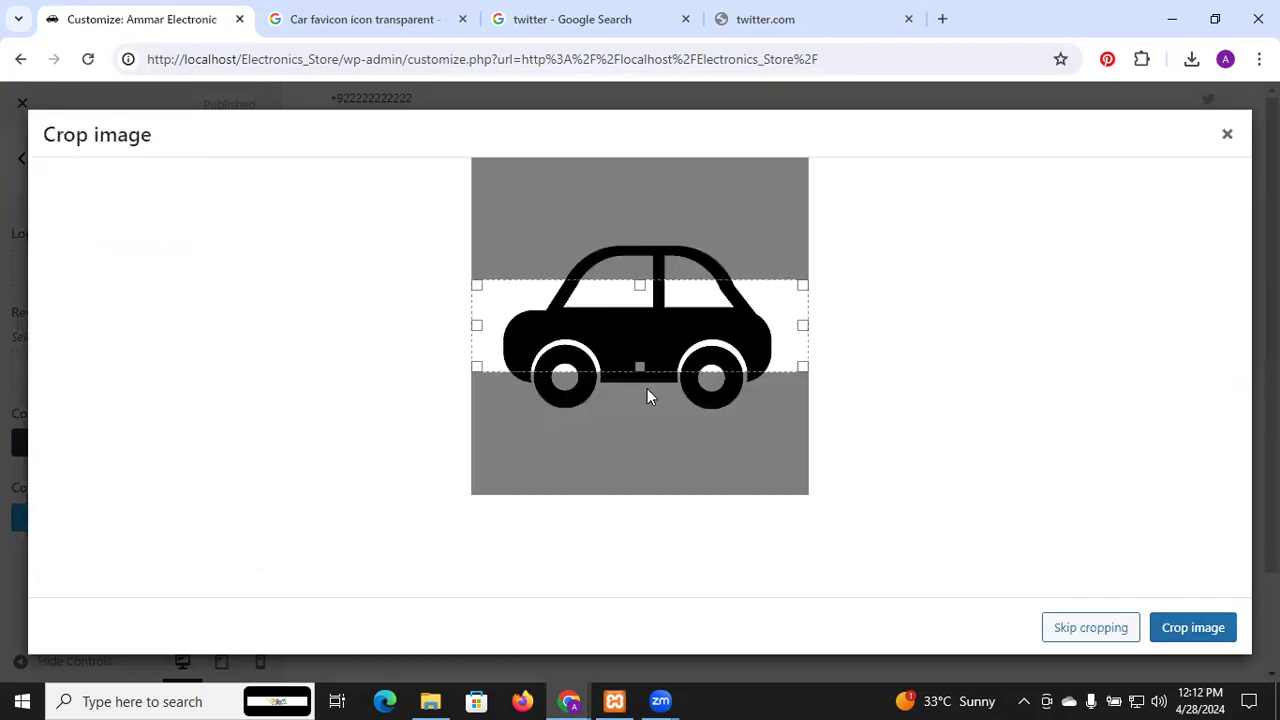
drag(637, 367, 640, 399)
drag(641, 285, 640, 247)
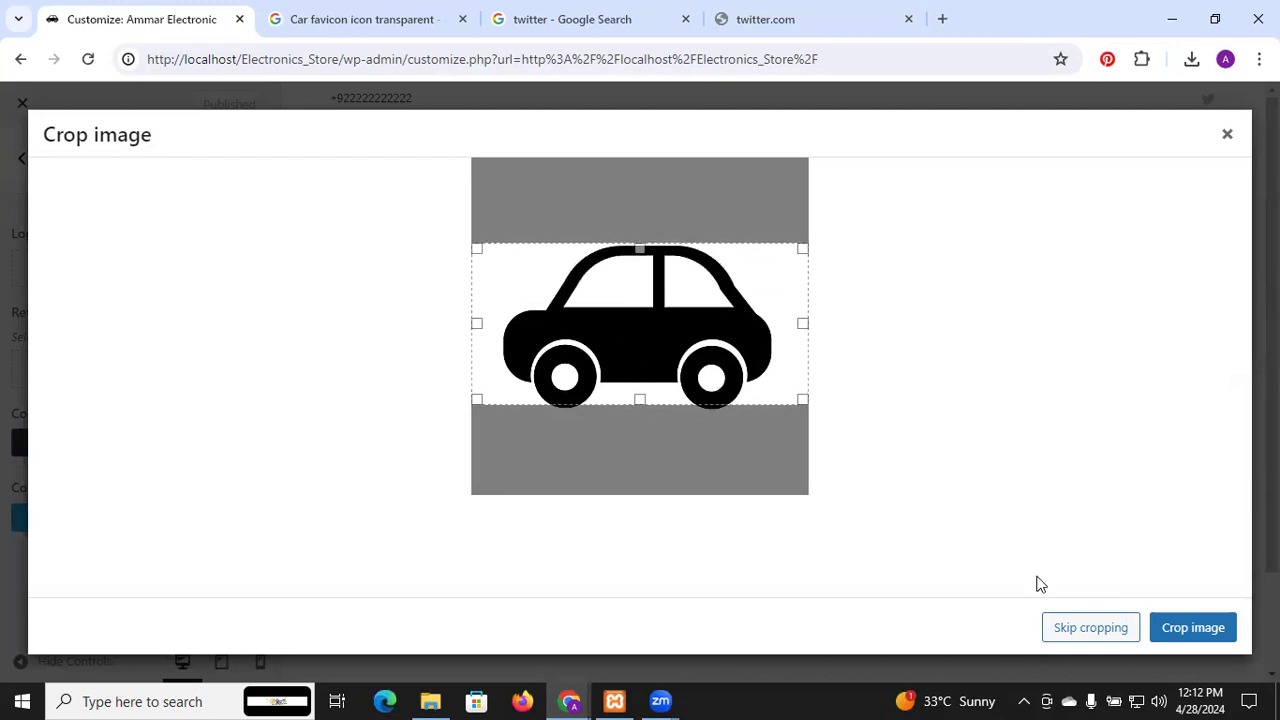
click(1098, 630)
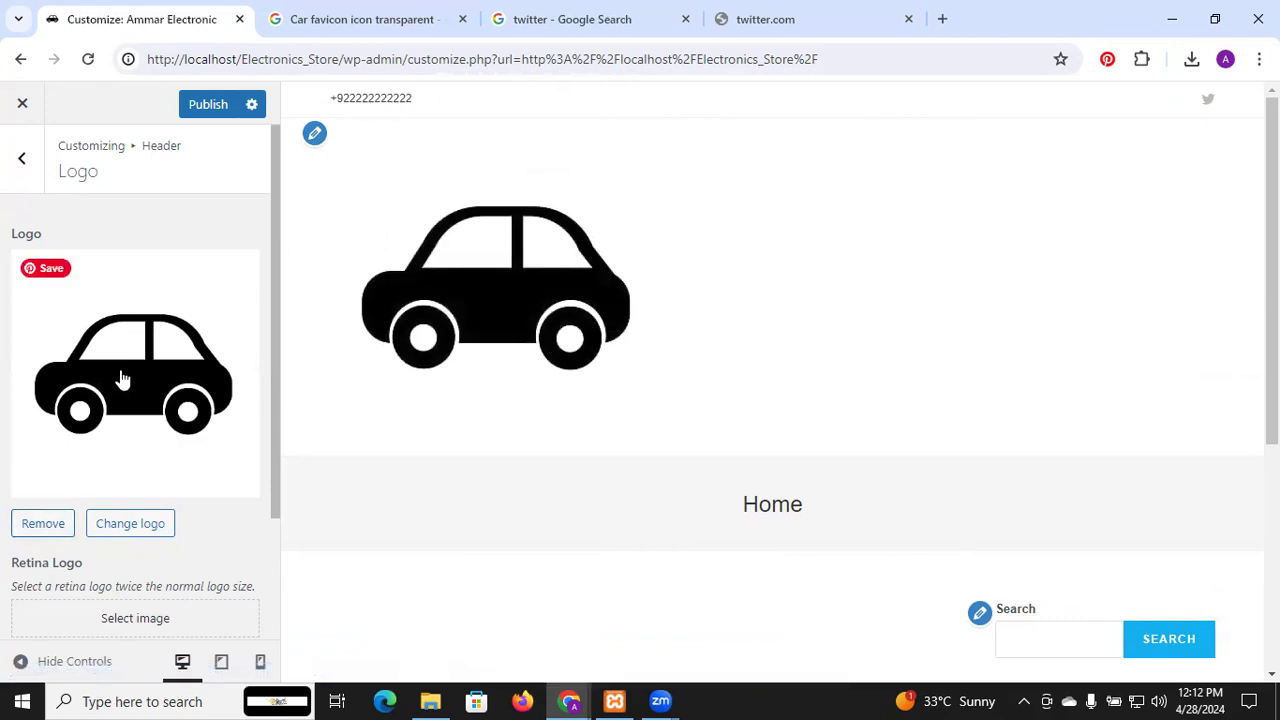
Publish the car logo and reload the live site in the incognito window to check it
click(251, 106)
click(213, 105)
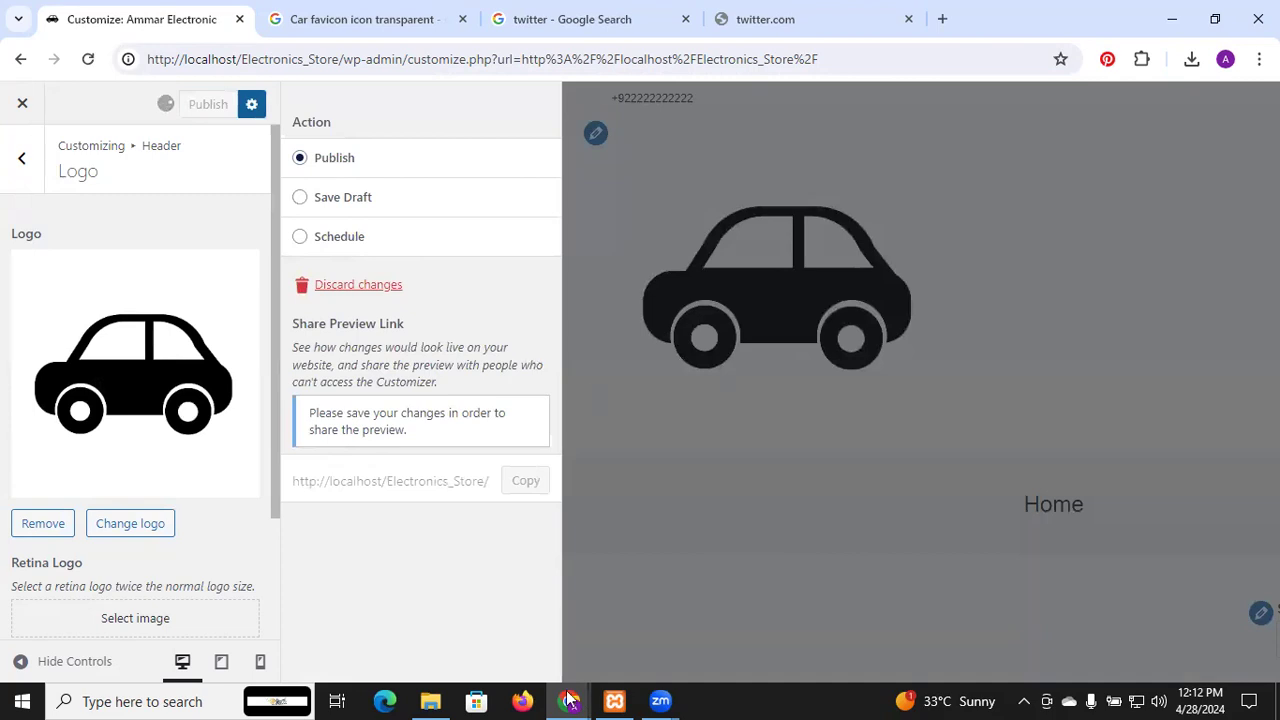
mouse_move(569, 700)
click(671, 625)
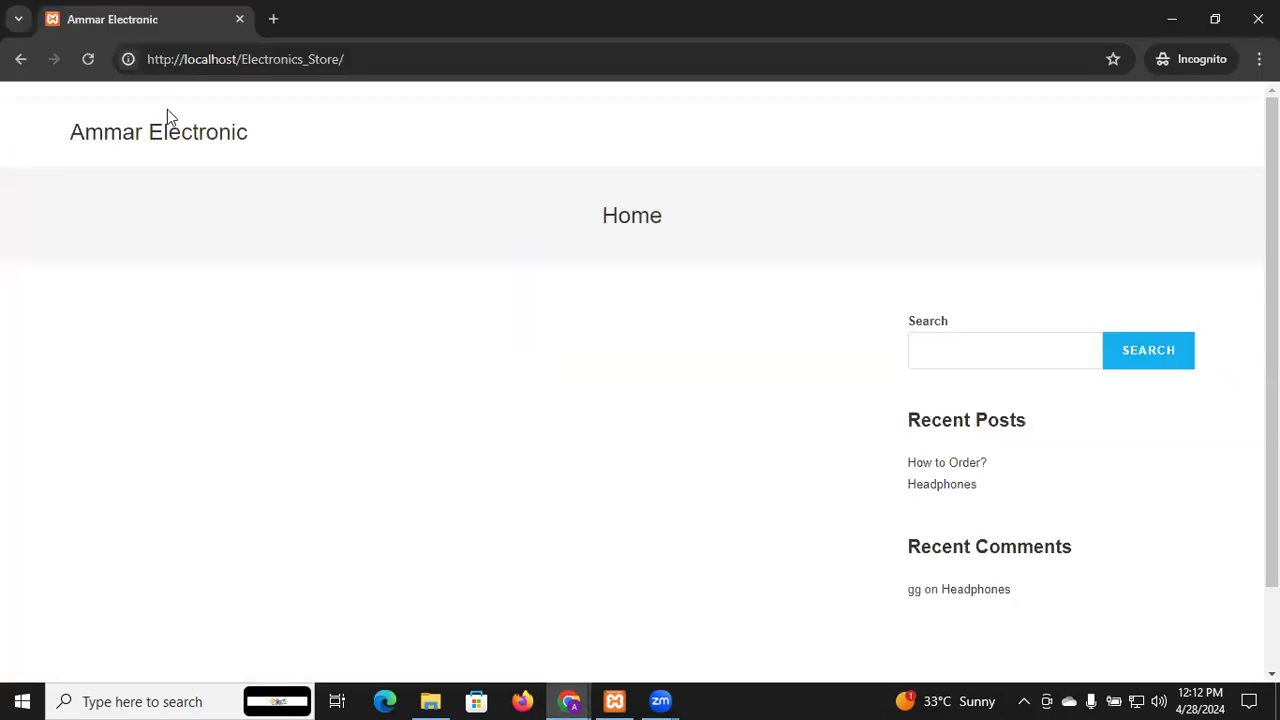
click(88, 64)
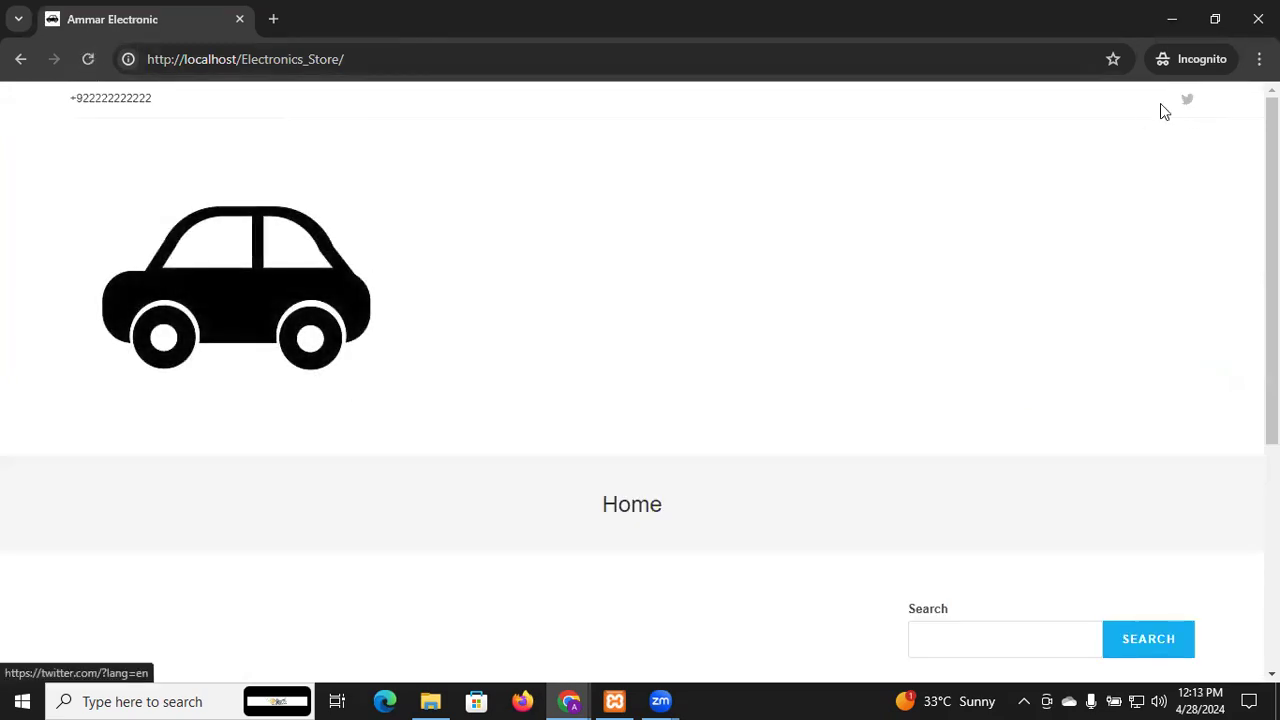
scroll(361, 400, down, 5)
scroll(361, 400, up, 5)
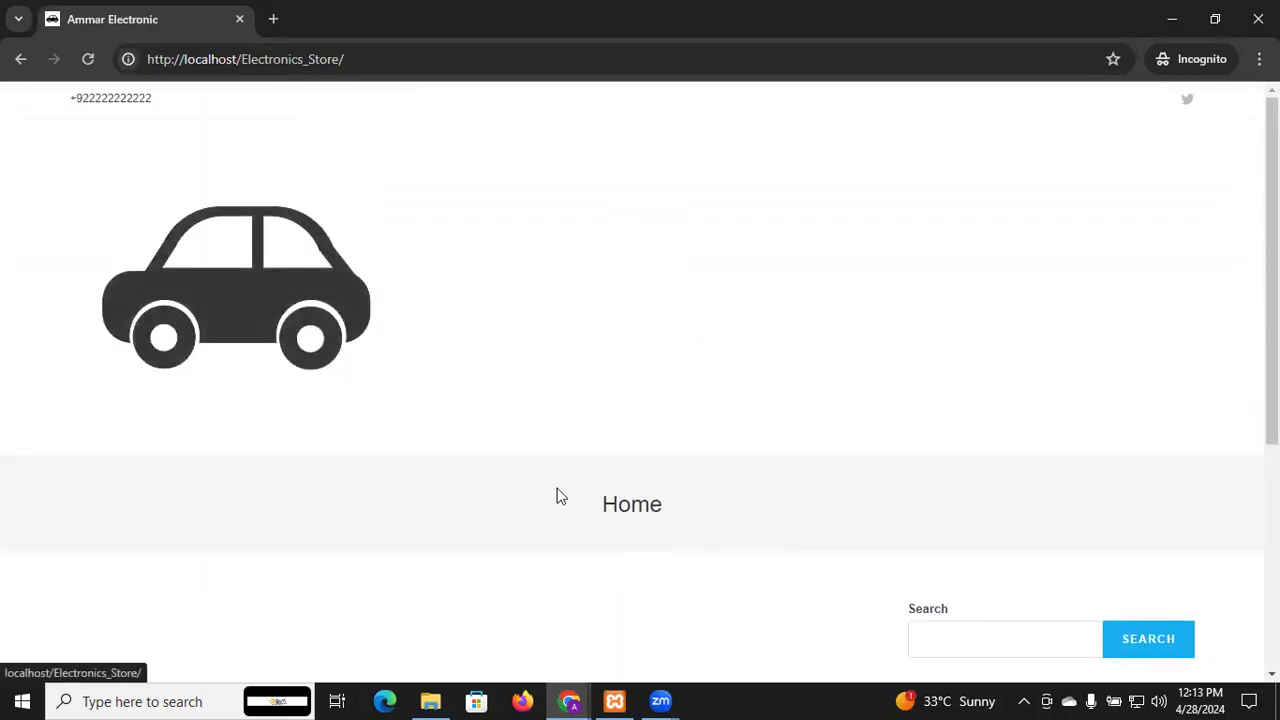
Remove the car logo in the Customizer, publish the removal, and close the Customizer
mouse_move(575, 700)
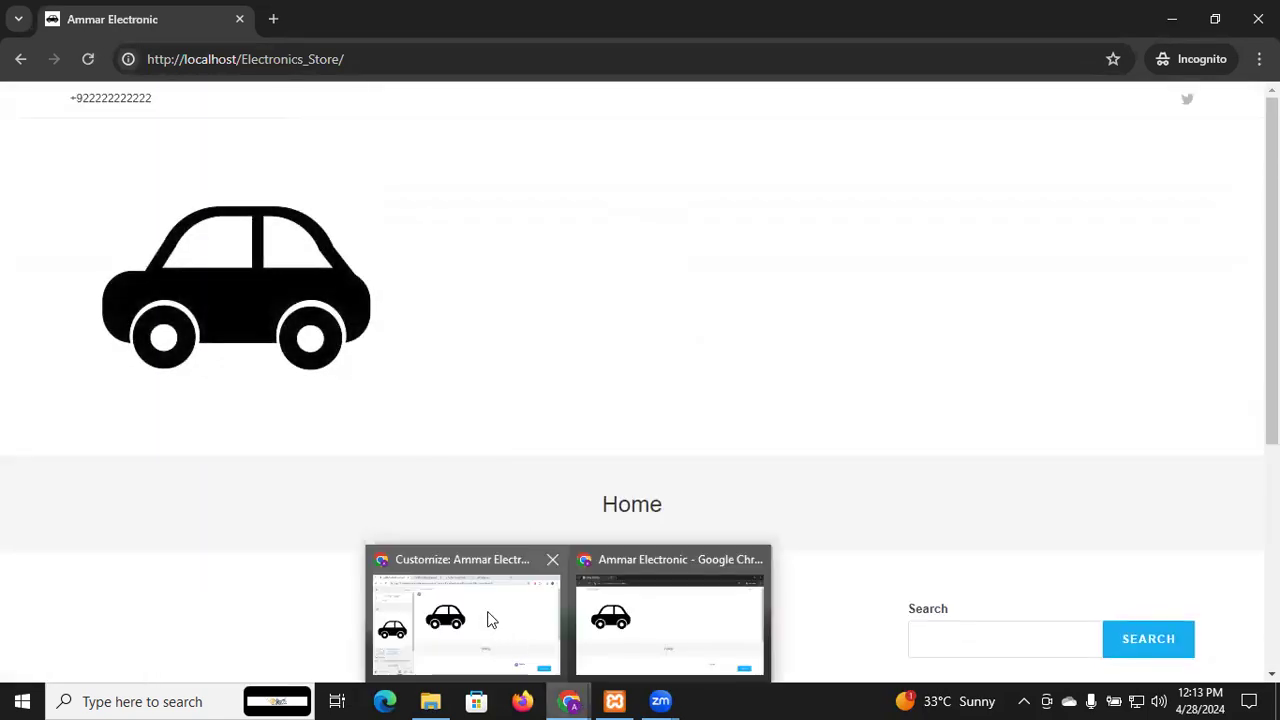
click(486, 614)
click(52, 531)
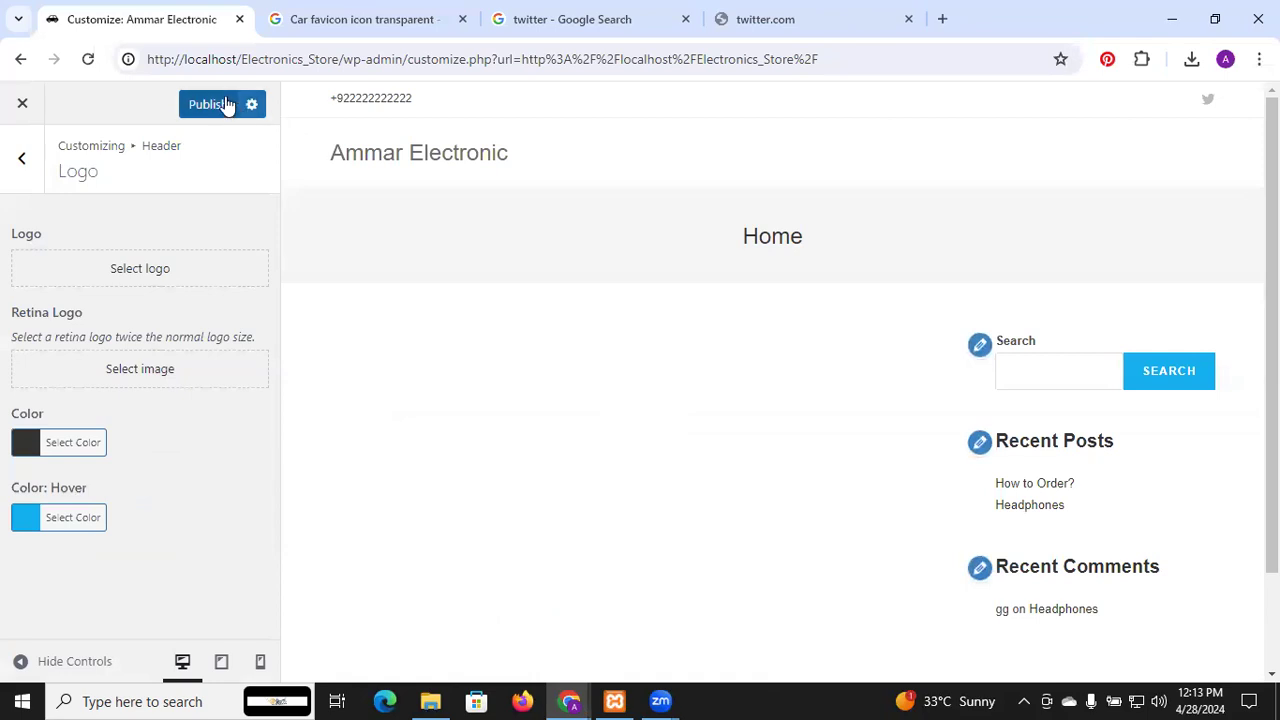
click(224, 102)
click(22, 105)
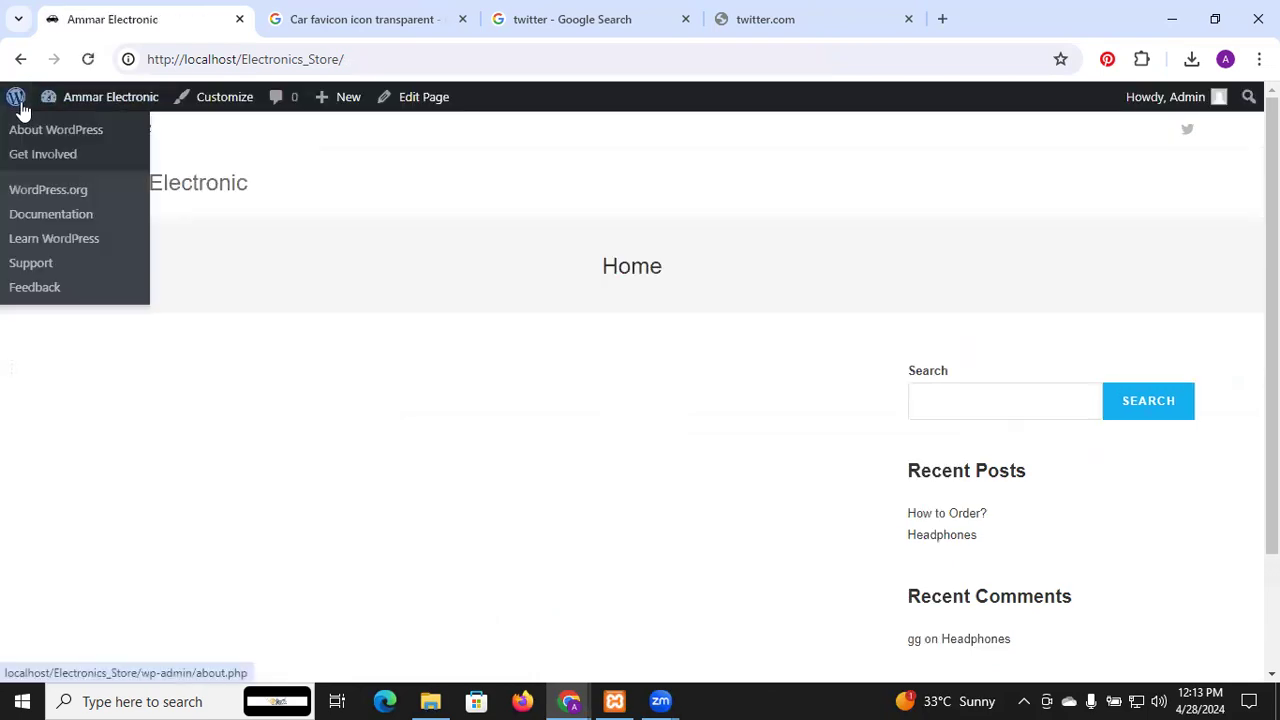
Go from the About WordPress page to the Appearance > Menus page
click(20, 104)
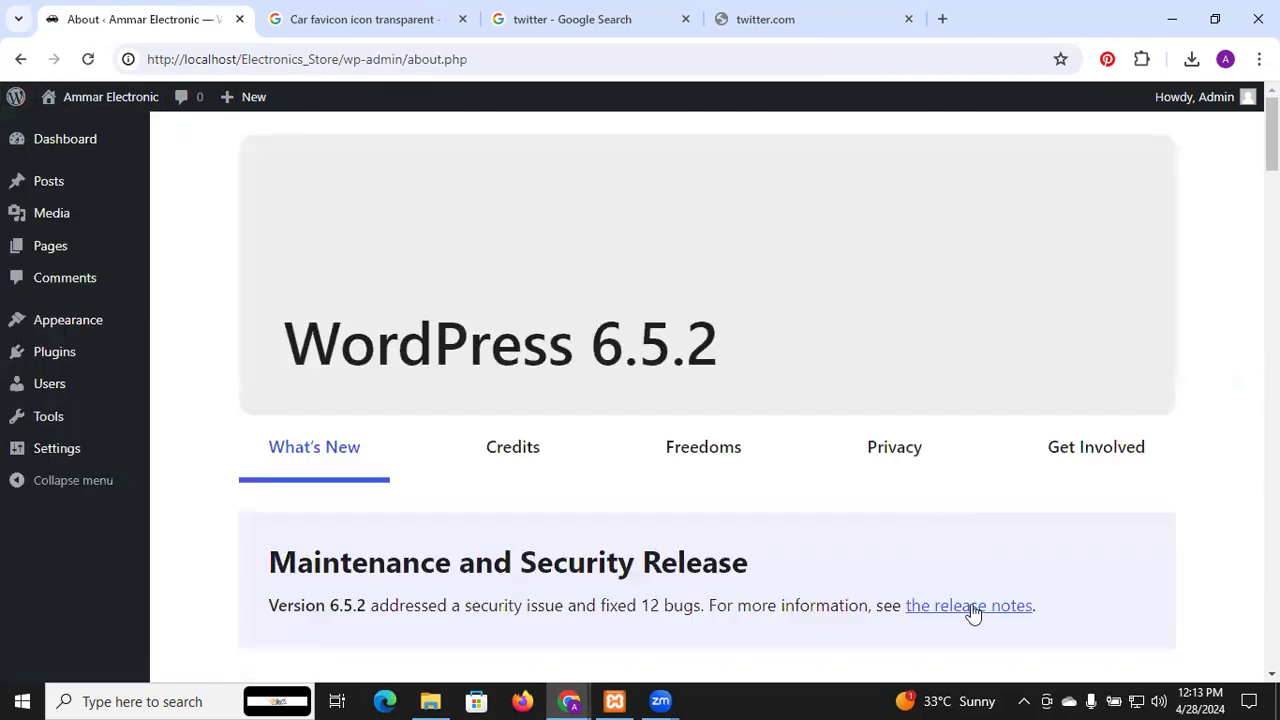
mouse_move(75, 322)
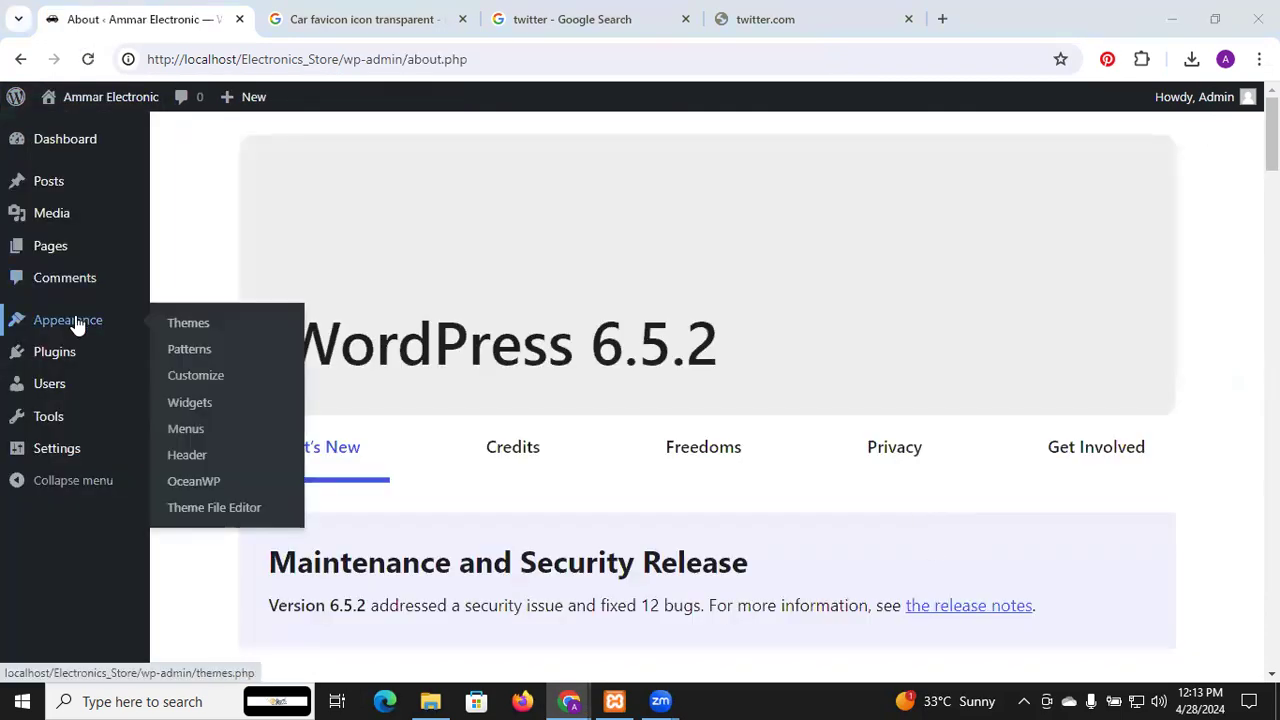
click(193, 430)
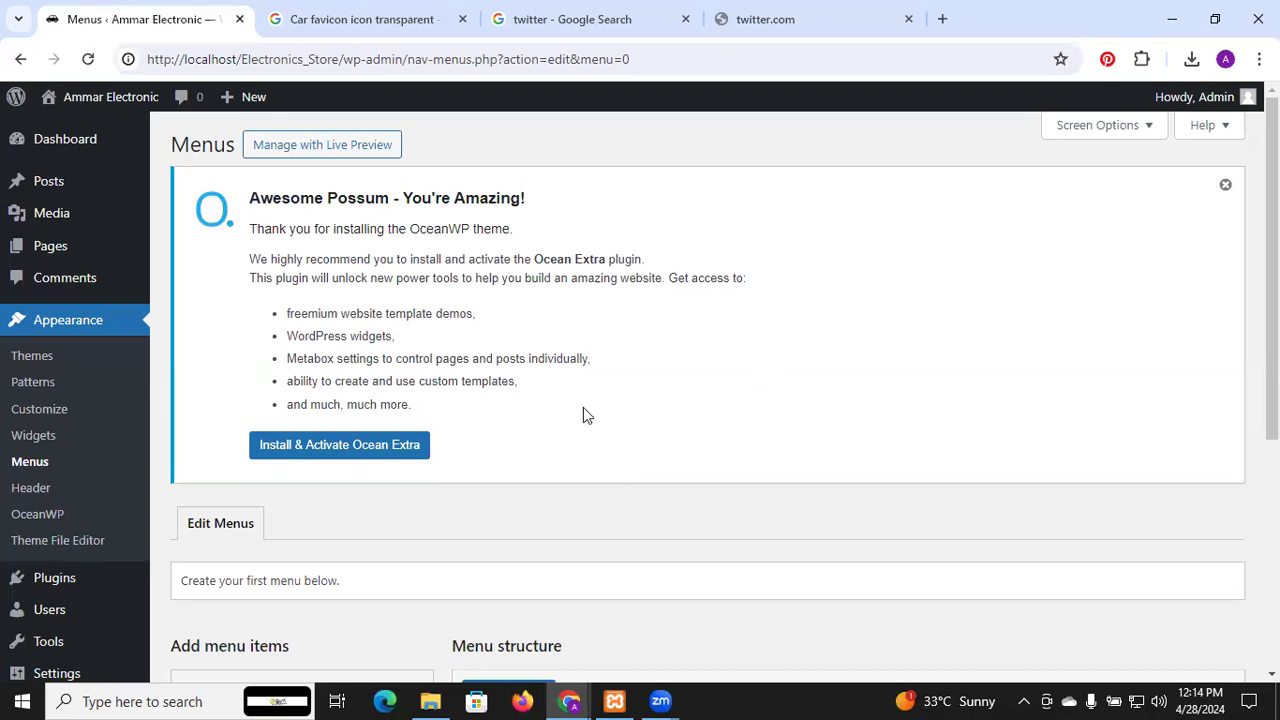
Create a menu named 'Main menu' assigned to the Main display location
scroll(583, 410, down, 3)
scroll(583, 410, down, 2)
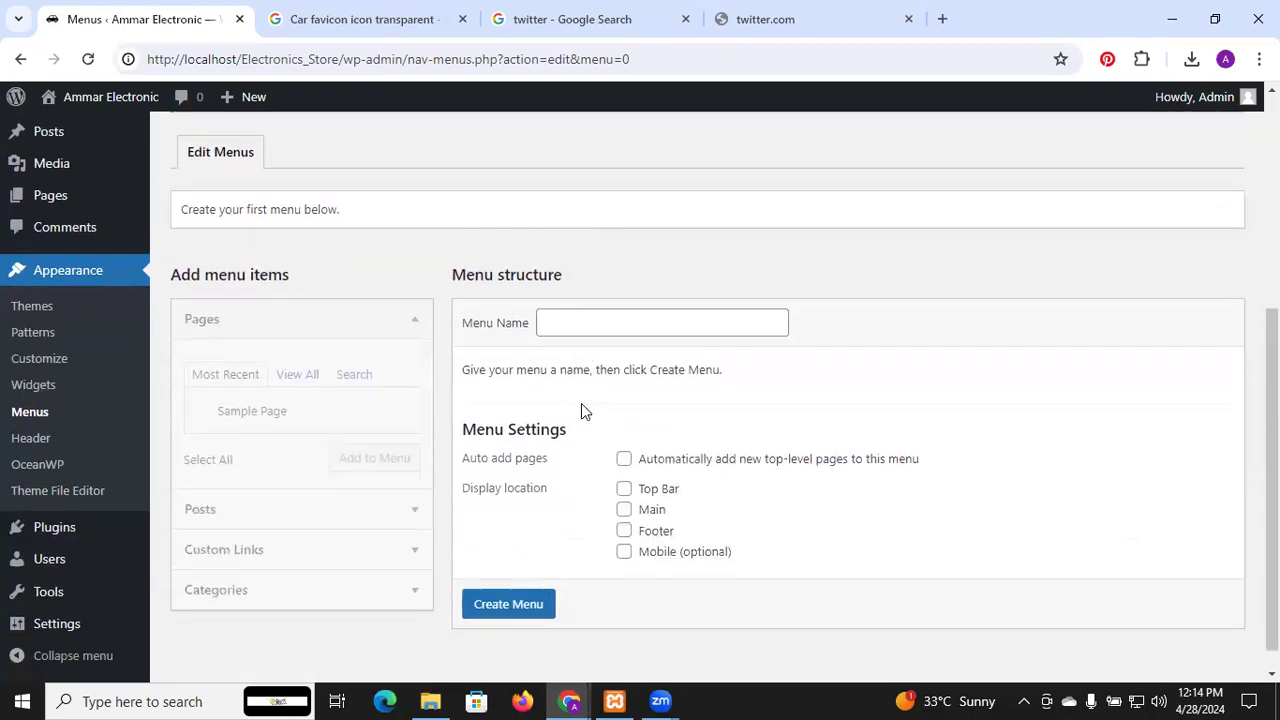
click(588, 303)
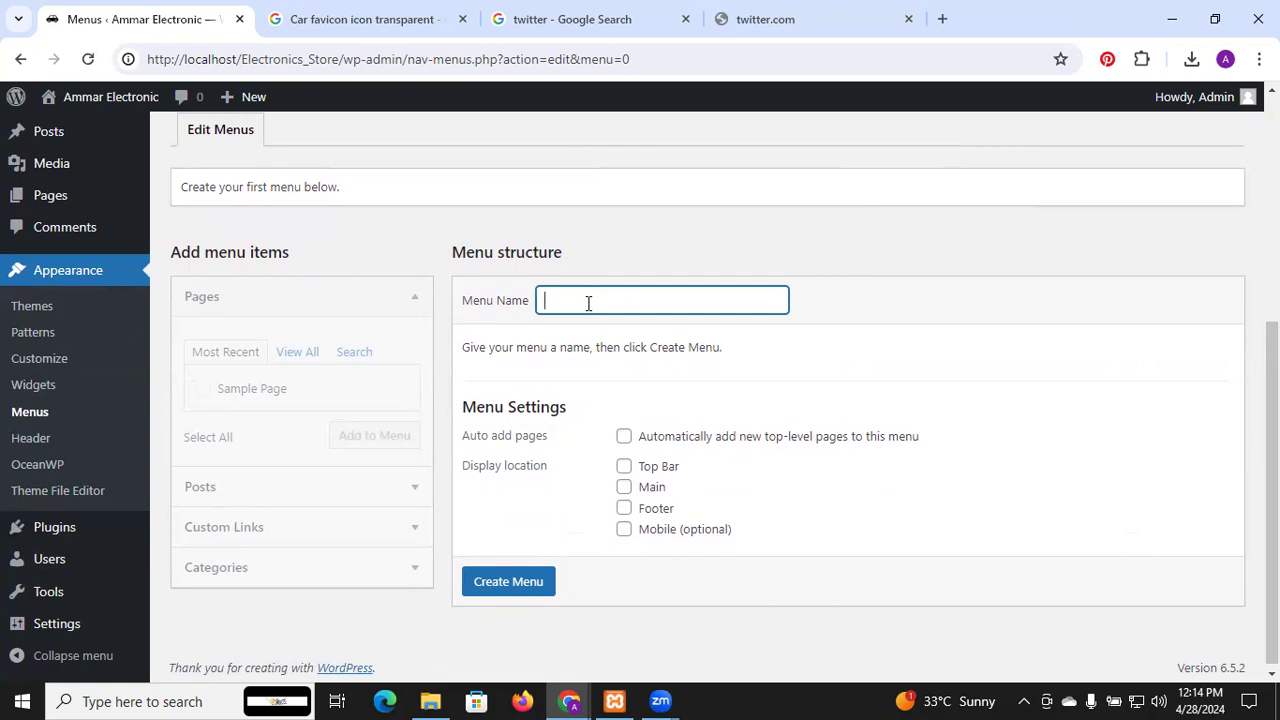
text(t)
key(BackSpace)
text(Main menue)
key(BackSpace)
click(625, 488)
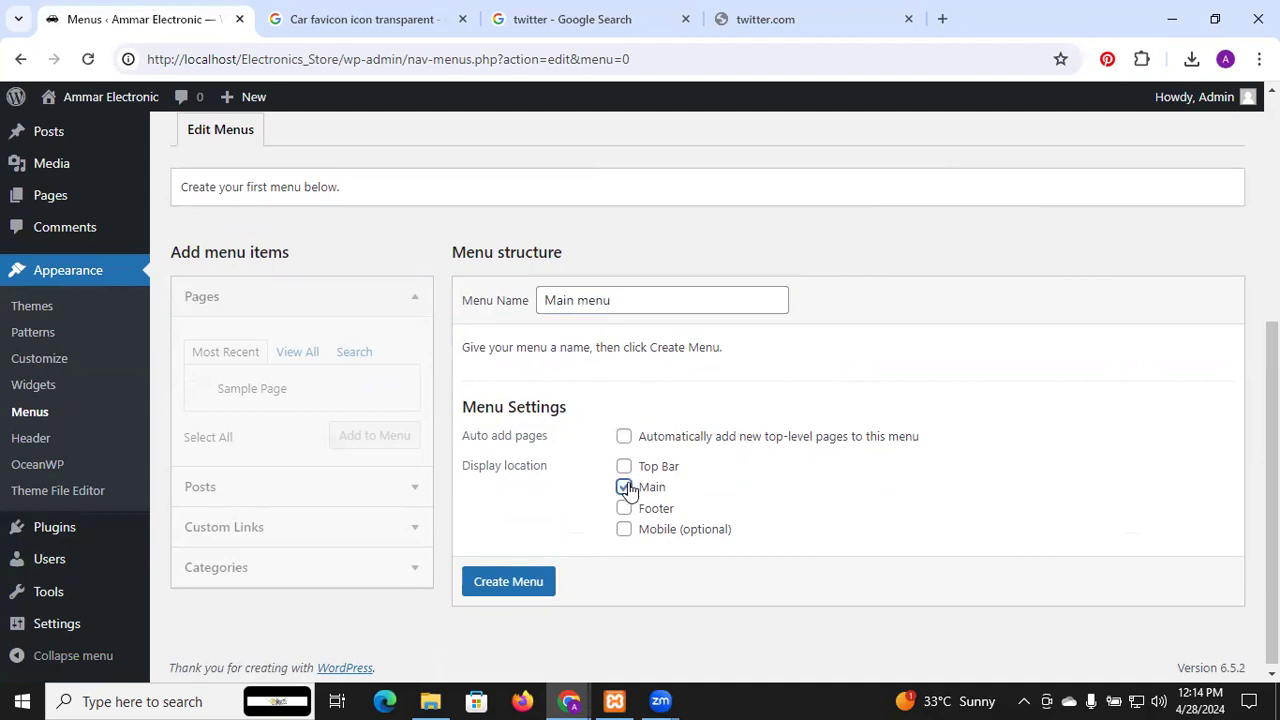
click(540, 588)
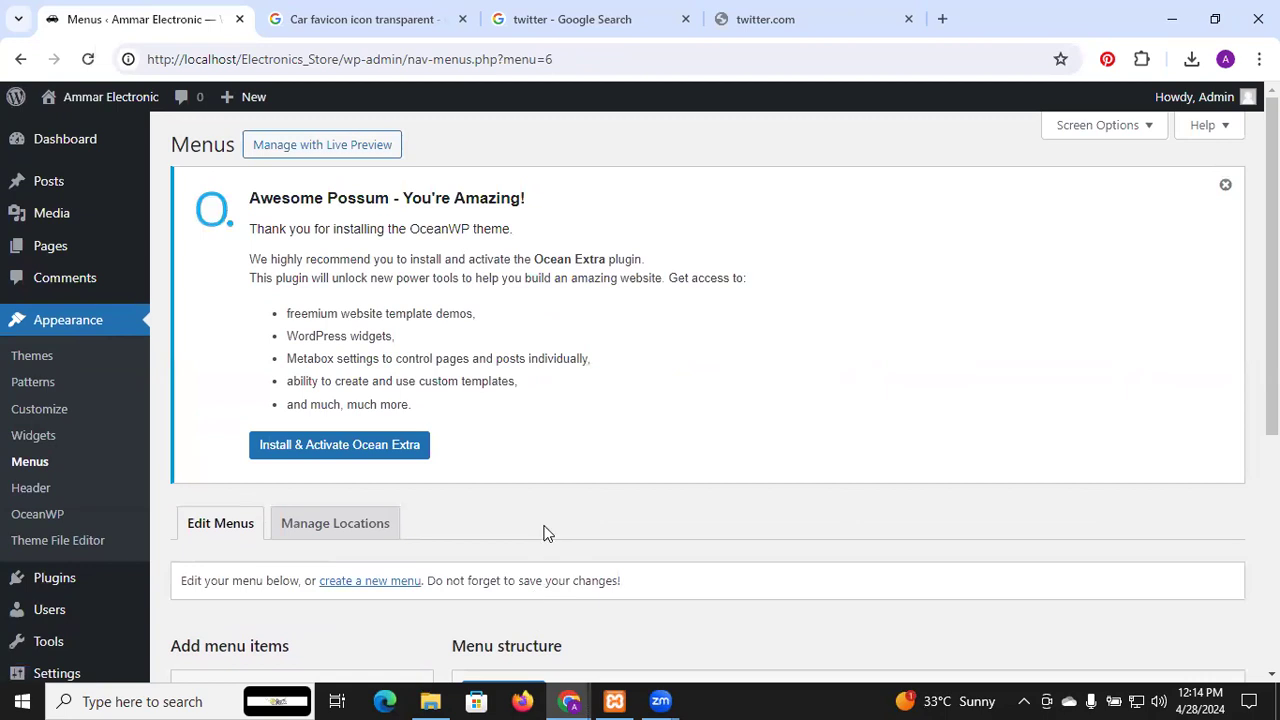
Save the Main menu and list all pages available to add
scroll(543, 533, down, 4)
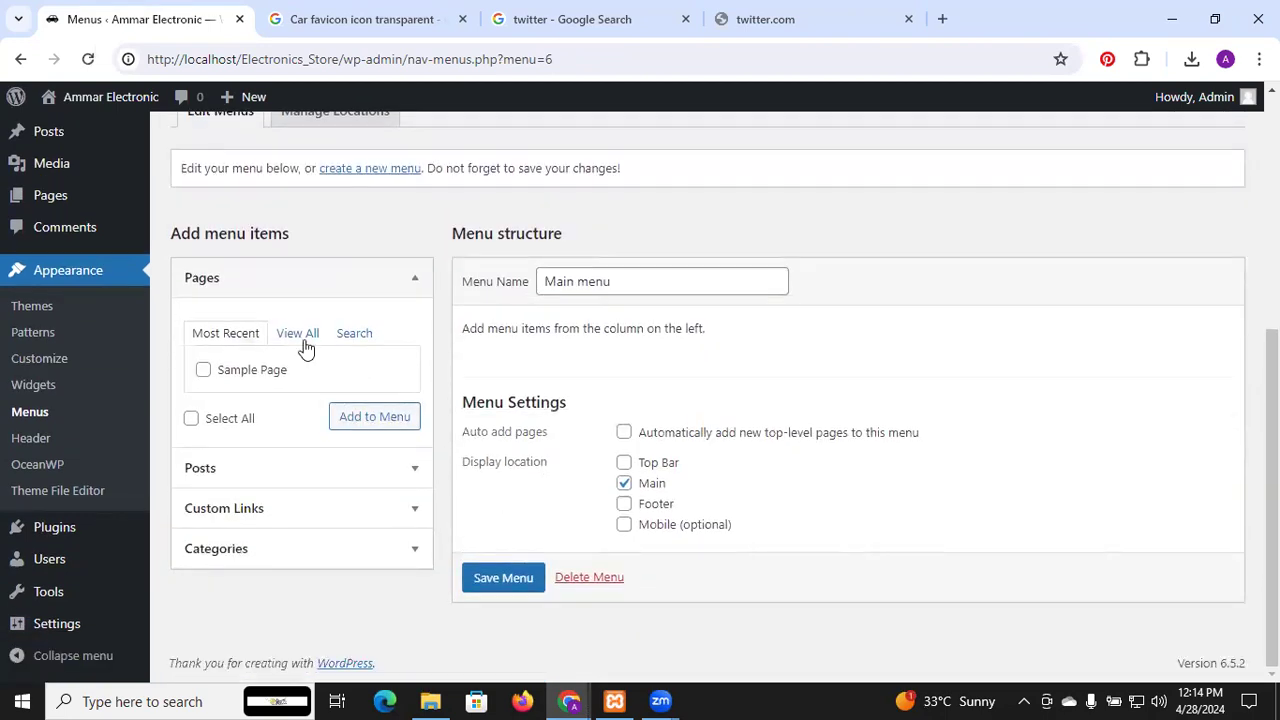
click(298, 335)
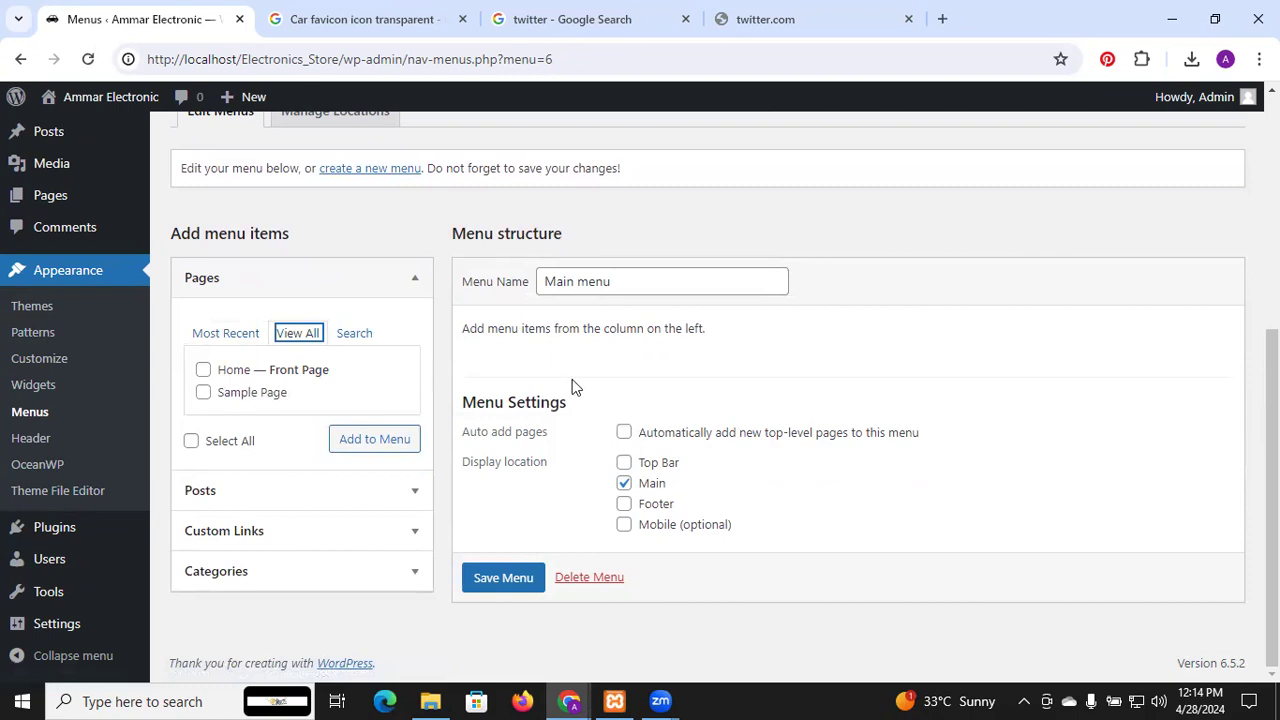
click(525, 587)
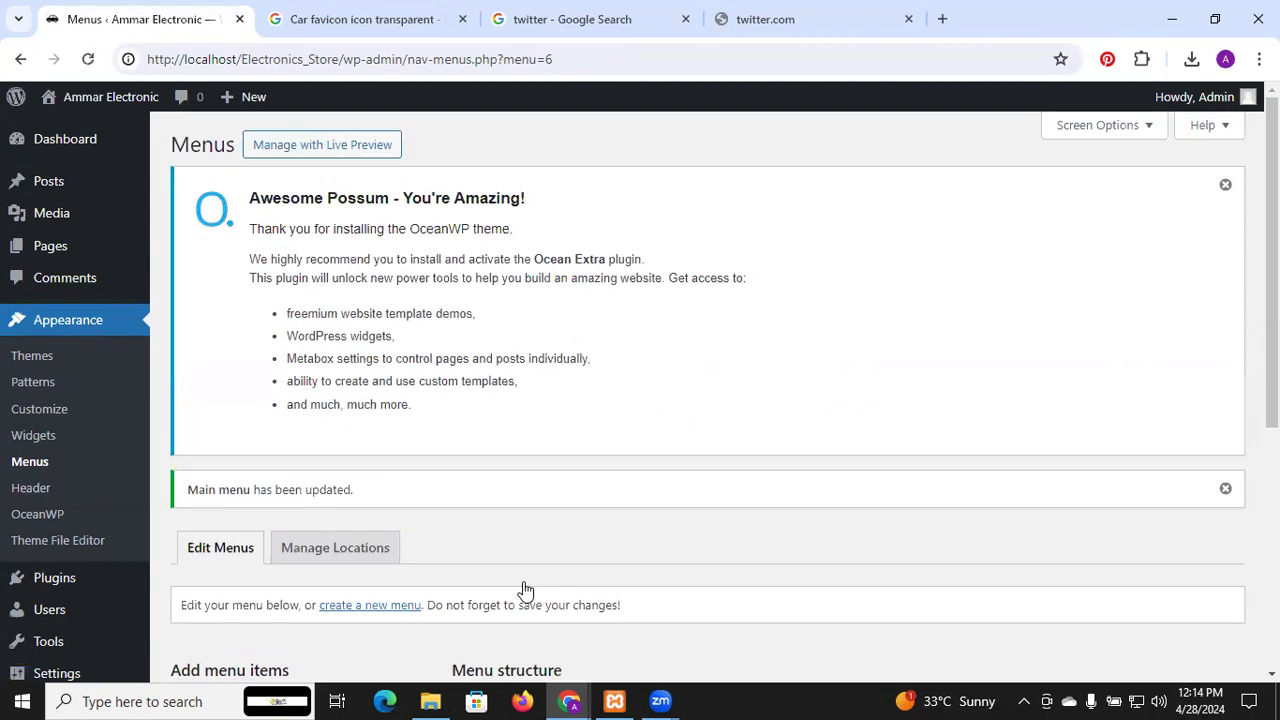
scroll(509, 490, down, 5)
scroll(509, 490, down, 1)
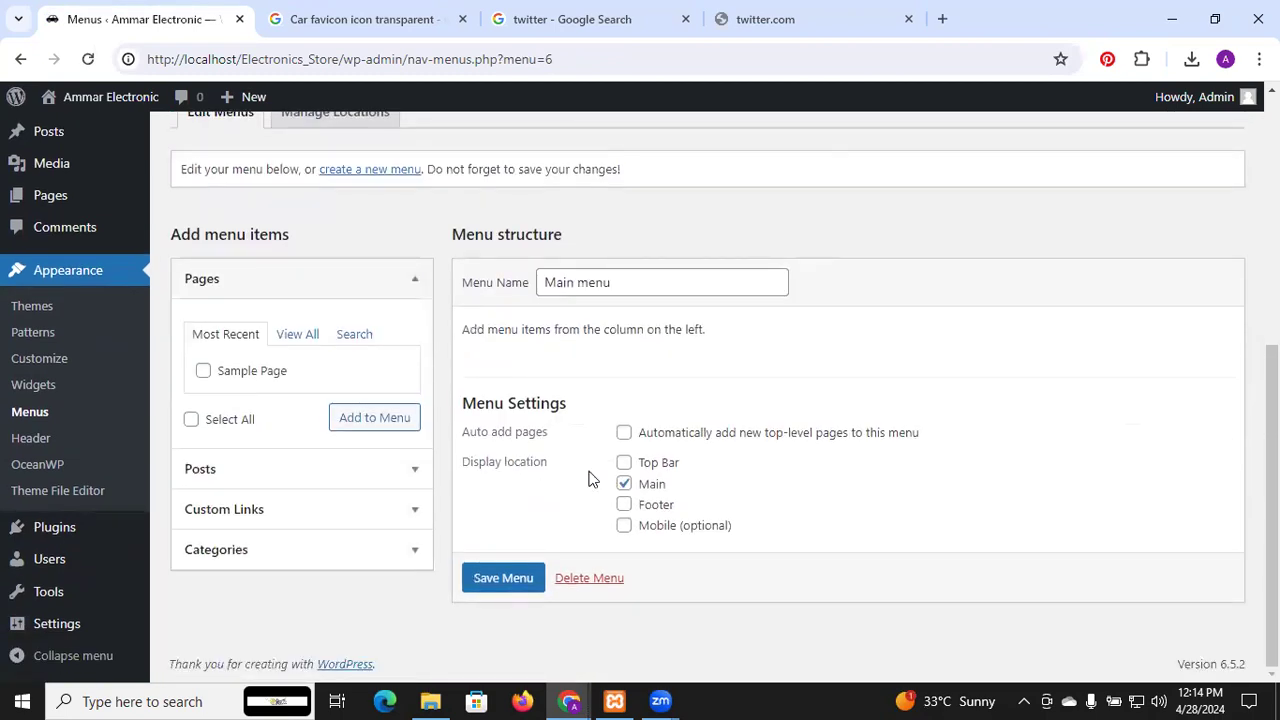
click(298, 334)
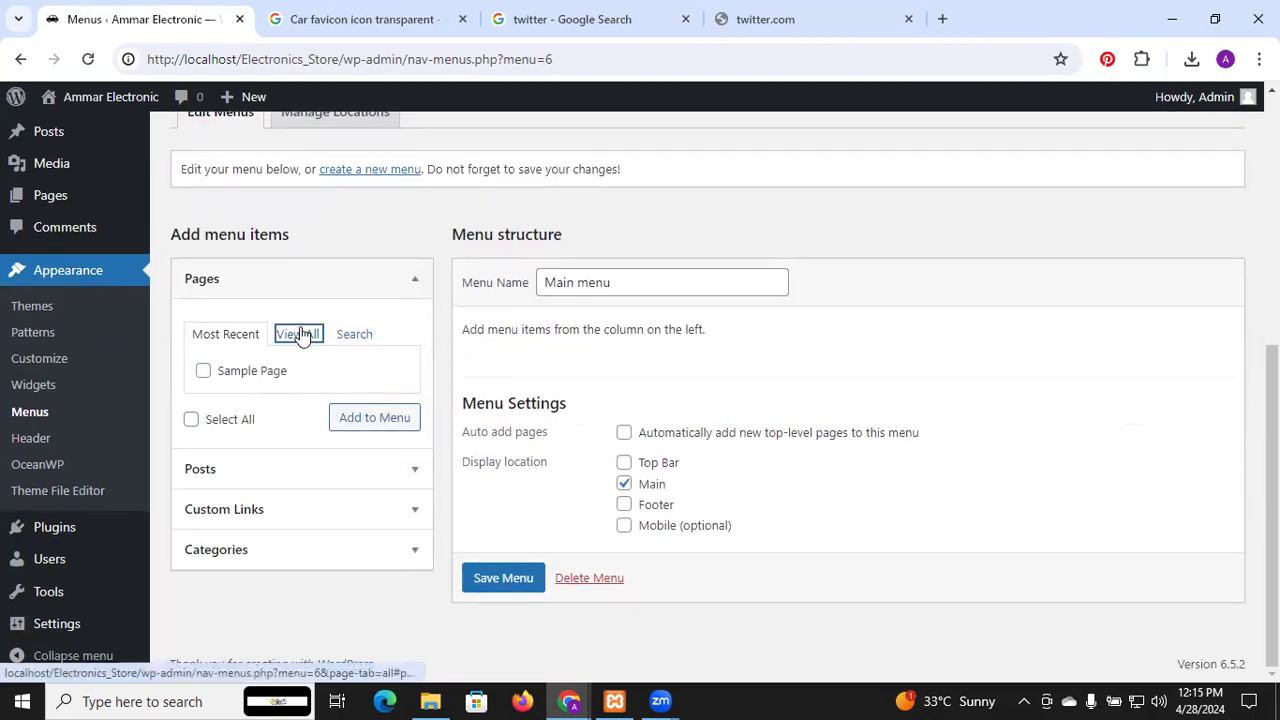
Add Home and Sample Page to the Main menu and save it with the Main location
click(203, 371)
click(204, 394)
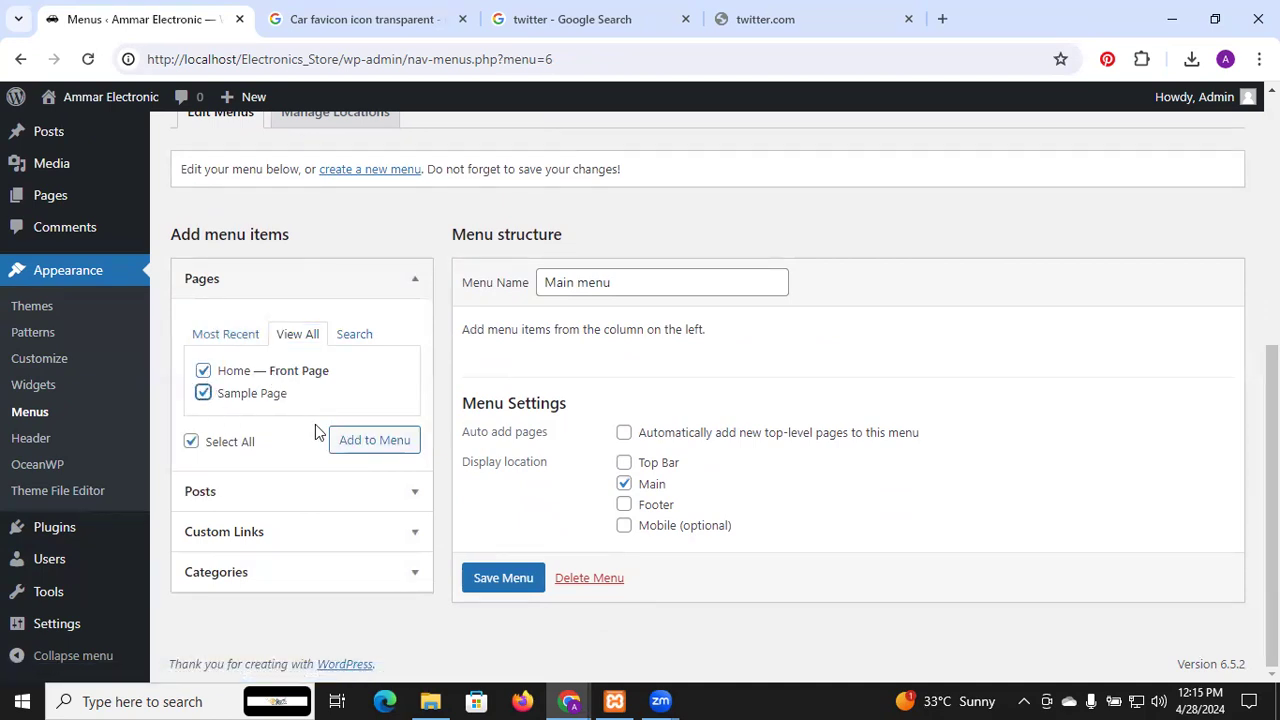
click(362, 446)
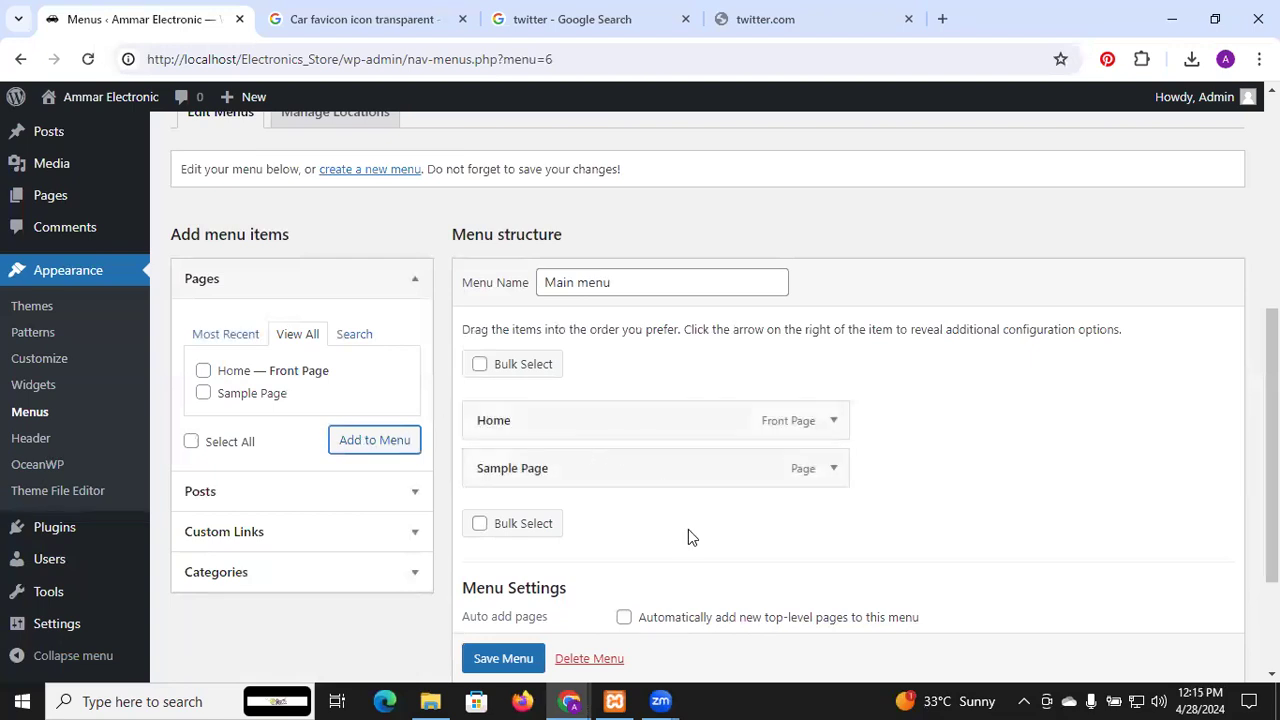
scroll(954, 478, down, 2)
scroll(954, 485, down, 1)
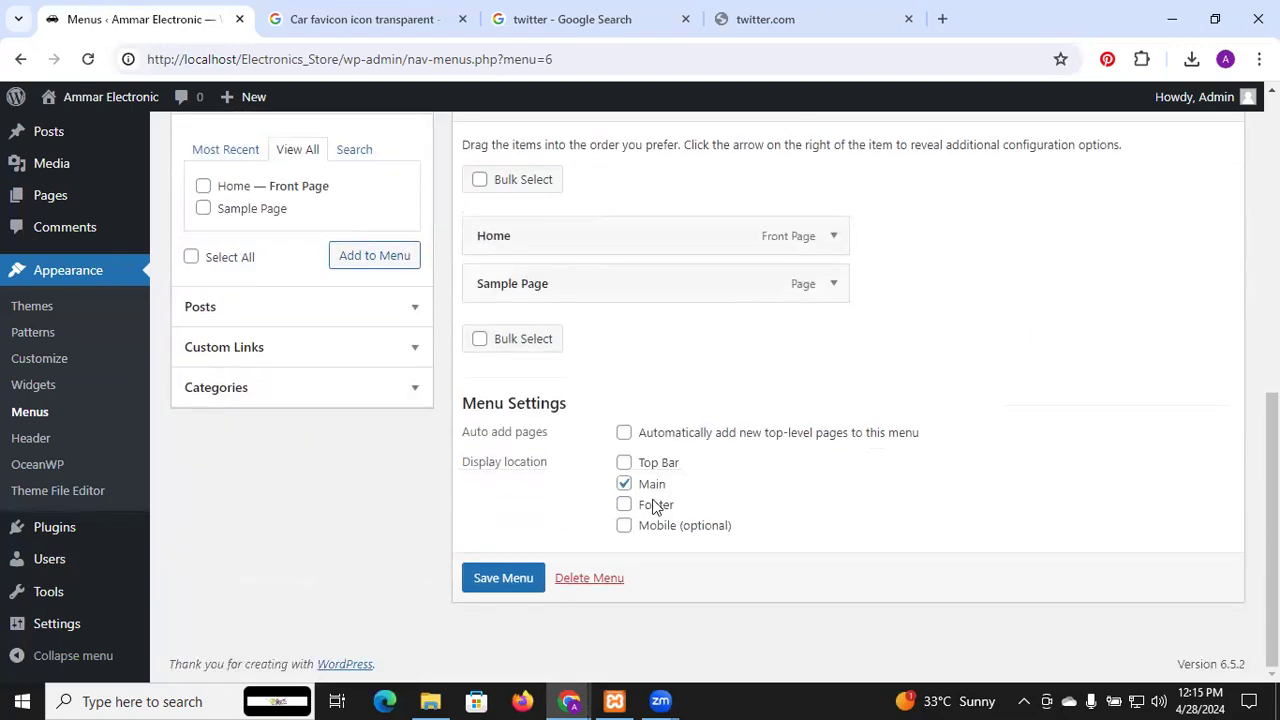
click(497, 588)
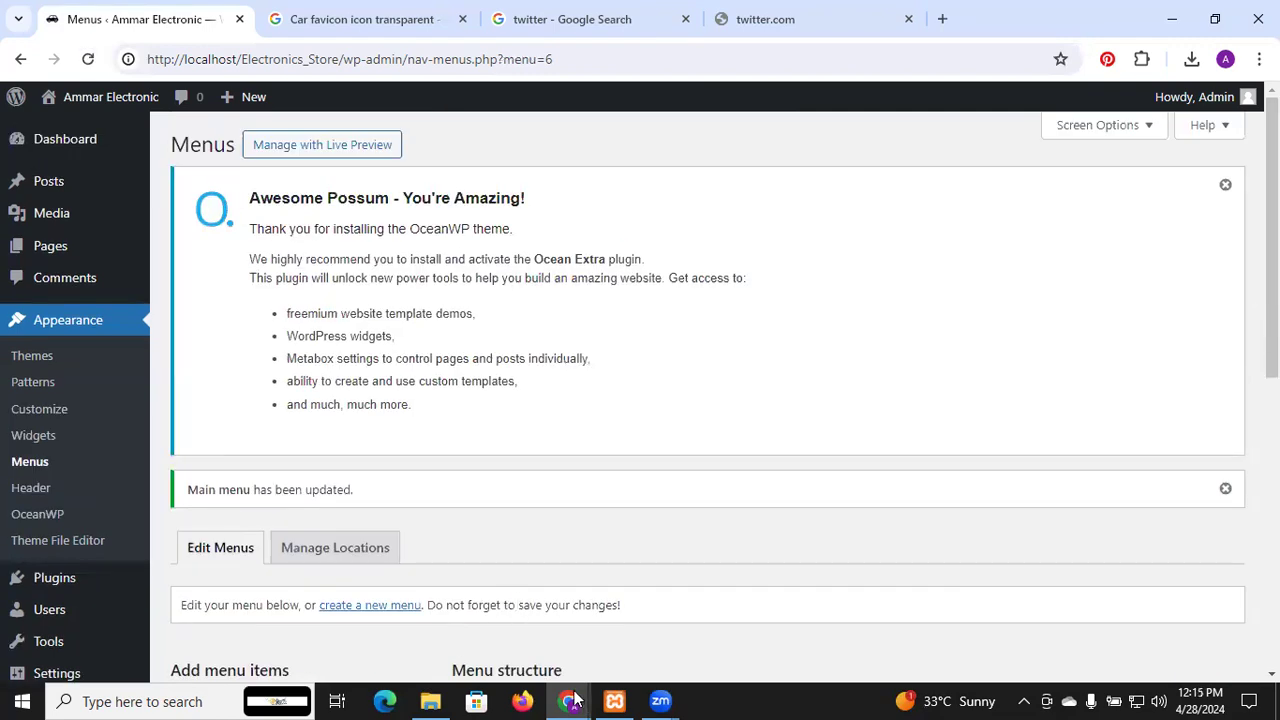
mouse_move(576, 700)
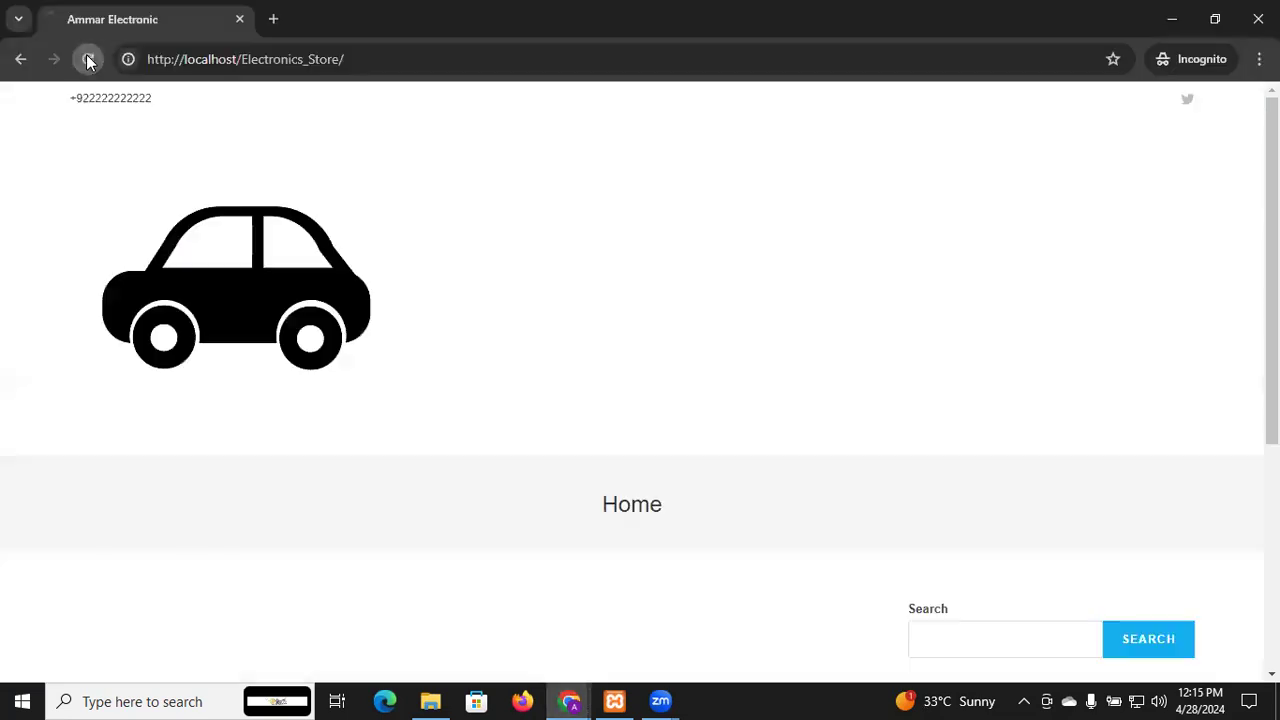
click(86, 56)
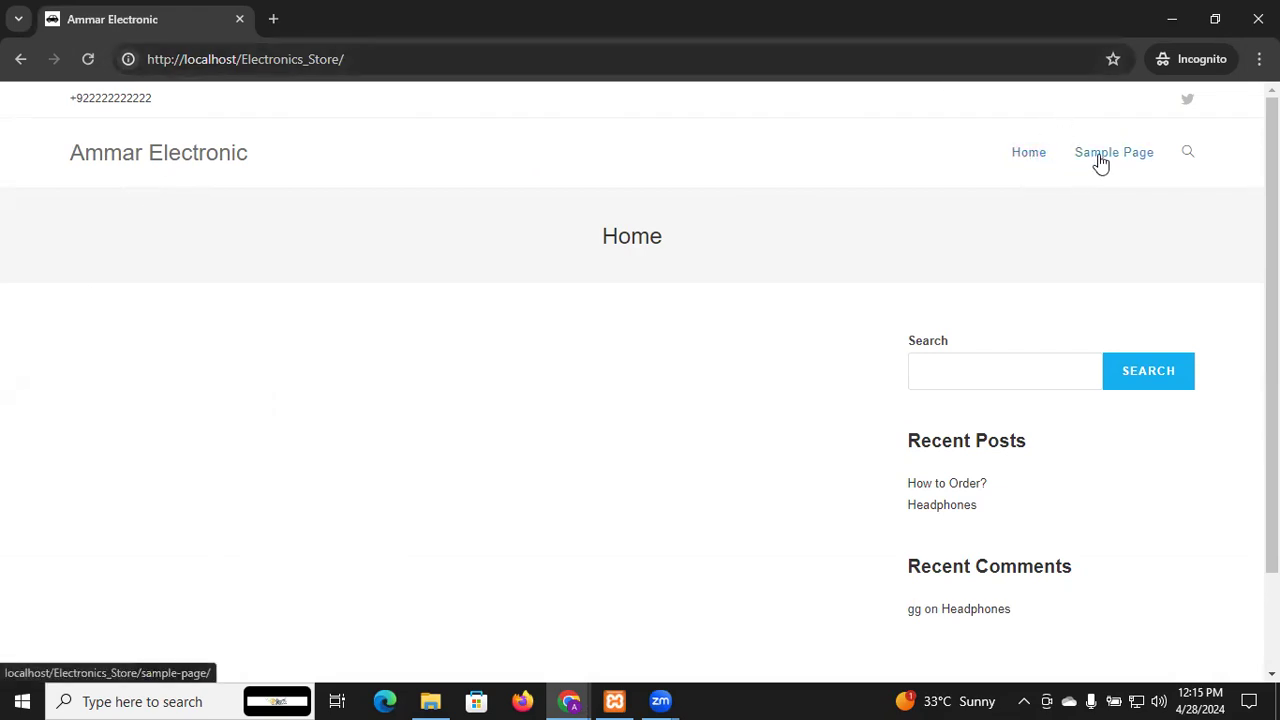
click(1187, 152)
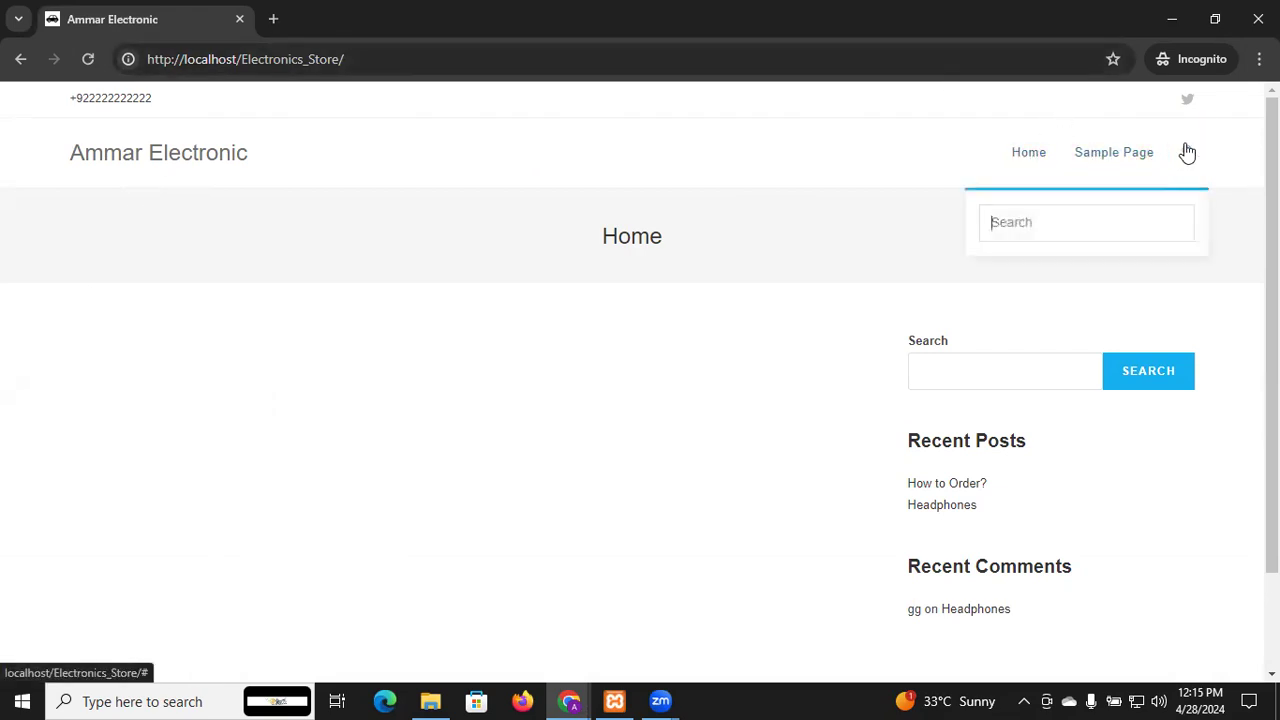
click(1187, 152)
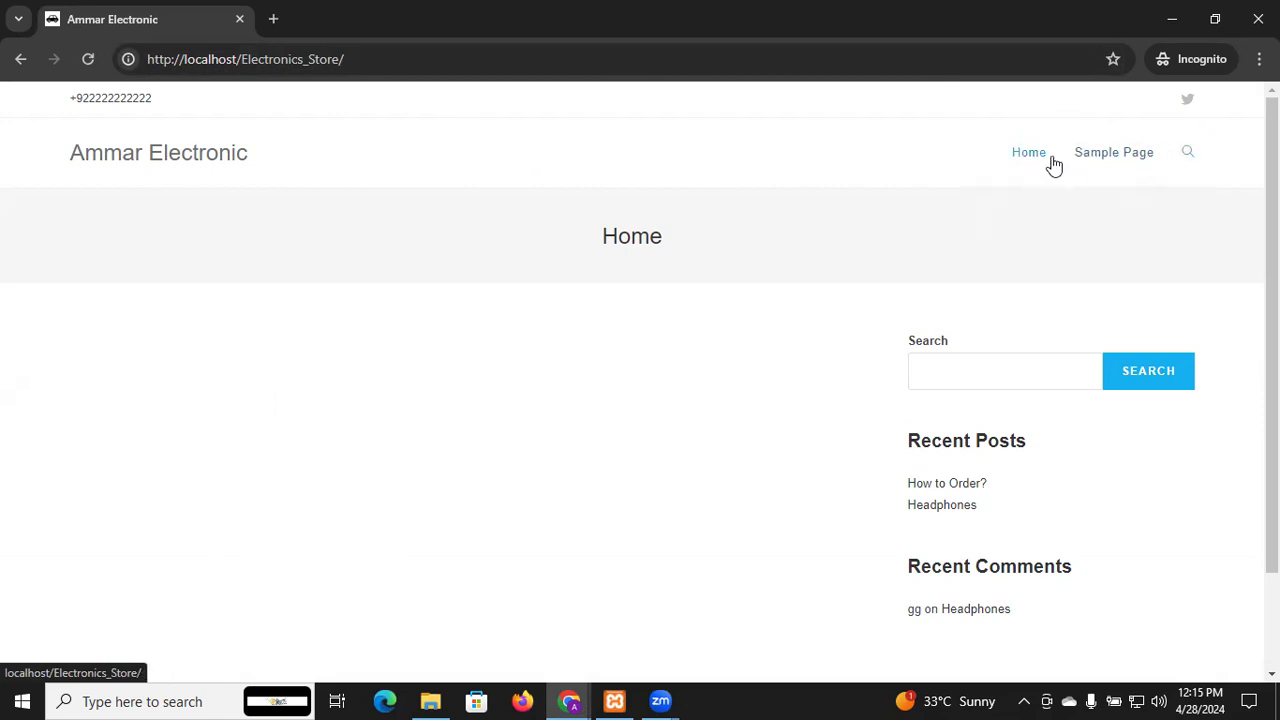
click(1131, 157)
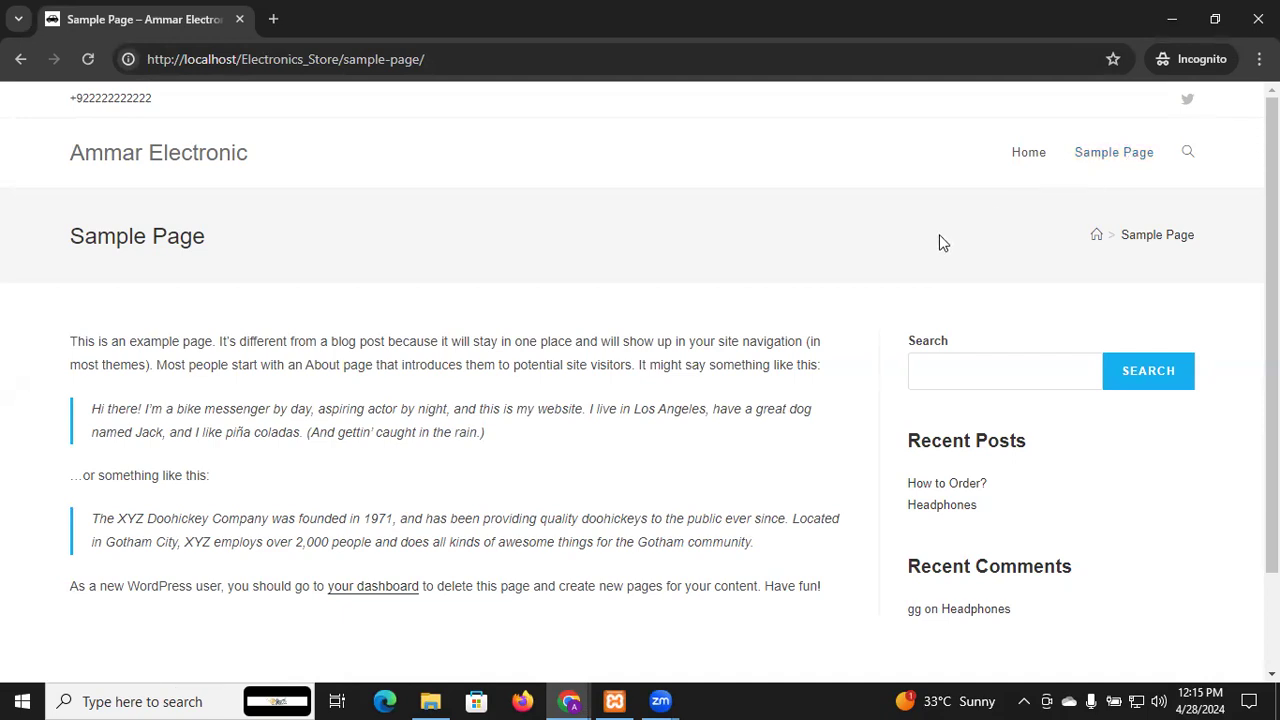
scroll(928, 247, down, 1)
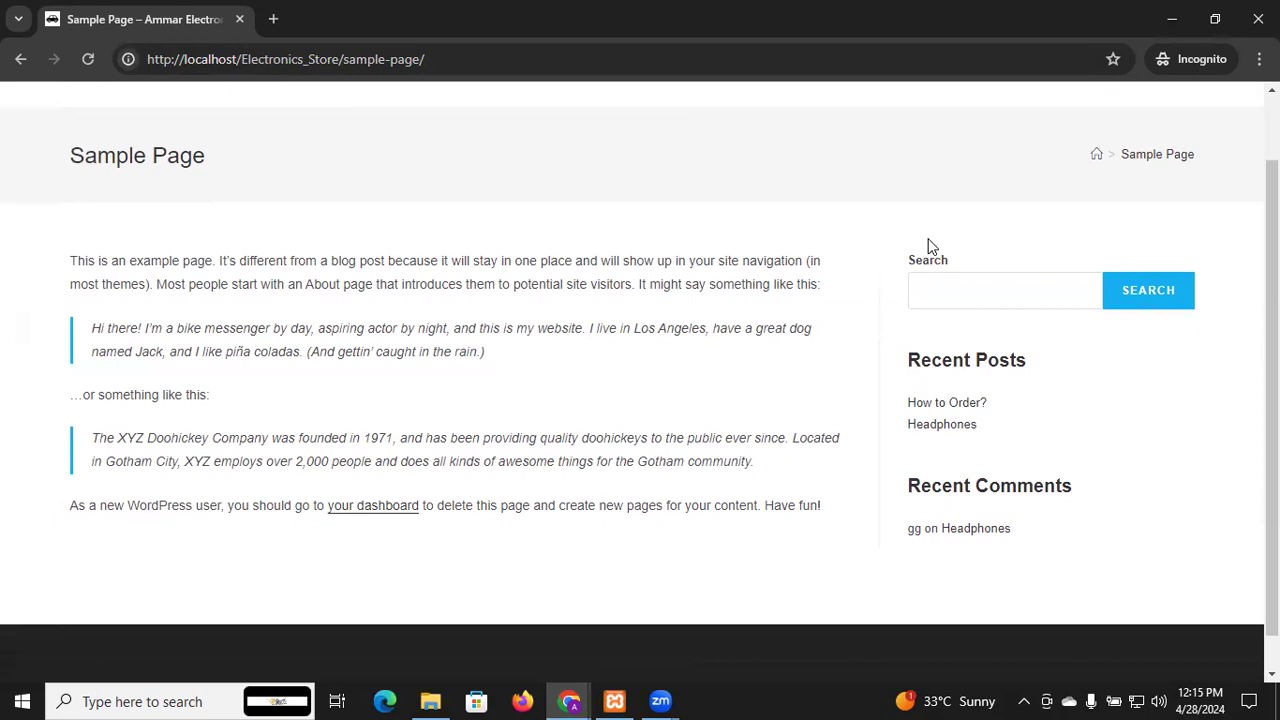
scroll(928, 247, up, 1)
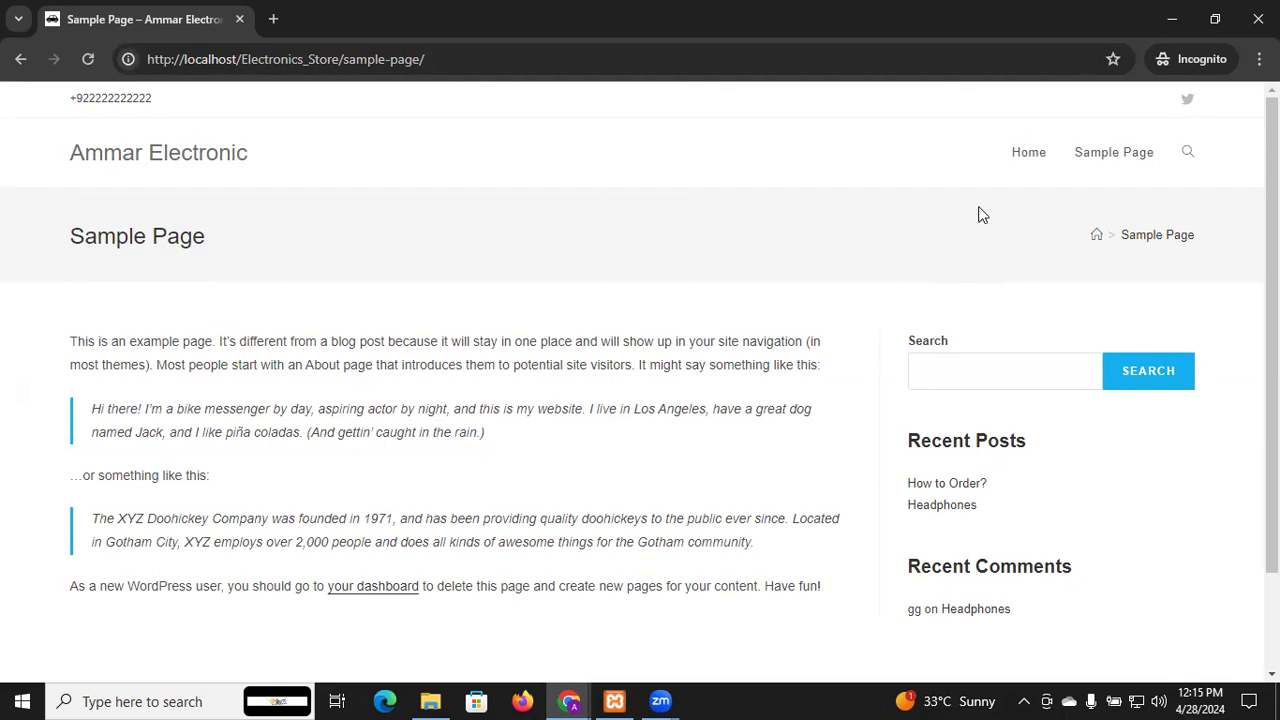
click(1026, 160)
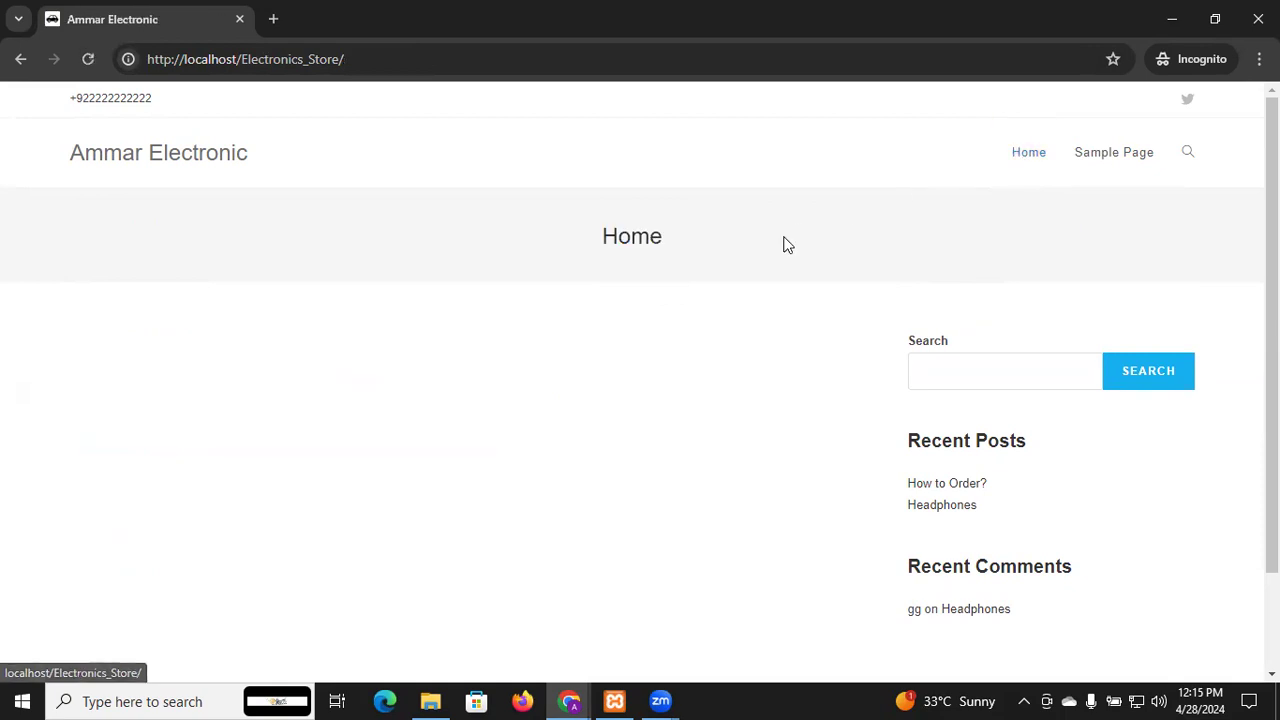
key(alt+Tab)
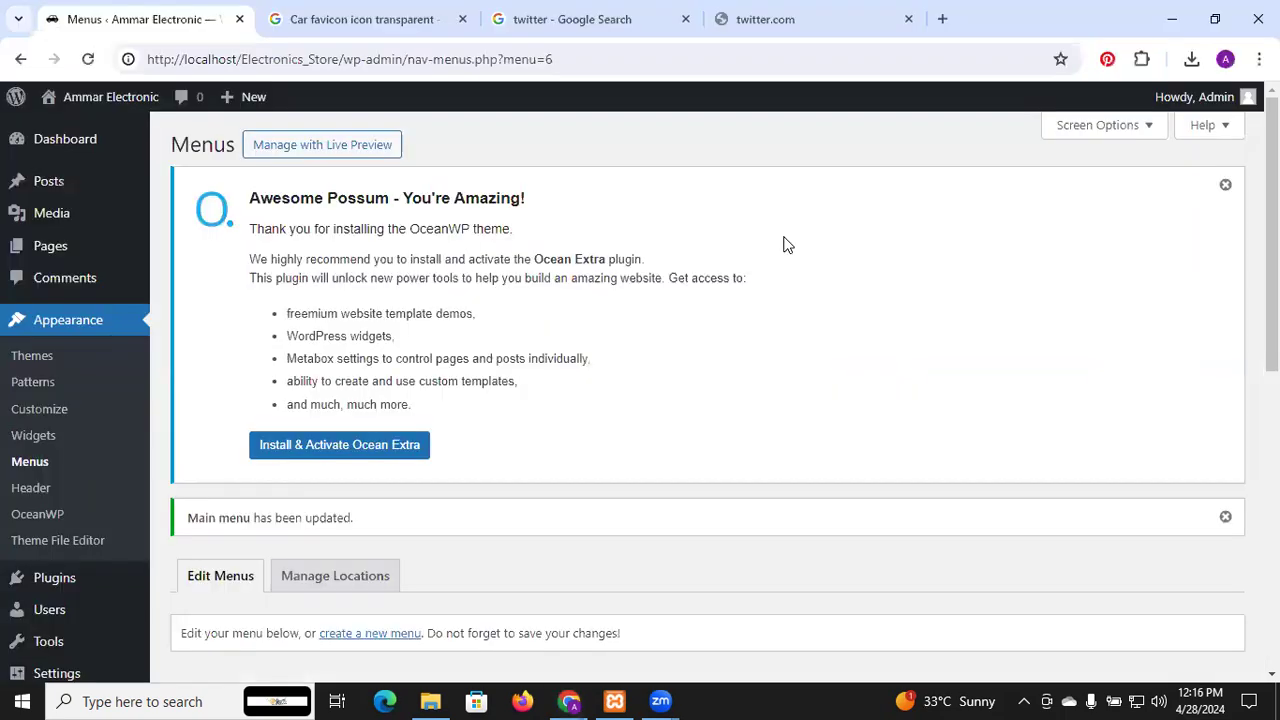
Make Sample Page a sub item under Home and save the Main menu
scroll(521, 380, down, 3)
scroll(521, 375, down, 2)
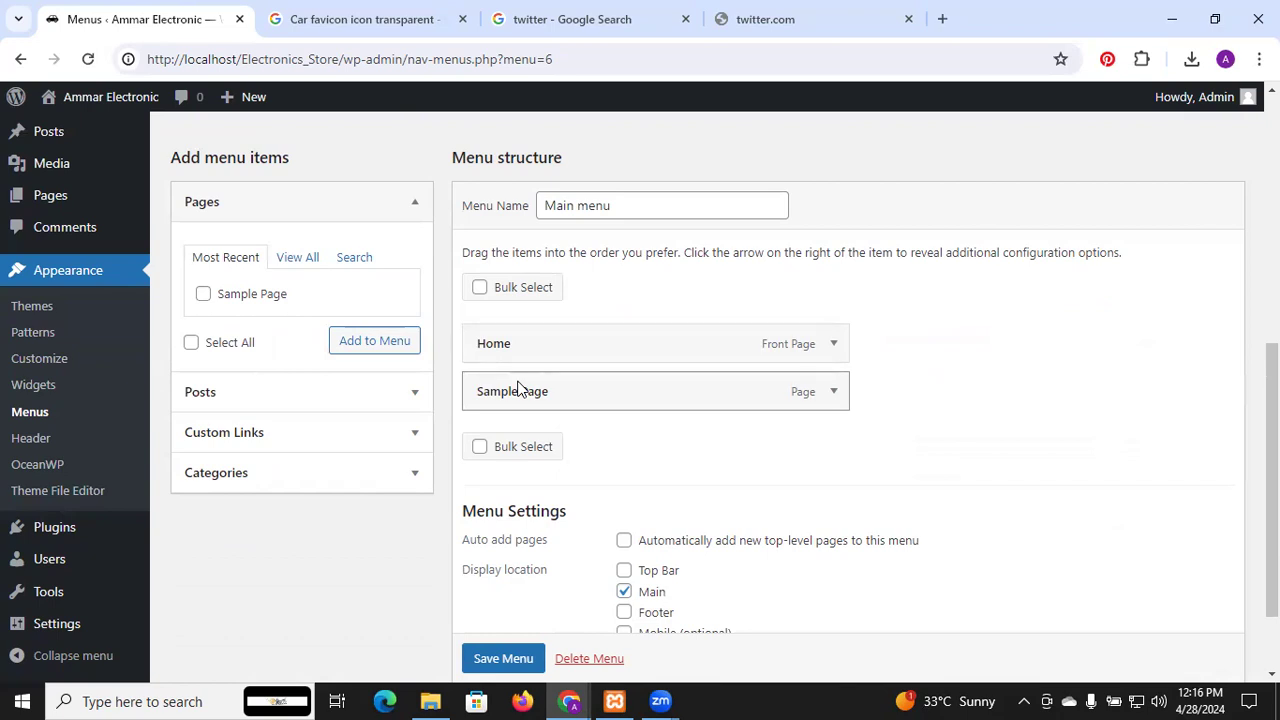
drag(522, 397, 560, 397)
scroll(552, 515, down, 2)
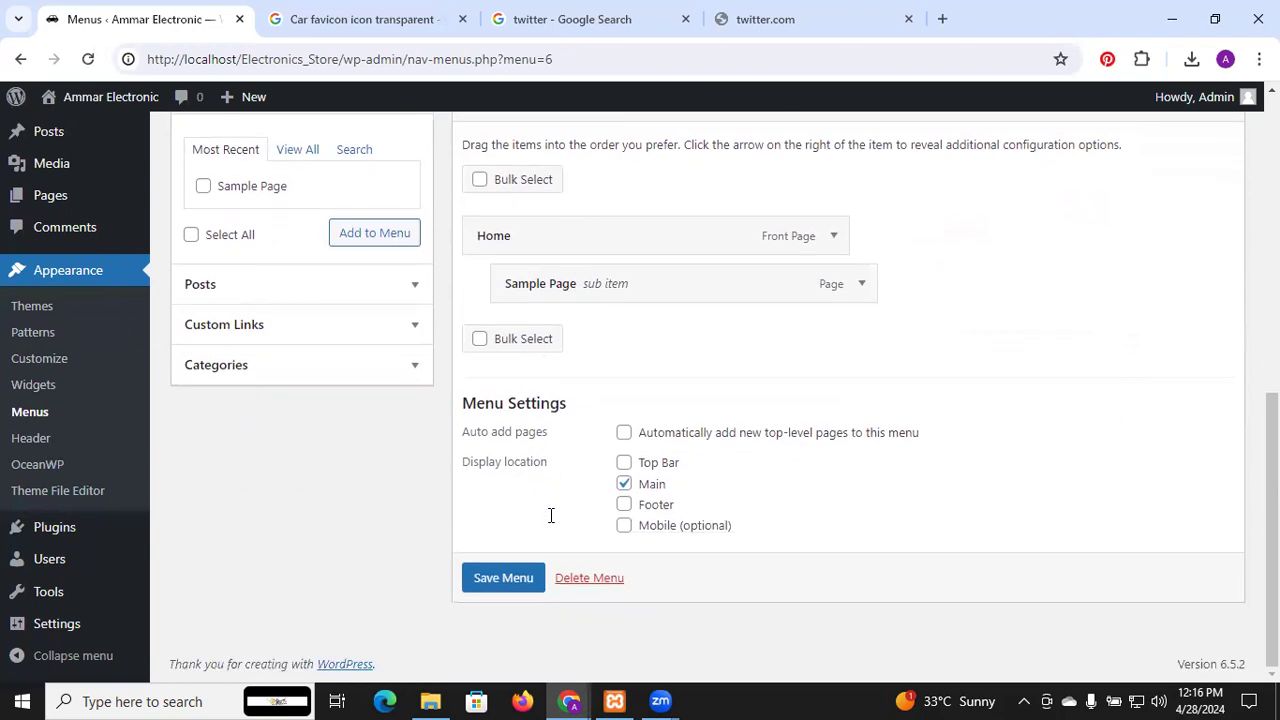
click(517, 580)
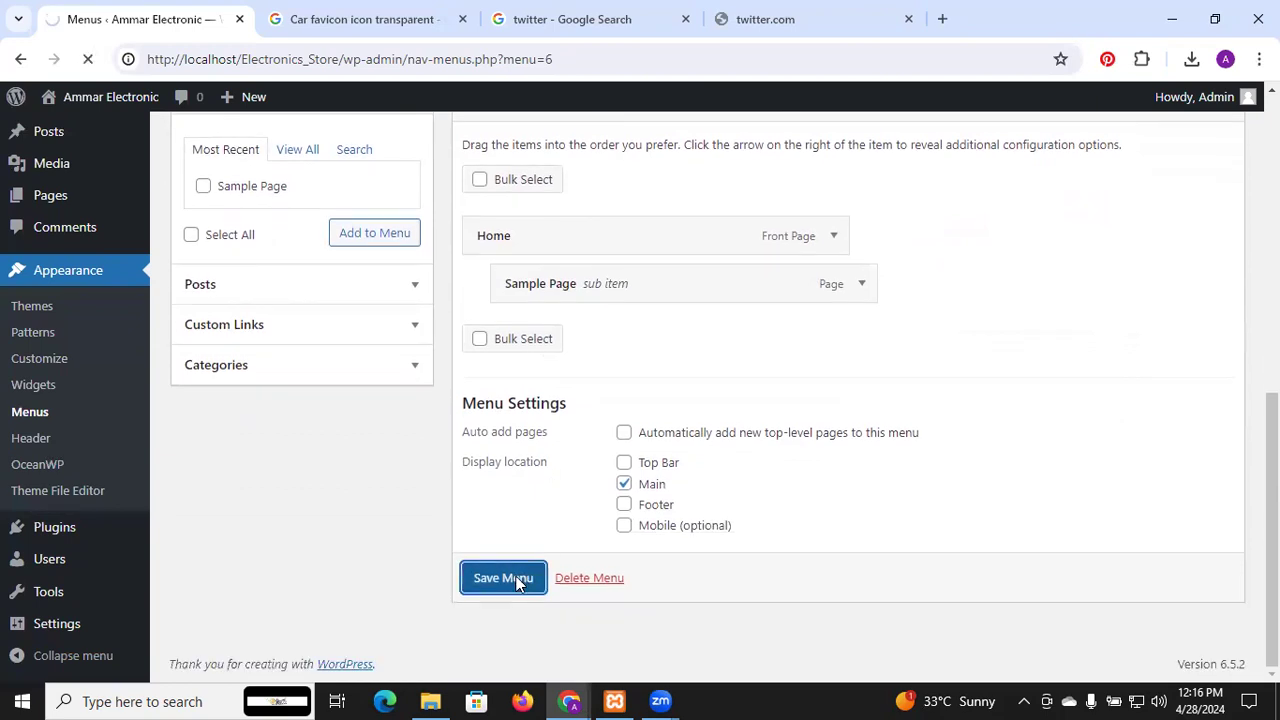
key(alt+Tab)
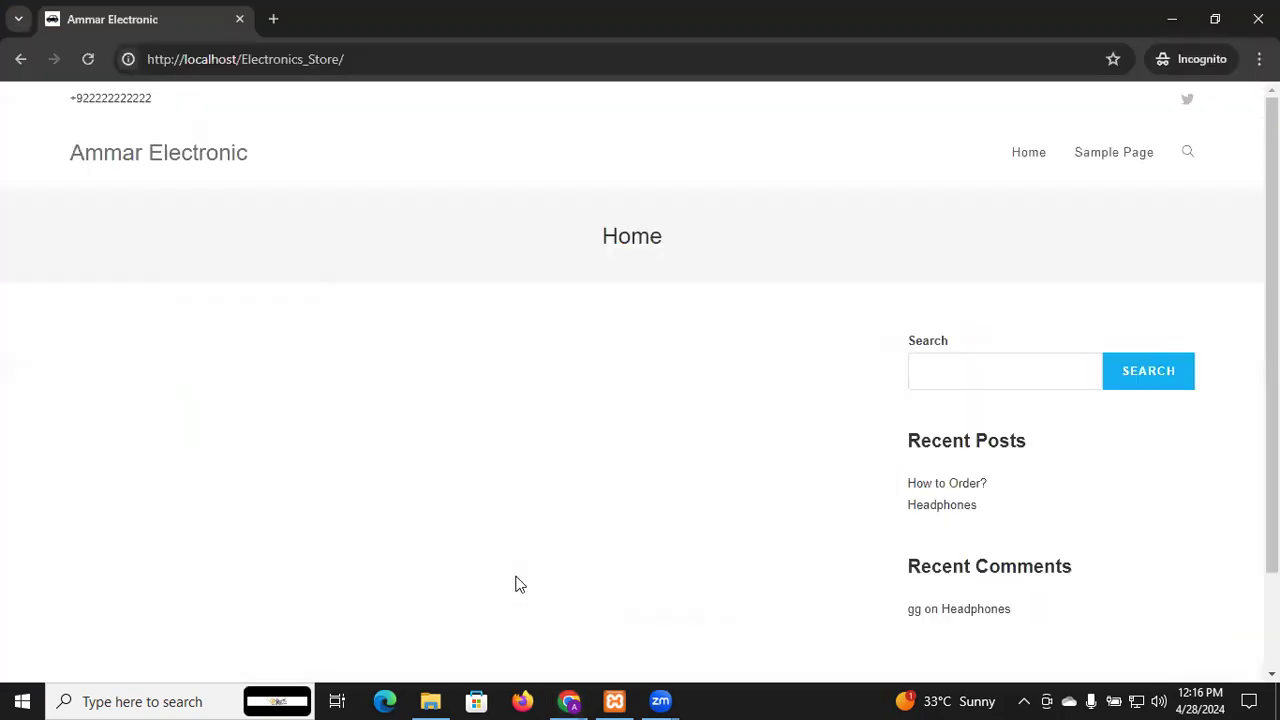
Reload the live site and check that the Home menu item drops down to Sample Page
click(89, 60)
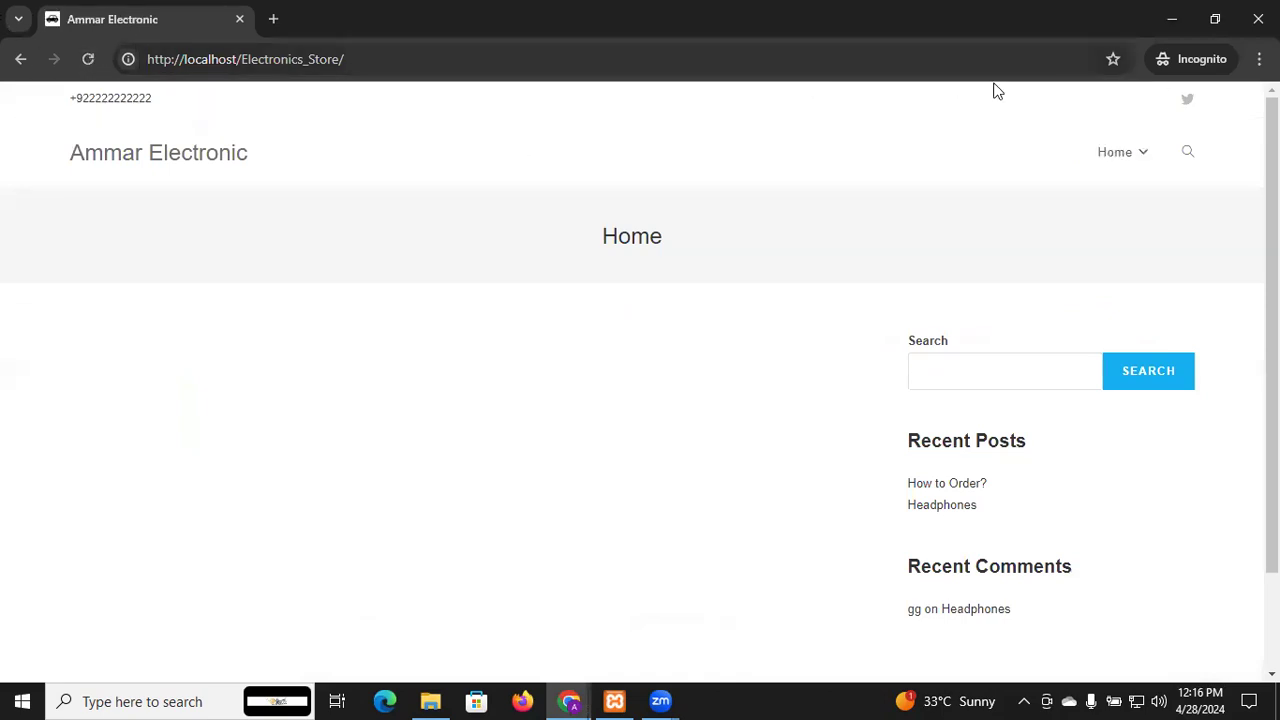
click(1117, 152)
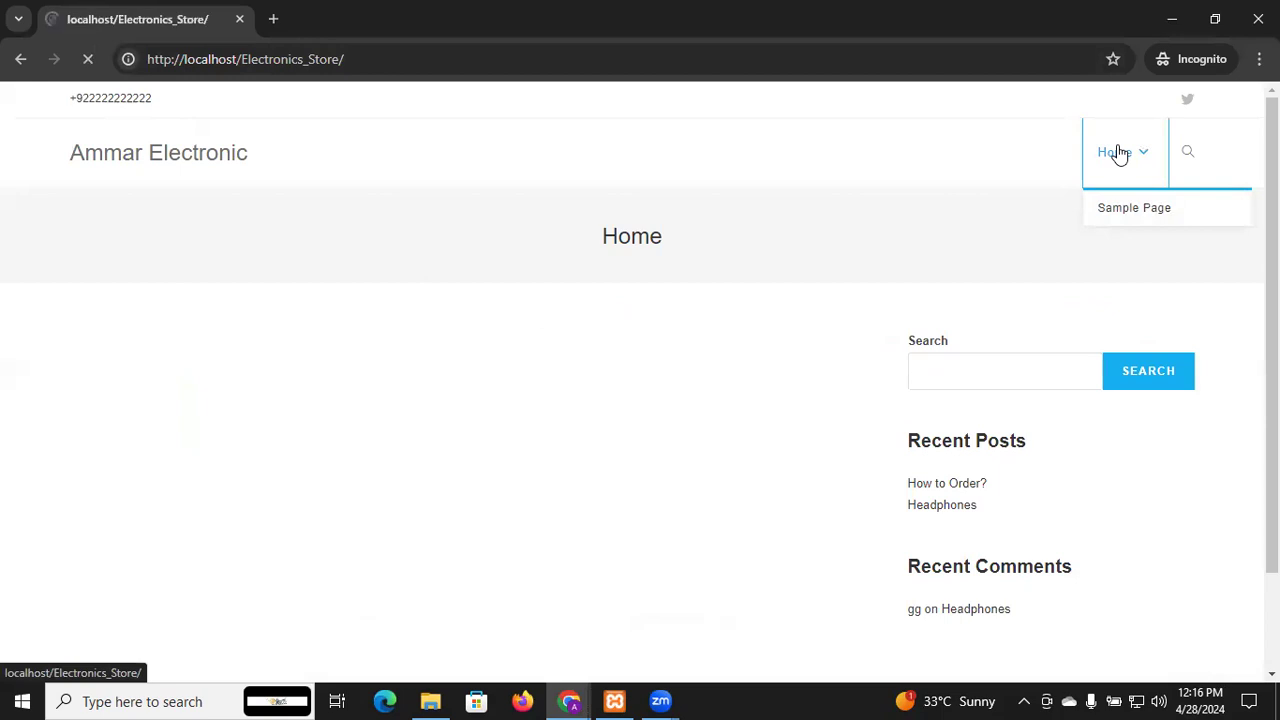
click(1117, 152)
click(1117, 152)
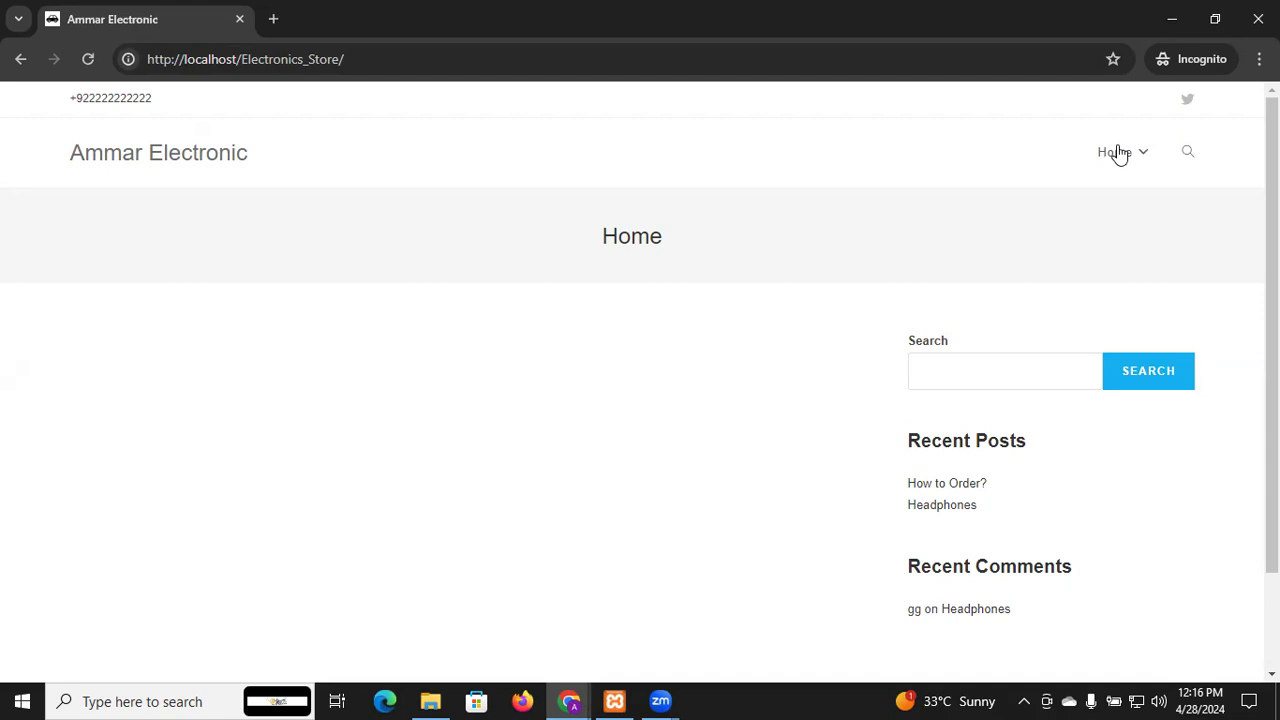
key(alt+Tab)
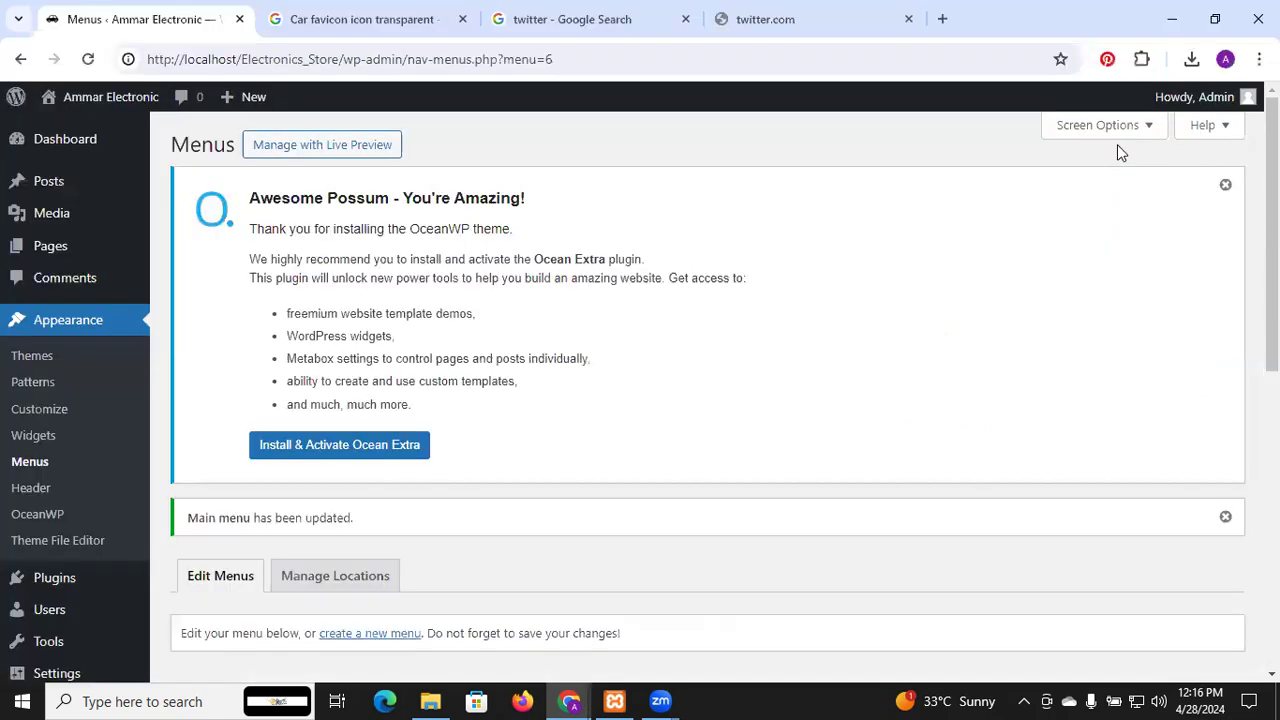
scroll(568, 376, down, 2)
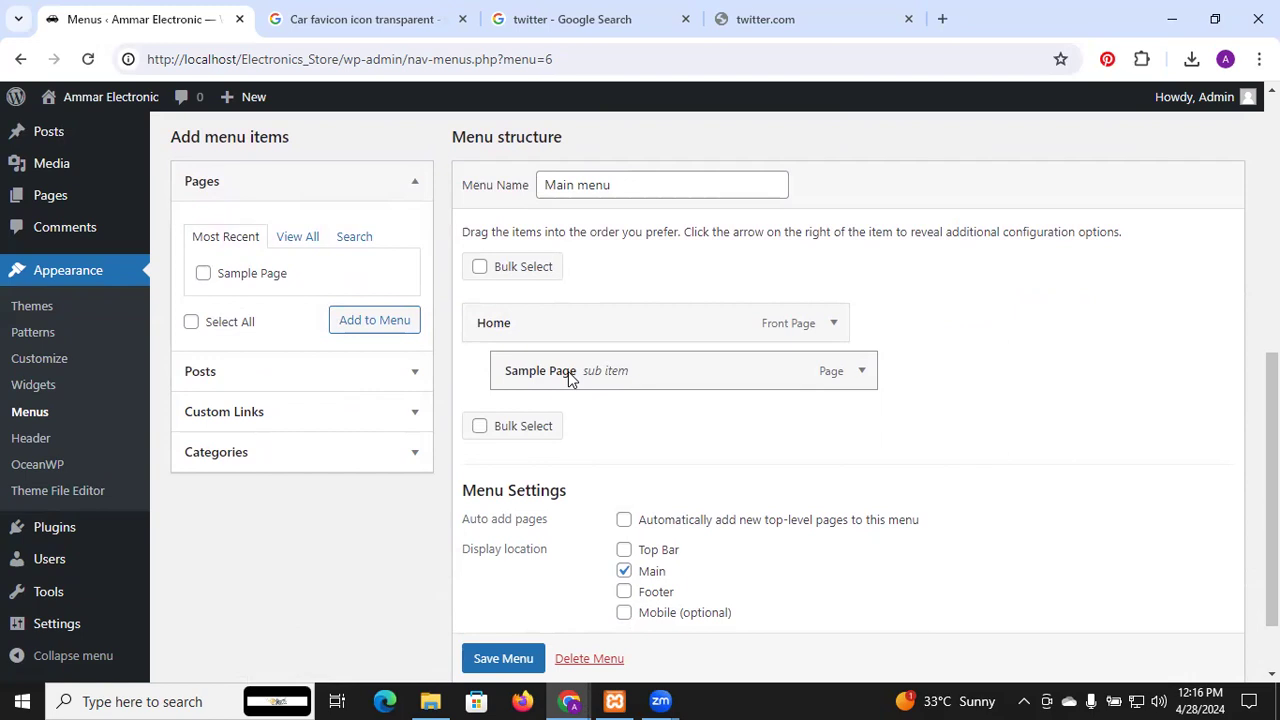
key(alt+Tab)
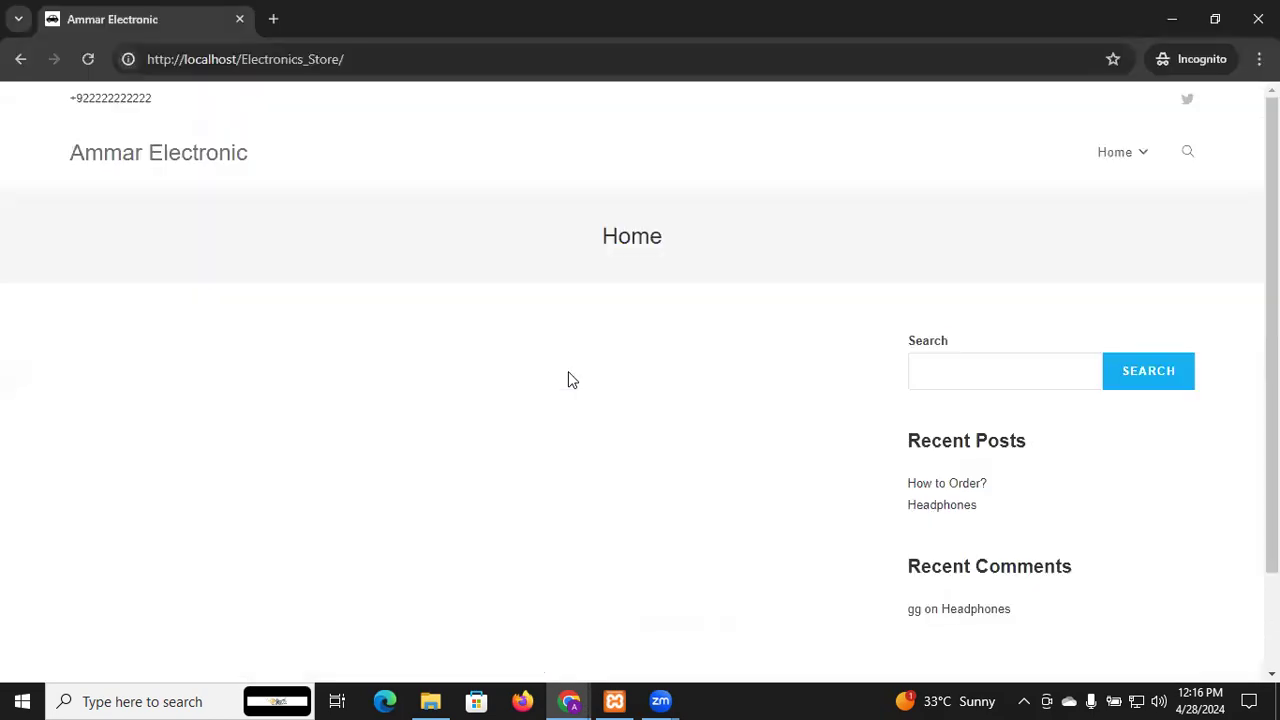
mouse_move(1101, 163)
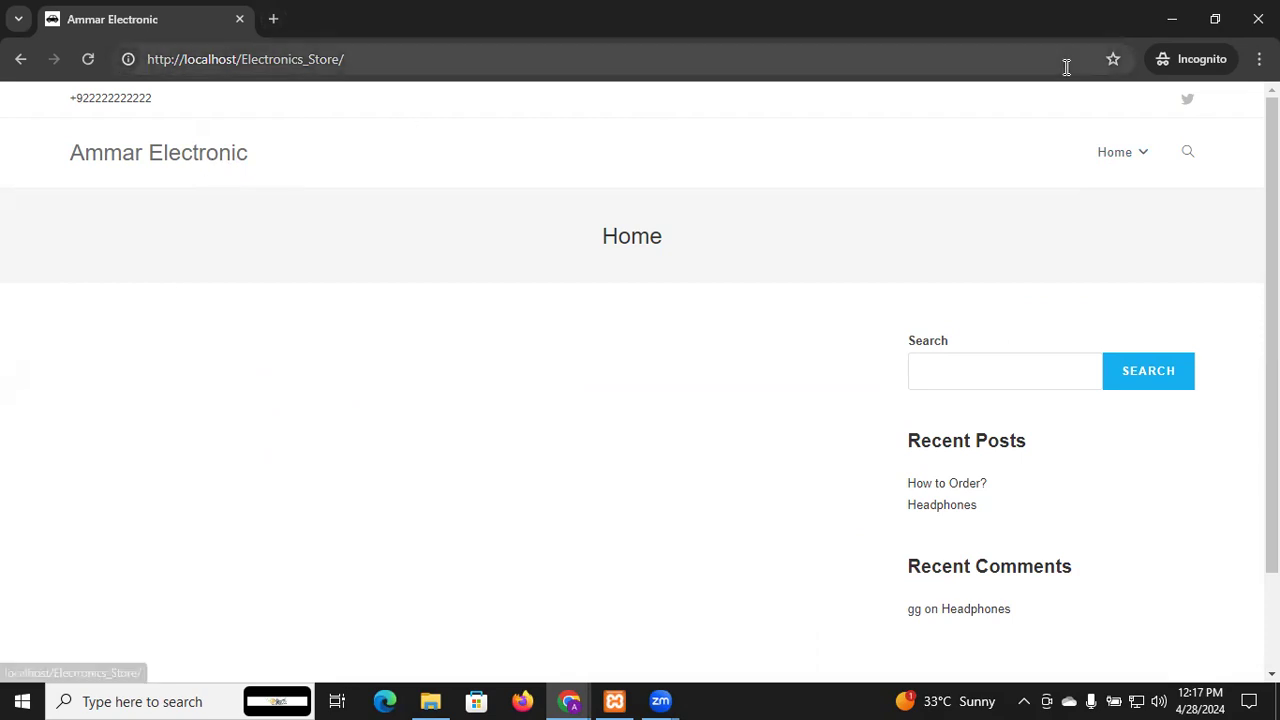
click(275, 19)
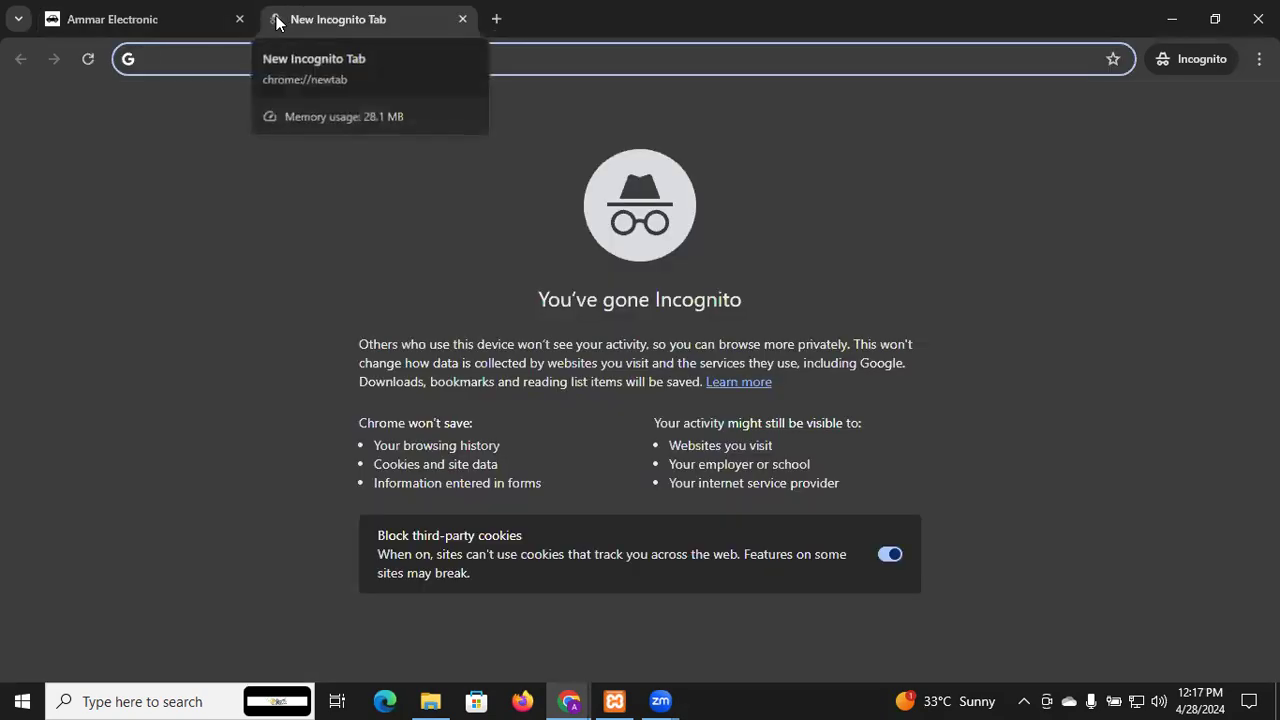
text(monn)
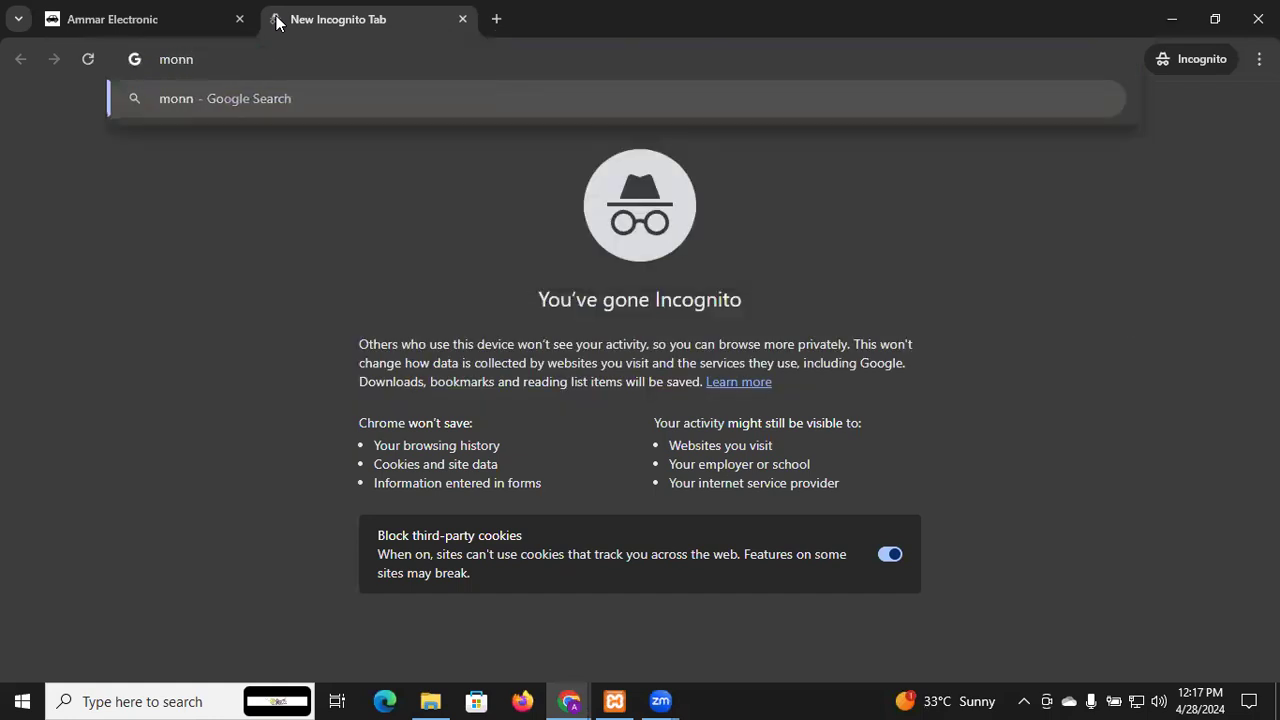
key(BackSpace)
key(BackSpace)
key(BackSpace)
key(BackSpace)
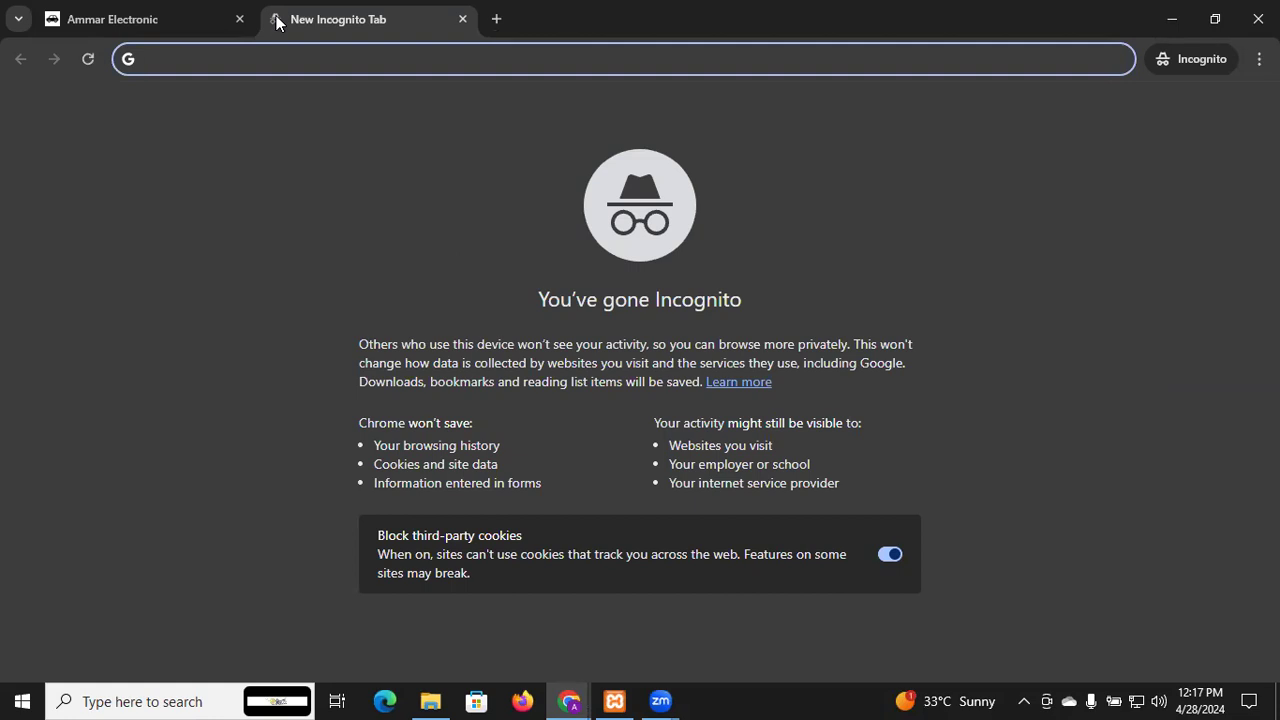
text(dara)
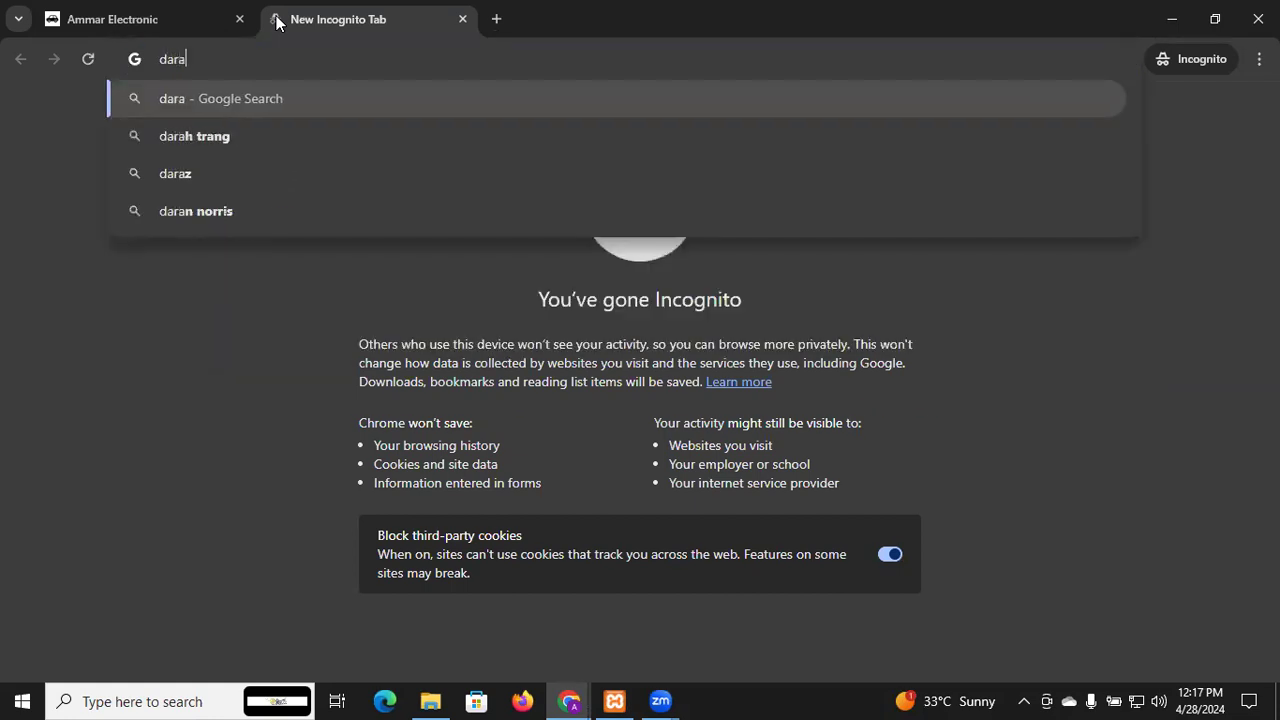
text(z)
key(Return)
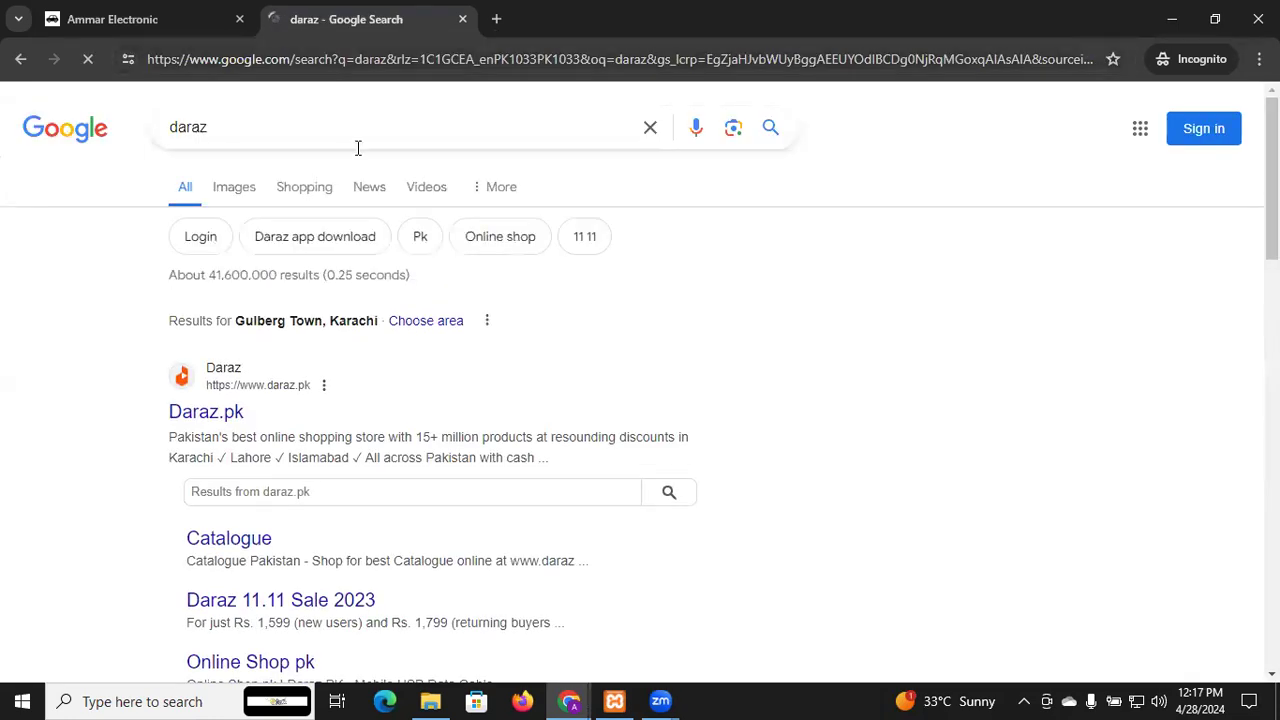
click(207, 418)
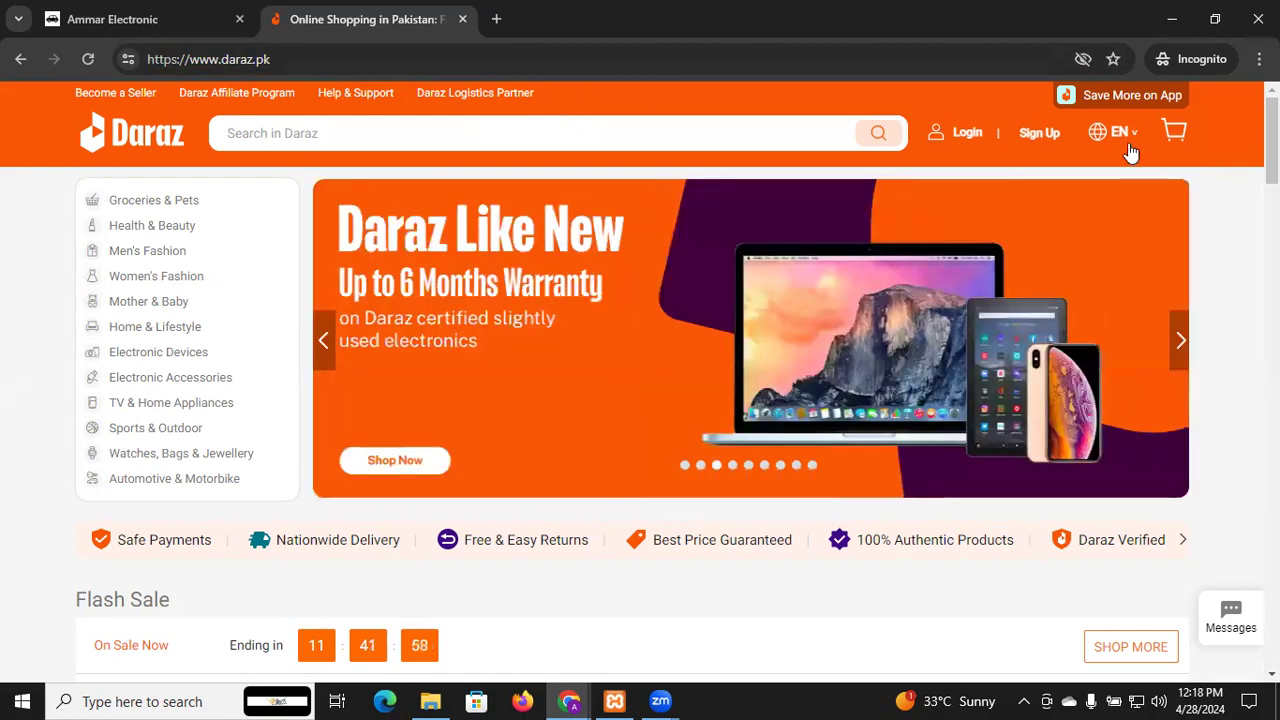
mouse_move(1105, 152)
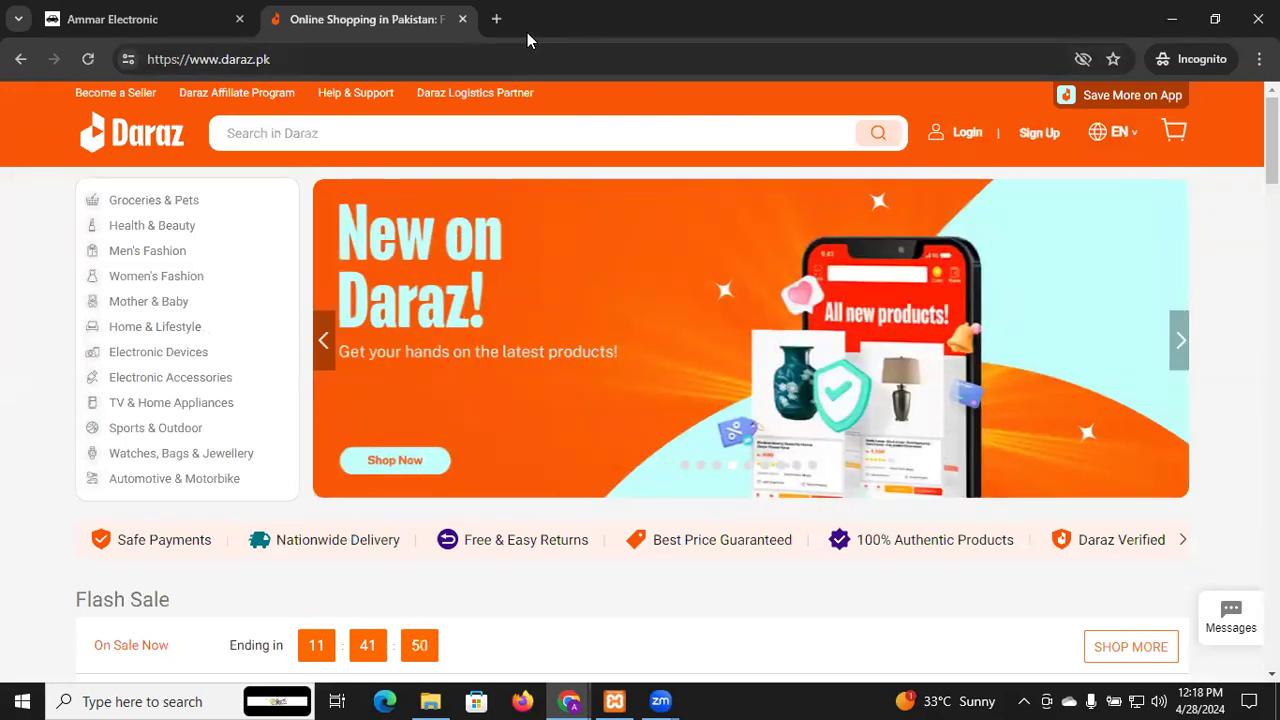
click(170, 10)
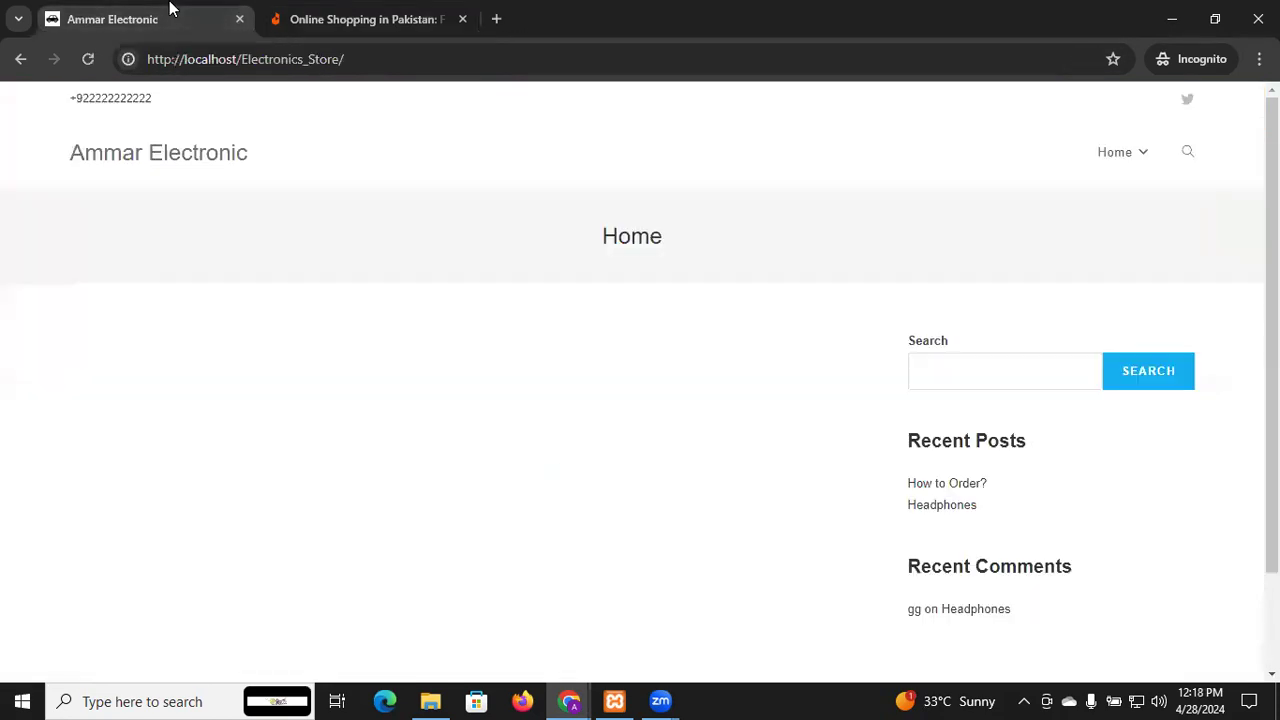
click(398, 14)
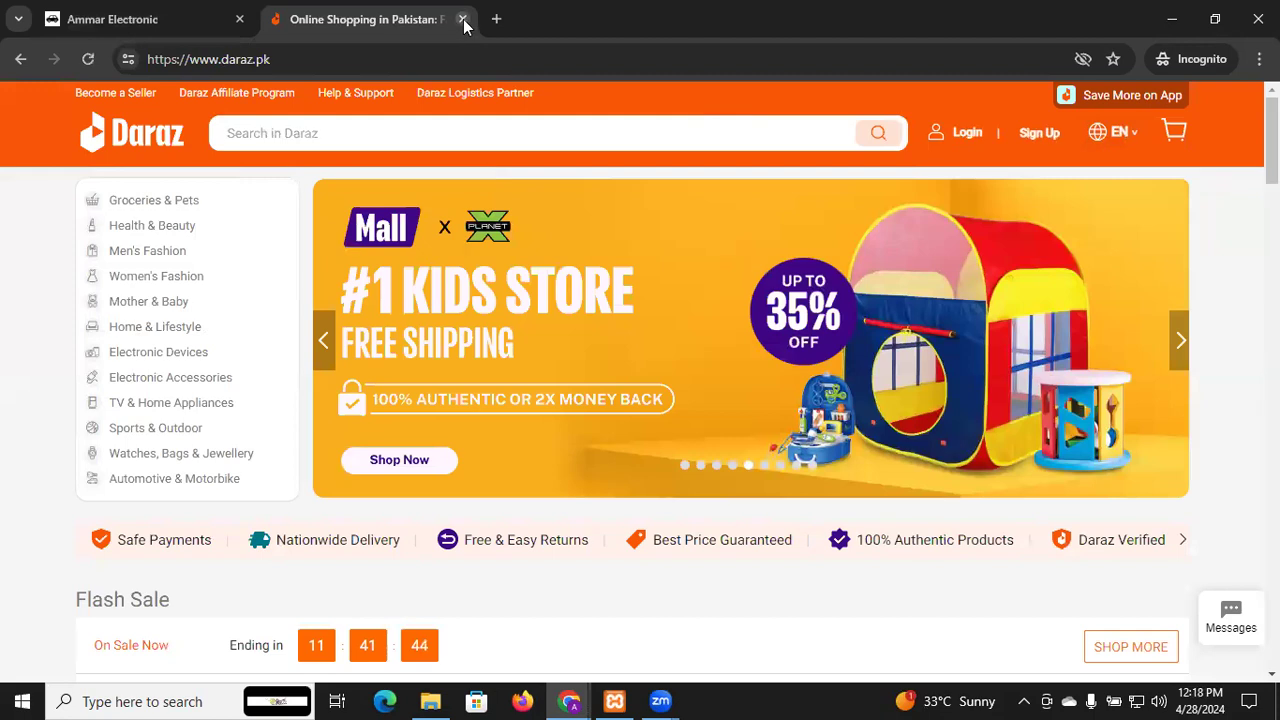
click(463, 20)
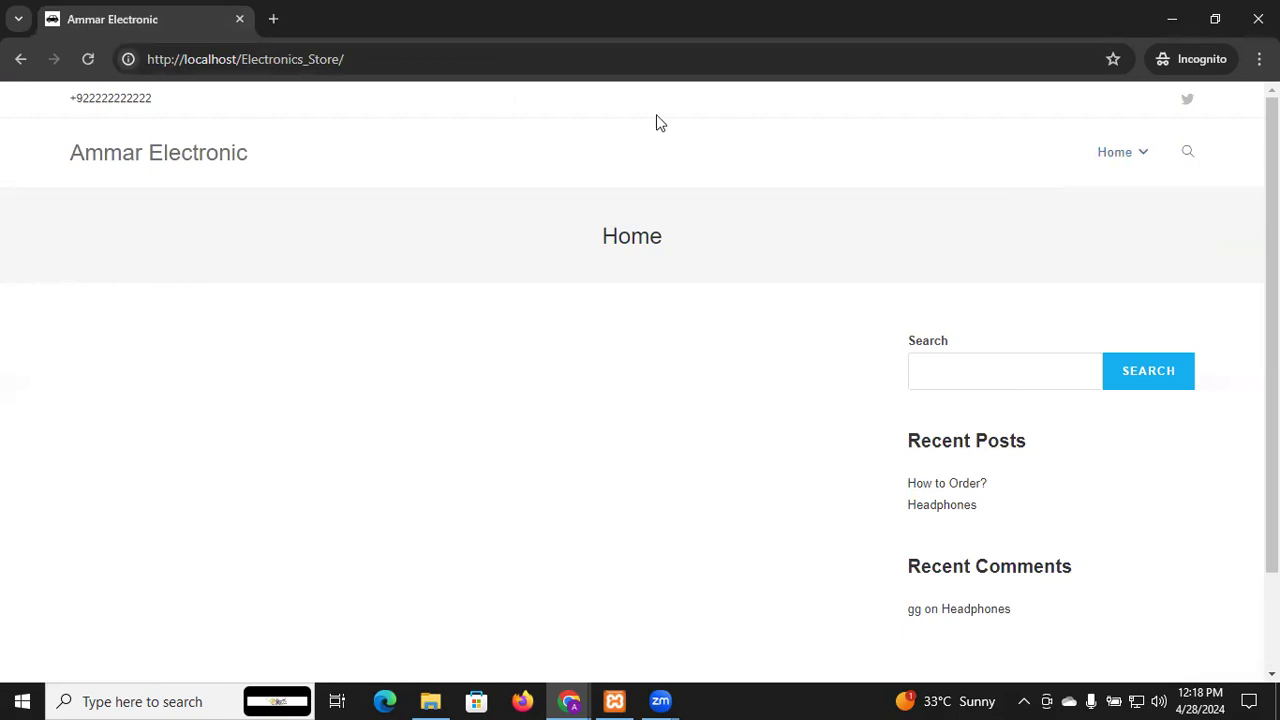
Move Sample Page back to top level beside Home and save the Main menu
key(alt+Tab)
scroll(686, 534, down, 1)
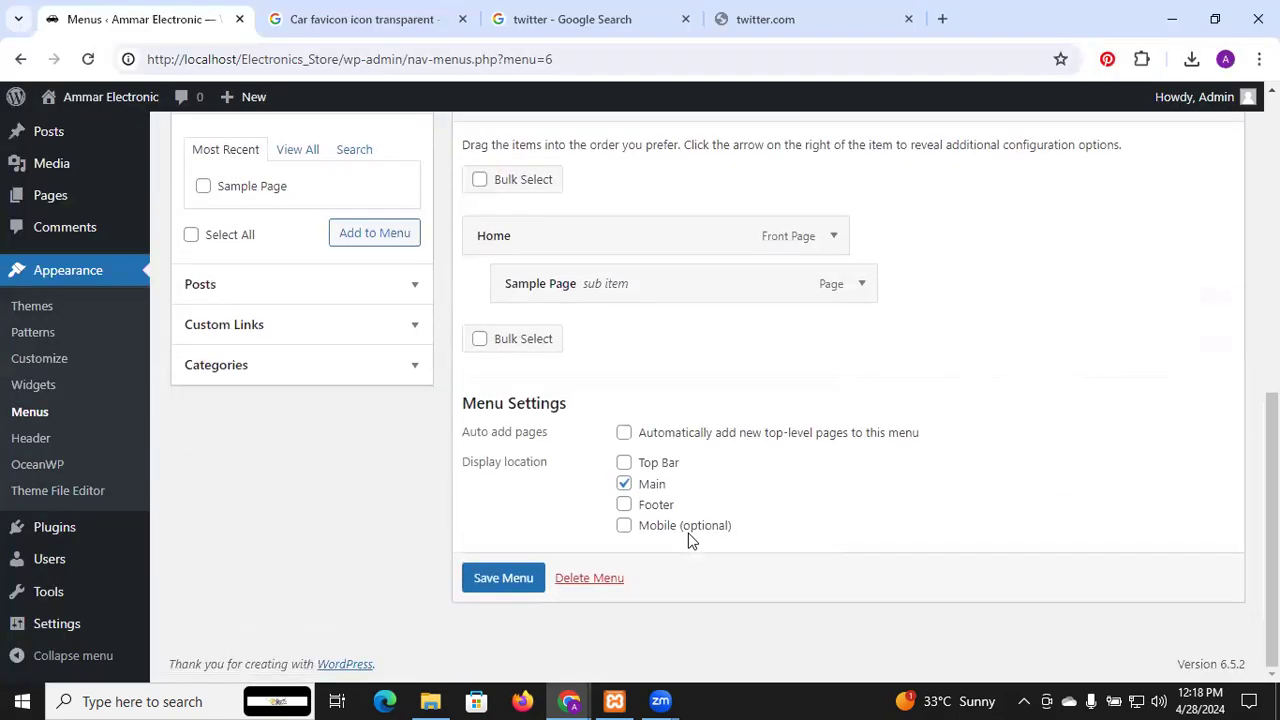
scroll(689, 540, up, 1)
scroll(585, 364, up, 1)
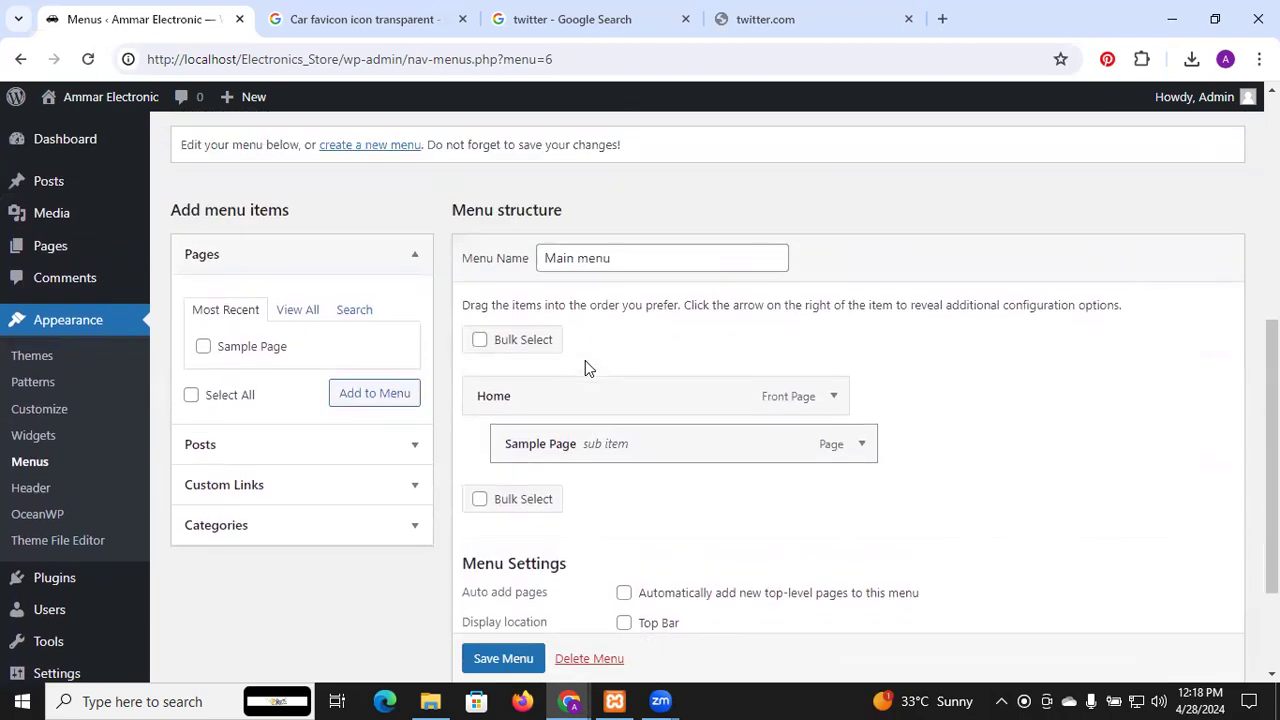
drag(568, 448, 540, 450)
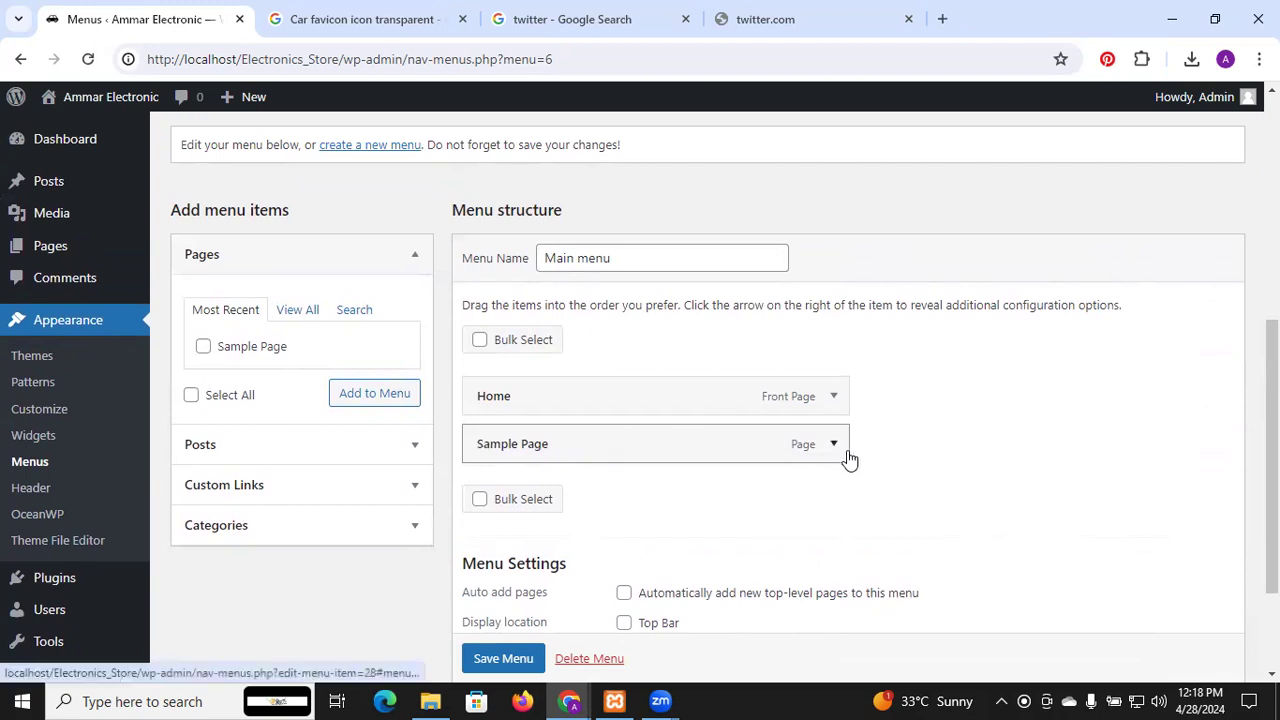
scroll(909, 454, down, 2)
click(516, 580)
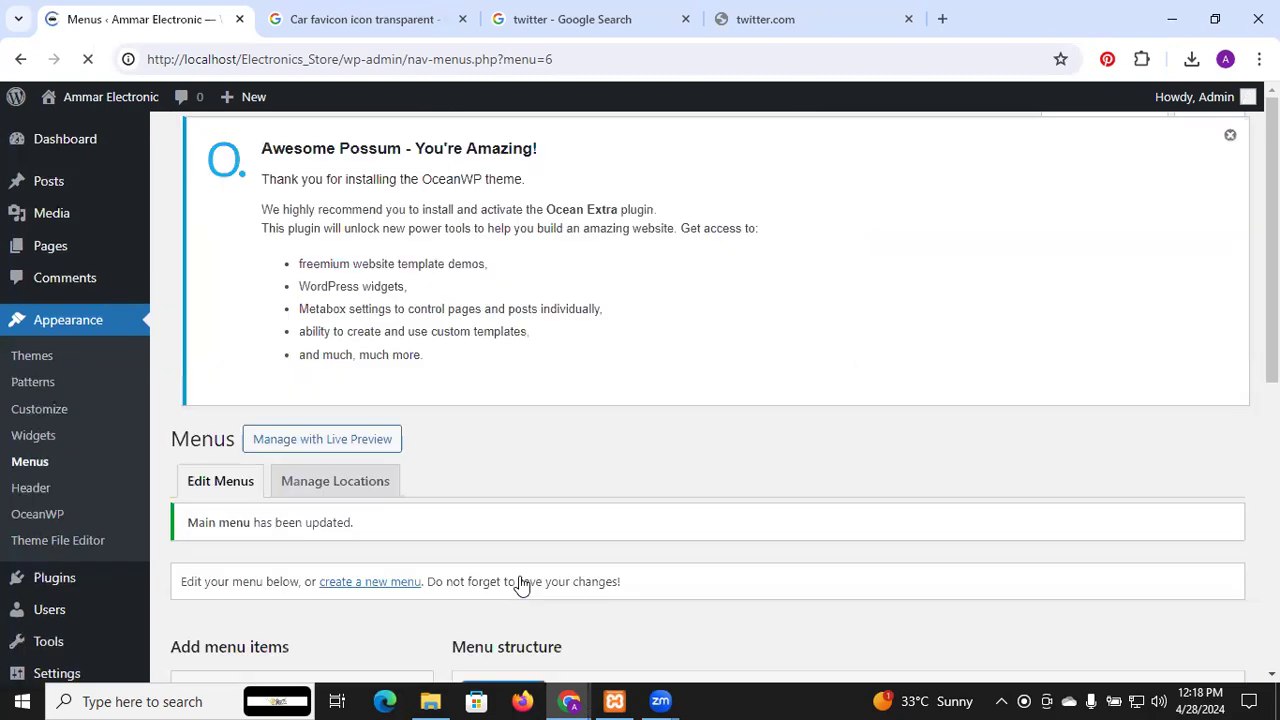
scroll(604, 432, down, 5)
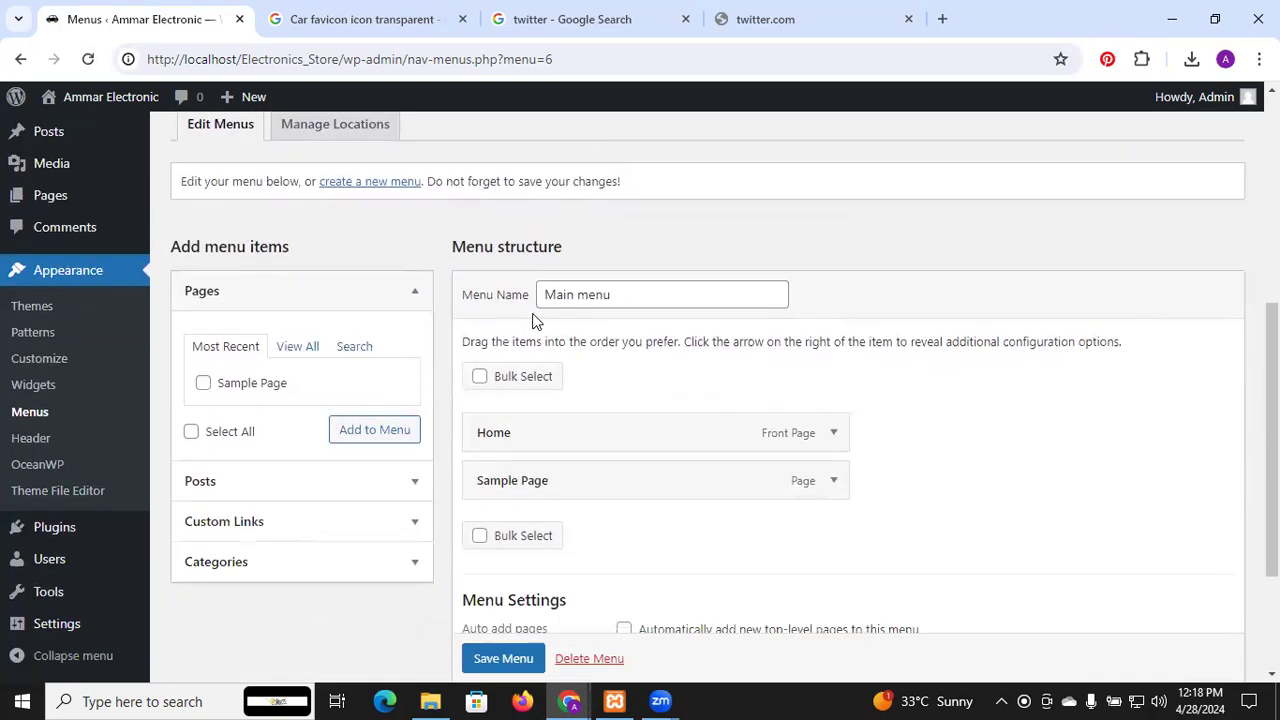
scroll(531, 317, up, 3)
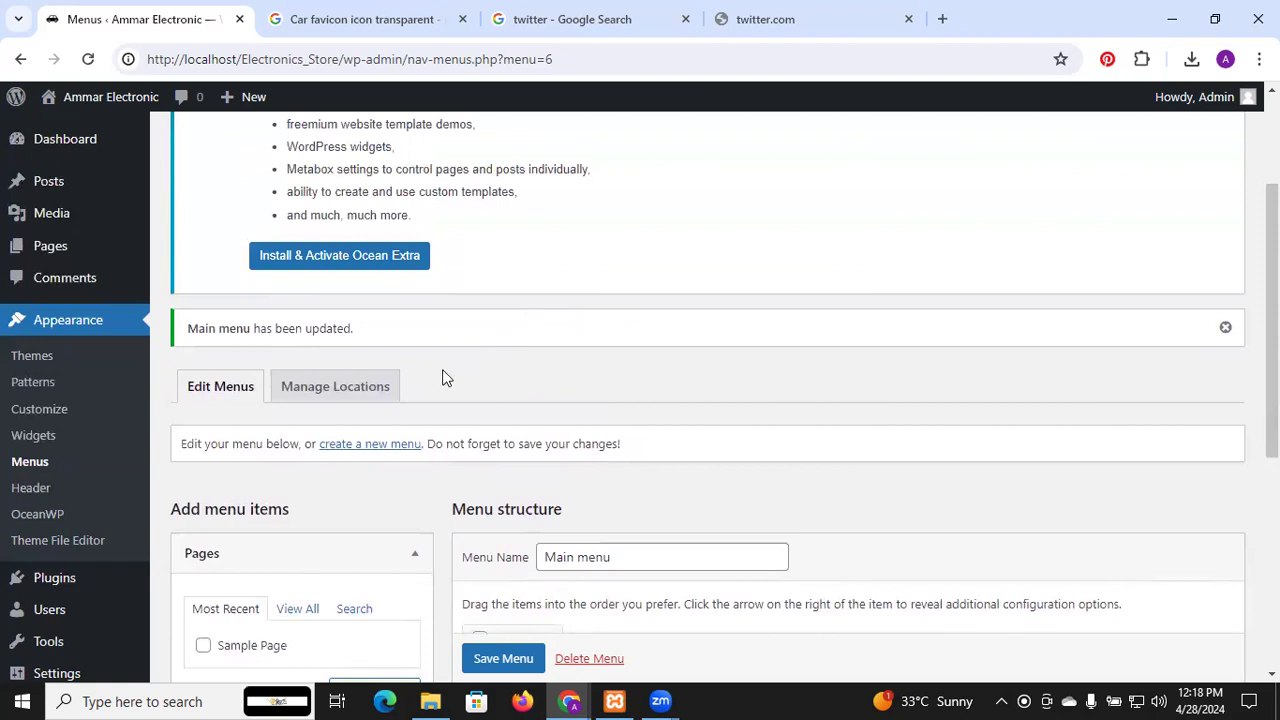
Create a new menu named 'top menu' assigned to the Top Bar location
click(400, 444)
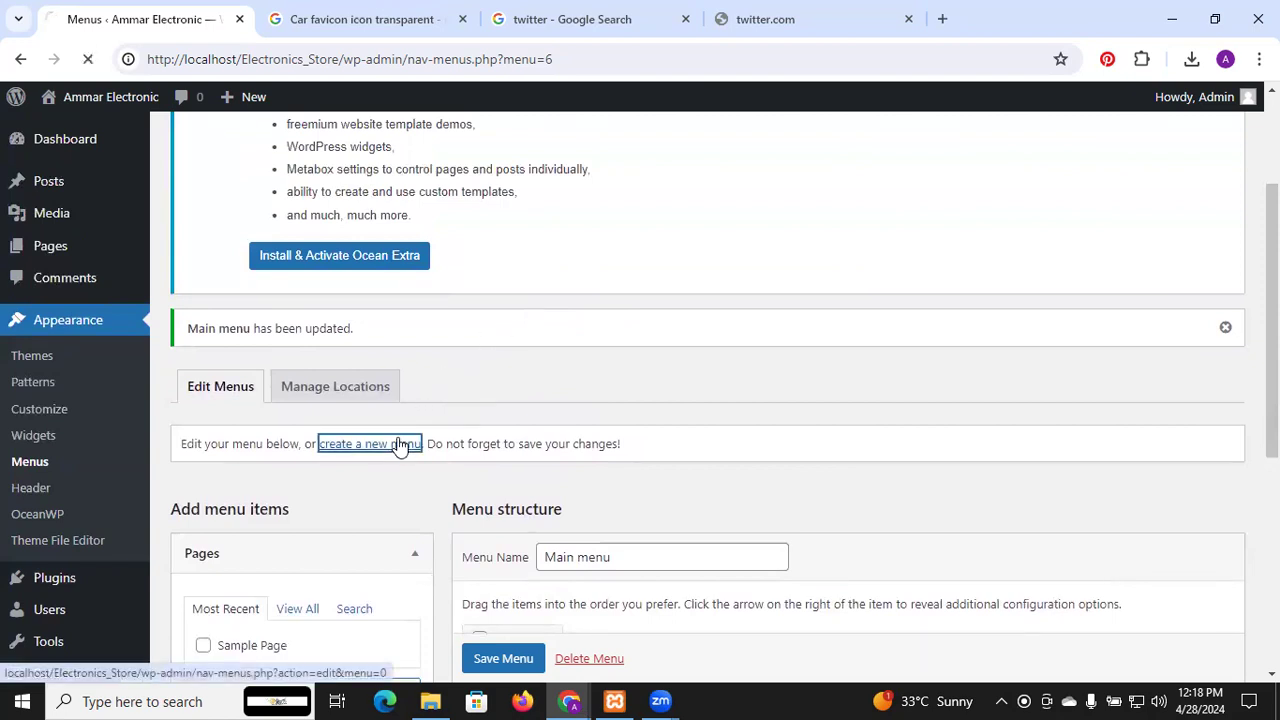
scroll(528, 444, down, 1)
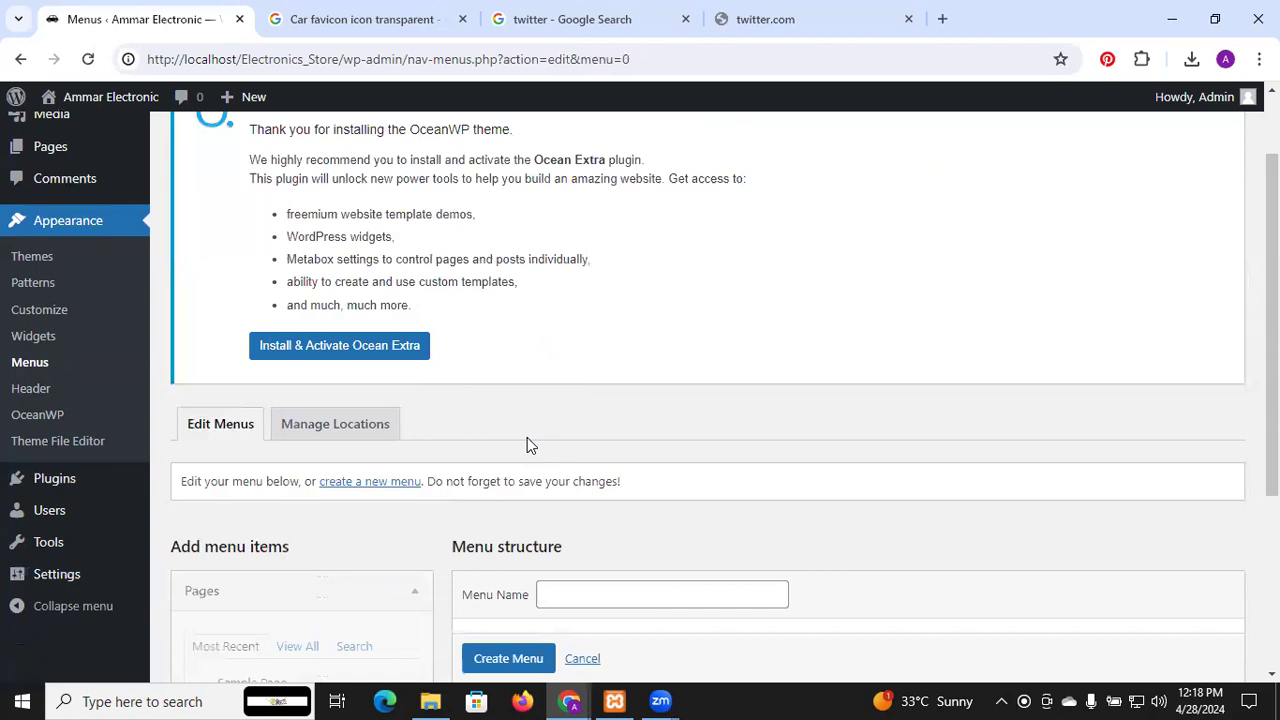
scroll(527, 444, down, 2)
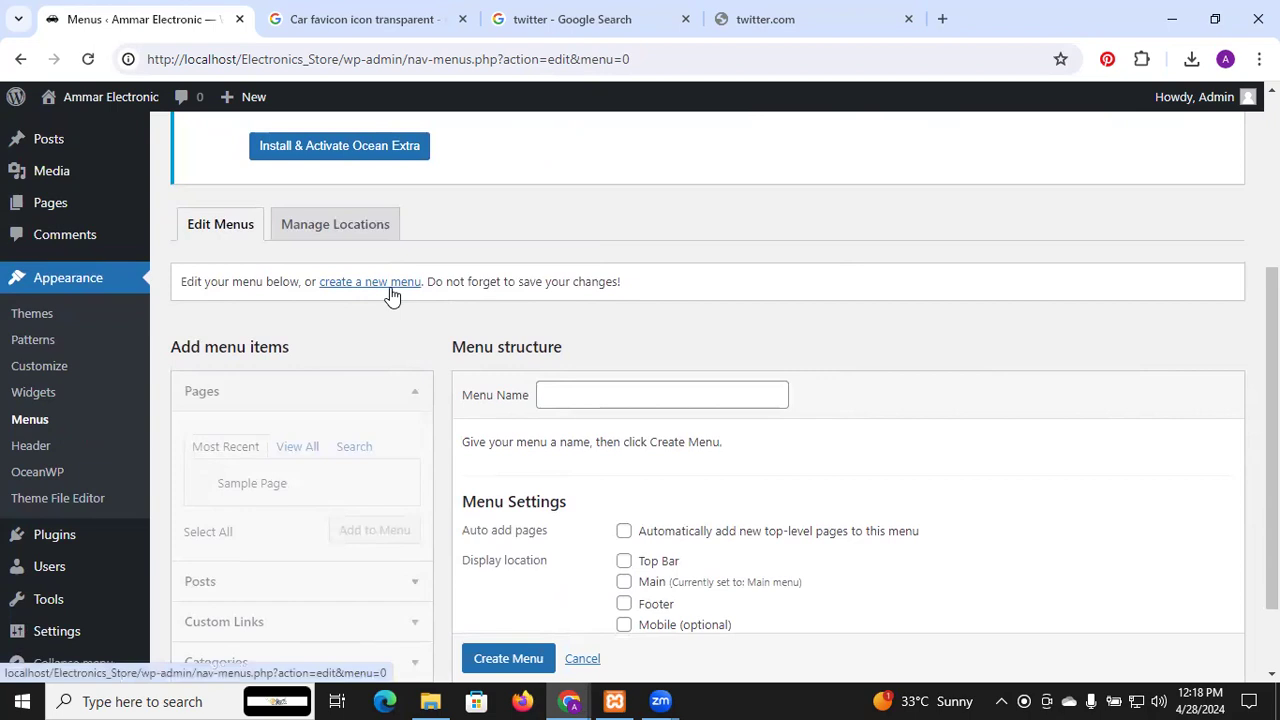
click(565, 394)
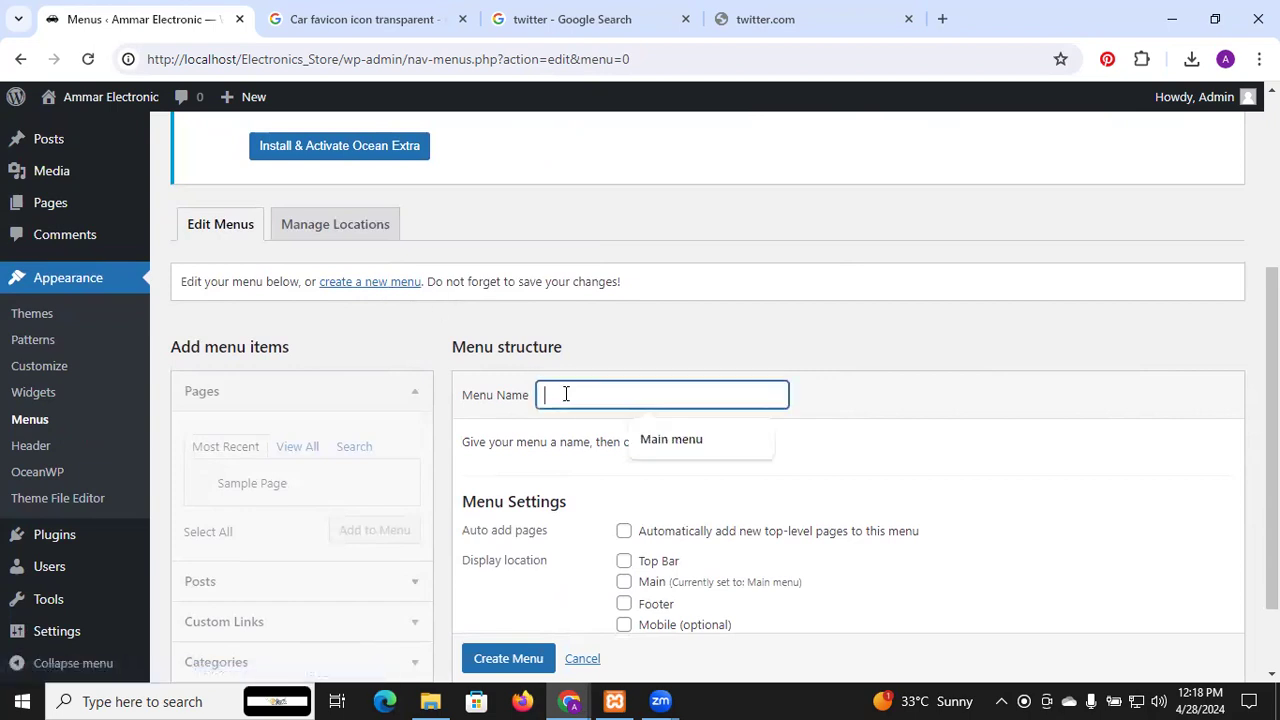
text(top menue)
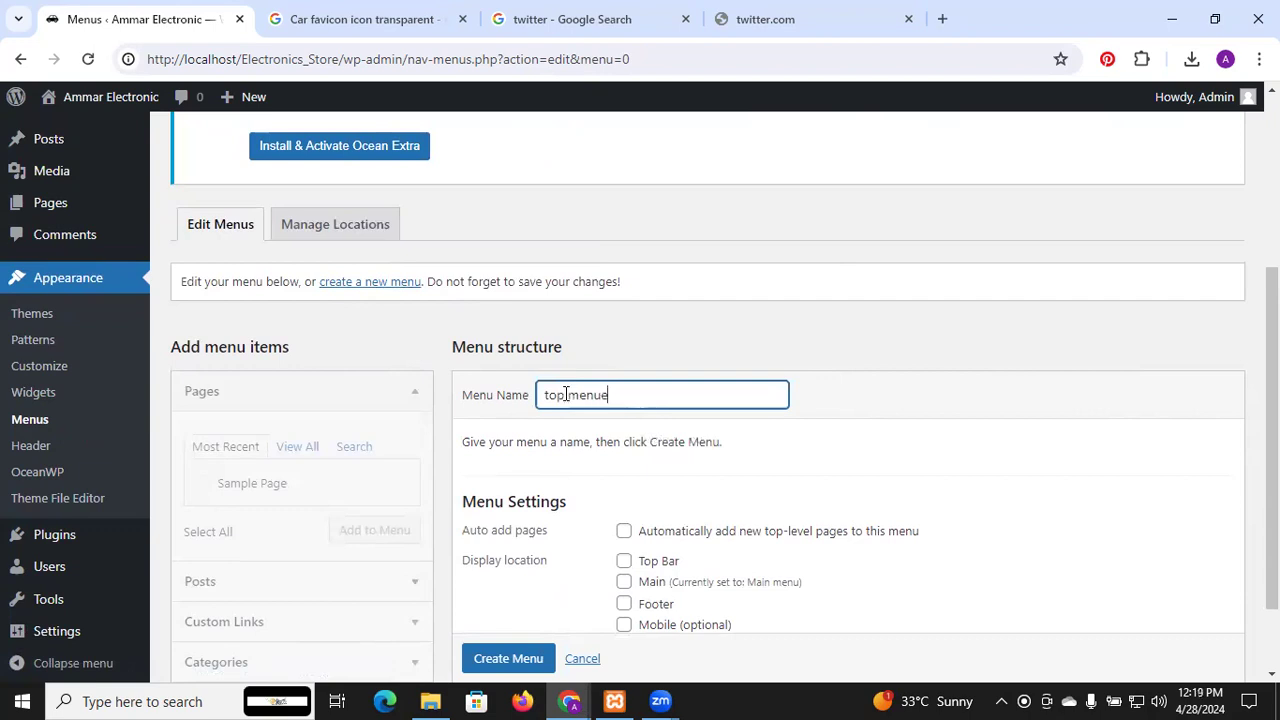
click(628, 561)
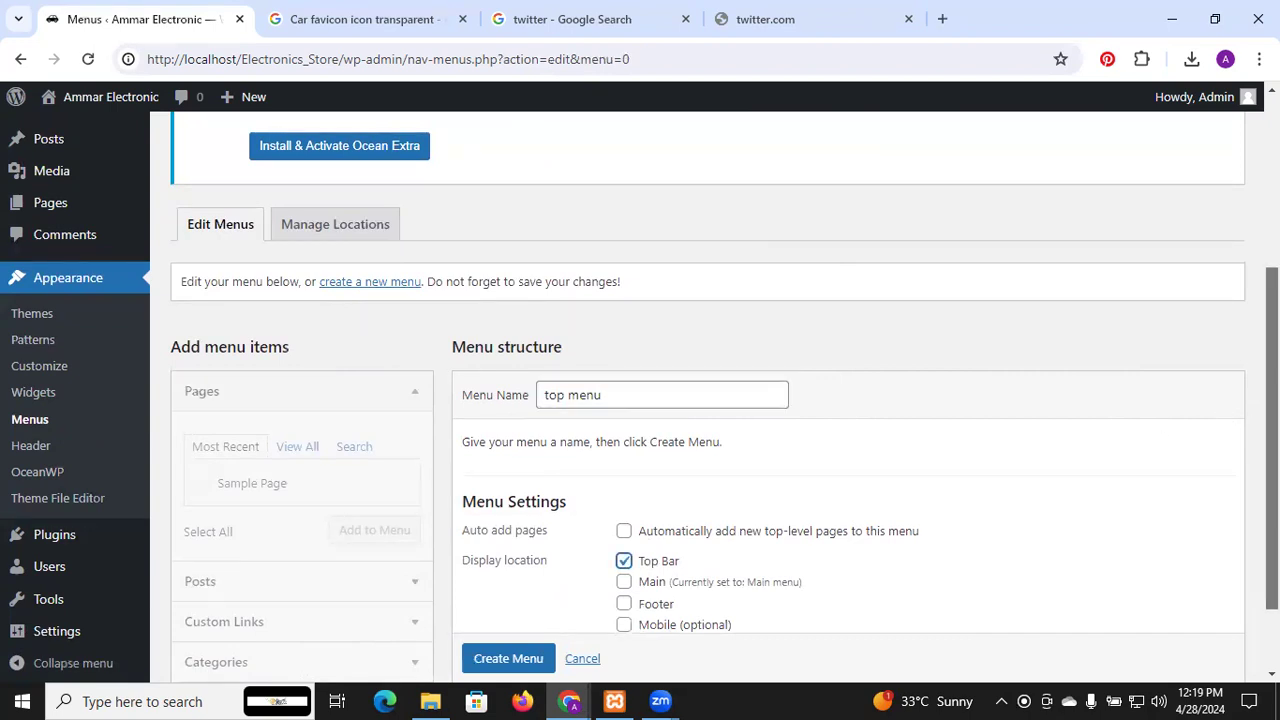
scroll(716, 577, down, 1)
click(536, 588)
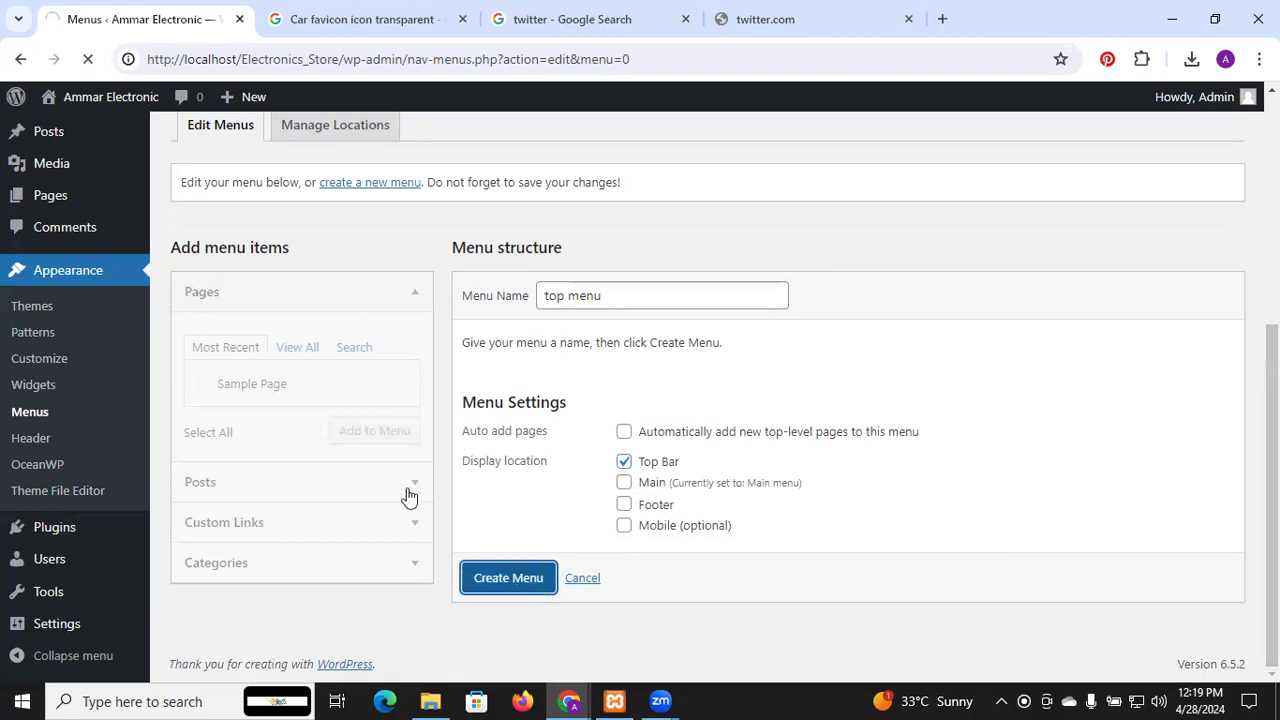
Add Sample Page to the top menu and save it
scroll(386, 477, down, 1)
scroll(386, 477, down, 3)
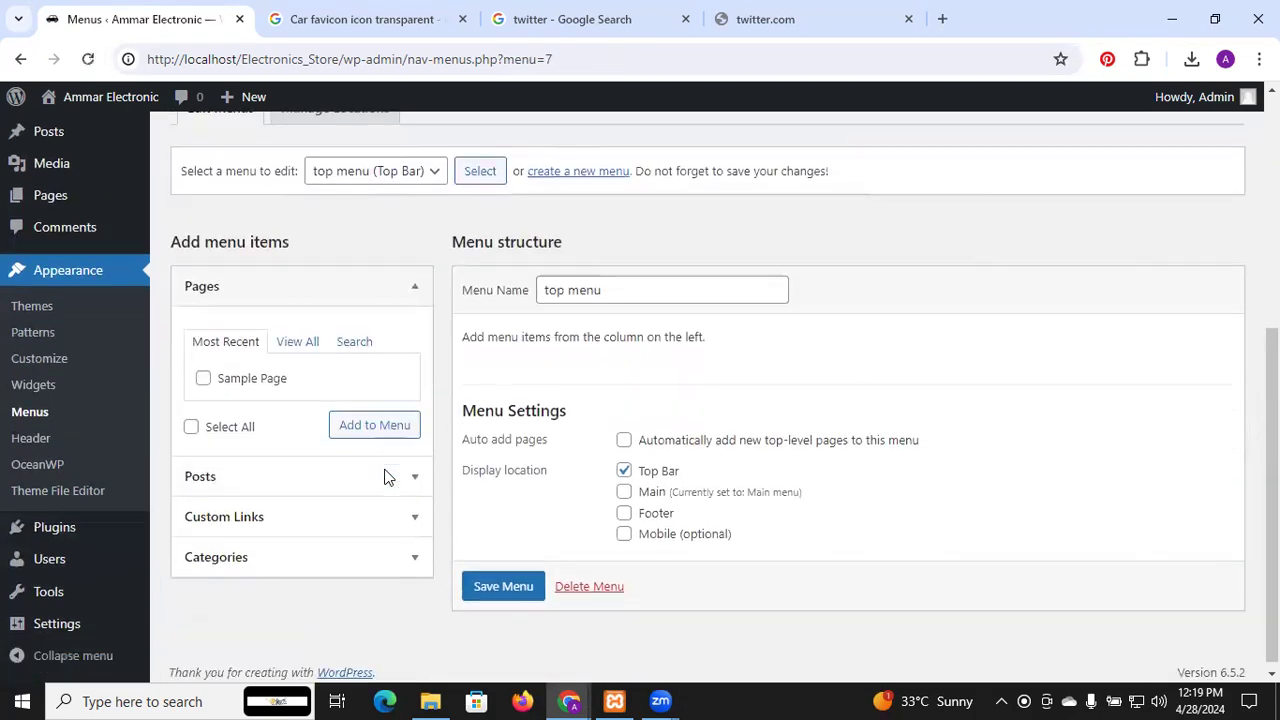
click(204, 380)
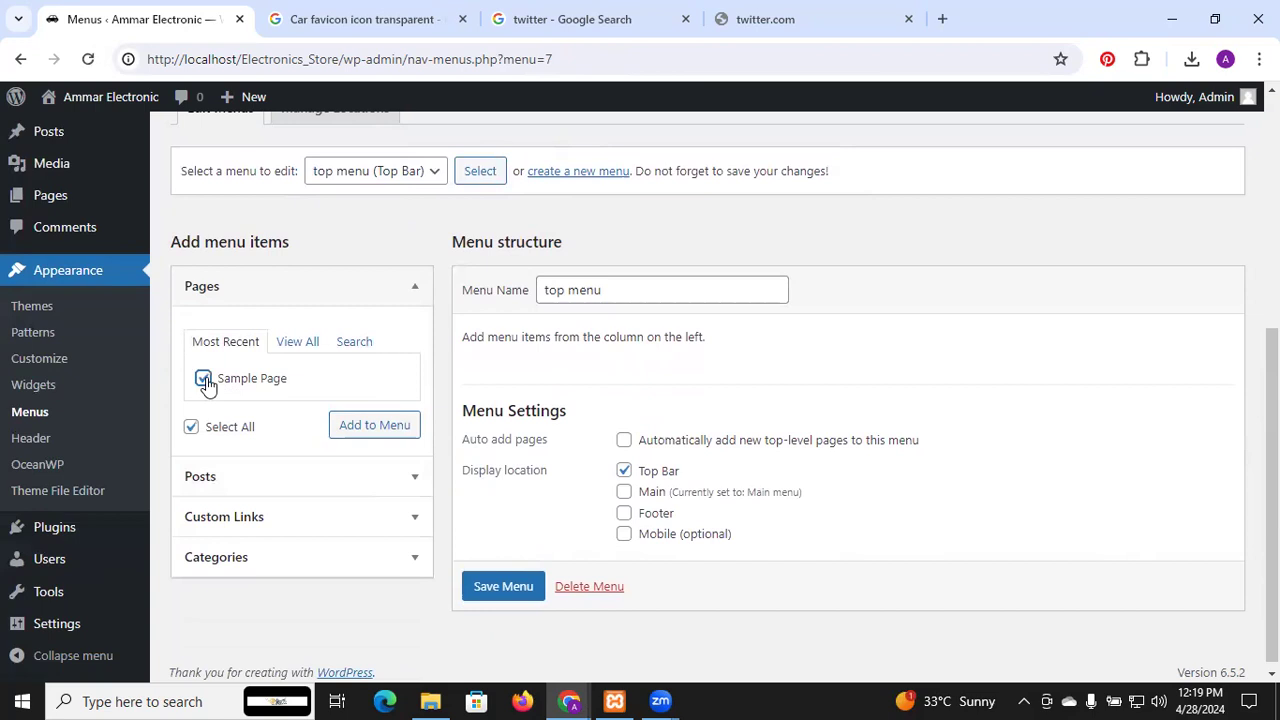
click(388, 432)
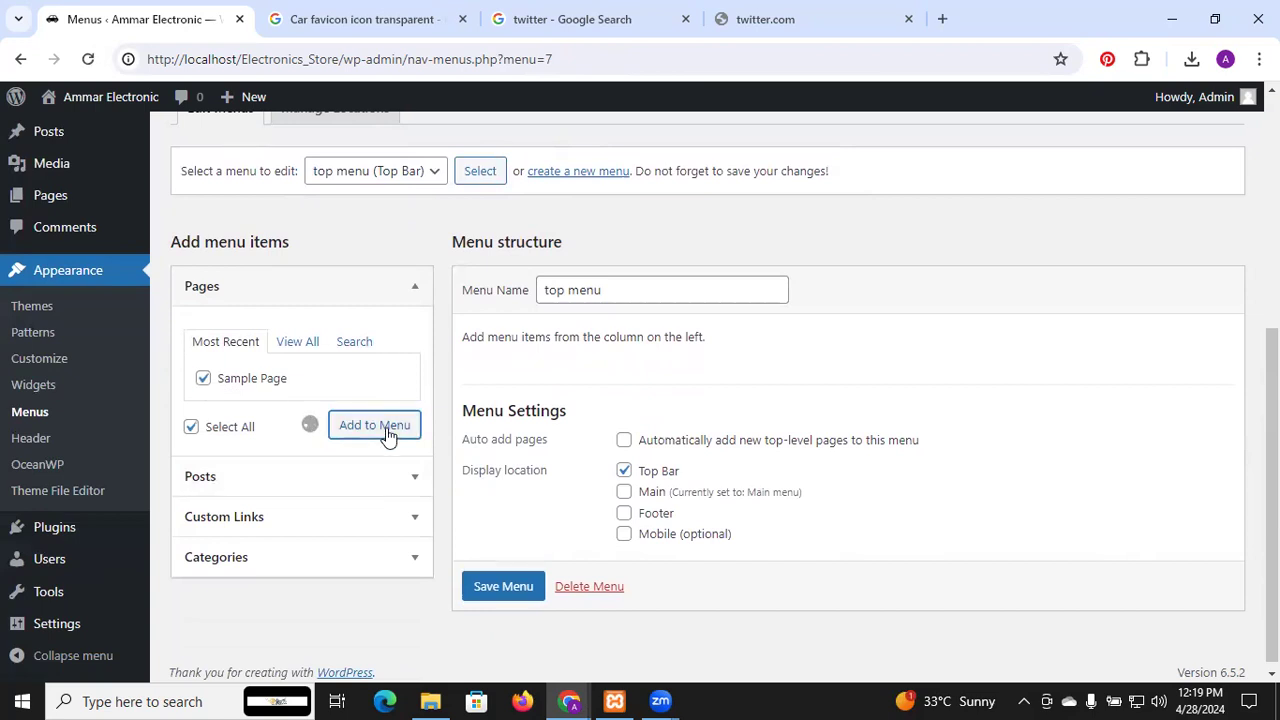
scroll(683, 417, down, 2)
click(514, 585)
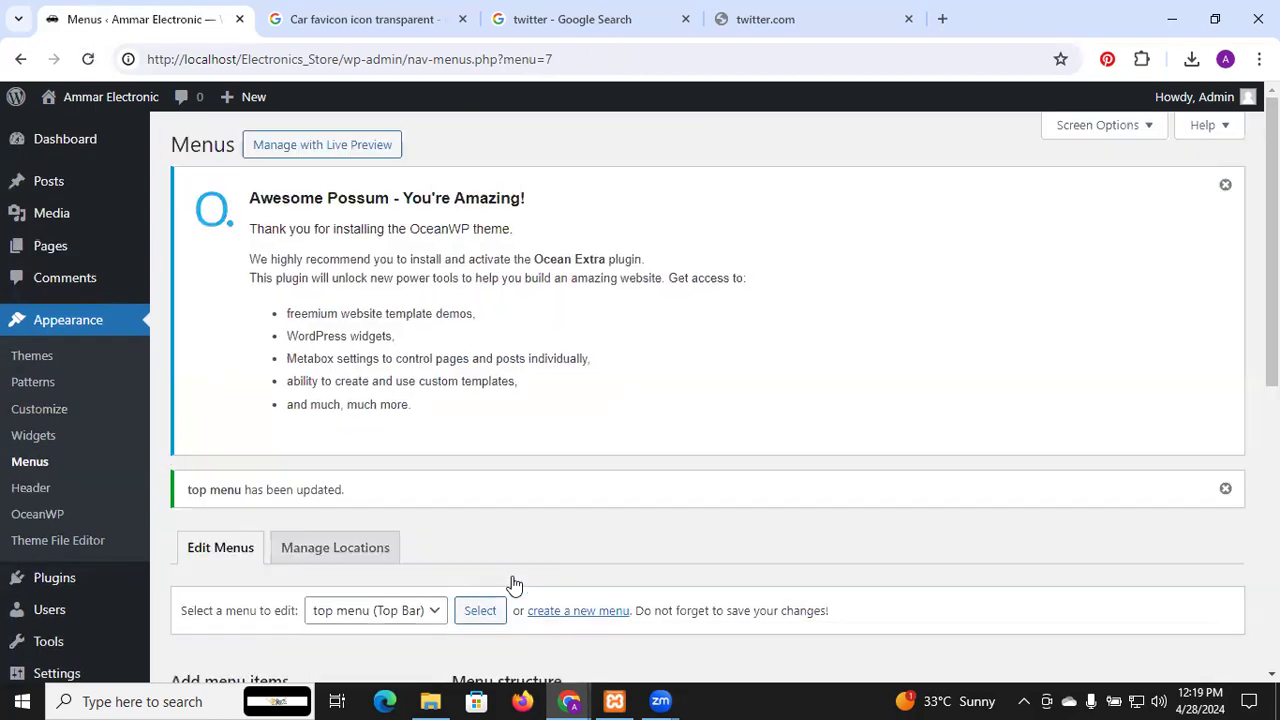
scroll(505, 462, down, 5)
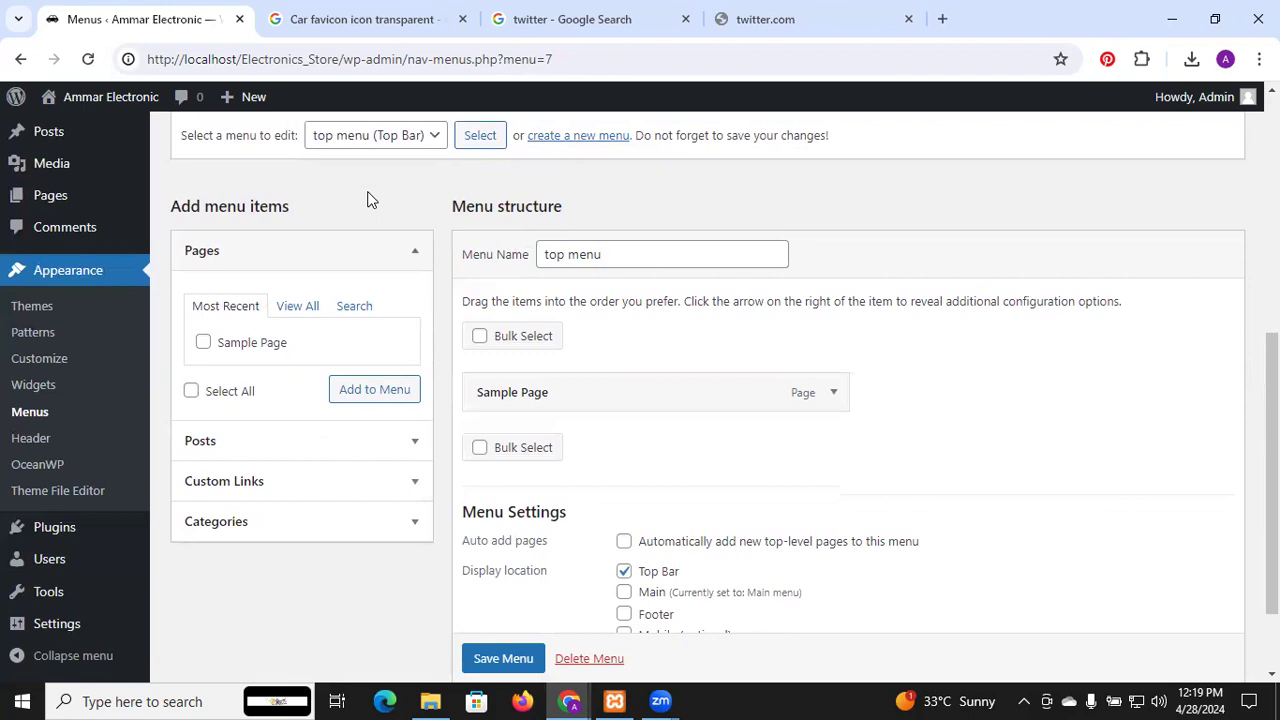
Glance at the live site, then save the top menu once more
key(alt+Tab)
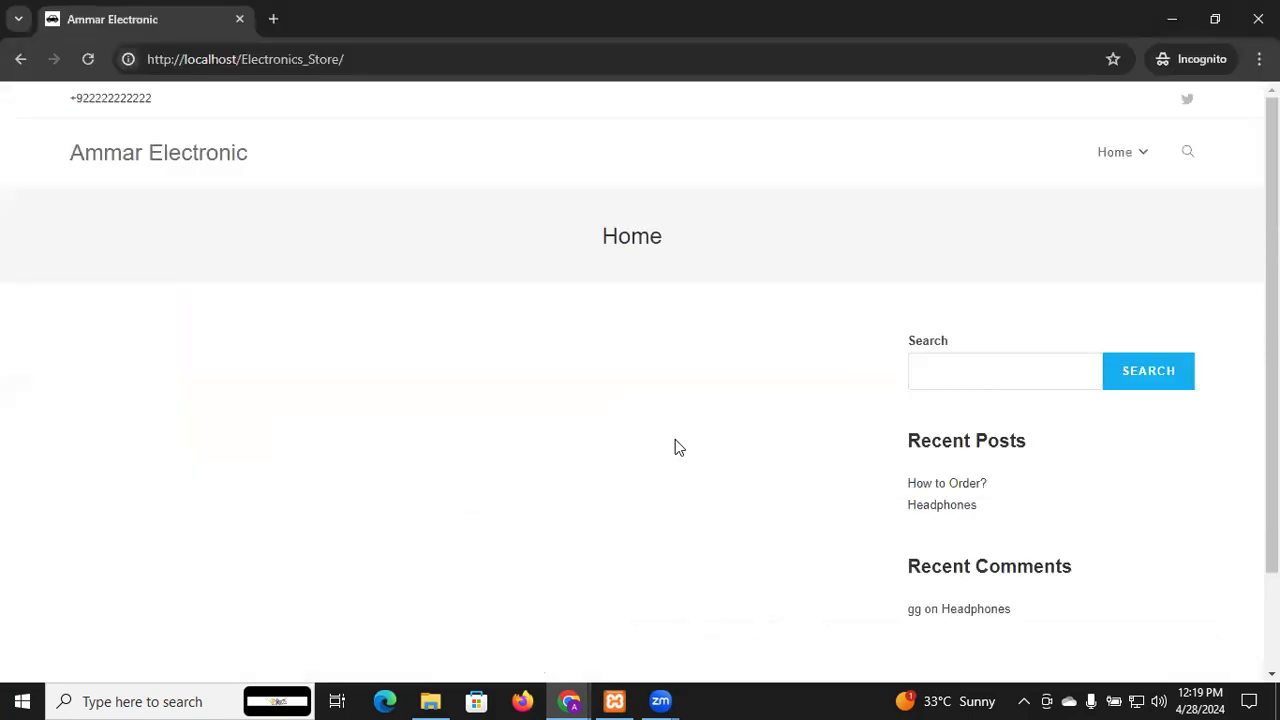
key(alt+Tab)
scroll(605, 365, up, 1)
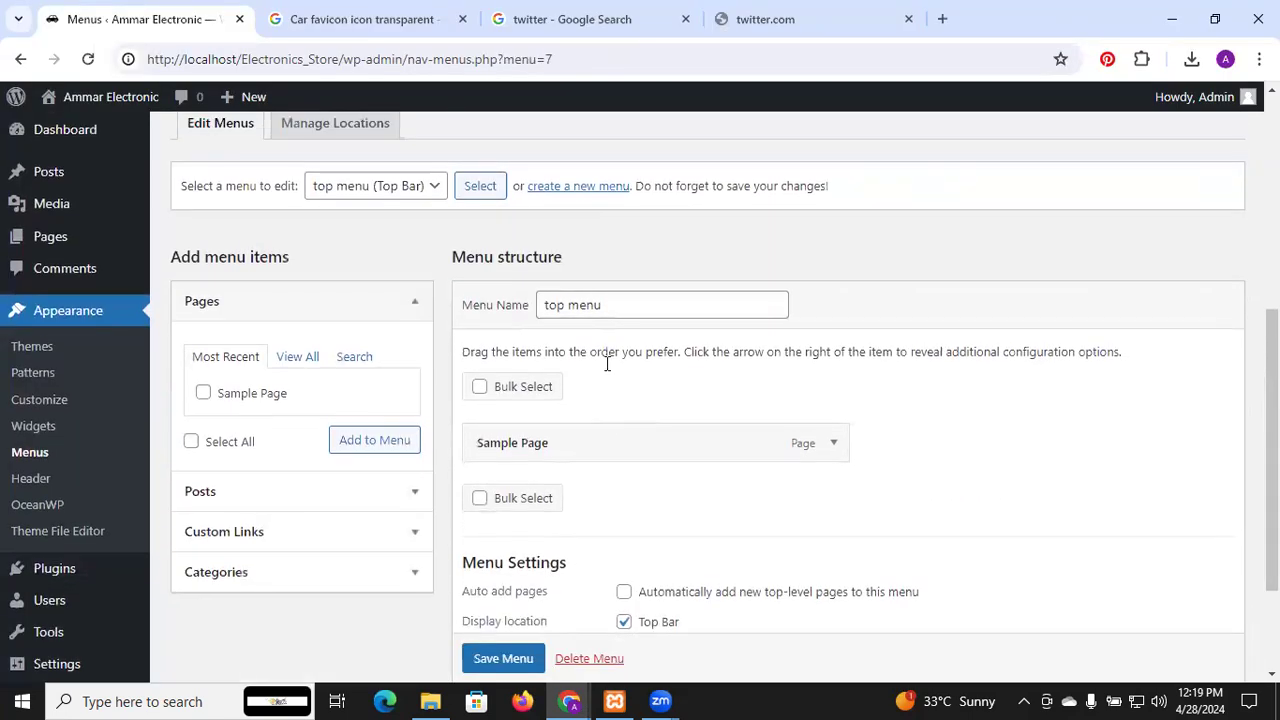
scroll(606, 366, down, 3)
click(518, 582)
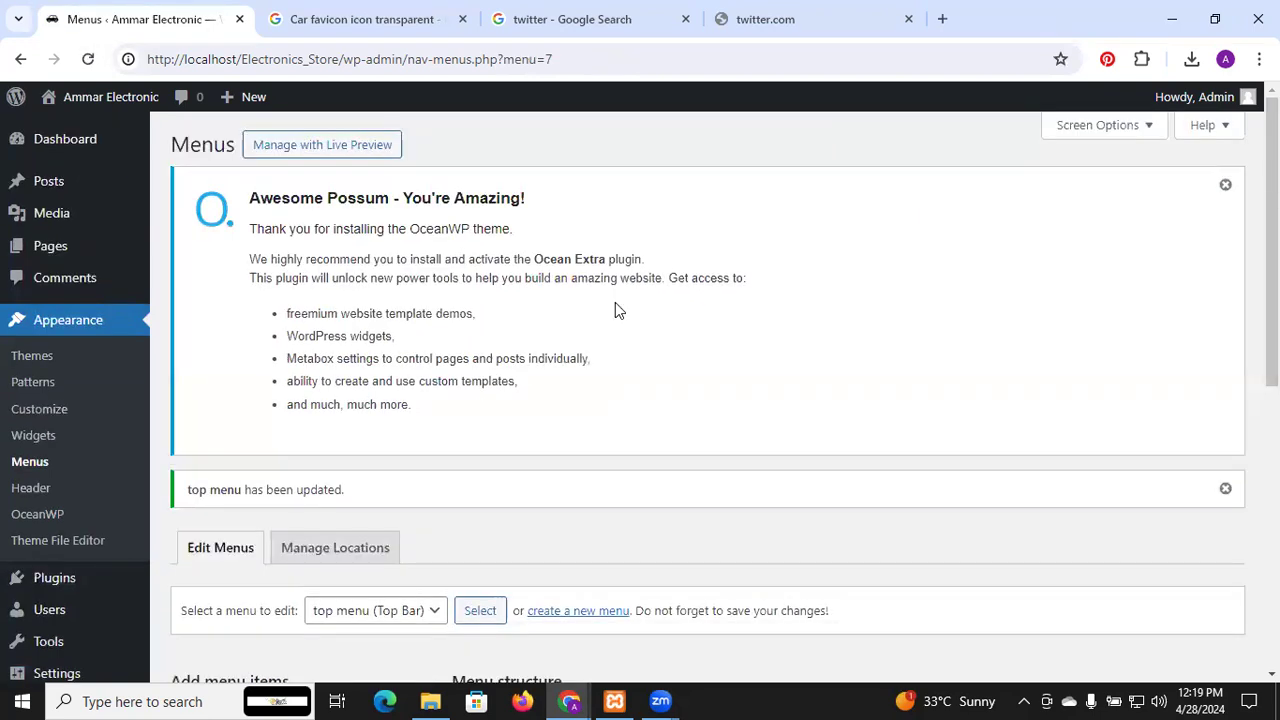
scroll(502, 365, down, 2)
scroll(502, 365, down, 1)
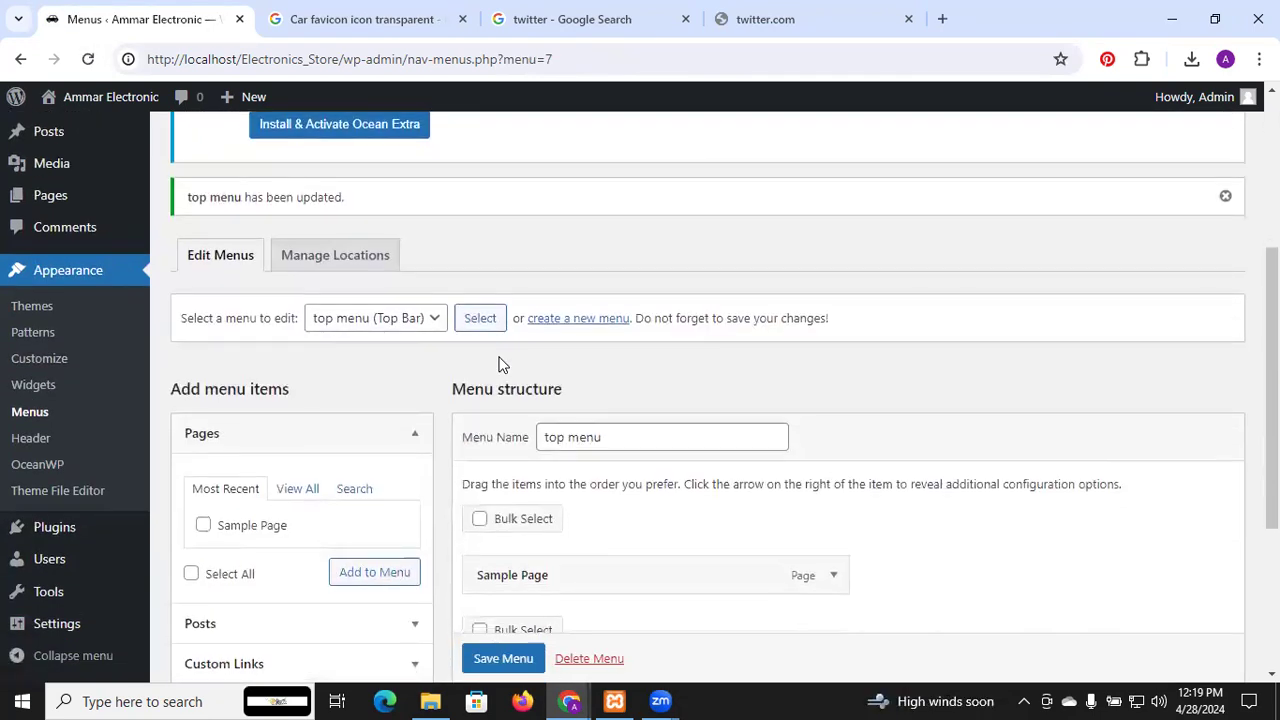
Create a new menu named 'footer menu' assigned to the Footer location
click(584, 322)
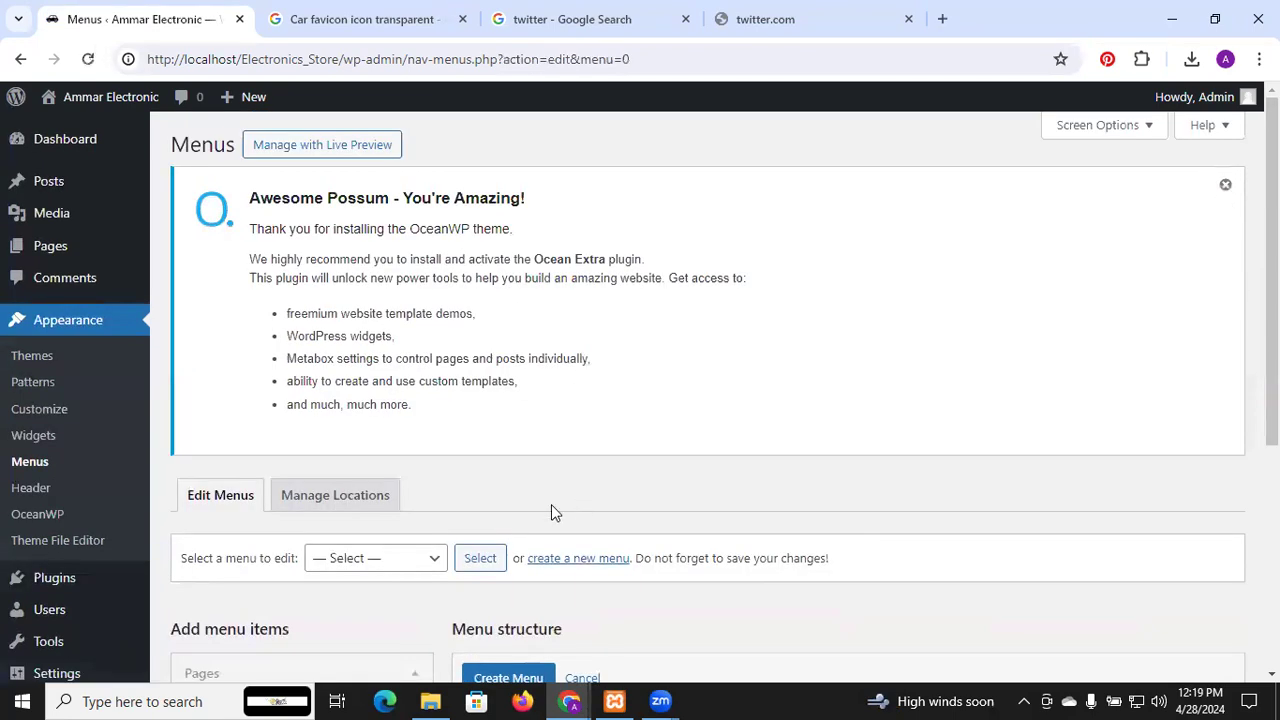
scroll(551, 510, down, 3)
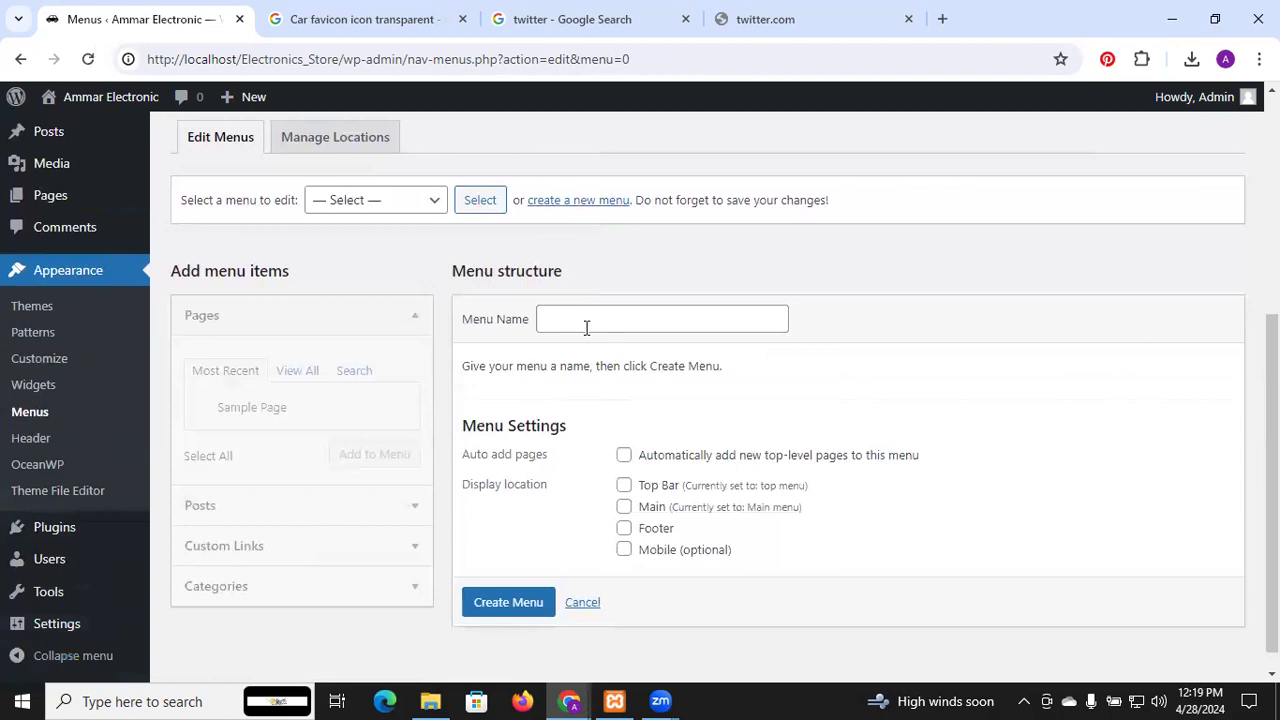
click(586, 327)
text(foot)
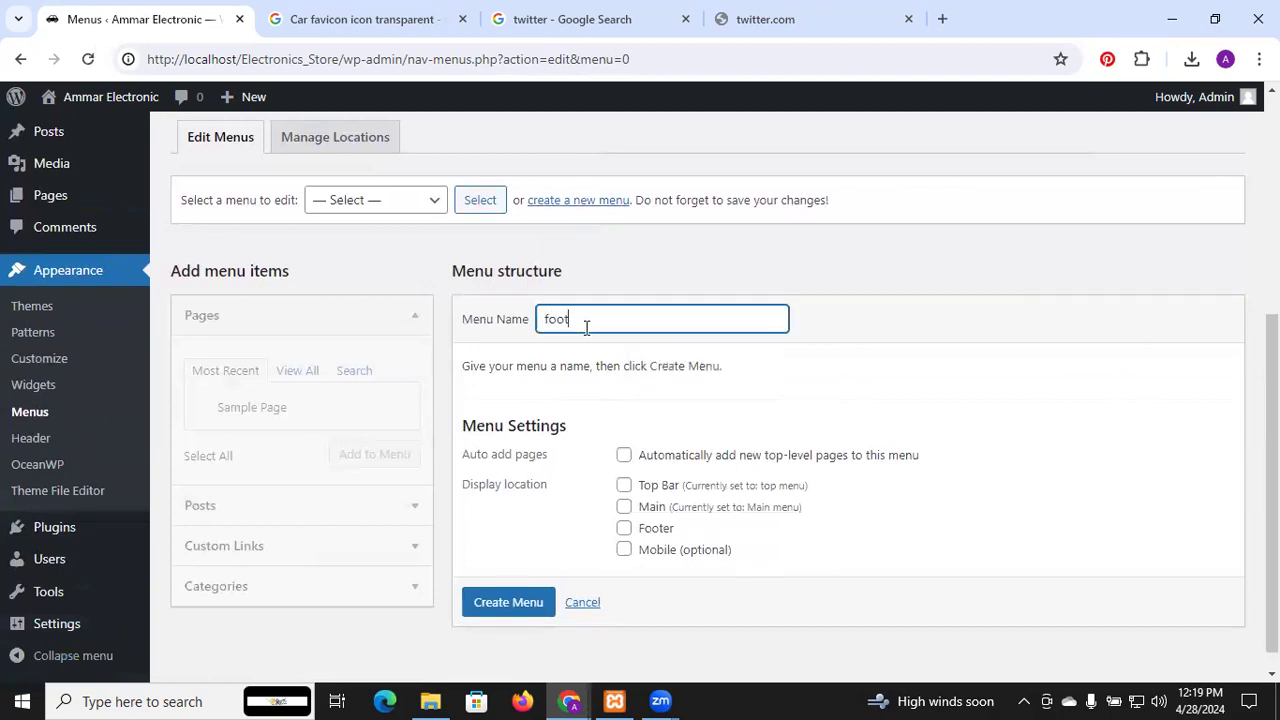
text(er menu)
scroll(783, 405, down, 1)
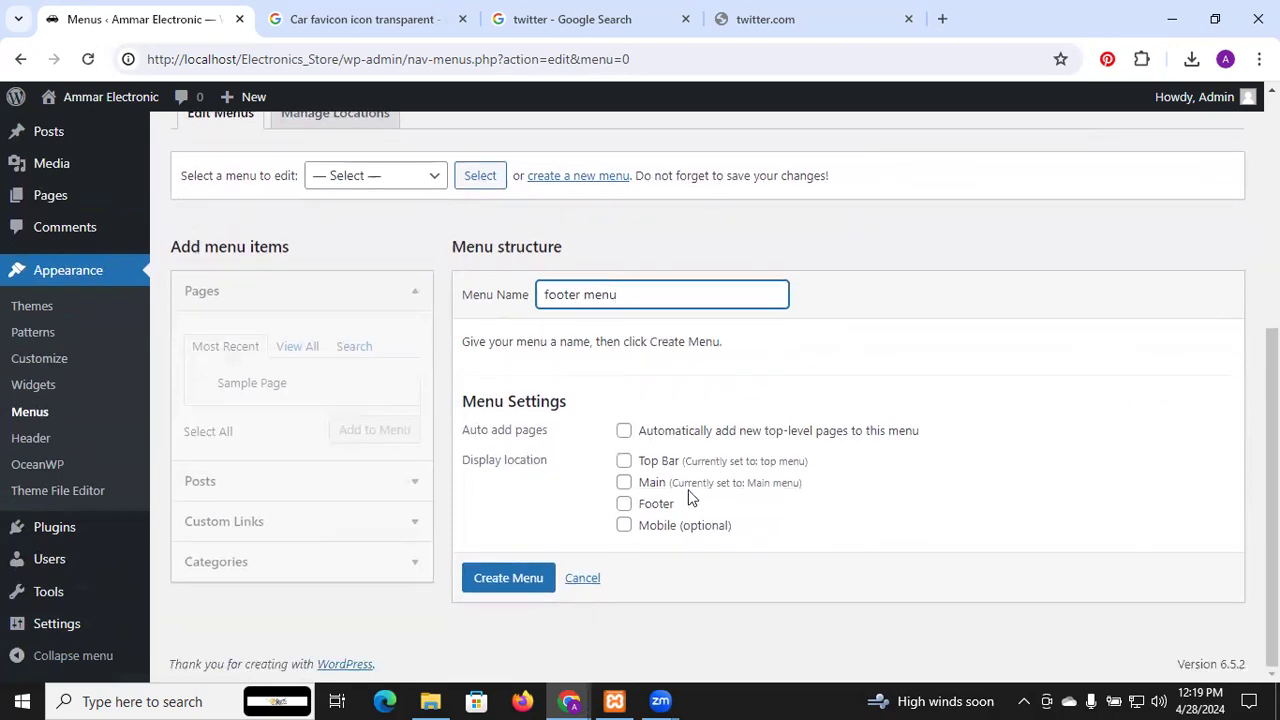
click(660, 512)
click(538, 579)
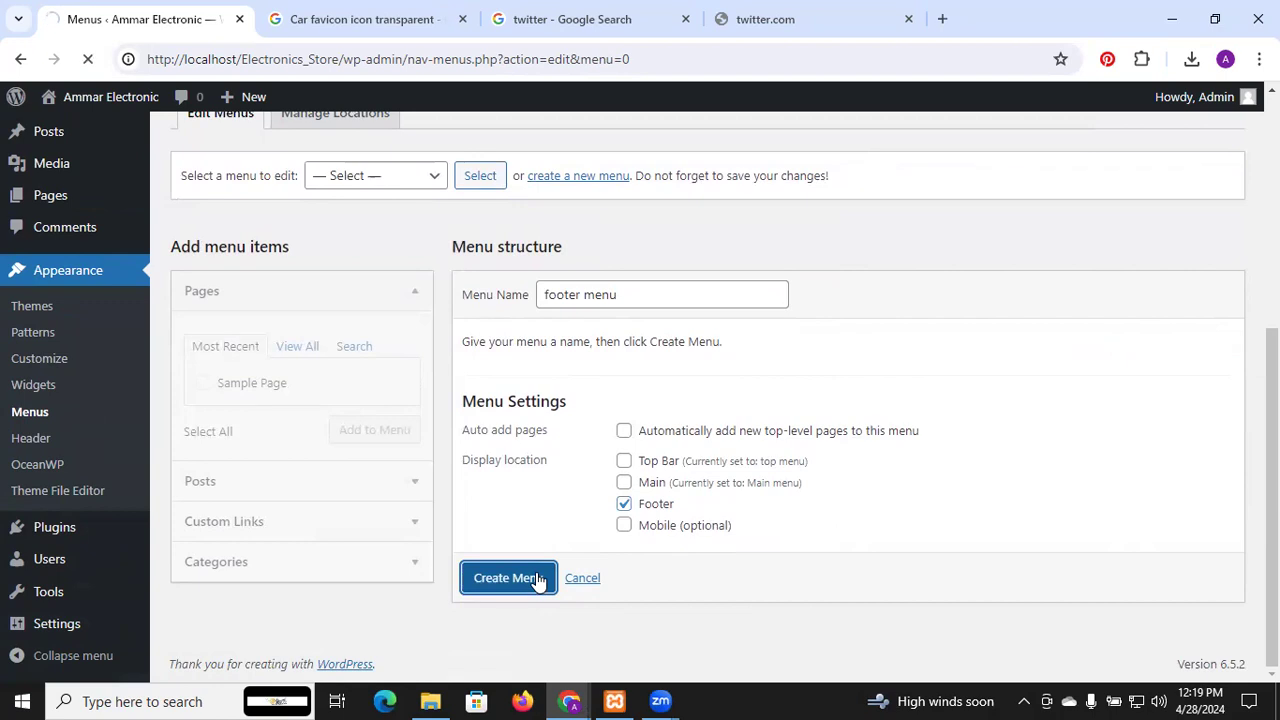
Add Home and Sample Page, nest Sample Page under Home, and save the menu
scroll(511, 449, down, 1)
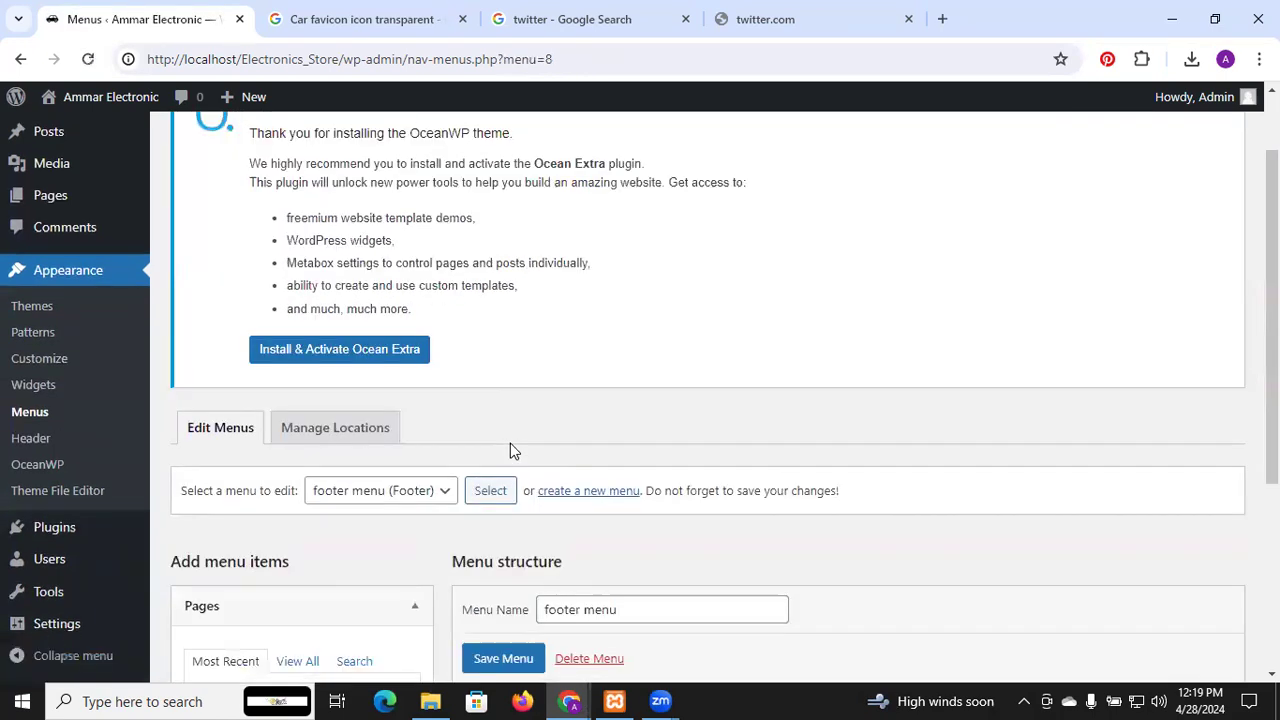
scroll(510, 451, down, 3)
click(292, 333)
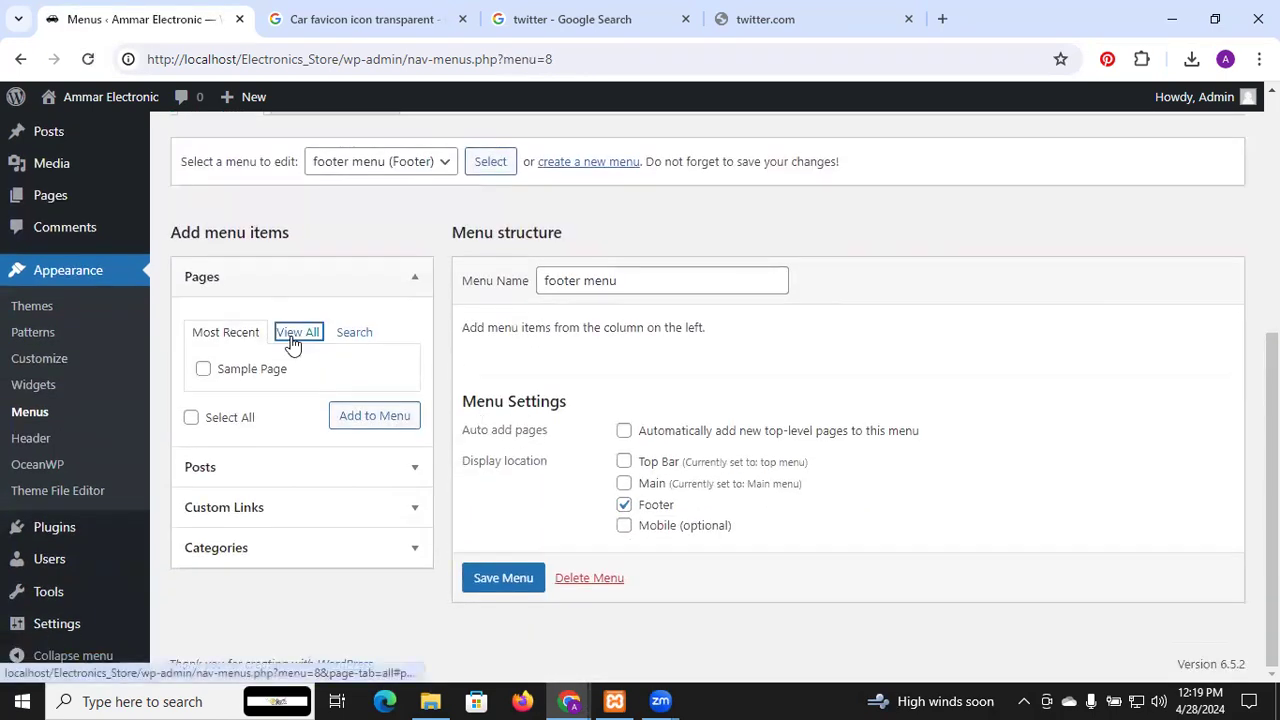
click(203, 369)
click(203, 392)
click(358, 443)
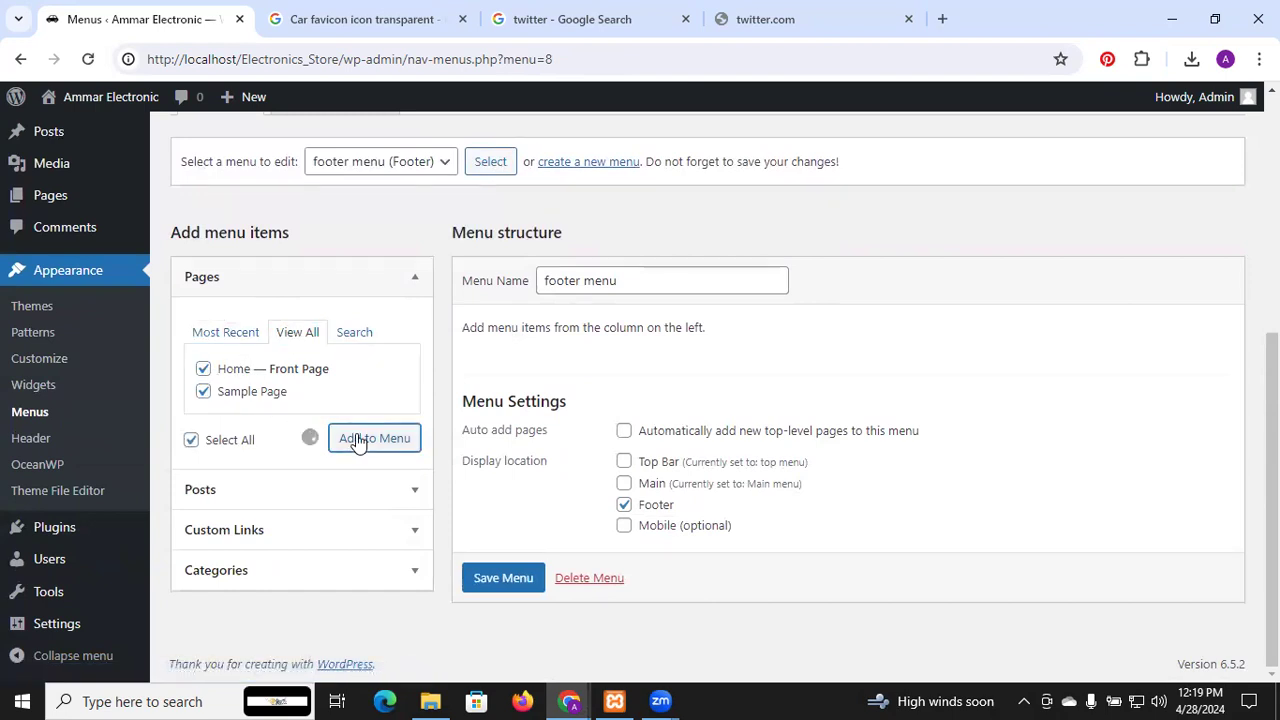
drag(702, 470, 752, 470)
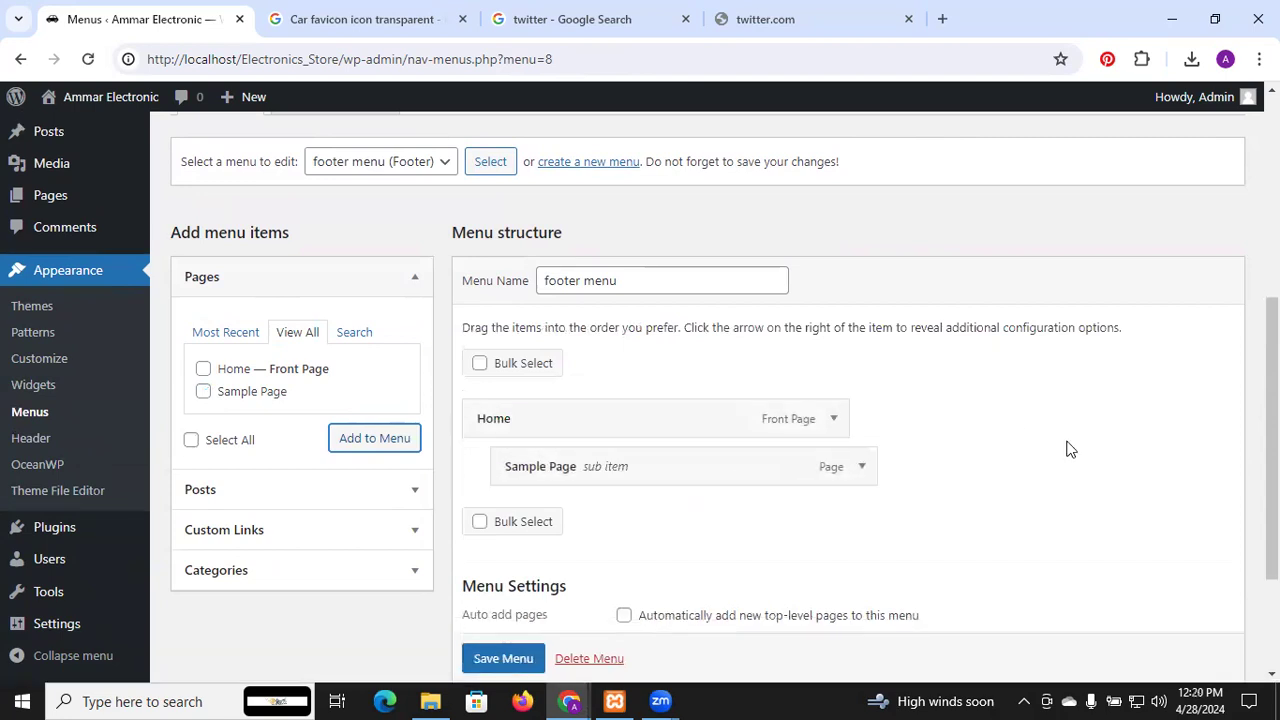
scroll(1068, 450, down, 2)
click(489, 588)
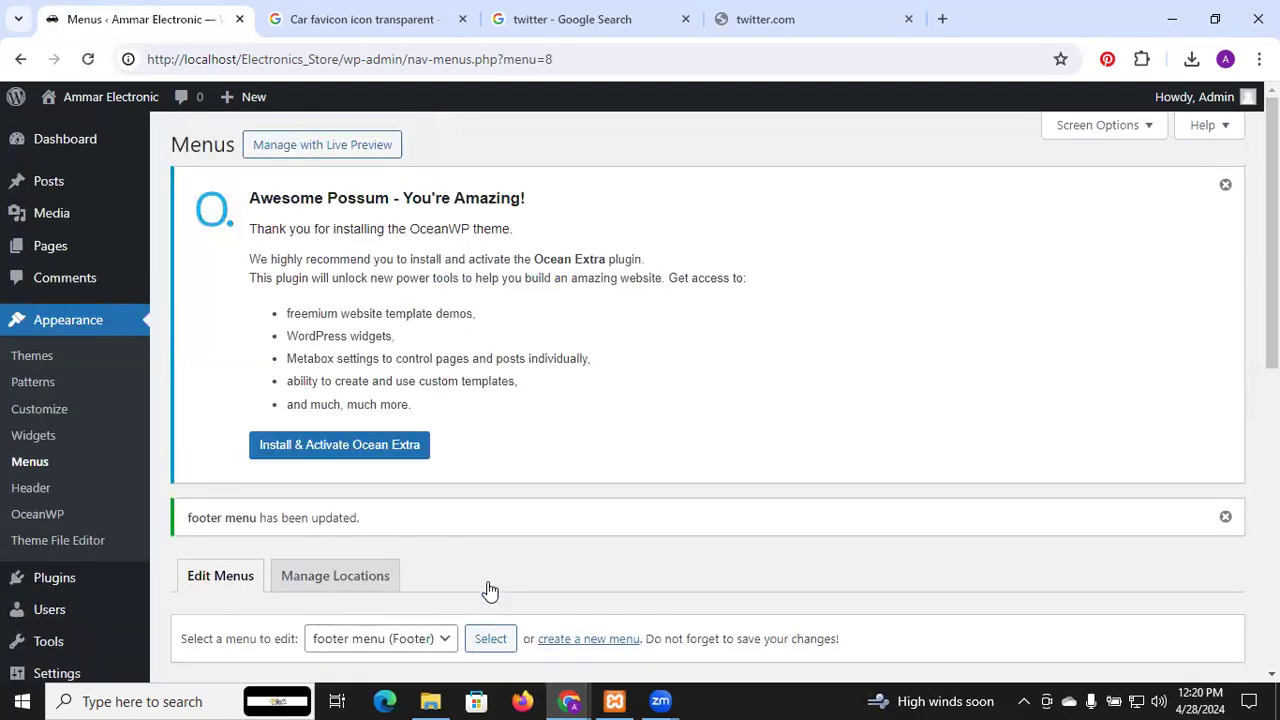
key(alt+Tab)
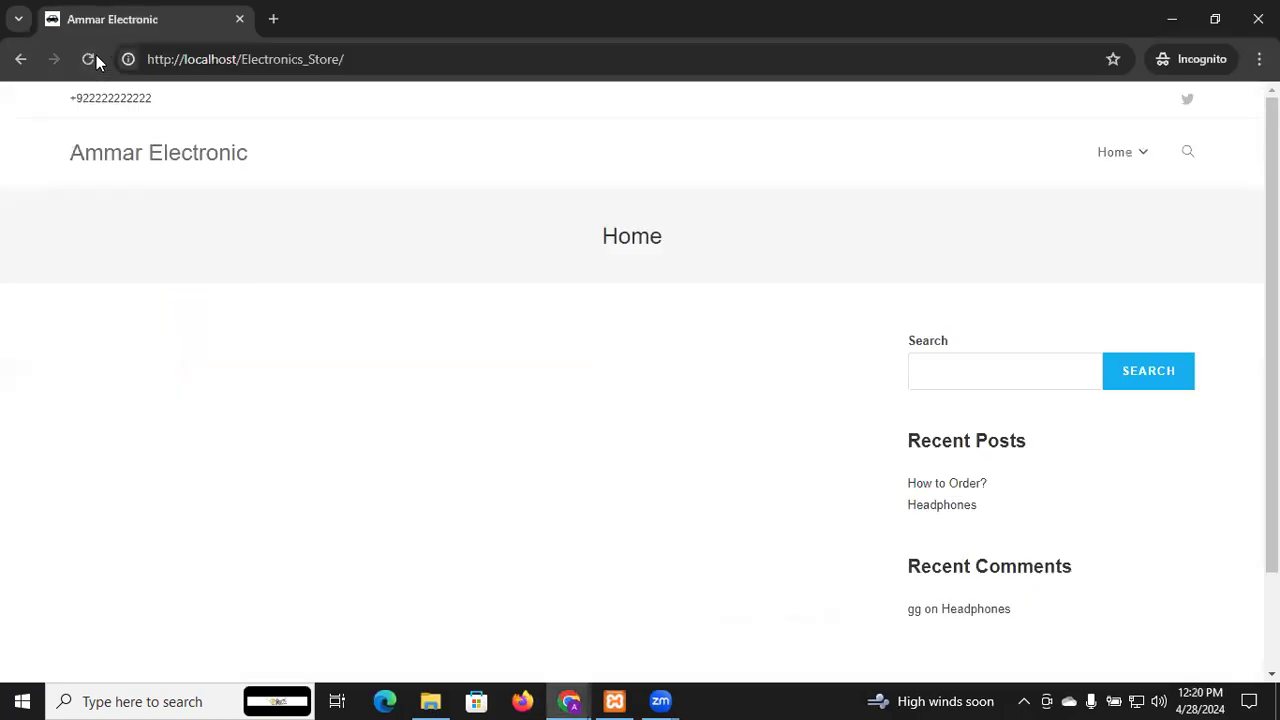
click(89, 59)
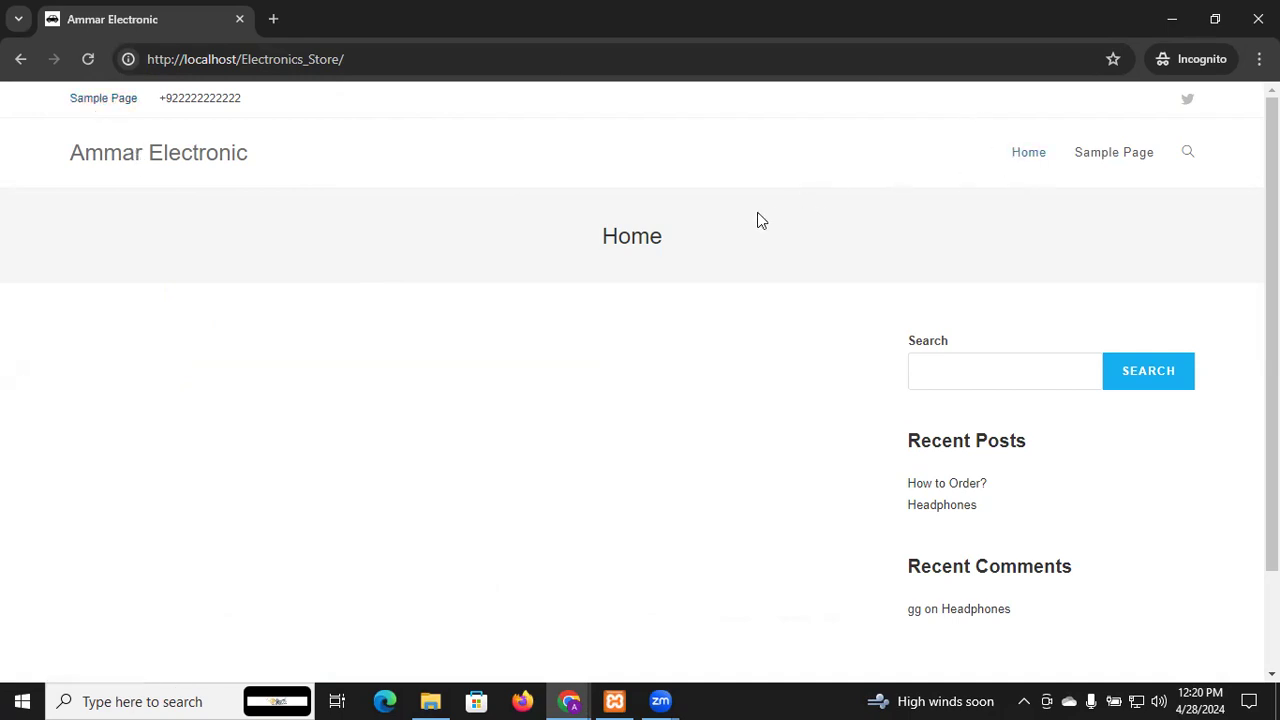
scroll(757, 220, down, 2)
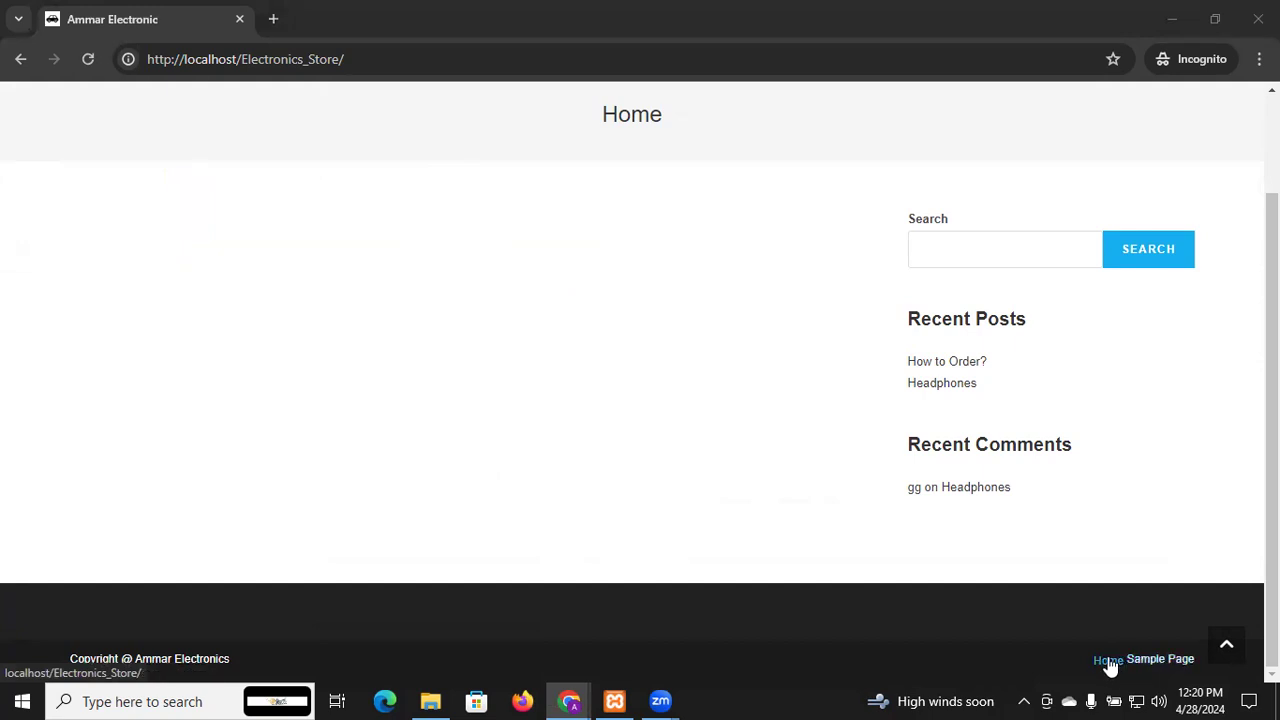
click(1108, 662)
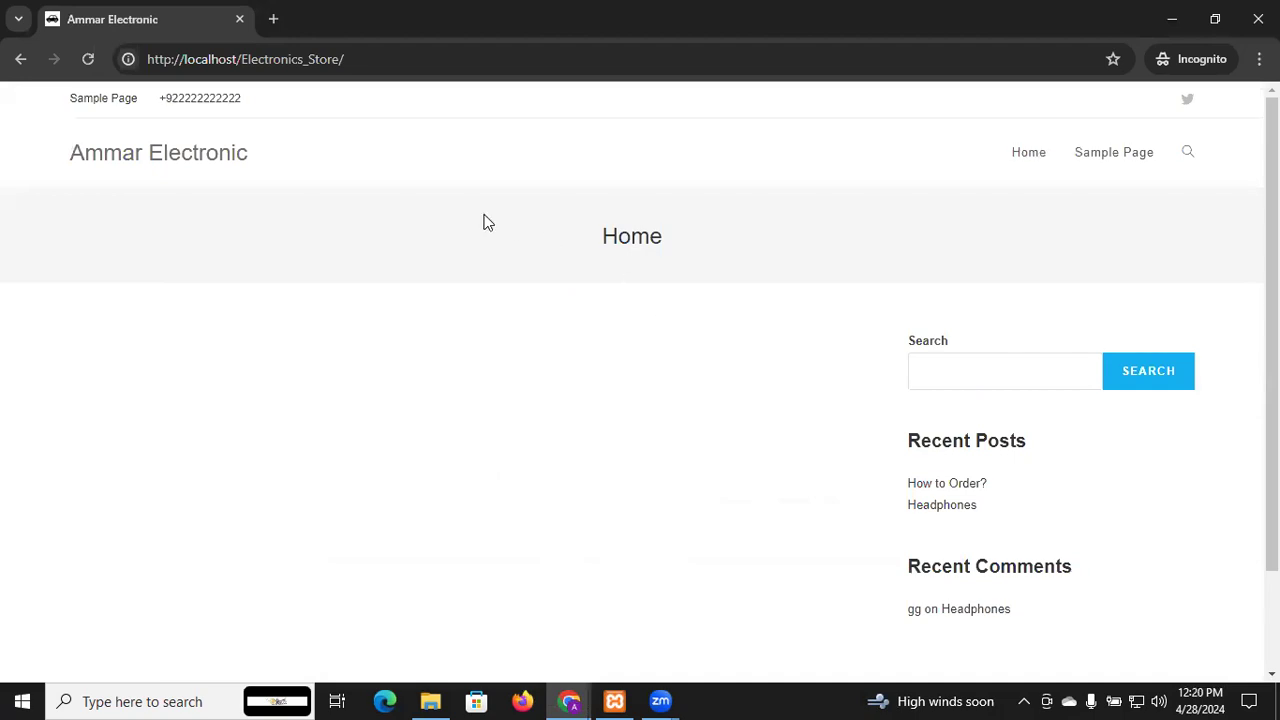
click(145, 157)
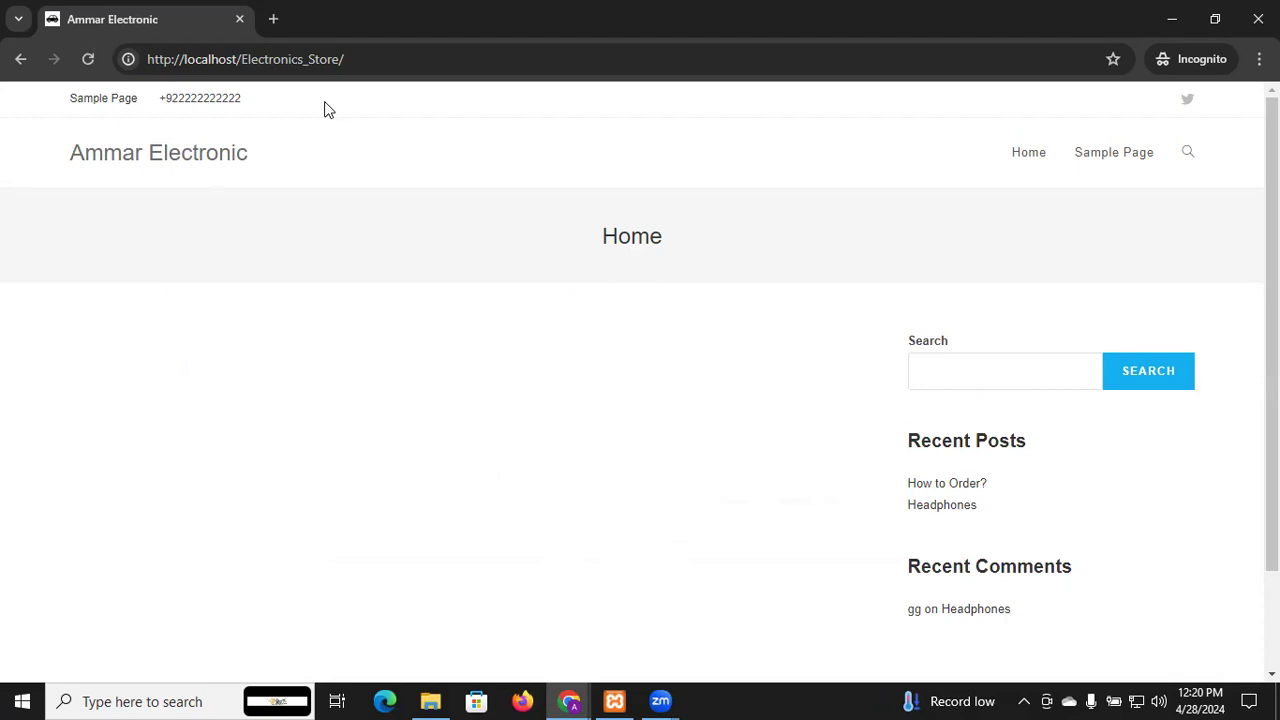
key(alt+Tab)
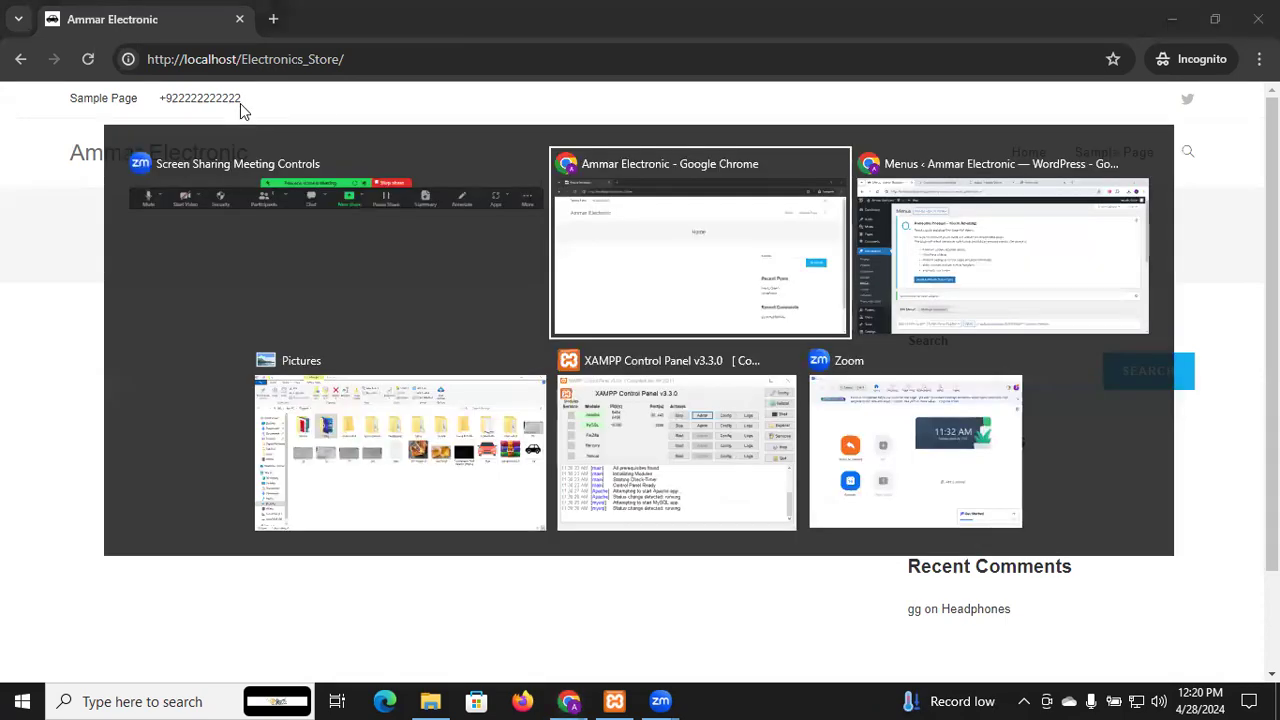
key(alt+Tab)
key(alt+Tab)
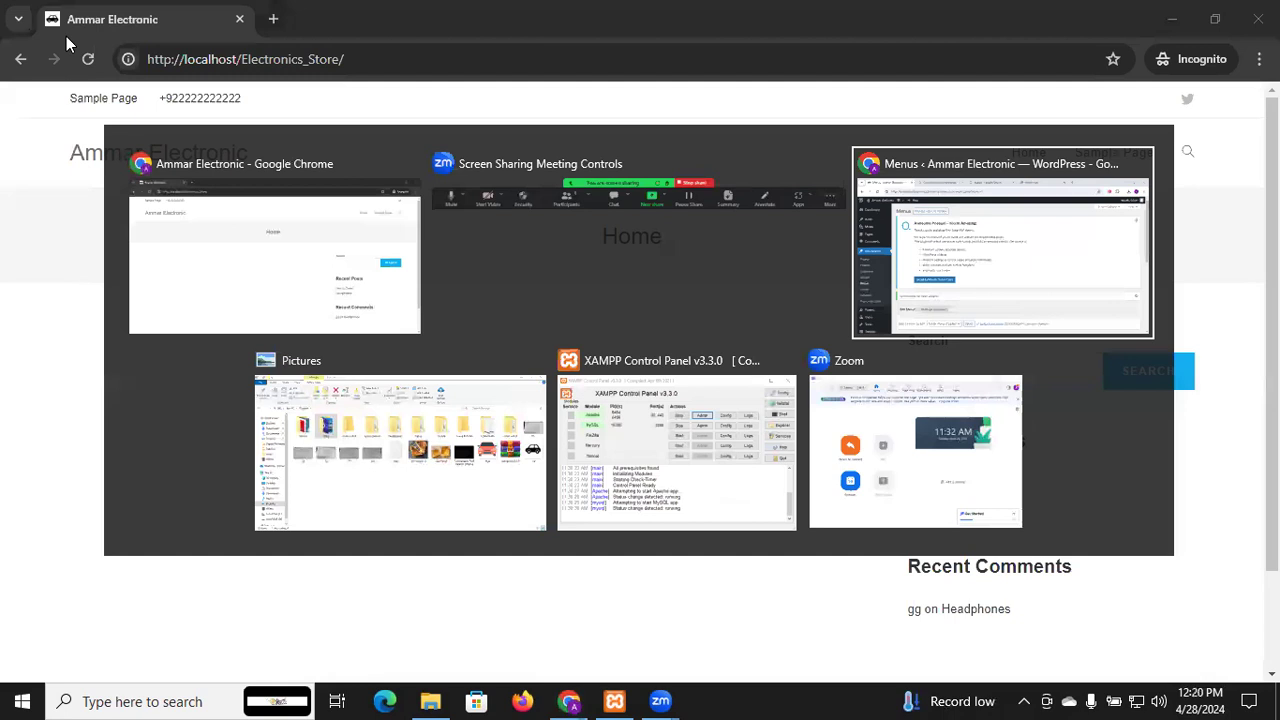
mouse_move(87, 104)
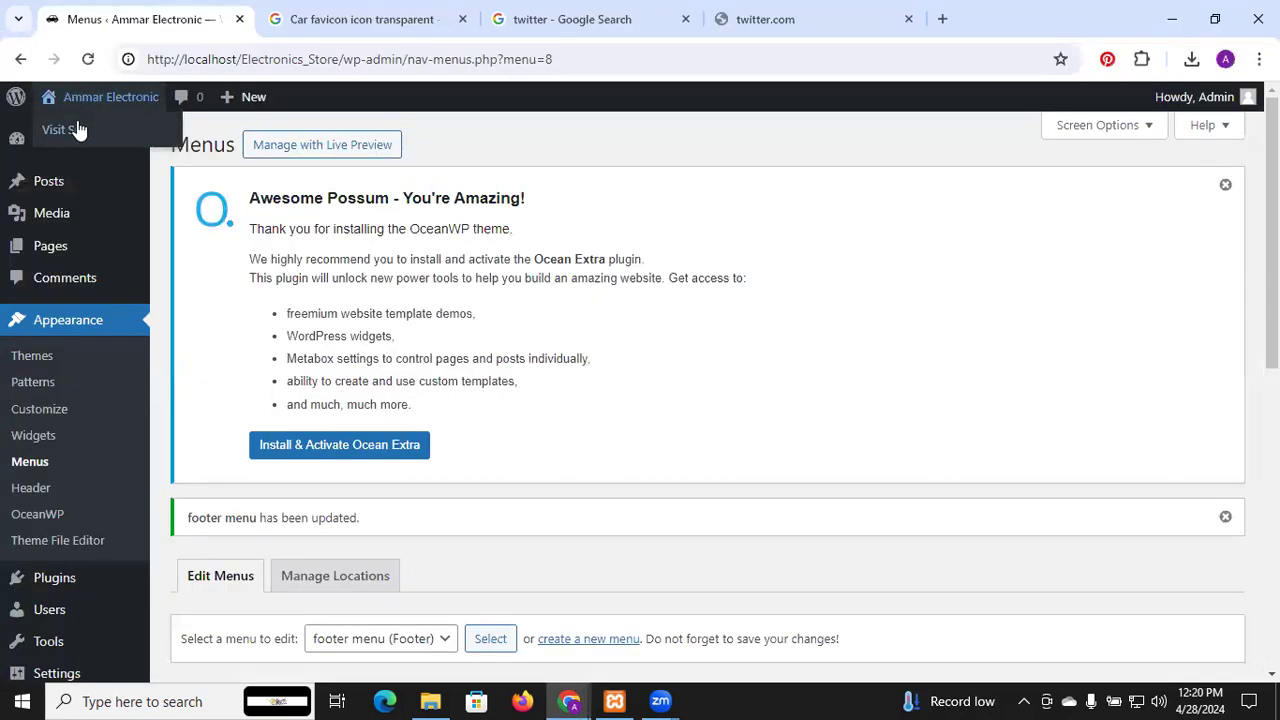
Open the live site and launch its Customizer, waiting through the unresponsive-page warning
click(78, 130)
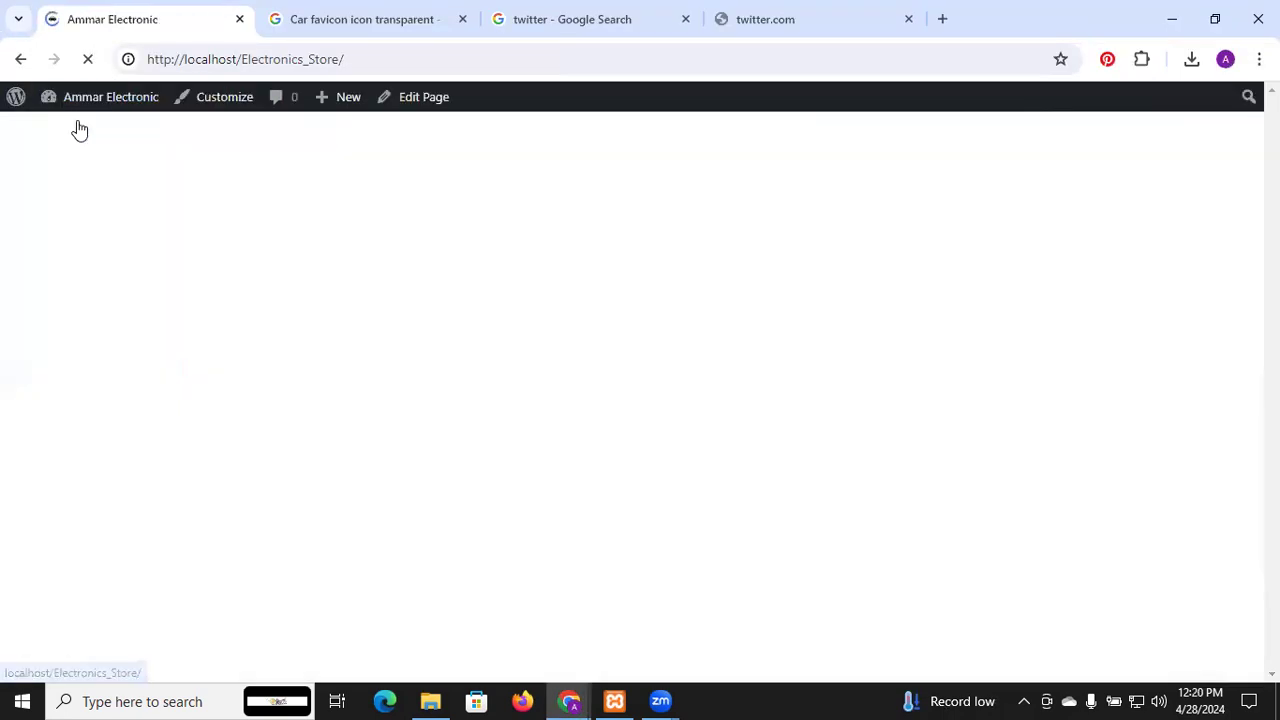
click(236, 104)
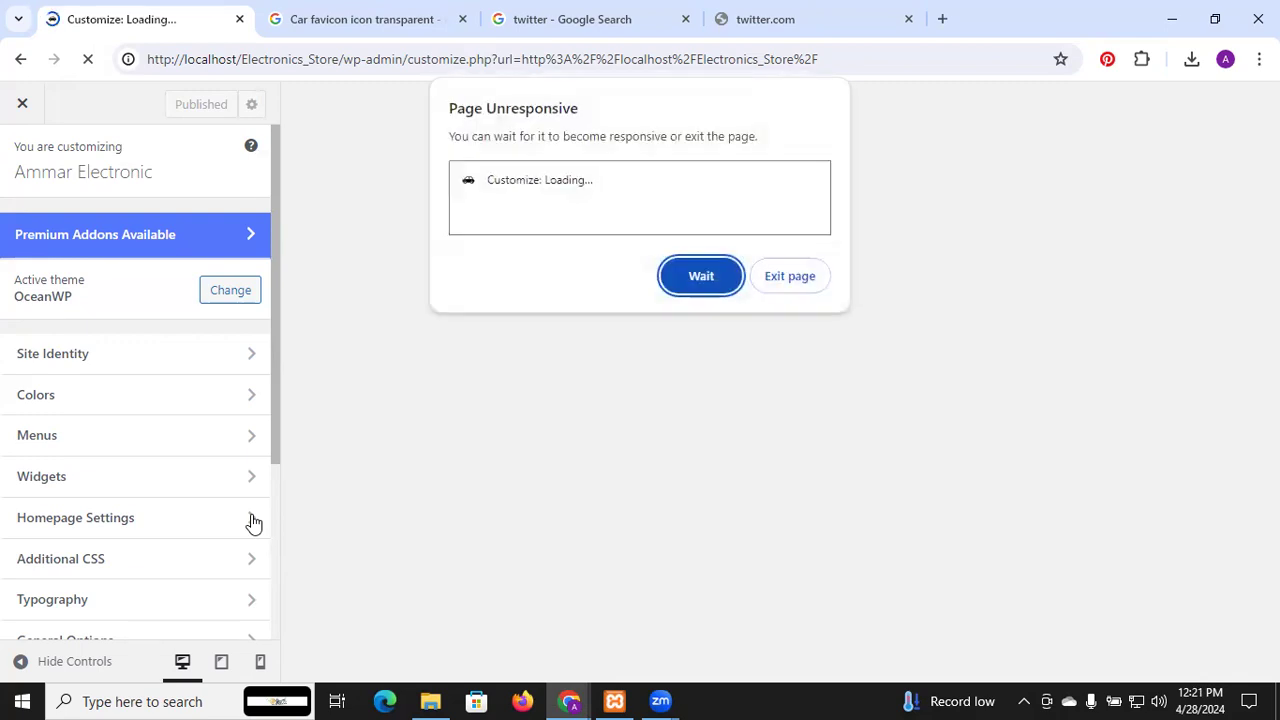
click(708, 286)
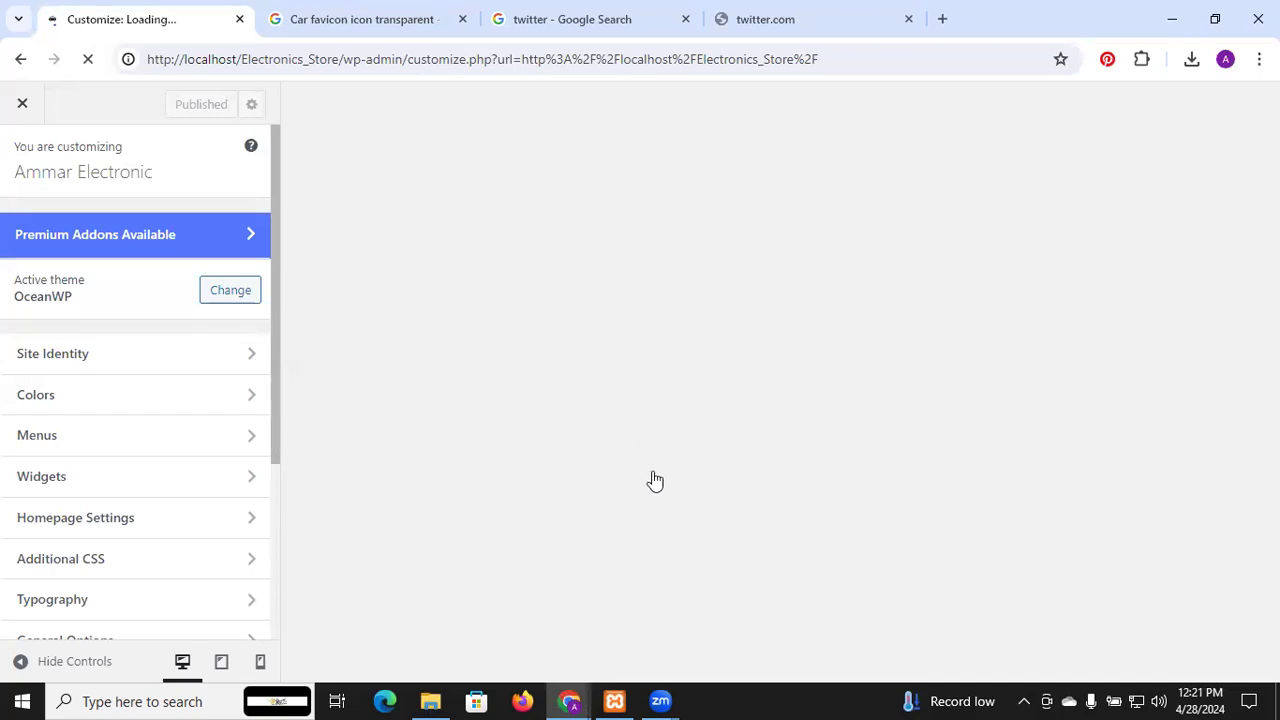
Look through the Homepage Settings section, then return to the main Customizer sections
click(182, 517)
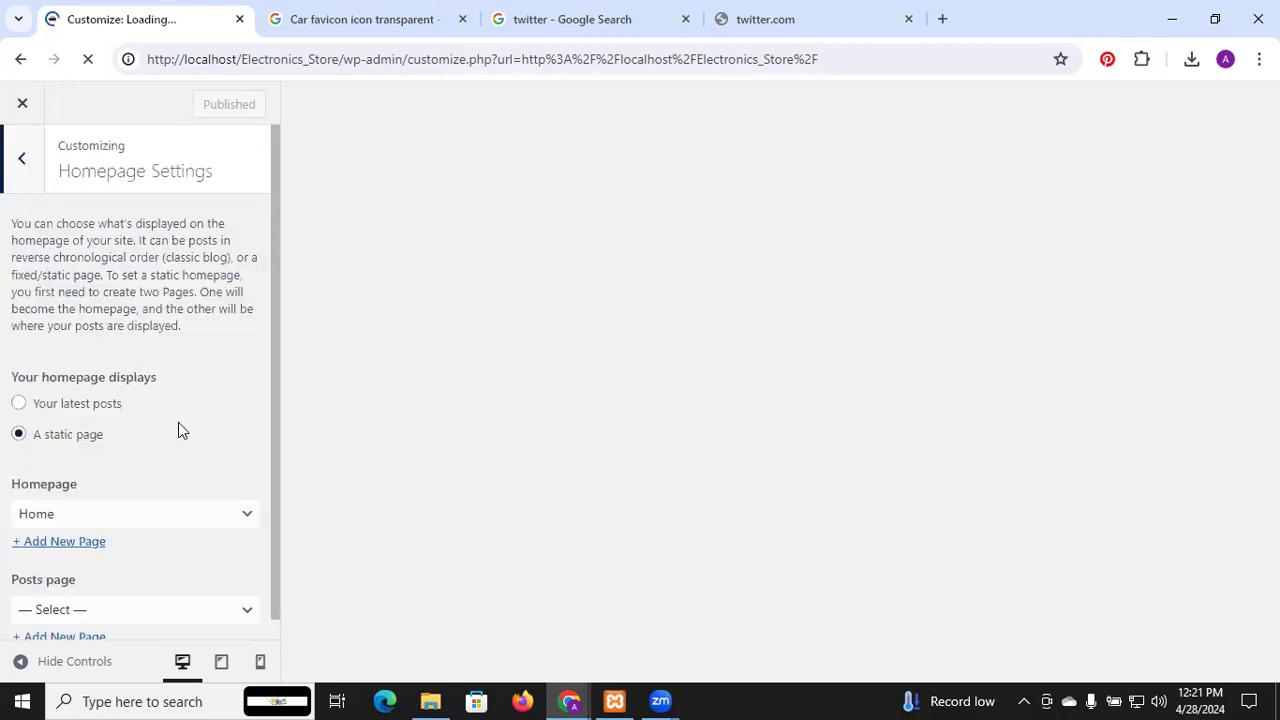
scroll(178, 425, down, 1)
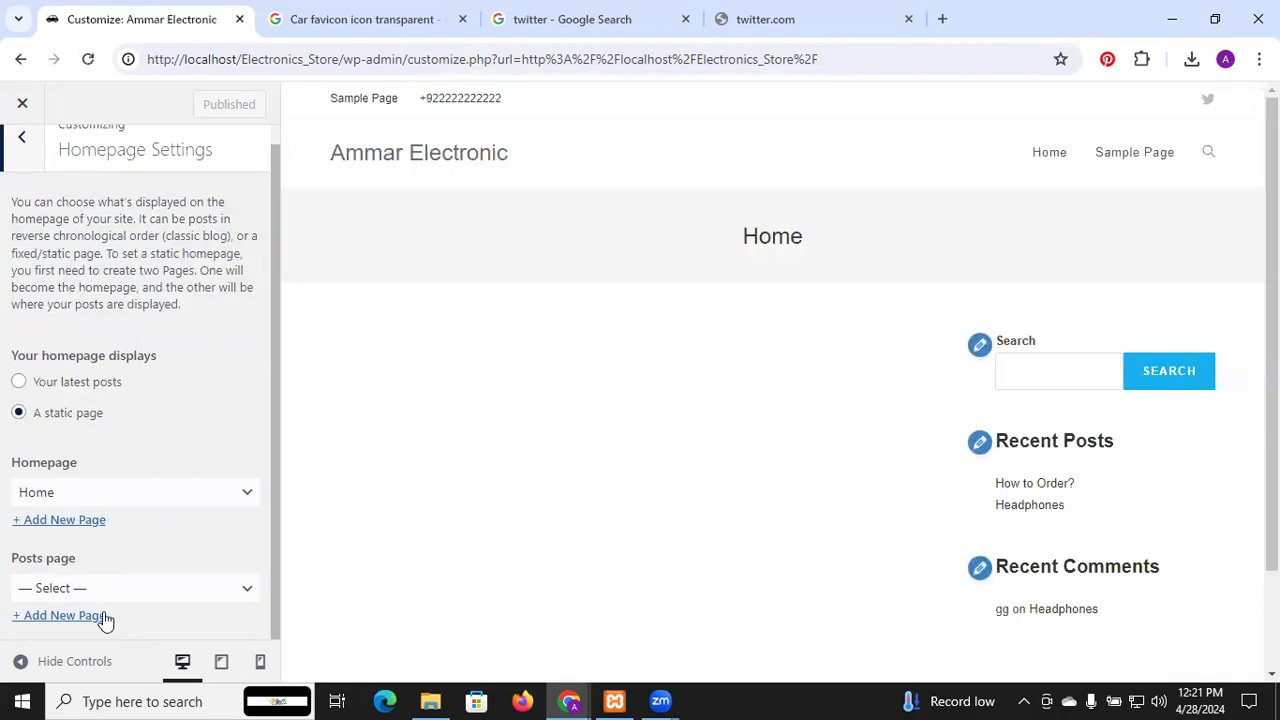
scroll(127, 445, up, 1)
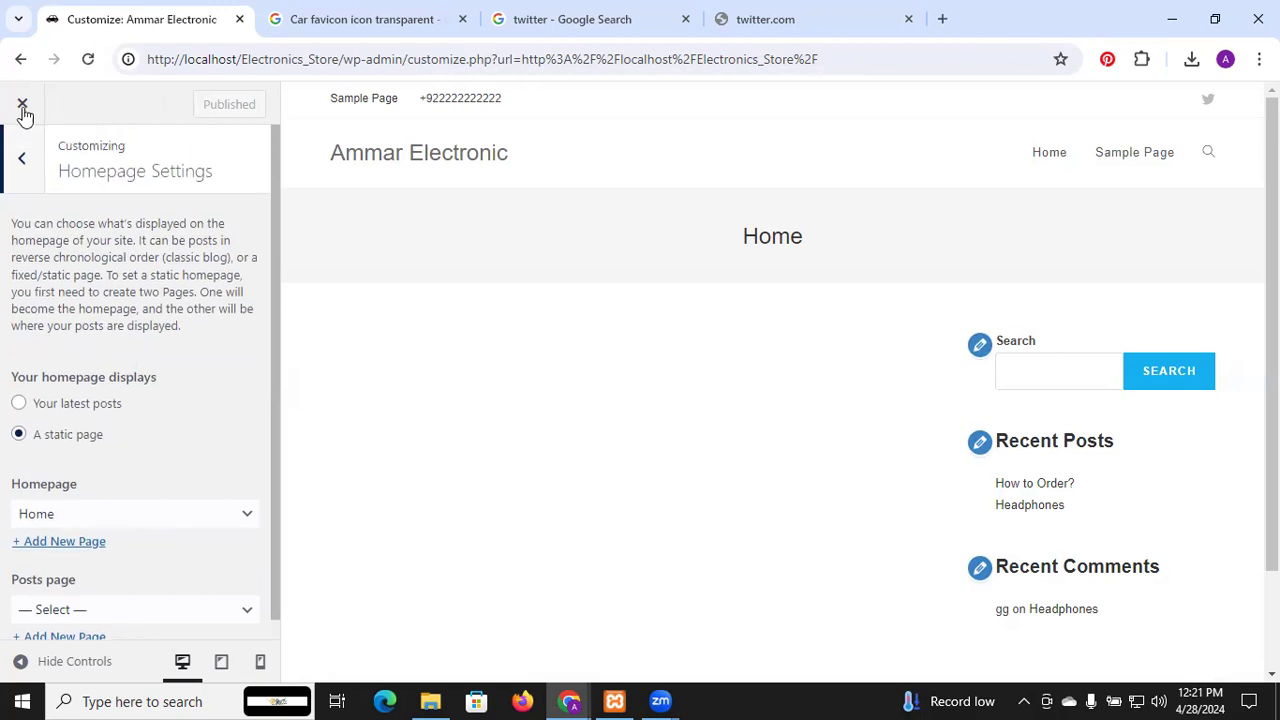
click(23, 163)
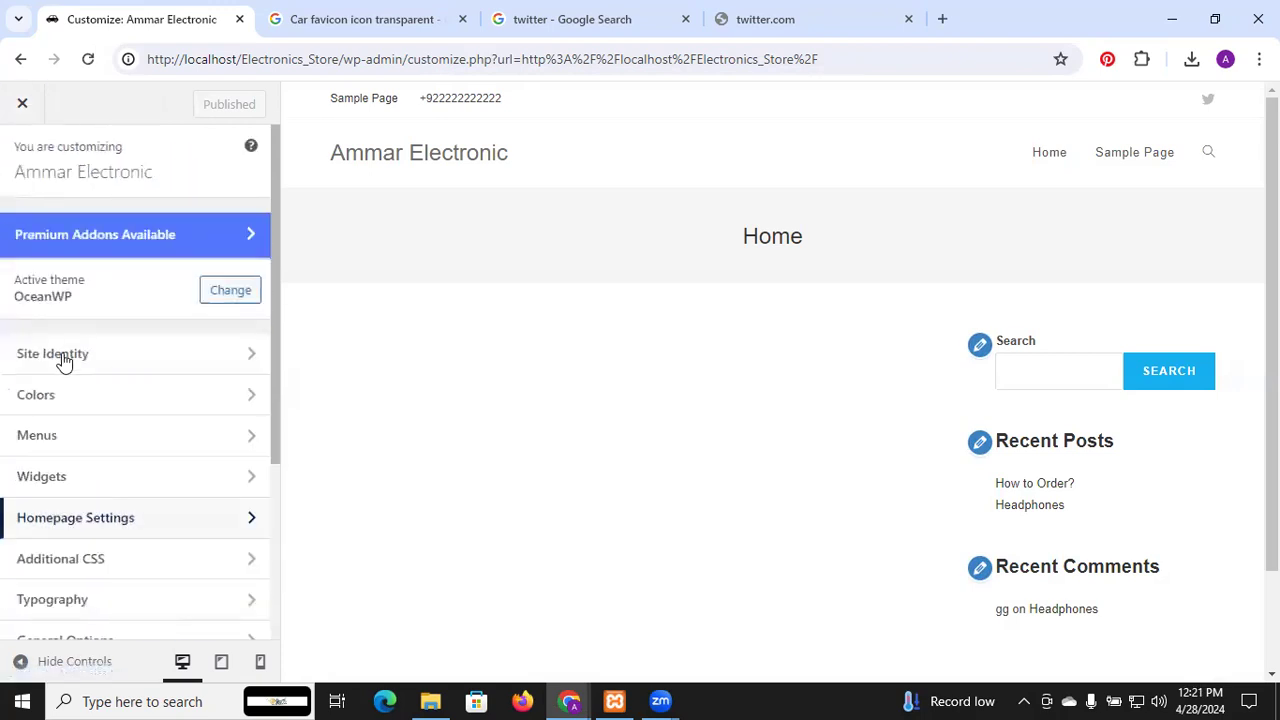
Review the Main menu's items, Home and Sample Page, and its Main location
click(149, 446)
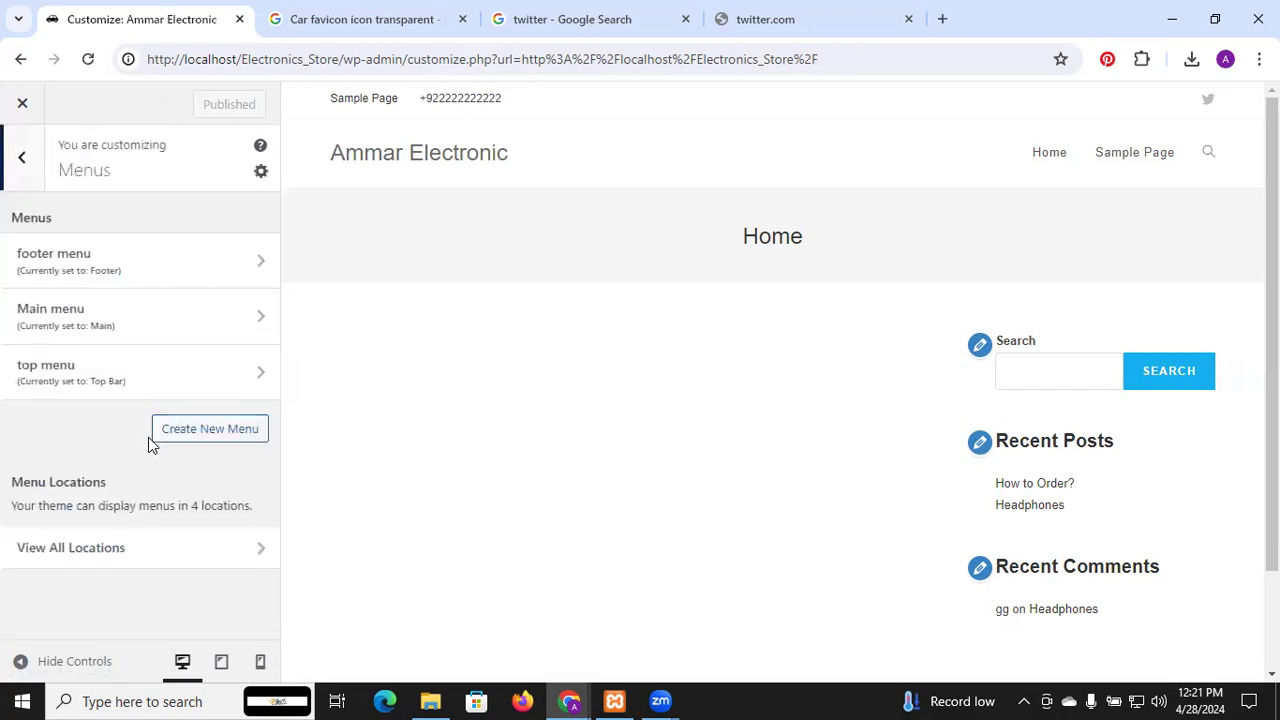
click(147, 320)
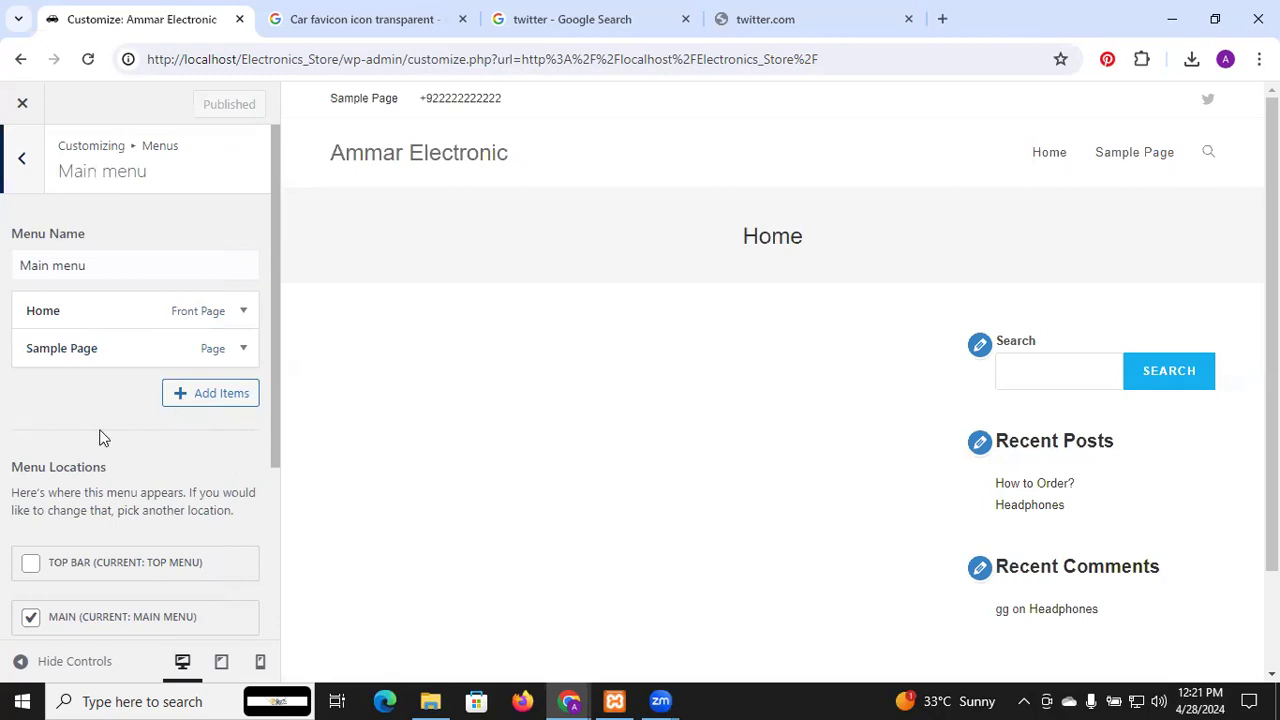
scroll(100, 437, down, 3)
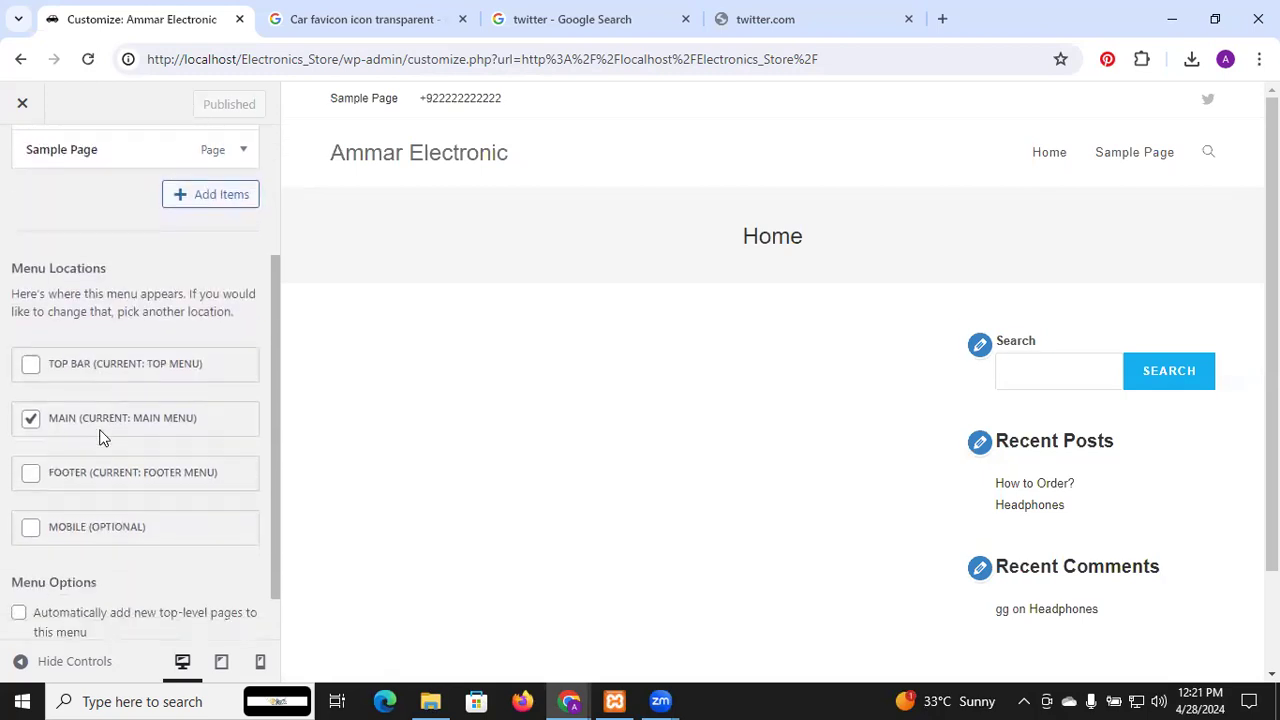
scroll(100, 437, up, 1)
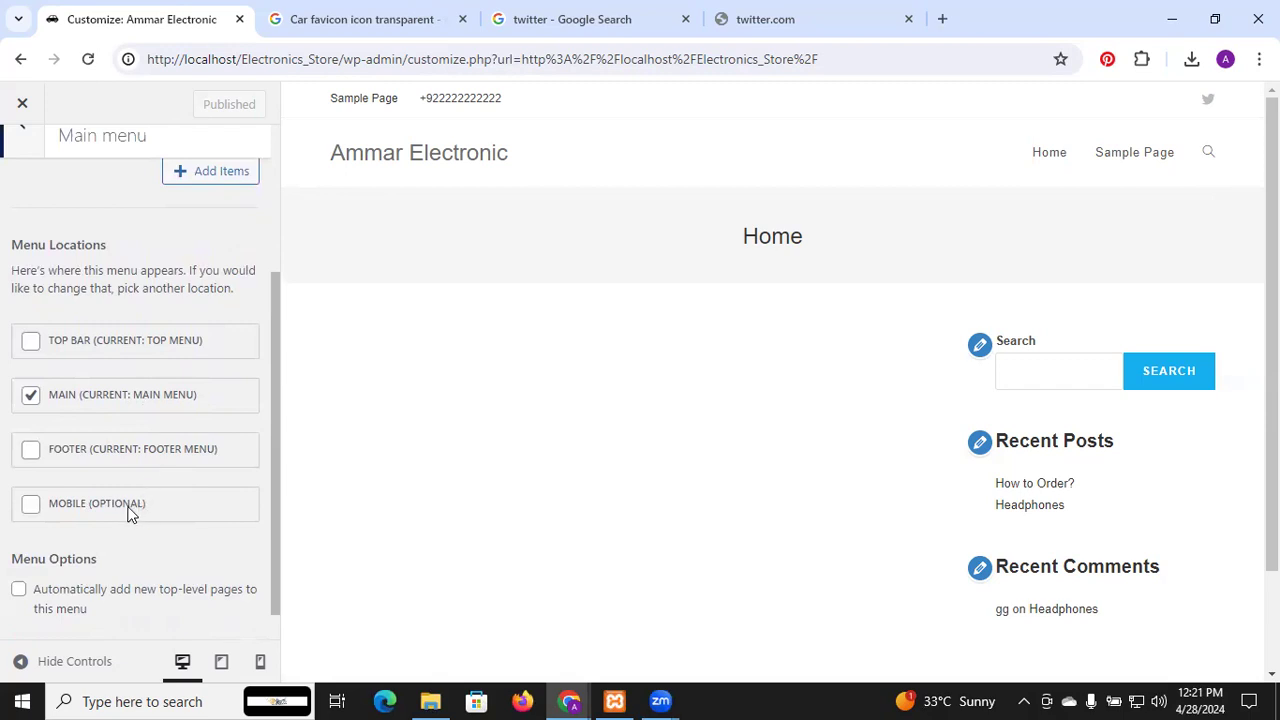
scroll(128, 515, down, 1)
scroll(128, 515, up, 3)
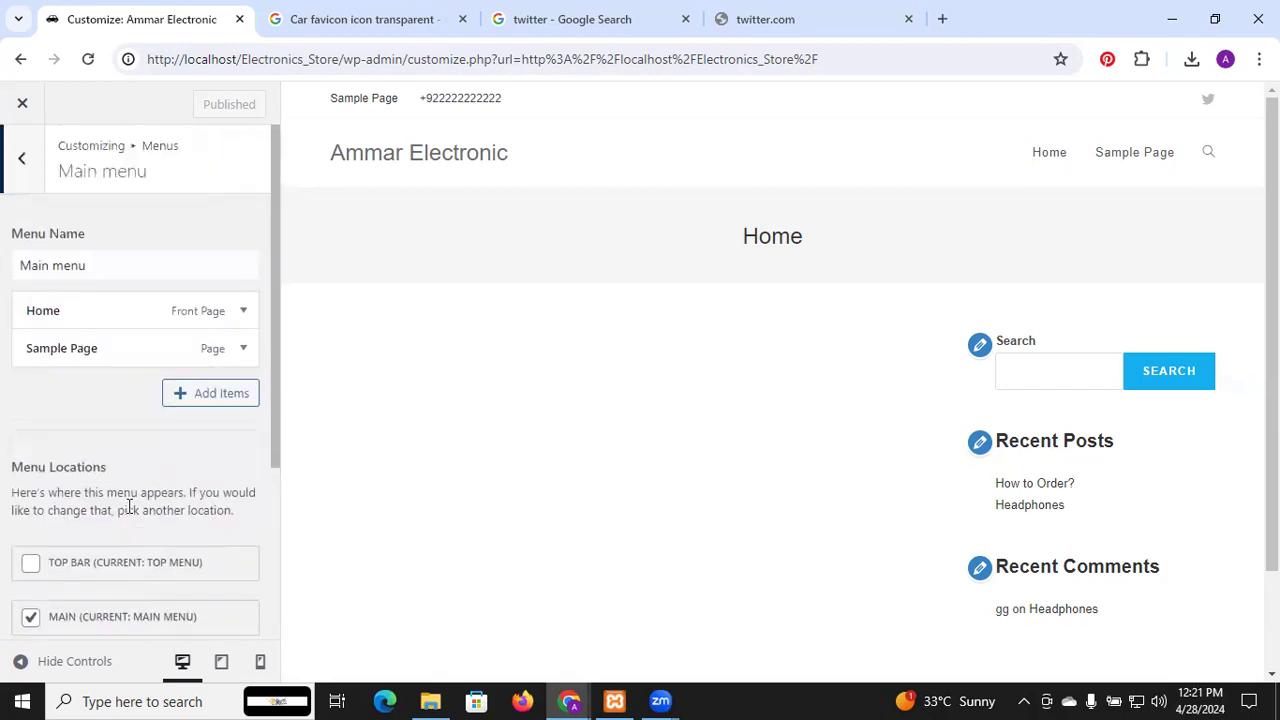
scroll(183, 523, down, 3)
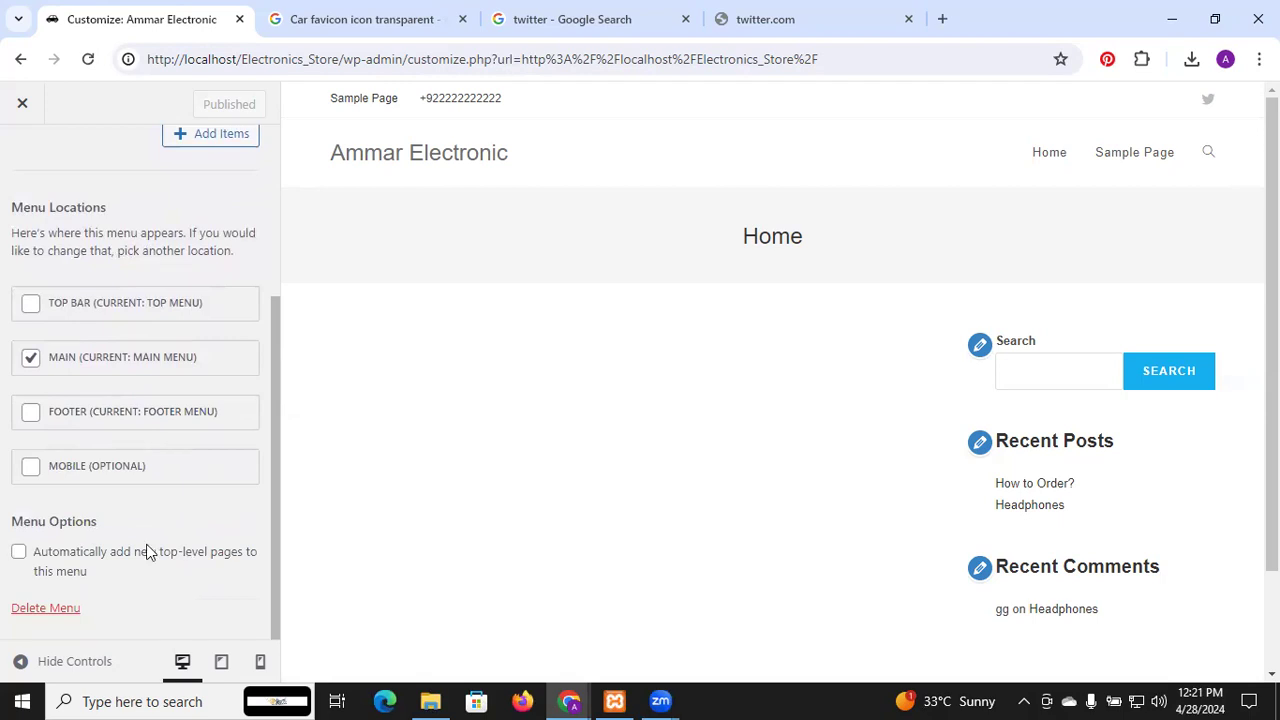
Preview the site at mobile width and expand then collapse its navigation menu
click(259, 662)
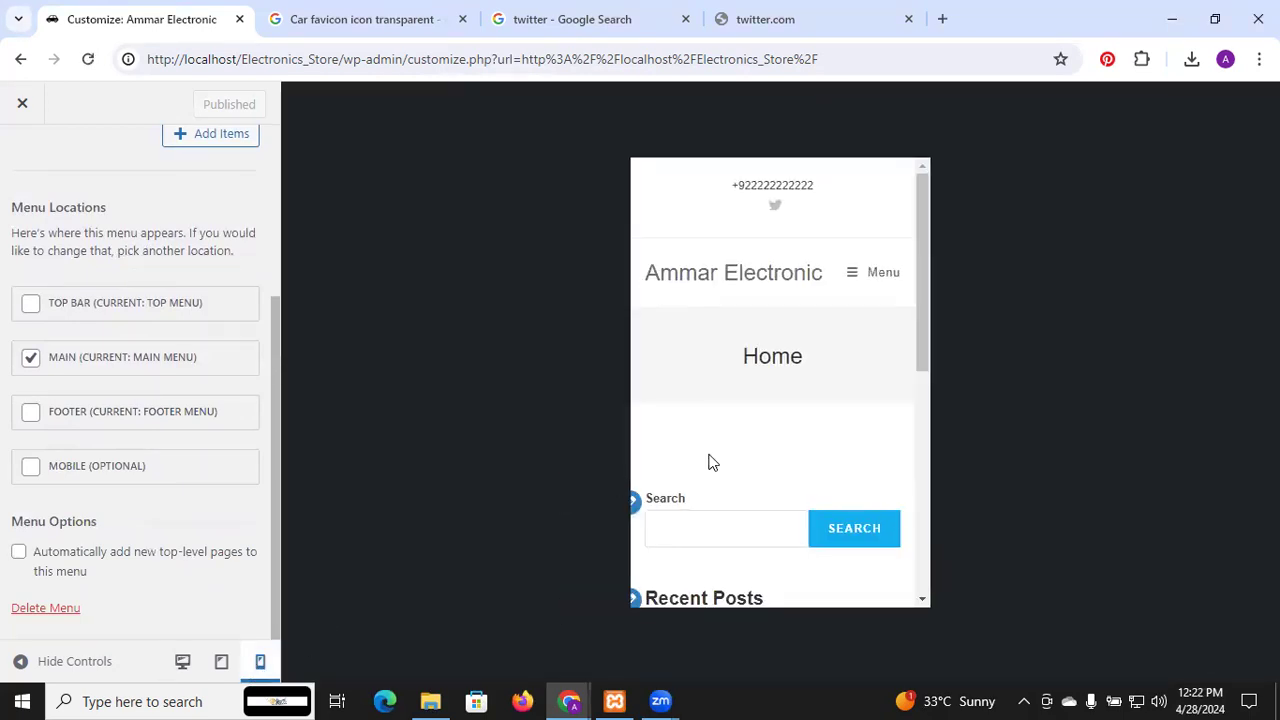
click(858, 277)
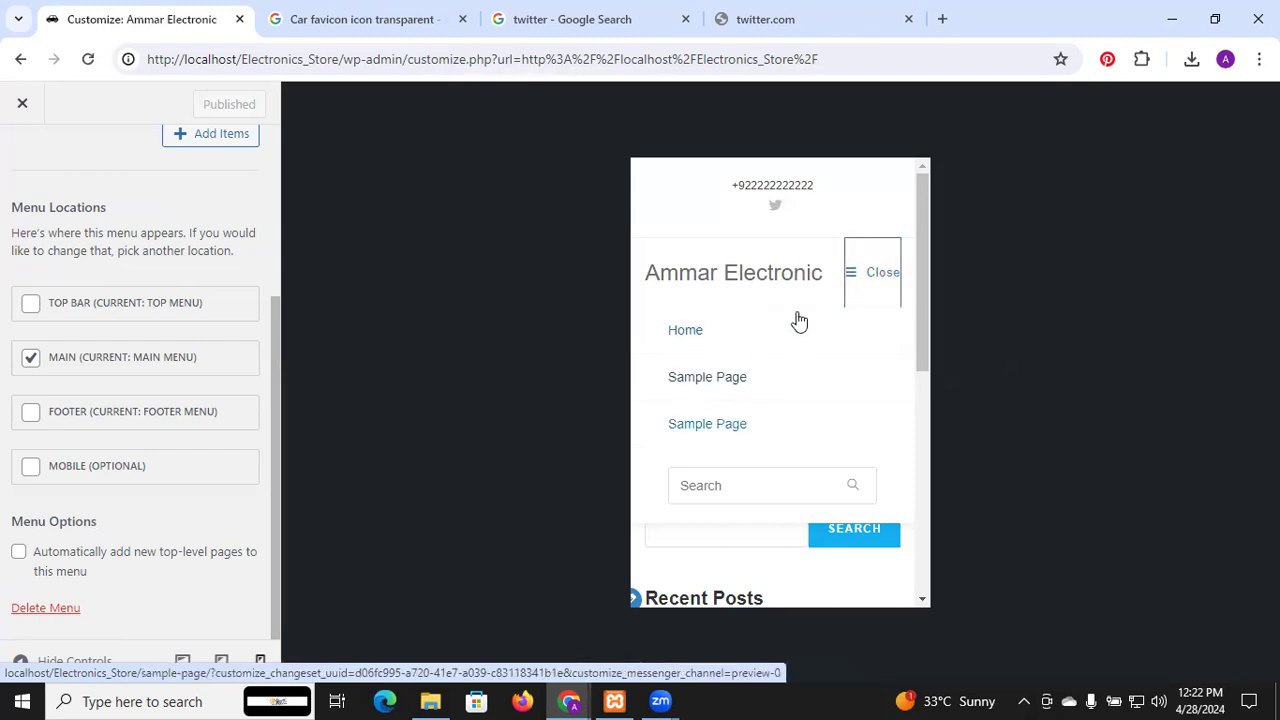
click(870, 285)
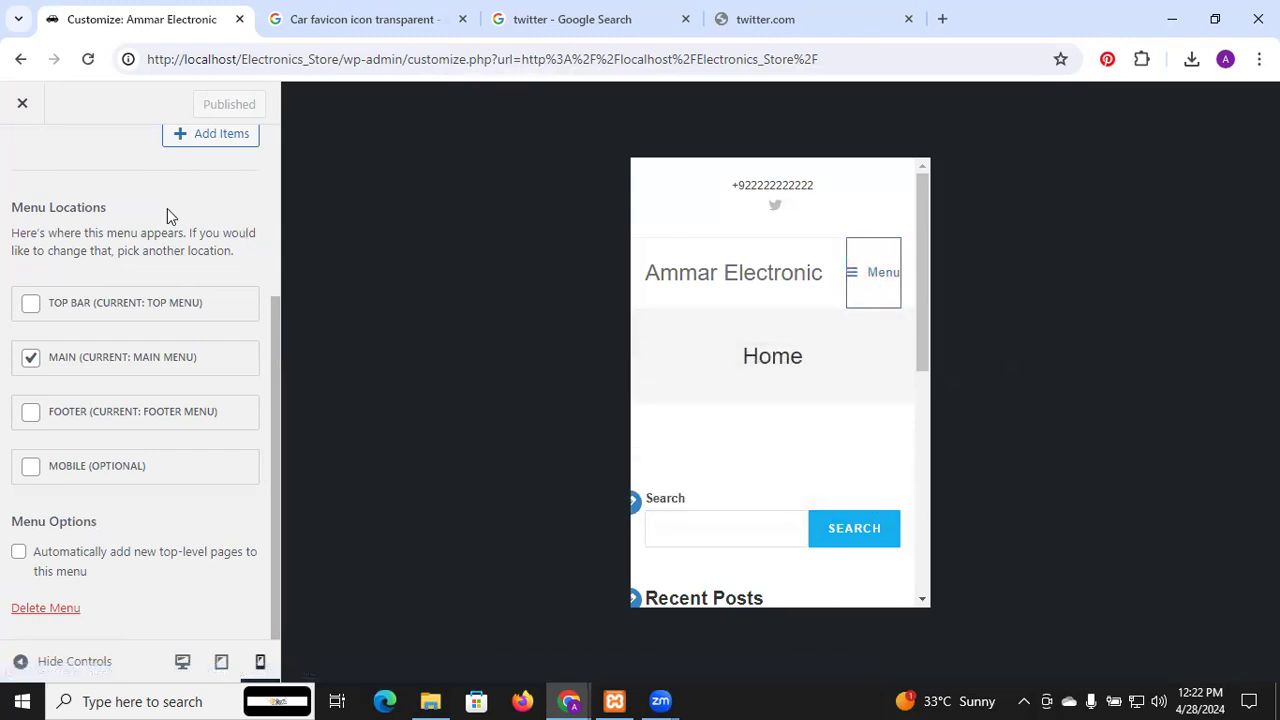
scroll(167, 208, up, 3)
Return from the Main menu to the main Customizer section list
click(22, 160)
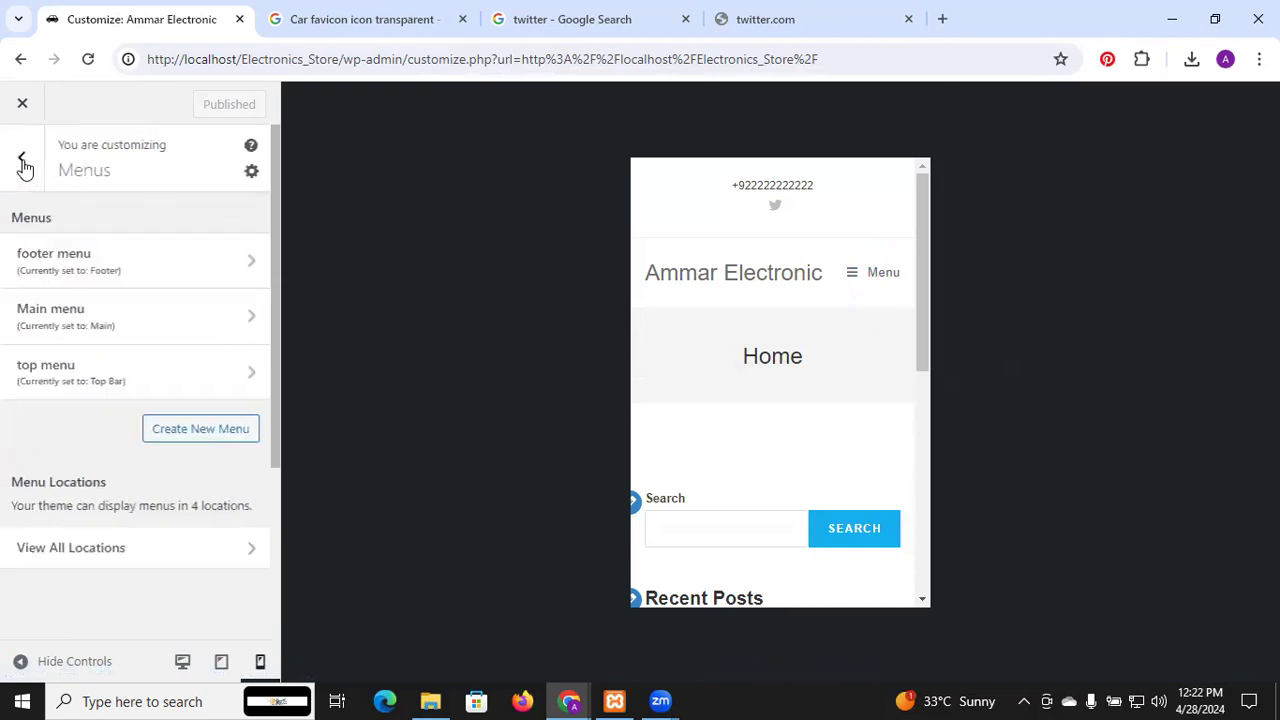
click(21, 157)
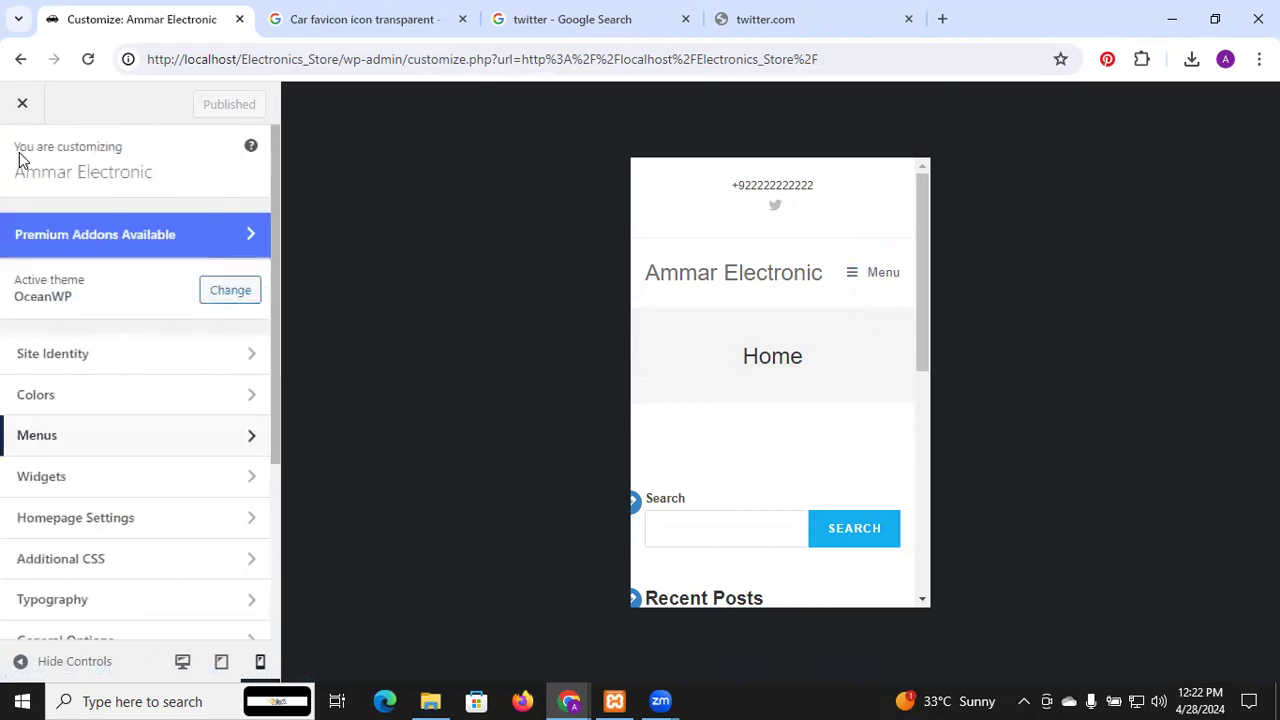
scroll(44, 458, down, 1)
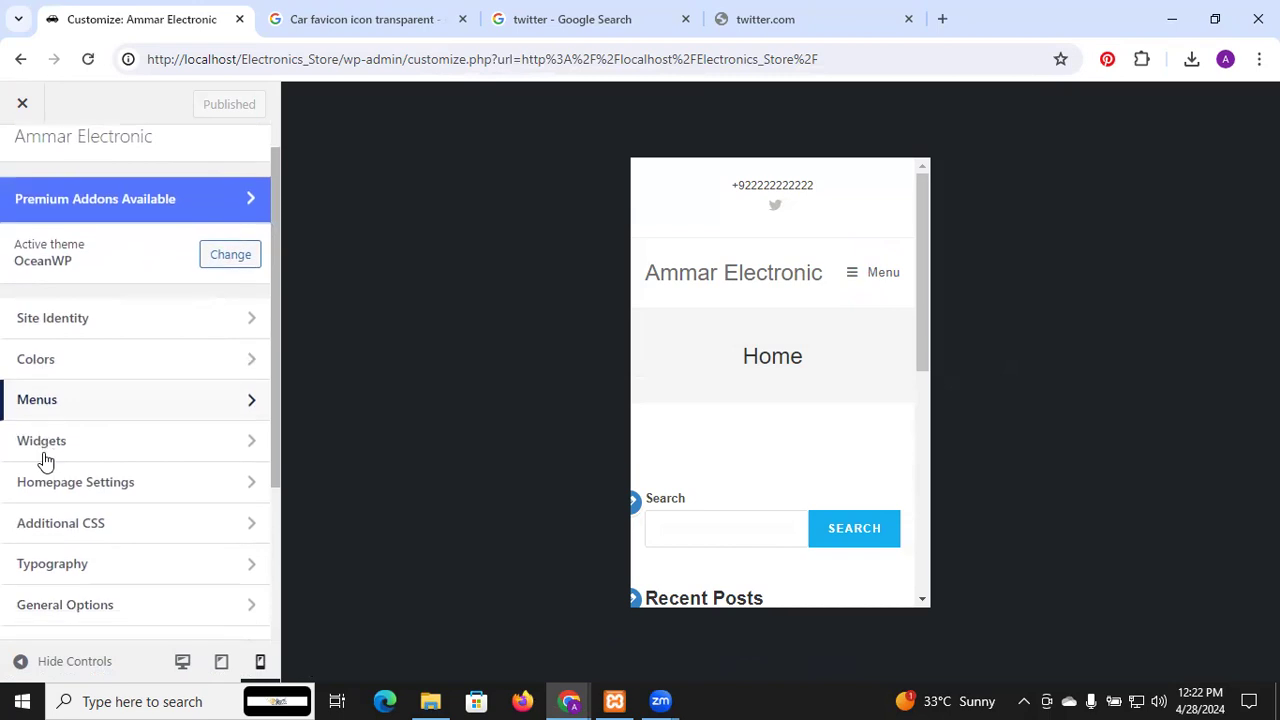
scroll(43, 440, down, 1)
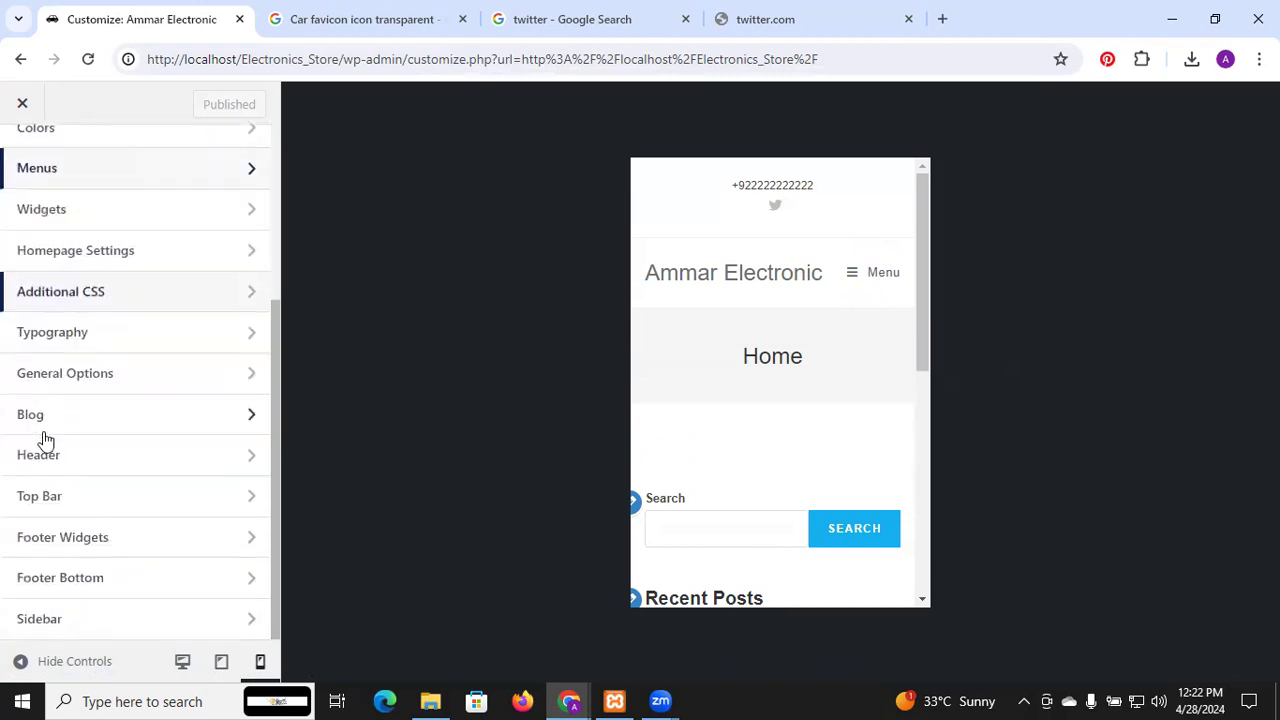
Switch the preview to desktop width from within General Options
click(87, 376)
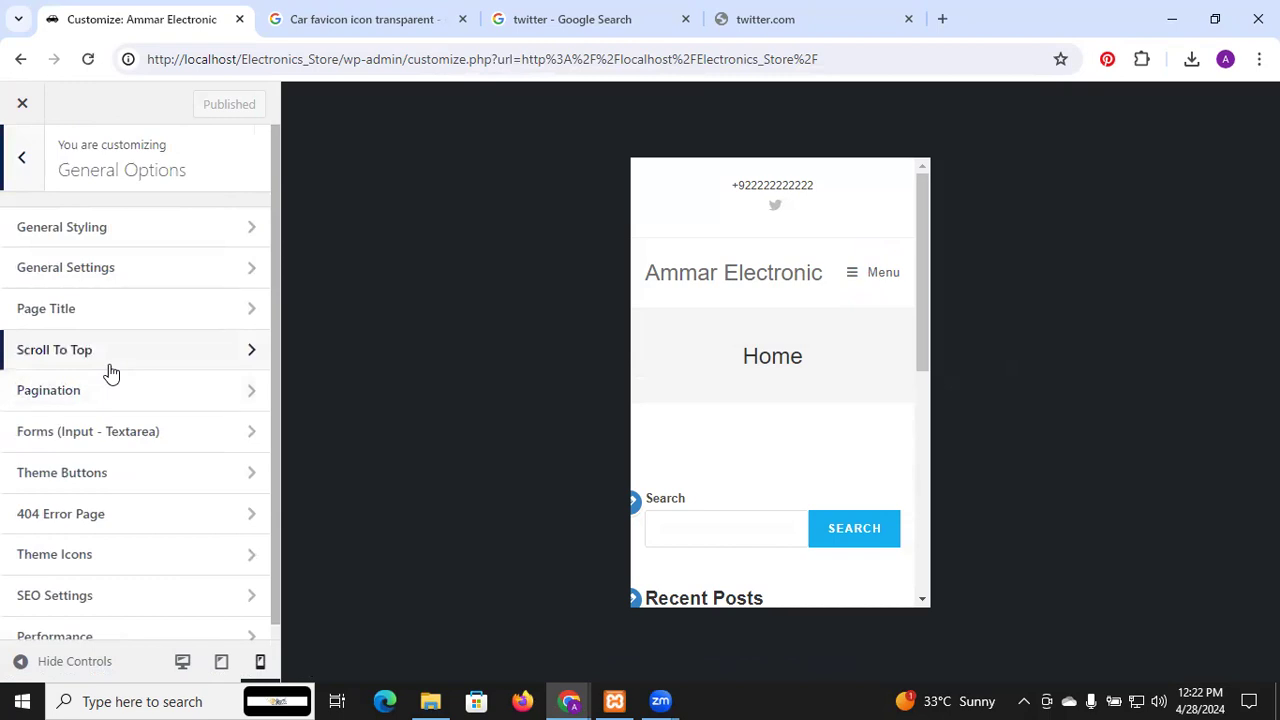
scroll(111, 373, down, 1)
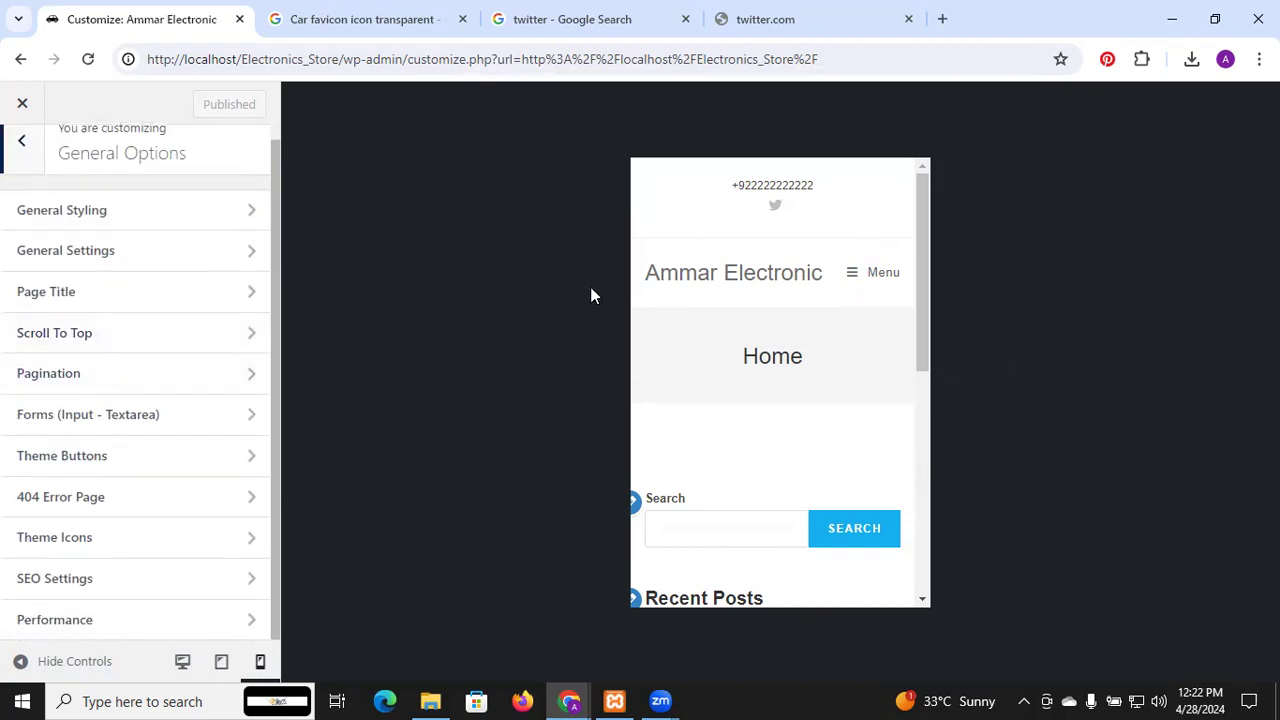
click(182, 661)
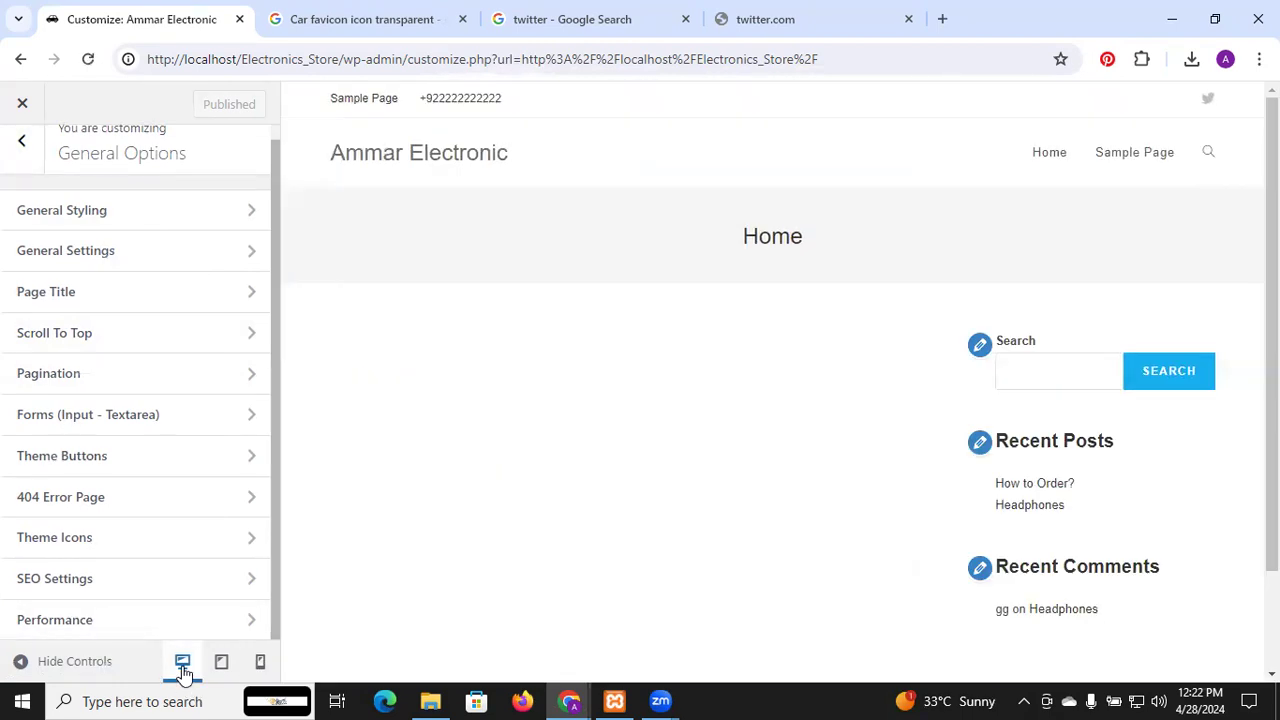
scroll(189, 523, up, 1)
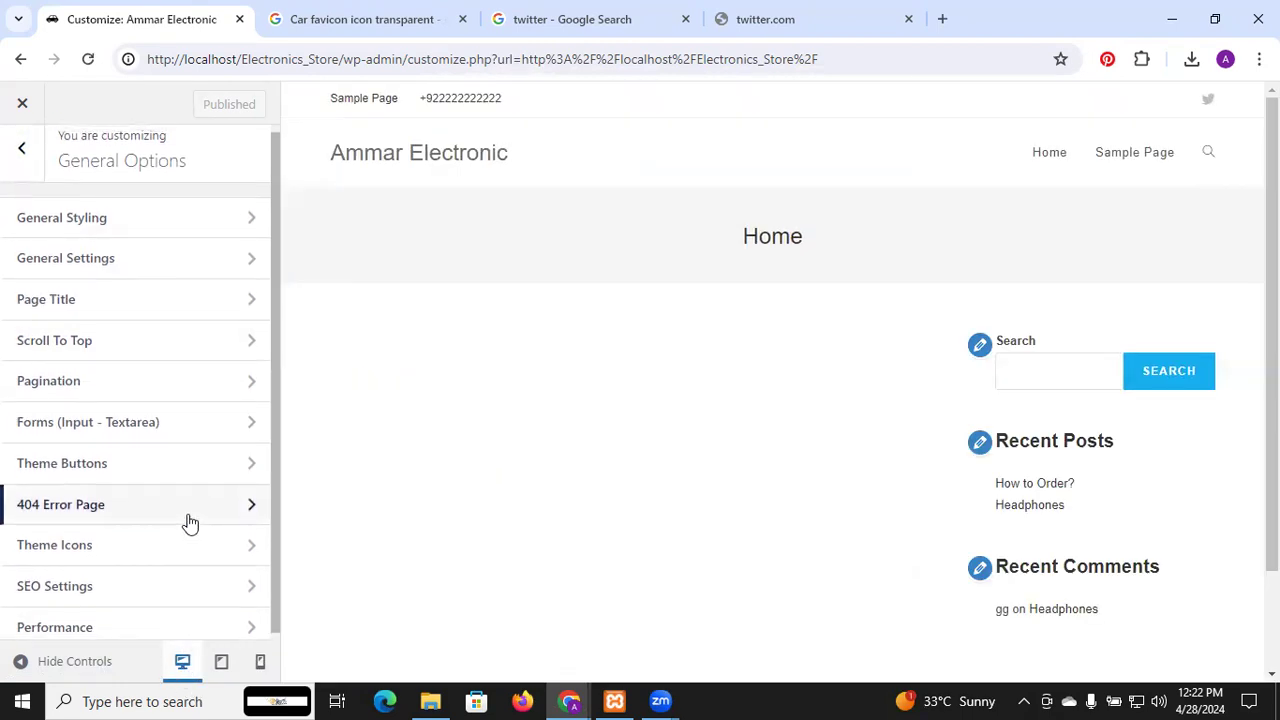
Browse the General Styling and General Settings options, ending back in General Options
click(137, 217)
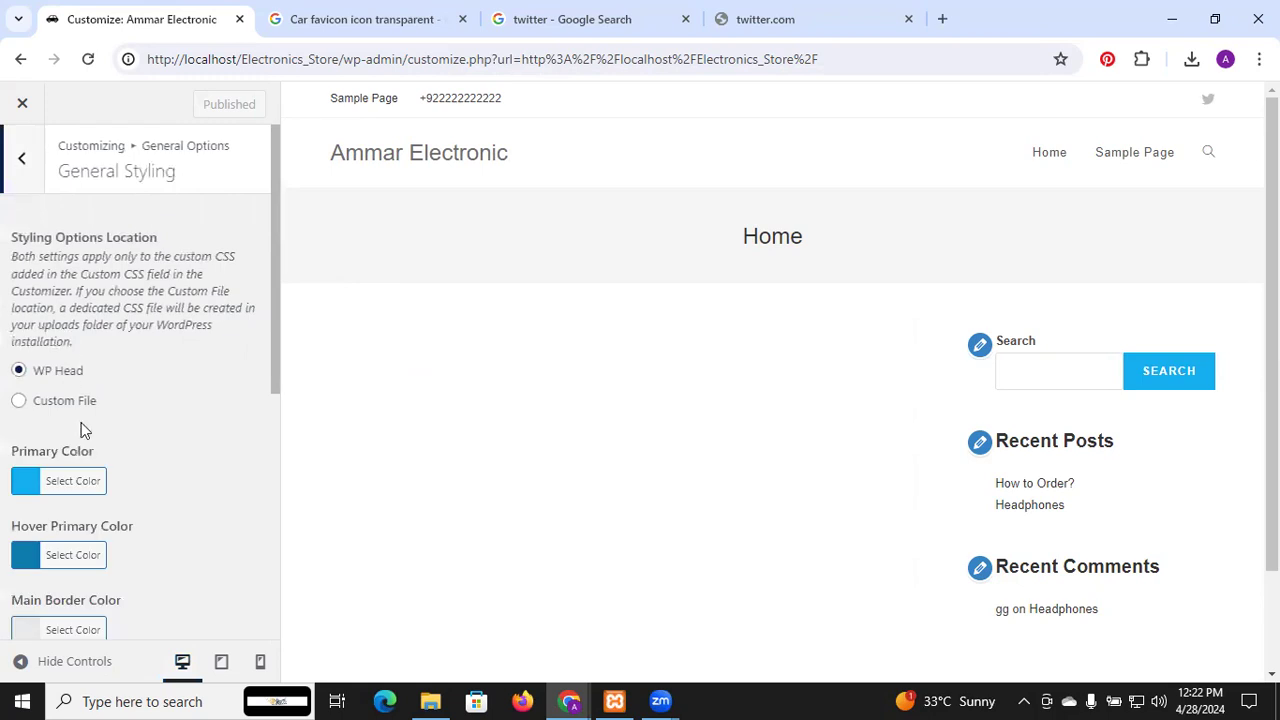
scroll(83, 425, down, 5)
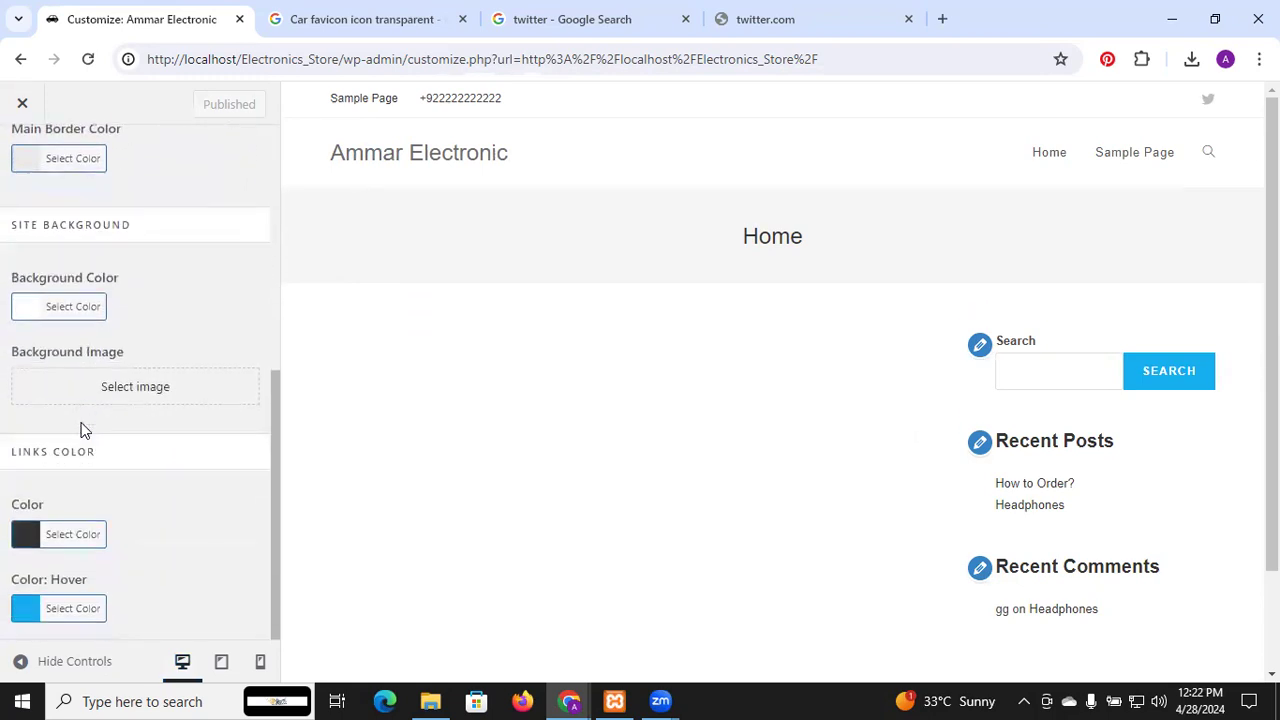
scroll(83, 430, up, 5)
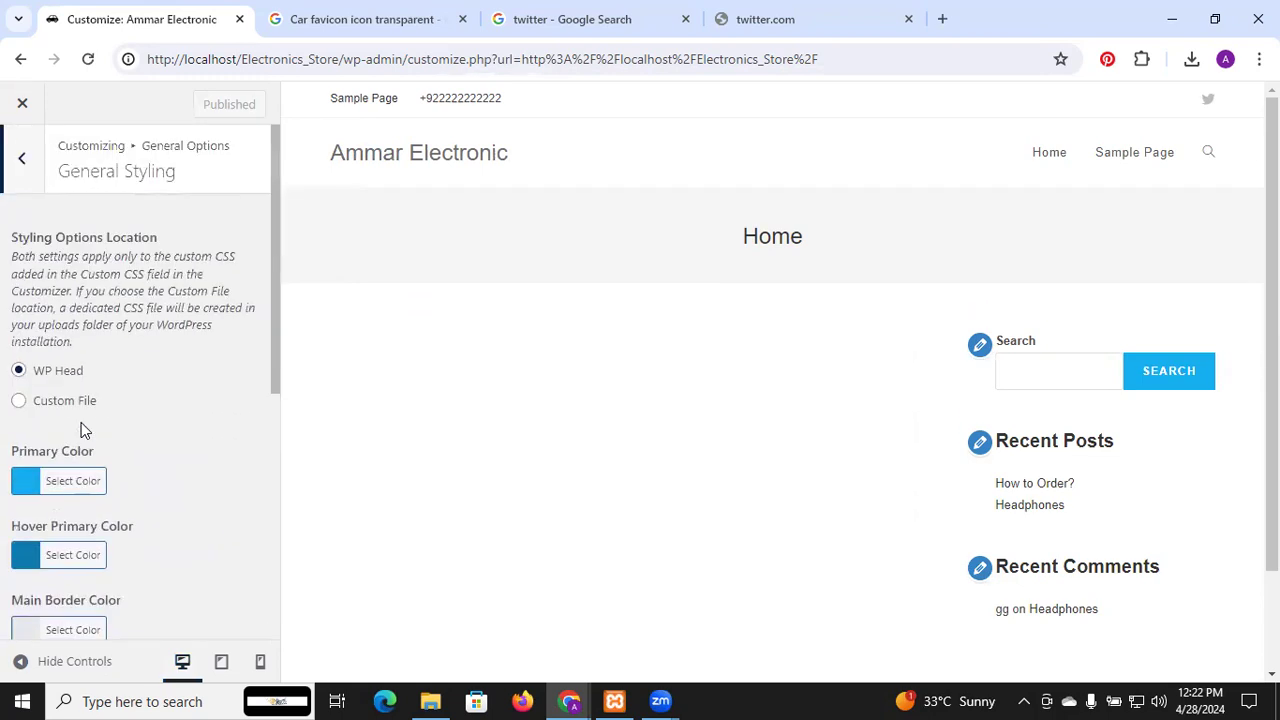
click(16, 158)
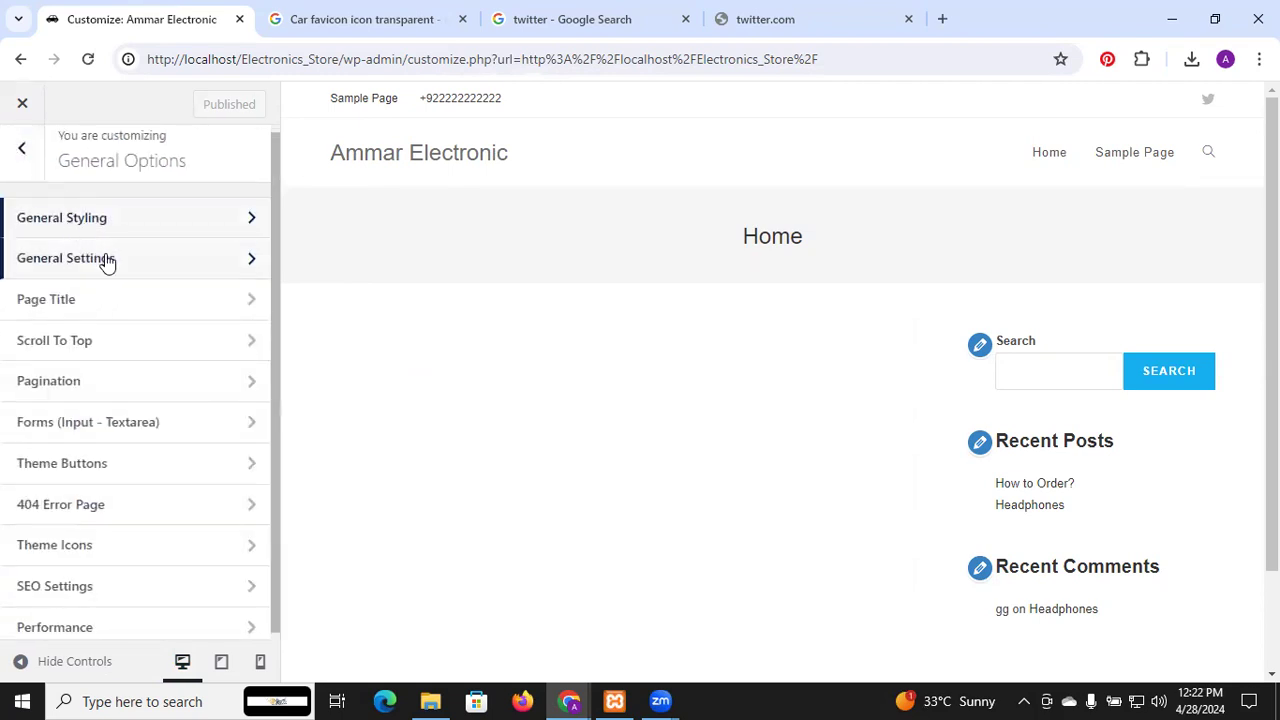
click(106, 262)
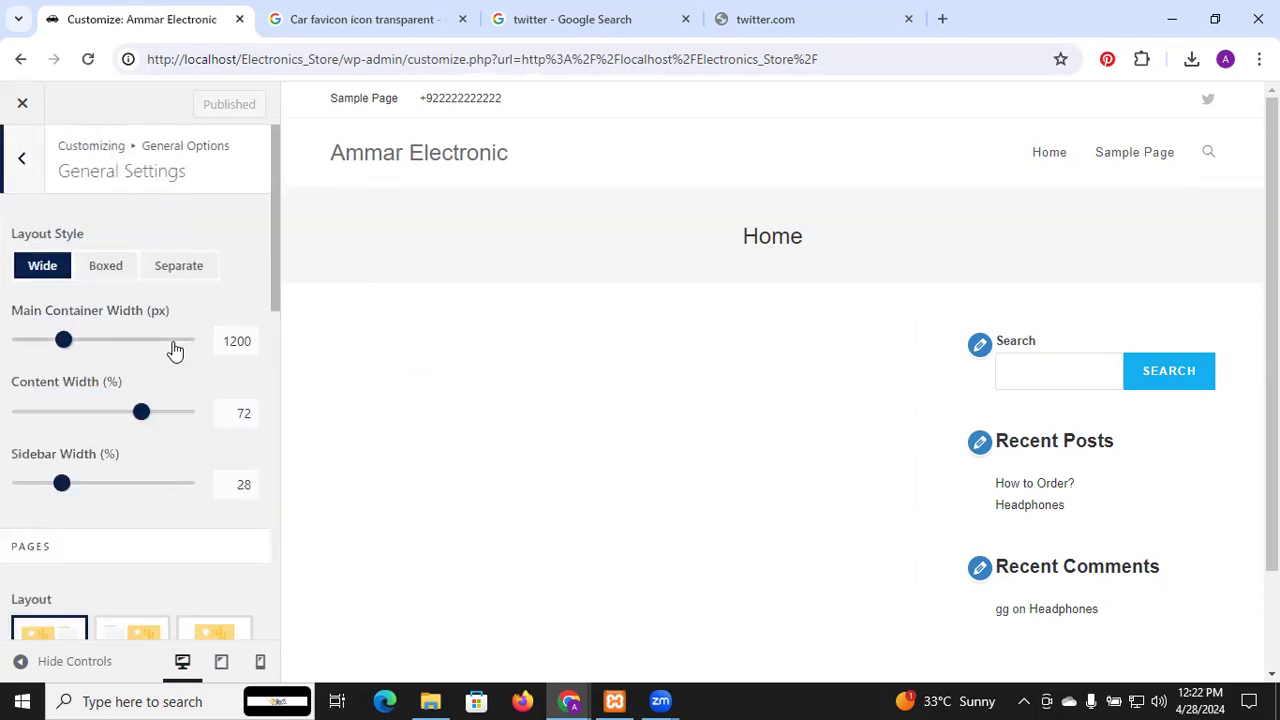
scroll(173, 348, down, 4)
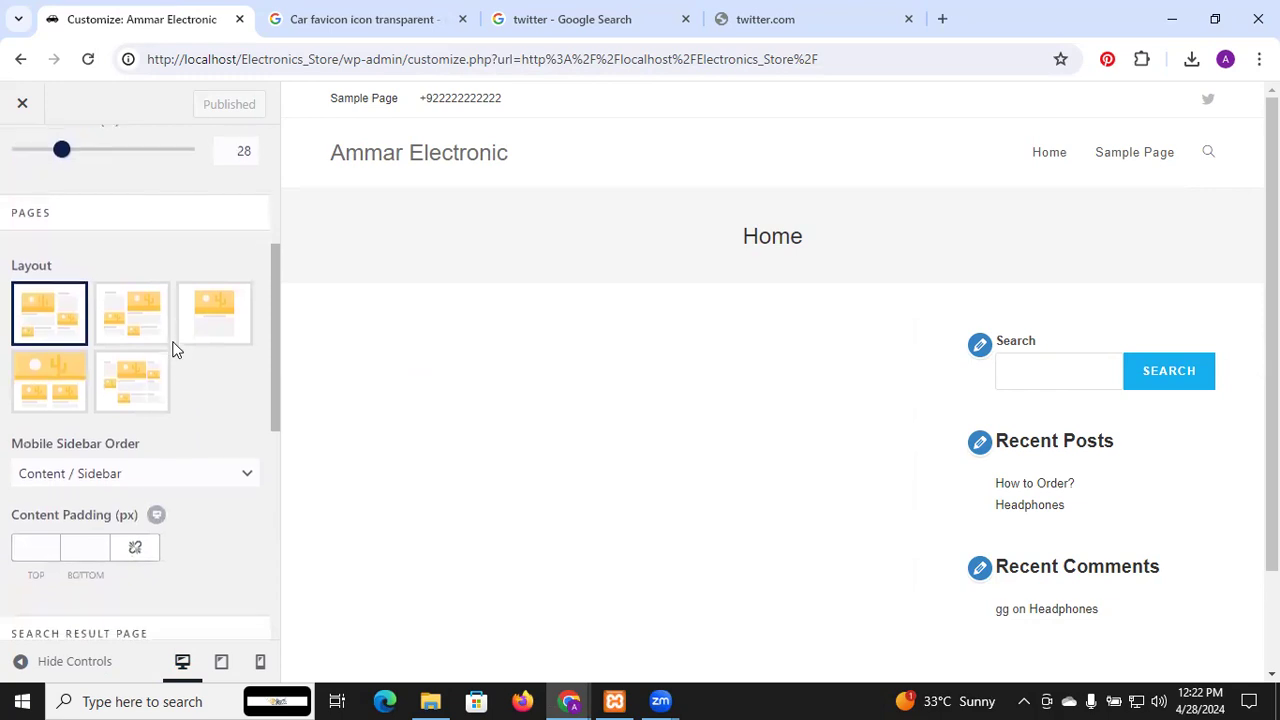
scroll(173, 348, down, 8)
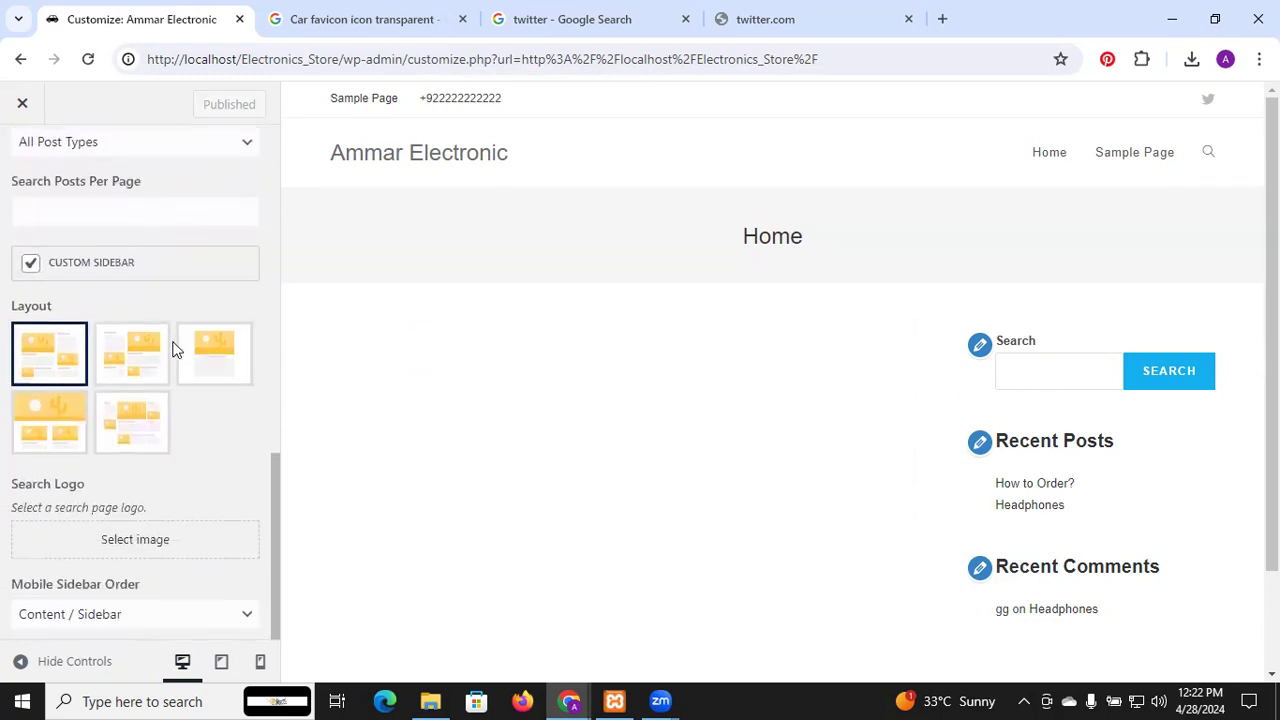
scroll(173, 348, up, 10)
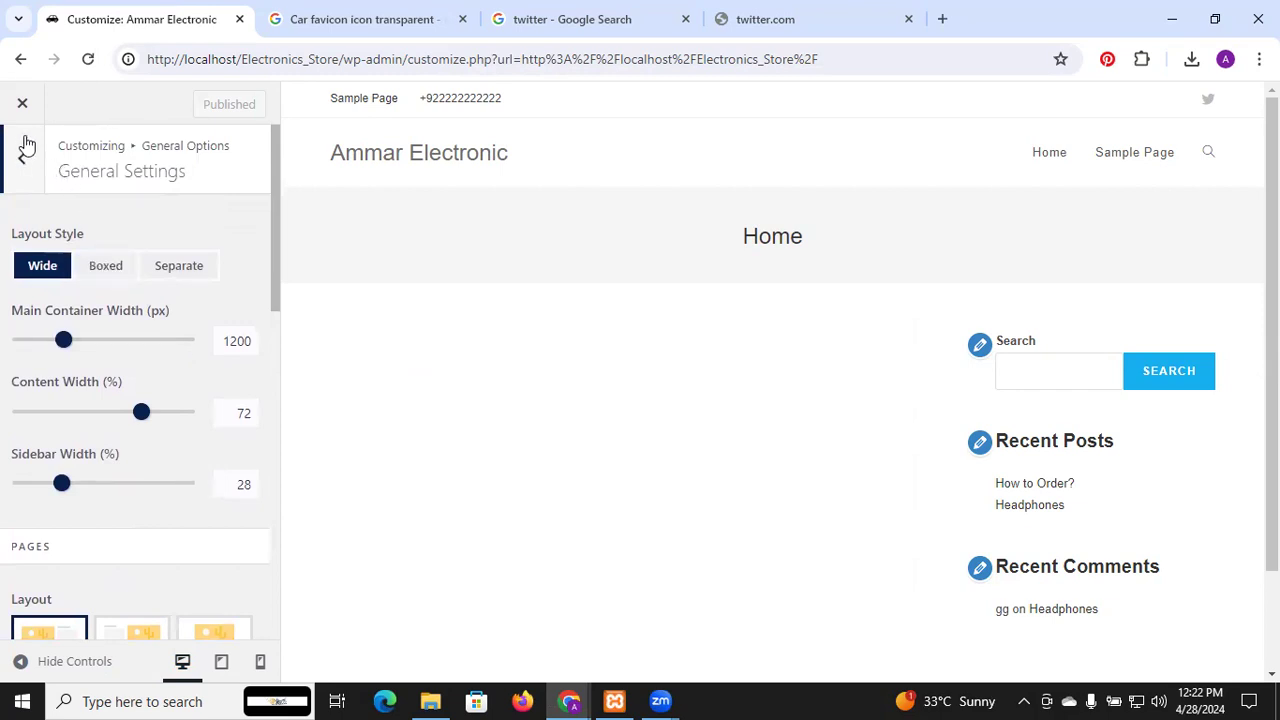
click(24, 168)
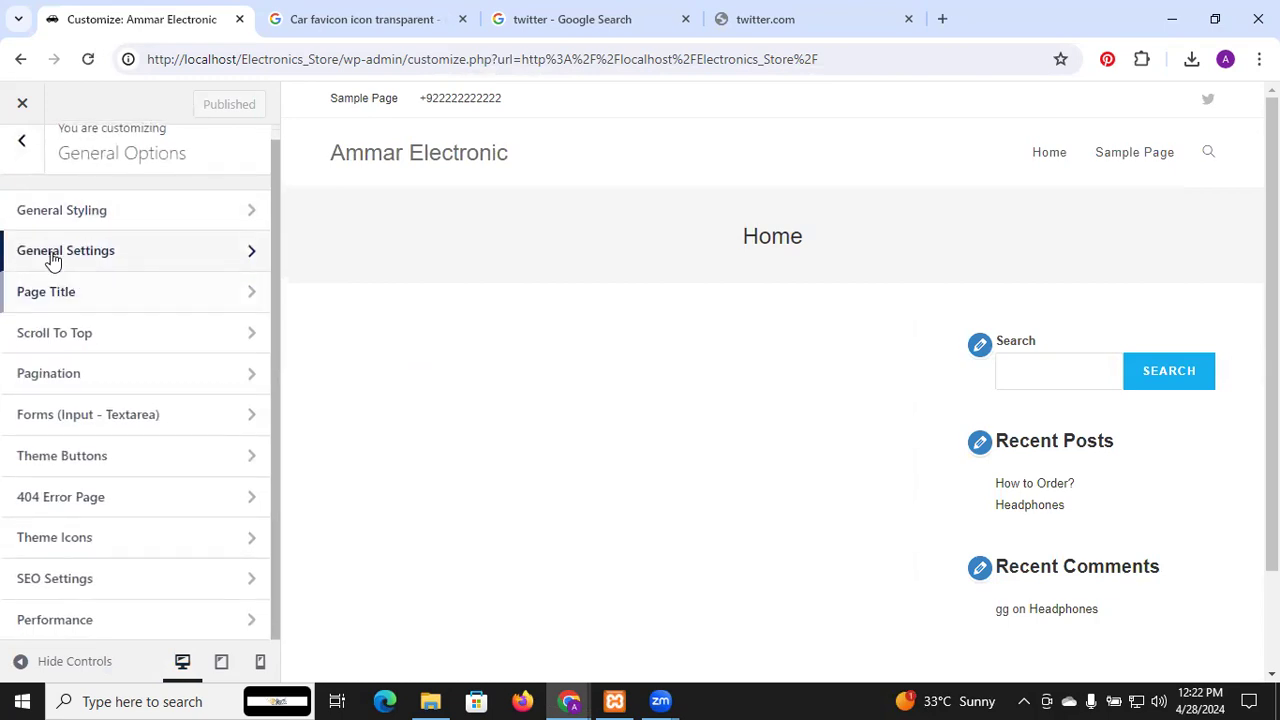
In Header > Menu, try Center and Left positions, settle on Right, and publish
click(23, 160)
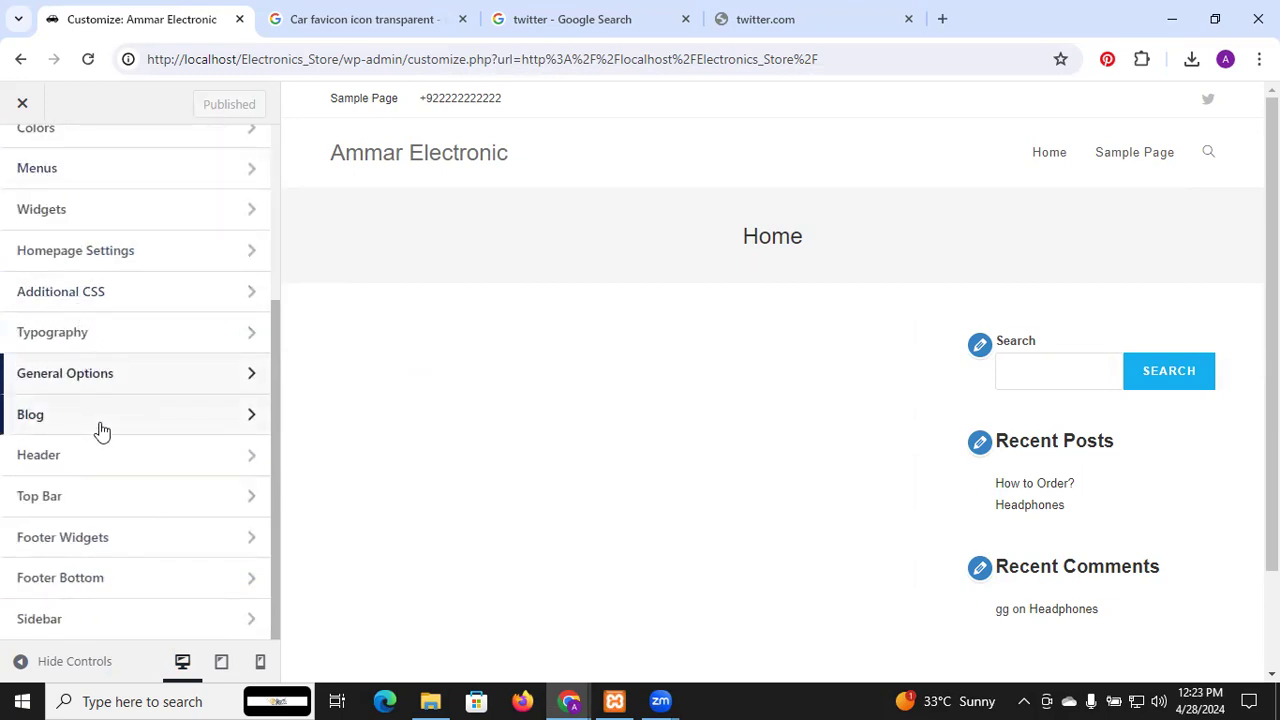
click(89, 462)
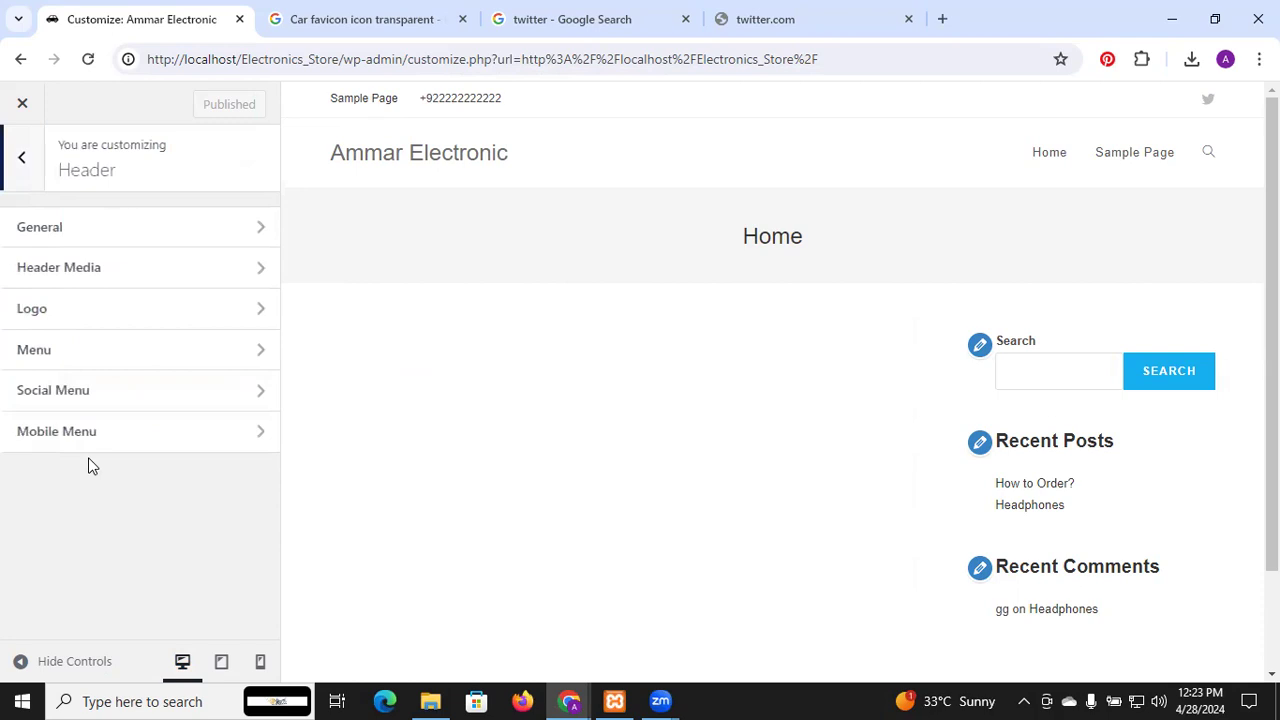
click(92, 349)
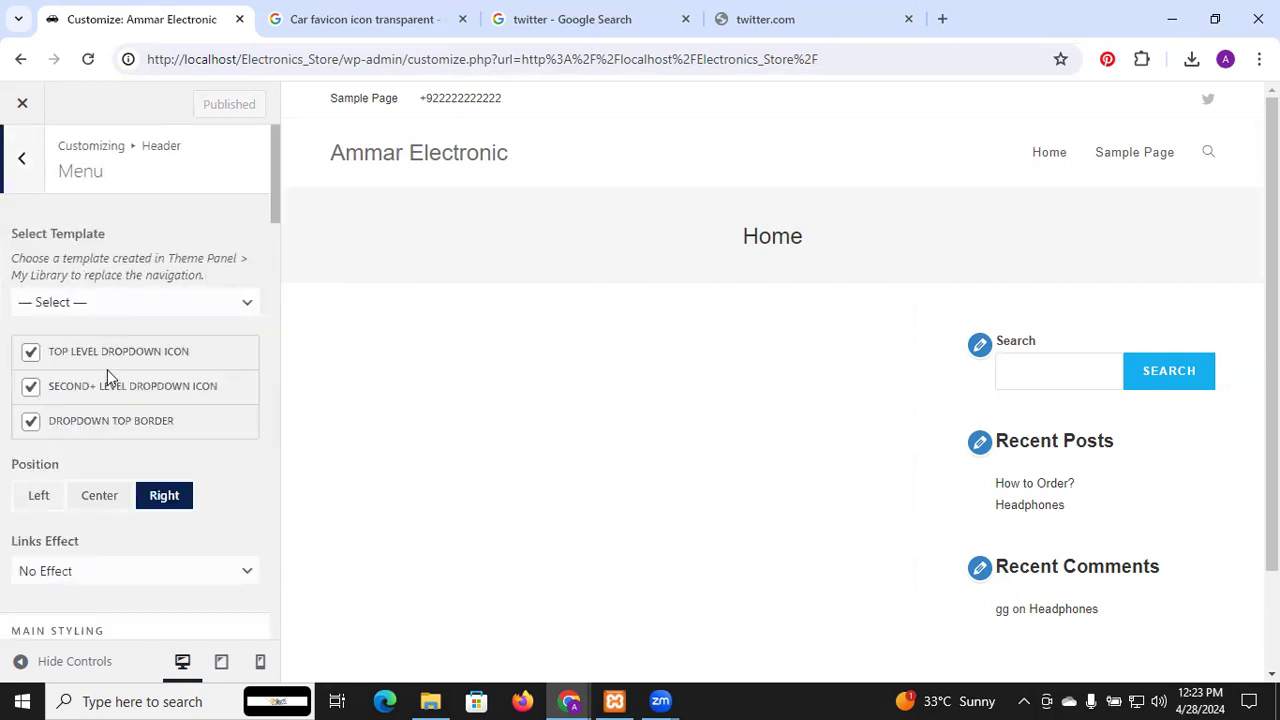
scroll(108, 406, down, 2)
click(82, 270)
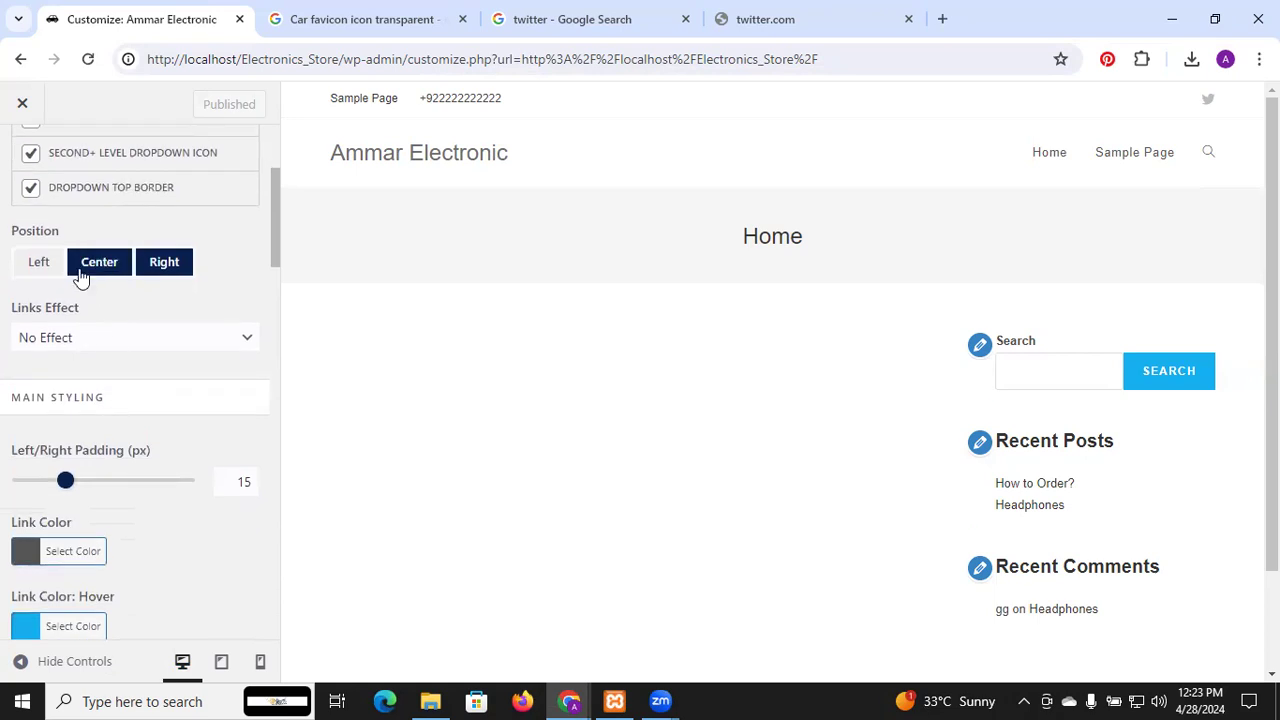
click(100, 268)
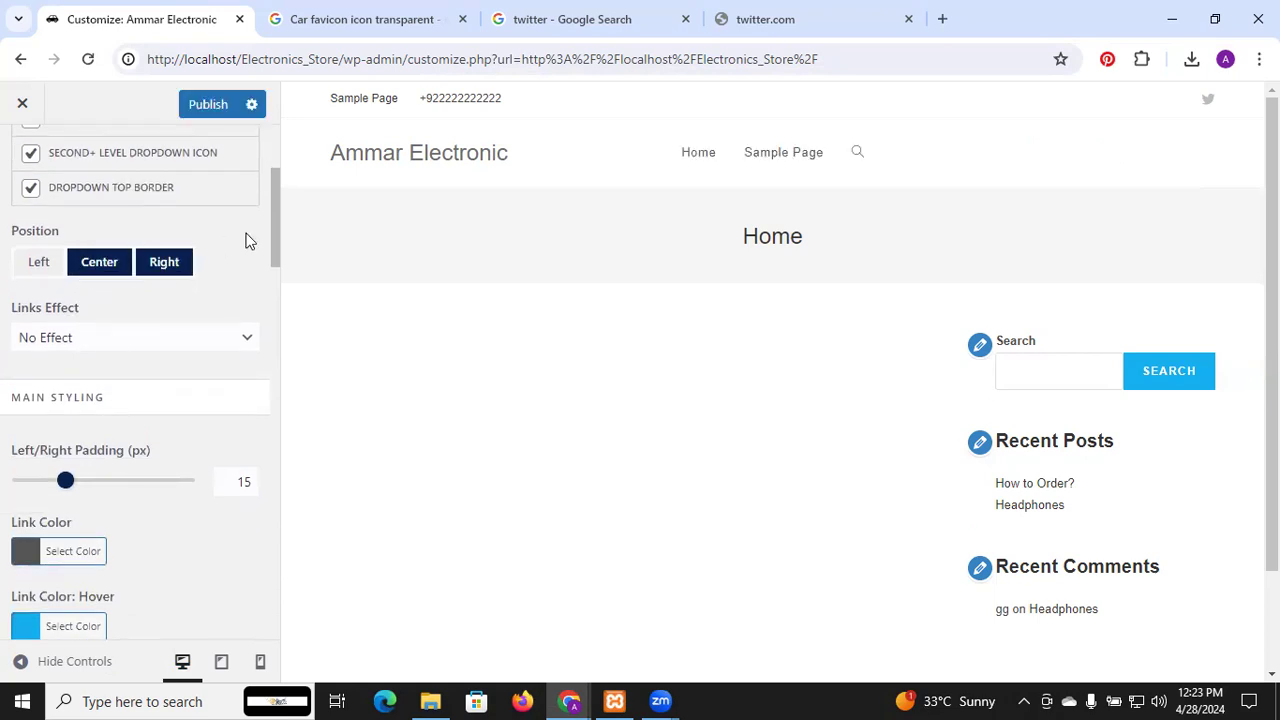
click(42, 264)
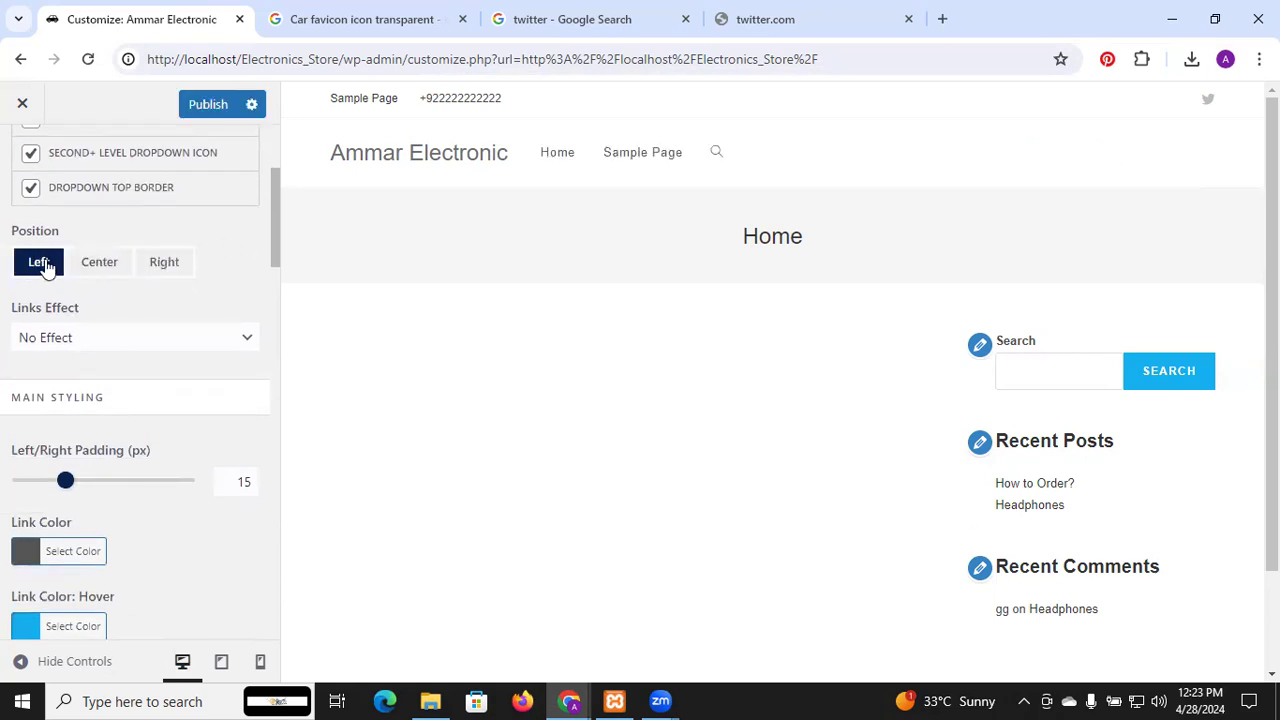
click(88, 268)
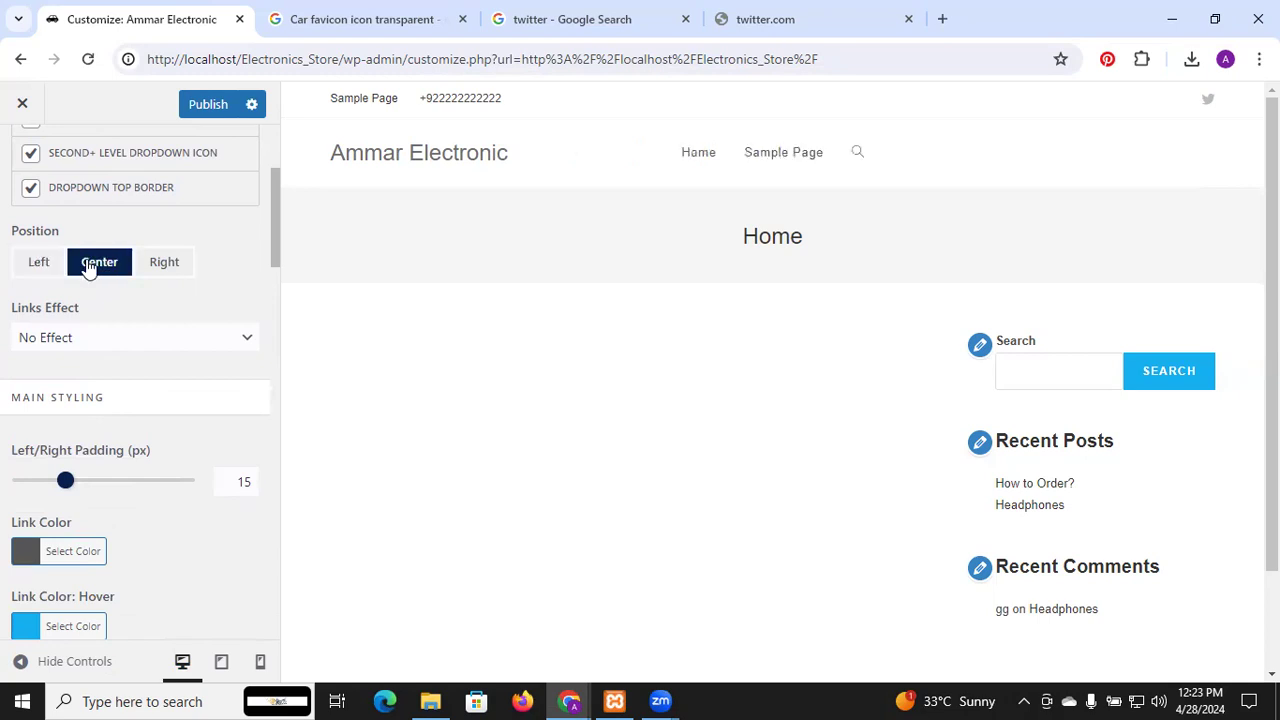
click(170, 265)
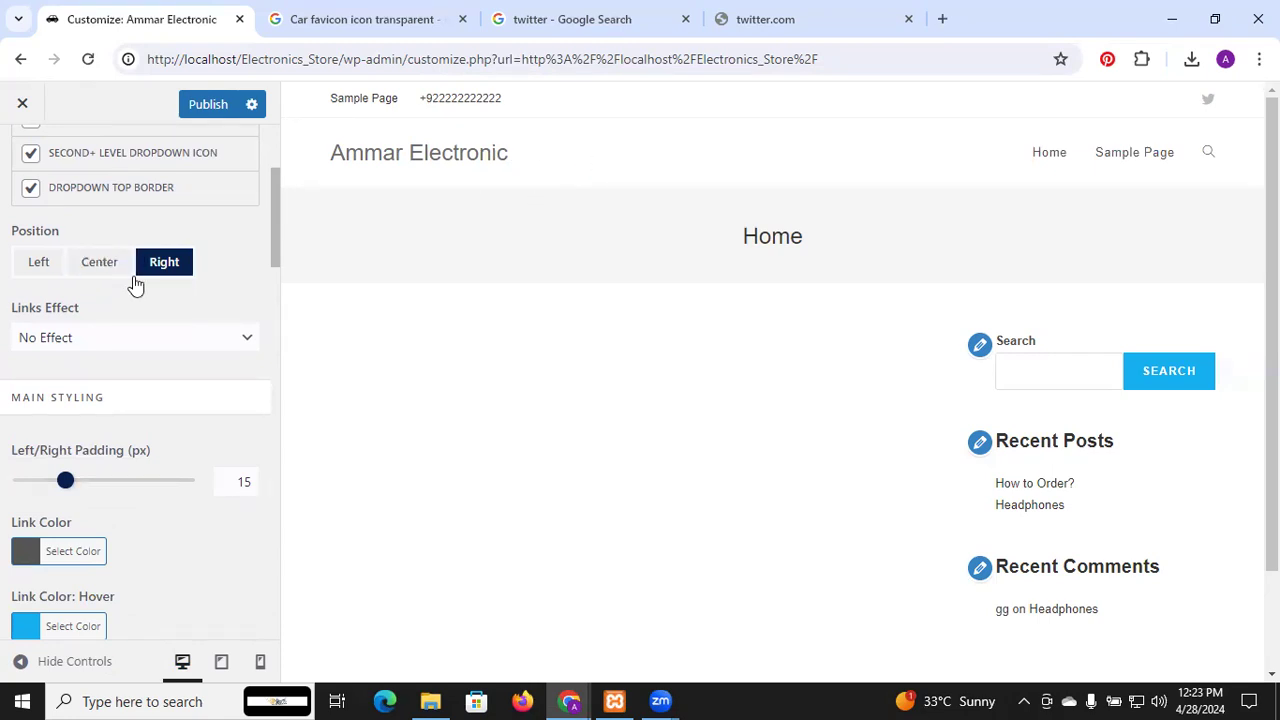
click(206, 116)
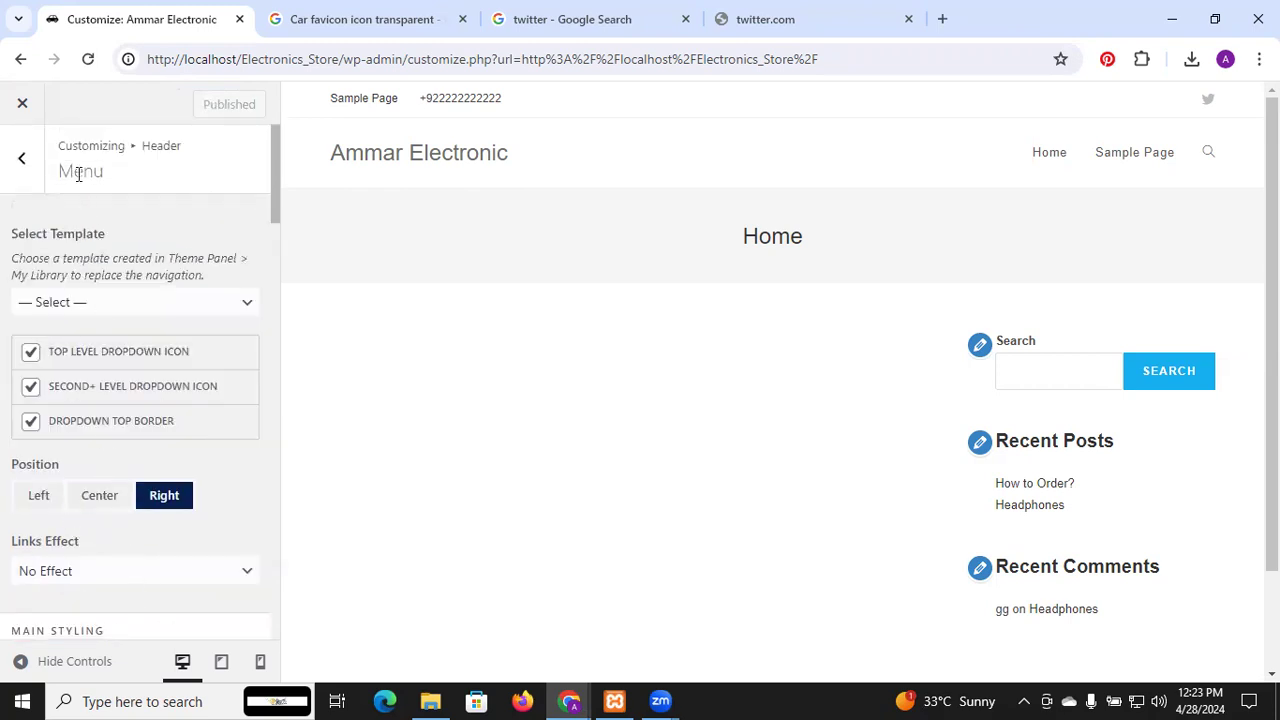
Exit the Customizer and go to the About WordPress 6.5.2 page
click(23, 162)
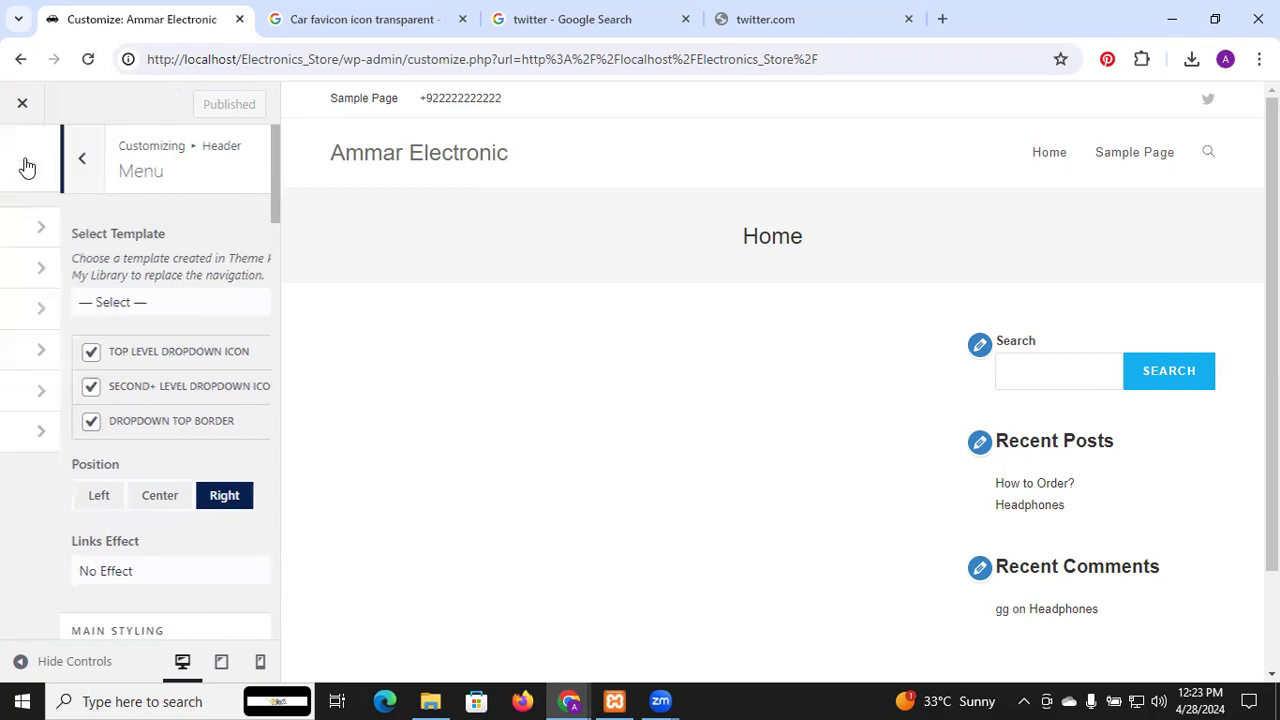
click(24, 106)
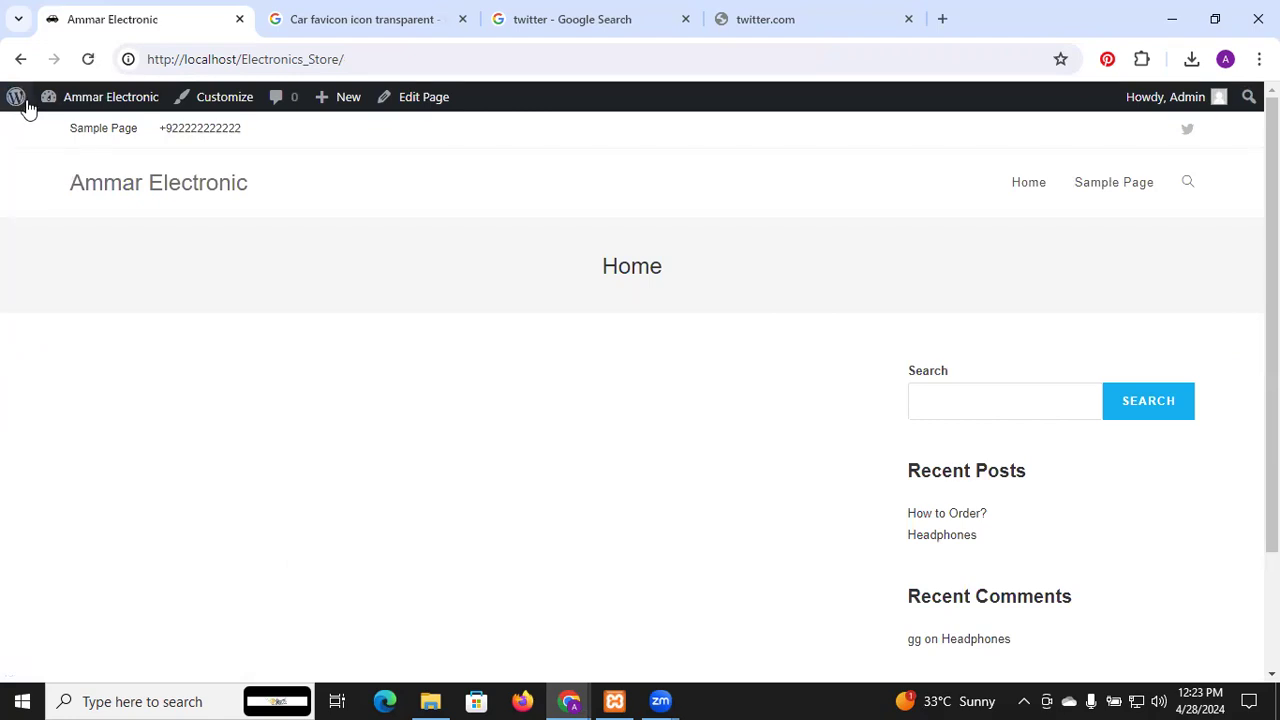
click(15, 103)
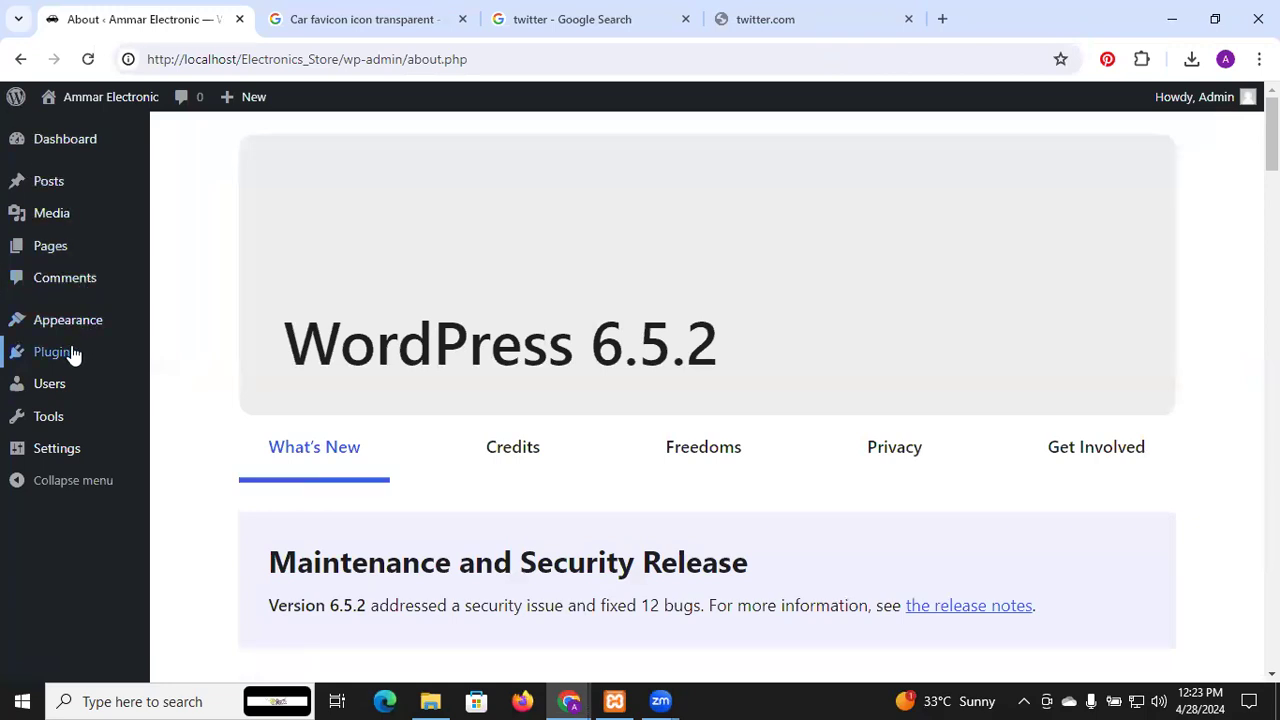
mouse_move(67, 366)
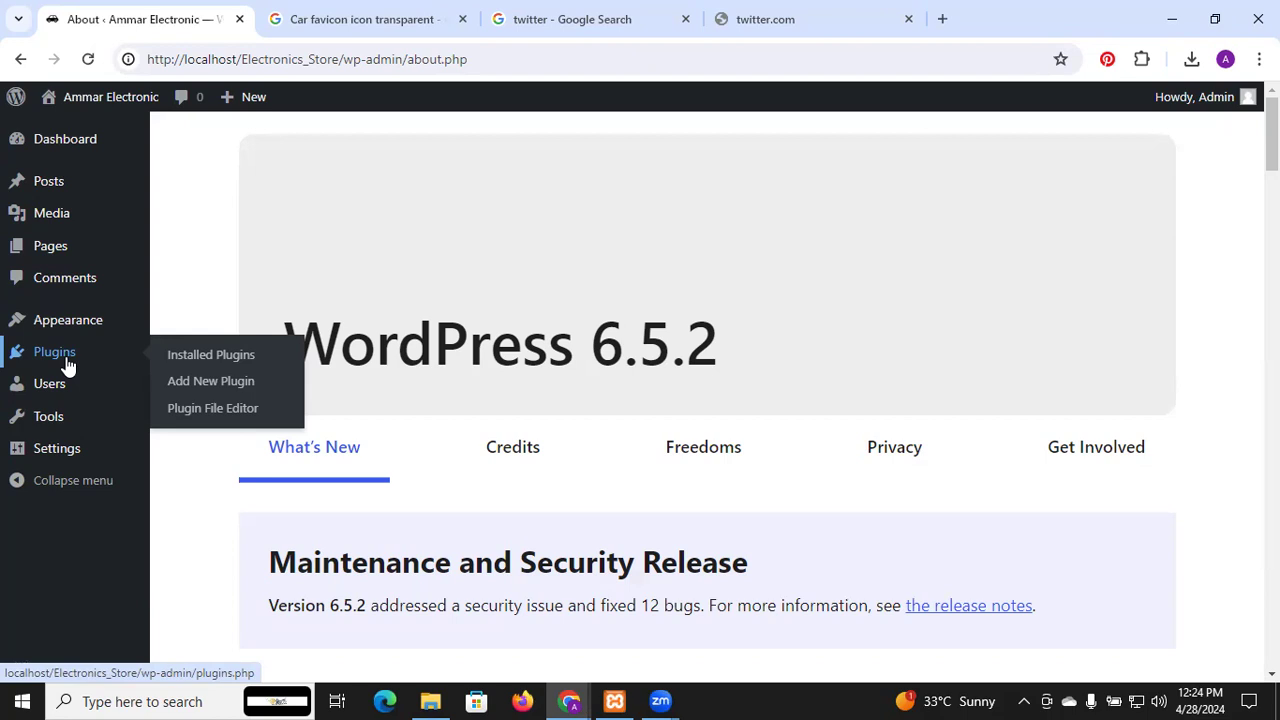
View Installed Plugins (Akismet Anti-spam, Hello Dolly, both inactive), then bring the Pictures folder forward
click(66, 360)
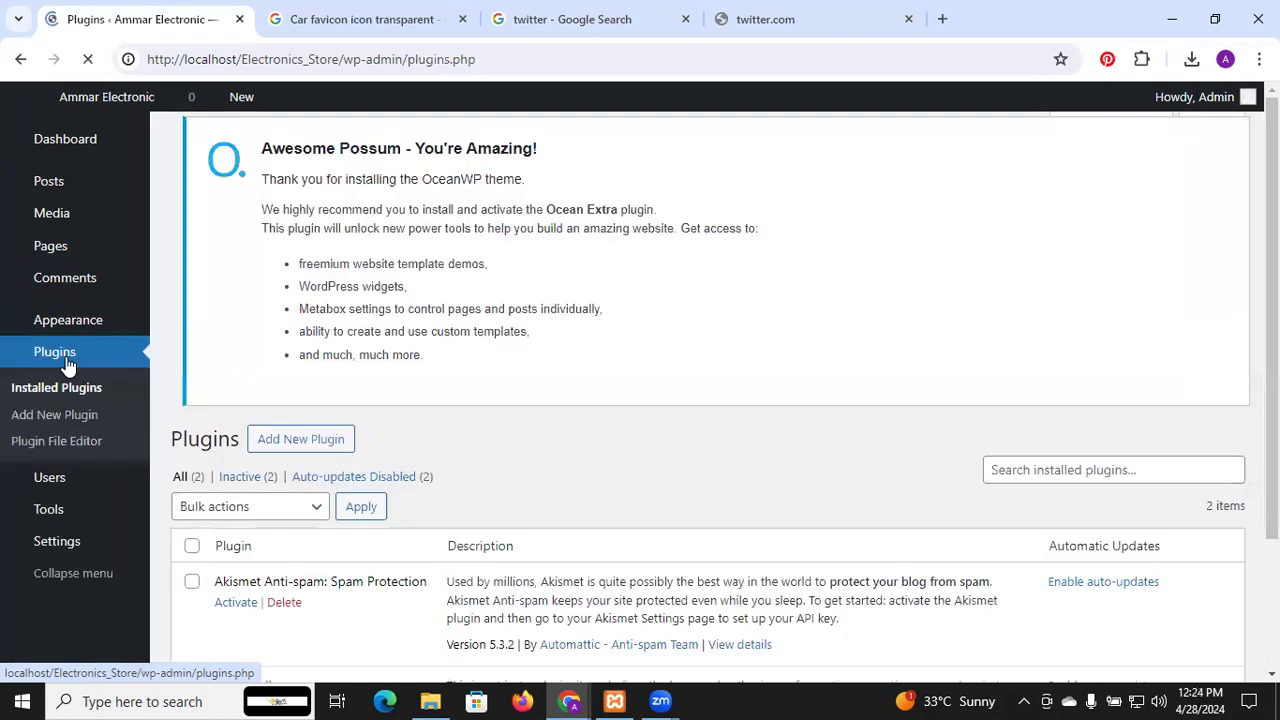
scroll(586, 394, down, 2)
scroll(583, 388, down, 1)
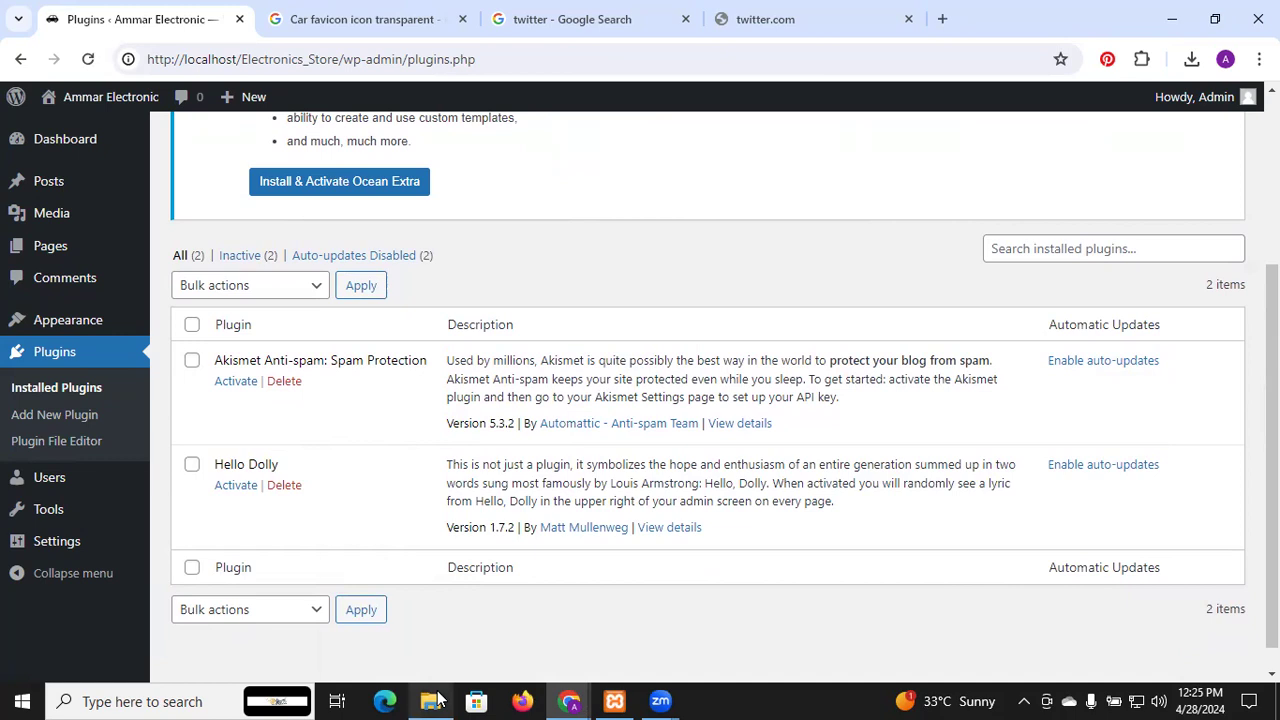
mouse_move(437, 700)
click(423, 625)
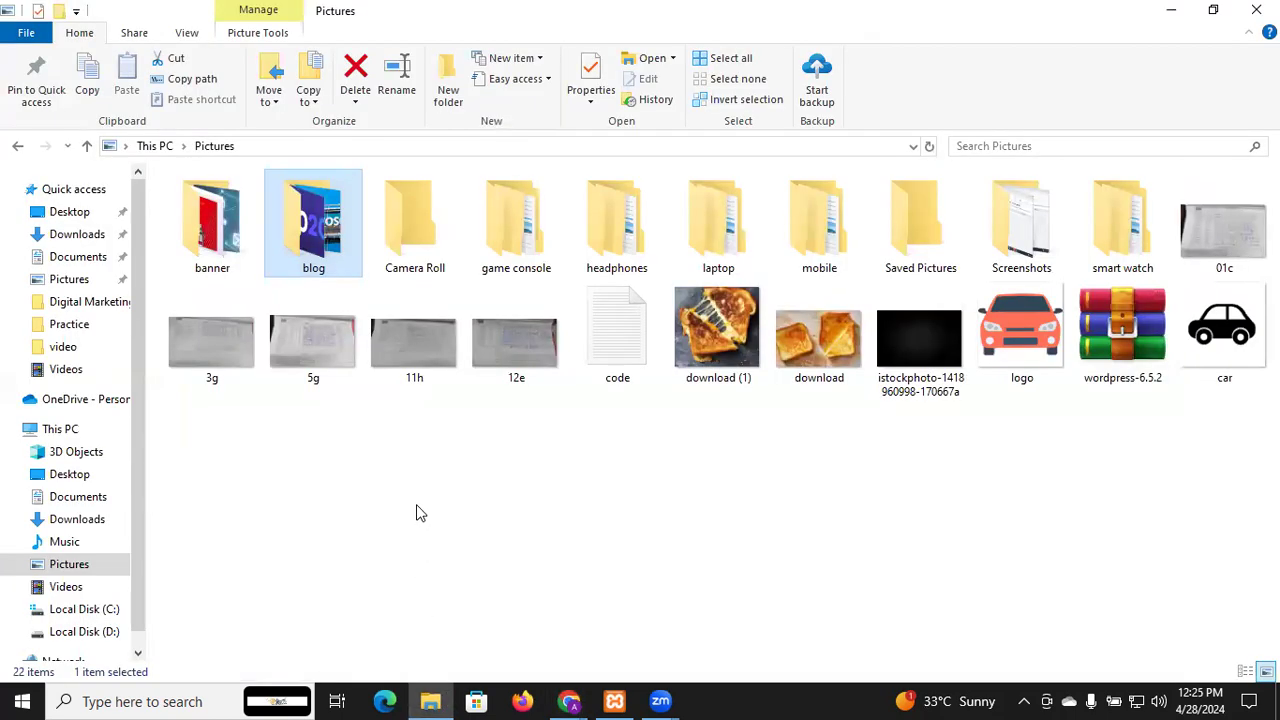
Open the code notes file from Pictures in Notepad and maximize it
double_click(611, 356)
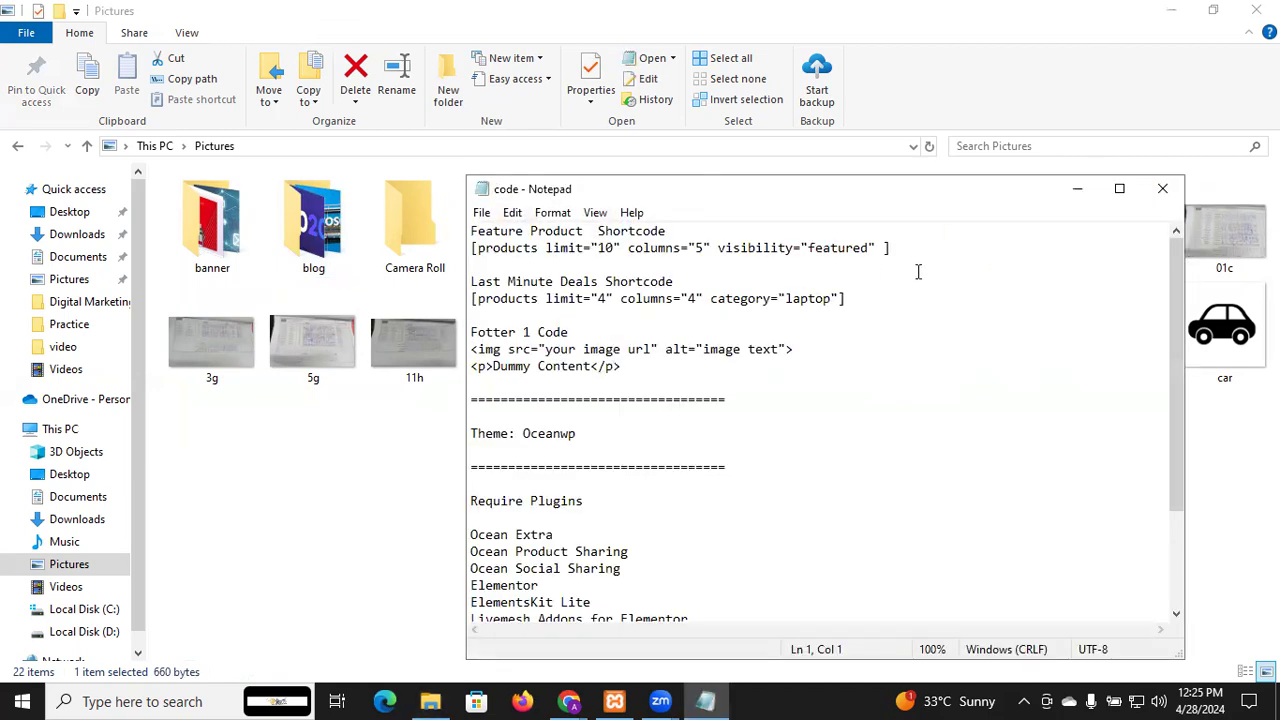
click(1119, 188)
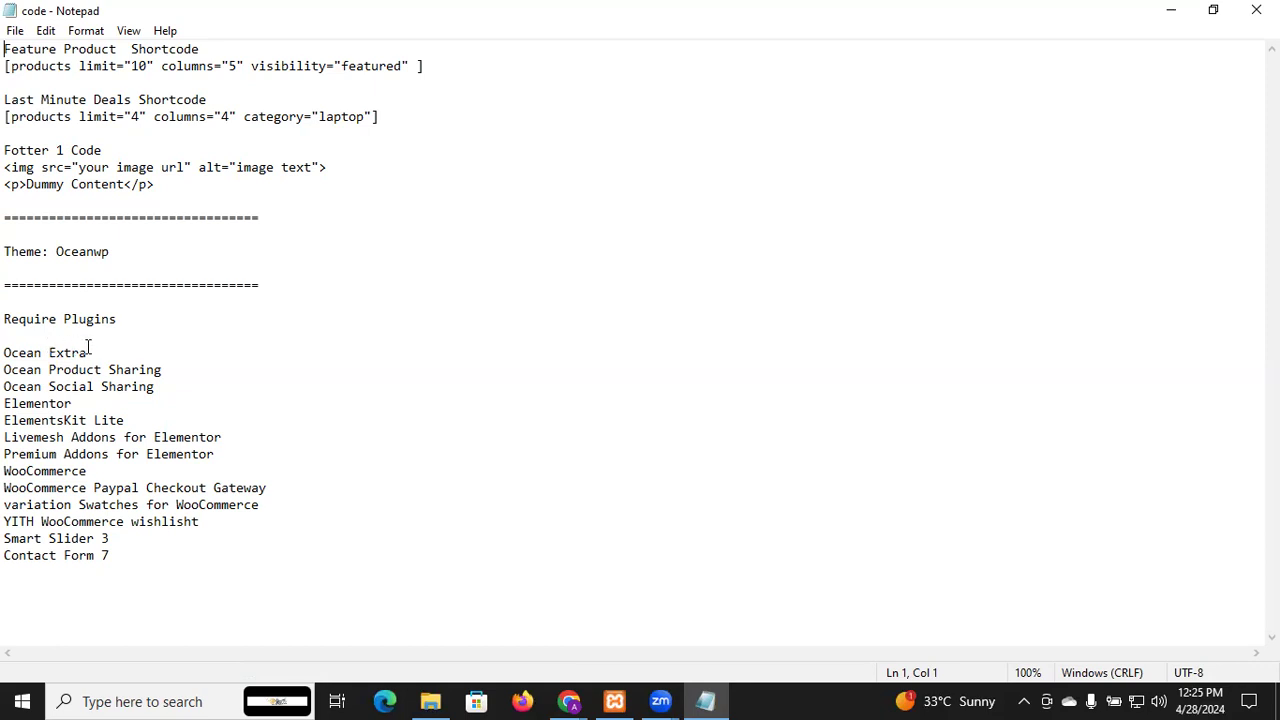
Review the required plugins list, selecting lines from Ocean Extra through WooCommerce
click(97, 355)
drag(97, 355, 6, 351)
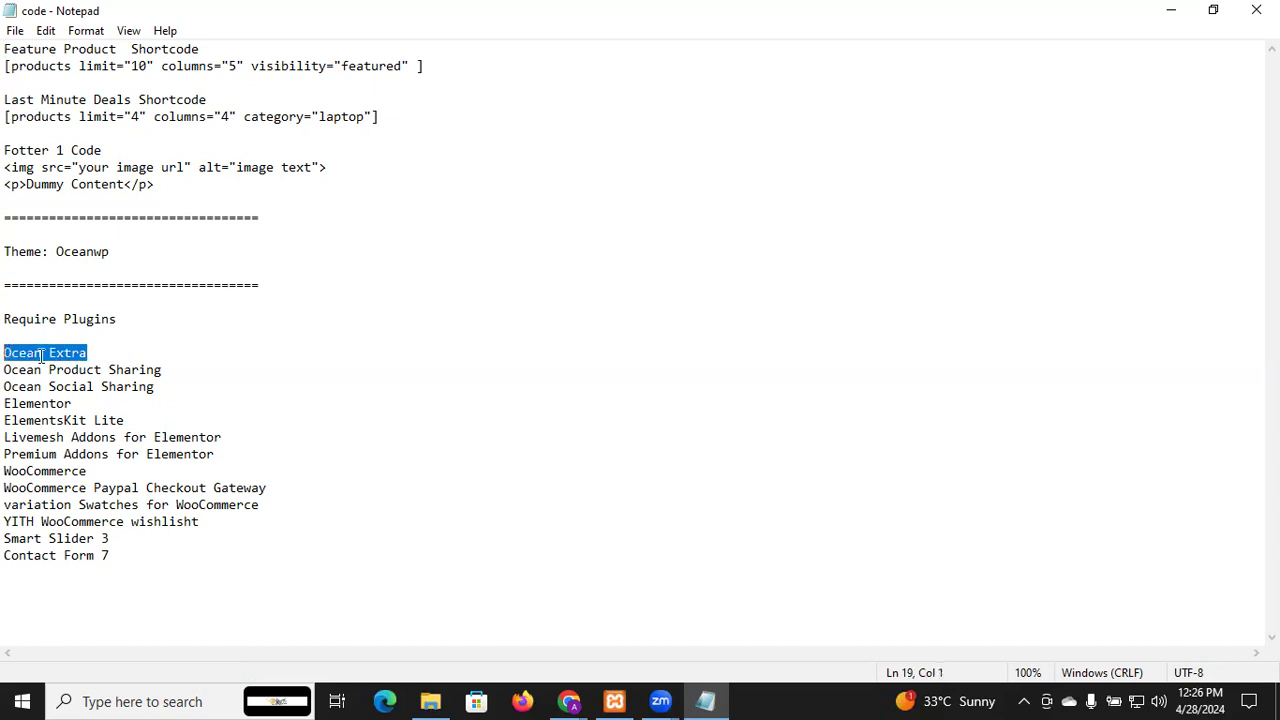
drag(163, 370, 34, 372)
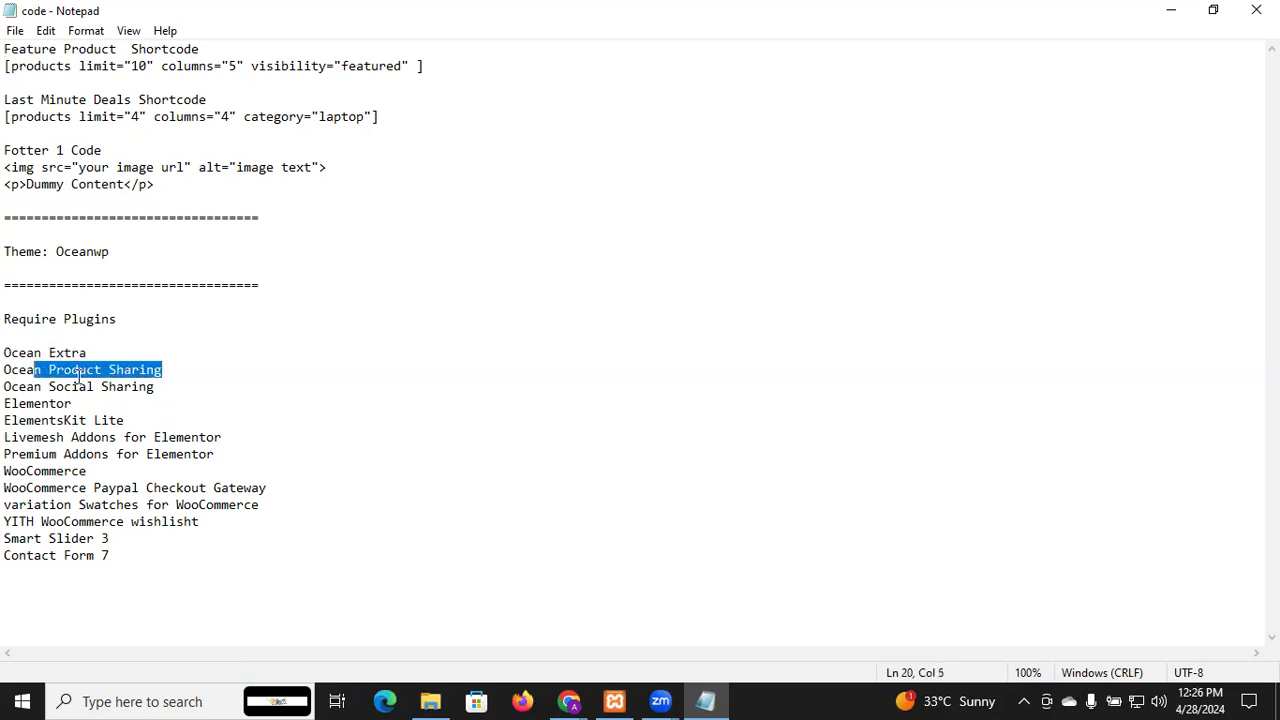
click(139, 386)
click(79, 402)
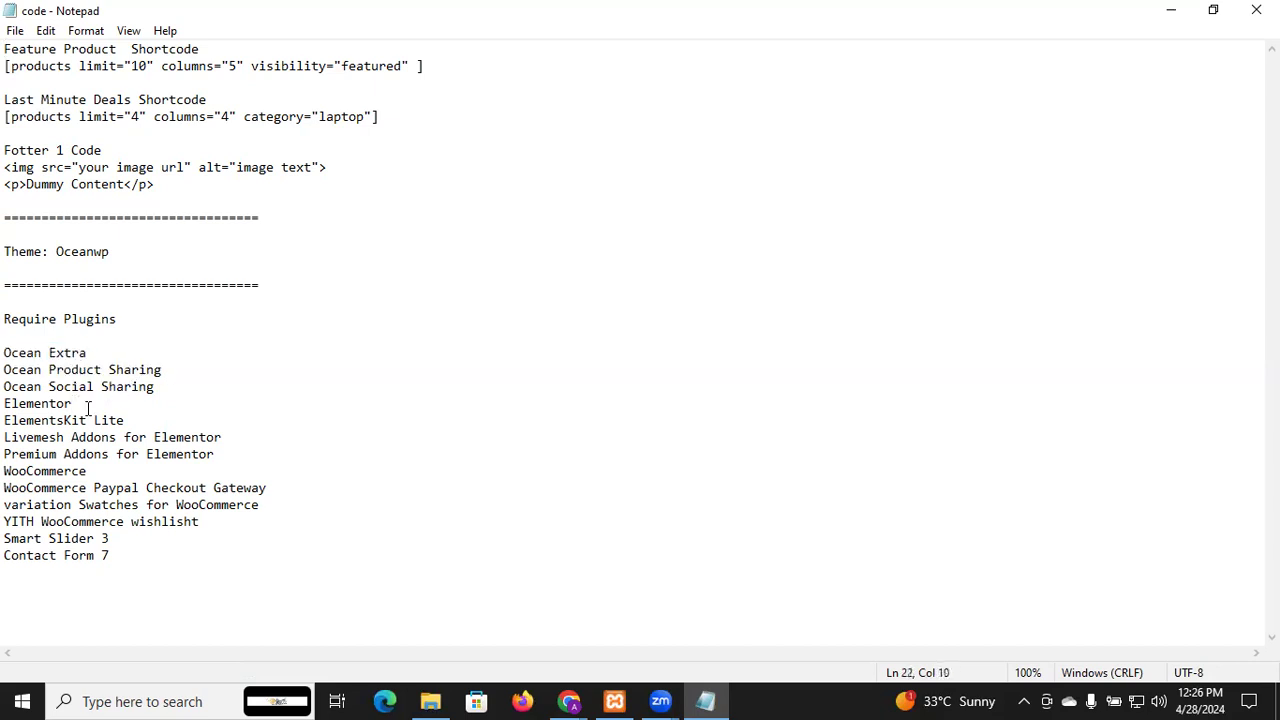
click(100, 426)
drag(87, 471, 4, 369)
click(101, 522)
Select the WooCommerce Paypal Checkout Gateway line, then select the Ocean Extra name for copying
click(271, 490)
drag(271, 492, 6, 488)
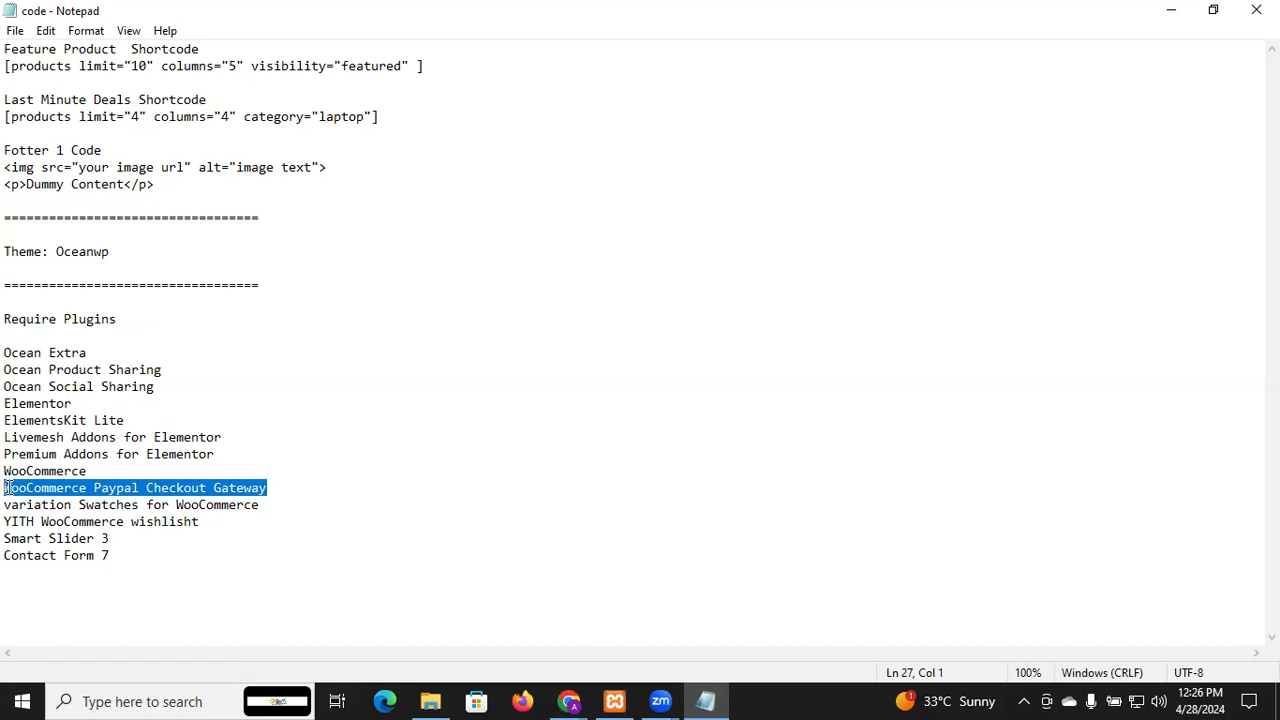
click(187, 471)
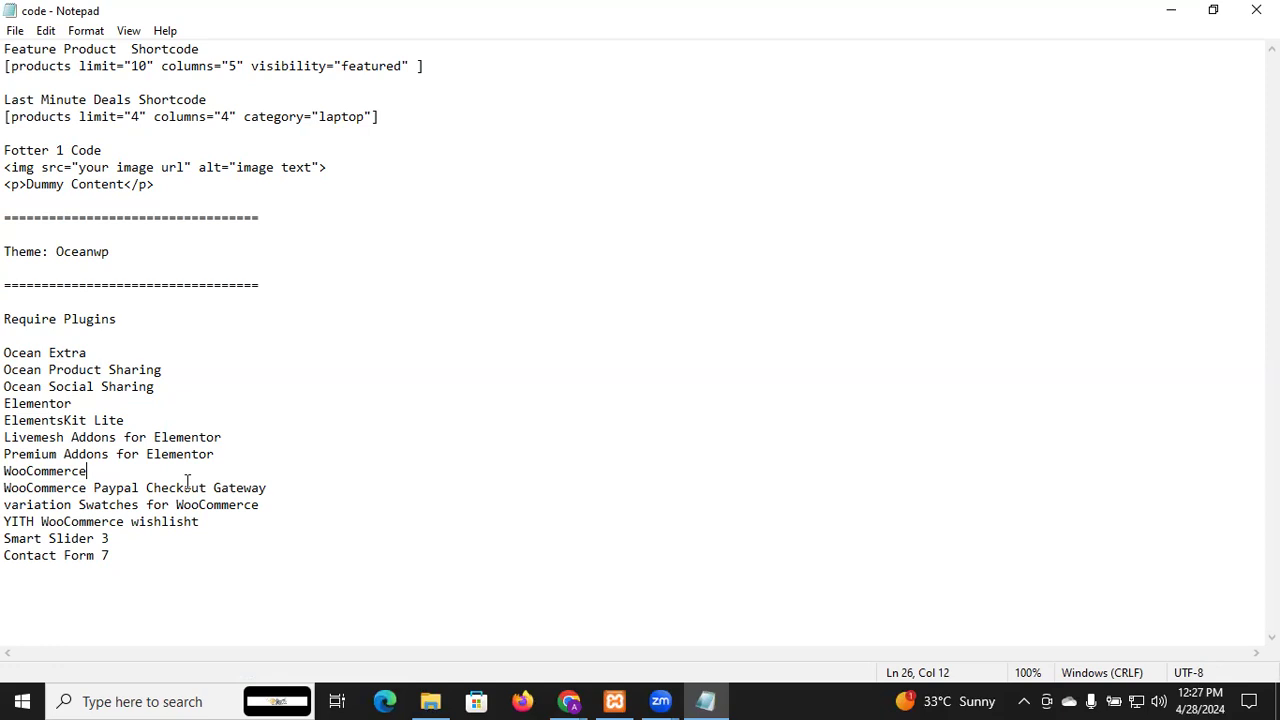
click(90, 352)
drag(97, 352, 8, 345)
key(ctrl+c)
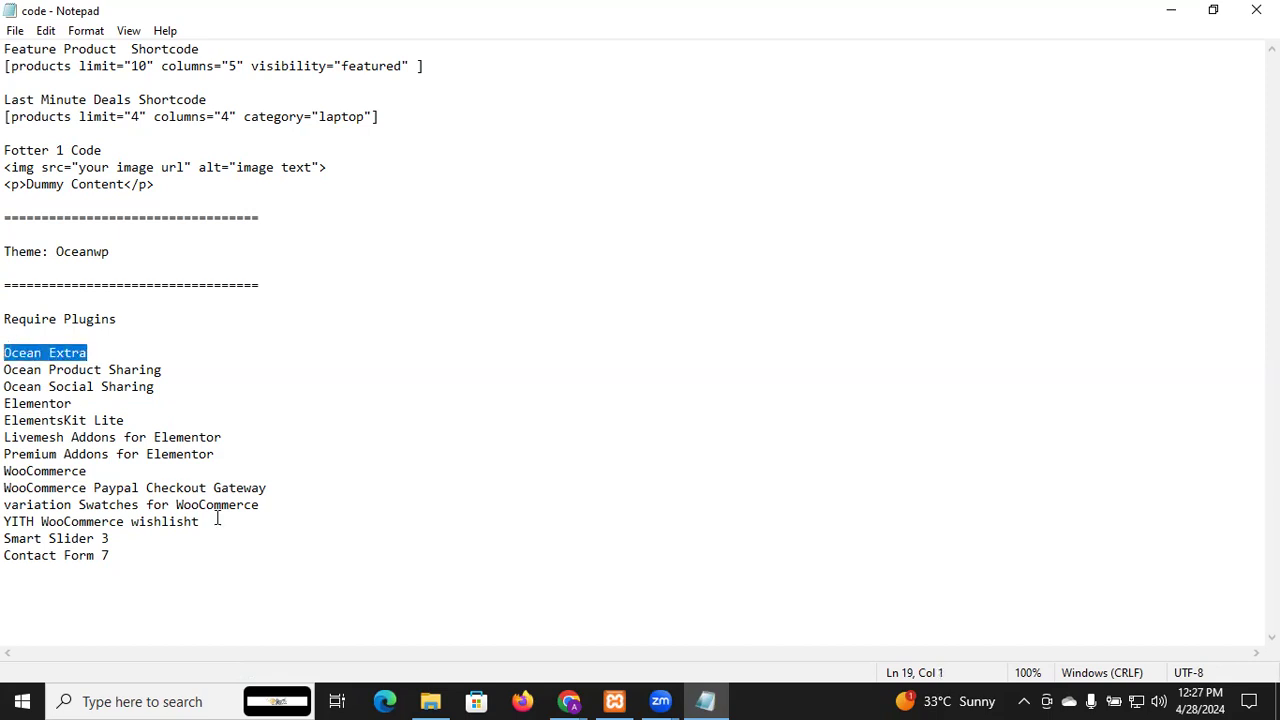
In Add New Plugin, search for Ocean Extra and install it
mouse_move(568, 701)
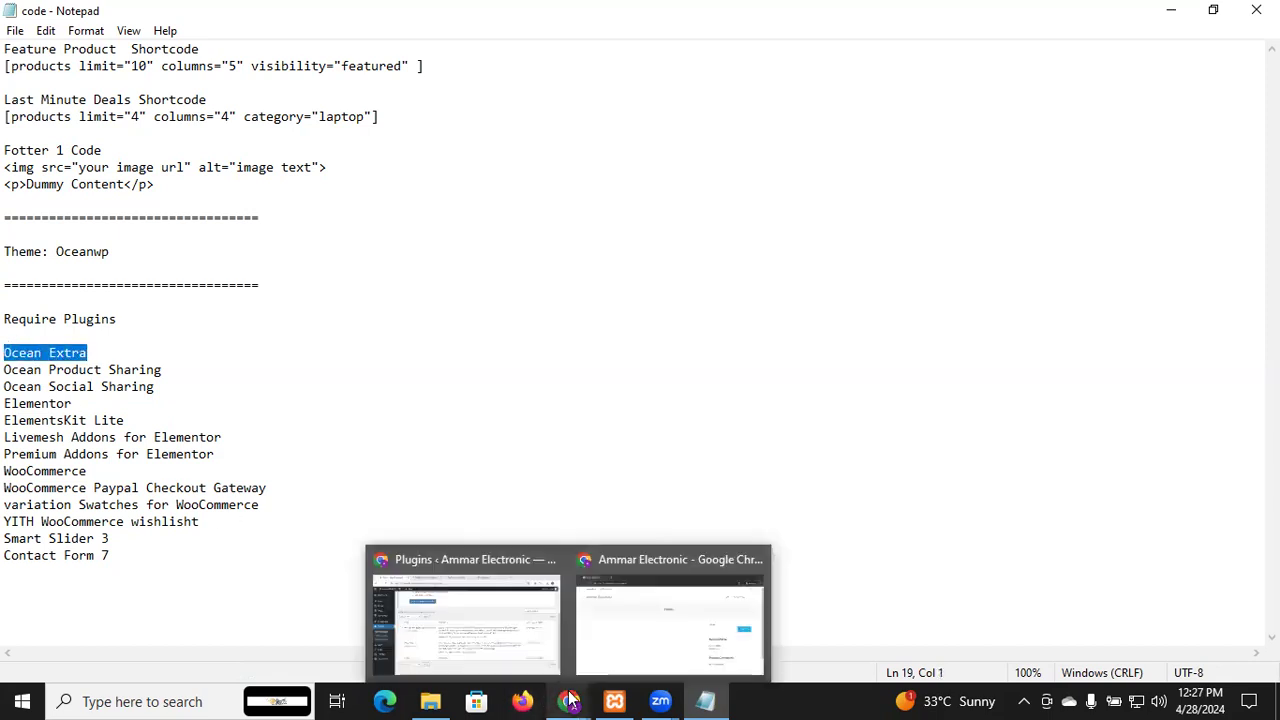
click(486, 628)
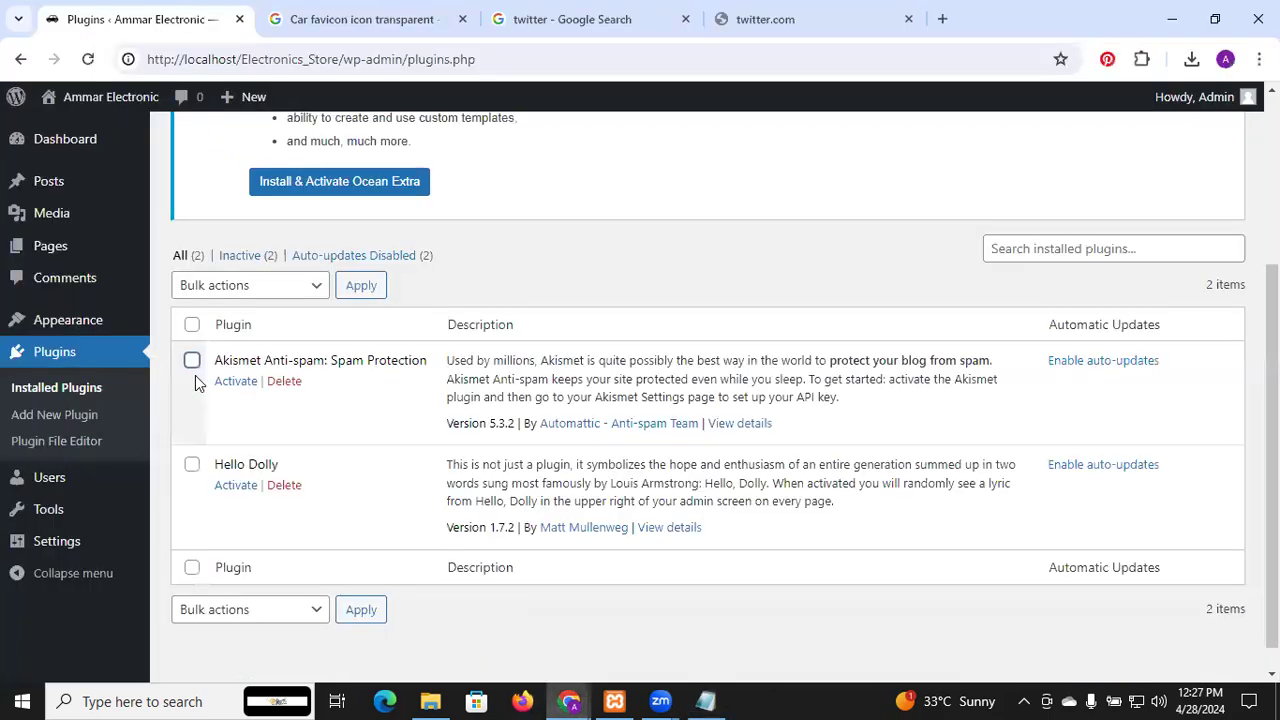
scroll(323, 252, up, 1)
scroll(323, 252, up, 3)
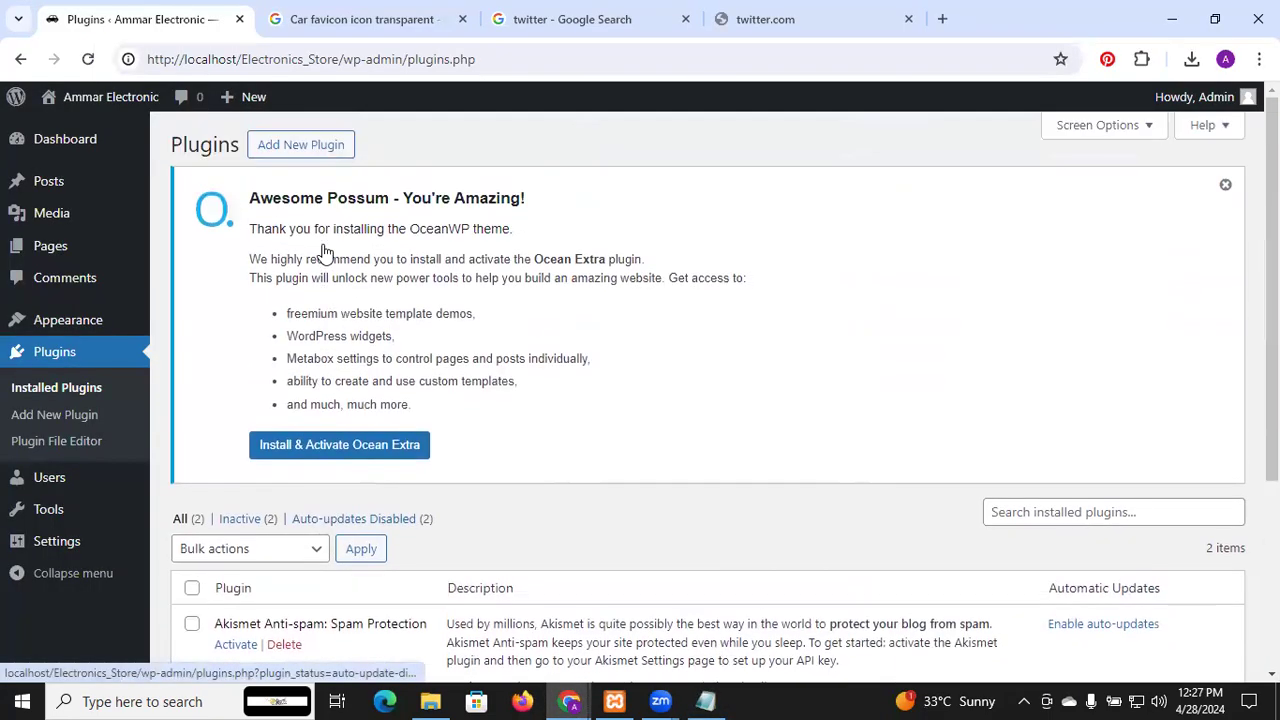
click(317, 146)
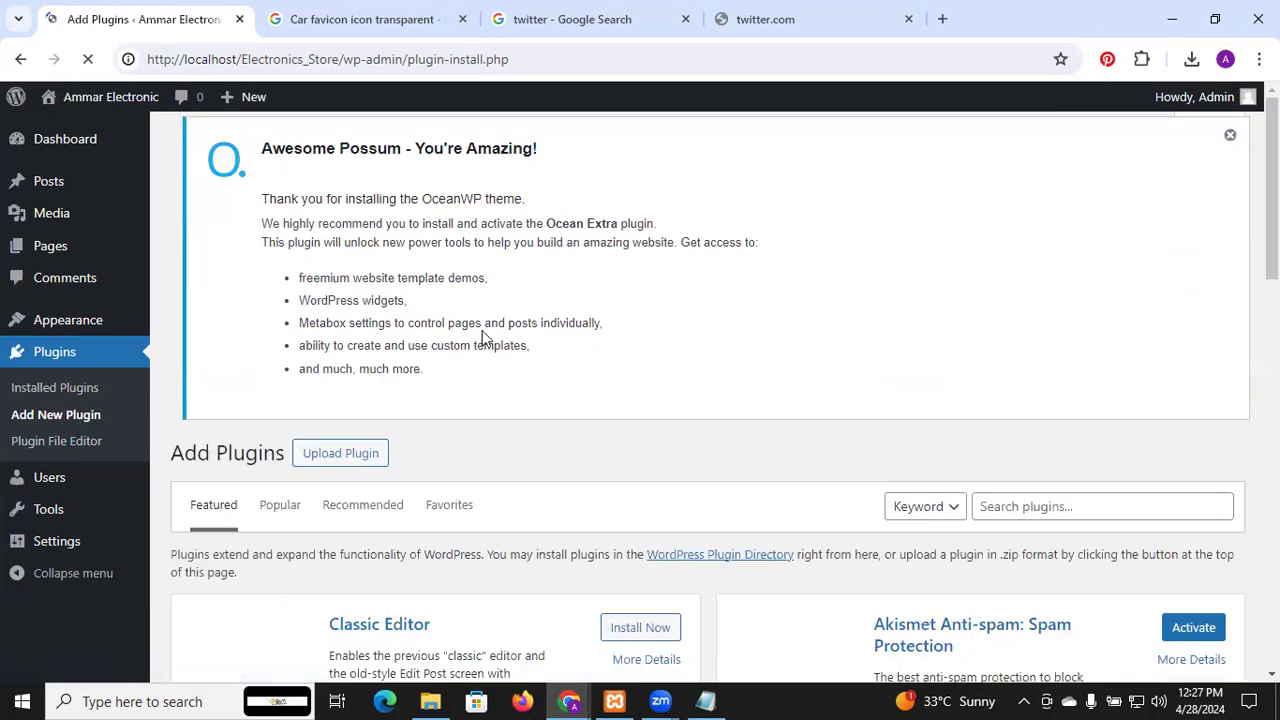
scroll(482, 335, down, 3)
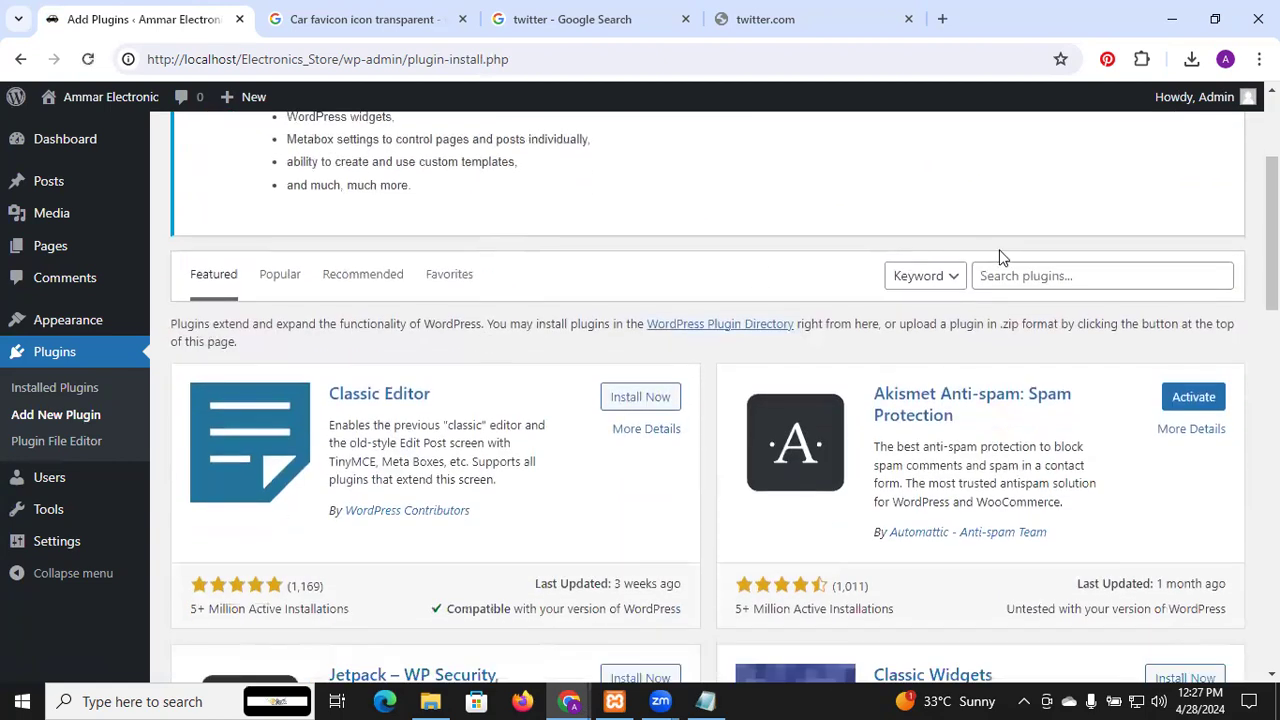
click(1030, 277)
key(ctrl+v)
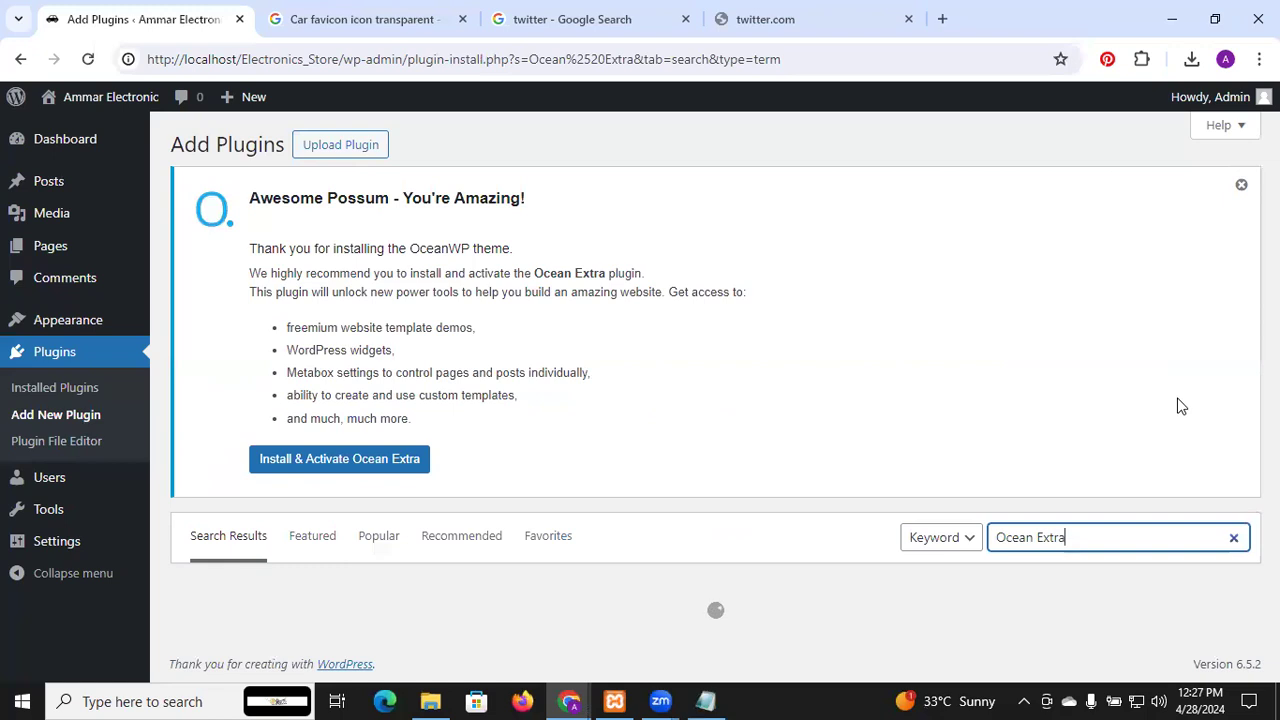
scroll(1180, 405, down, 2)
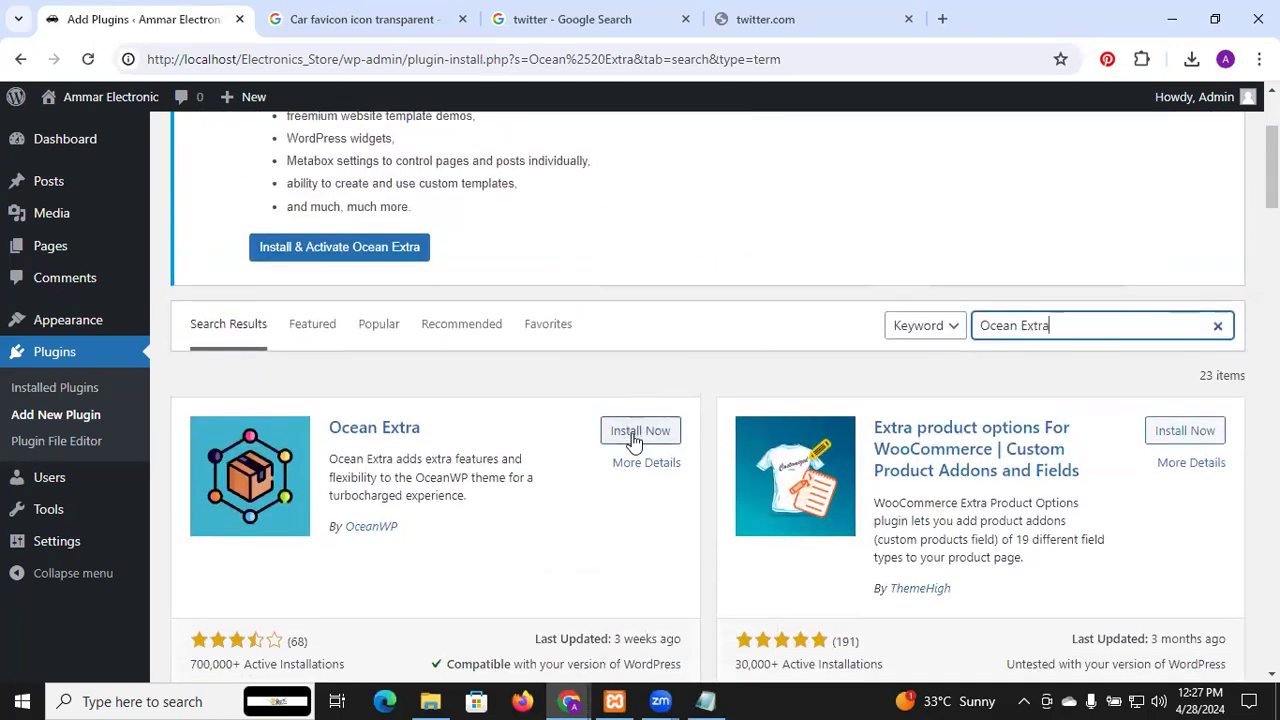
click(633, 436)
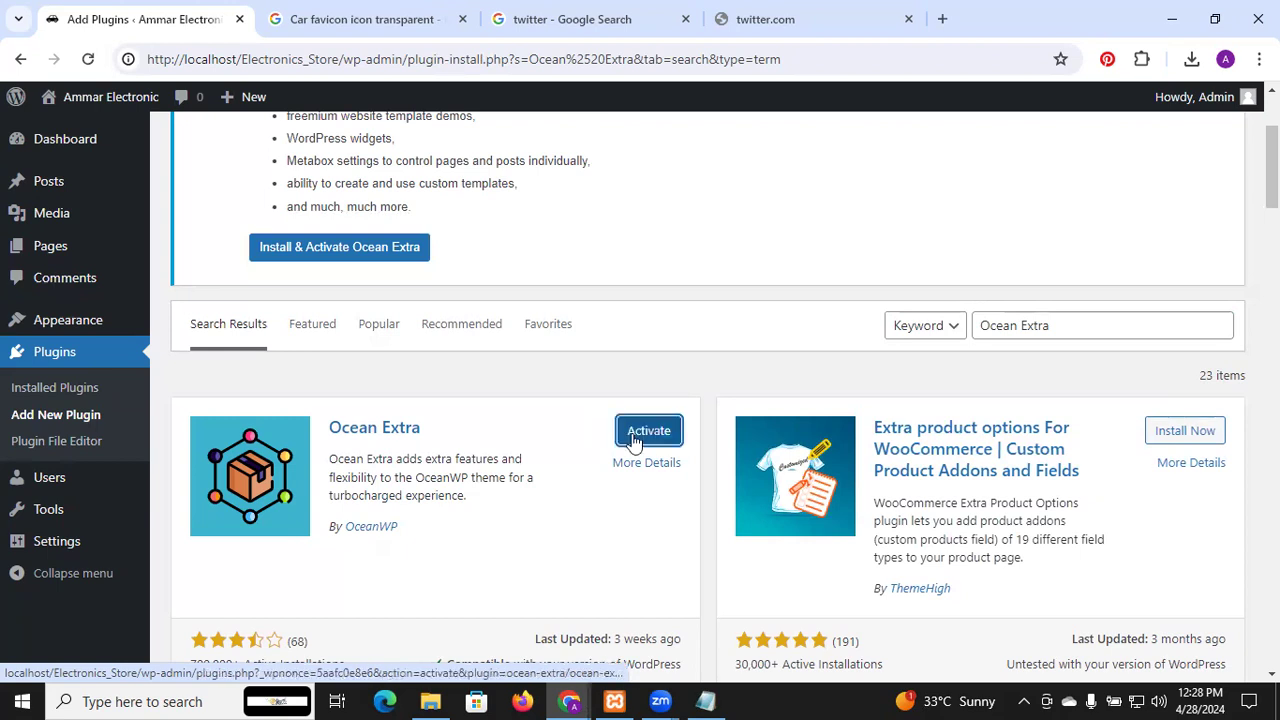
Copy the Ocean Product Sharing line from the notes file
key(alt+Tab)
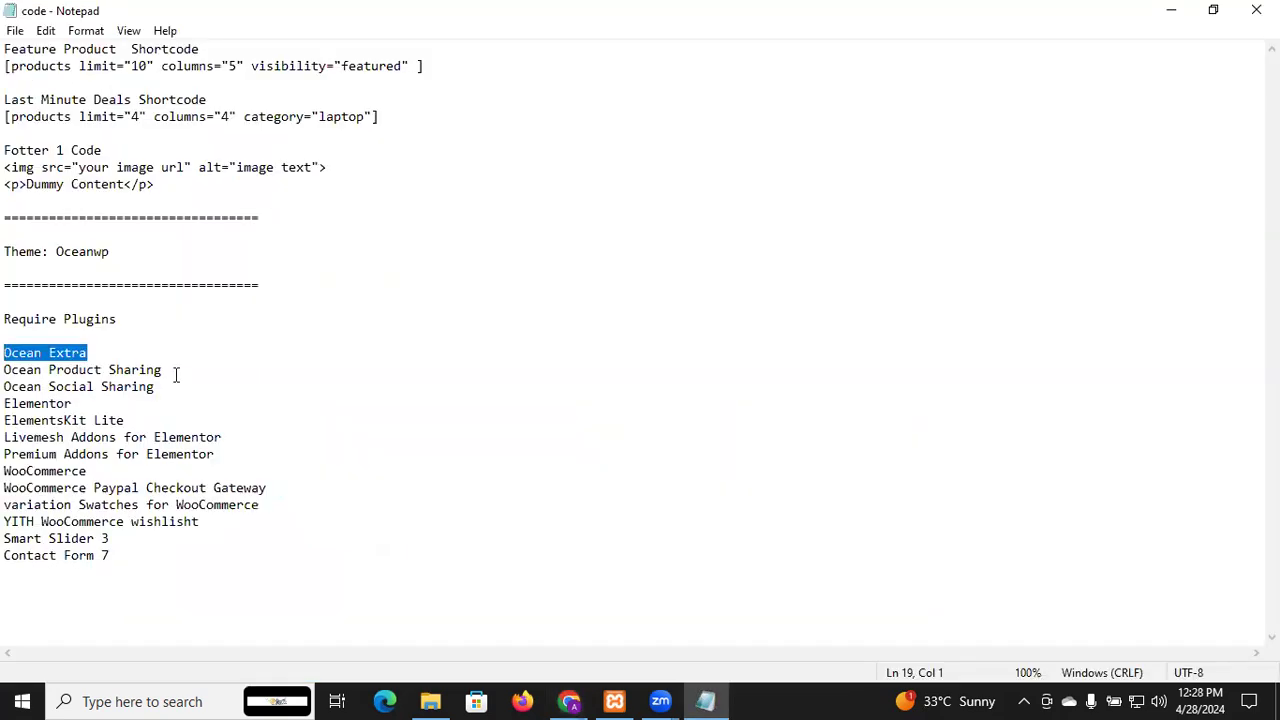
drag(164, 372, 6, 372)
key(ctrl+c)
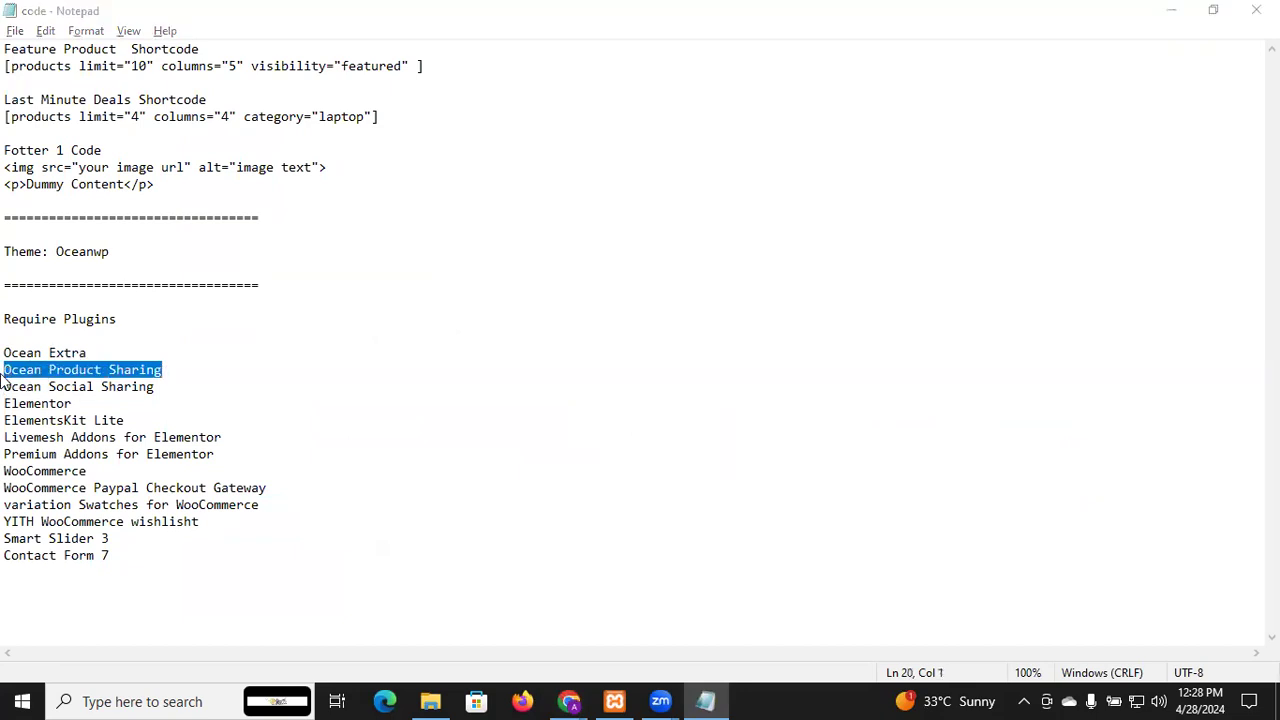
key(alt+Tab)
Search for Ocean Product Sharing and install it
click(1023, 325)
key(ctrl+a)
key(ctrl+v)
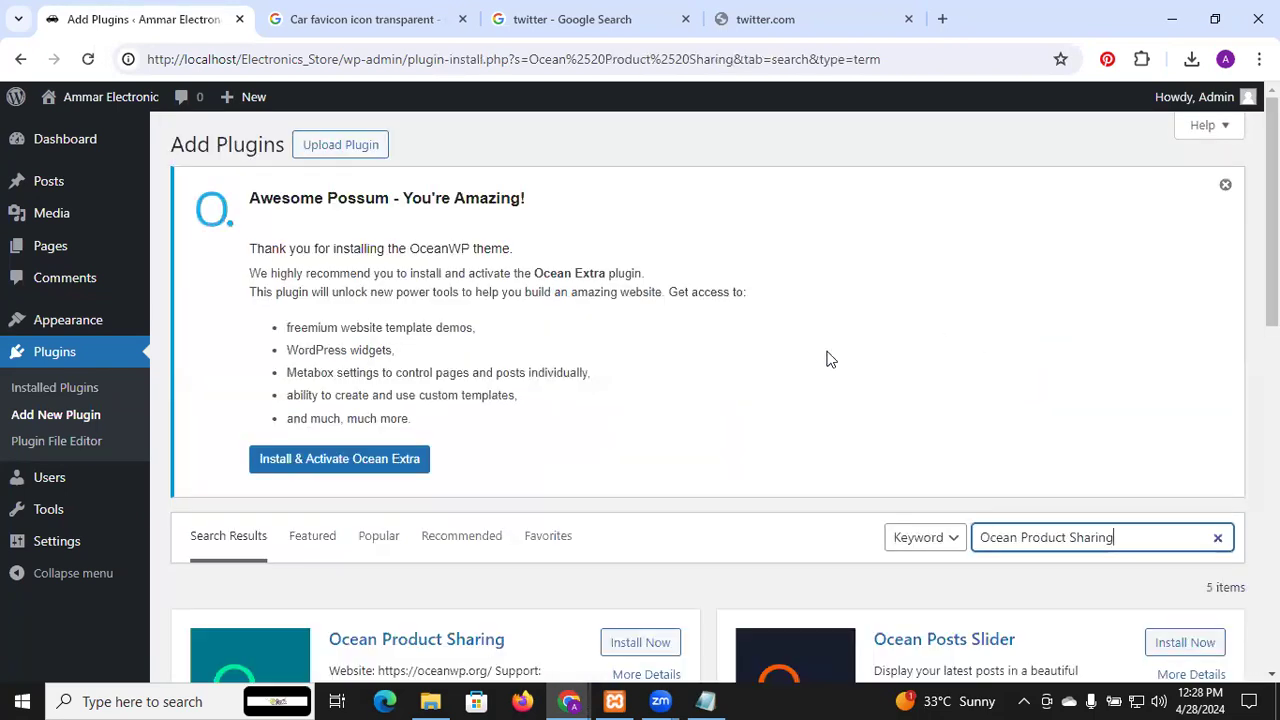
click(643, 644)
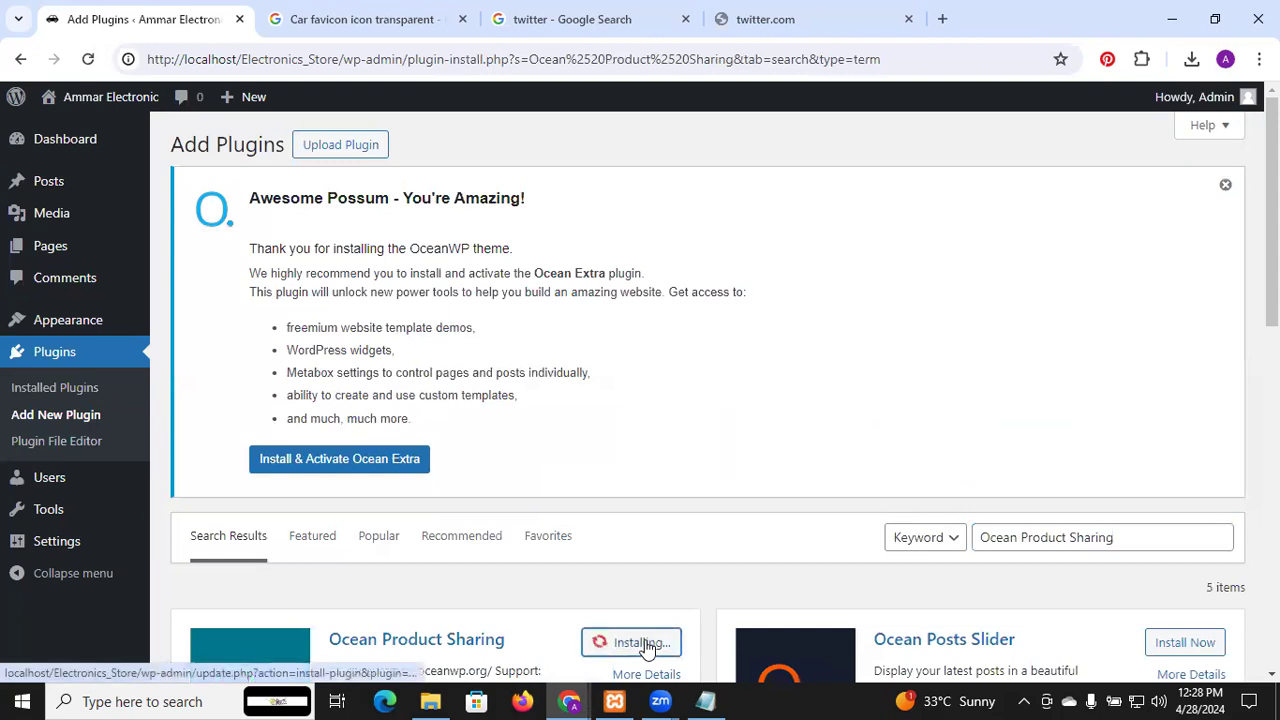
scroll(714, 520, down, 3)
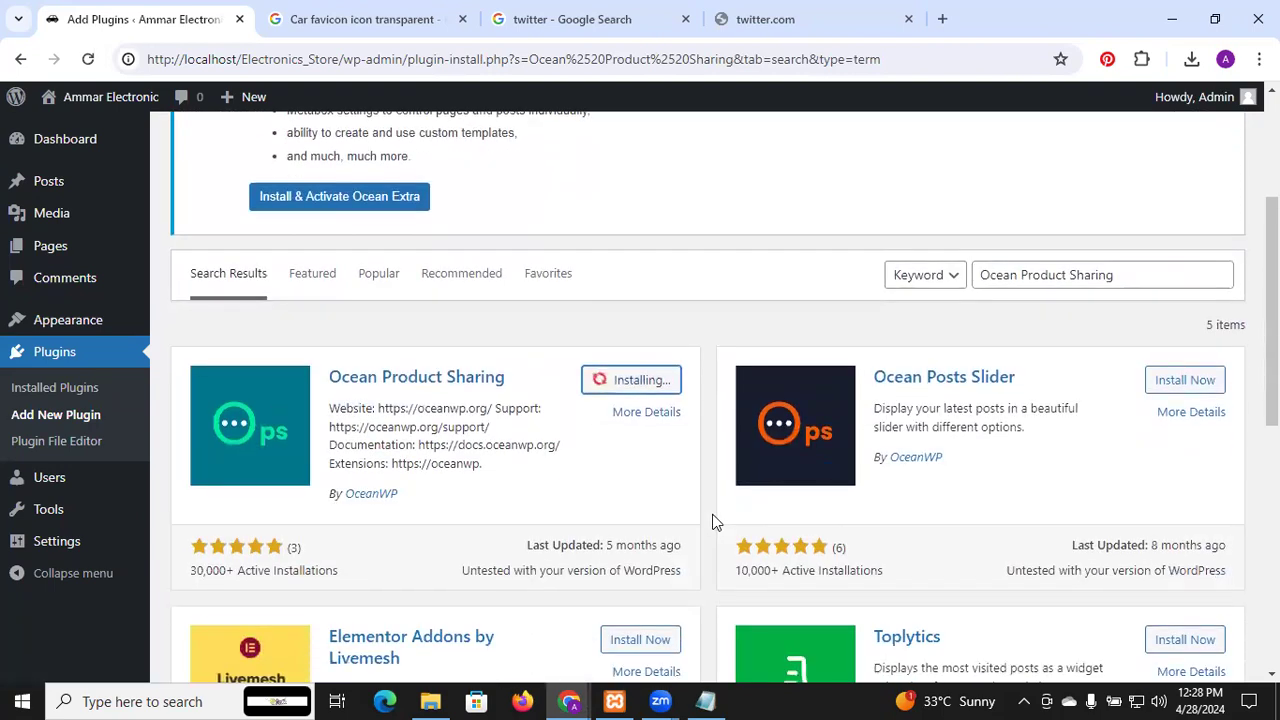
Copy Ocean Social Sharing from the notes and return to the plugin search box
key(alt+Tab)
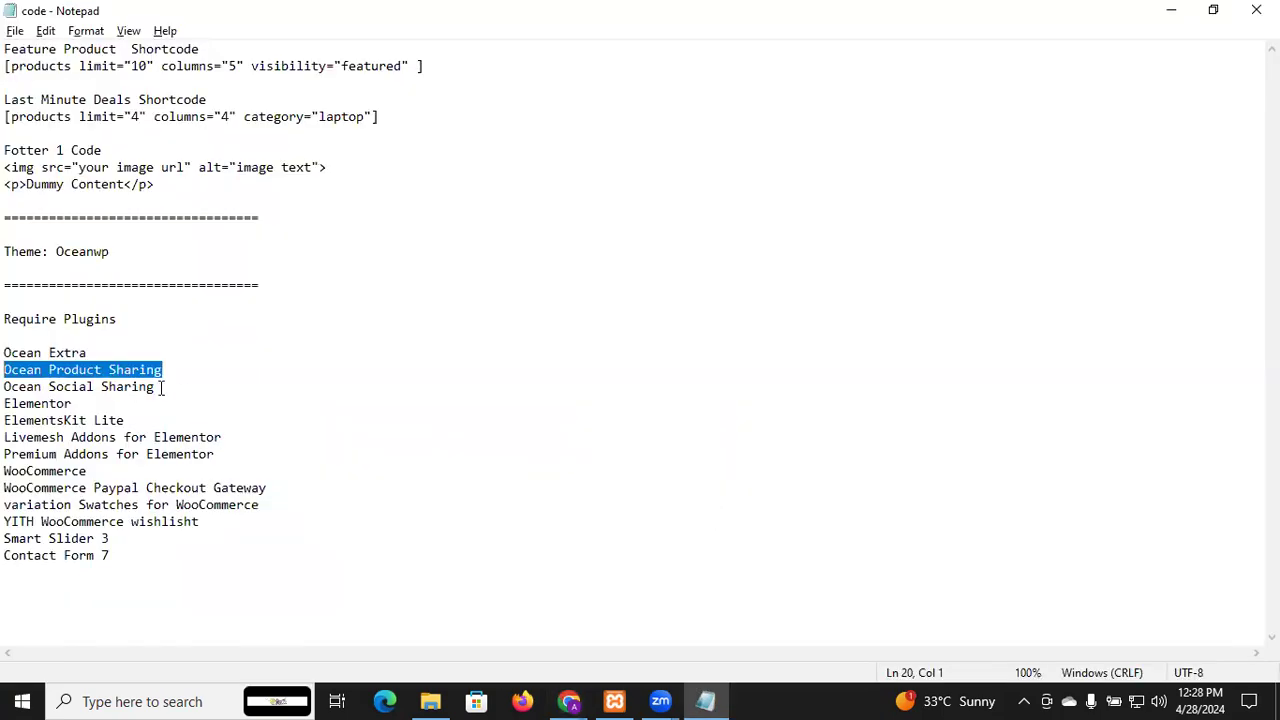
drag(158, 387, 6, 373)
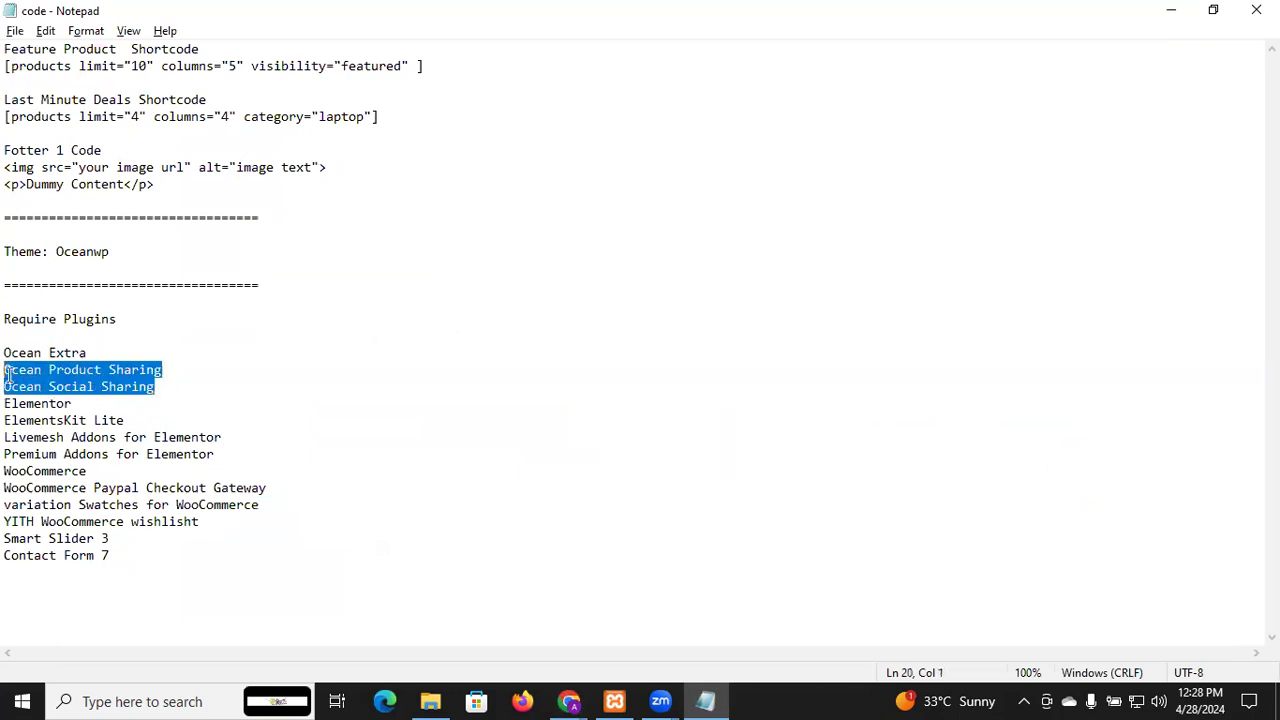
drag(156, 387, 6, 385)
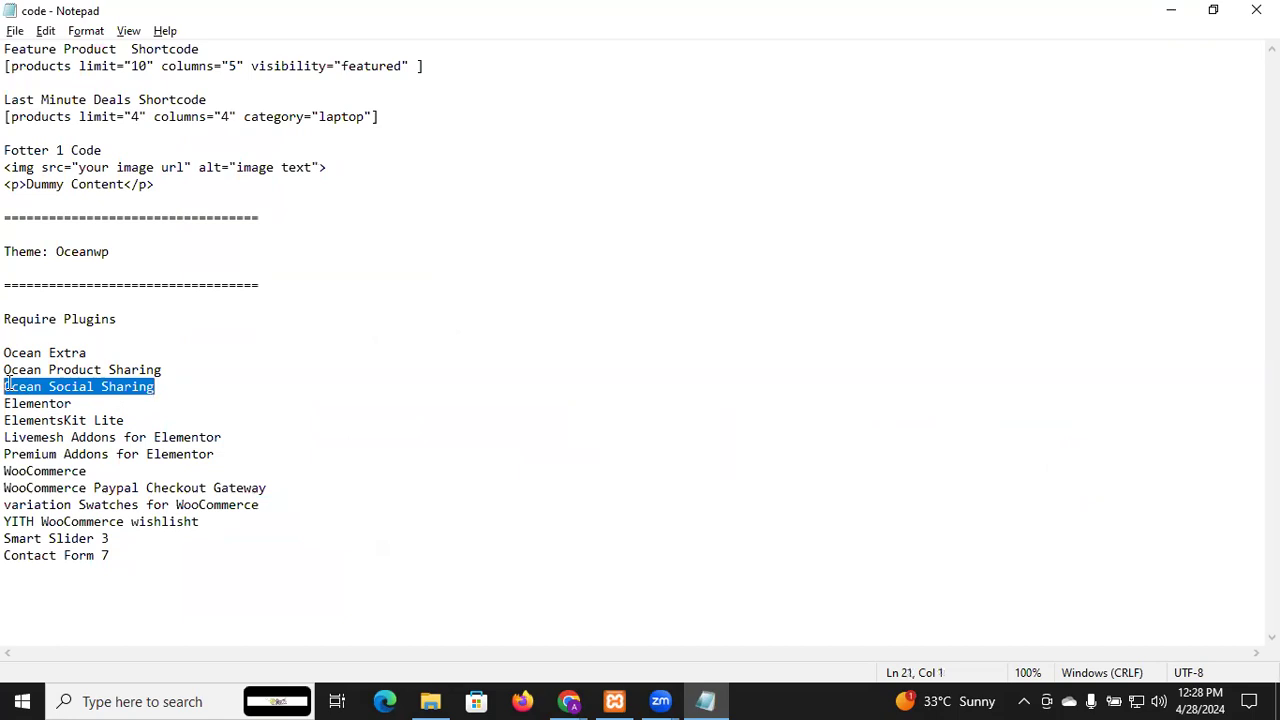
key(alt+Tab)
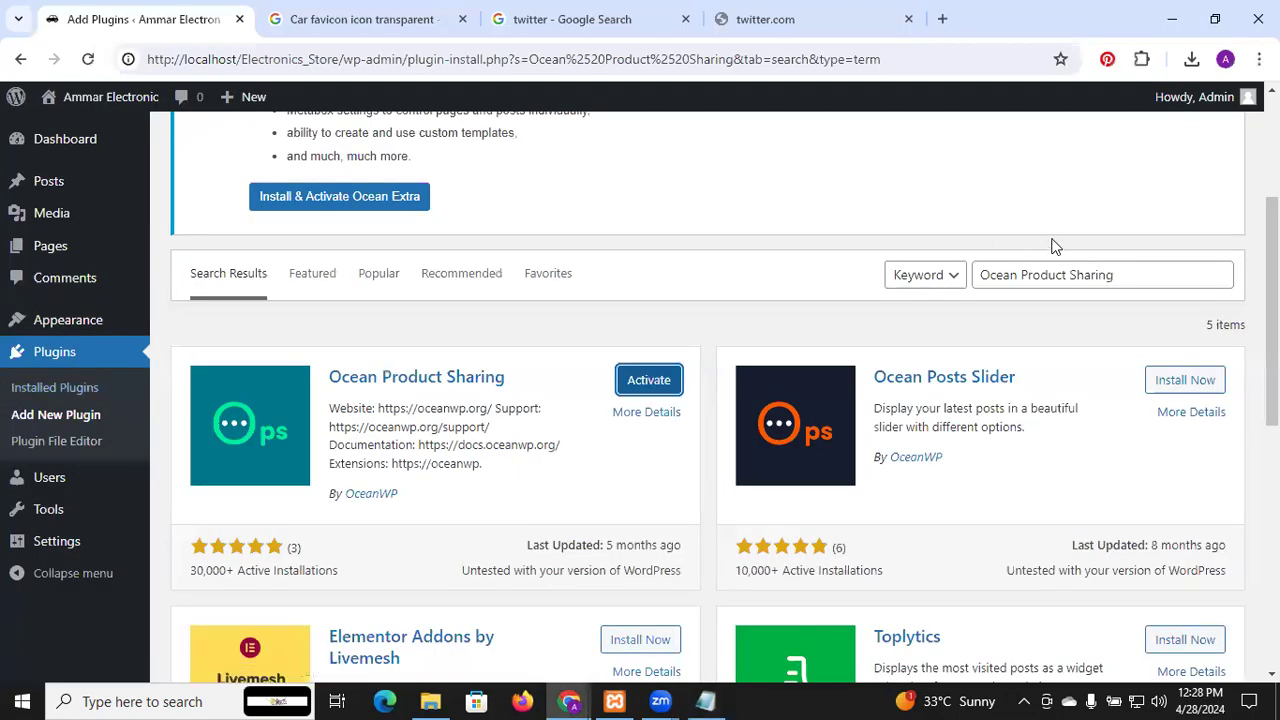
click(1100, 274)
Search for Ocean Social Sharing and install it
key(ctrl+a)
text(Ocean Social Sharing)
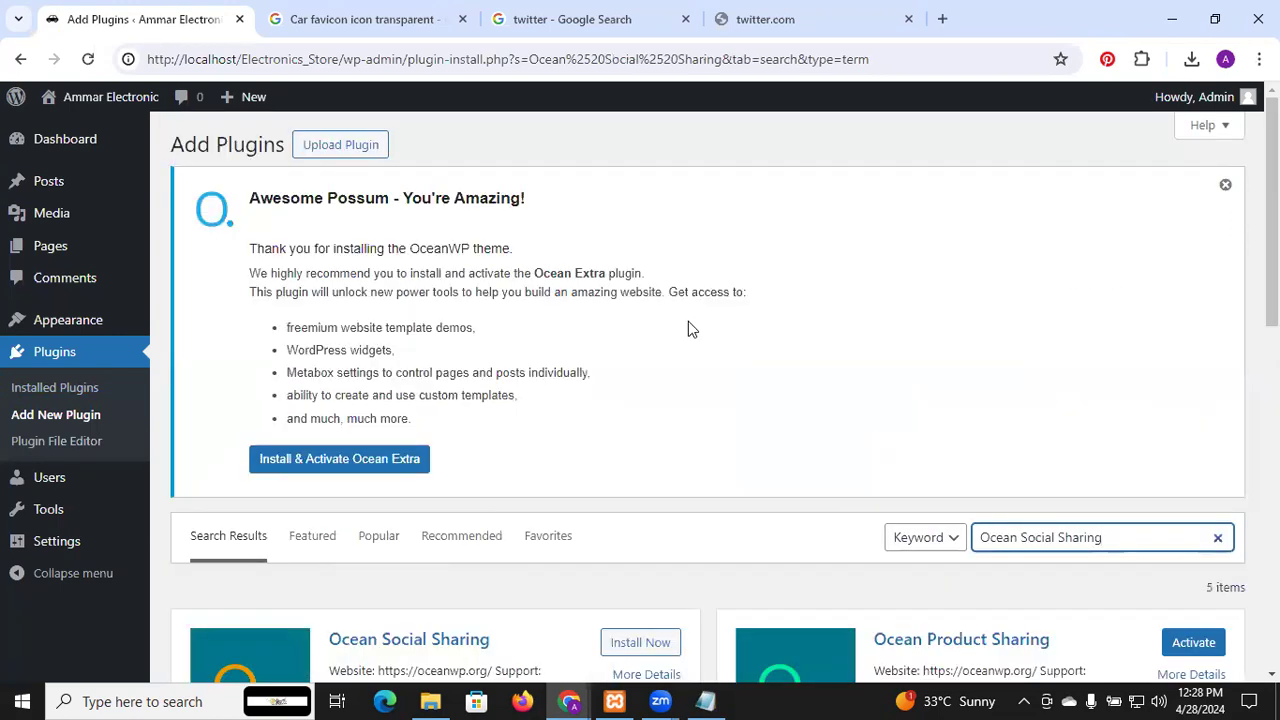
scroll(688, 324, down, 3)
click(656, 401)
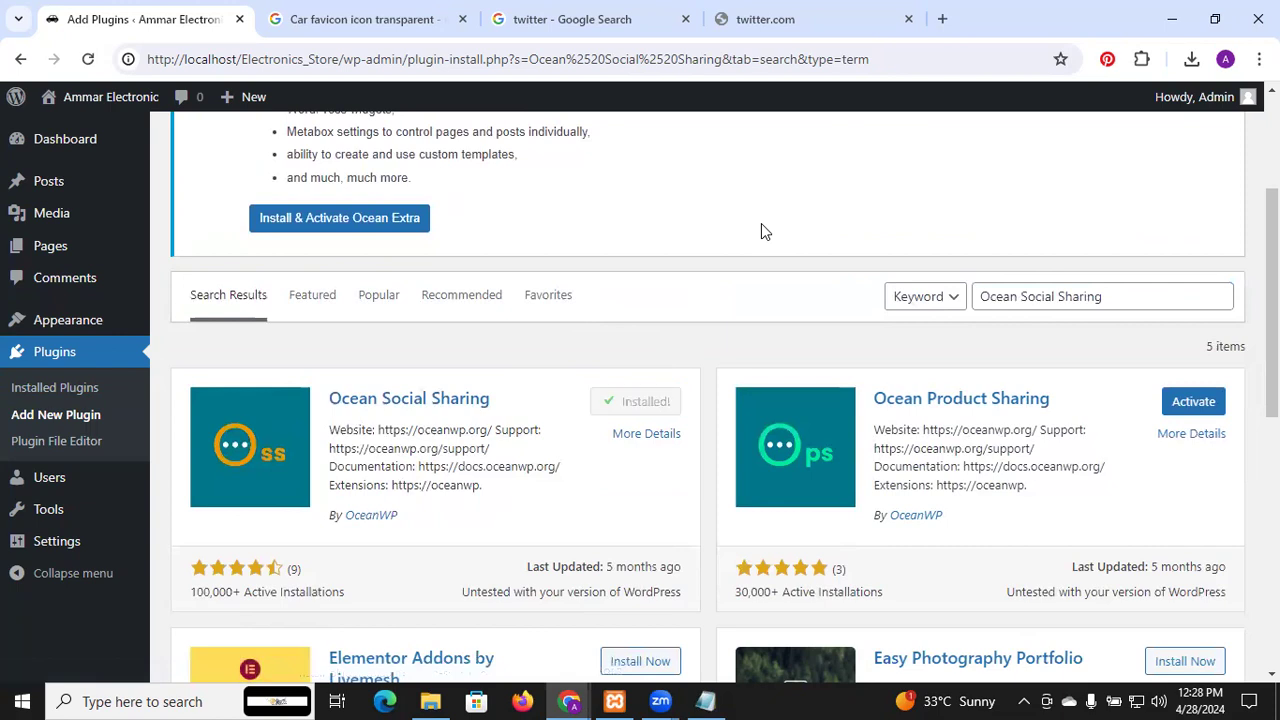
Copy Elementor from the notes and return to the plugin search box
key(alt+Tab)
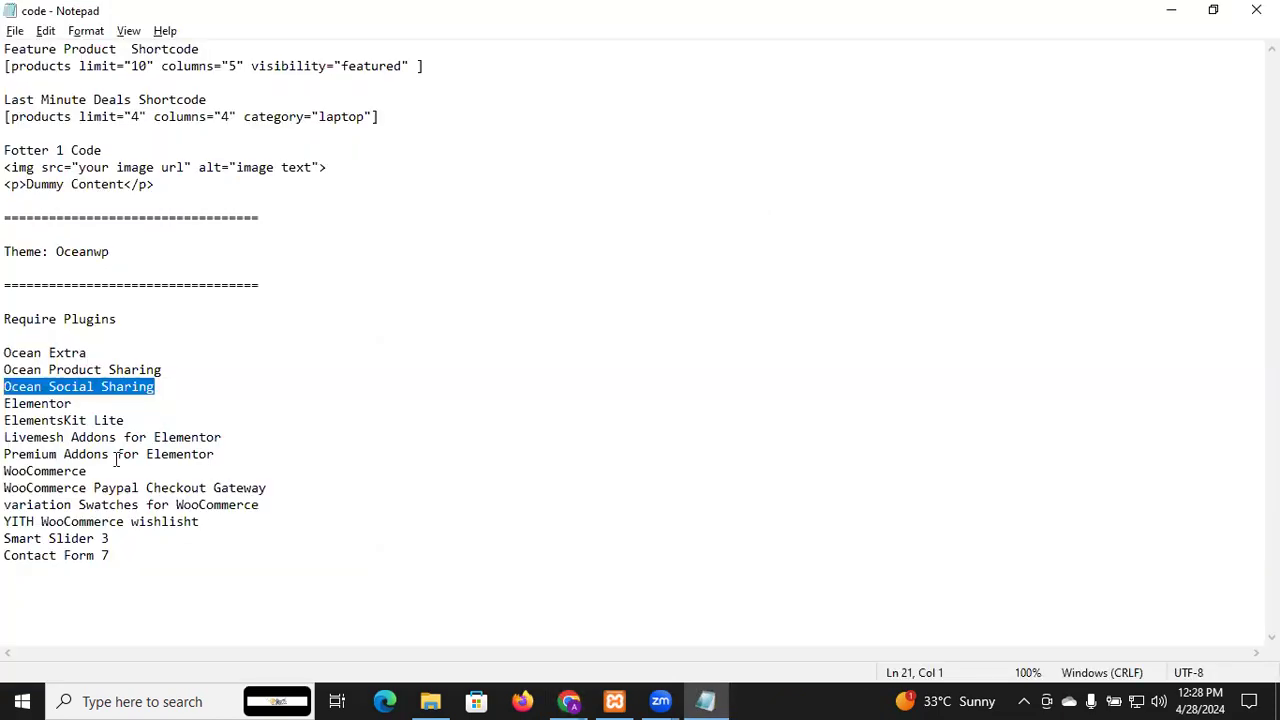
drag(72, 404, 5, 404)
key(ctrl+c)
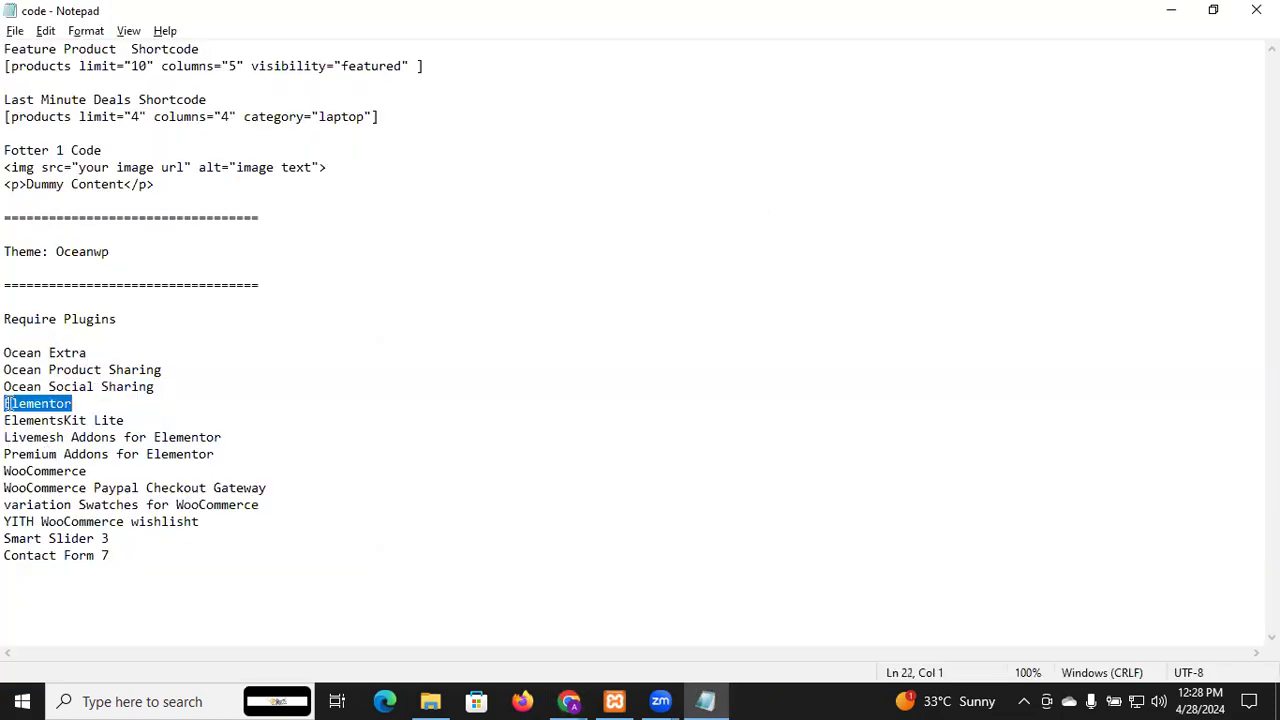
key(alt+Tab)
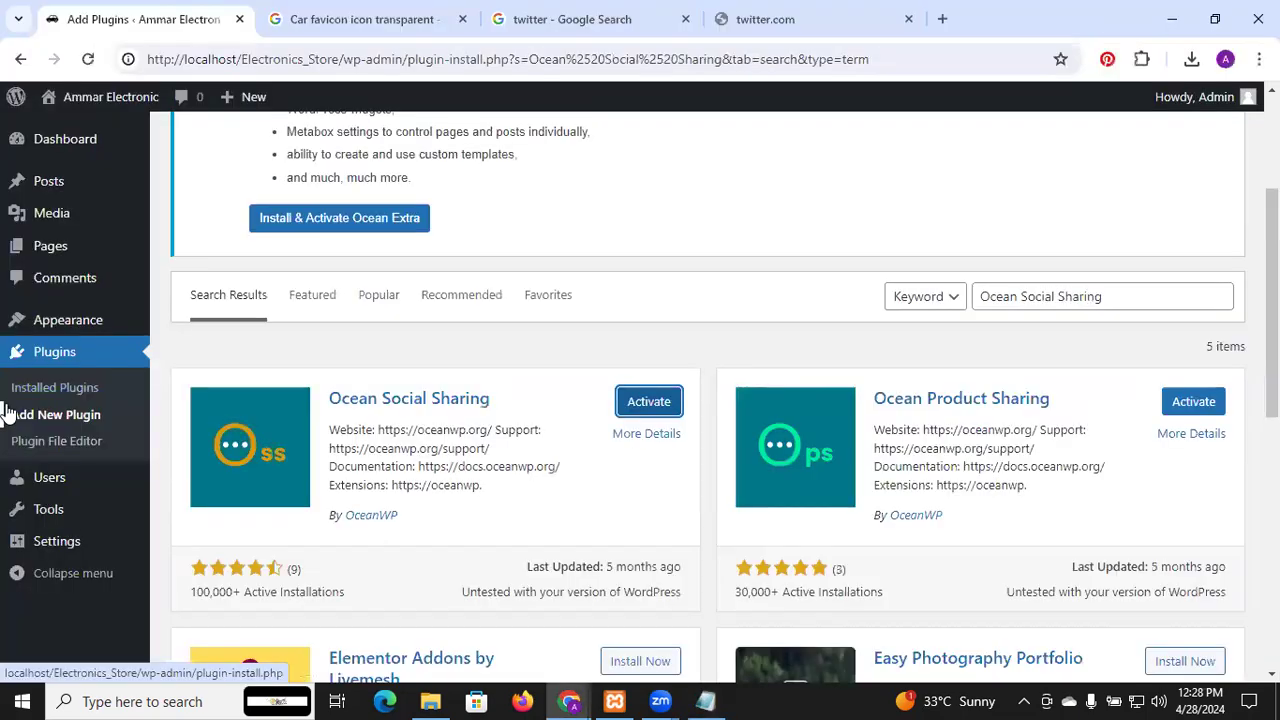
click(1040, 292)
Search for Elementor and install Elementor Website Builder
key(ctrl+a)
key(ctrl+v)
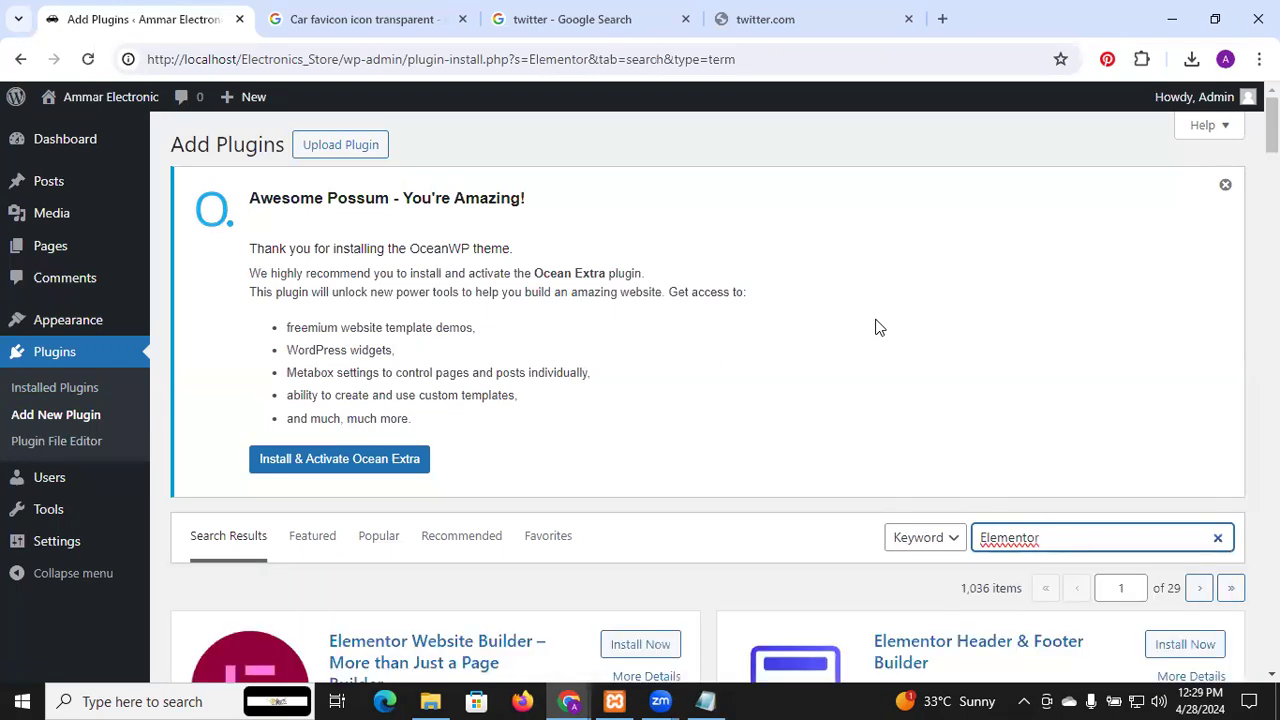
scroll(876, 327, down, 3)
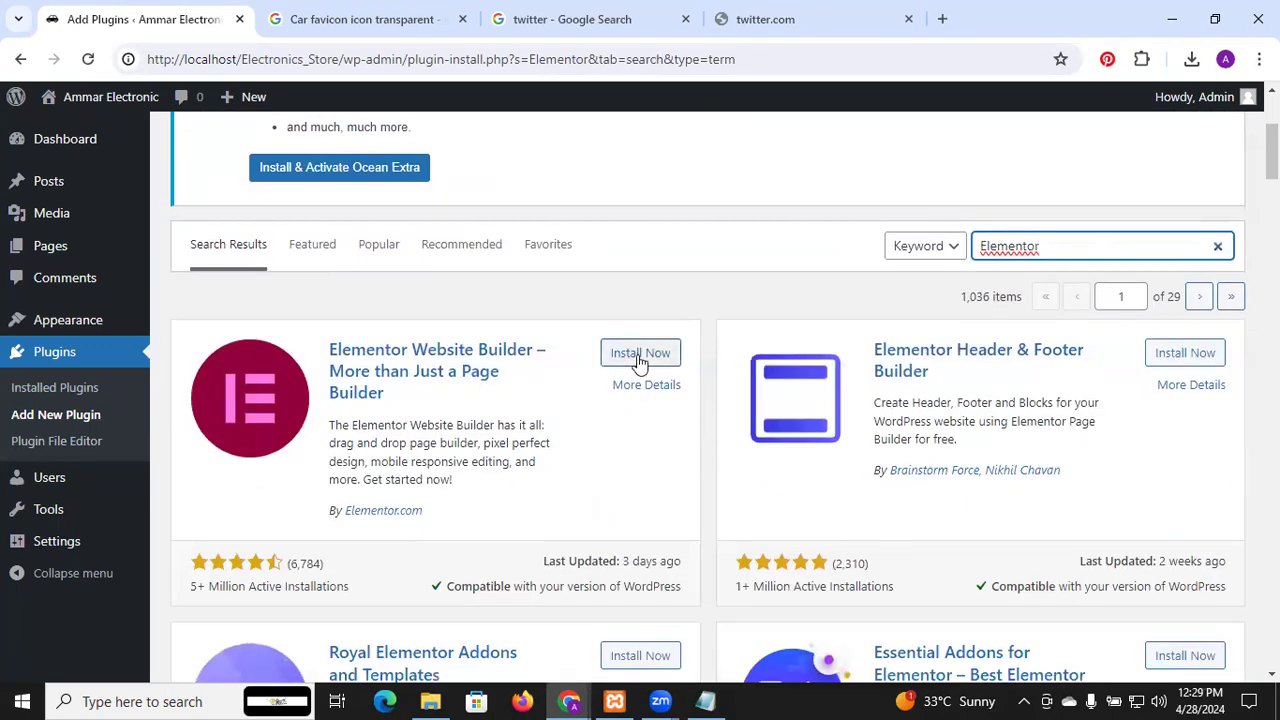
click(637, 355)
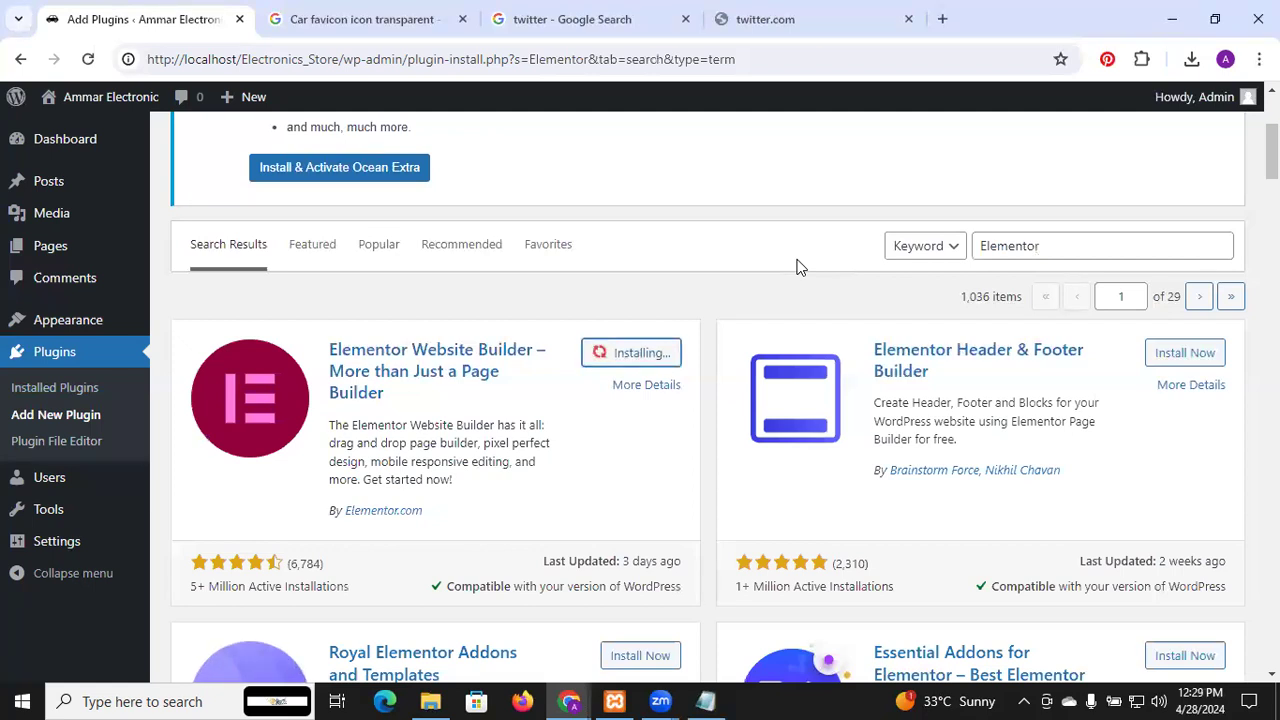
Copy ElementsKit Lite from the notes and return to the plugin search box
key(alt+Tab)
key(alt+Tab)
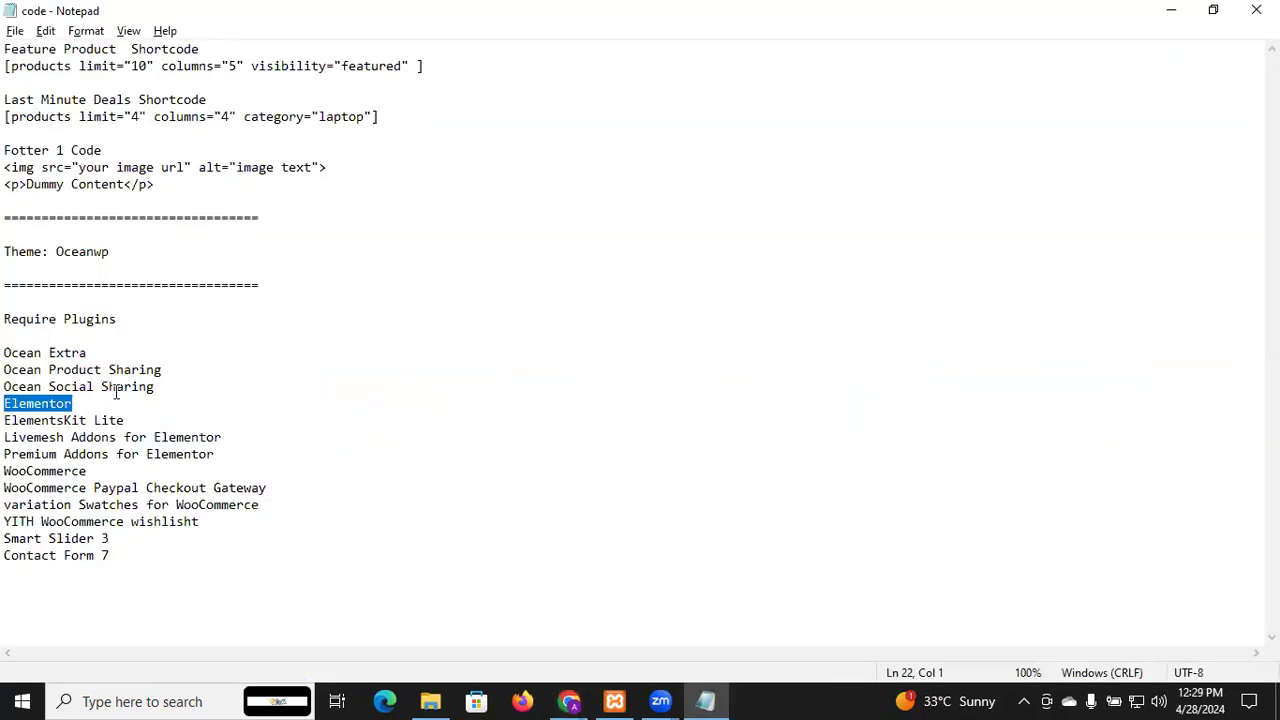
drag(131, 421, 7, 426)
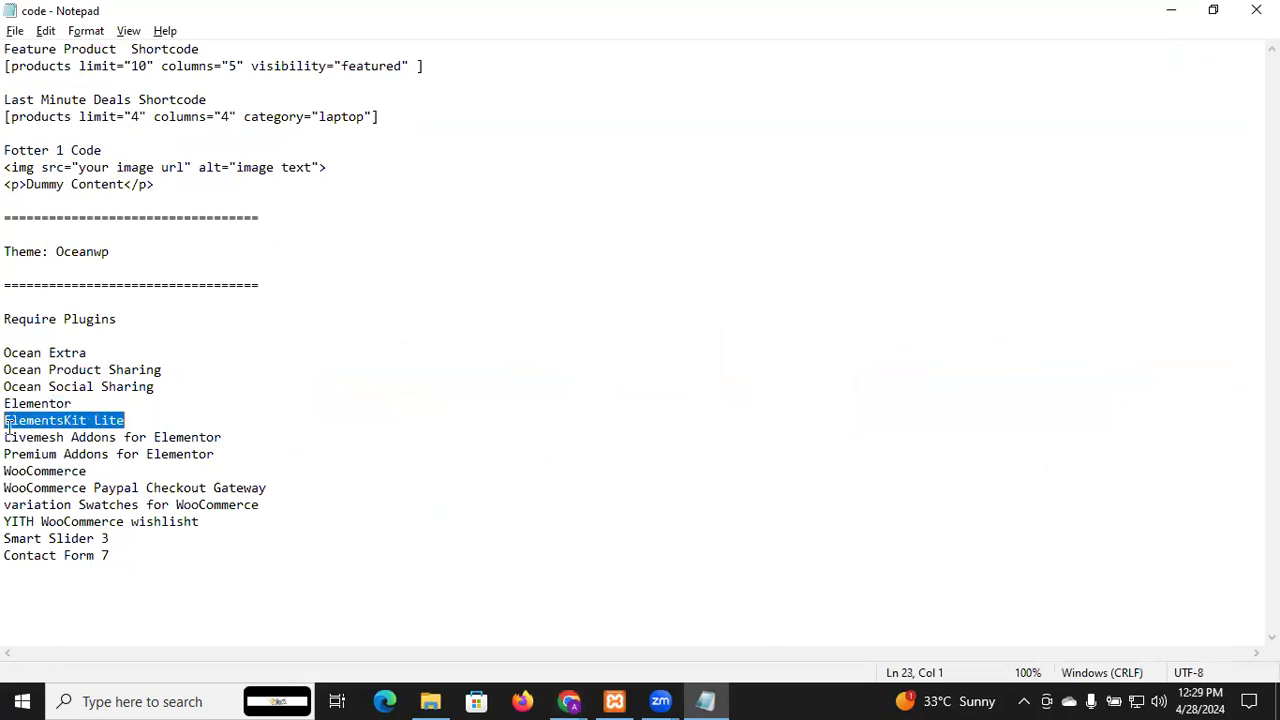
key(alt+Tab)
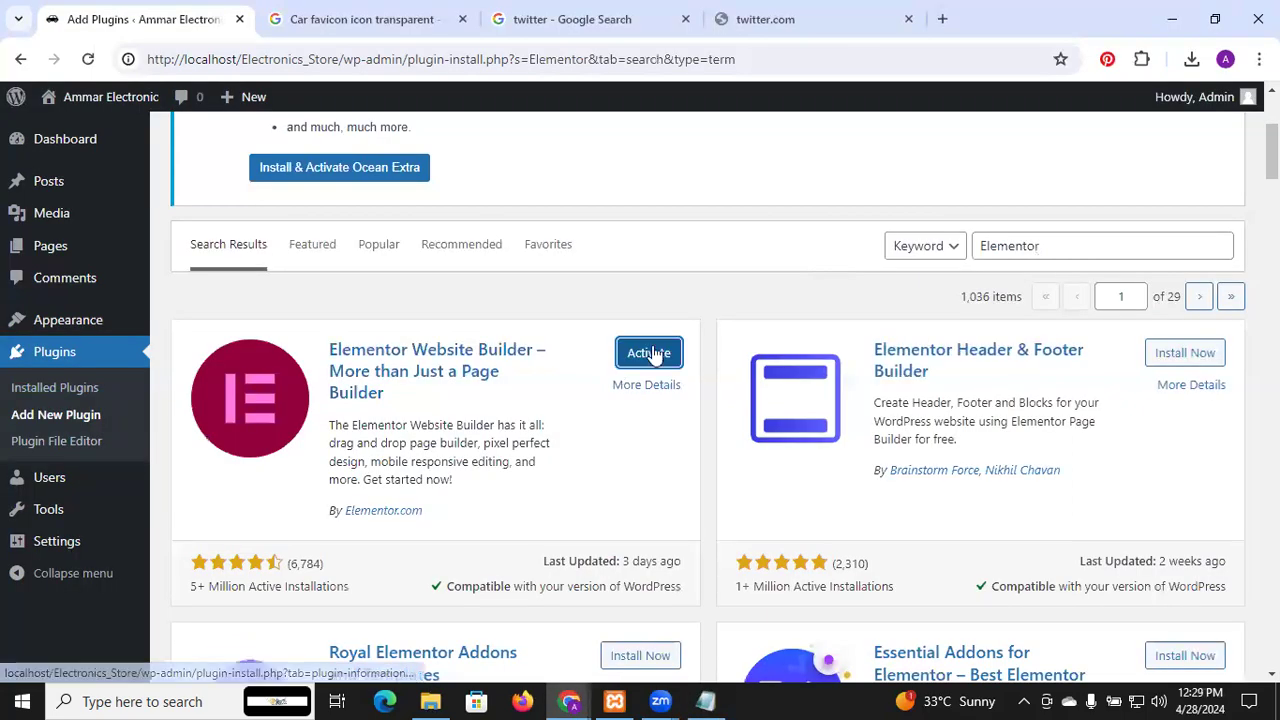
click(1023, 238)
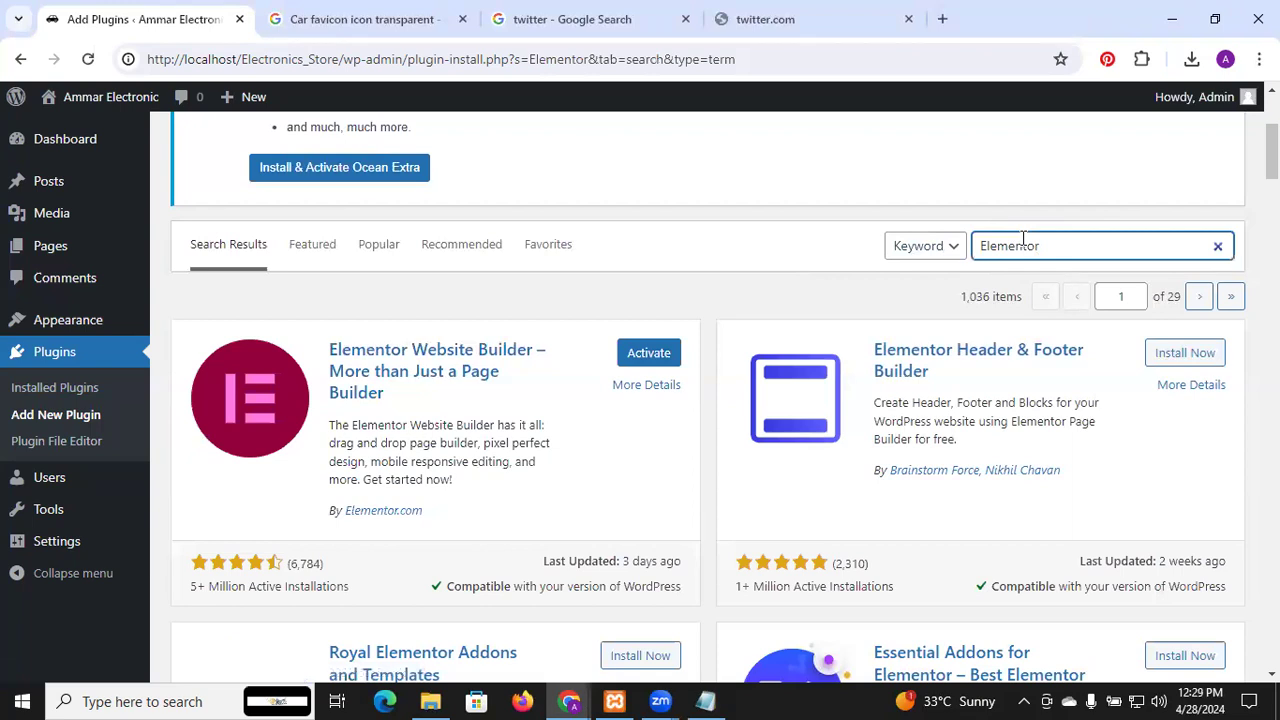
Search for ElementsKit Lite and install ElementsKit Elementor addons and Templates Library
double_click(1023, 238)
text(ElementsKit Lite)
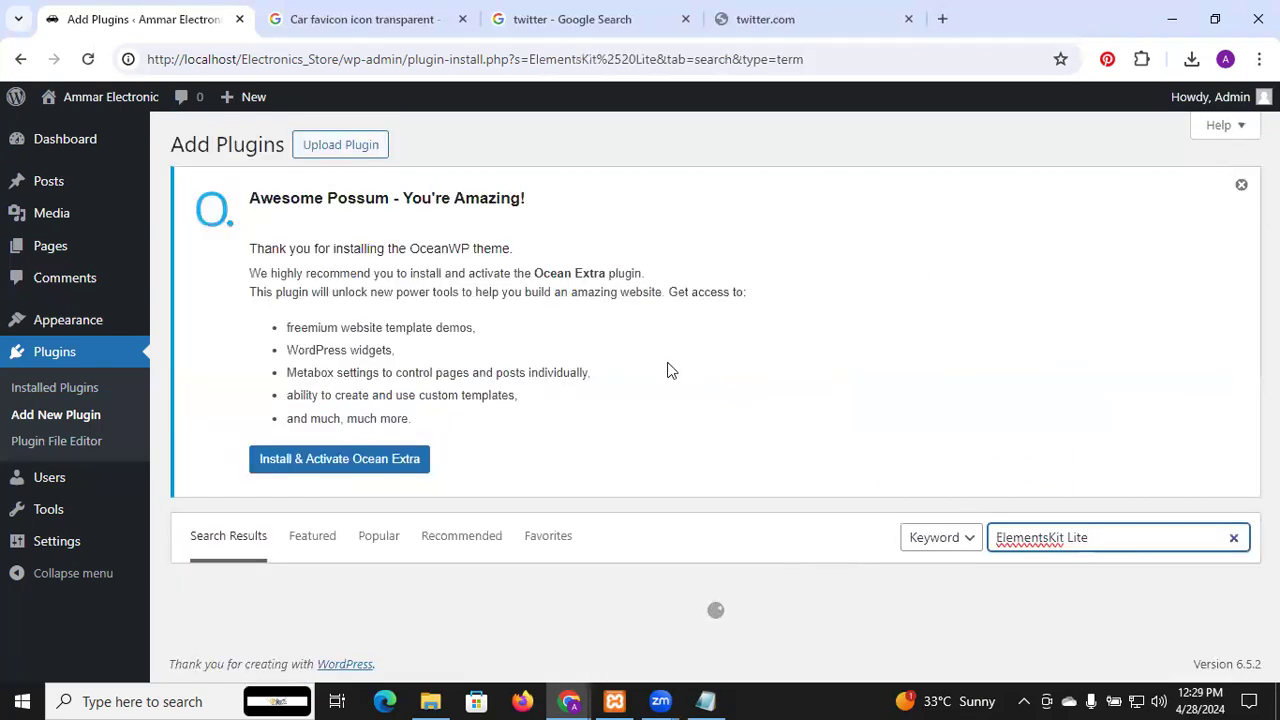
scroll(668, 370, down, 3)
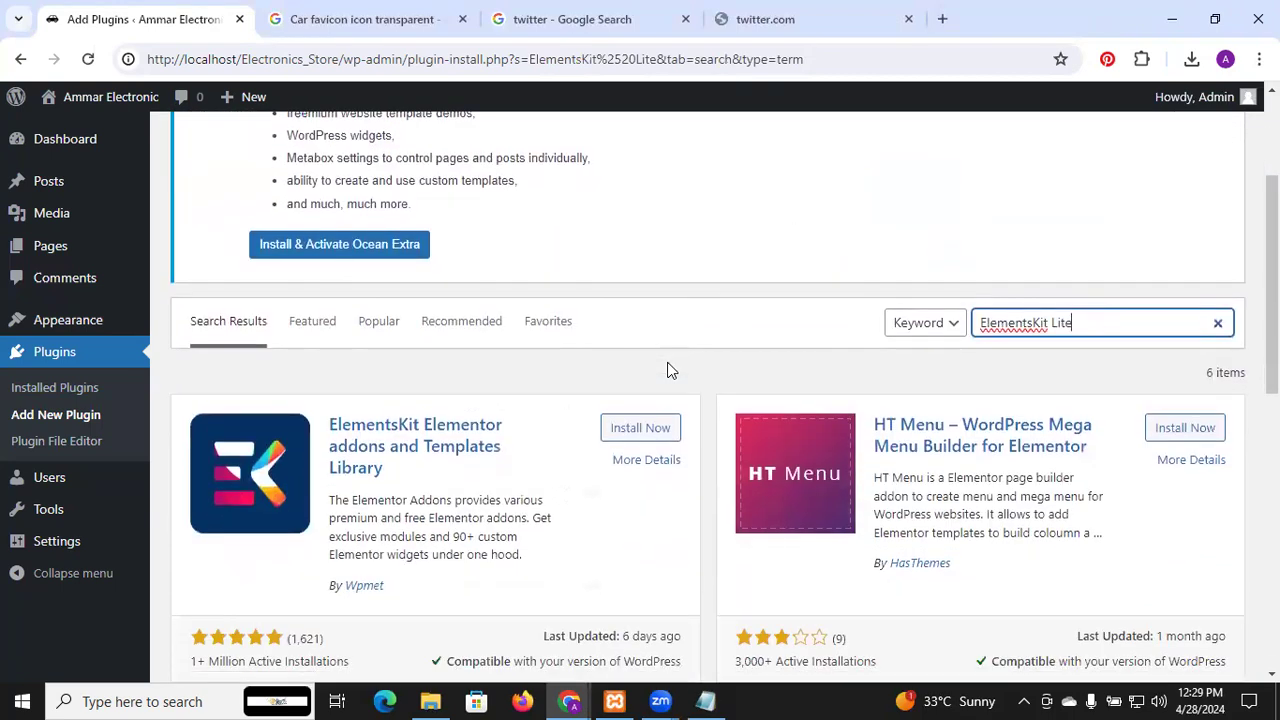
click(648, 395)
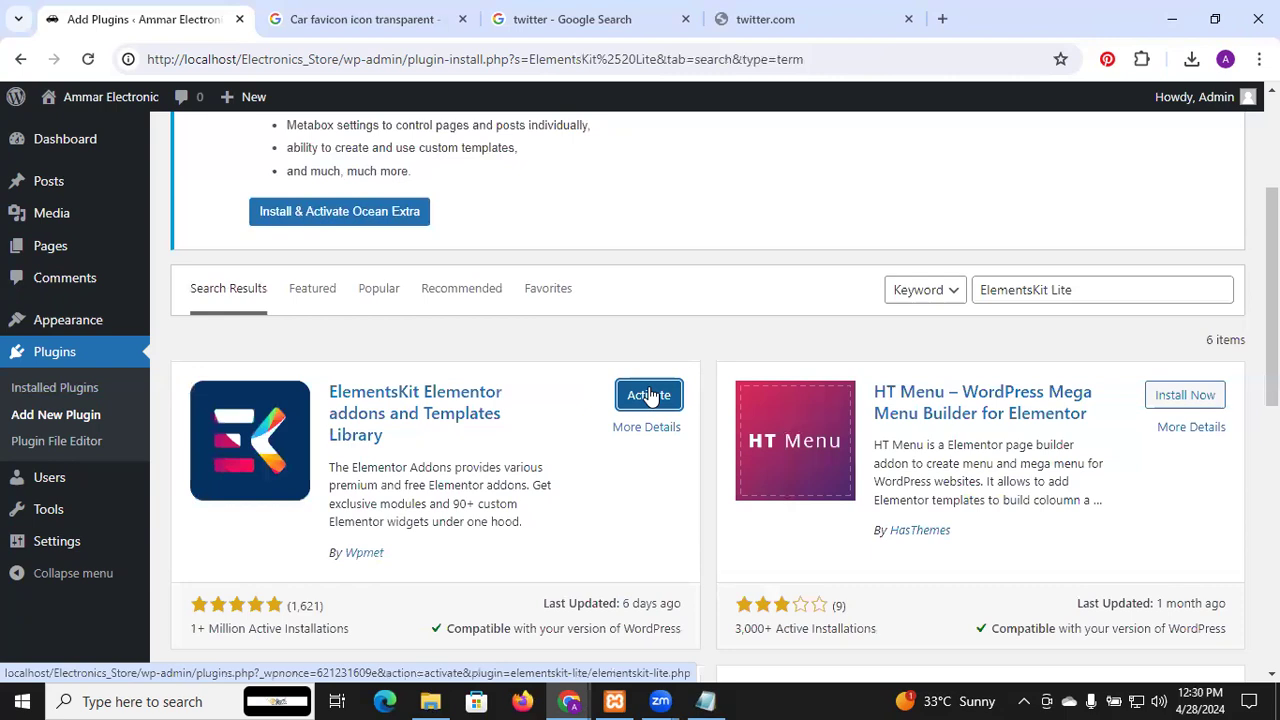
Copy the Livemesh Addons for Elementor line from the notes
key(alt+Tab)
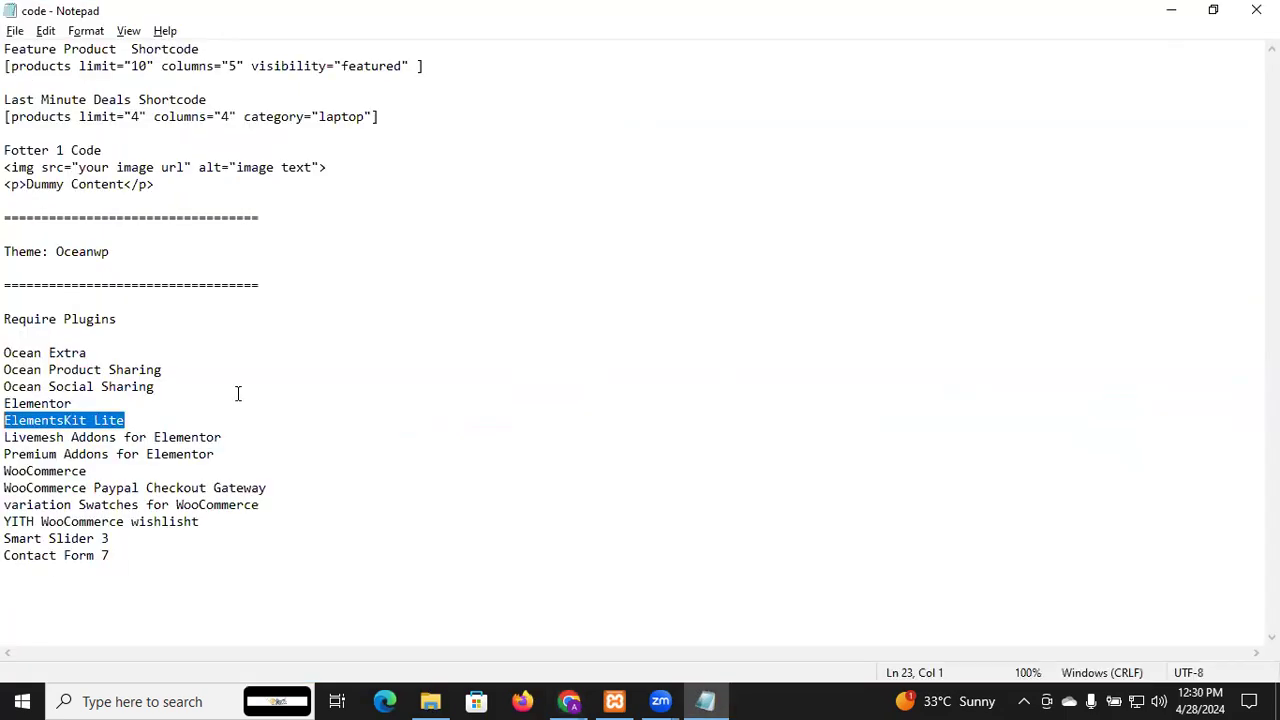
click(222, 437)
drag(222, 437, 7, 440)
key(ctrl+c)
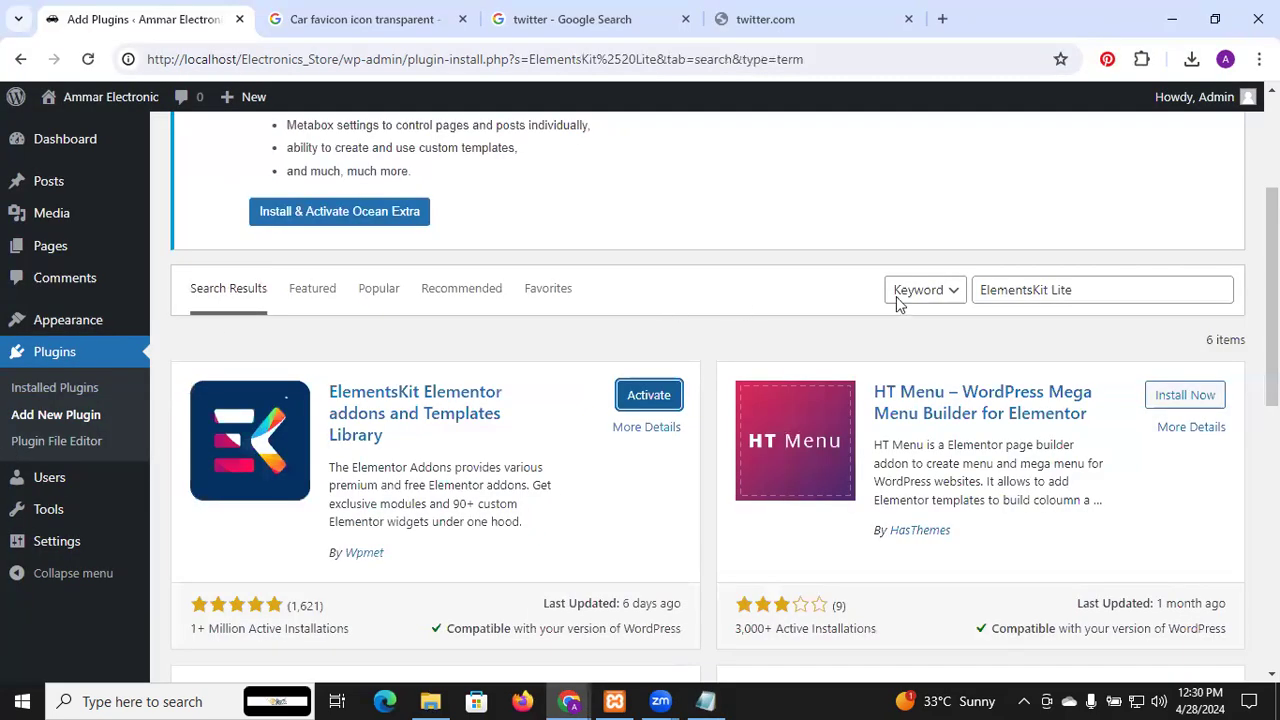
Search Livemesh Addons for Elementor and install Elementor Addons by Livemesh
click(1008, 290)
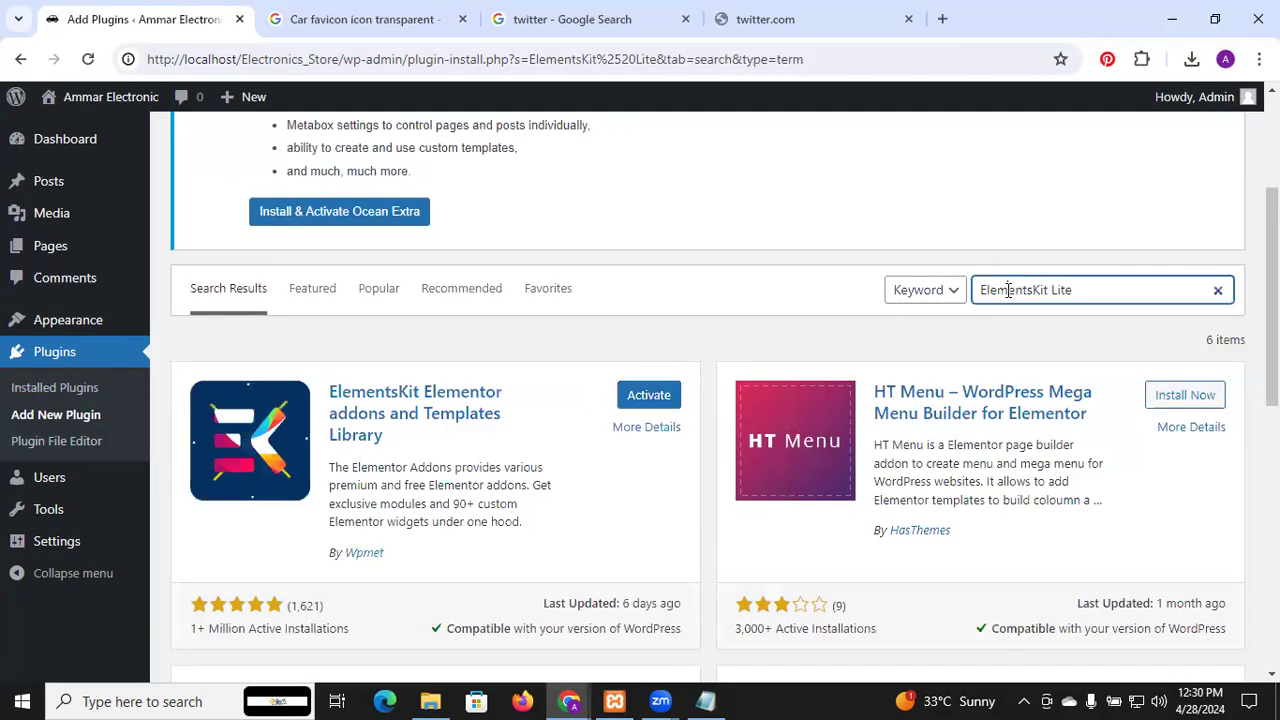
triple_click(1008, 290)
key(ctrl+v)
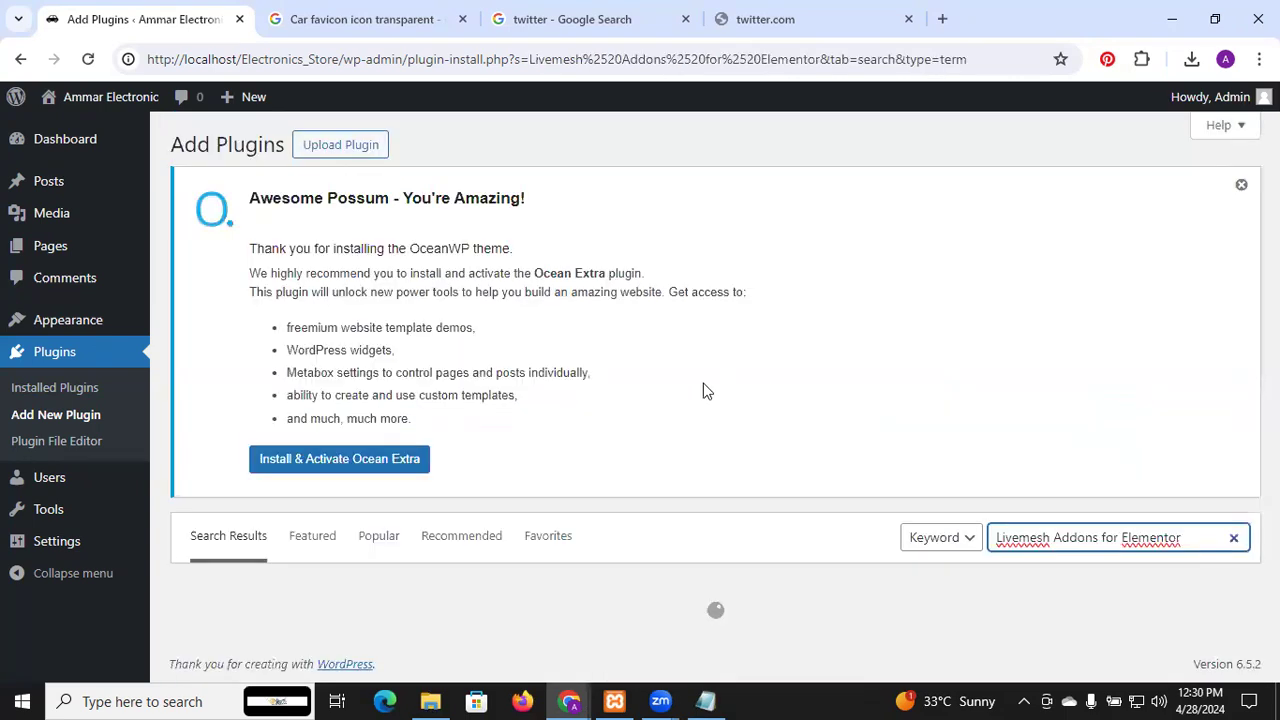
scroll(666, 457, down, 2)
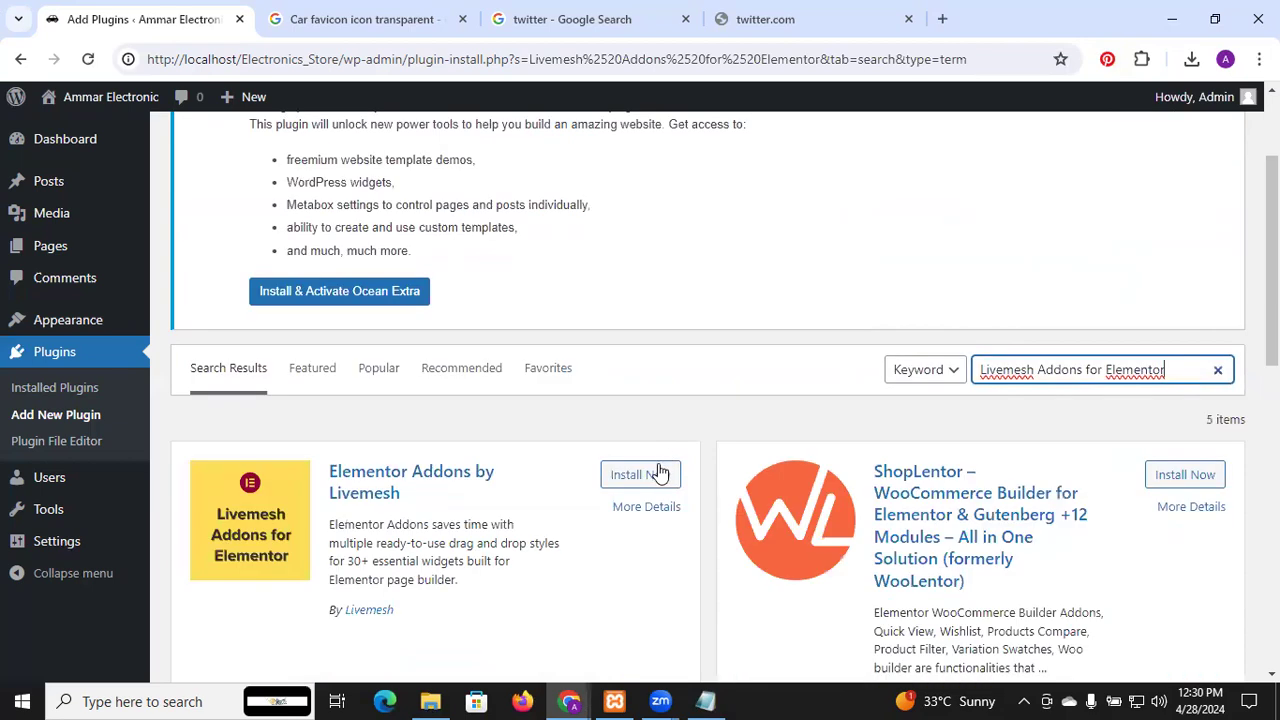
click(658, 472)
Copy Premium Addons for Elementor from the notes and search for it, undoing a wrong paste
key(alt+Tab)
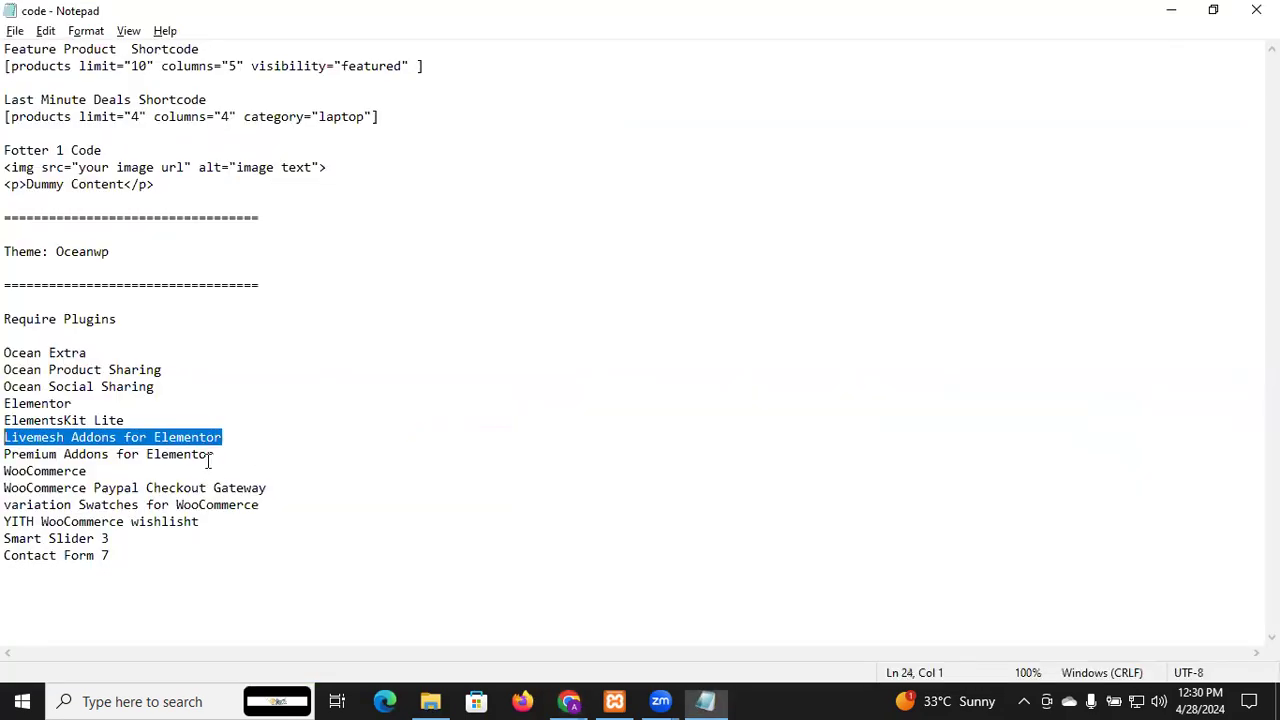
click(213, 458)
drag(27, 470, 5, 455)
key(ctrl+c)
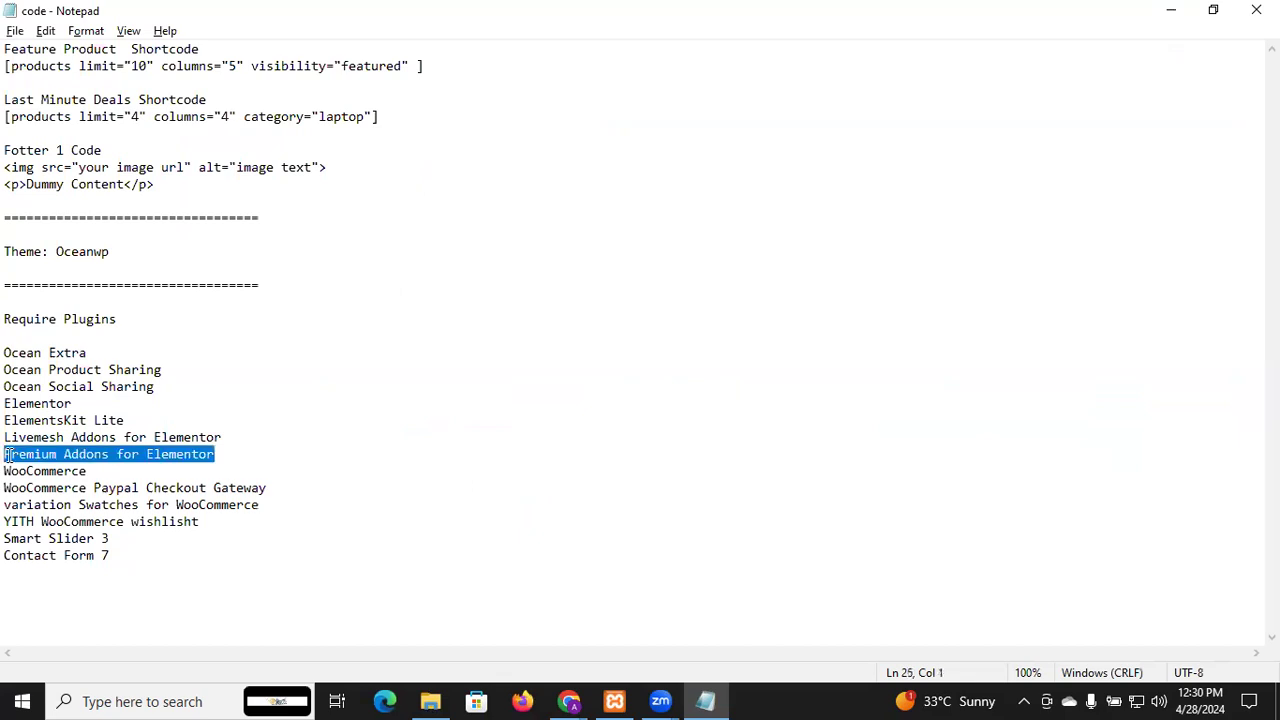
key(alt+Tab)
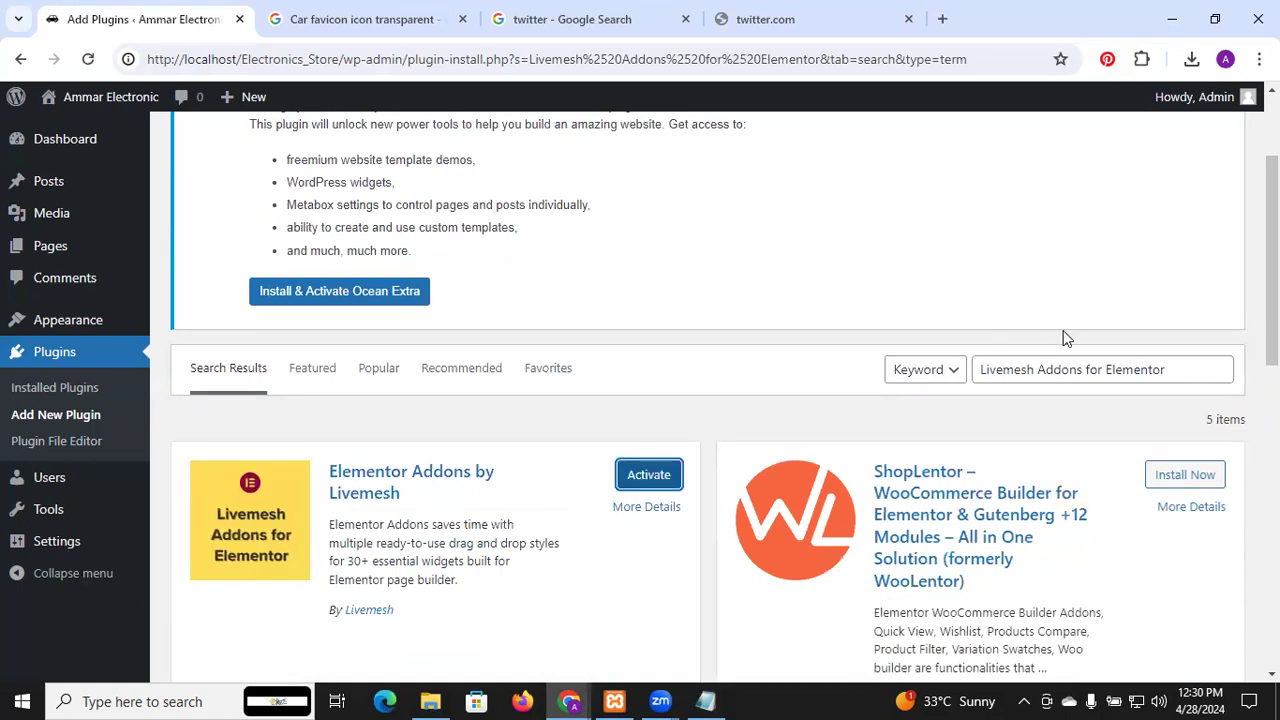
click(1074, 372)
key(ctrl+a)
text(1PAzUW1XfuqMBbvQncgRD7TJgrpCCXdYkL)
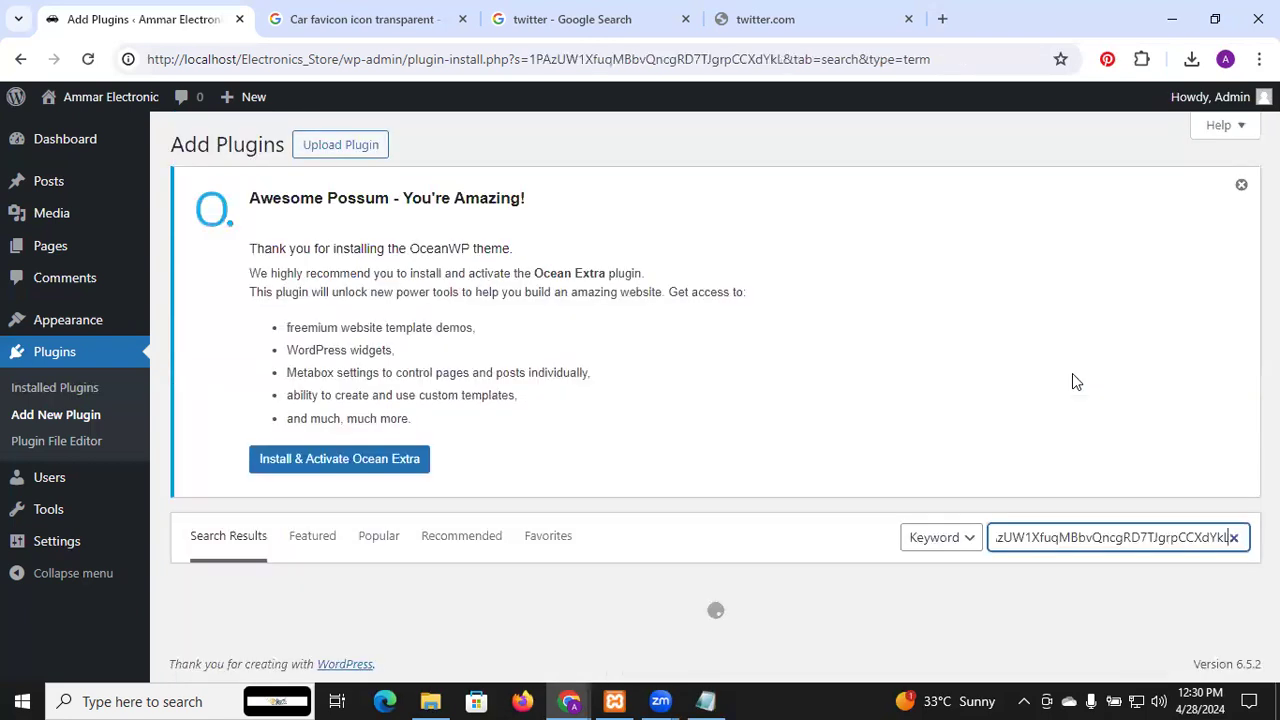
key(ctrl+z)
key(alt+Tab)
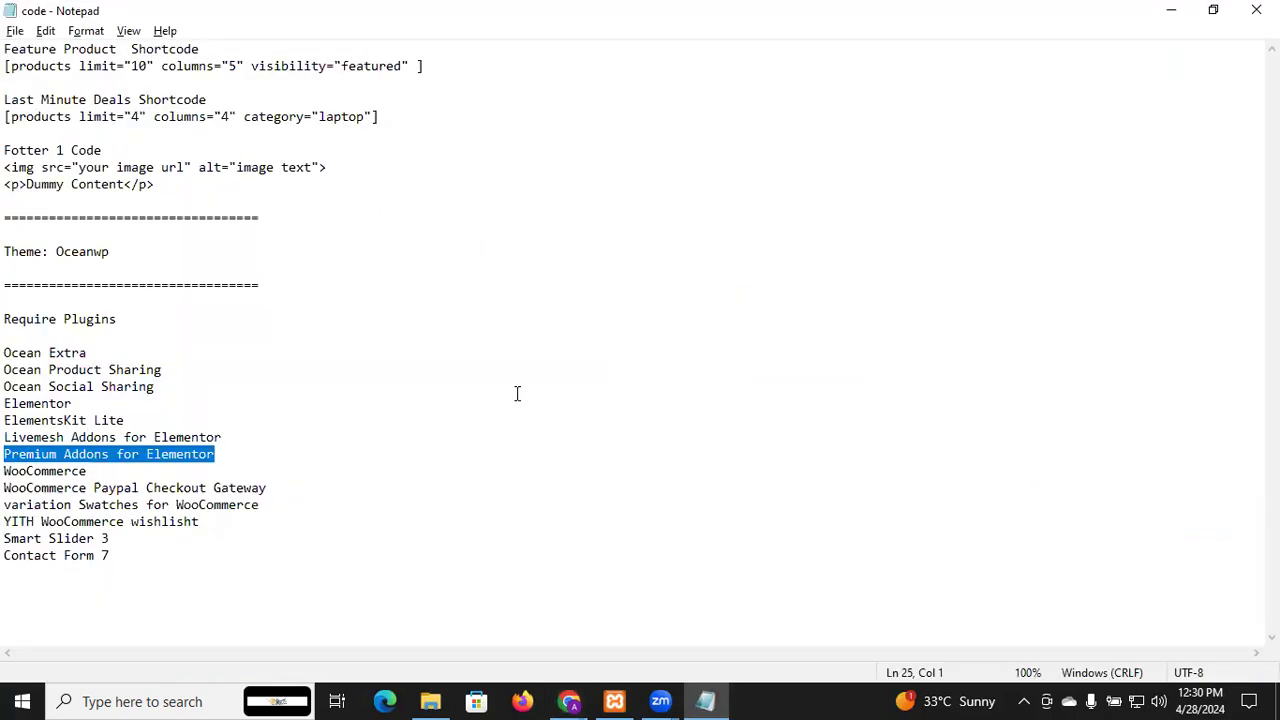
key(alt+Tab)
key(ctrl+v)
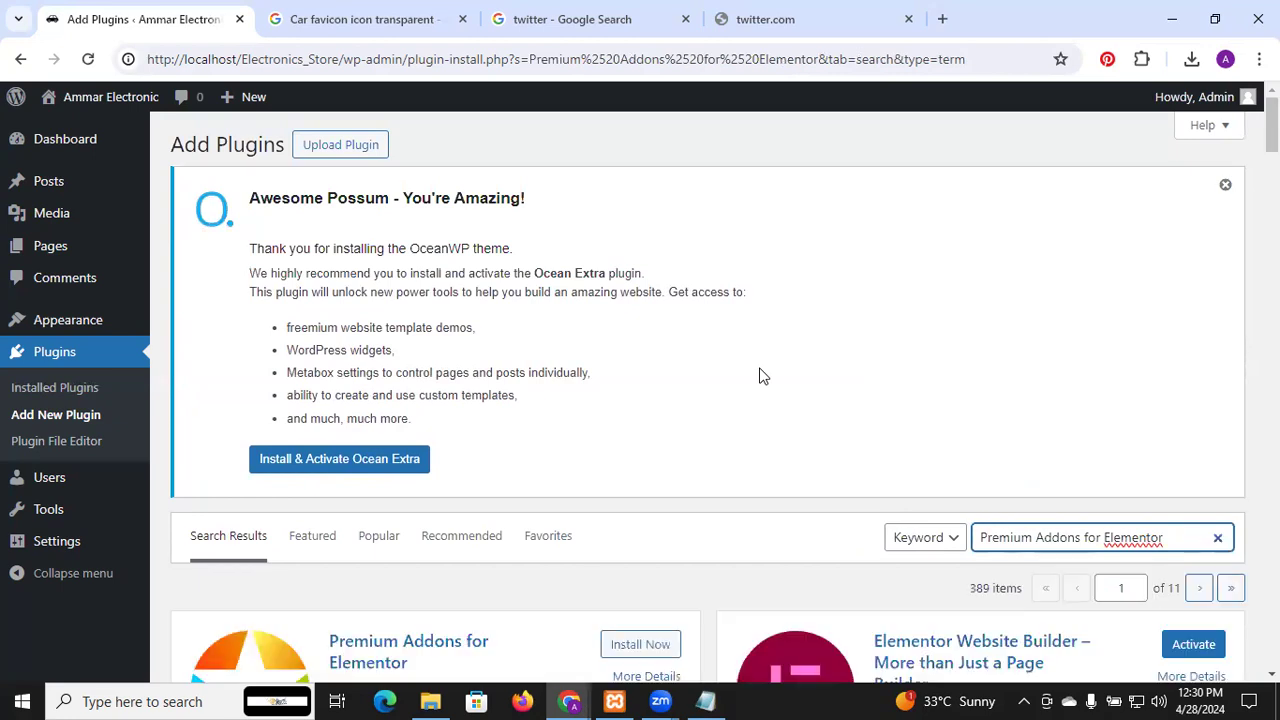
Install Premium Addons for Elementor from the search results
scroll(760, 374, down, 2)
scroll(670, 405, down, 1)
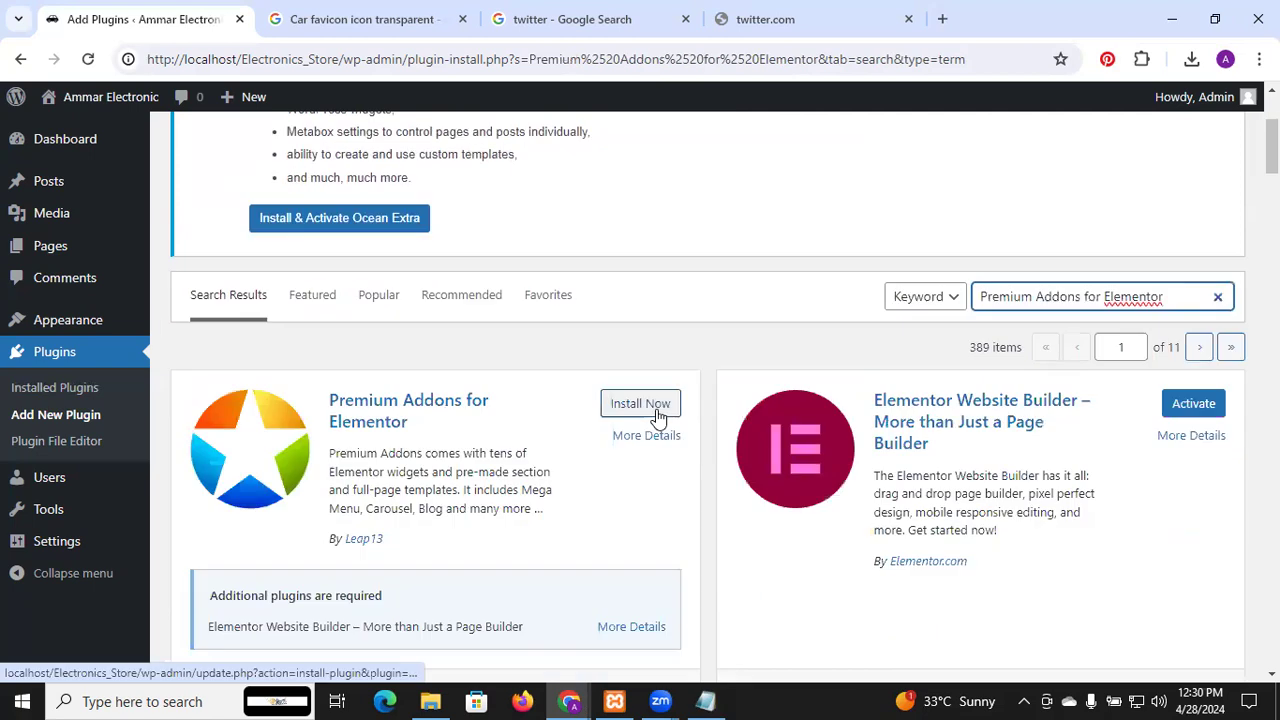
click(640, 404)
Copy WooCommerce from the notes and search plugins for it
key(alt+Tab)
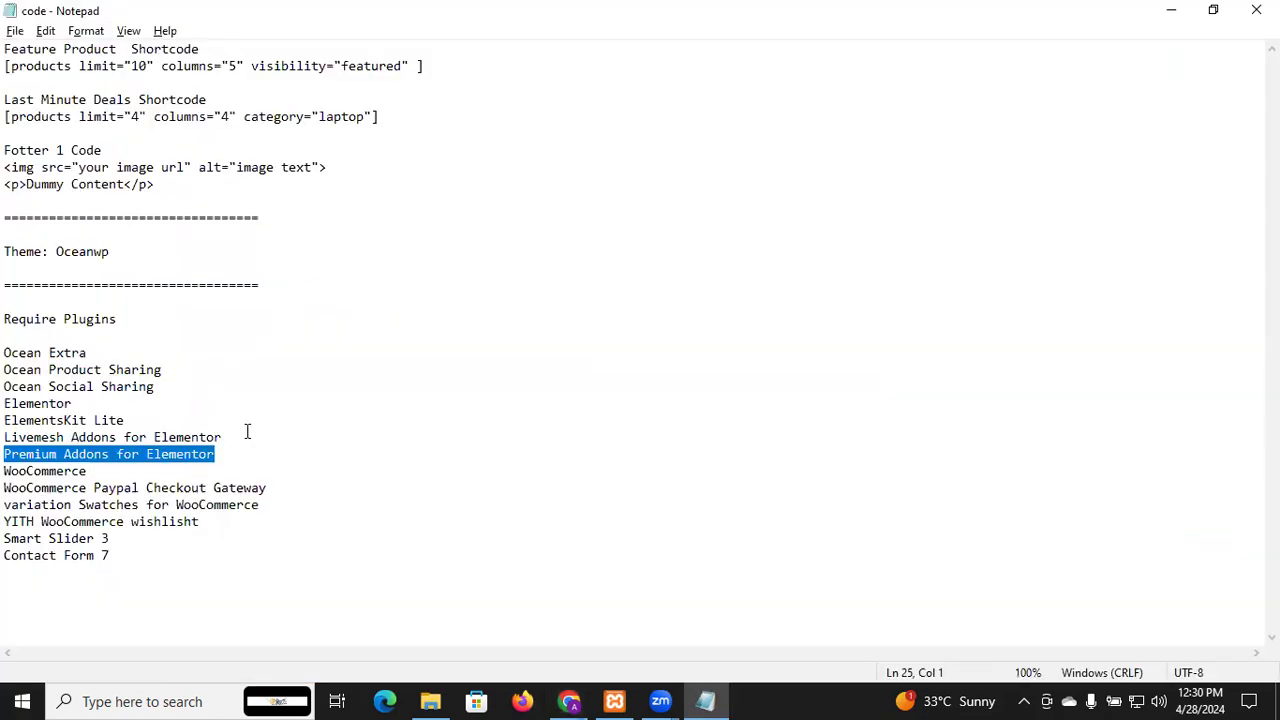
drag(96, 470, 7, 473)
key(ctrl+c)
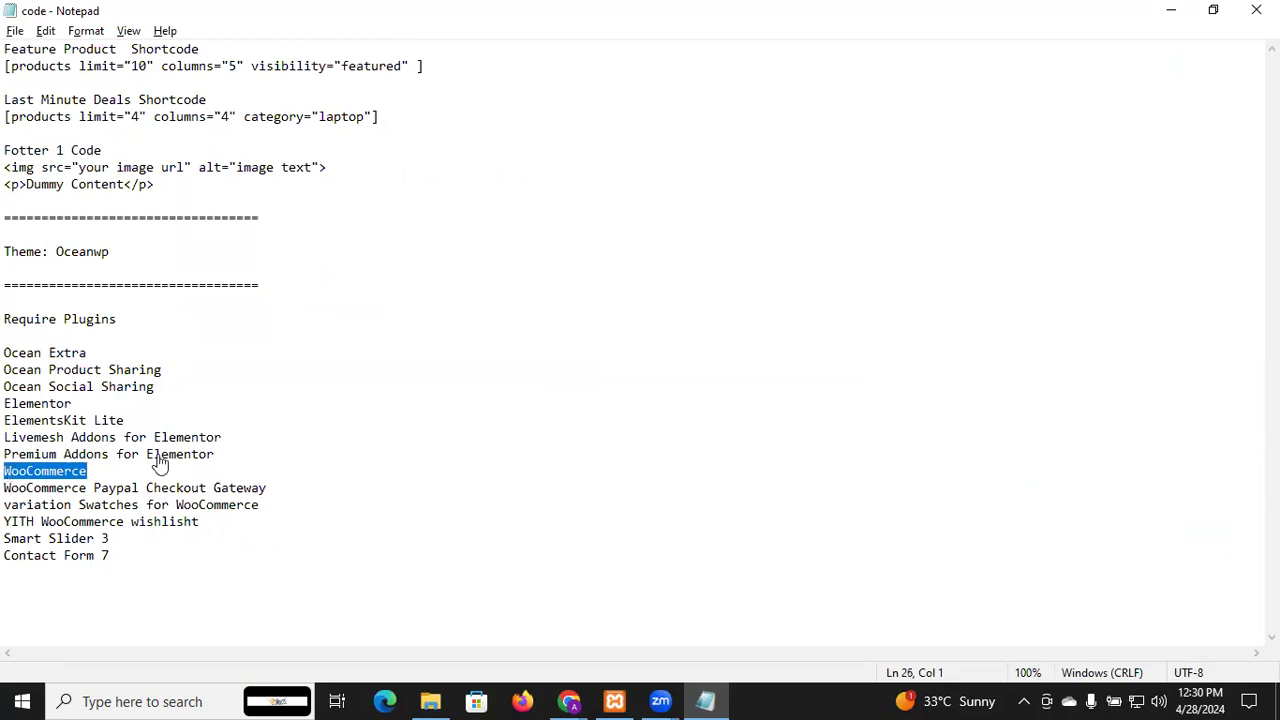
key(alt+Tab)
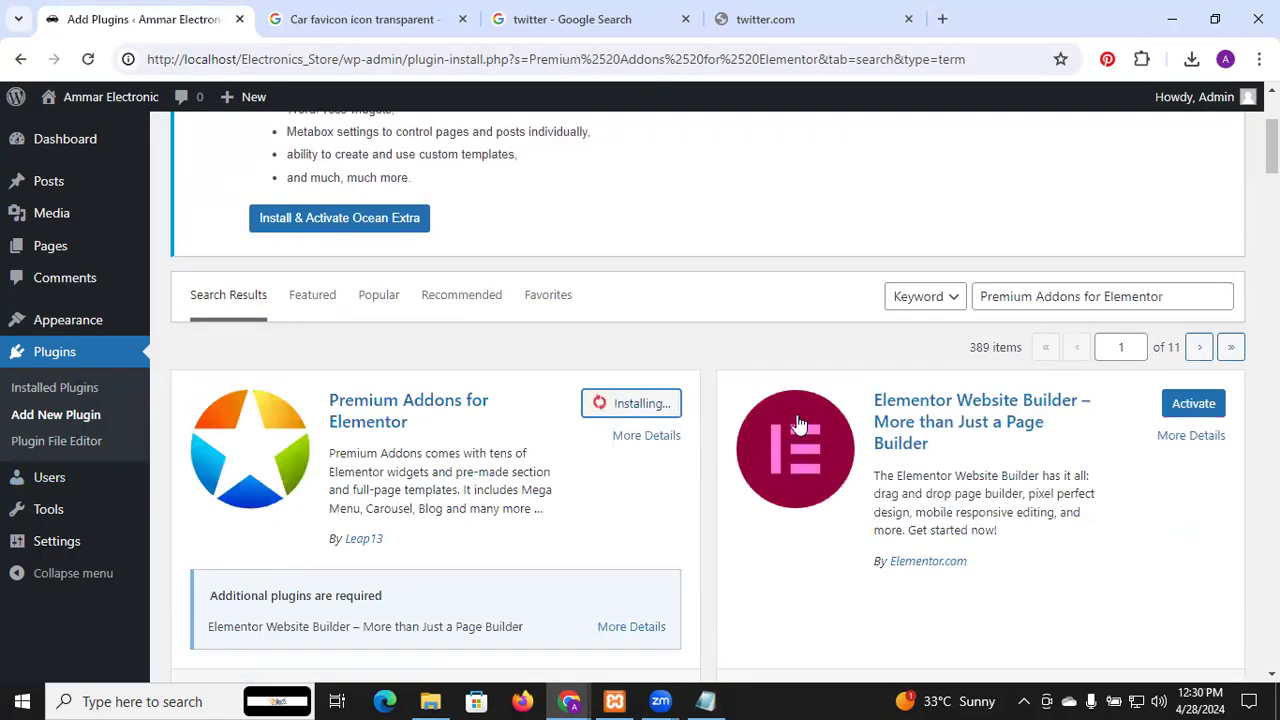
double_click(1091, 296)
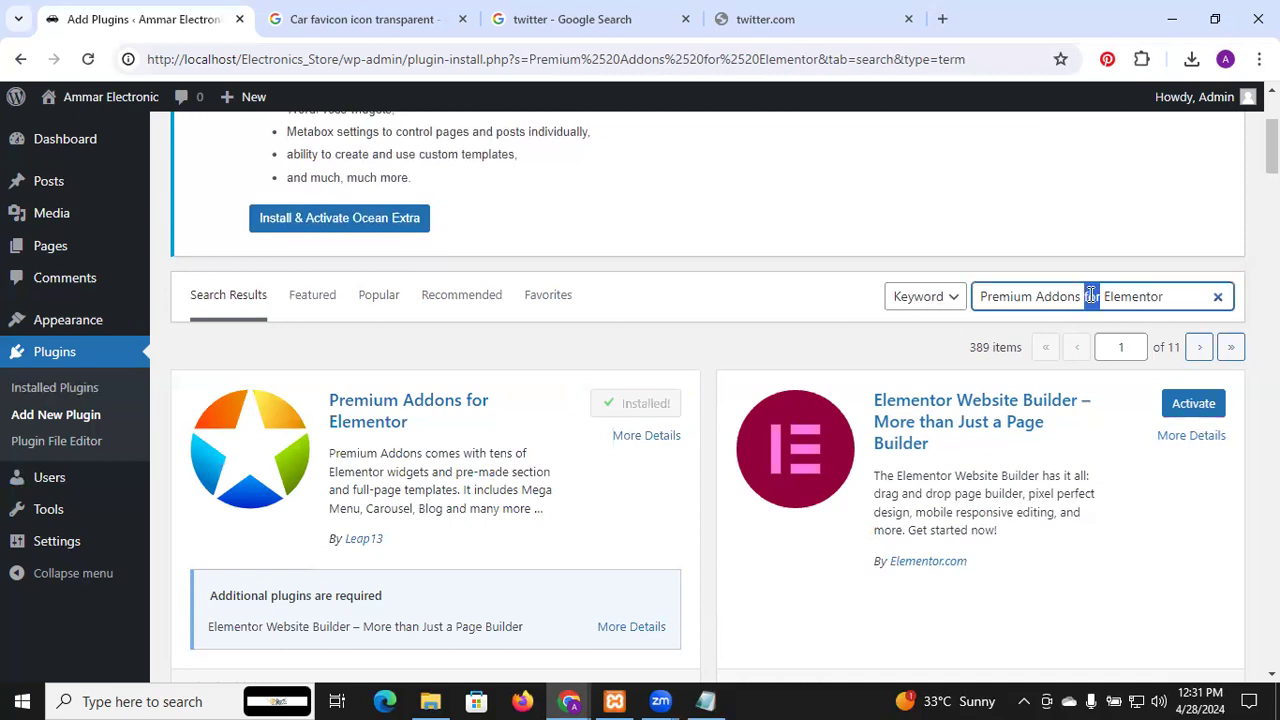
key(ctrl+a)
key(ctrl+v)
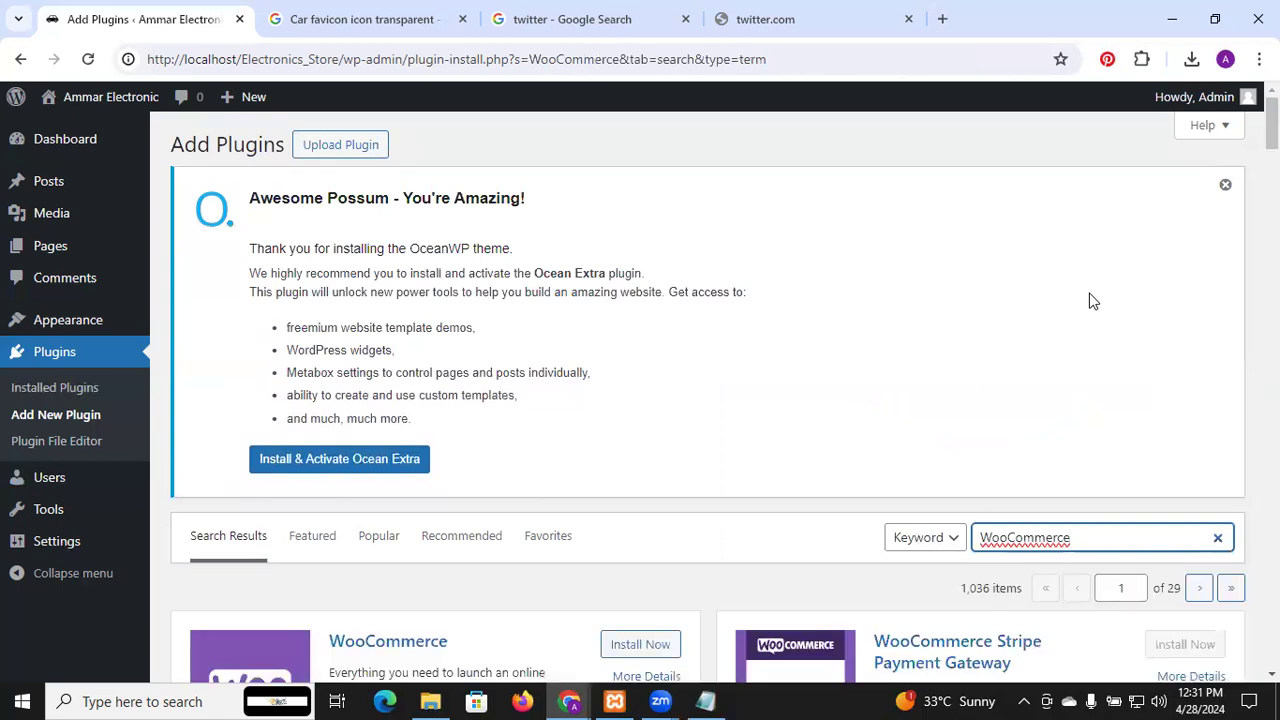
Install WooCommerce, then copy the 'Variation Swatches for WooCommerce' line from the Notepad plugin list
scroll(1090, 298, down, 3)
click(668, 372)
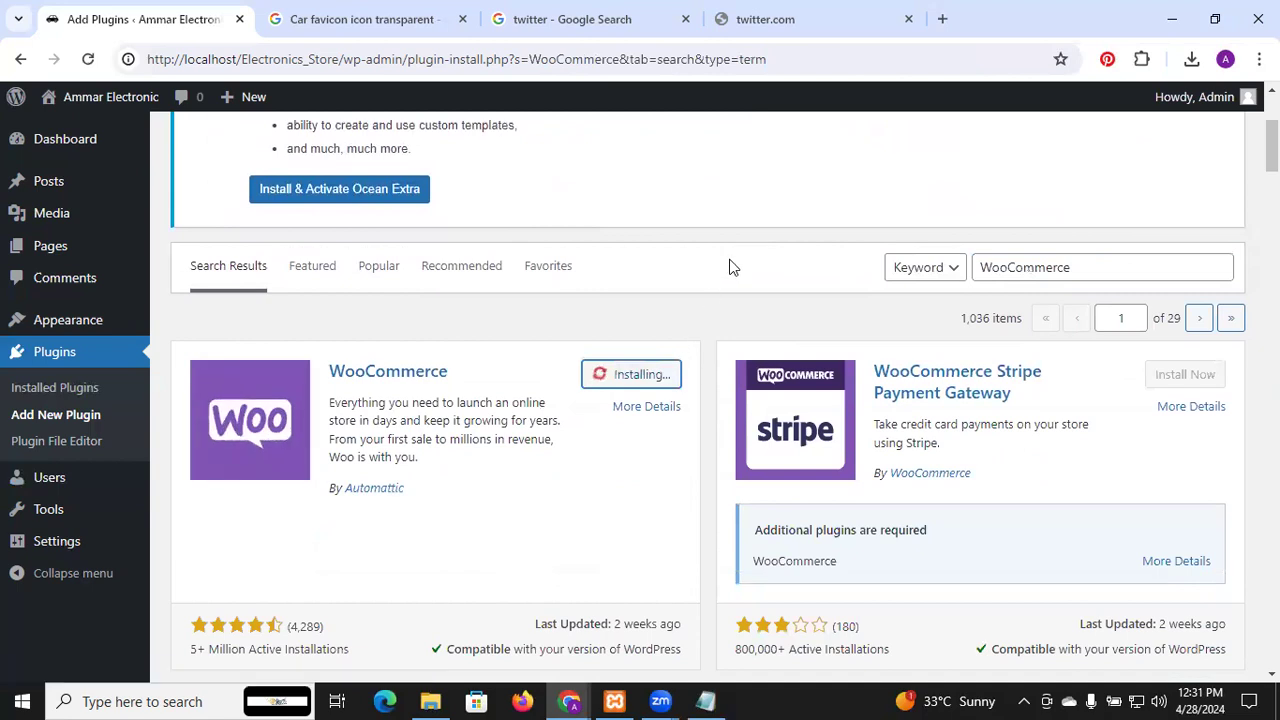
key(alt+Tab)
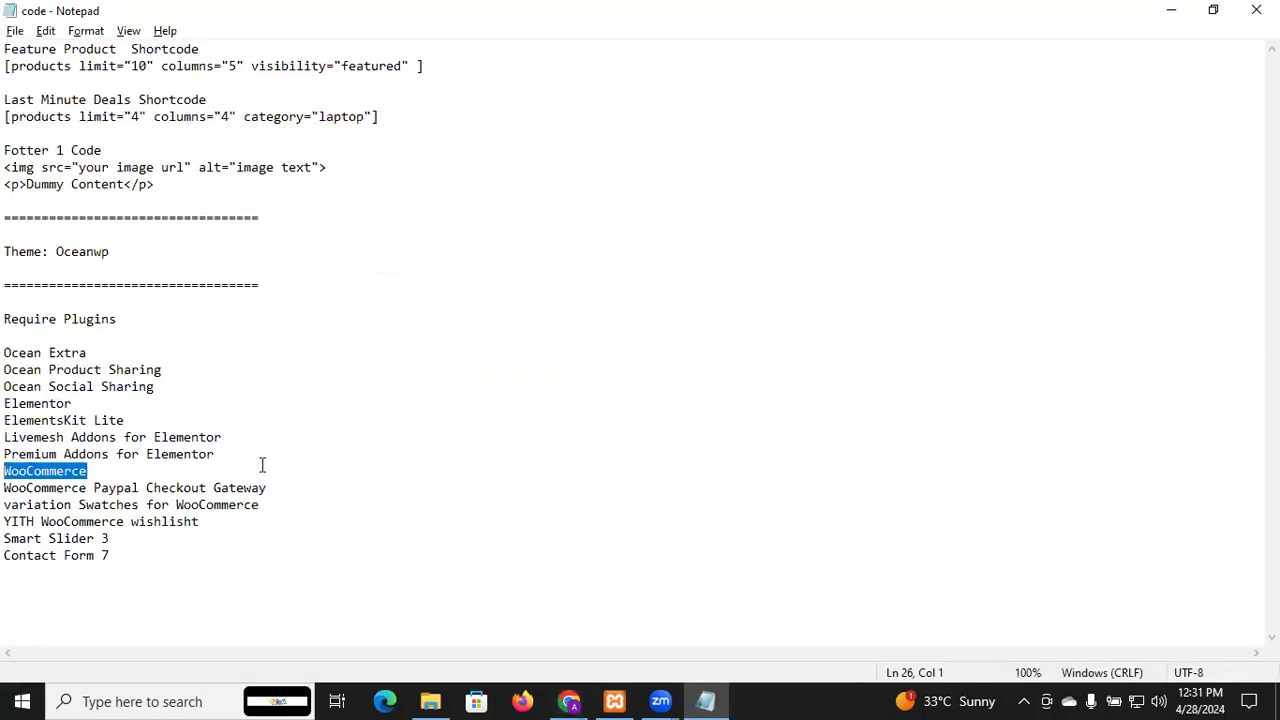
click(260, 505)
drag(260, 505, 56, 505)
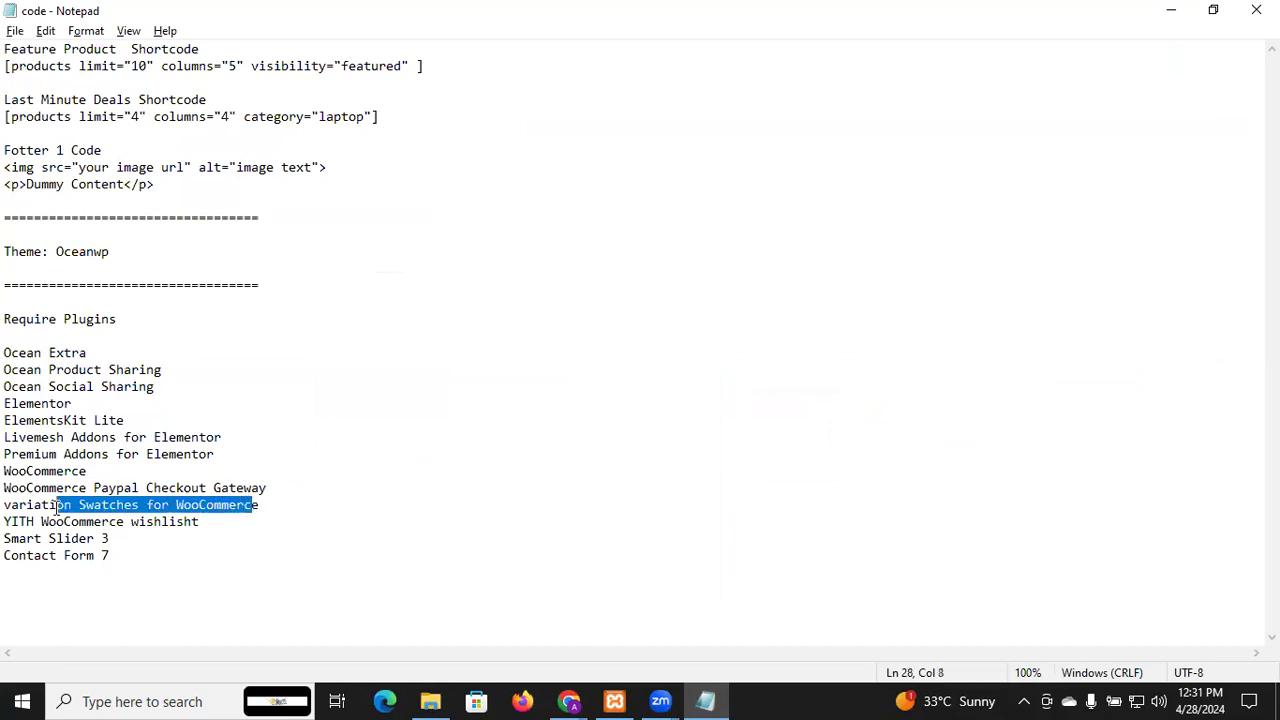
click(263, 505)
drag(263, 505, 6, 505)
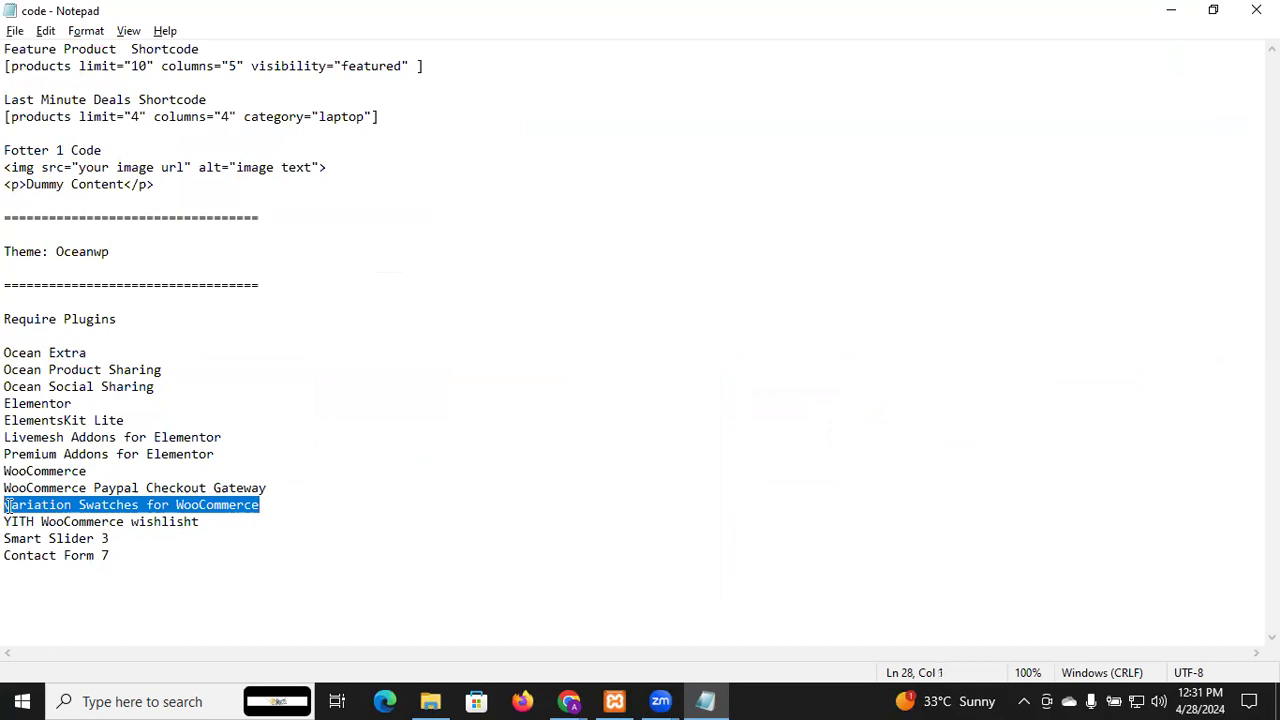
key(alt+Tab)
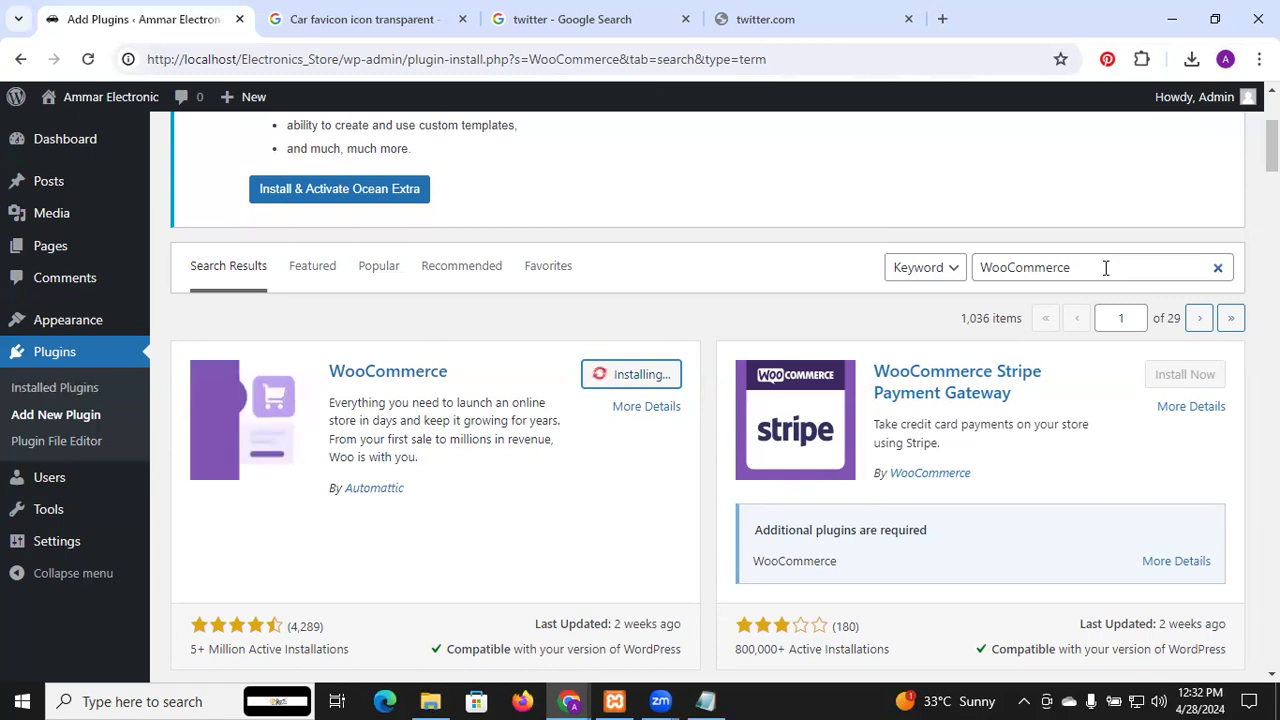
Copy the YITH WooCommerce Wishlist line from the notes and select the WooCommerce plugin search text
key(alt+Tab)
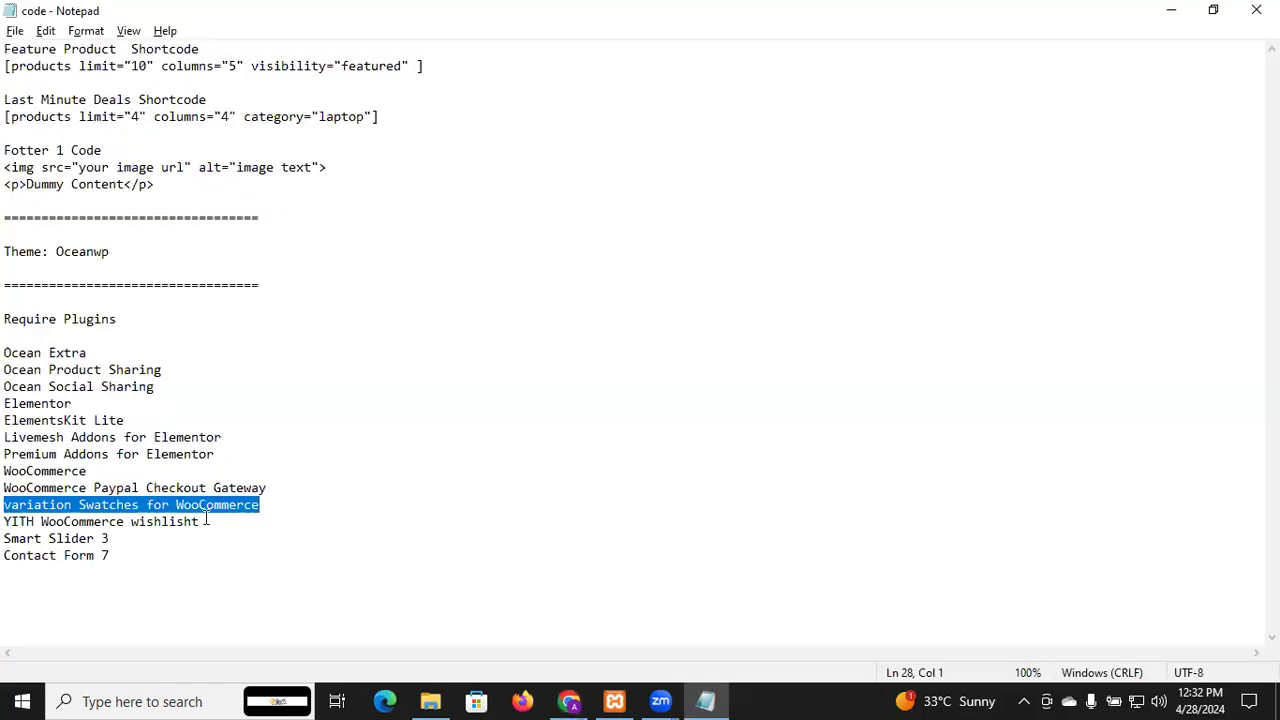
click(204, 522)
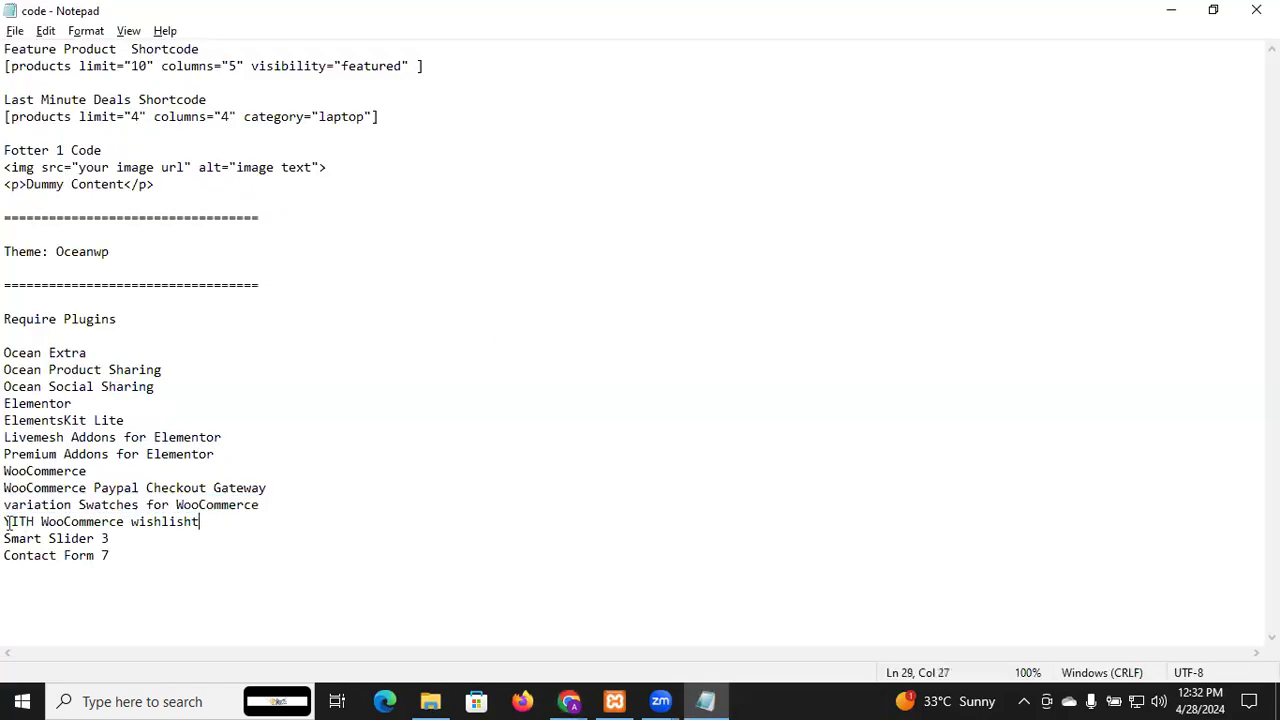
shift+click(6, 522)
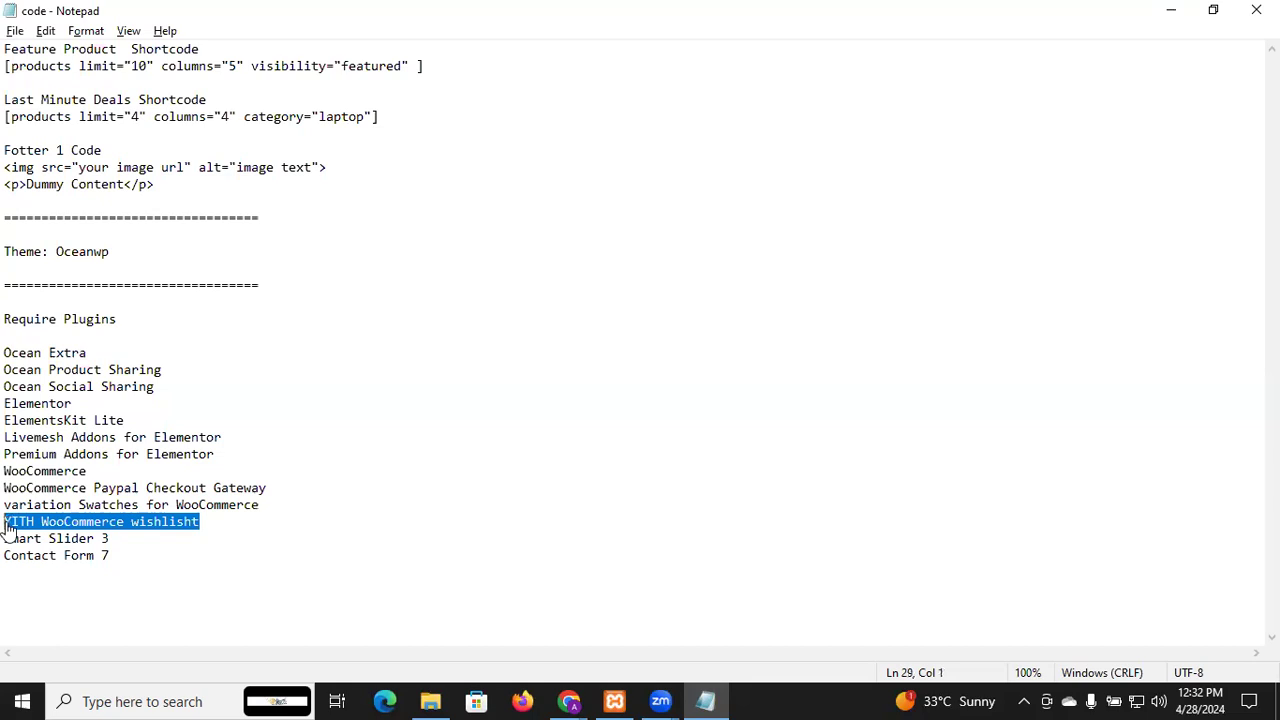
key(alt+Tab)
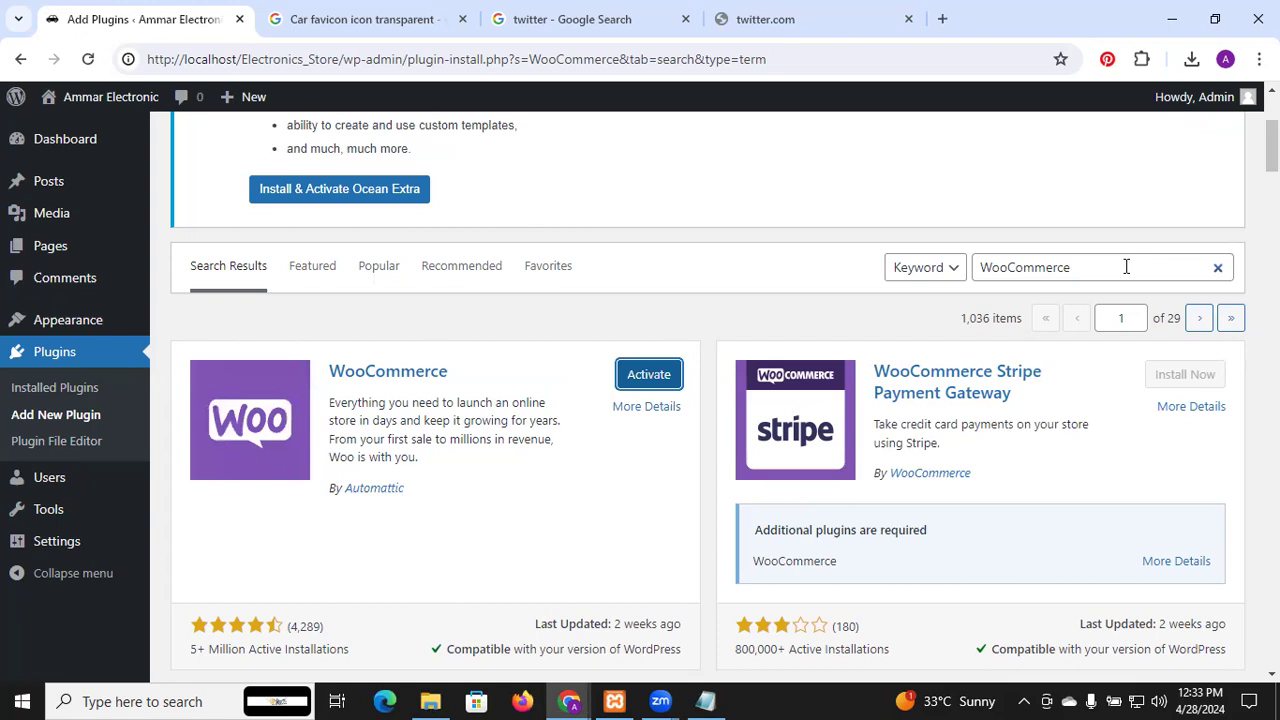
key(alt+Tab)
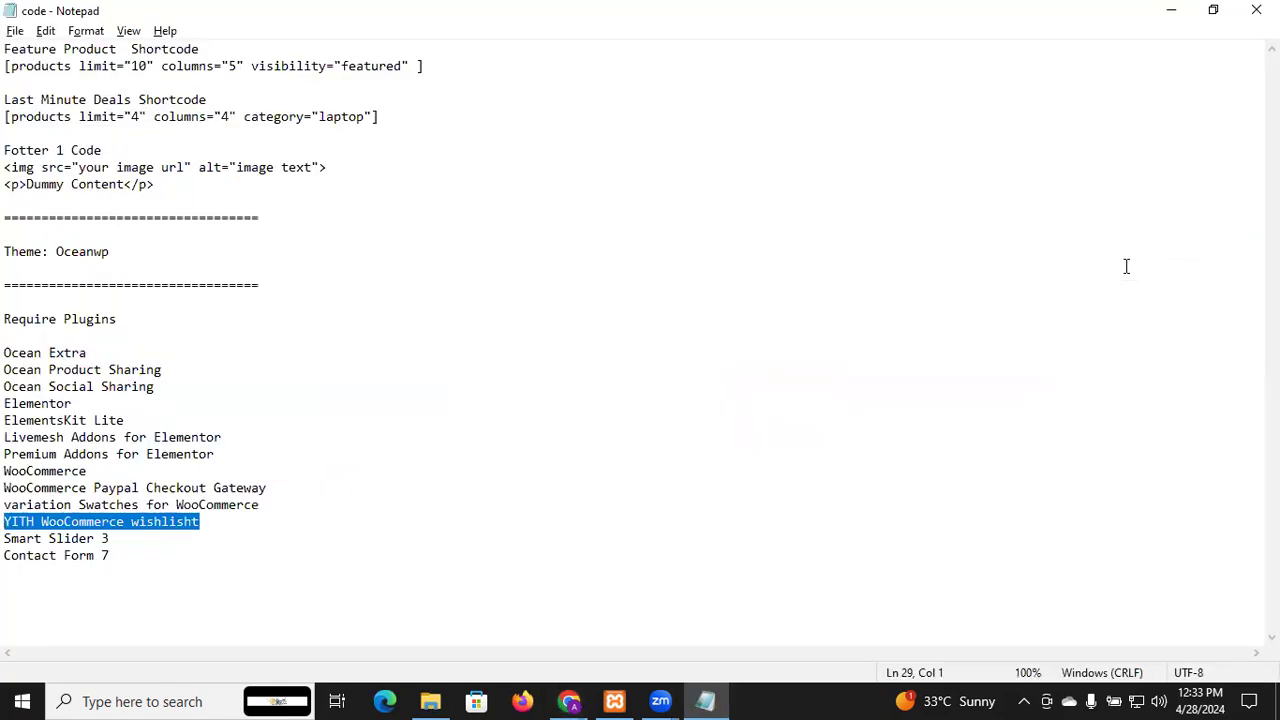
key(alt+Tab)
double_click(1098, 255)
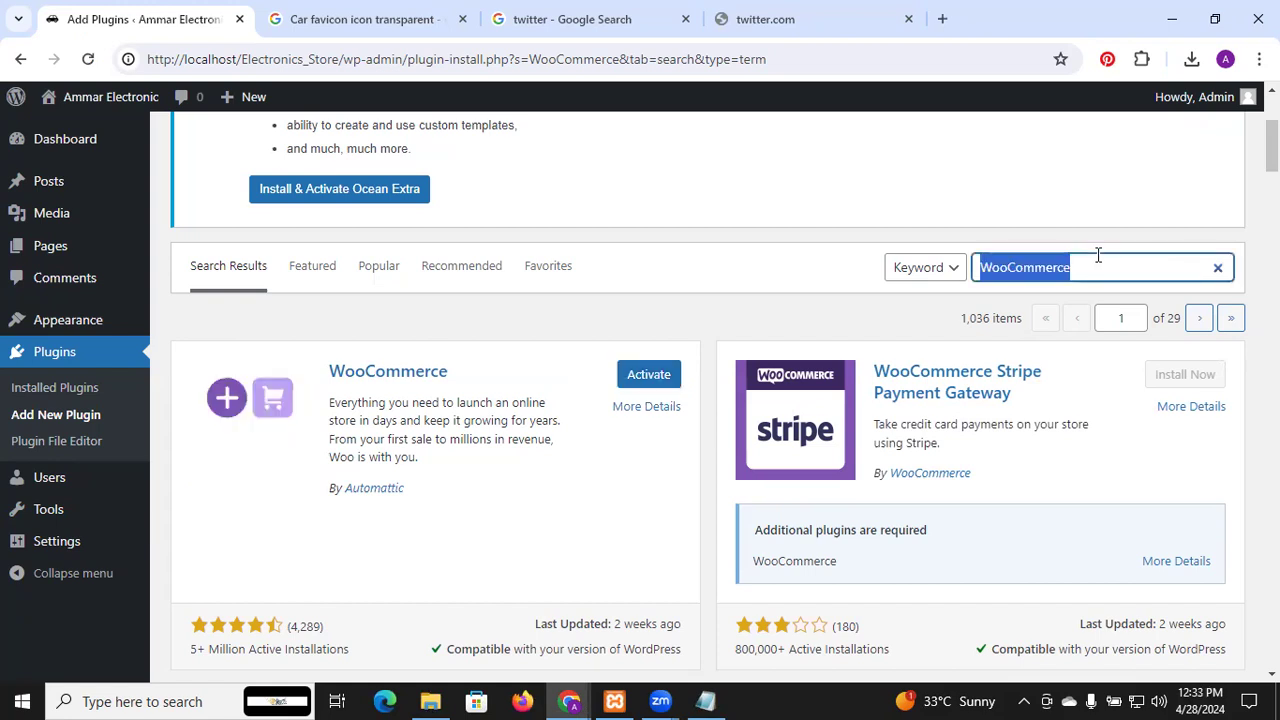
Search plugins for YITH WooCommerce Wishlist, correct the misspelling, and install it
text(YITH WooCommerce wishlist)
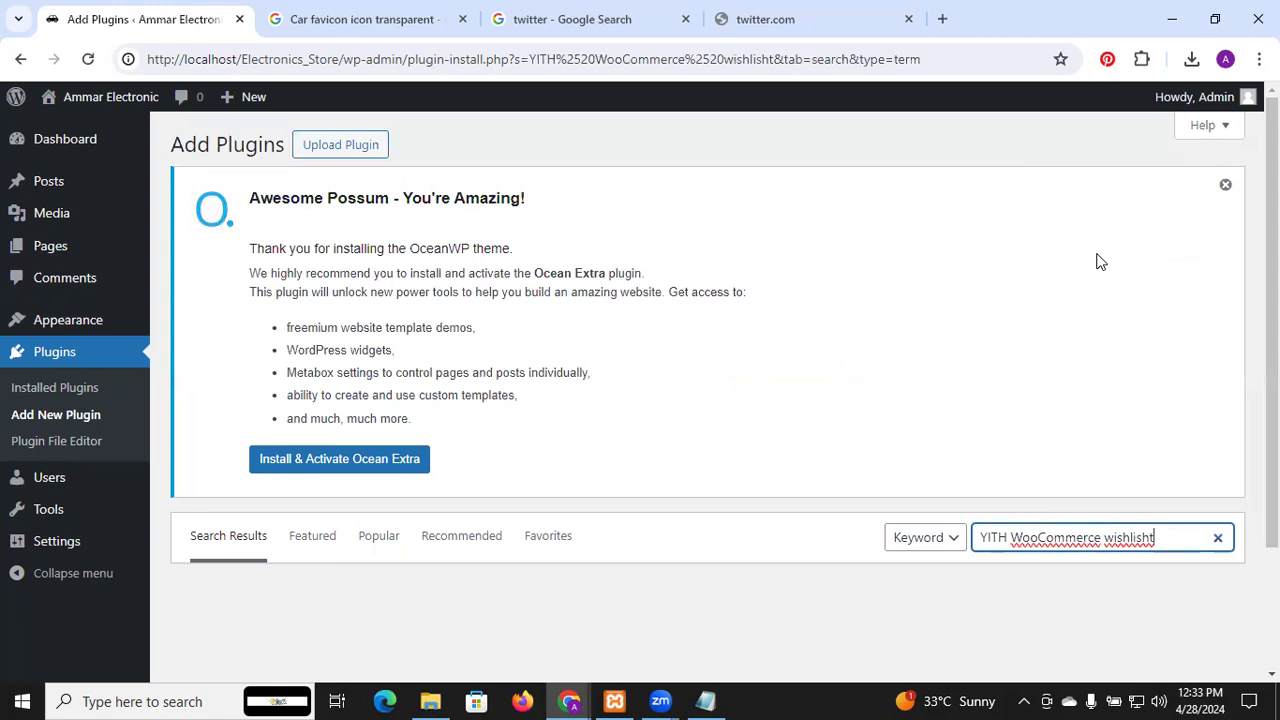
scroll(1100, 261, down, 1)
scroll(1100, 261, down, 2)
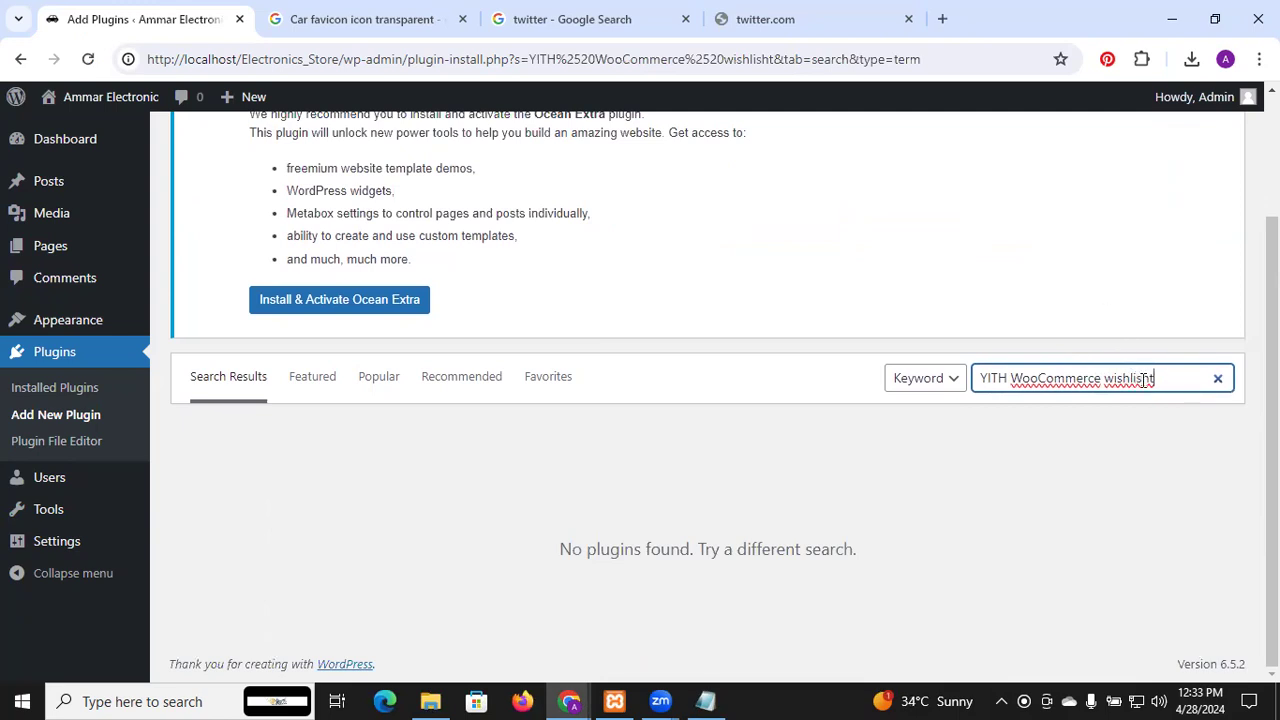
key(BackSpace)
text(t)
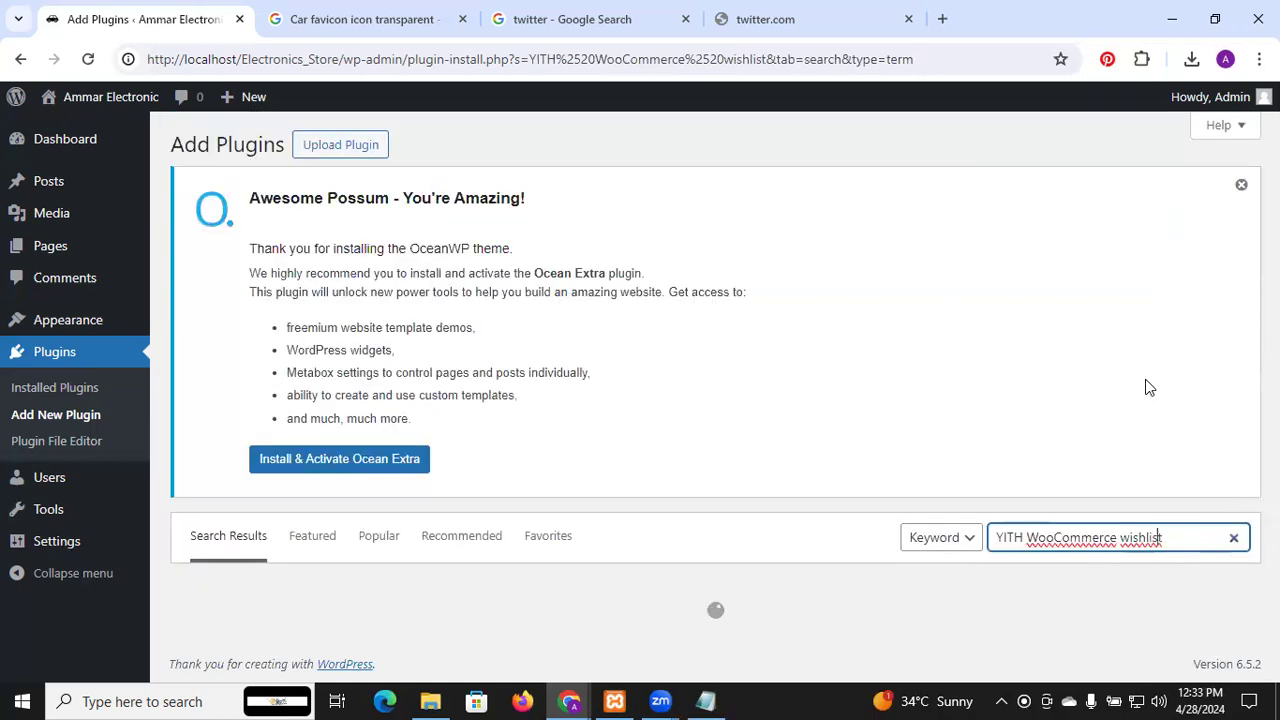
scroll(1149, 386, down, 4)
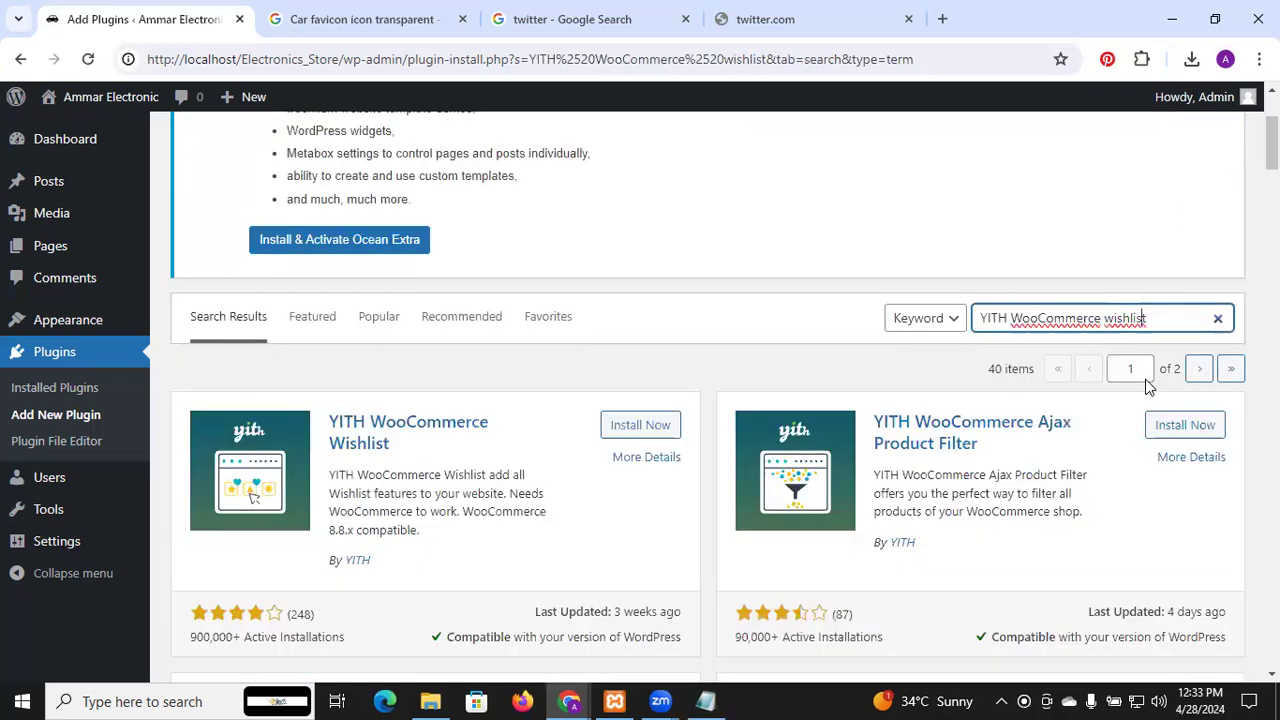
click(656, 280)
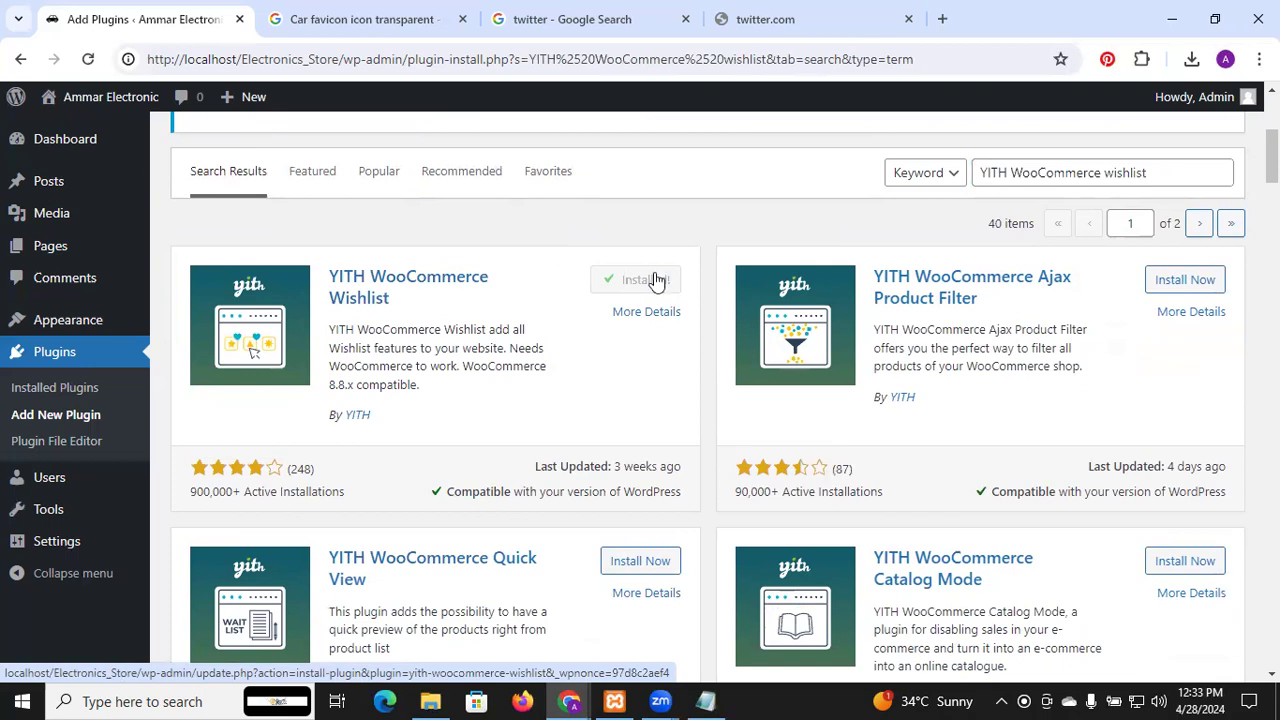
Copy 'Smart Slider 3' from the notes and search plugins for it
key(alt+Tab)
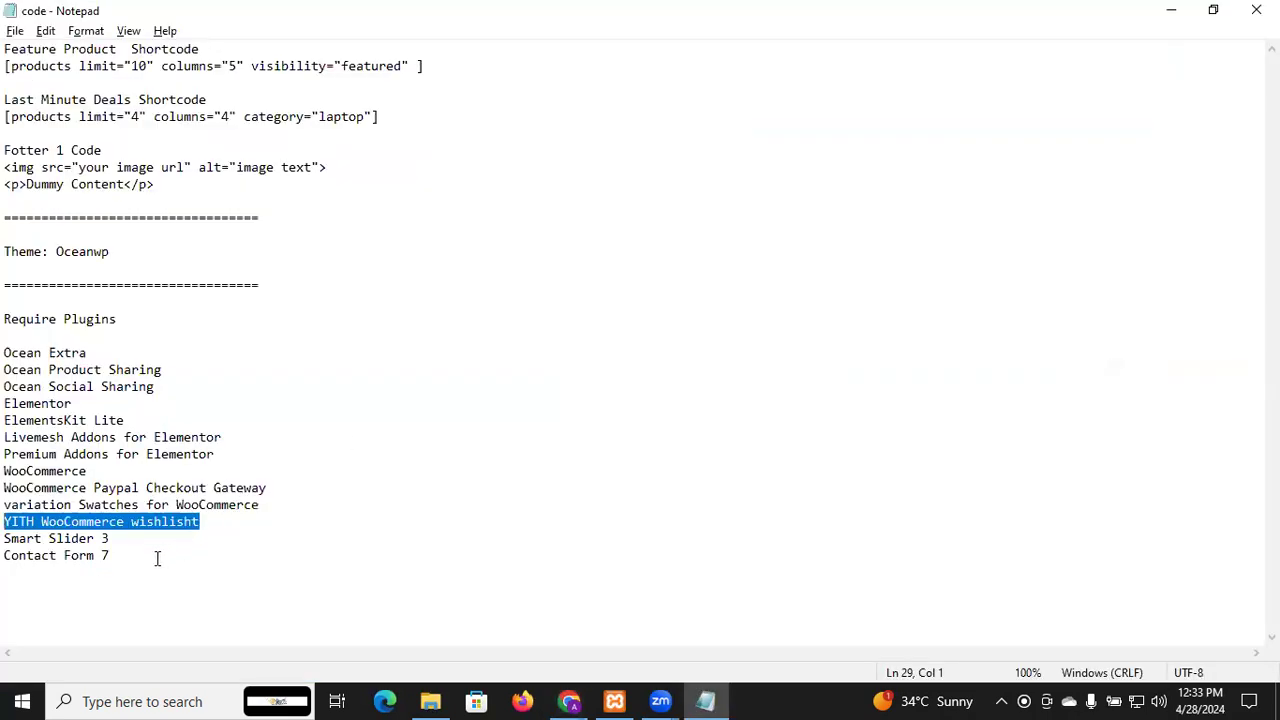
click(113, 539)
drag(110, 539, 6, 541)
key(ctrl+c)
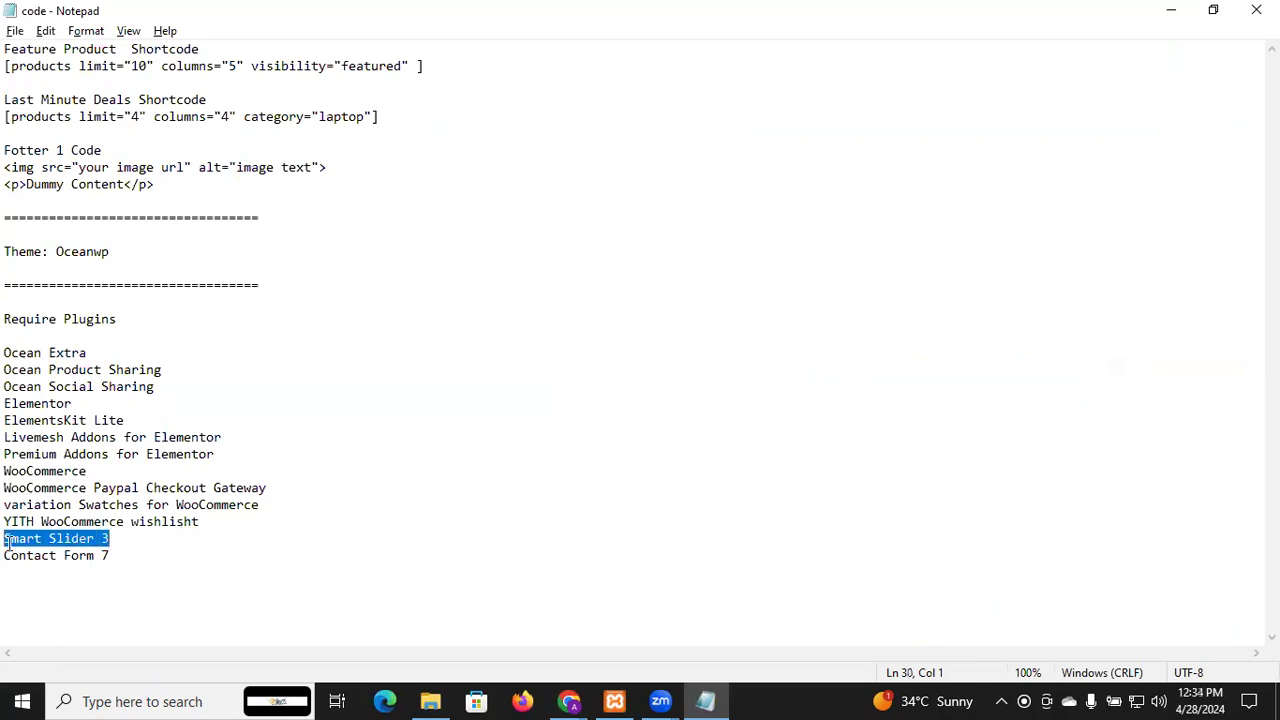
key(alt+Tab)
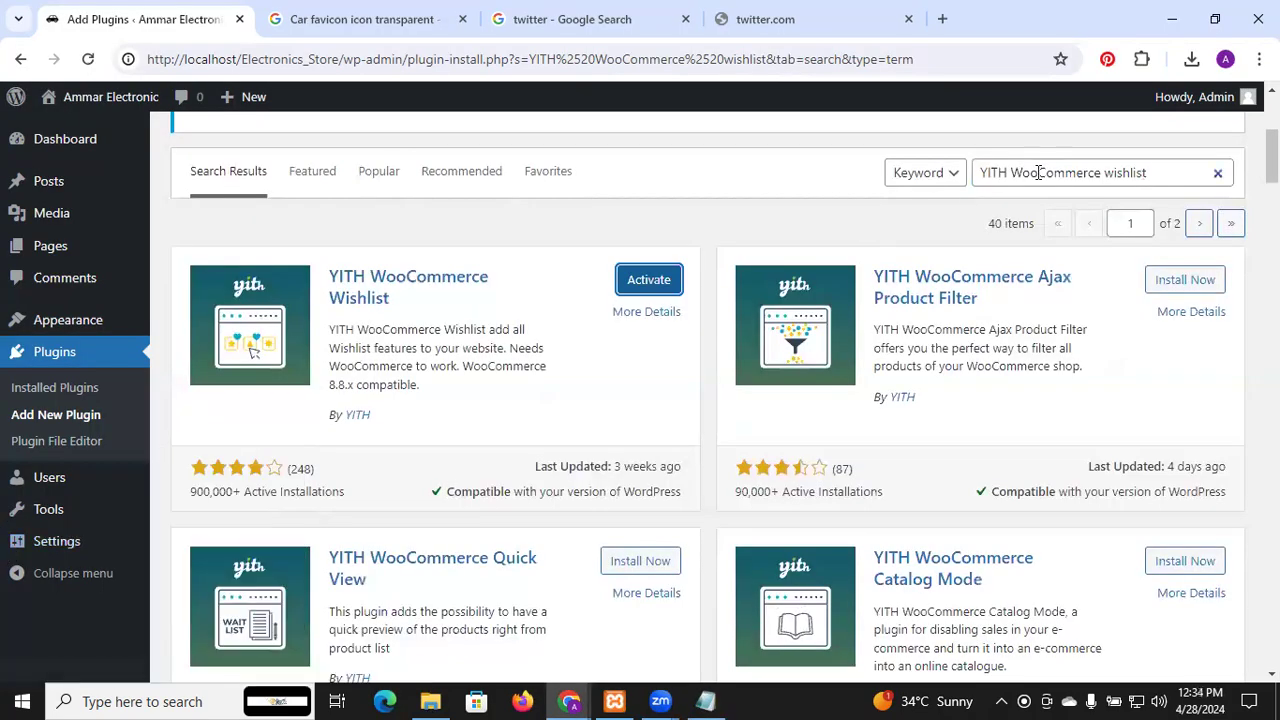
triple_click(1040, 172)
key(ctrl+v)
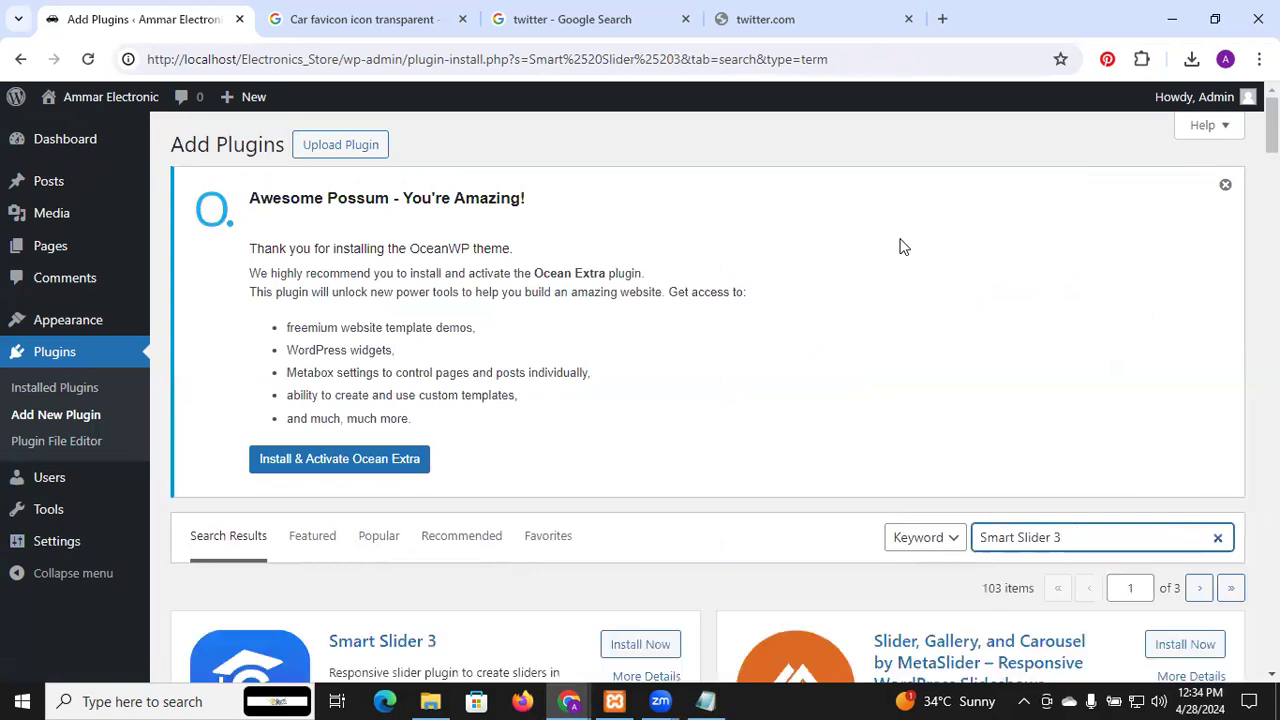
Install Smart Slider 3, then correct 'wishlisht' to 'wishlist' in the notes and save
scroll(900, 245, down, 2)
click(663, 426)
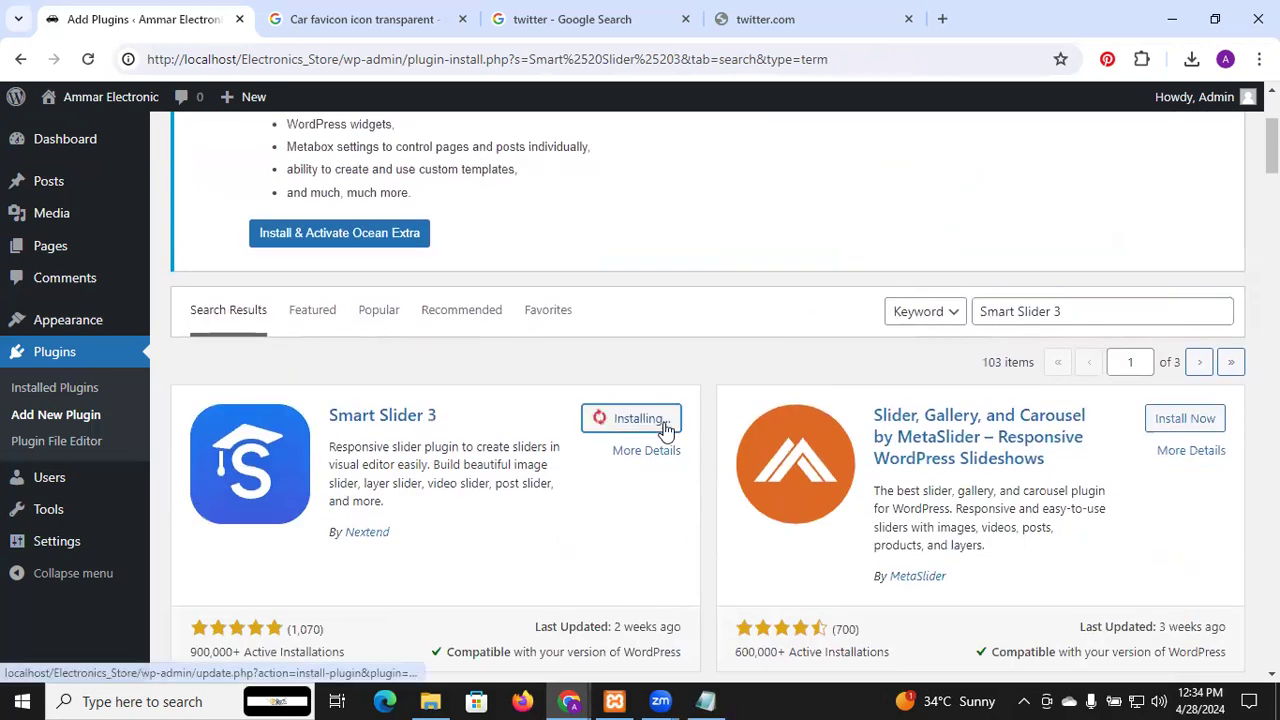
key(alt+Tab)
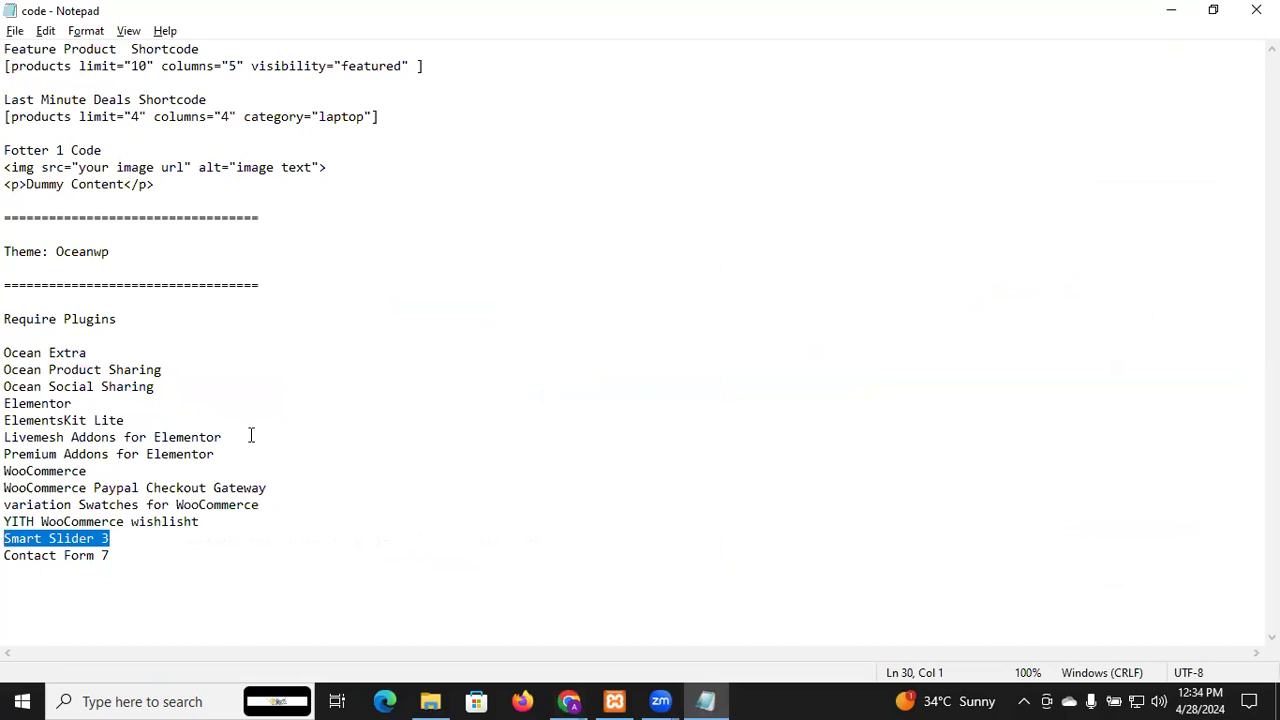
double_click(191, 524)
click(191, 524)
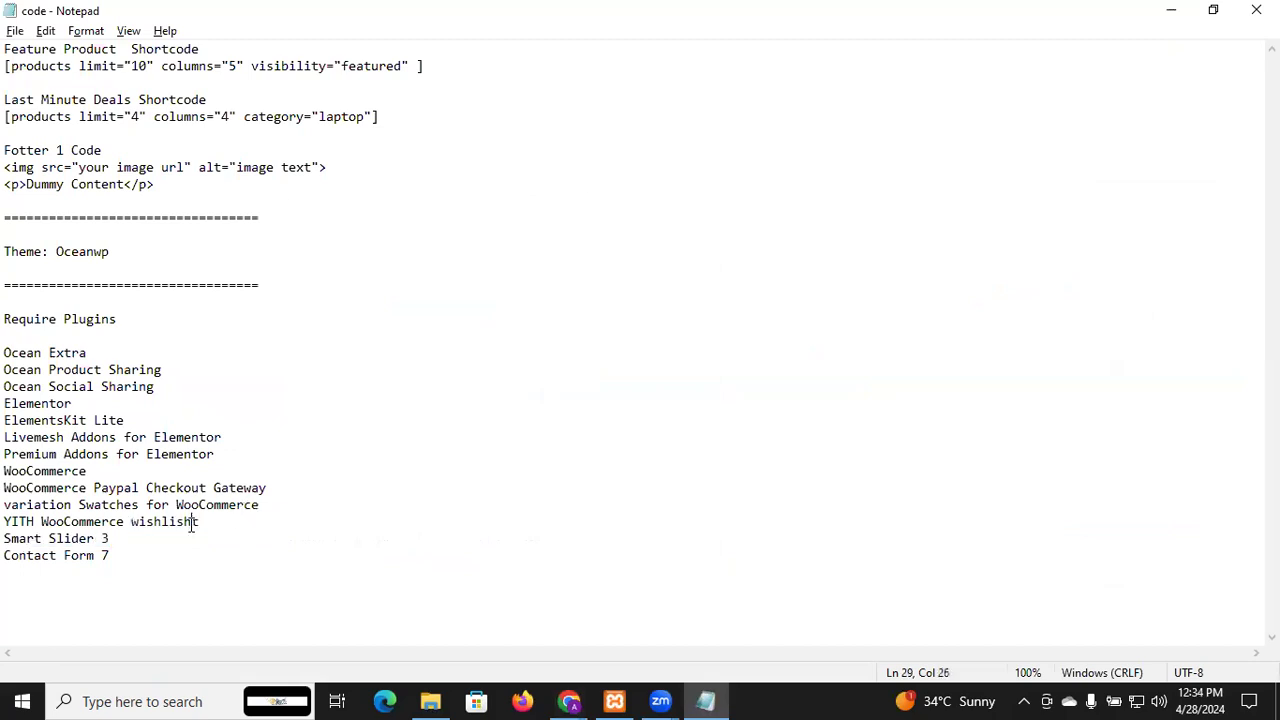
key(BackSpace)
text(t)
click(211, 532)
key(ctrl+s)
Copy 'Contact Form 7' from the notes and search plugins for it
drag(114, 555, 7, 557)
key(ctrl+c)
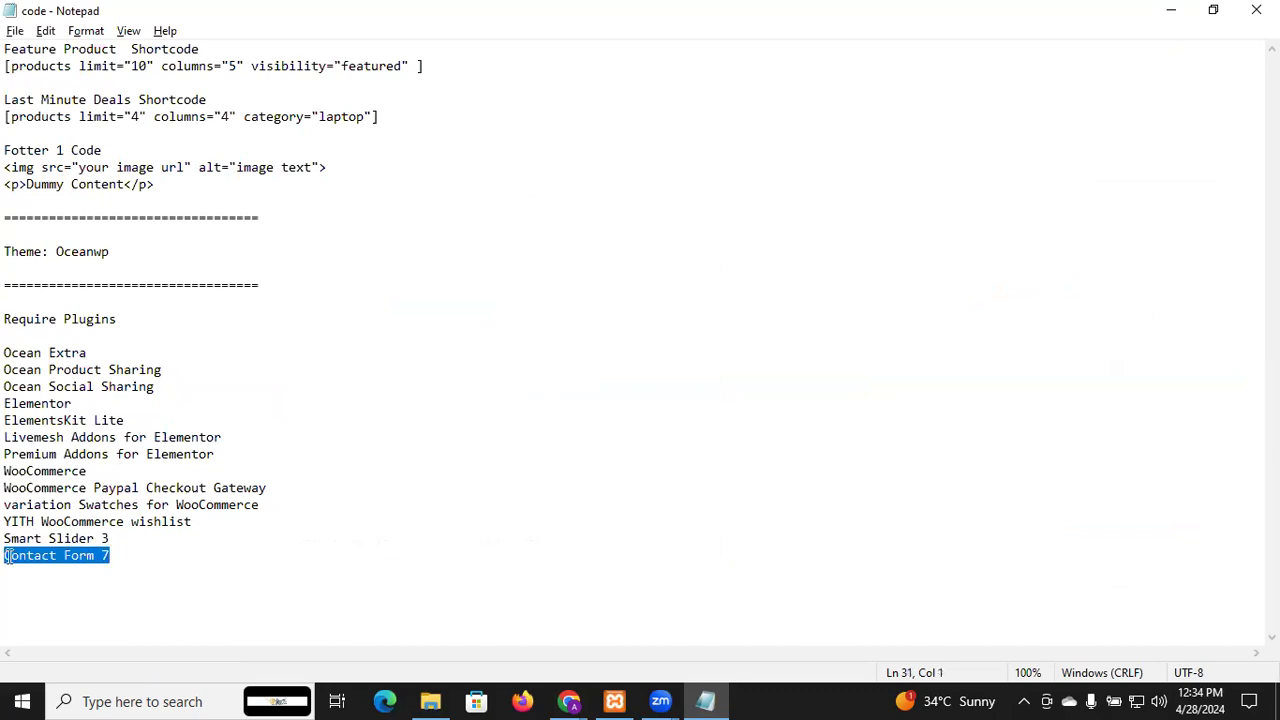
key(alt+Tab)
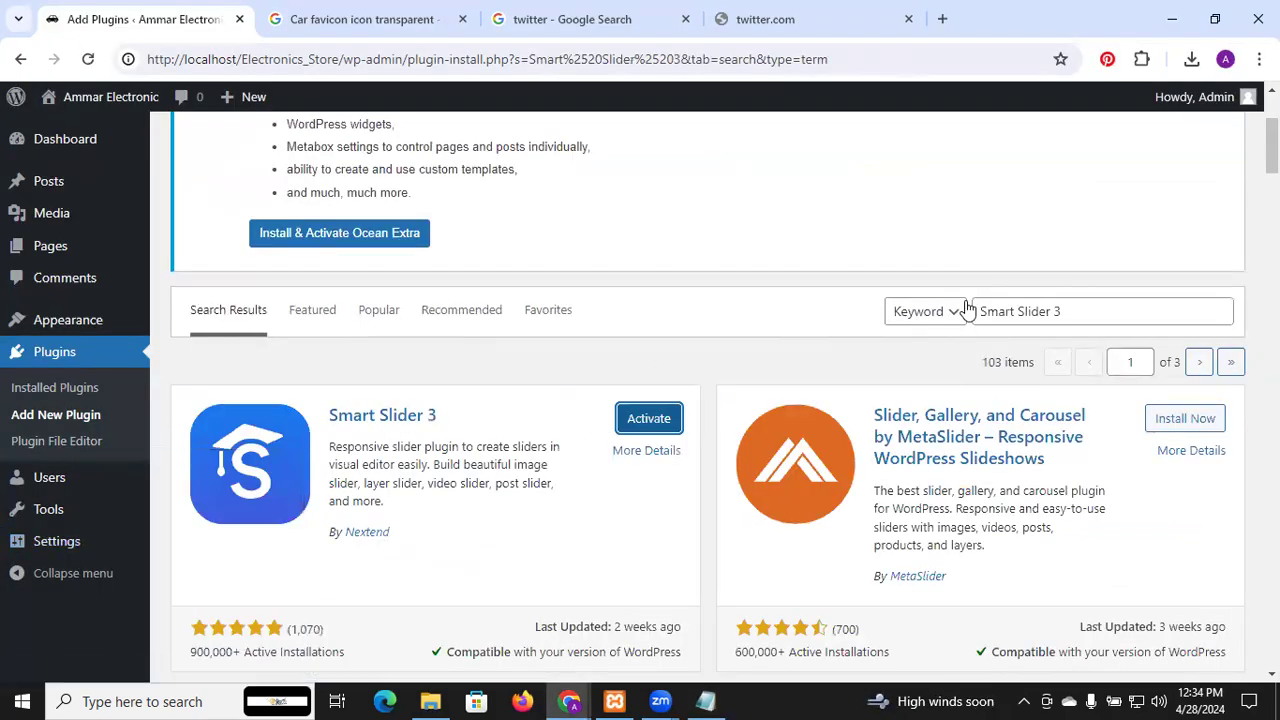
click(1061, 305)
key(ctrl+a)
key(ctrl+v)
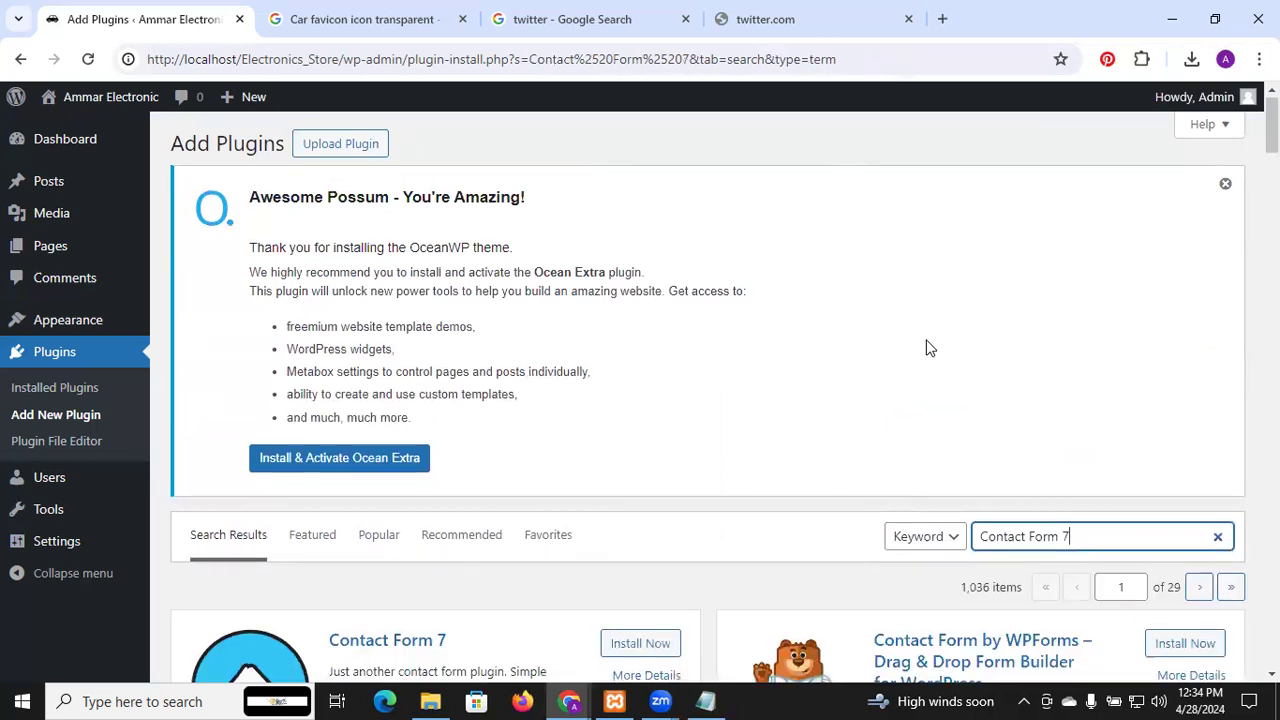
Install Contact Form 7 and close the twitter.com and Twitter Google Search tabs
scroll(928, 348, down, 2)
click(648, 432)
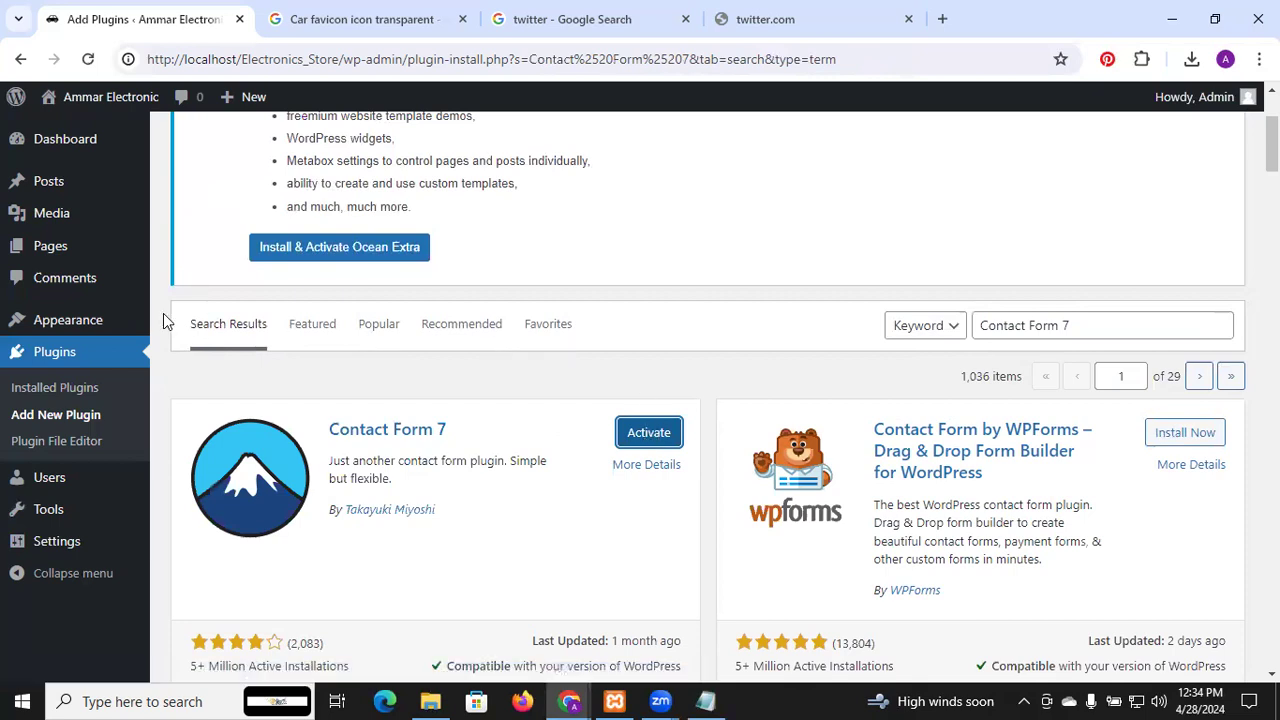
scroll(504, 178, up, 2)
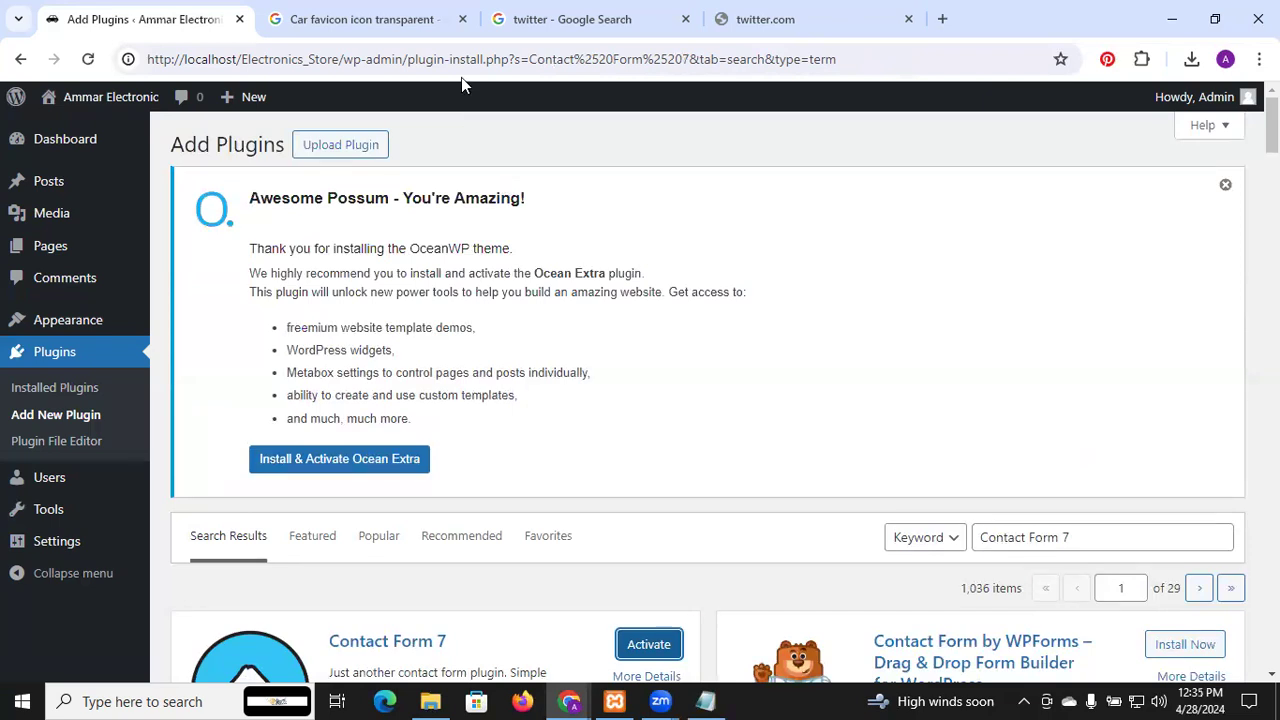
click(908, 20)
click(685, 20)
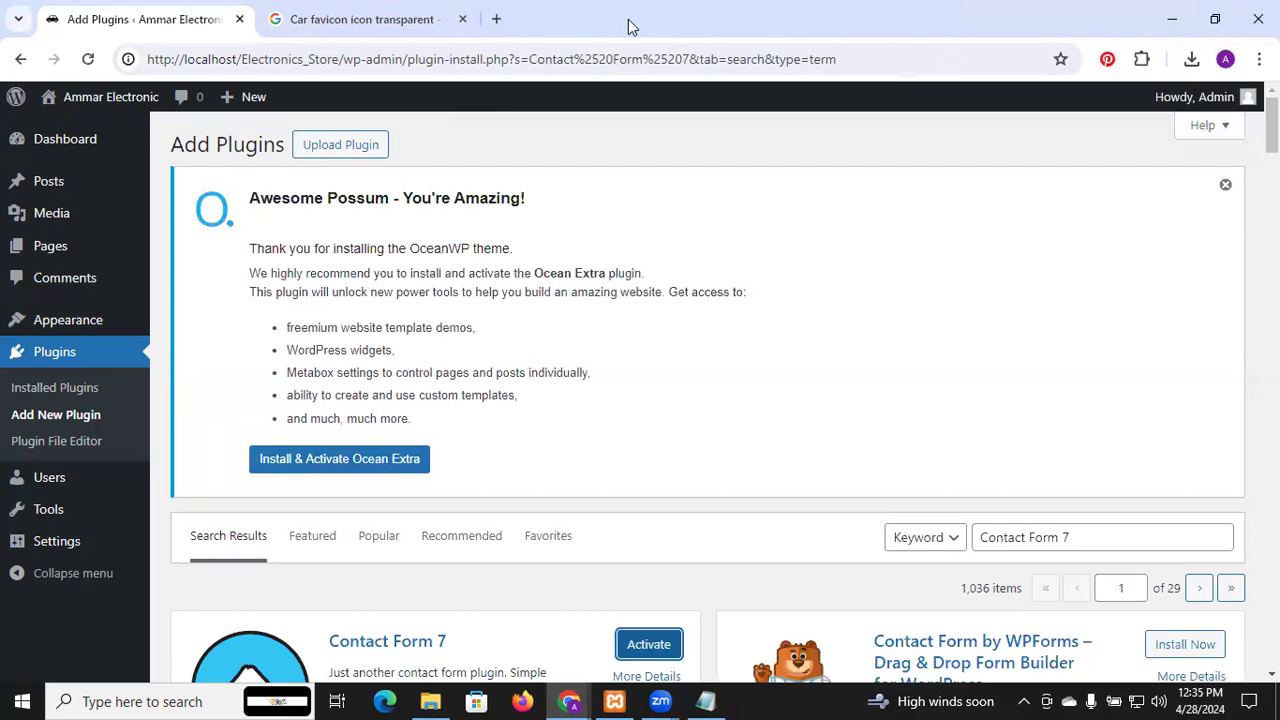
Replace the Google query with 'woocommerce plugin download' and run the search
click(408, 19)
drag(371, 130, 3, 205)
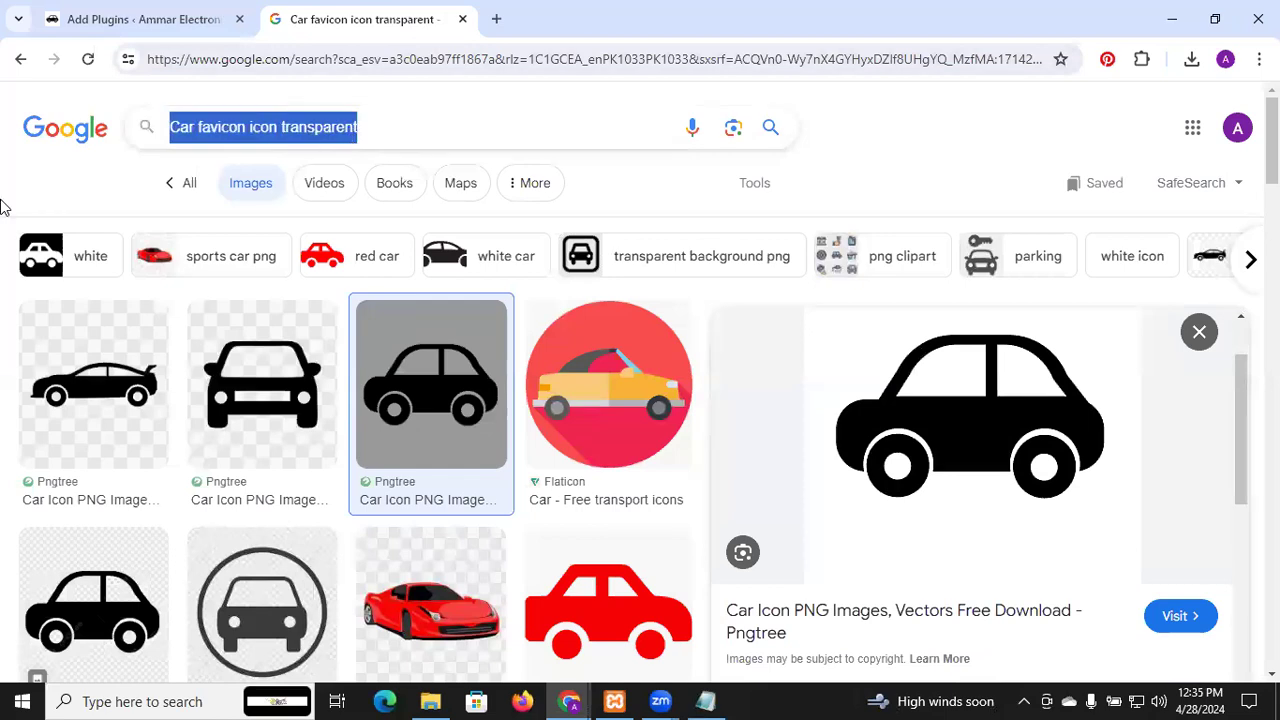
text(wooc)
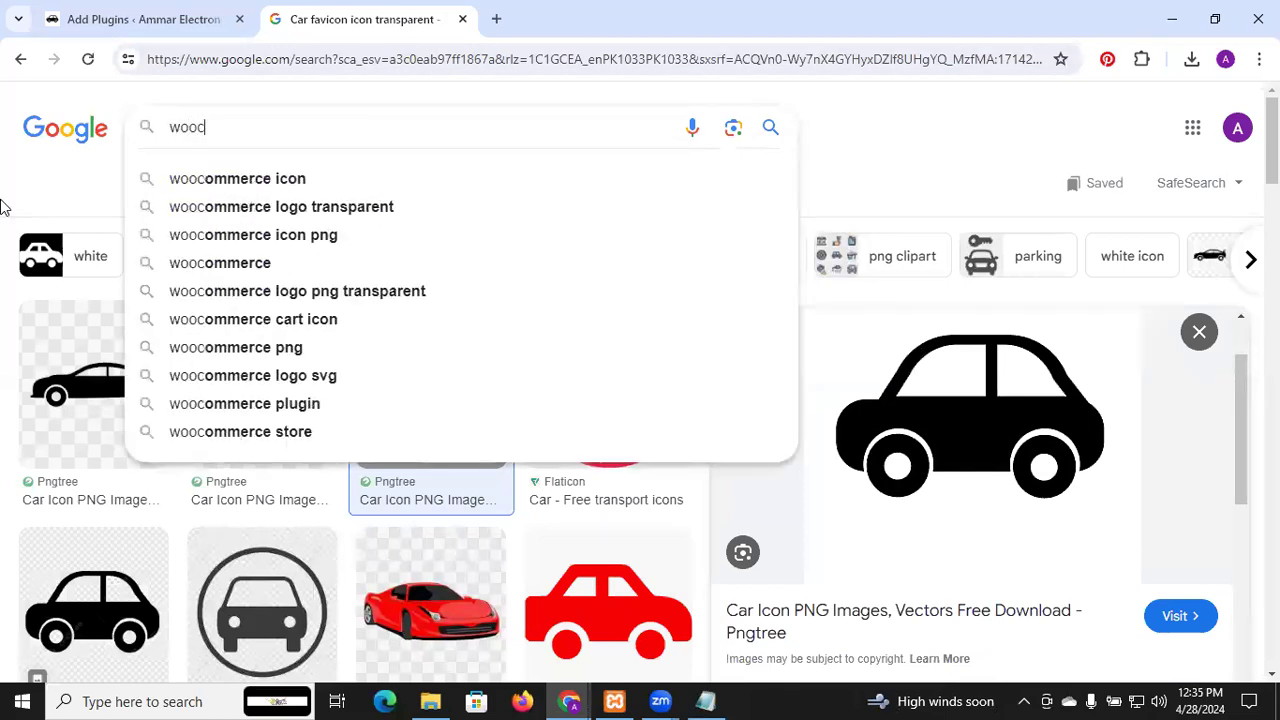
key(Down)
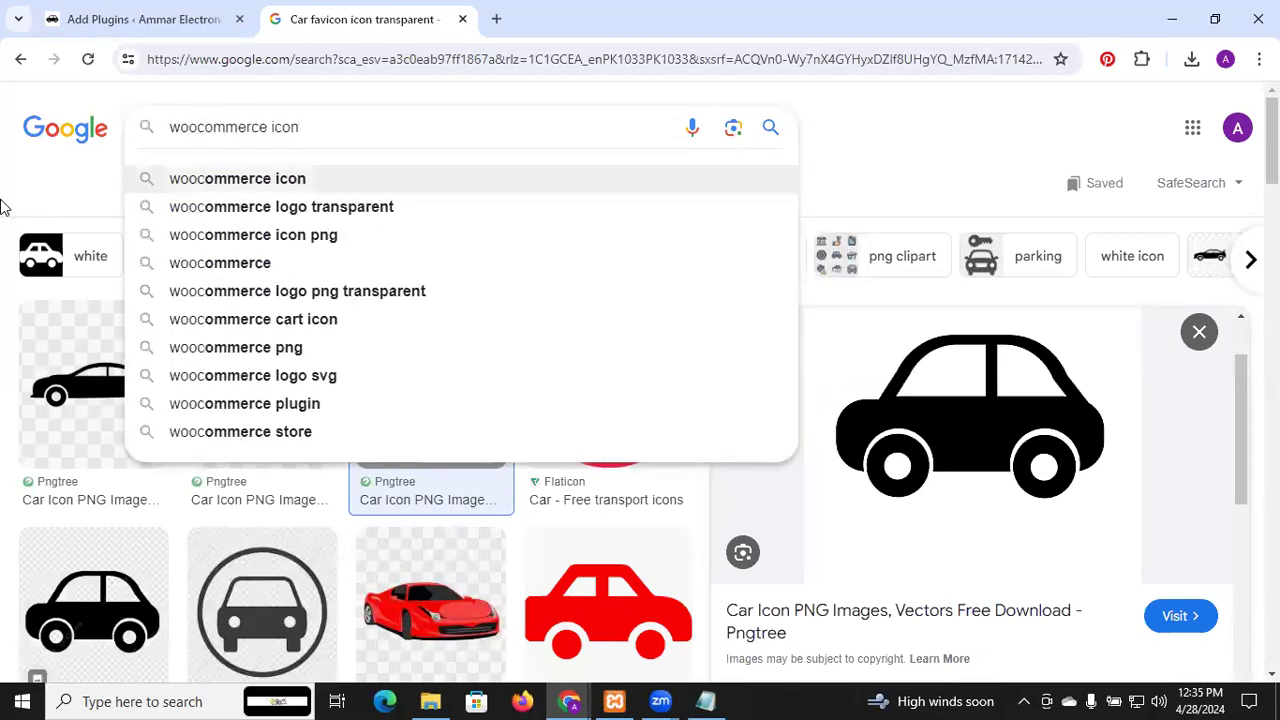
key(BackSpace)
key(BackSpace)
key(BackSpace)
key(BackSpace)
text(pl)
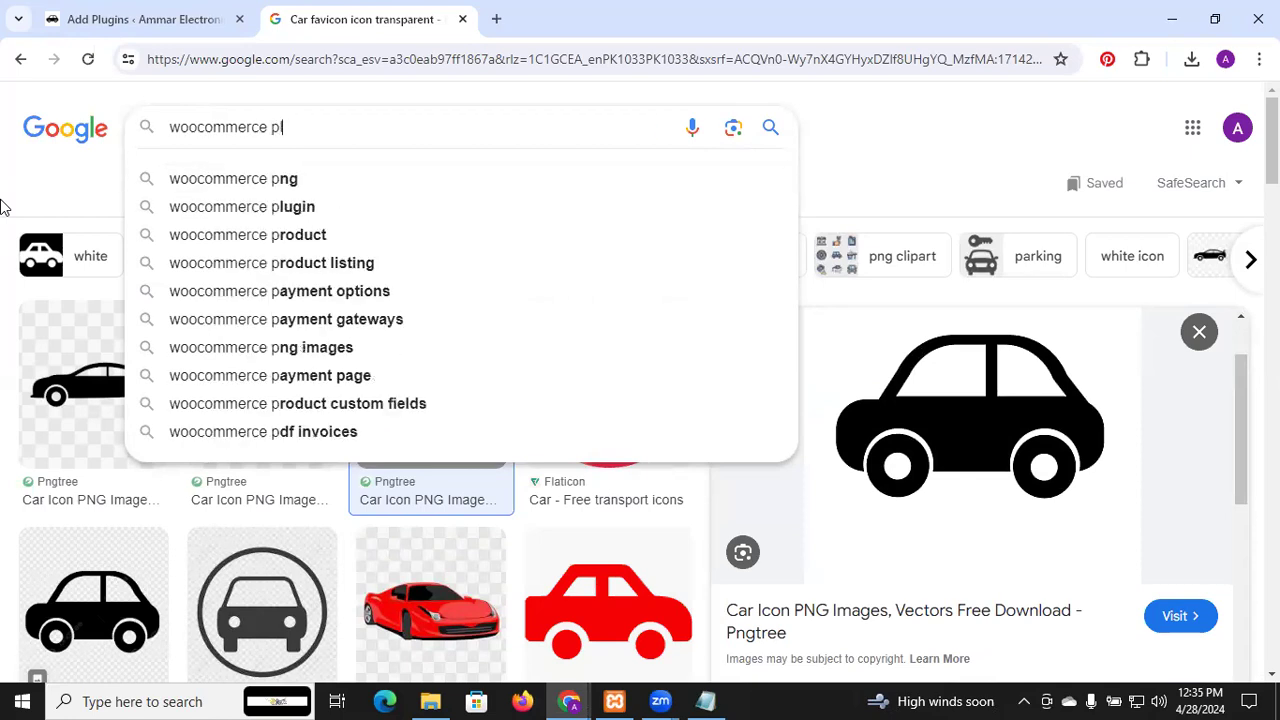
text(ug)
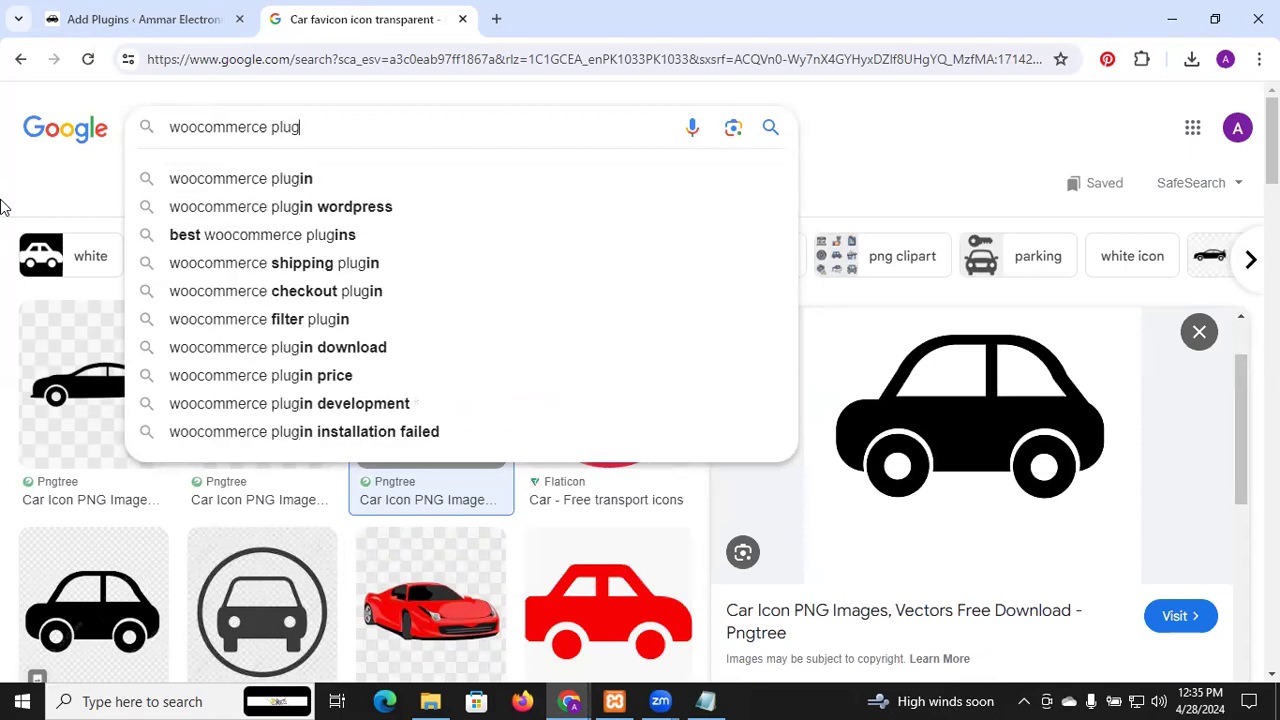
key(Down)
key(Down)
key(Up)
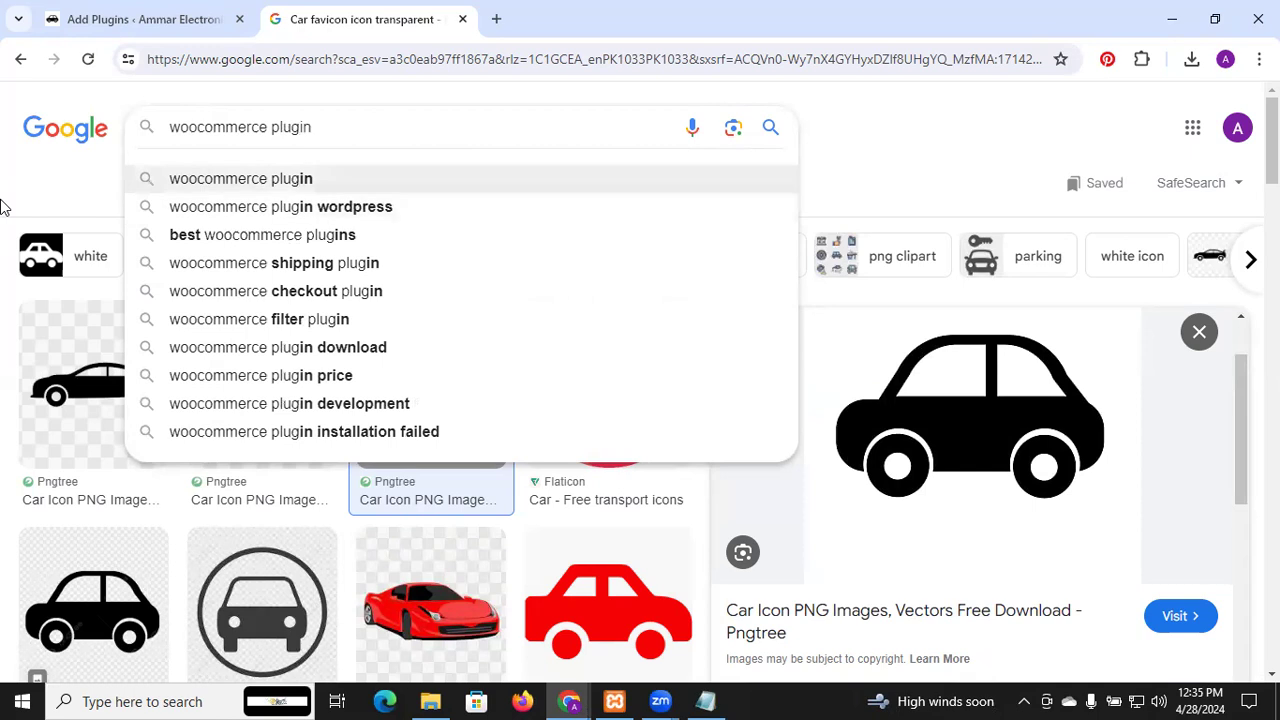
text(dow)
key(Down)
key(Down)
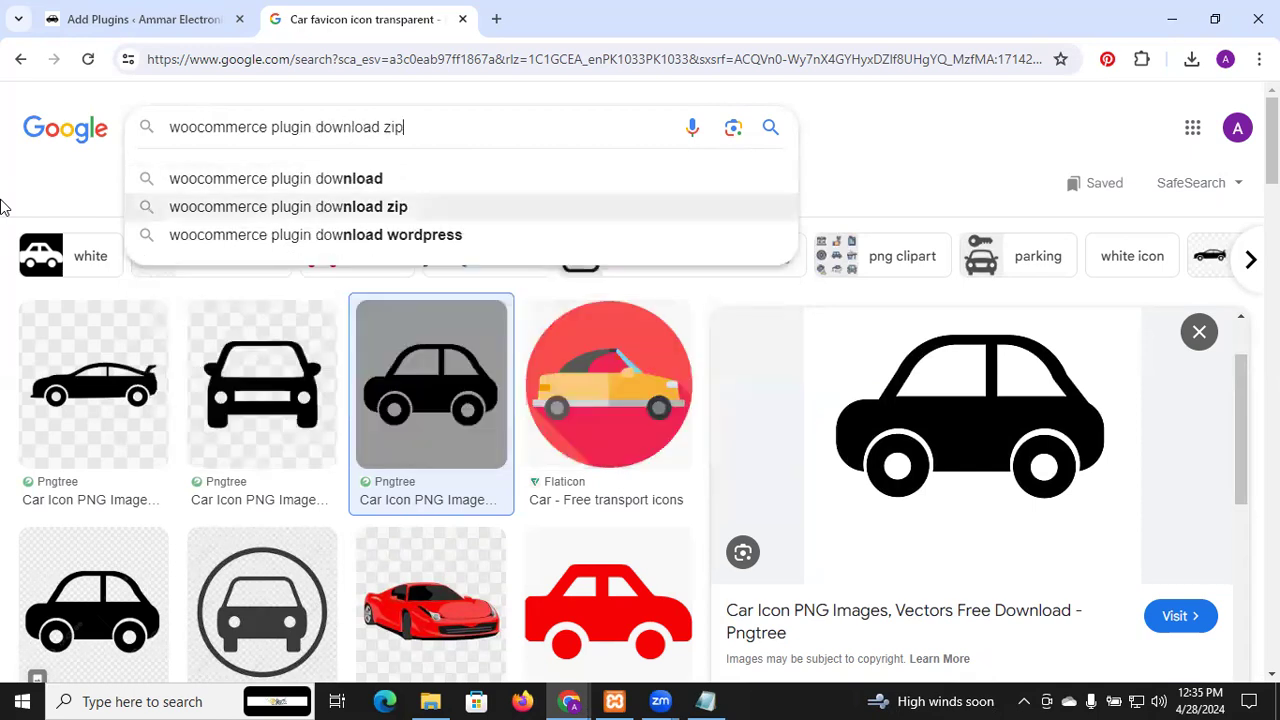
key(Up)
key(Return)
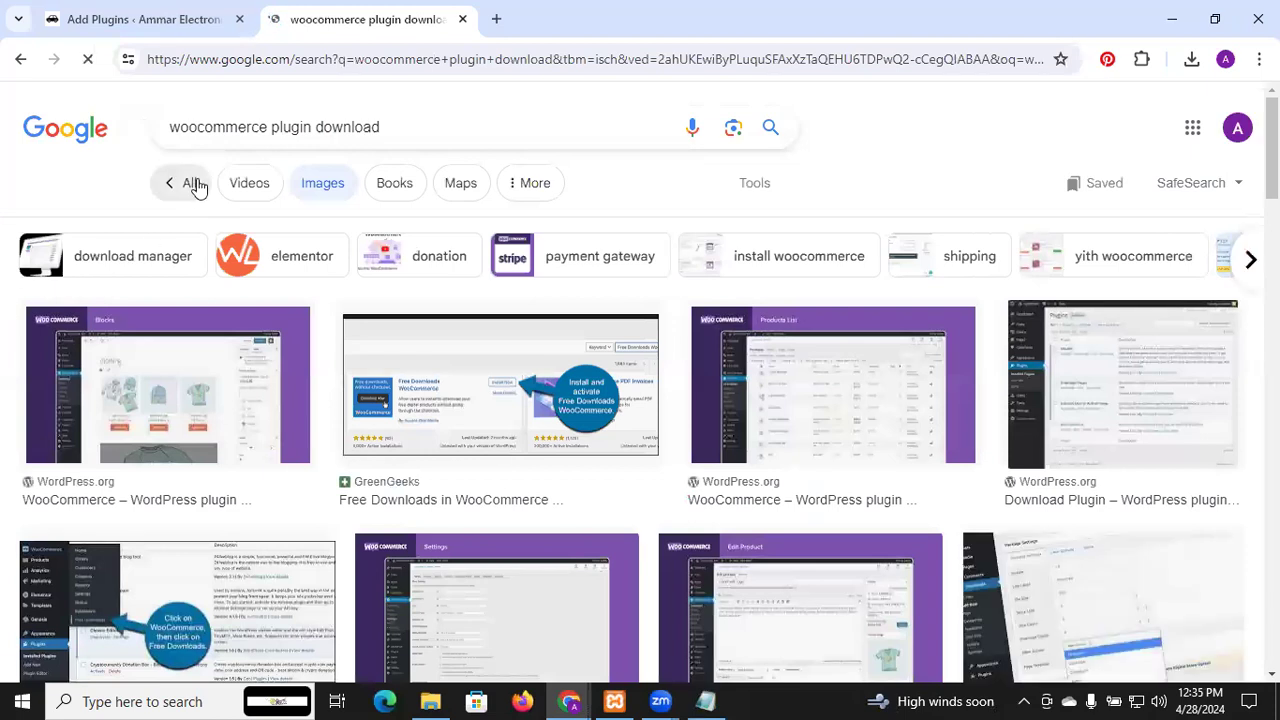
Switch to All results and open the WordPress.org WooCommerce plugin page
click(192, 183)
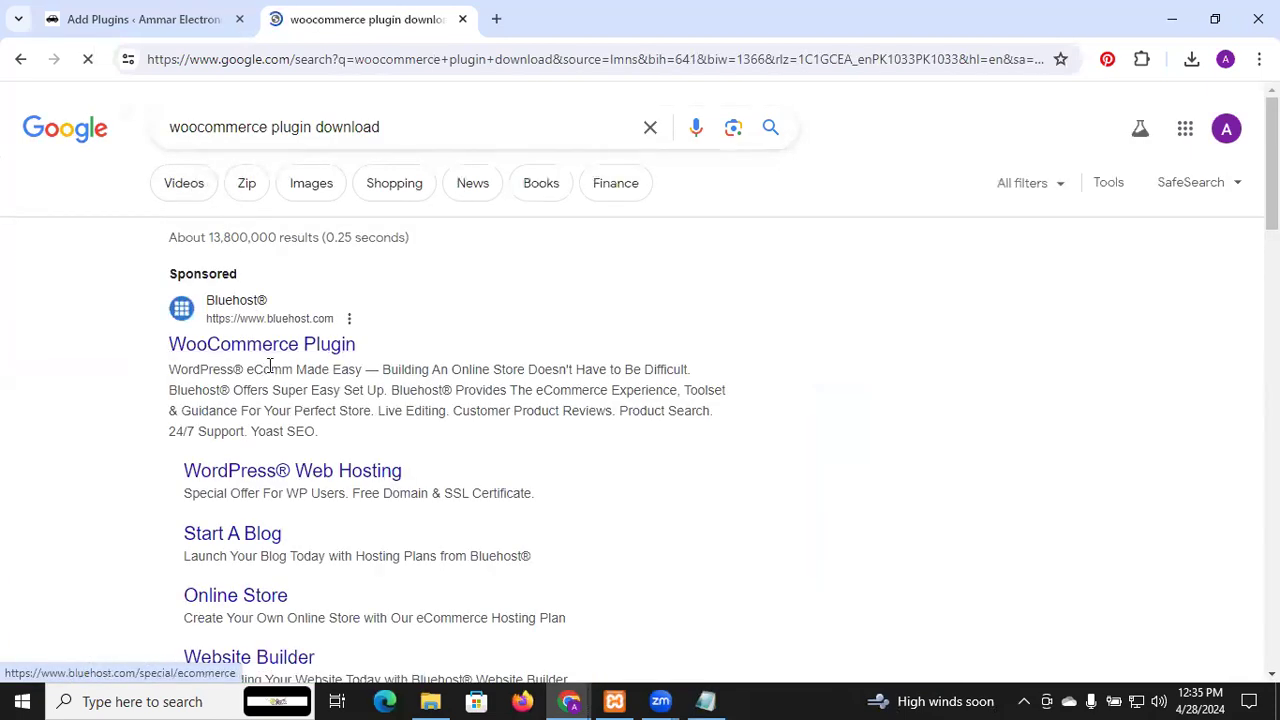
scroll(270, 366, down, 4)
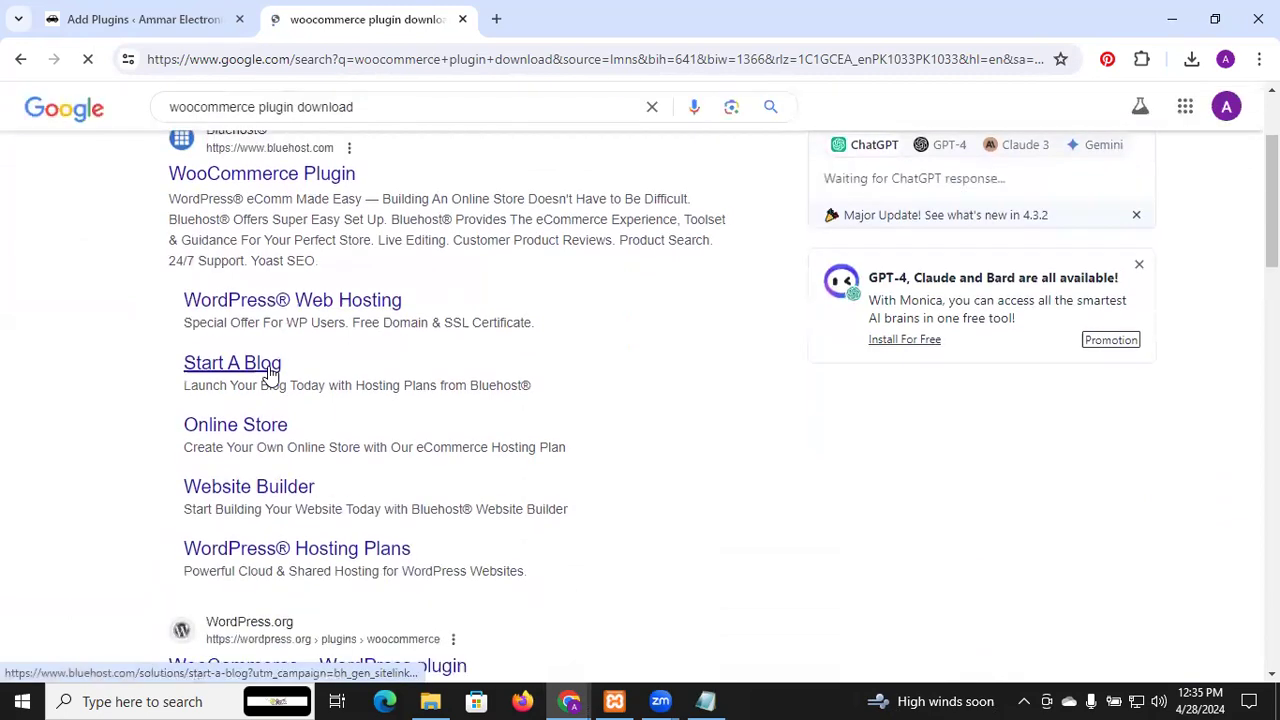
scroll(270, 374, down, 1)
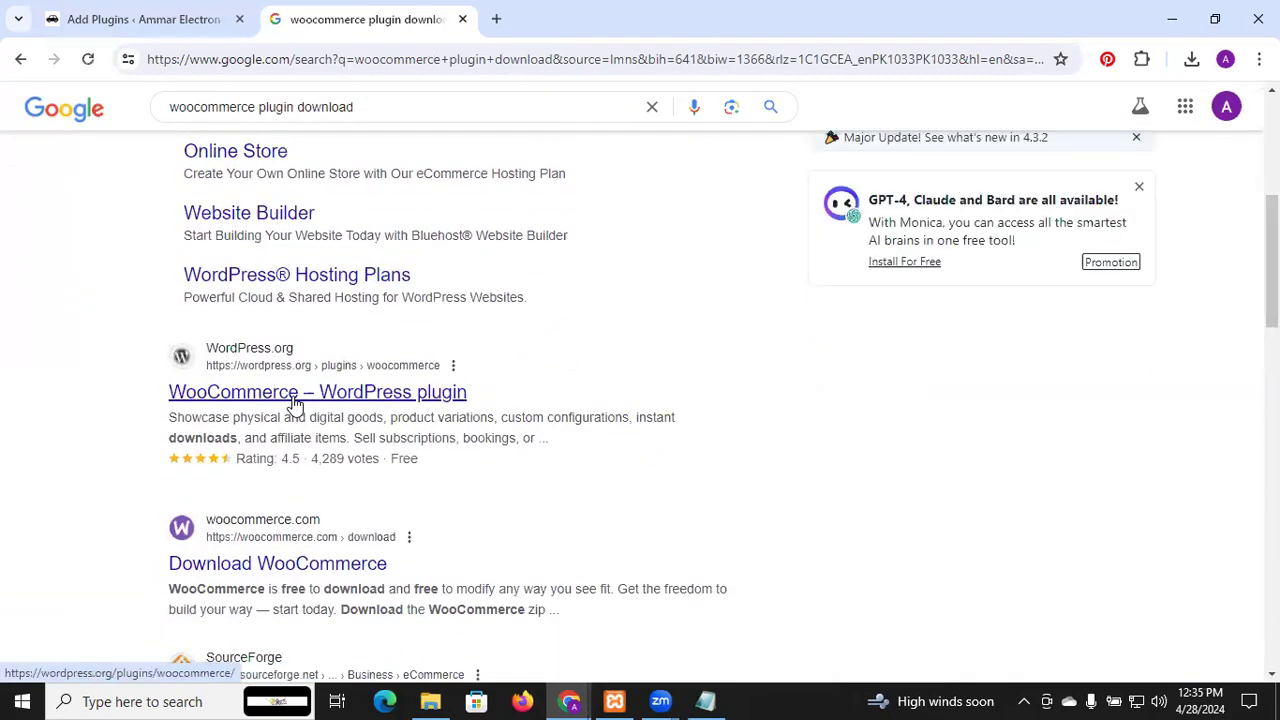
click(295, 403)
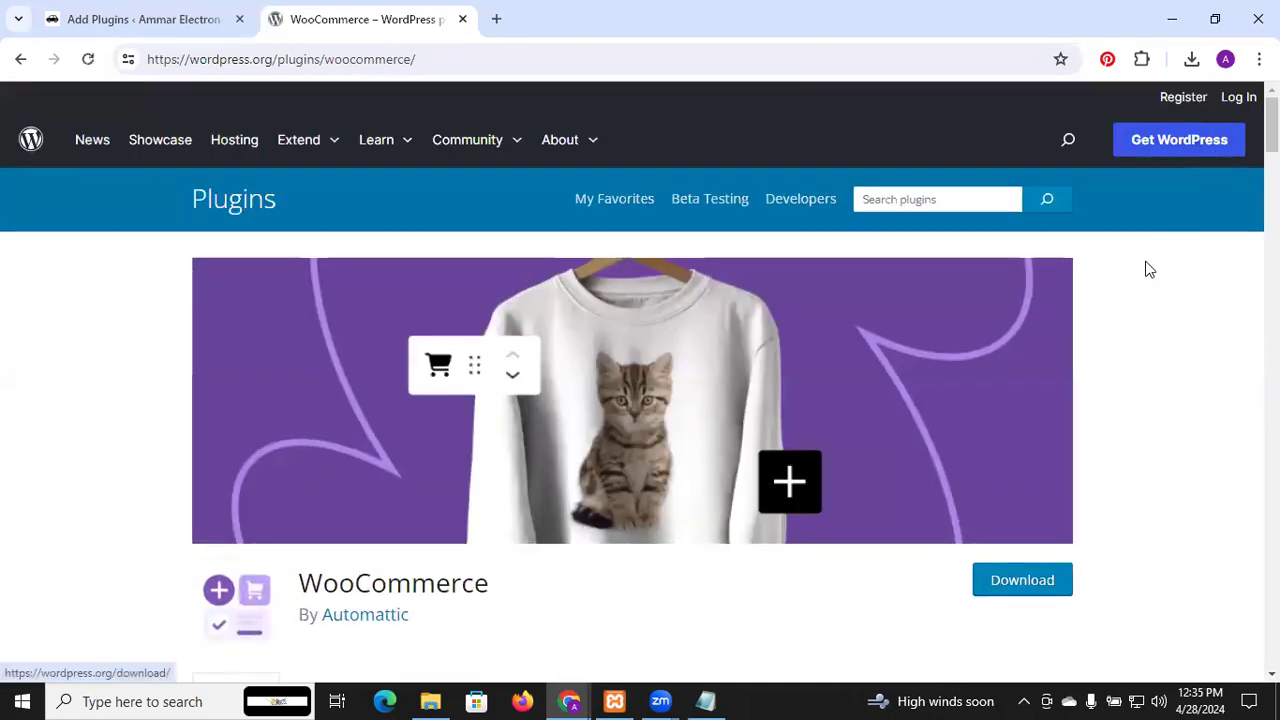
scroll(1146, 266, down, 2)
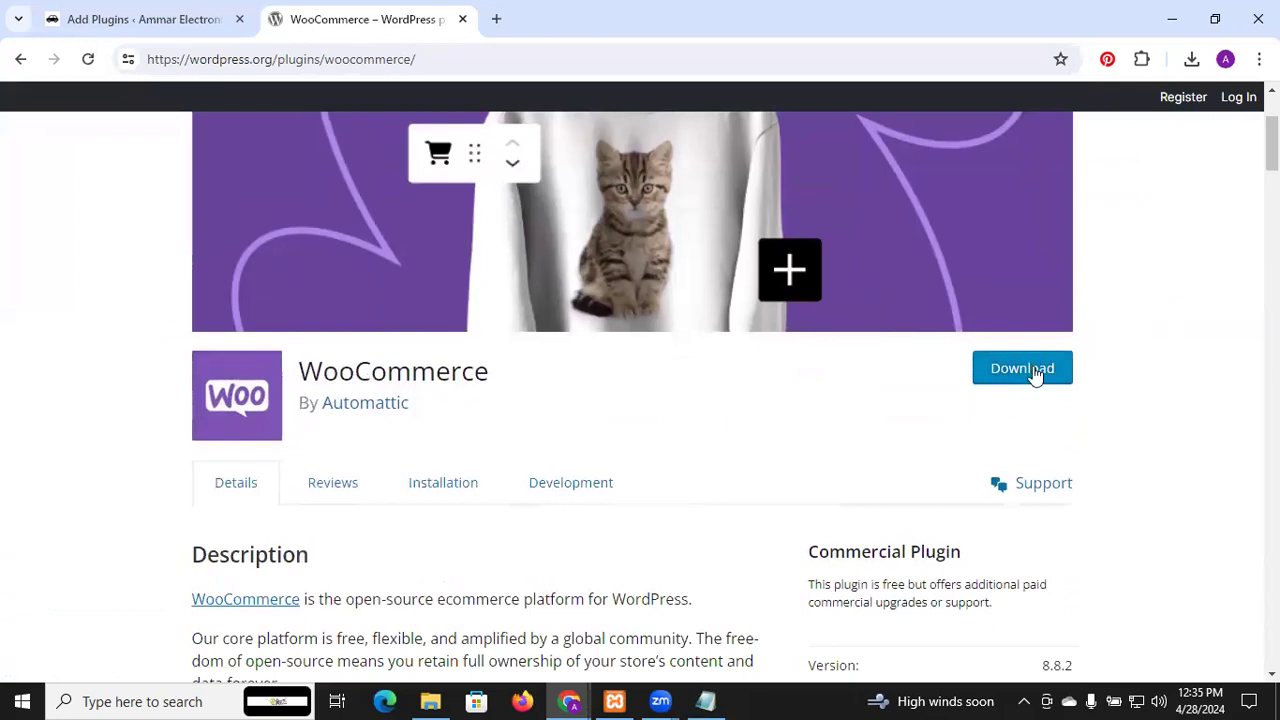
Show the Upload Plugin zip area on Add Plugins and close the file chooser without choosing a file
click(130, 19)
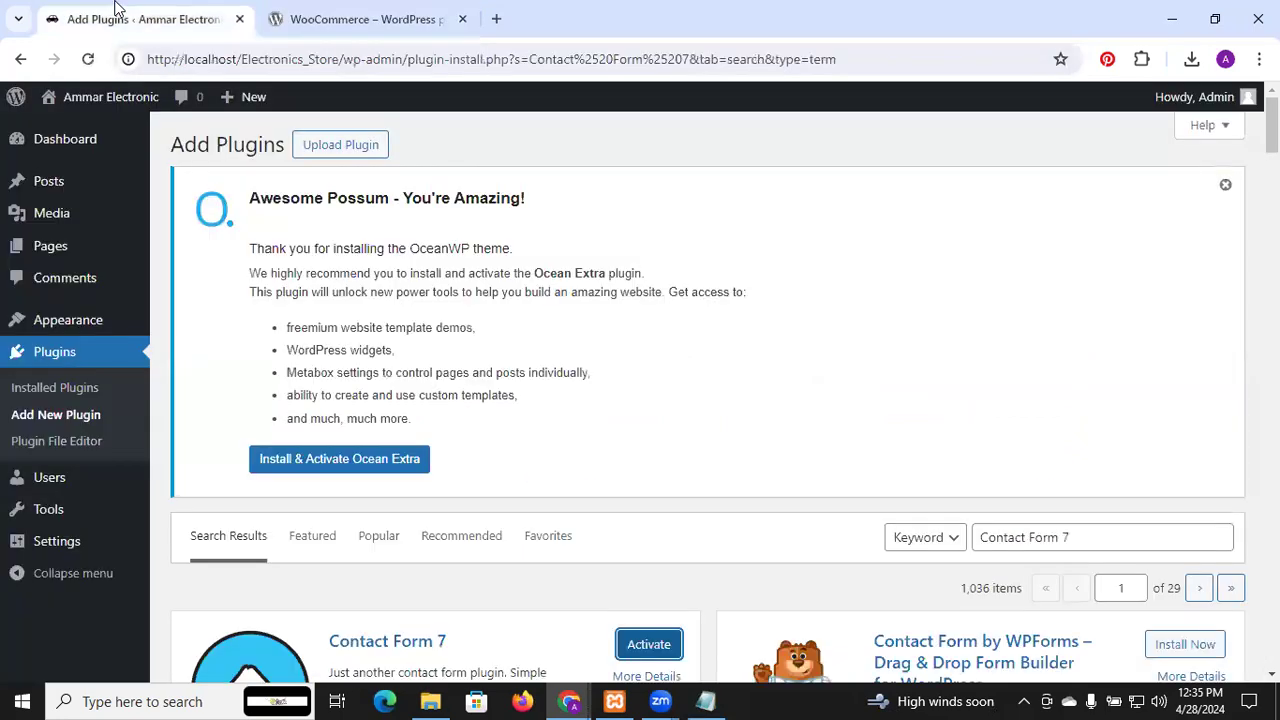
click(334, 147)
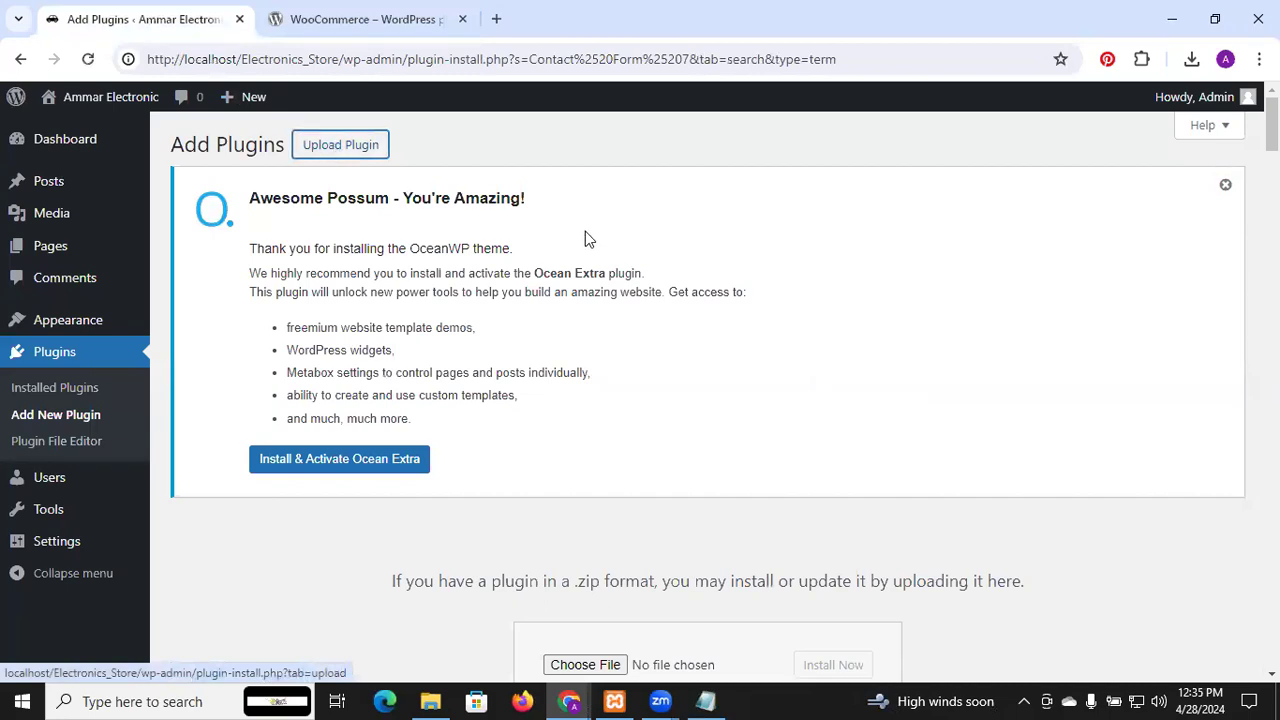
scroll(586, 237, down, 3)
click(585, 329)
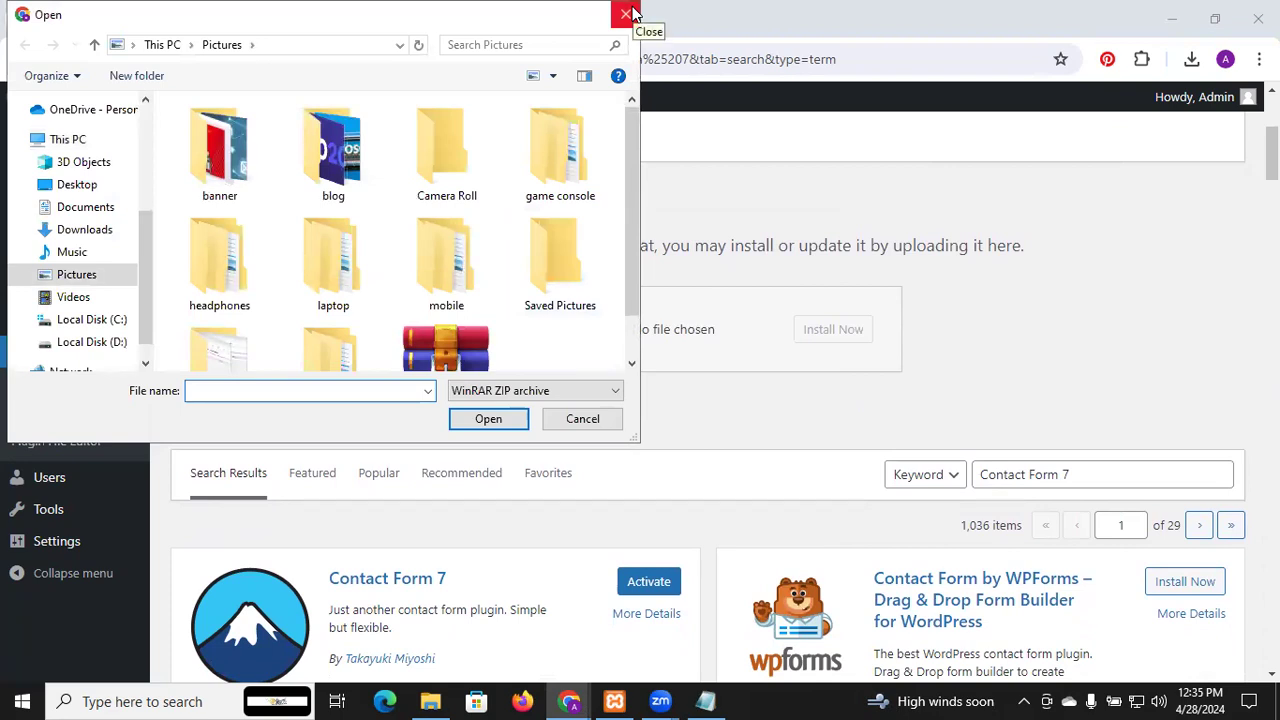
click(624, 18)
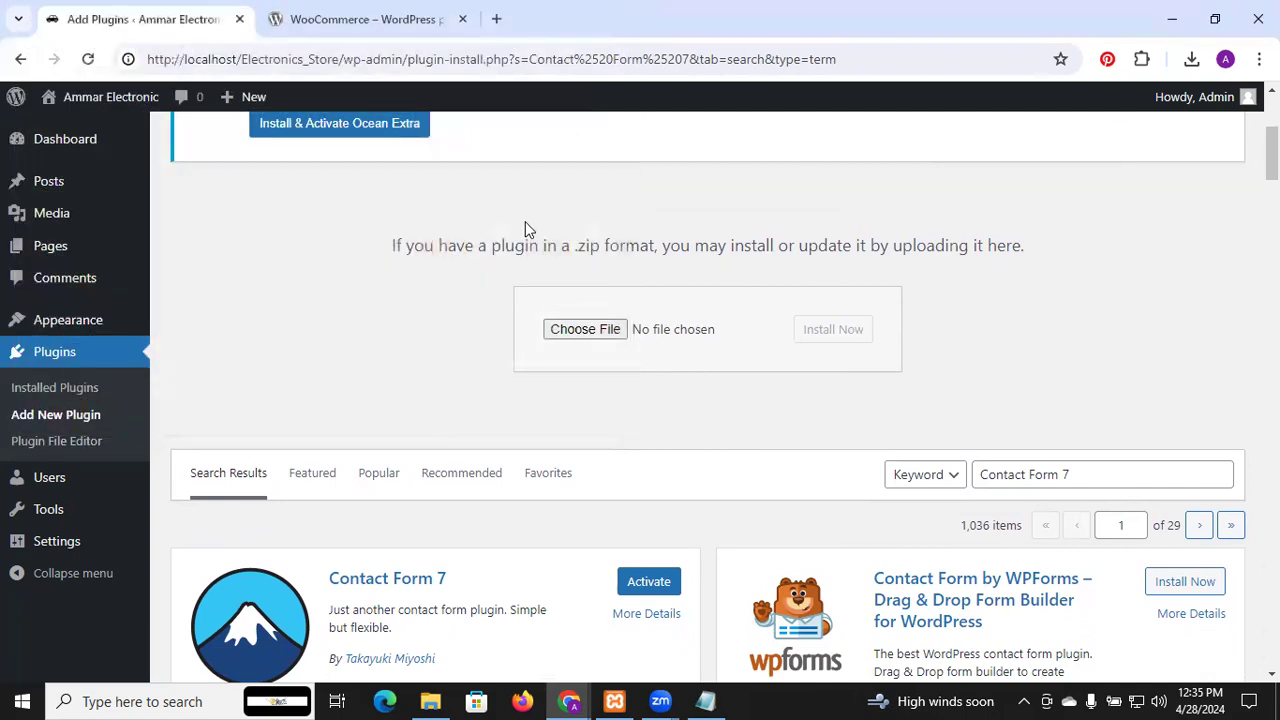
Select all installed plugins and apply the Activate bulk action
click(91, 362)
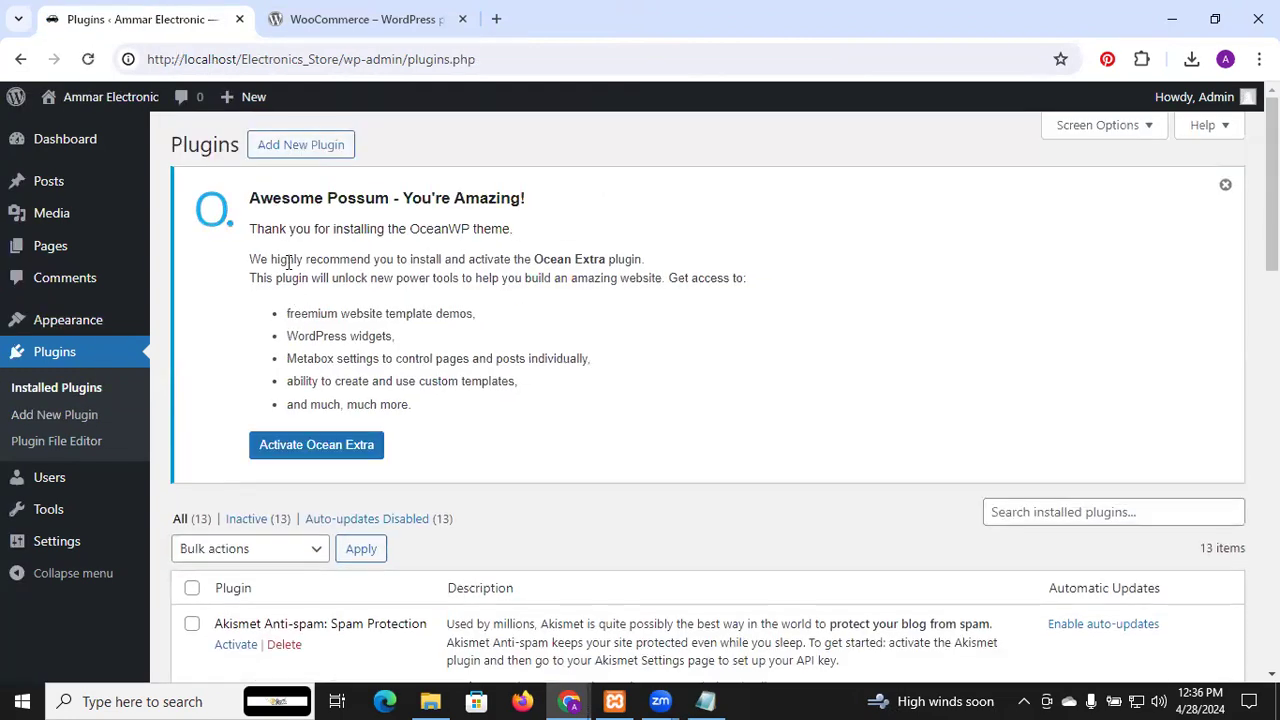
scroll(618, 425, down, 4)
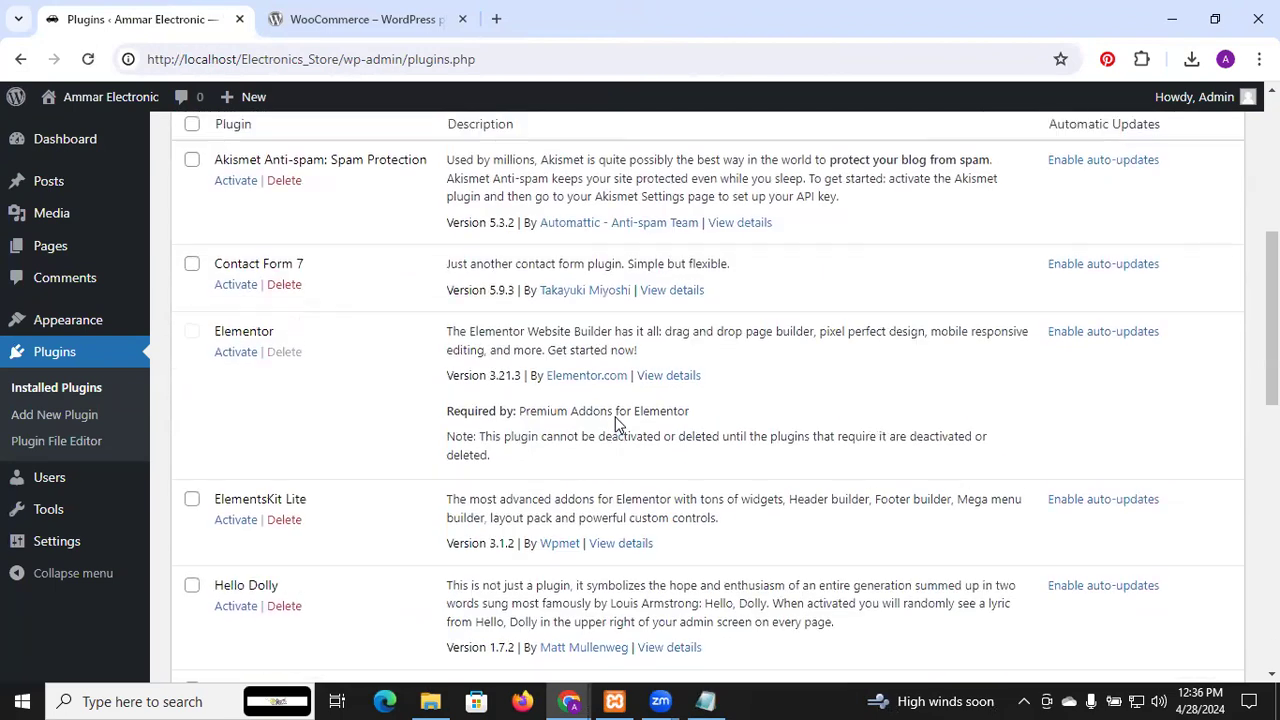
click(191, 194)
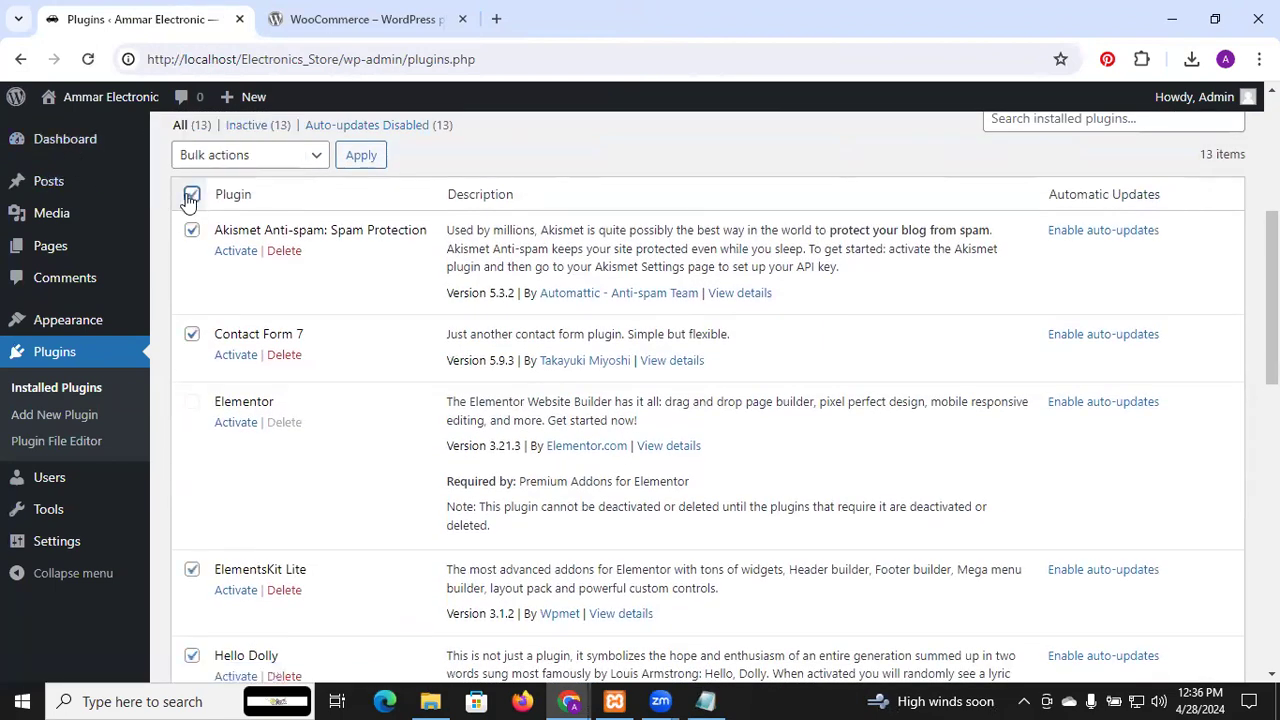
click(316, 162)
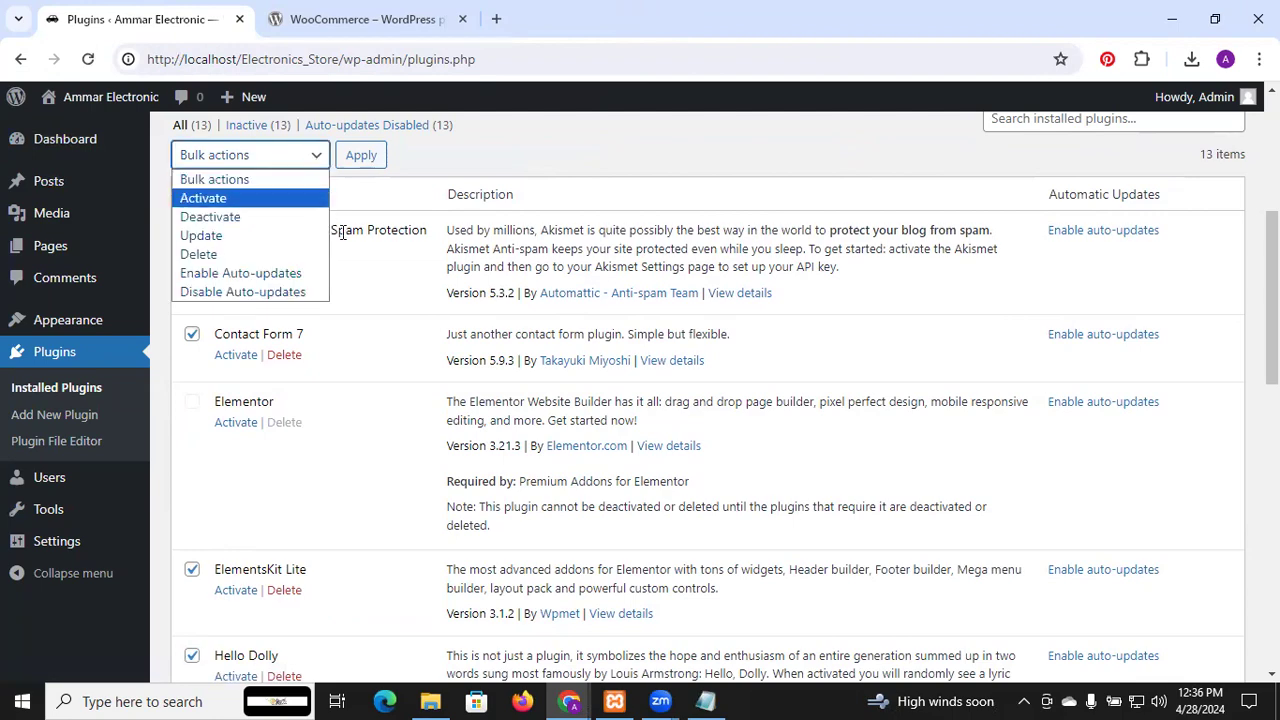
scroll(416, 481, down, 3)
scroll(416, 481, down, 4)
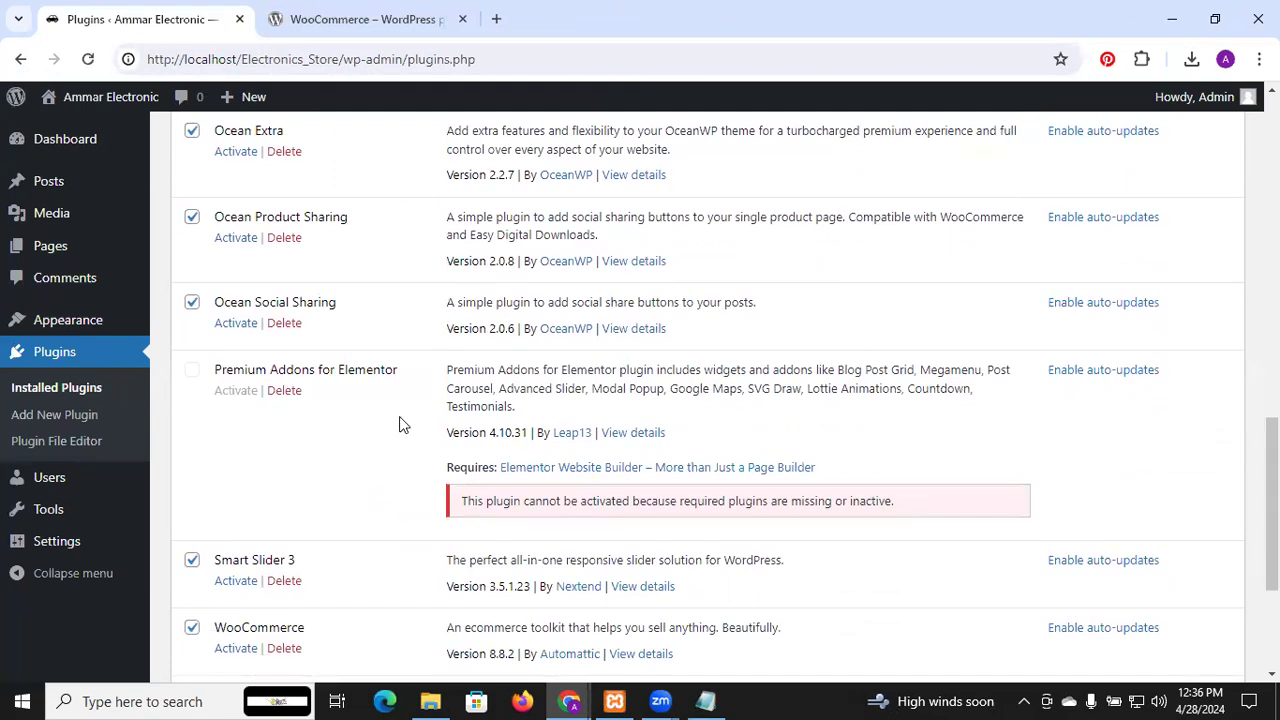
scroll(401, 435, down, 2)
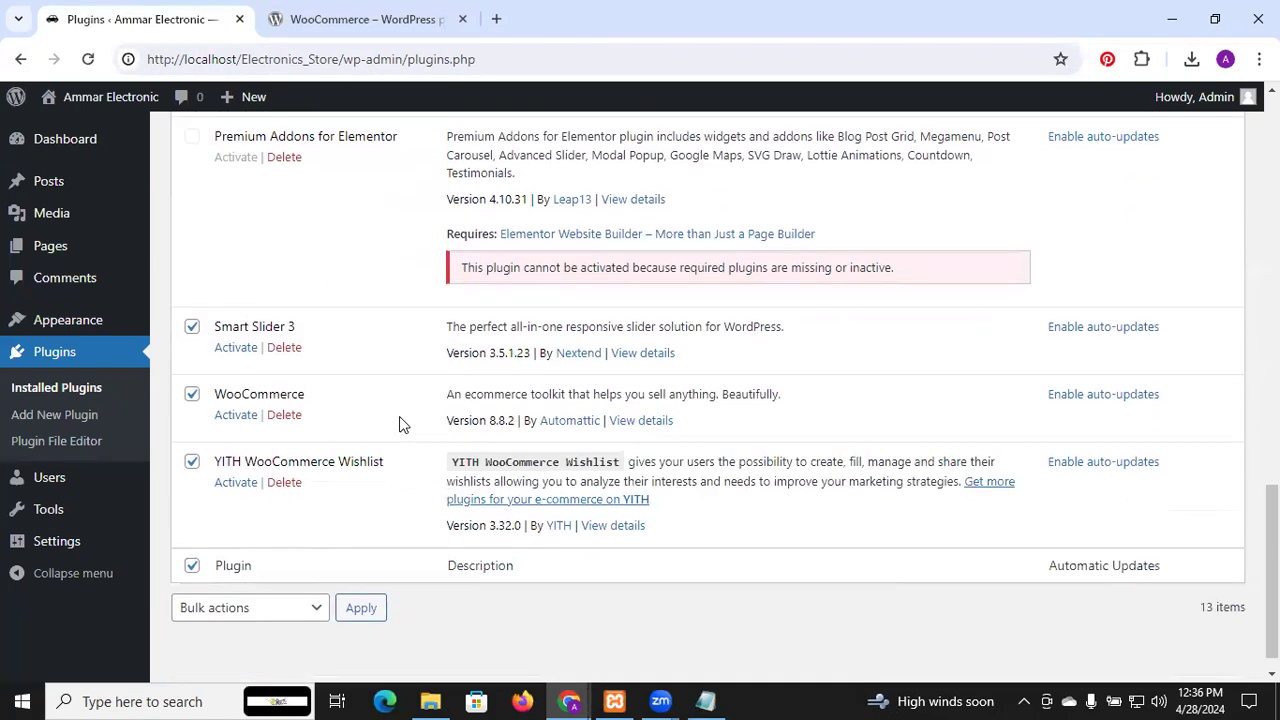
scroll(399, 425, down, 1)
scroll(399, 425, up, 2)
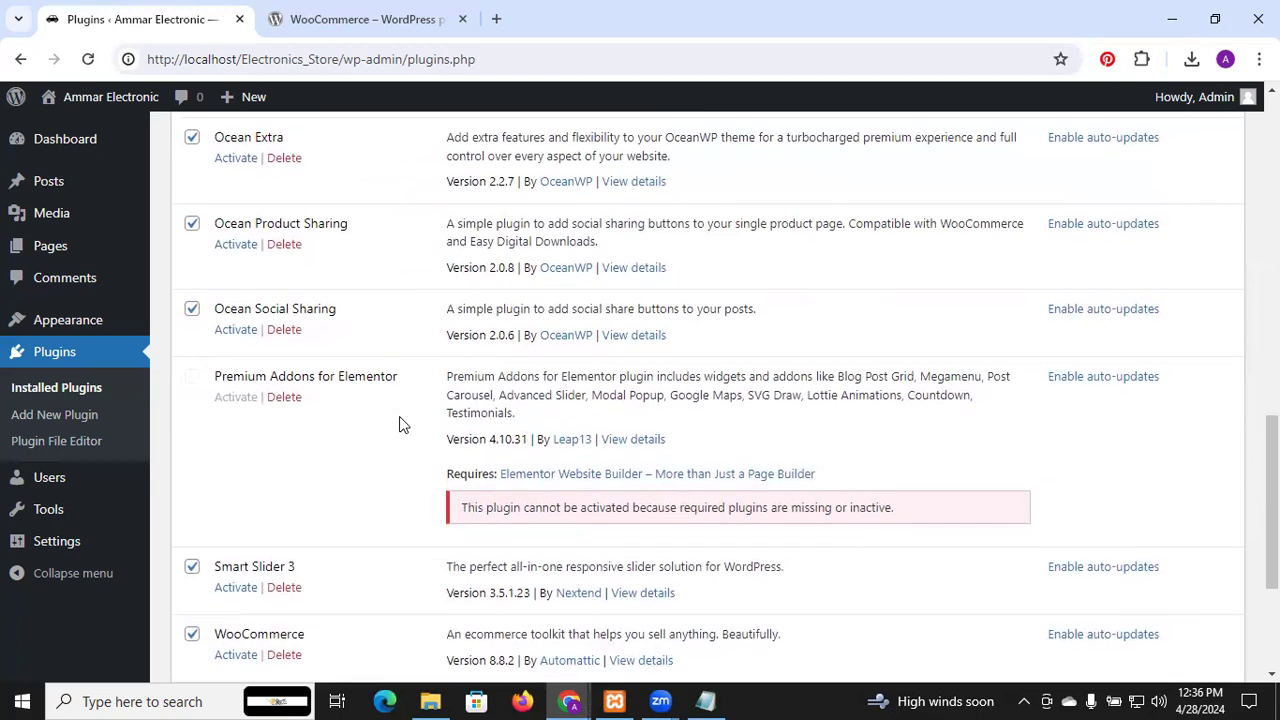
scroll(399, 420, up, 4)
scroll(399, 425, up, 5)
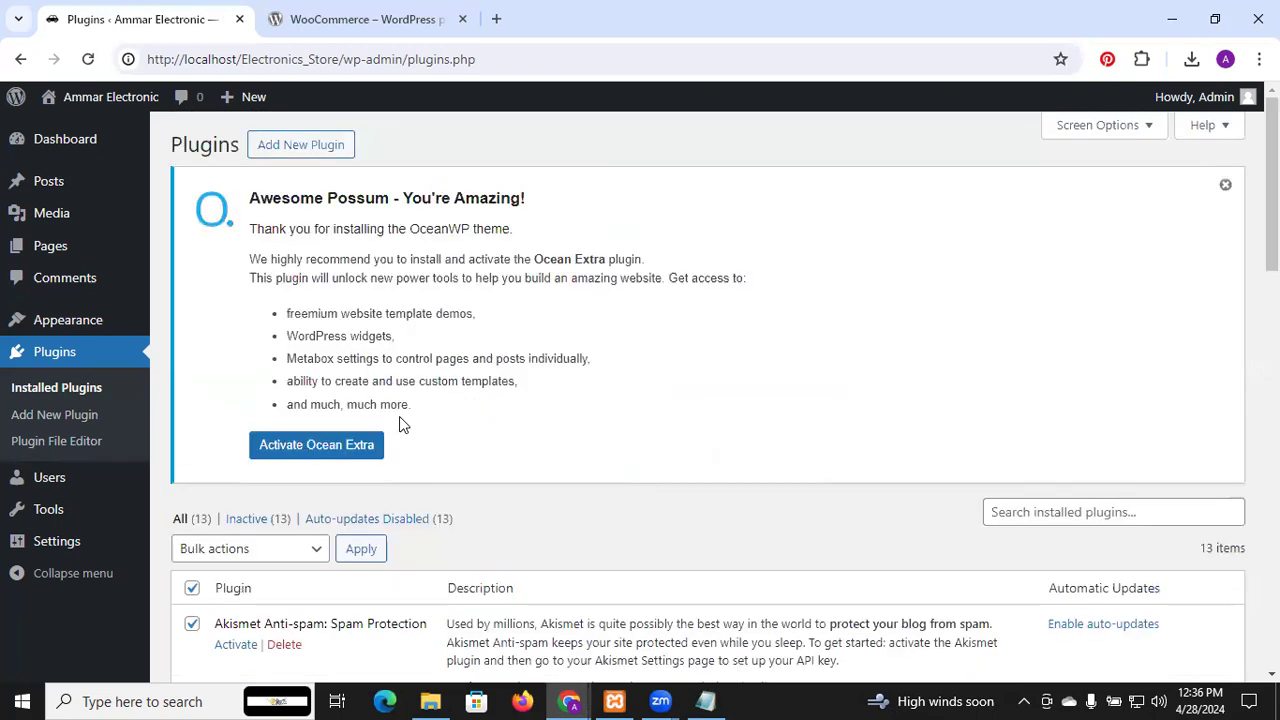
click(318, 550)
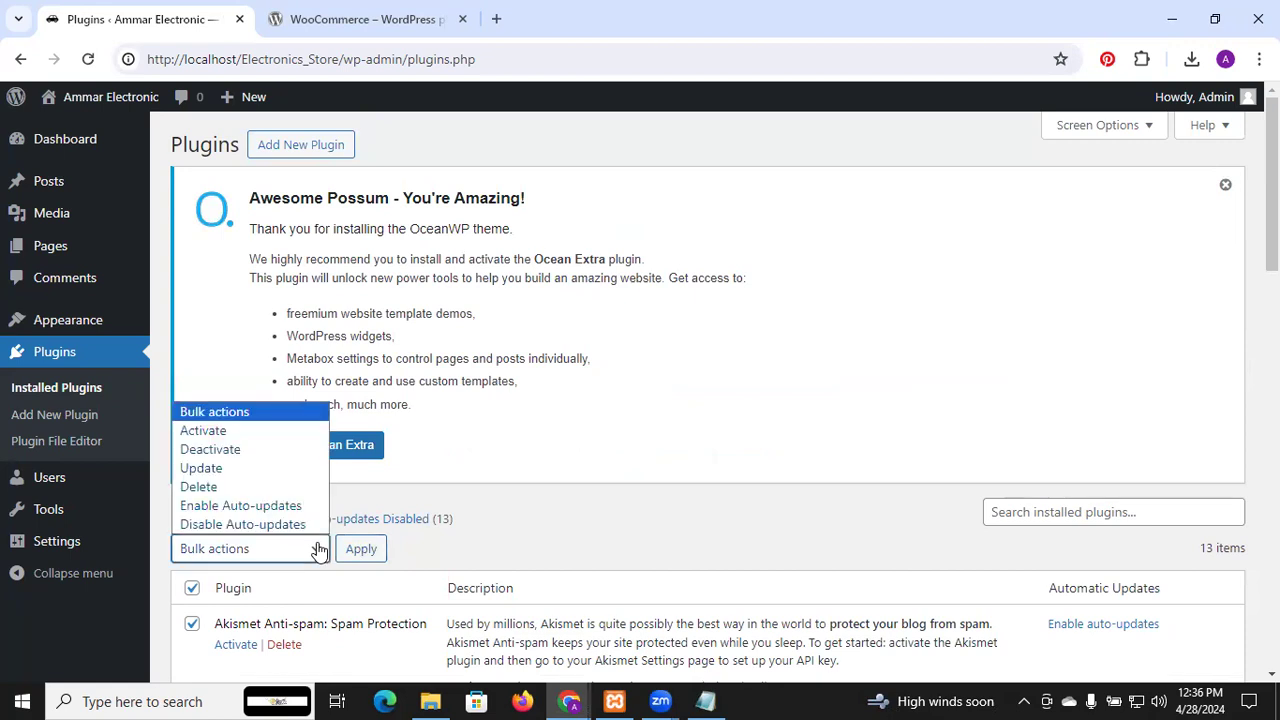
click(212, 436)
click(362, 550)
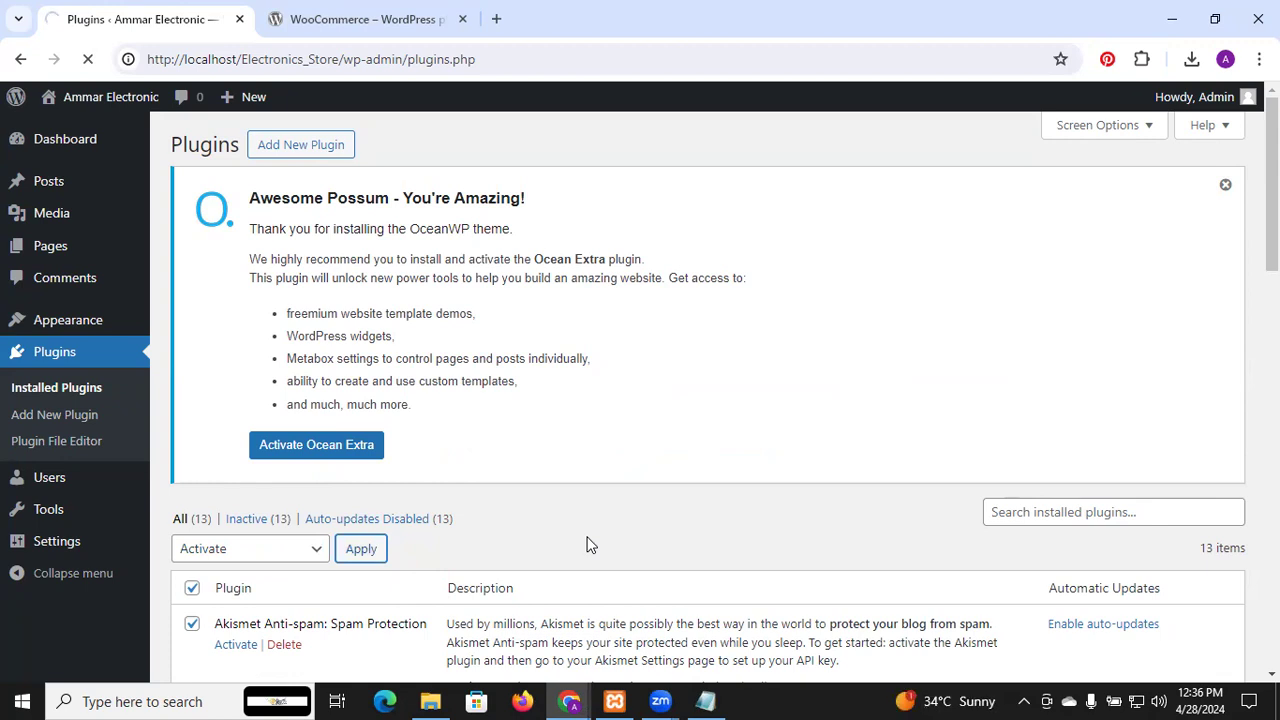
Reopen Installed Plugins and scroll down to the still-inactive Elementor row
scroll(590, 545, down, 2)
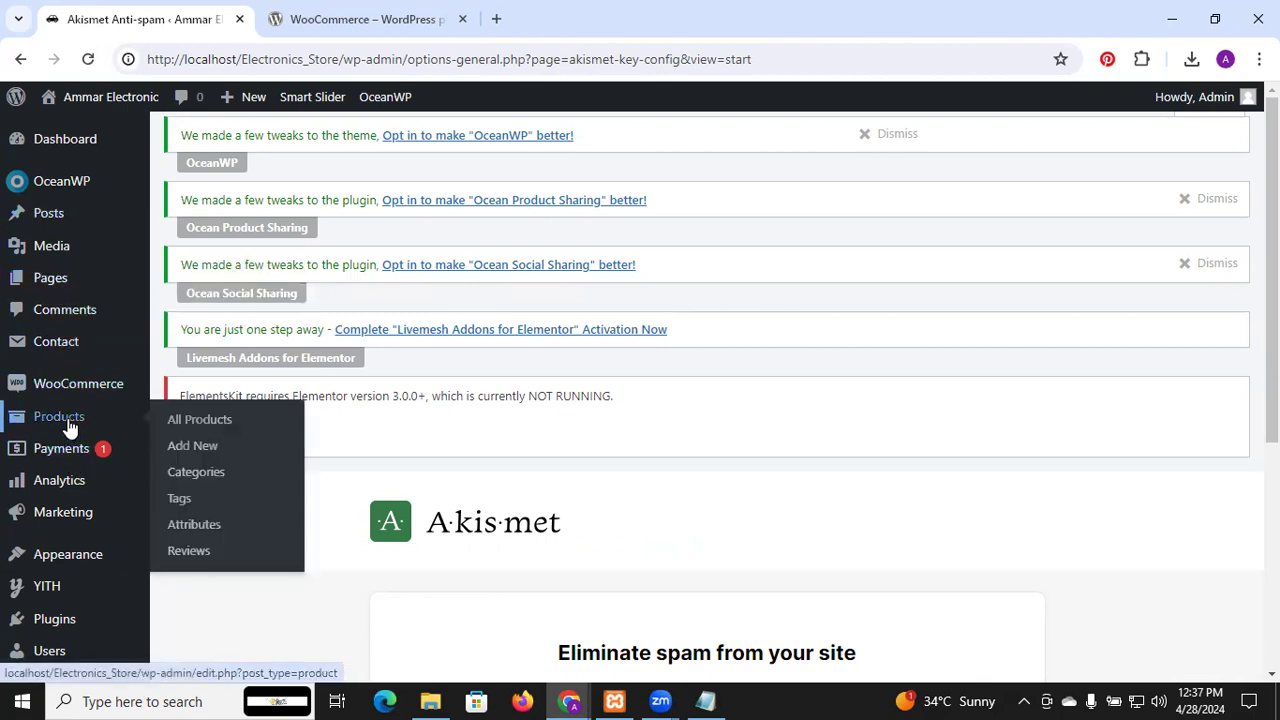
mouse_move(85, 296)
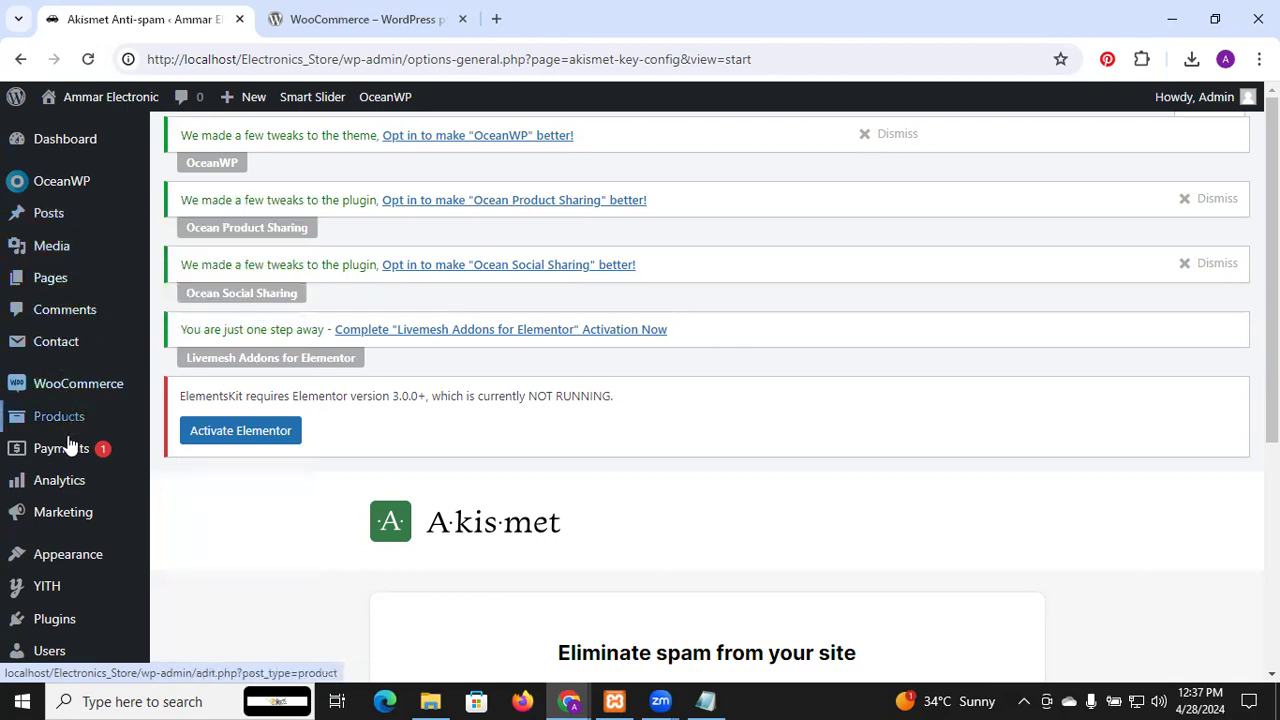
mouse_move(53, 357)
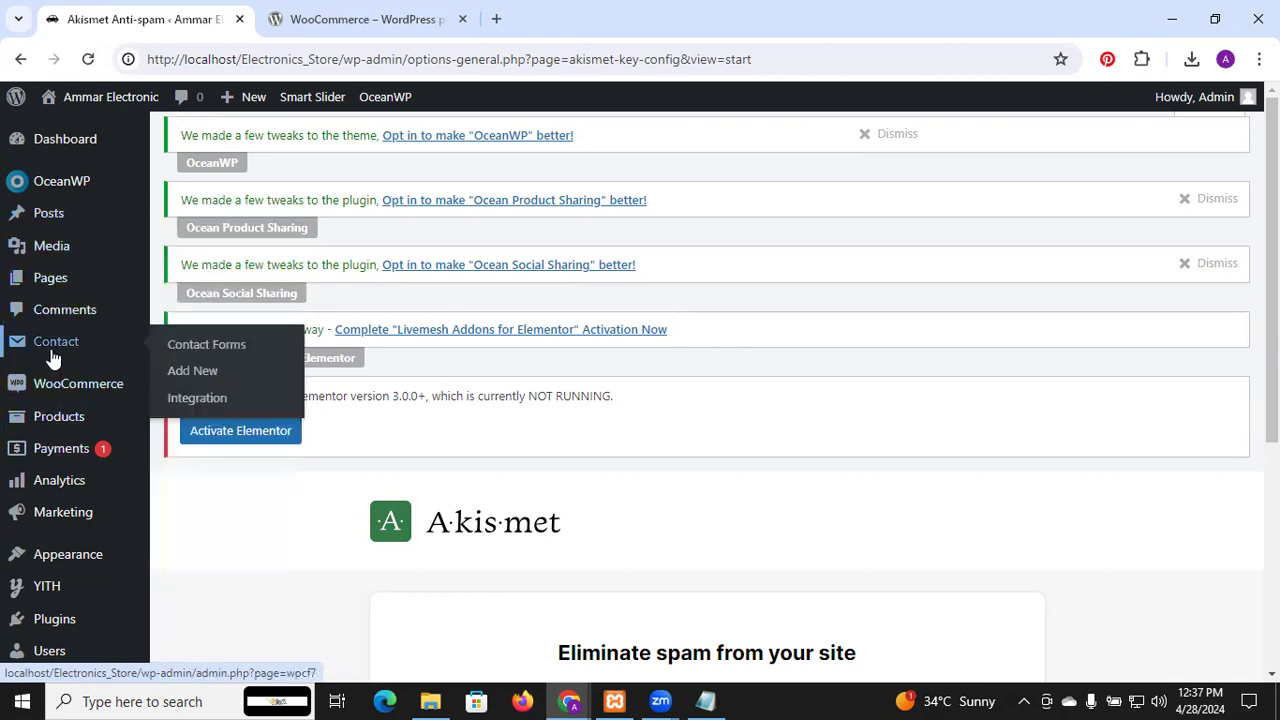
click(189, 578)
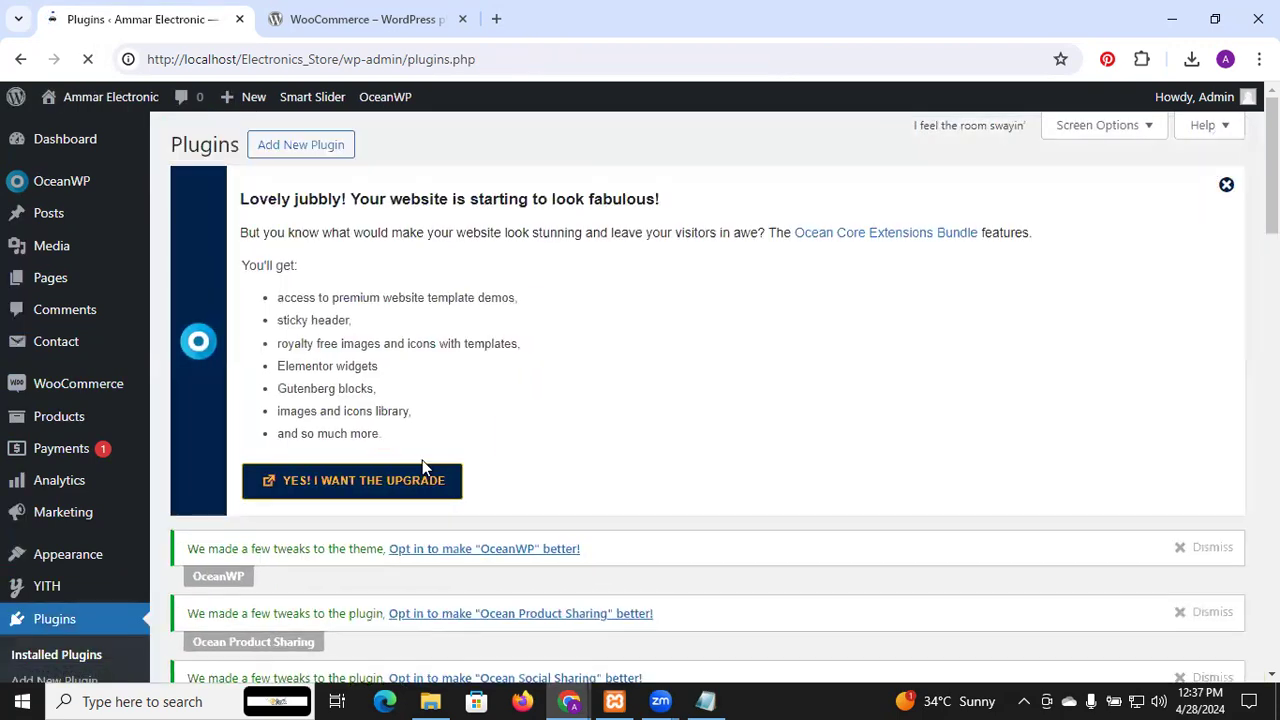
scroll(423, 465, down, 4)
scroll(423, 468, down, 4)
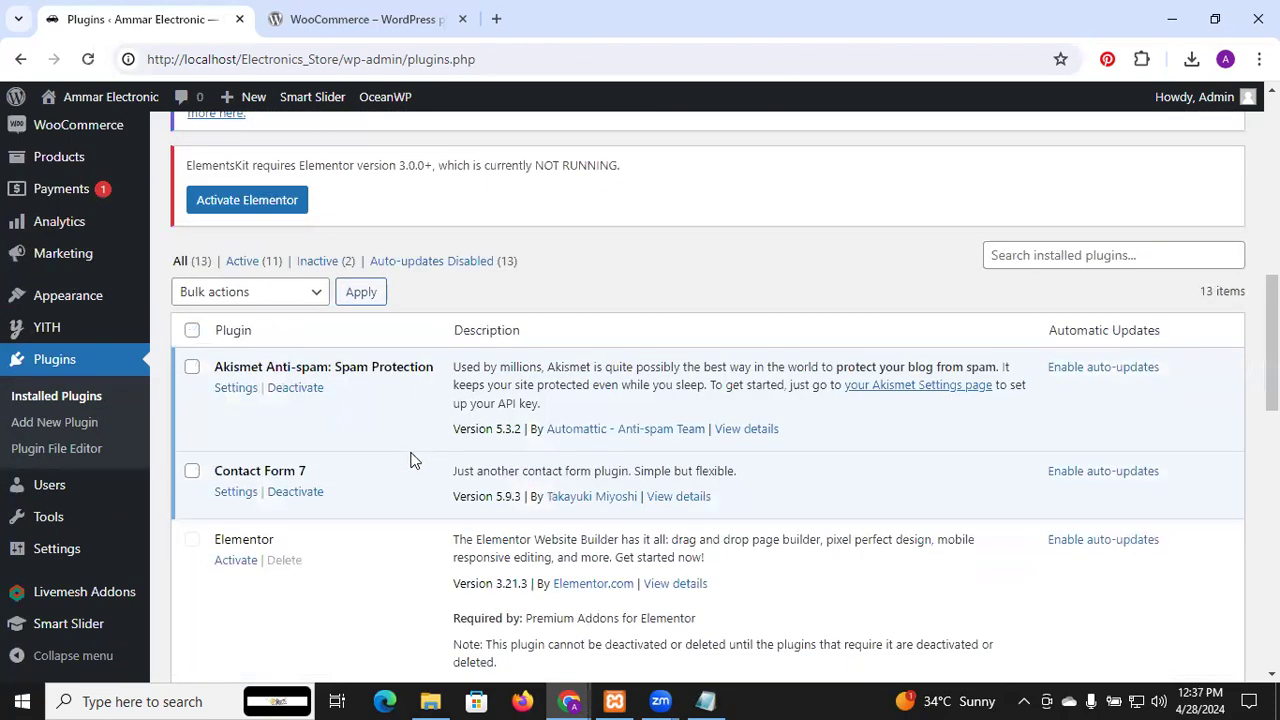
scroll(317, 398, down, 3)
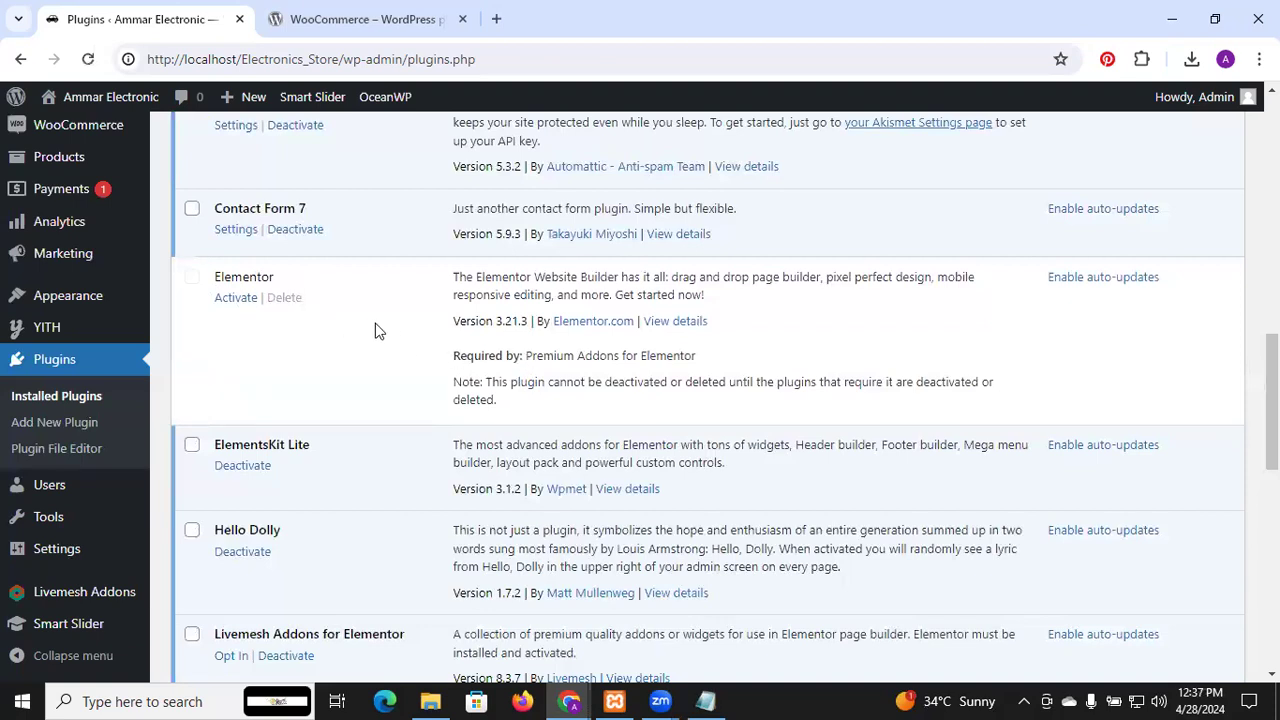
Activate Elementor and scroll through its Getting Started page at the Elementor Account step
click(234, 304)
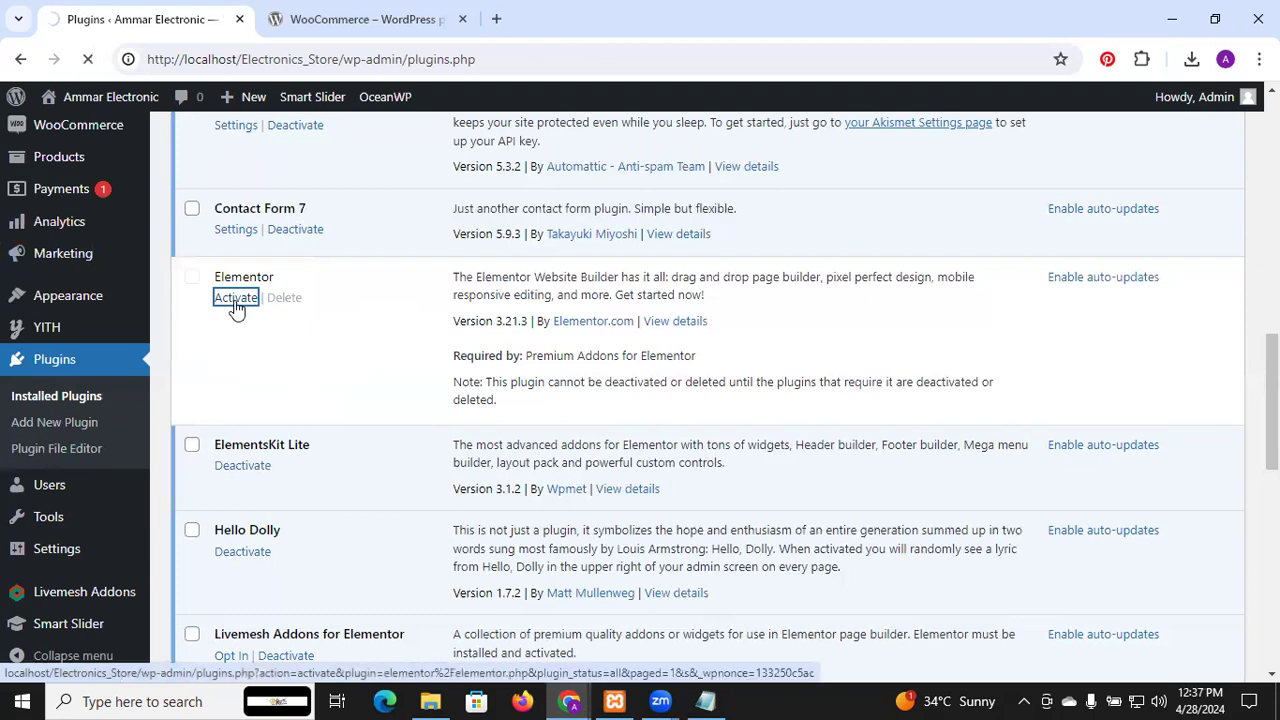
scroll(268, 422, down, 3)
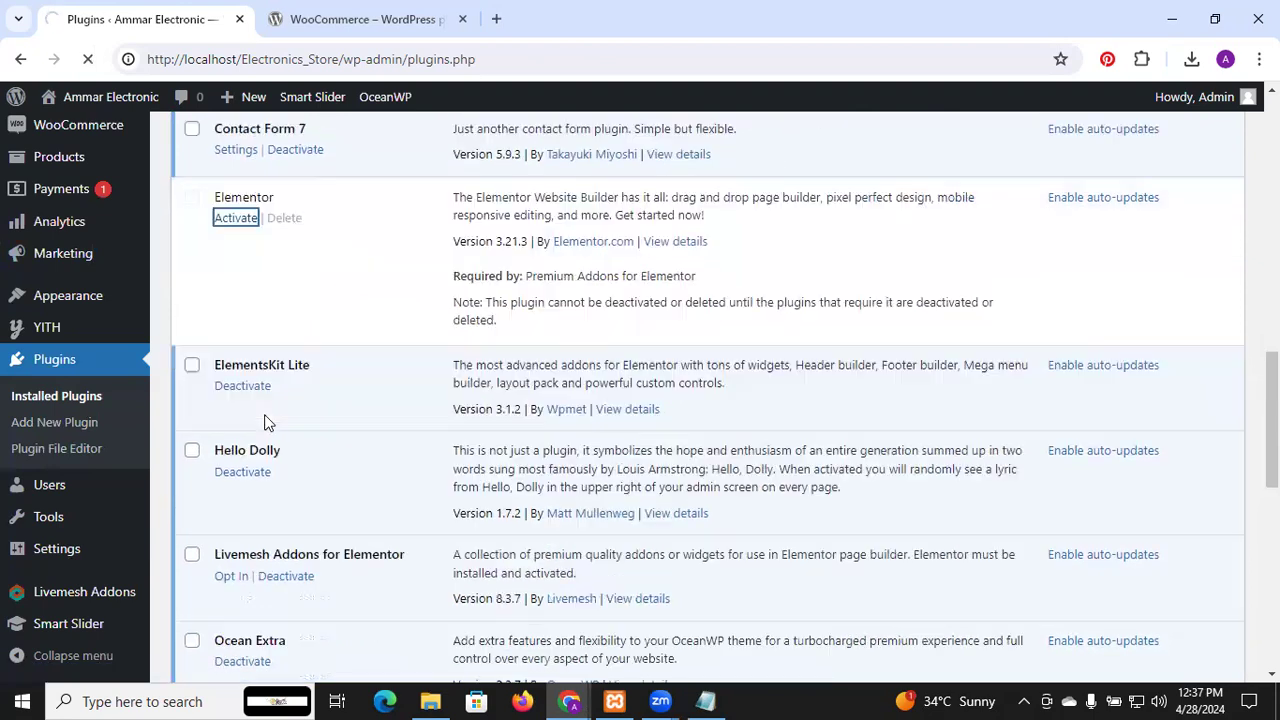
scroll(268, 422, down, 1)
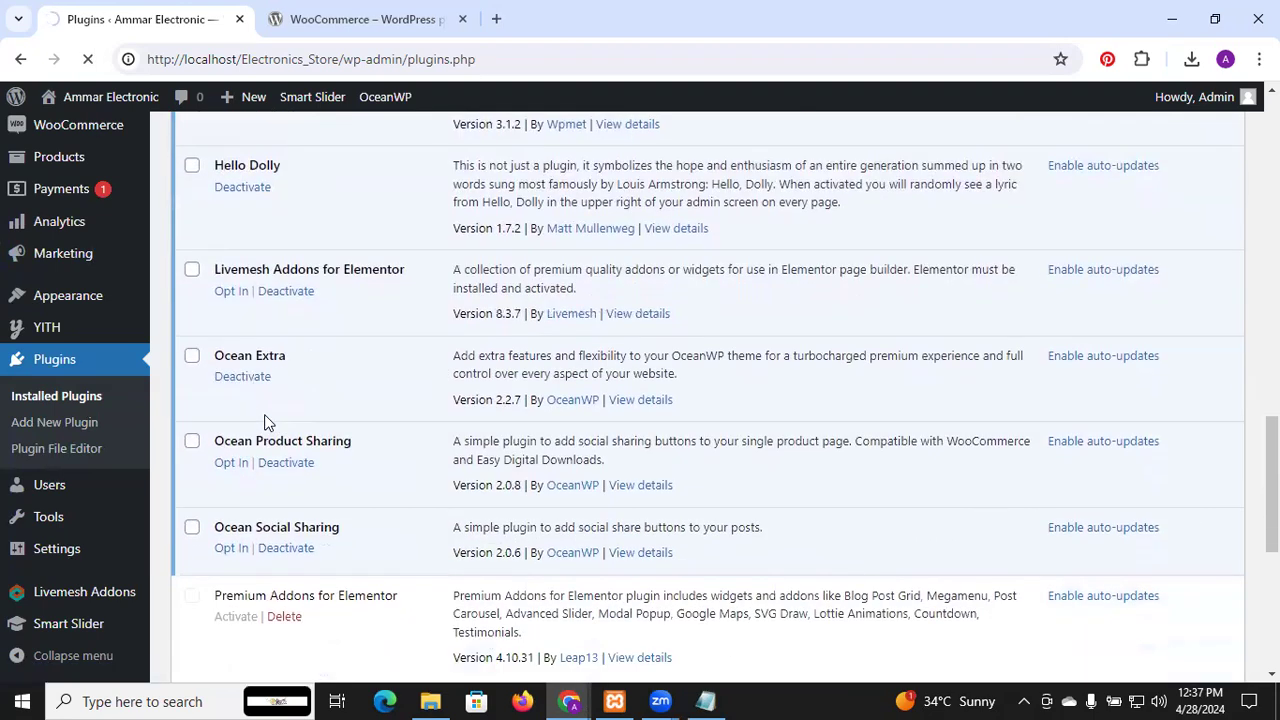
scroll(268, 422, down, 2)
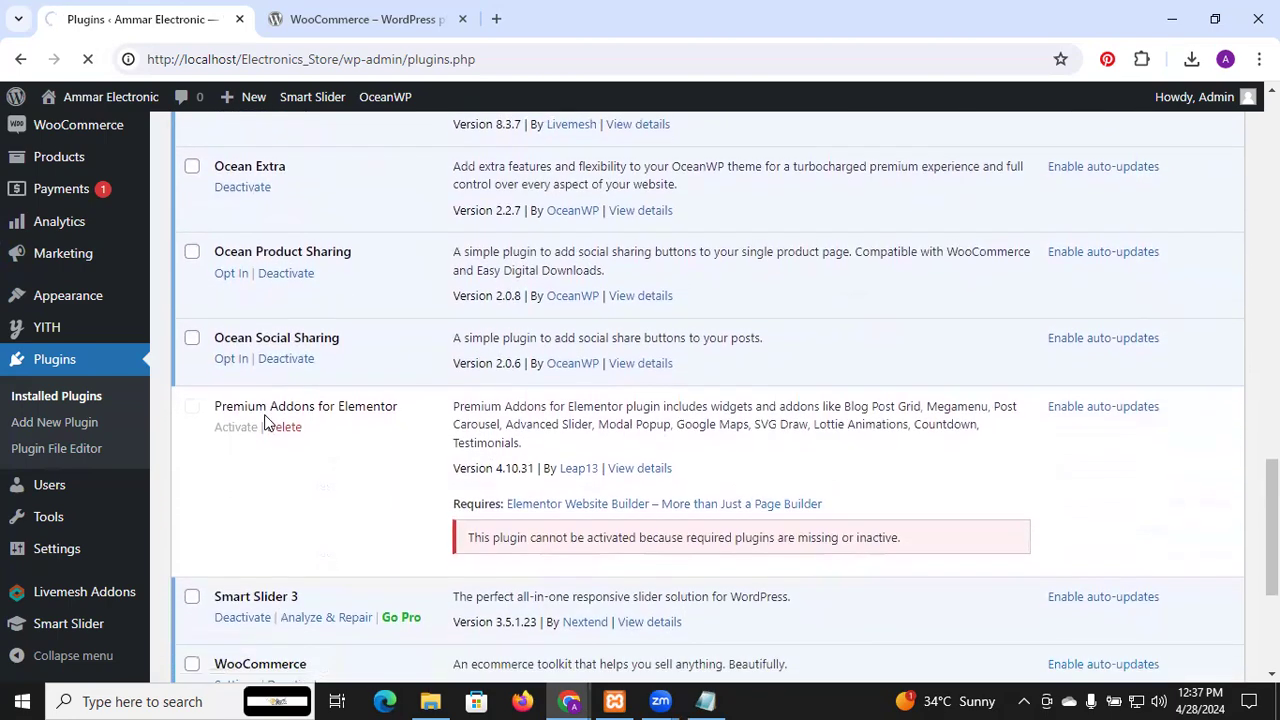
scroll(390, 371, down, 2)
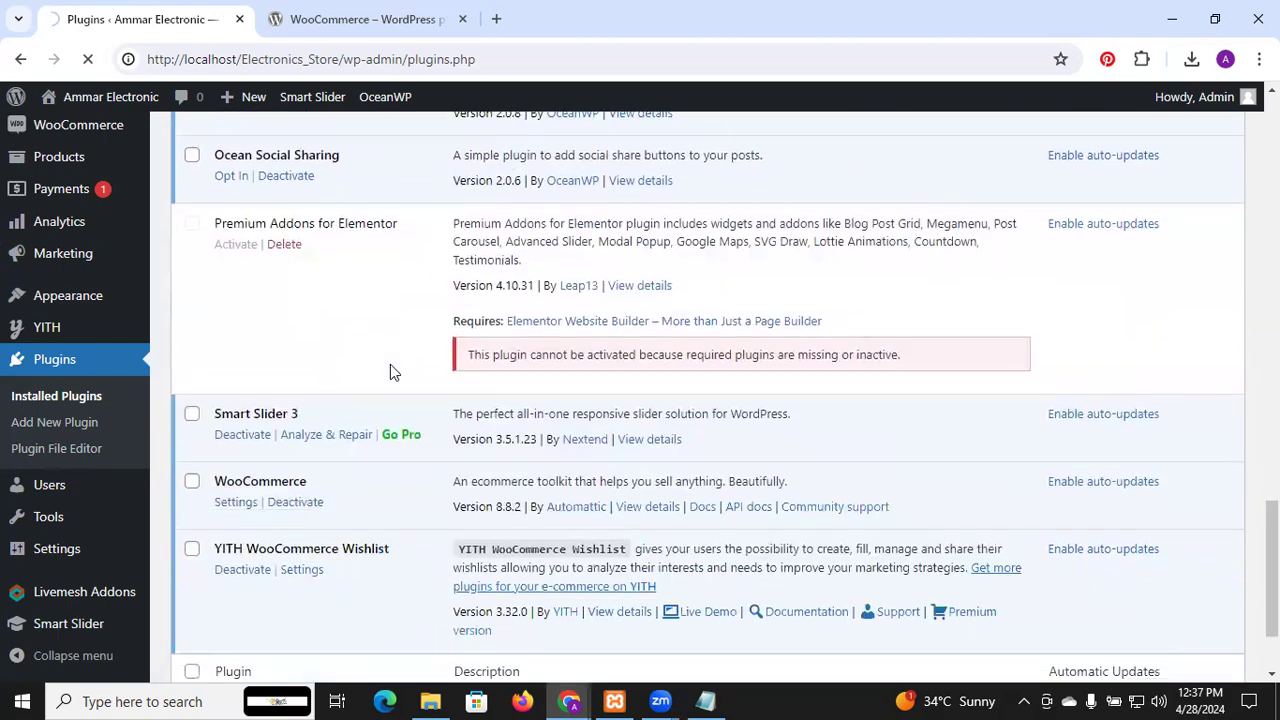
scroll(390, 371, down, 1)
scroll(390, 368, up, 3)
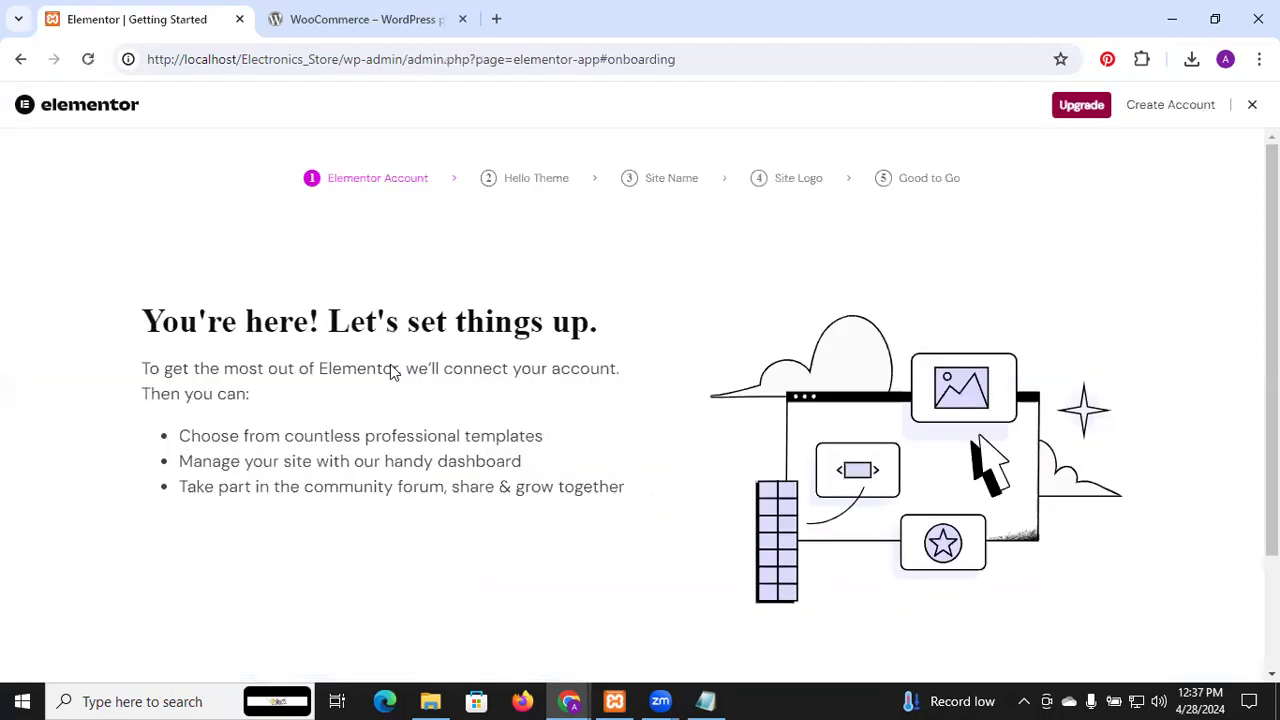
Return to Installed Plugins and activate Premium Addons for Elementor
click(20, 60)
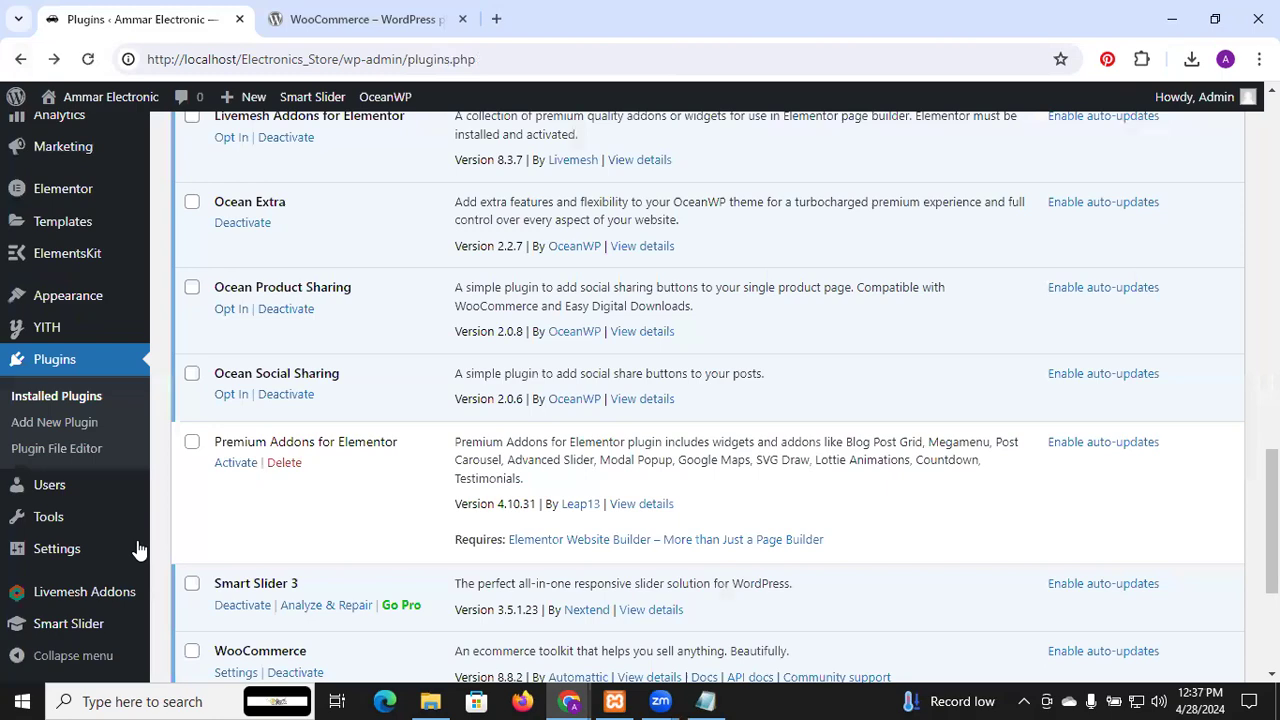
click(238, 464)
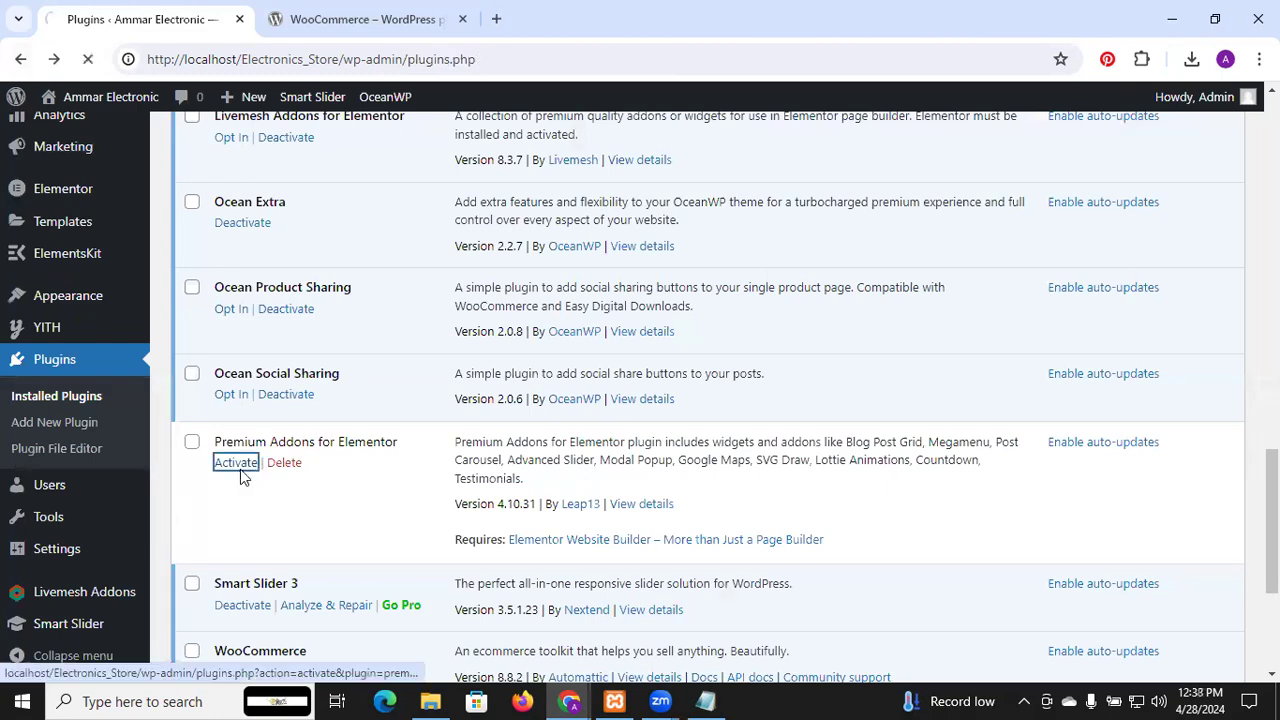
scroll(435, 380, up, 4)
scroll(435, 380, up, 6)
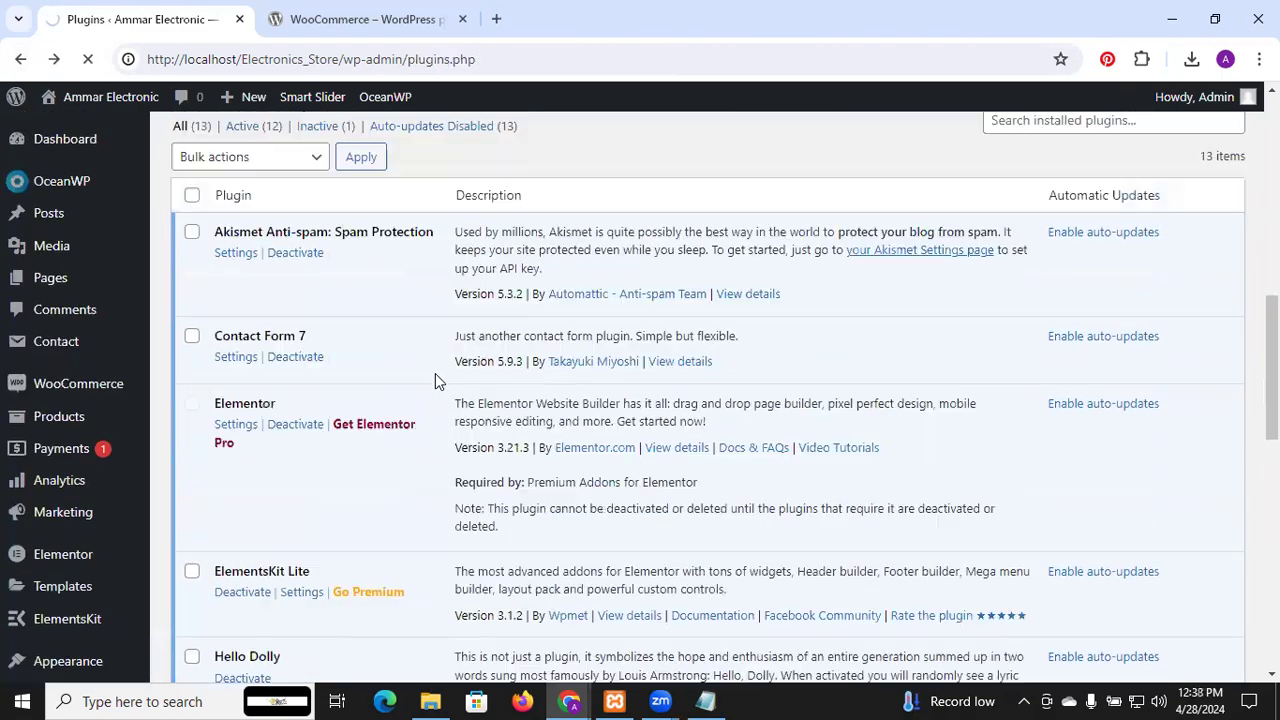
scroll(435, 380, down, 5)
scroll(435, 380, down, 5)
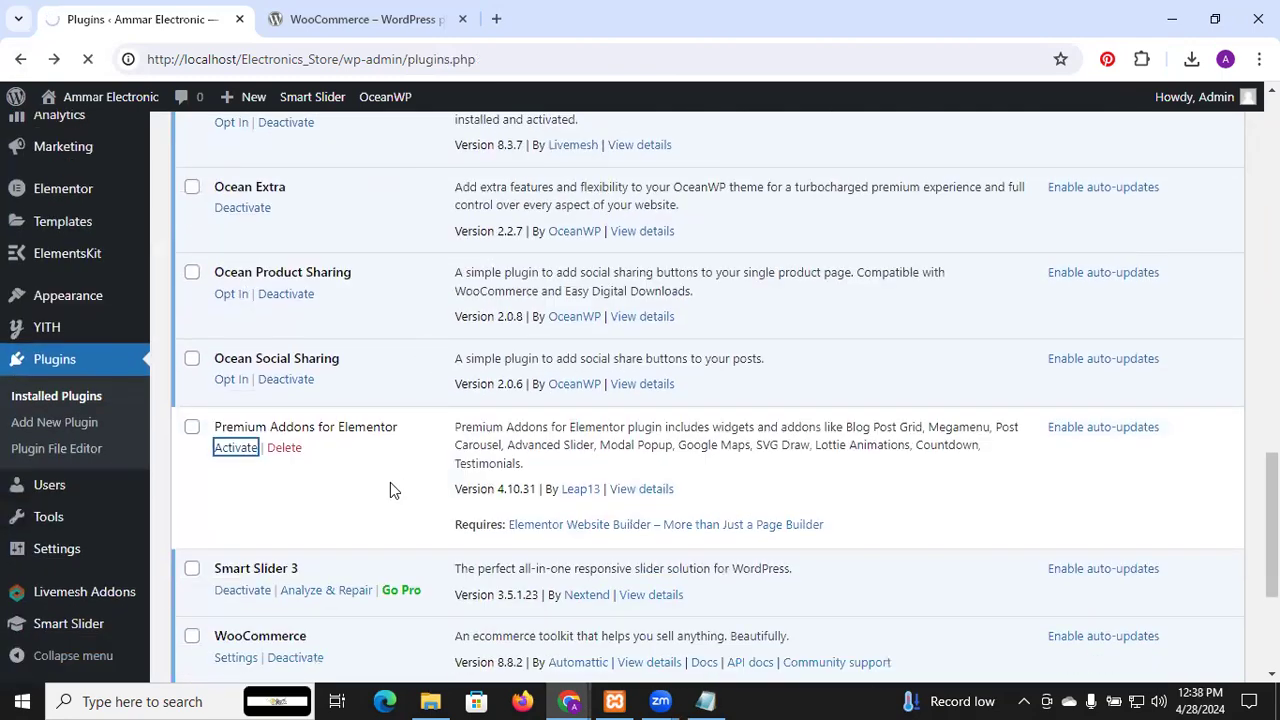
Scroll through the plugin list to confirm all 13 plugins are active, ending at the top
scroll(391, 488, down, 3)
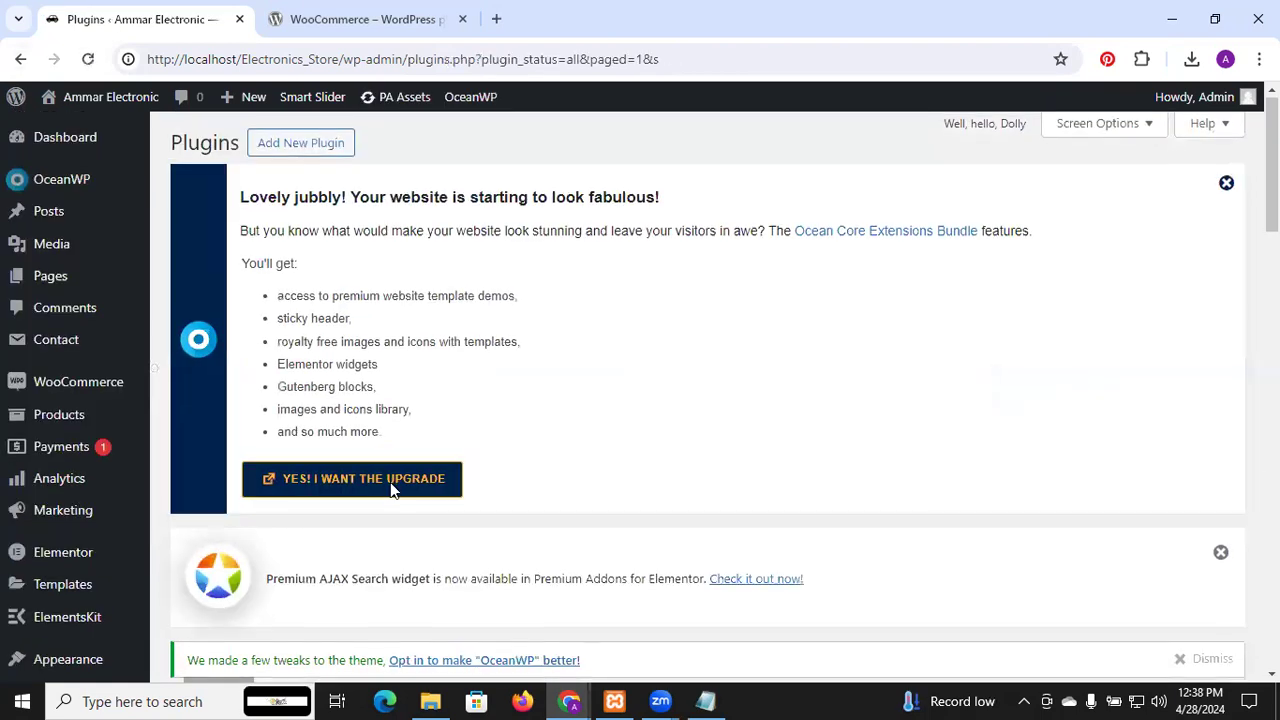
scroll(390, 488, down, 10)
scroll(390, 489, down, 8)
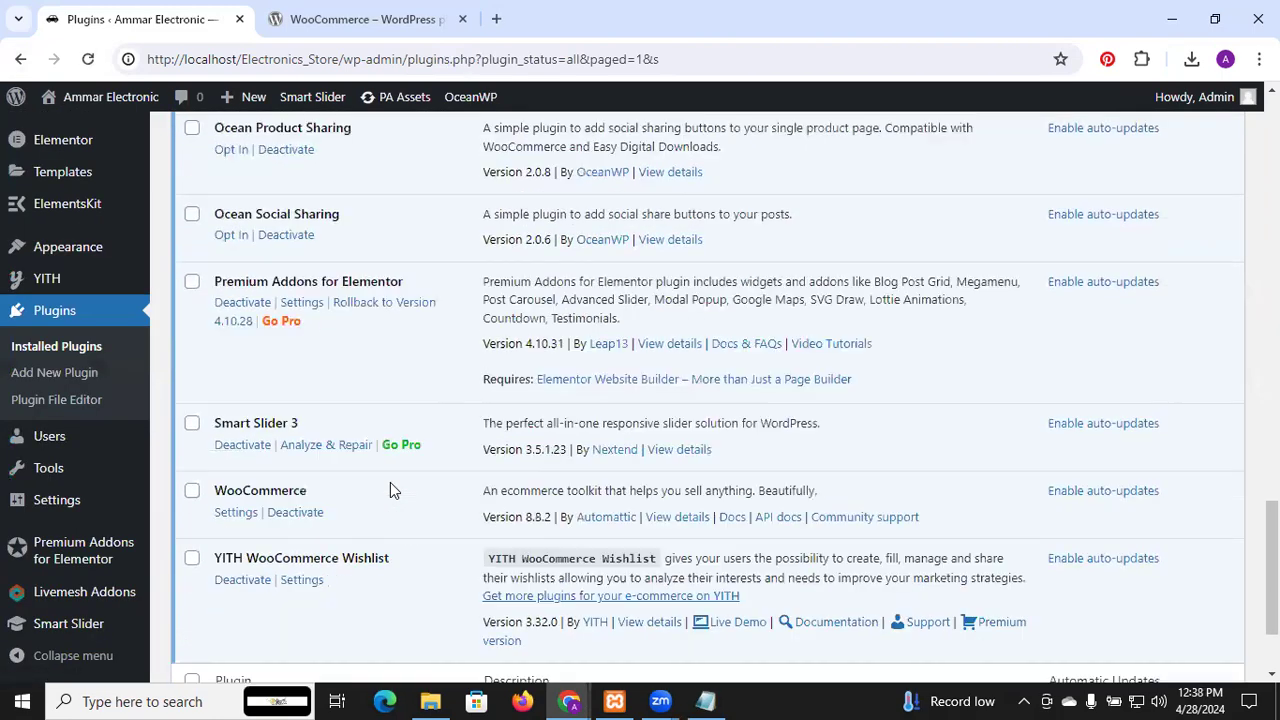
scroll(390, 490, down, 1)
scroll(390, 490, down, 1)
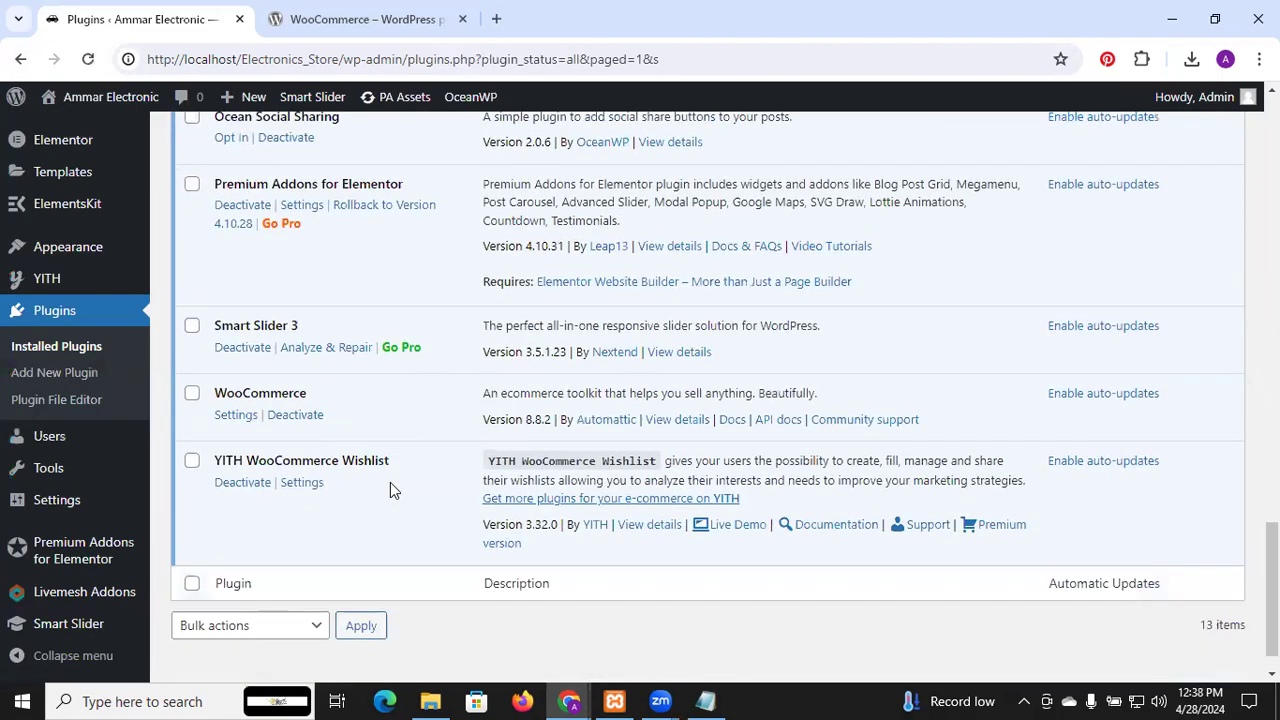
scroll(390, 490, down, 1)
scroll(390, 482, up, 1)
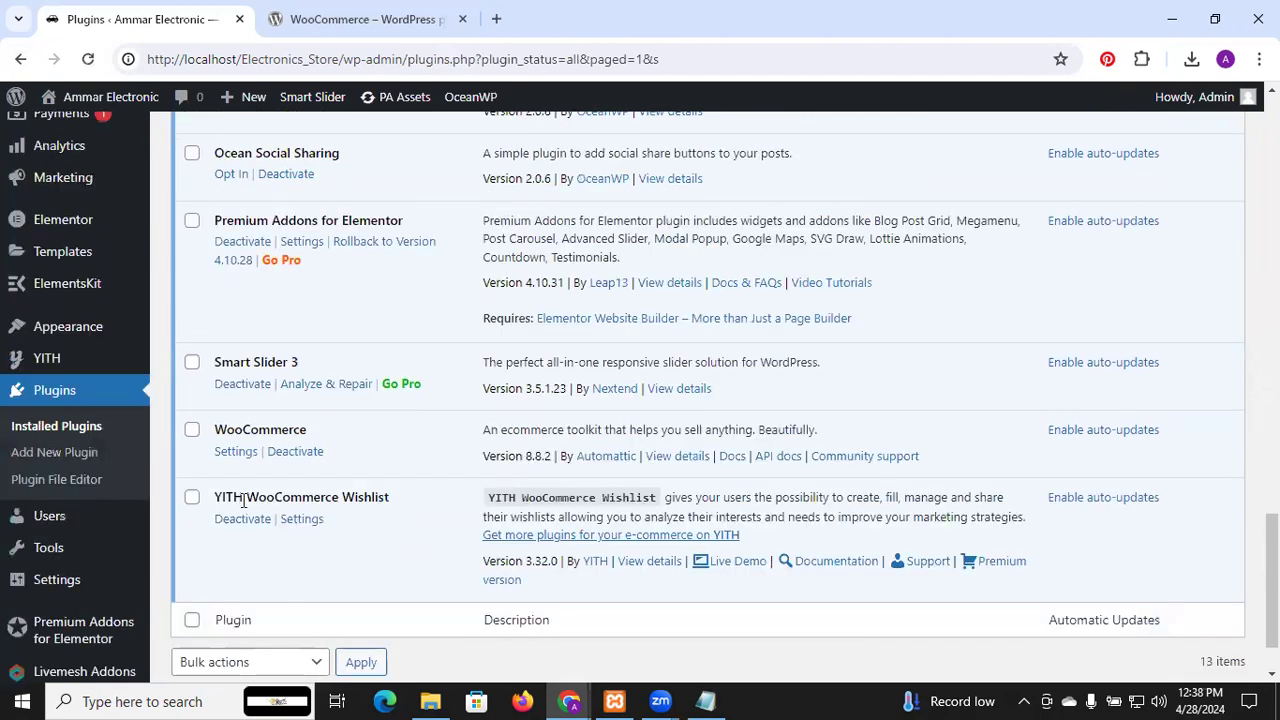
scroll(314, 523, up, 4)
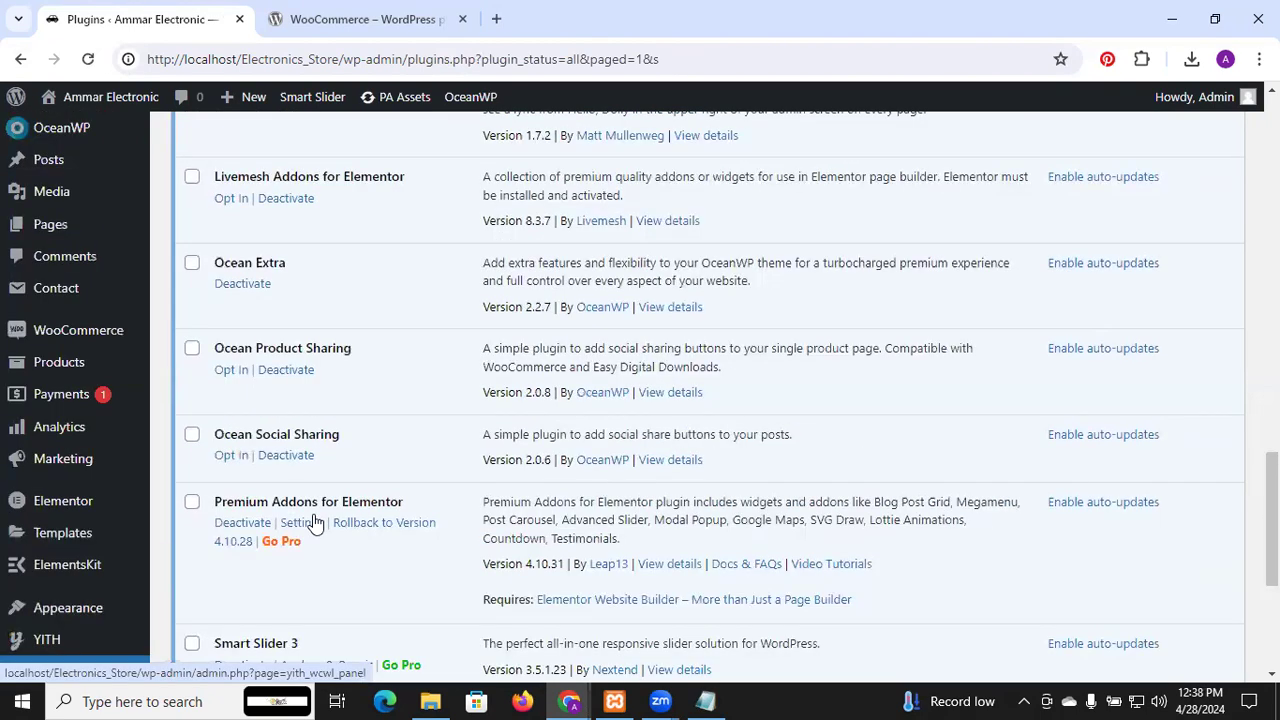
scroll(314, 523, up, 5)
scroll(314, 523, up, 5)
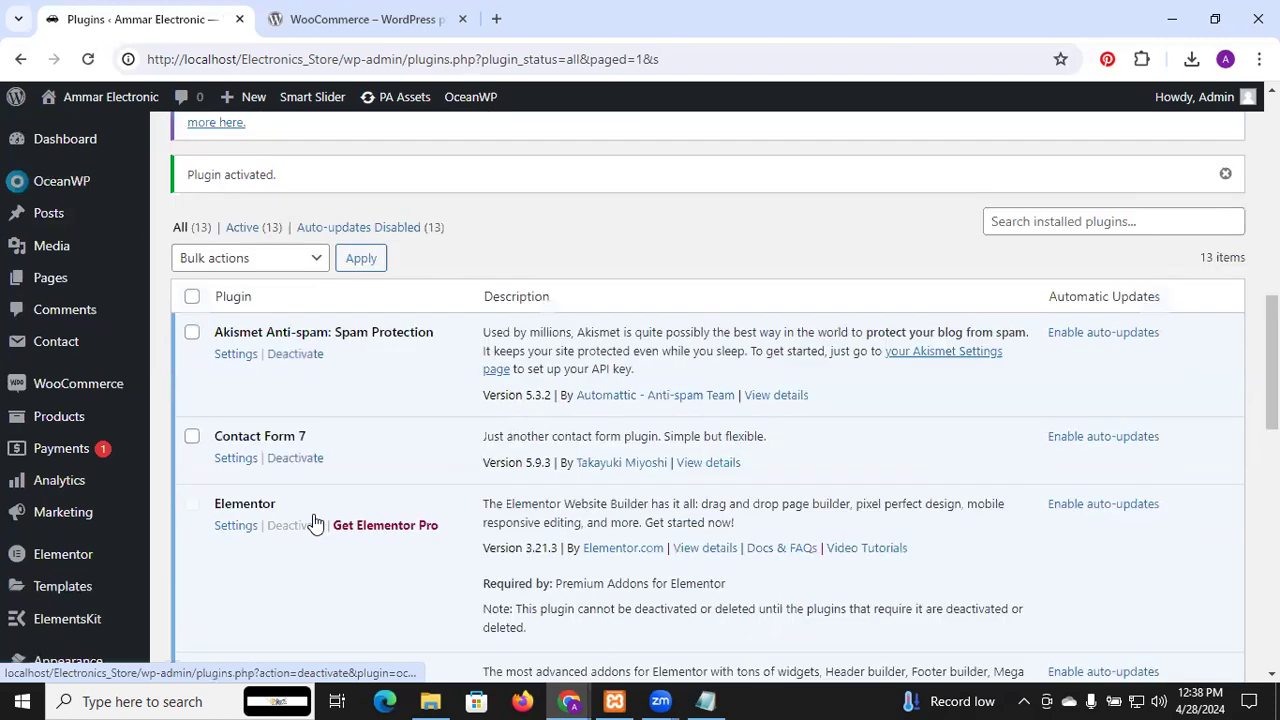
scroll(314, 523, up, 4)
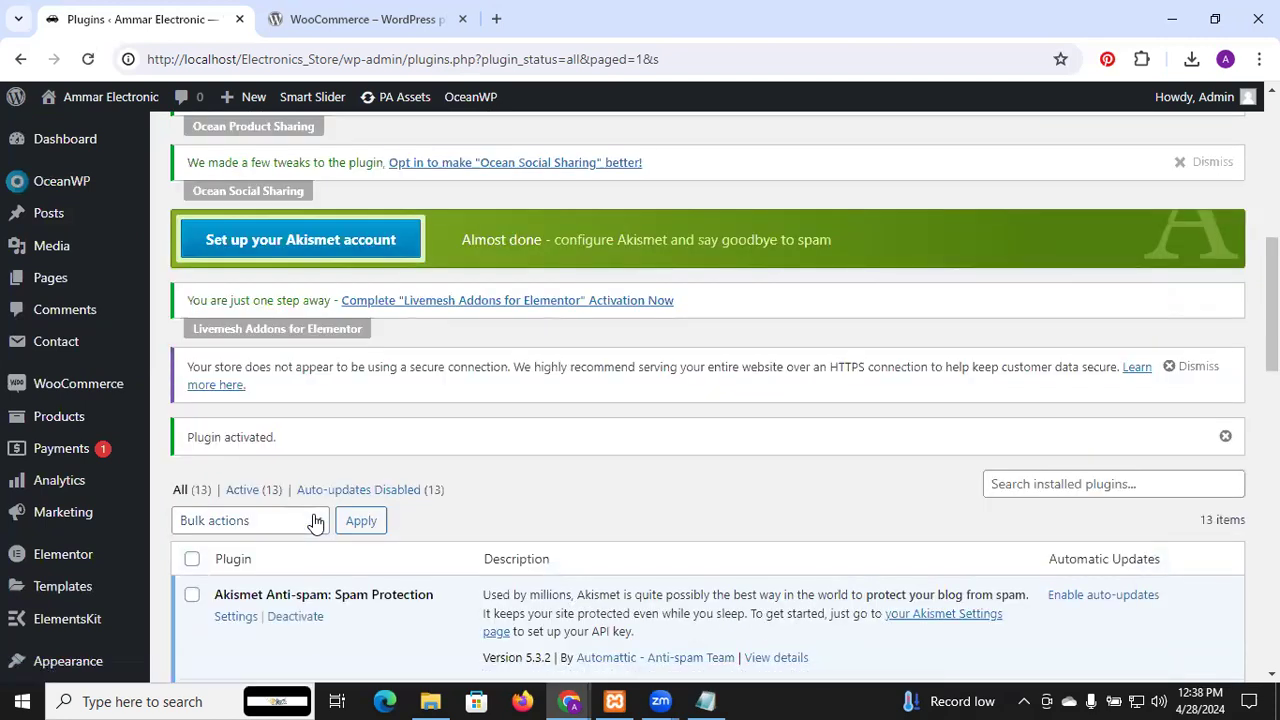
scroll(314, 523, down, 3)
scroll(313, 522, down, 3)
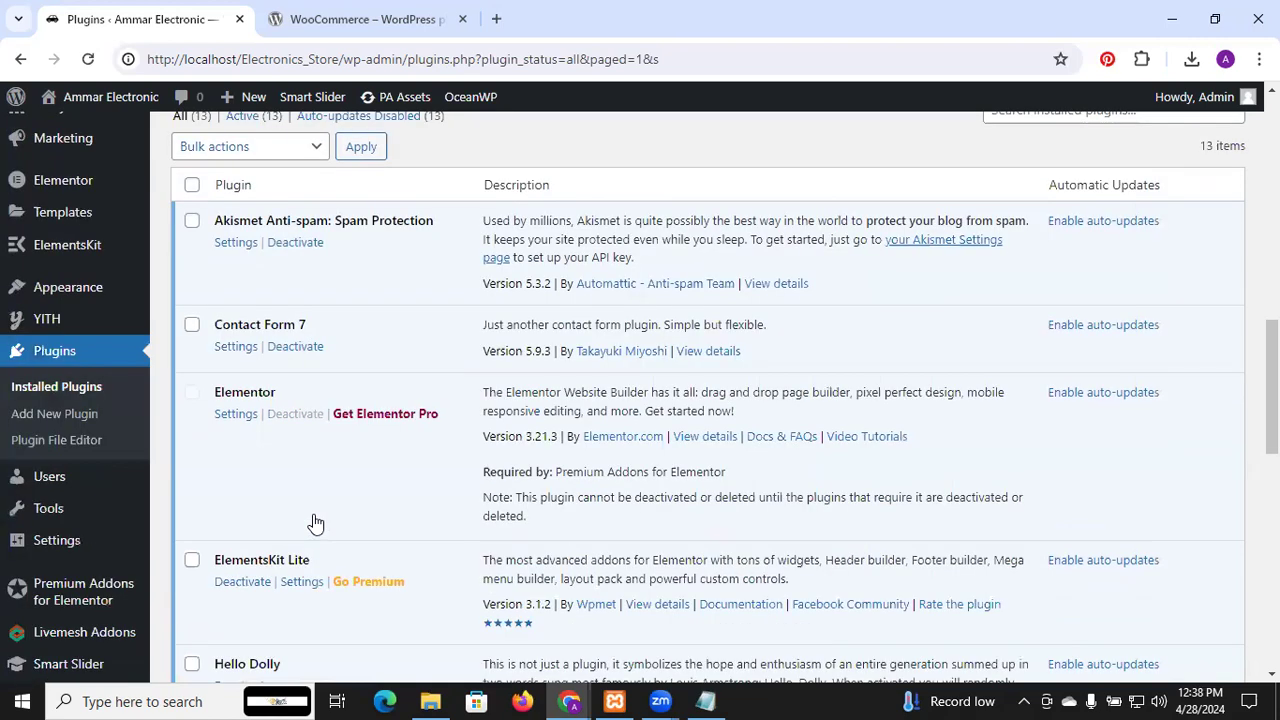
scroll(313, 516, down, 3)
scroll(313, 514, down, 3)
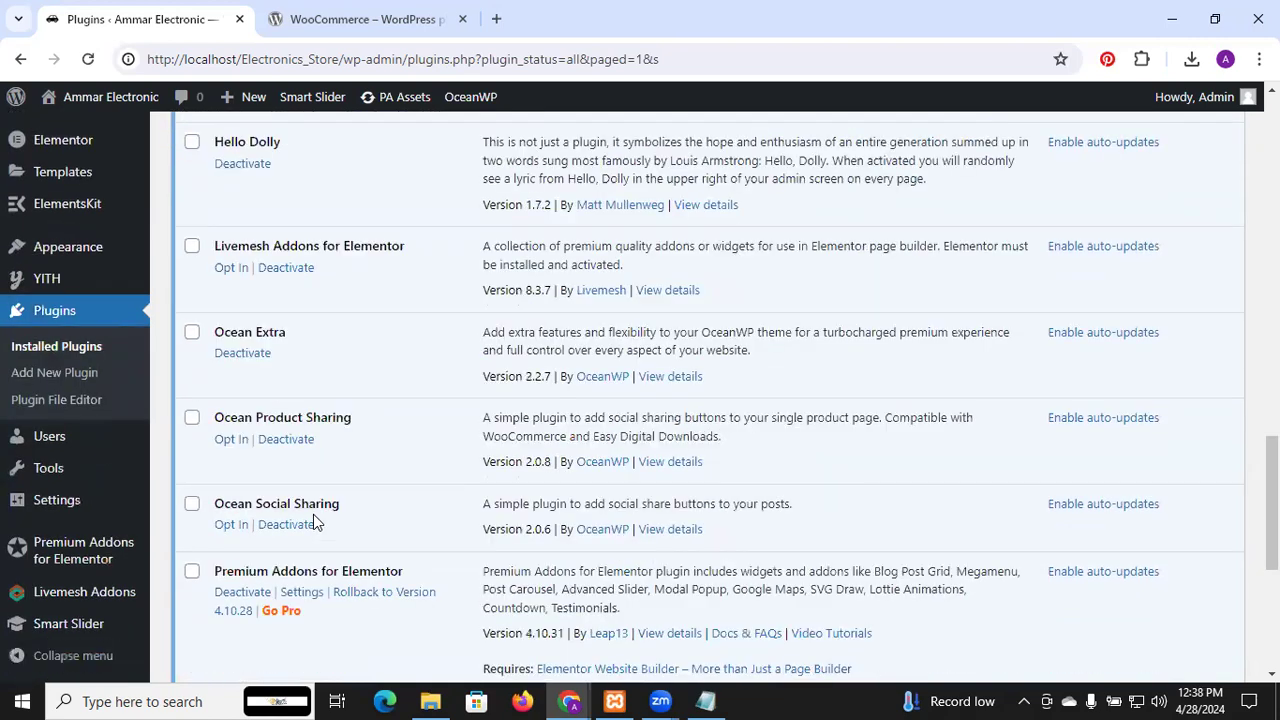
scroll(313, 514, up, 15)
scroll(313, 514, down, 6)
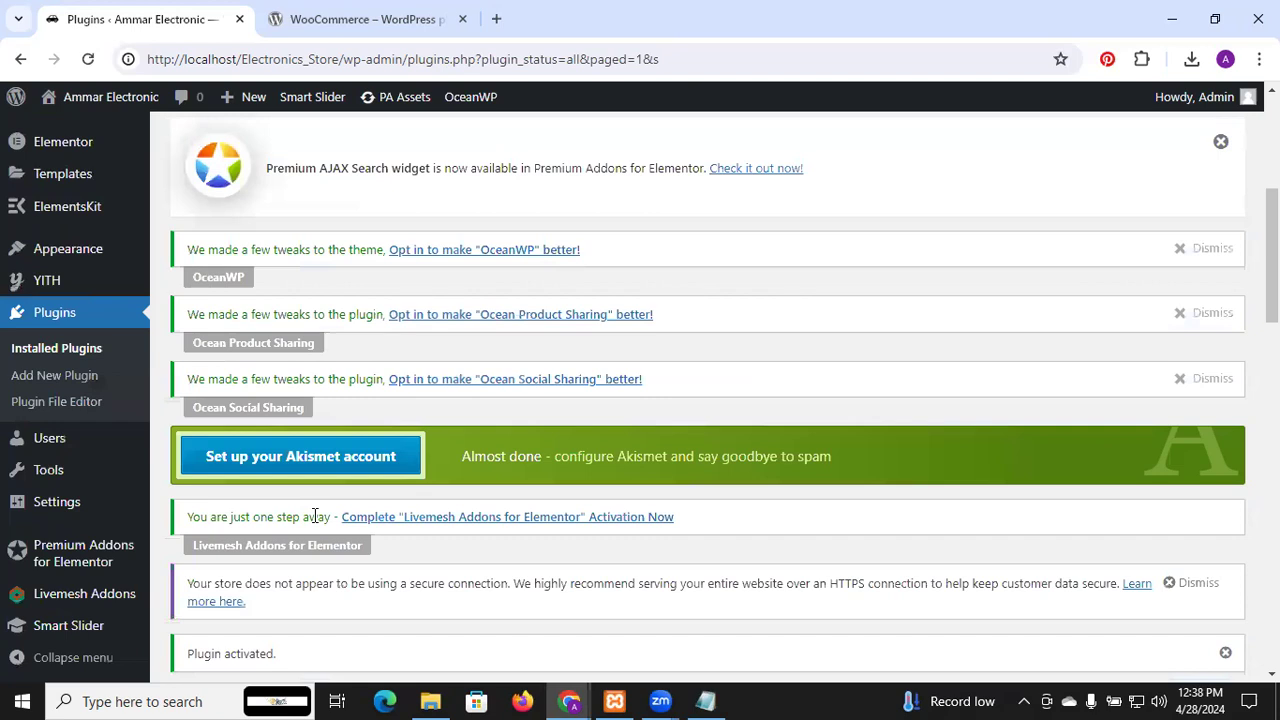
scroll(313, 514, down, 5)
scroll(313, 514, down, 2)
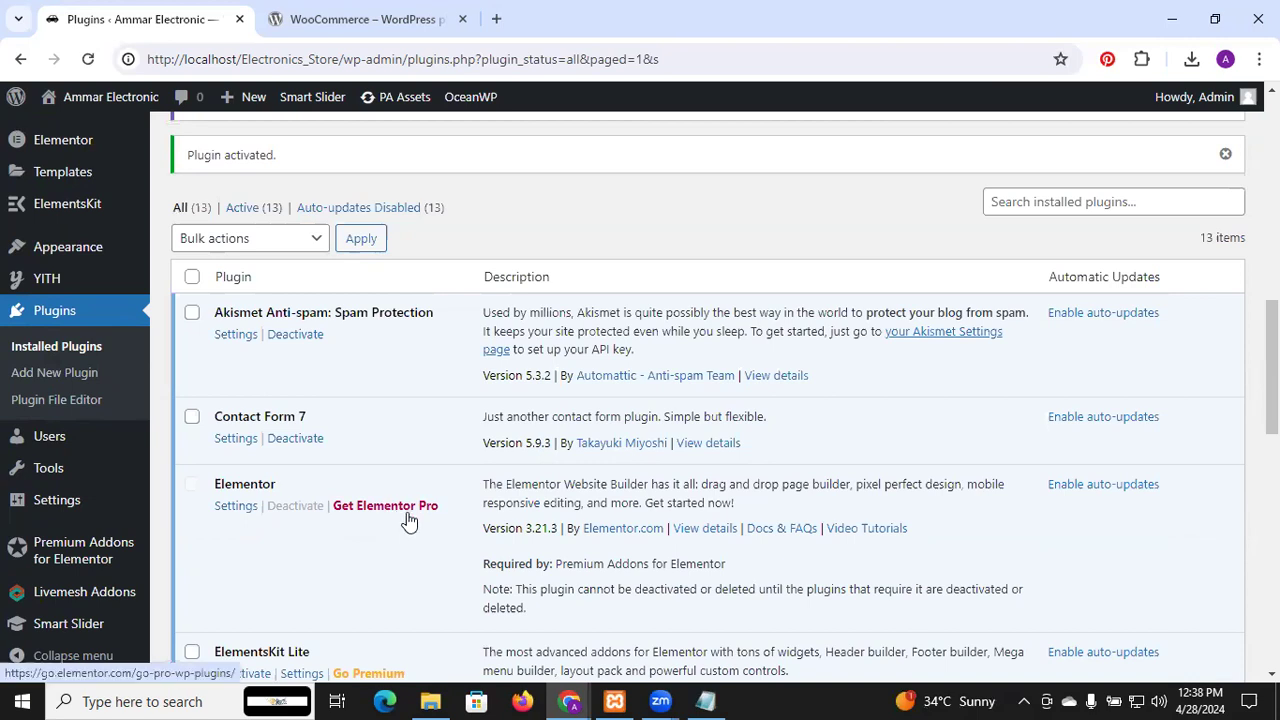
scroll(407, 520, down, 3)
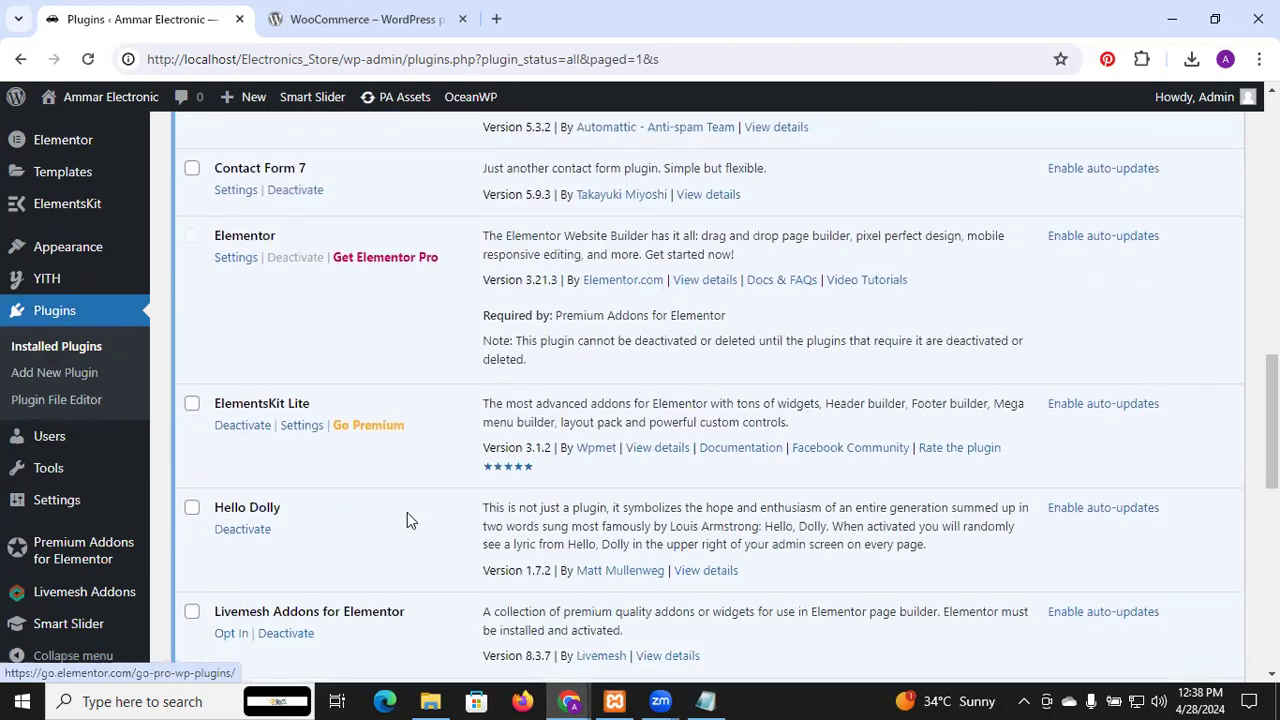
scroll(260, 312, up, 10)
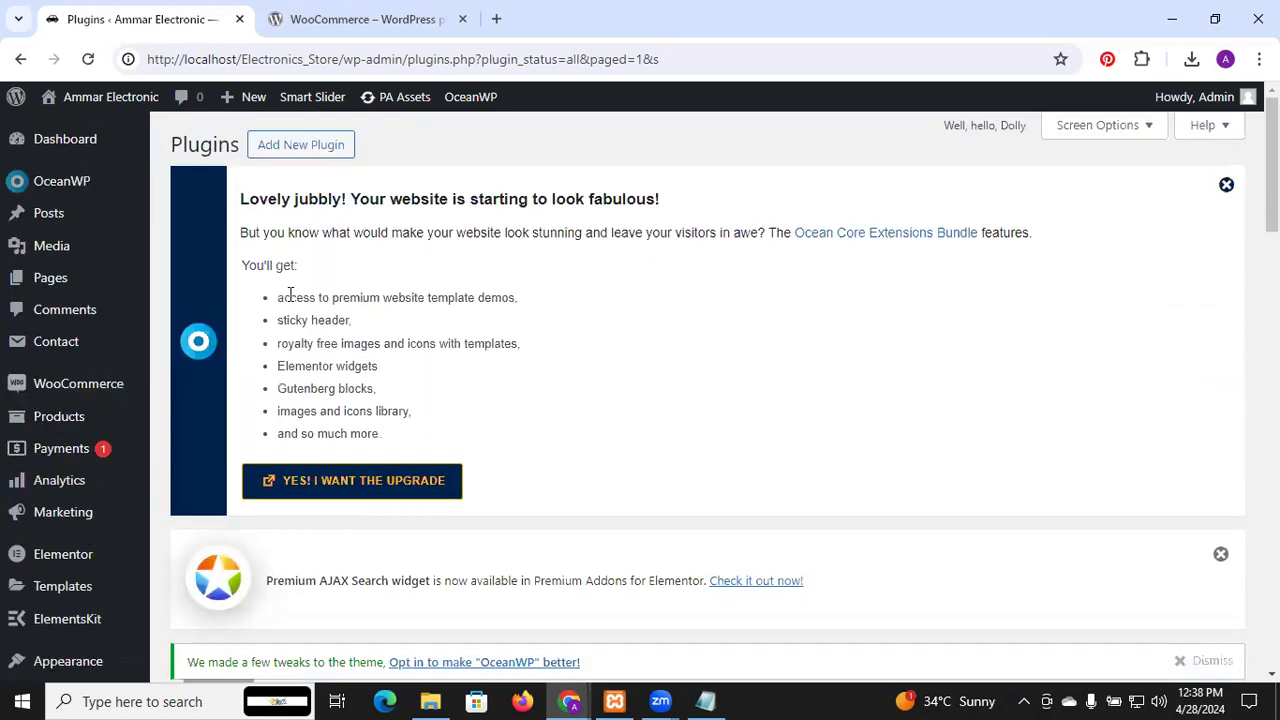
Open Payments to view the WooPayments welcome page and its free-install offer
click(79, 452)
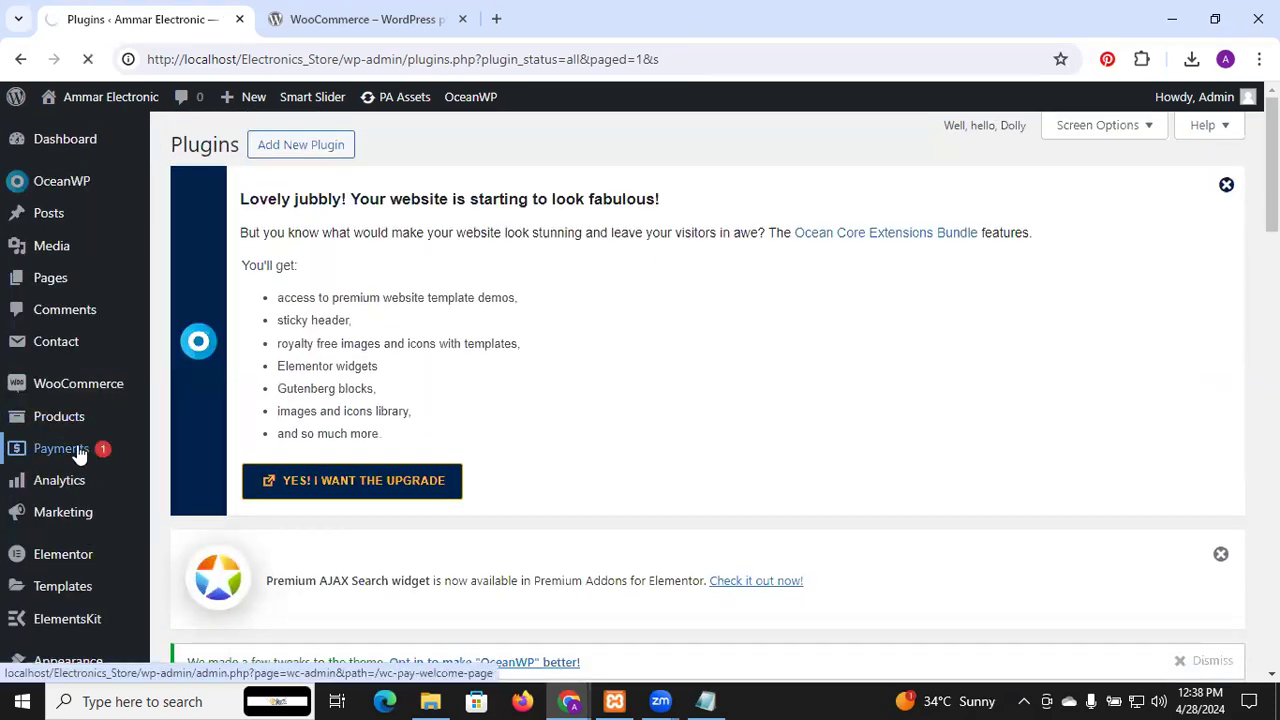
mouse_move(115, 397)
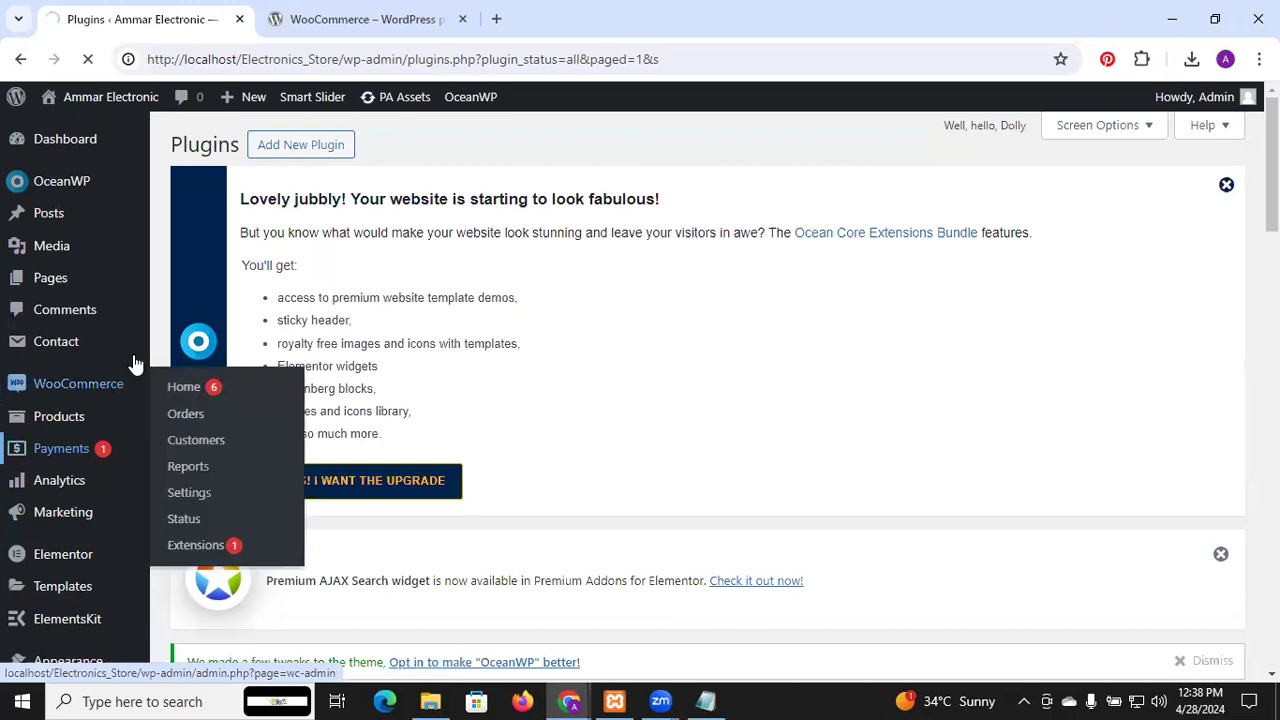
mouse_move(137, 355)
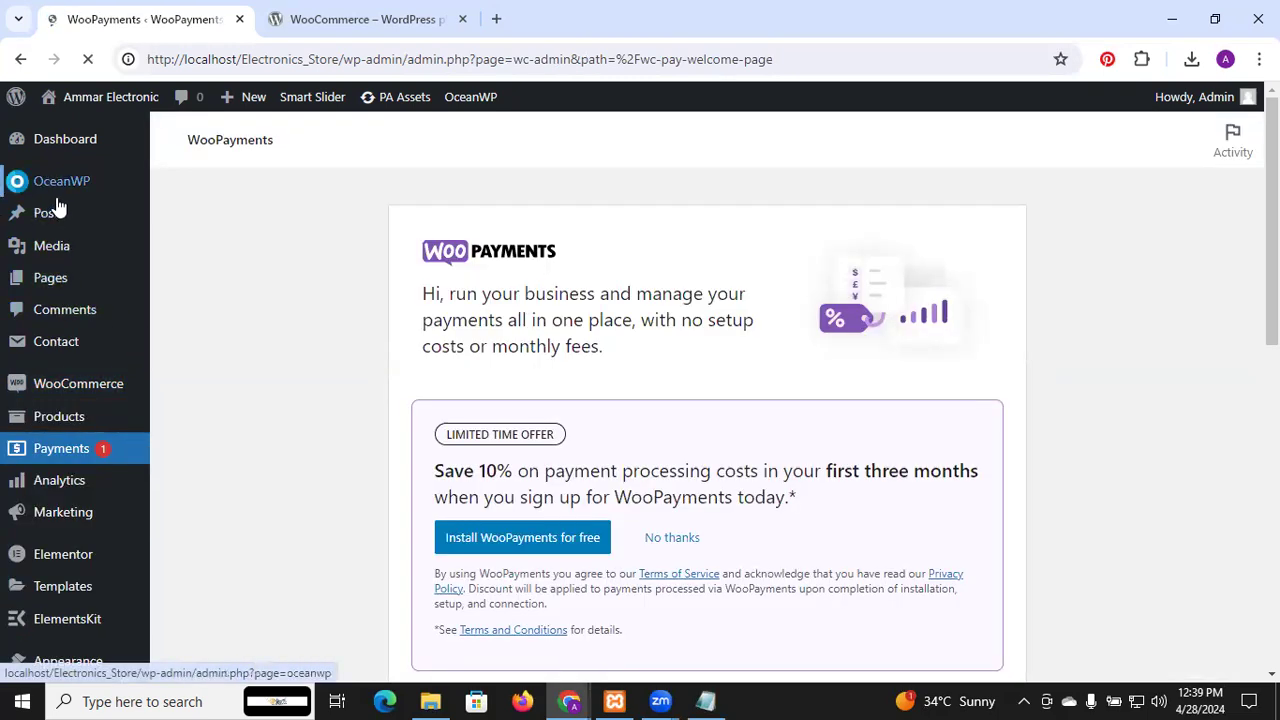
mouse_move(75, 257)
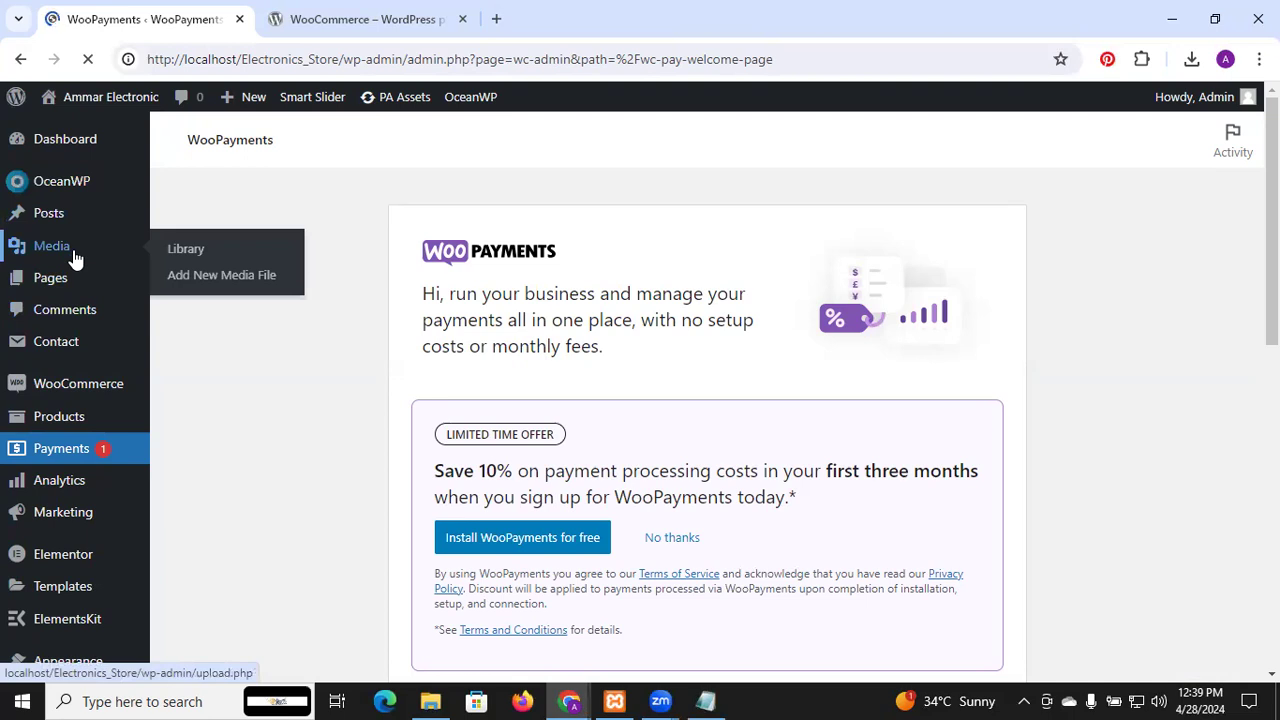
mouse_move(62, 287)
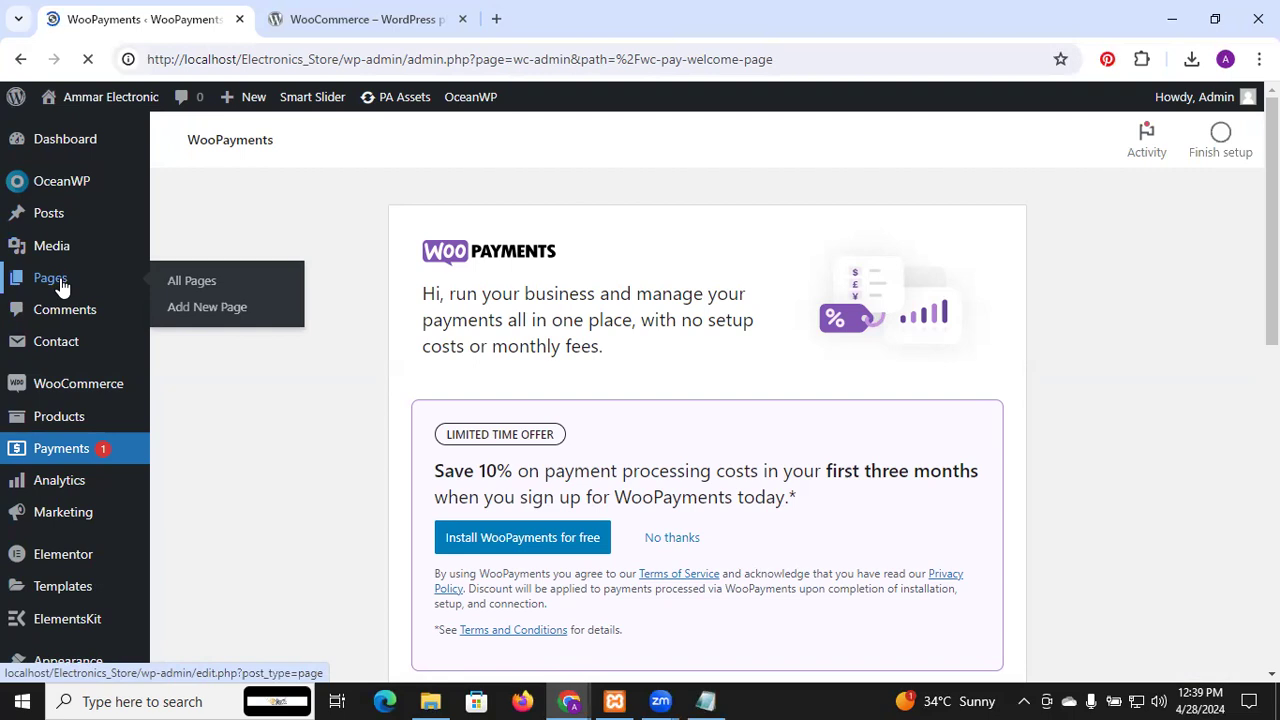
Browse the nine site pages, including Cart, Checkout, My account, Shop and Wishlist
click(62, 285)
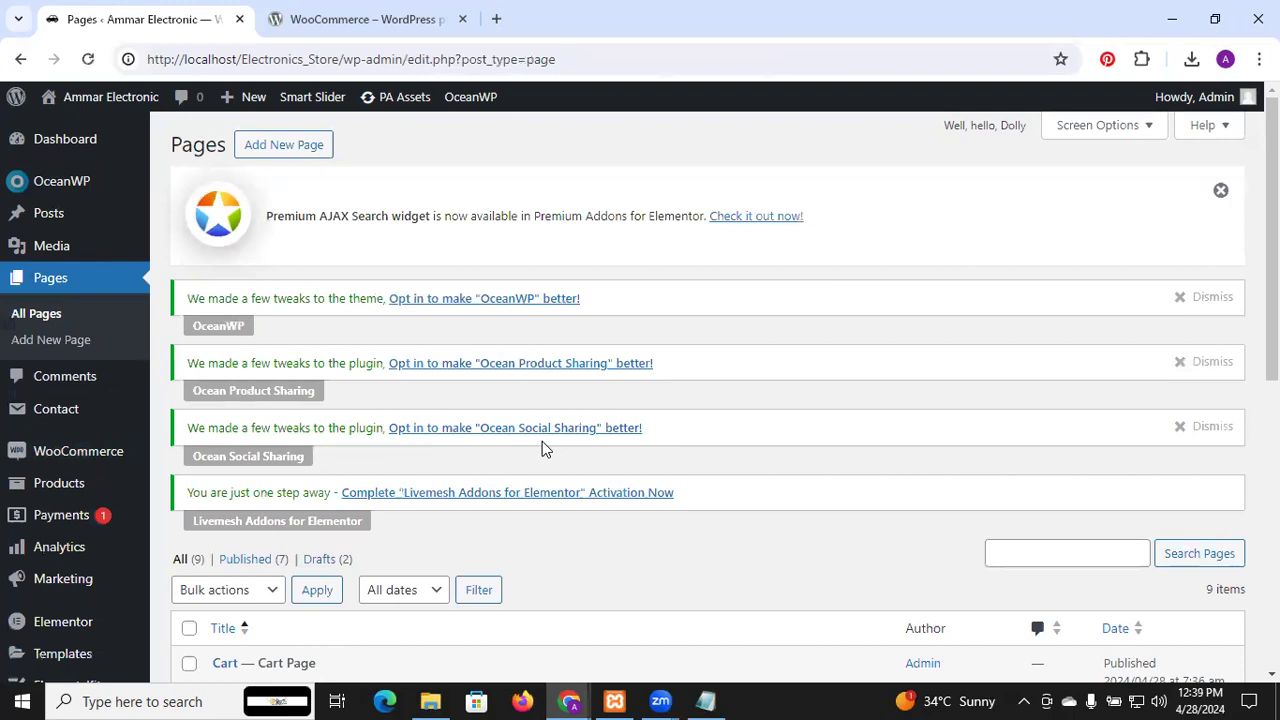
scroll(546, 412, down, 1)
scroll(640, 465, down, 5)
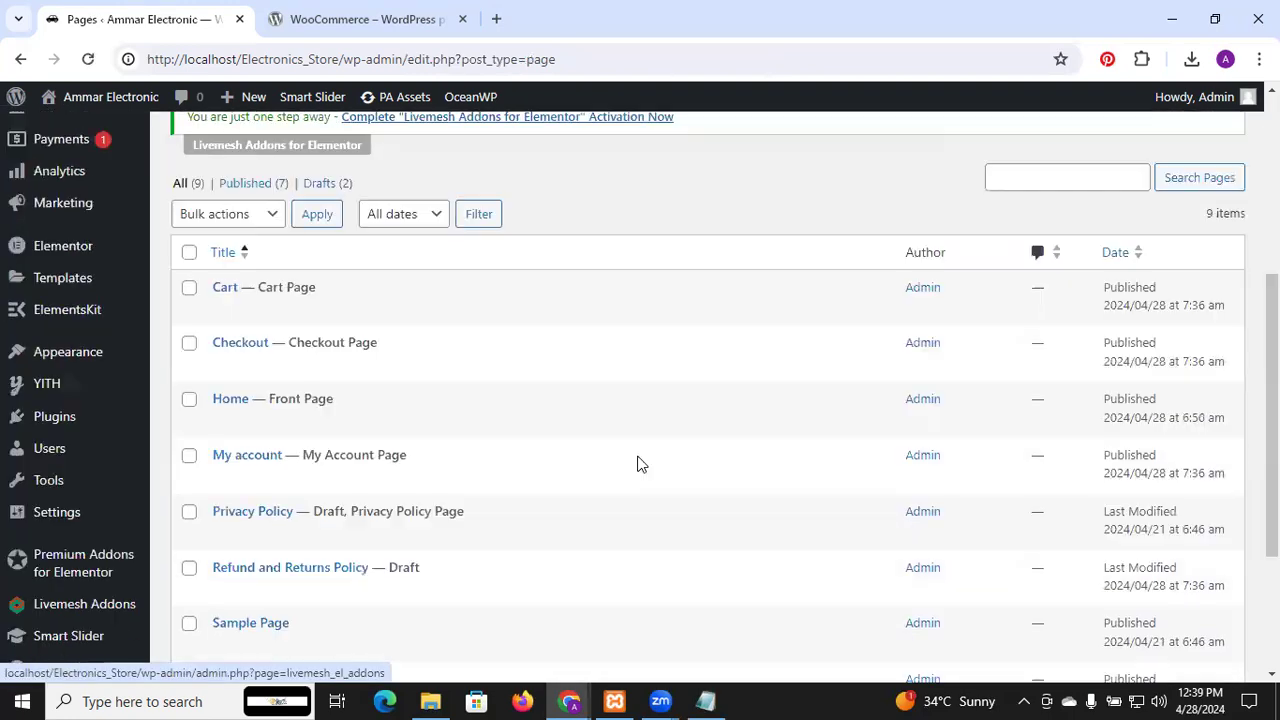
mouse_move(246, 230)
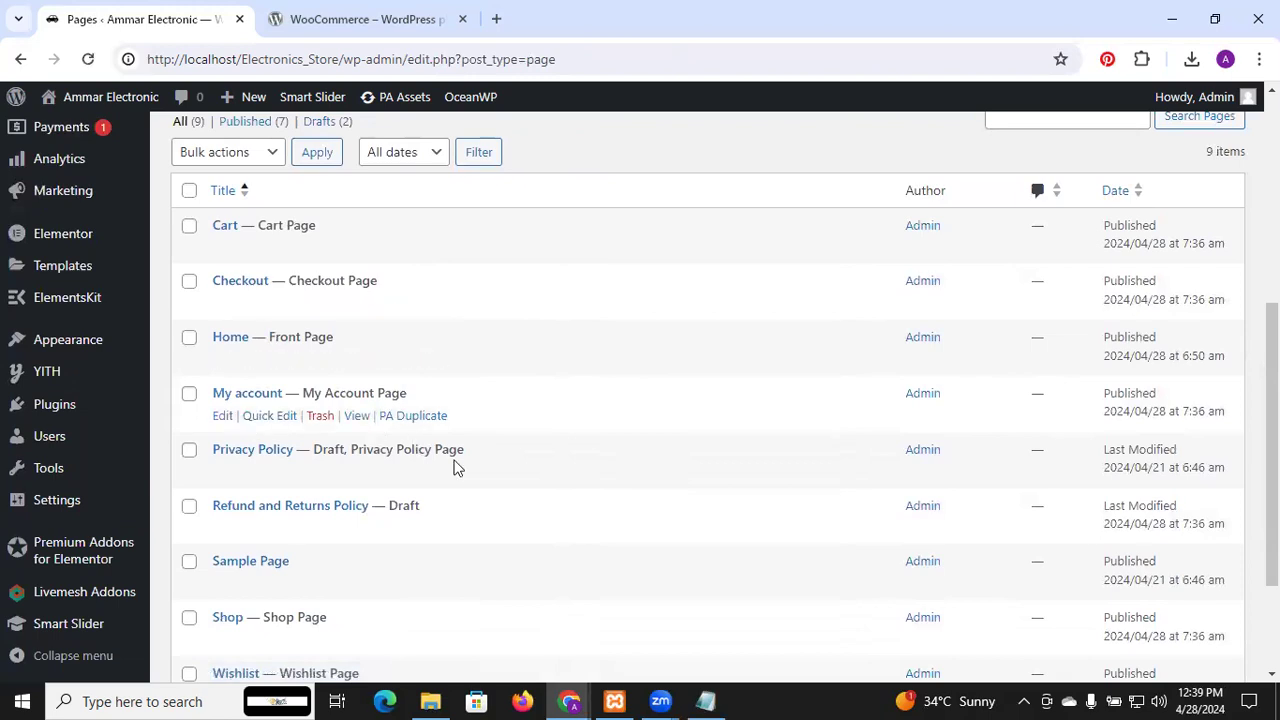
scroll(420, 445, down, 2)
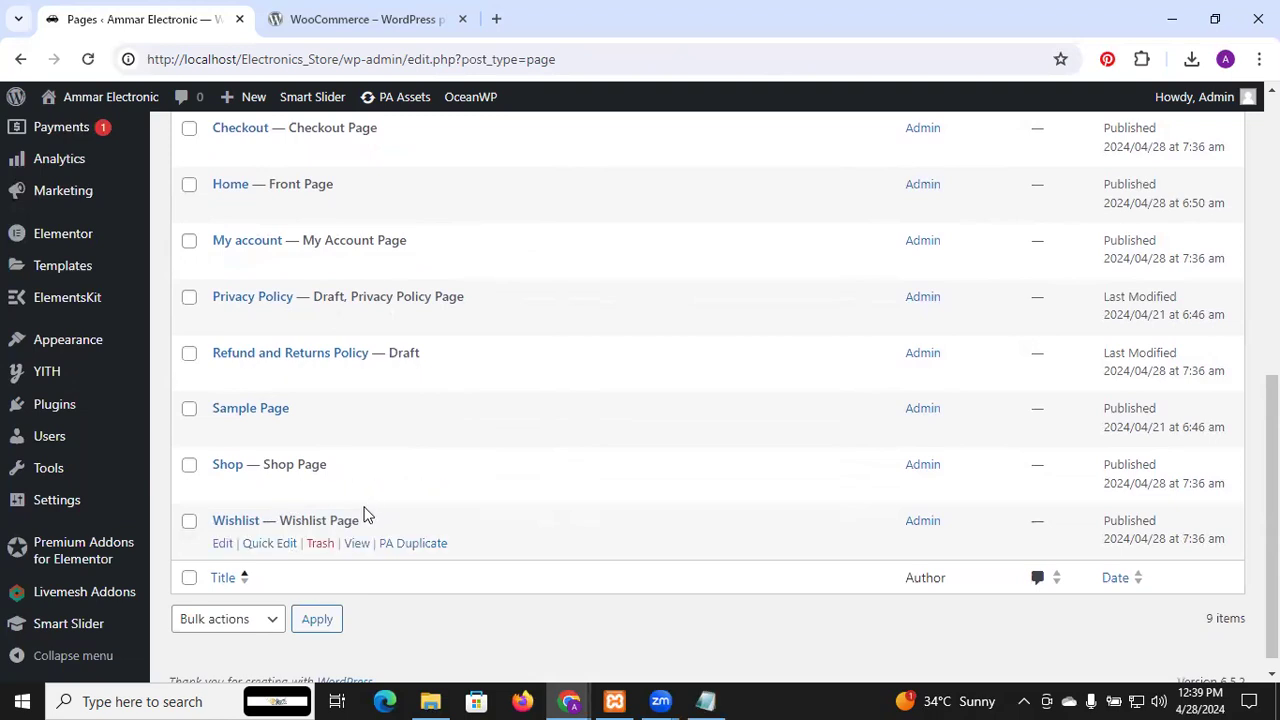
scroll(364, 514, up, 1)
scroll(364, 514, up, 4)
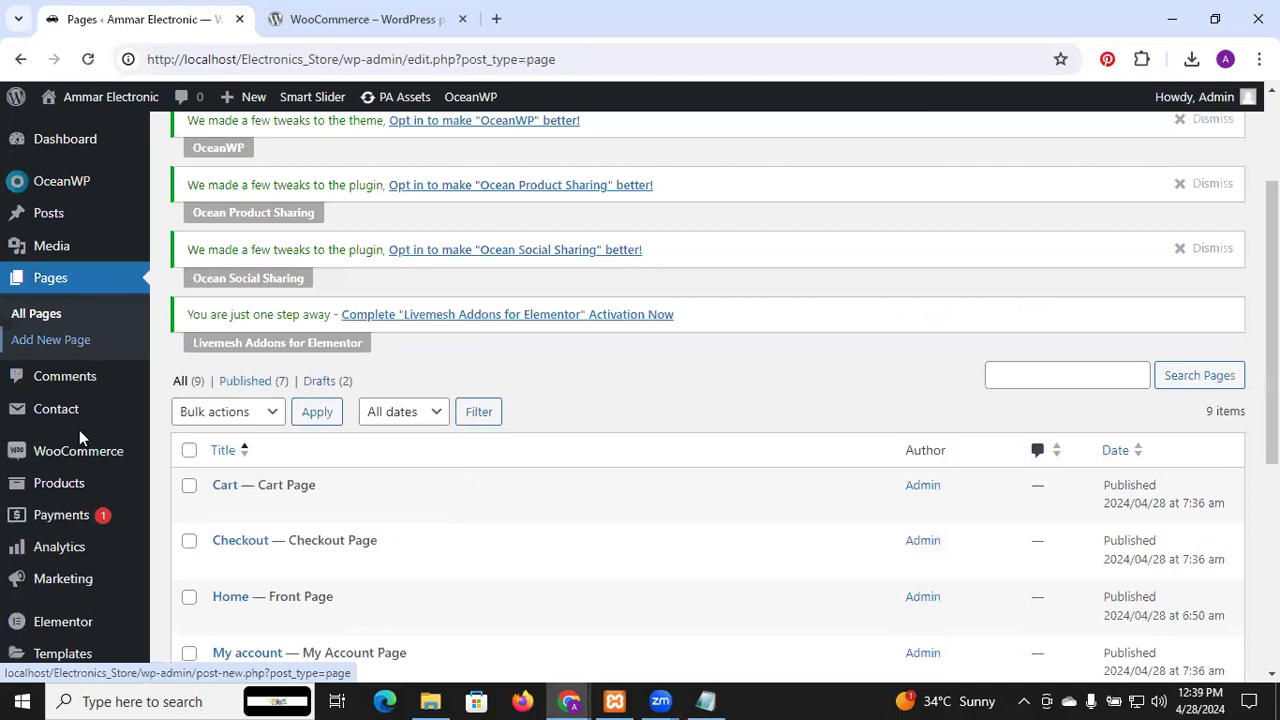
scroll(80, 445, down, 2)
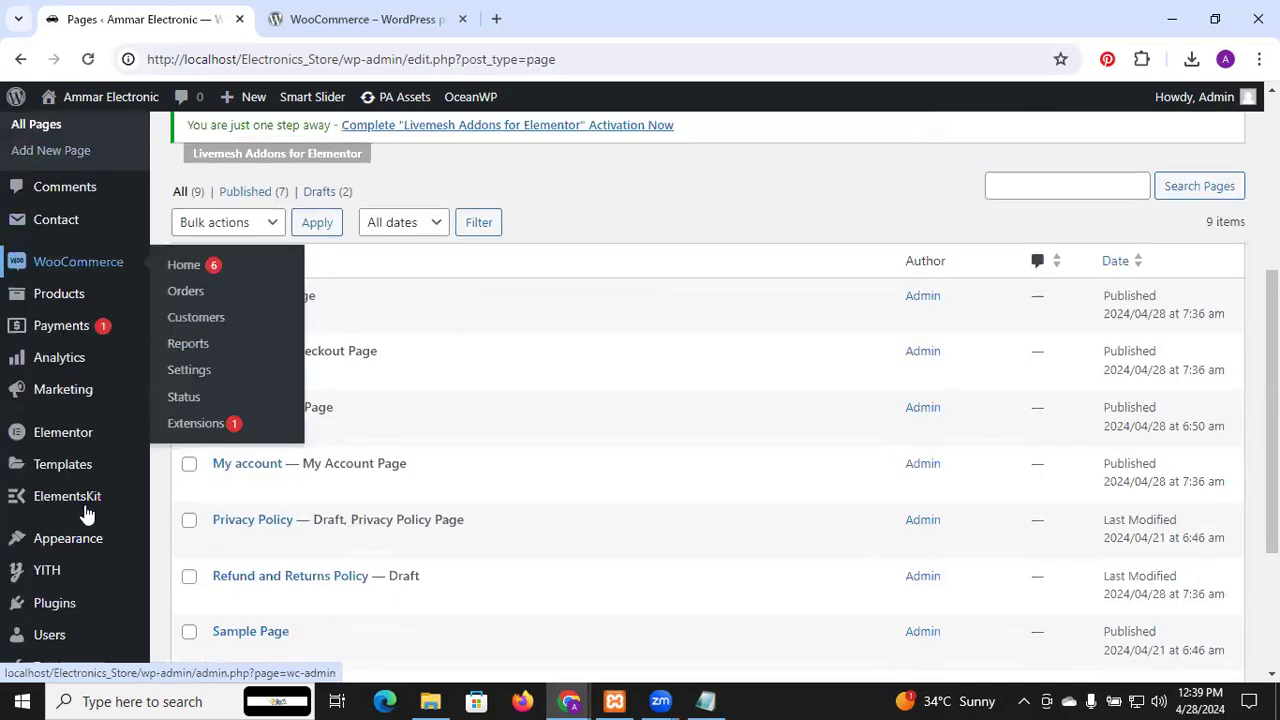
In the Menus editor, tick the Checkout, Cart and Shop pages
mouse_move(97, 553)
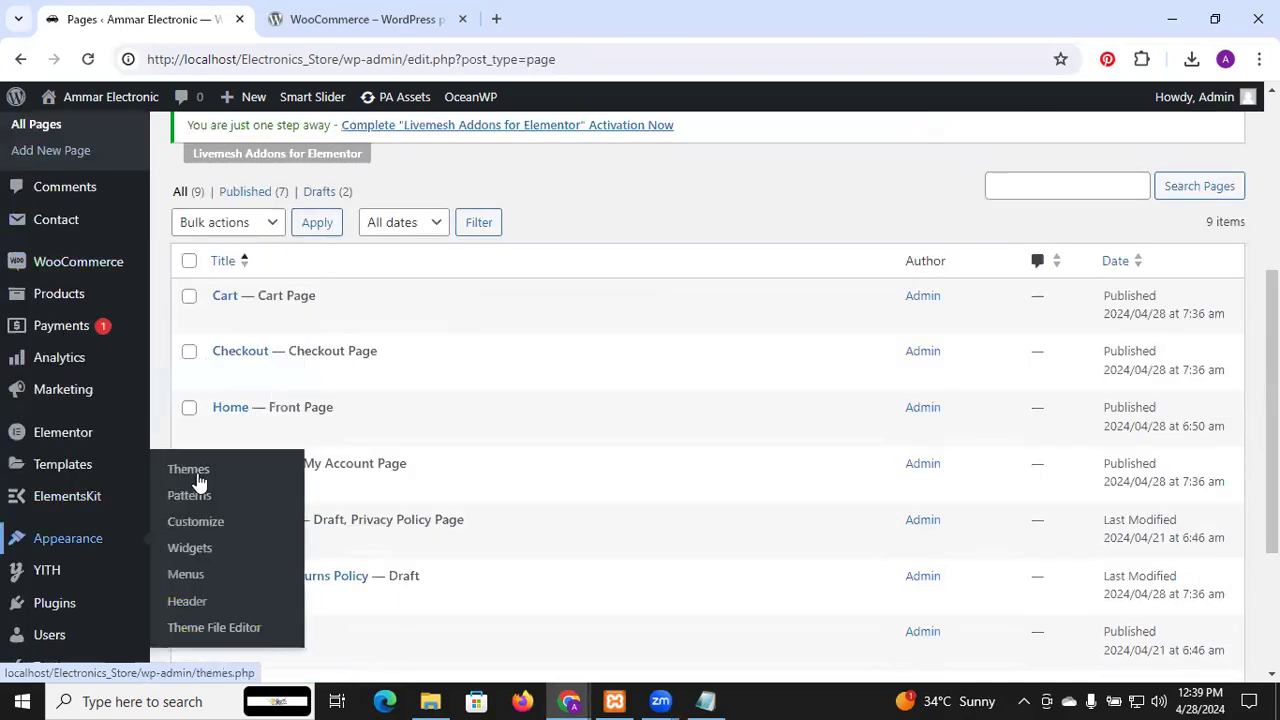
click(197, 578)
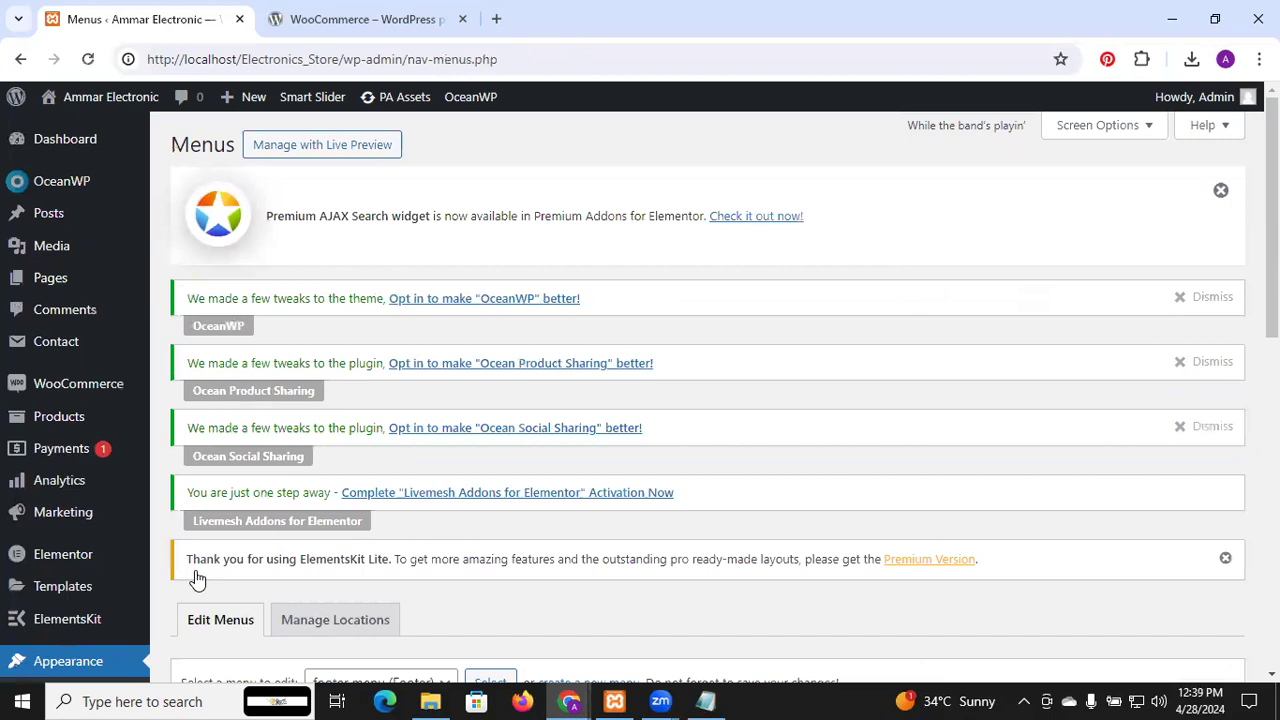
scroll(633, 418, down, 6)
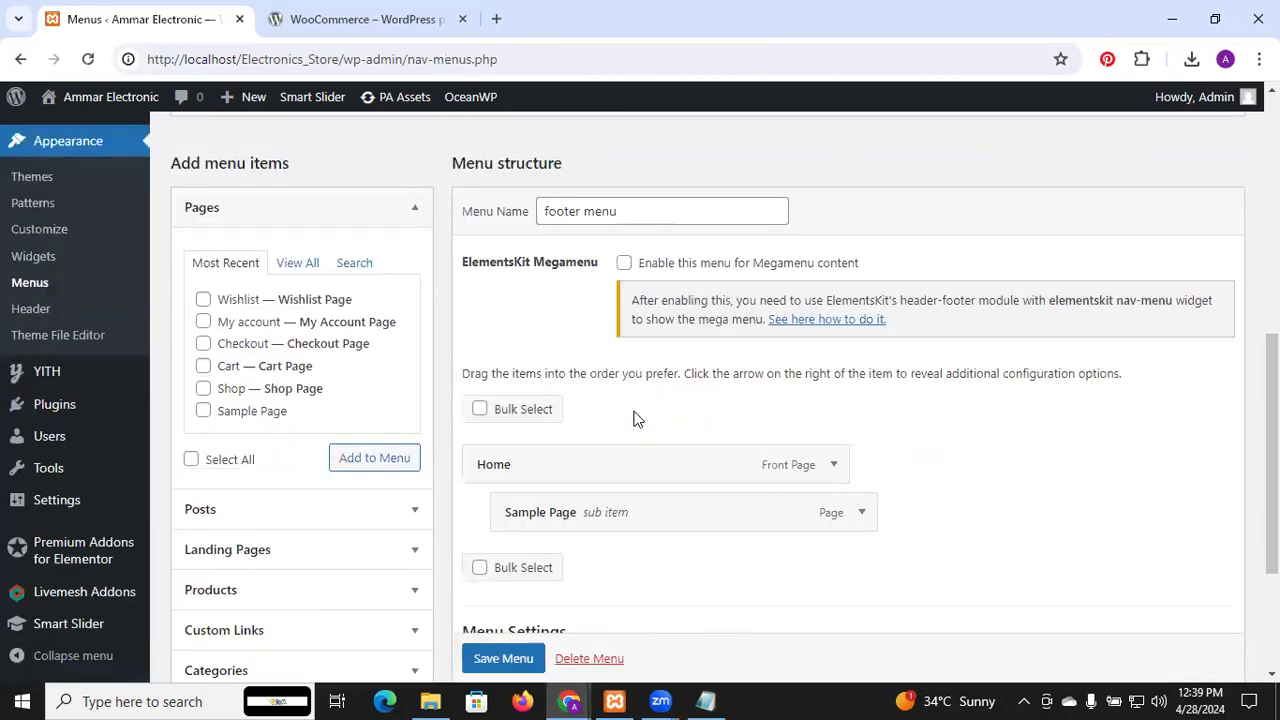
click(203, 300)
click(203, 300)
click(203, 322)
click(203, 322)
click(203, 344)
click(203, 366)
click(203, 389)
scroll(541, 205, up, 3)
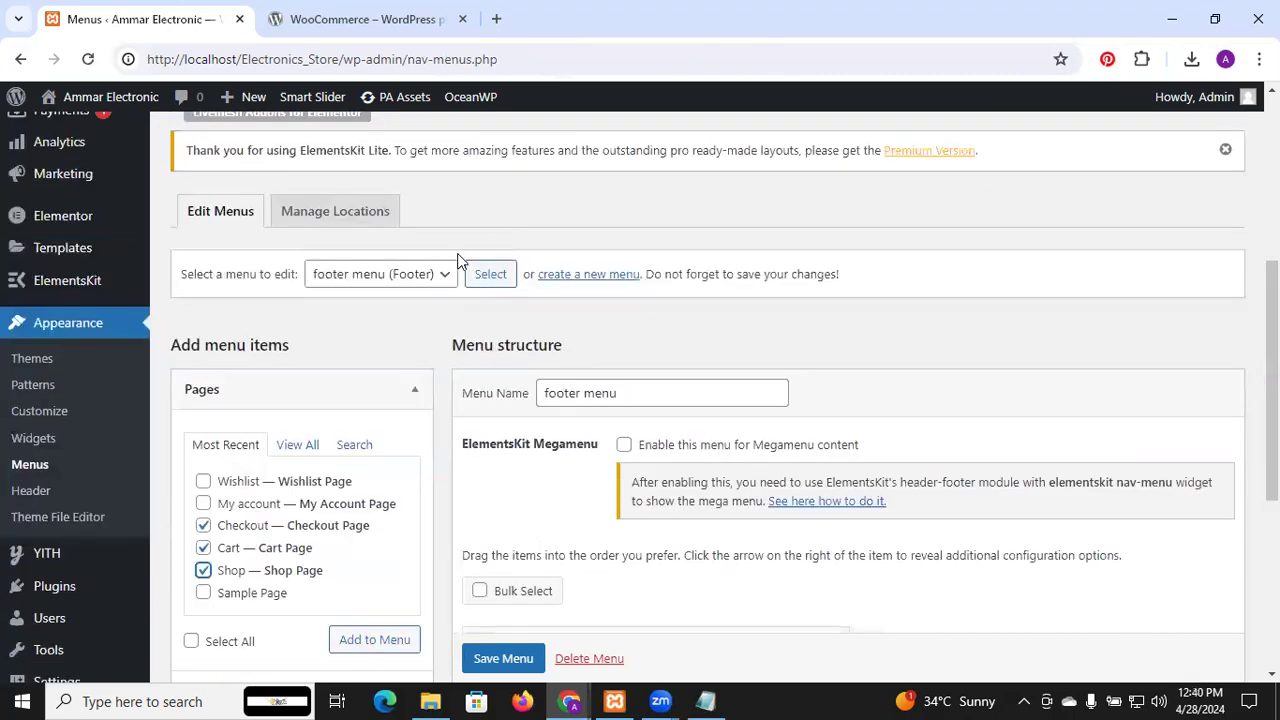
Load Main menu (Main) and add My account, Checkout, Cart and Shop pages to it
click(440, 282)
click(403, 317)
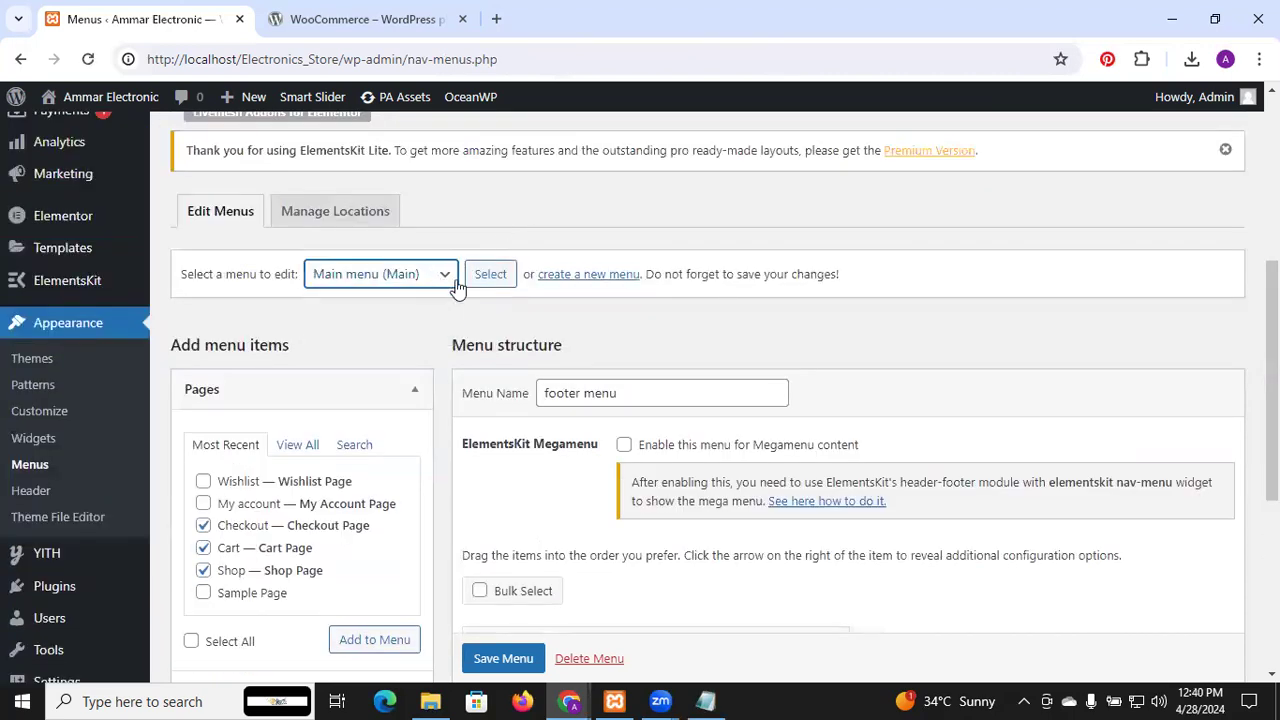
click(481, 278)
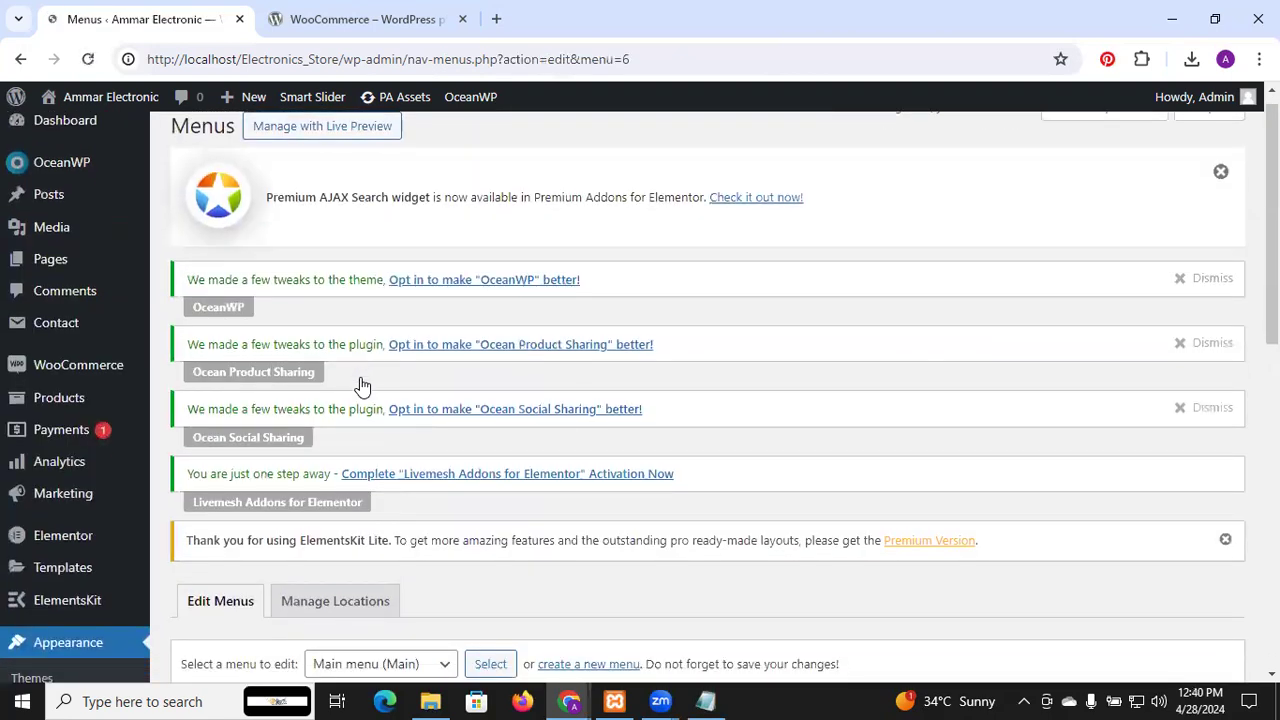
scroll(362, 385, down, 6)
click(238, 368)
click(218, 345)
click(204, 322)
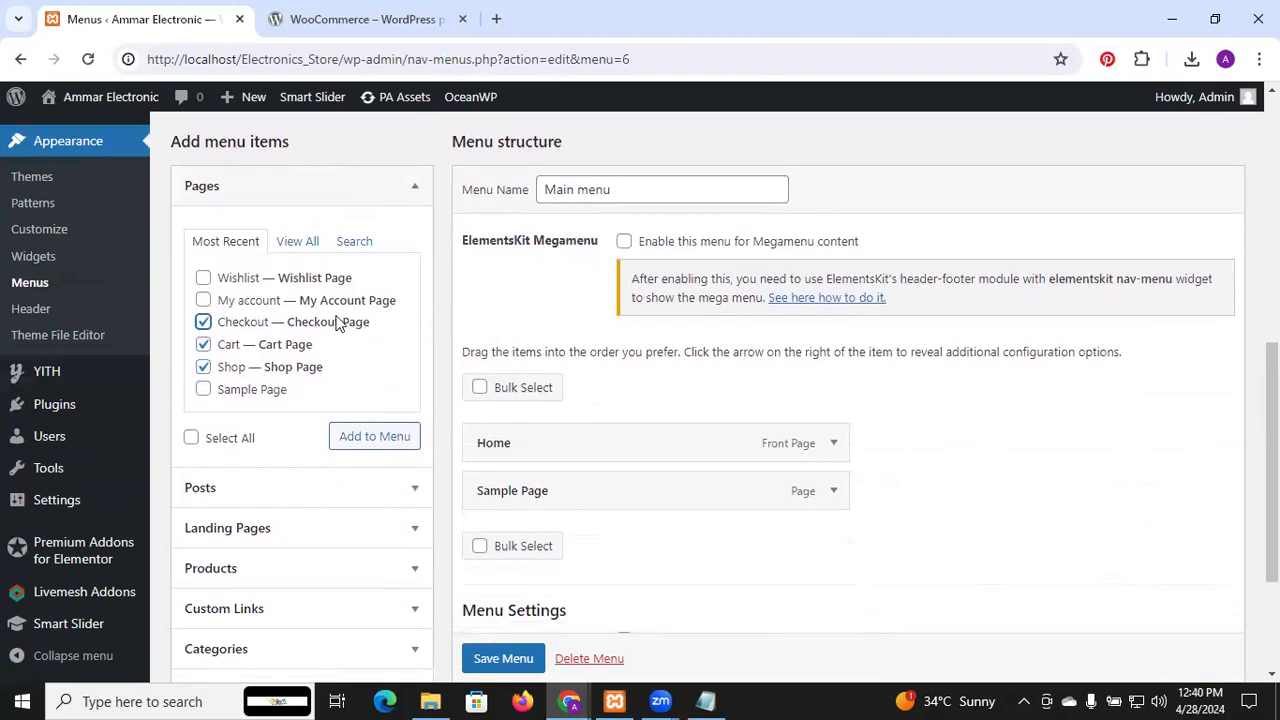
click(370, 300)
click(383, 443)
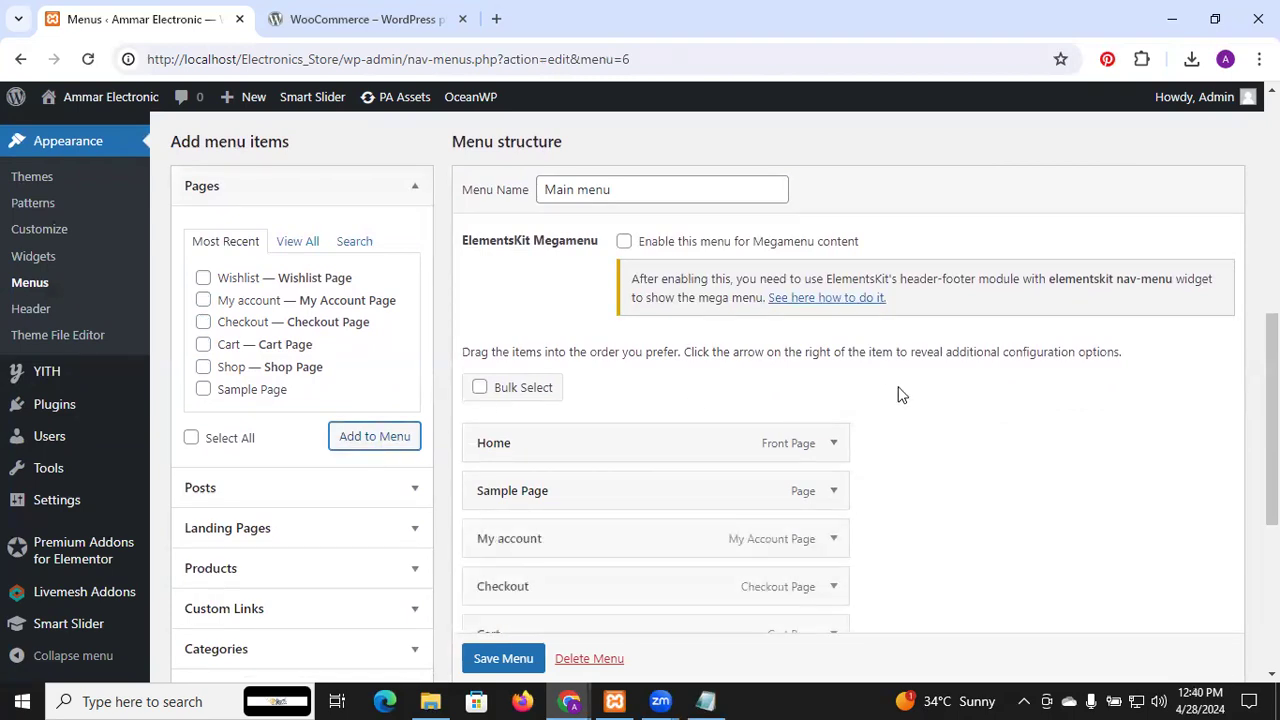
scroll(897, 394, down, 3)
scroll(897, 394, down, 1)
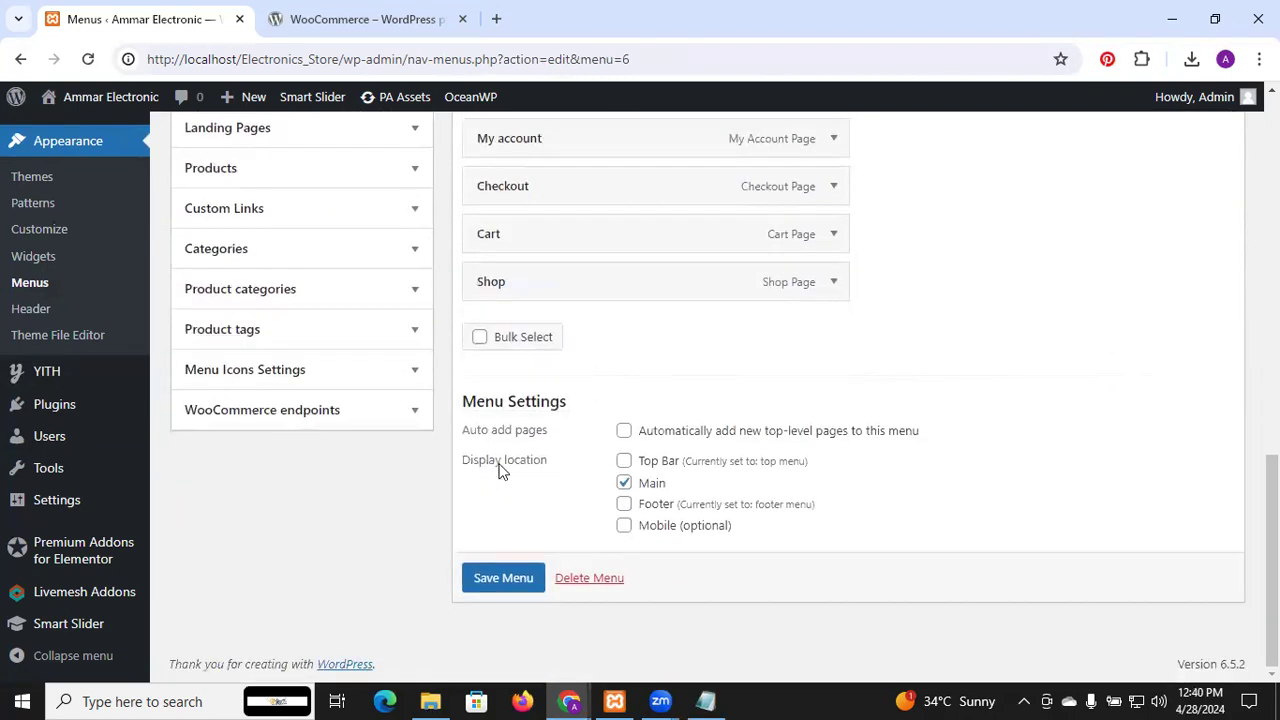
Save the Main menu with the four newly added pages
click(519, 584)
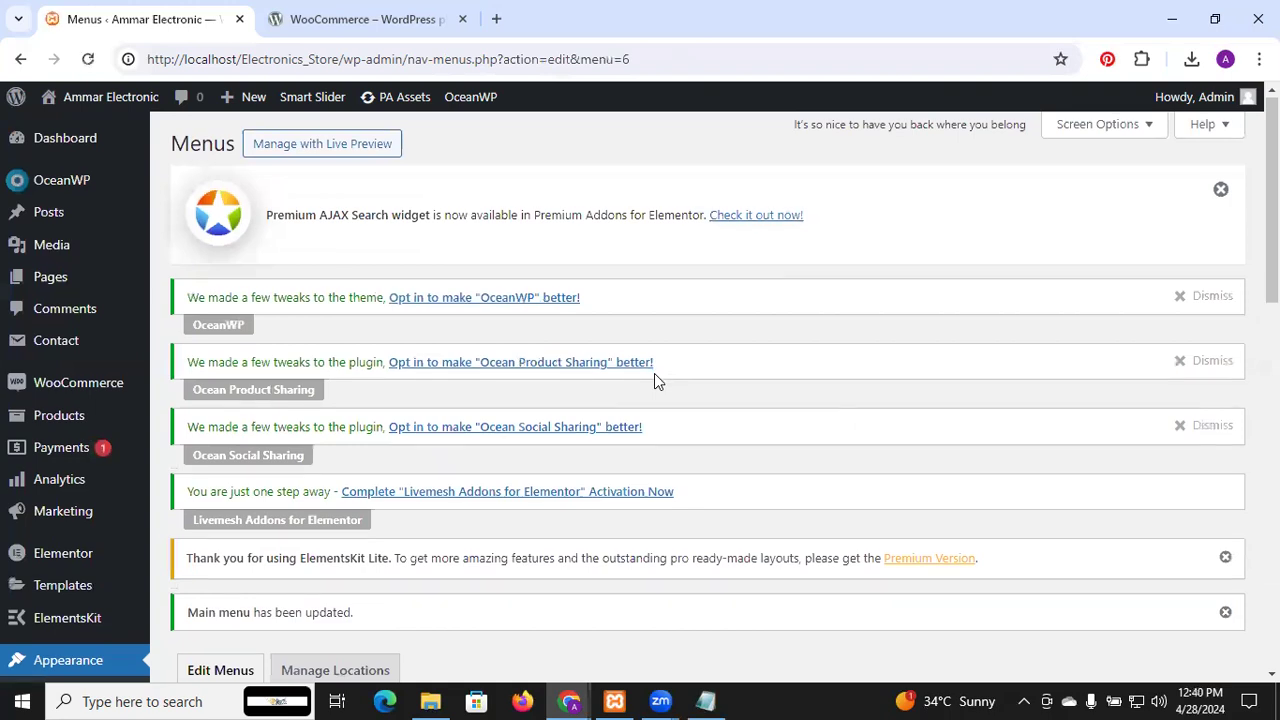
scroll(654, 373, down, 5)
scroll(654, 373, down, 3)
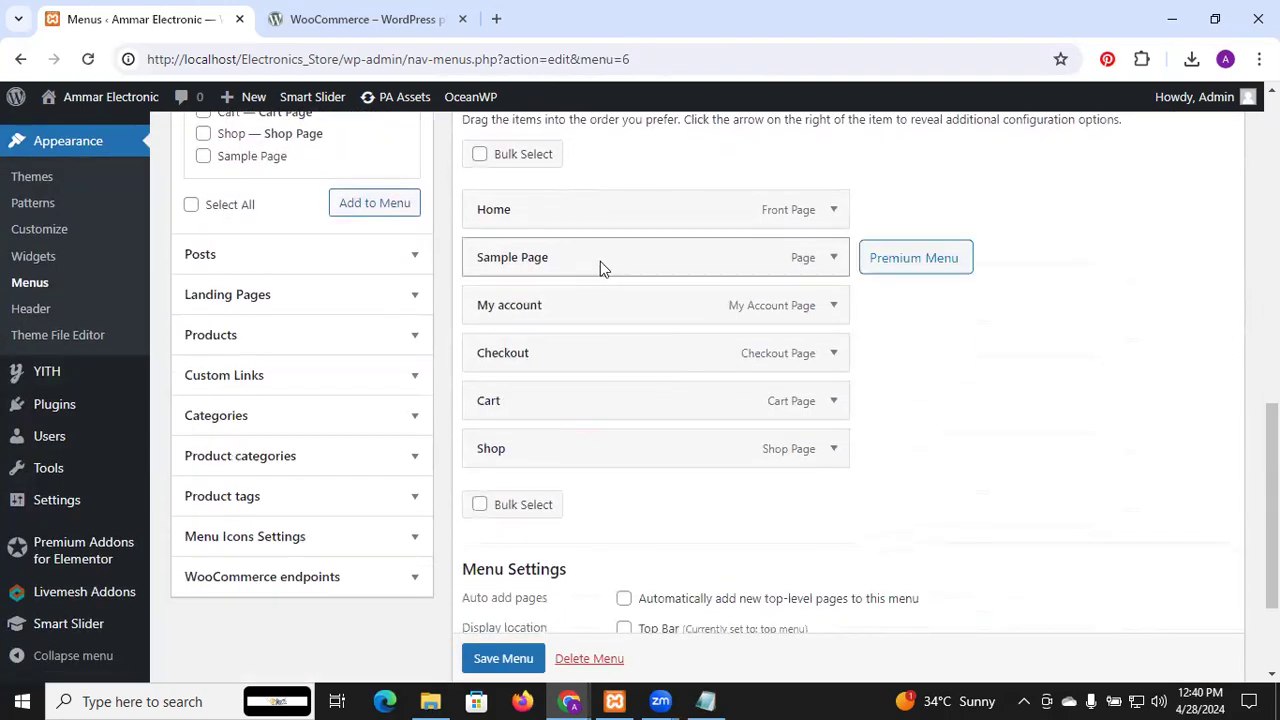
Nest Sample Page as a sub-item under Home and save the menu again
drag(600, 266, 656, 262)
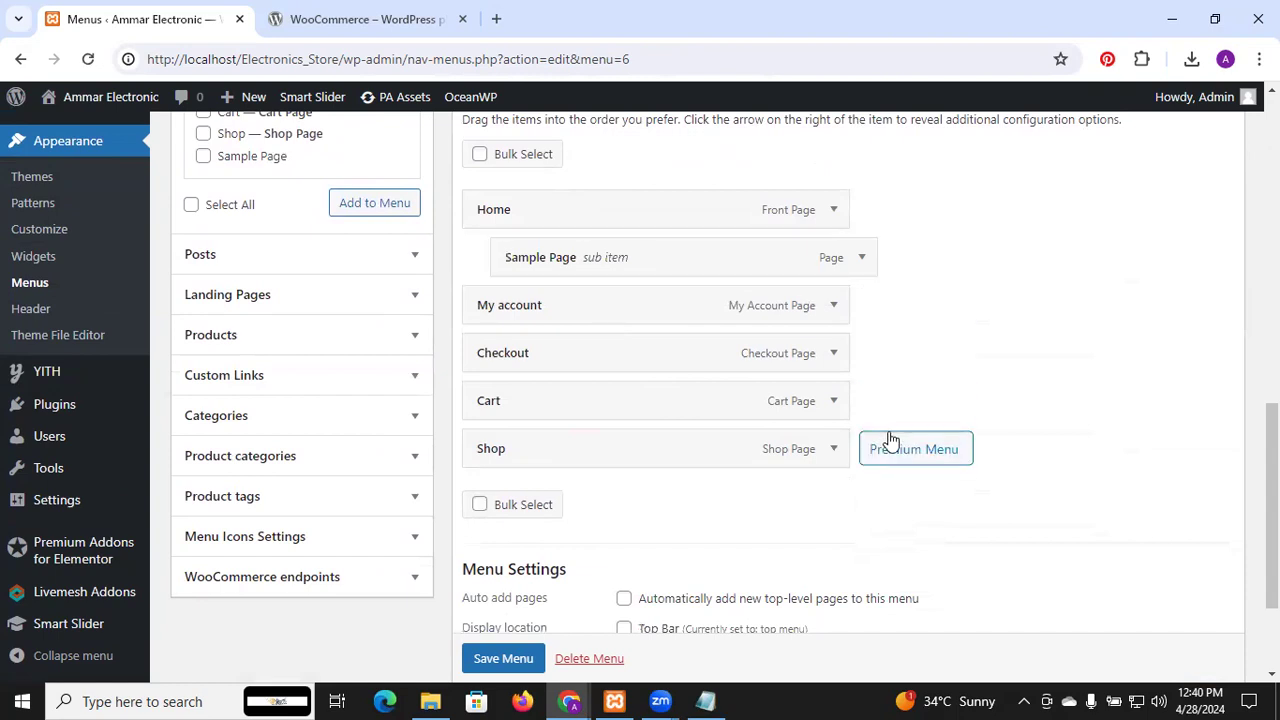
scroll(890, 440, down, 2)
scroll(890, 440, up, 3)
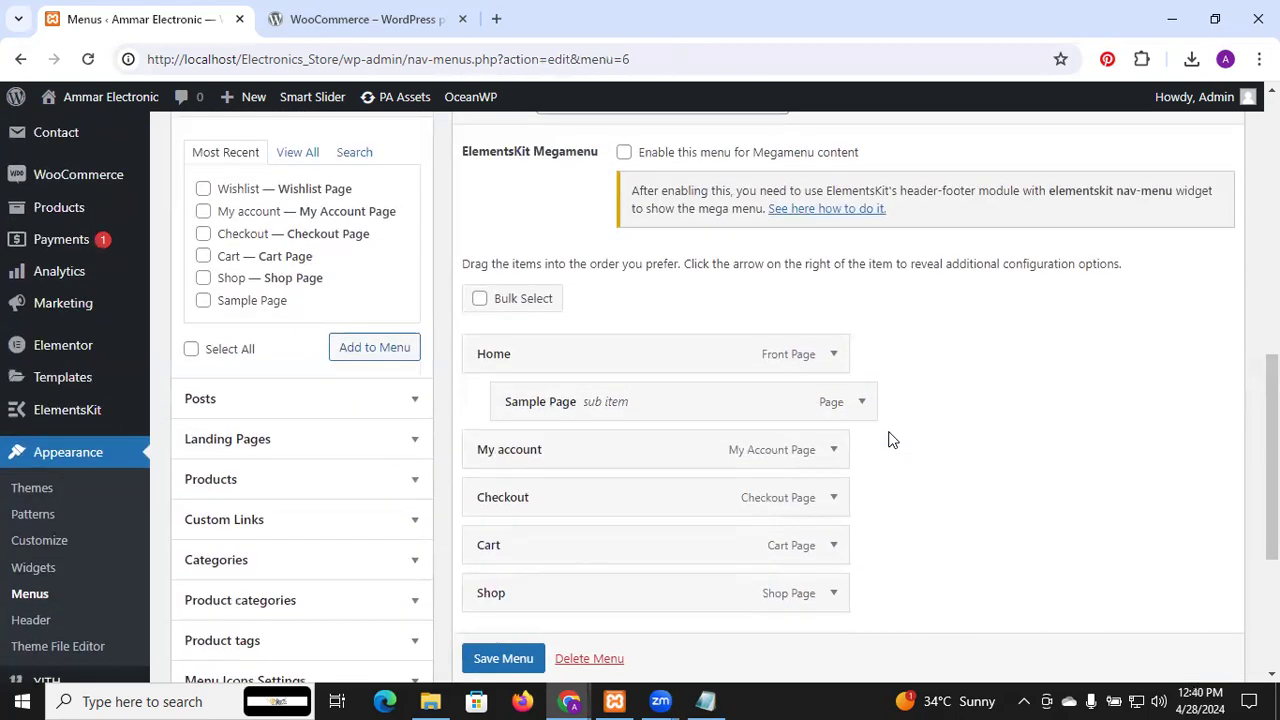
scroll(890, 440, down, 3)
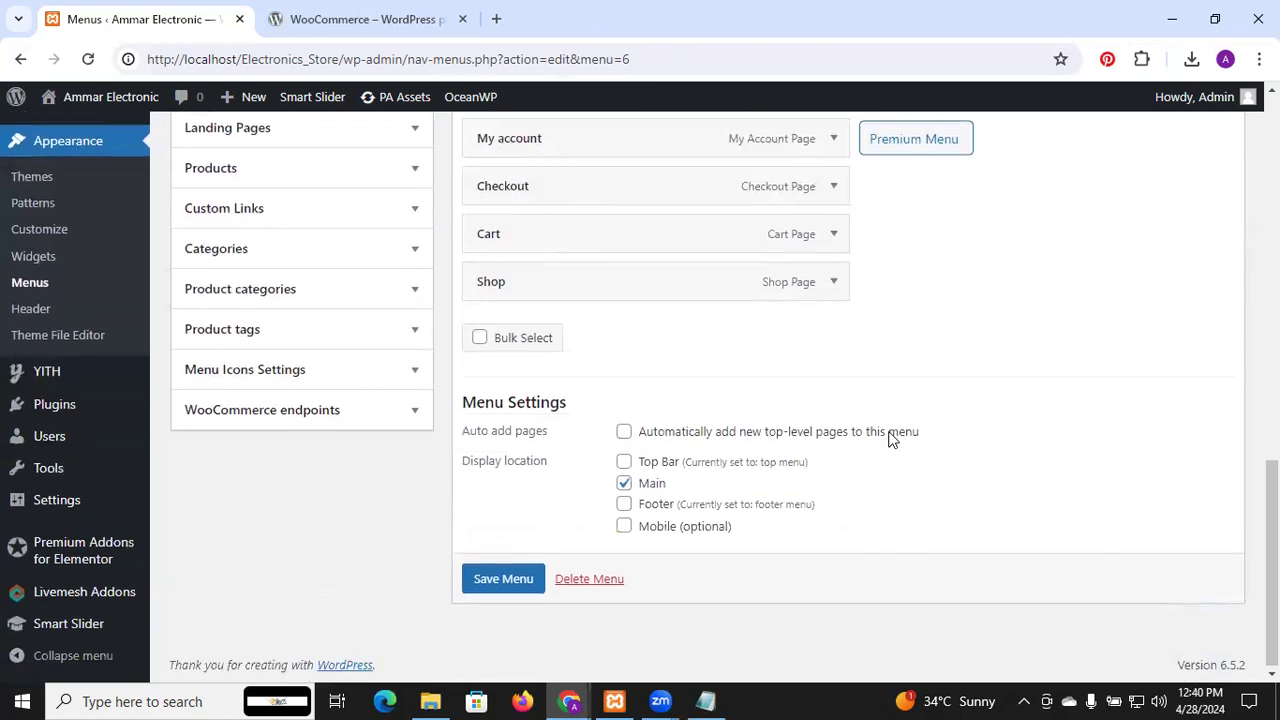
click(522, 584)
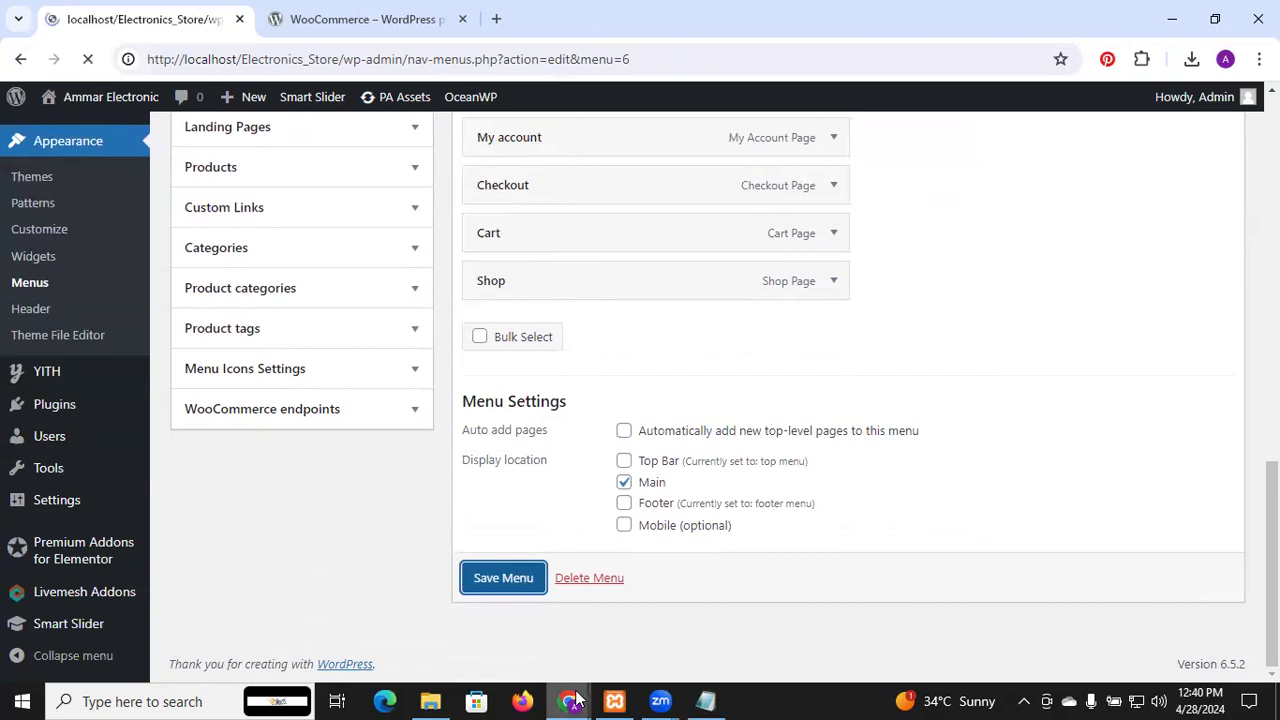
mouse_move(577, 699)
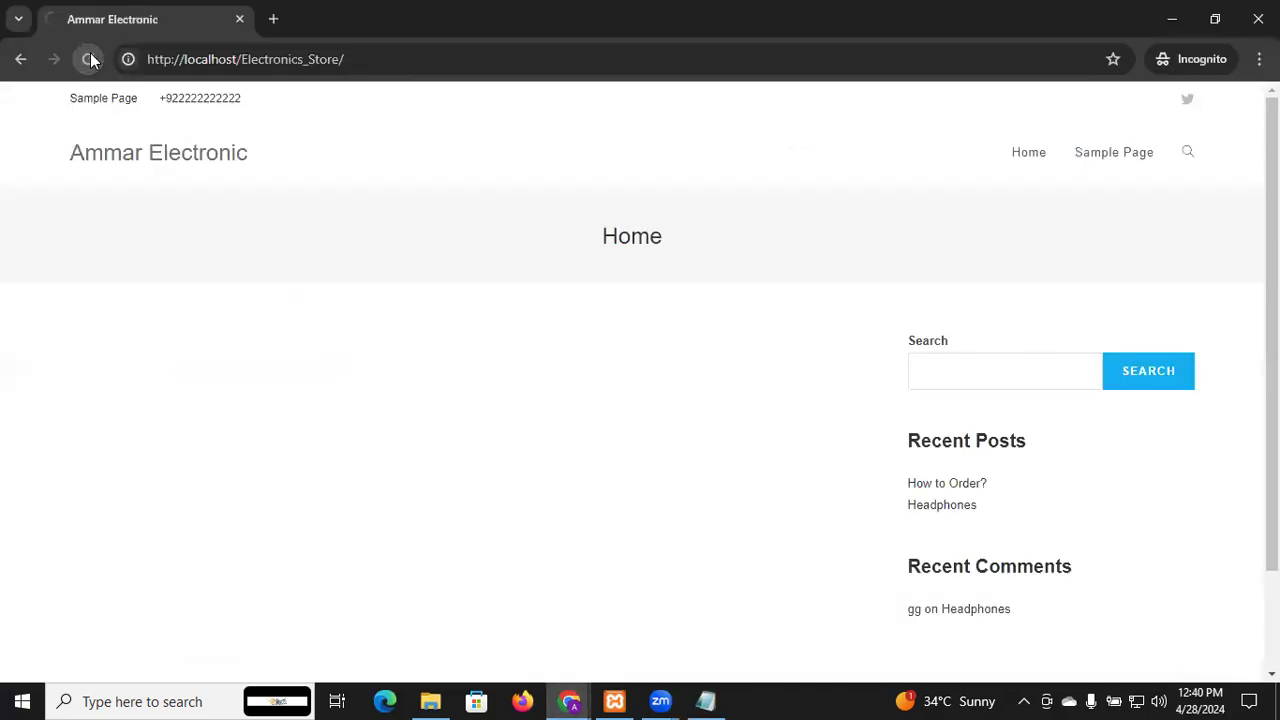
Check the storefront's new header menu, then bring the WordPress Menus window back
click(91, 59)
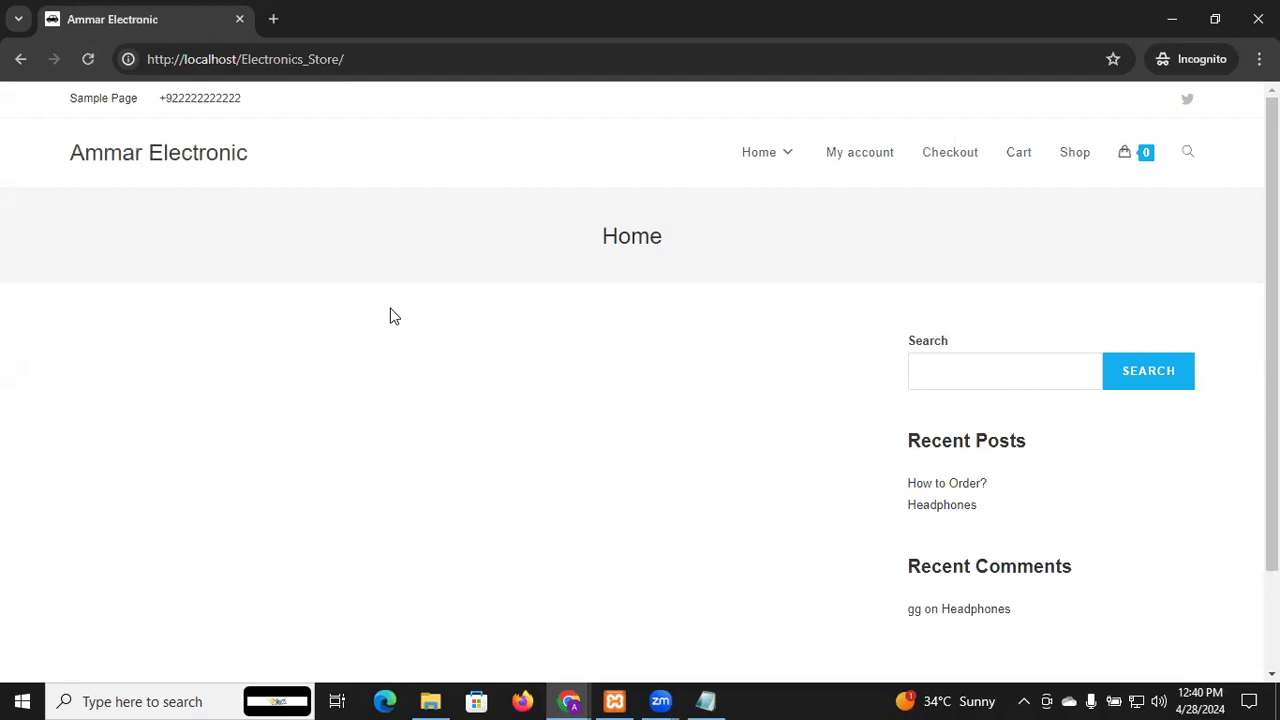
mouse_move(1145, 163)
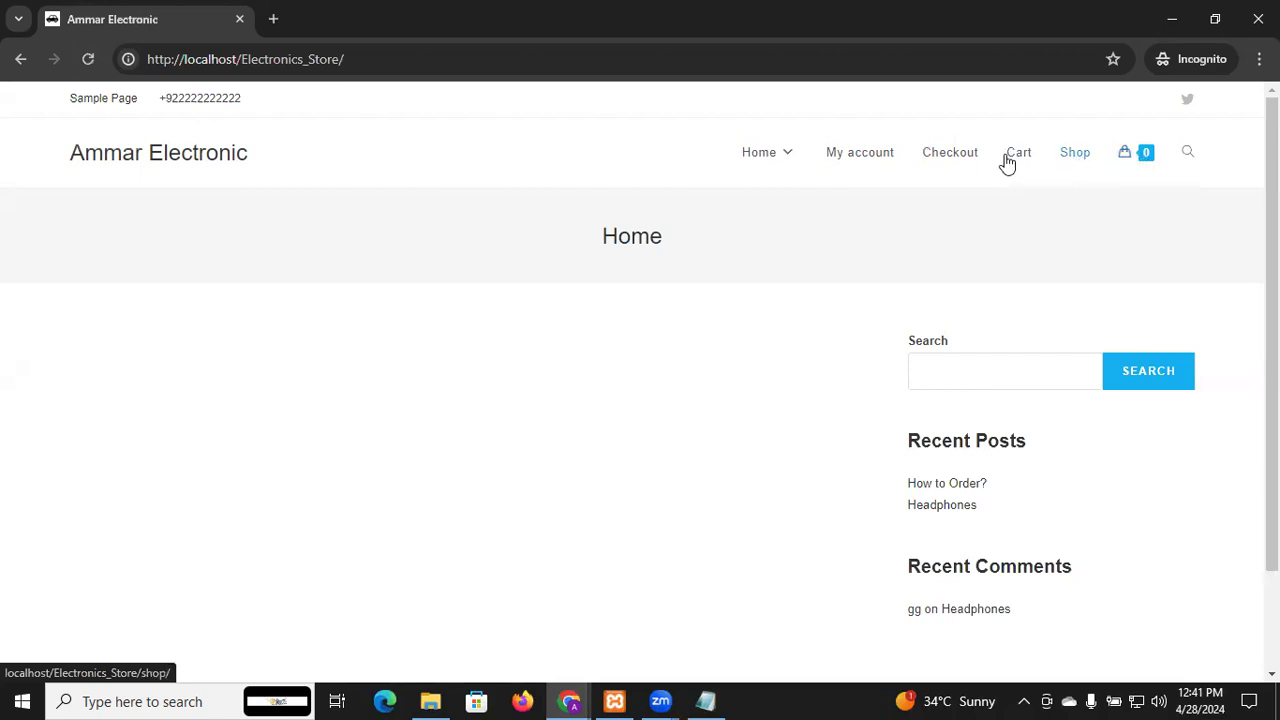
mouse_move(772, 163)
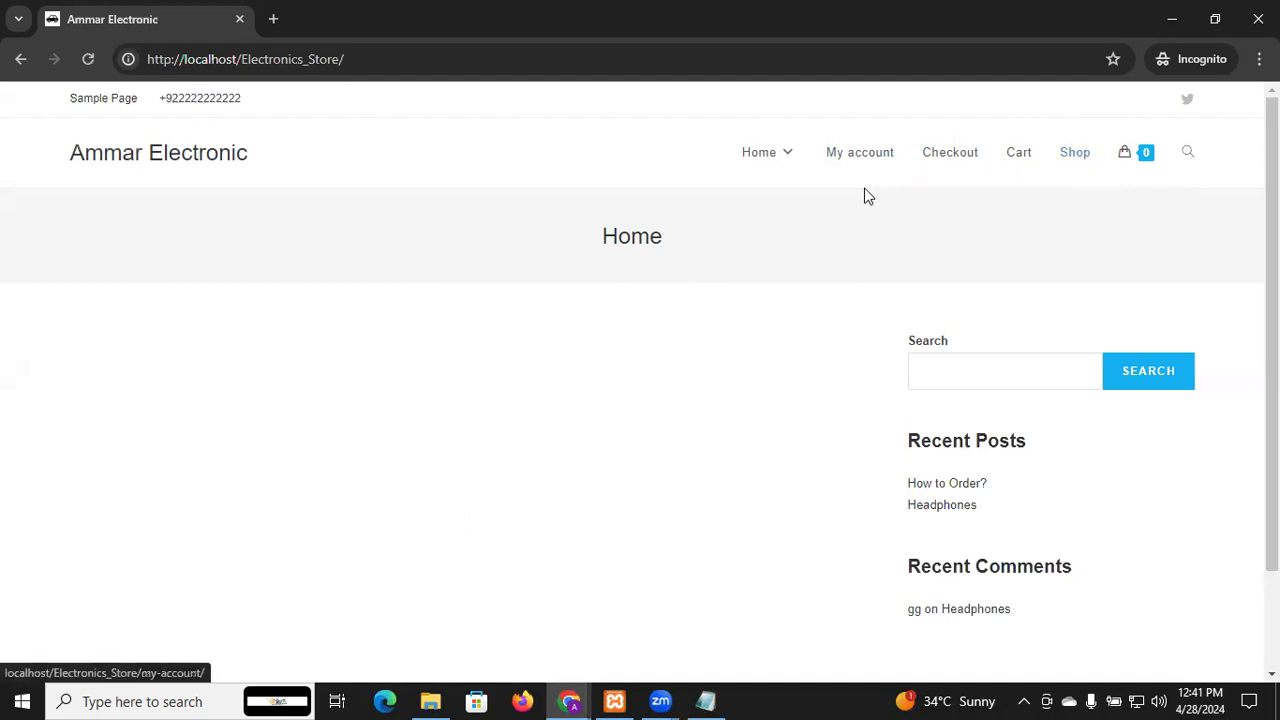
mouse_move(583, 697)
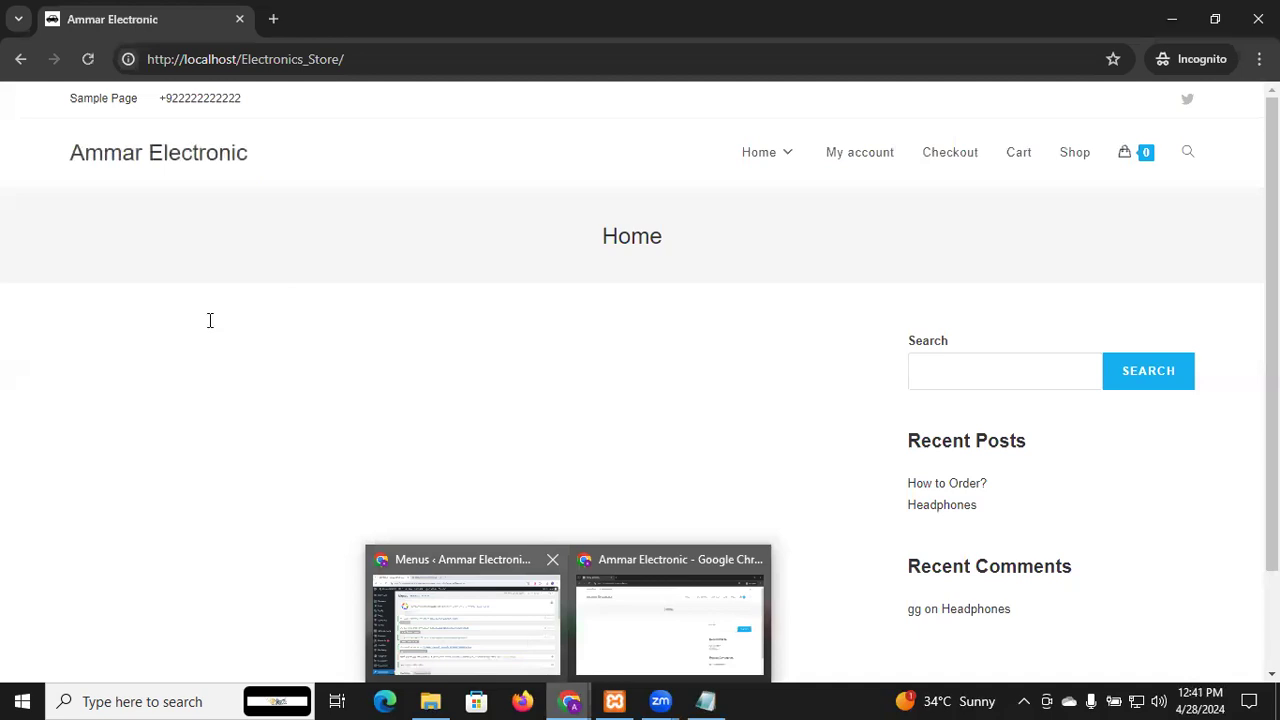
click(466, 622)
Edit the Home page from the All Pages list
click(53, 294)
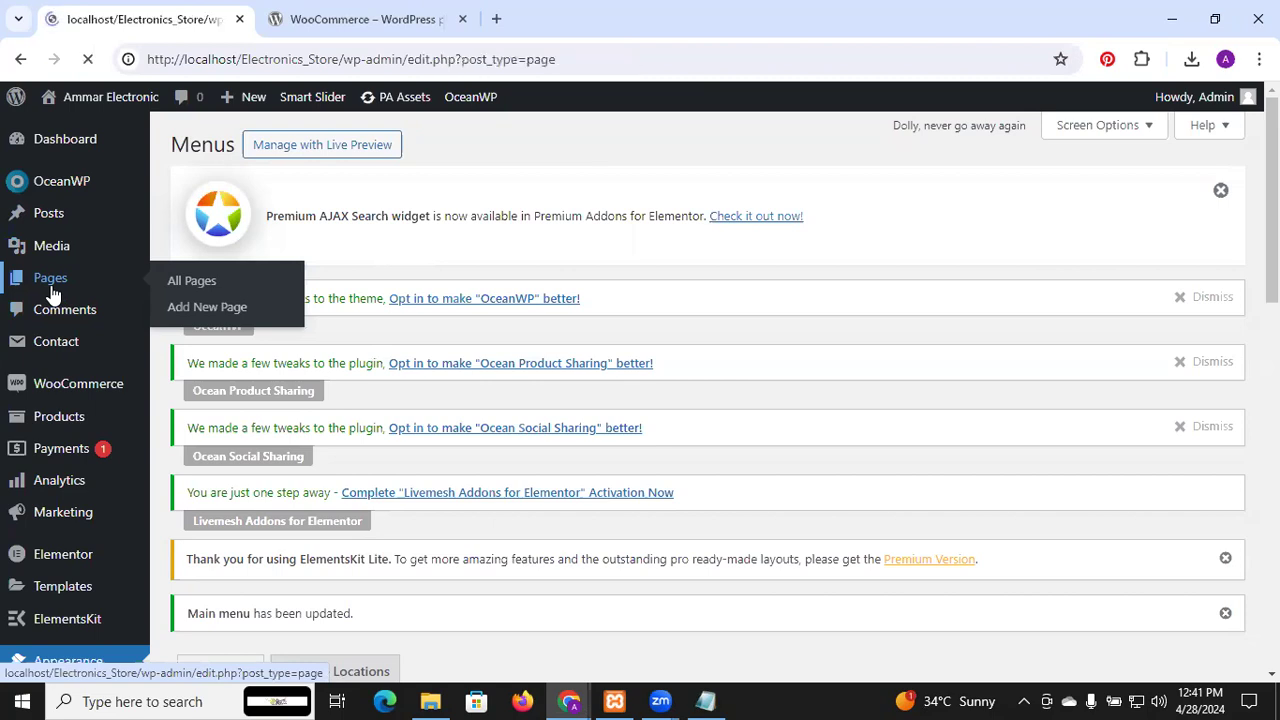
scroll(516, 358, down, 4)
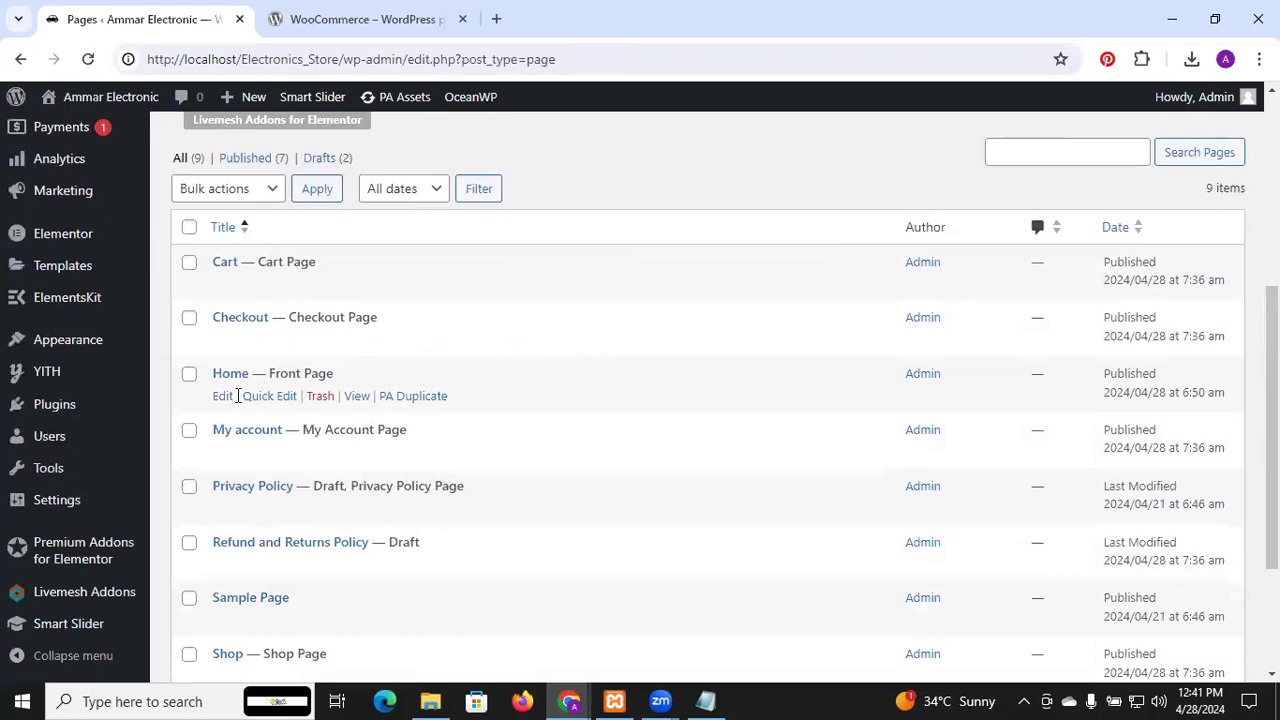
click(222, 397)
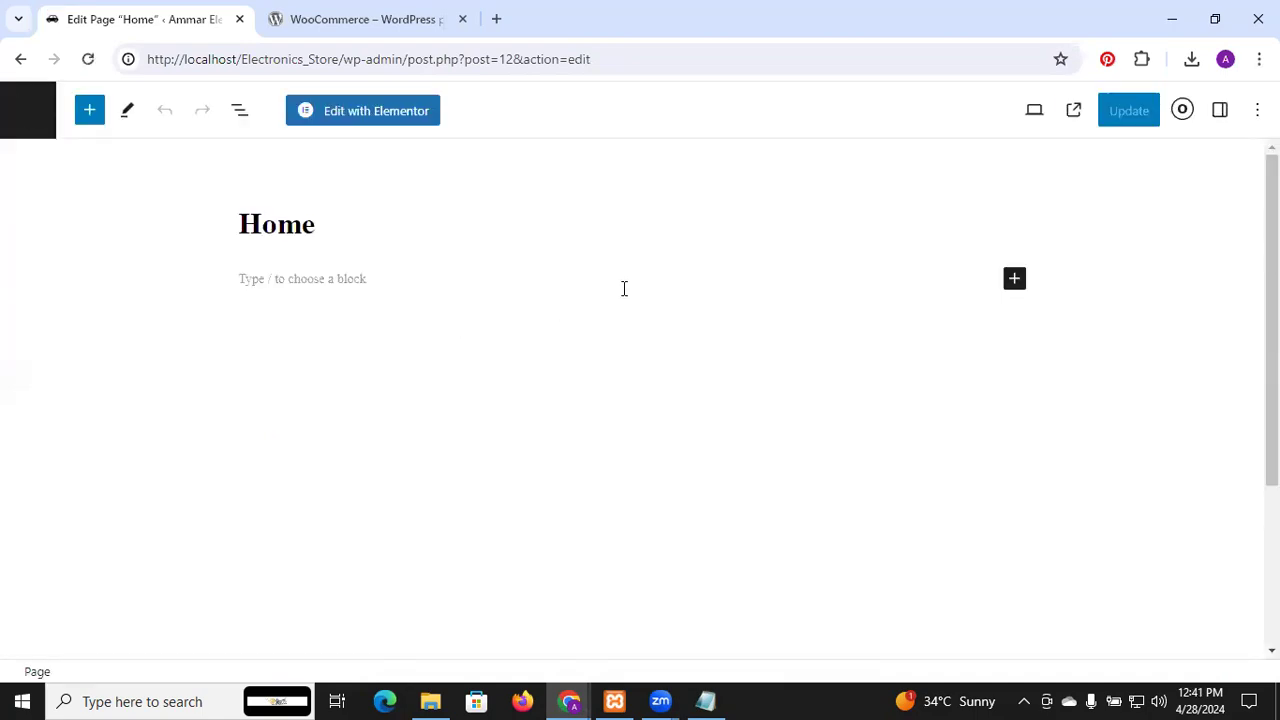
In Page Settings & Styling, set Title > Display Page Title to Disable
click(1183, 111)
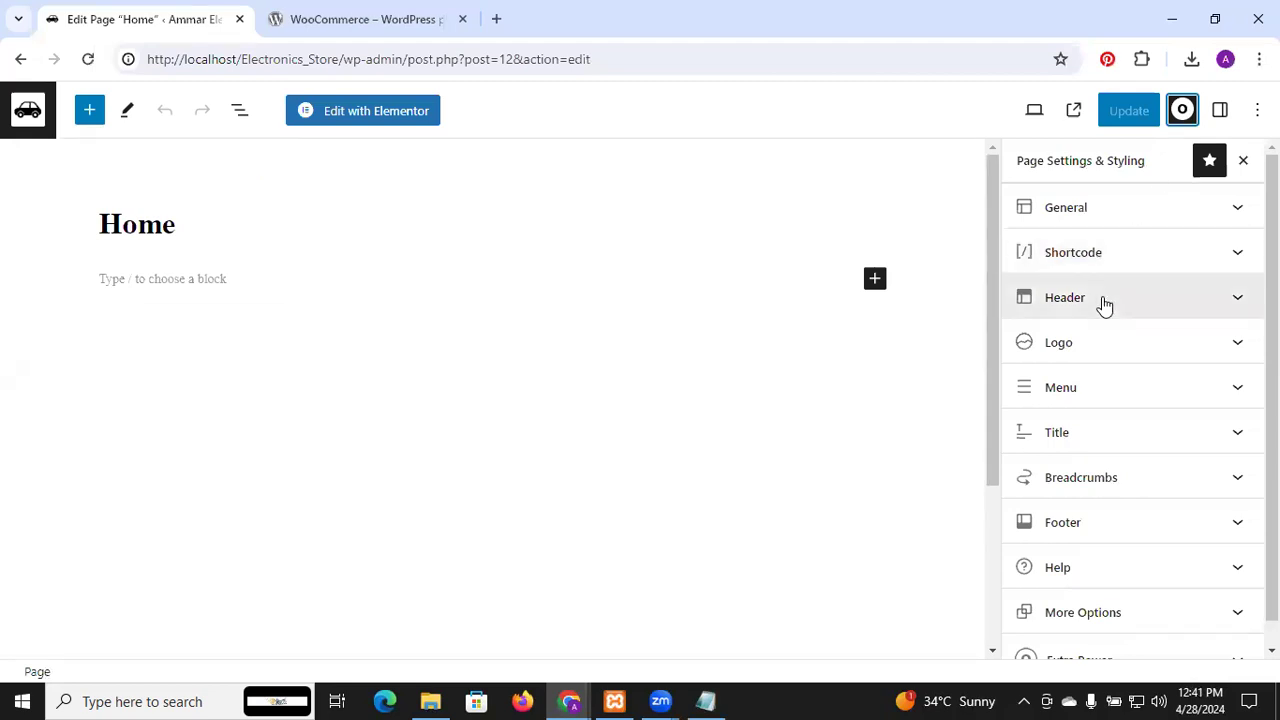
scroll(1104, 305, down, 1)
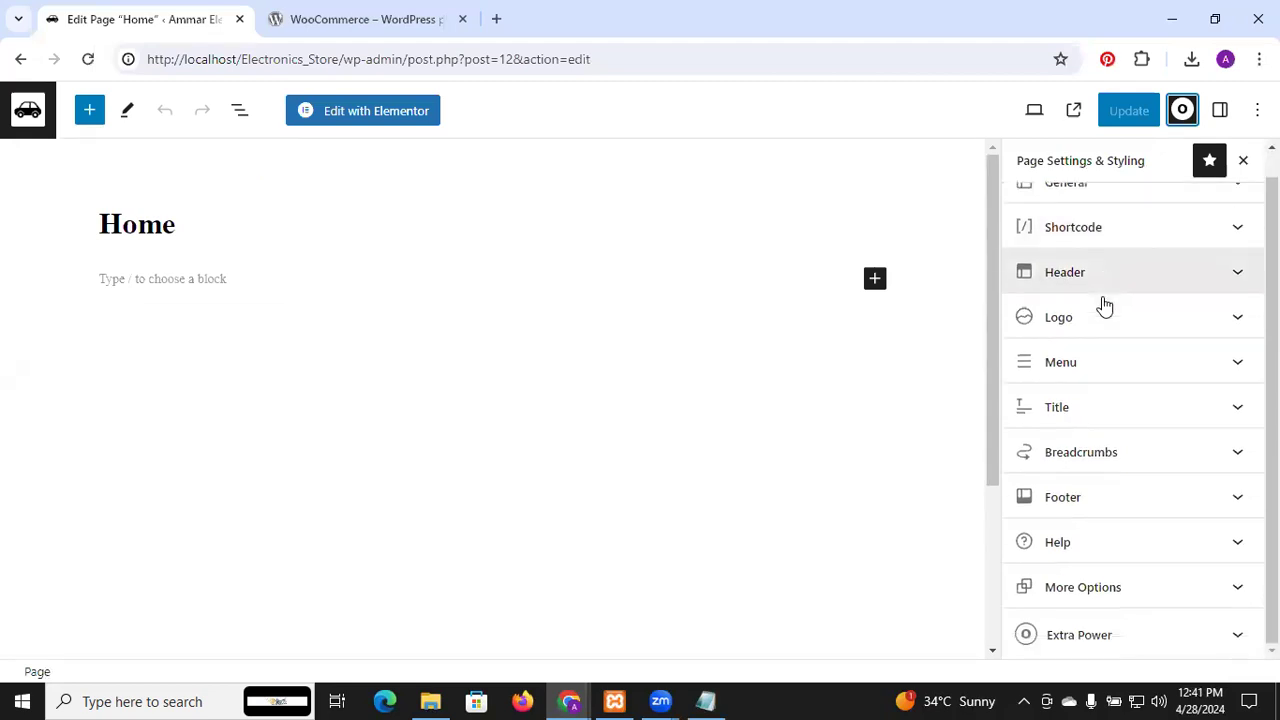
click(1155, 428)
scroll(1154, 426, down, 2)
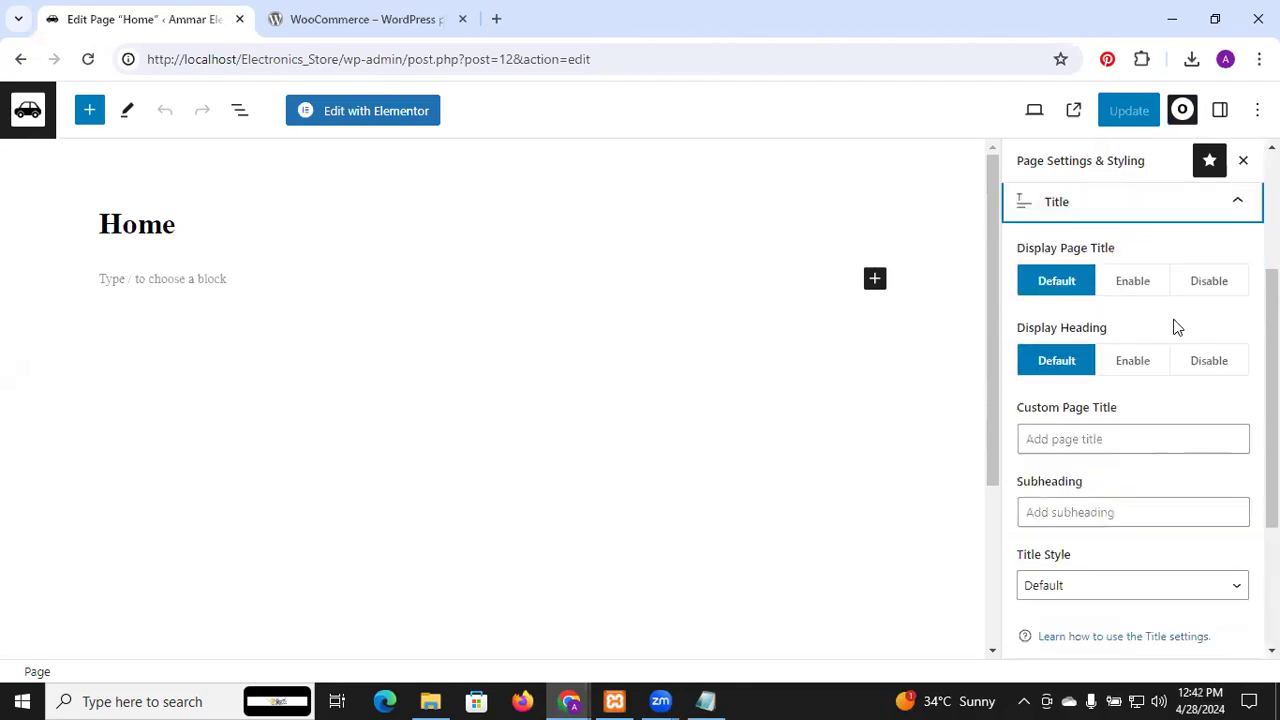
click(1136, 284)
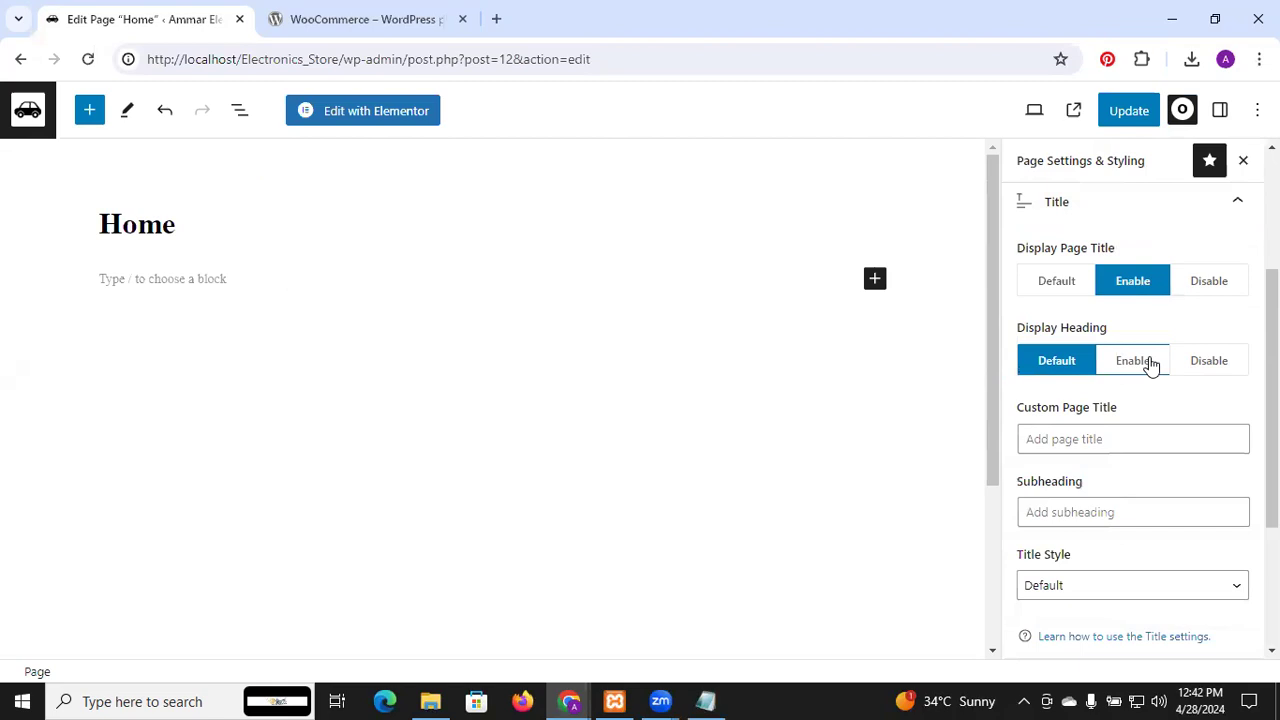
click(1151, 366)
scroll(1151, 366, down, 1)
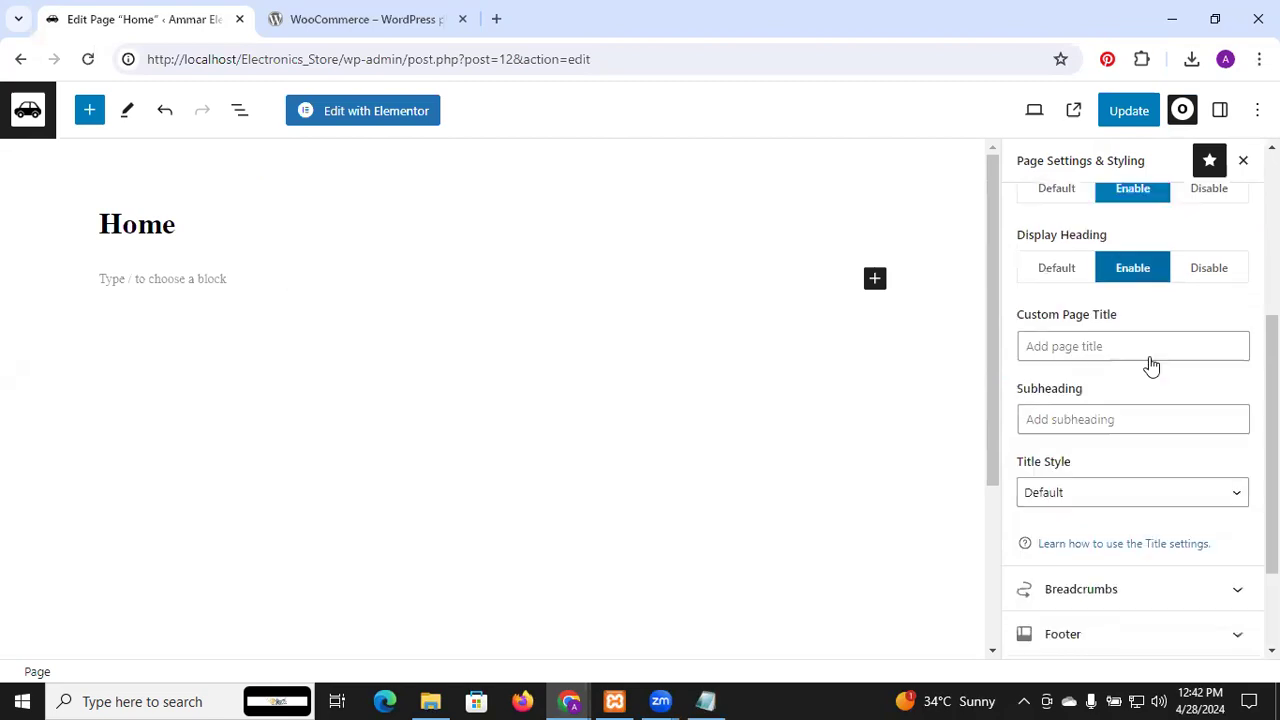
scroll(1145, 368, up, 2)
click(1205, 356)
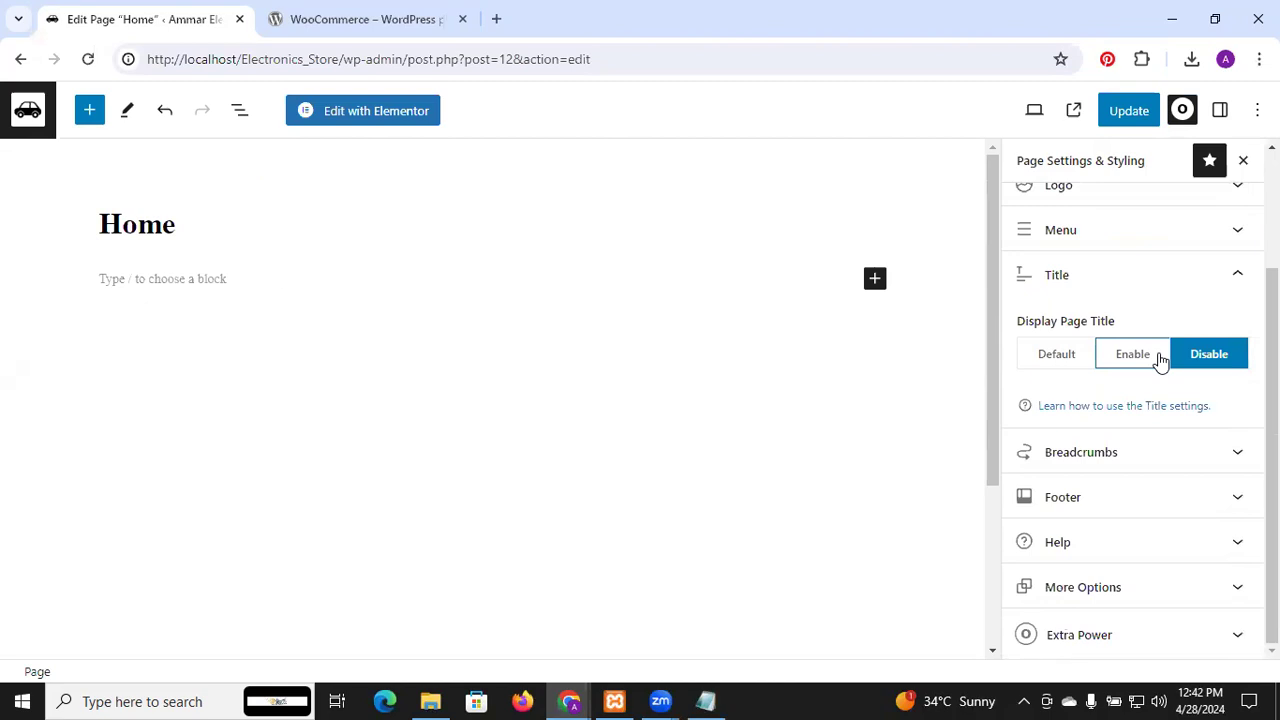
scroll(1133, 314, up, 2)
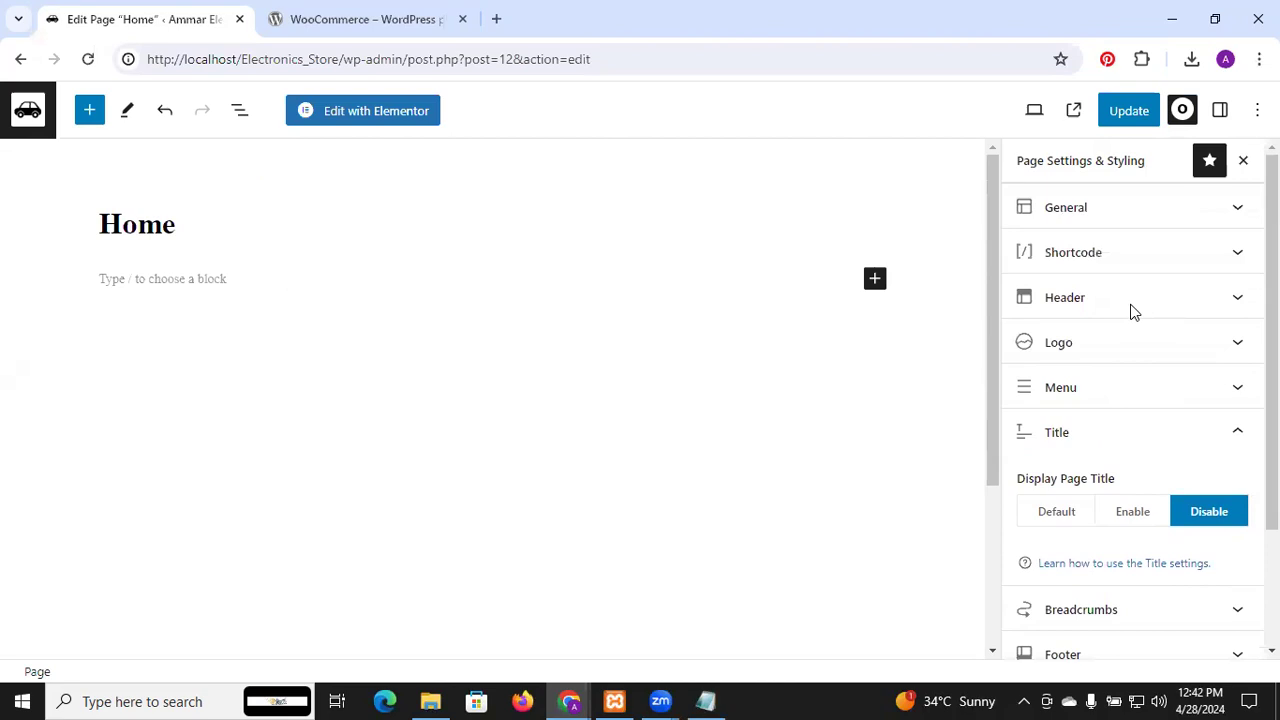
Disable General padding, update the Home page, and reload the storefront to verify
click(1104, 216)
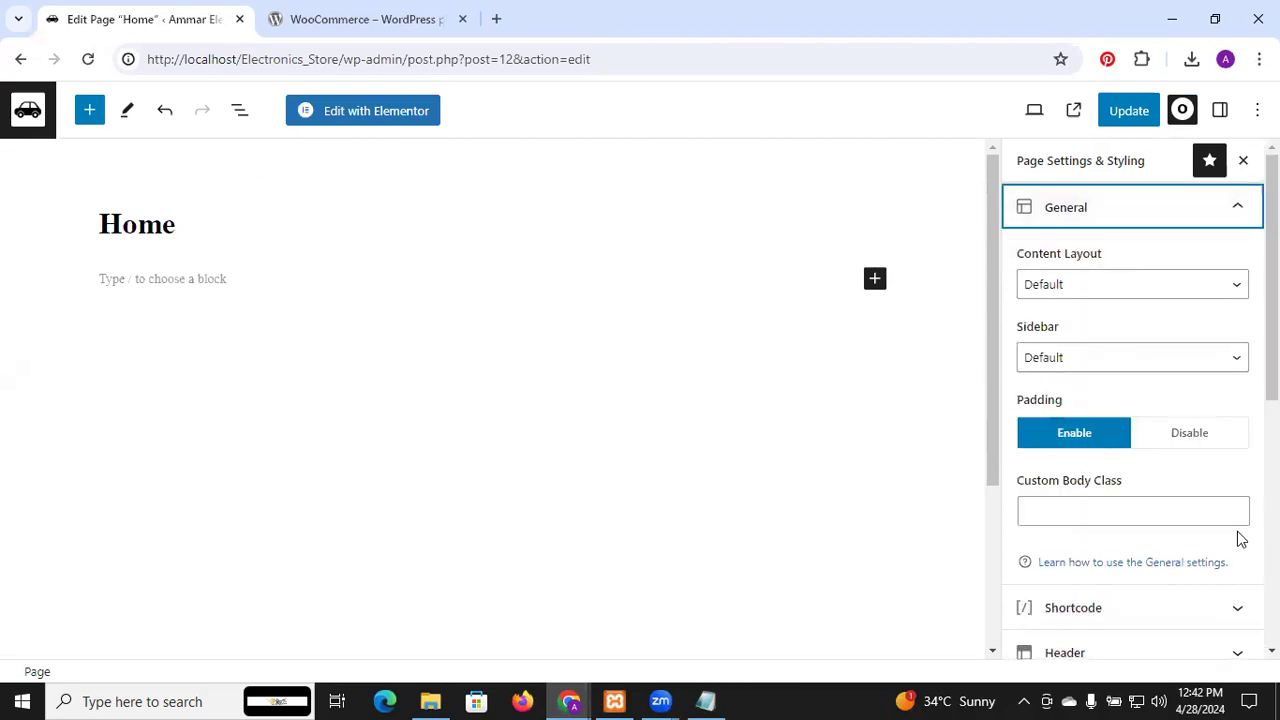
click(1190, 432)
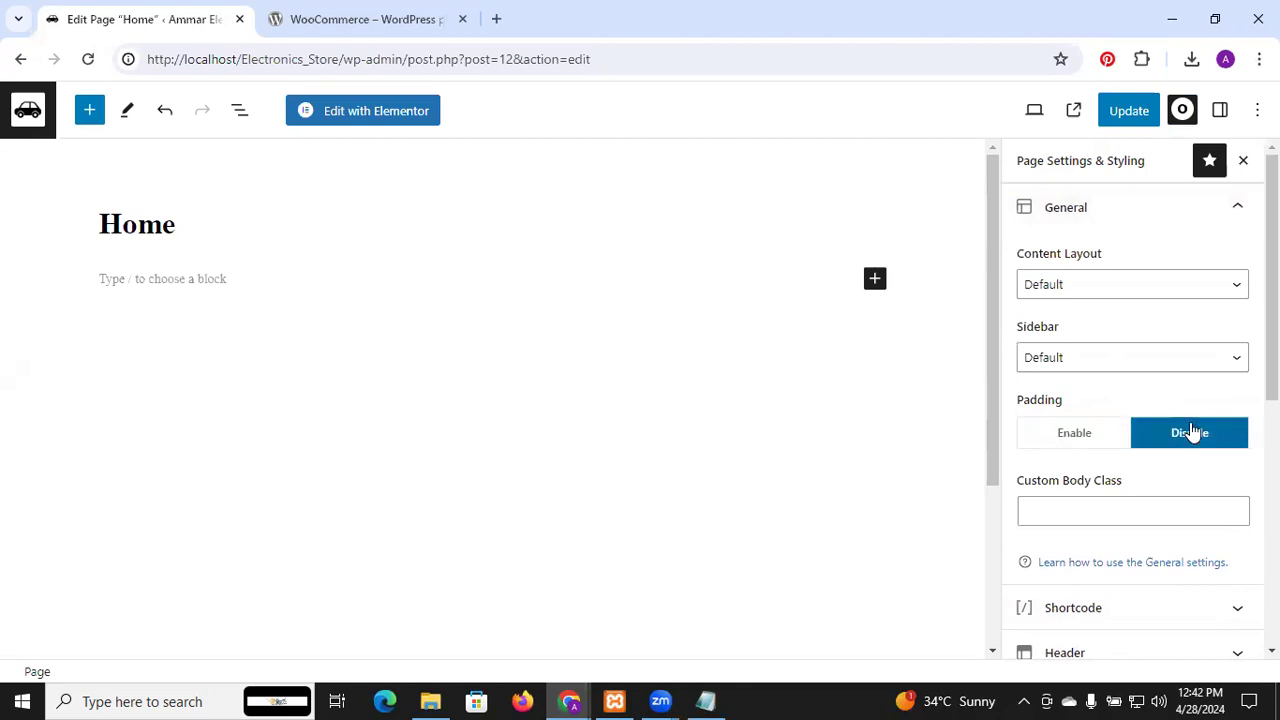
click(1143, 120)
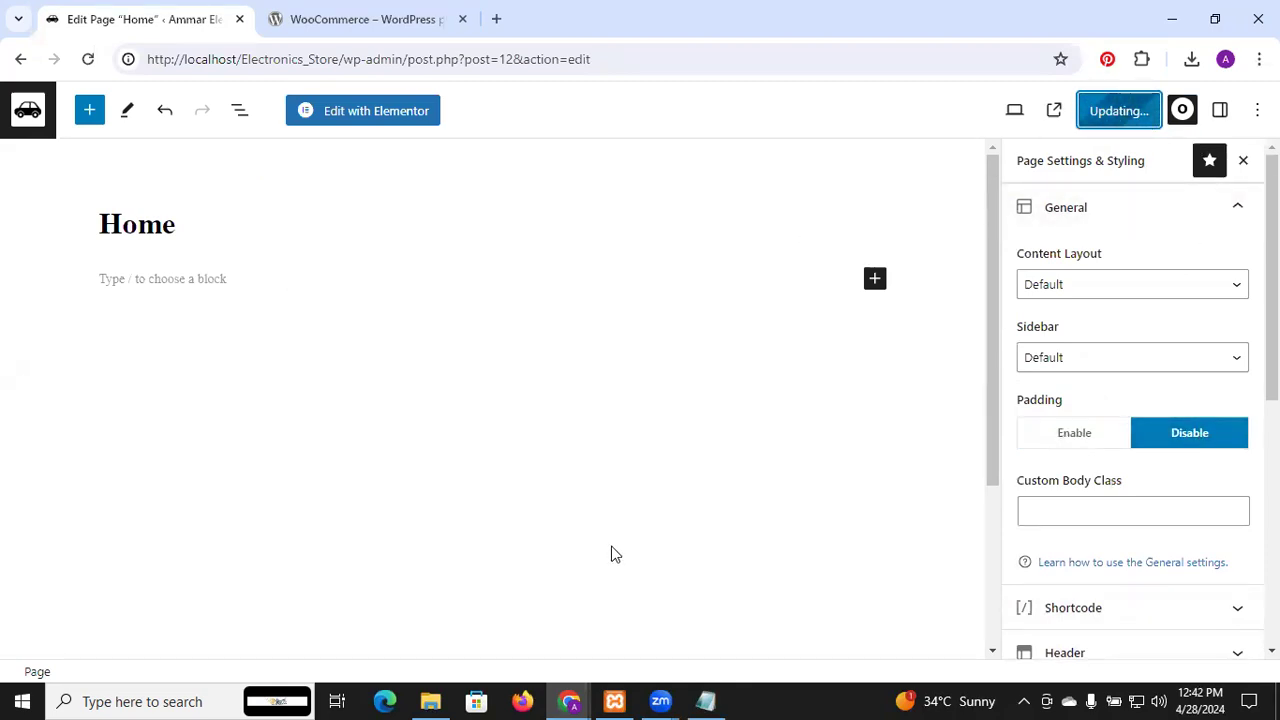
mouse_move(576, 700)
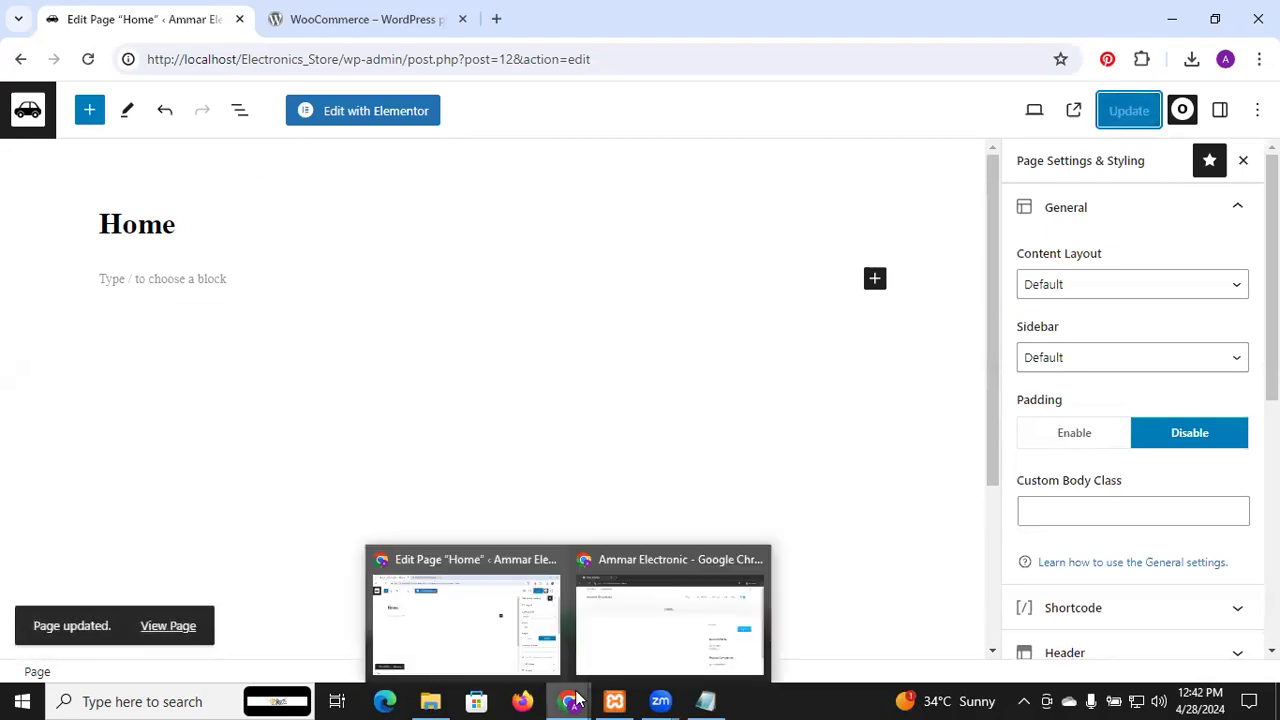
click(608, 651)
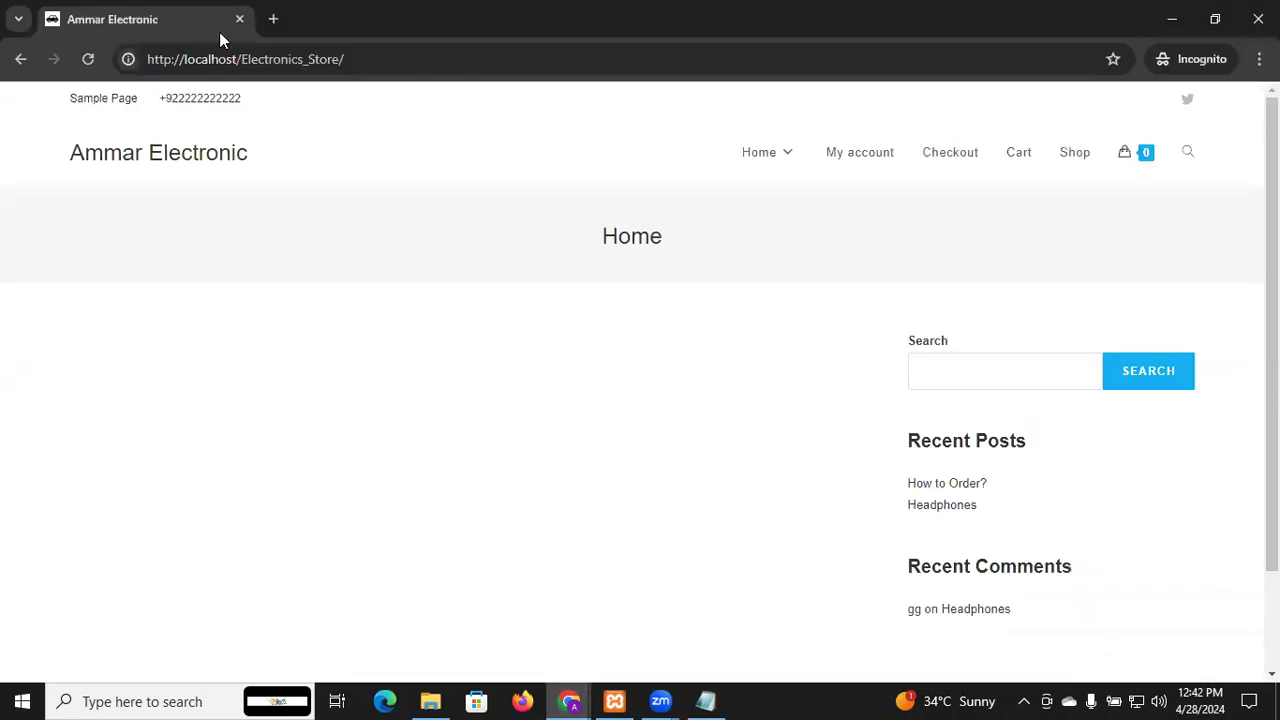
click(87, 62)
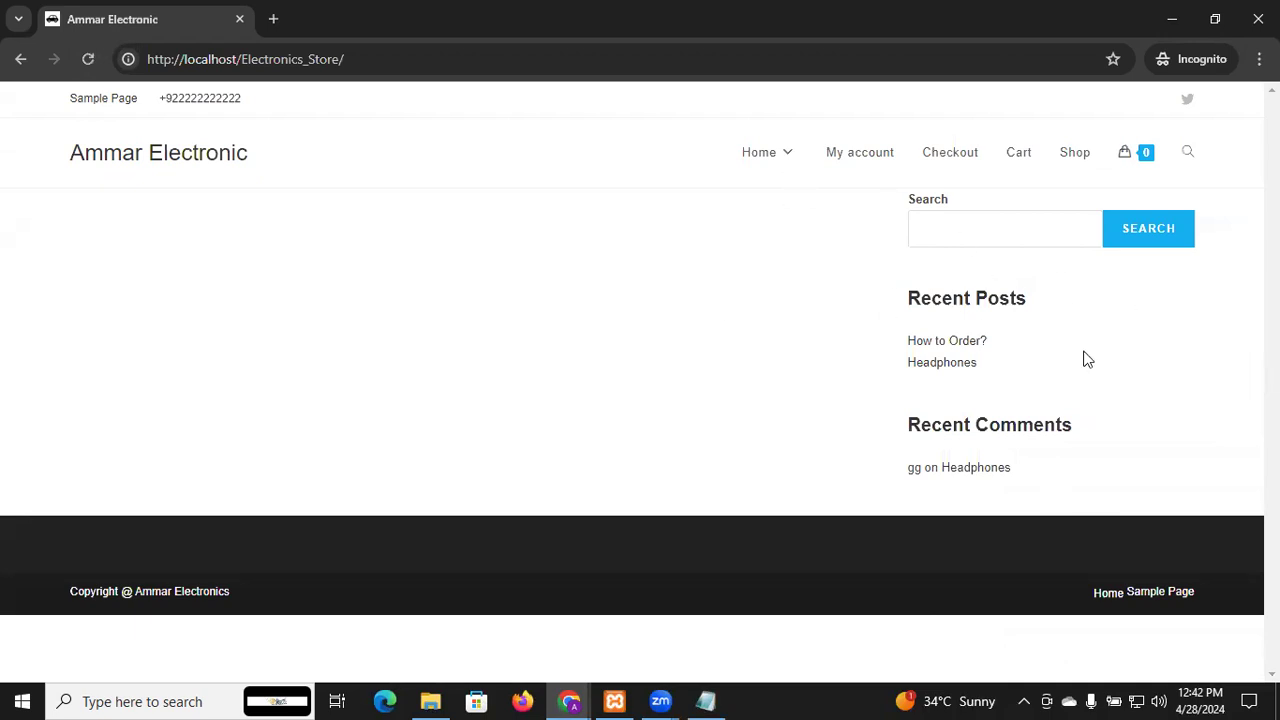
key(alt+Tab)
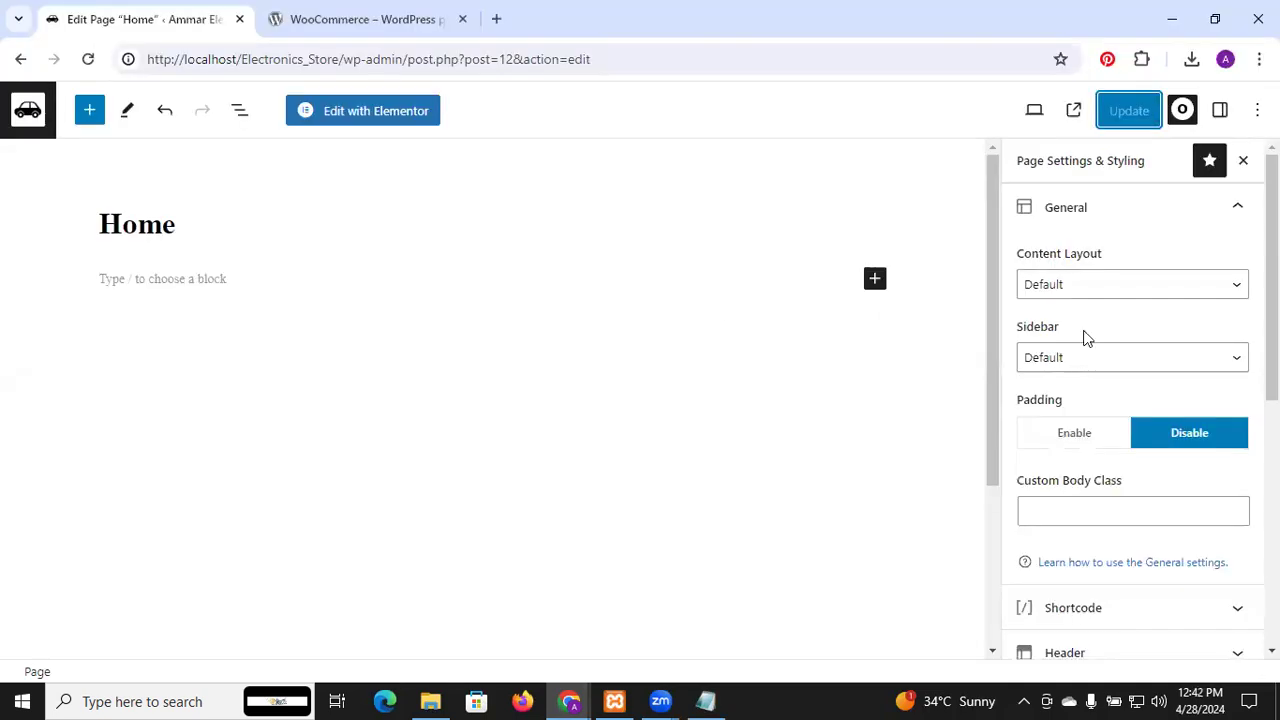
Set the Home page Content Layout to Full Width, update, and verify on the storefront
click(1120, 368)
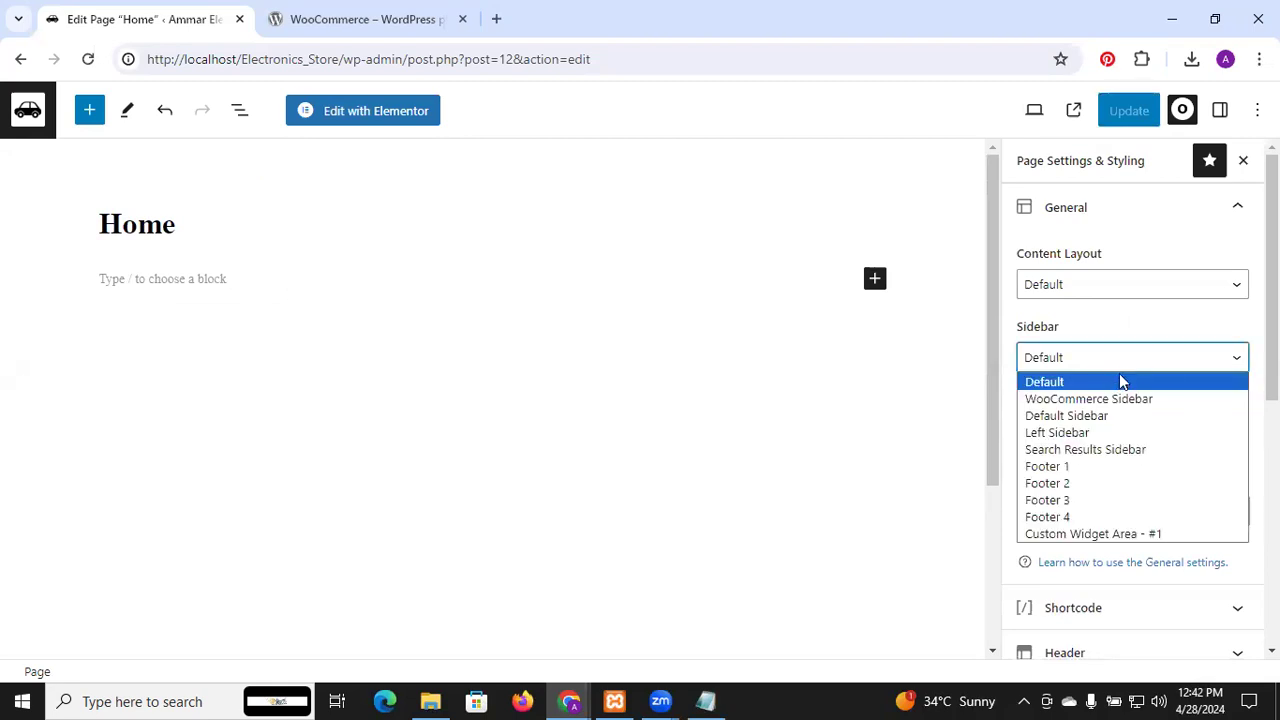
click(1118, 378)
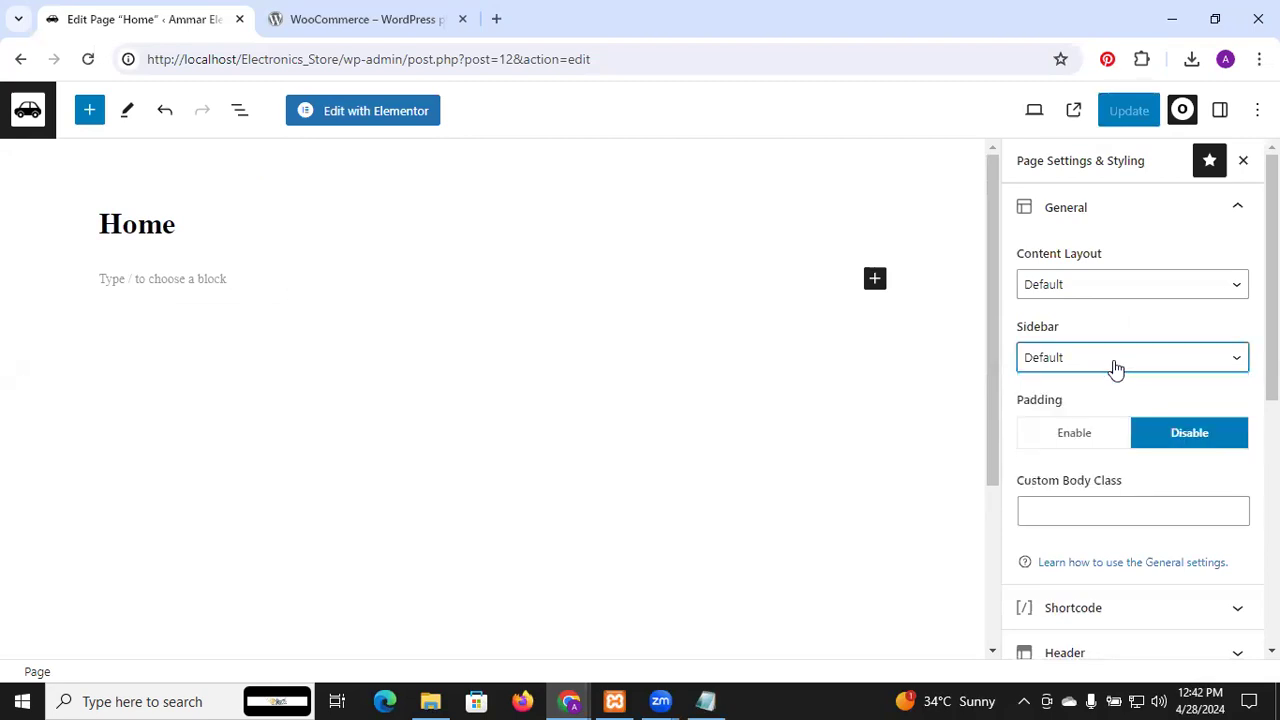
click(1116, 298)
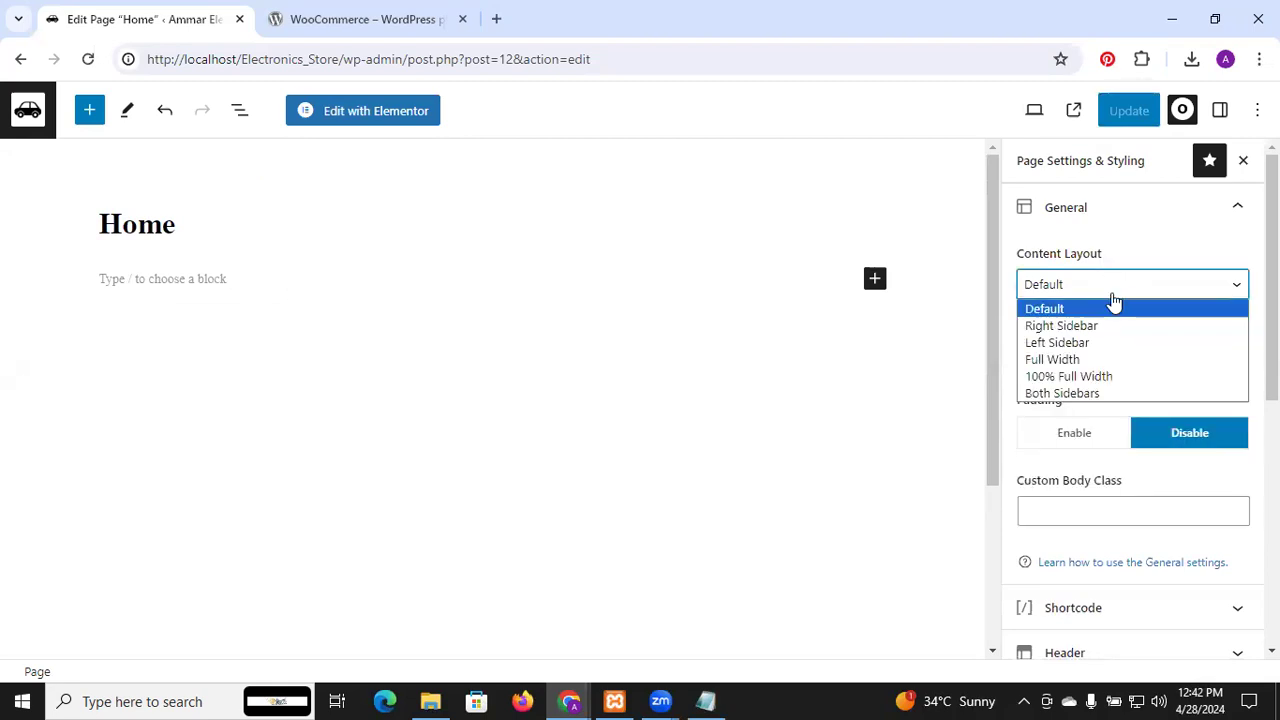
click(1100, 360)
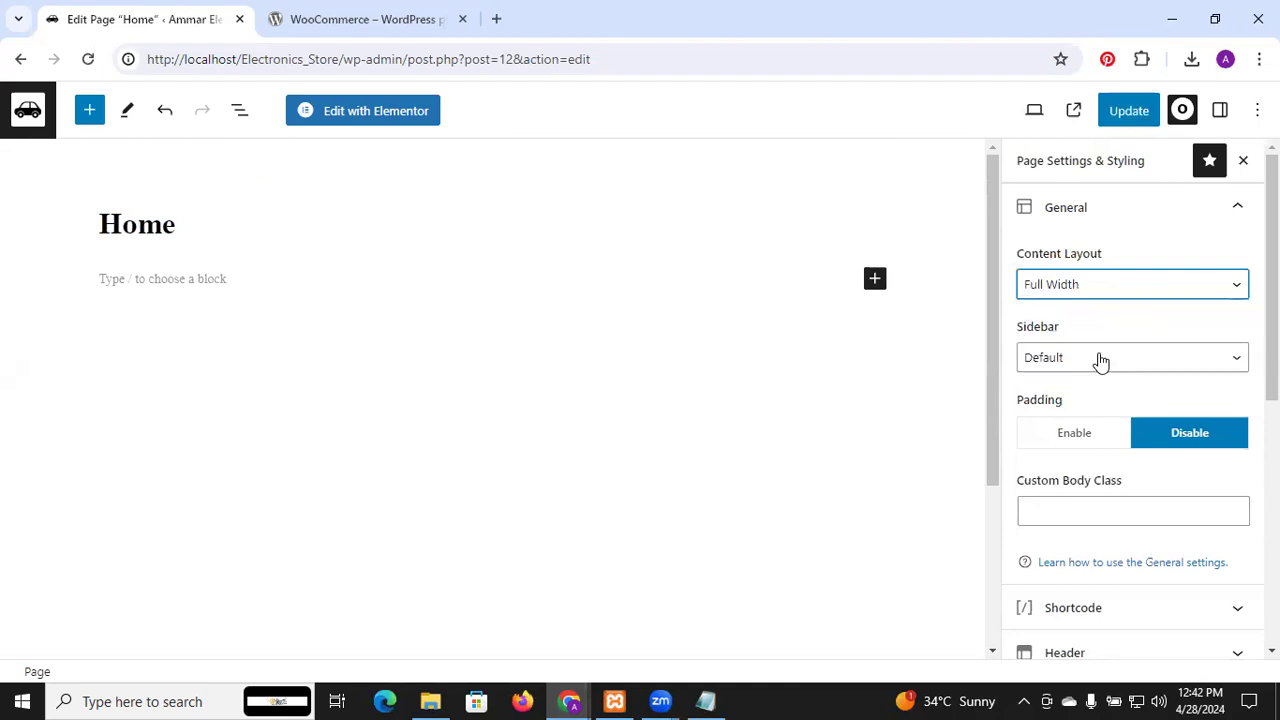
click(1143, 116)
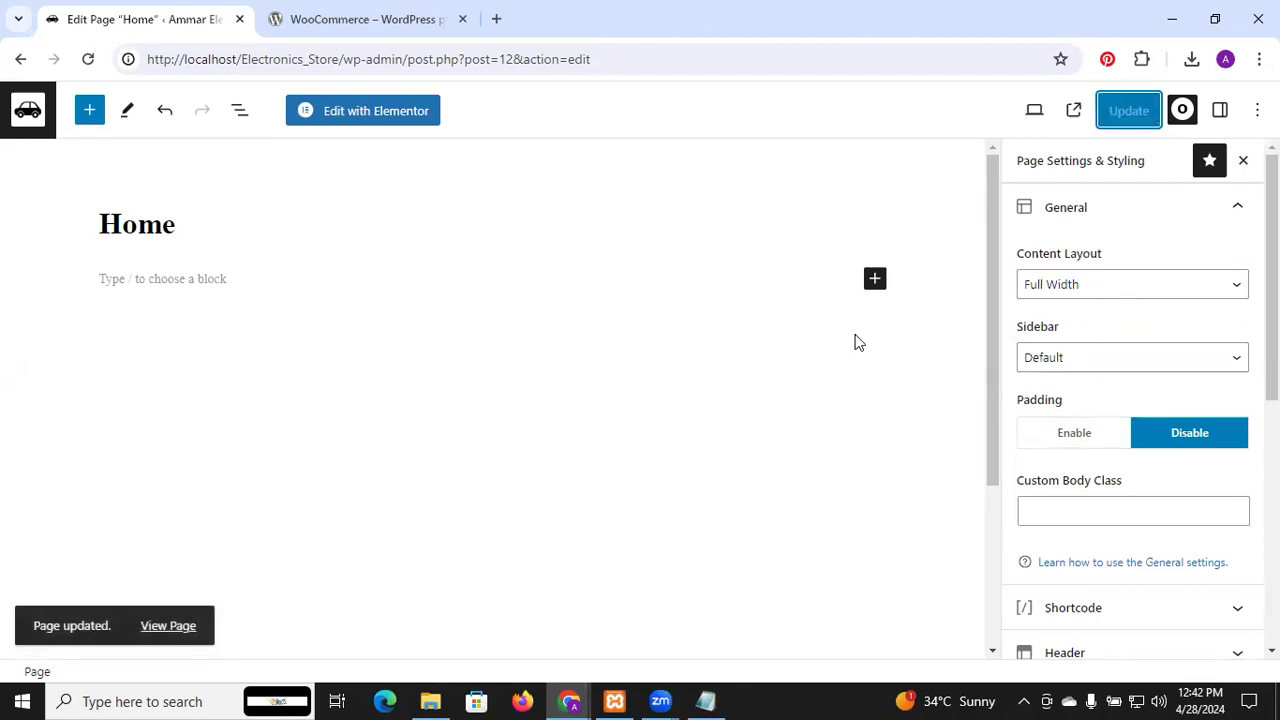
key(alt+Tab)
click(87, 63)
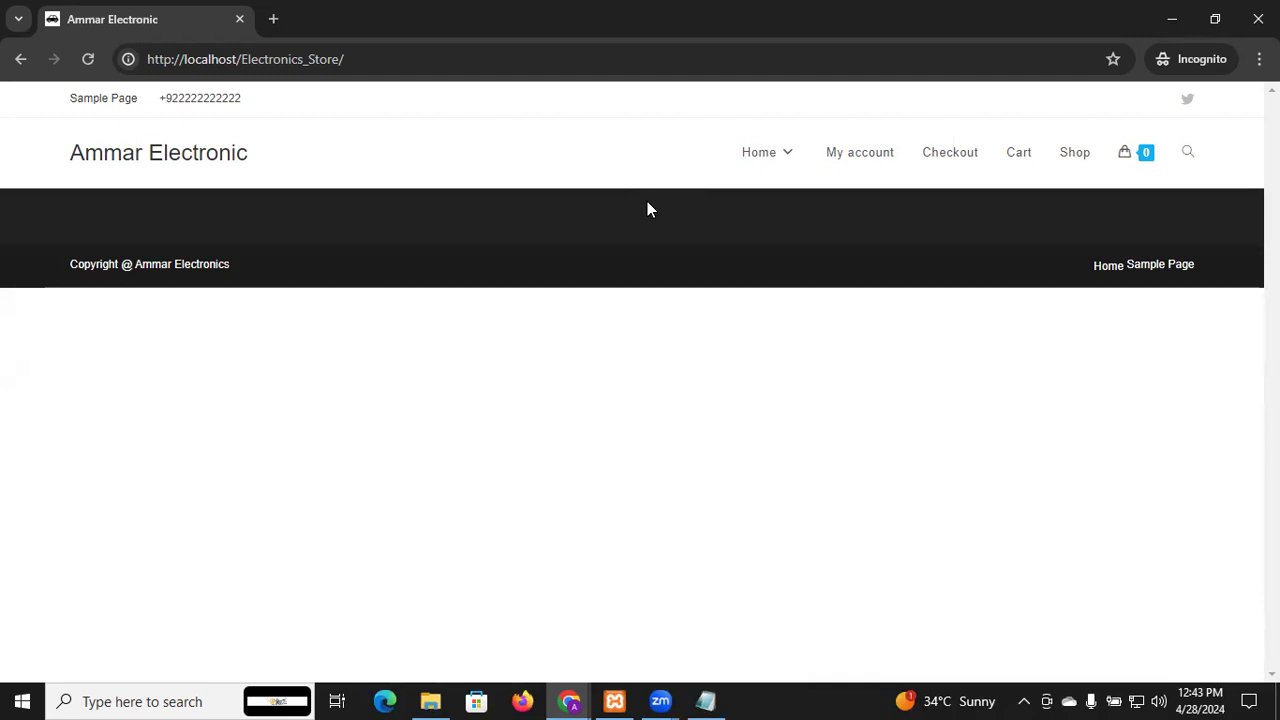
key(alt+Tab)
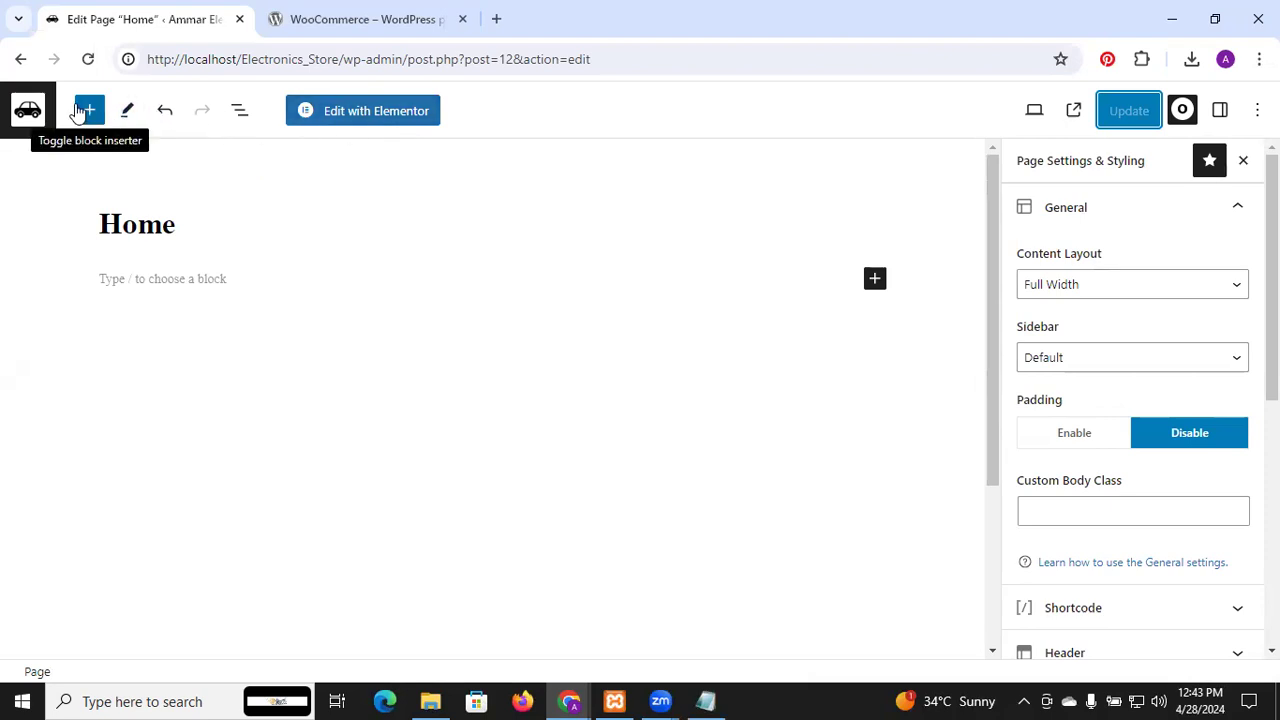
Open Smart Slider and skip its welcome screen to reach the dashboard showing Tutorial Slider
click(35, 135)
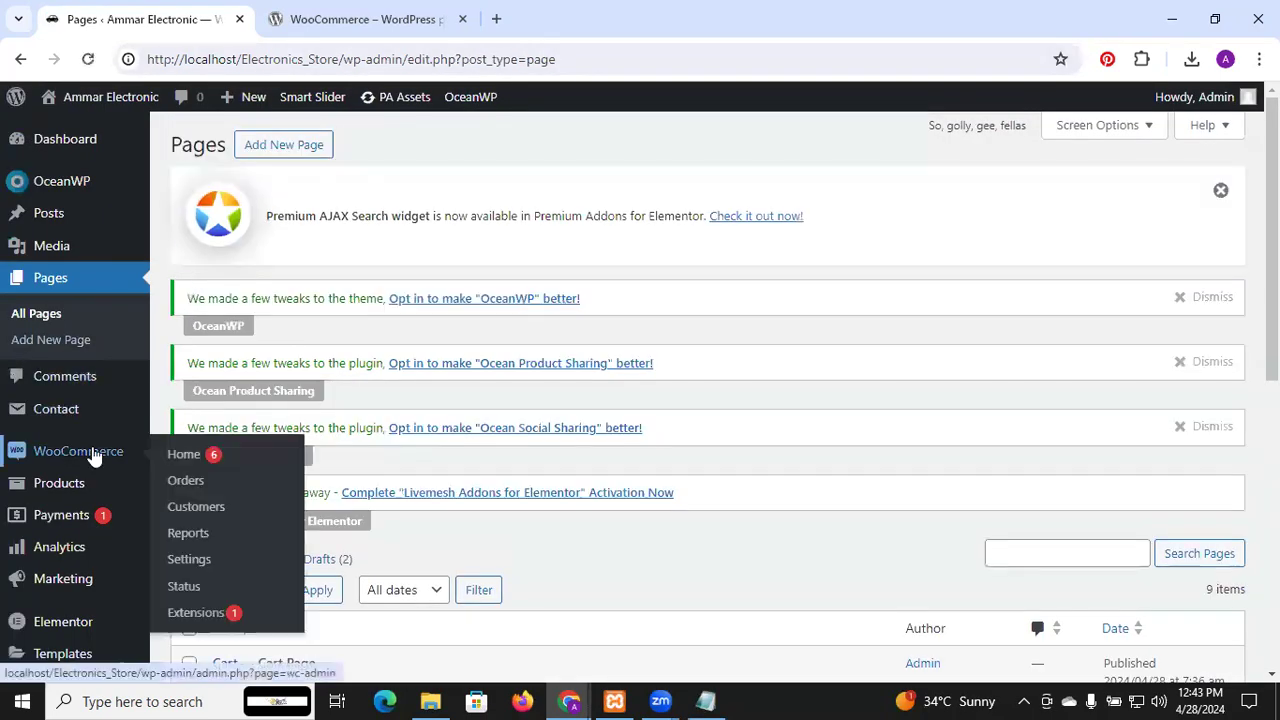
scroll(87, 415, down, 1)
scroll(87, 415, down, 4)
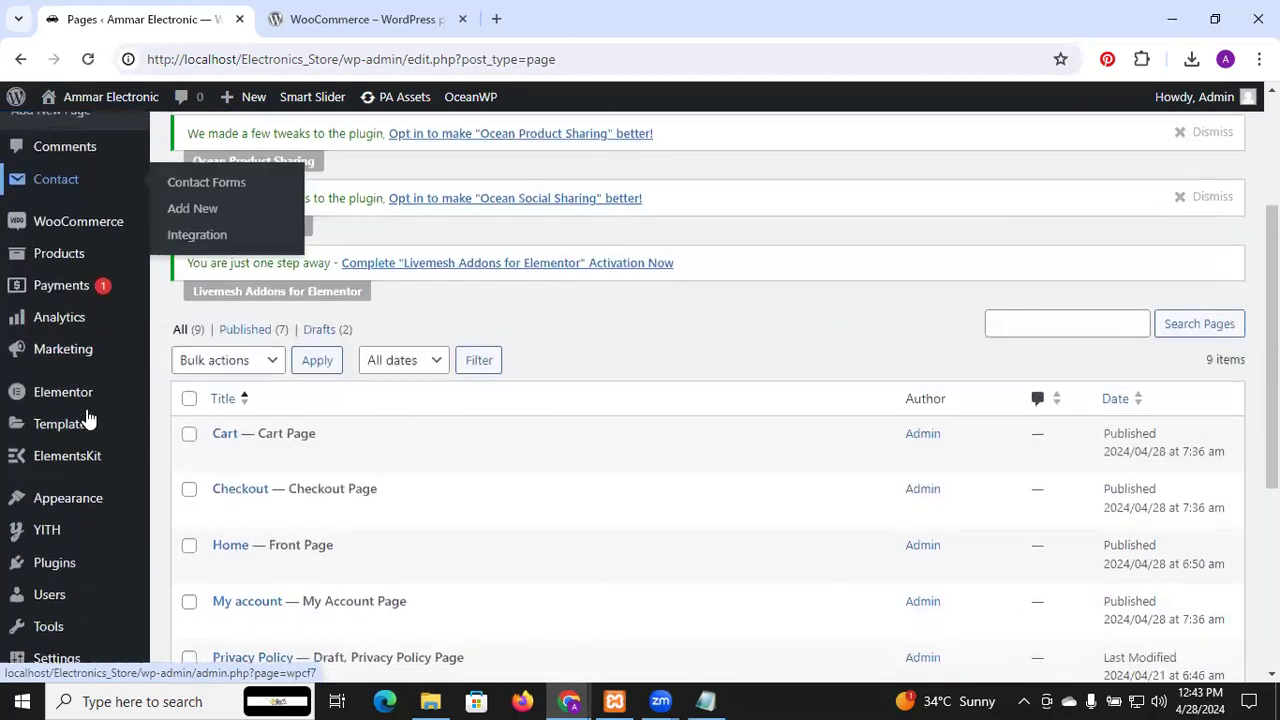
scroll(87, 415, down, 2)
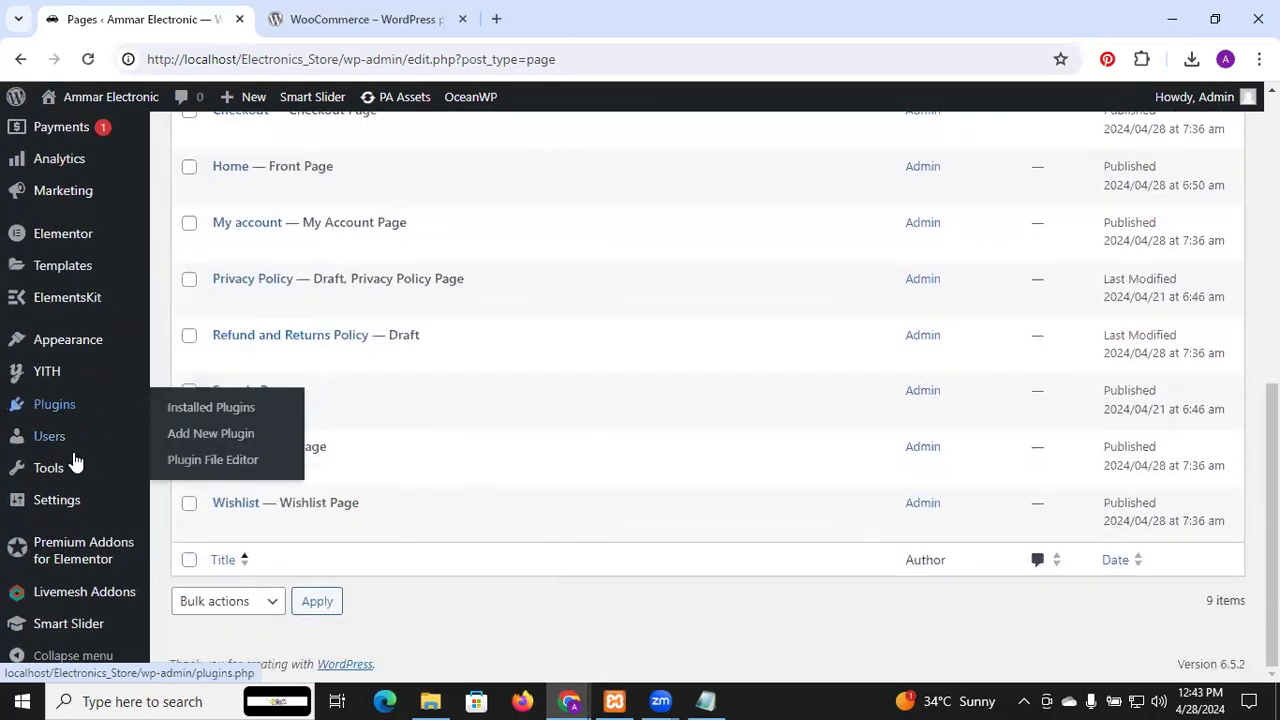
mouse_move(80, 627)
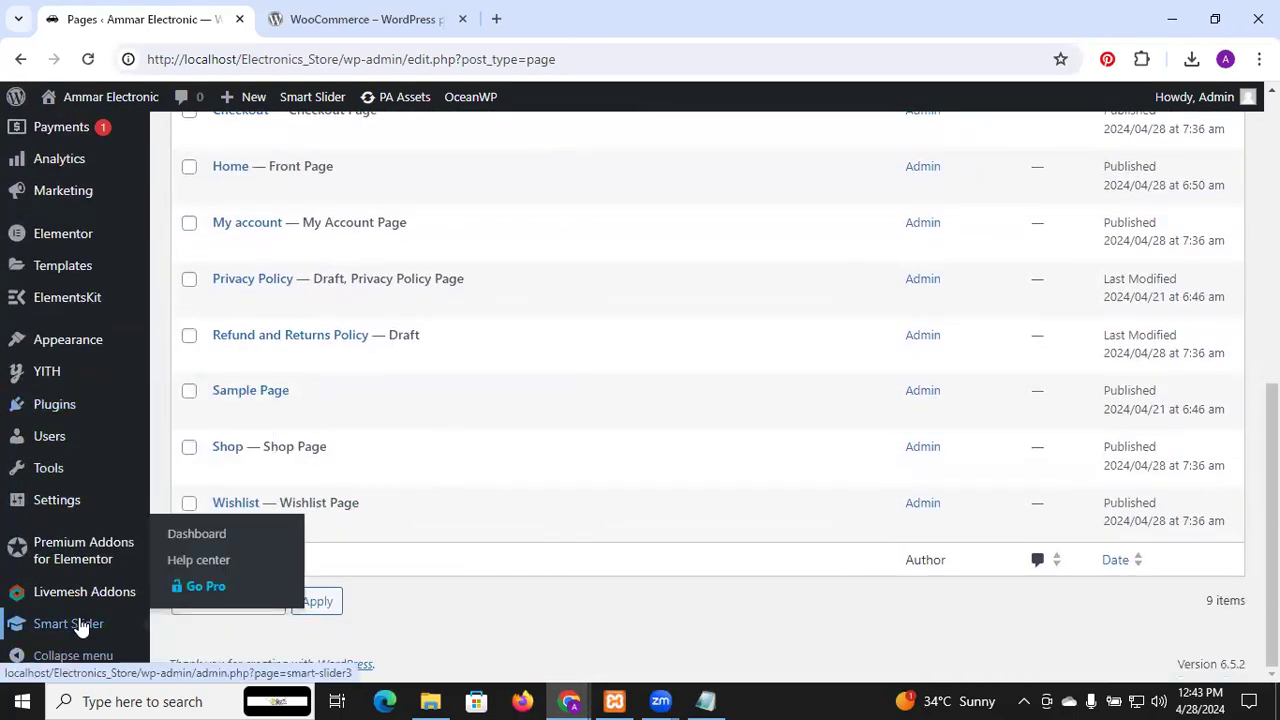
click(80, 625)
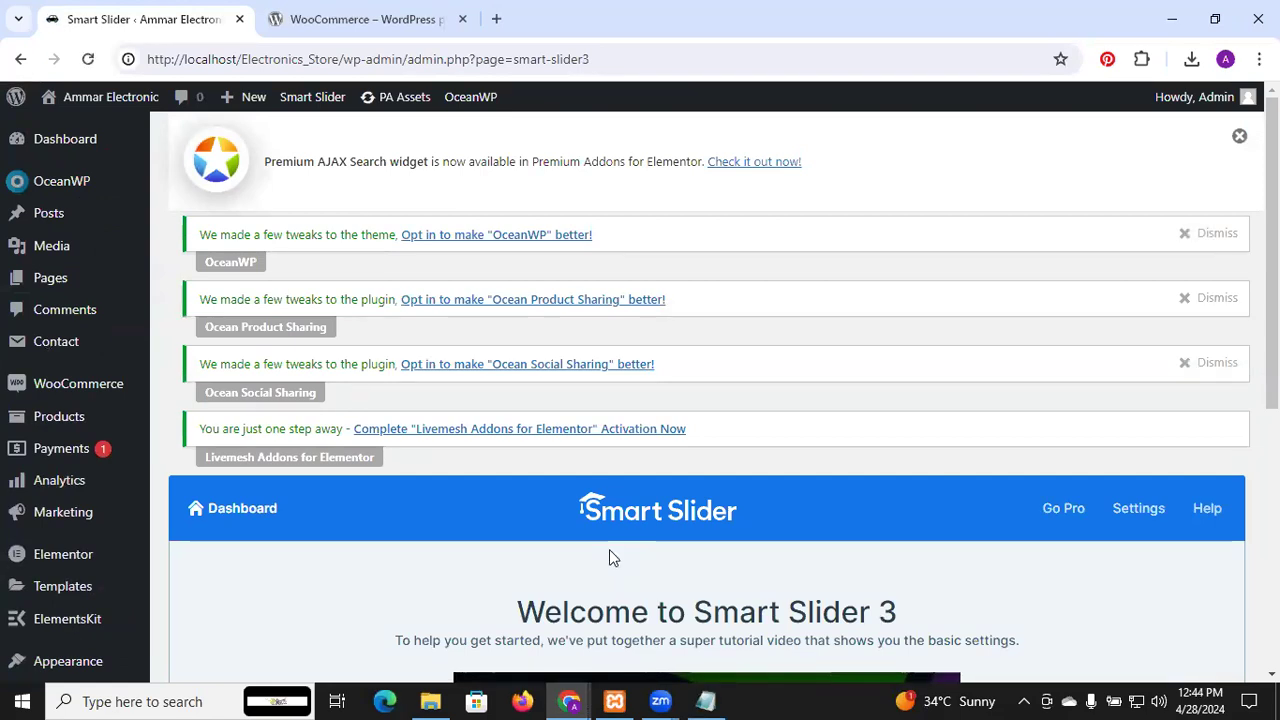
scroll(612, 558, down, 5)
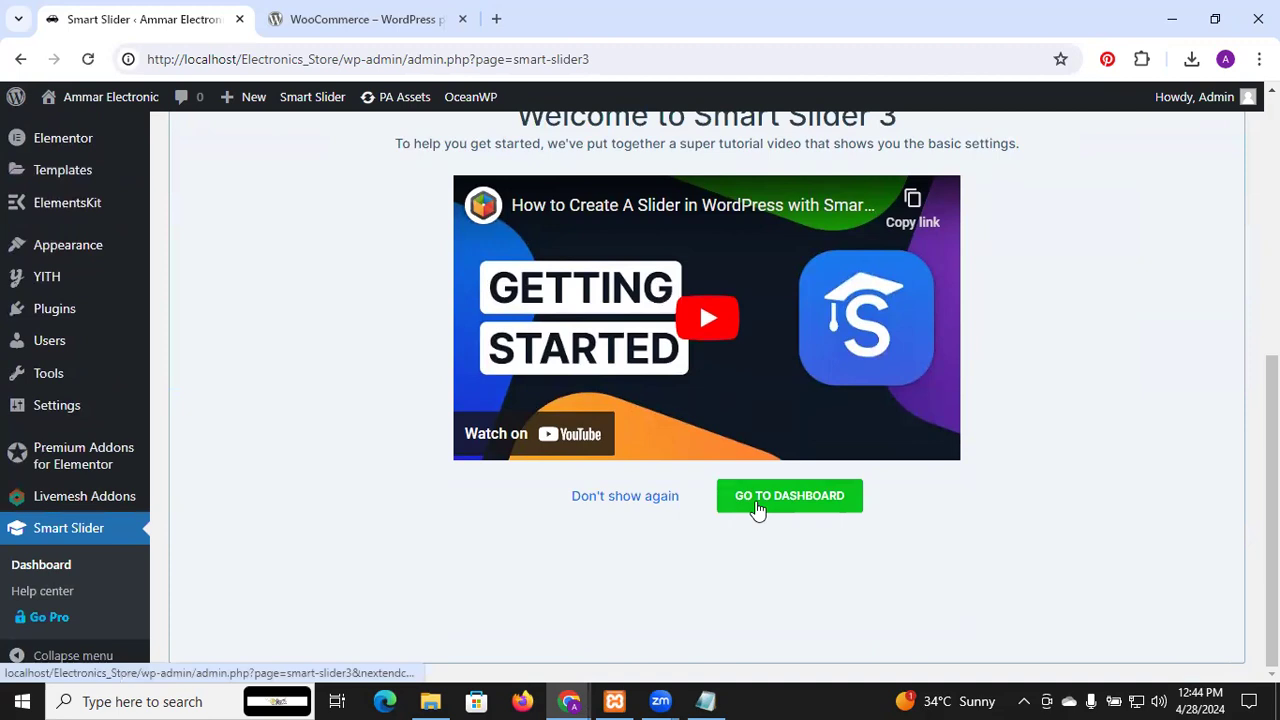
click(757, 509)
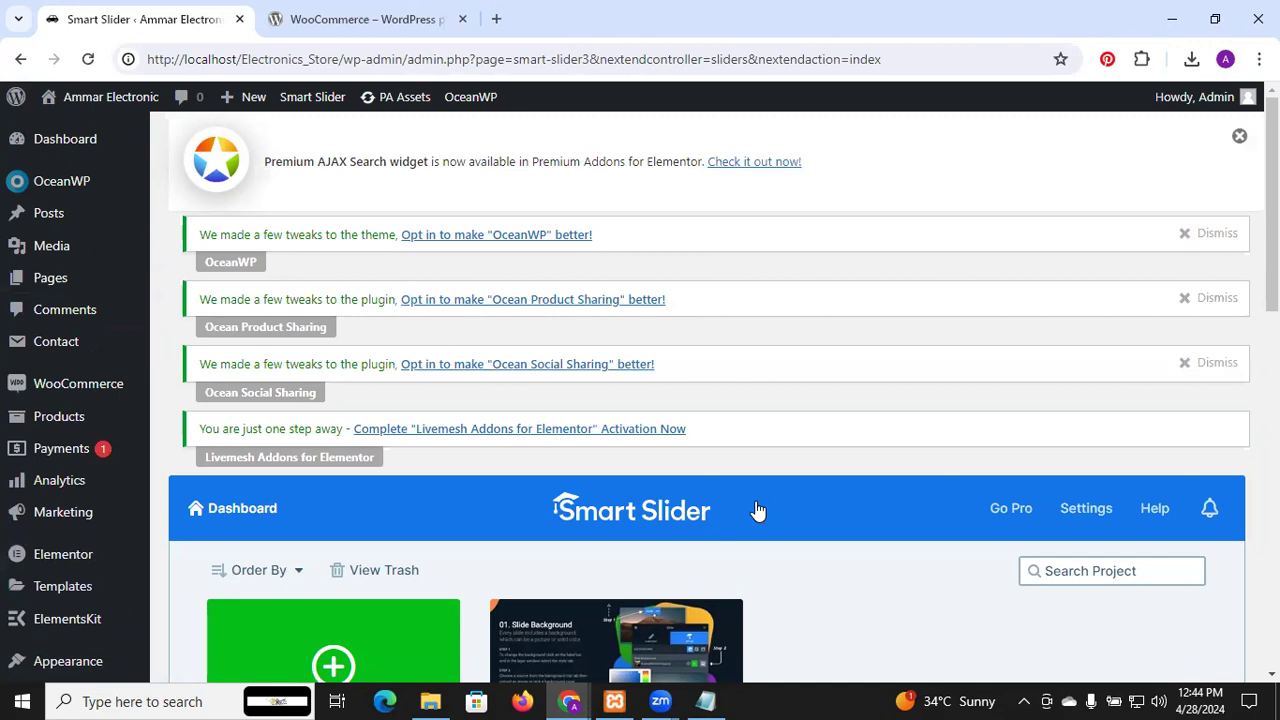
scroll(757, 510, down, 4)
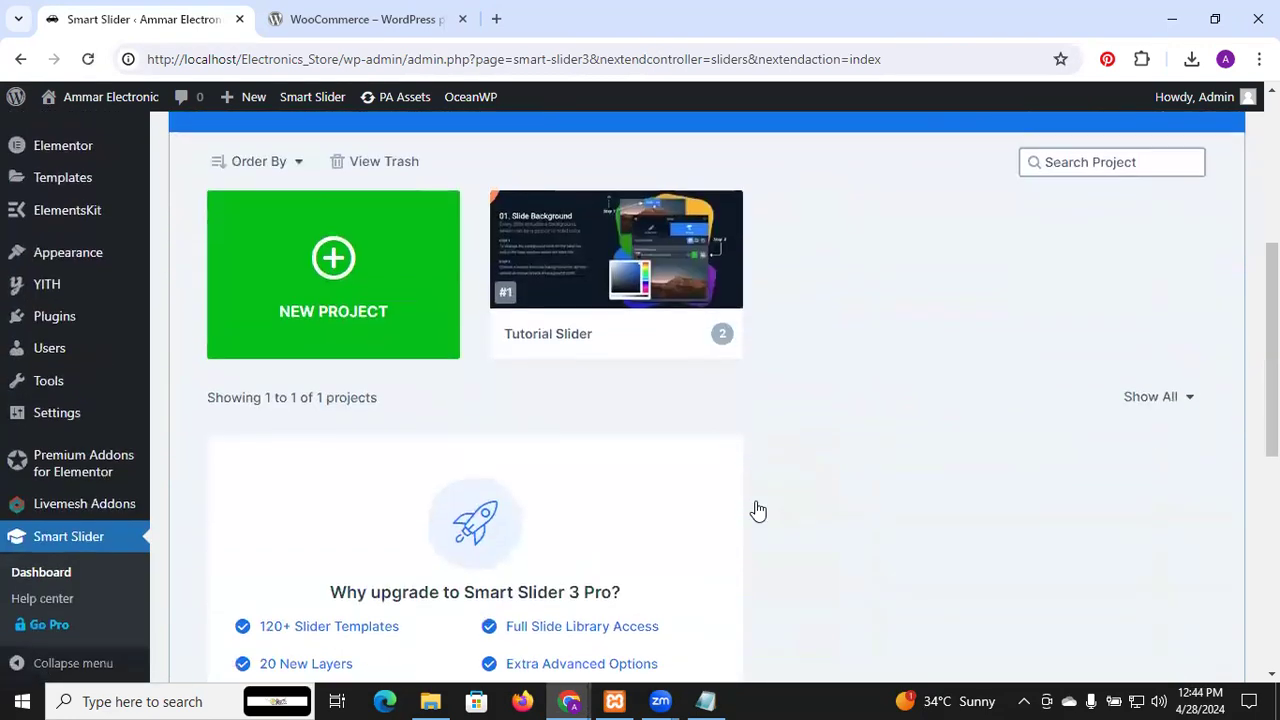
Start a new Smart Slider project from scratch rather than a template
click(357, 285)
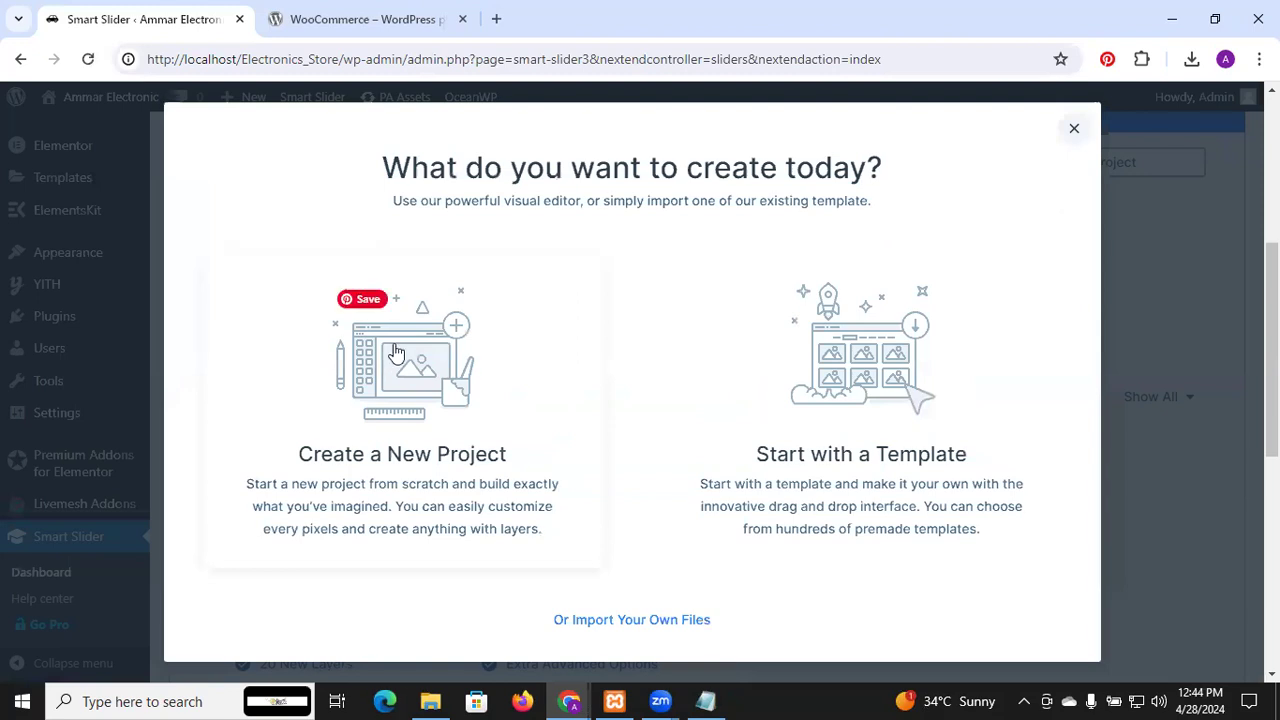
scroll(397, 352, down, 3)
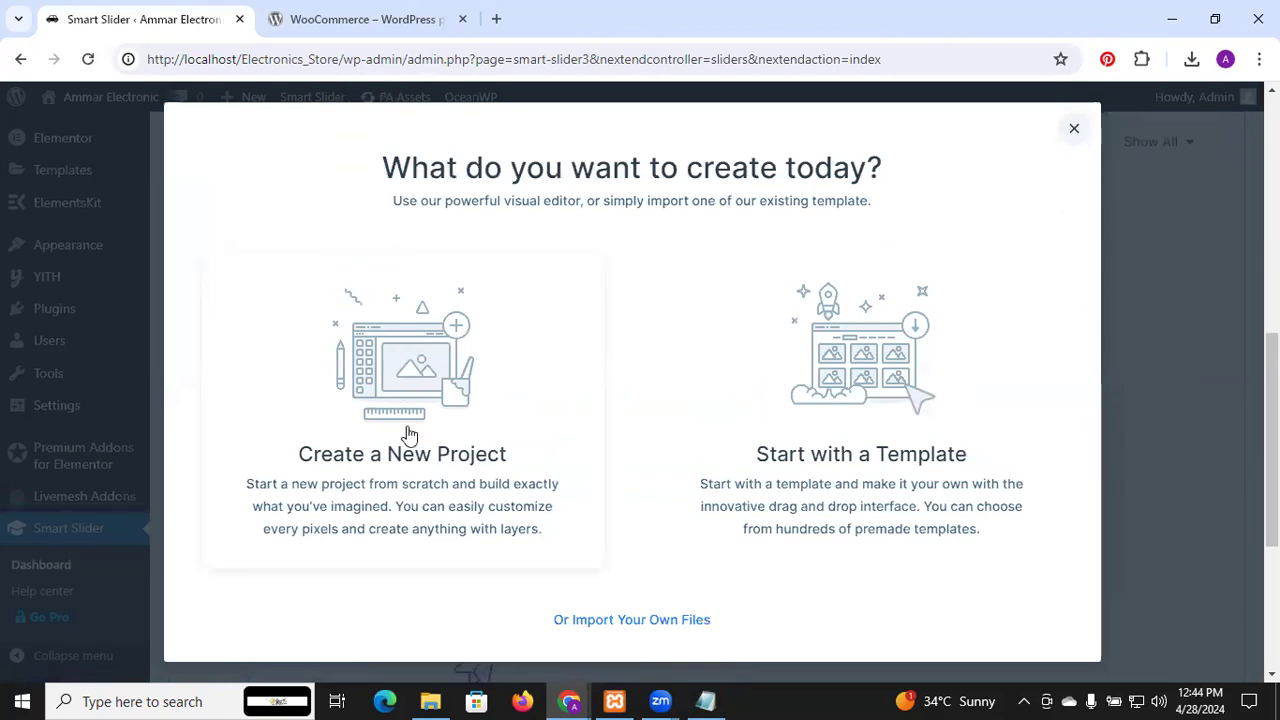
click(408, 432)
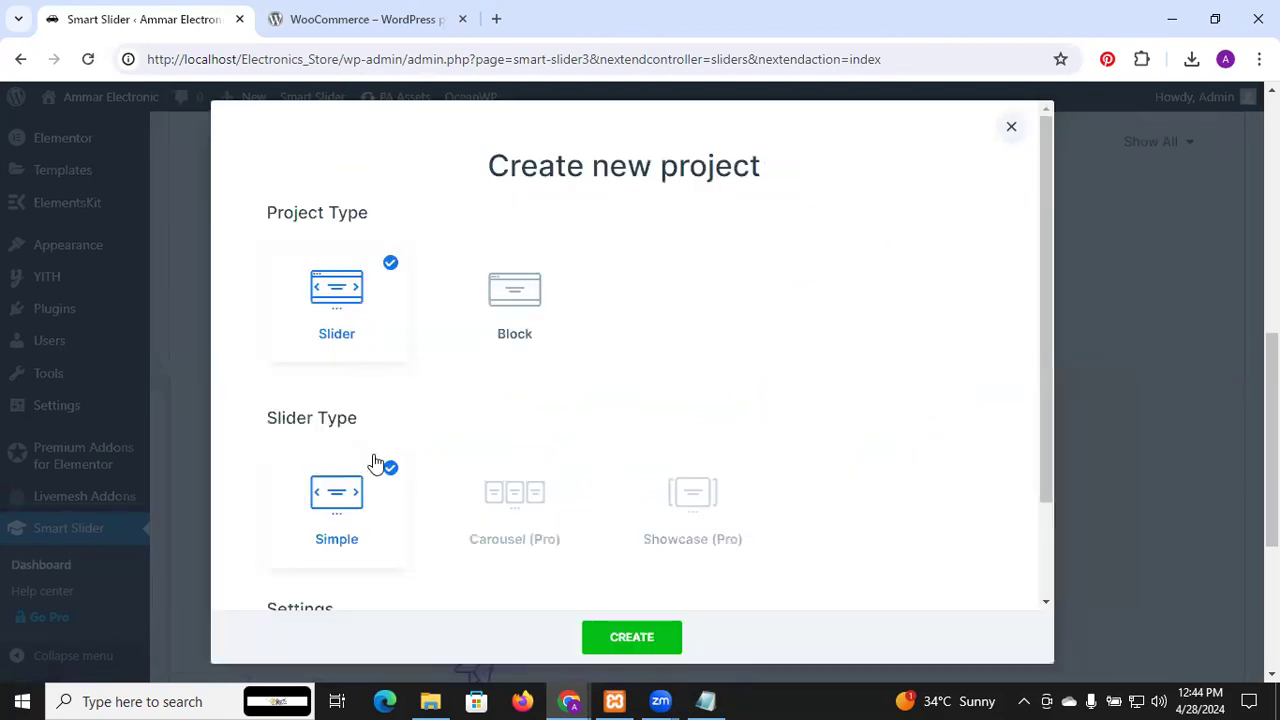
scroll(451, 441, down, 2)
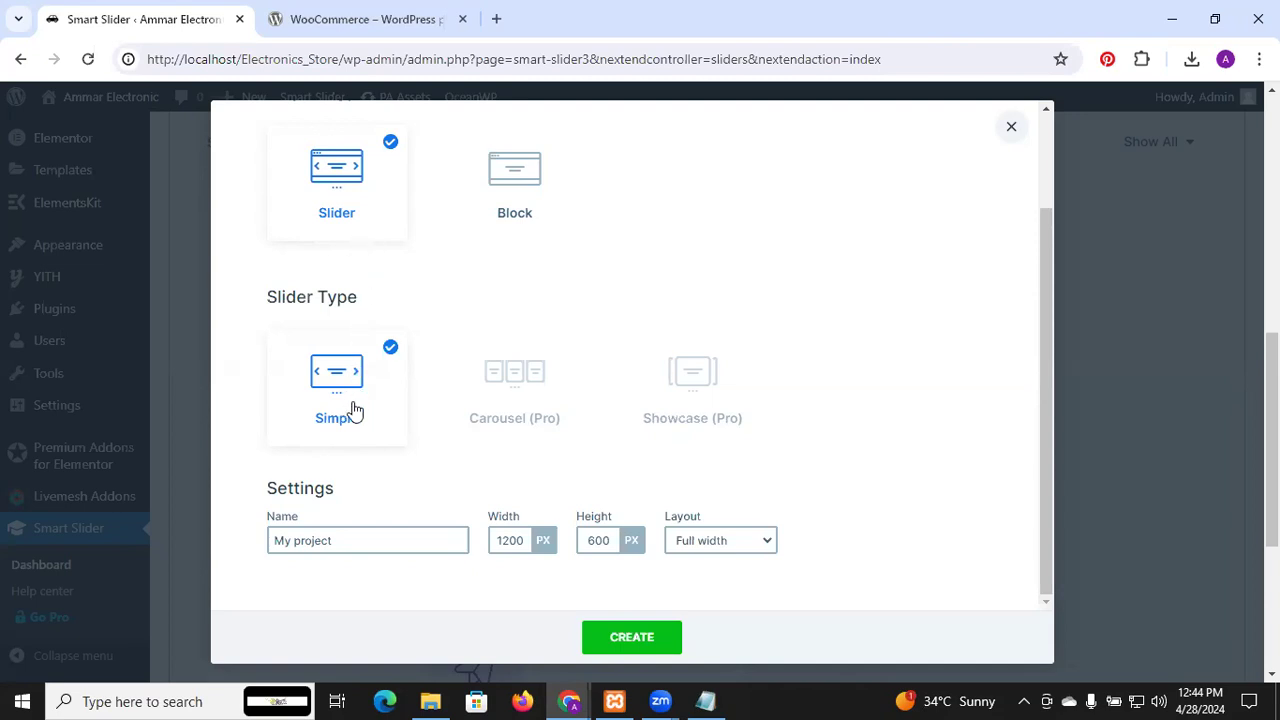
Rename the new project to 'main_slider'
click(354, 538)
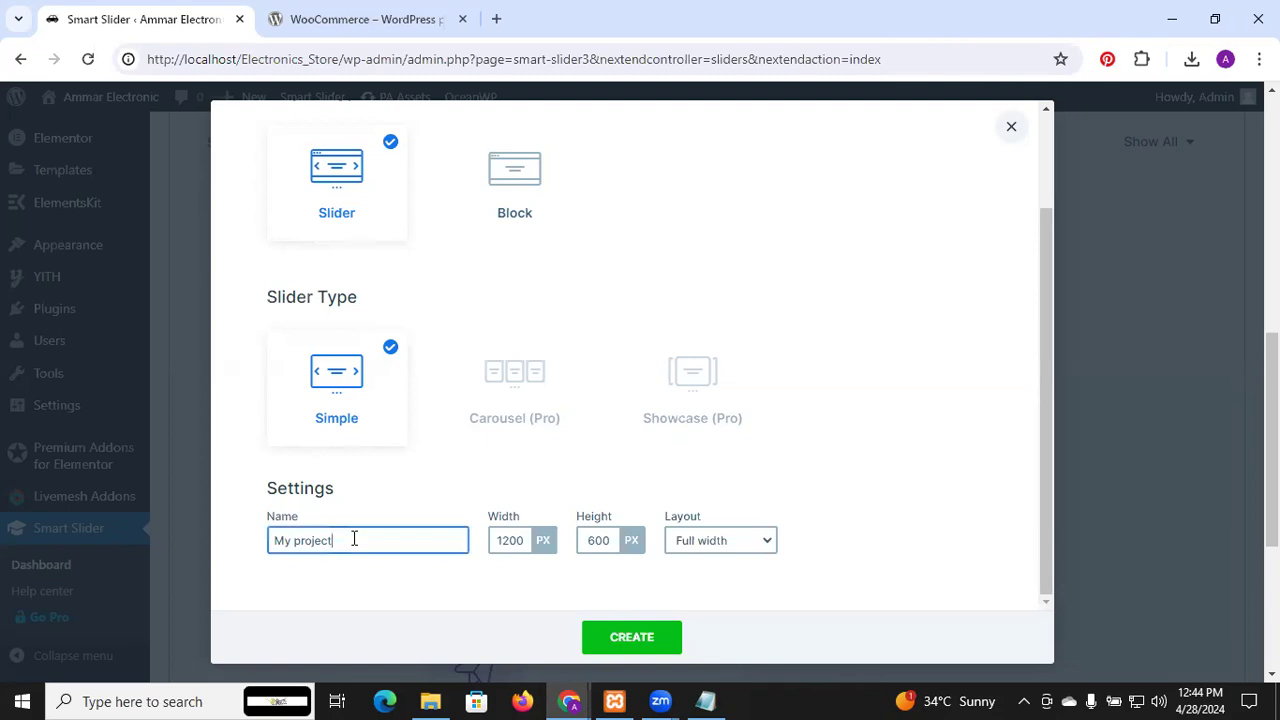
drag(354, 538, 236, 536)
key(BackSpace)
text(main )
text(slider)
key(Left)
key(Left)
key(Left)
key(Left)
key(Left)
key(Left)
key(BackSpace)
text(_)
click(382, 580)
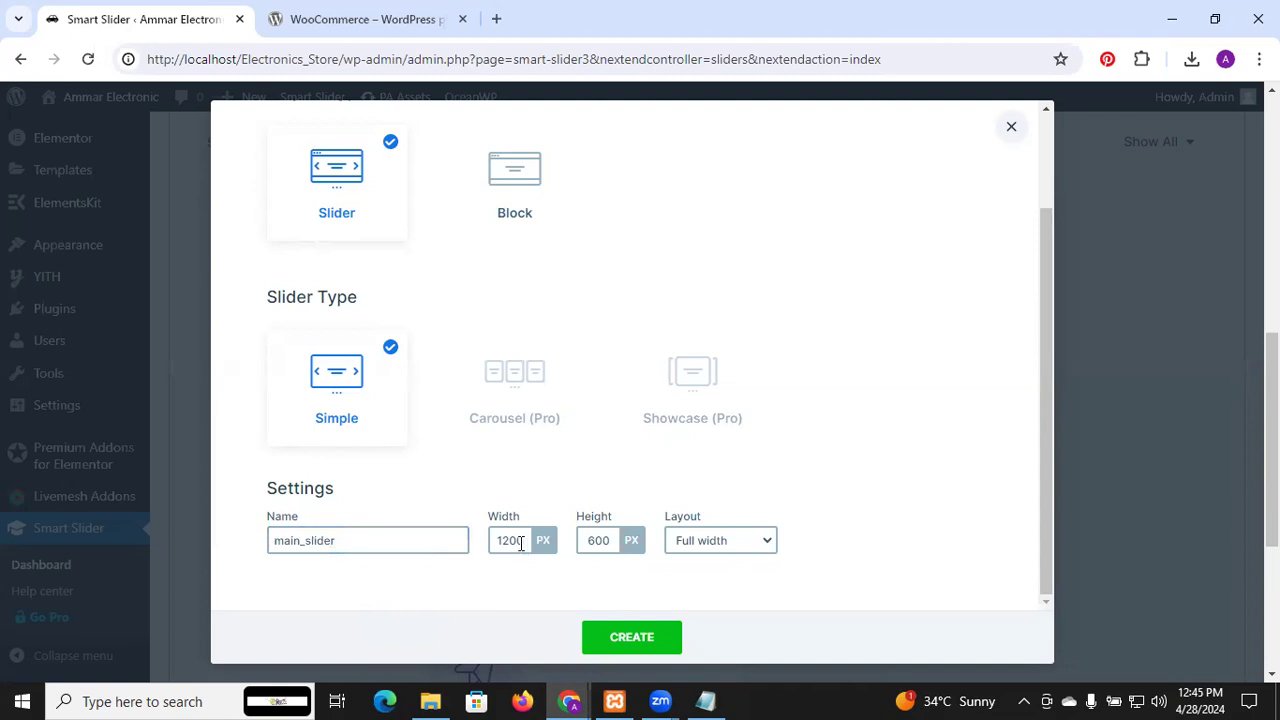
Set the slider height to 300 px and create the project
click(597, 540)
key(BackSpace)
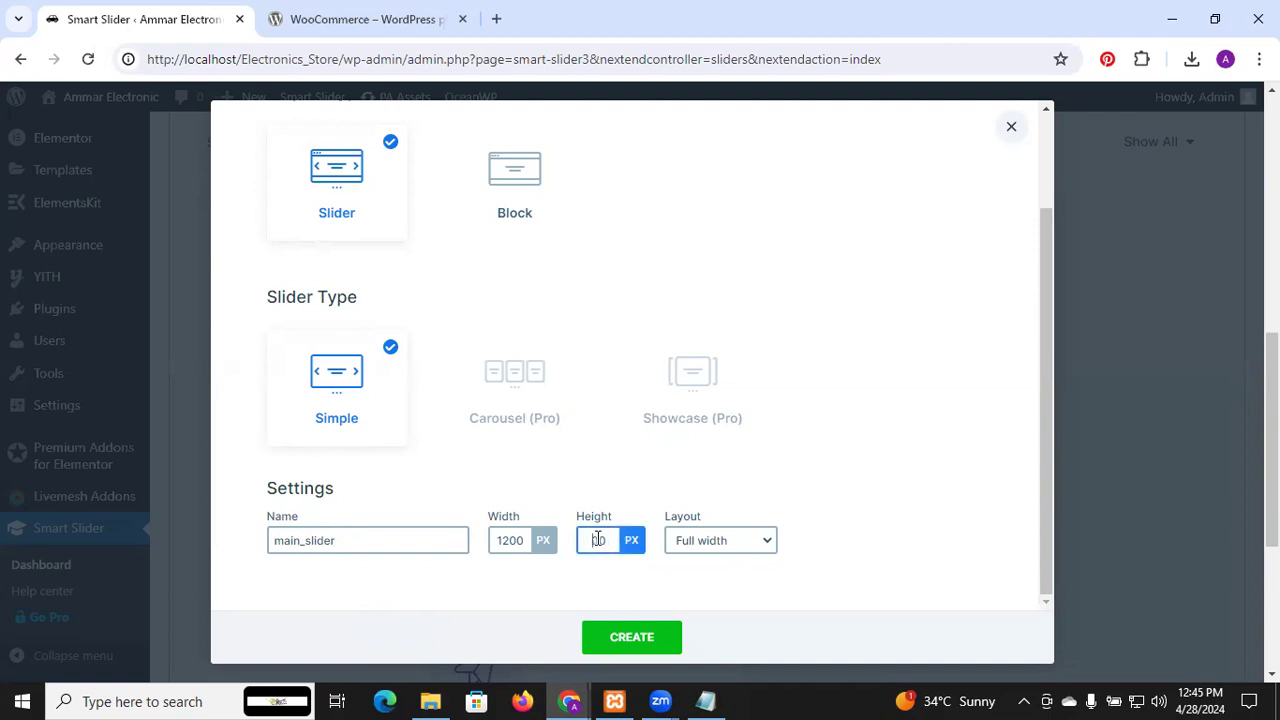
text(3)
scroll(834, 512, down, 5)
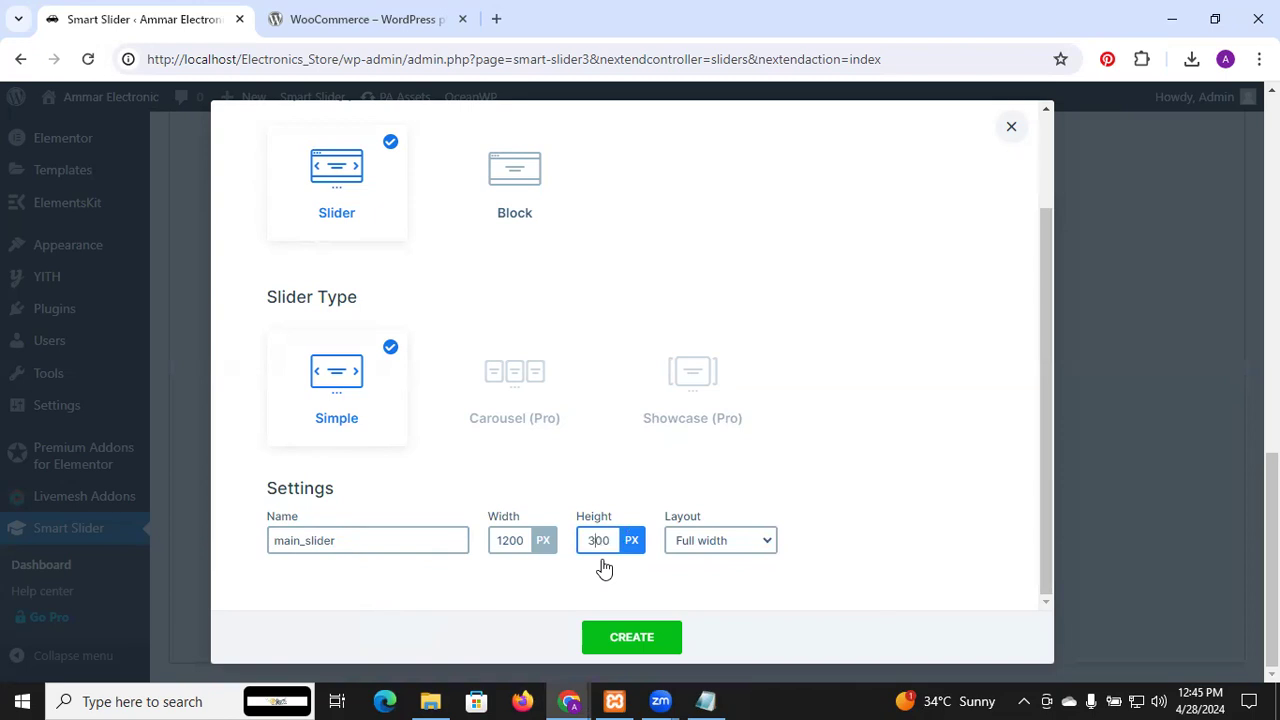
click(651, 640)
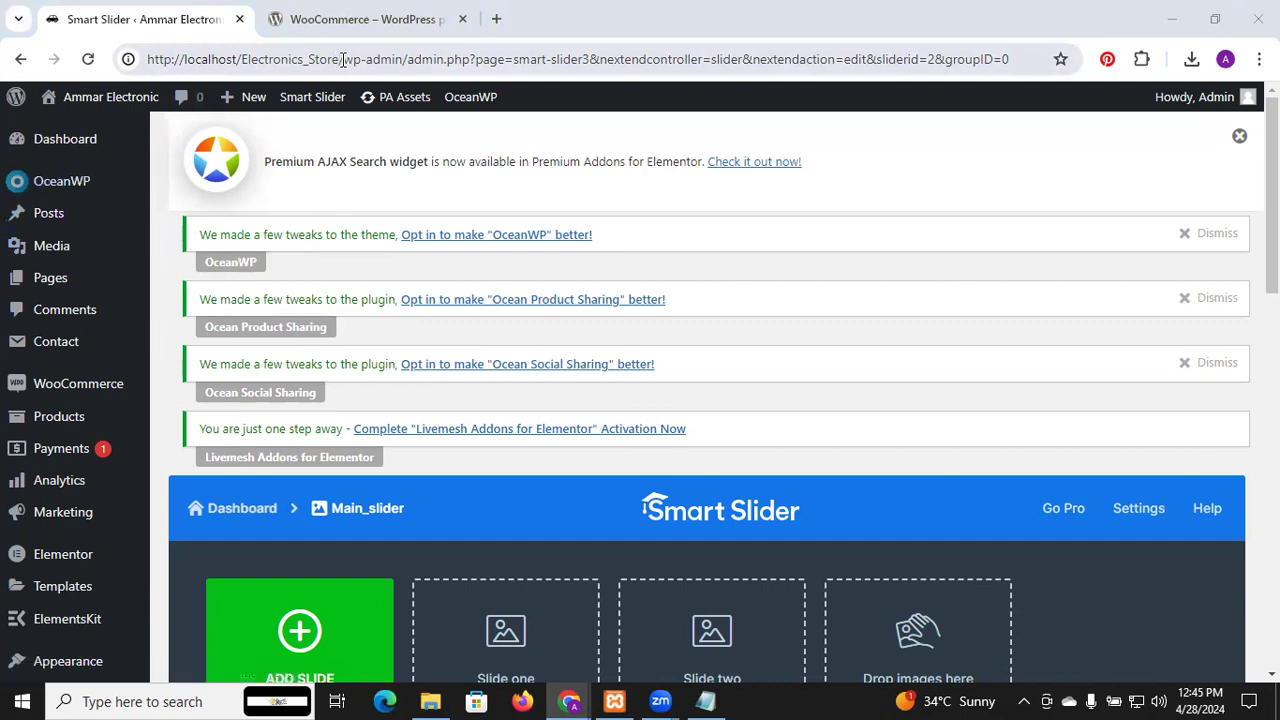
Select the site's base URL in the address bar for copying
drag(343, 60, 137, 40)
key(ctrl+c)
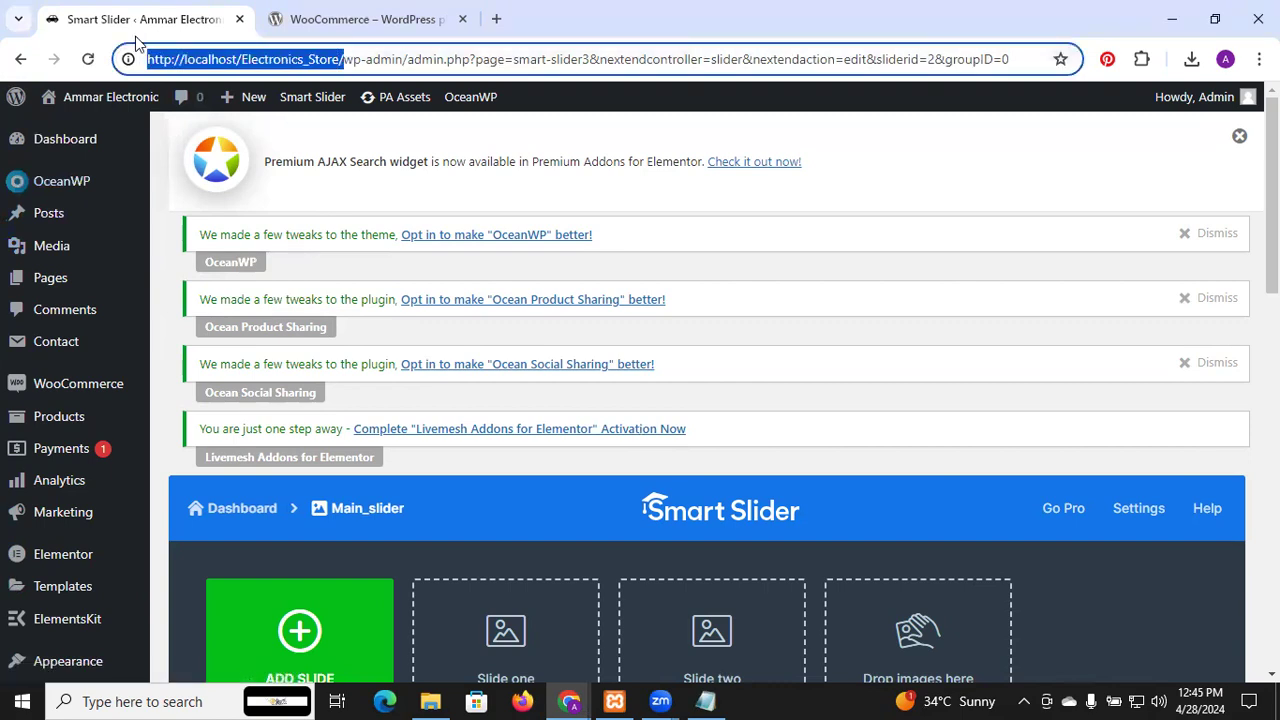
Load the site's front page in a new tab from the copied URL
click(498, 20)
key(ctrl+v)
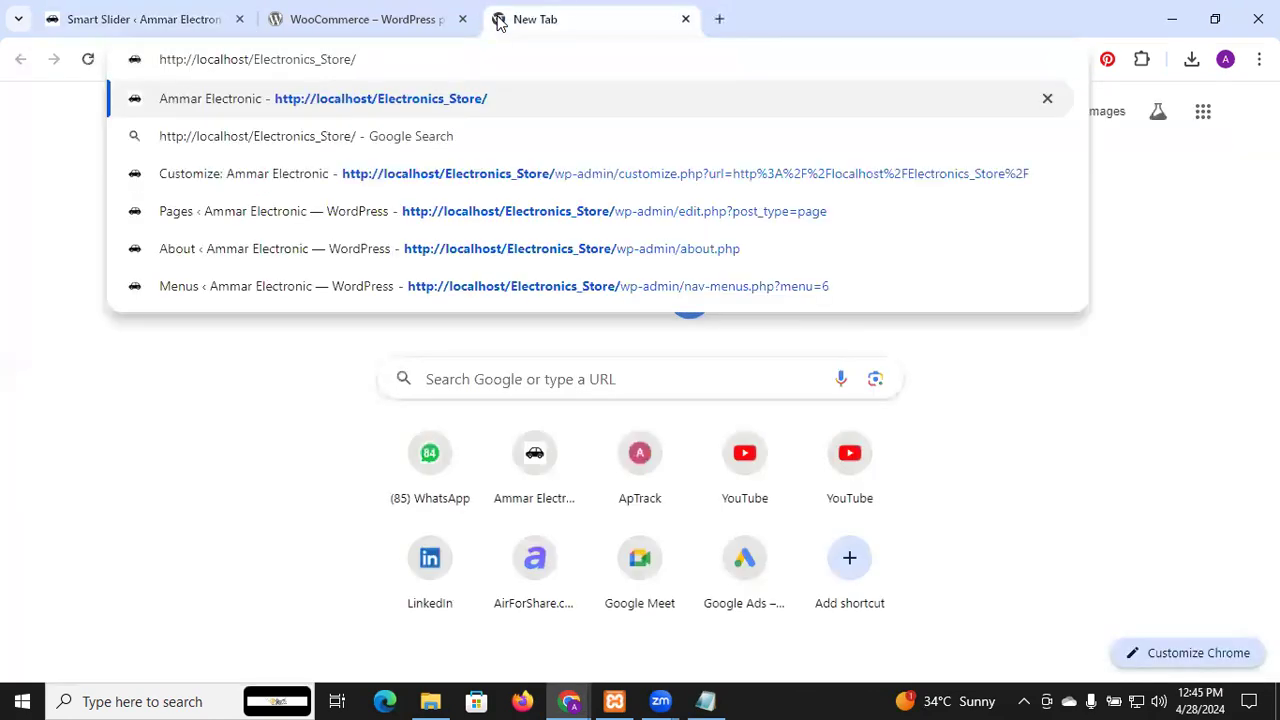
key(Return)
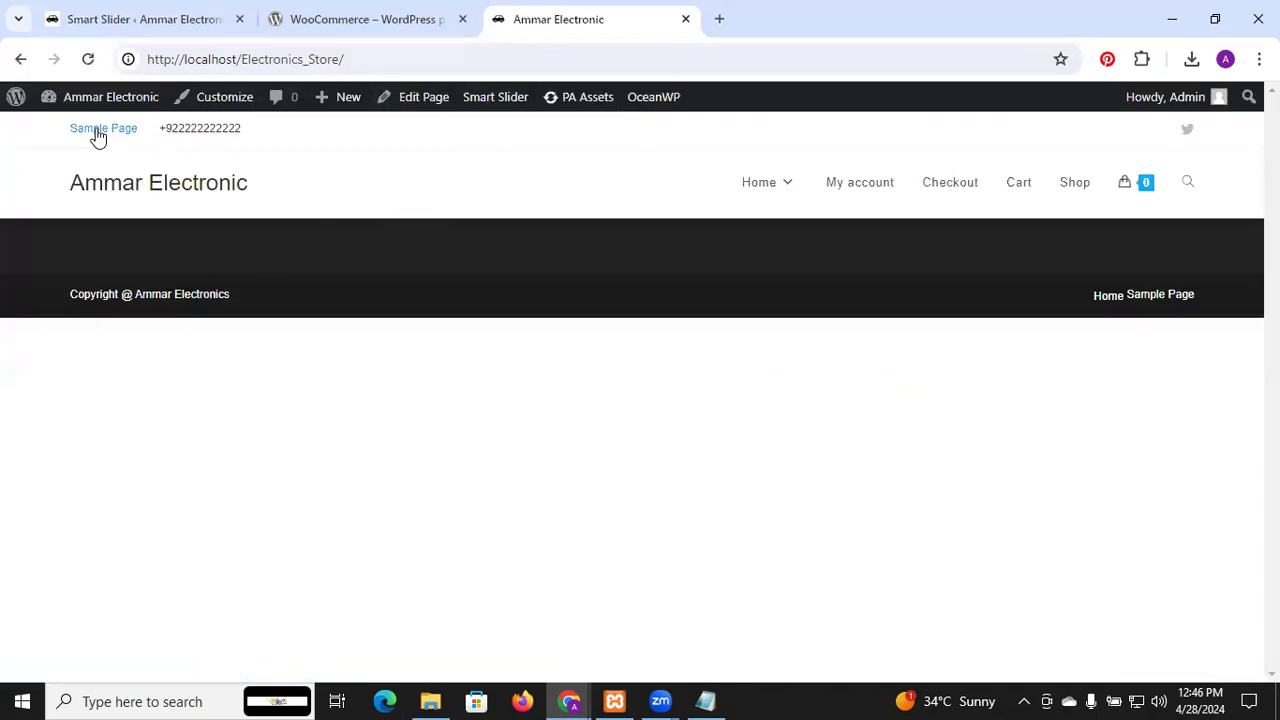
Return to the WordPress admin and show the All Pages list
click(16, 97)
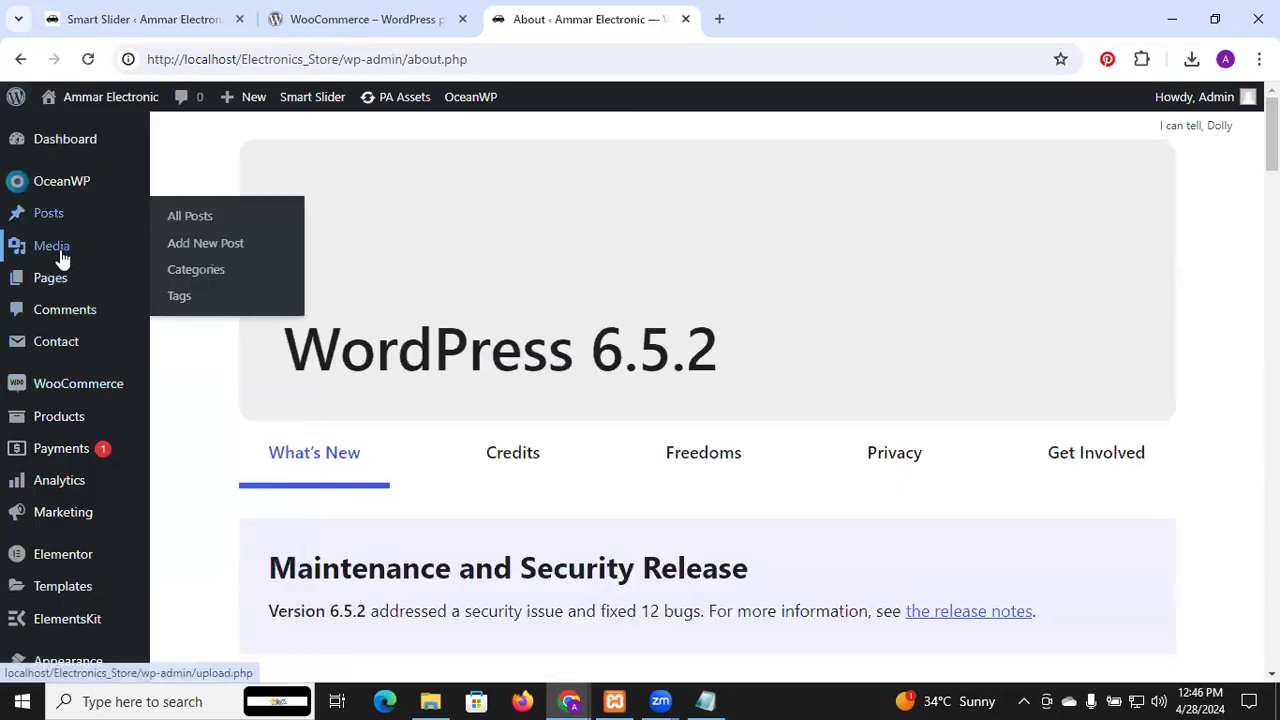
click(65, 289)
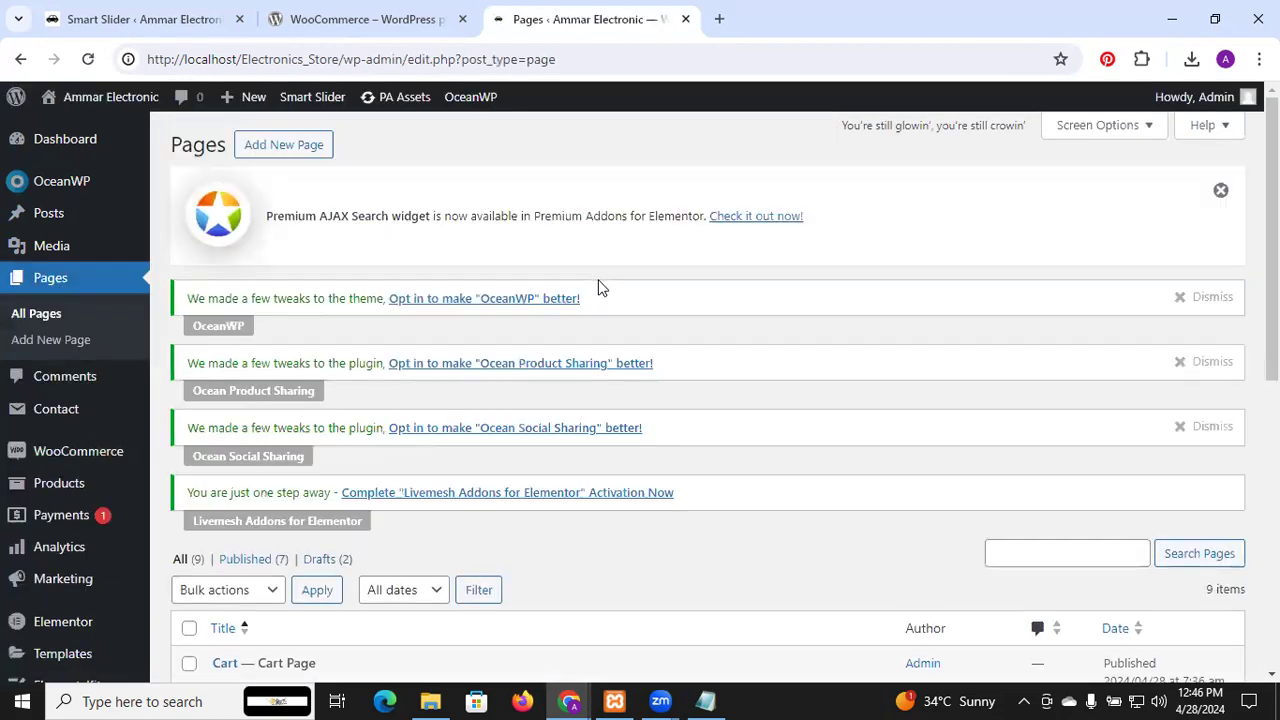
scroll(608, 400, down, 6)
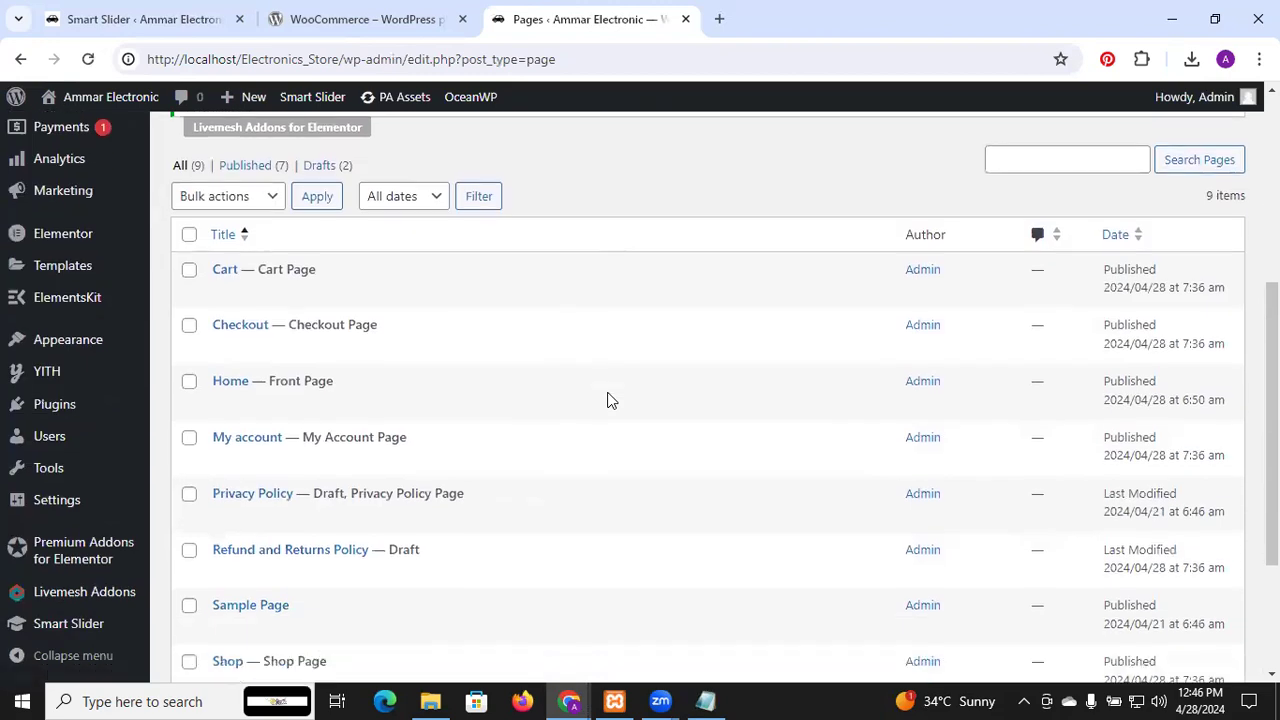
mouse_move(280, 192)
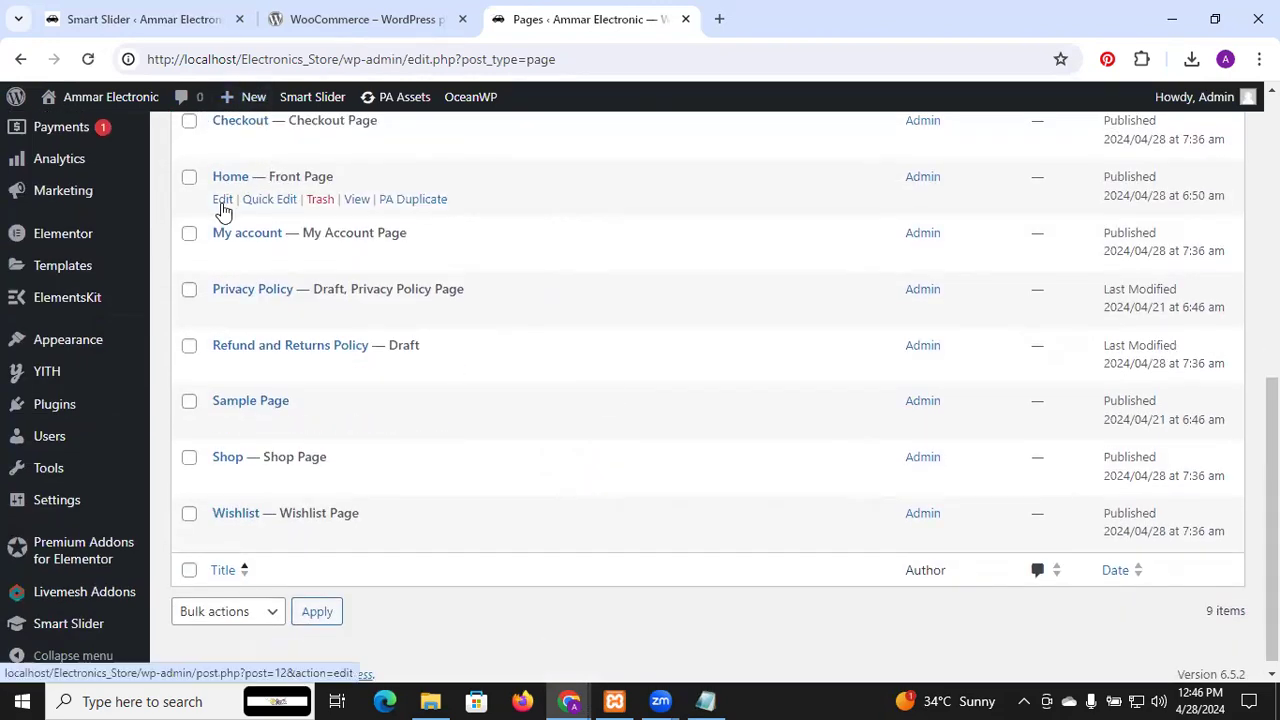
Edit the Home page and switch it to Elementor editing
click(222, 200)
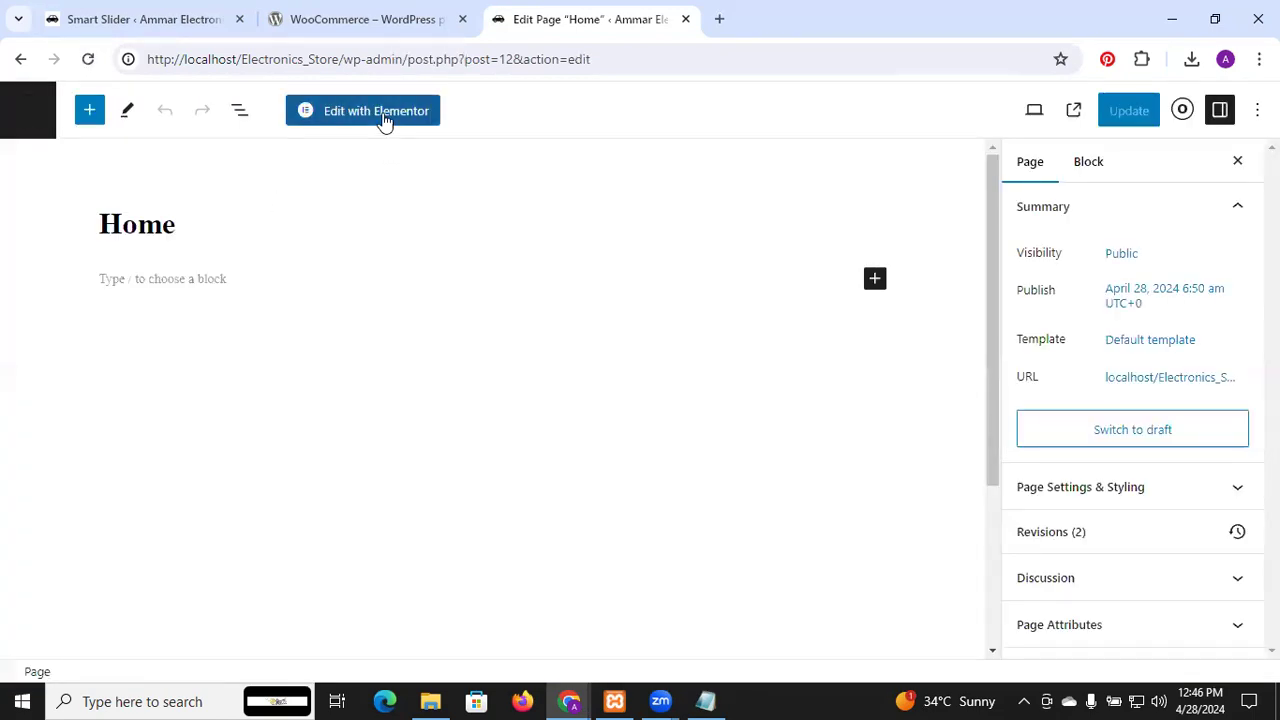
click(384, 118)
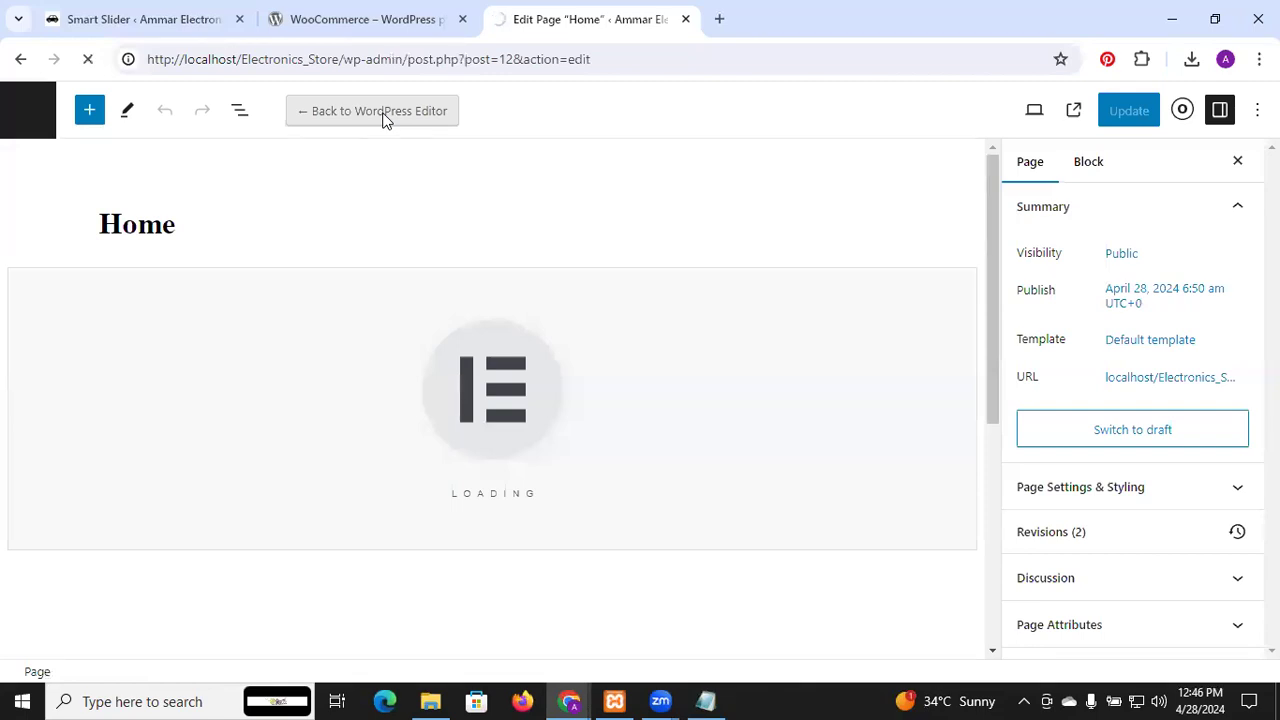
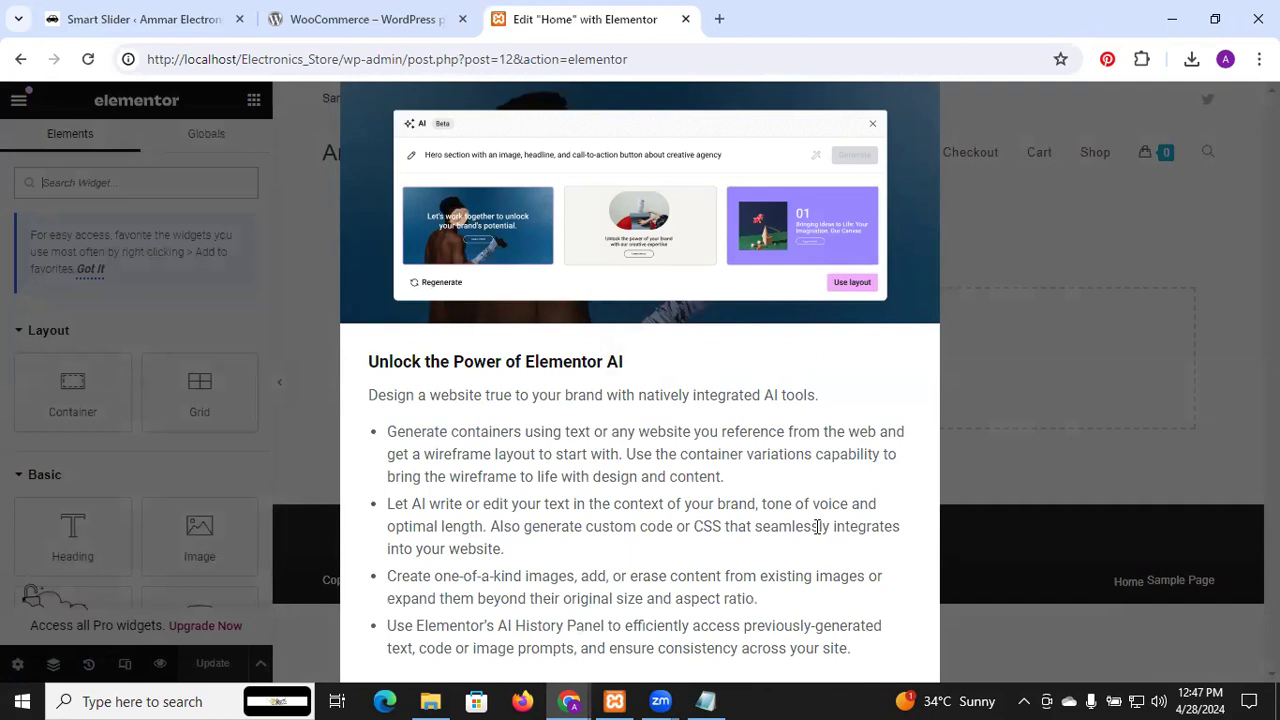
Reload the Elementor editor for the Home page to clear the AI promotion popup
click(89, 60)
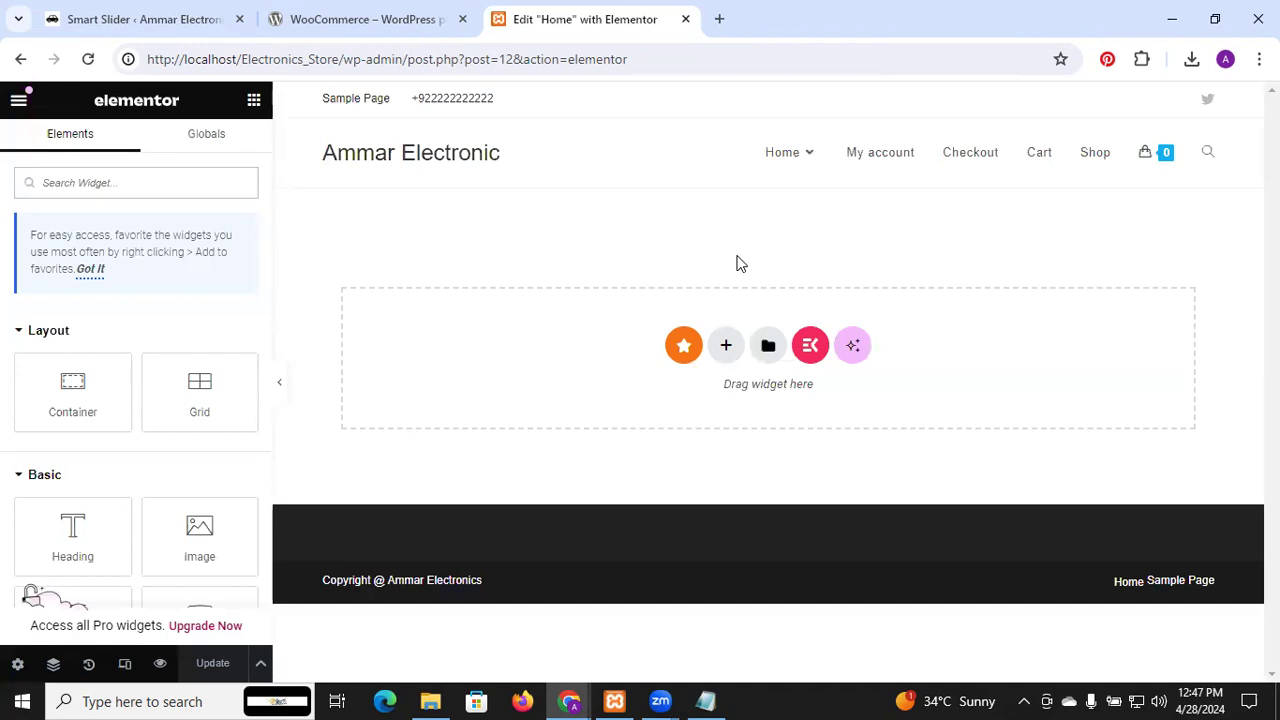
click(729, 348)
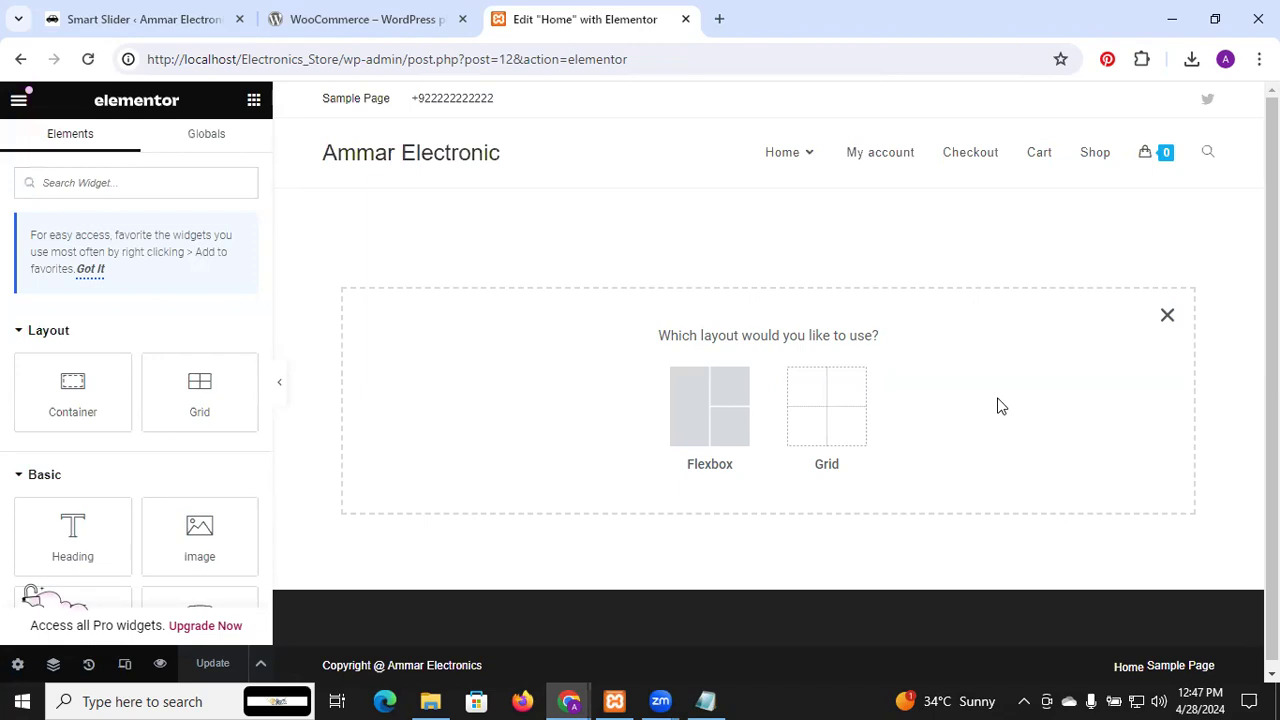
click(1169, 318)
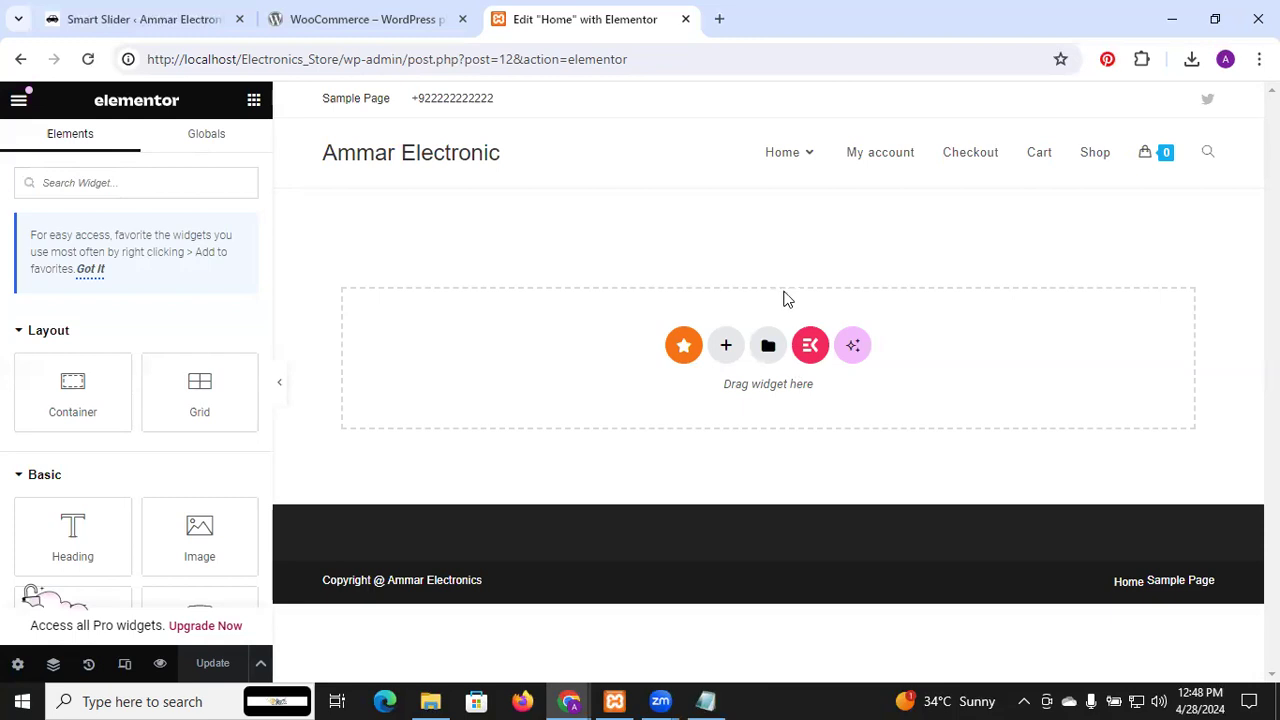
click(768, 347)
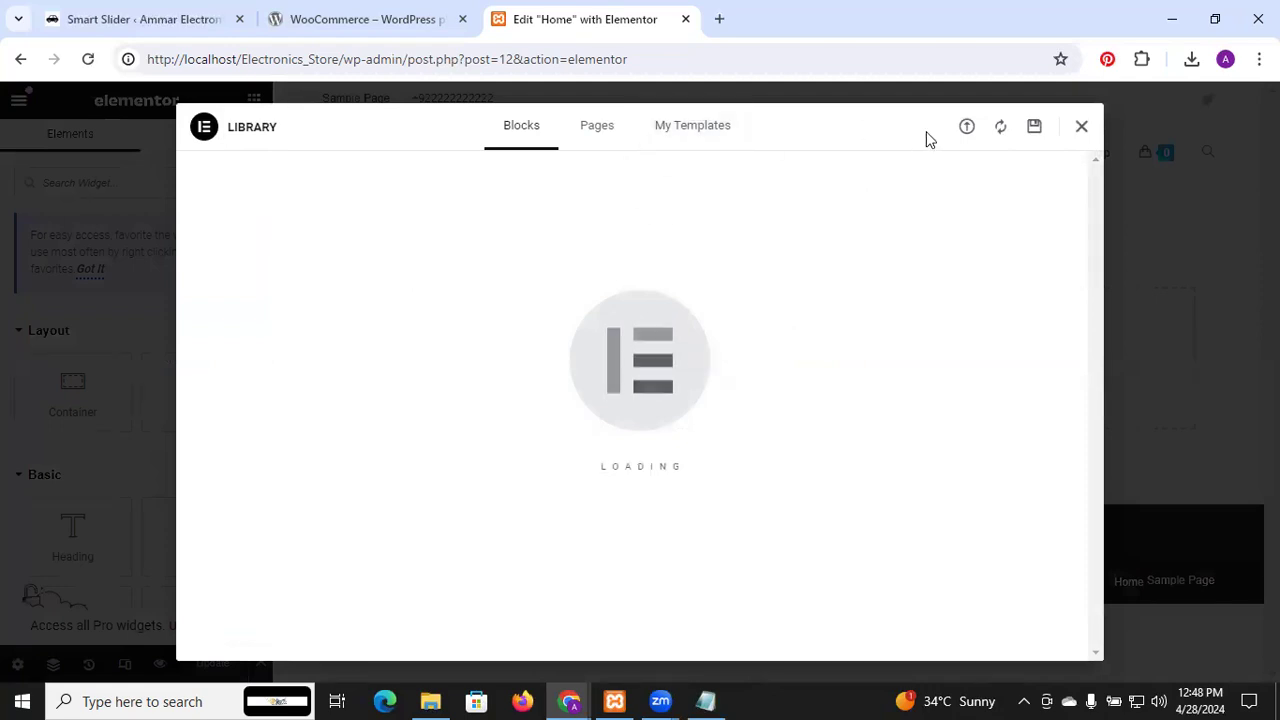
click(1075, 128)
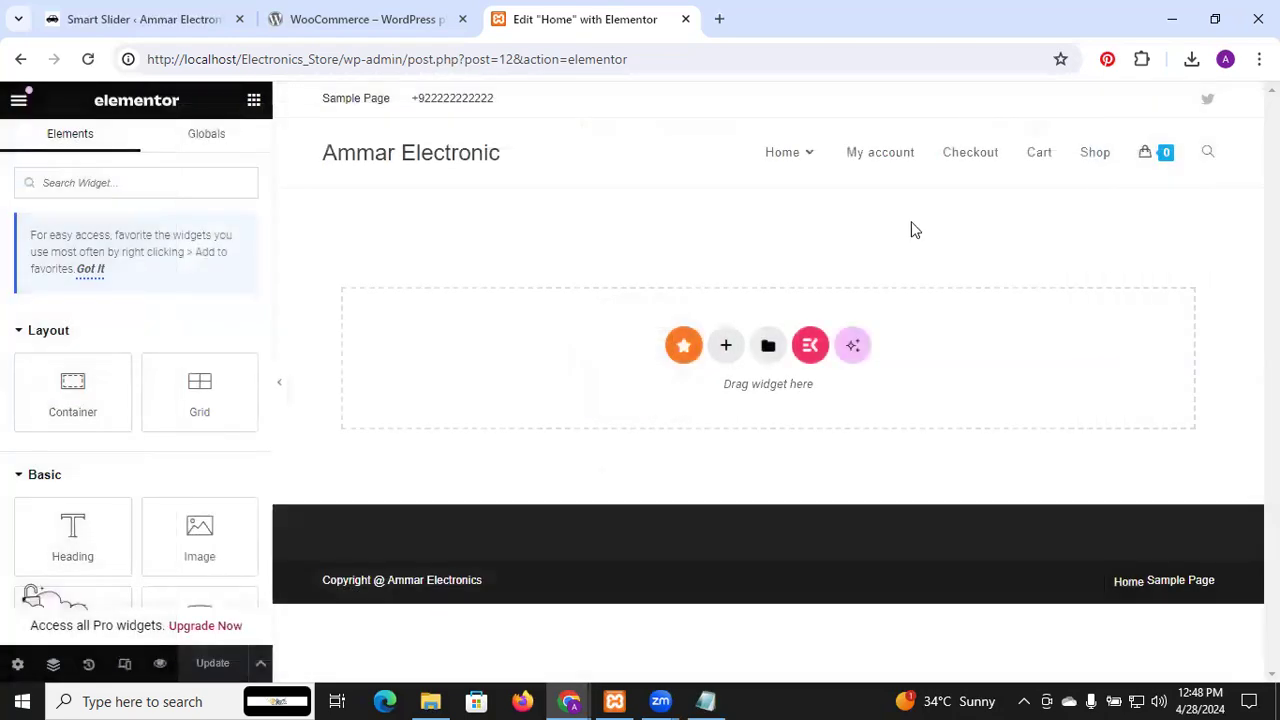
click(725, 358)
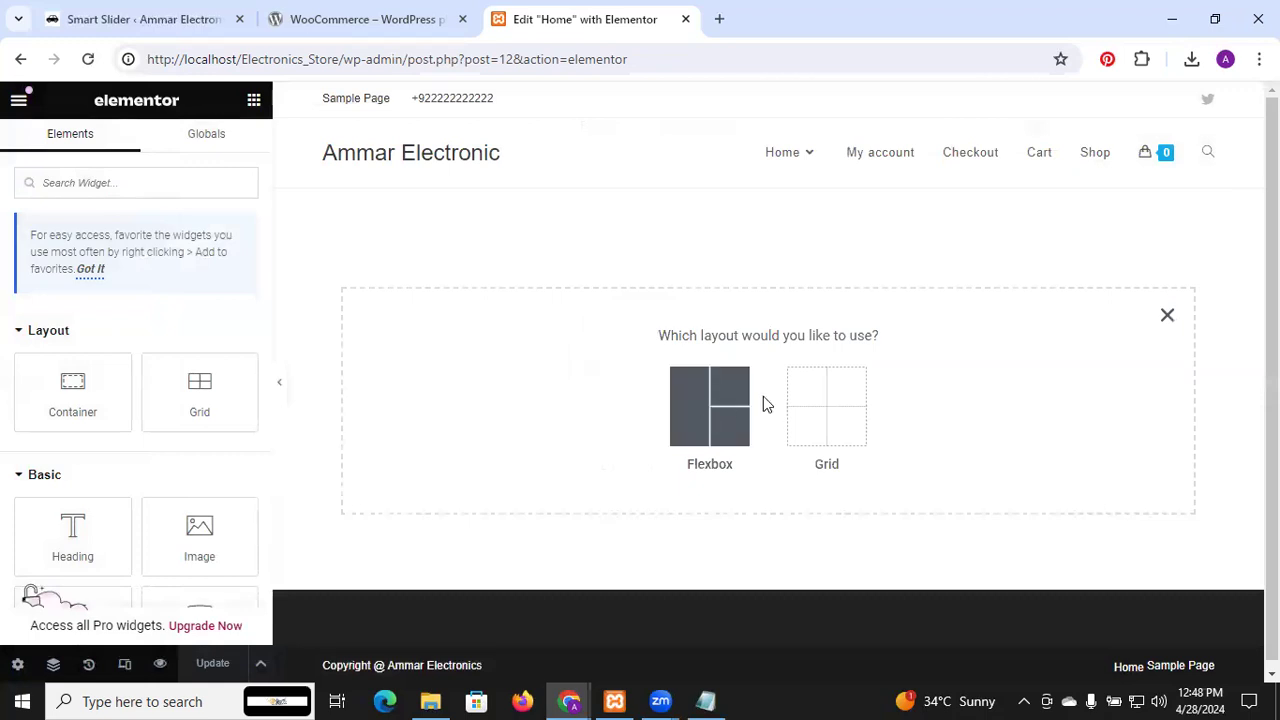
click(845, 419)
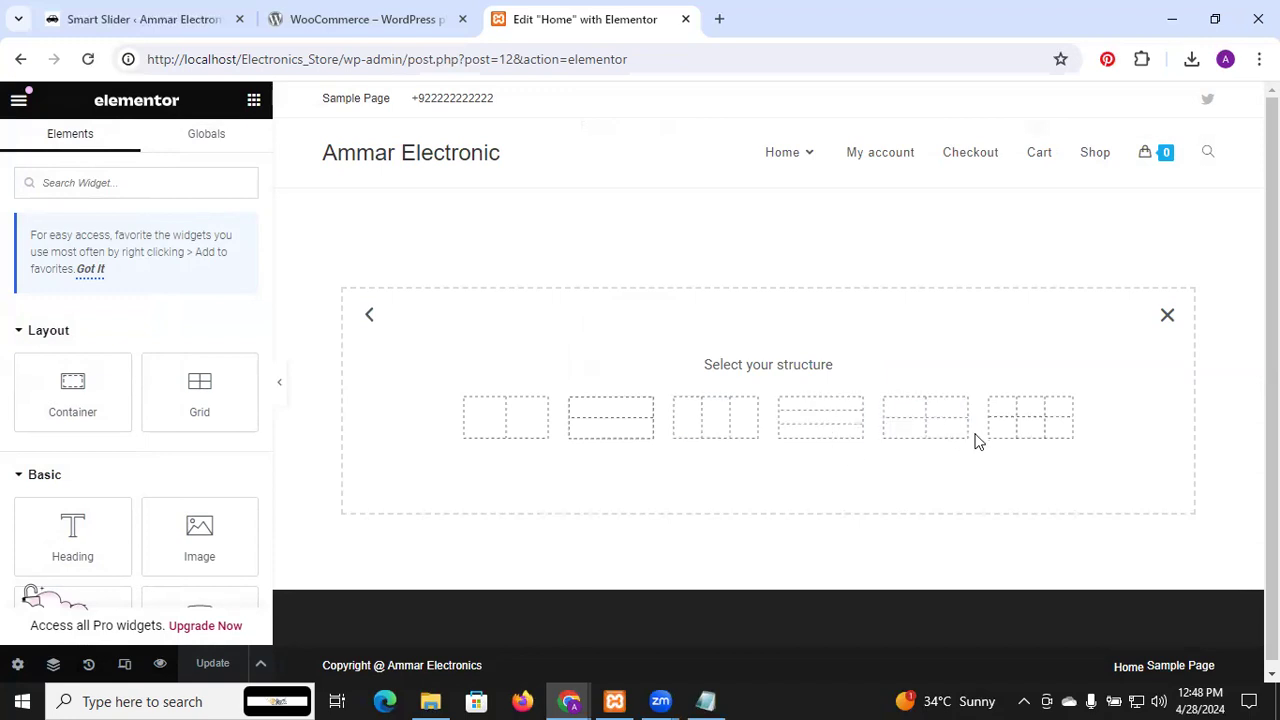
click(1167, 317)
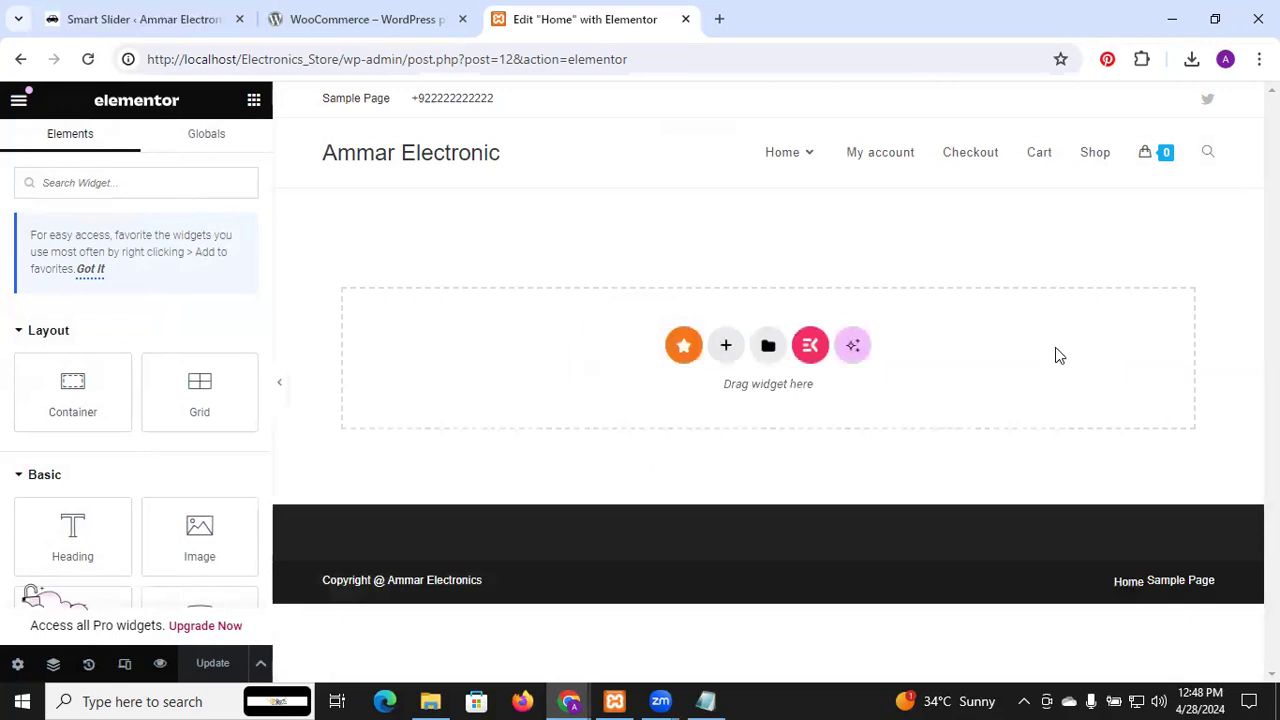
Add a Smart Slider widget set to main_slider (ID 2) at the top of the Home page
click(167, 182)
text(sma)
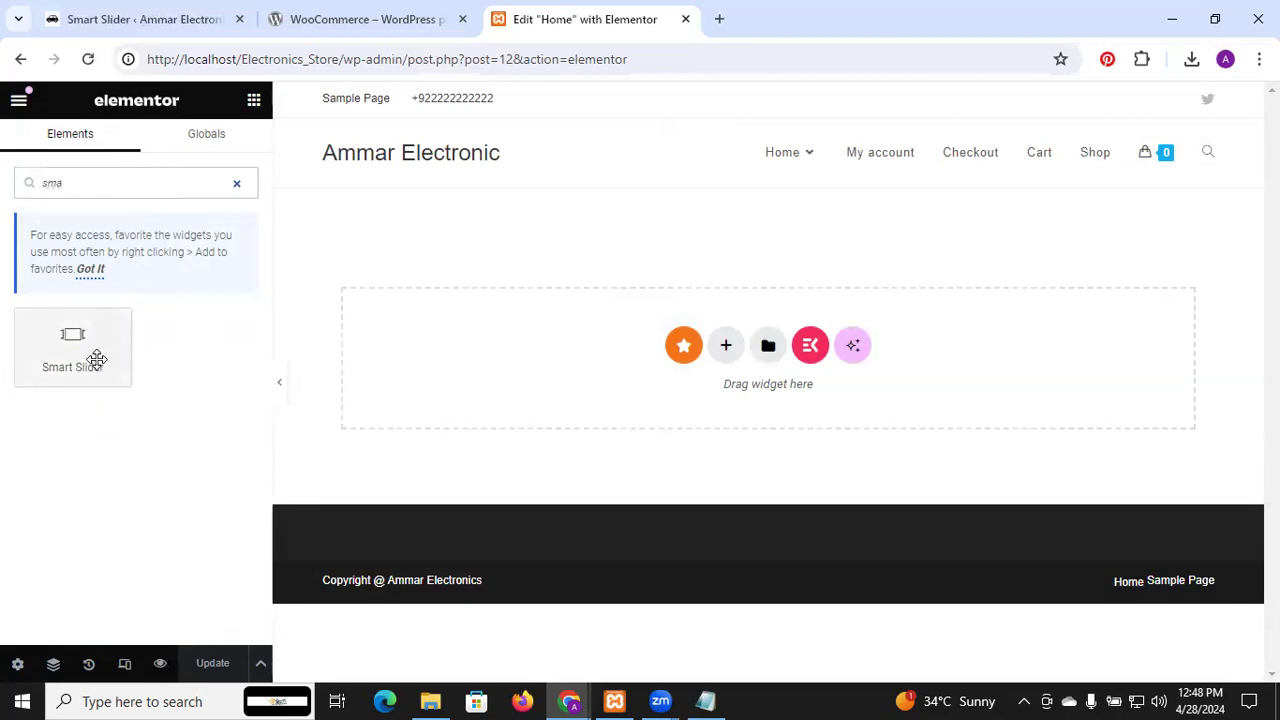
drag(97, 358, 594, 343)
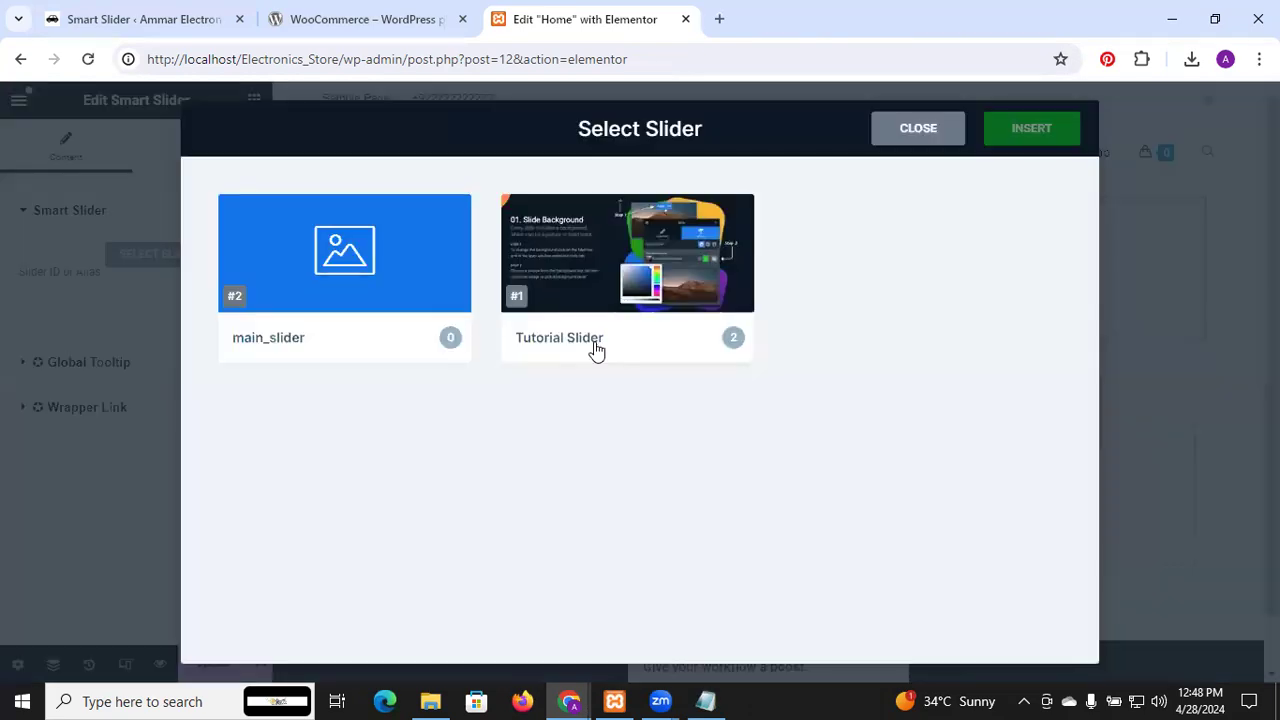
click(400, 328)
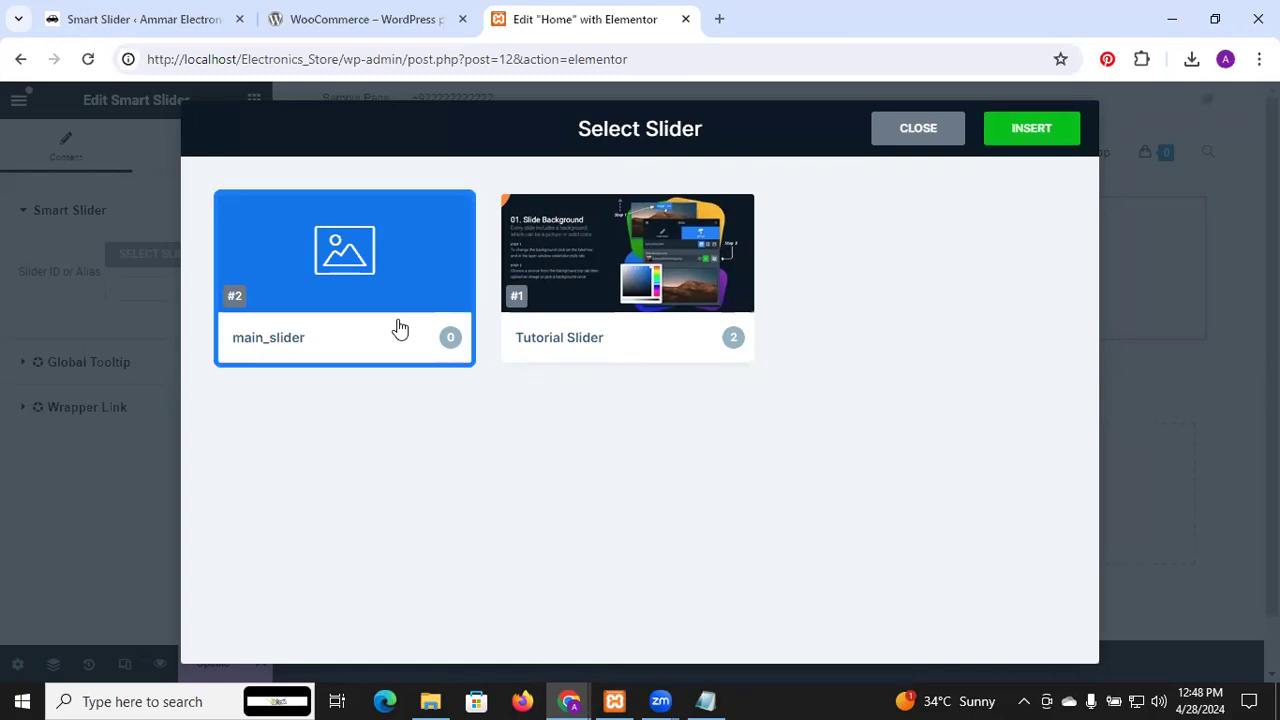
click(1032, 128)
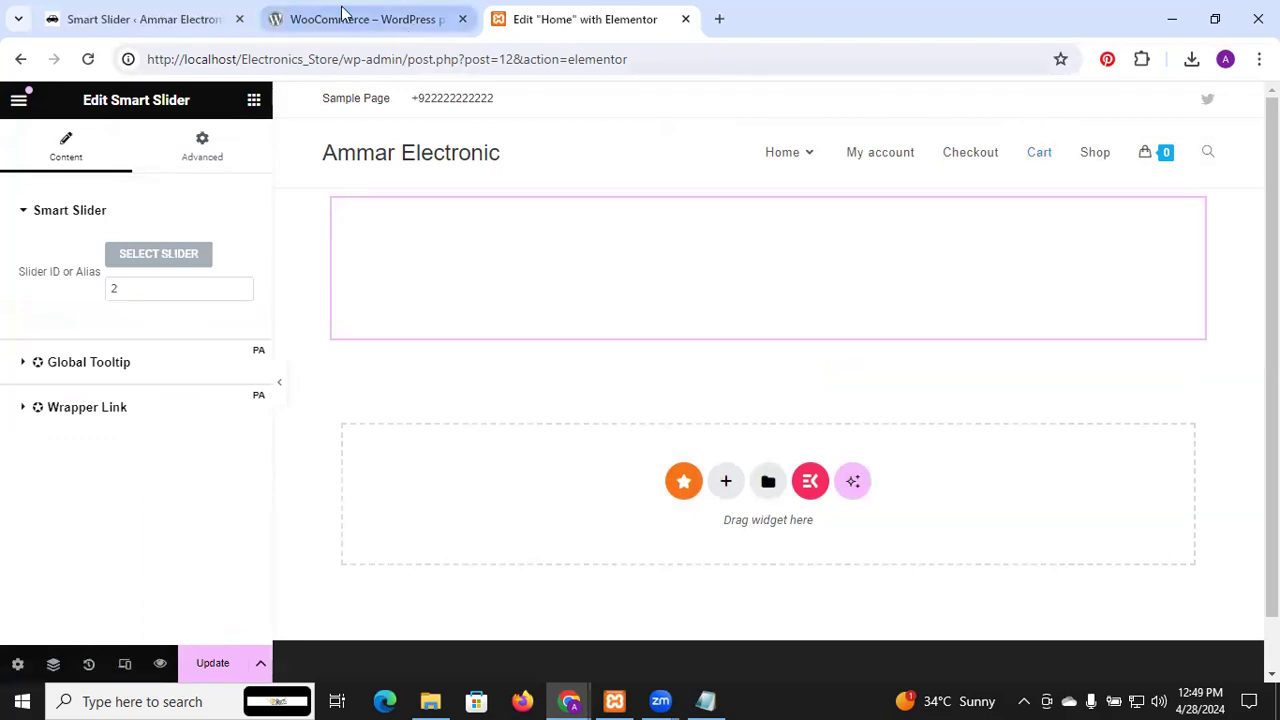
click(208, 8)
scroll(551, 390, down, 4)
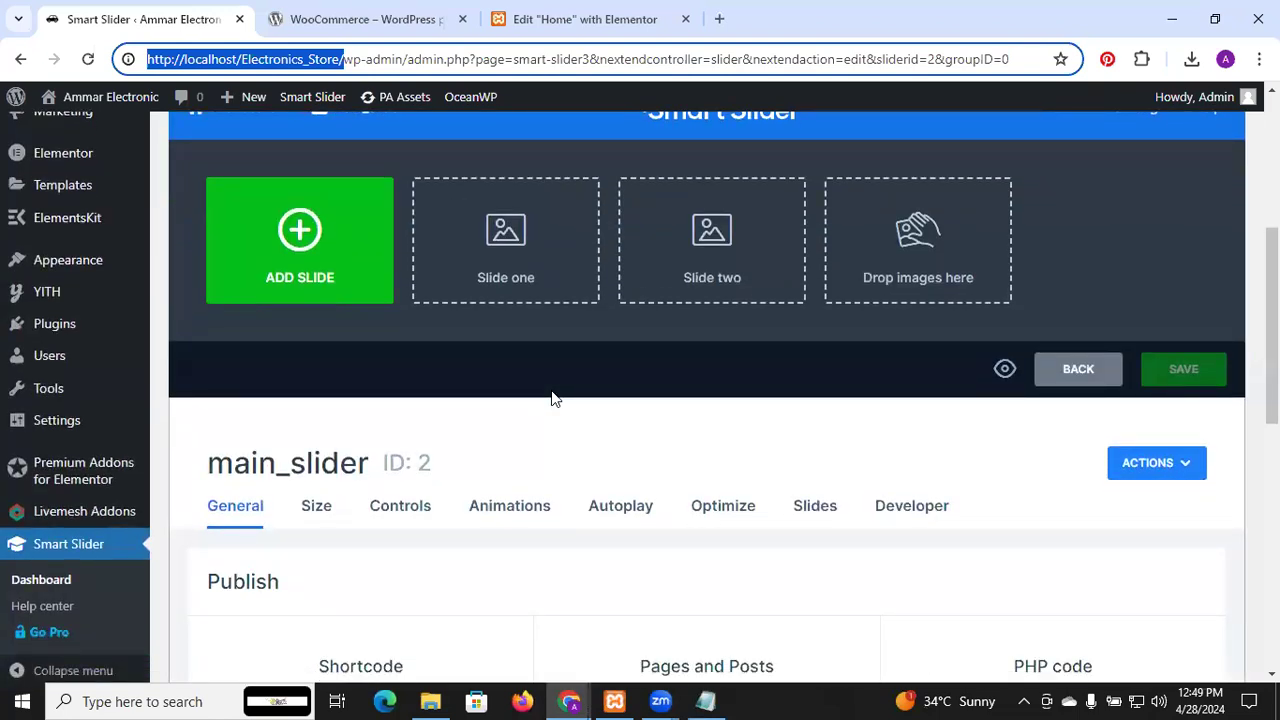
Upload banner images 01–04 from the banner folder as new image slides for main_slider
scroll(551, 398, up, 2)
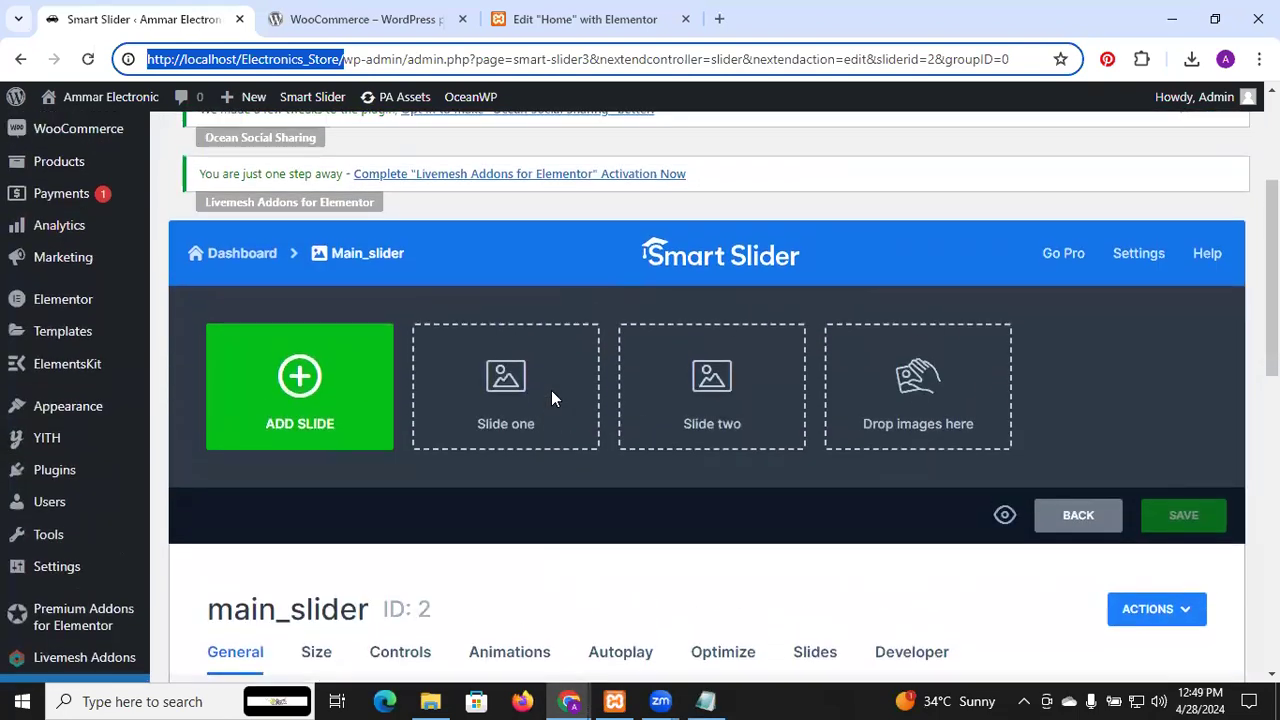
click(338, 418)
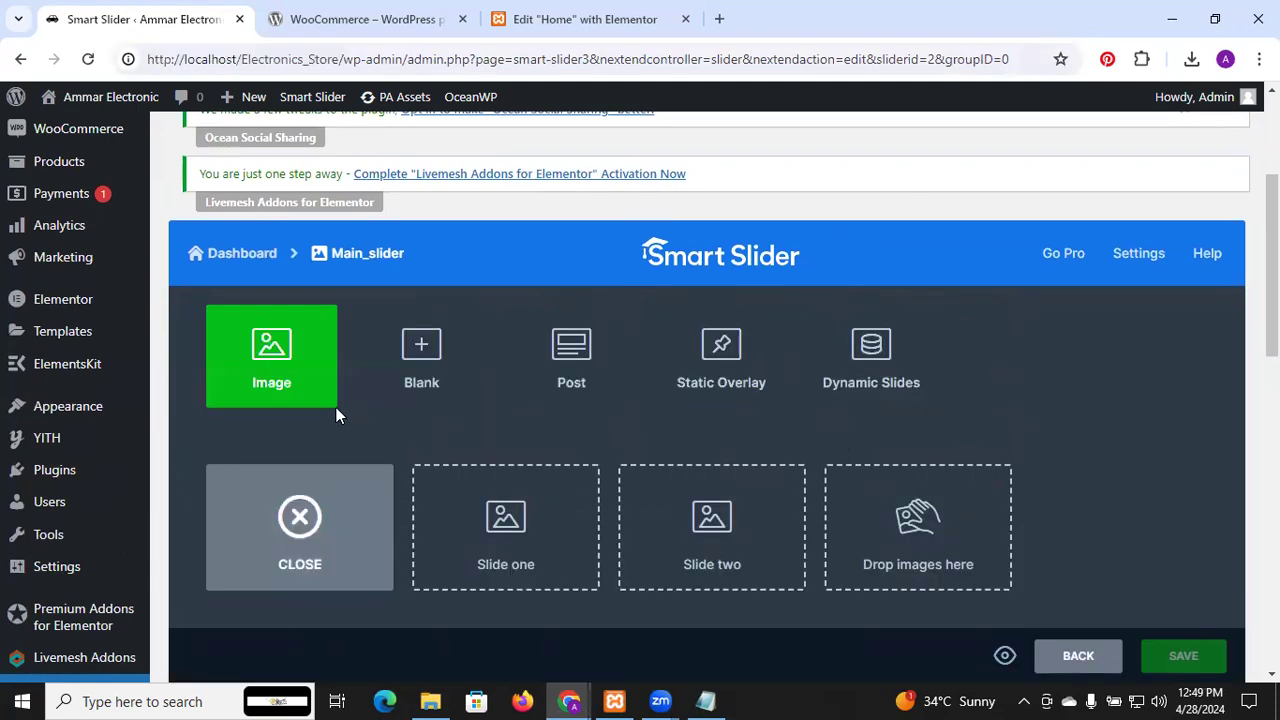
click(270, 360)
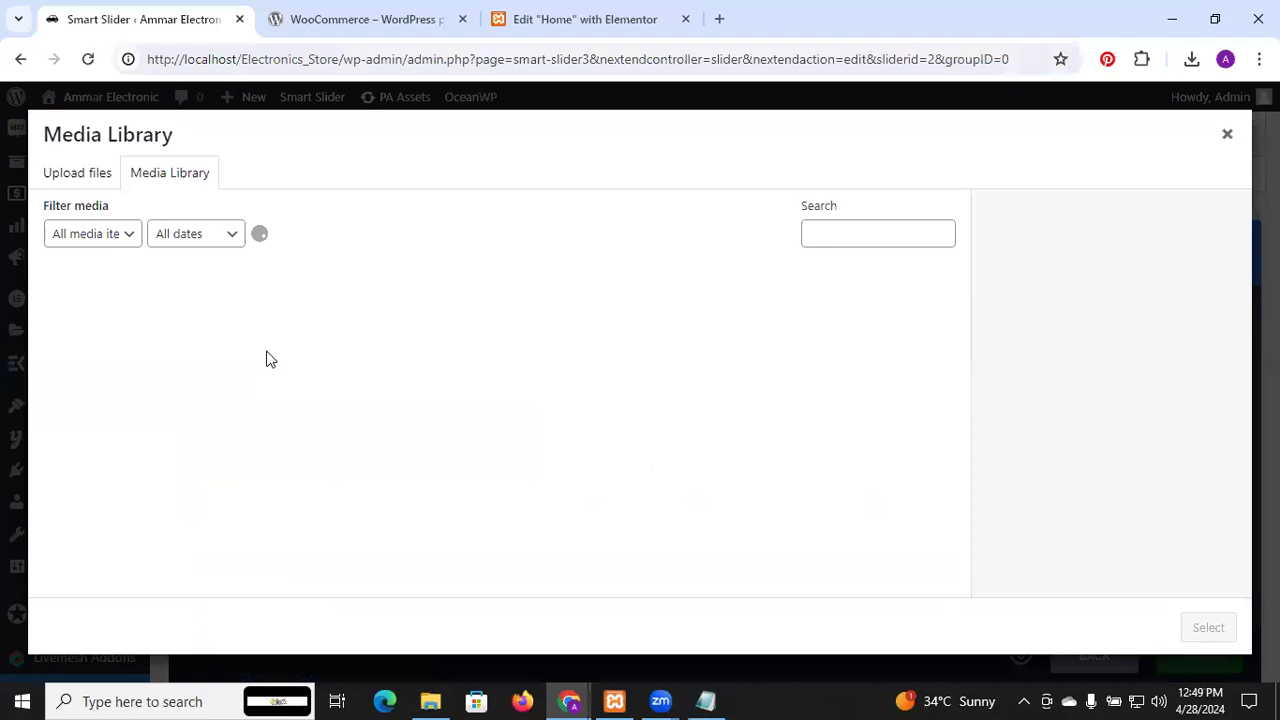
click(92, 180)
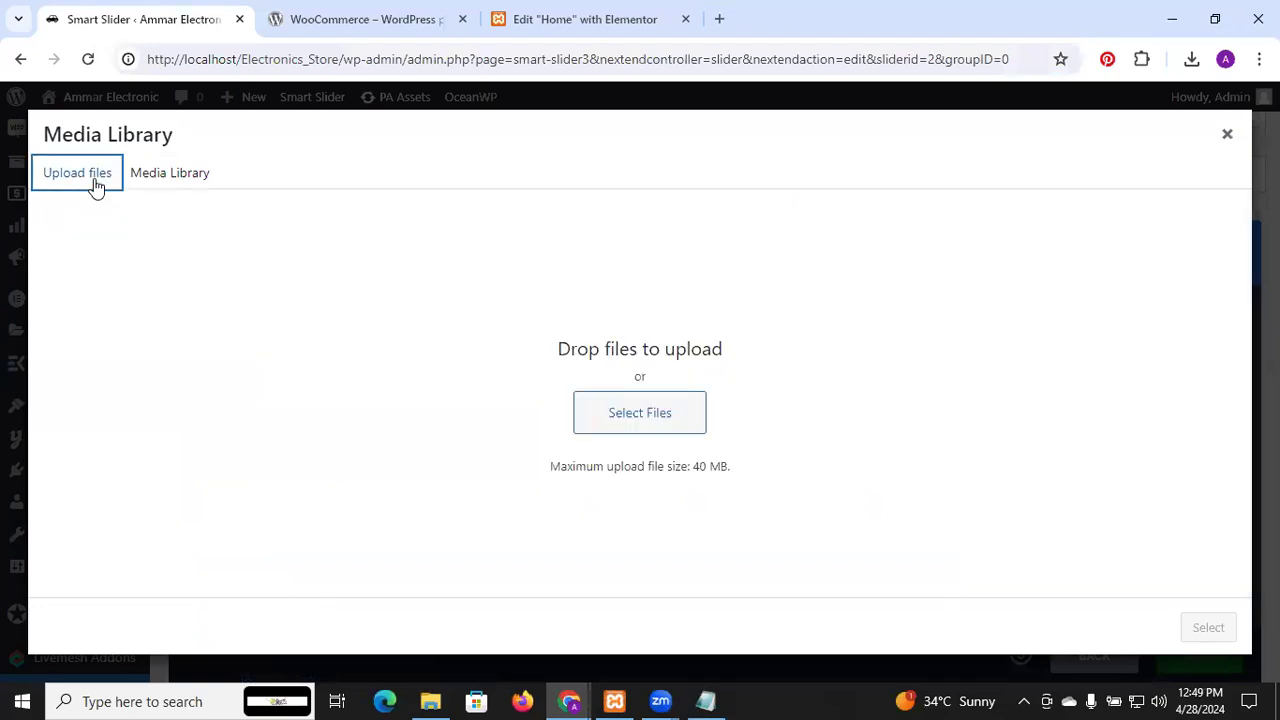
click(648, 414)
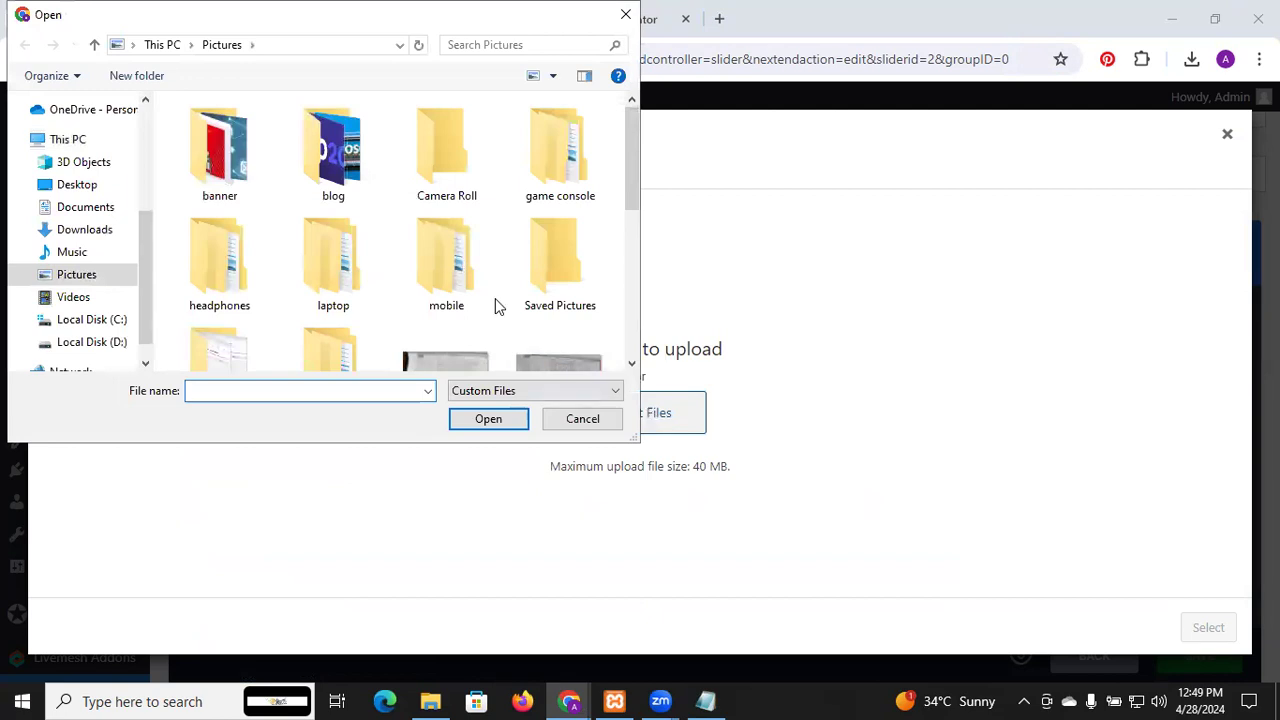
scroll(495, 306, down, 1)
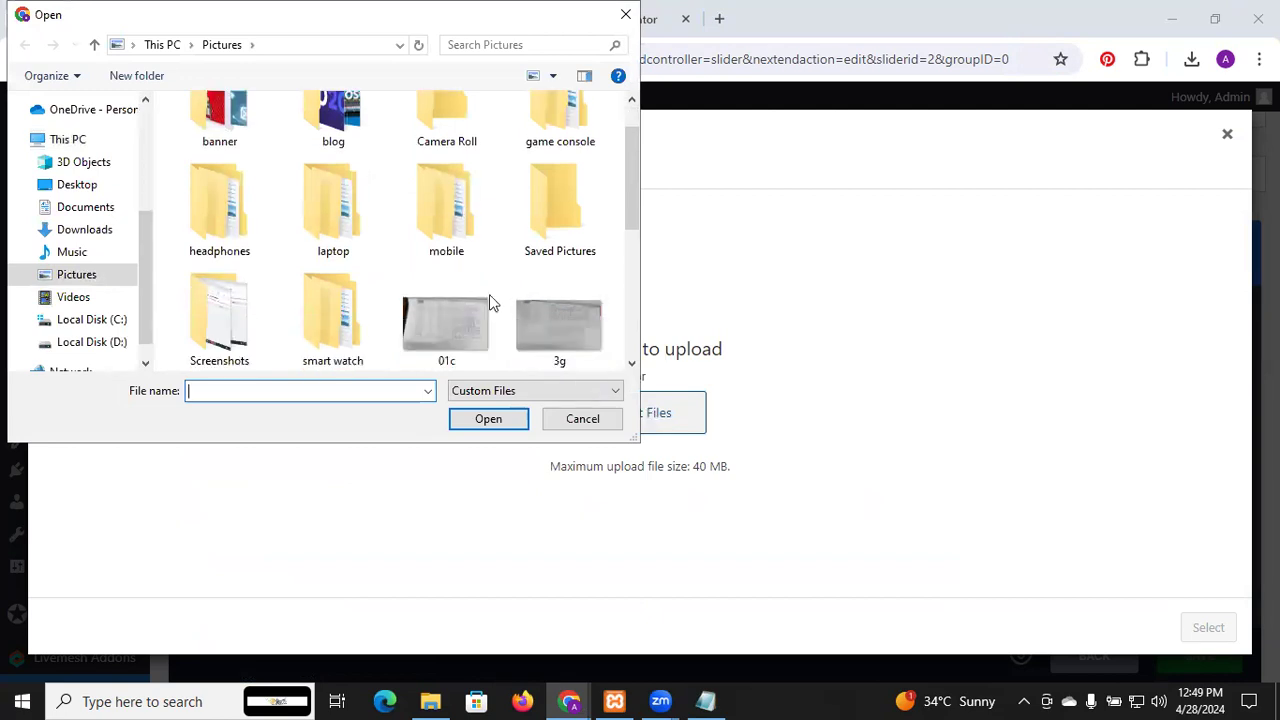
scroll(318, 150, up, 1)
double_click(240, 146)
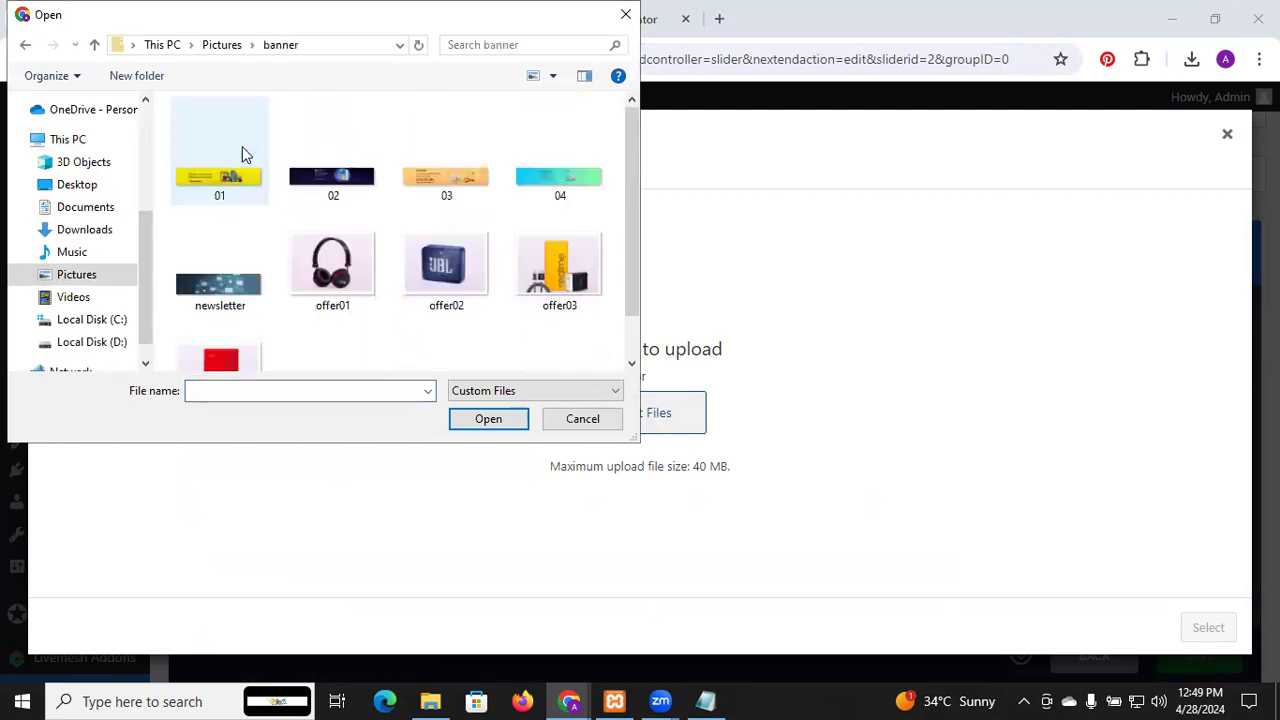
click(248, 190)
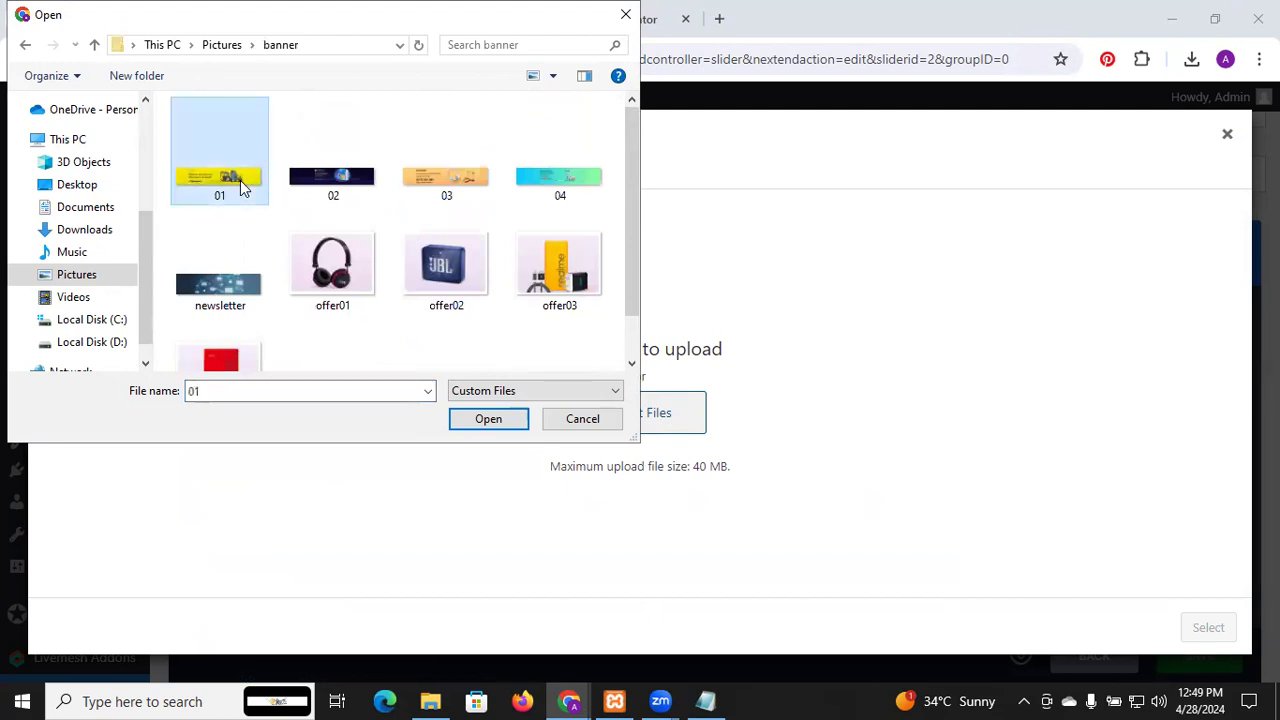
ctrl+click(315, 193)
ctrl+click(441, 191)
ctrl+click(557, 188)
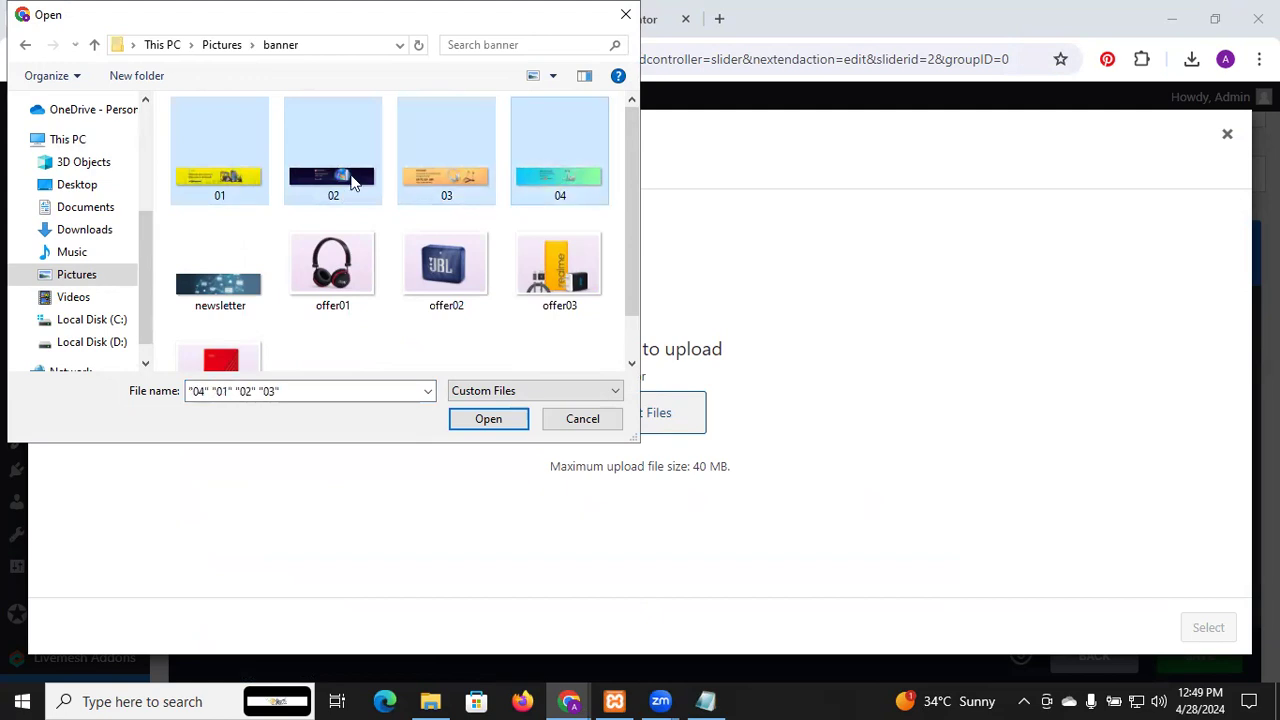
click(490, 419)
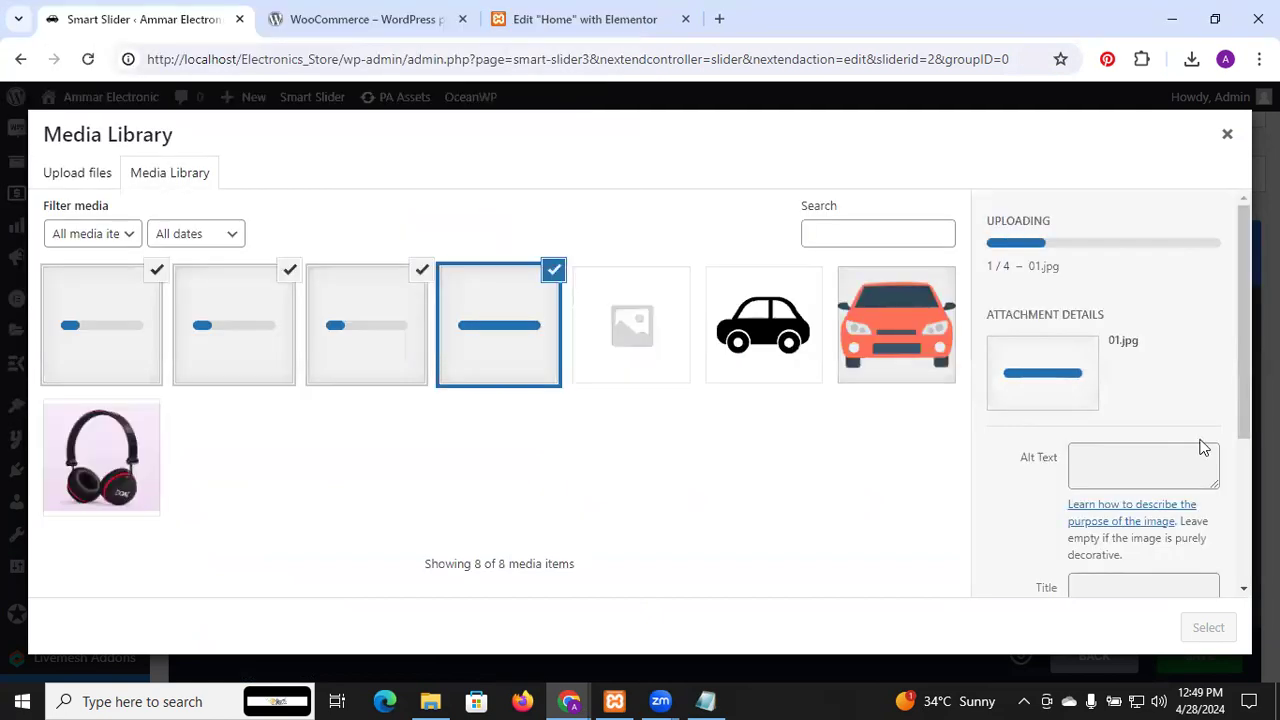
Create the four slides from the uploaded images and save main_slider
scroll(1200, 449, down, 3)
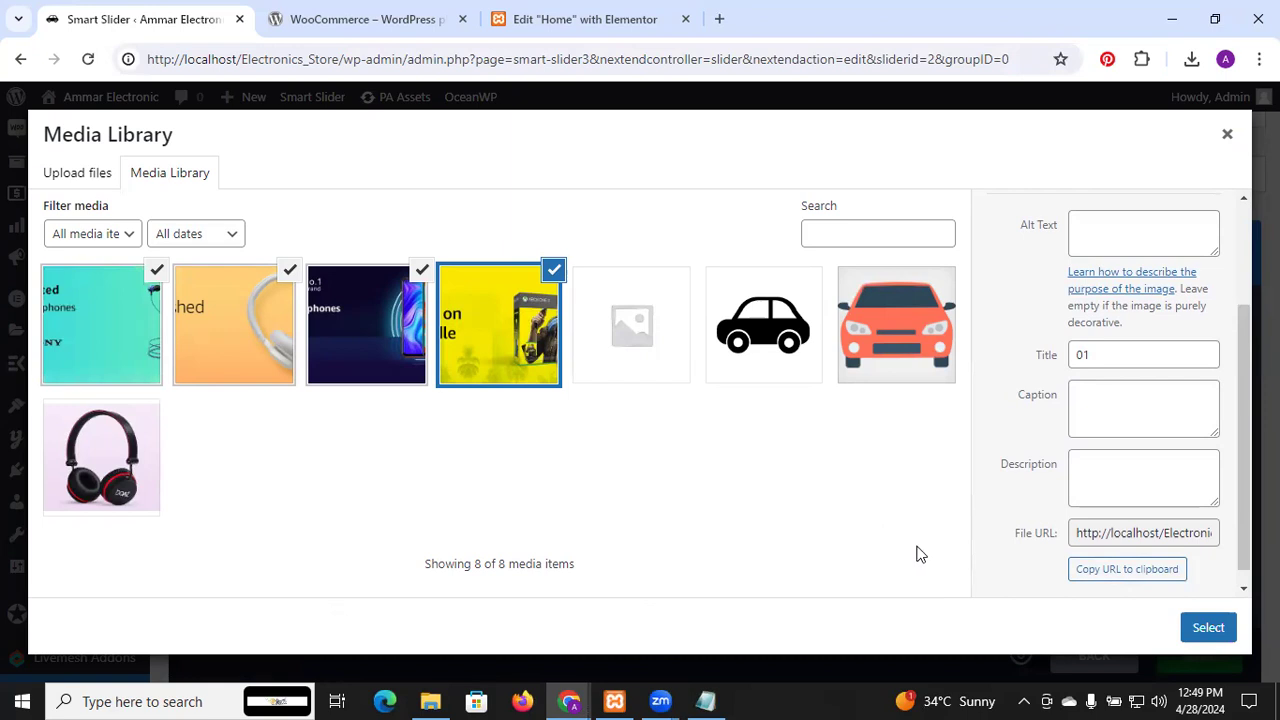
click(1206, 627)
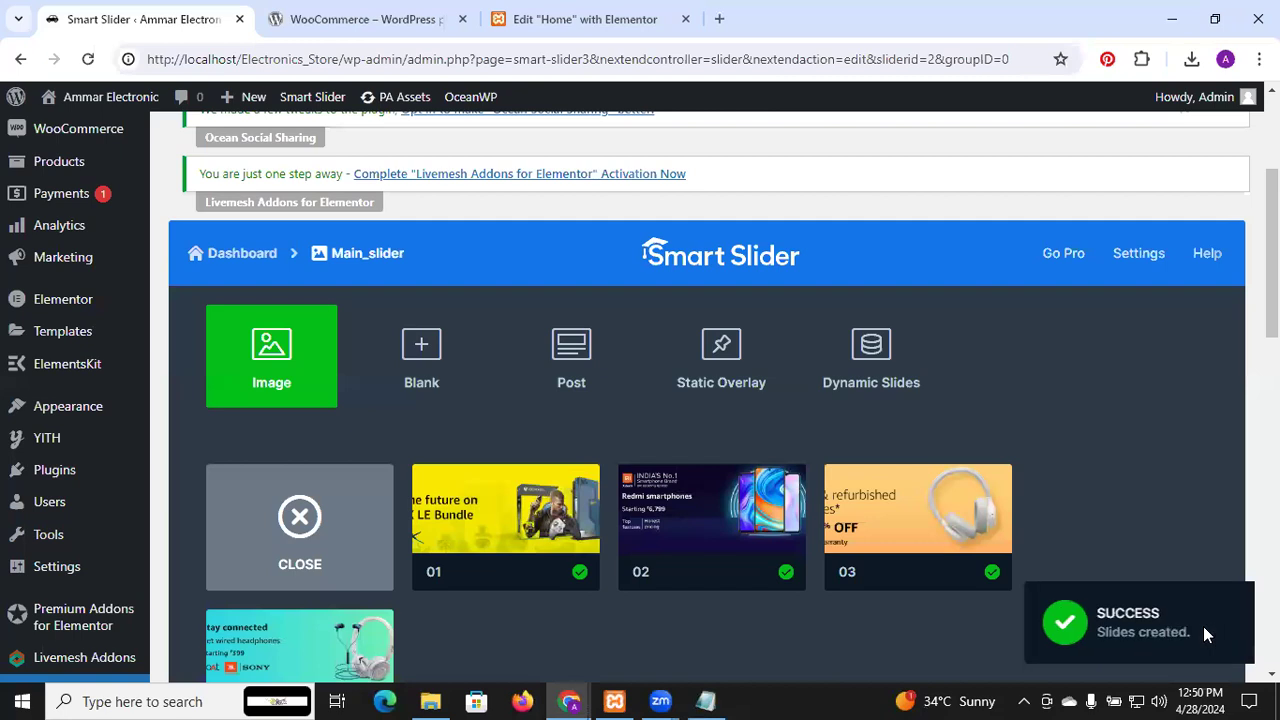
scroll(1173, 519, down, 4)
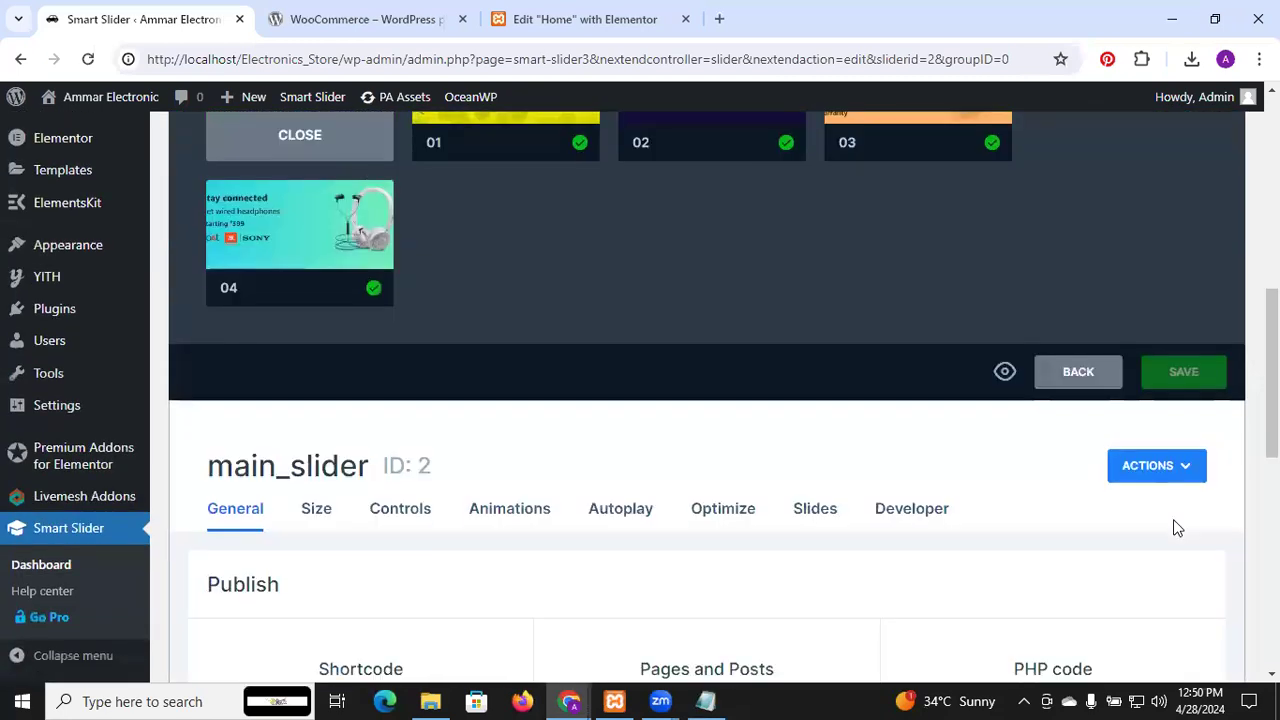
scroll(1177, 527, down, 2)
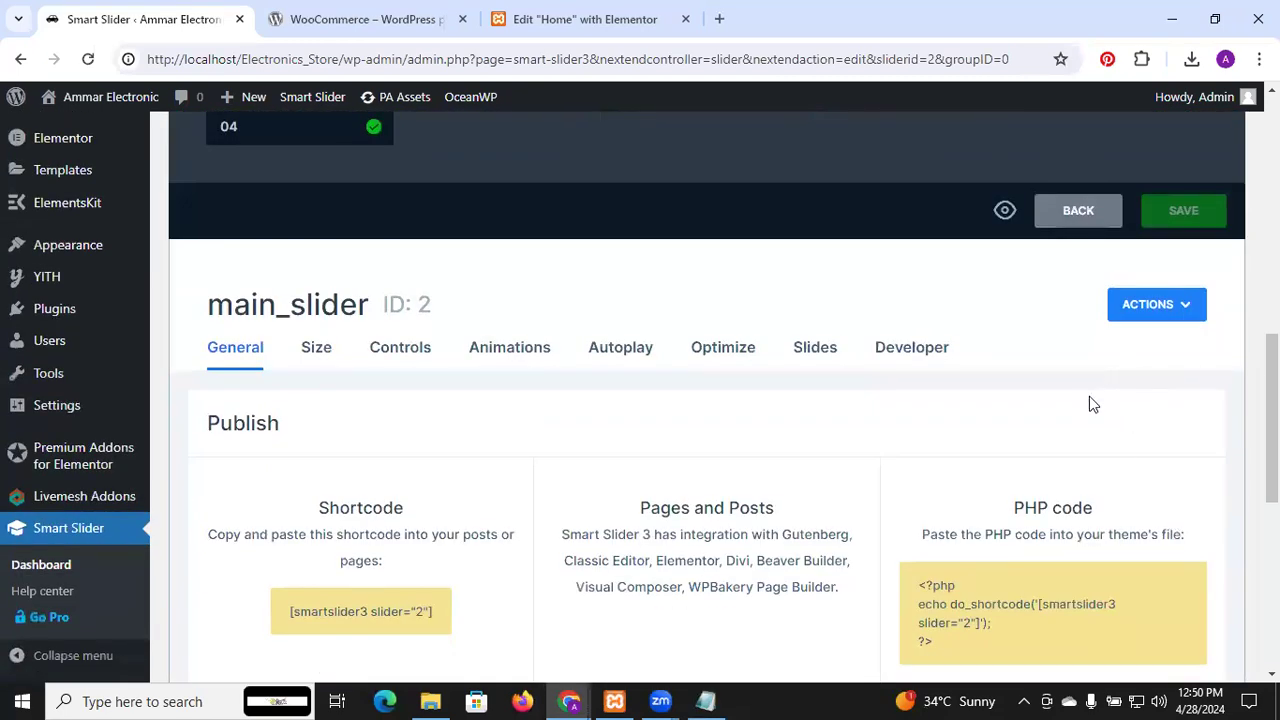
scroll(1089, 403, up, 2)
click(1183, 371)
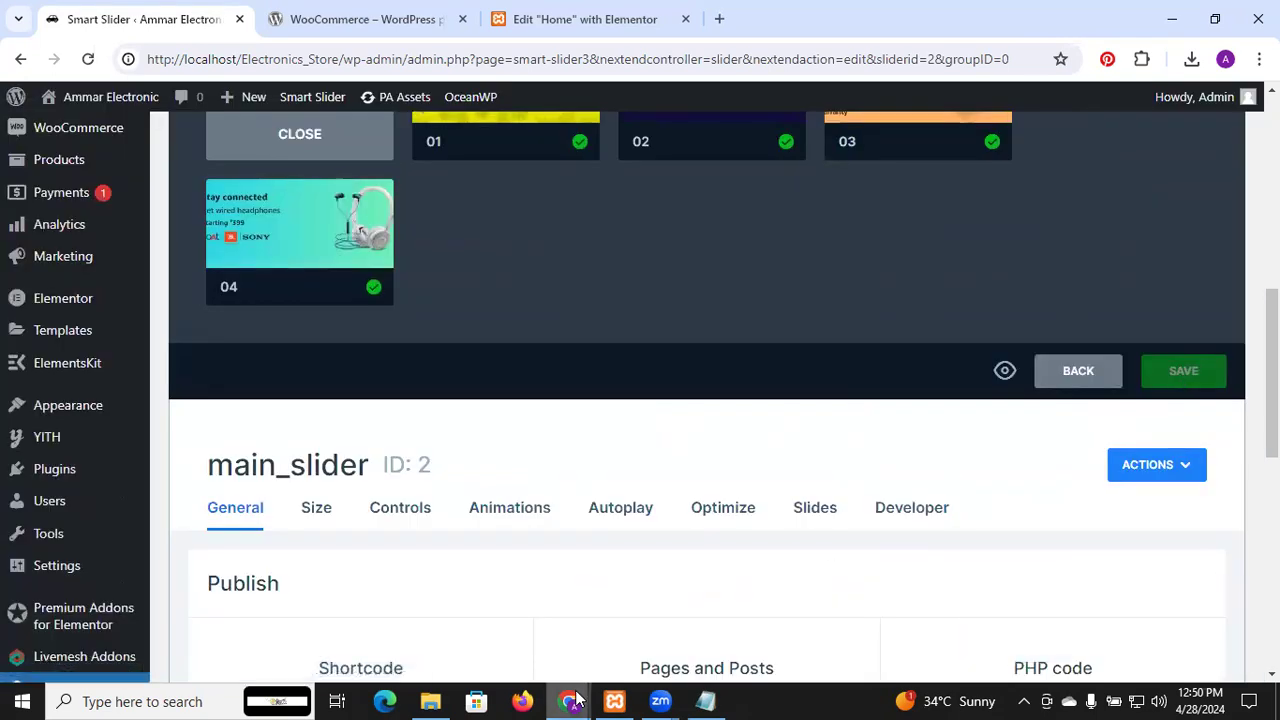
Reload the Elementor editor so the Home page picks up the updated main_slider
click(575, 19)
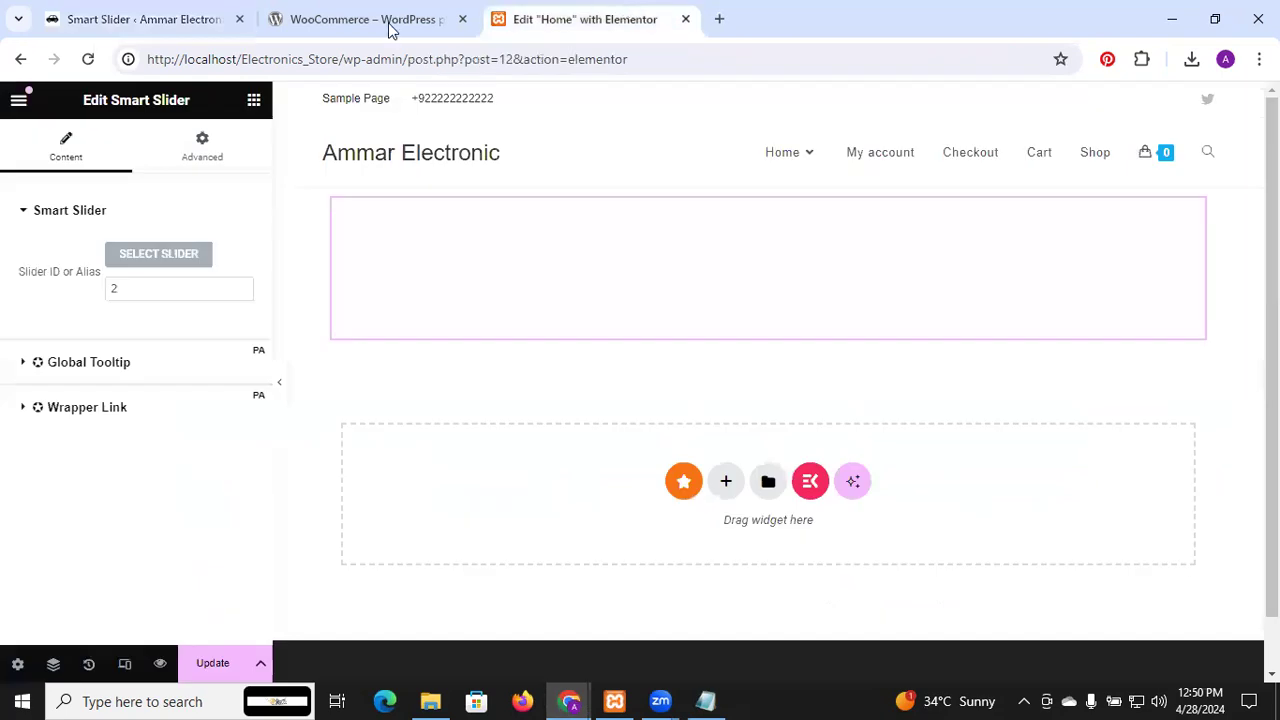
click(88, 59)
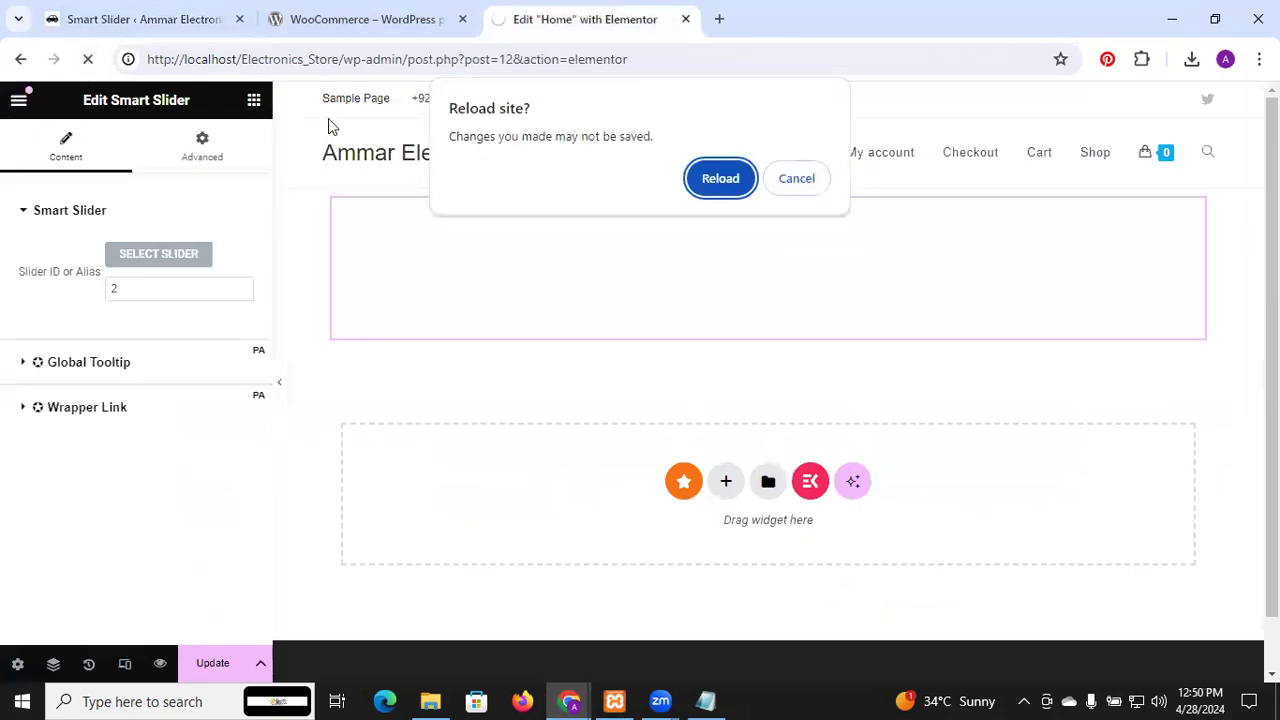
click(716, 178)
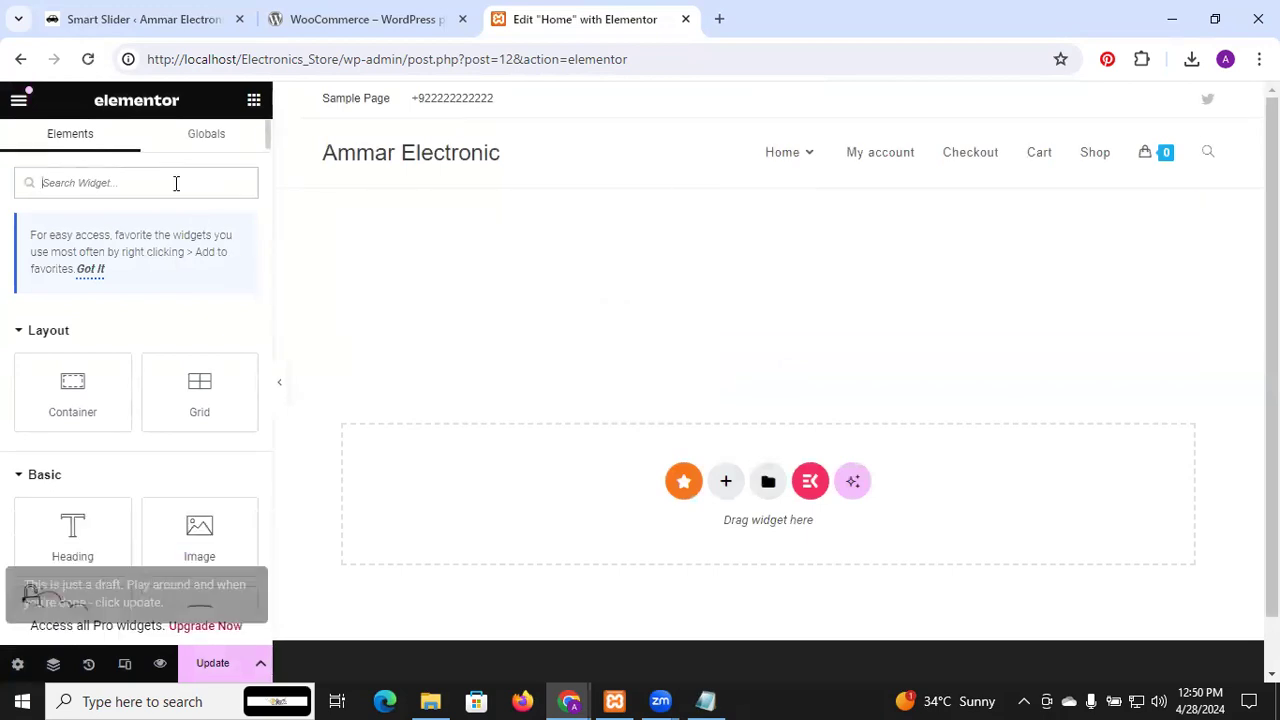
text(smart)
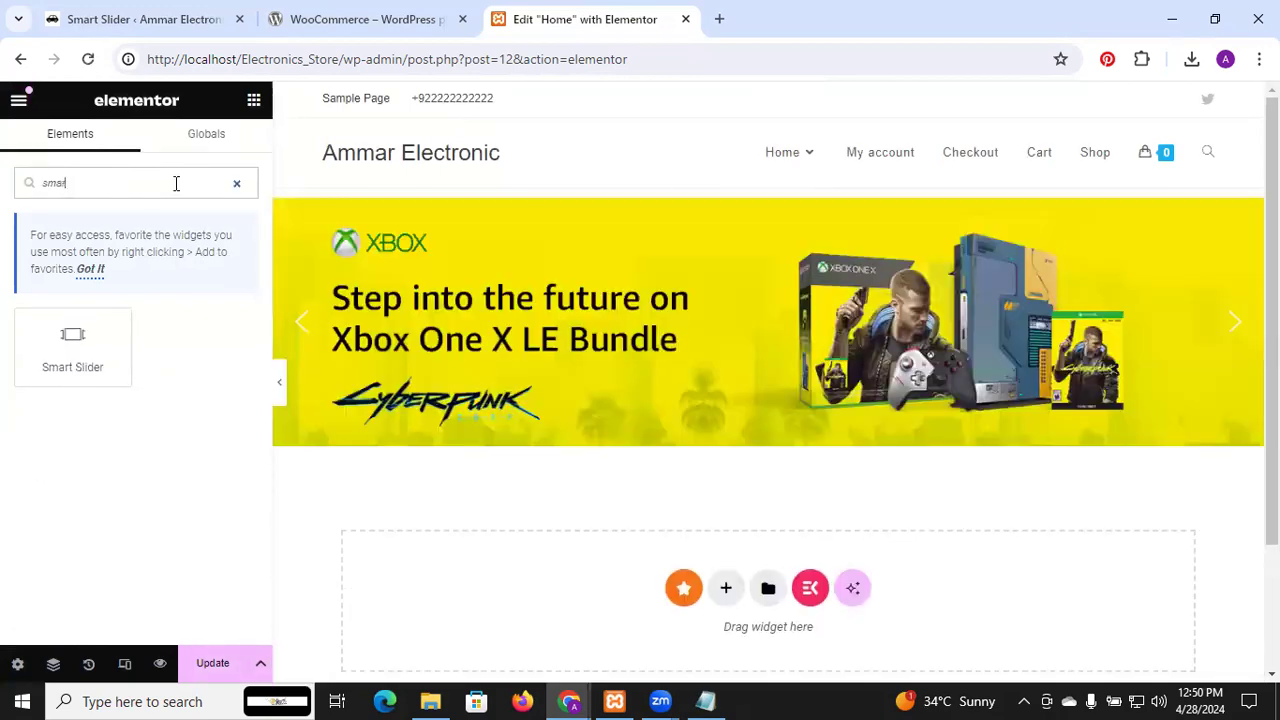
click(238, 187)
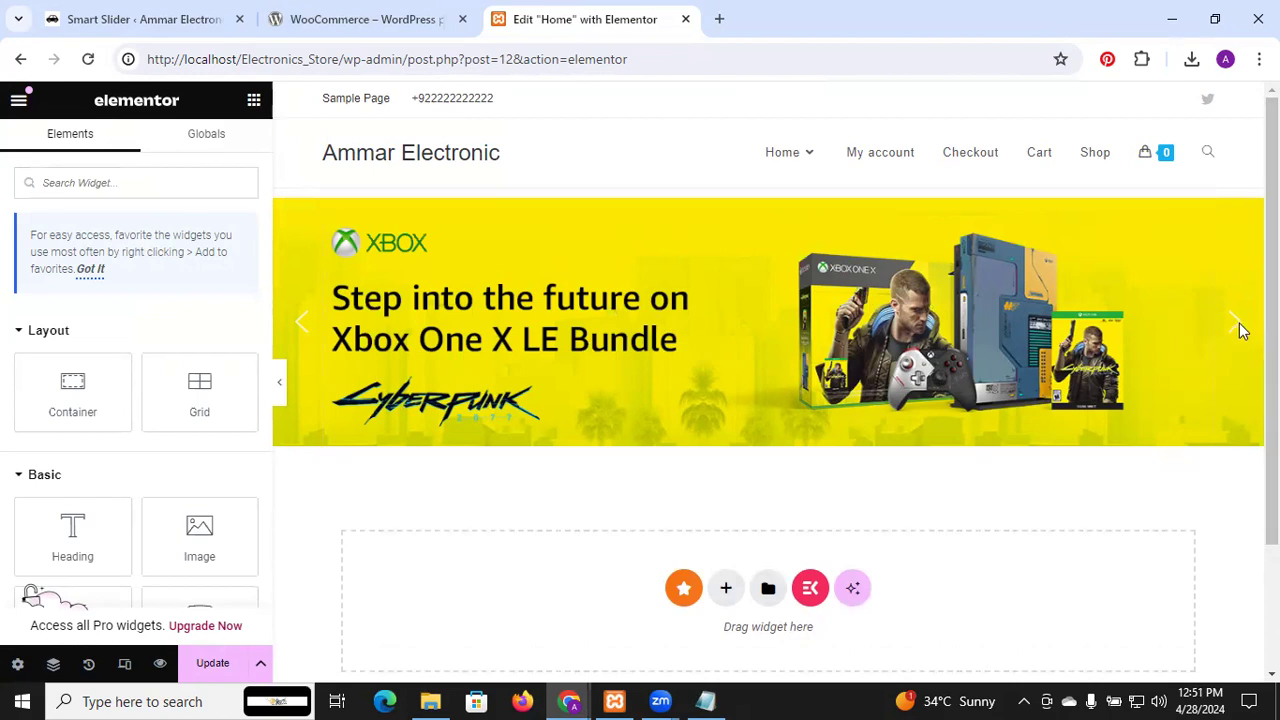
Update the Home page to save the Xbox One X LE Bundle slider banner
scroll(768, 360, down, 2)
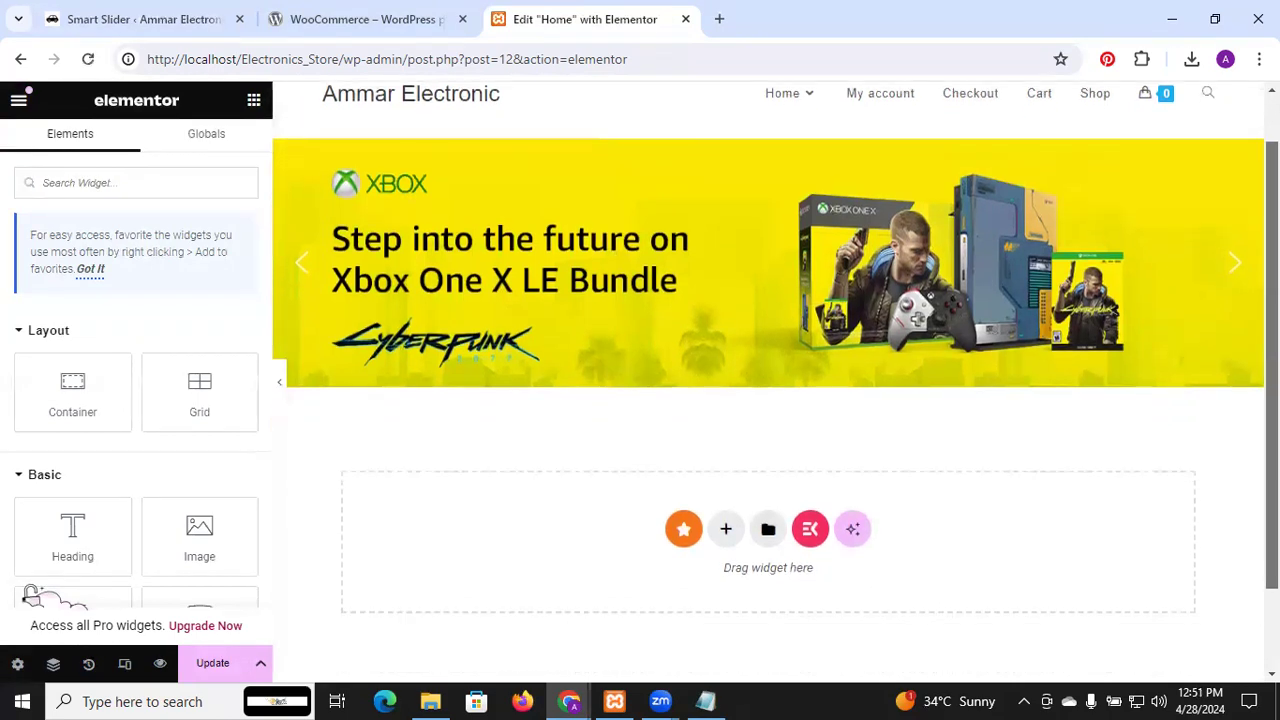
drag(1272, 430, 1272, 327)
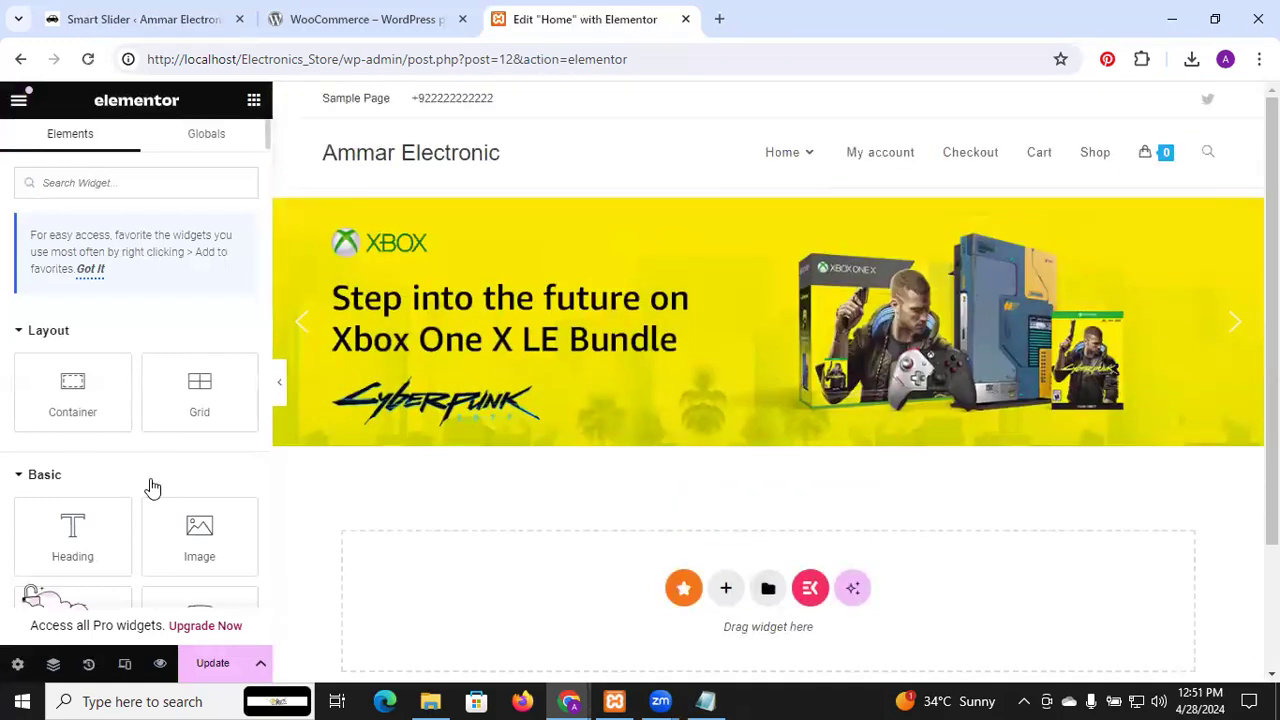
scroll(150, 486, down, 5)
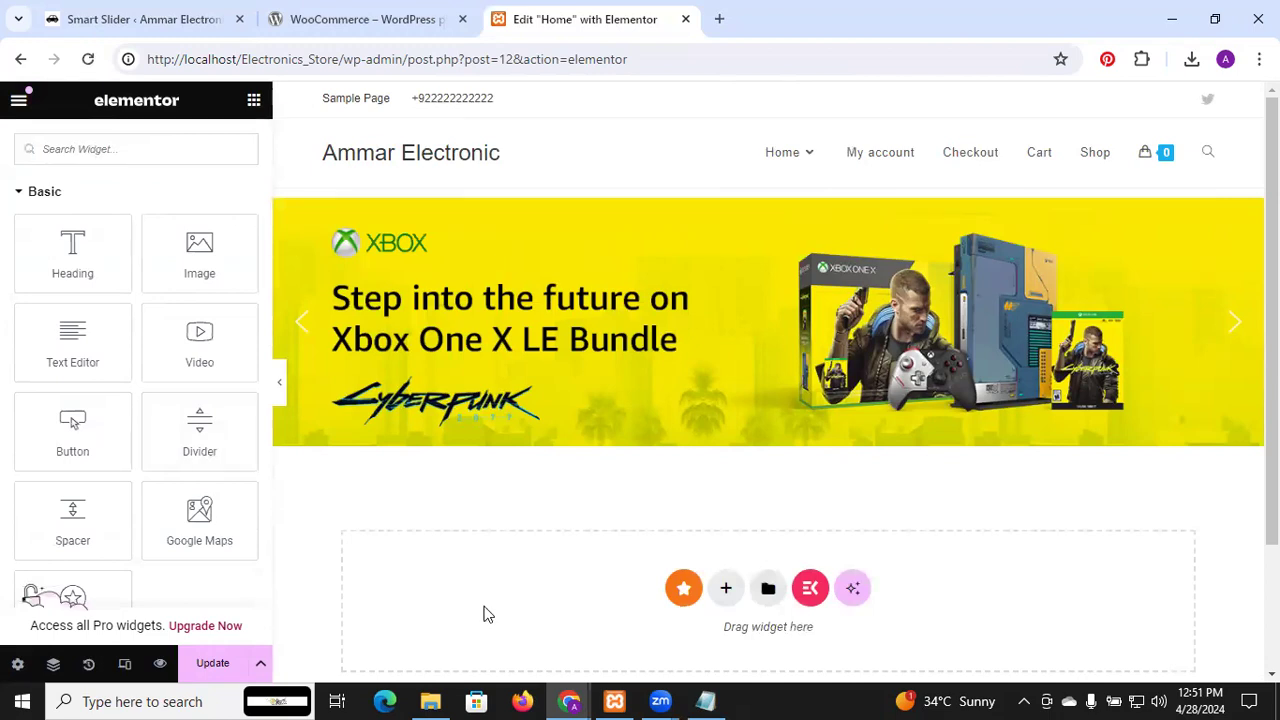
click(212, 664)
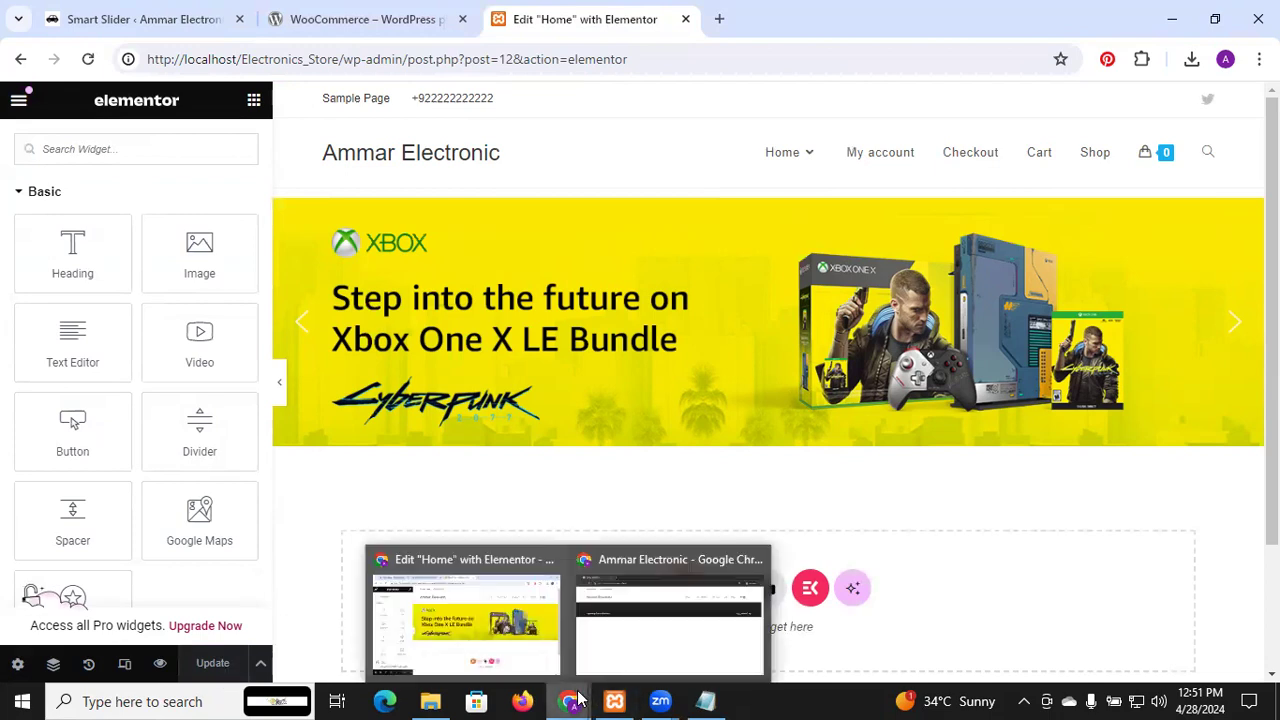
mouse_move(572, 700)
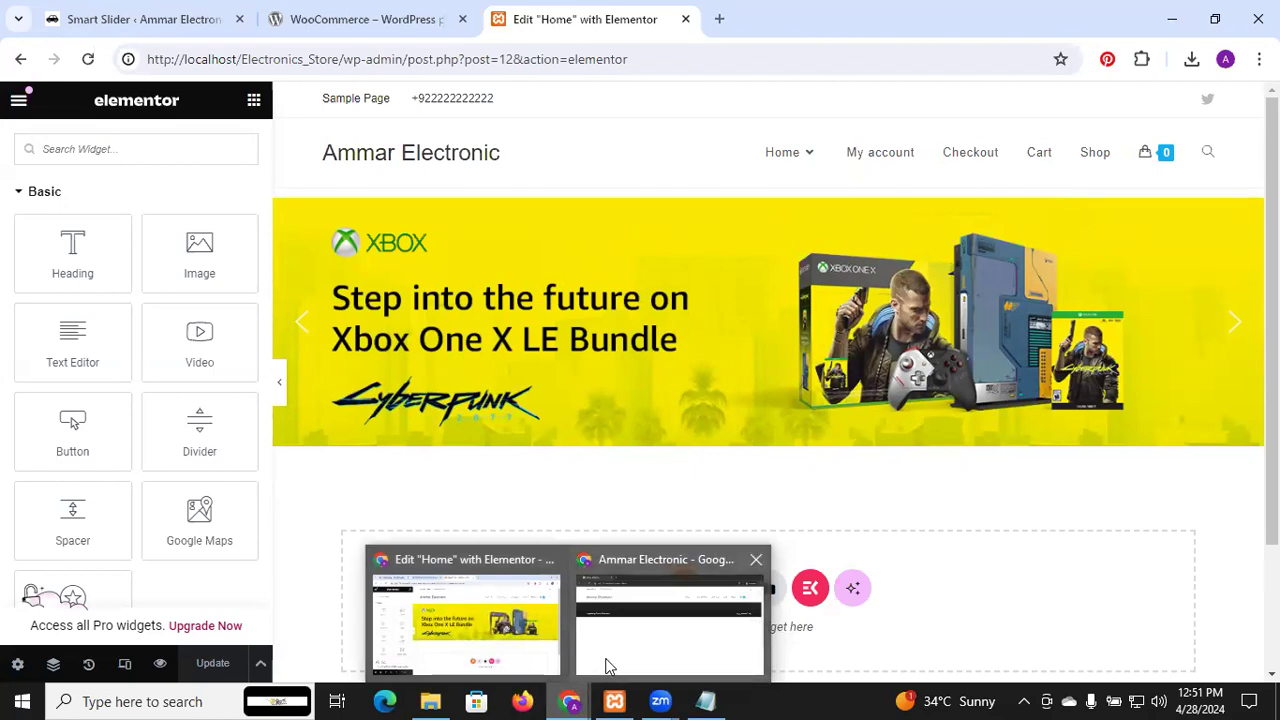
click(606, 664)
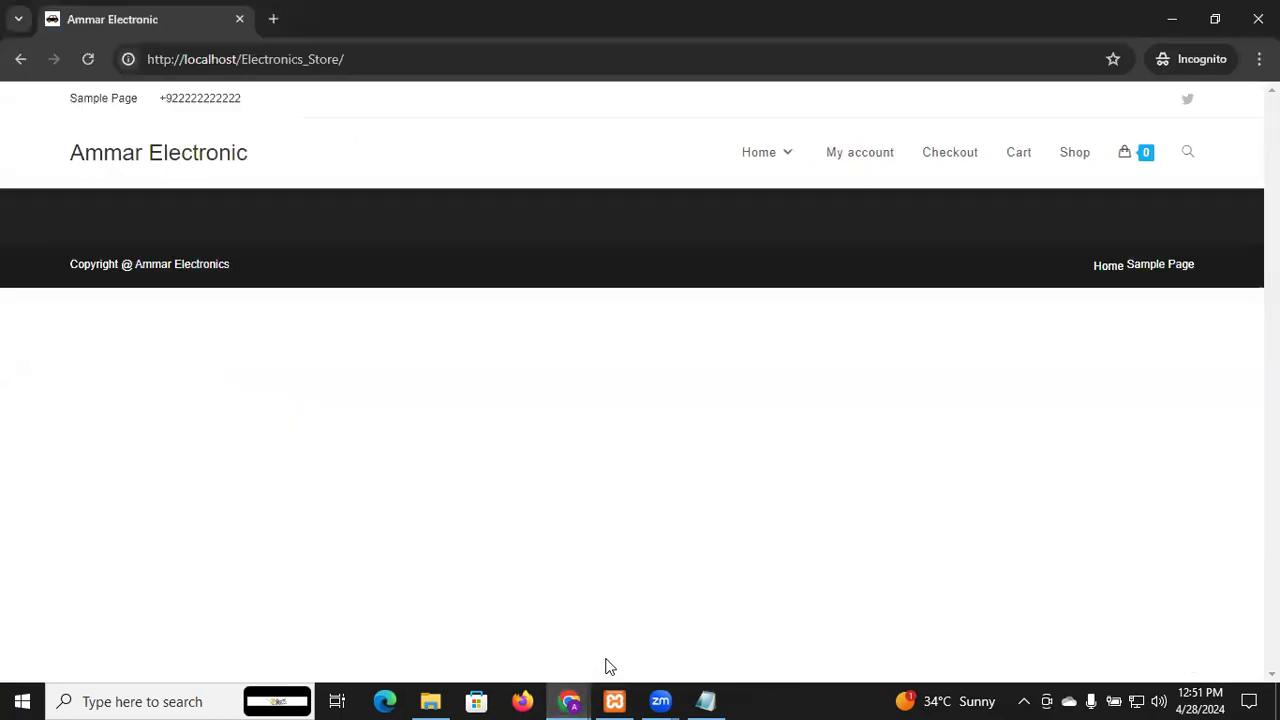
Reload the live home page and cycle the slider through its Xbox, Redmi, headphones and Stay connected banners
click(88, 59)
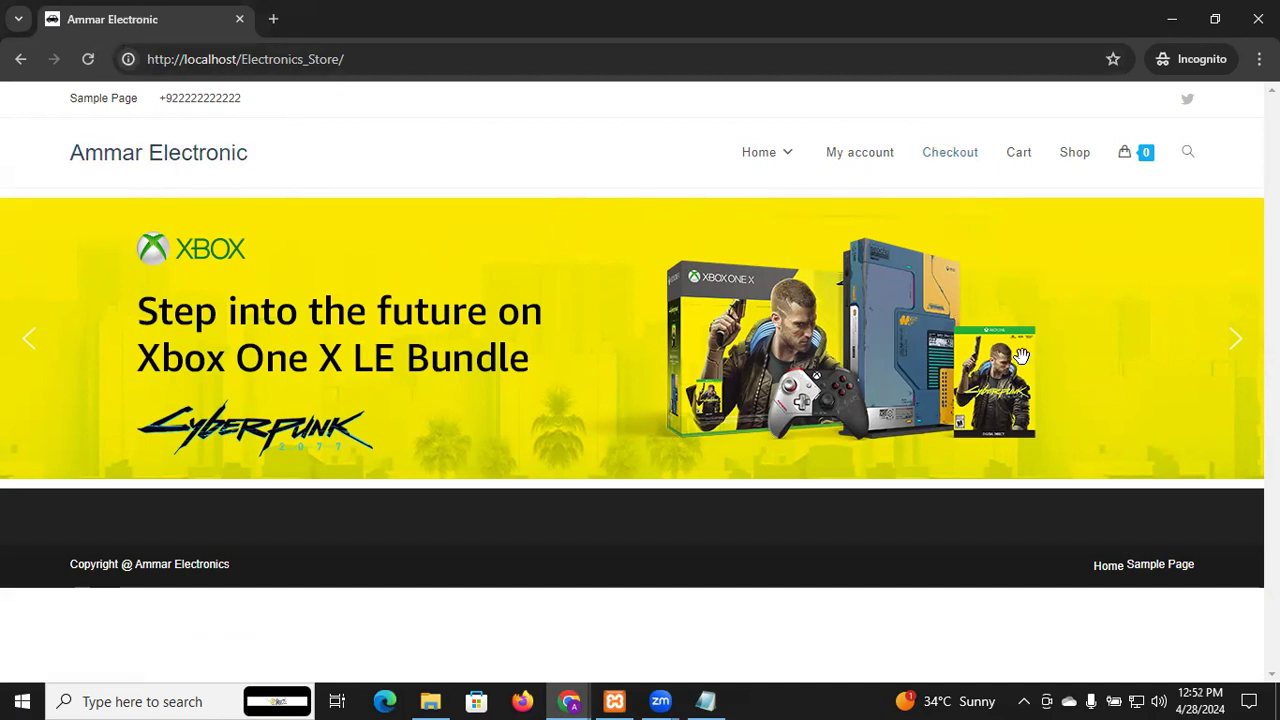
click(1240, 352)
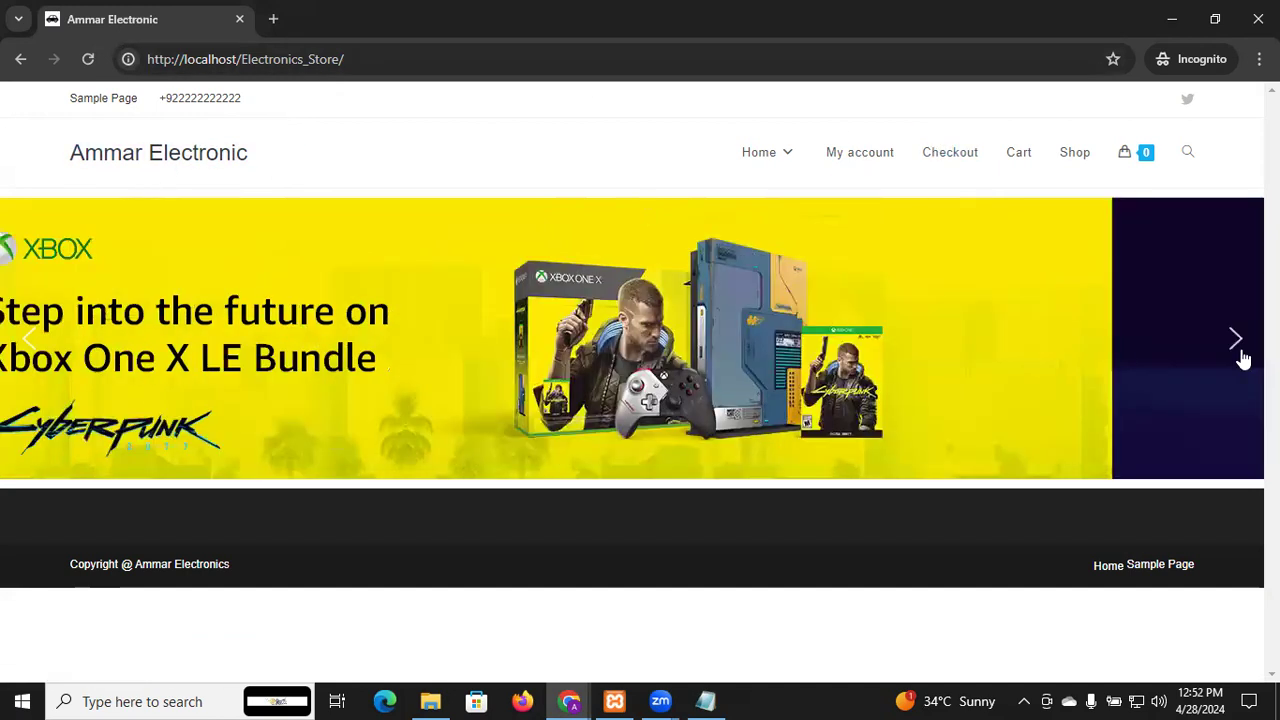
click(1241, 352)
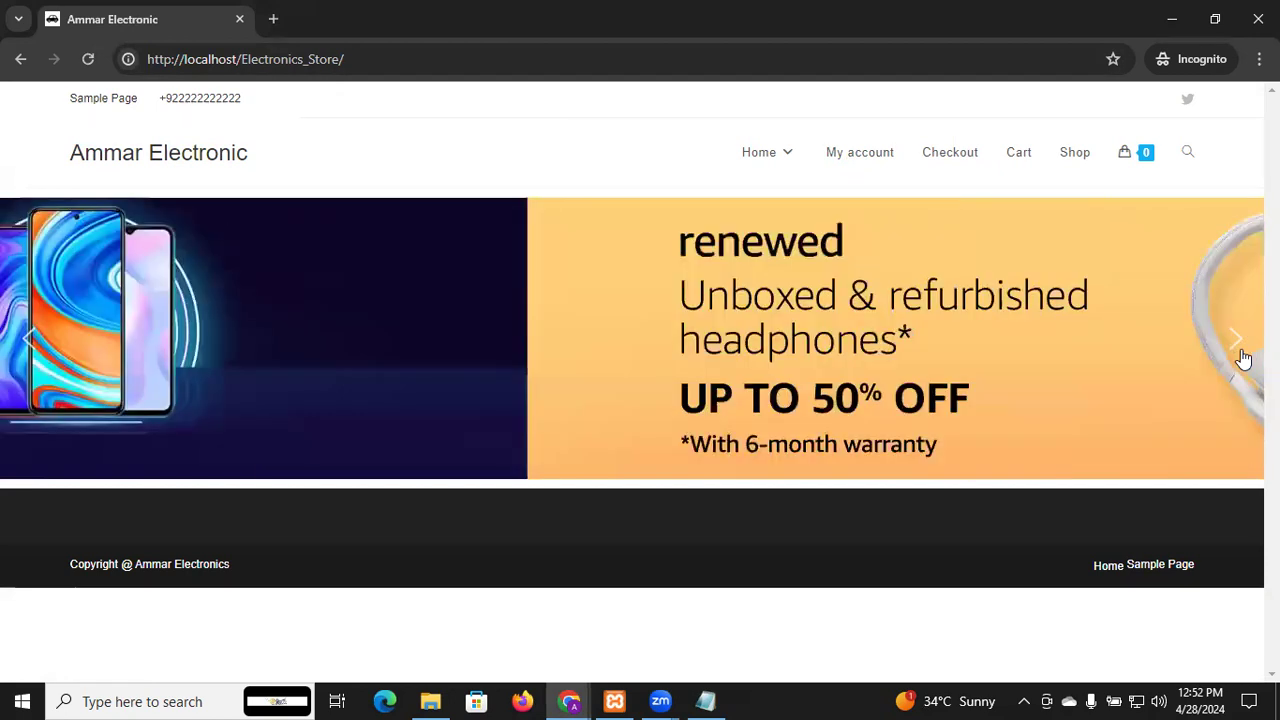
click(1240, 352)
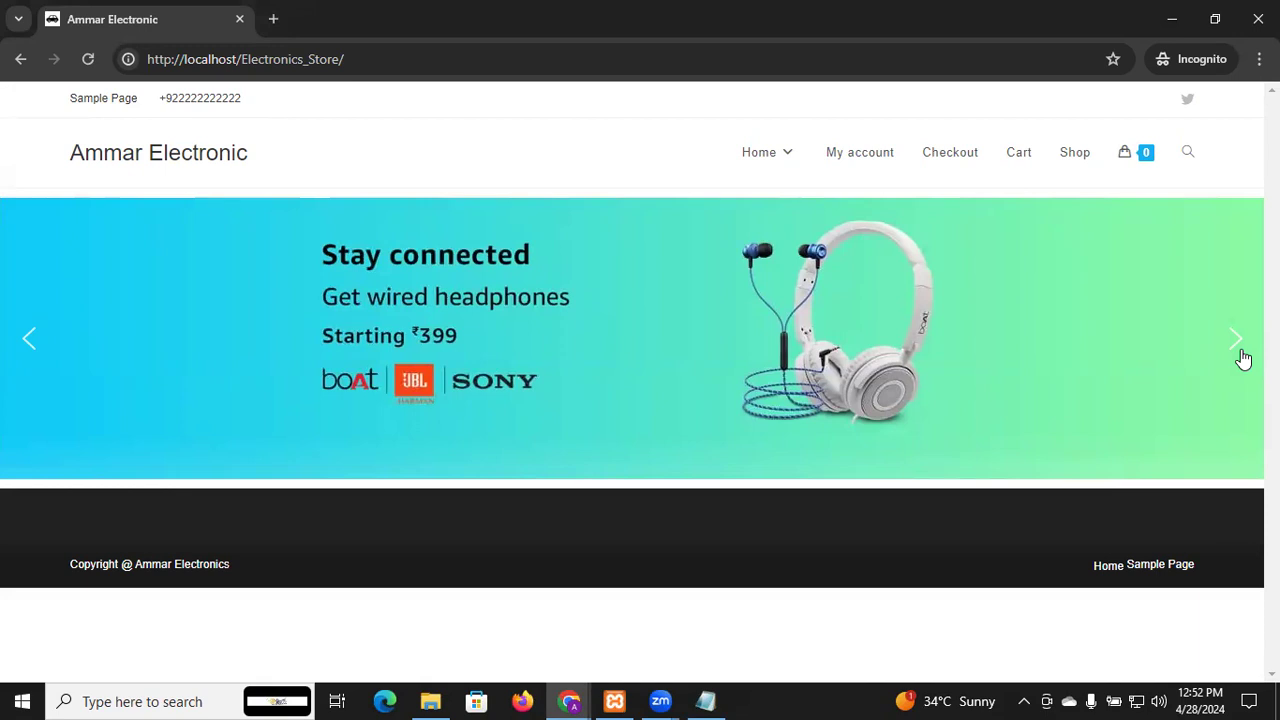
click(1240, 345)
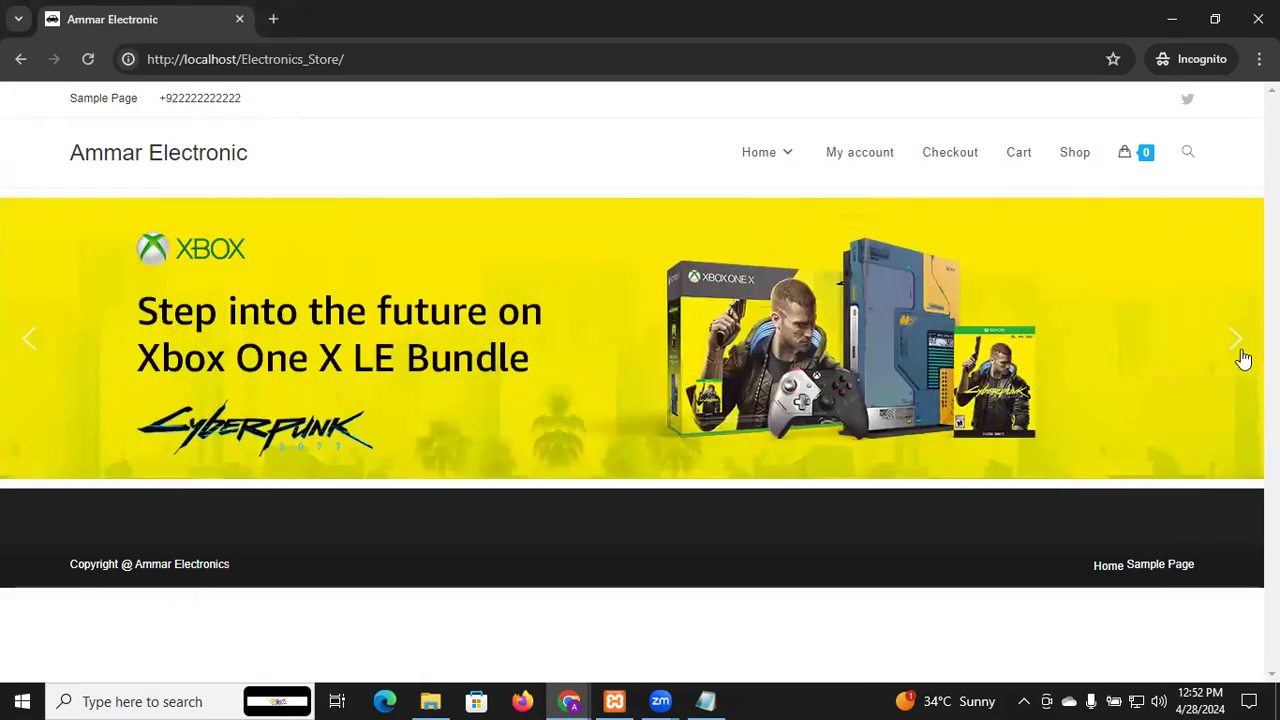
click(1240, 352)
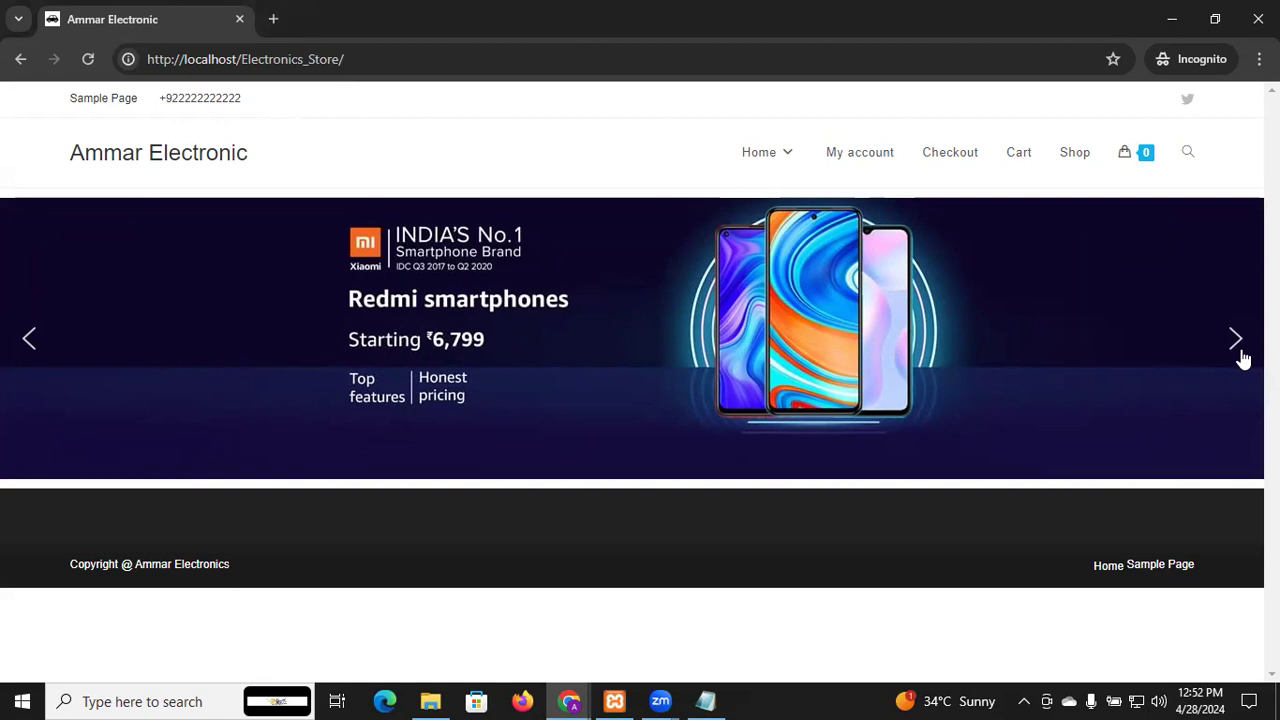
click(1240, 355)
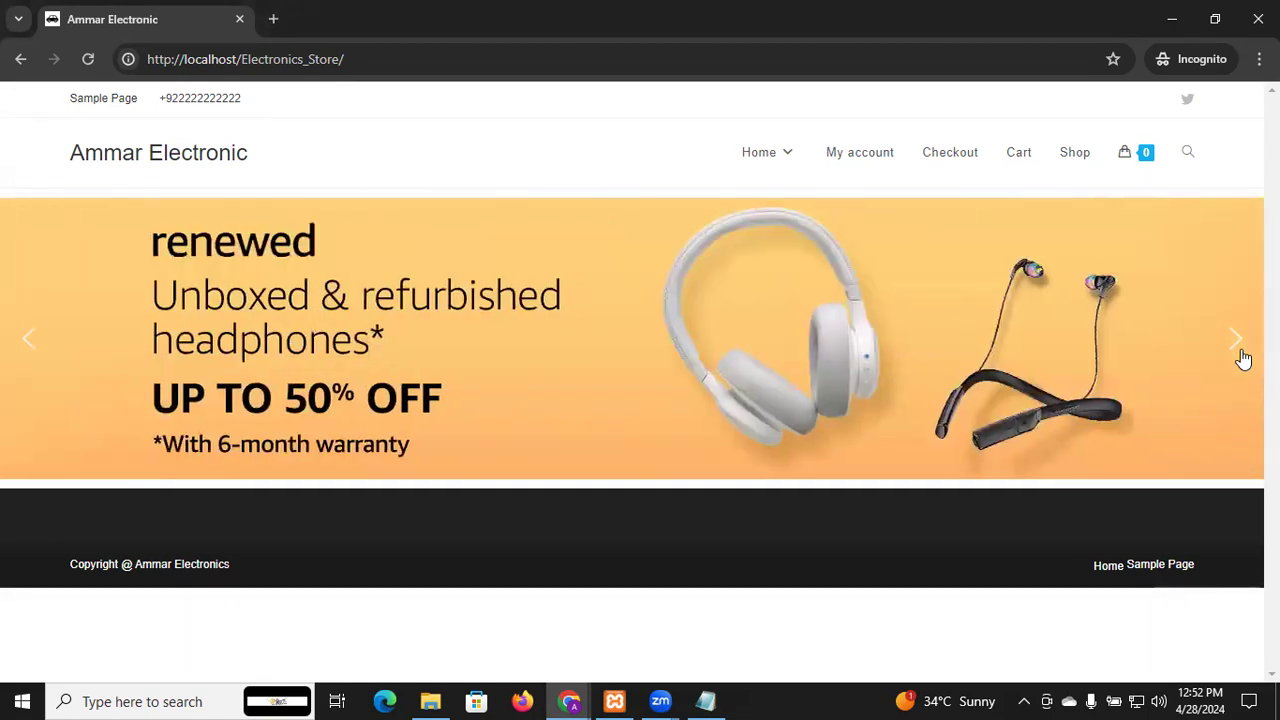
click(1243, 358)
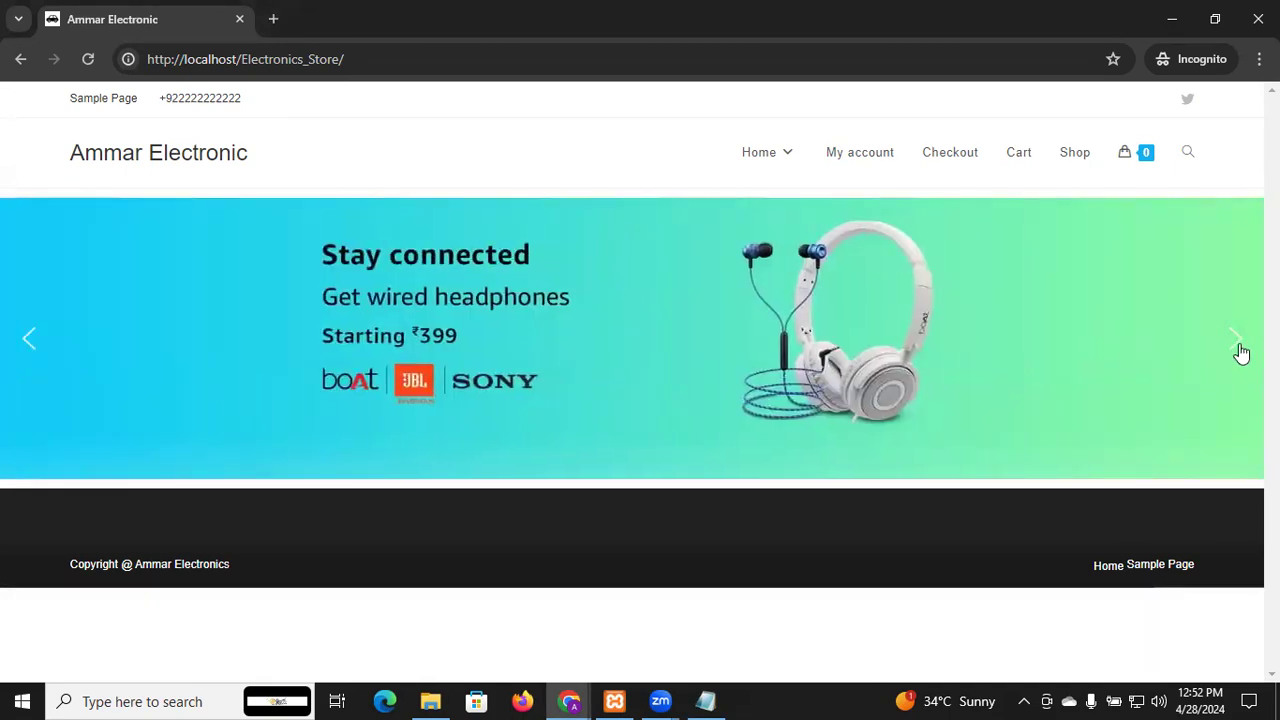
click(1238, 352)
click(1238, 352)
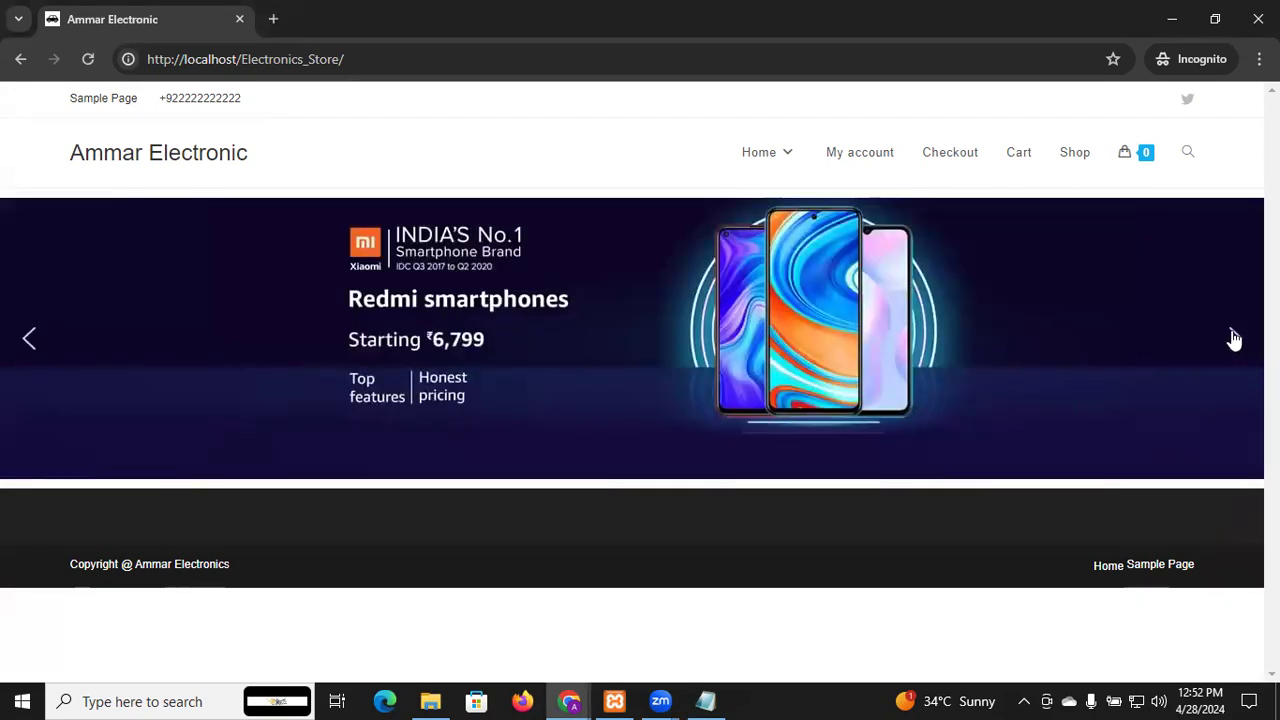
click(1235, 342)
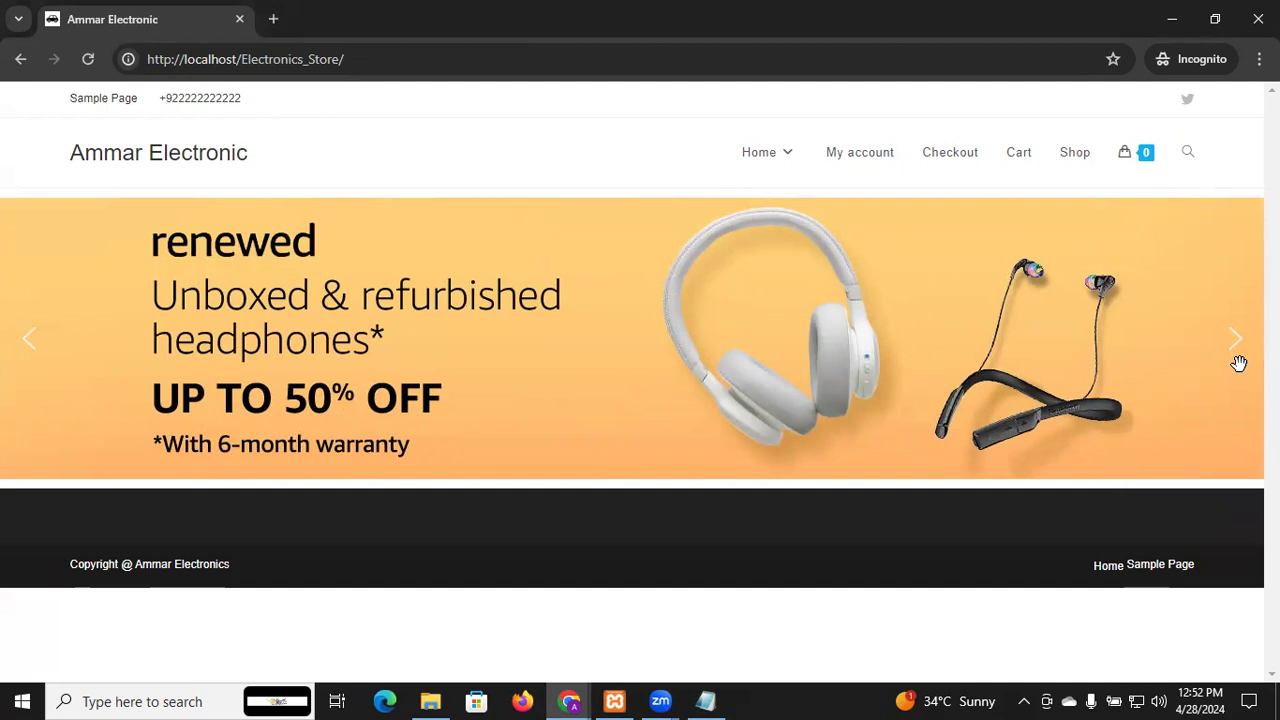
click(1238, 358)
click(1238, 358)
click(1238, 358)
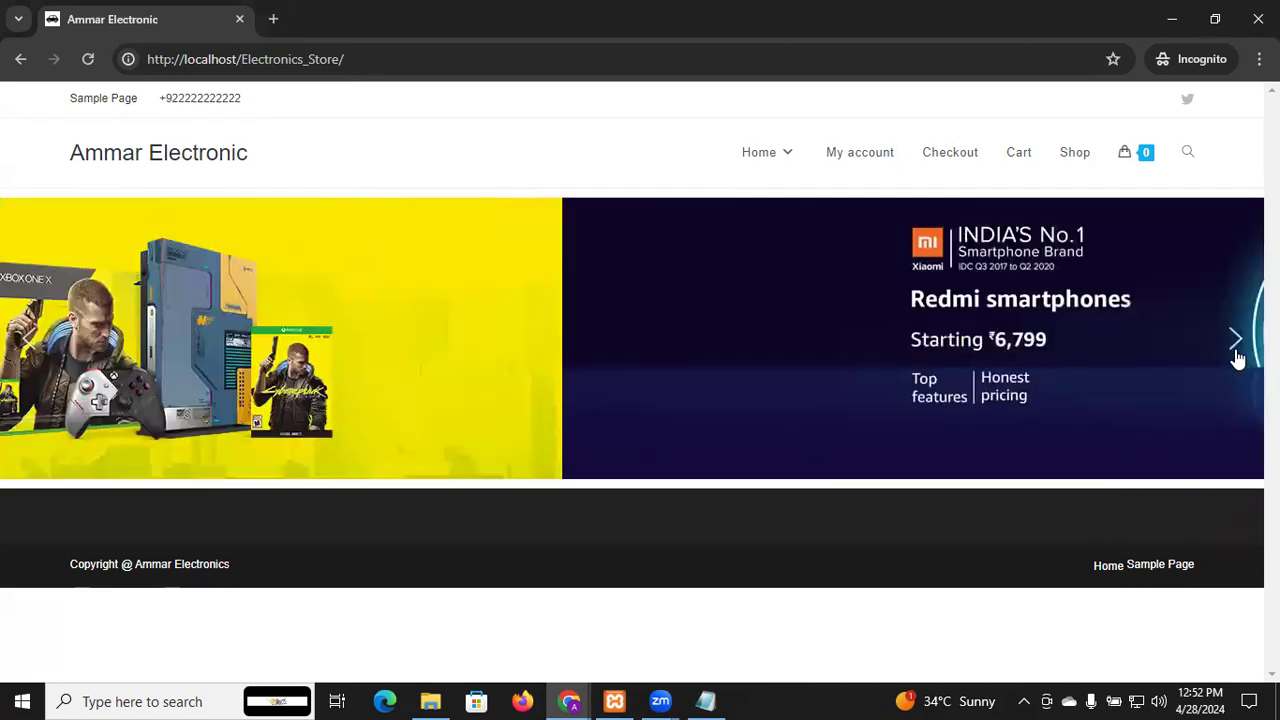
click(1238, 358)
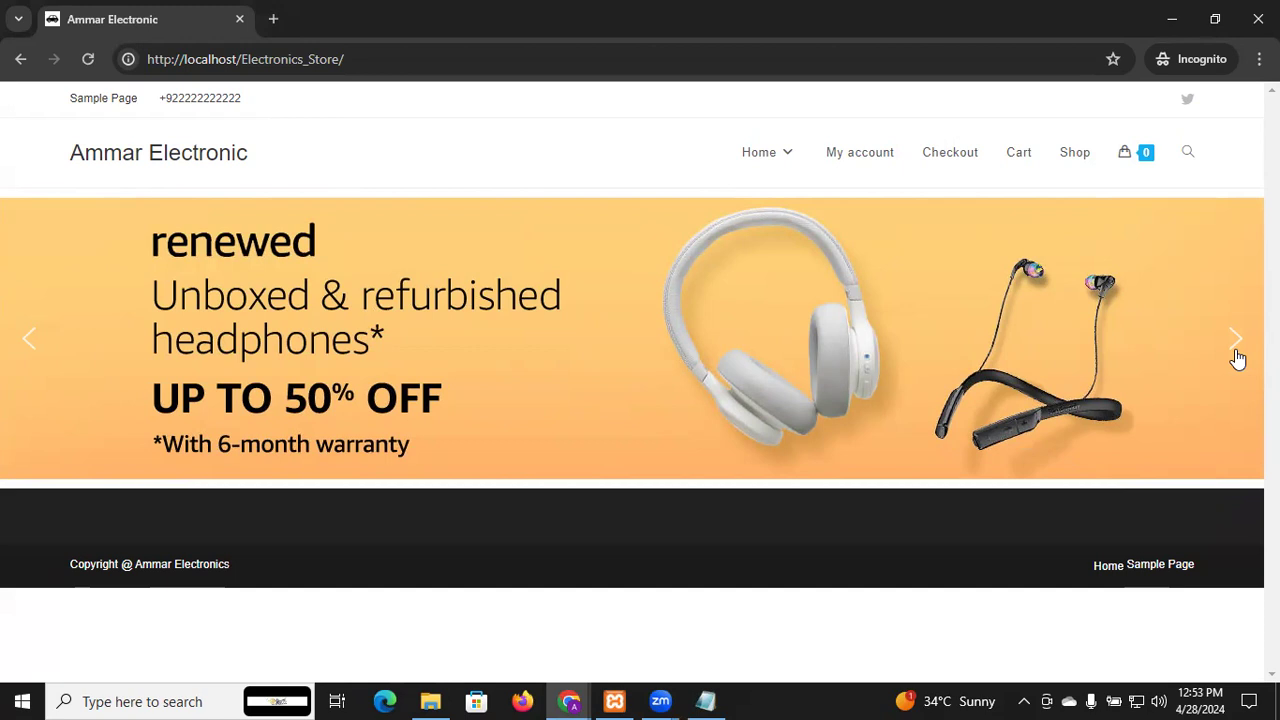
key(alt+Tab)
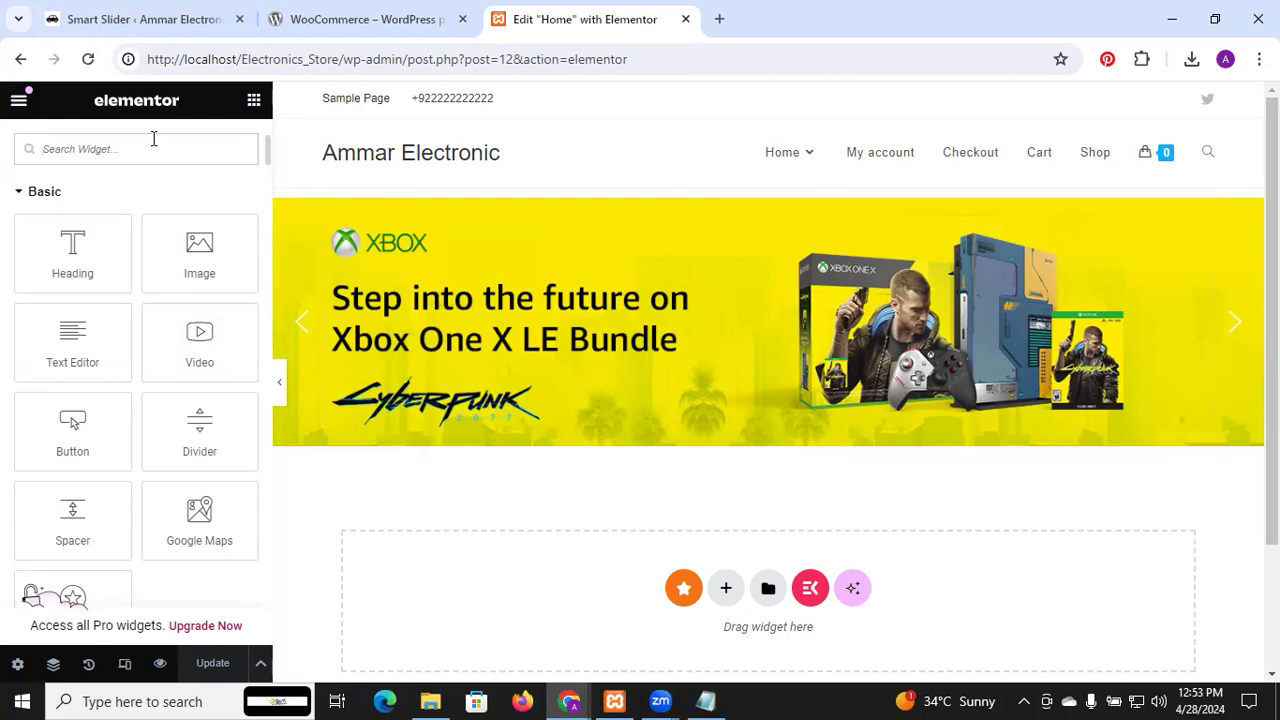
Start a new section below the slider, then dismiss the layout choice
click(726, 588)
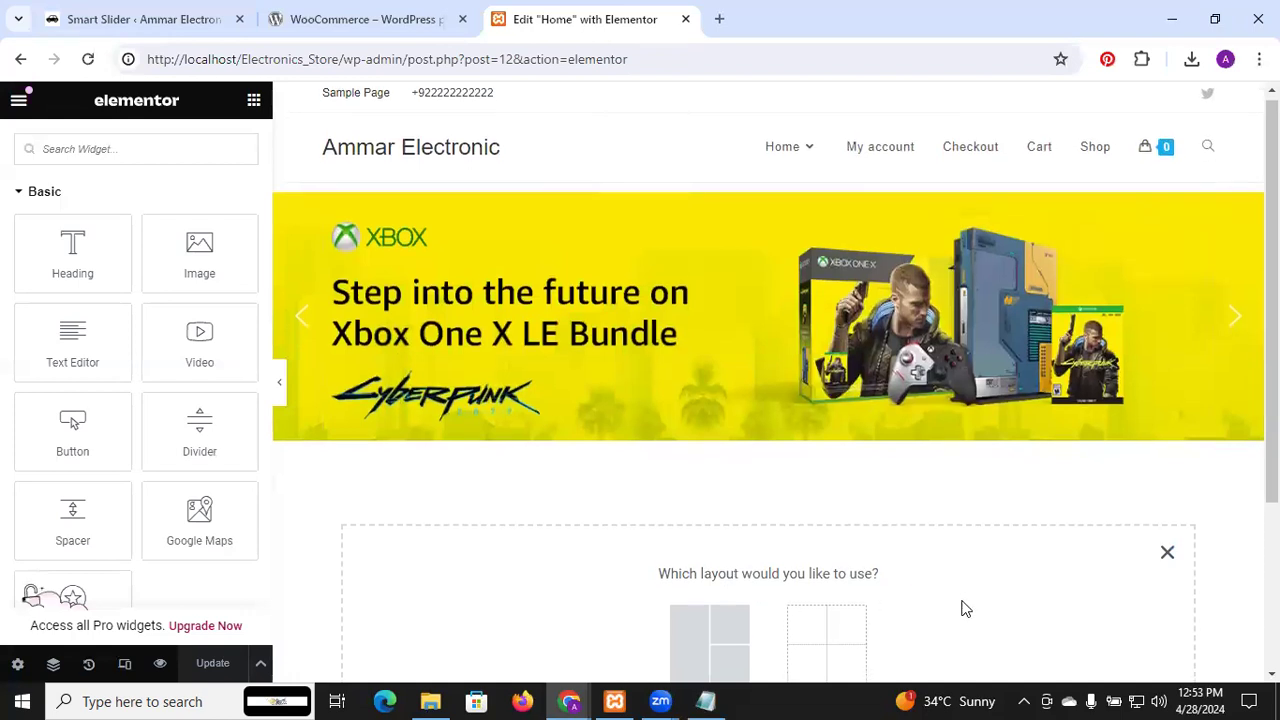
scroll(963, 607, down, 2)
scroll(963, 607, down, 1)
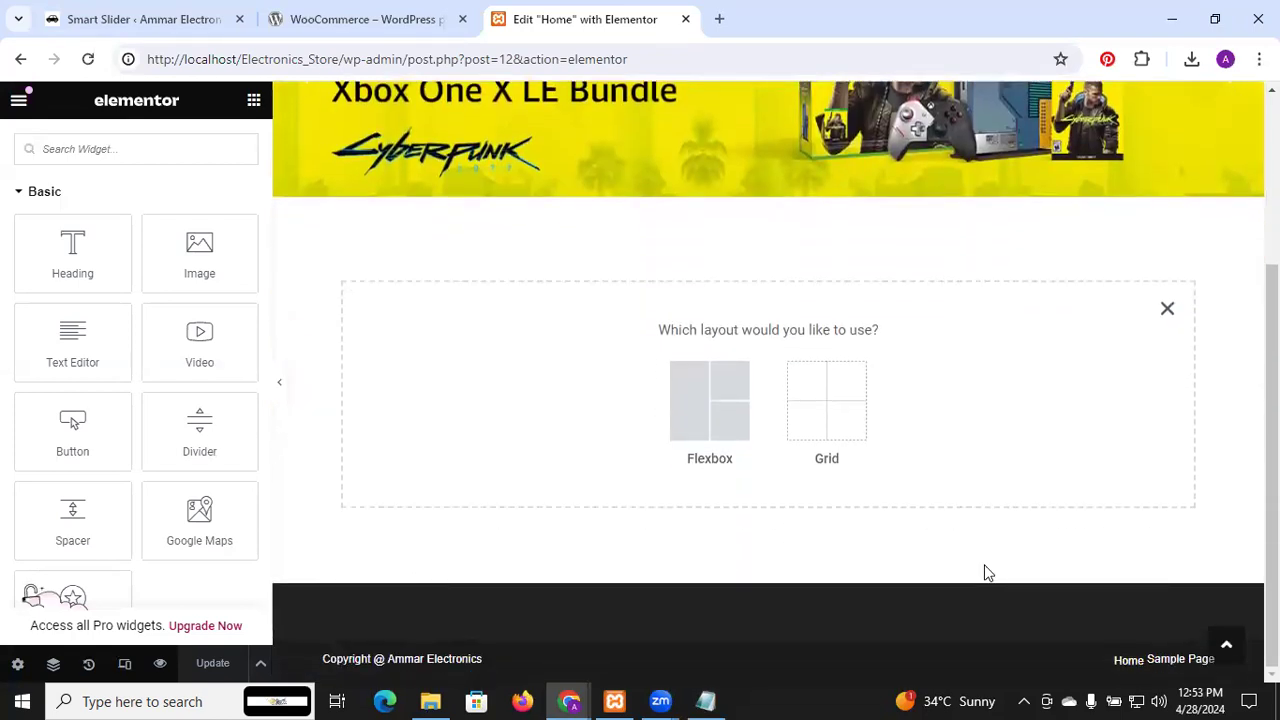
scroll(986, 571, up, 3)
click(1166, 544)
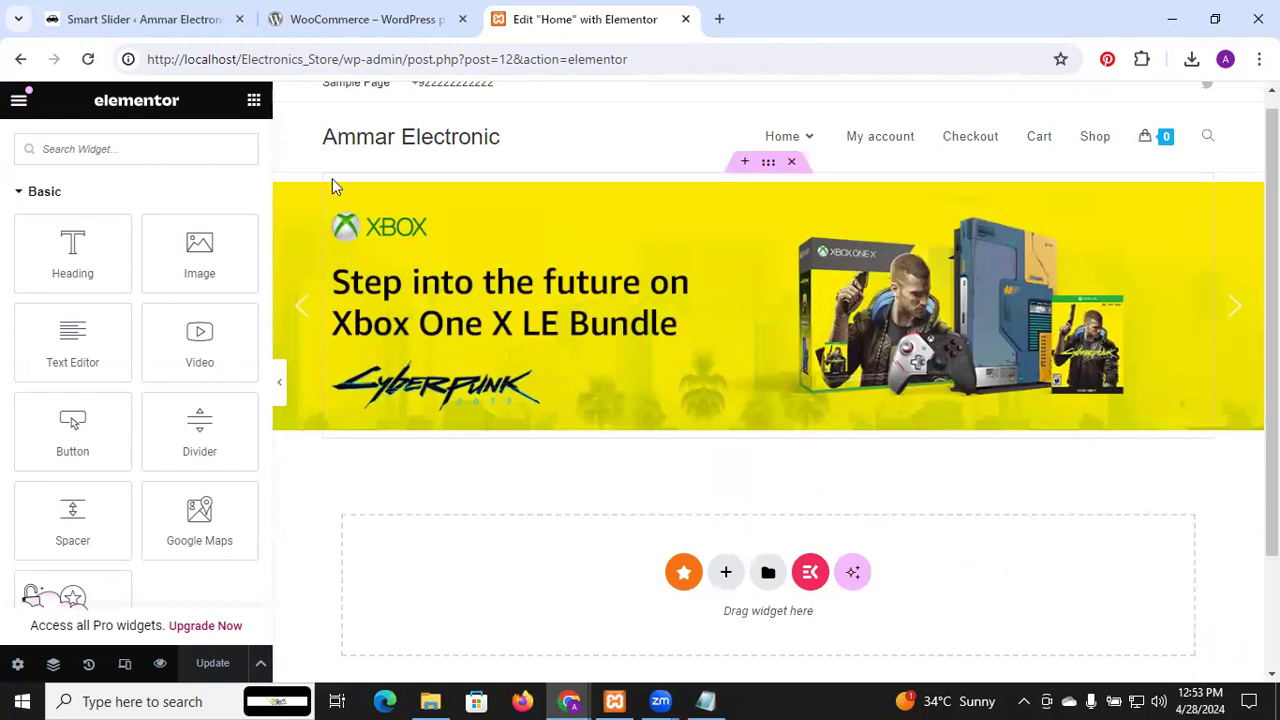
Search the widget list for 'e' to bring up the EKIT widgets
scroll(98, 285, down, 5)
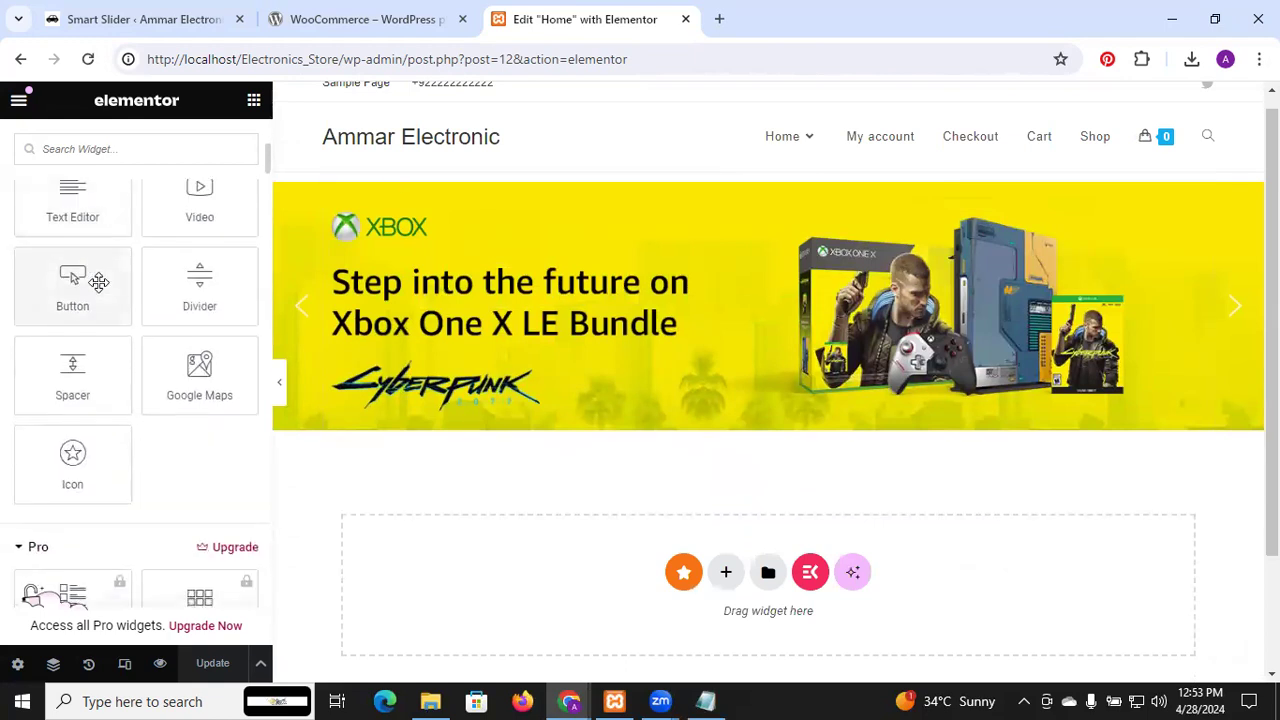
scroll(98, 290, down, 10)
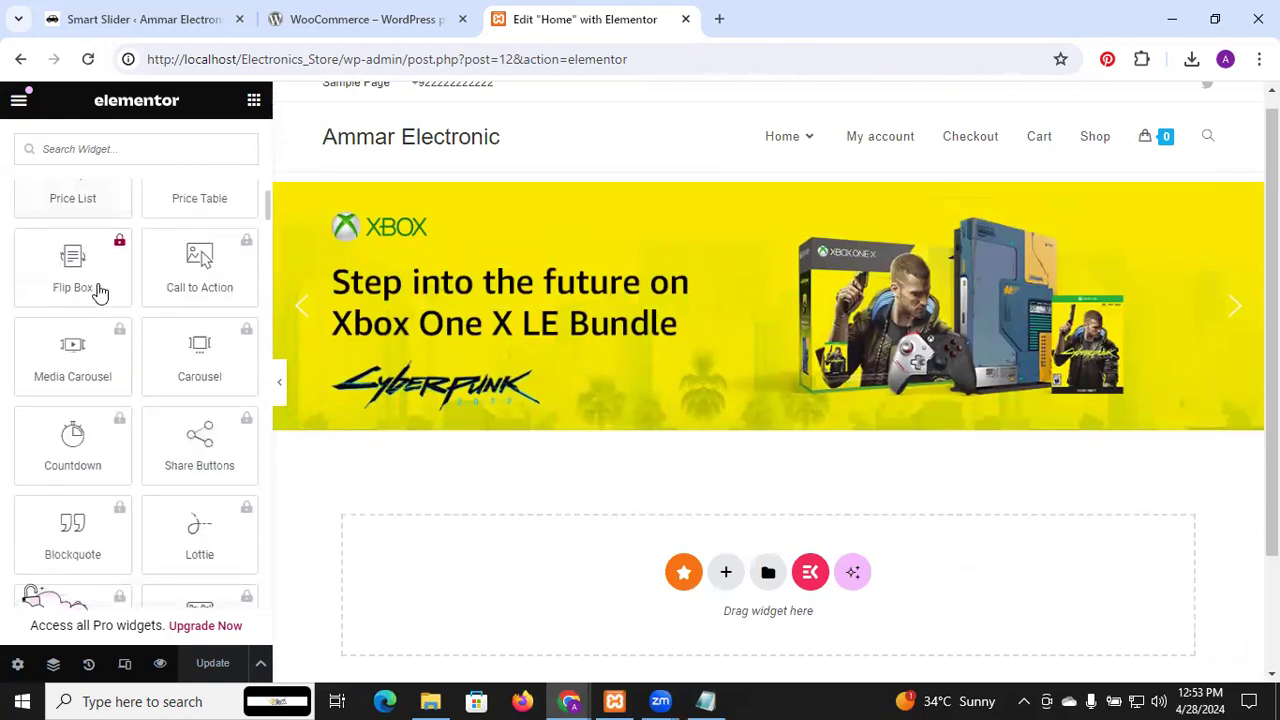
scroll(98, 290, up, 15)
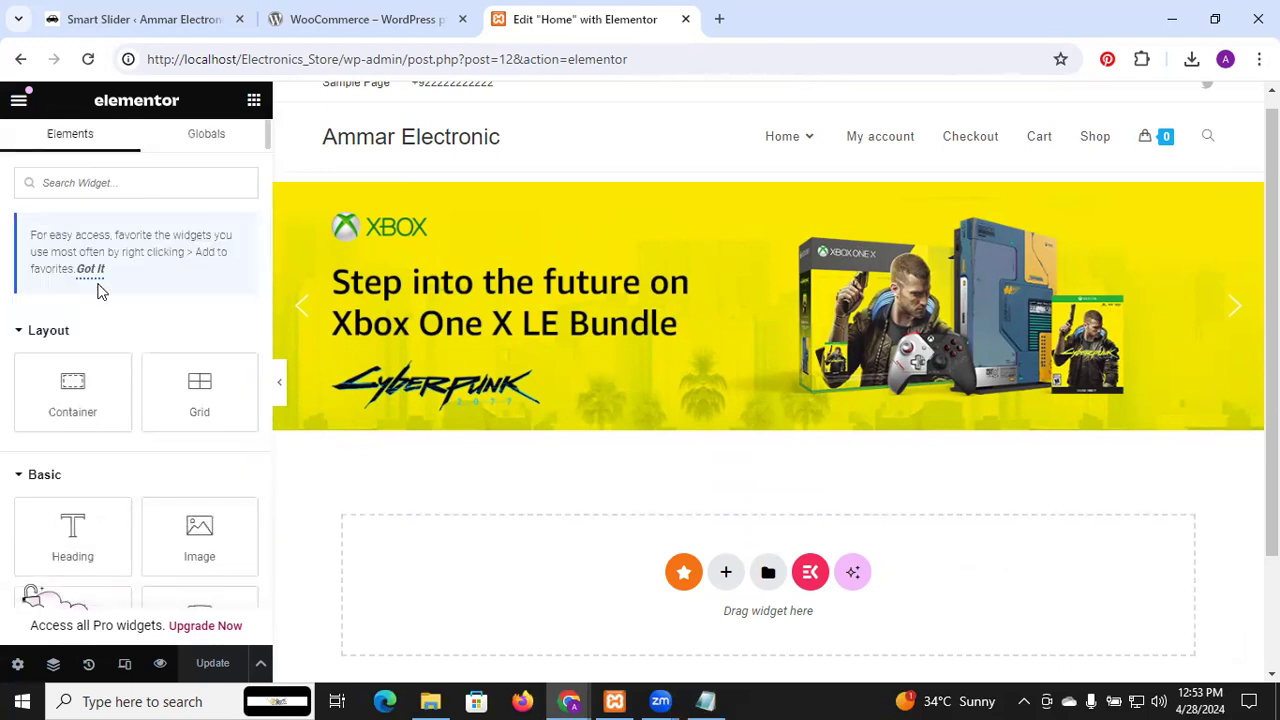
click(89, 189)
text(ek)
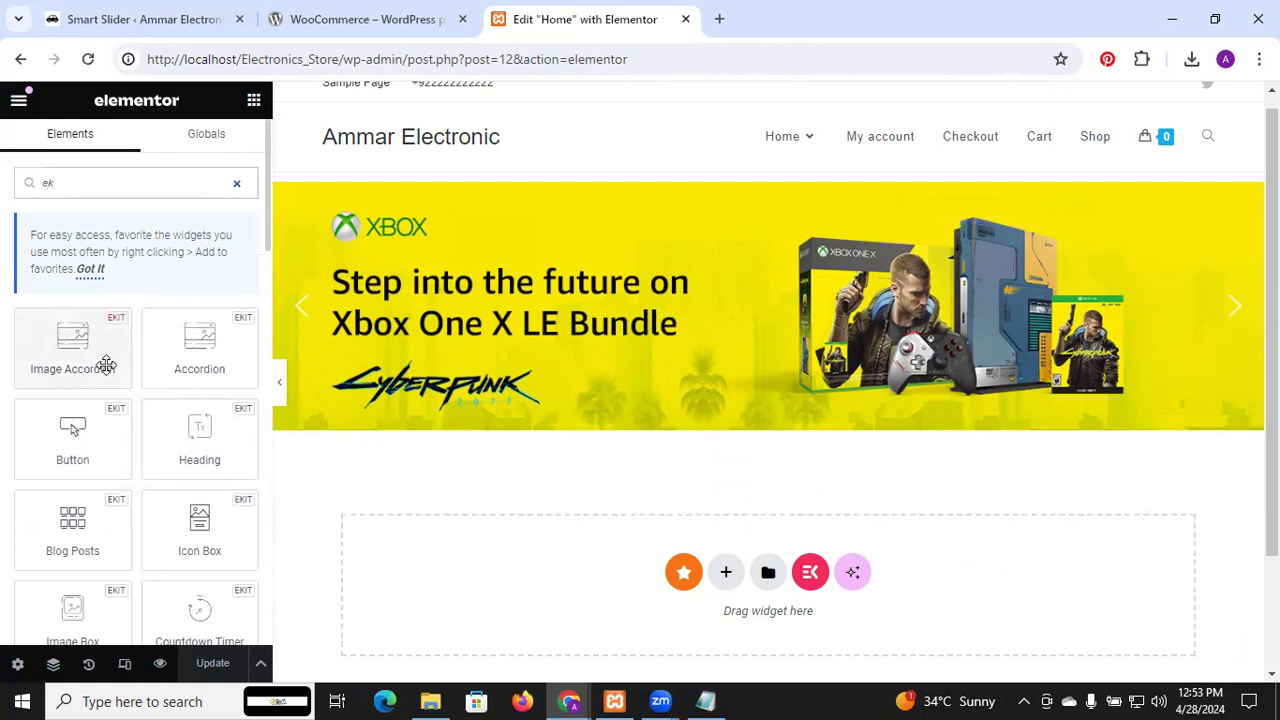
Drop an EKIT heading below the slider and change its title to 'Our {{Vision}}'
drag(205, 443, 734, 597)
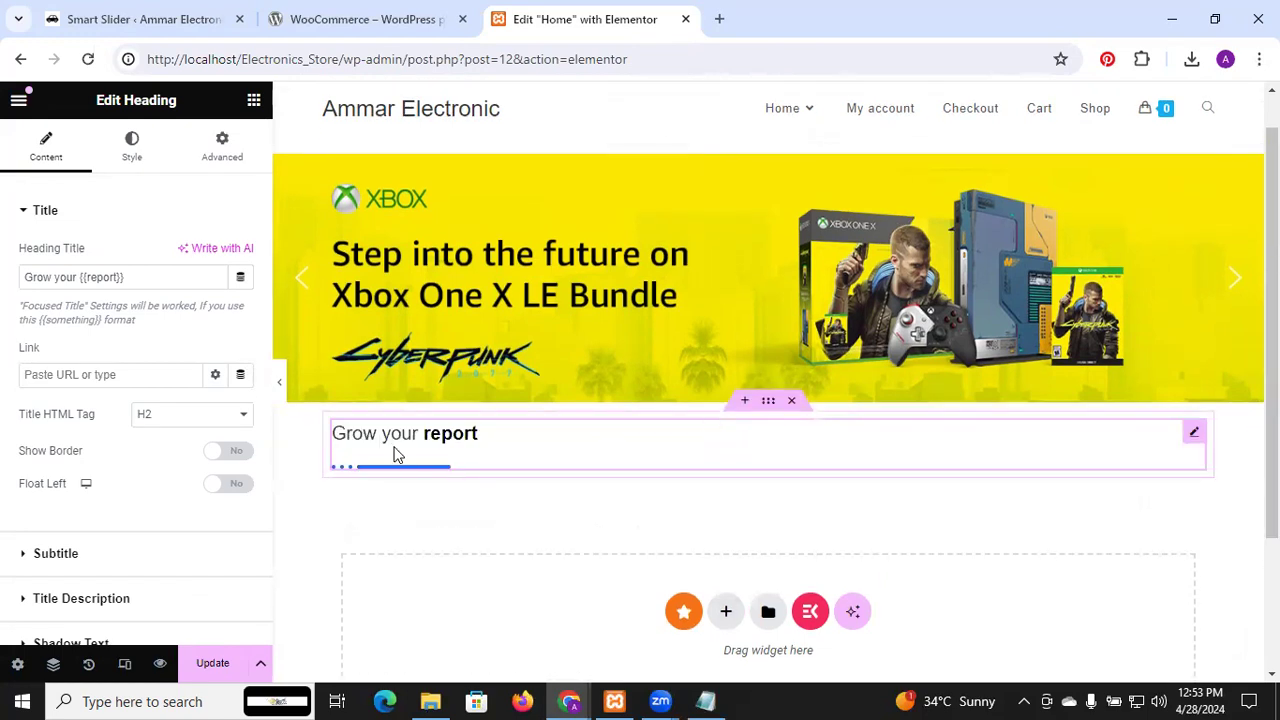
click(73, 279)
key(BackSpace)
key(BackSpace)
key(BackSpace)
key(BackSpace)
key(BackSpace)
key(BackSpace)
key(BackSpace)
key(BackSpace)
key(BackSpace)
key(BackSpace)
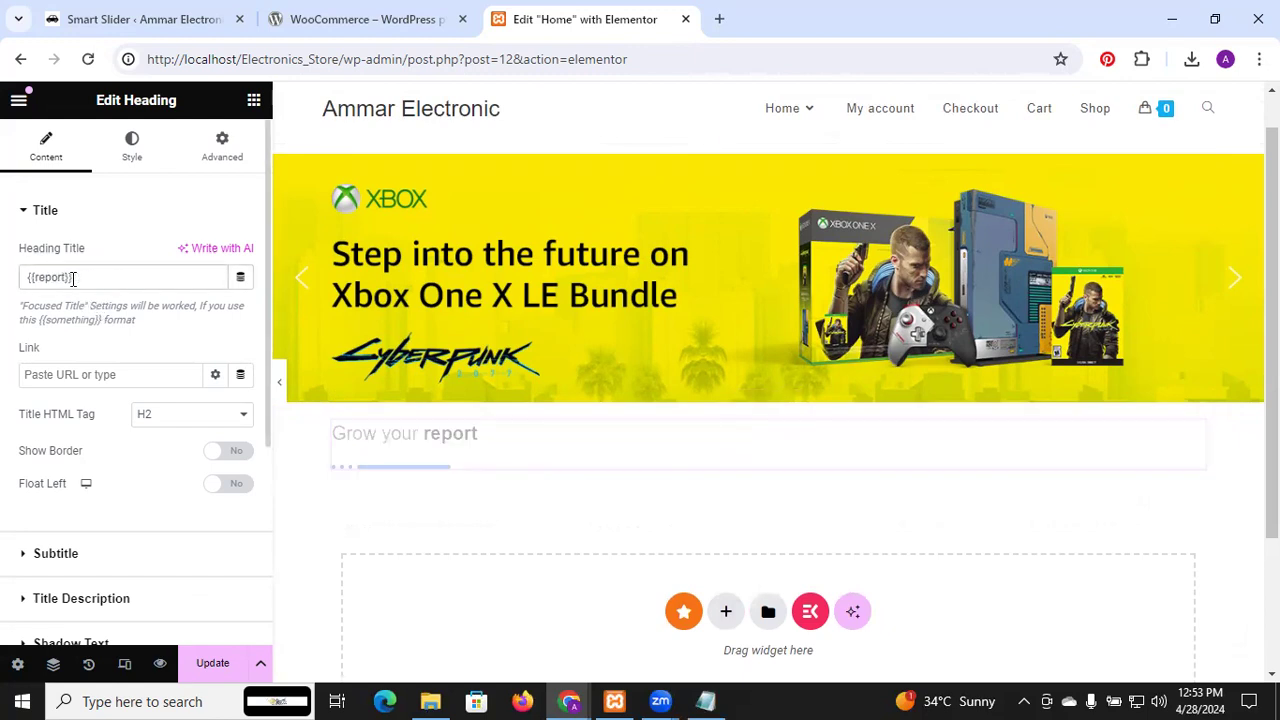
text(O)
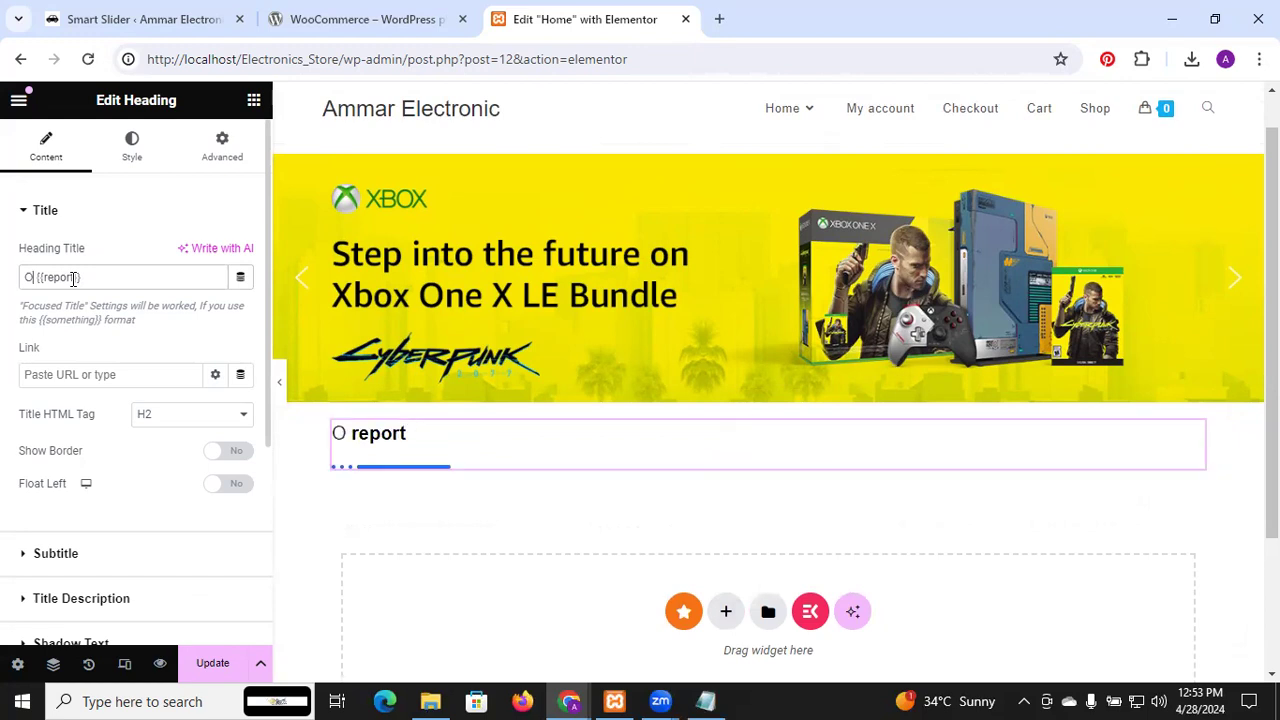
text(ur Lates)
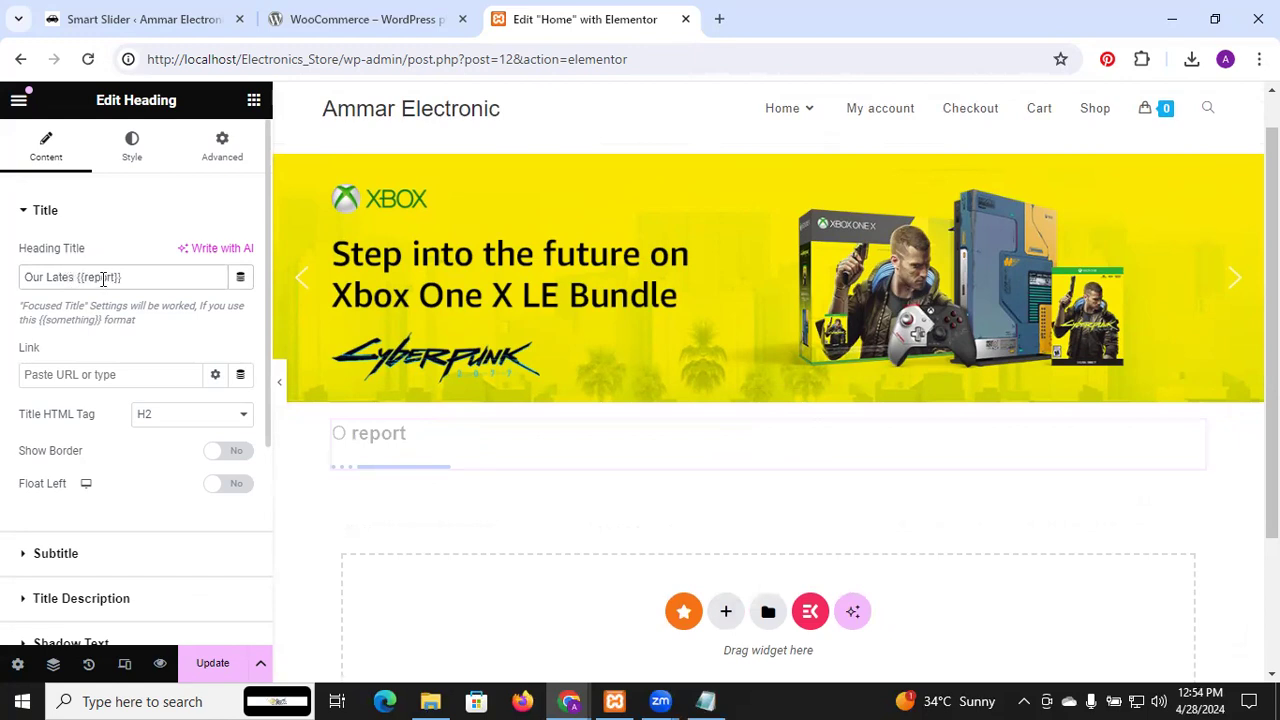
text(t)
double_click(103, 277)
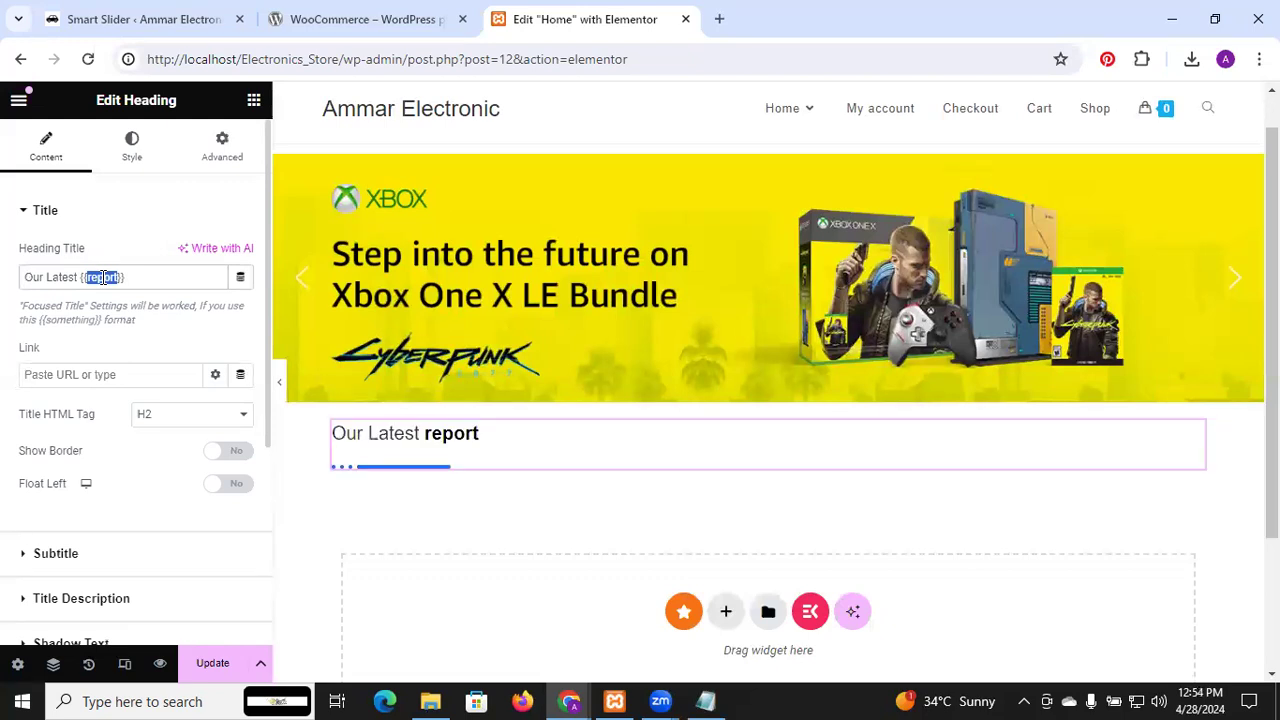
text(Vision)
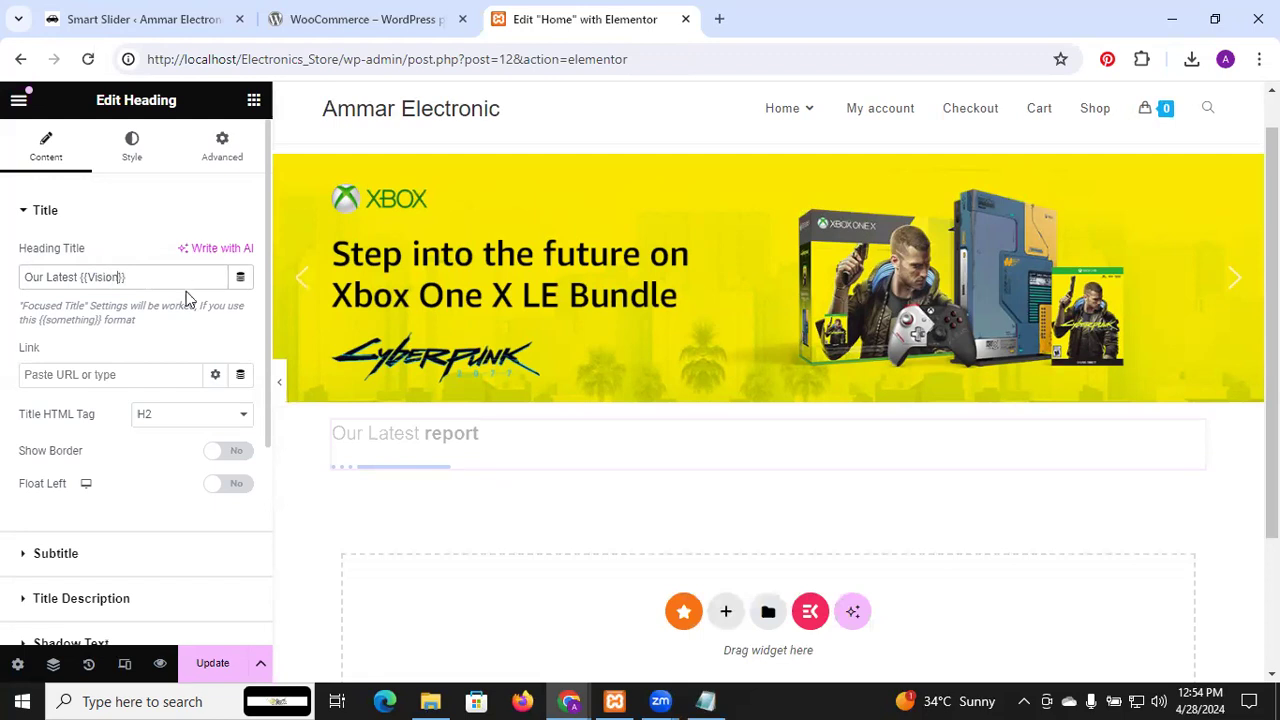
double_click(69, 279)
key(BackSpace)
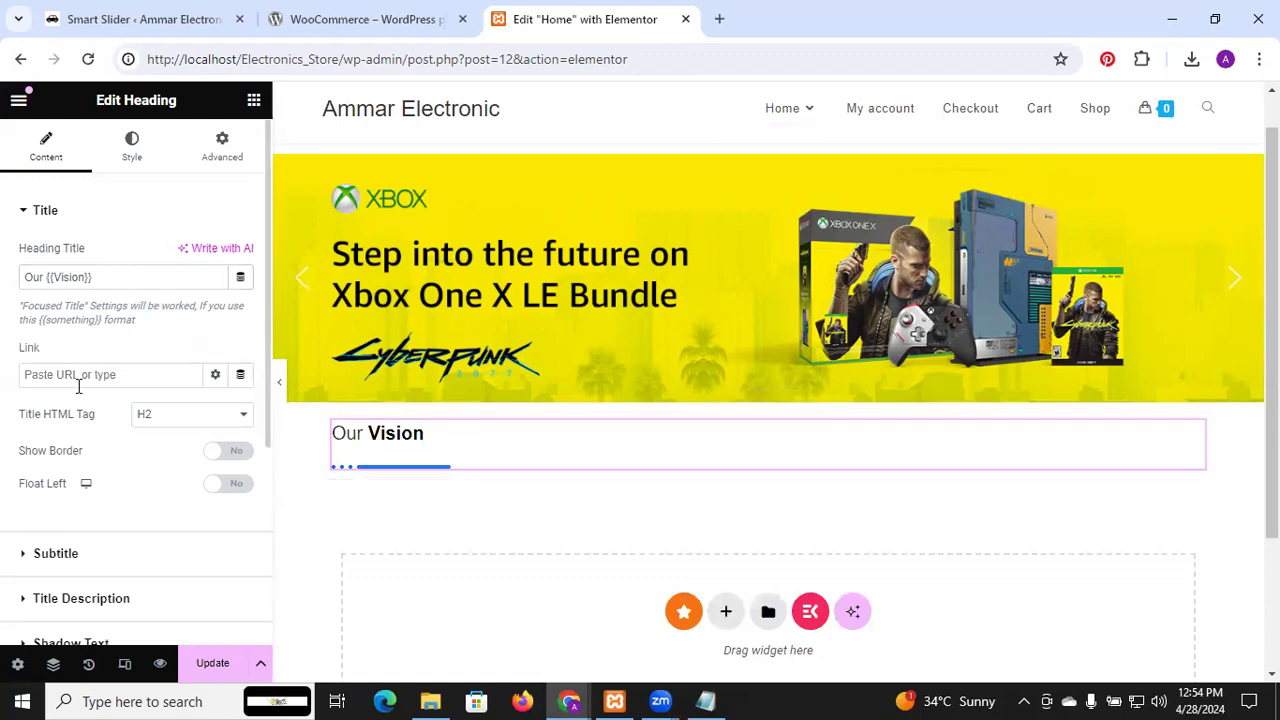
scroll(80, 397, down, 1)
scroll(77, 394, up, 1)
Centre-align the Our Vision heading, briefly adding and removing an empty section above it
click(129, 143)
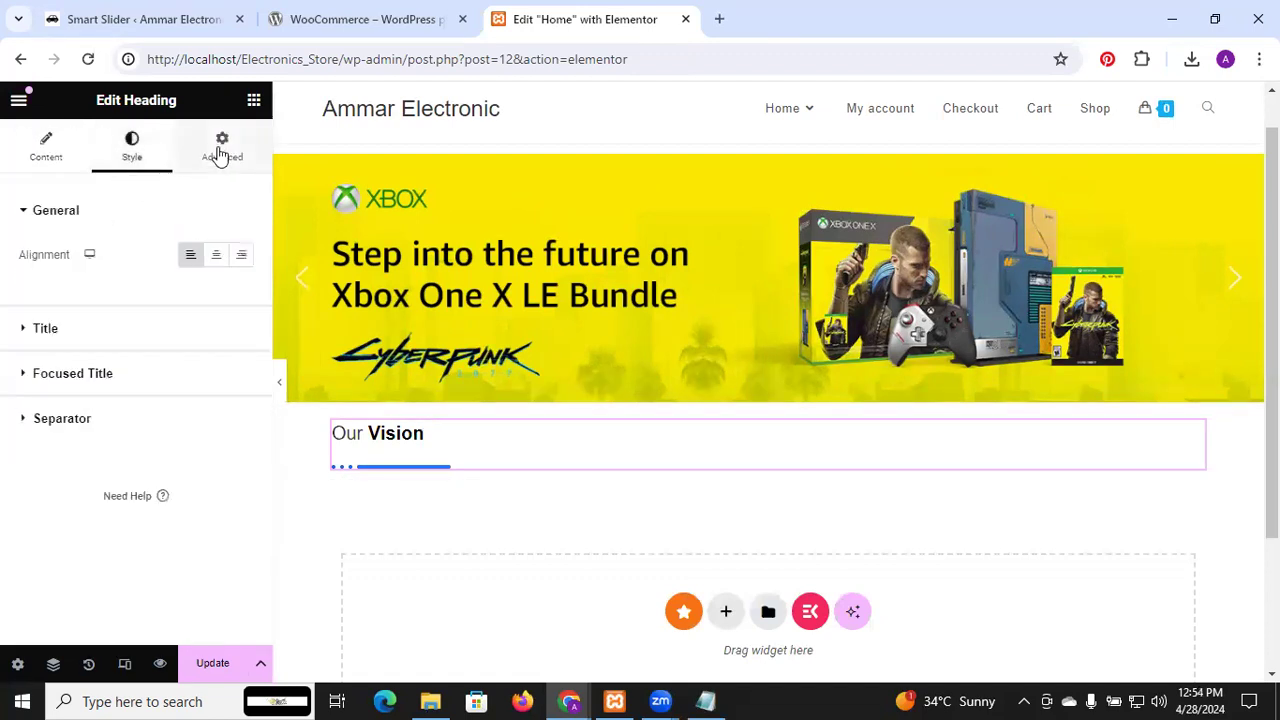
click(218, 259)
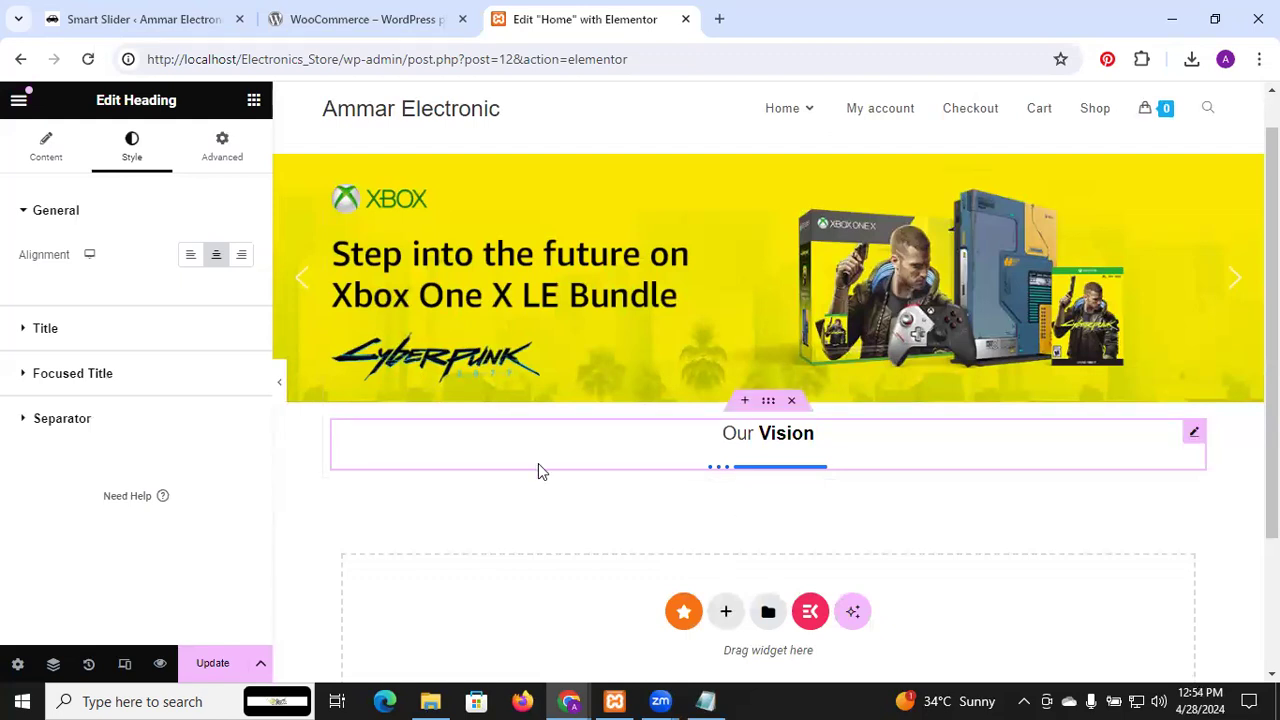
click(767, 410)
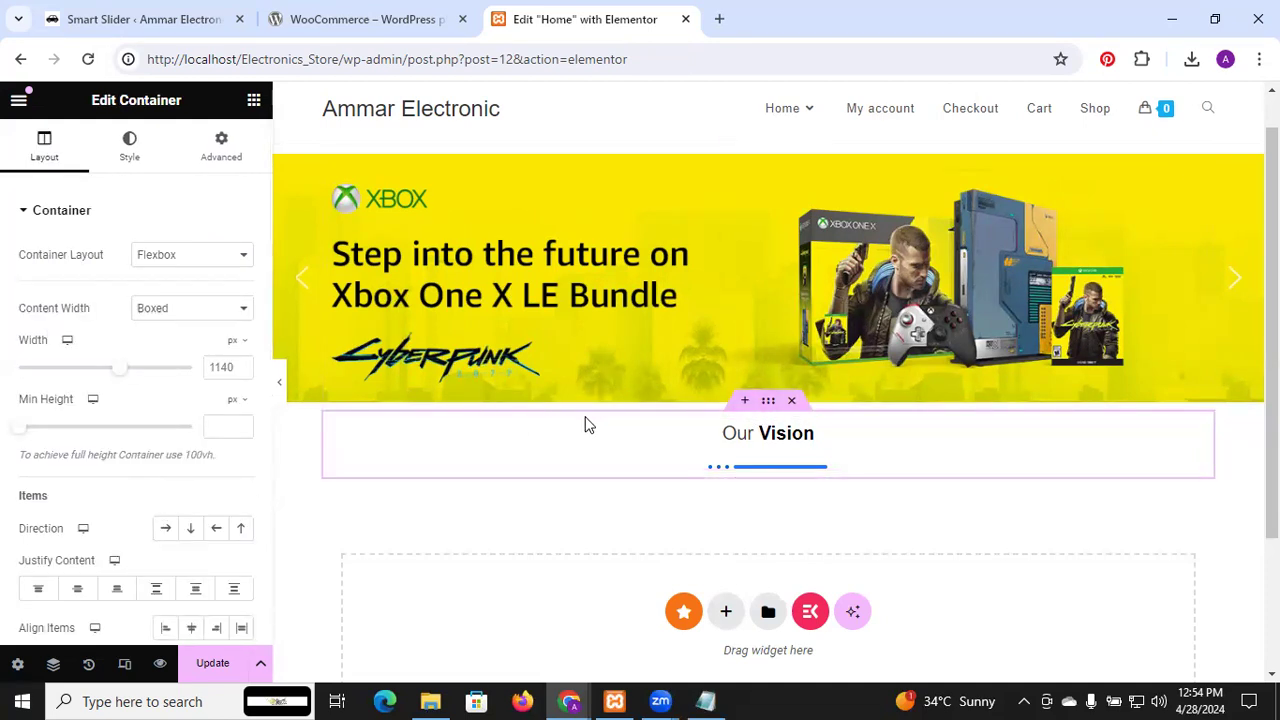
click(741, 410)
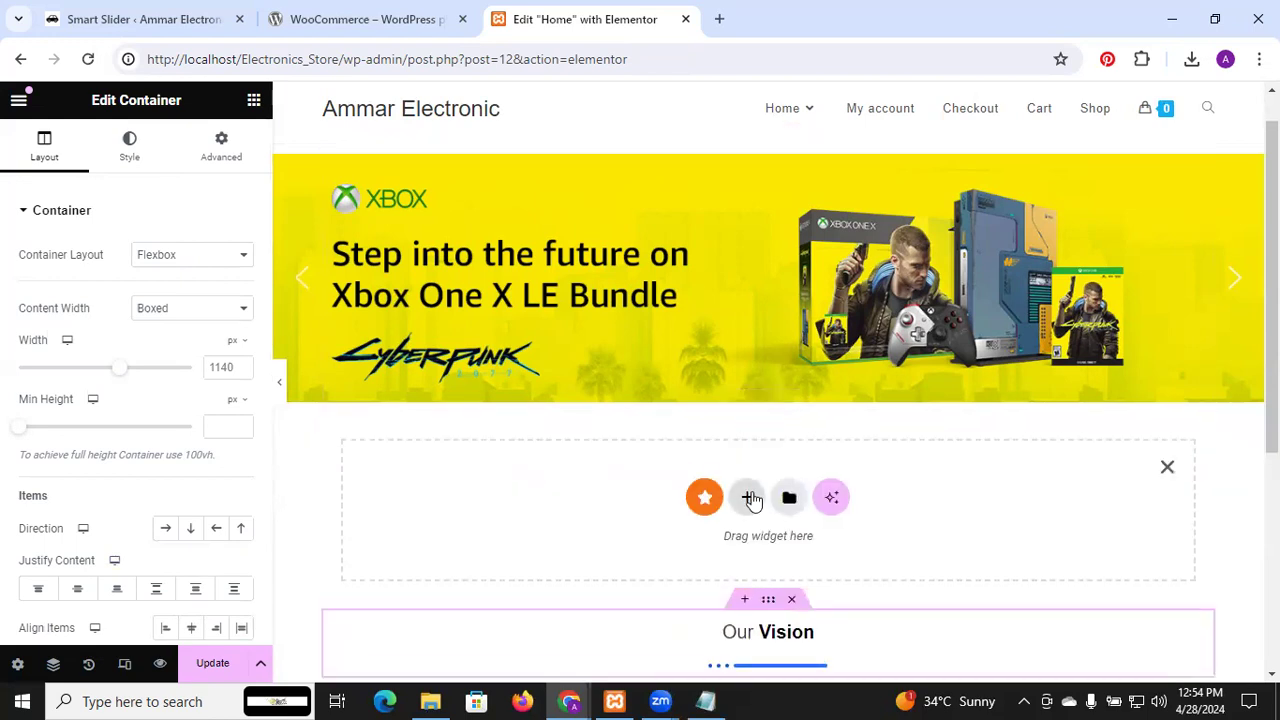
click(1168, 472)
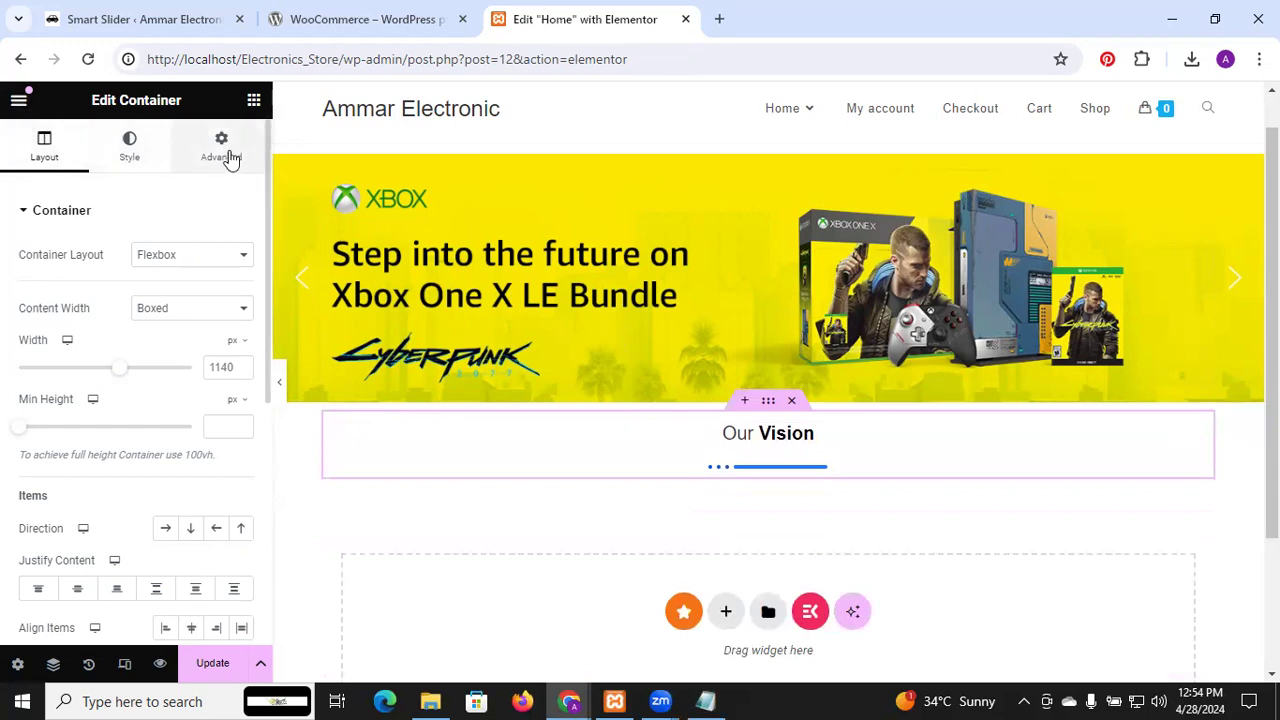
click(255, 103)
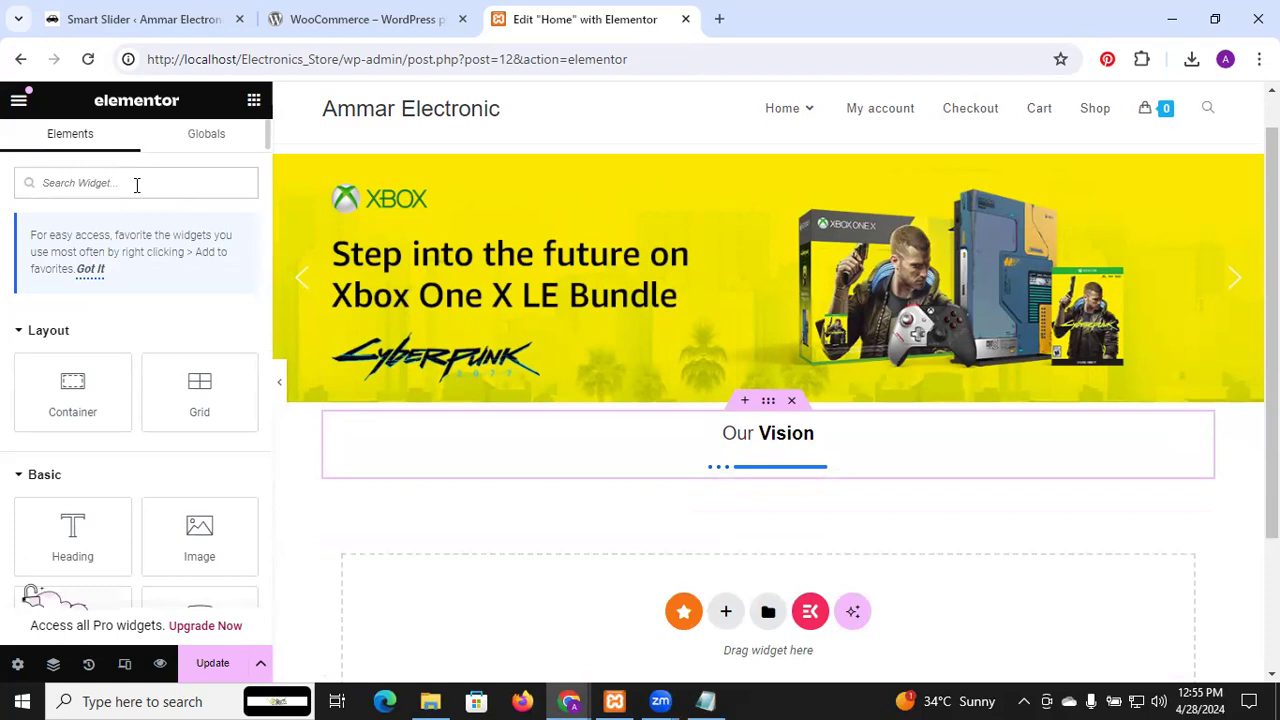
Place a Google Maps widget, defaulting to the London Eye, under the Our Vision heading
scroll(143, 500, down, 5)
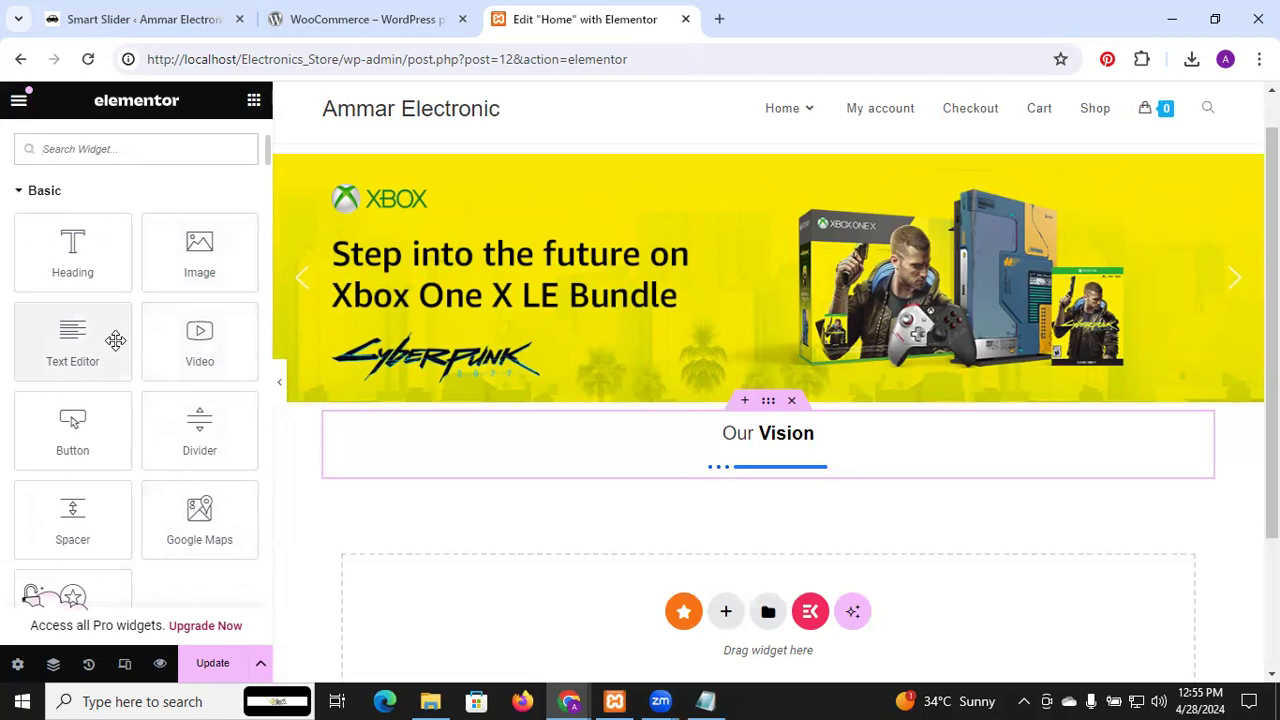
scroll(116, 341, down, 2)
scroll(117, 342, up, 1)
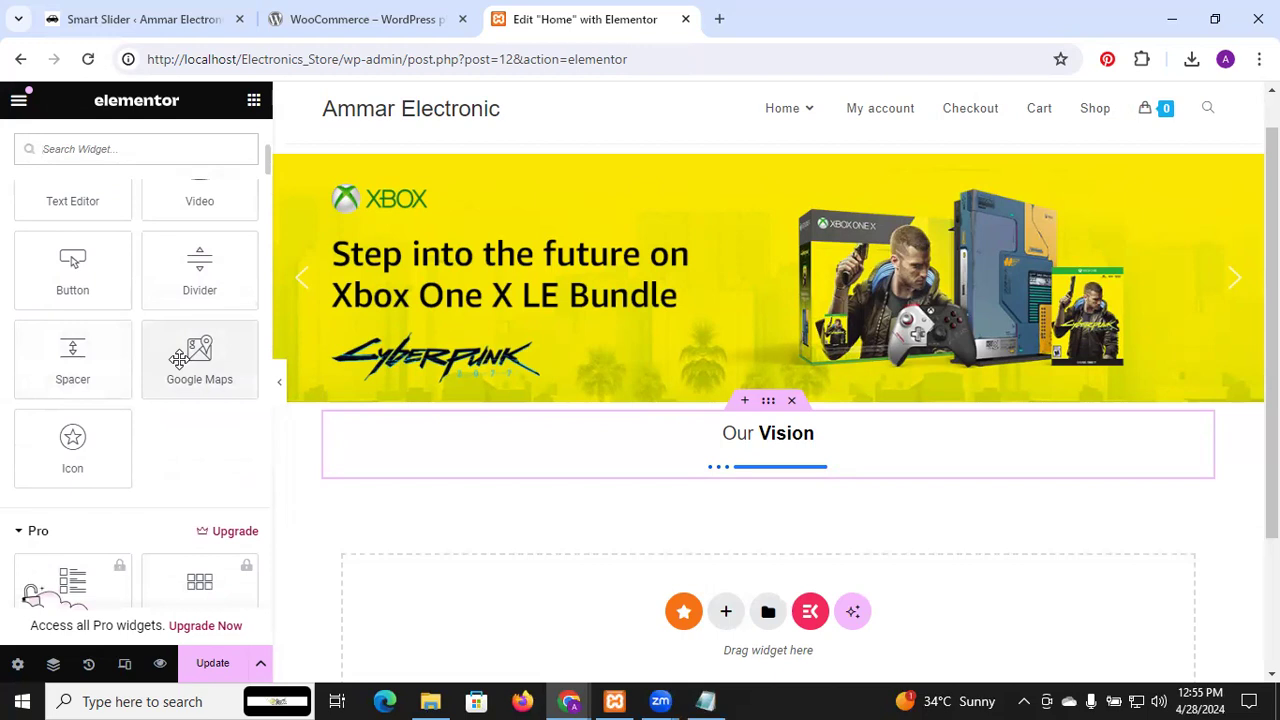
drag(178, 360, 695, 472)
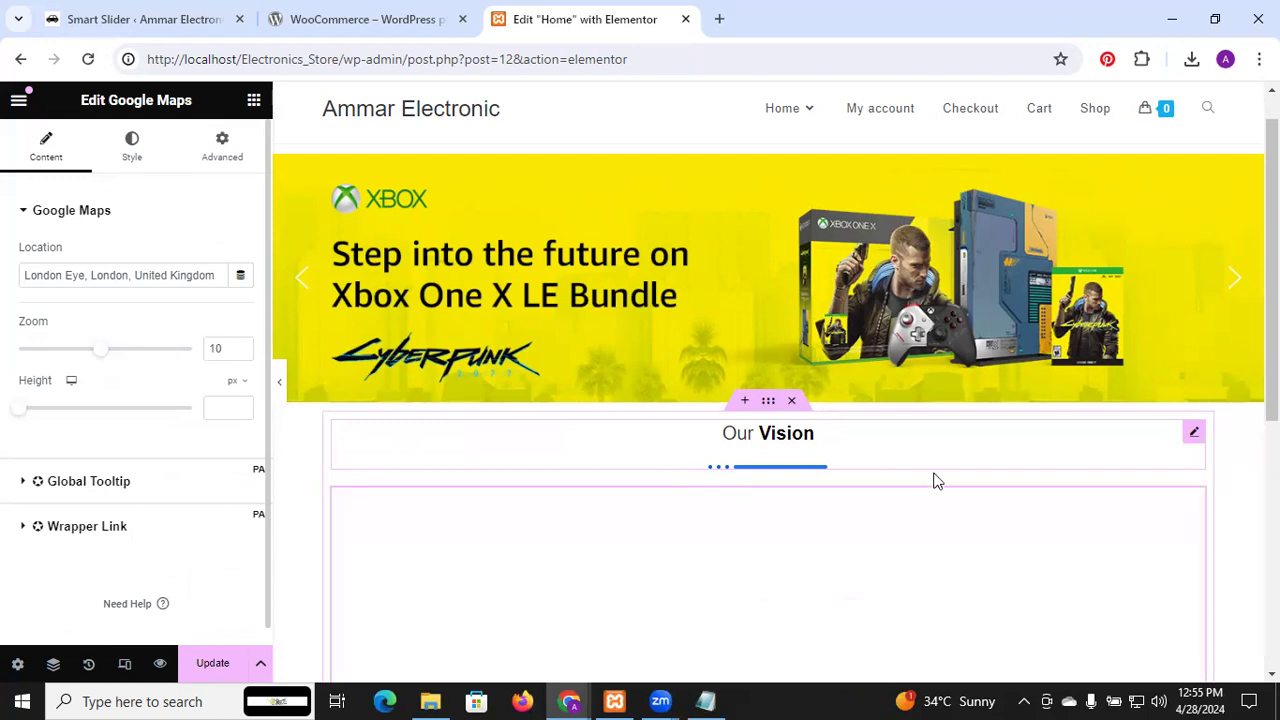
Change the map location to 'Federal B Area' so it shows Karachi
drag(1272, 270, 1272, 372)
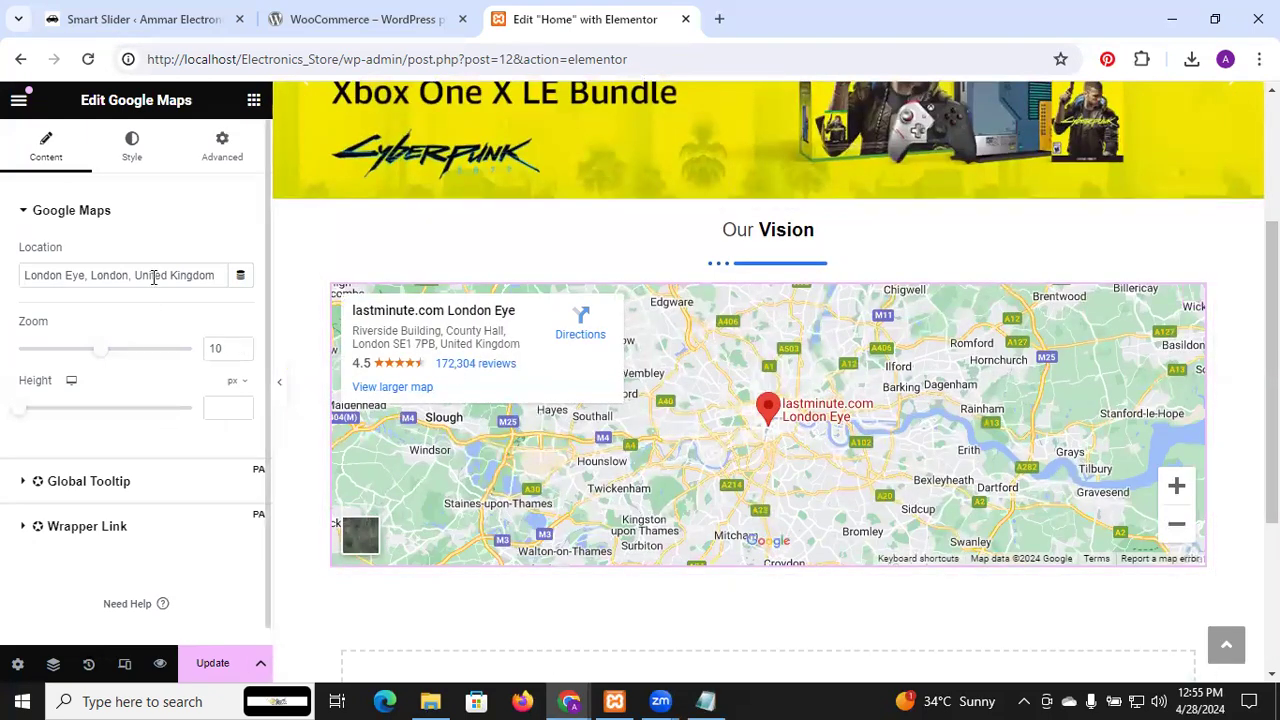
click(123, 277)
key(ctrl+a)
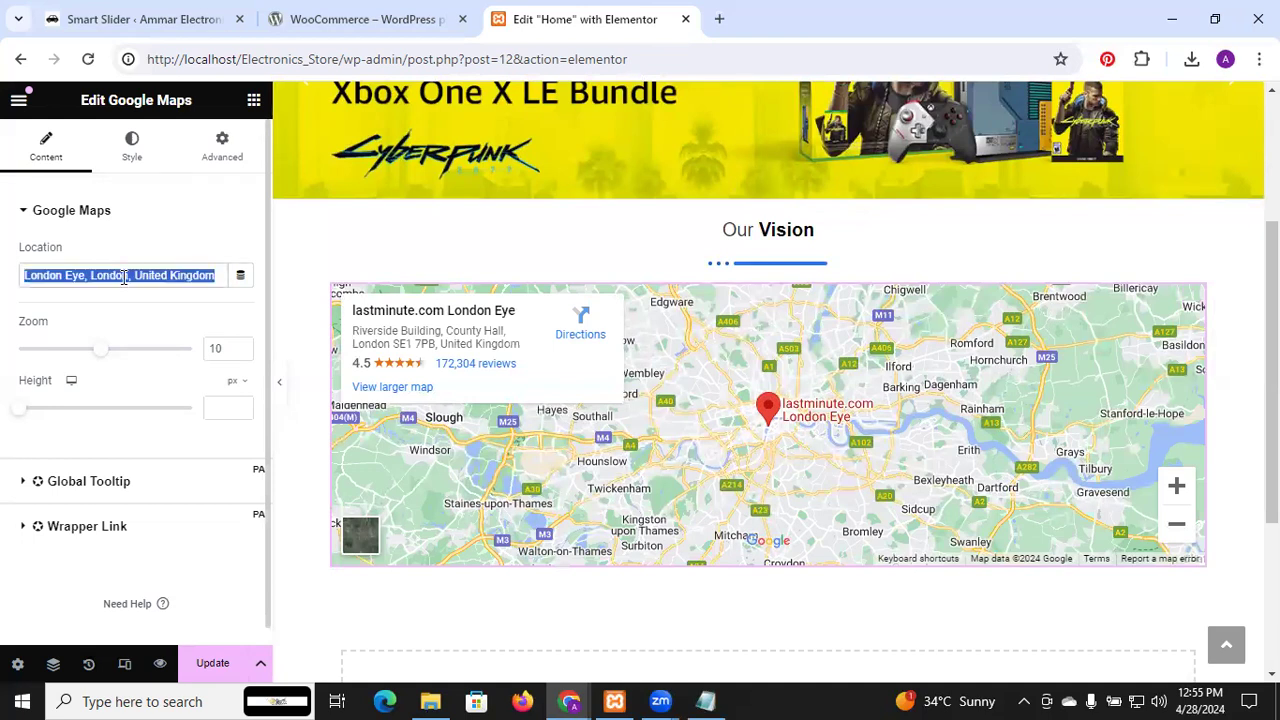
text(Federal)
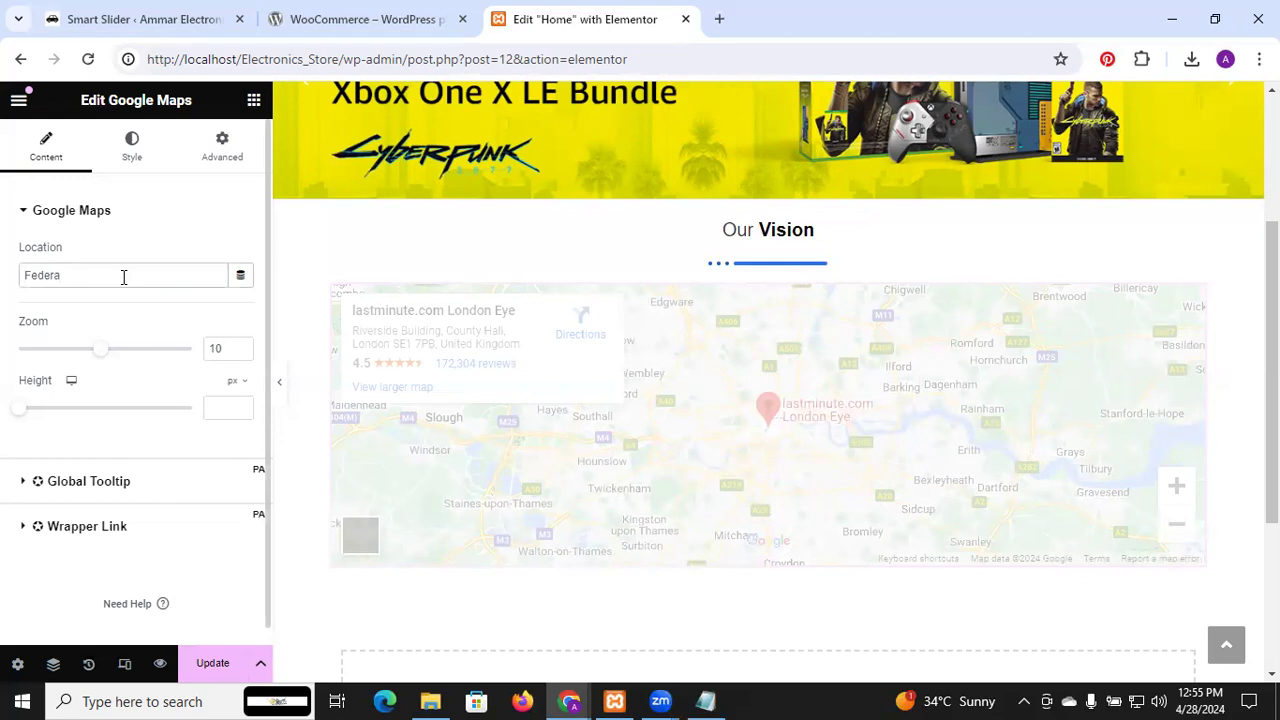
right_click(50, 276)
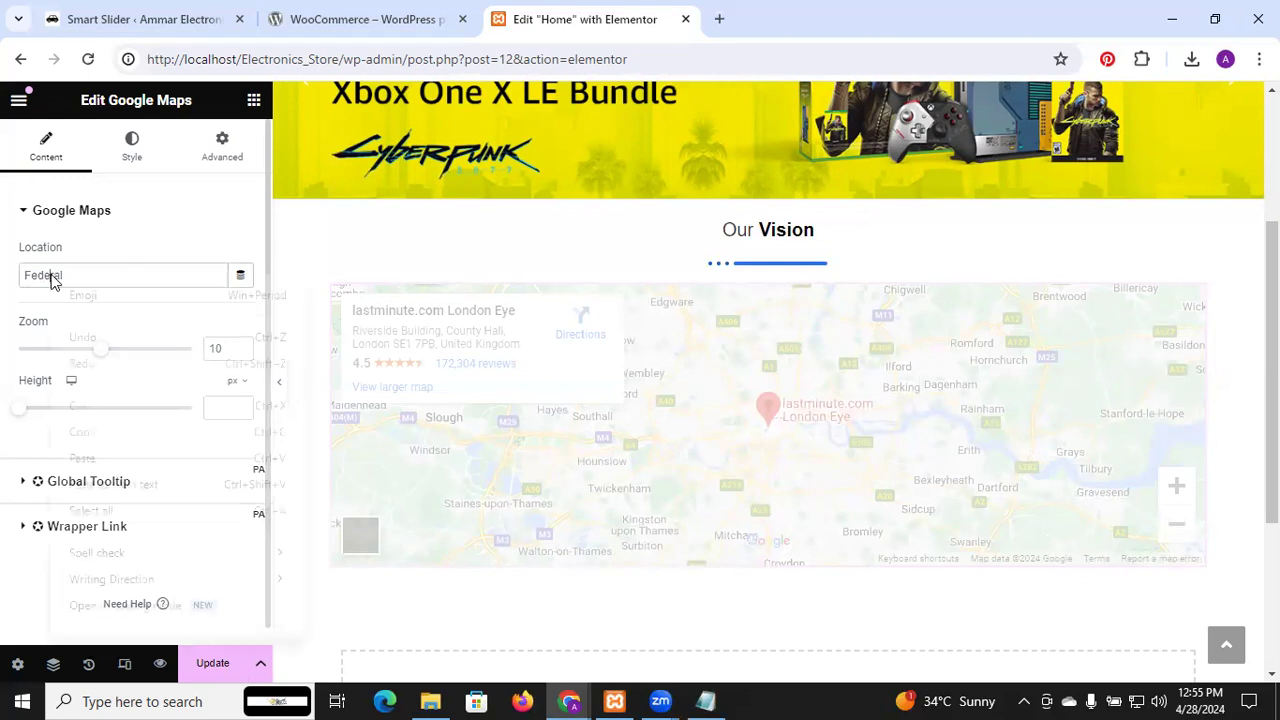
click(39, 275)
double_click(39, 274)
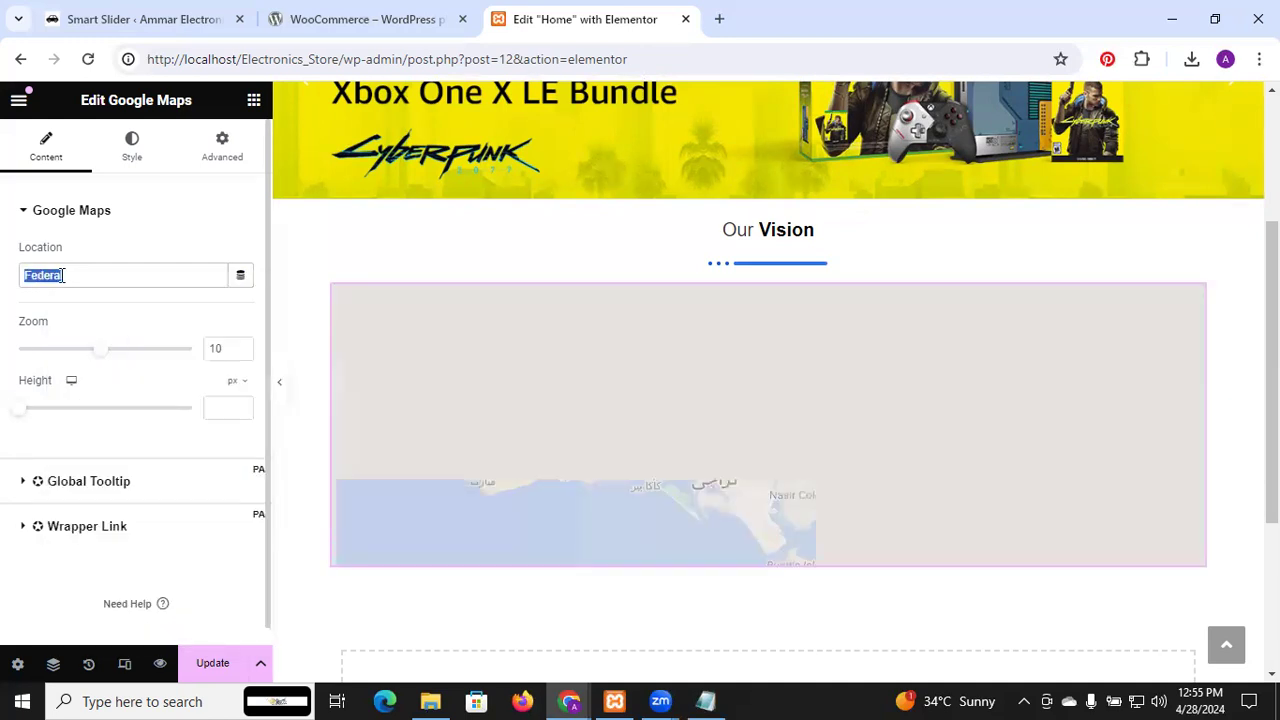
click(80, 278)
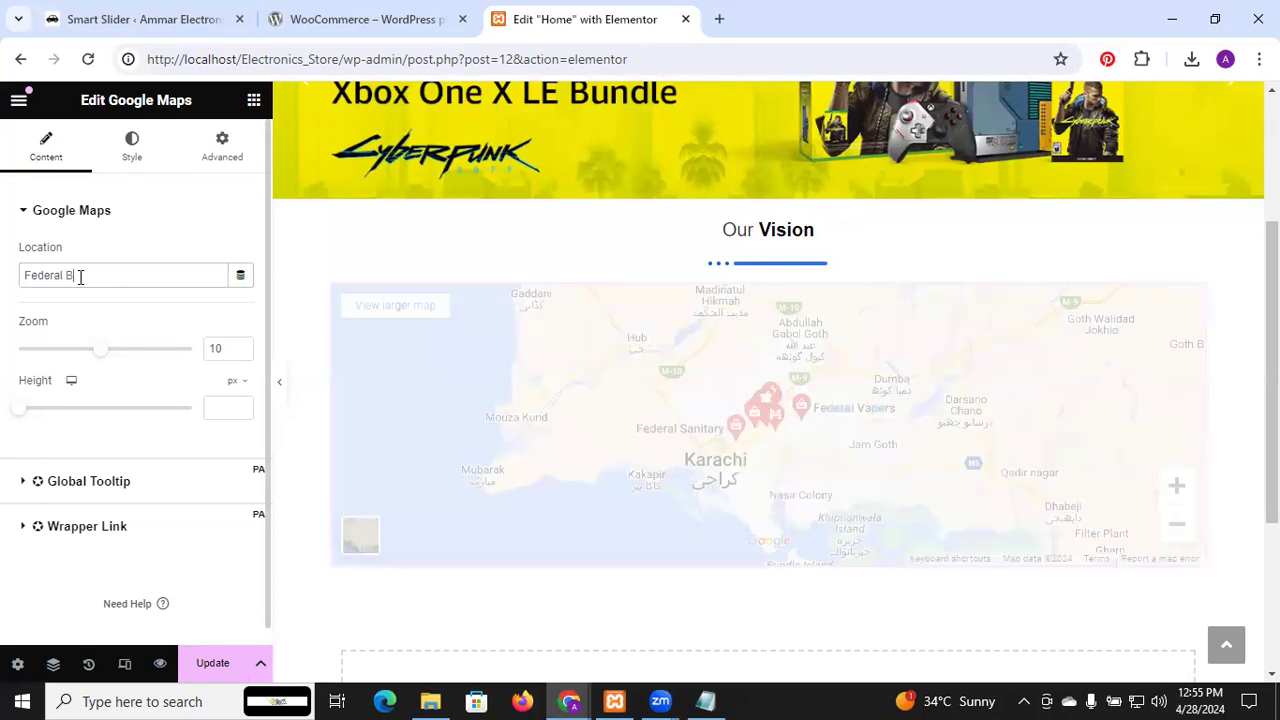
text(B Area)
click(195, 230)
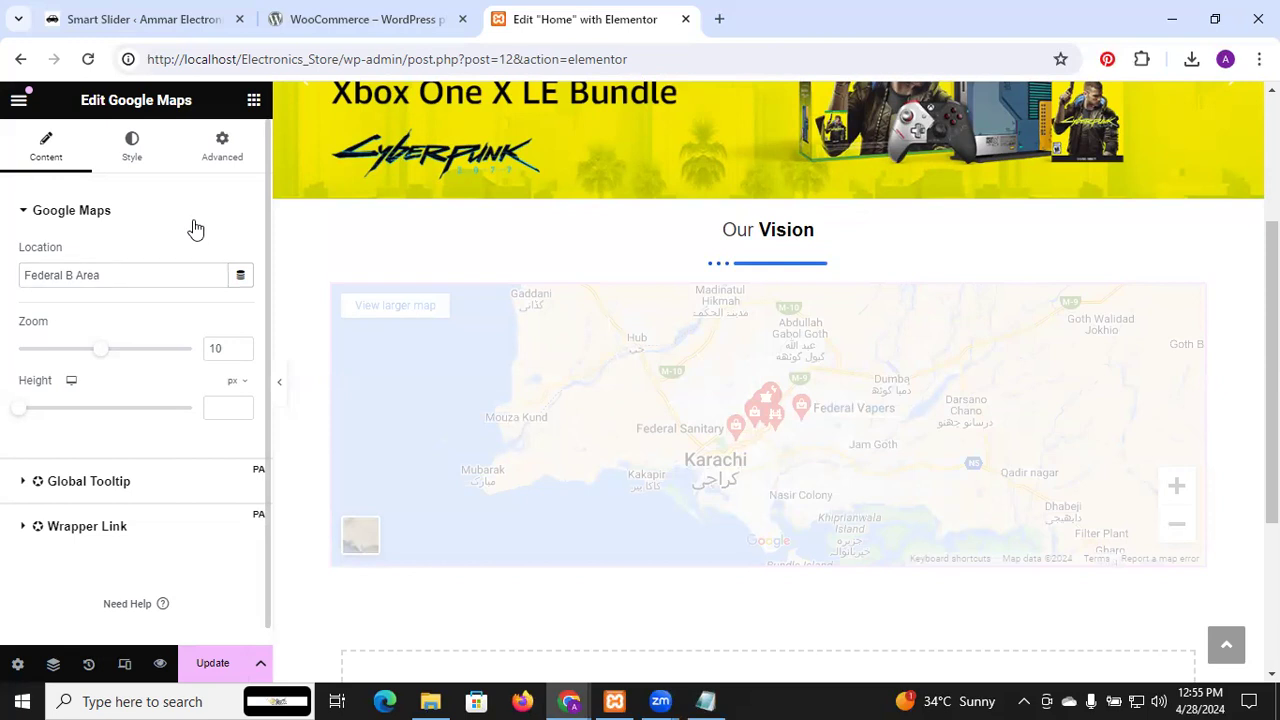
click(140, 214)
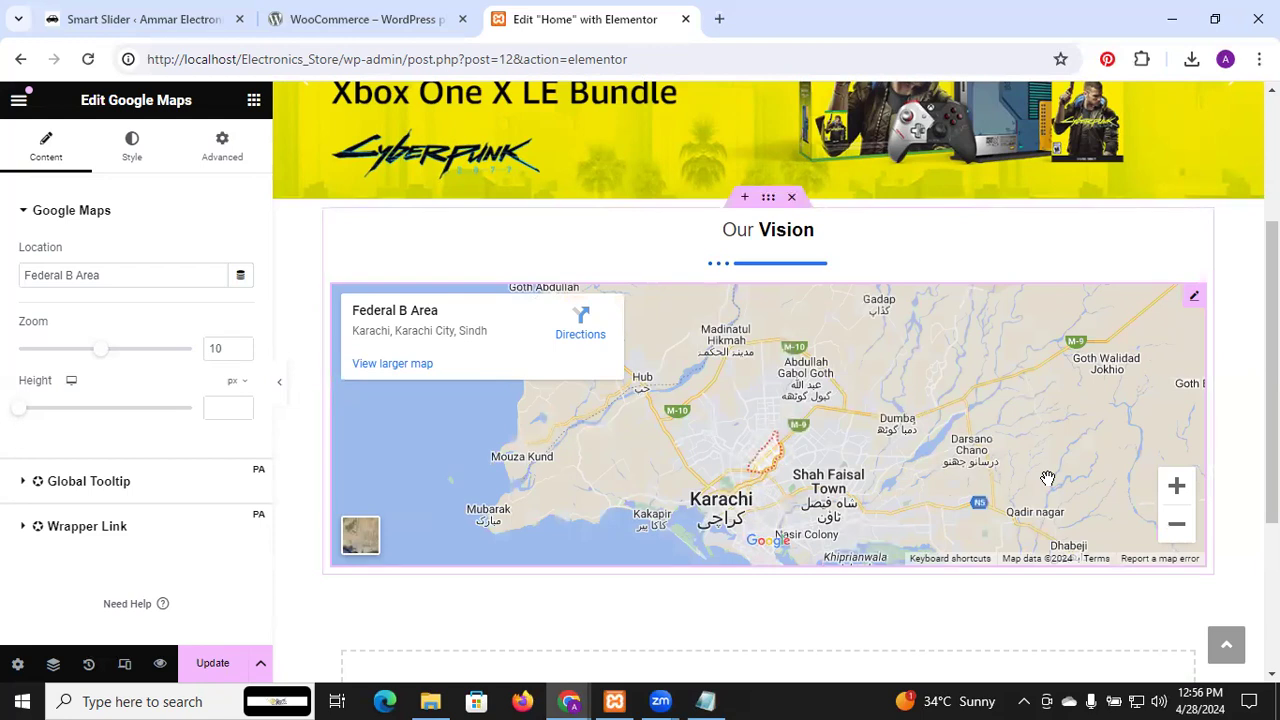
drag(965, 430, 1009, 378)
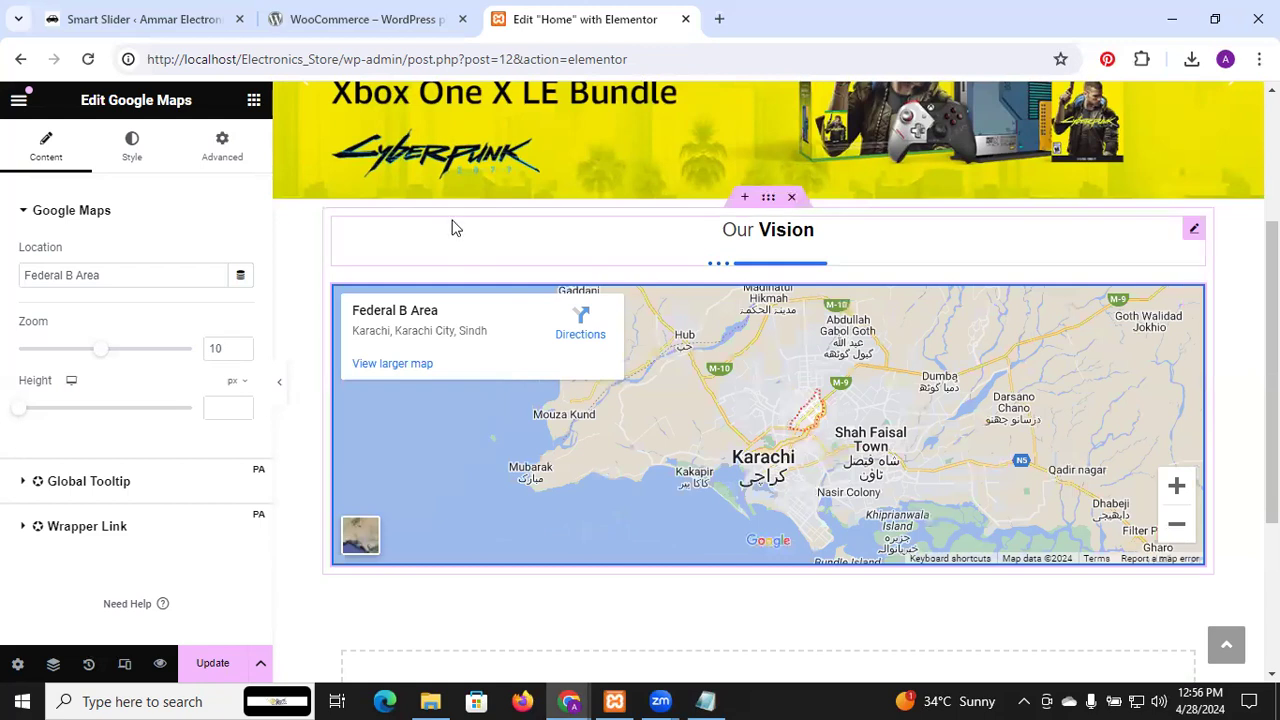
click(210, 677)
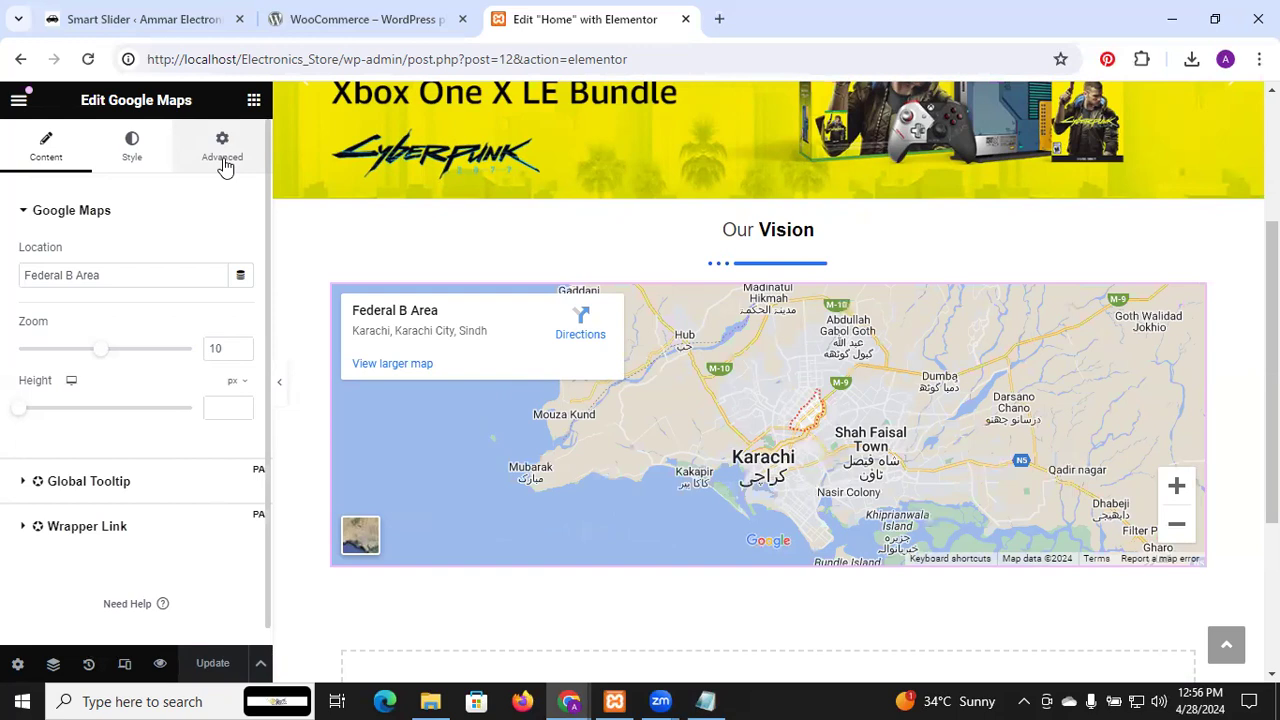
click(253, 104)
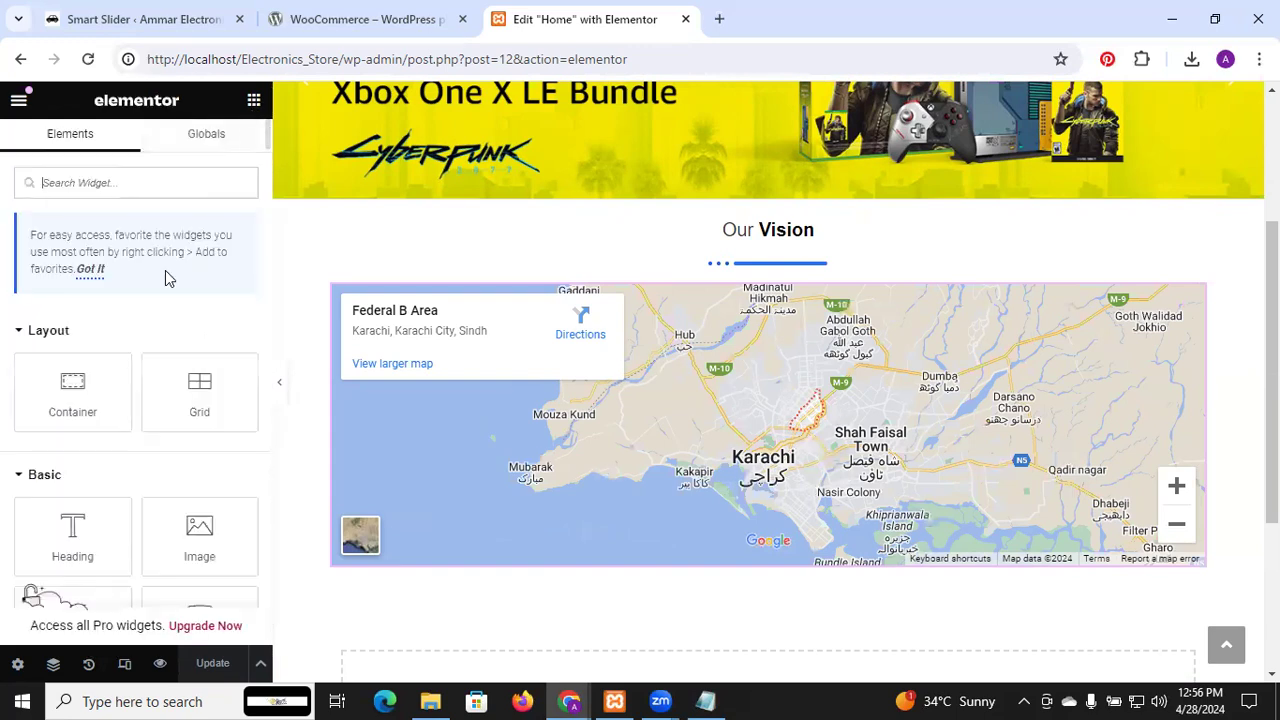
scroll(155, 365, down, 1)
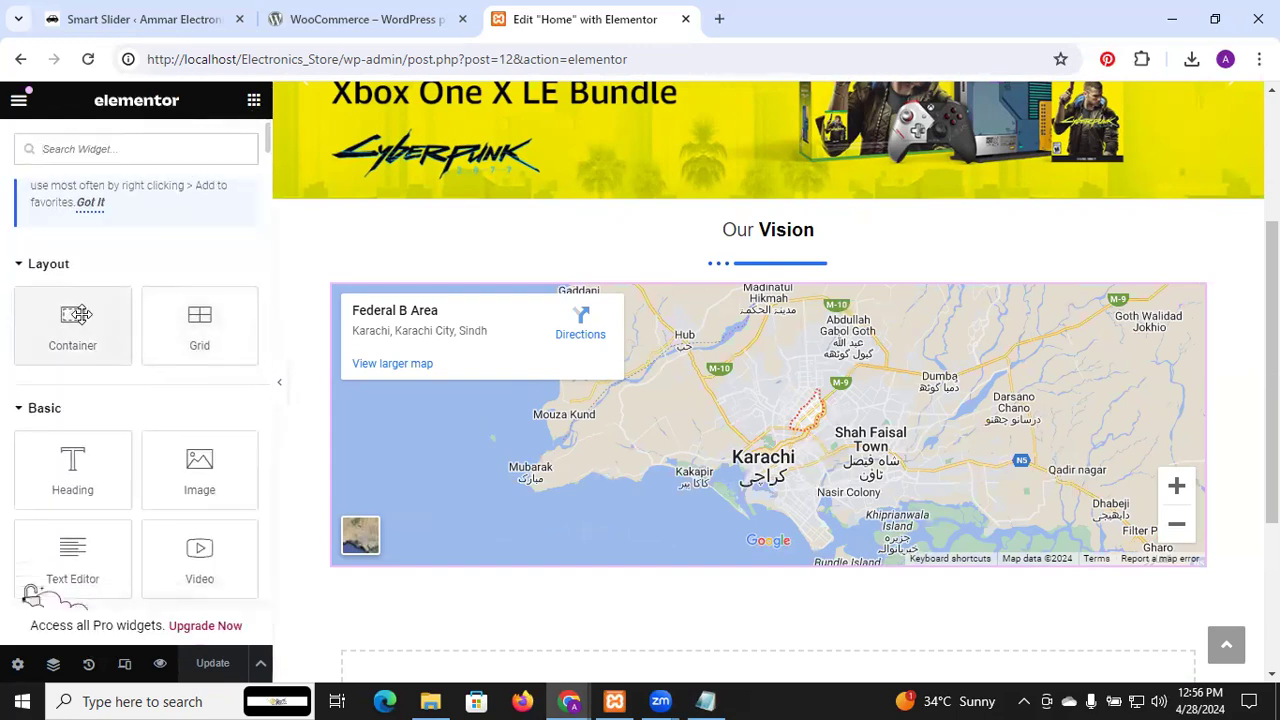
scroll(160, 430, down, 1)
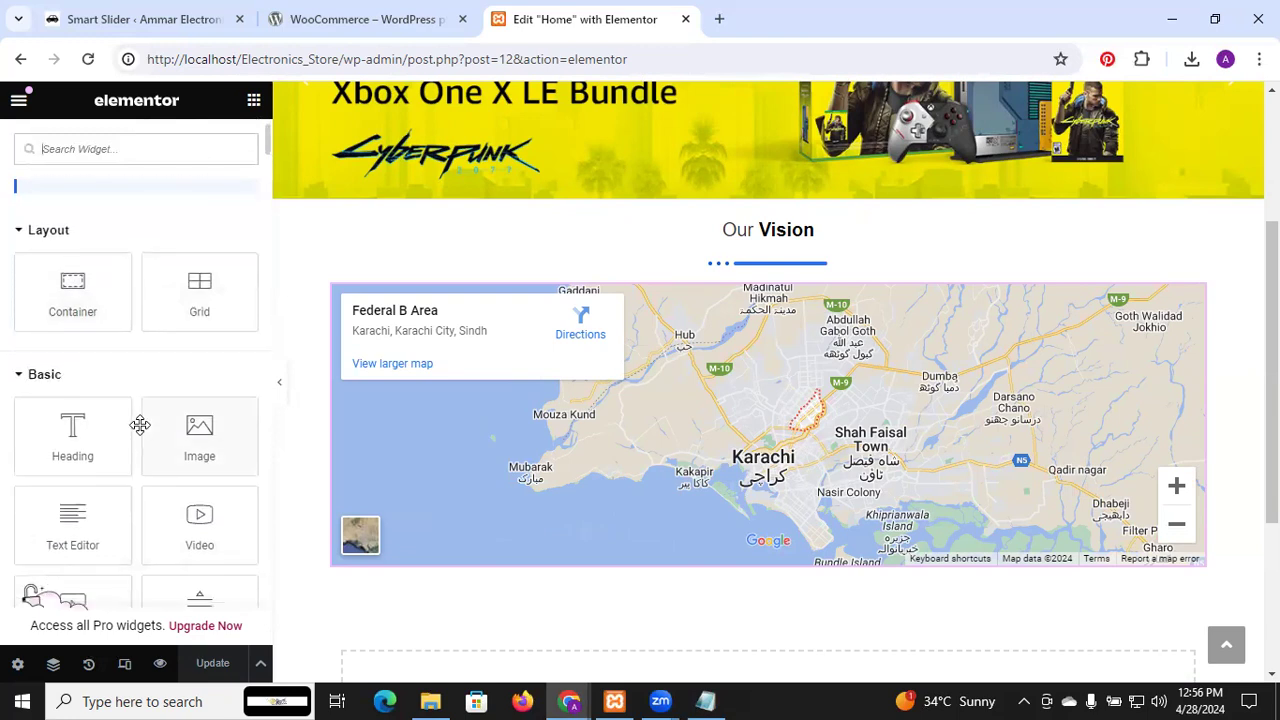
click(752, 242)
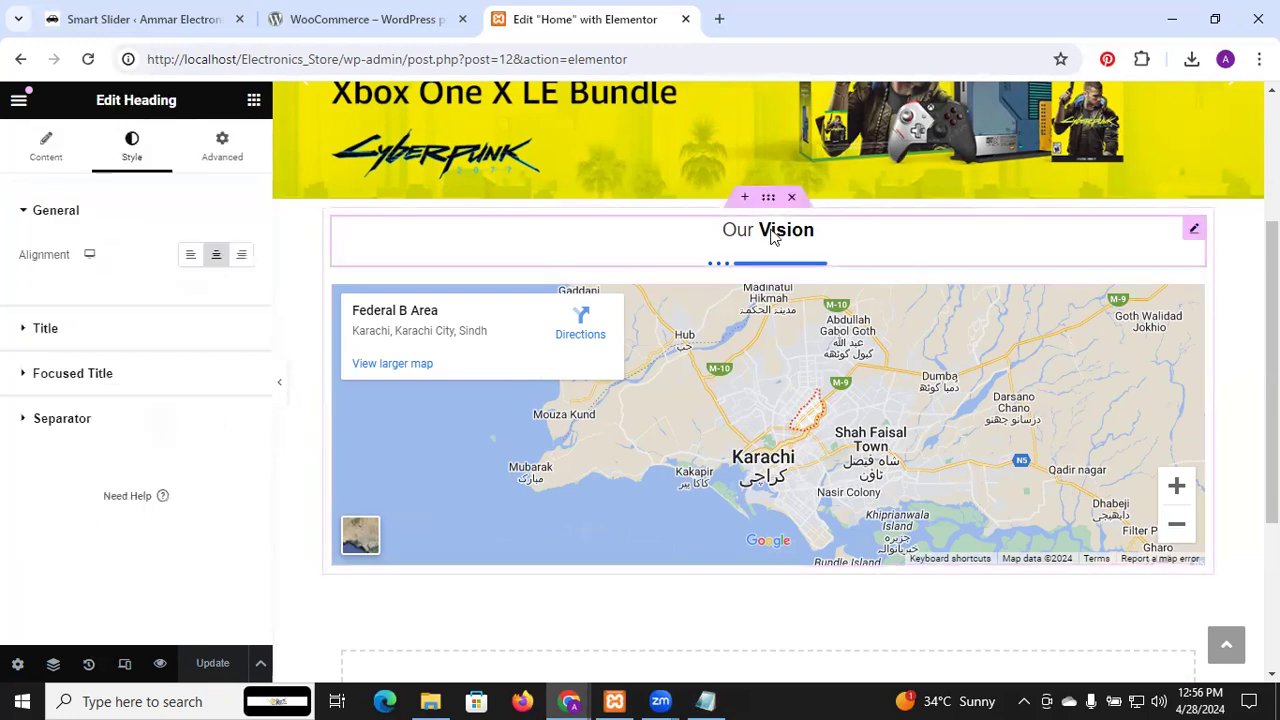
right_click(792, 238)
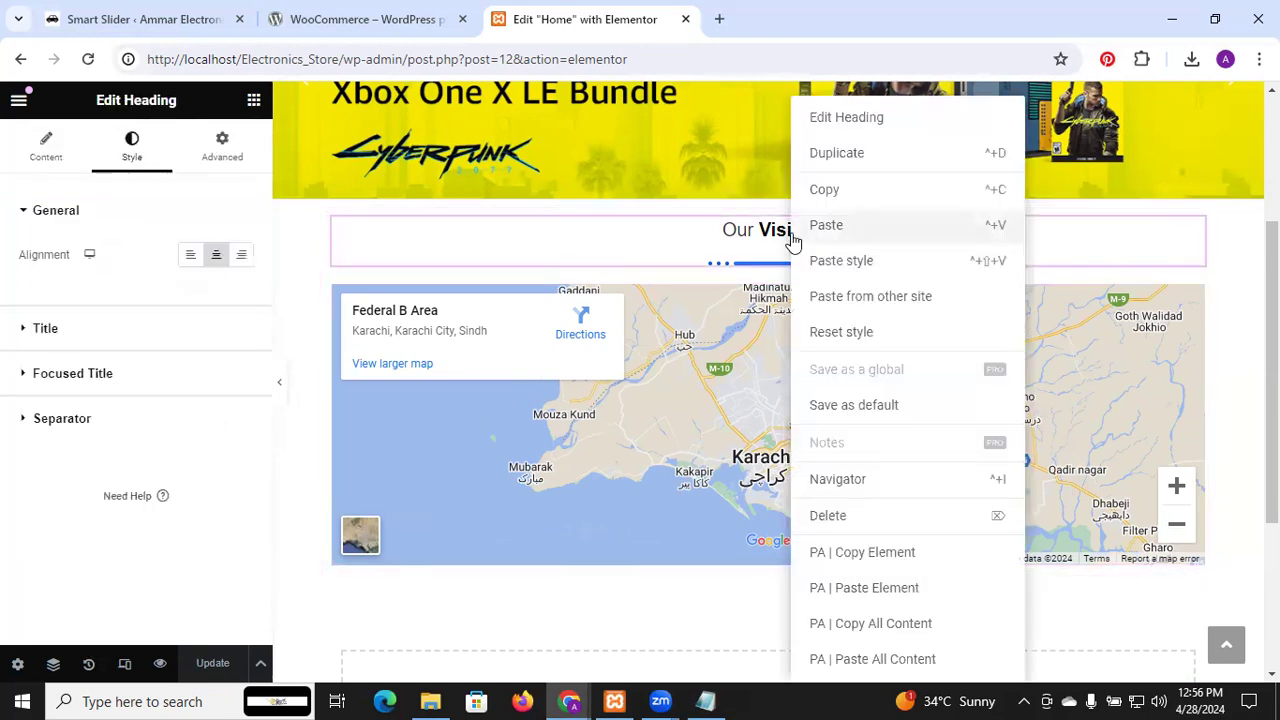
click(841, 165)
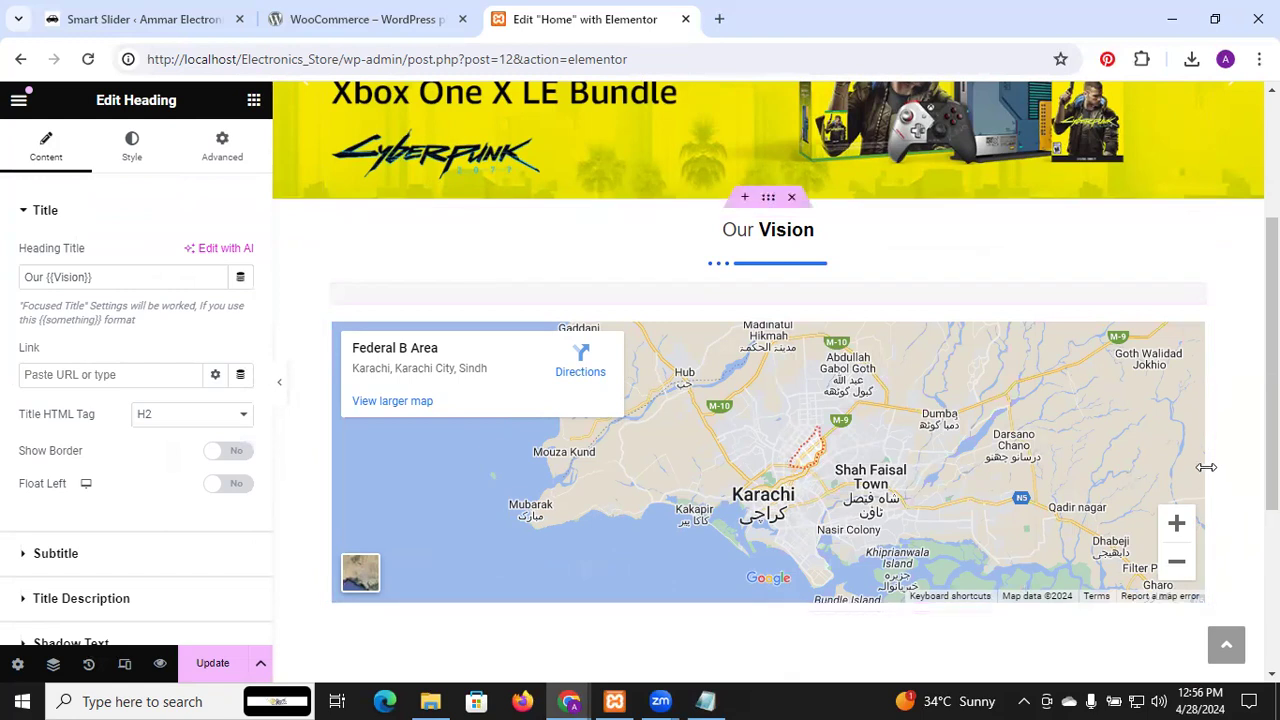
scroll(768, 400, down, 3)
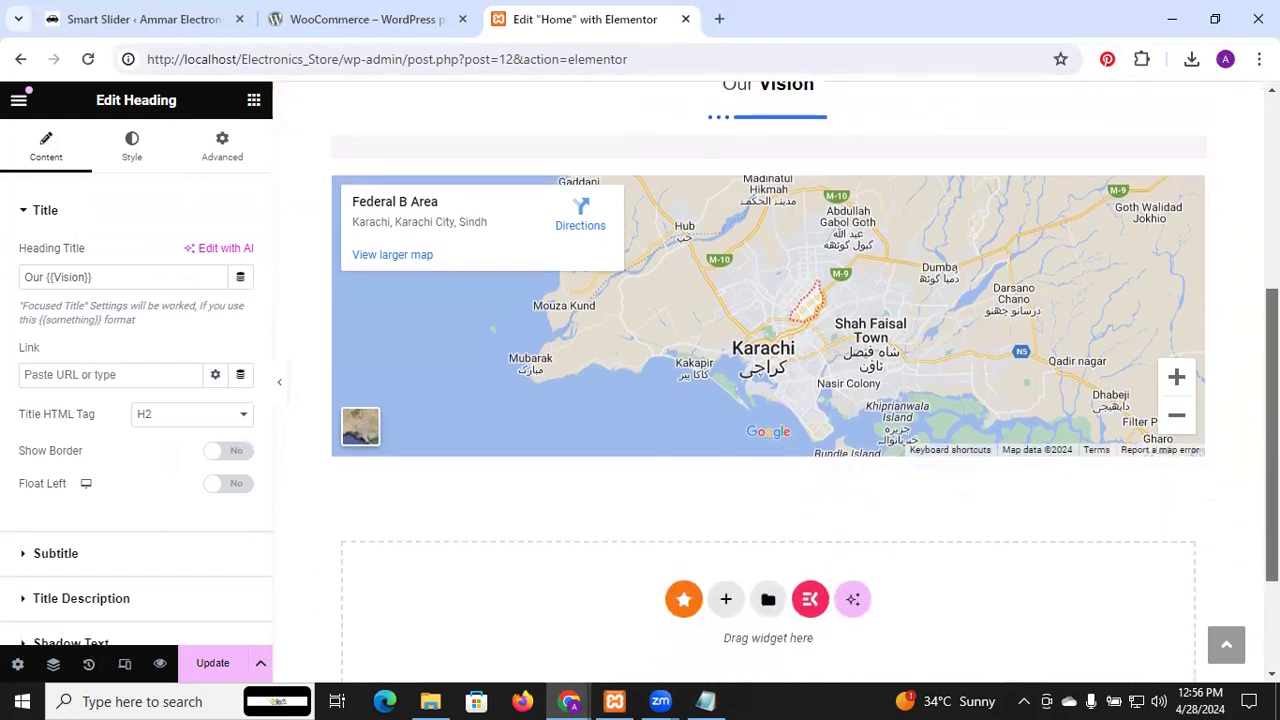
scroll(768, 400, up, 3)
key(ctrl+d)
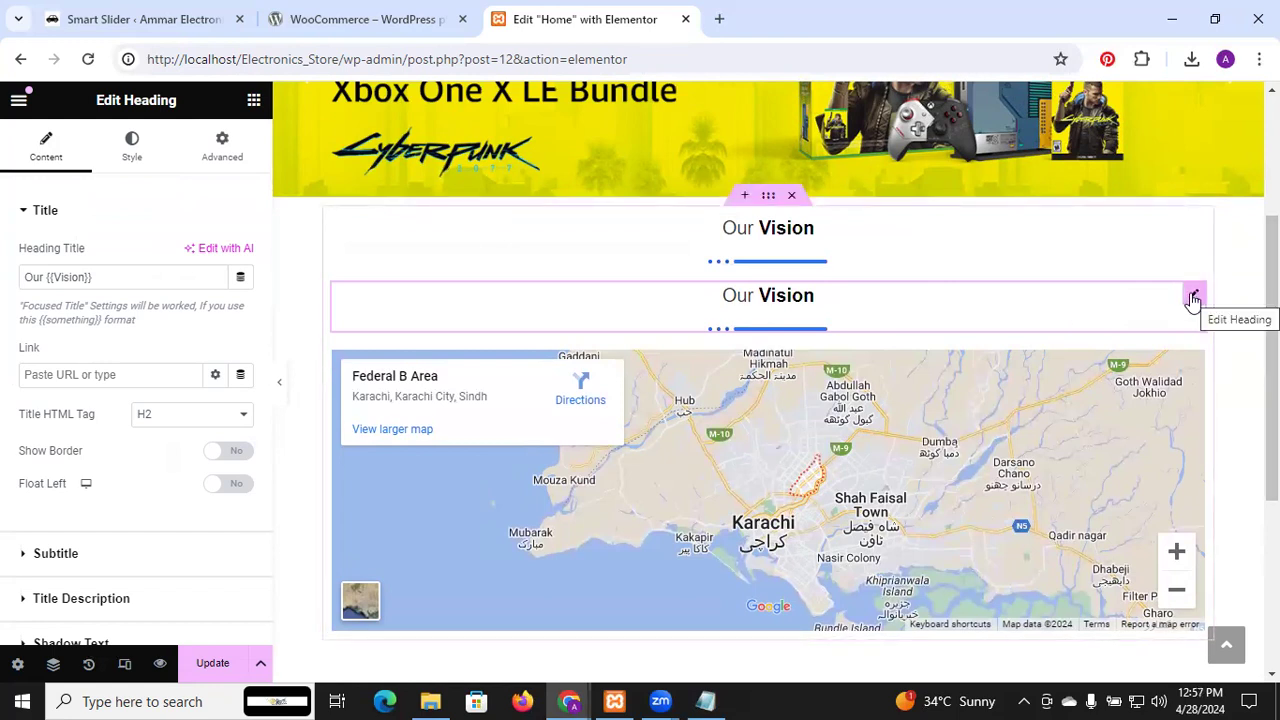
right_click(1136, 296)
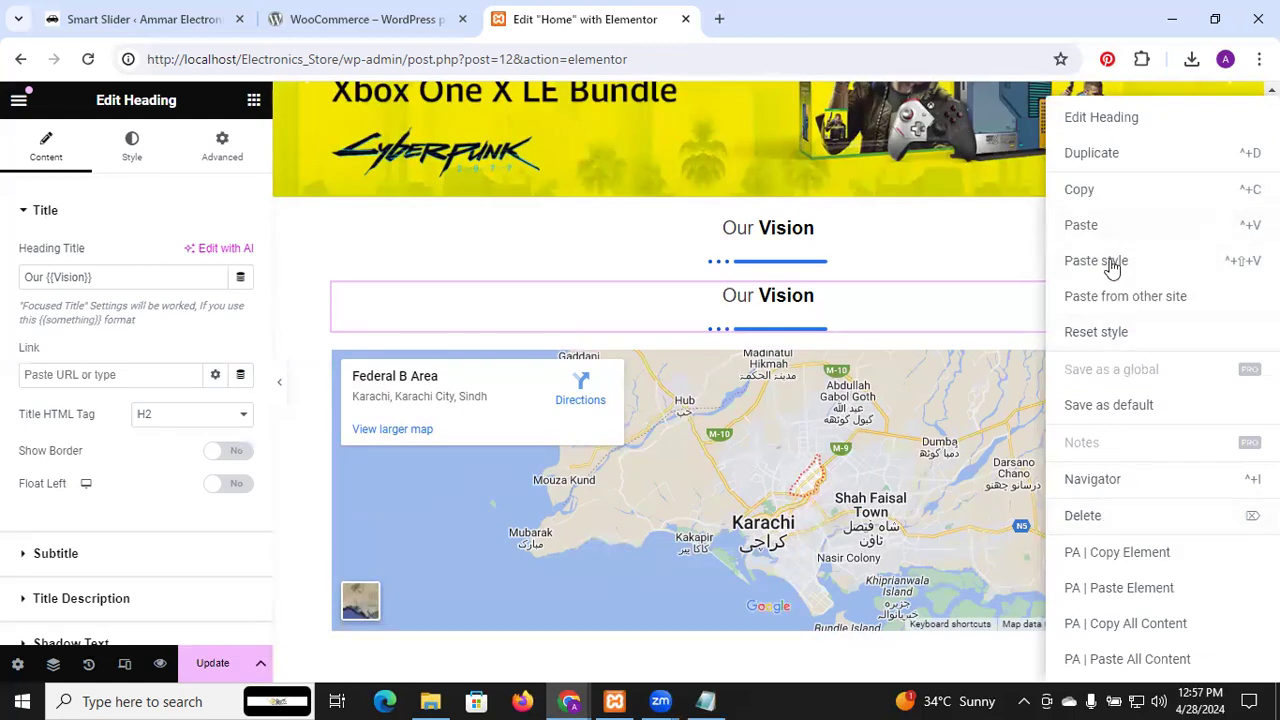
click(1098, 518)
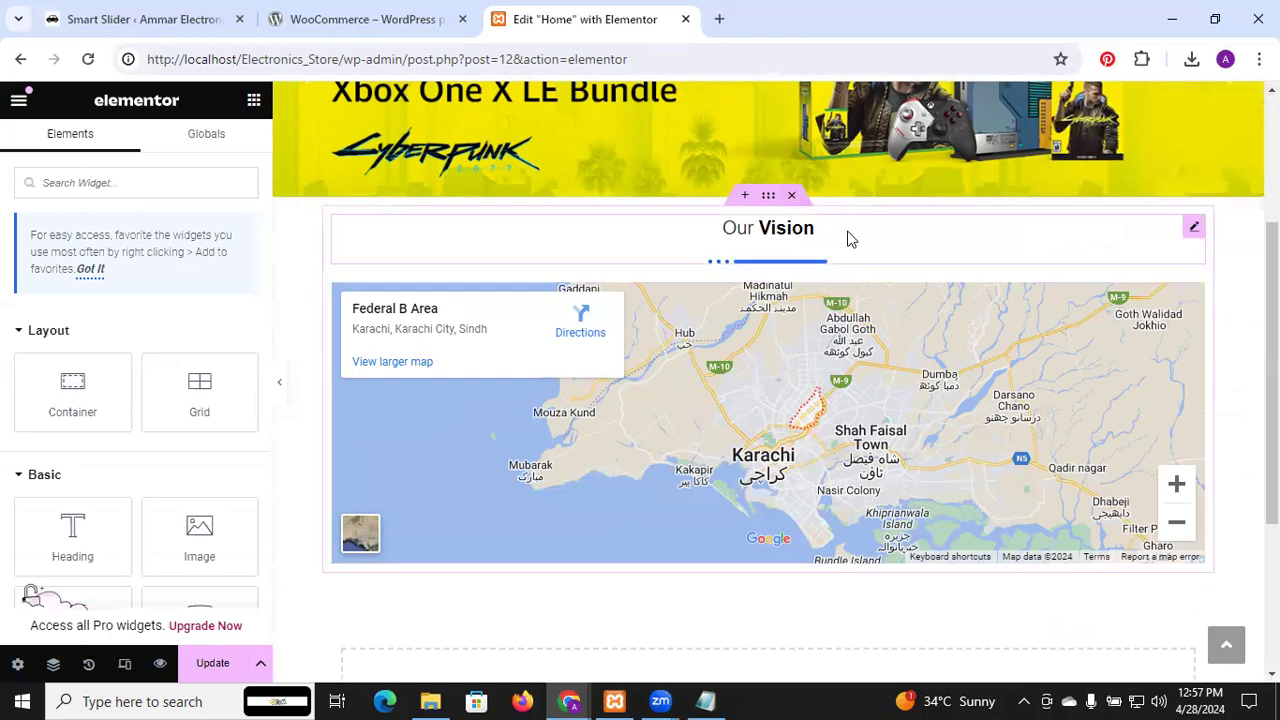
Drop a new empty container below the Karachi map
click(846, 236)
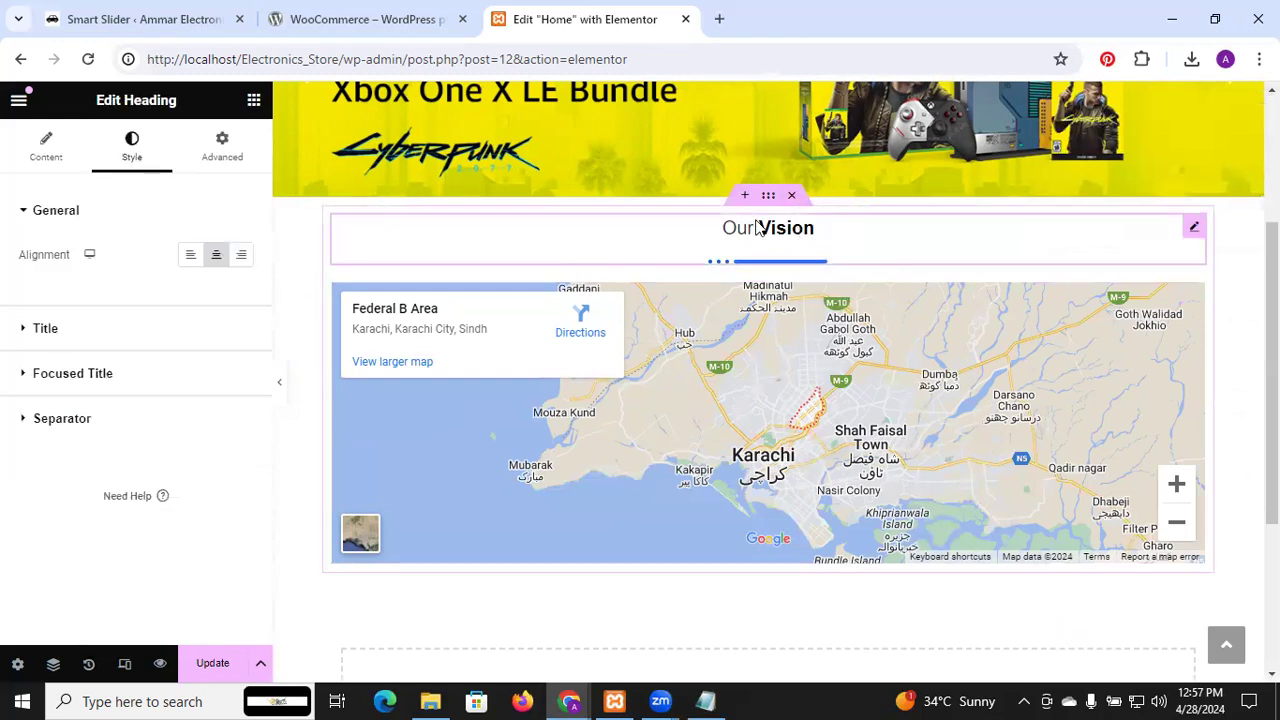
click(253, 102)
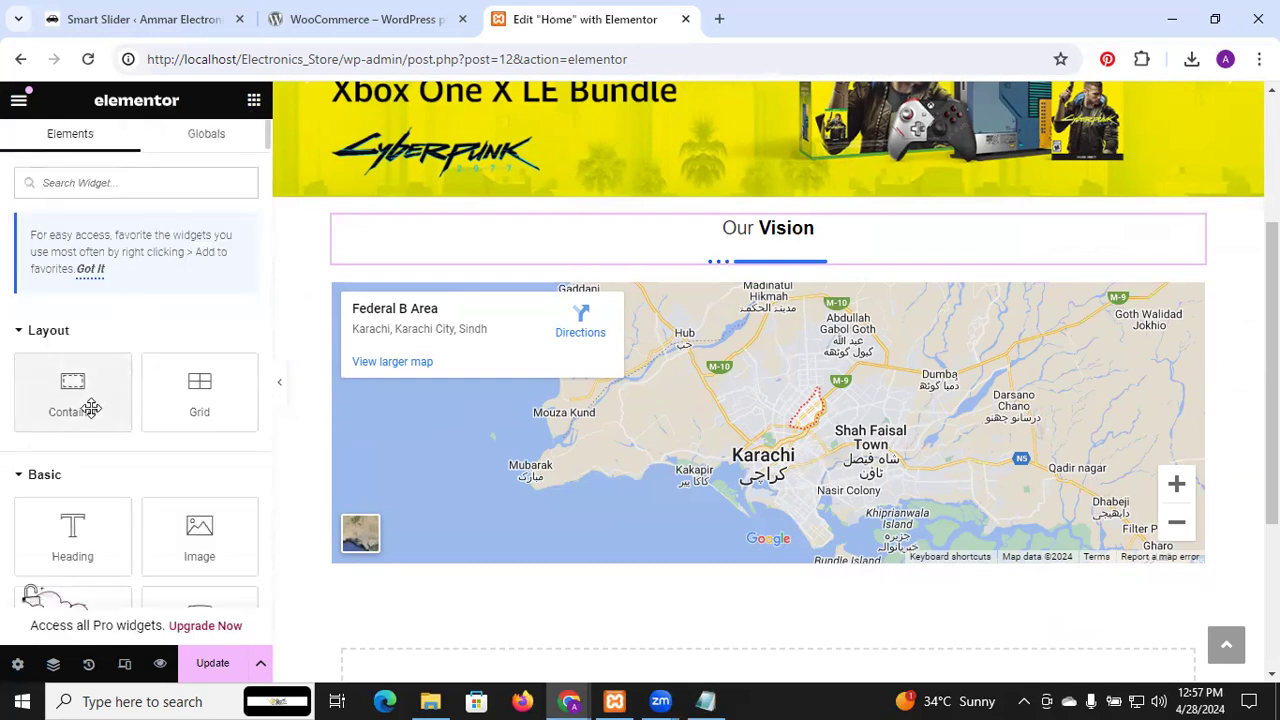
scroll(91, 407, down, 1)
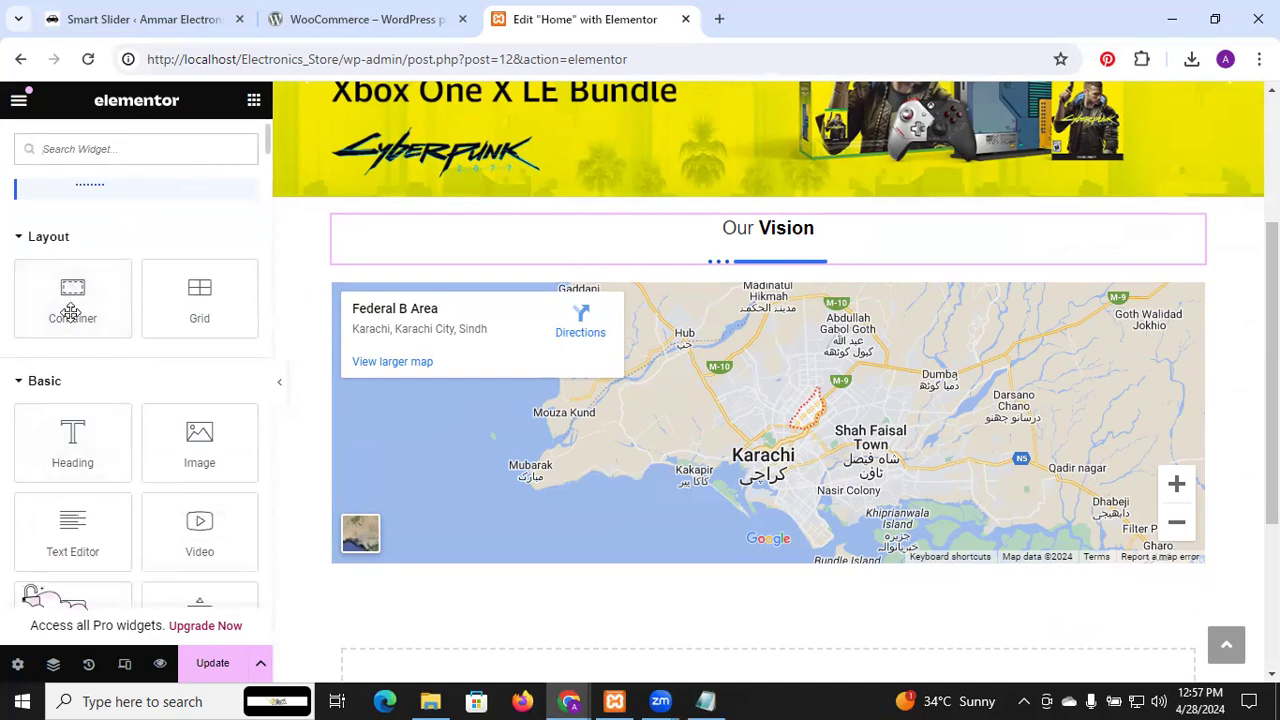
drag(72, 298, 669, 654)
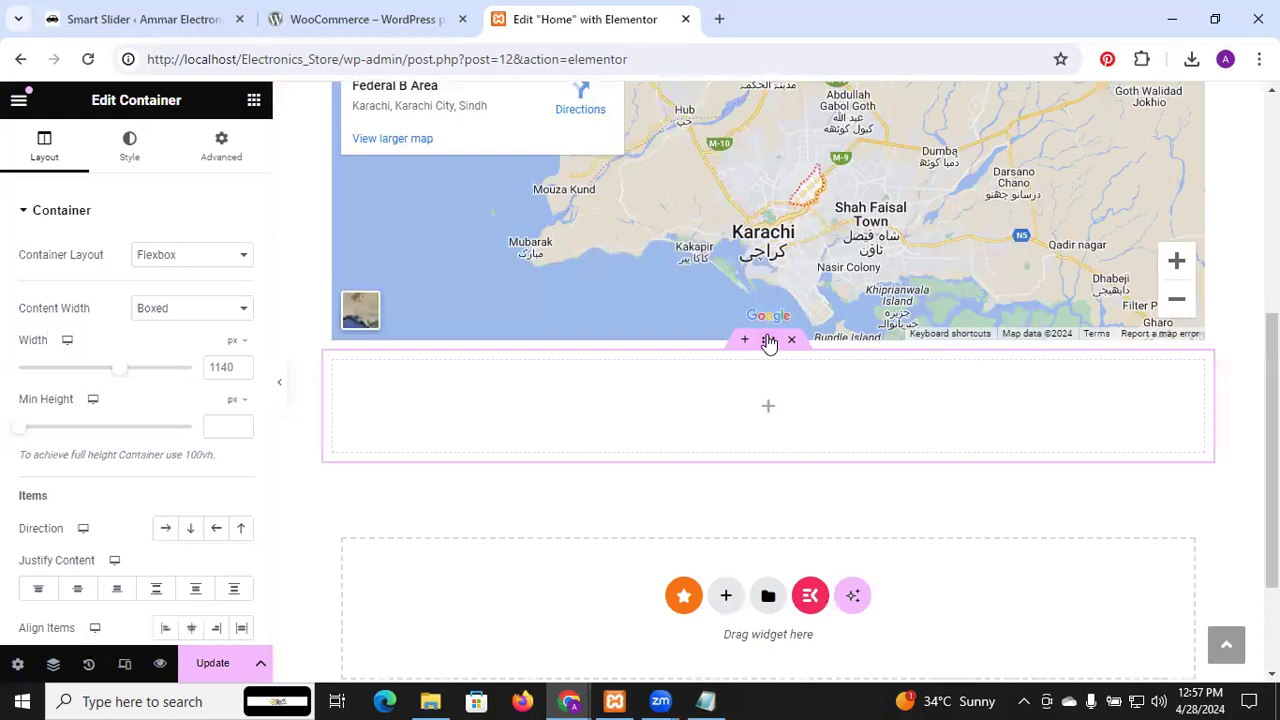
Place an ElementsKit Heading ('Grow your report', found by searching 'eki') in the container and centre it
click(254, 101)
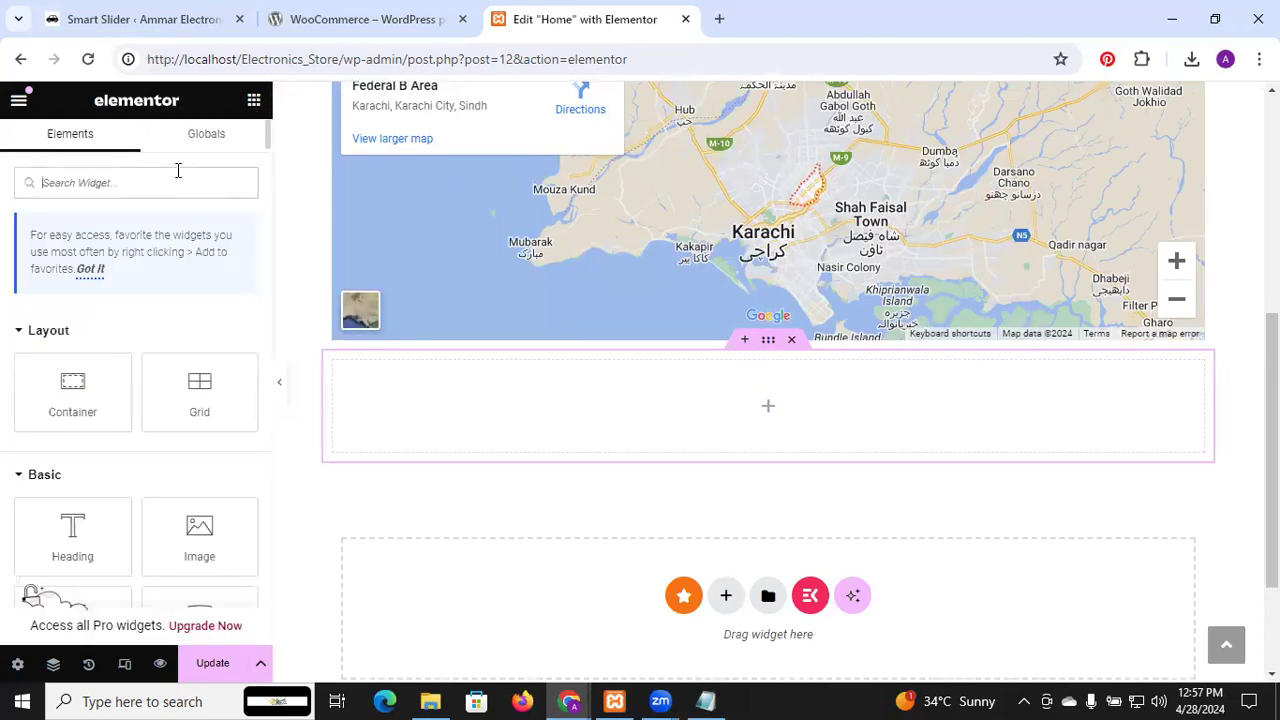
text(e)
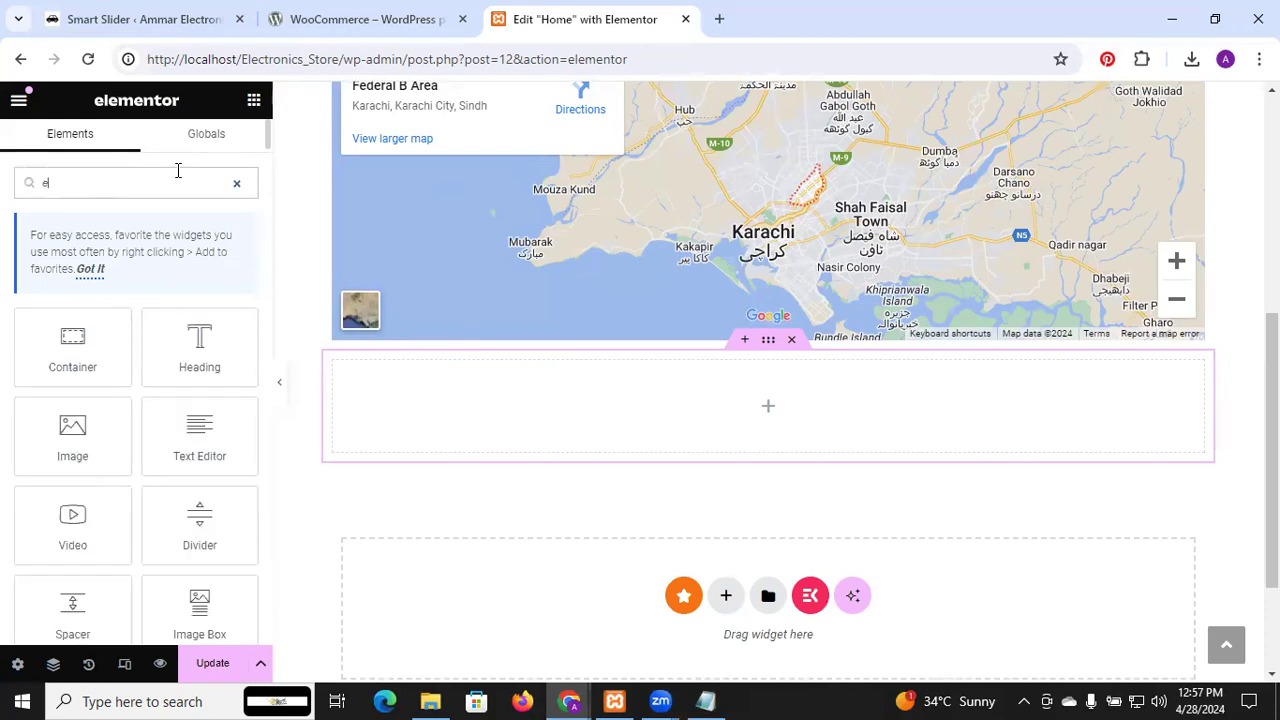
text(ki)
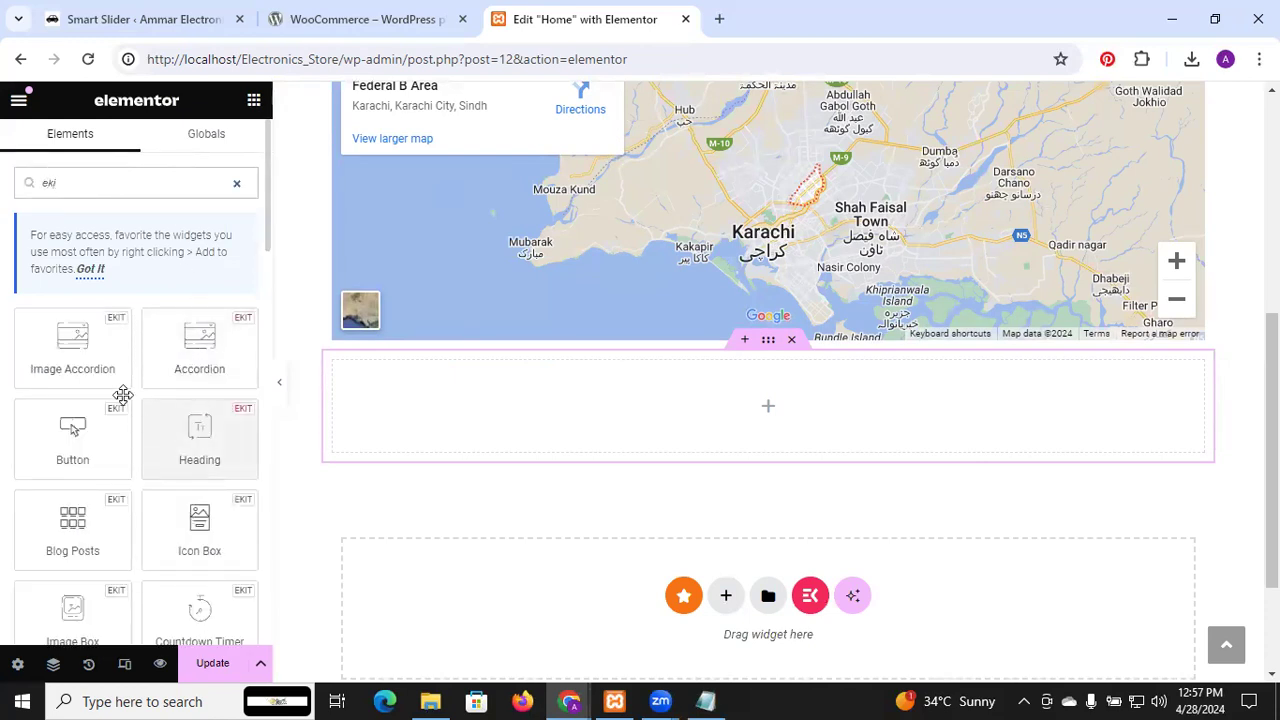
drag(185, 421, 527, 391)
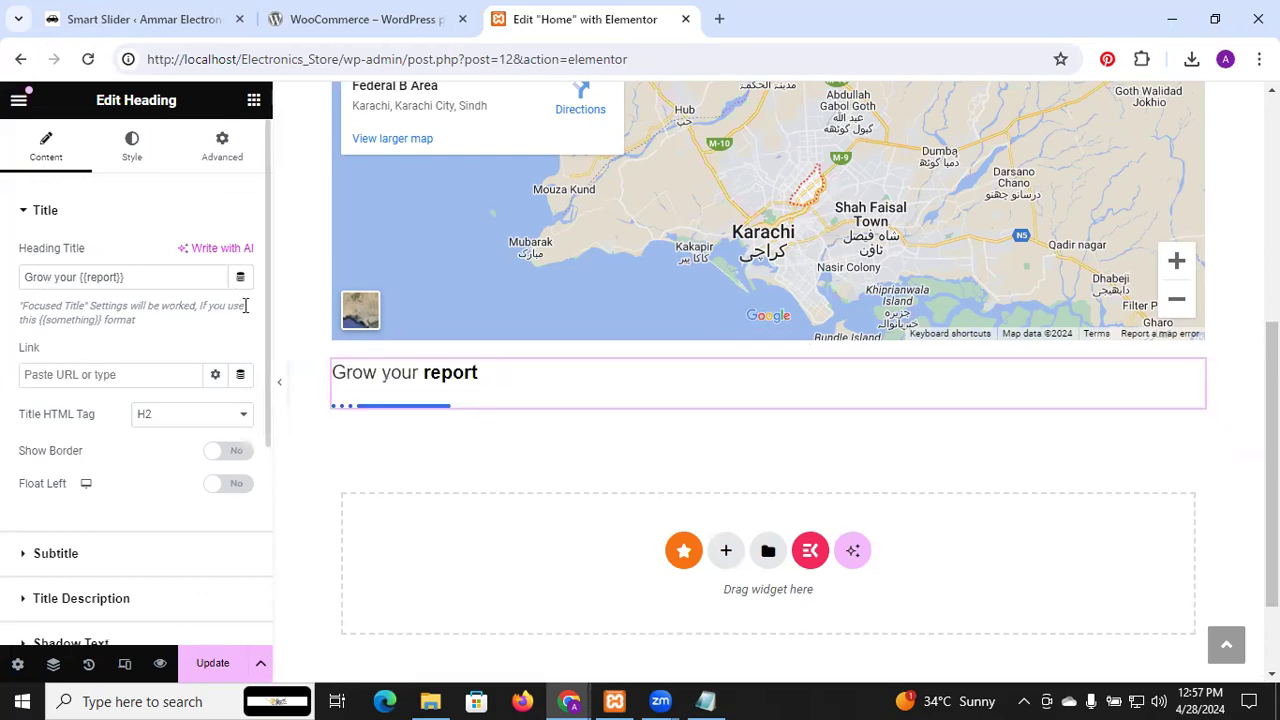
click(132, 150)
click(215, 262)
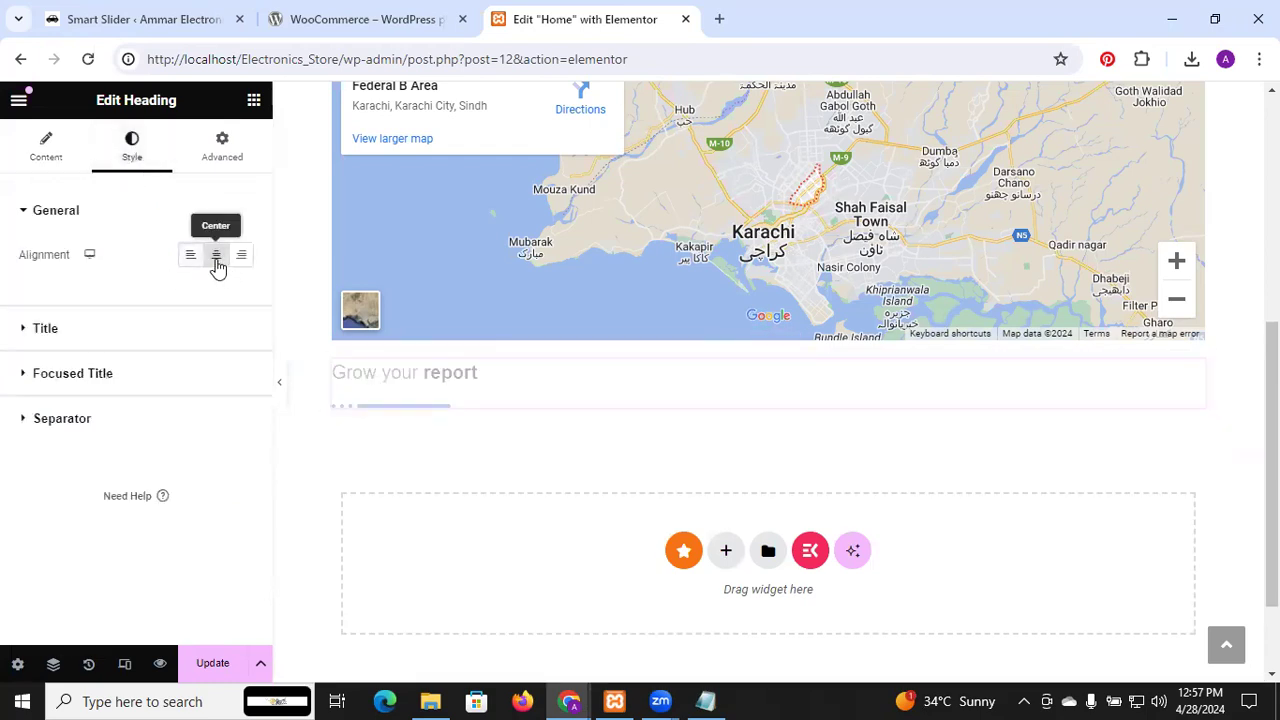
click(255, 104)
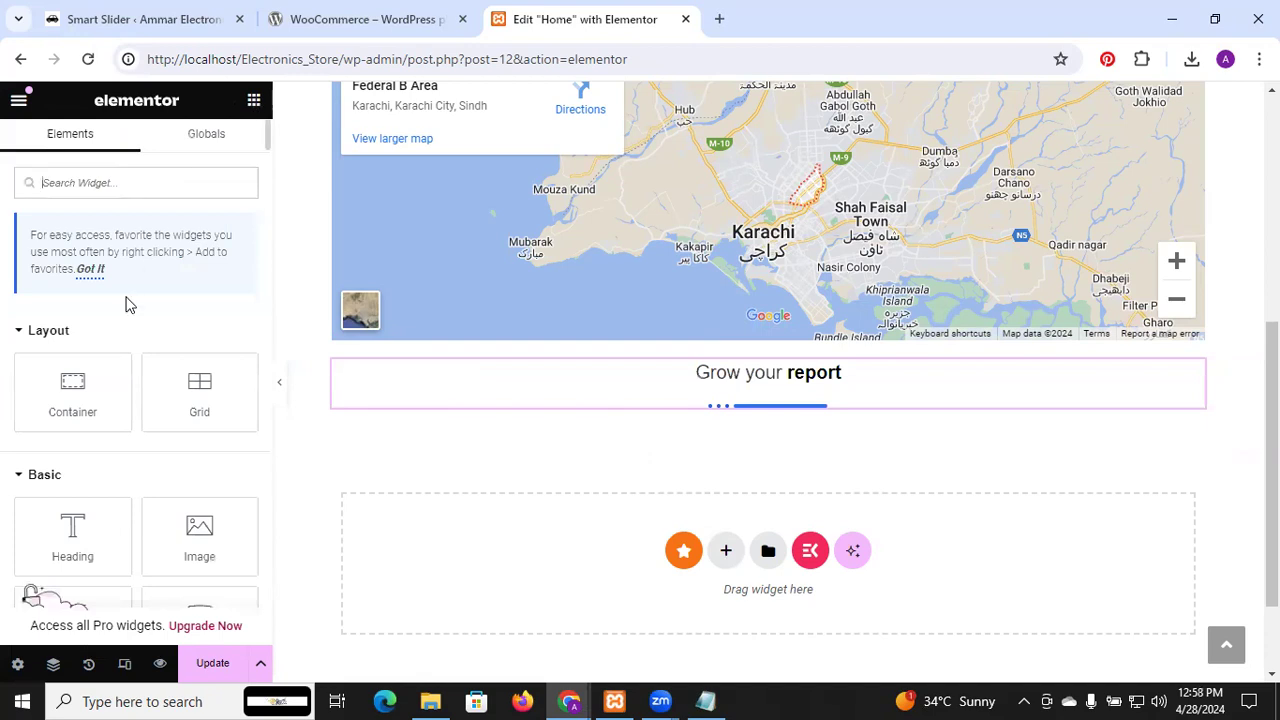
Add a Text Editor widget with Lorem ipsum placeholder text beneath the Grow your report heading
scroll(124, 294, down, 2)
scroll(124, 294, down, 2)
scroll(124, 294, up, 1)
drag(70, 408, 626, 410)
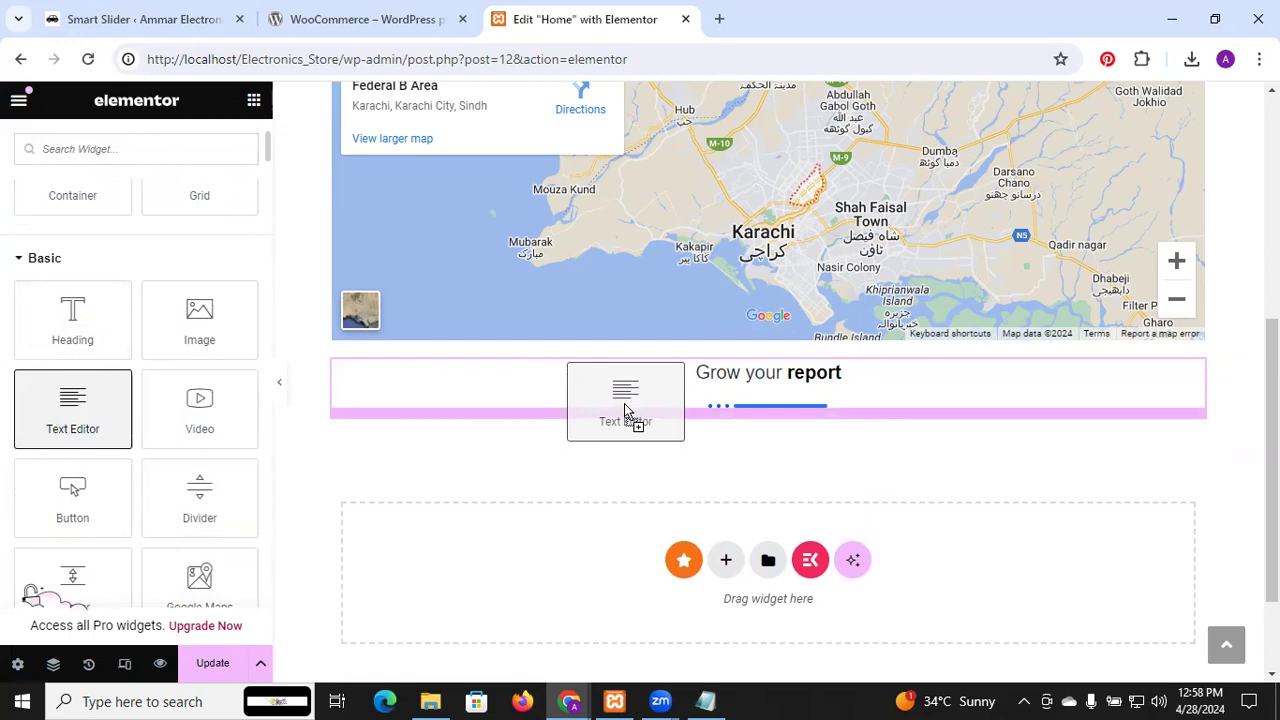
drag(624, 403, 624, 403)
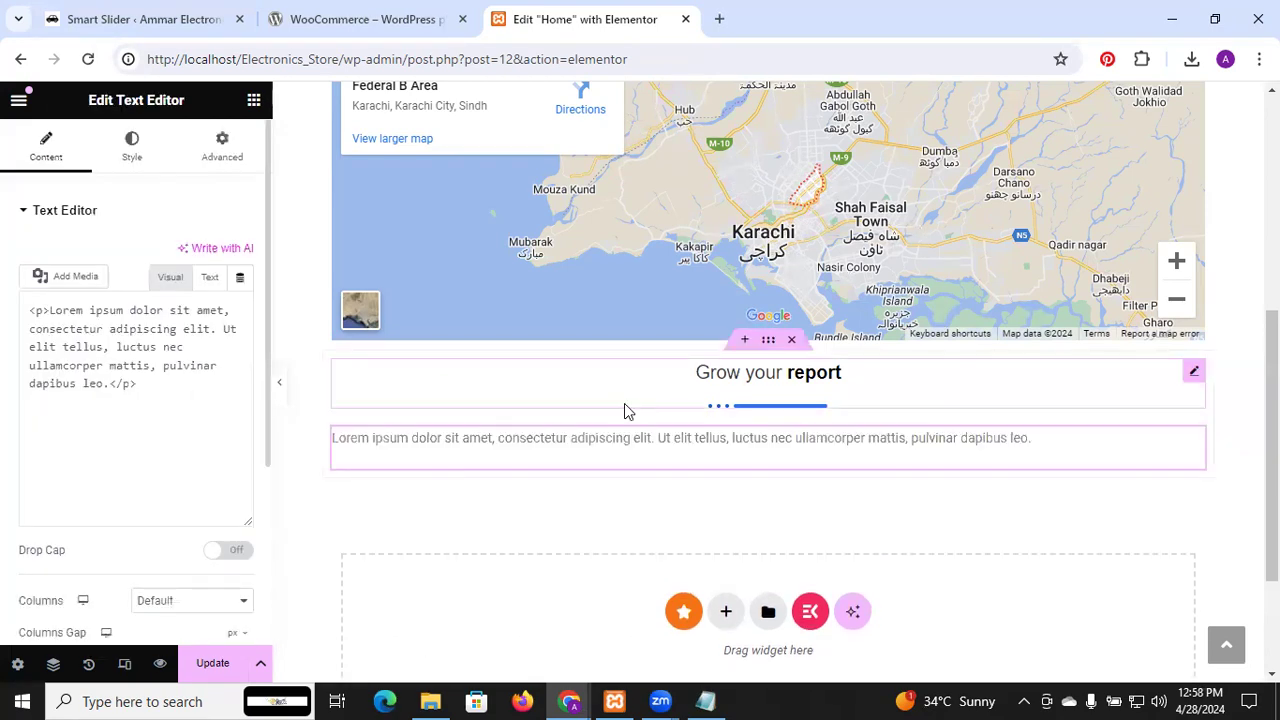
Delete the trailing period after 'leo' in the paragraph using the side Visual editor
click(740, 447)
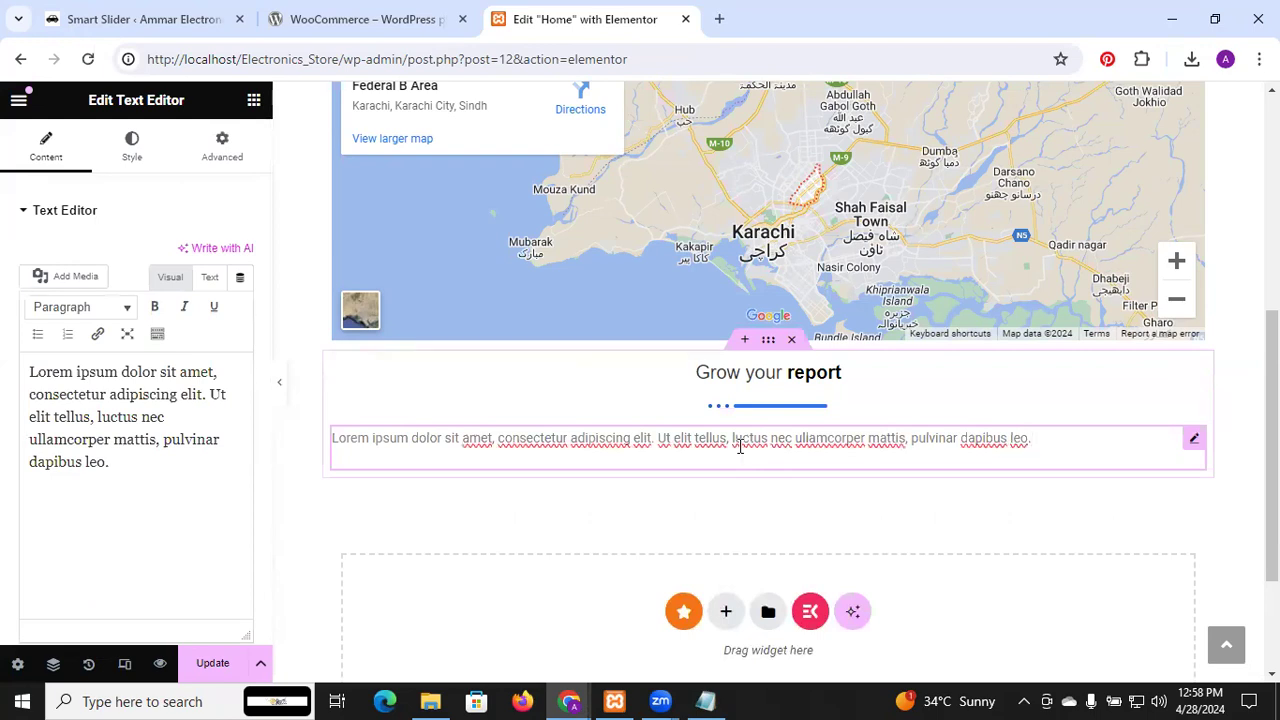
triple_click(740, 447)
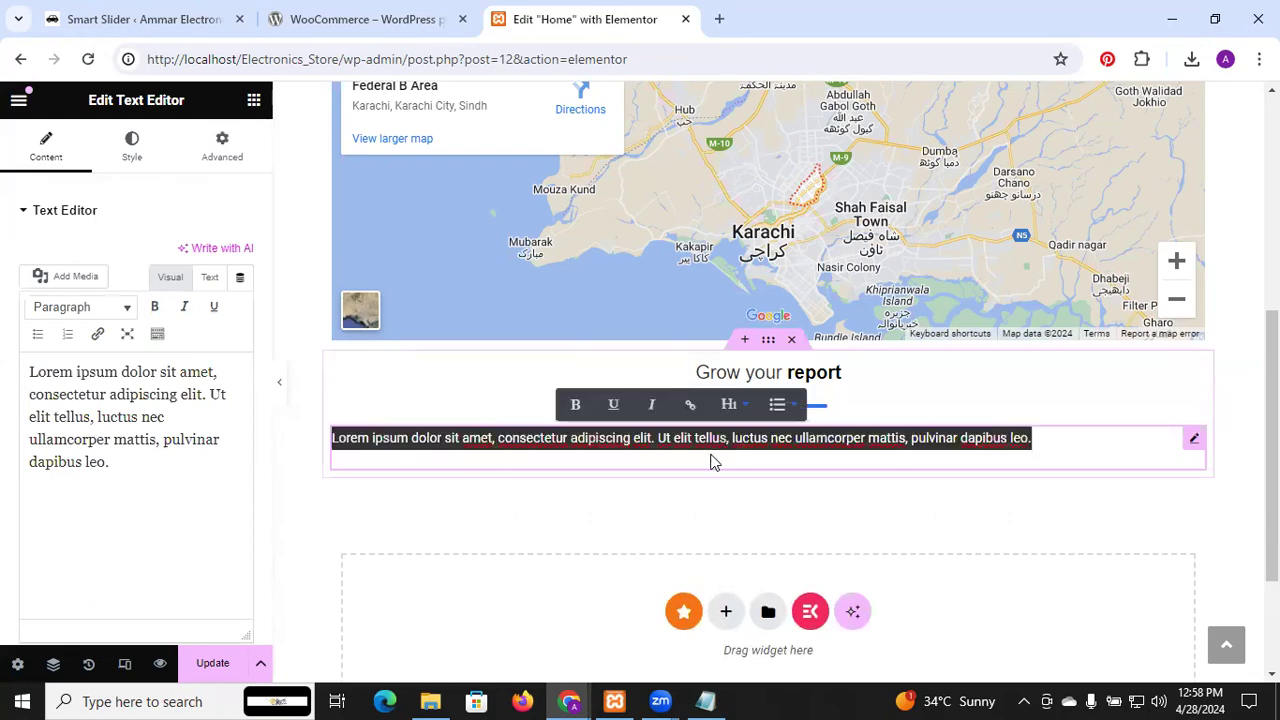
click(713, 461)
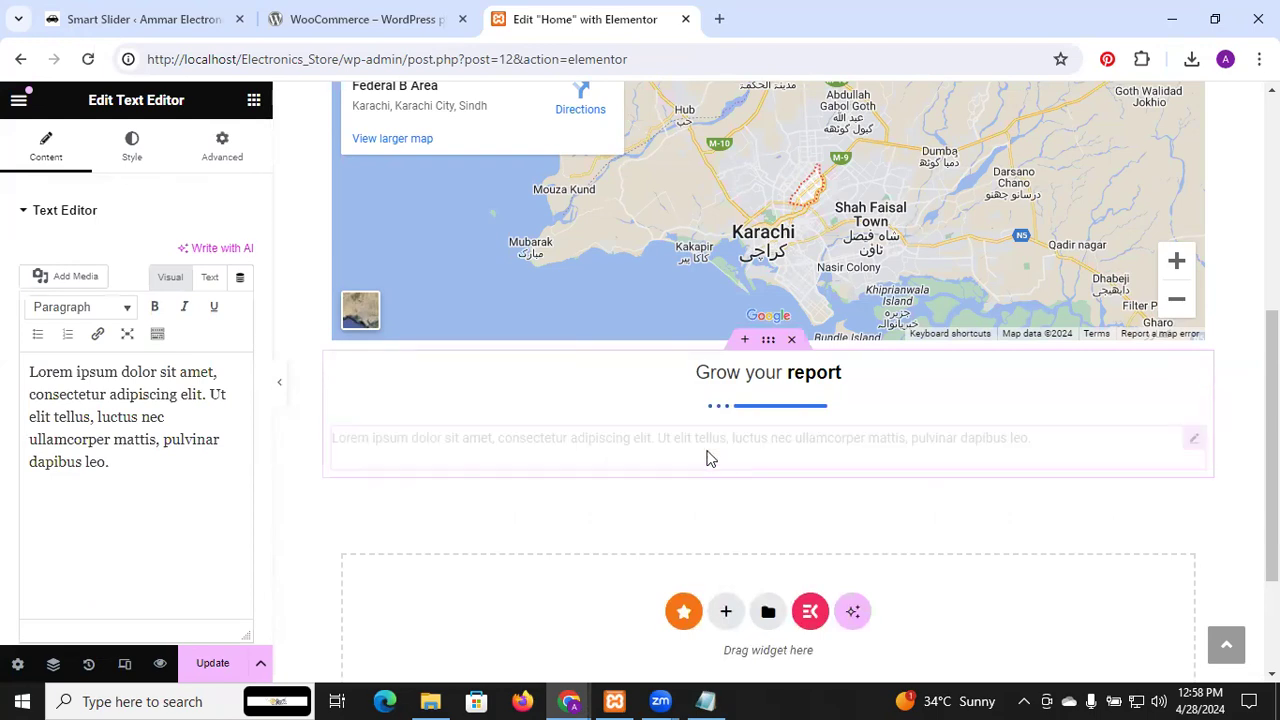
click(142, 472)
key(BackSpace)
click(80, 463)
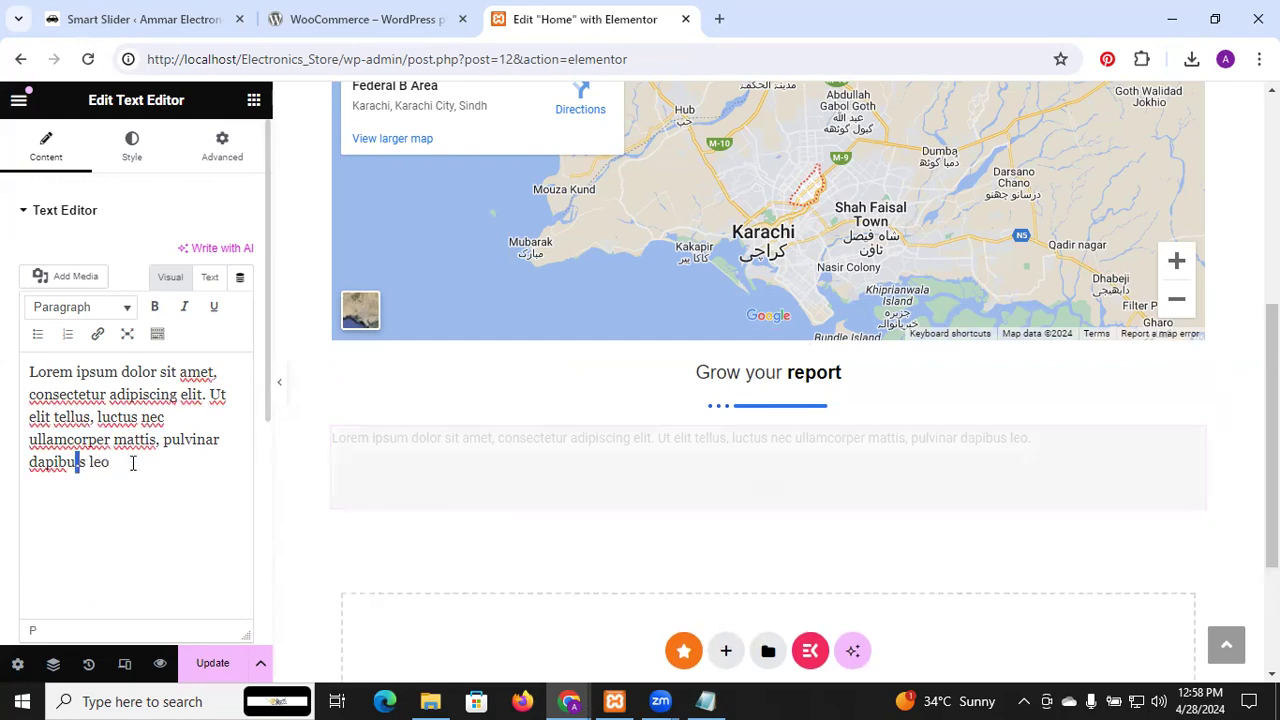
double_click(132, 463)
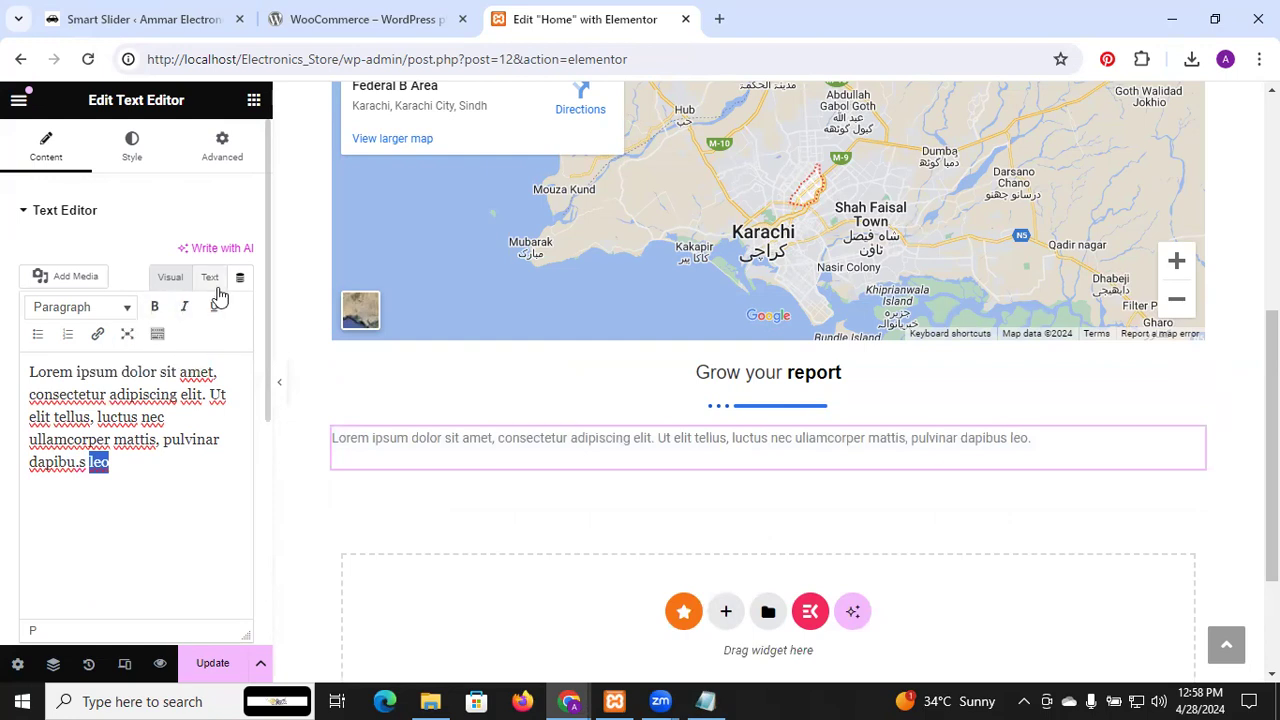
Insert the headphones image from the media library under the paragraph, centre it, and update the page
click(86, 285)
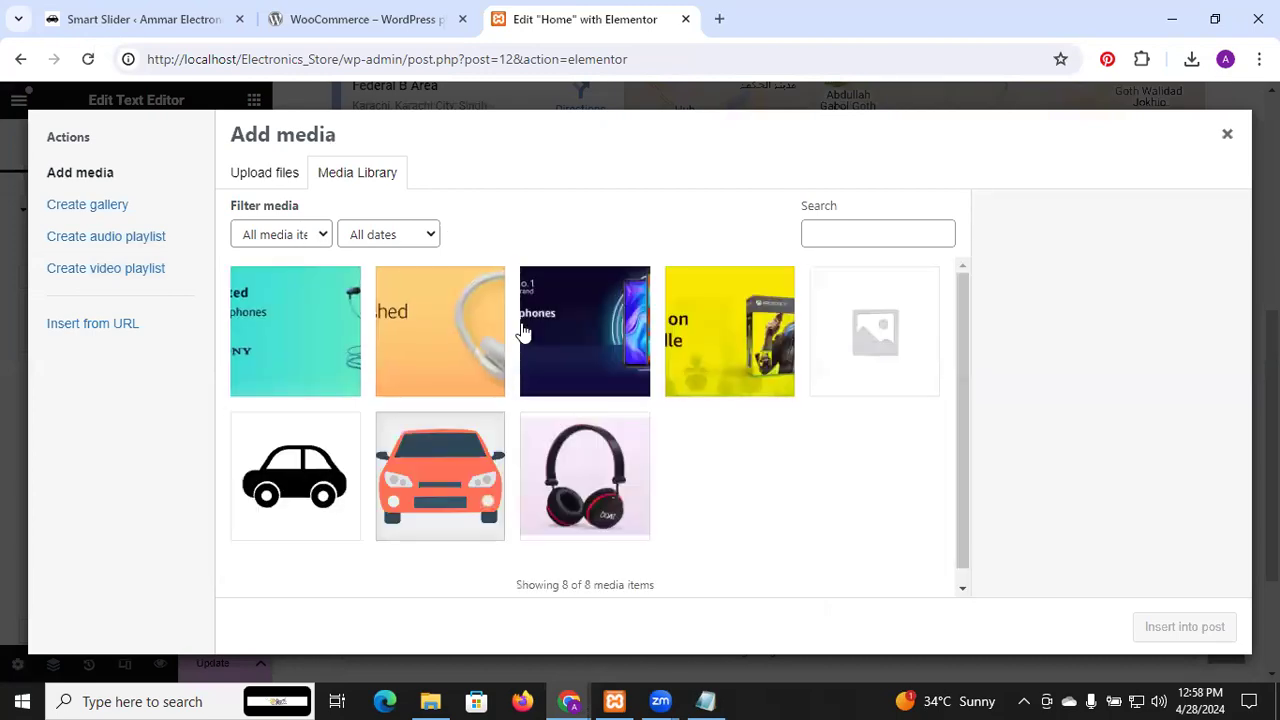
click(562, 490)
click(1200, 622)
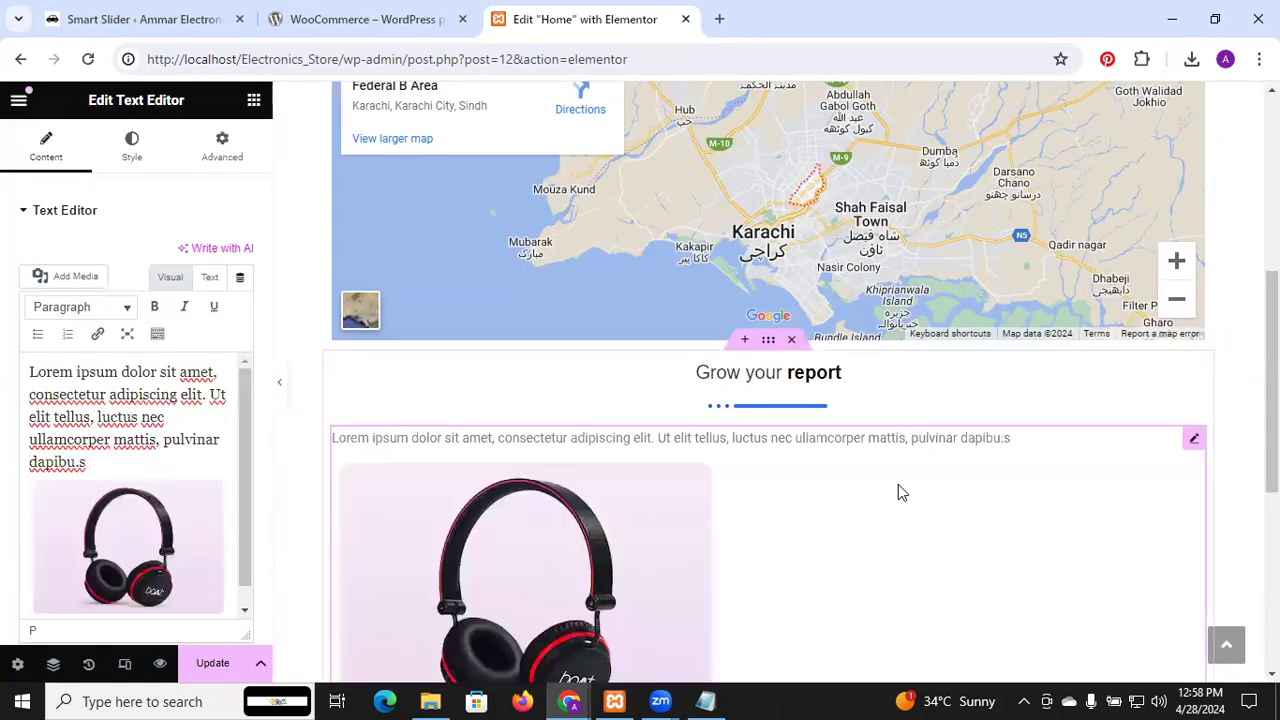
click(194, 566)
click(113, 447)
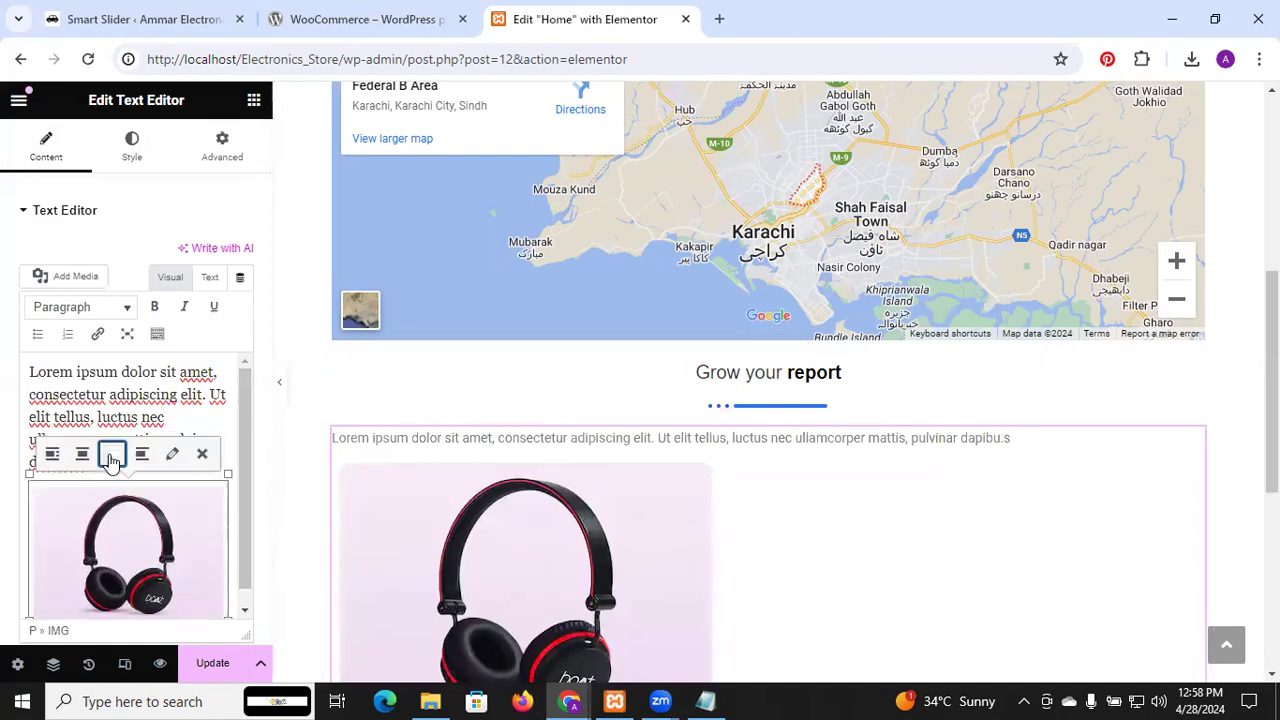
click(83, 455)
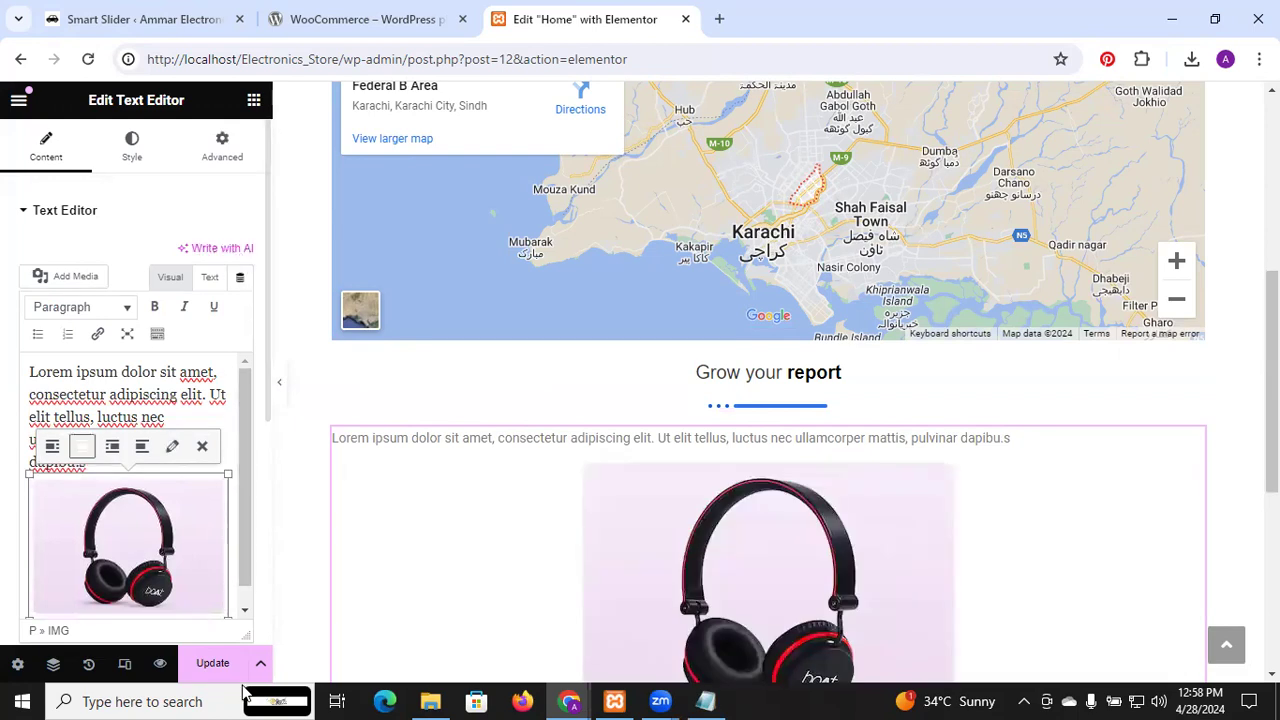
click(214, 664)
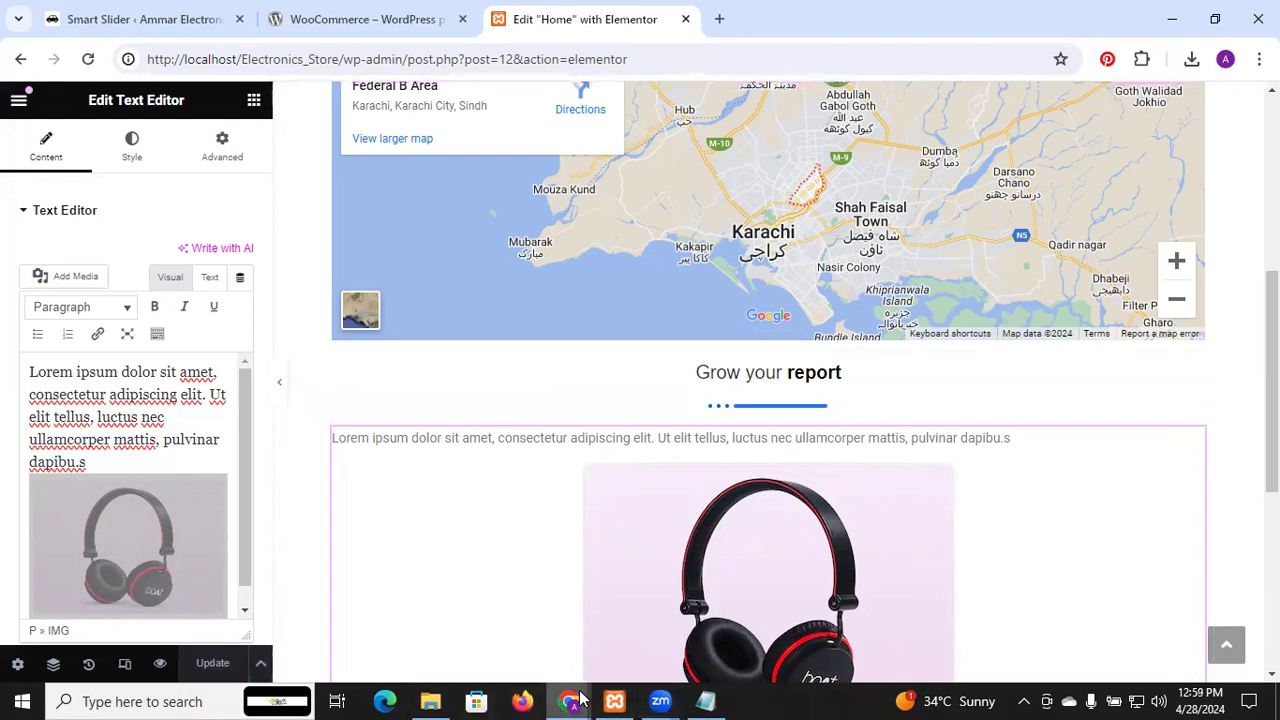
mouse_move(580, 698)
click(643, 623)
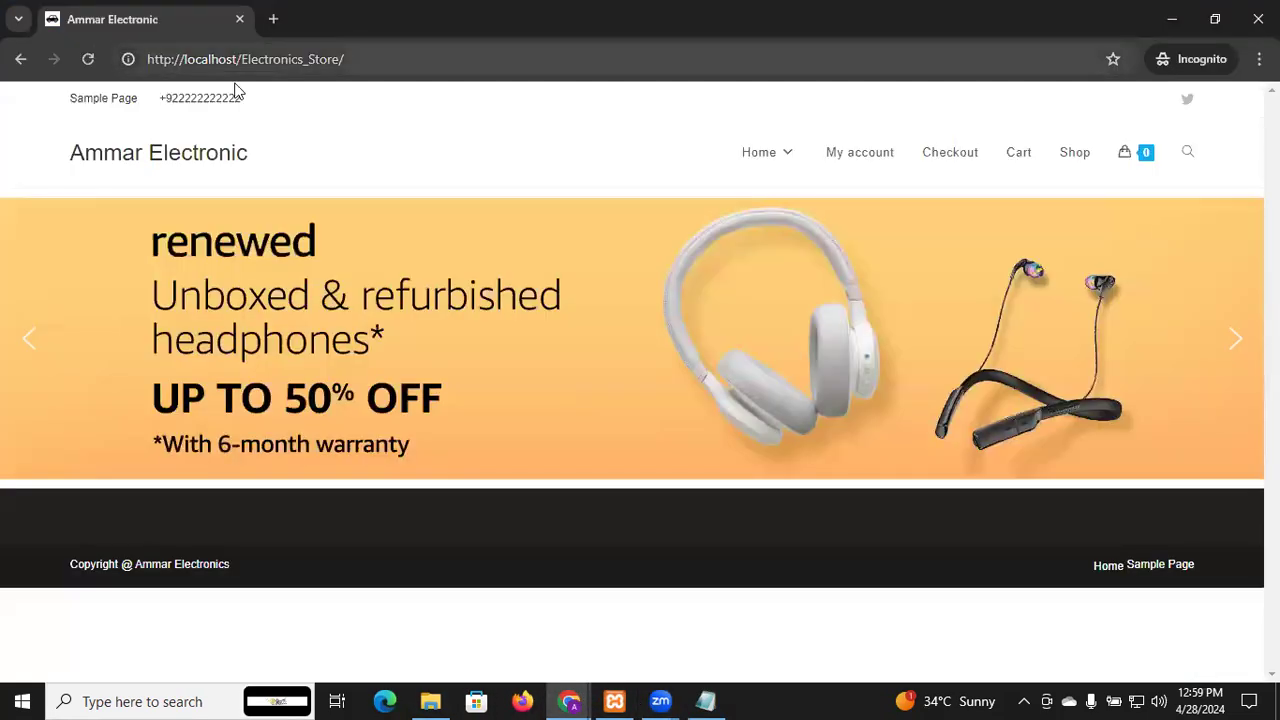
click(96, 61)
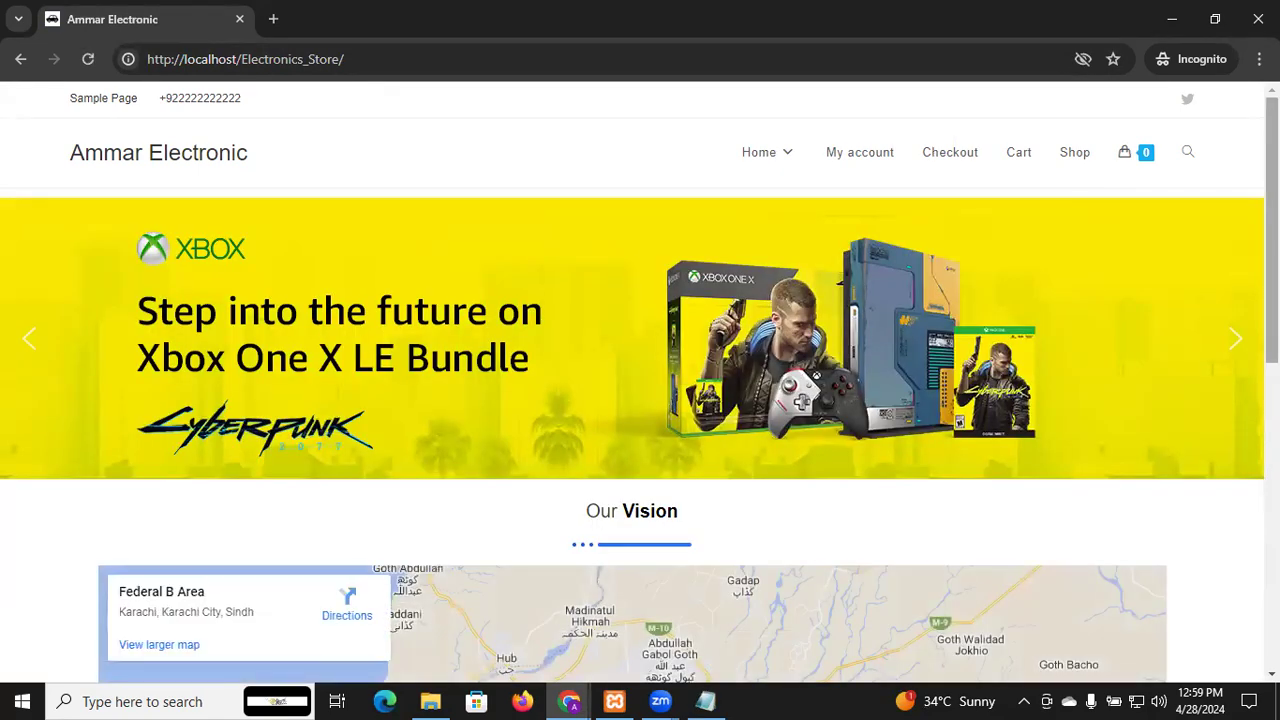
scroll(640, 380, down, 3)
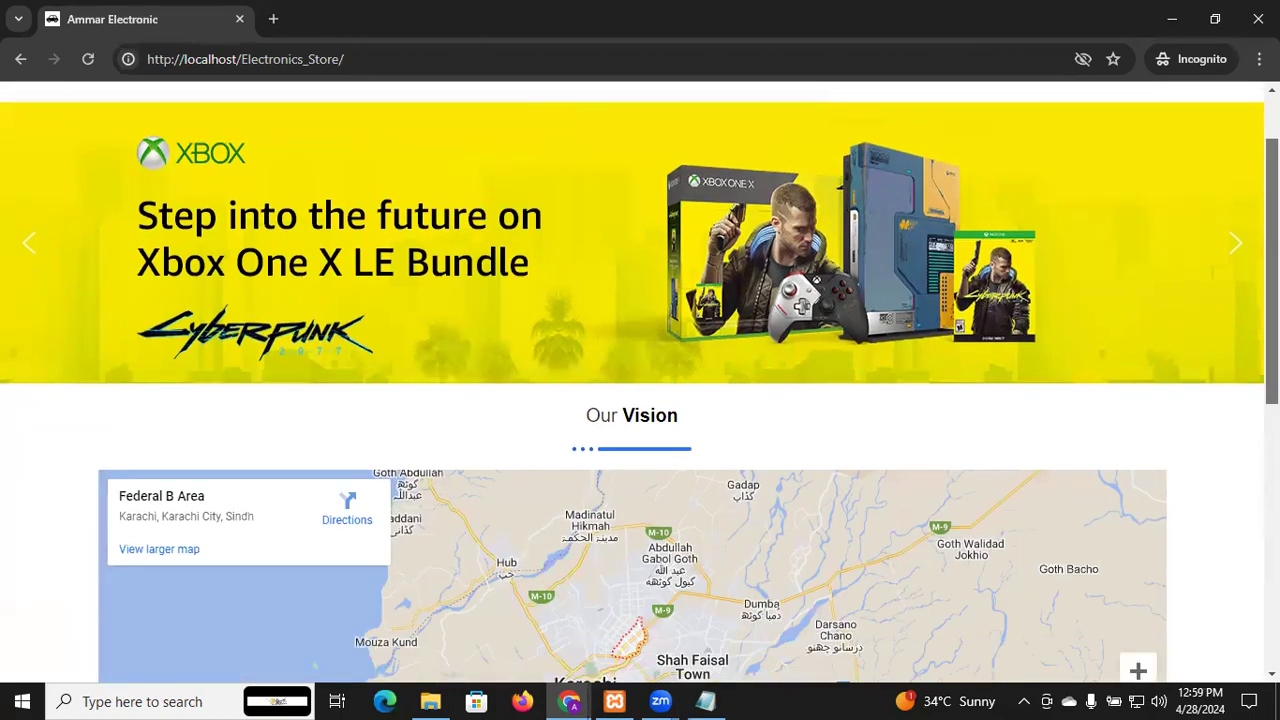
scroll(640, 380, down, 3)
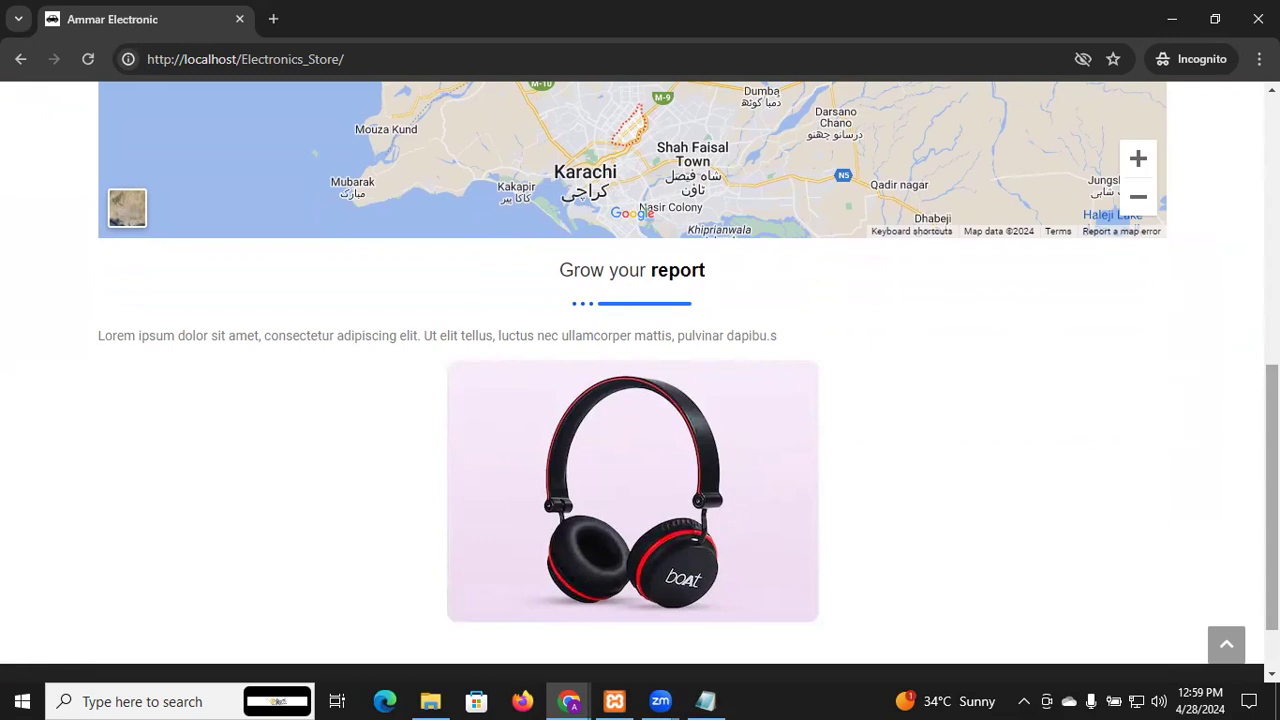
mouse_move(1272, 450)
mouse_down()
mouse_move(1272, 484)
mouse_move(1272, 411)
mouse_move(1272, 471)
mouse_up()
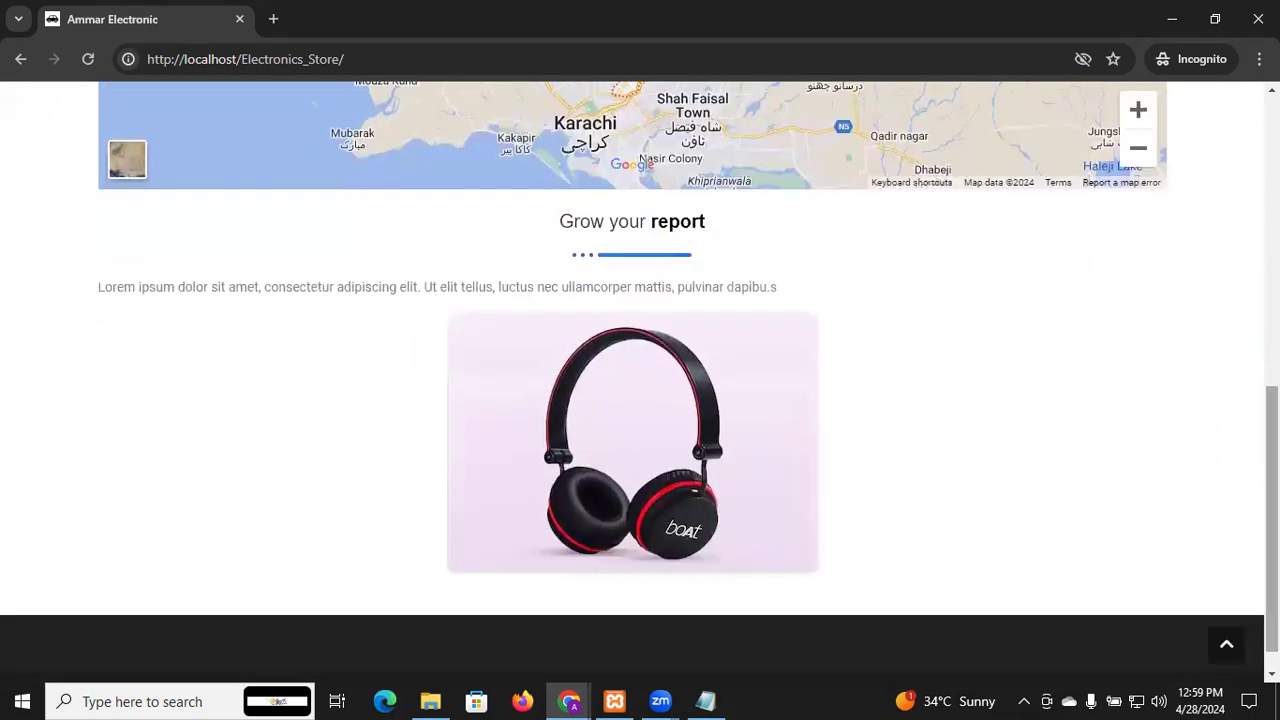
key(alt+Tab)
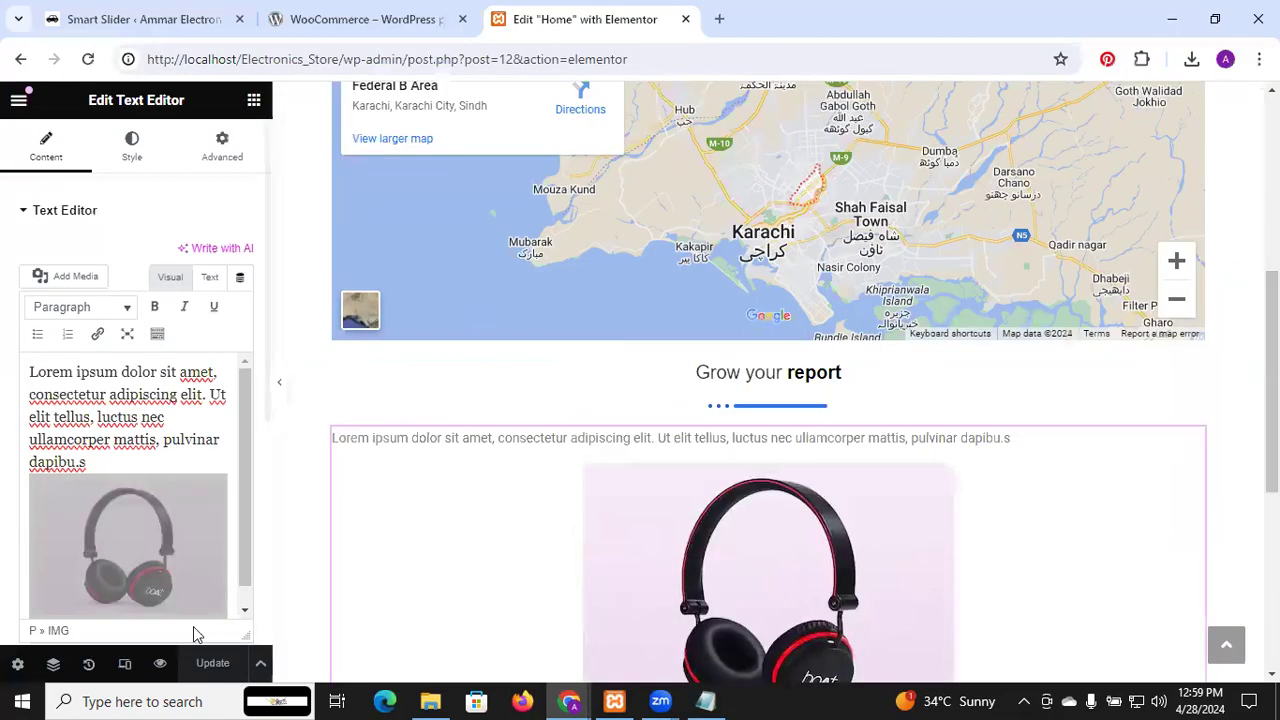
Add a new line reading 'jhkjhjhkh' below the headphones image
drag(249, 553, 243, 613)
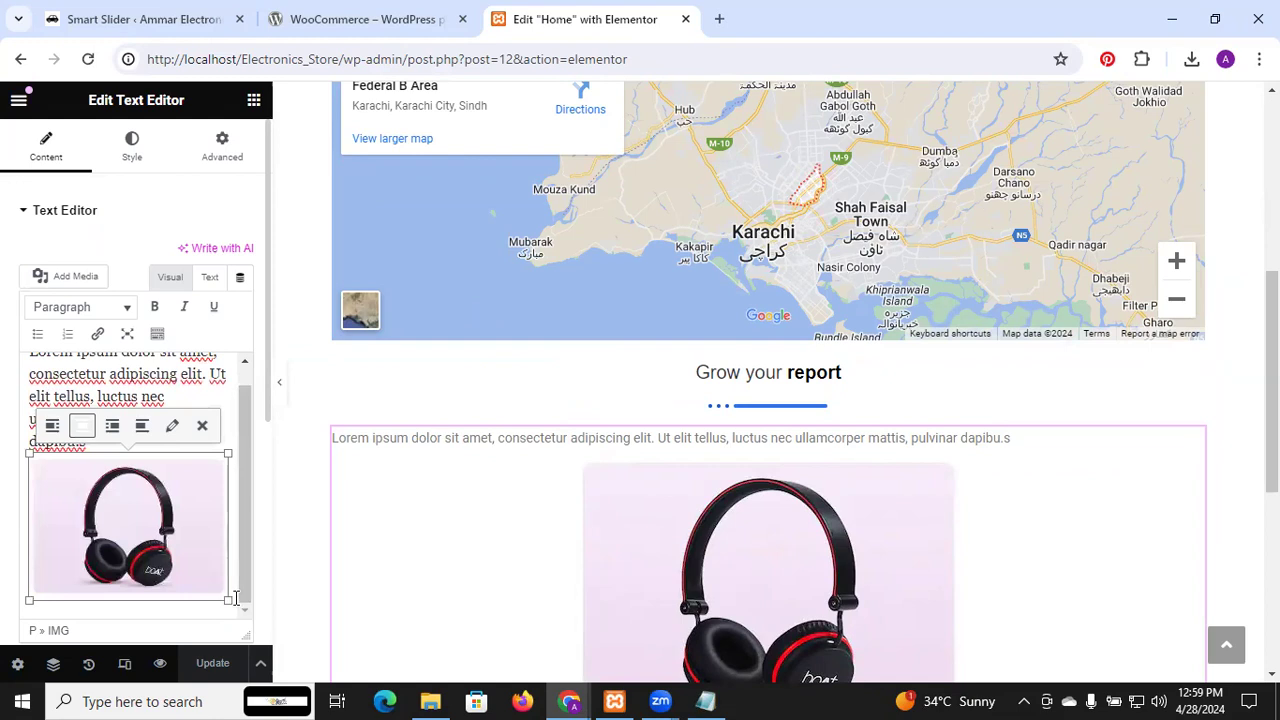
click(236, 598)
key(Return)
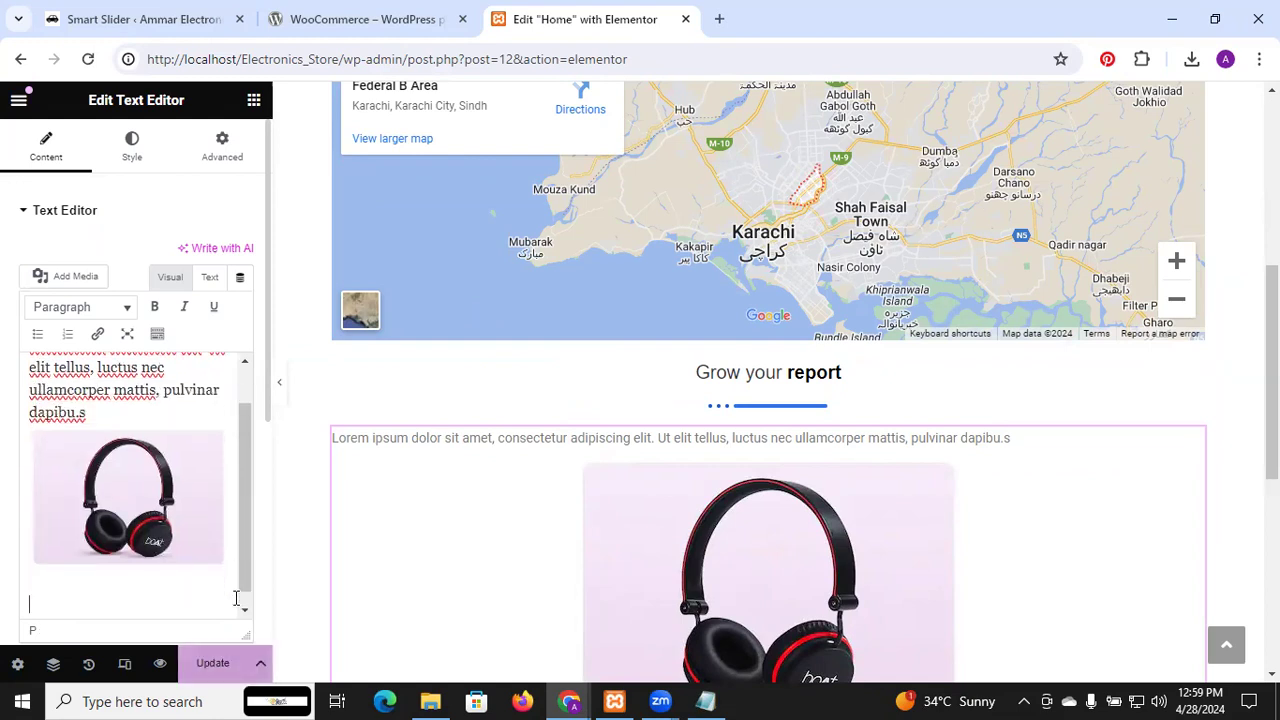
text(jhkjhjhkh)
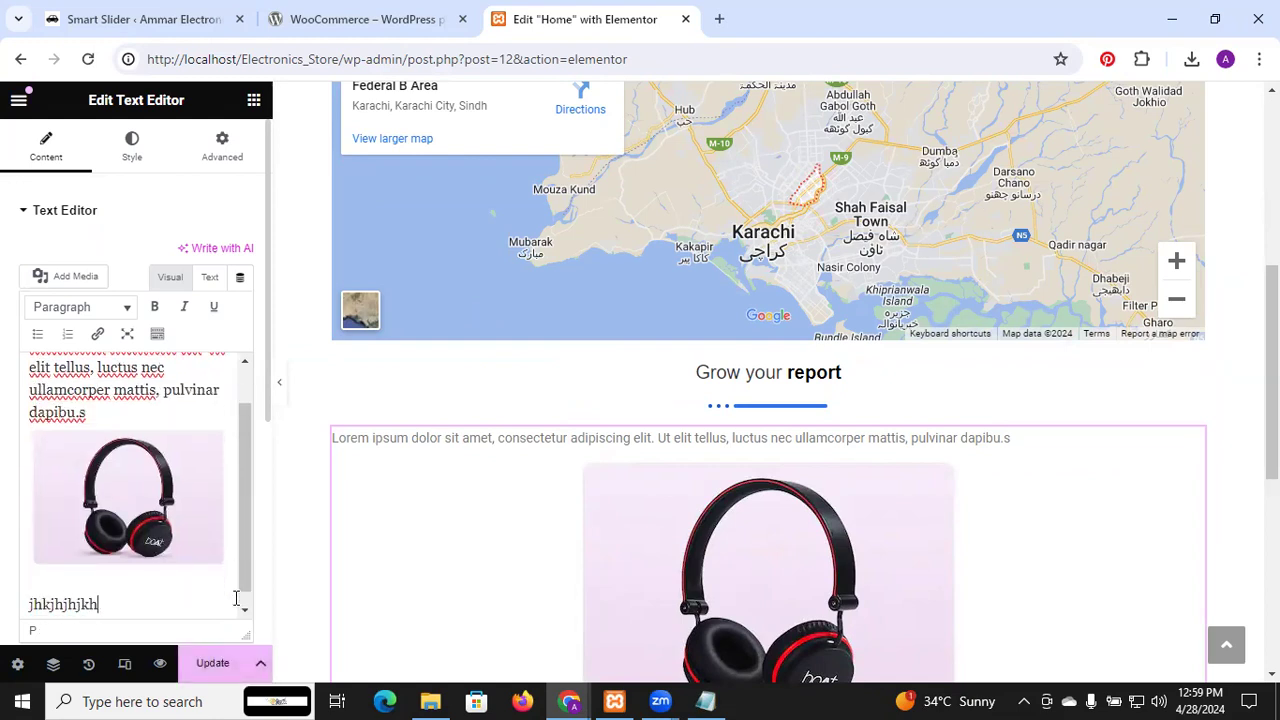
Format the opening Lorem ipsum paragraph as Heading 1
scroll(445, 530, down, 3)
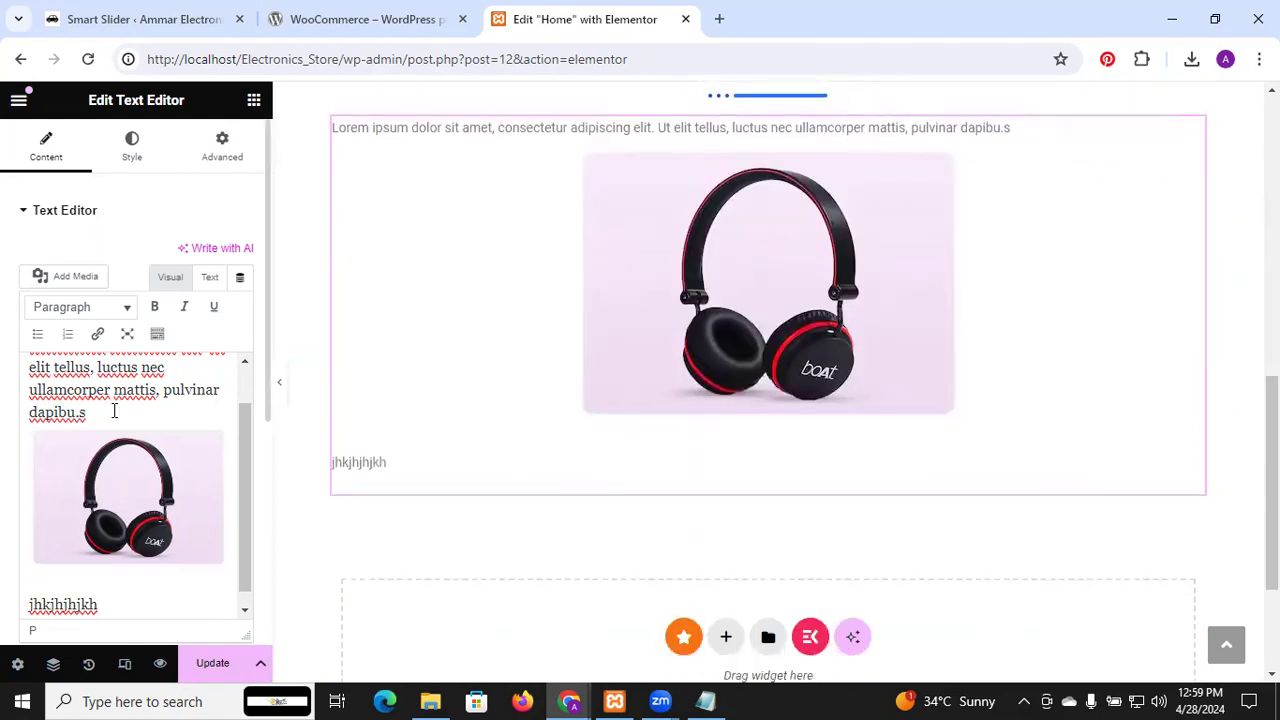
drag(112, 411, 11, 337)
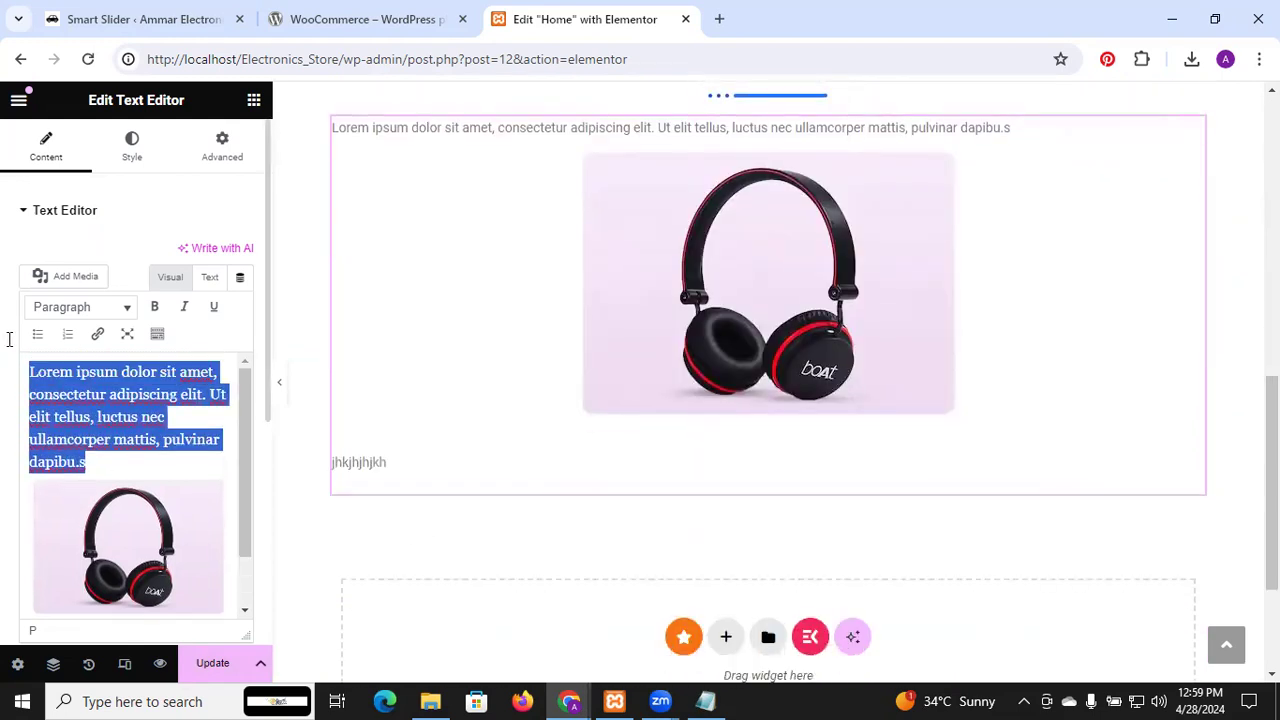
click(127, 310)
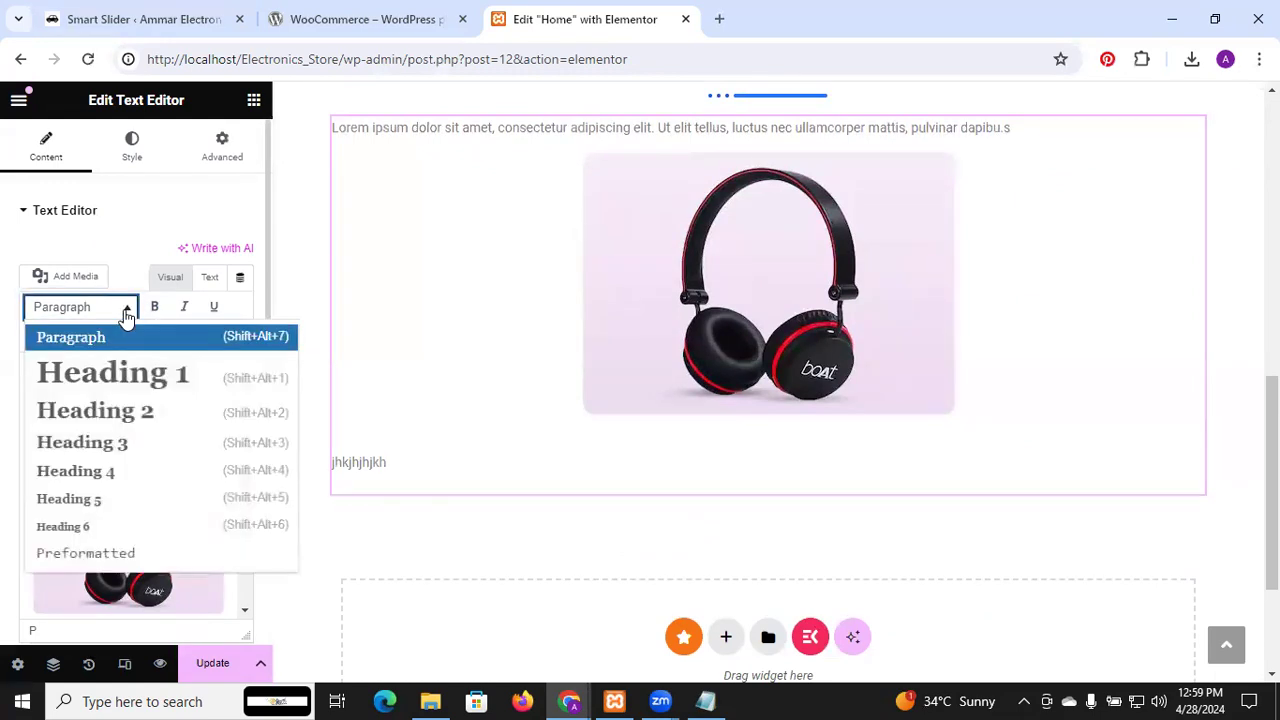
click(150, 375)
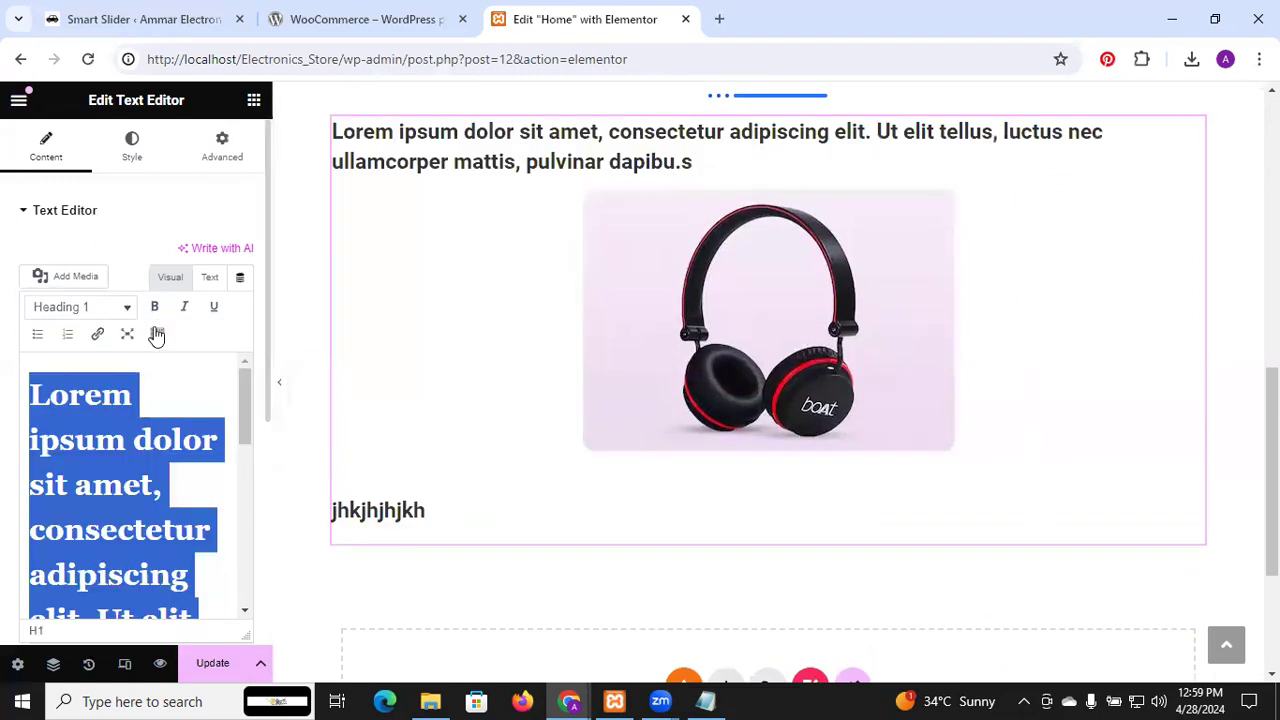
click(164, 218)
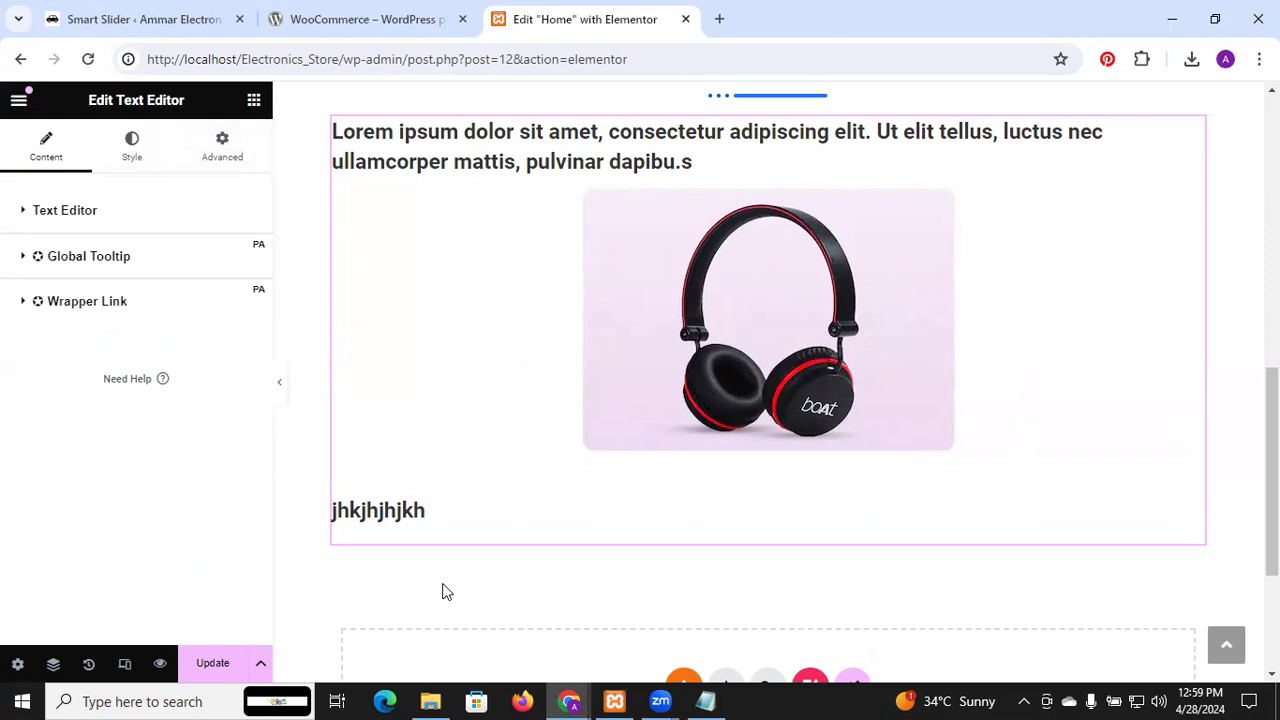
click(218, 140)
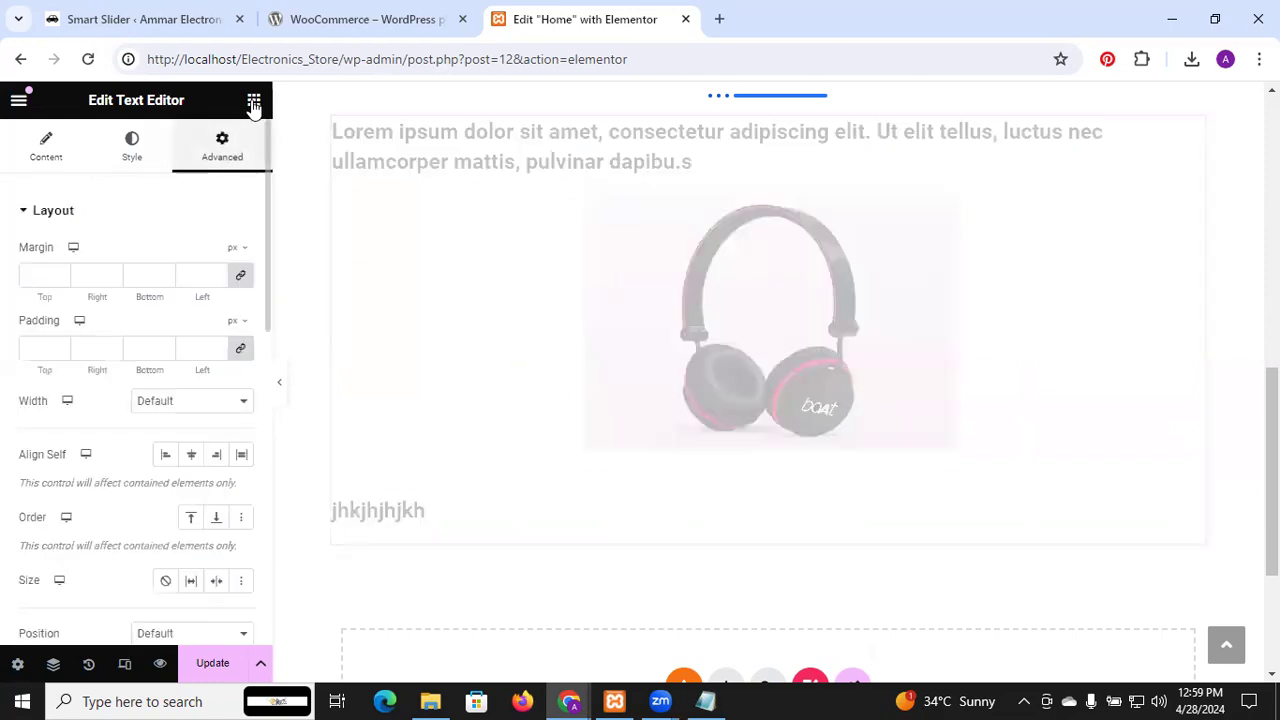
click(254, 101)
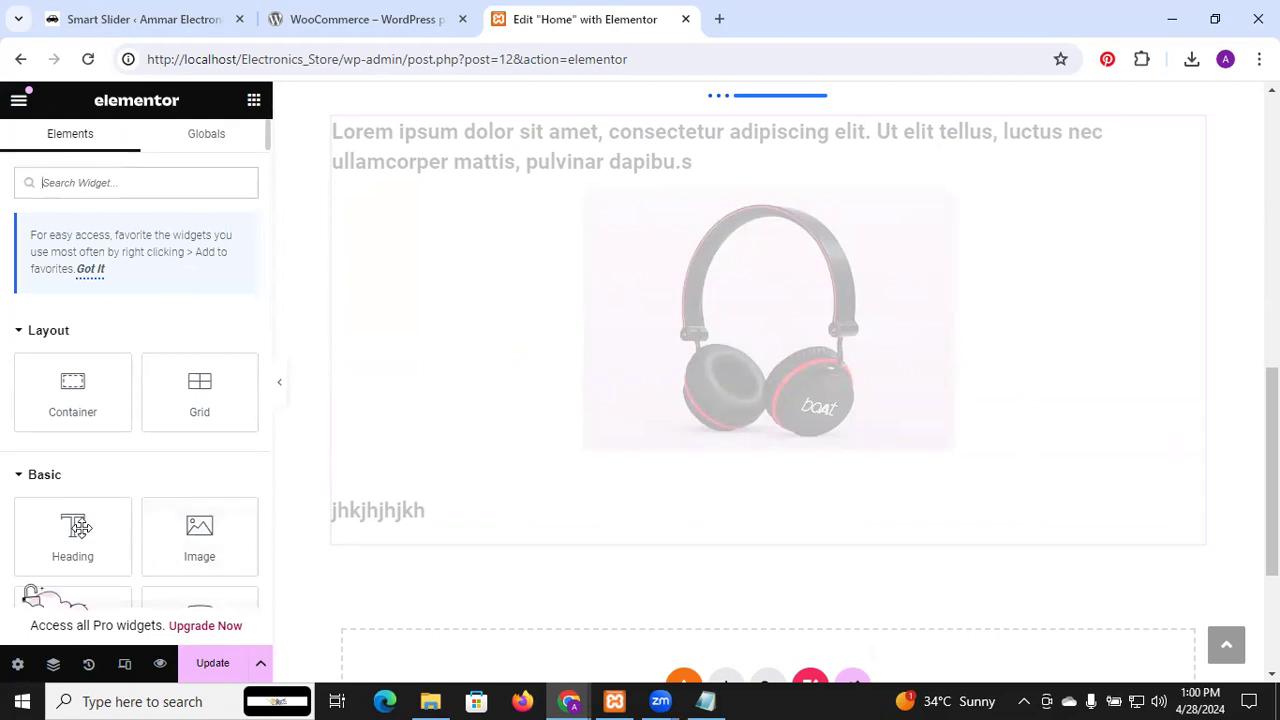
Add a Heading widget below the report section with the title 'Our Latest Blogs'
drag(64, 530, 648, 650)
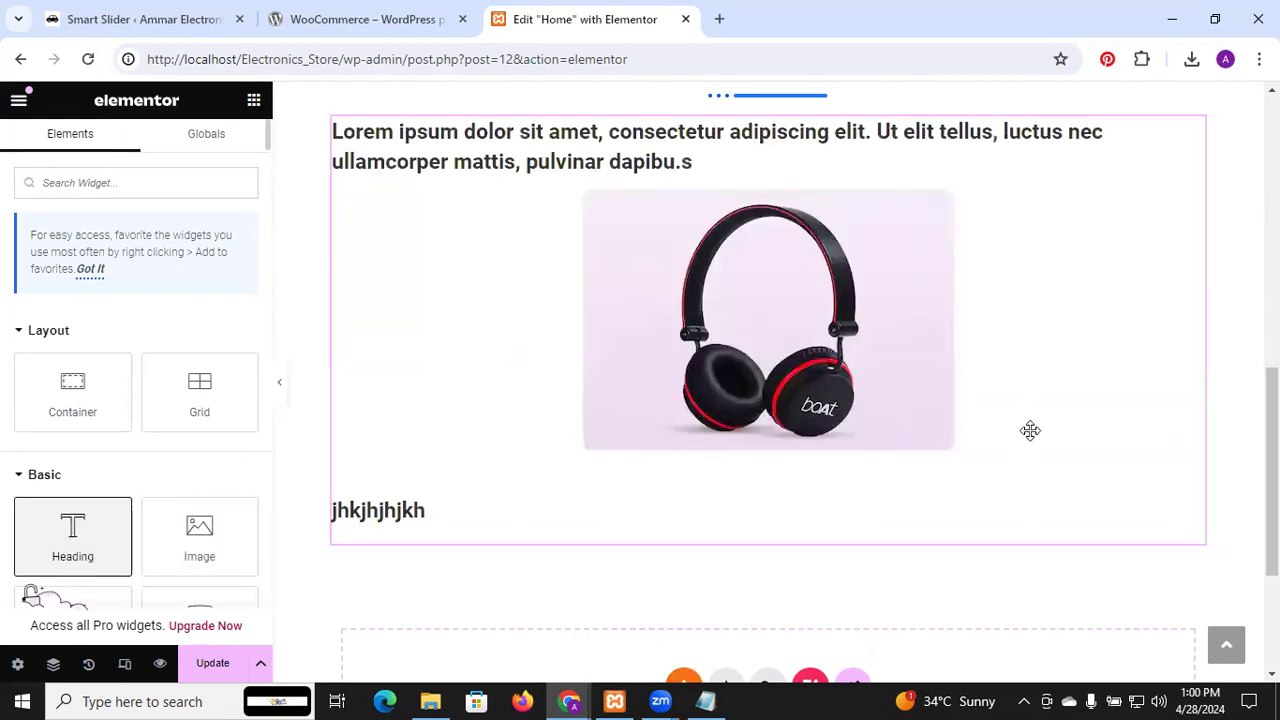
drag(1272, 421, 1272, 450)
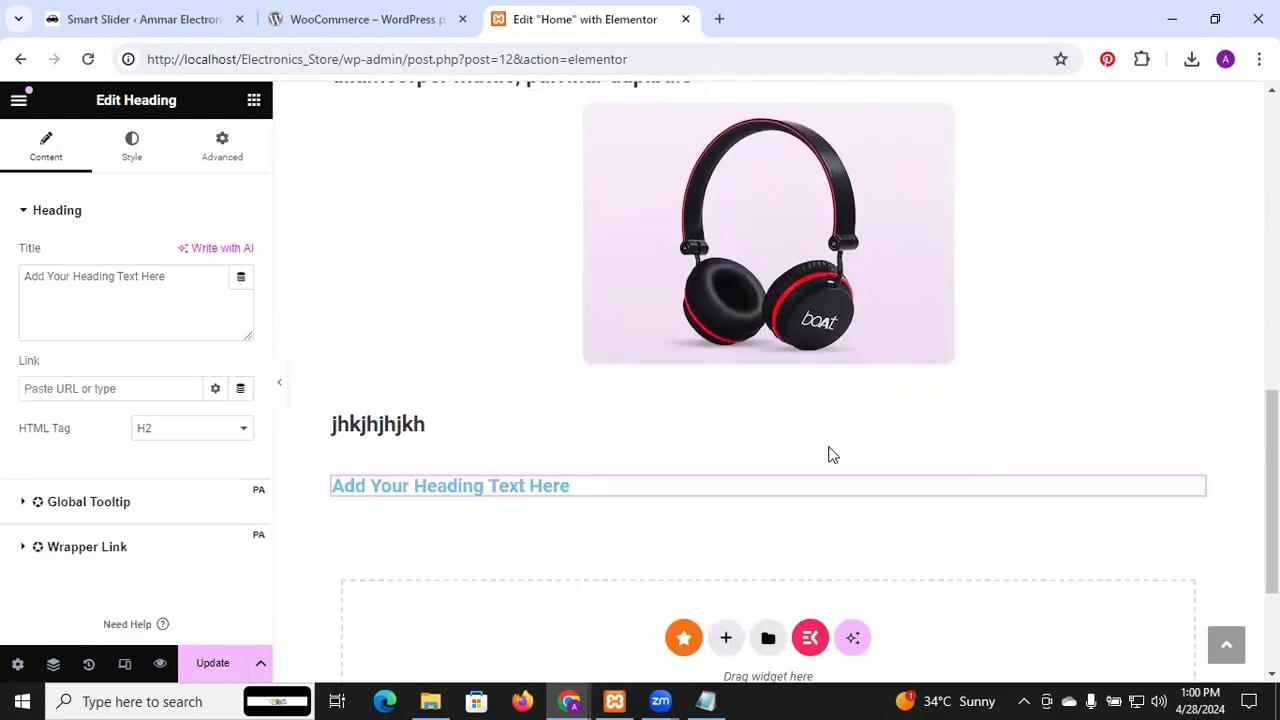
click(86, 280)
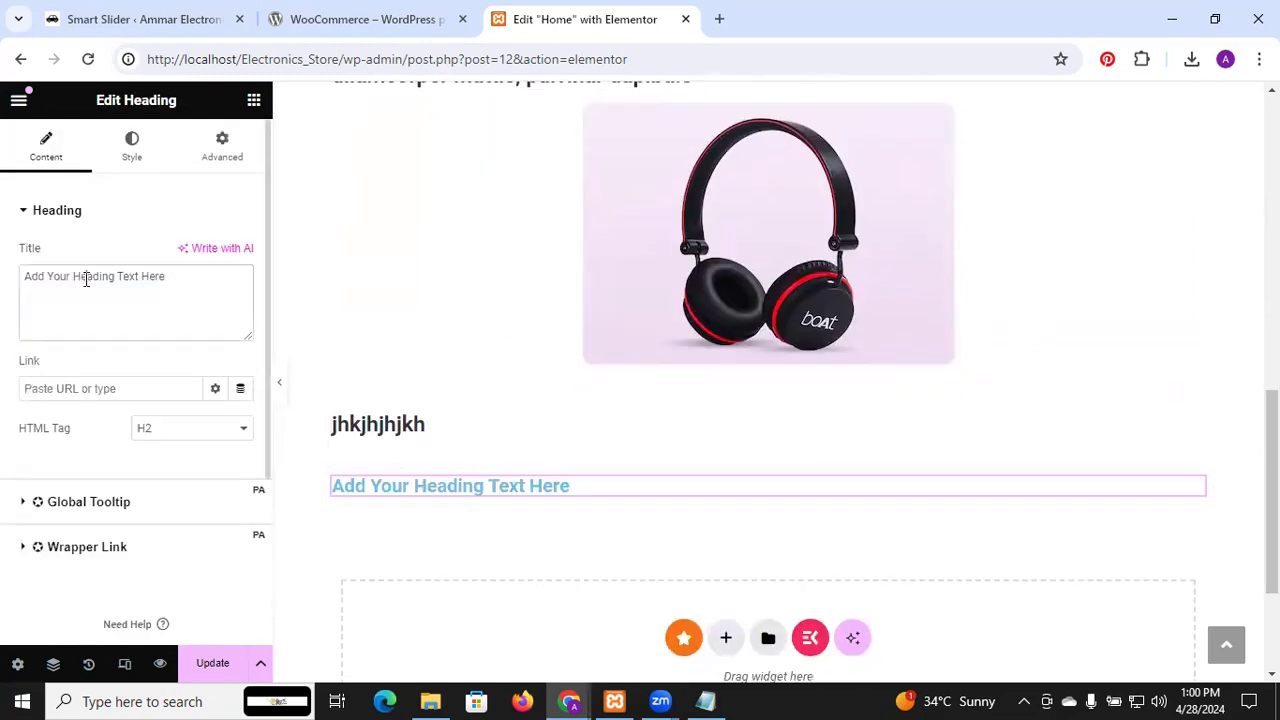
key(ctrl+a)
text(u)
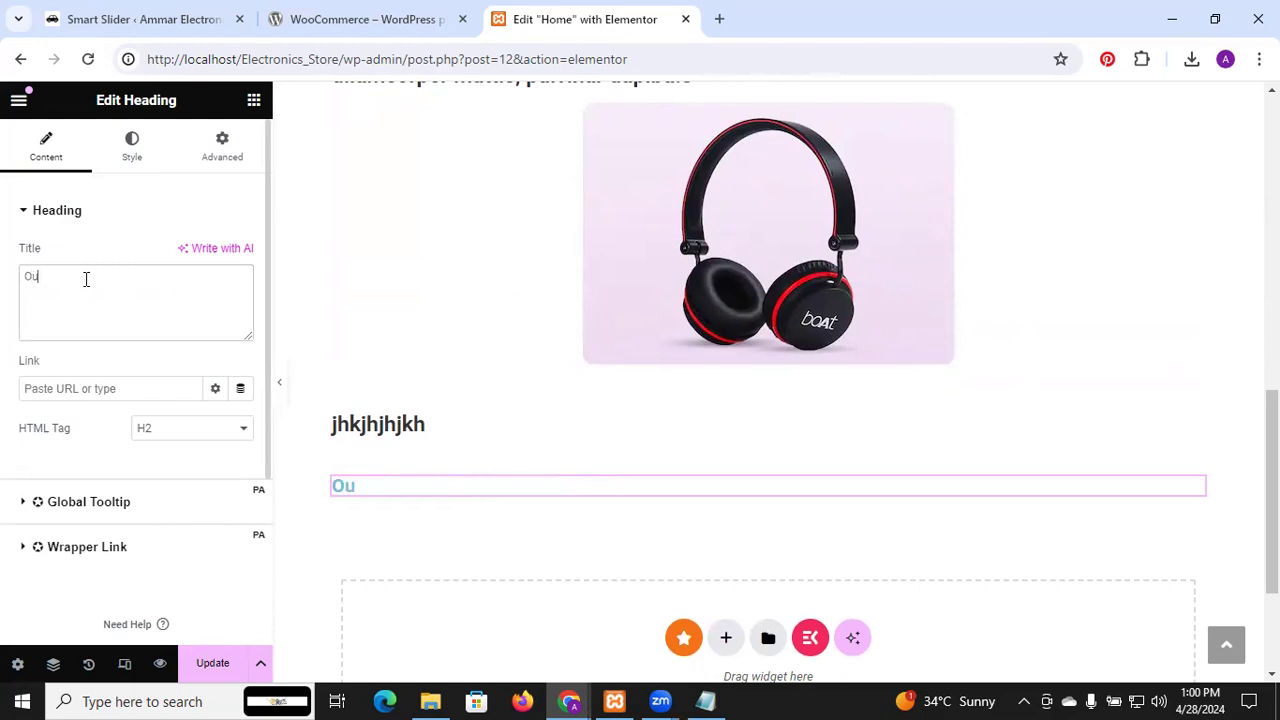
text(r Lates t Blogs)
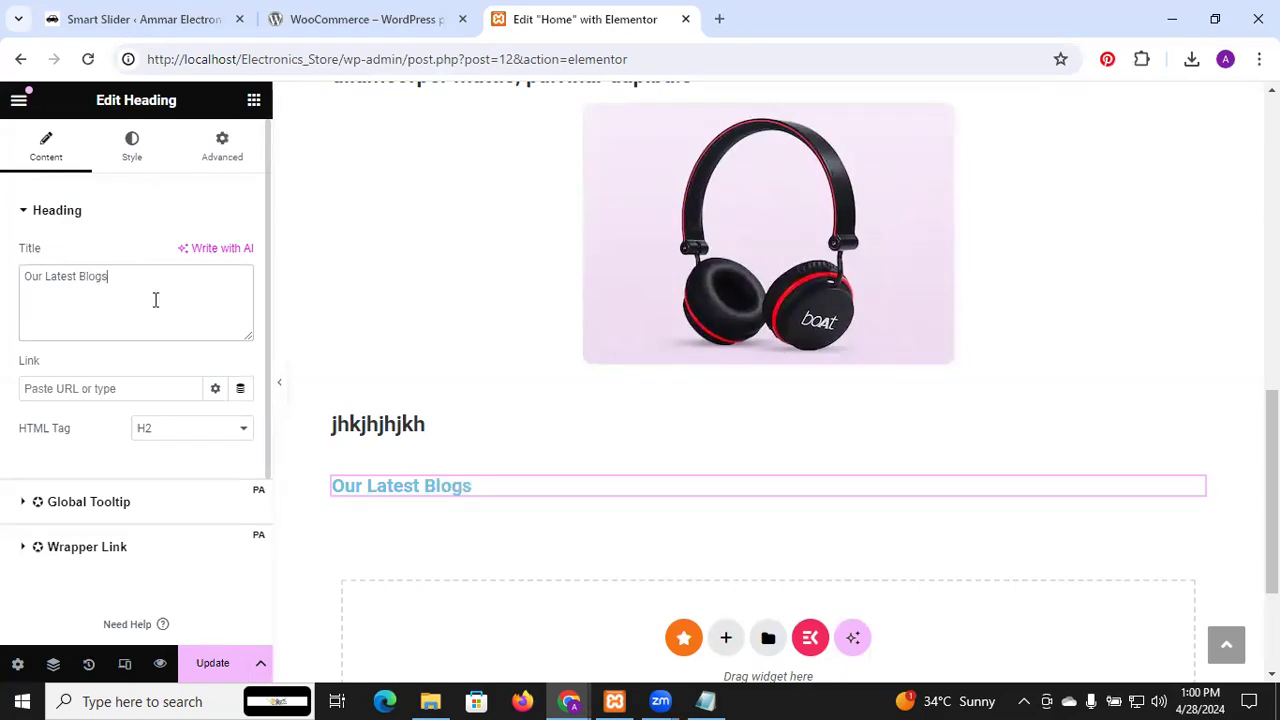
click(253, 101)
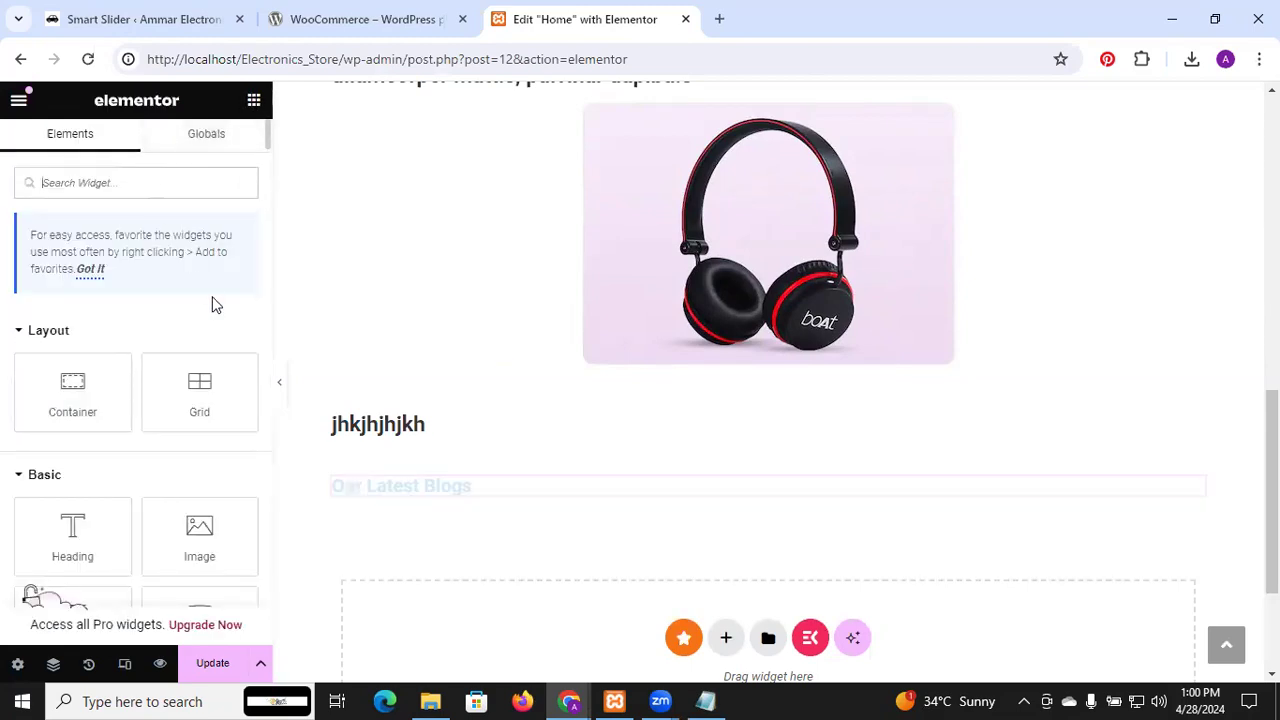
click(372, 486)
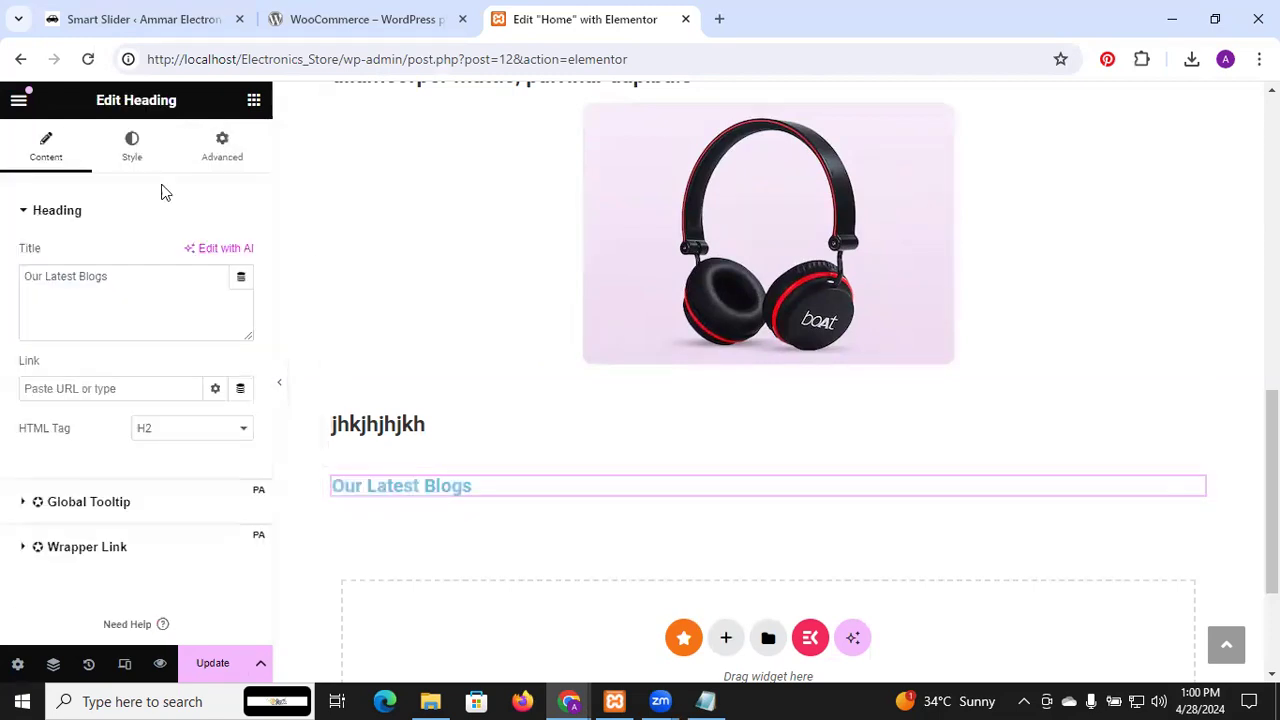
Centre the Our Latest Blogs heading and colour its text deep crimson (#992249)
click(131, 147)
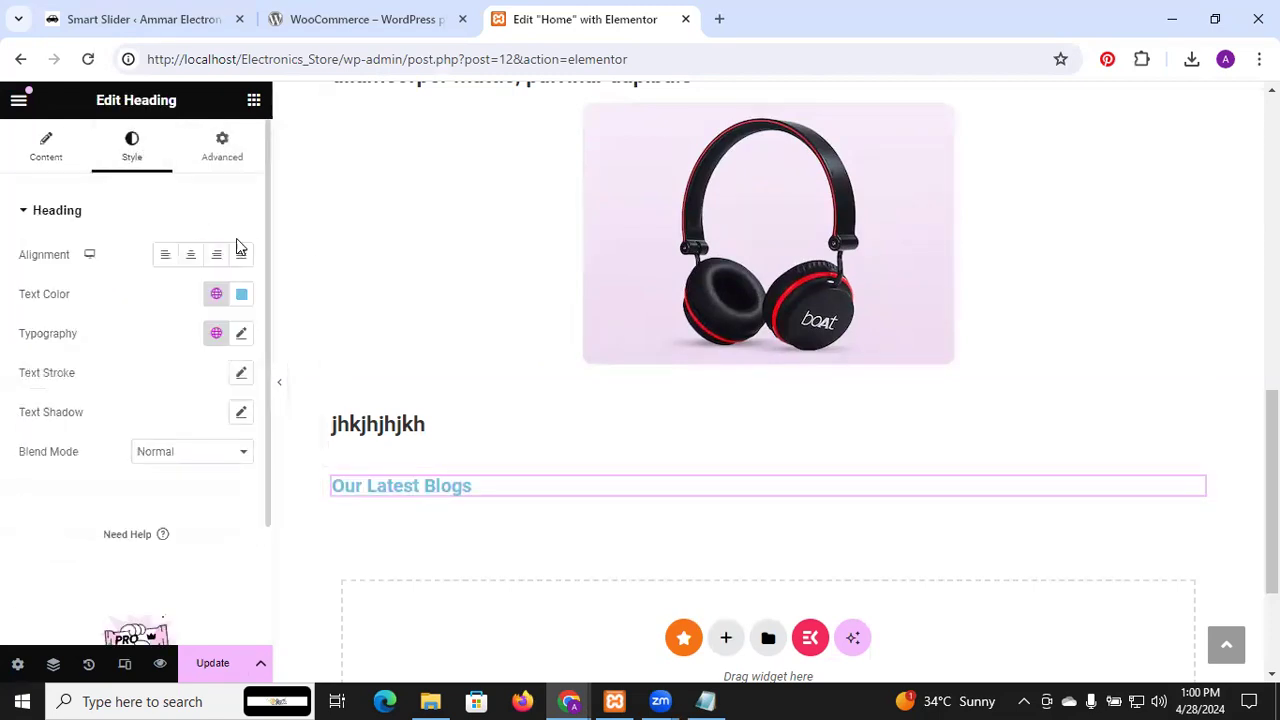
click(191, 256)
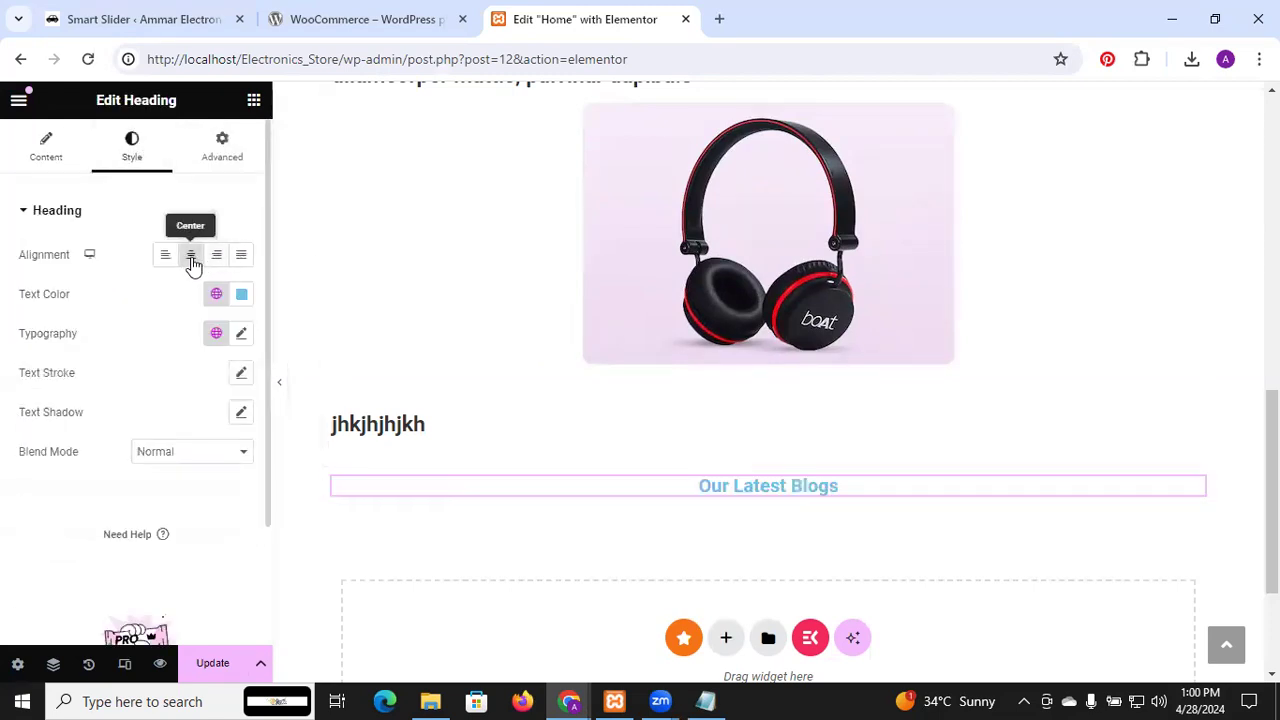
click(243, 297)
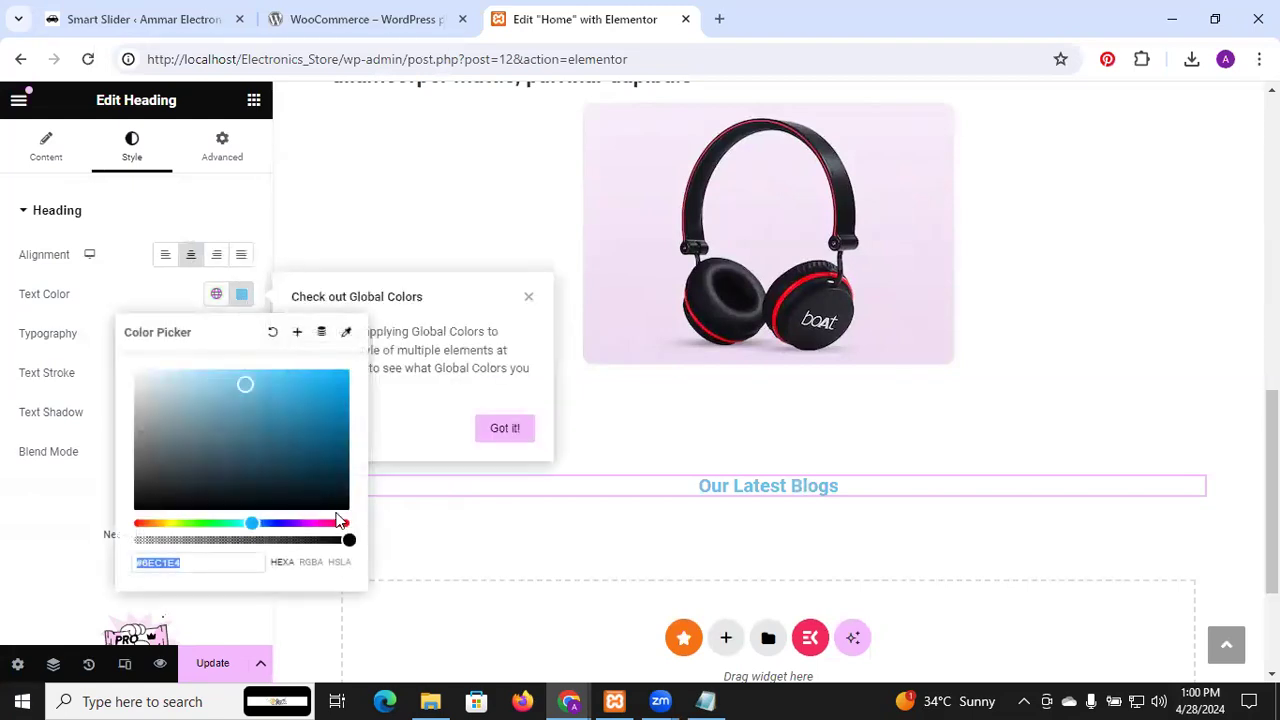
click(319, 463)
click(315, 493)
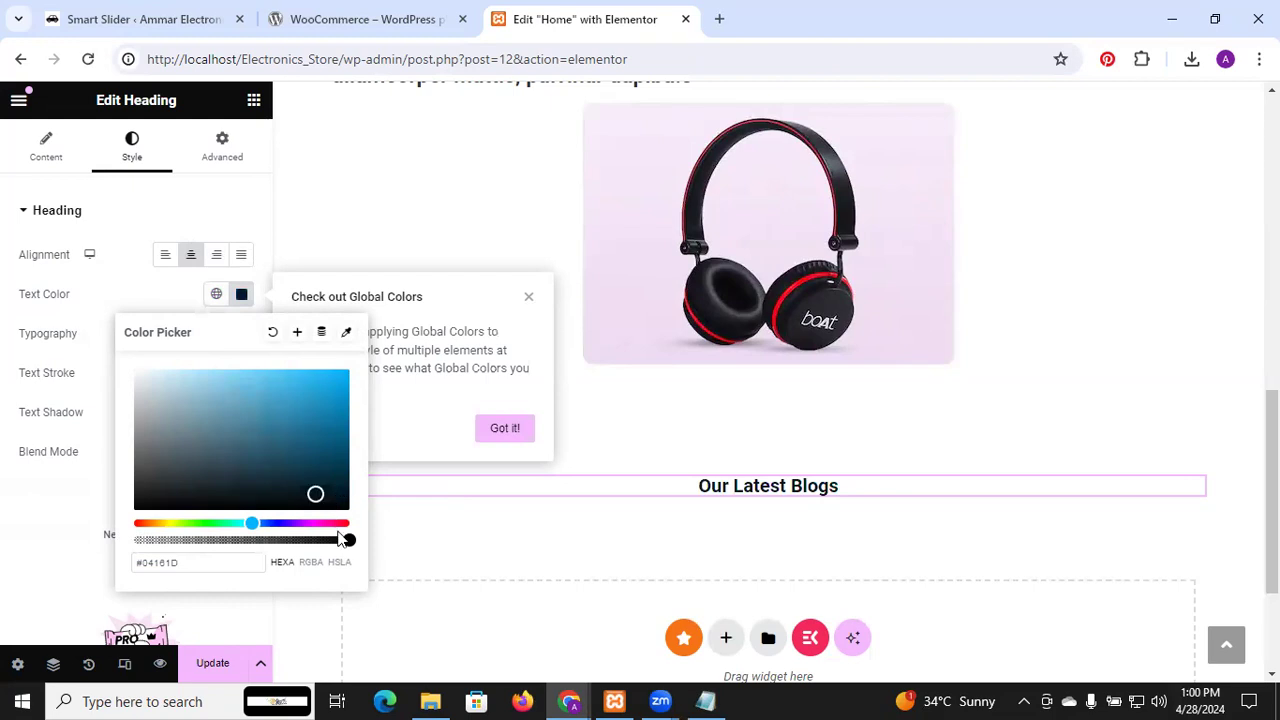
click(336, 522)
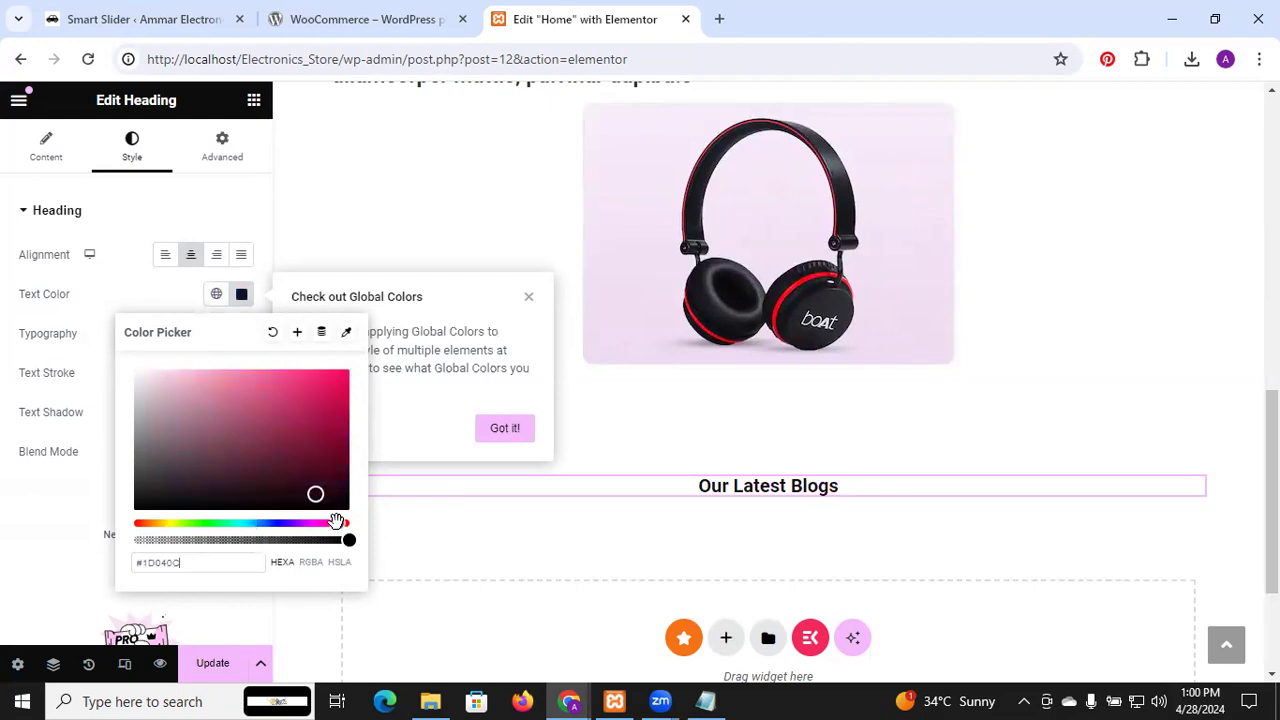
click(301, 425)
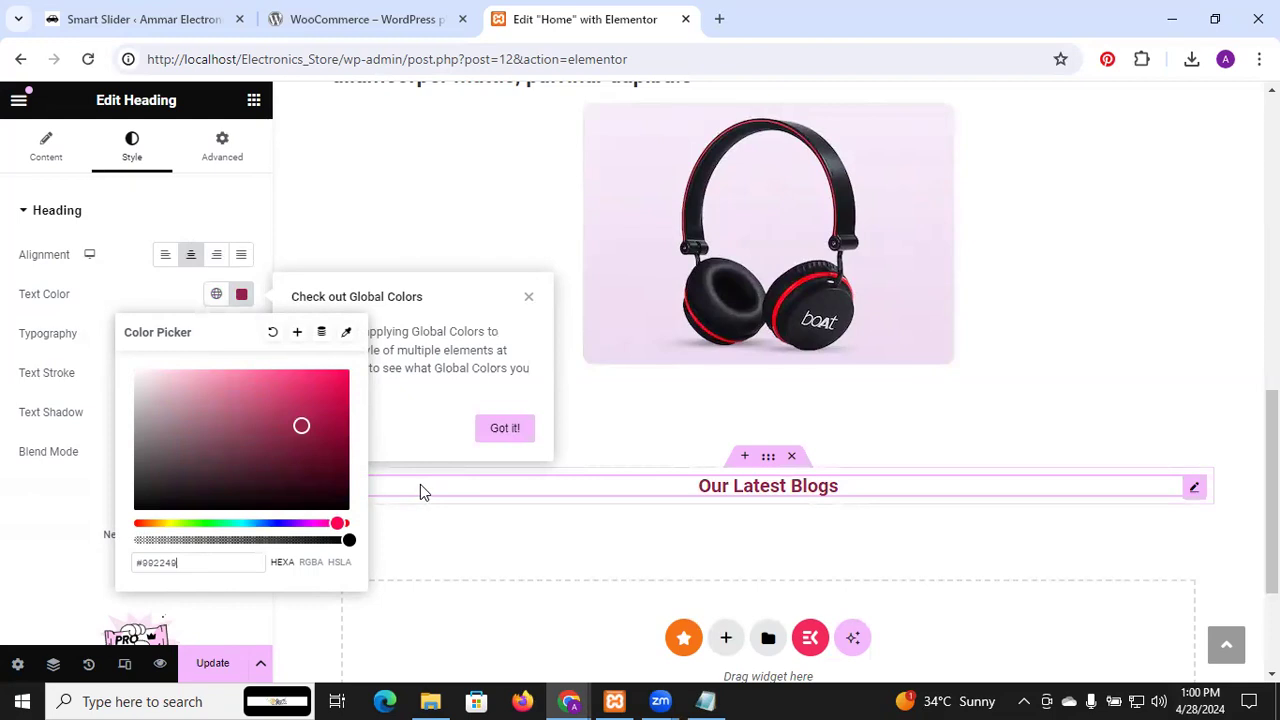
click(435, 518)
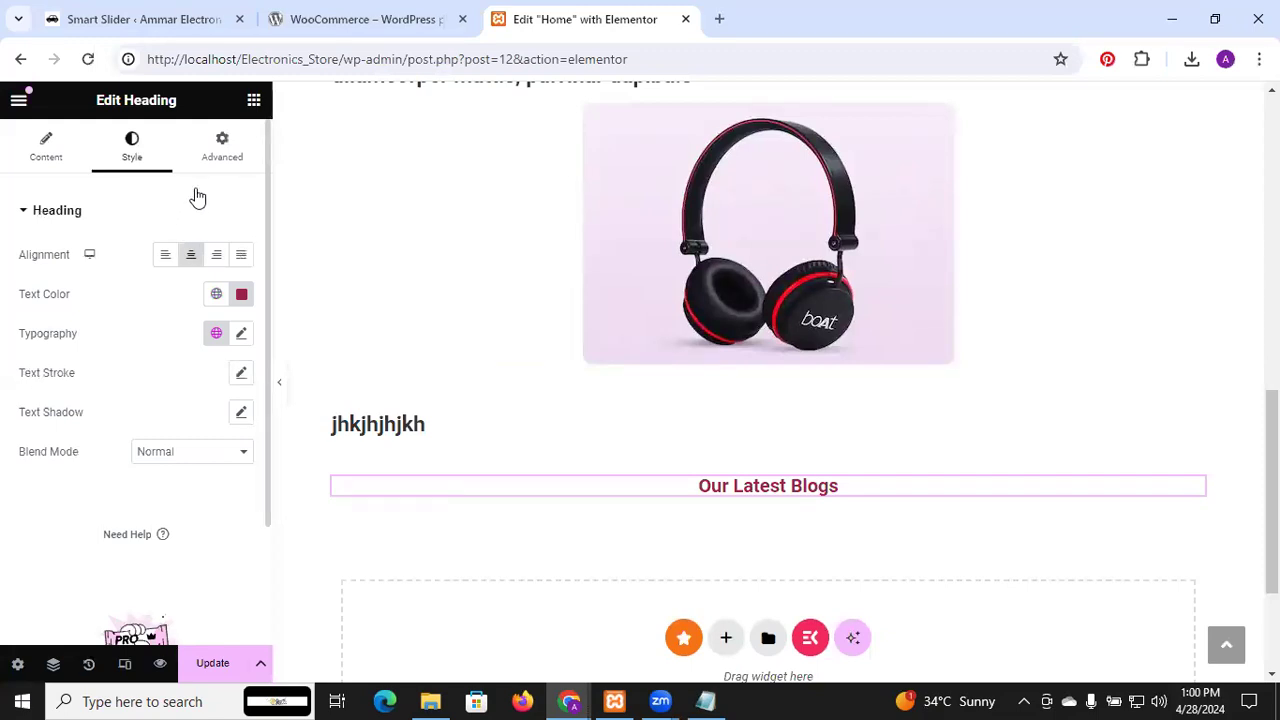
click(230, 146)
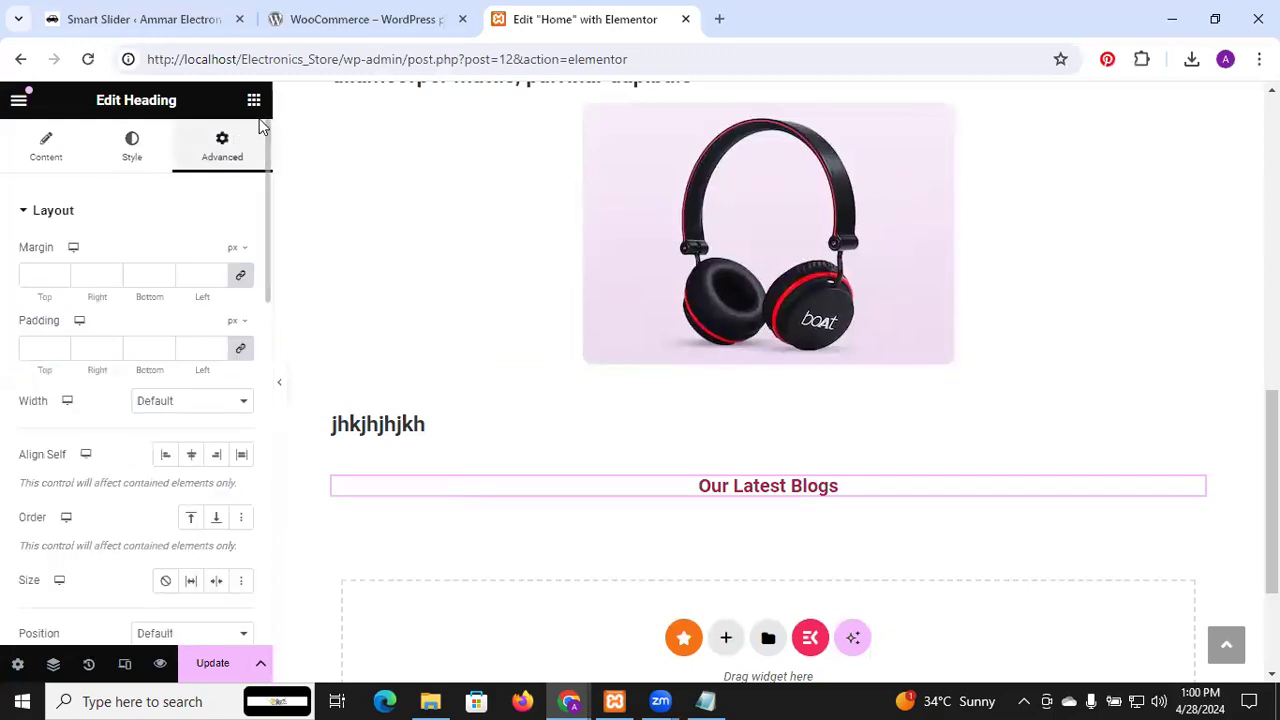
click(254, 101)
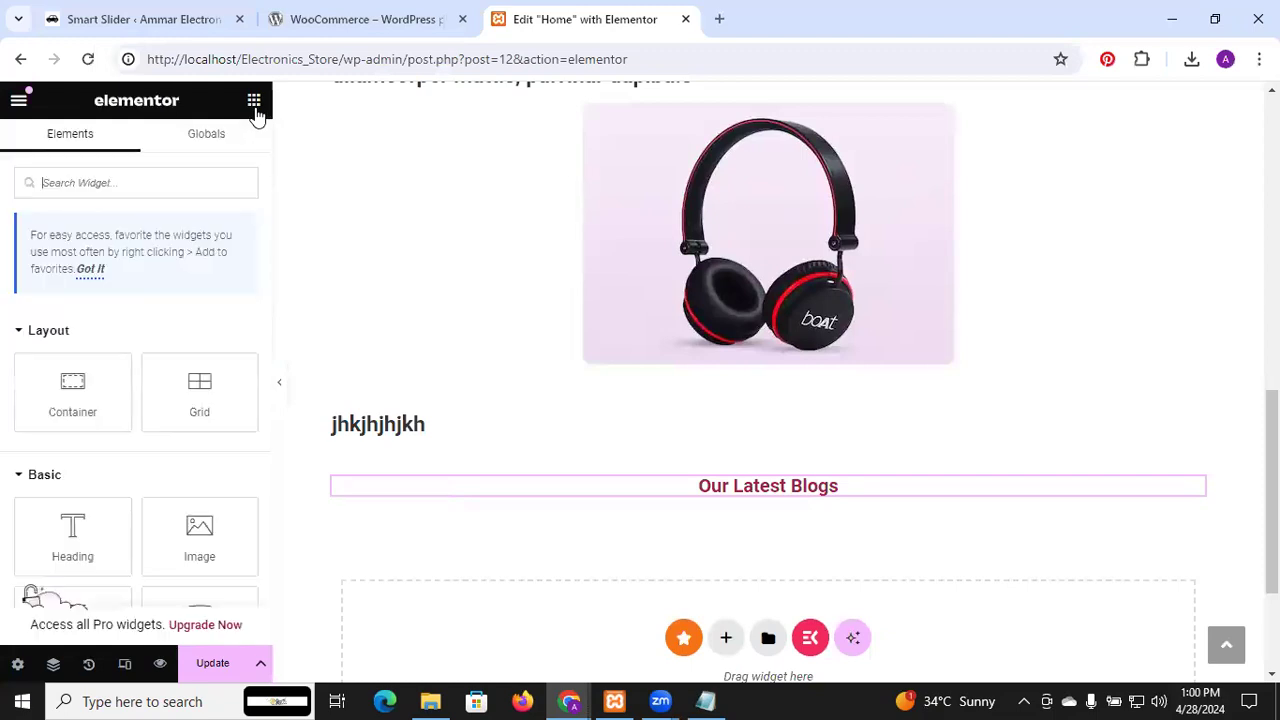
Search widgets for 'post' and drop a Posts Grid below the Our Latest Blogs heading
click(172, 183)
text(post)
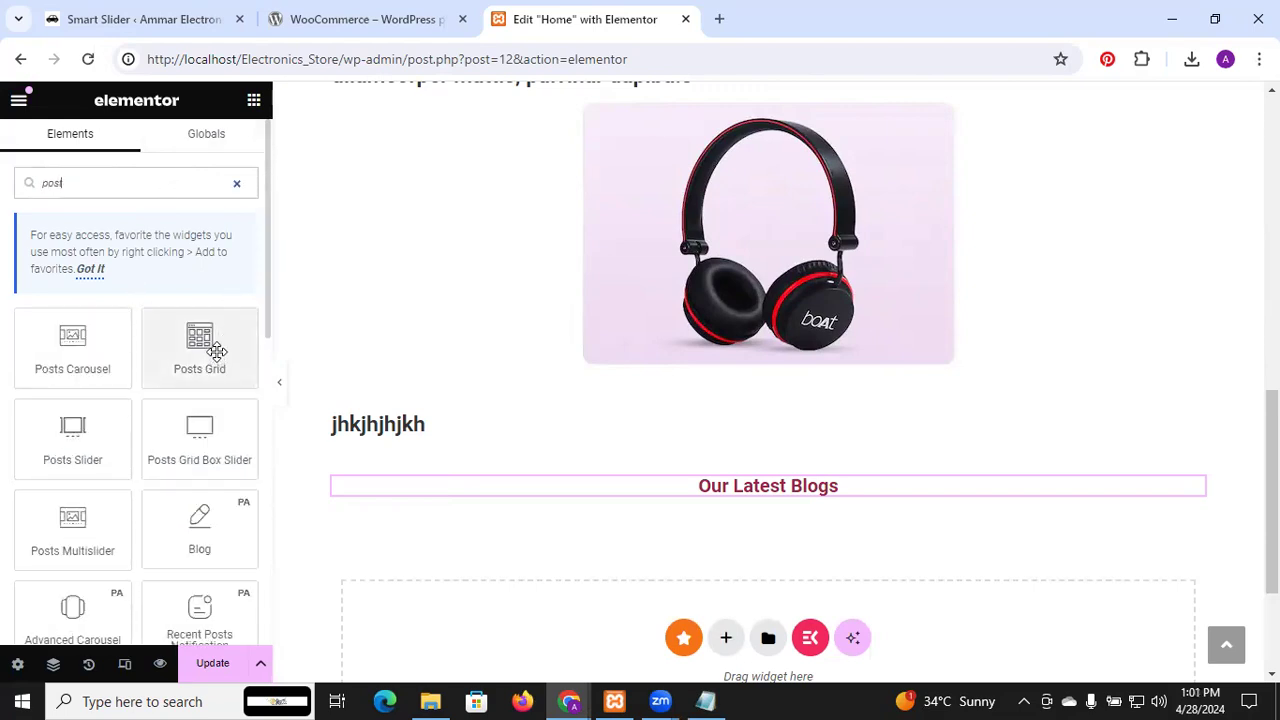
scroll(199, 346, down, 2)
scroll(199, 346, up, 2)
drag(199, 333, 605, 501)
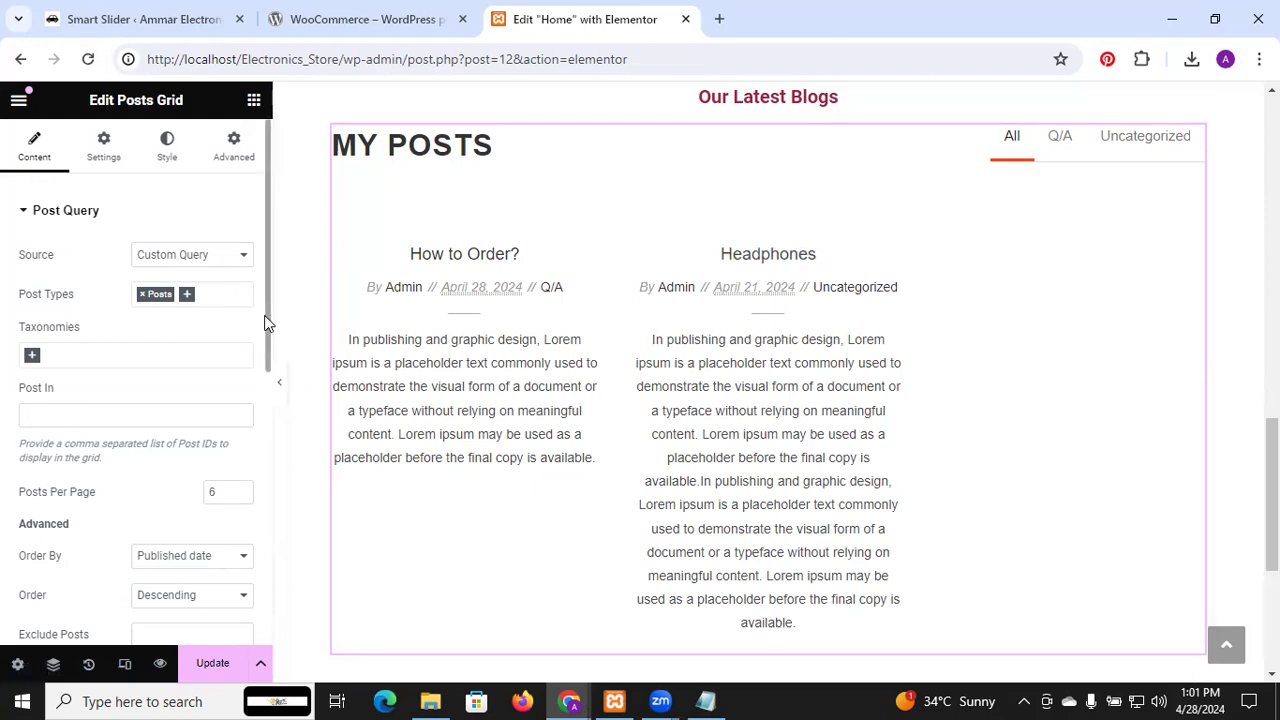
In Post Content options, make post links open in a new window
scroll(266, 330, down, 5)
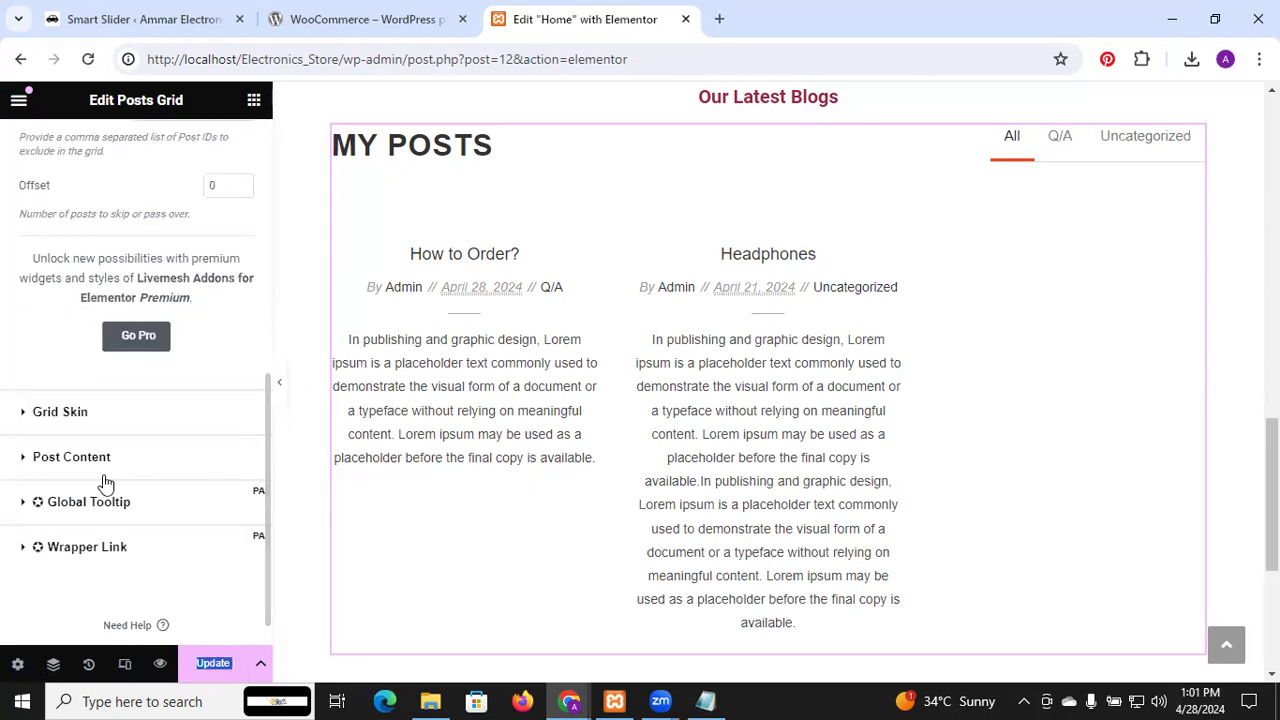
click(46, 466)
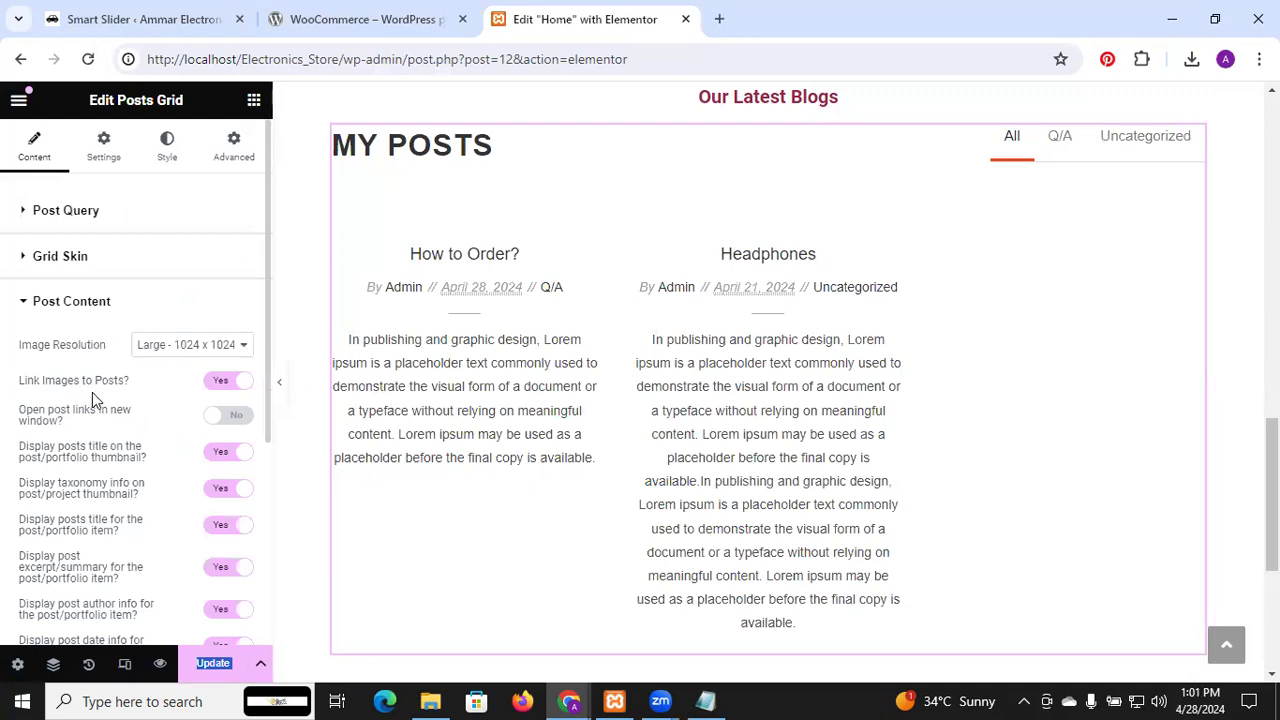
click(240, 382)
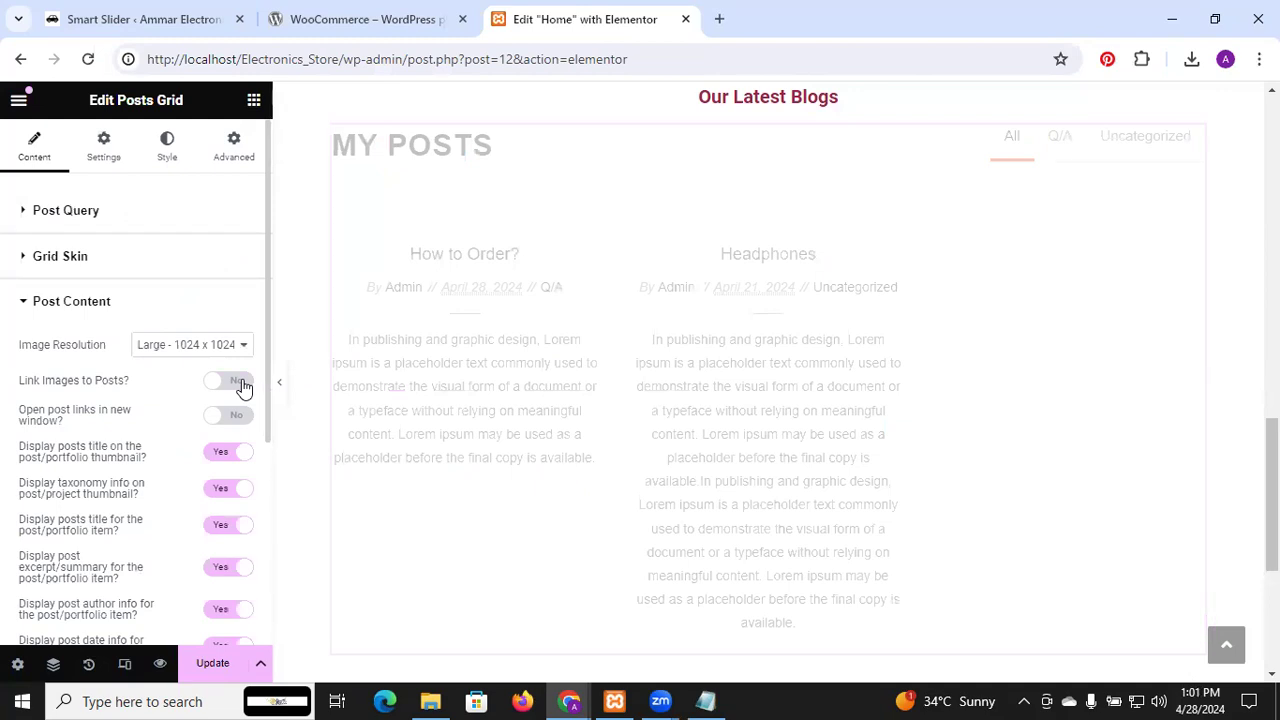
click(240, 382)
click(228, 420)
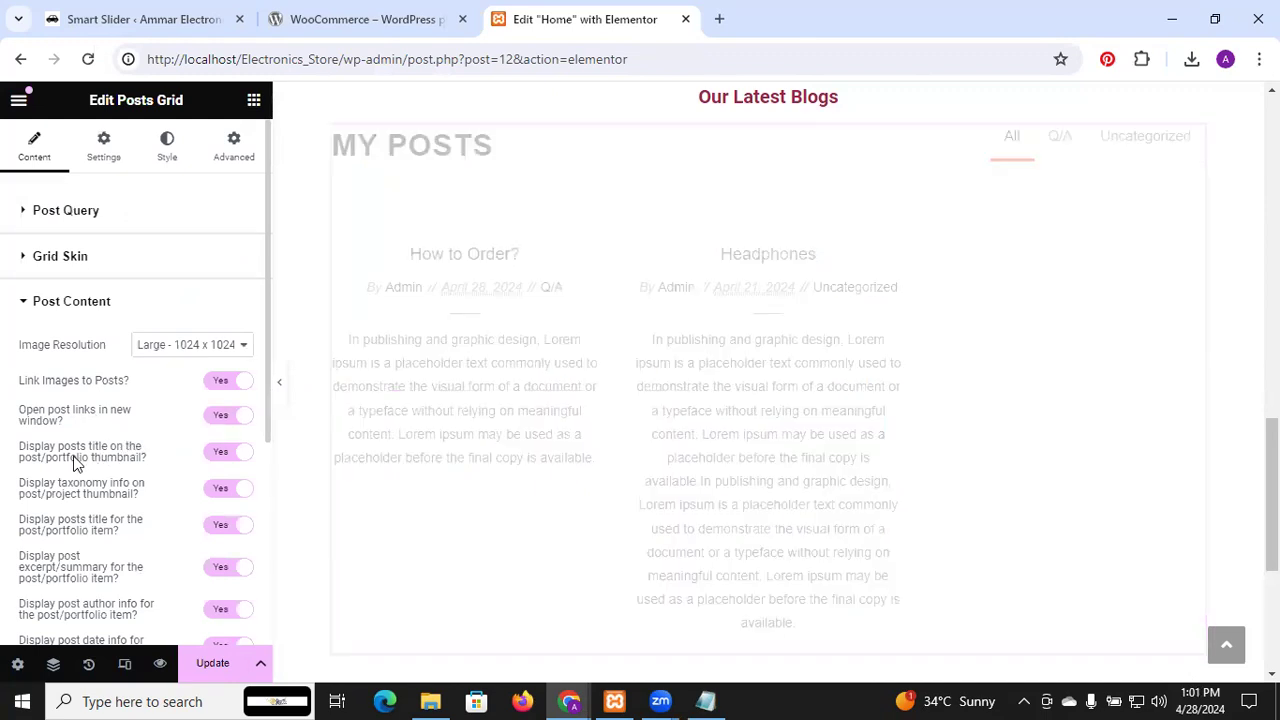
click(222, 455)
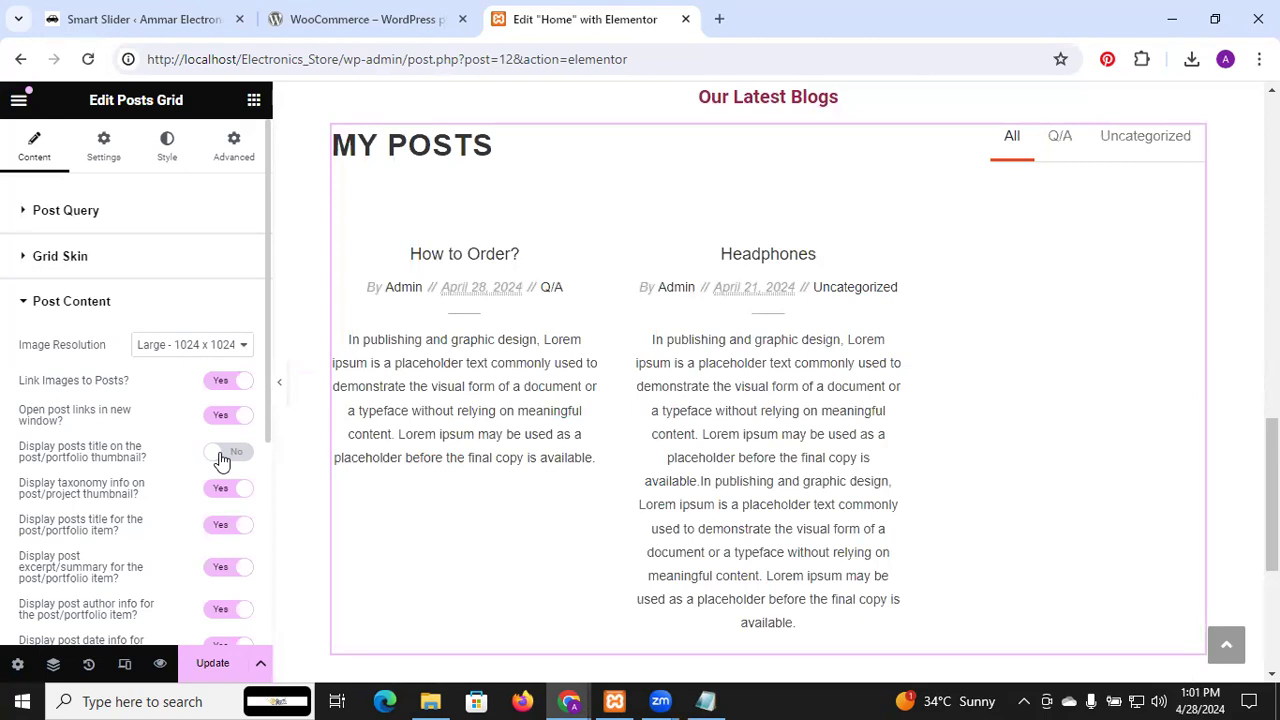
click(222, 455)
Hide the excerpt, author, date and category info, keeping post titles visible
scroll(162, 502, down, 1)
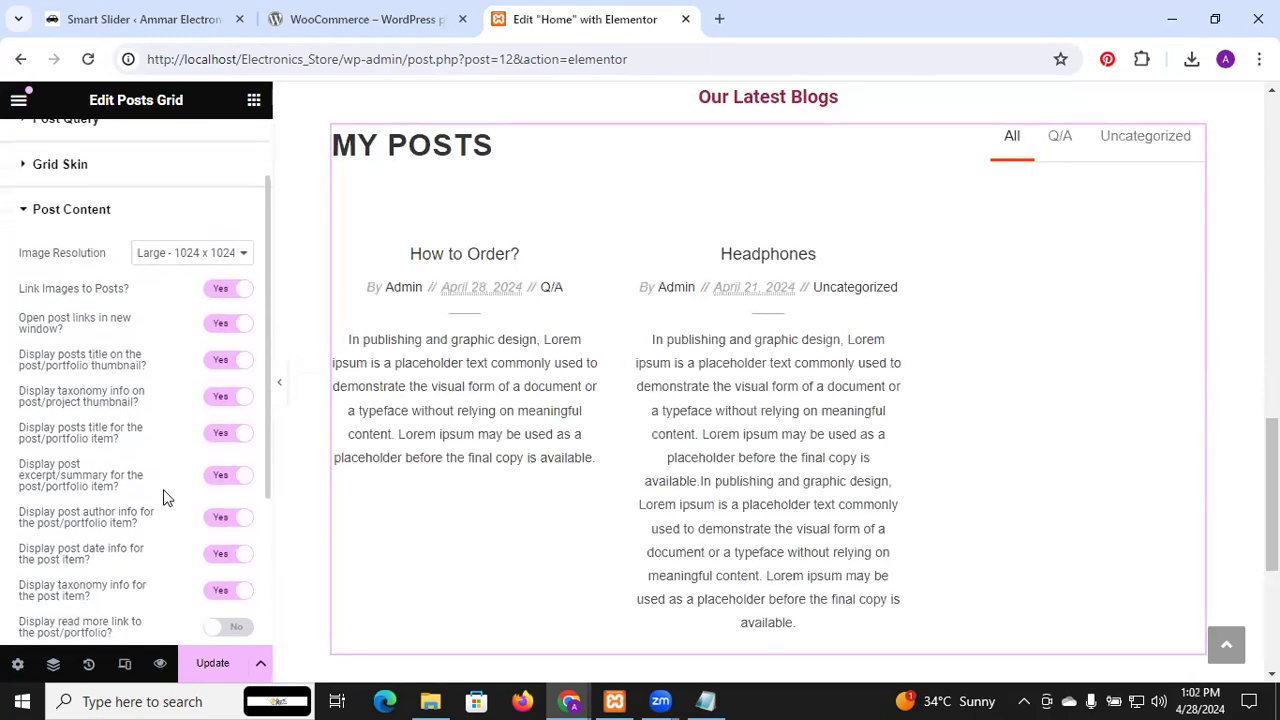
scroll(166, 498, down, 1)
click(237, 408)
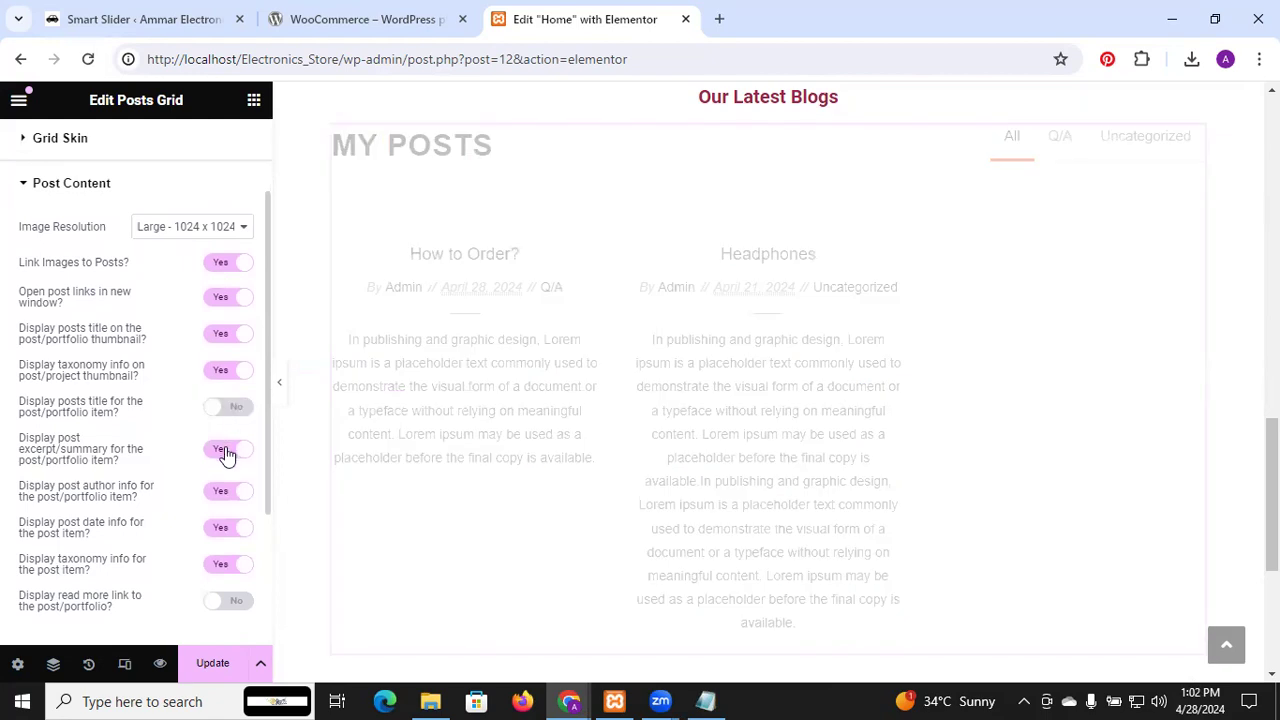
click(227, 452)
click(227, 491)
click(237, 528)
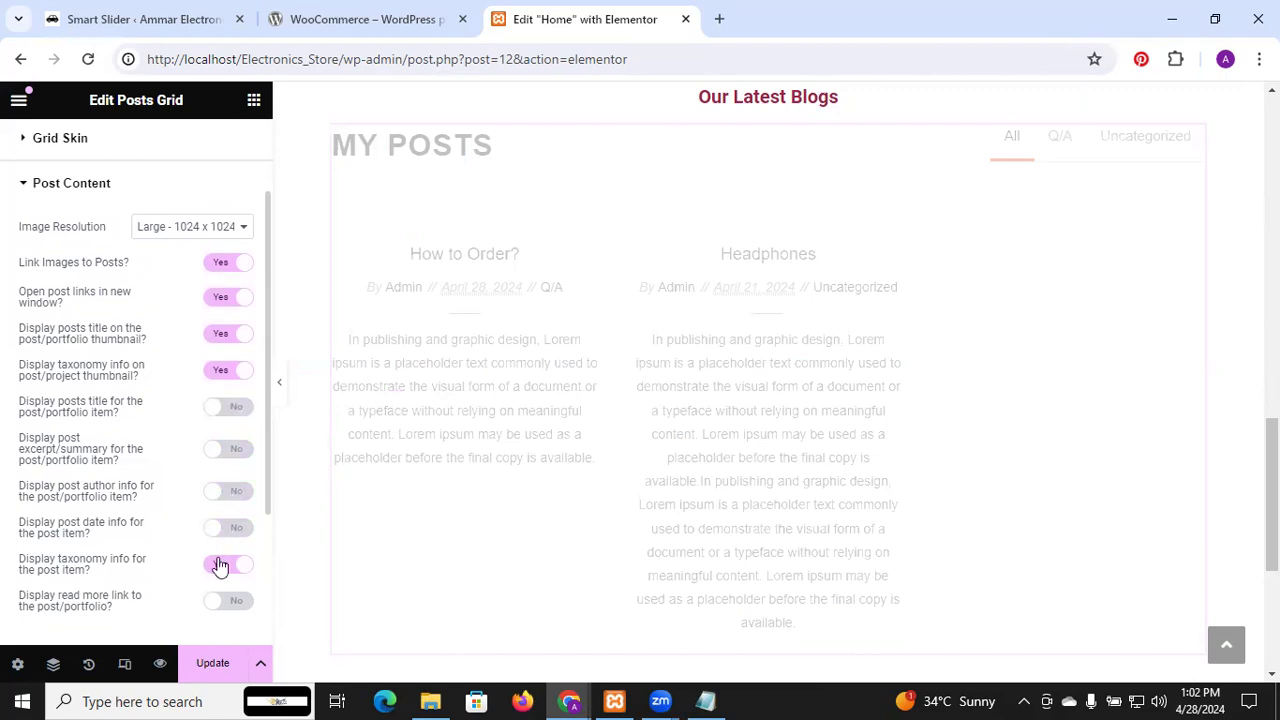
click(222, 570)
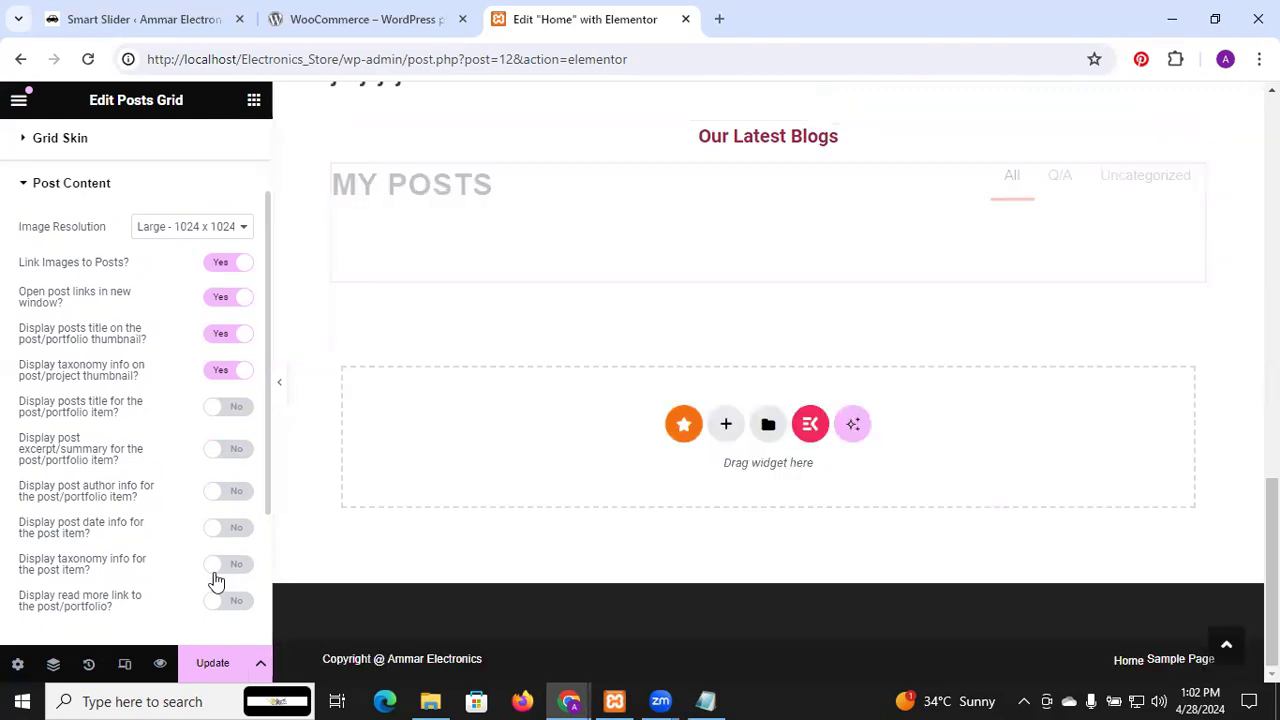
click(216, 572)
click(216, 572)
scroll(186, 506, up, 1)
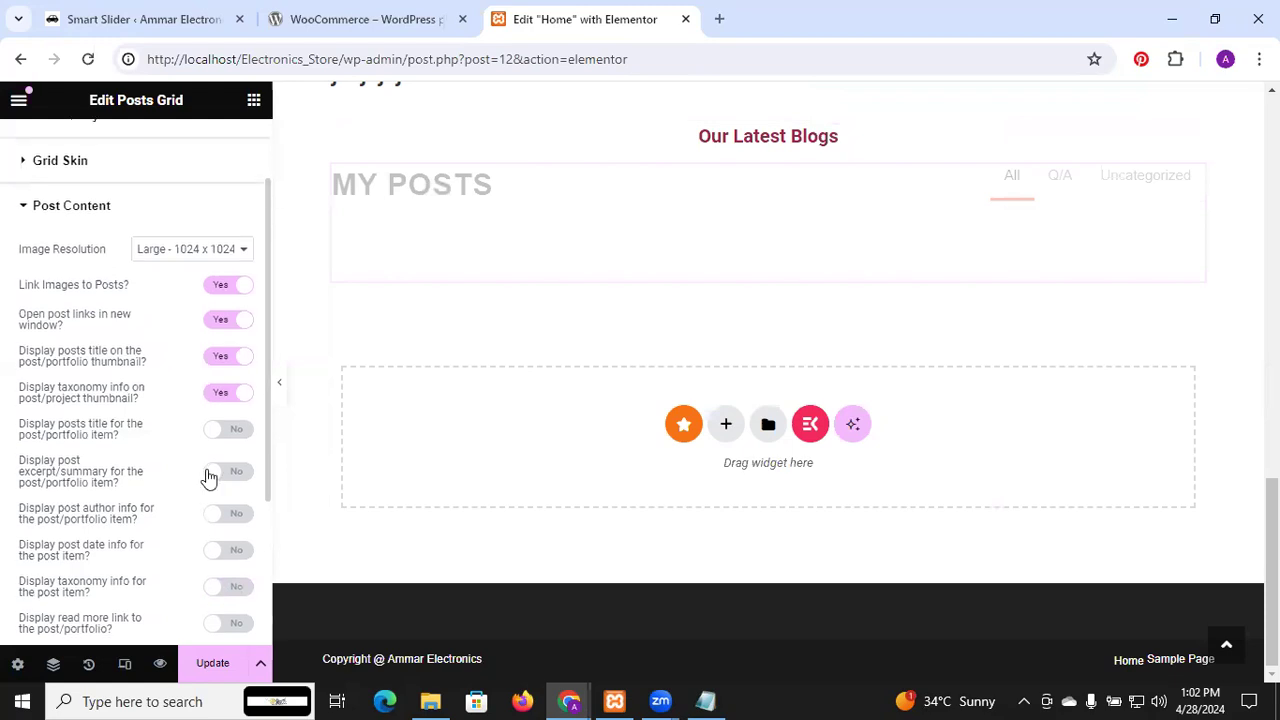
click(211, 433)
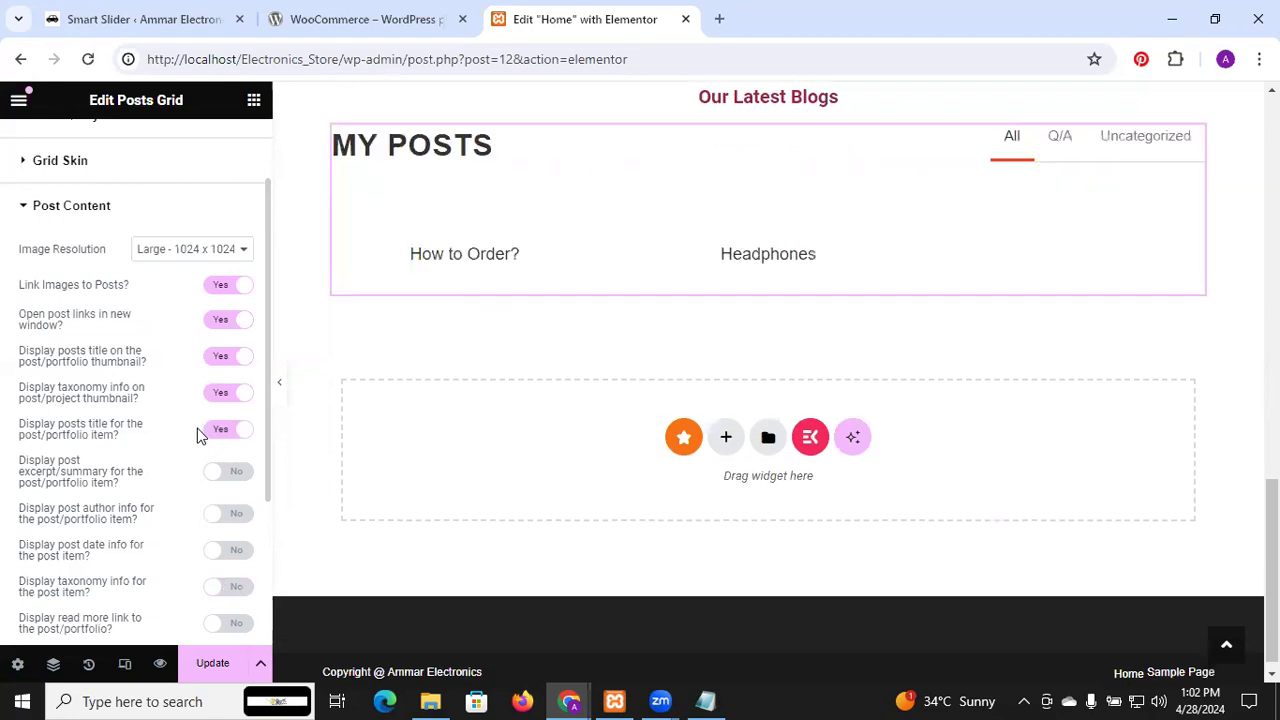
scroll(195, 401, up, 1)
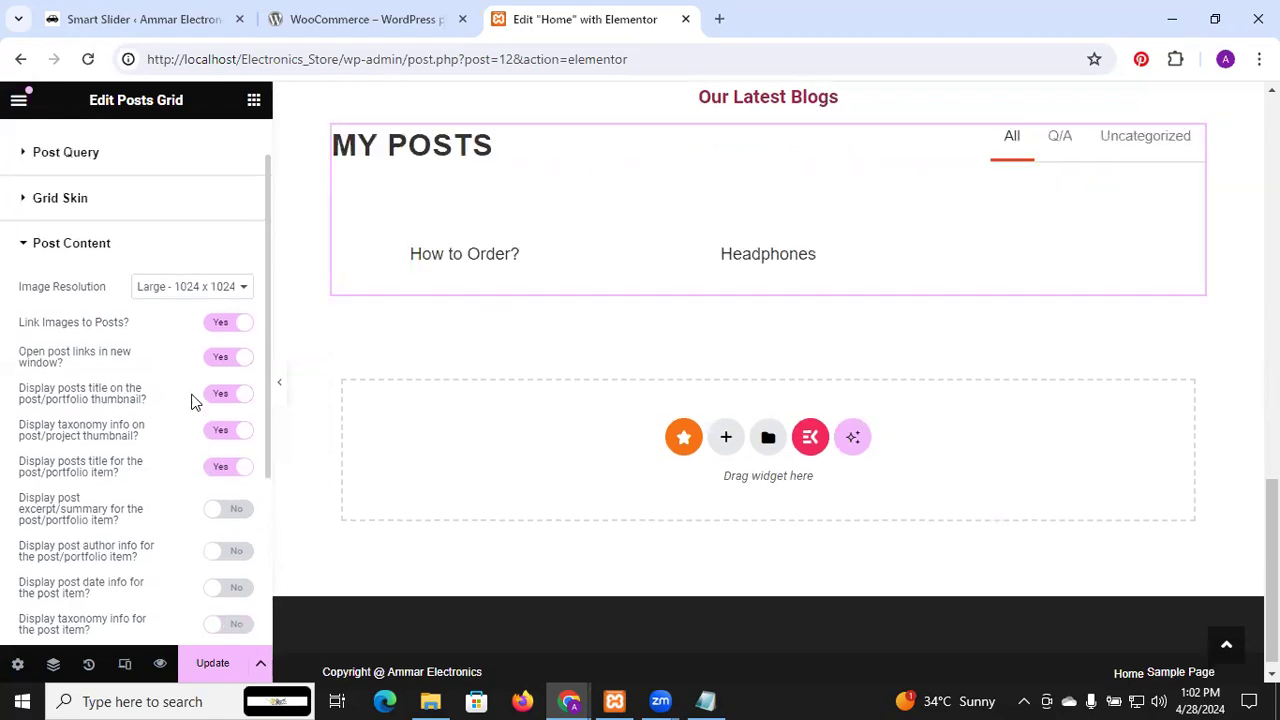
scroll(195, 401, down, 5)
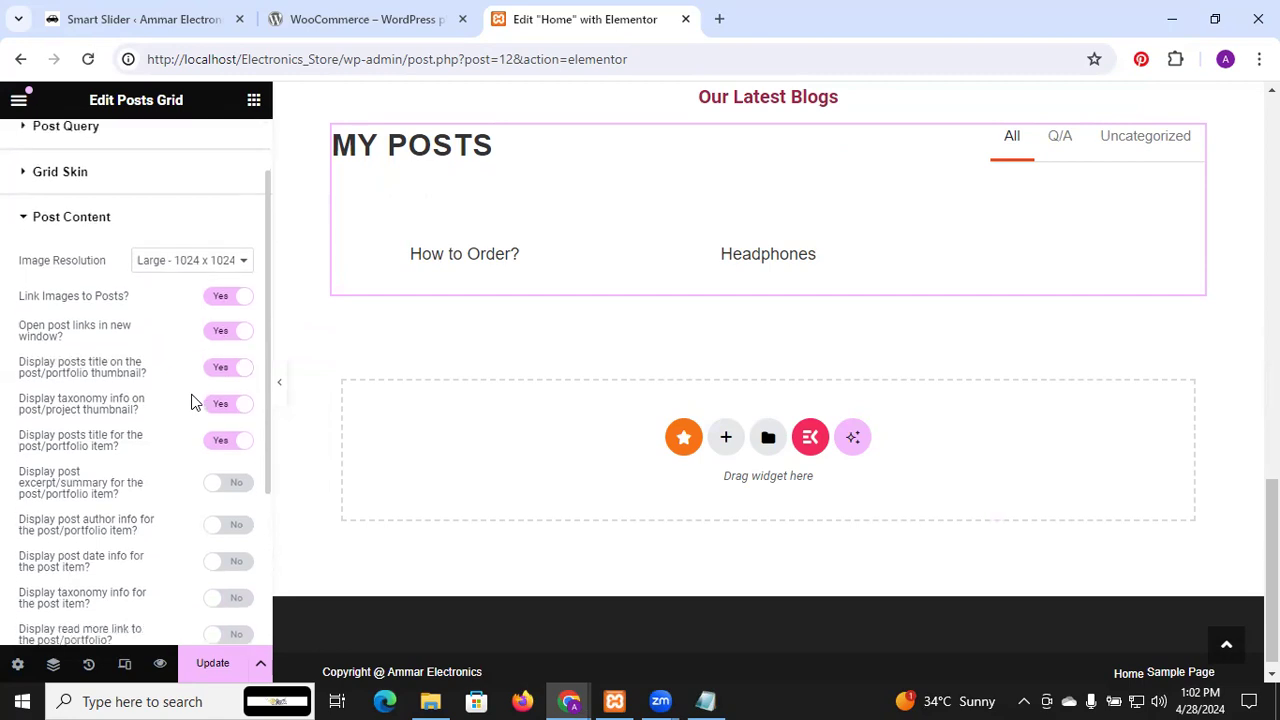
scroll(195, 401, up, 6)
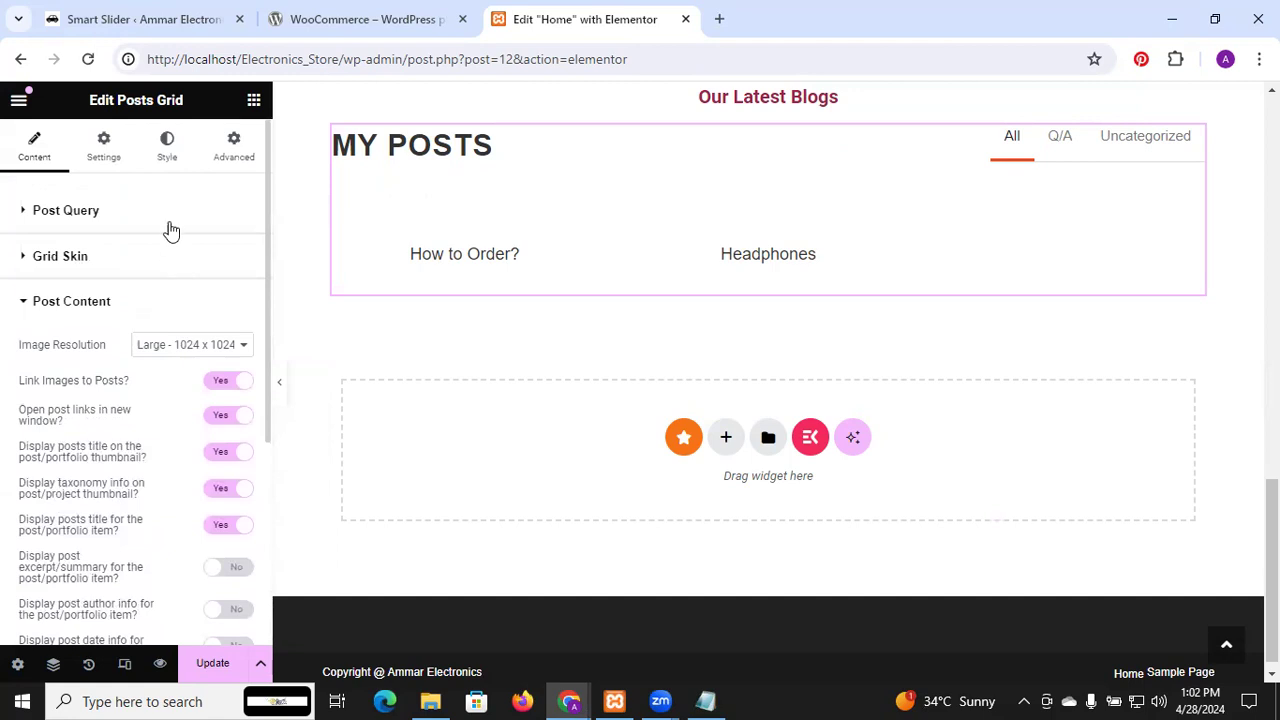
Clear the MY POSTS grid heading, keeping the category filter bar enabled
click(160, 160)
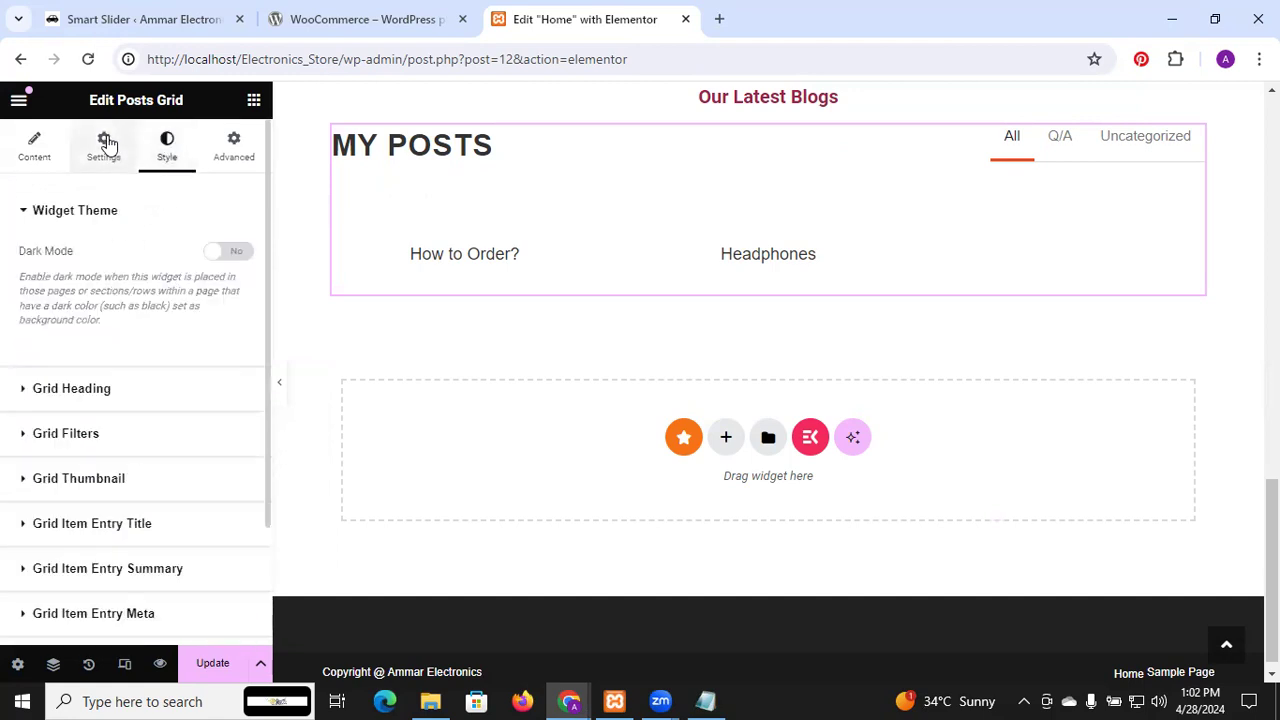
click(105, 145)
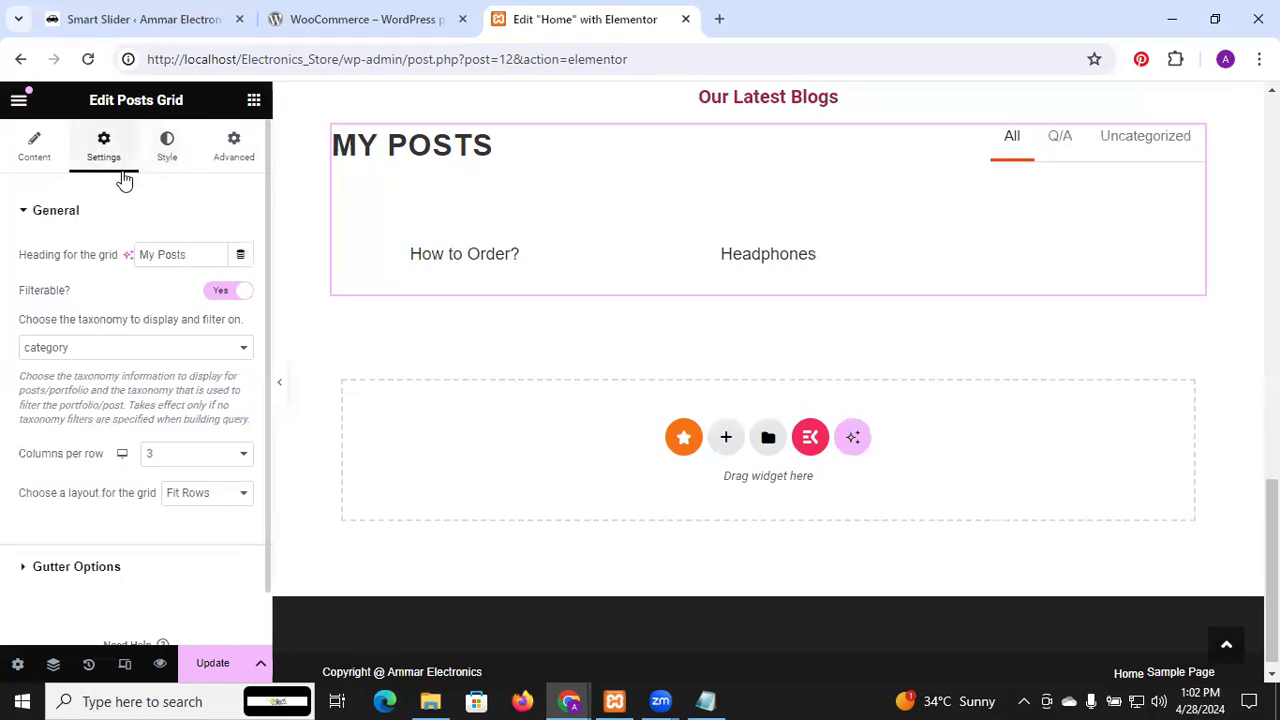
click(152, 350)
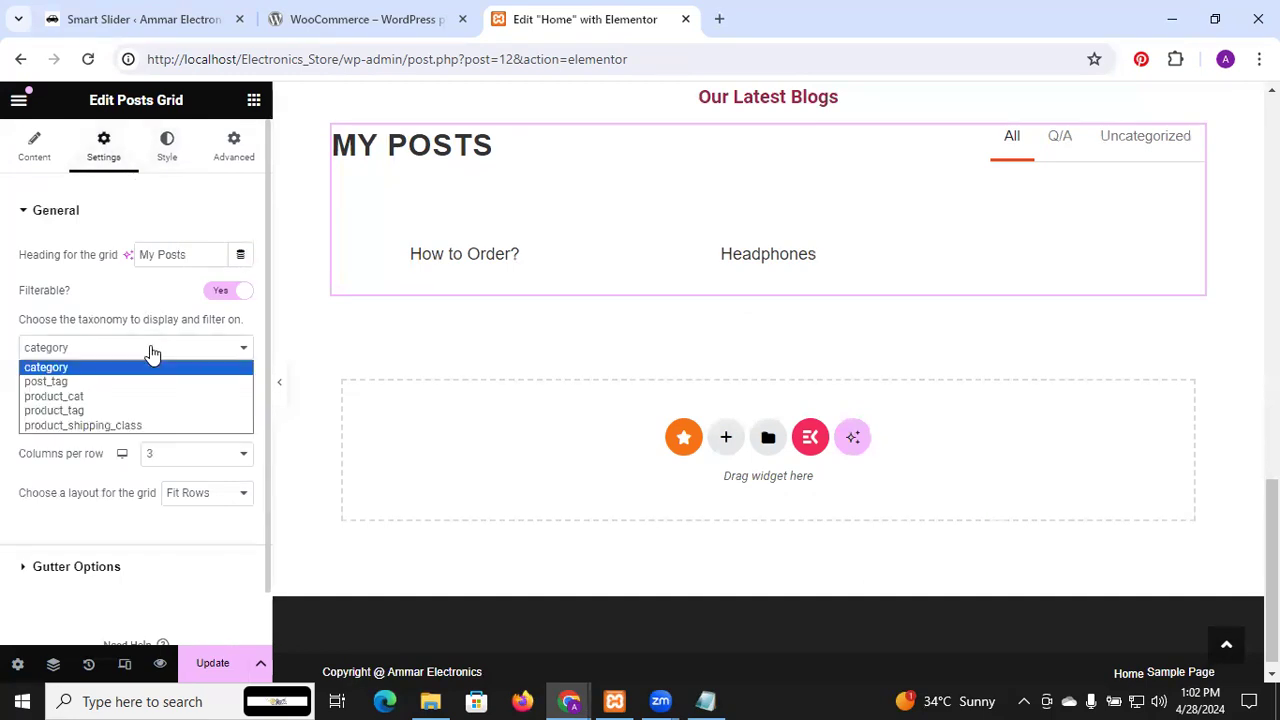
click(152, 352)
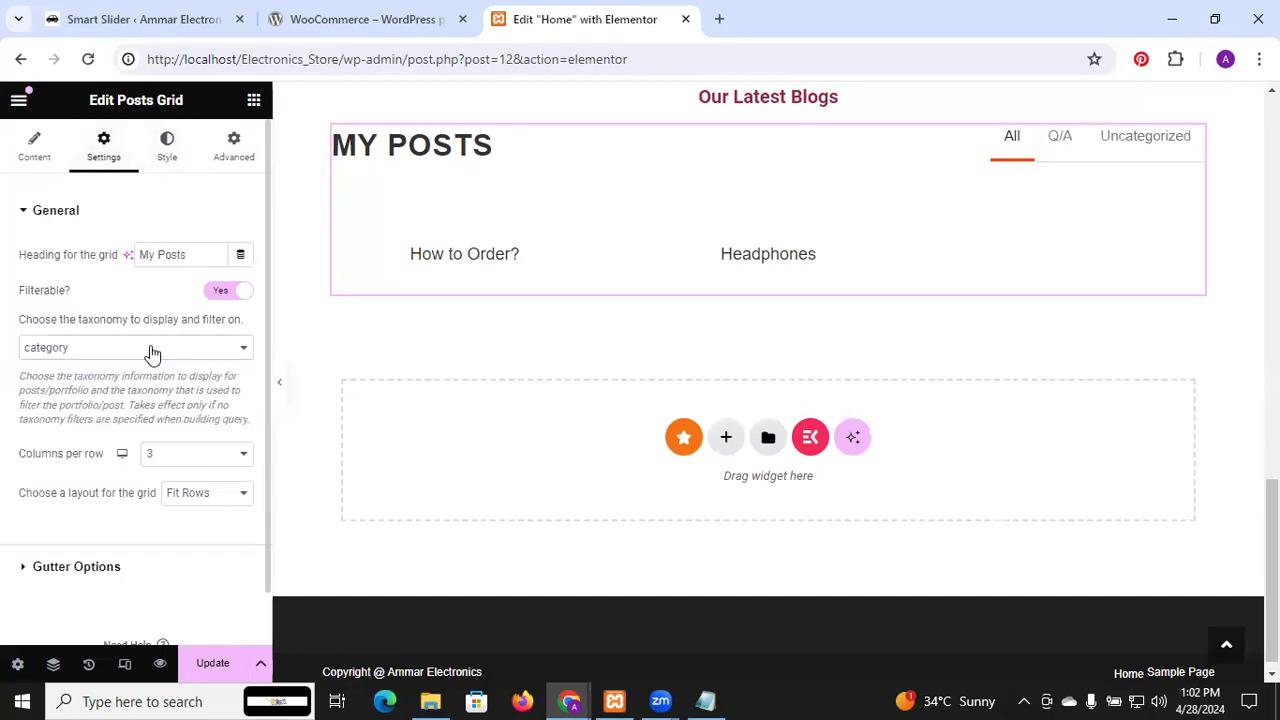
click(225, 292)
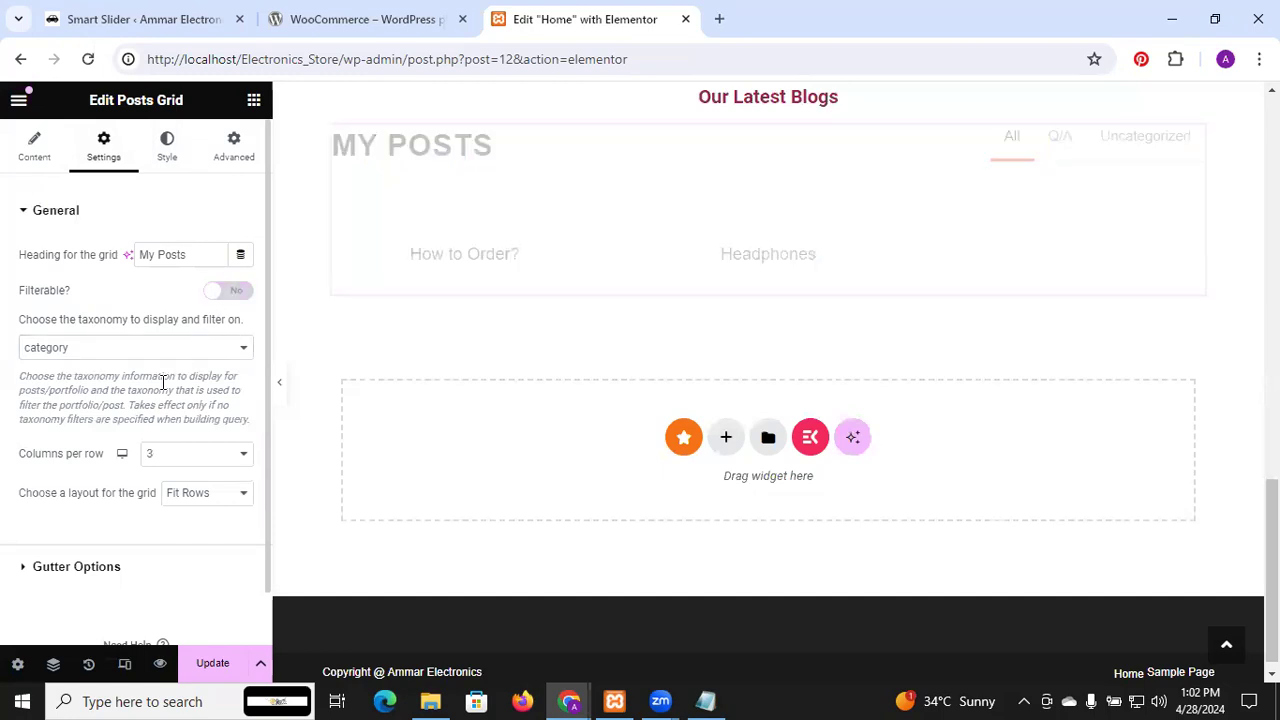
scroll(163, 380, down, 1)
scroll(163, 383, up, 1)
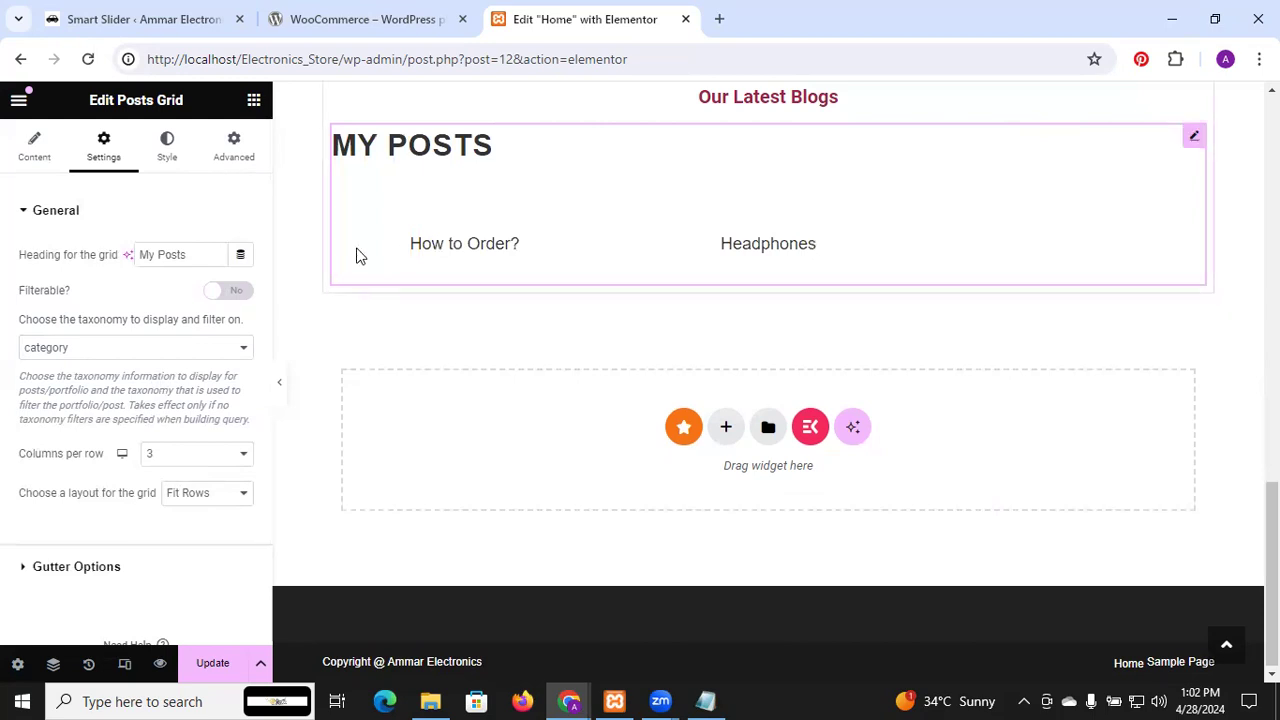
click(229, 292)
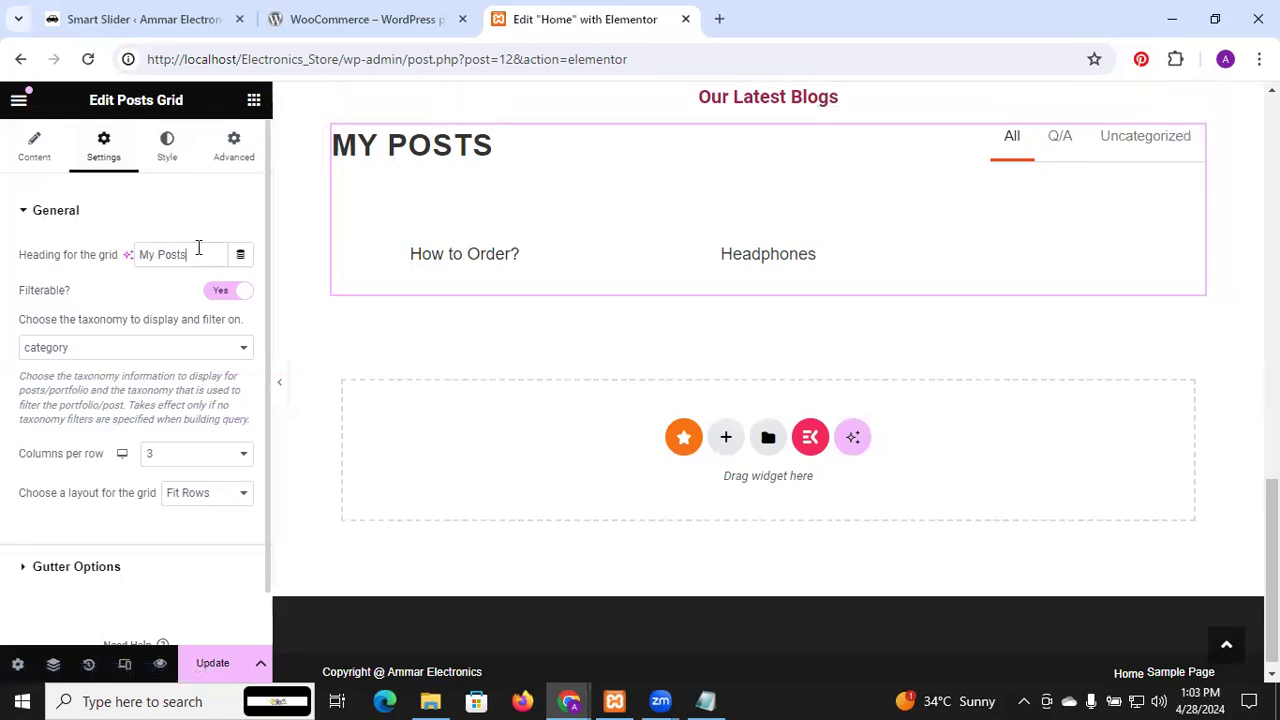
key(BackSpace)
key(BackSpace)
key(BackSpace)
key(BackSpace)
key(BackSpace)
key(BackSpace)
key(BackSpace)
key(BackSpace)
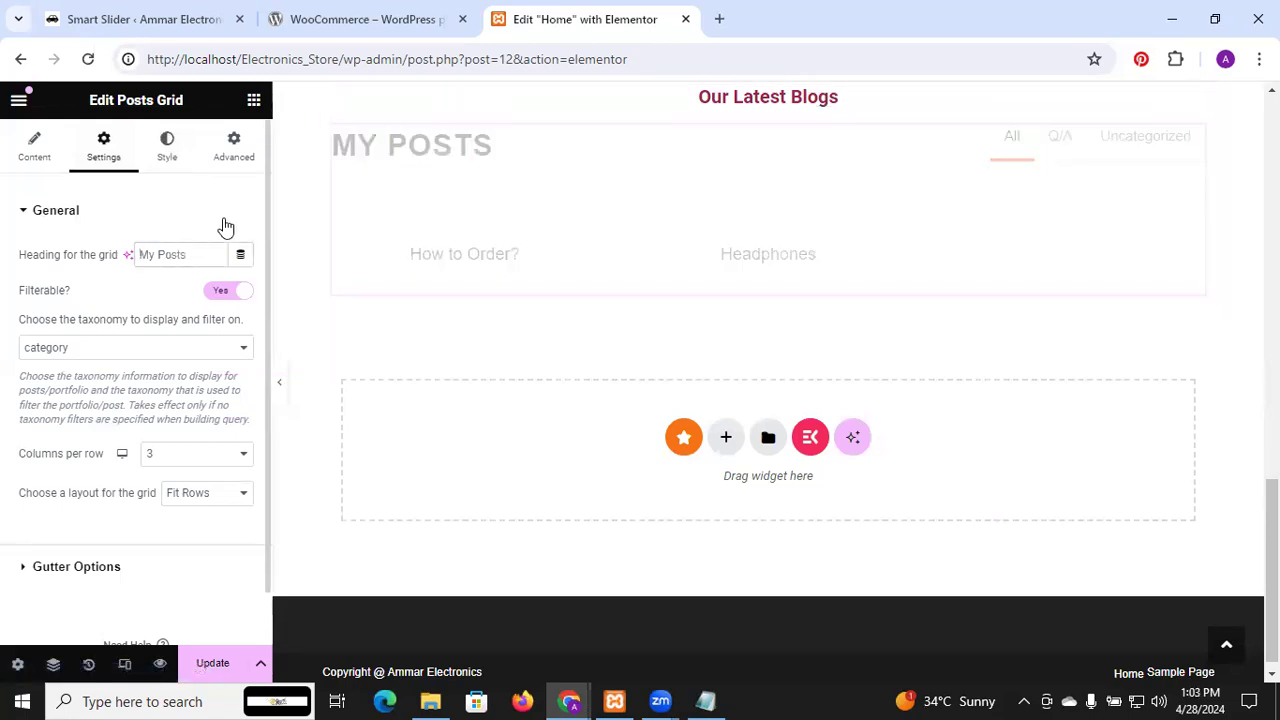
click(231, 222)
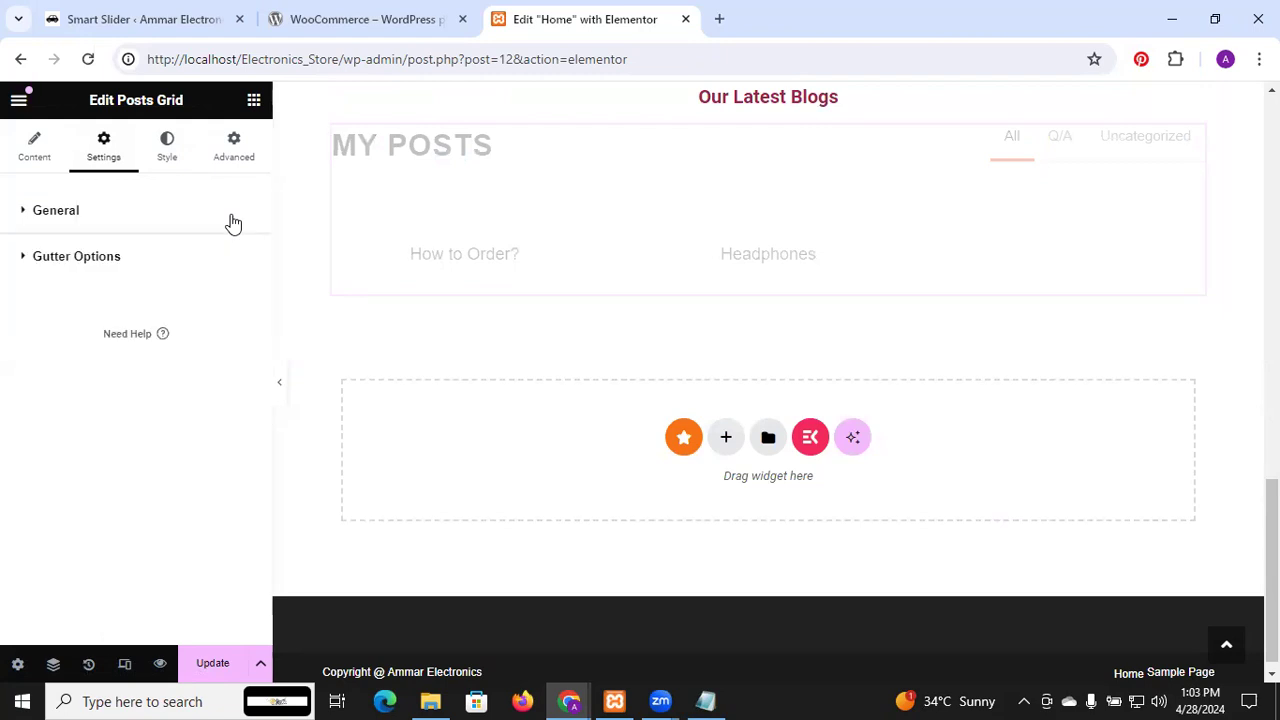
click(64, 221)
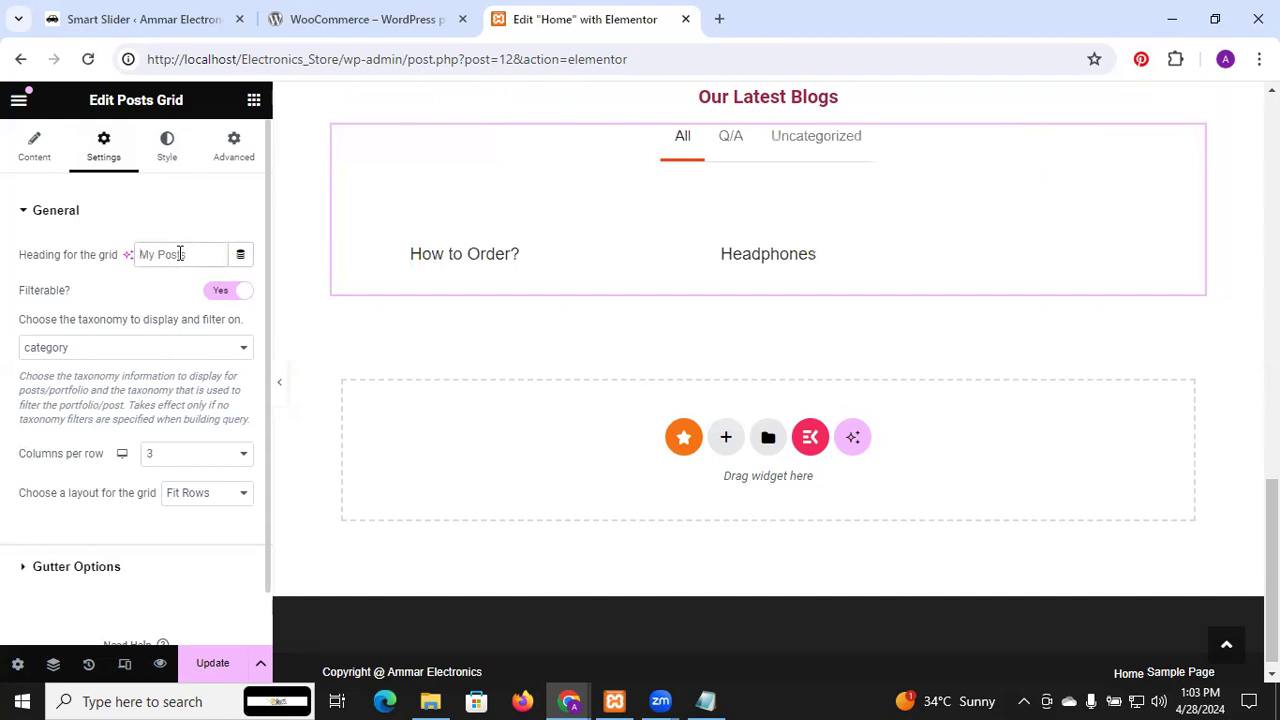
click(236, 209)
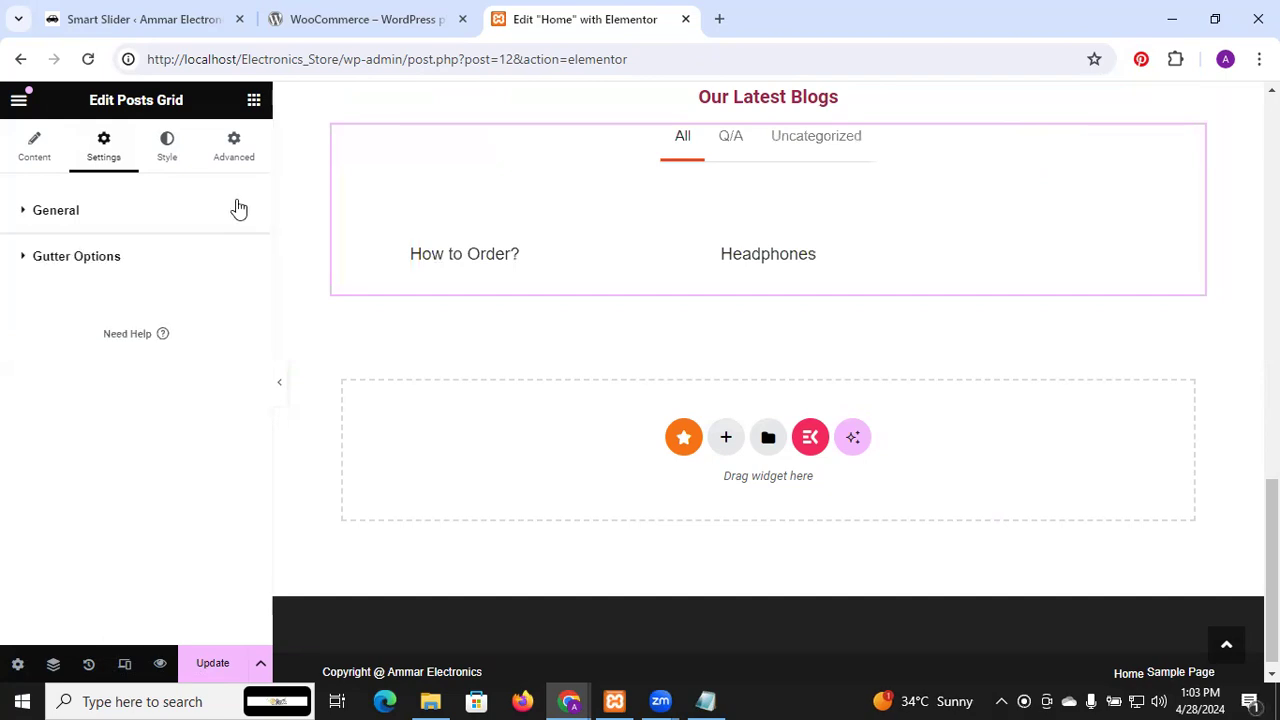
click(205, 209)
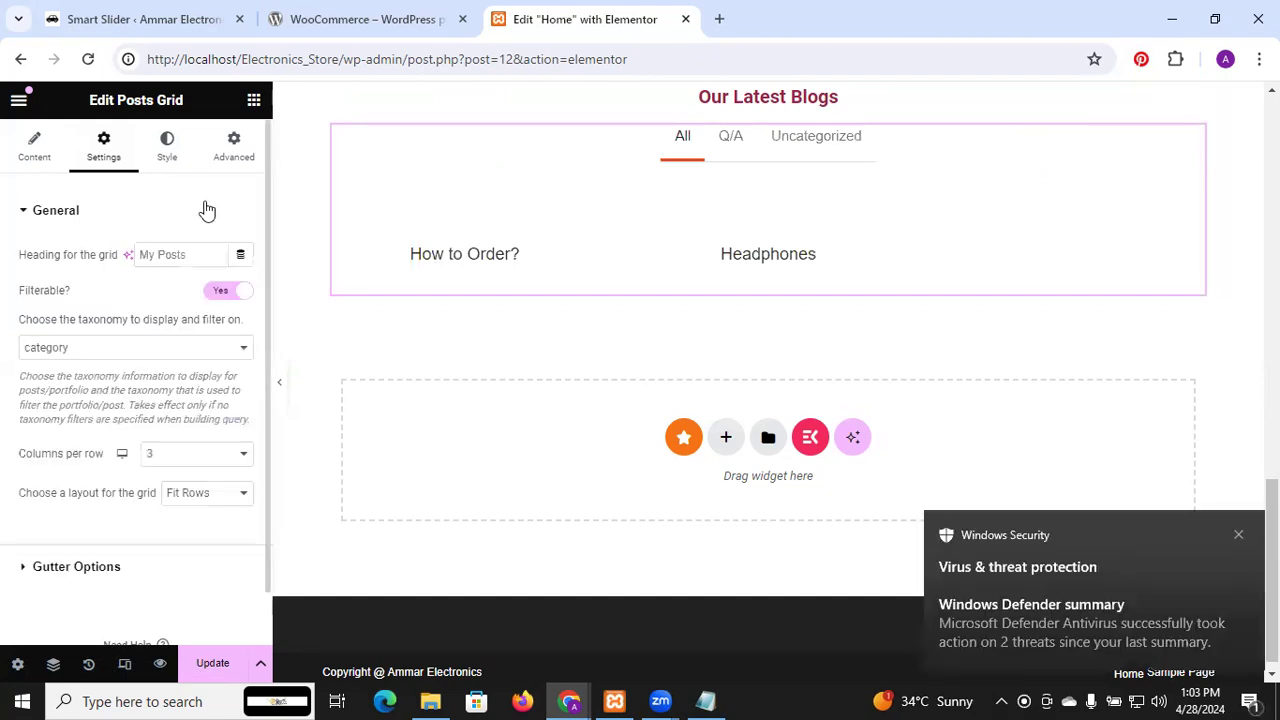
scroll(207, 210, down, 1)
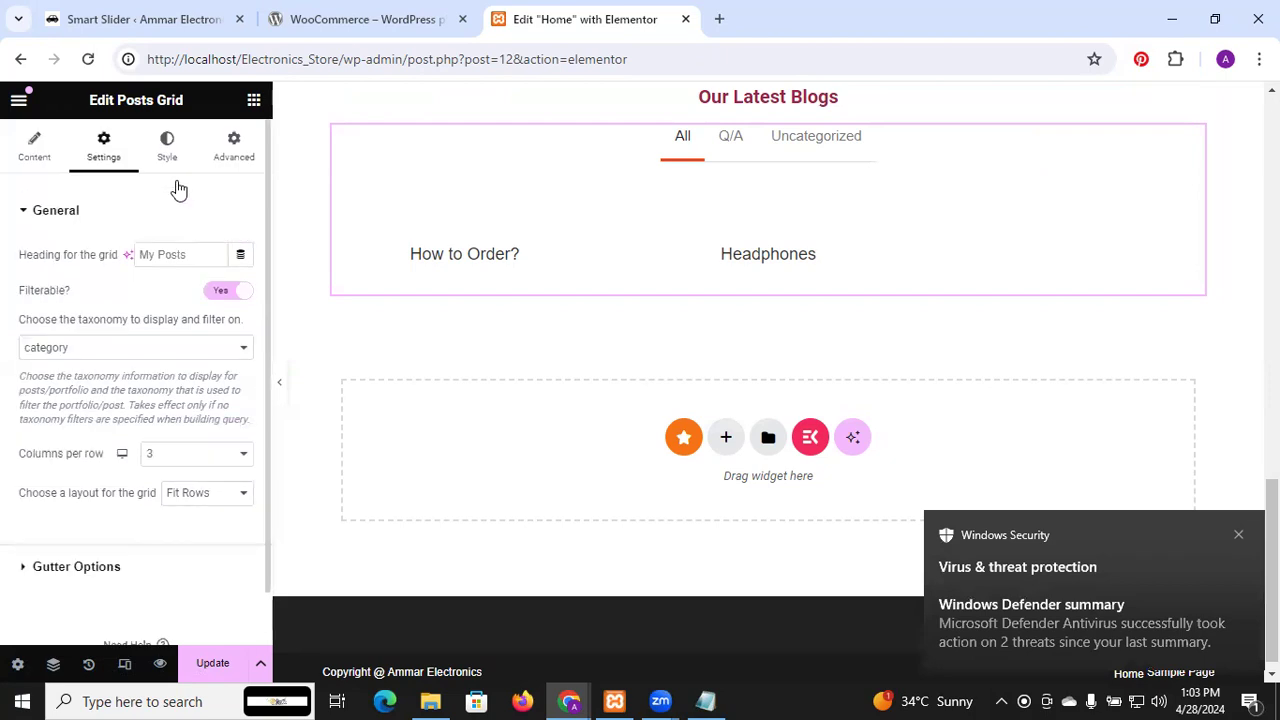
Review the Post Content toggles and update the Home page
click(33, 145)
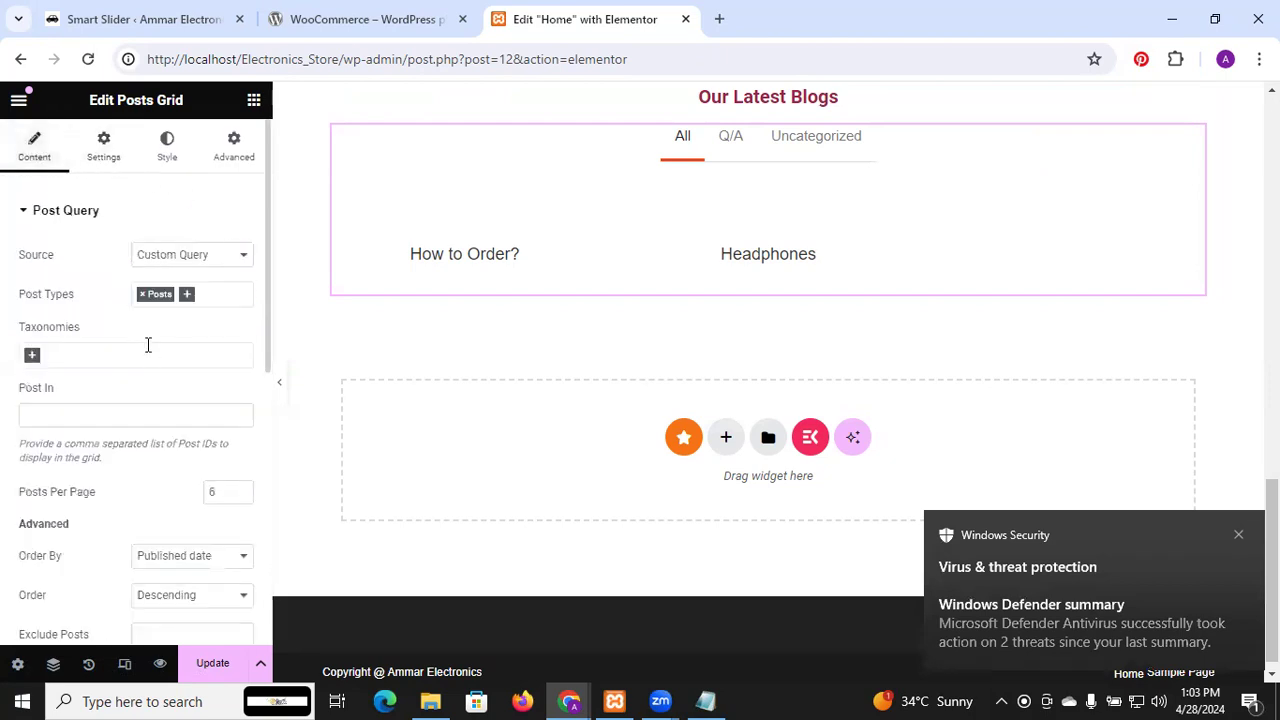
scroll(148, 344, down, 6)
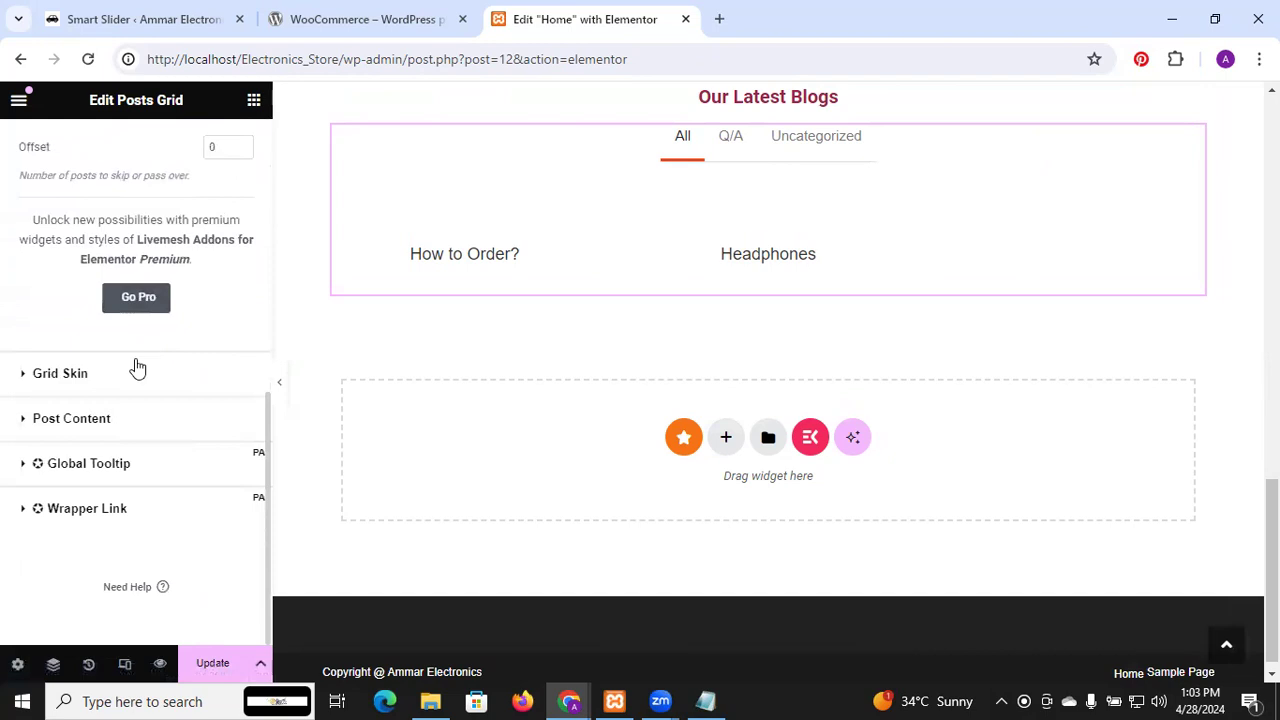
click(90, 420)
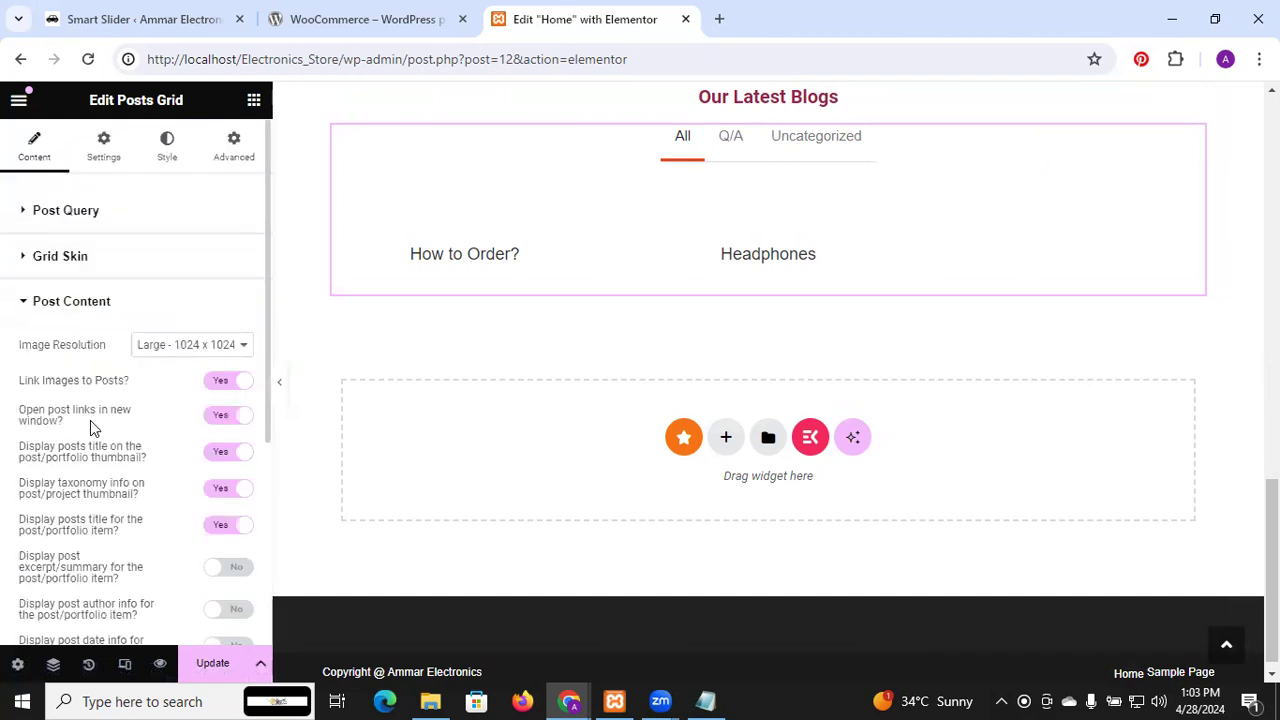
scroll(90, 420, down, 5)
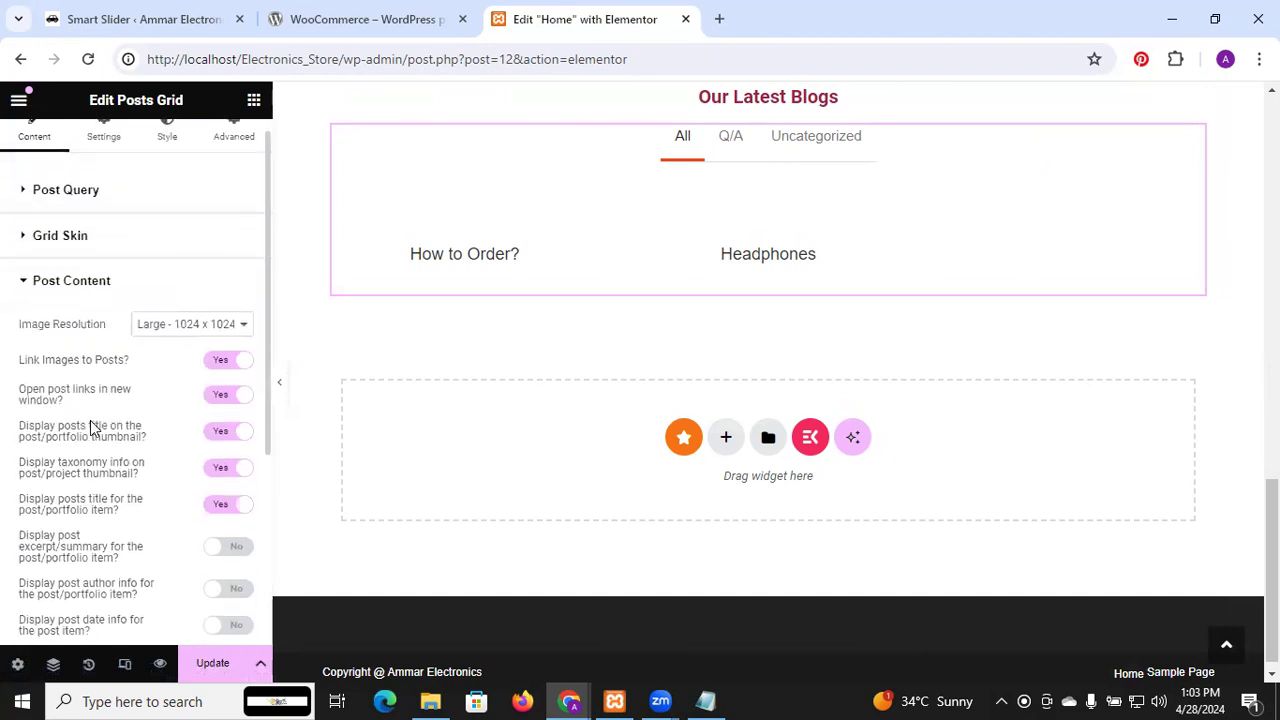
scroll(90, 420, up, 5)
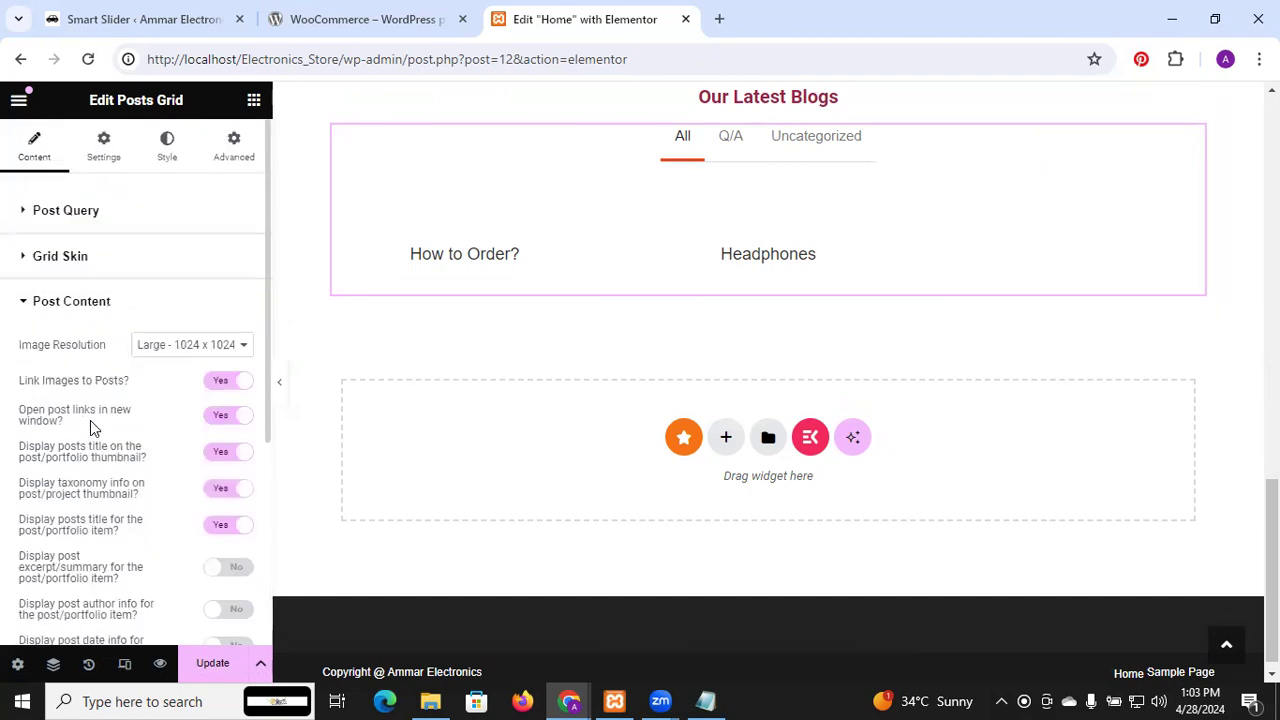
scroll(90, 422, down, 1)
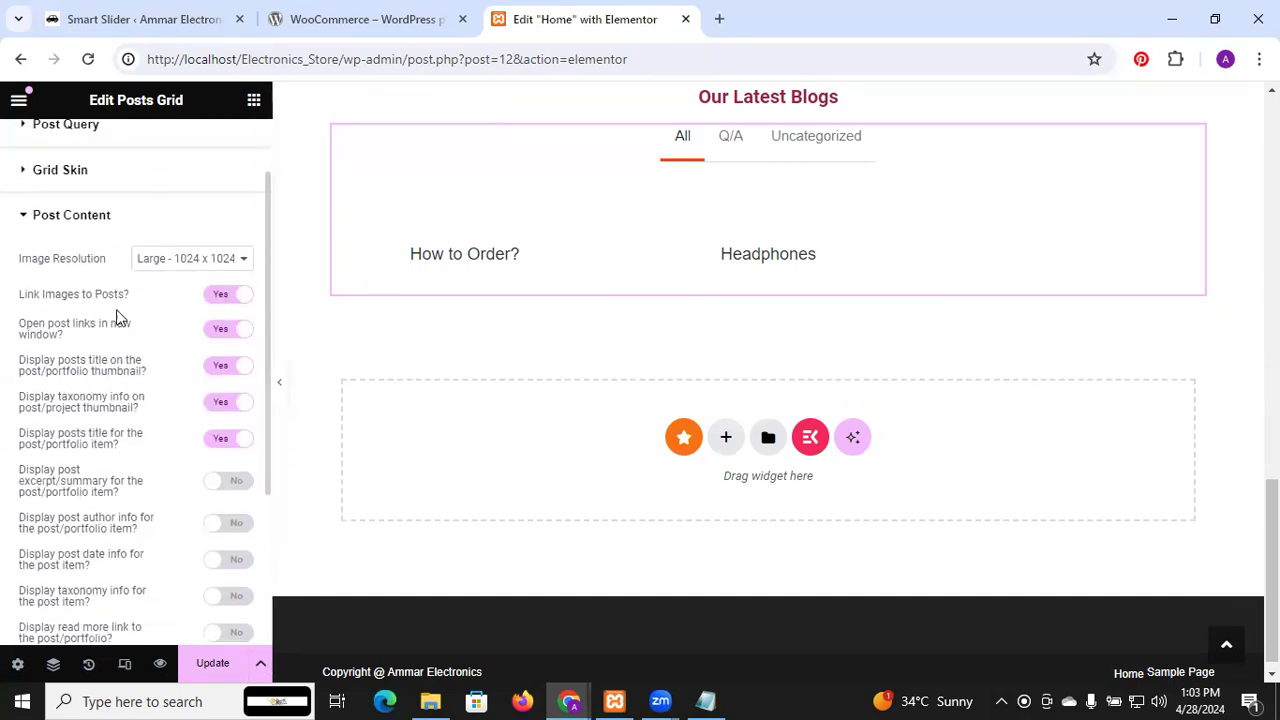
scroll(111, 355, down, 1)
scroll(111, 360, down, 1)
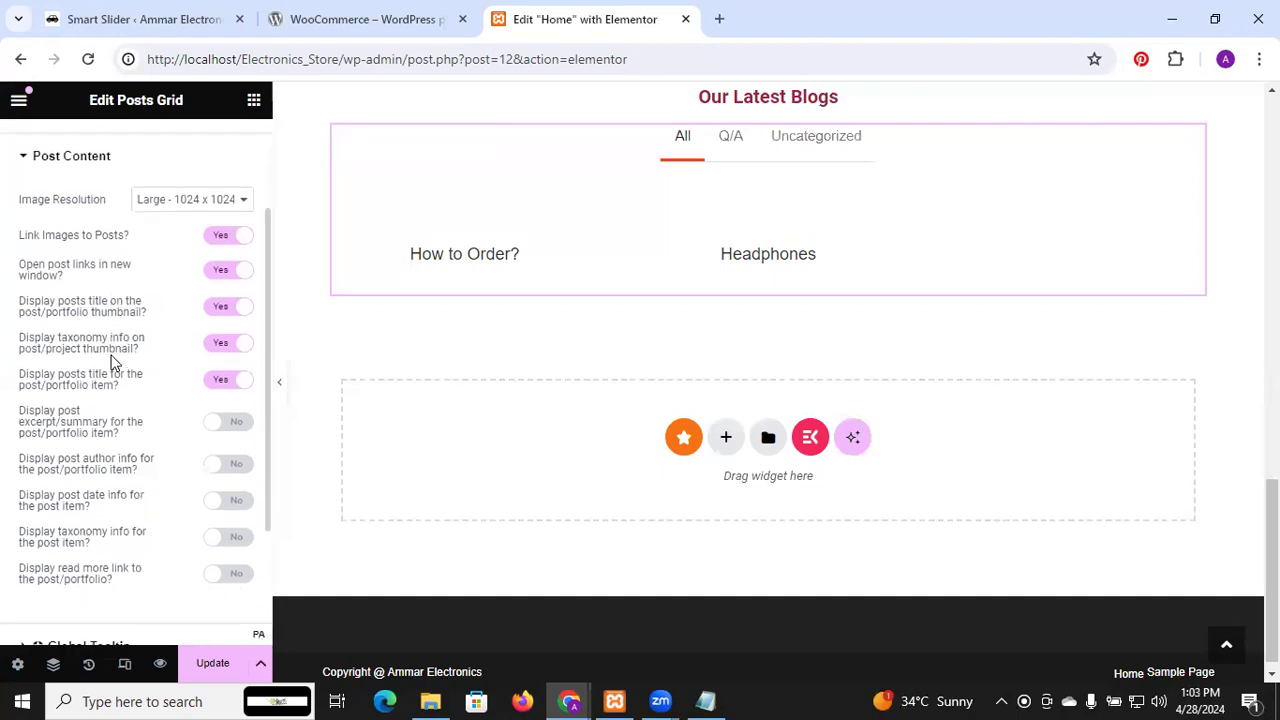
scroll(111, 362, down, 4)
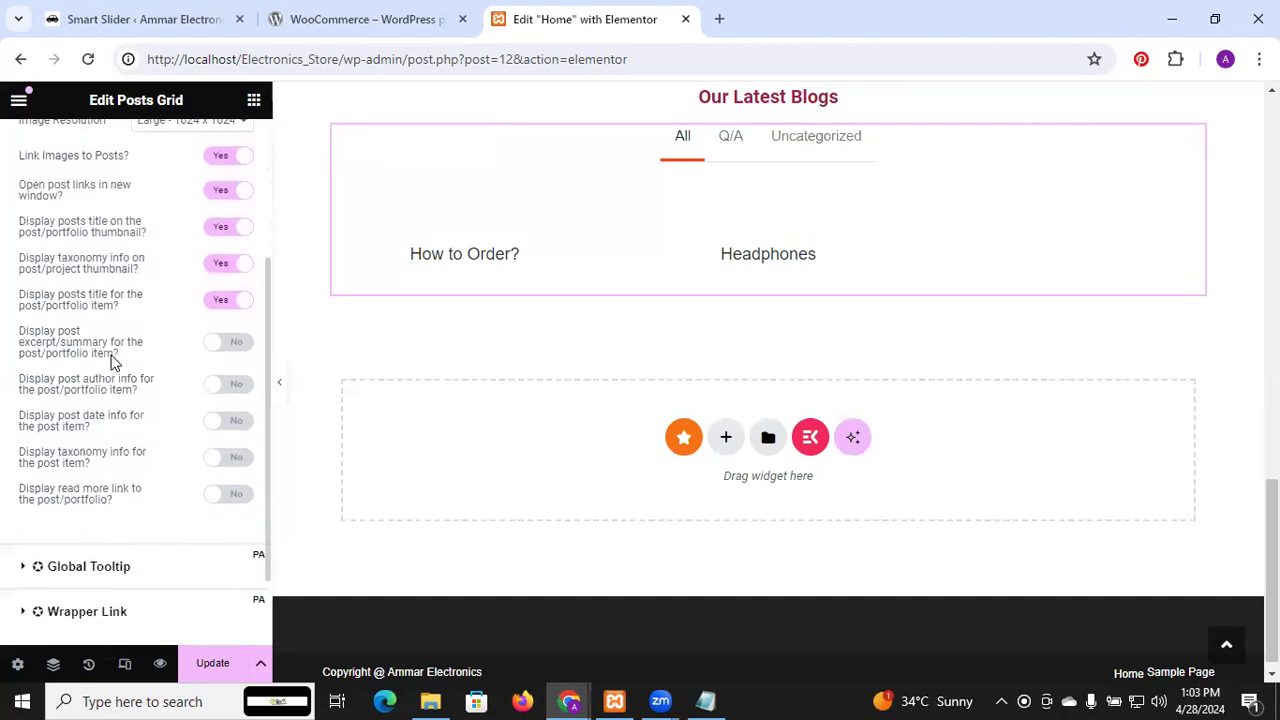
scroll(193, 565, up, 6)
click(221, 674)
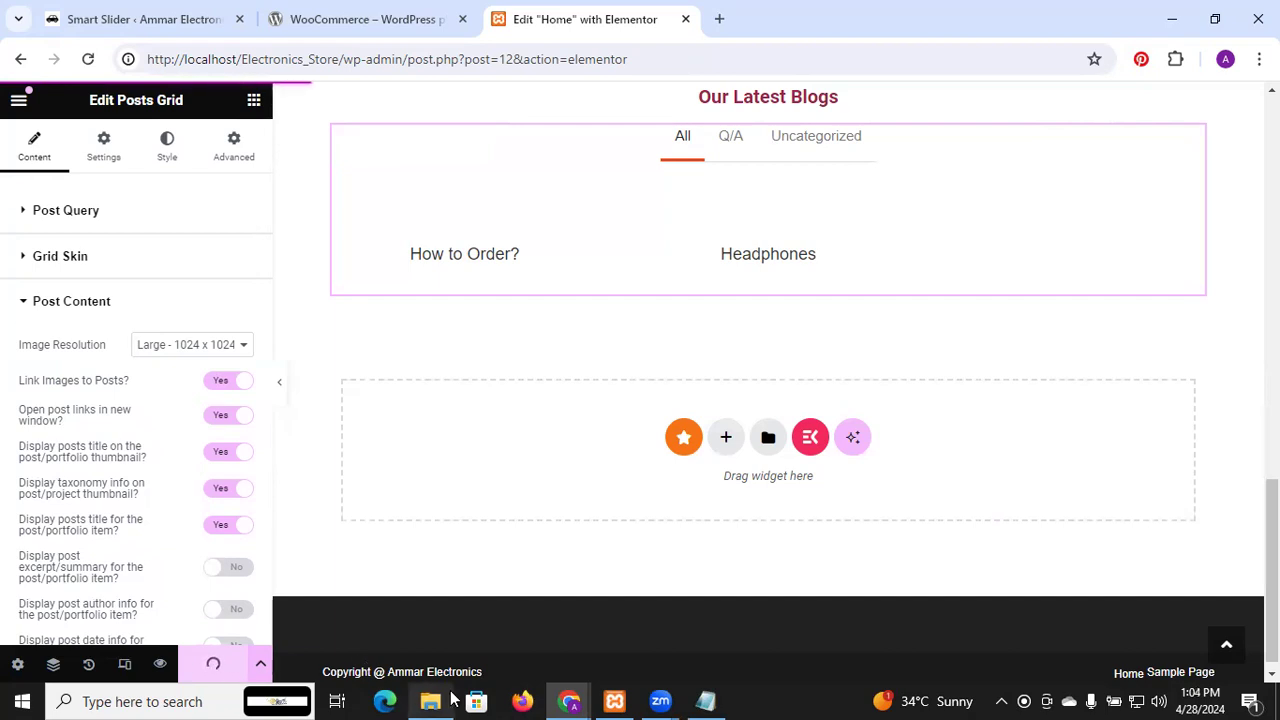
mouse_move(577, 698)
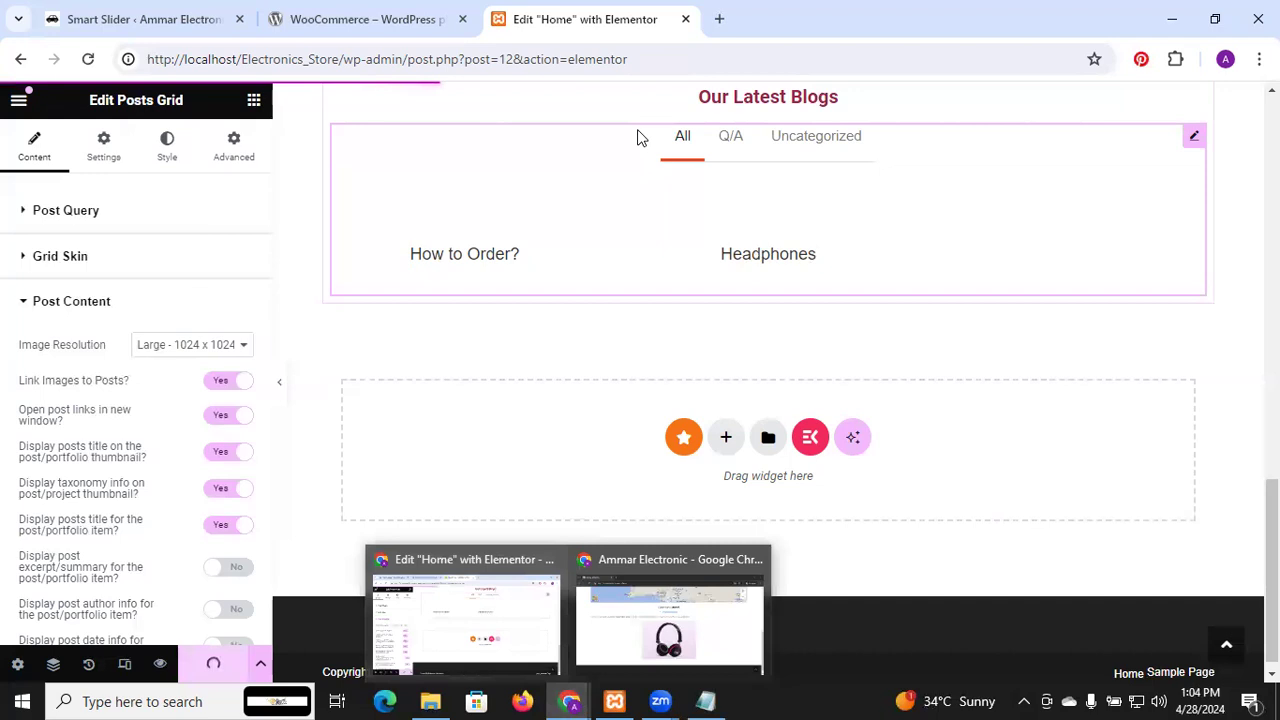
Switch to the Smart Slider browser tab and open the All Posts list
click(140, 19)
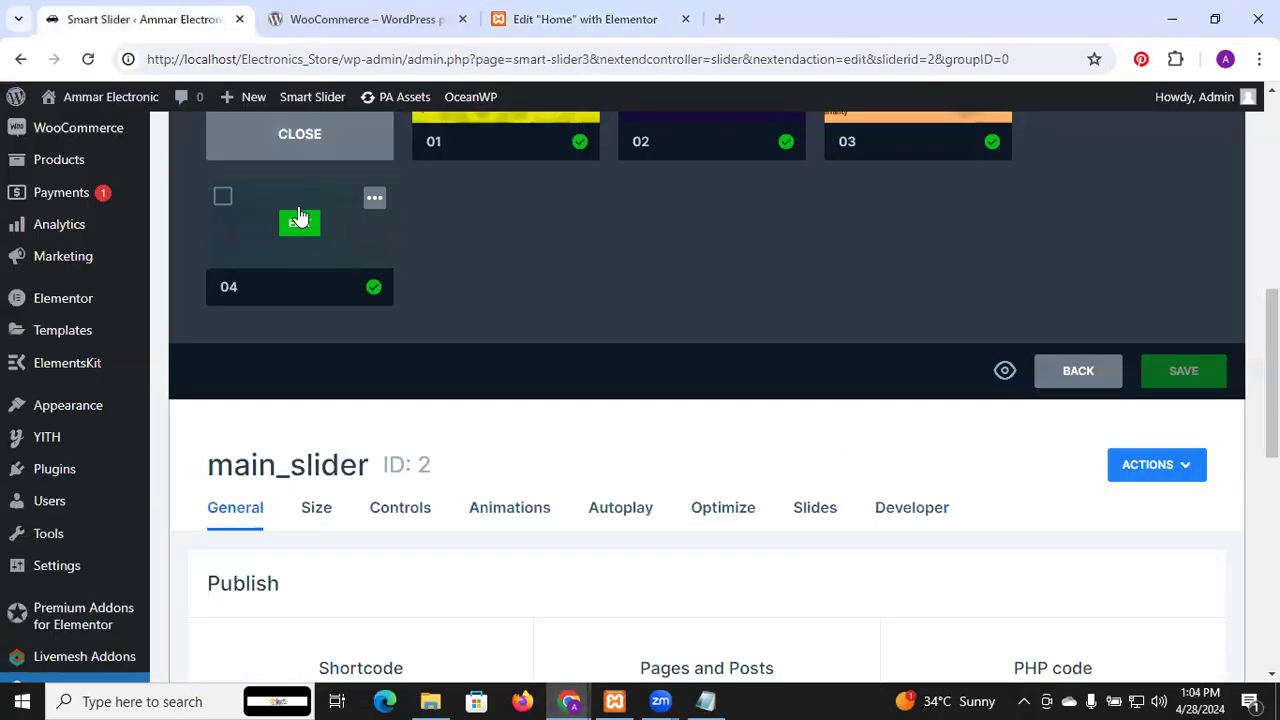
scroll(74, 229, up, 5)
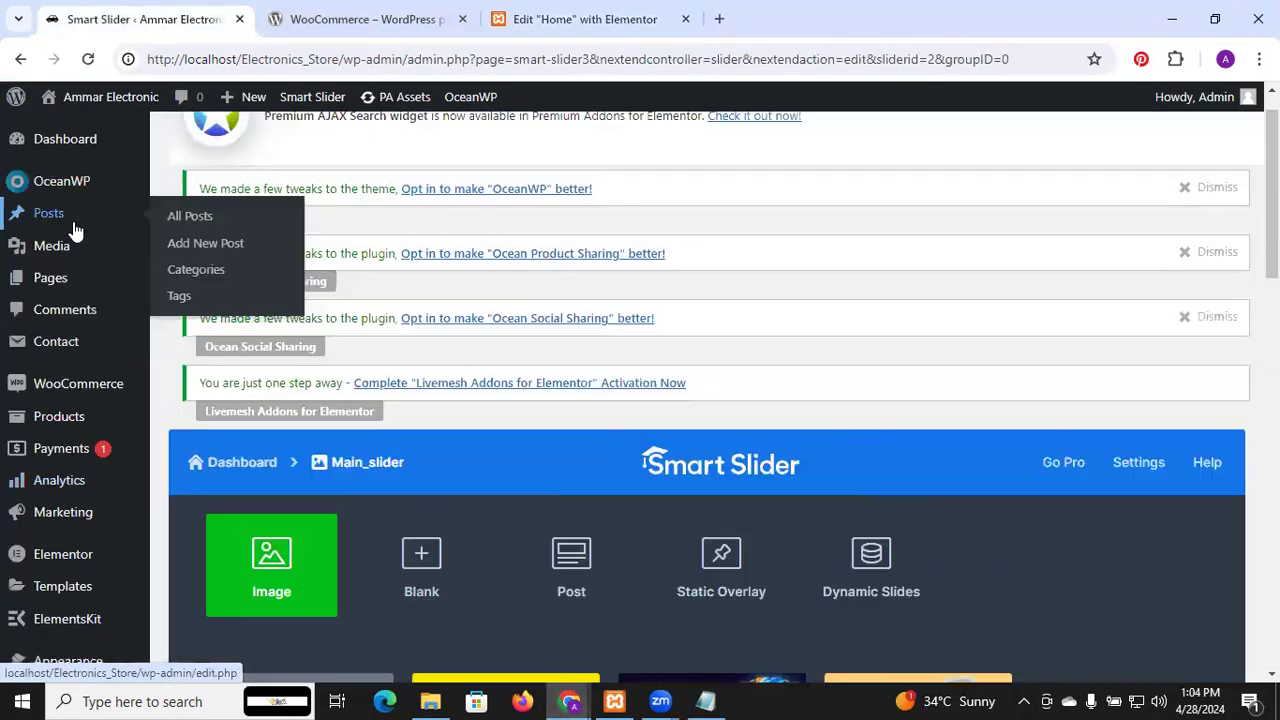
mouse_move(55, 223)
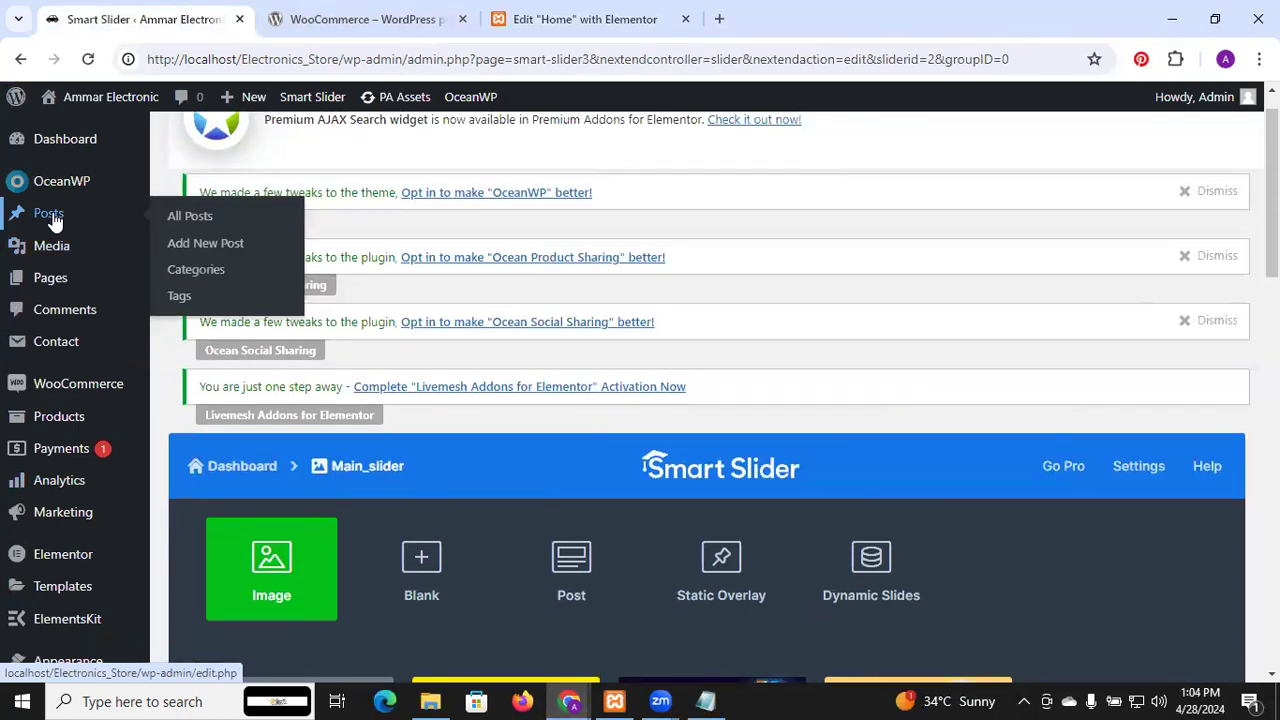
click(55, 223)
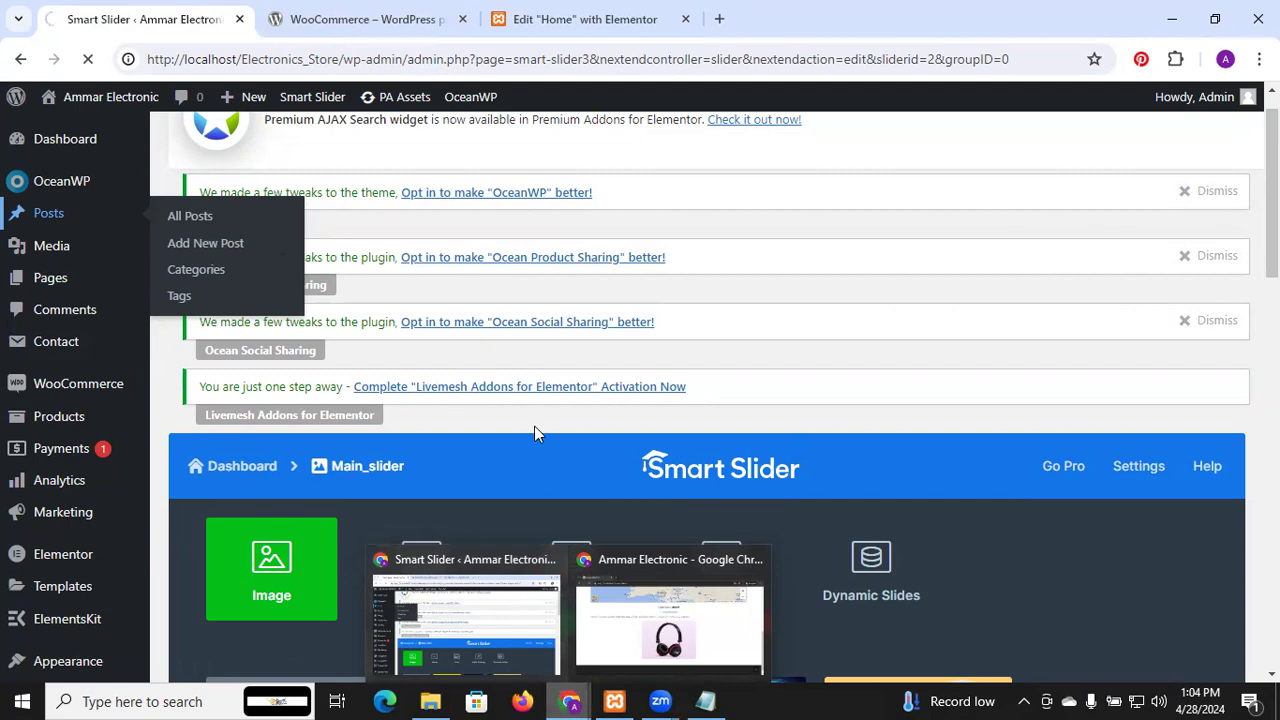
Glance at the Elementor editor tab, then return to the Smart Slider main_slider editor
click(560, 22)
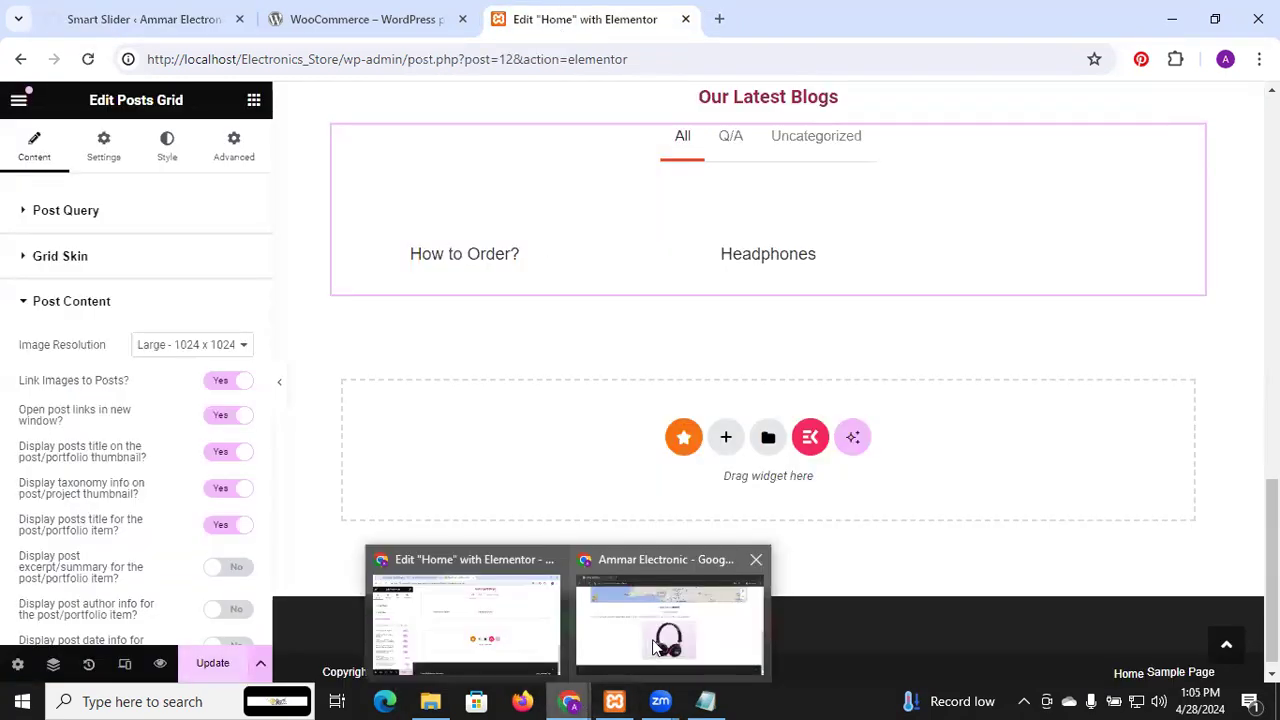
click(147, 10)
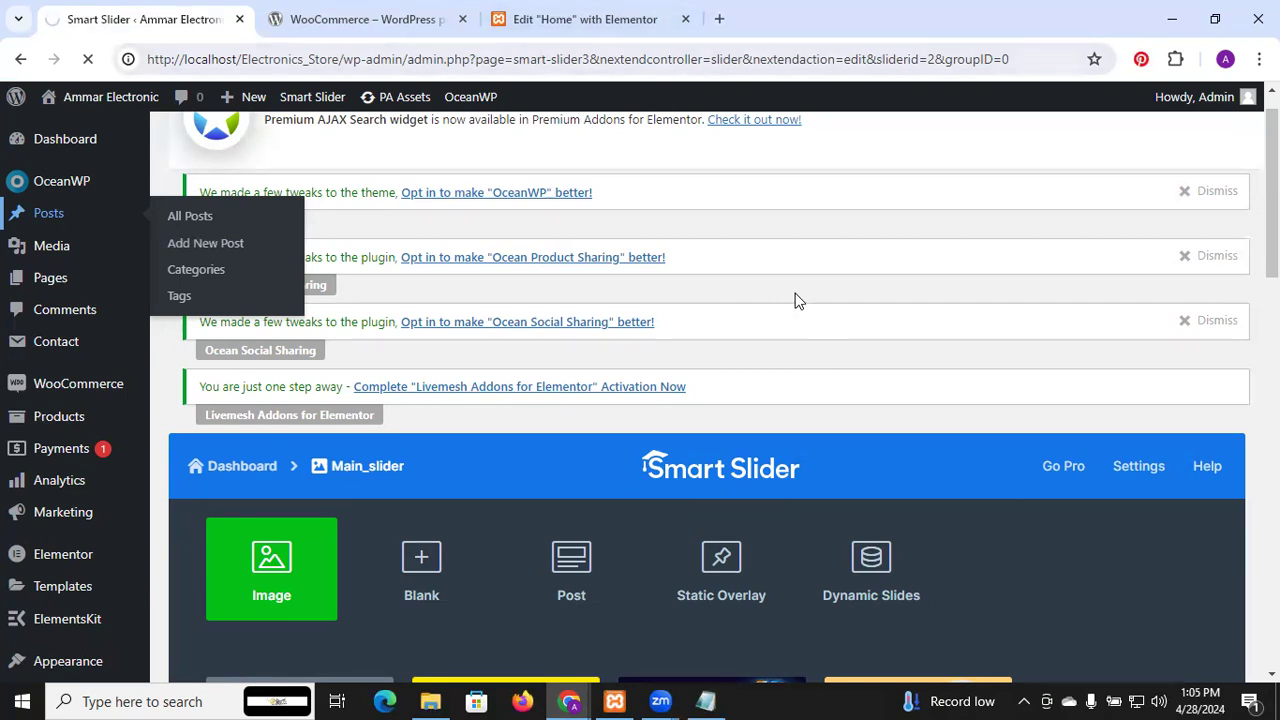
scroll(795, 293, down, 4)
scroll(795, 293, up, 4)
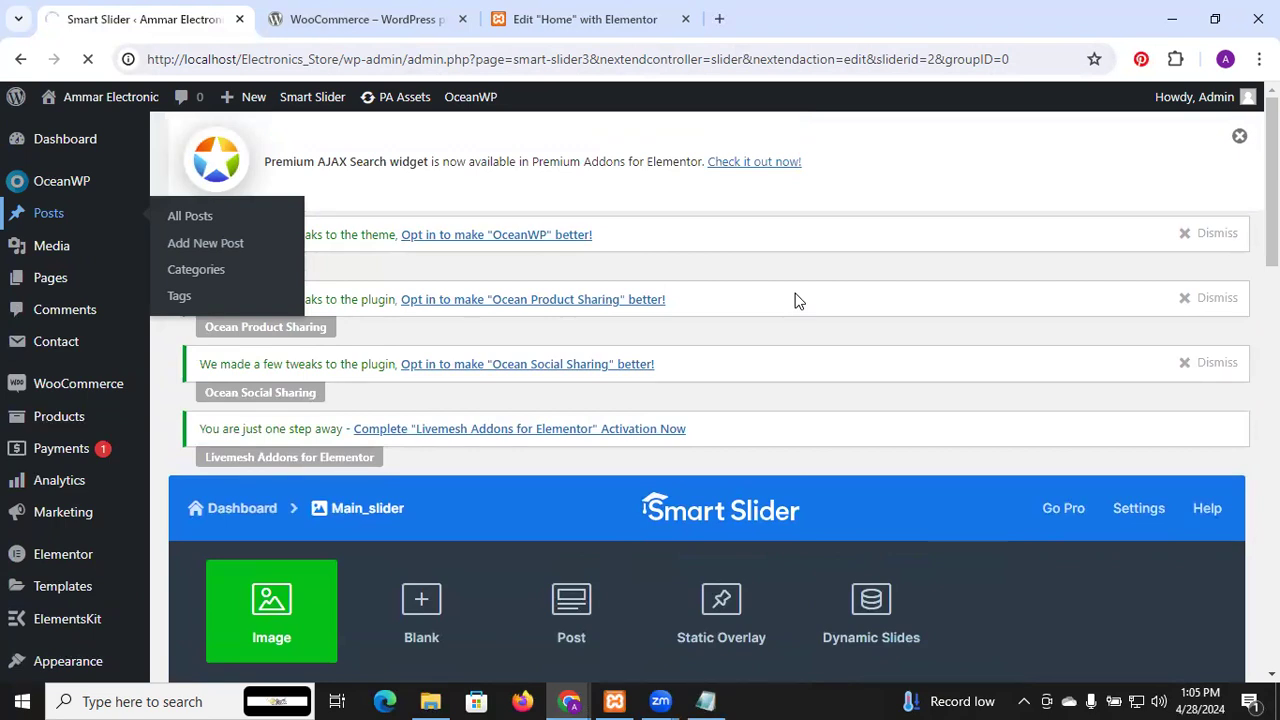
scroll(795, 297, down, 2)
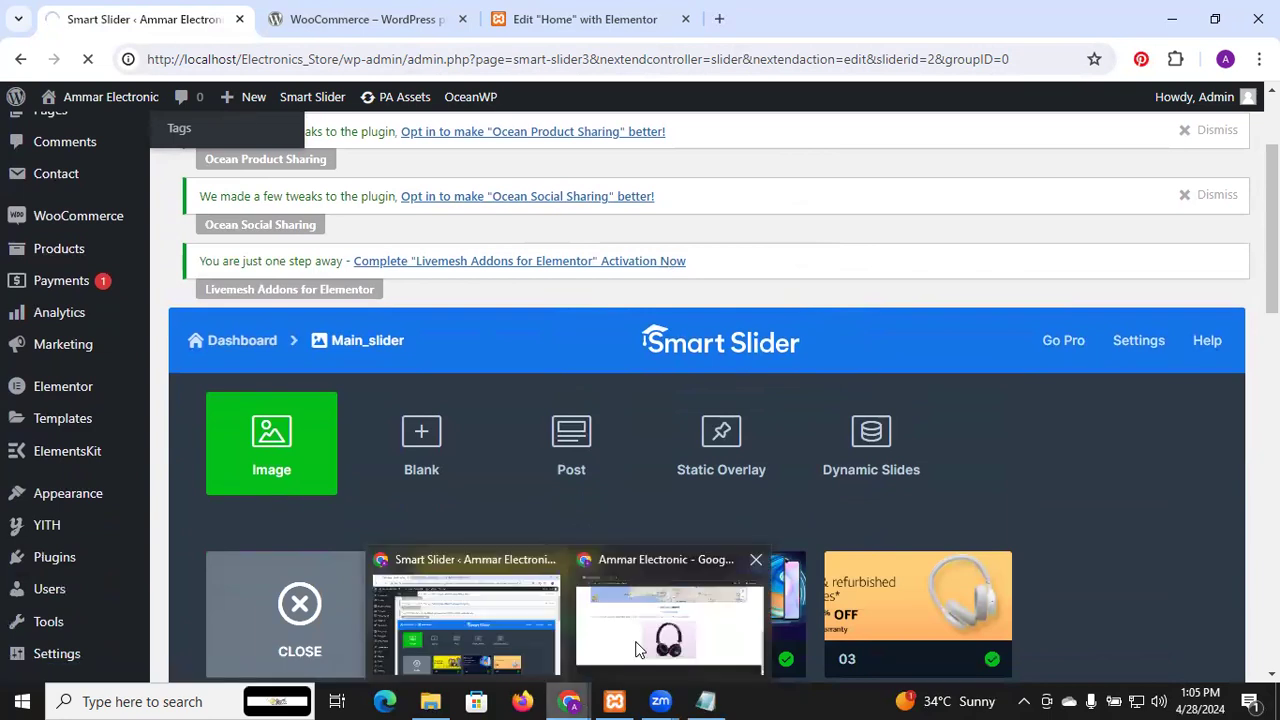
Bring the live site window forward and scroll through the home page
click(668, 620)
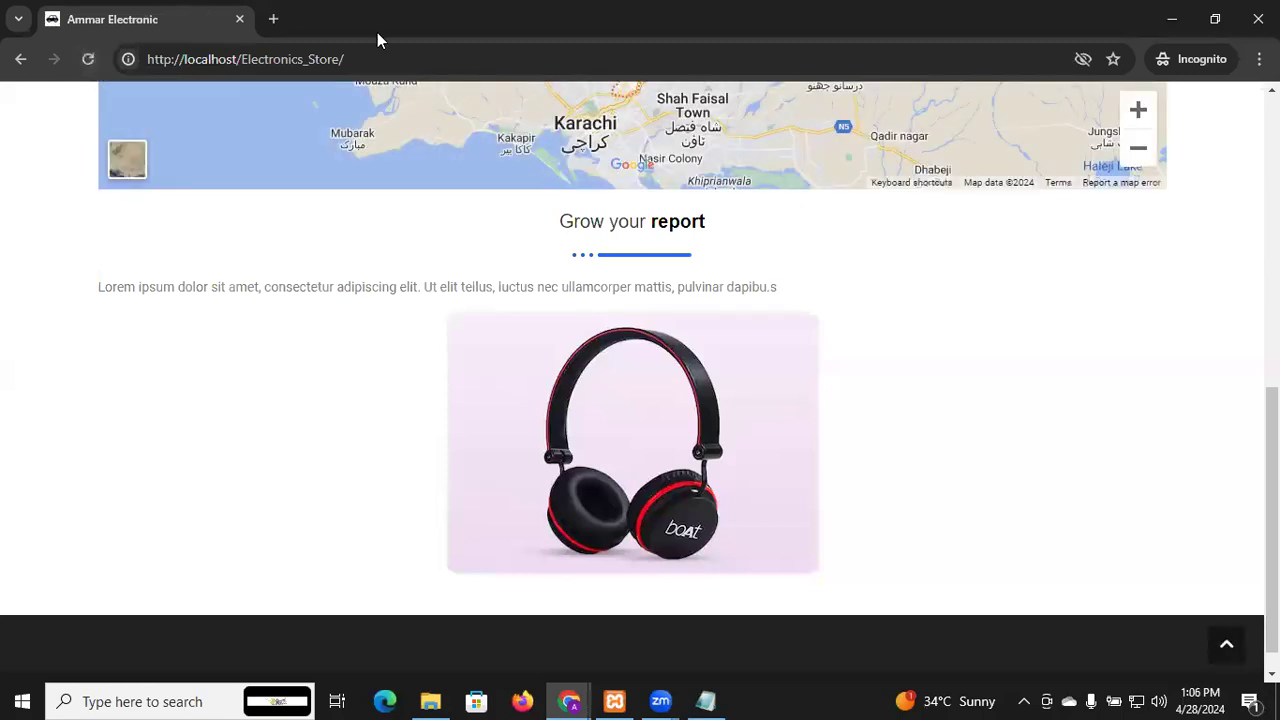
scroll(632, 382, up, 7)
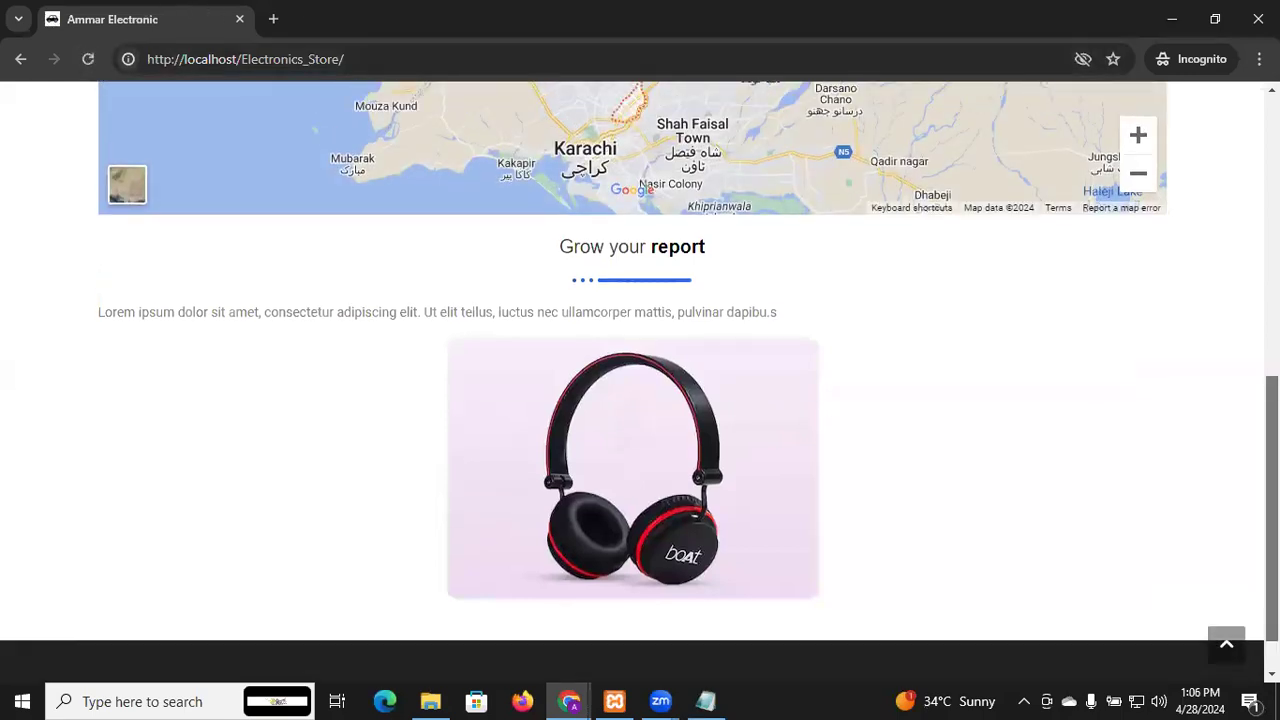
scroll(632, 382, down, 2)
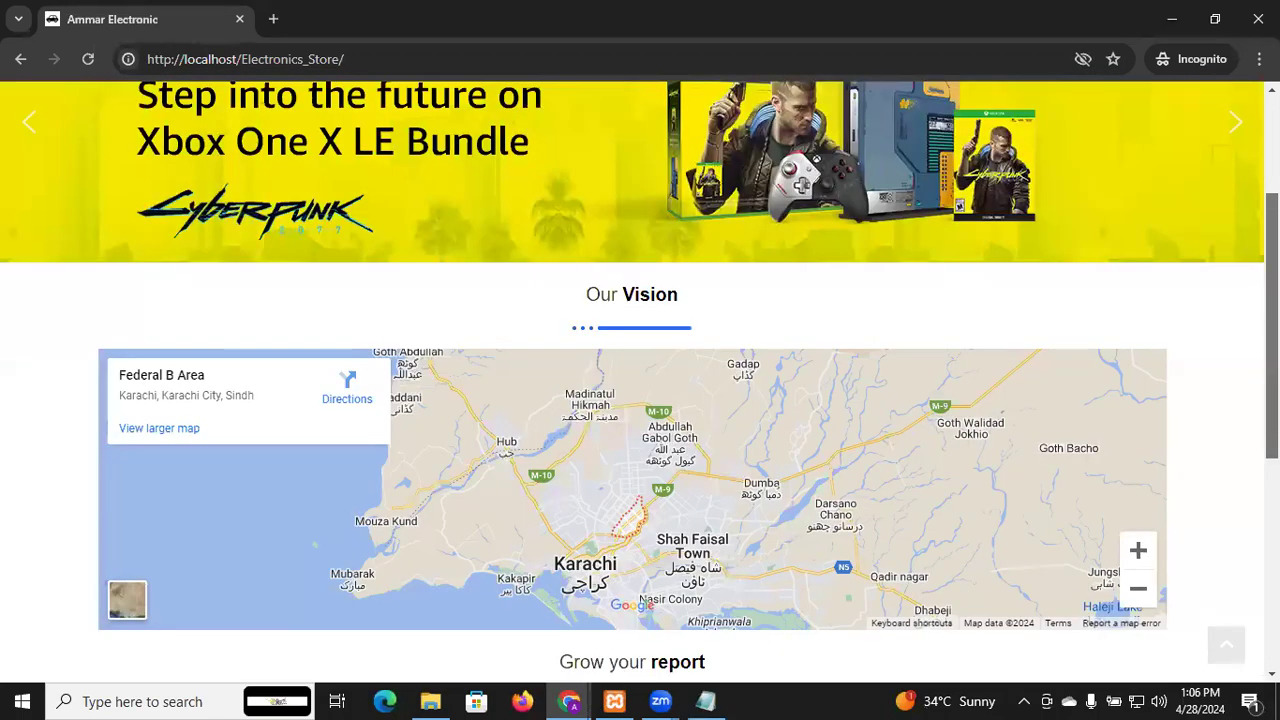
scroll(1222, 217, down, 5)
scroll(1222, 217, up, 6)
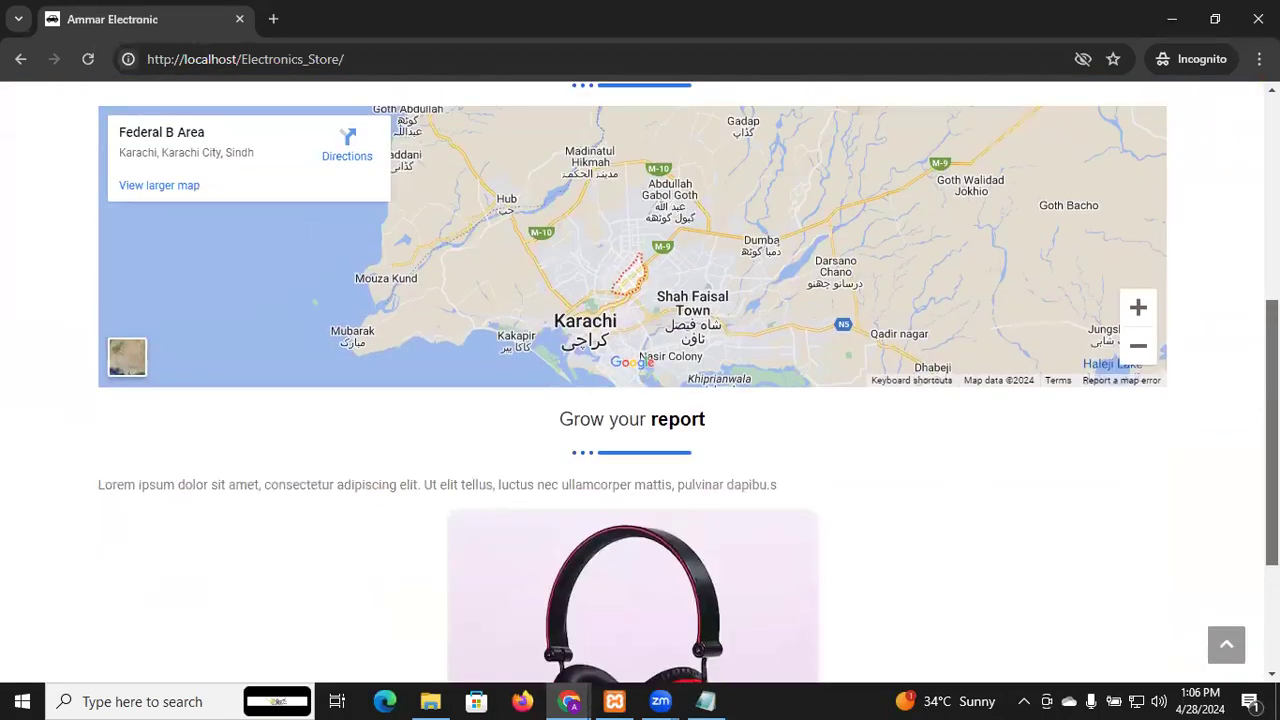
Reload the live home page and scroll to check the latest changes
click(88, 59)
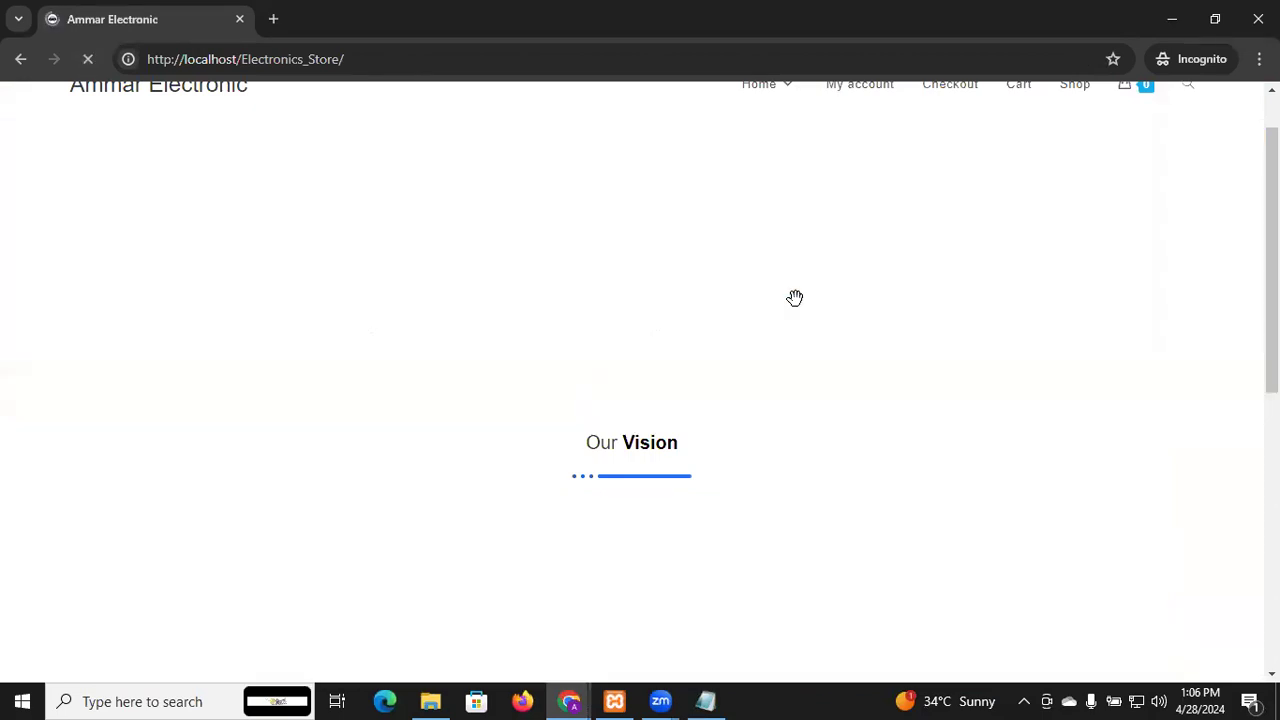
scroll(795, 298, down, 6)
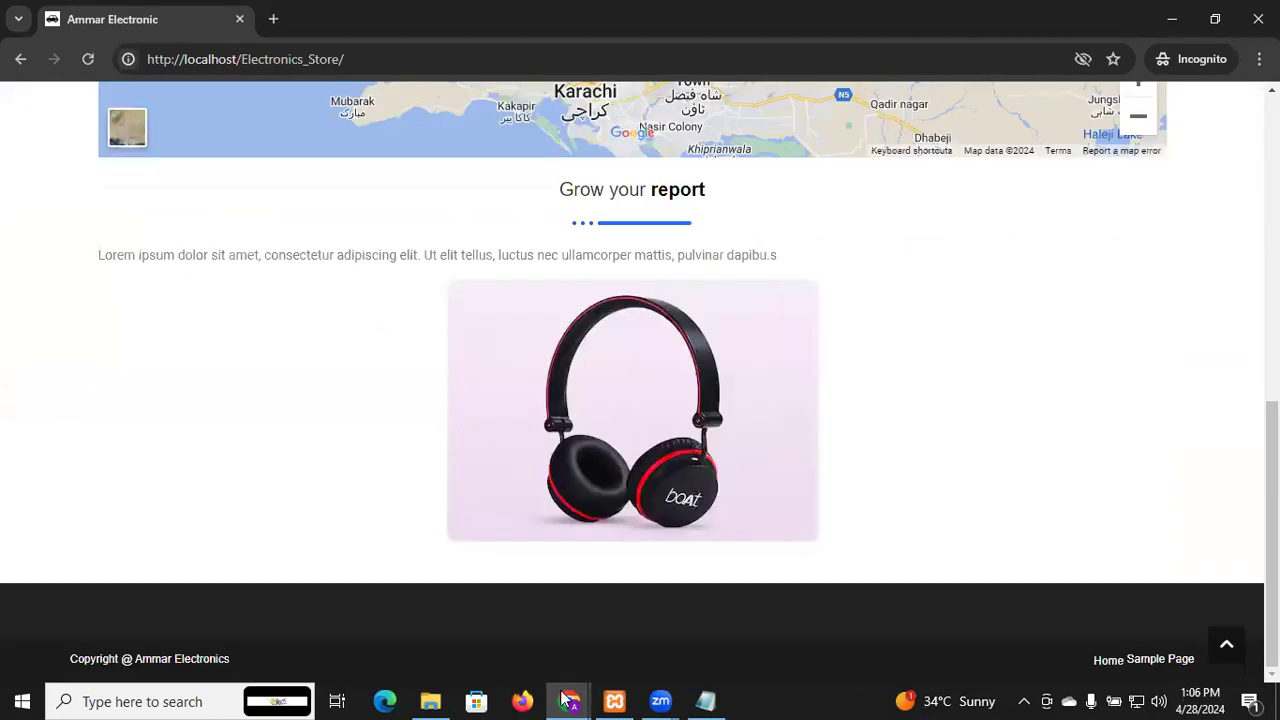
mouse_move(565, 700)
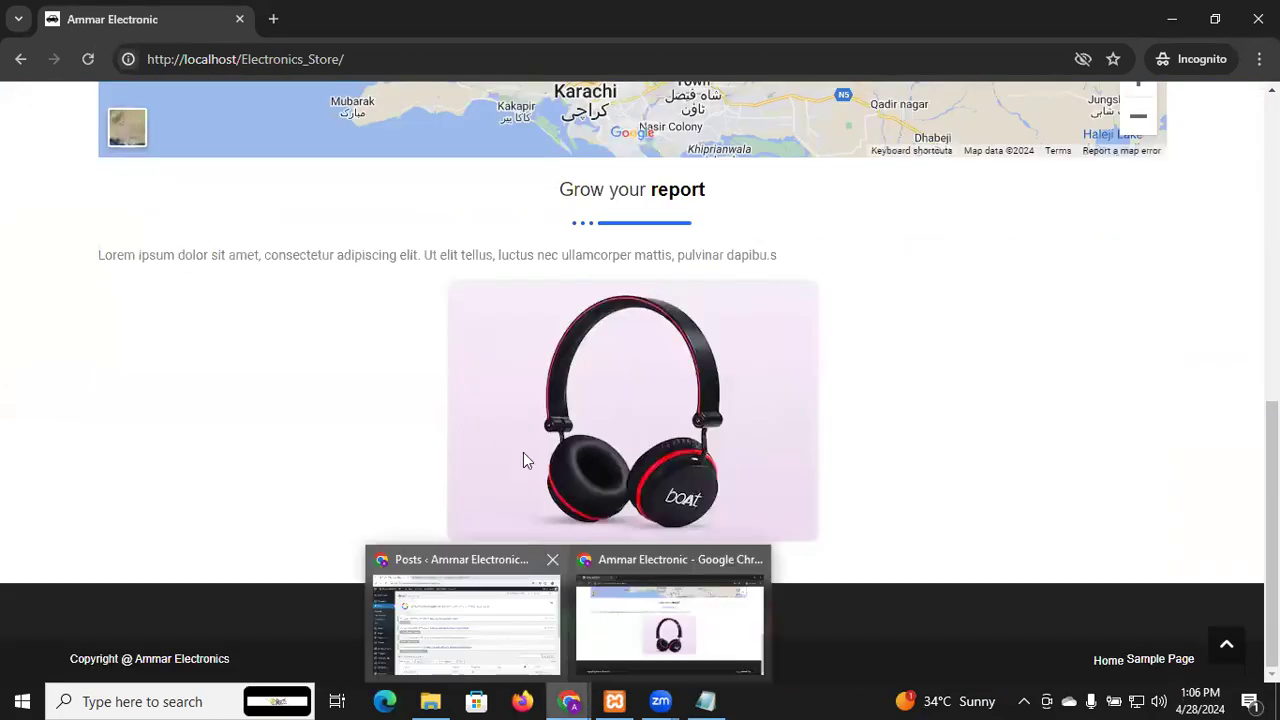
scroll(523, 452, down, 5)
scroll(523, 452, up, 5)
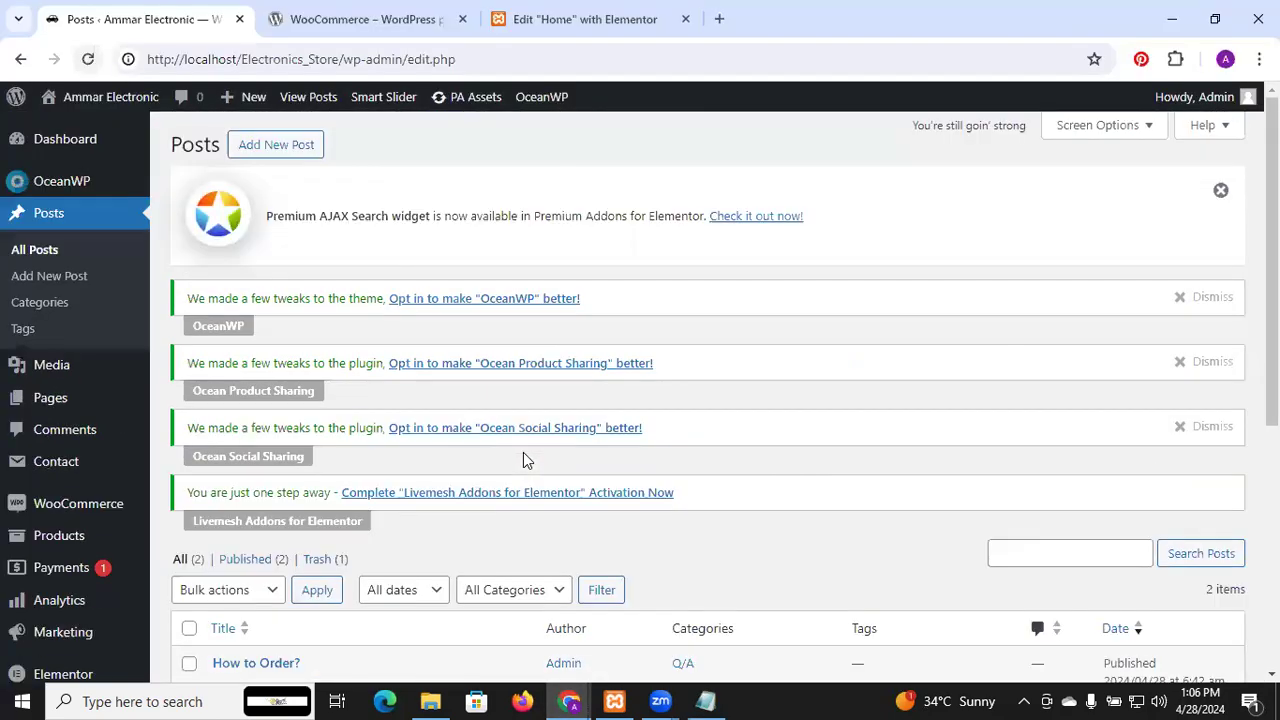
Update the home page in Elementor, then open the How to Order? post for editing
click(532, 14)
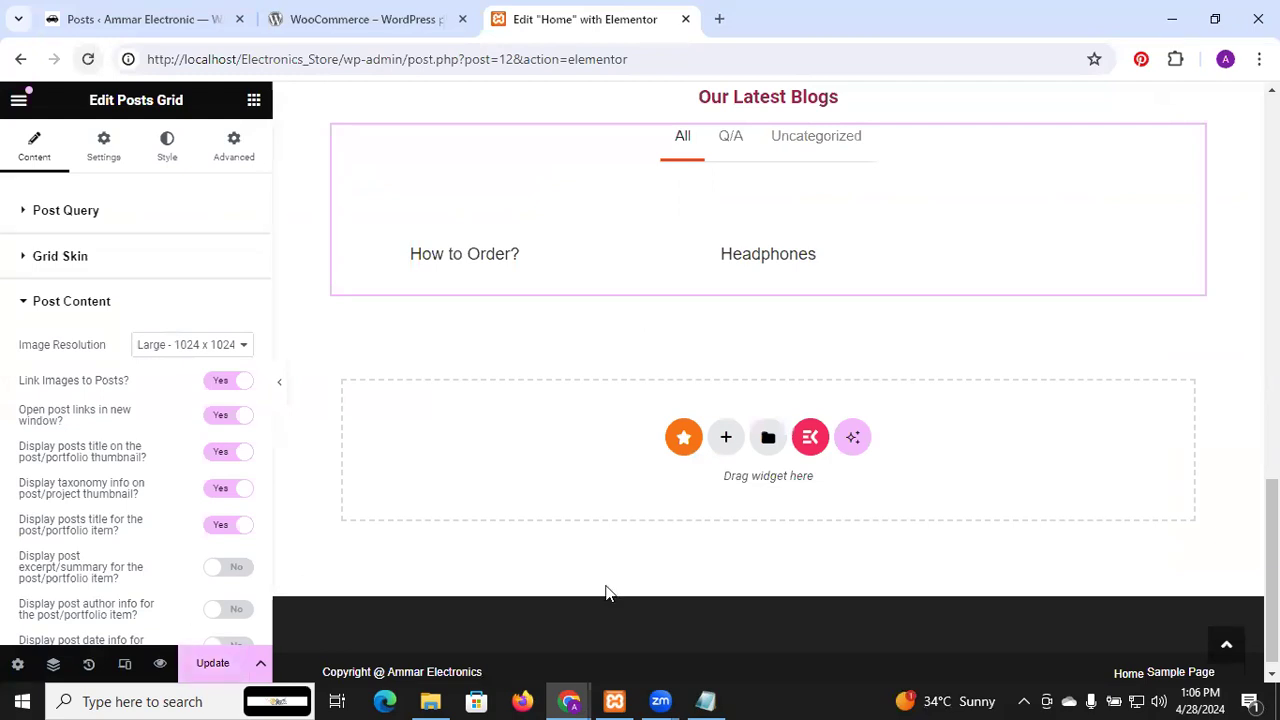
click(210, 664)
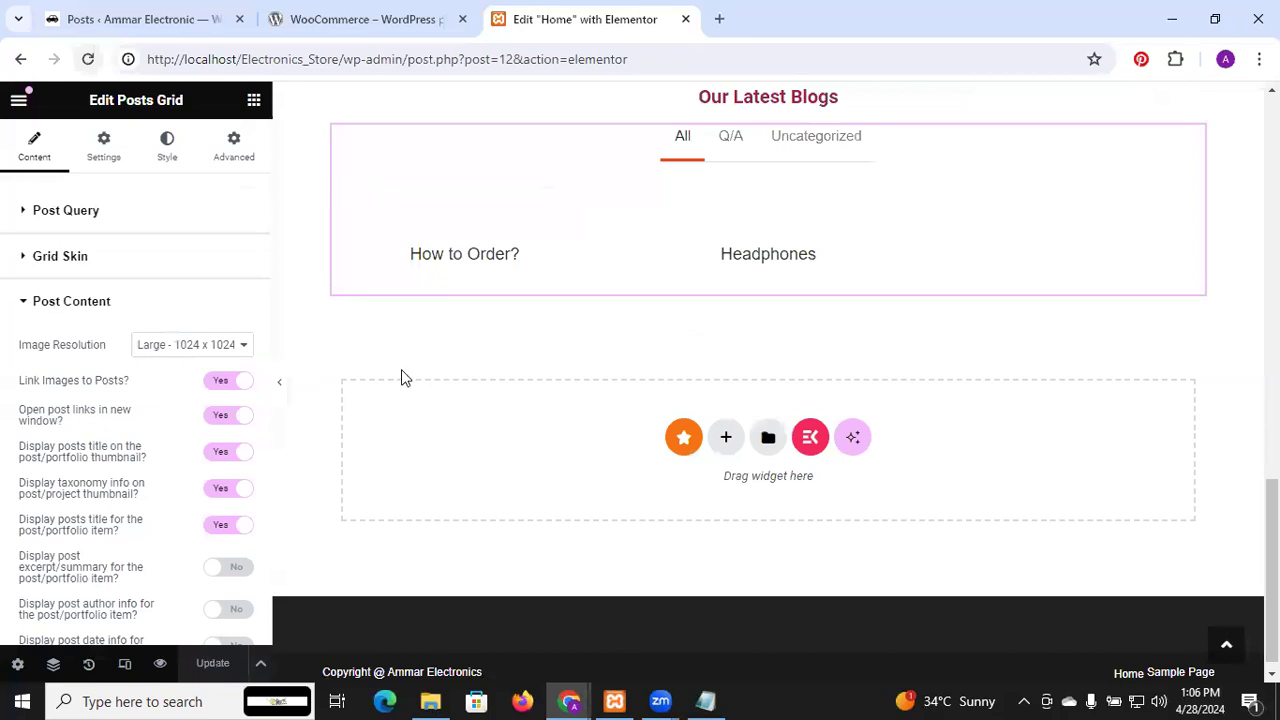
click(185, 17)
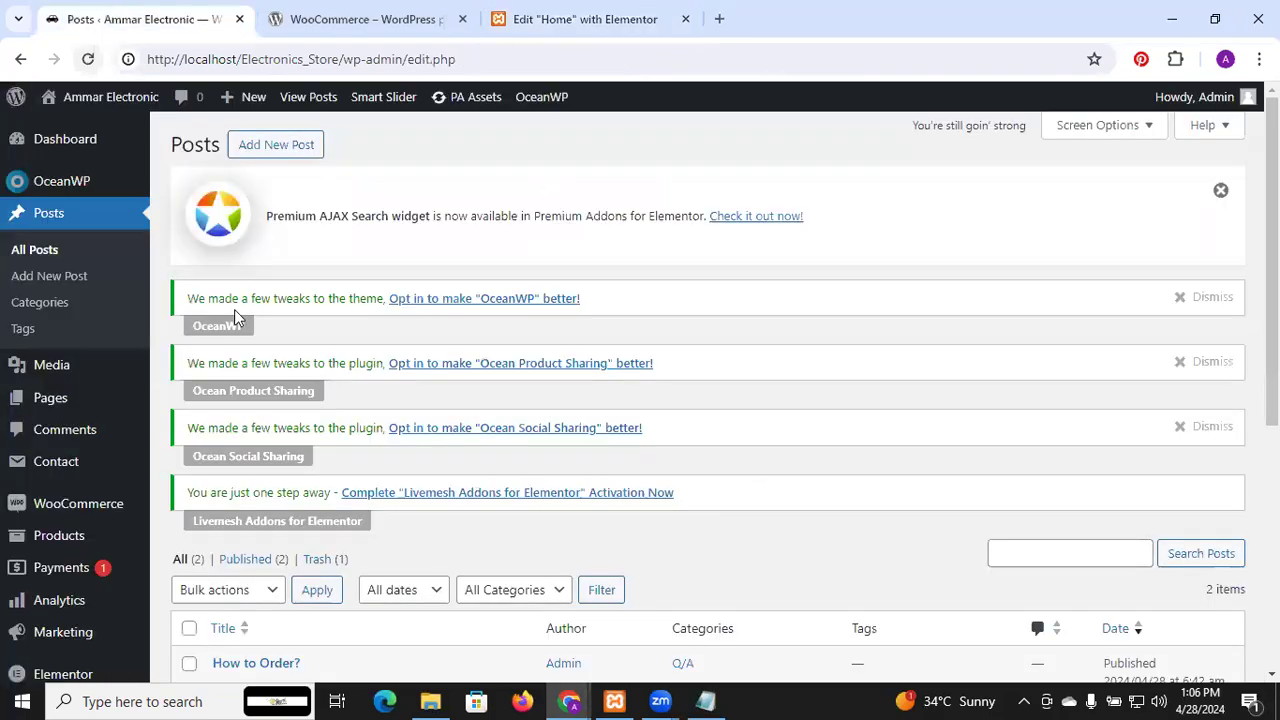
scroll(235, 317, down, 2)
scroll(234, 317, down, 1)
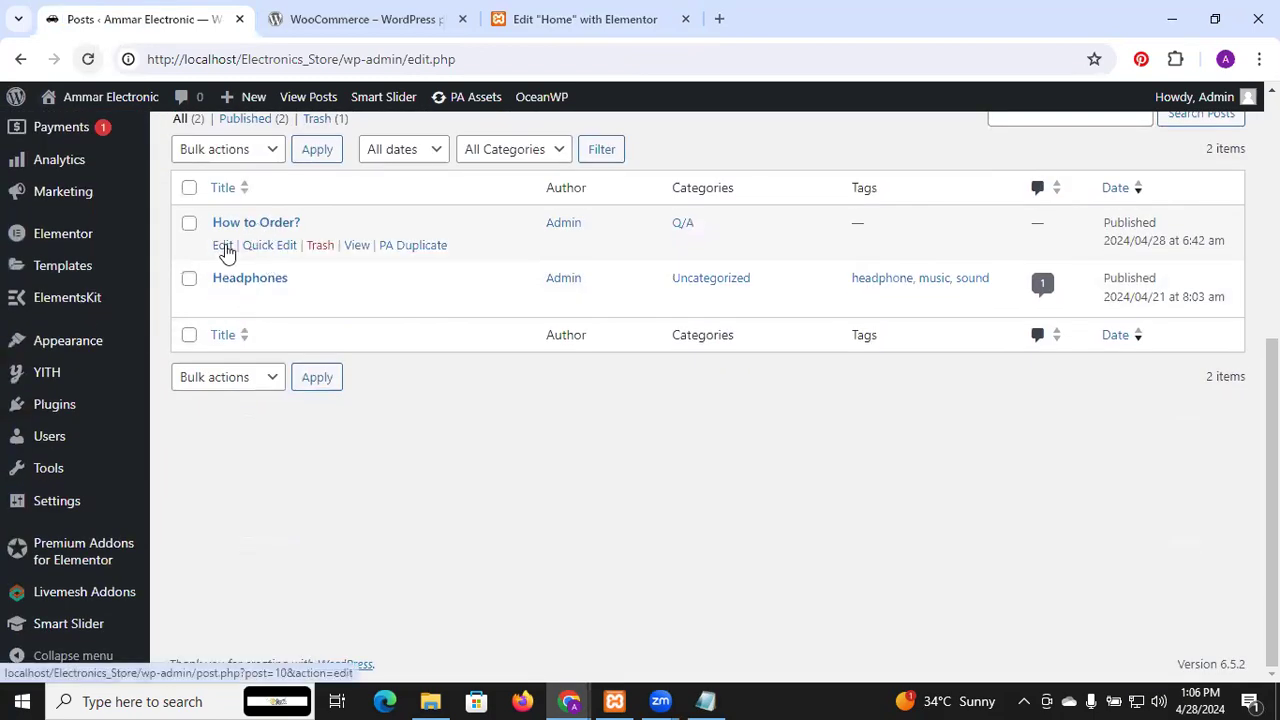
click(222, 246)
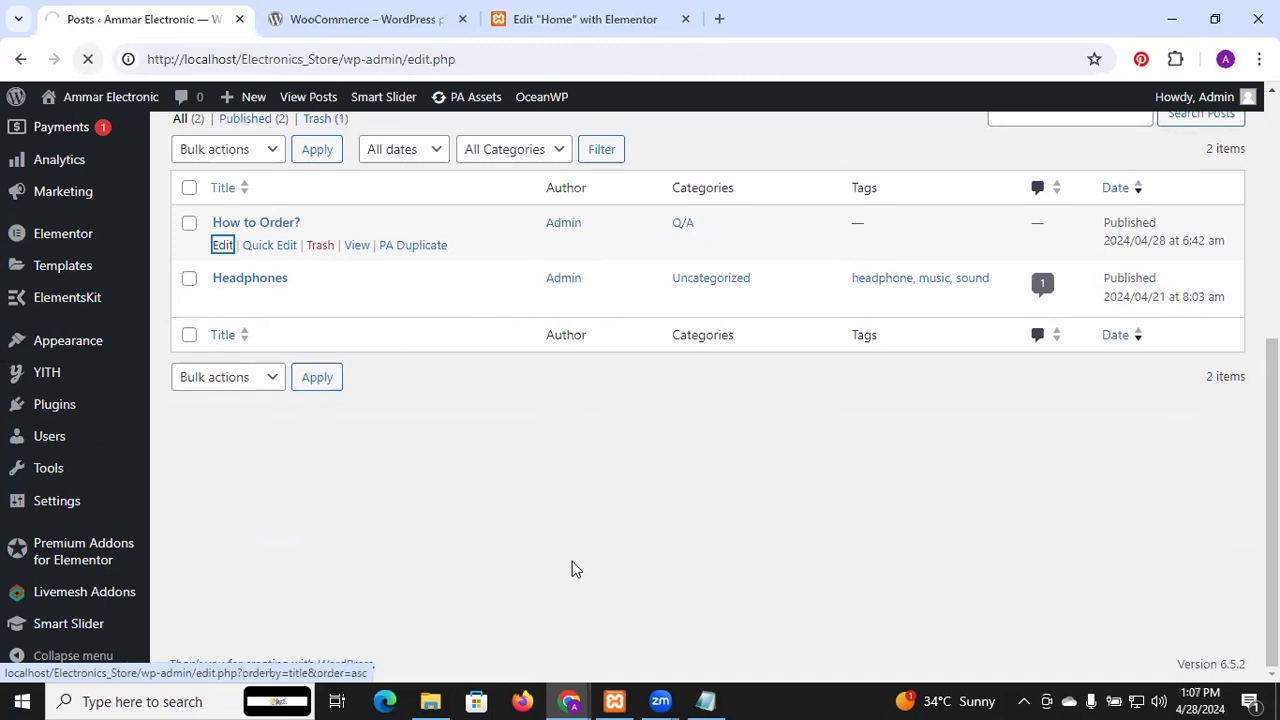
Reload the live site and scroll down to the Our Latest Blogs section
mouse_move(577, 700)
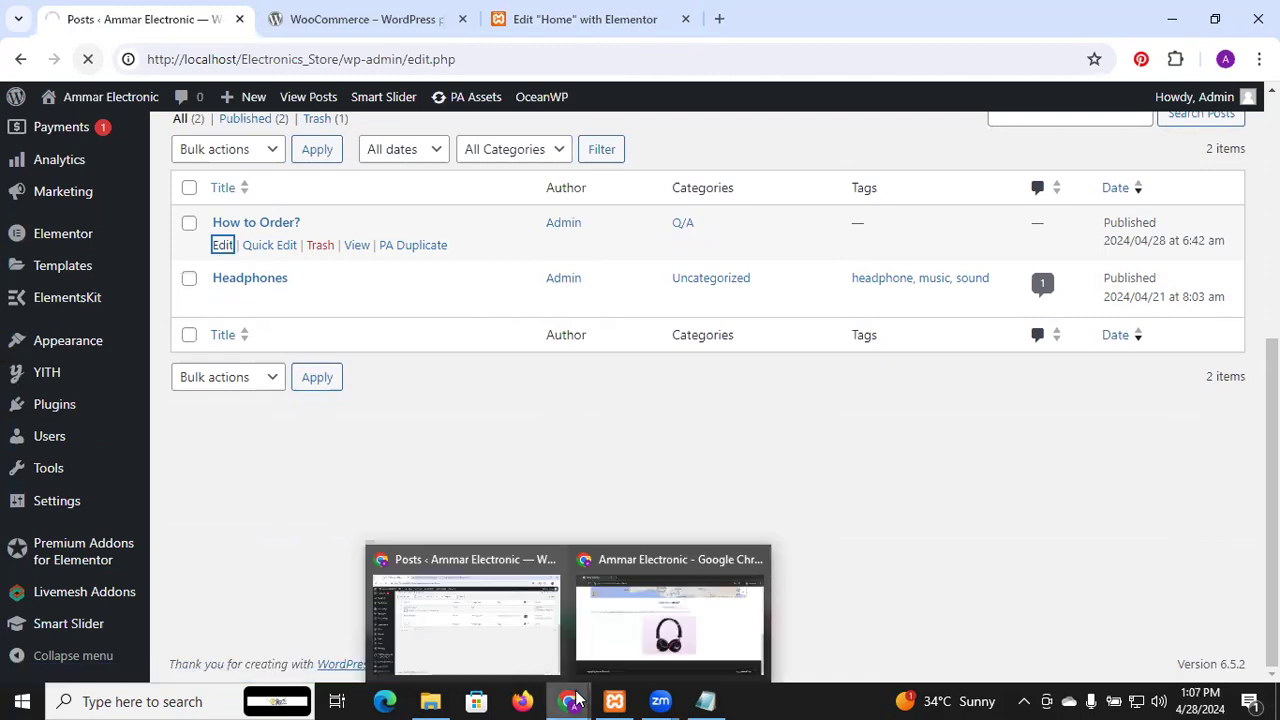
click(624, 639)
click(95, 63)
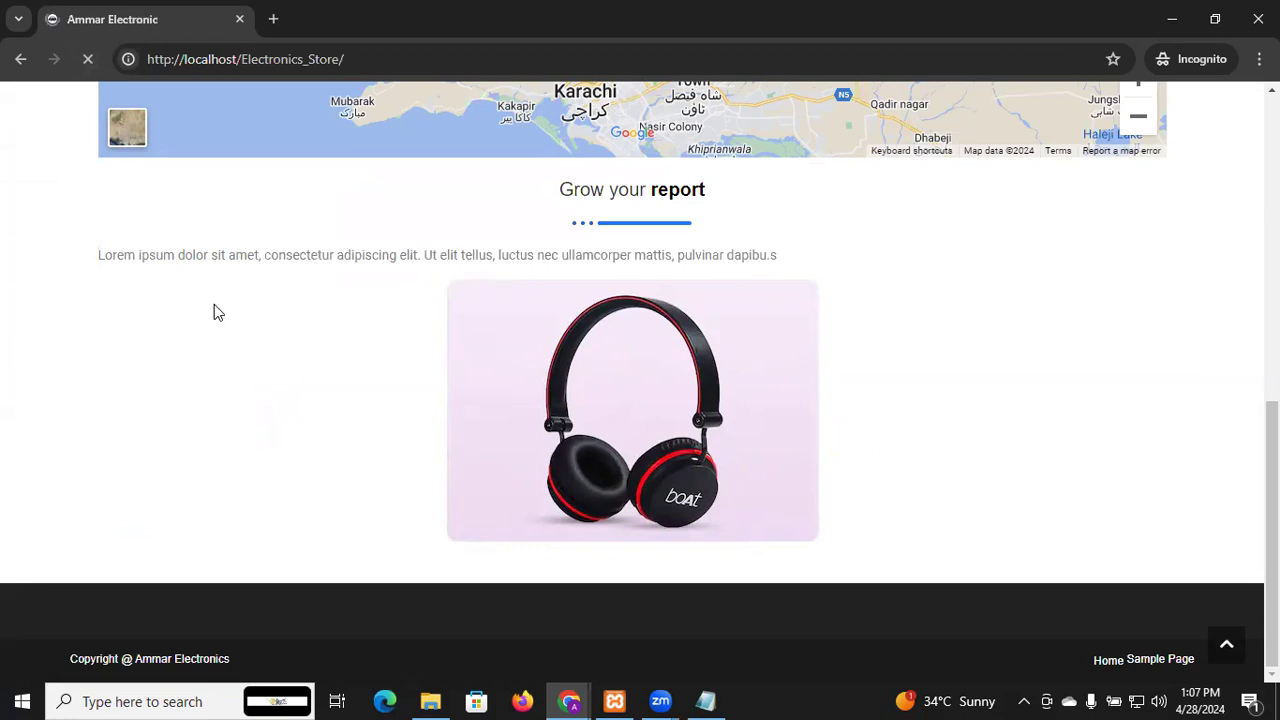
scroll(214, 304, down, 3)
scroll(214, 306, down, 1)
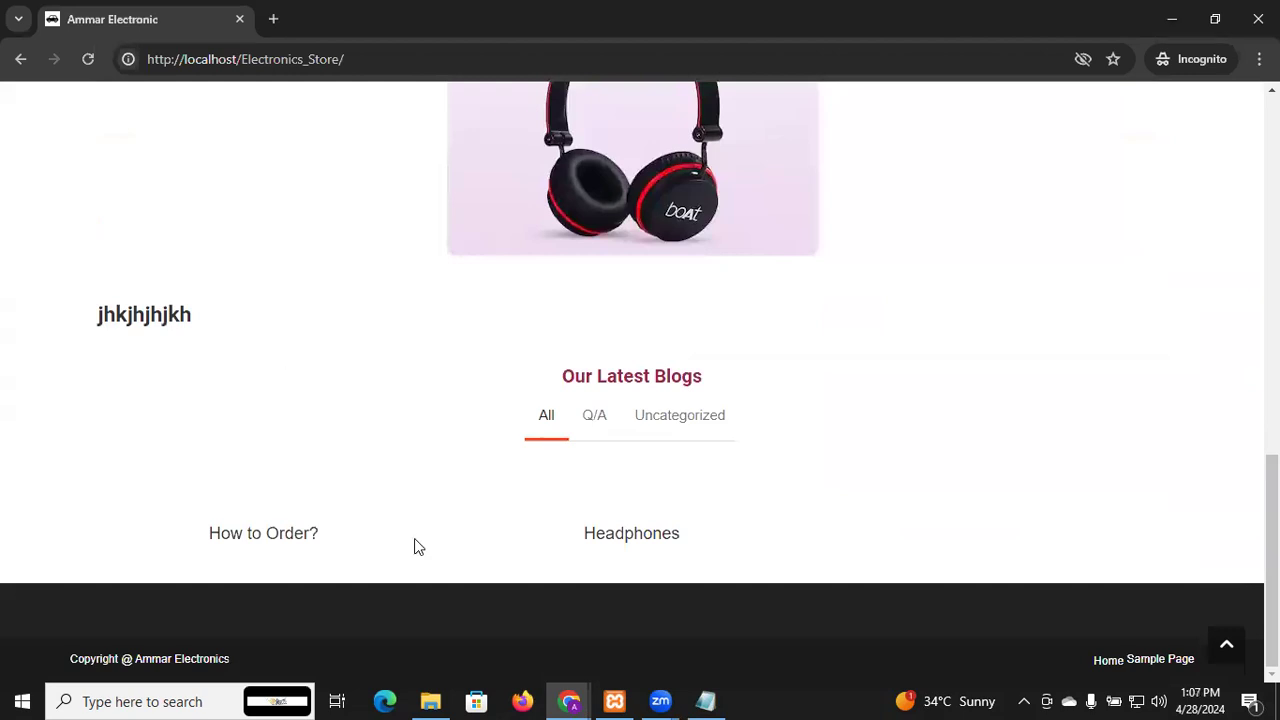
mouse_move(556, 699)
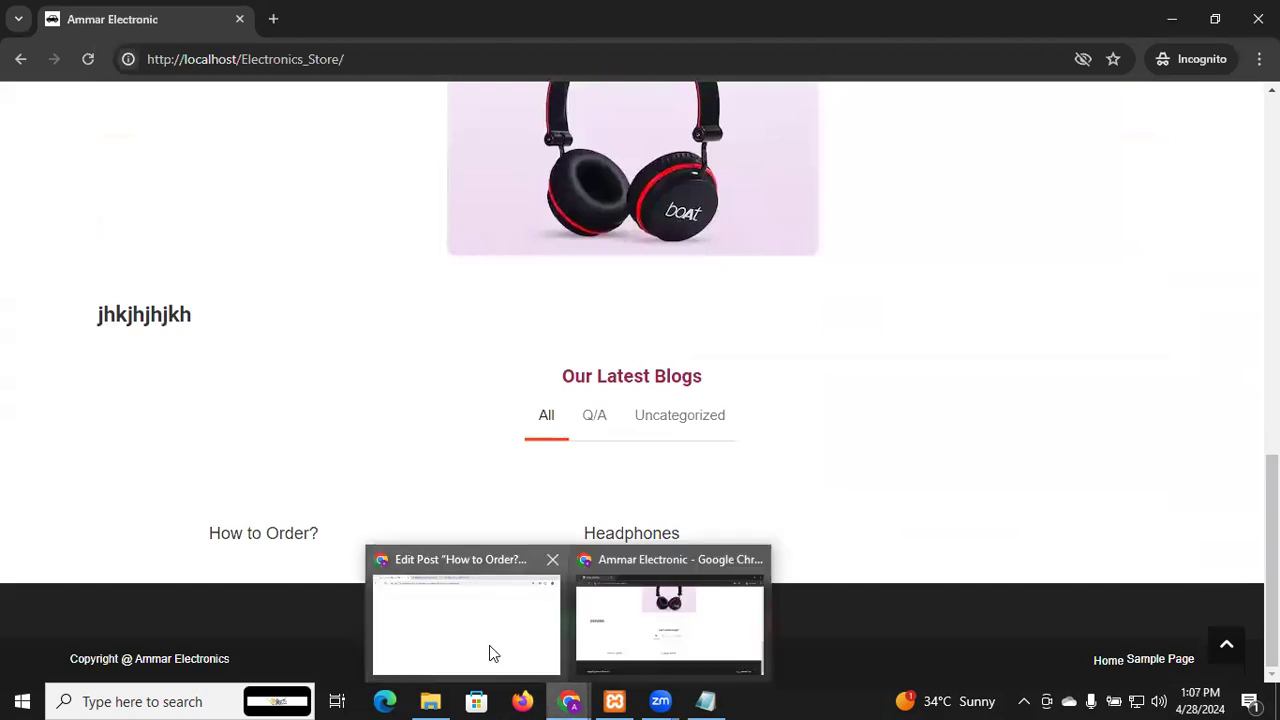
Keep the How to Order? post format as Standard and stick it to the top of the blog
click(489, 650)
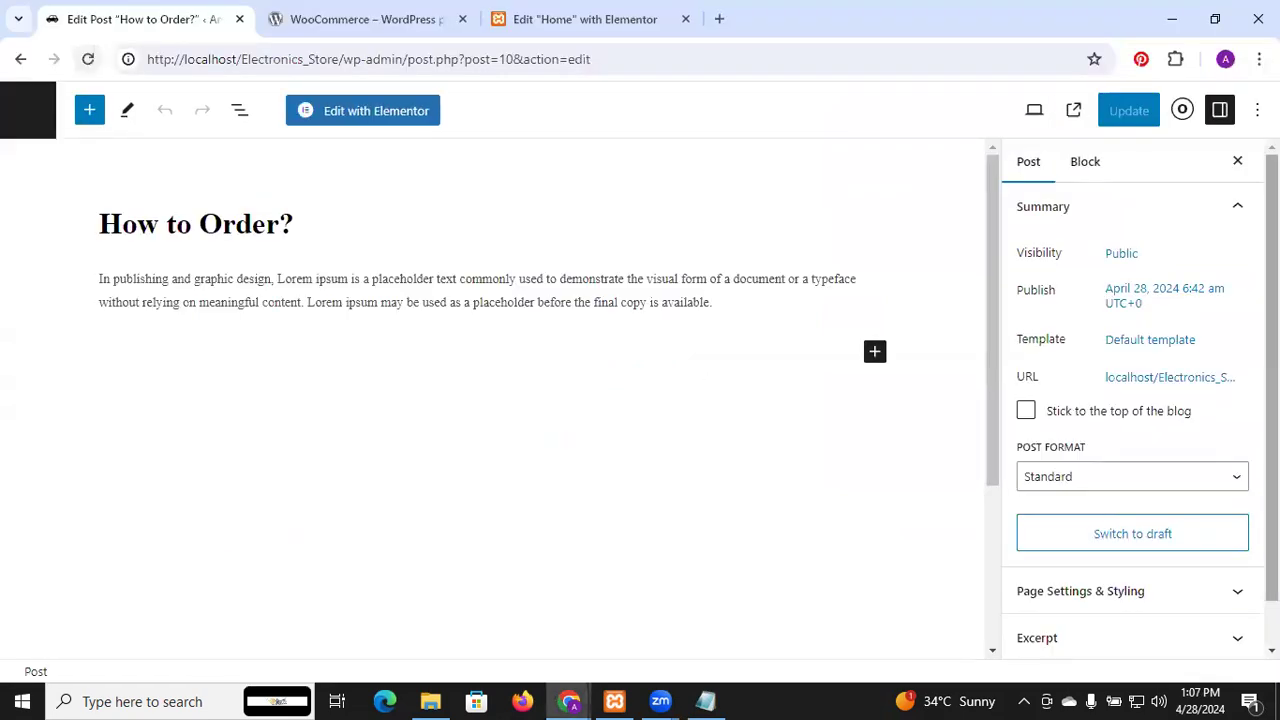
scroll(1170, 598, down, 1)
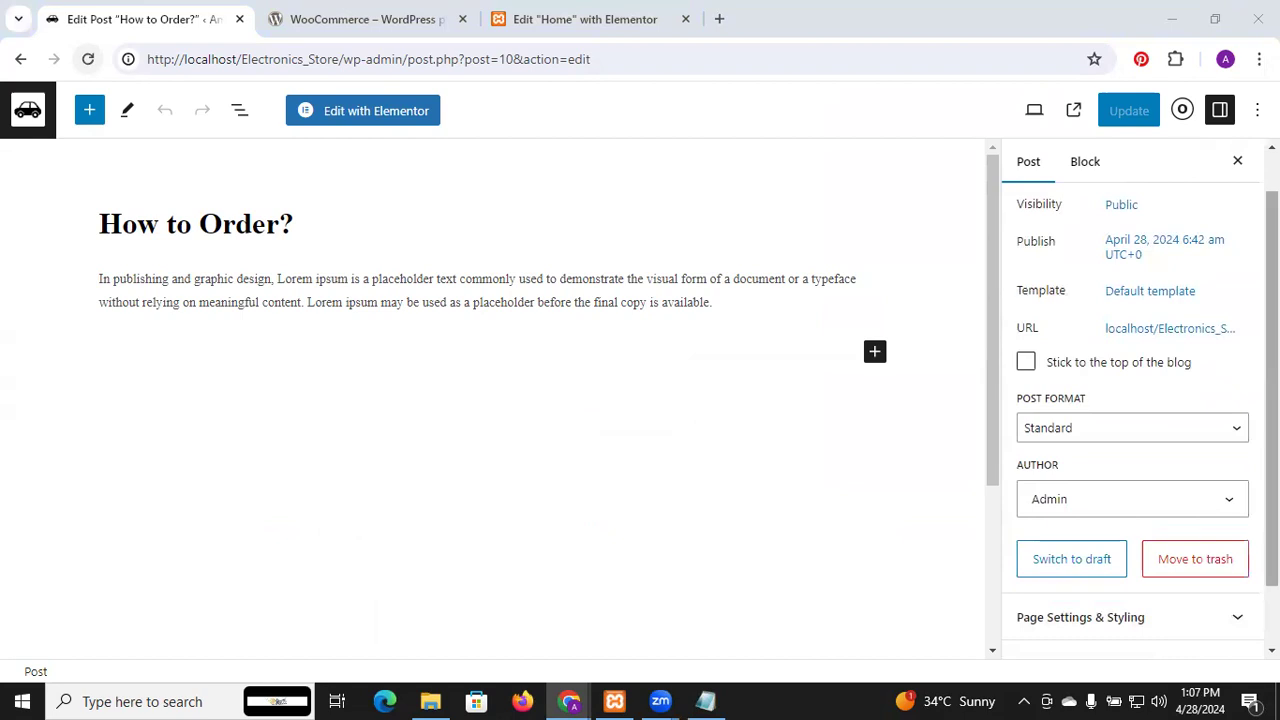
scroll(1090, 452, down, 1)
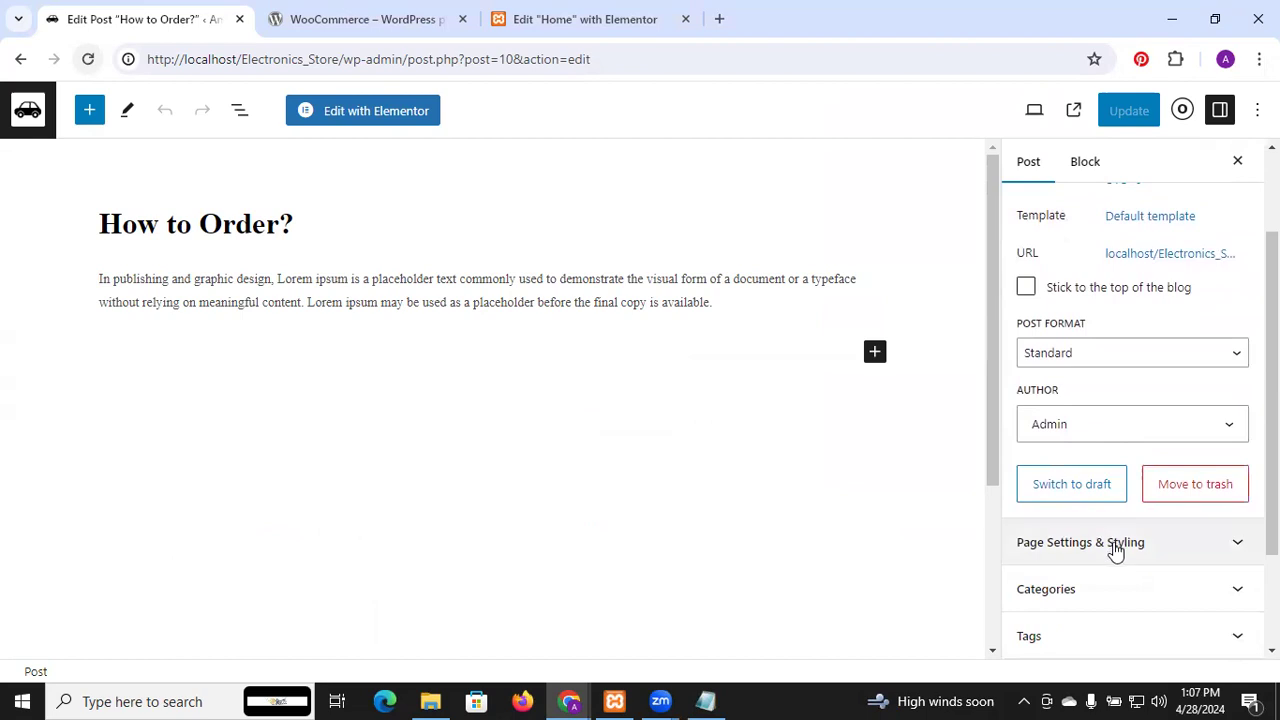
click(1075, 356)
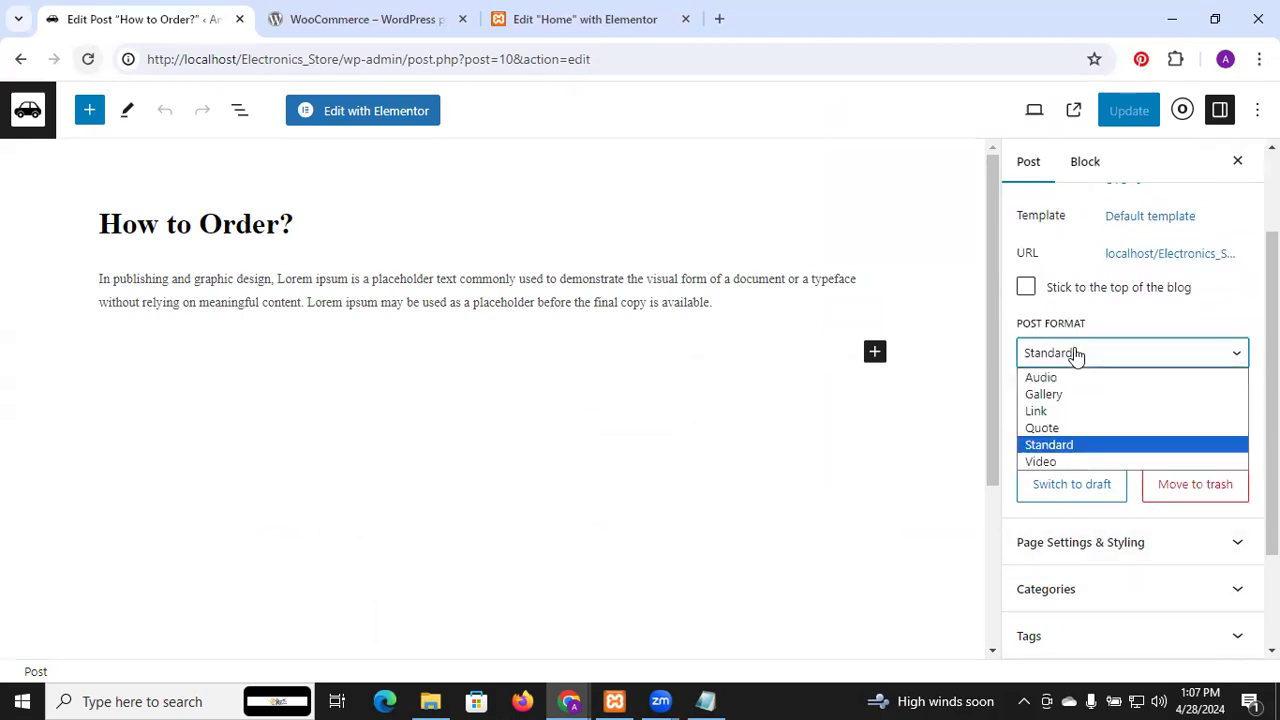
click(1076, 357)
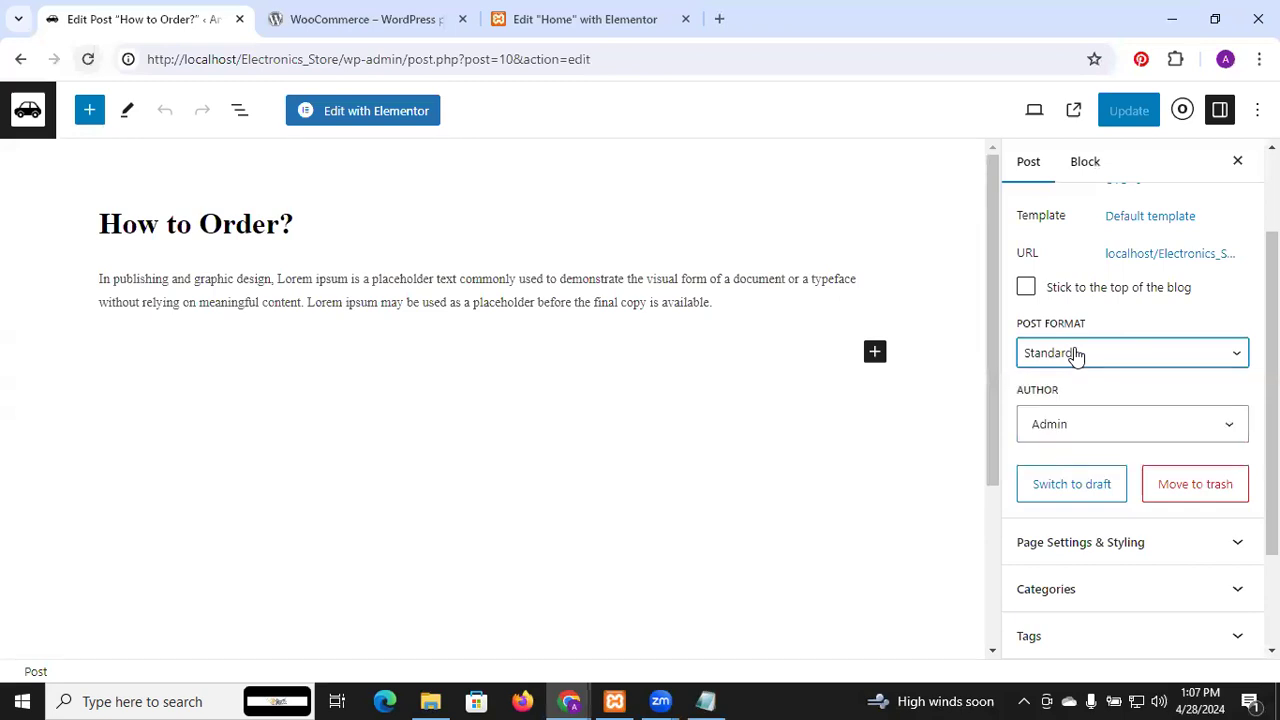
click(1027, 289)
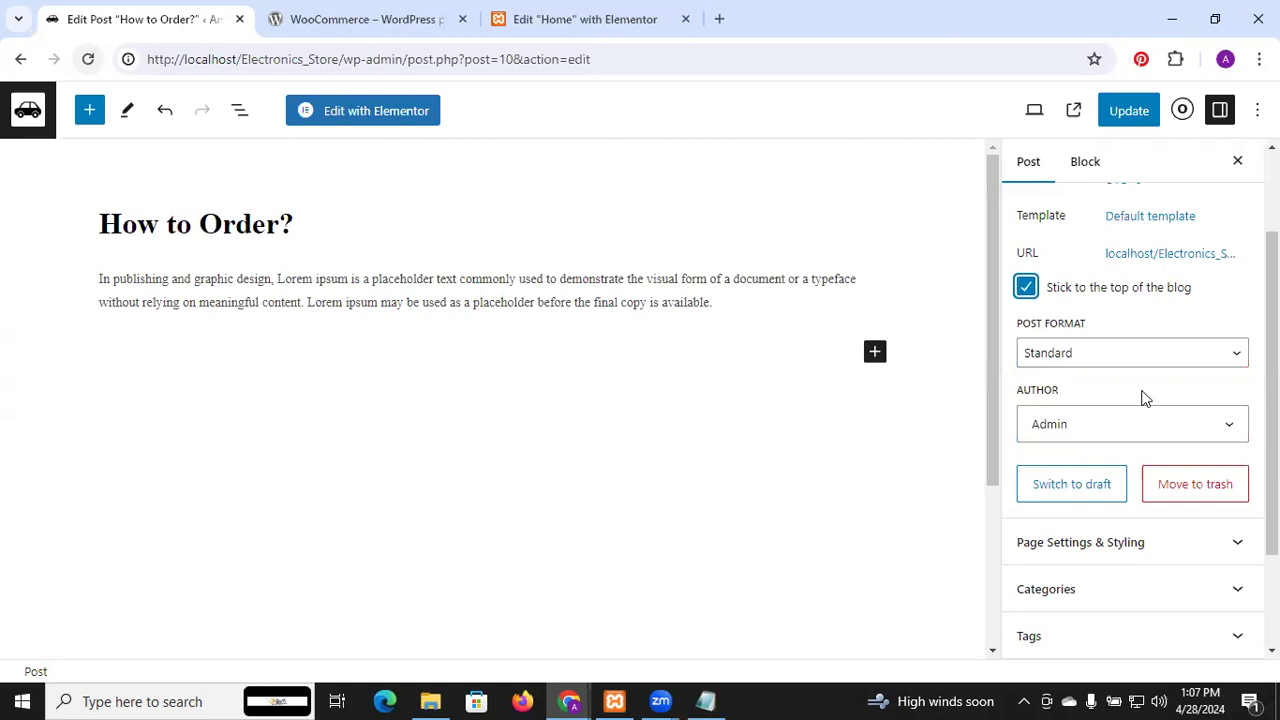
Keep Admin as the author and review the page settings and Discussion panels
click(1134, 440)
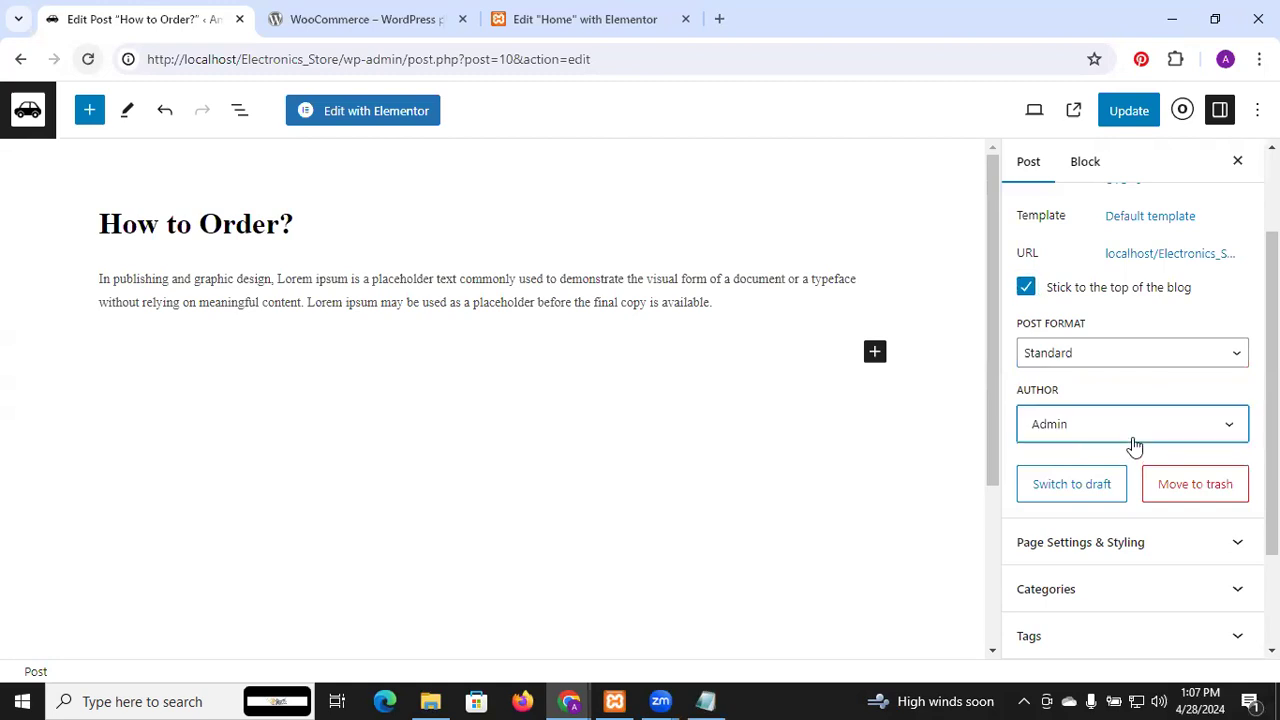
click(1134, 452)
click(1136, 545)
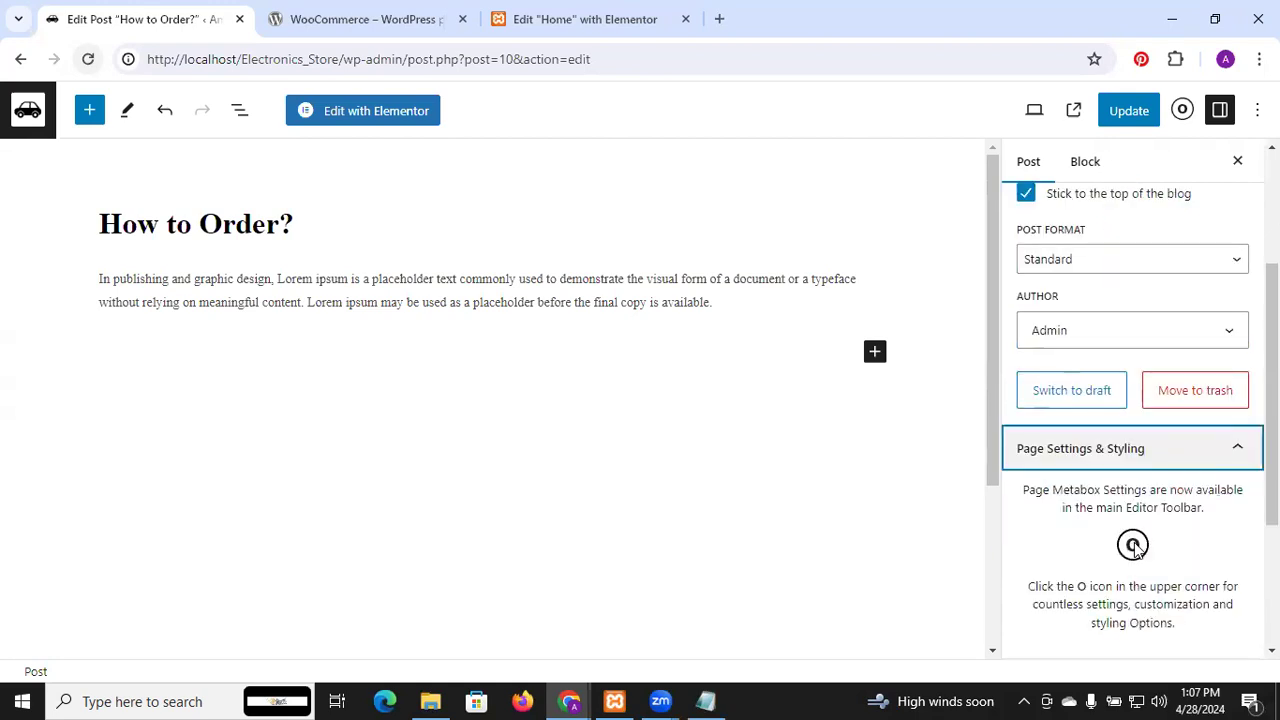
click(1188, 459)
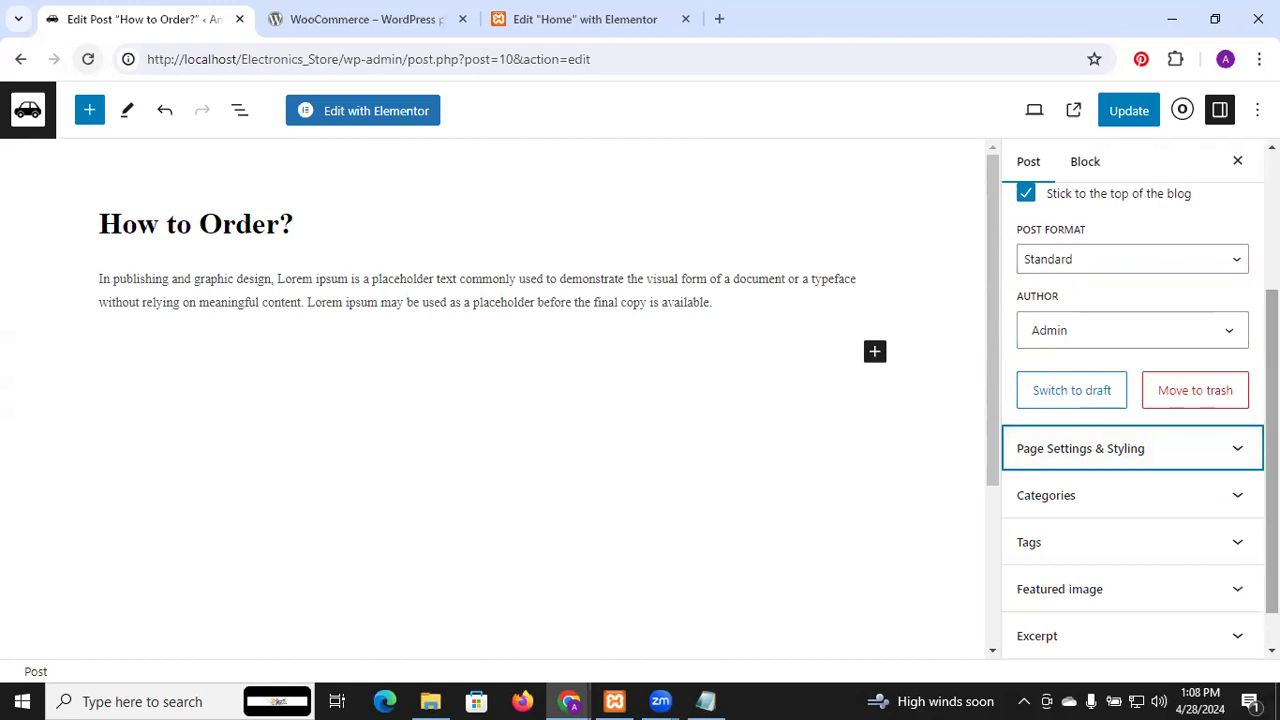
scroll(1140, 420, down, 1)
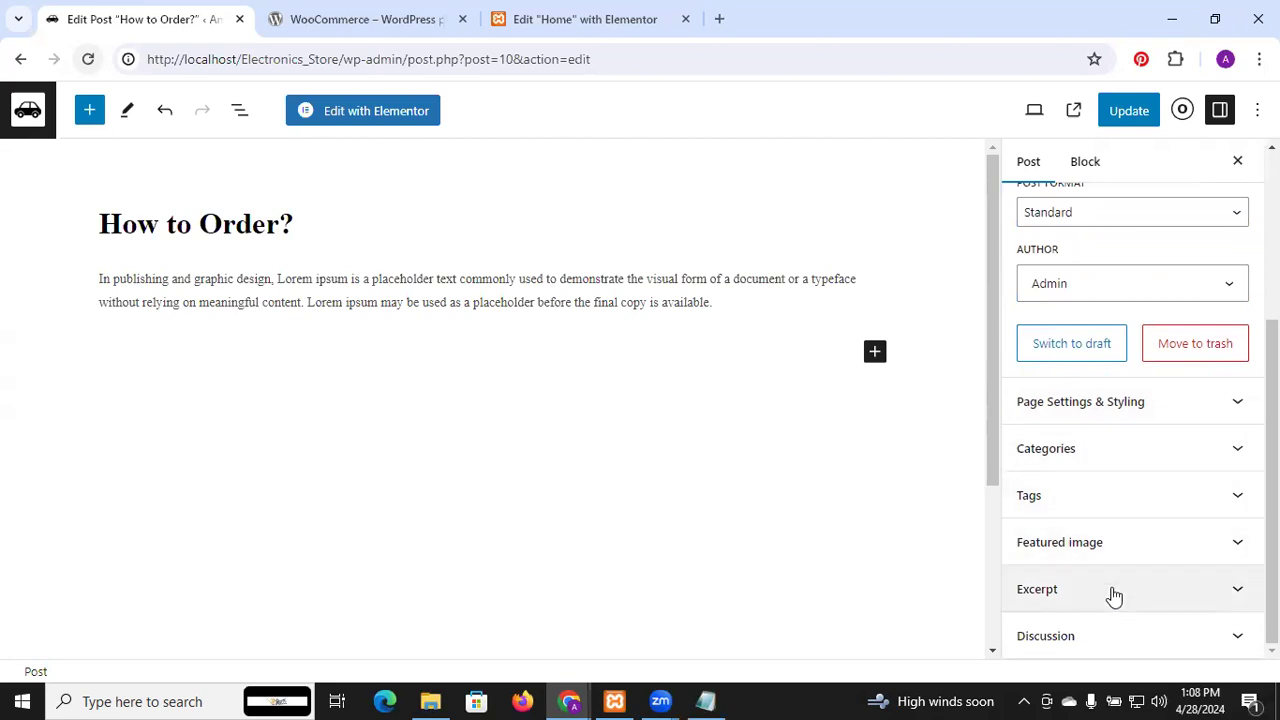
click(1133, 630)
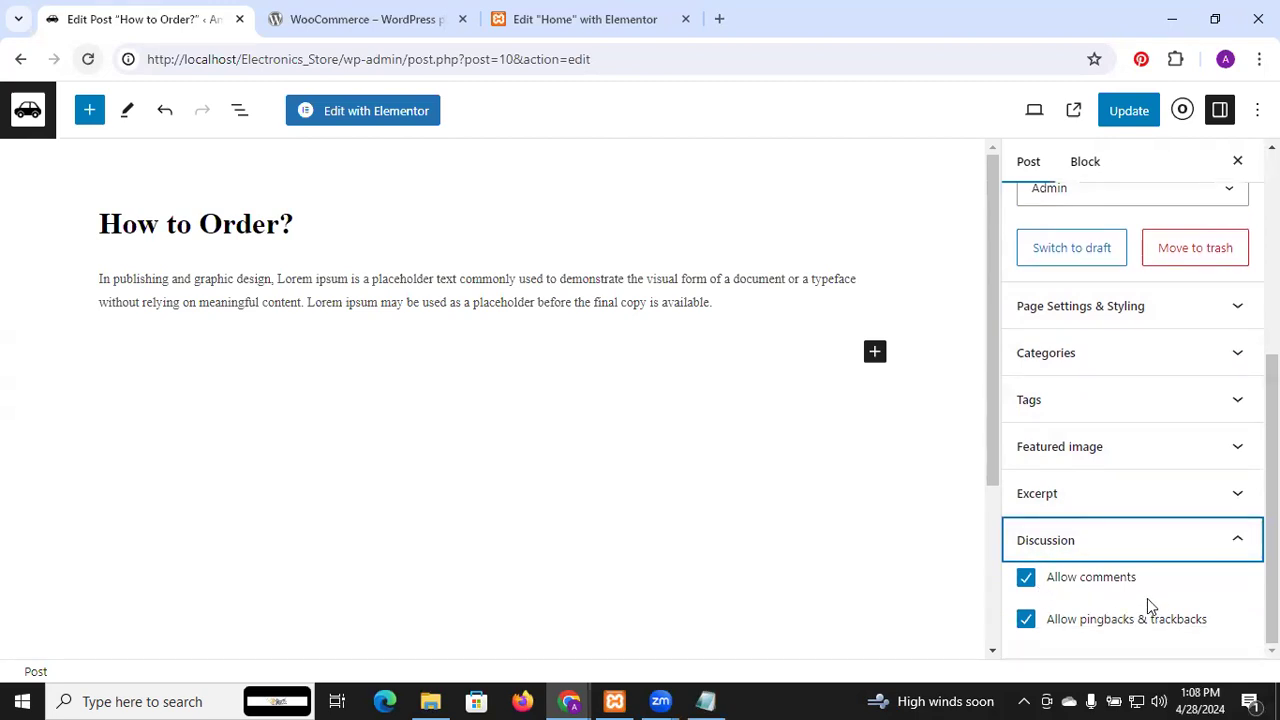
click(1231, 539)
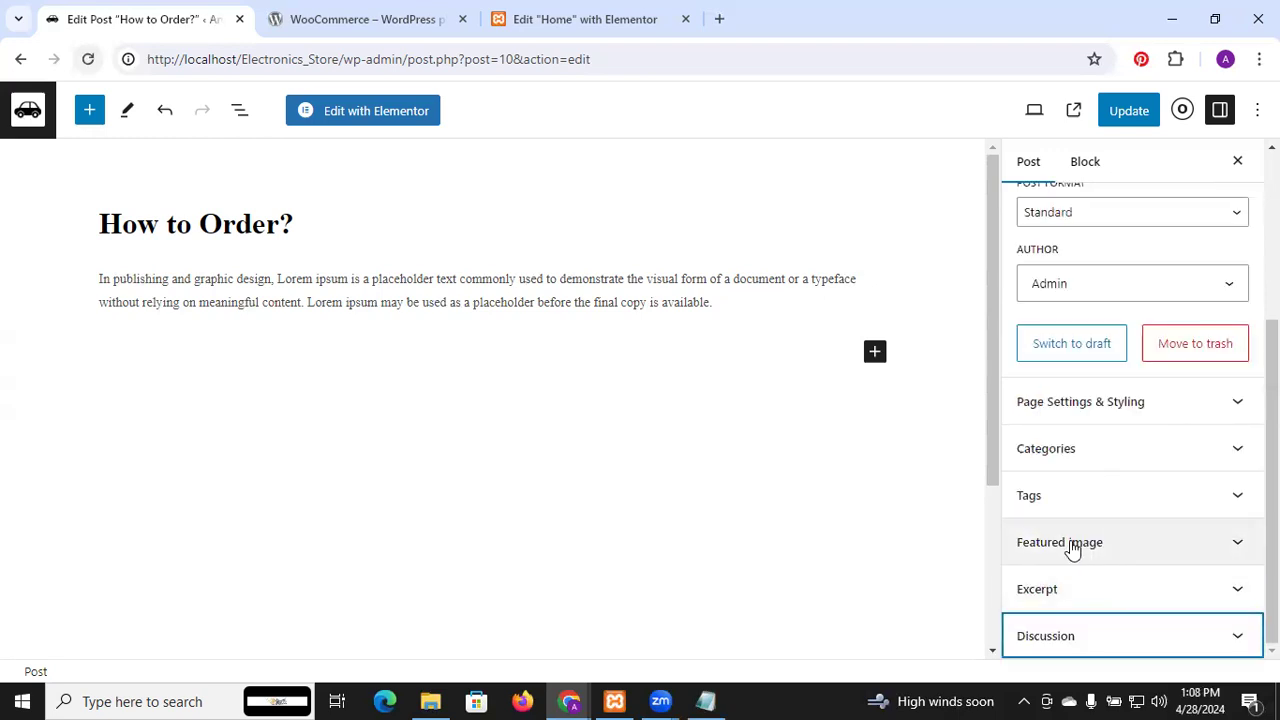
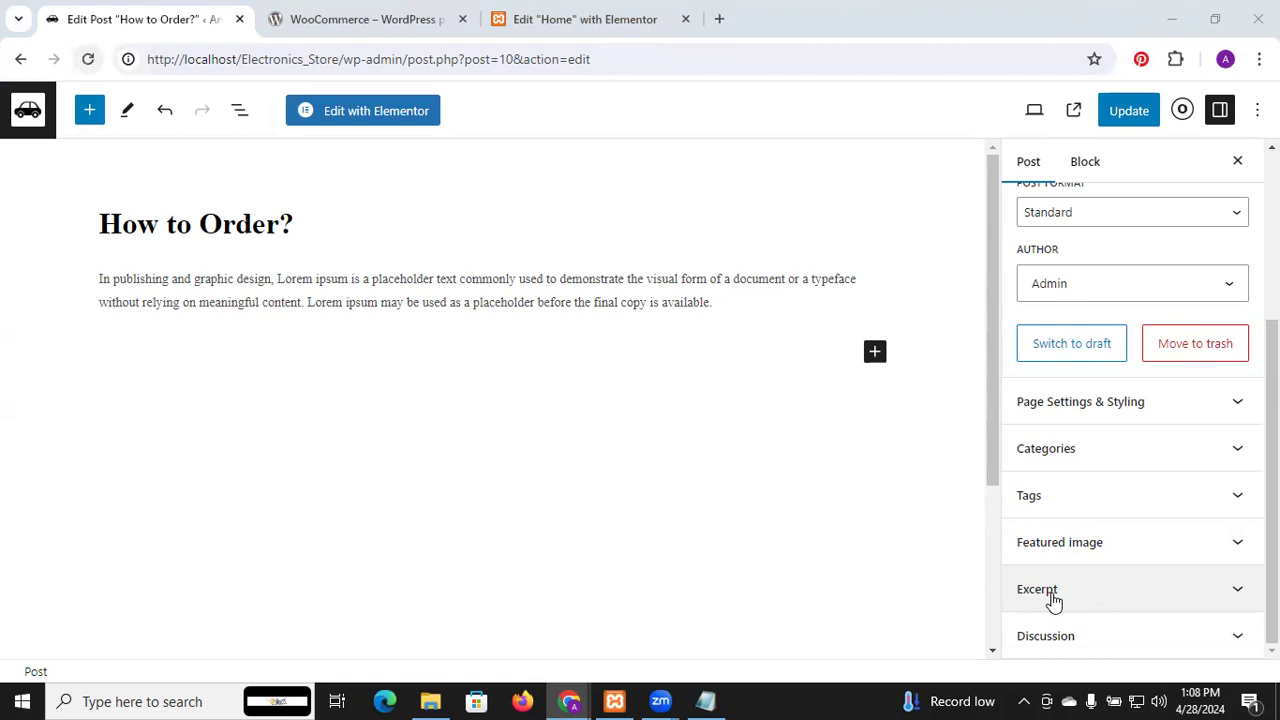
Give the How to Order? post the manual excerpt 'I am excerpt nhghghgh'
click(1053, 598)
click(1055, 566)
text(excer)
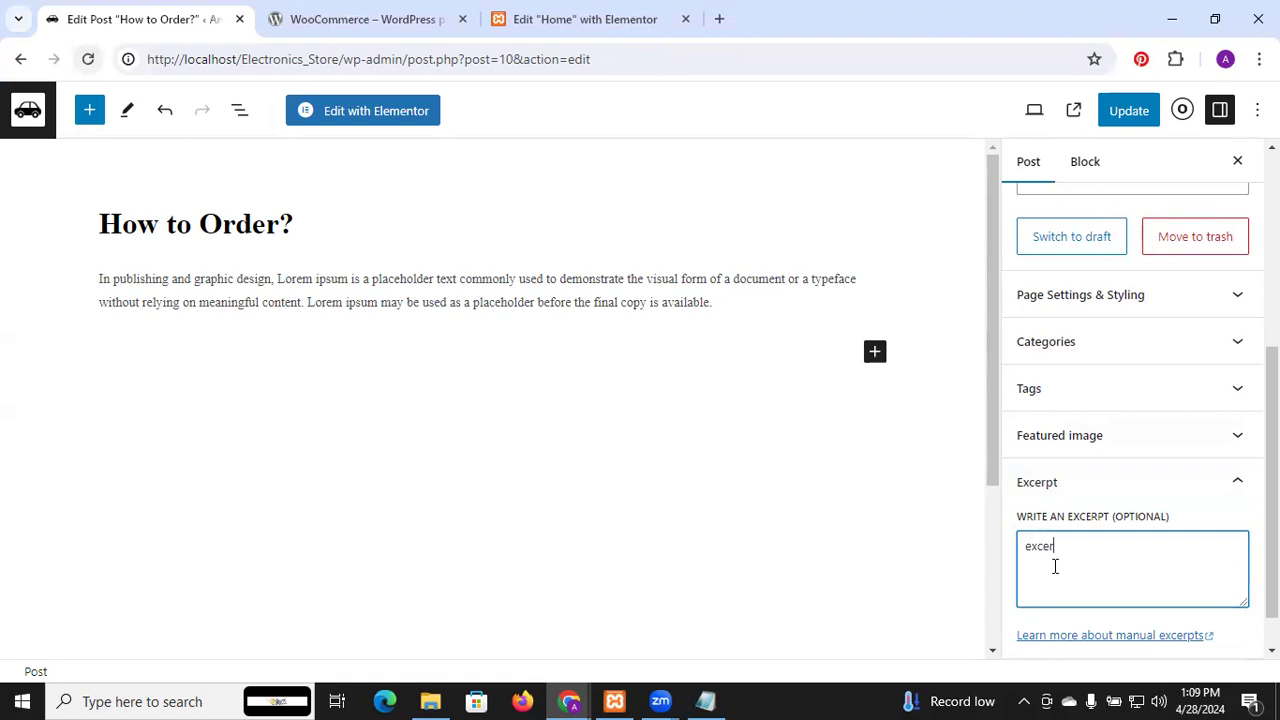
text(pt)
click(1025, 549)
text(I am)
click(1137, 544)
text(nhghghgh)
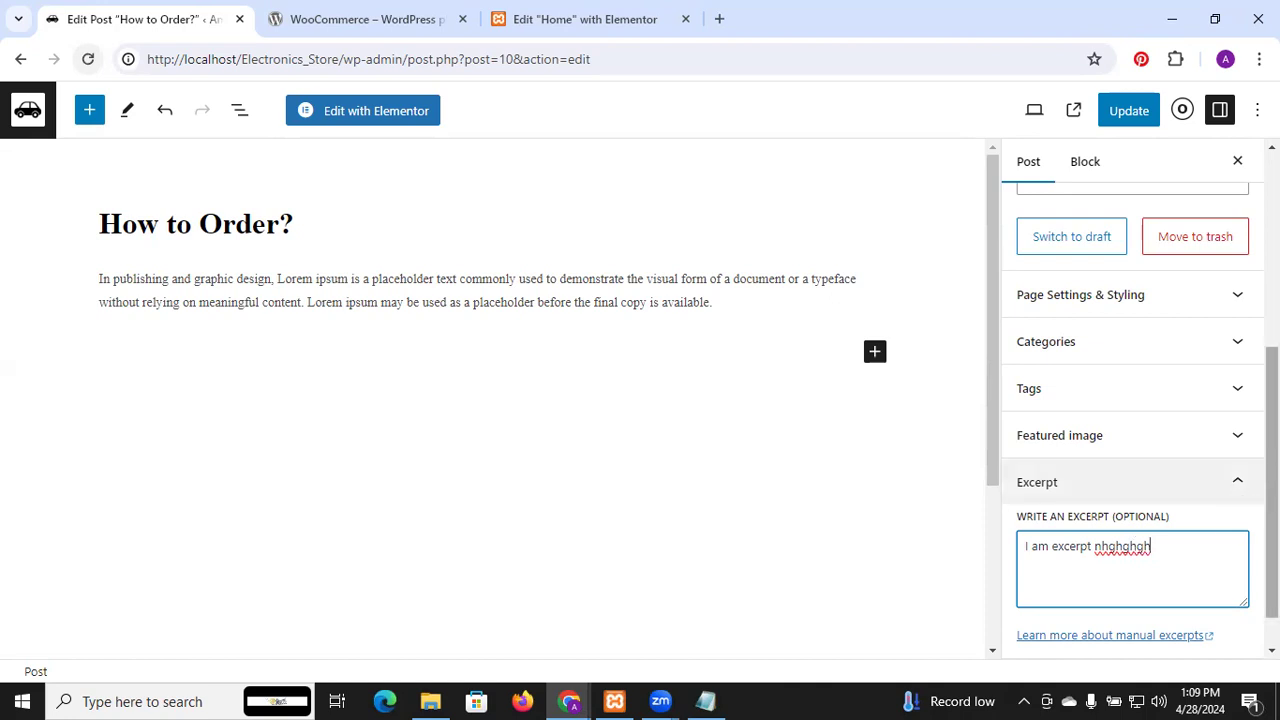
scroll(1237, 492, down, 1)
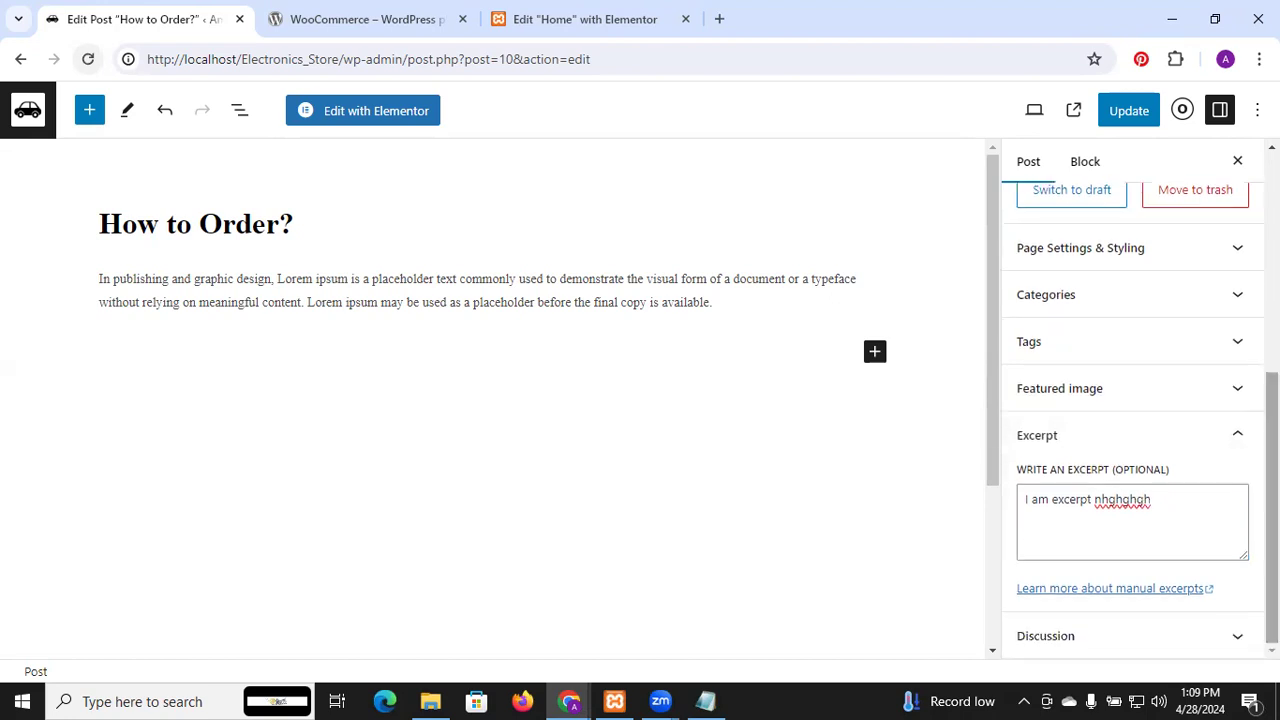
click(1238, 440)
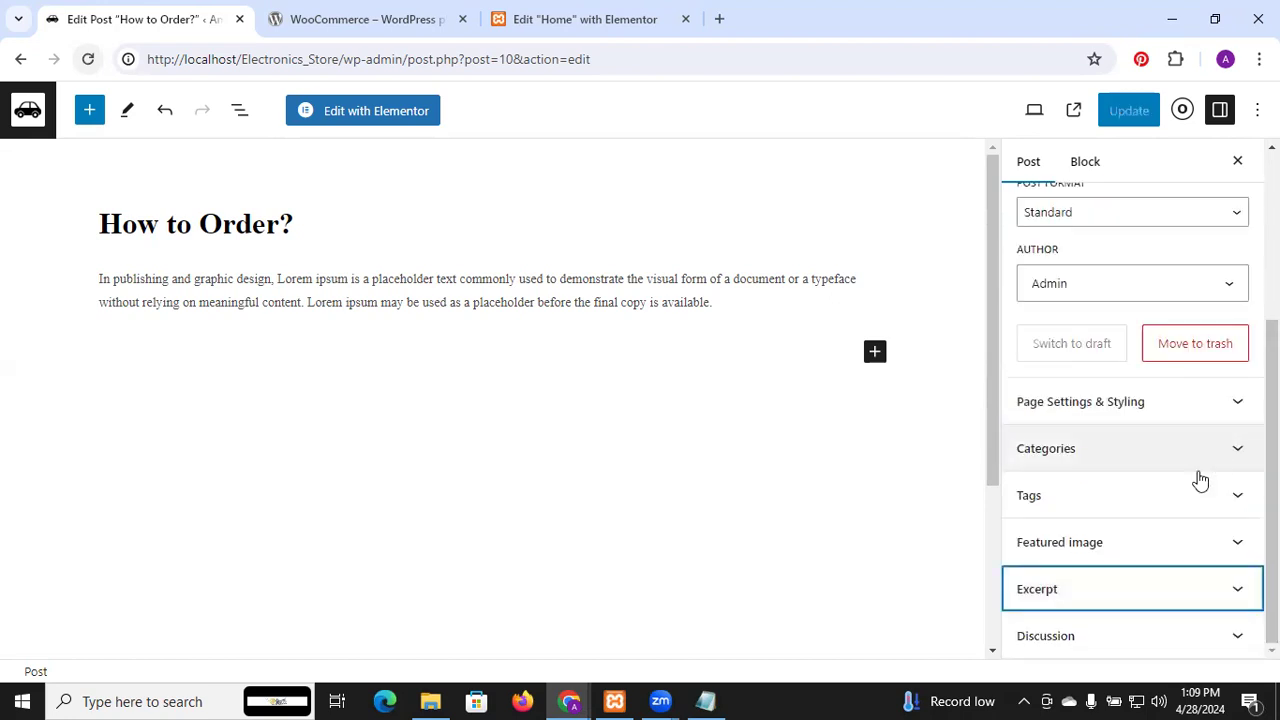
click(1193, 545)
Add an Image block below the post's paragraph
click(1193, 557)
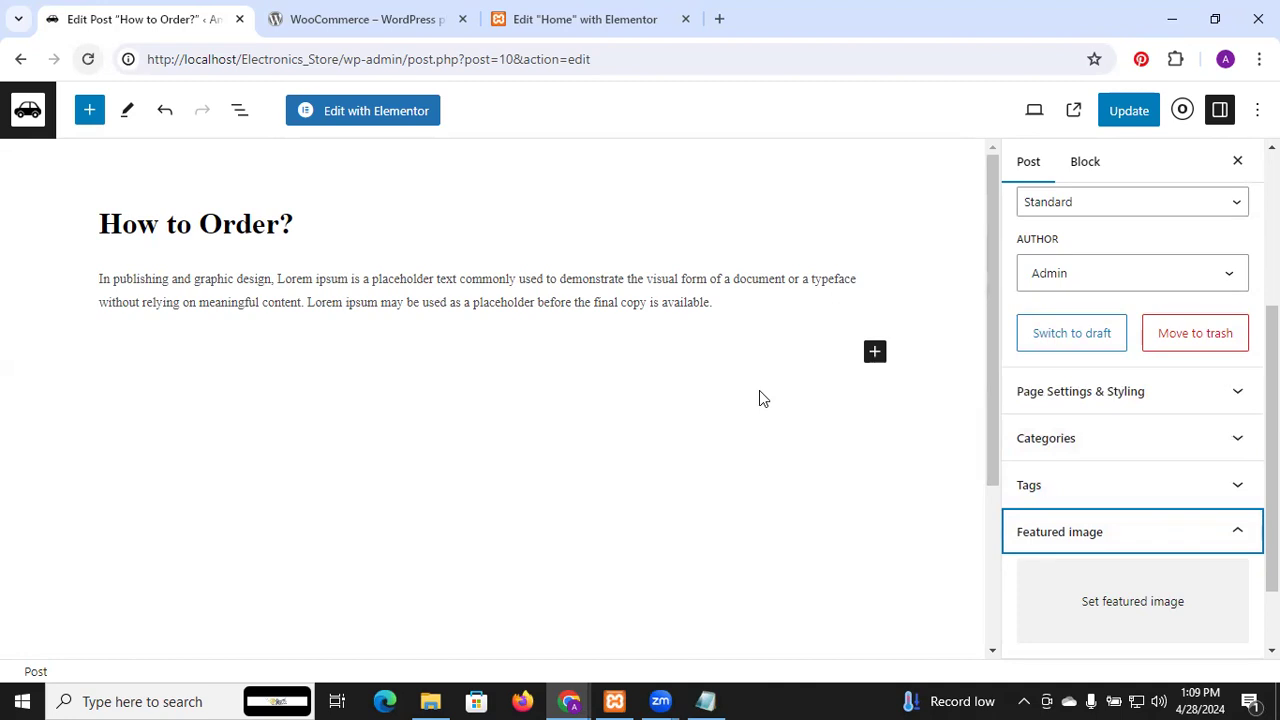
click(874, 352)
click(1048, 506)
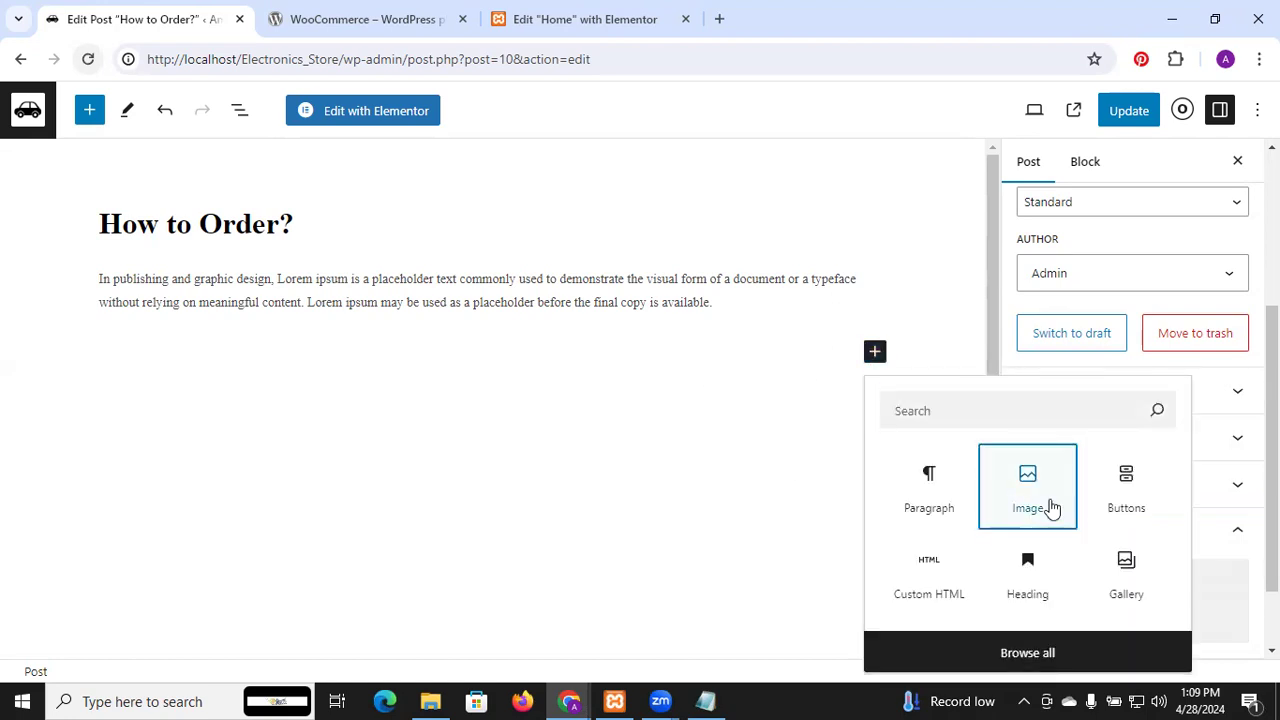
Upload the offer03 picture into the image block and centre-align it
click(140, 436)
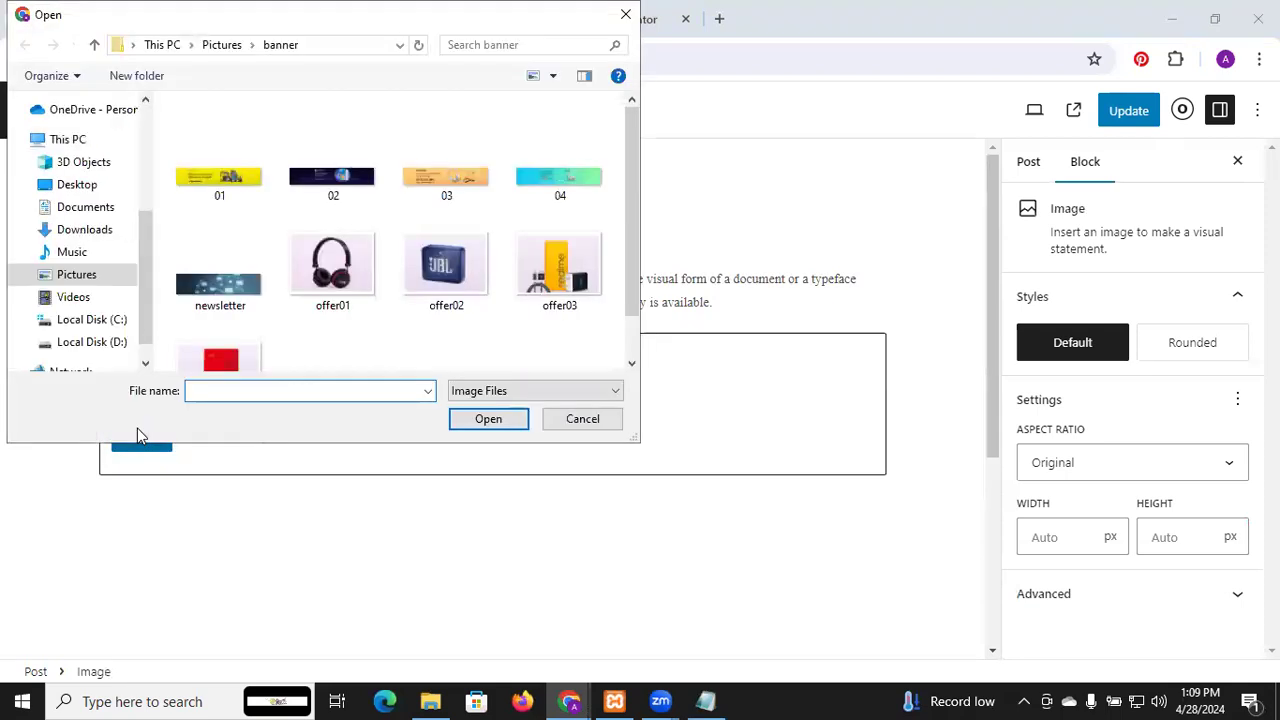
click(526, 294)
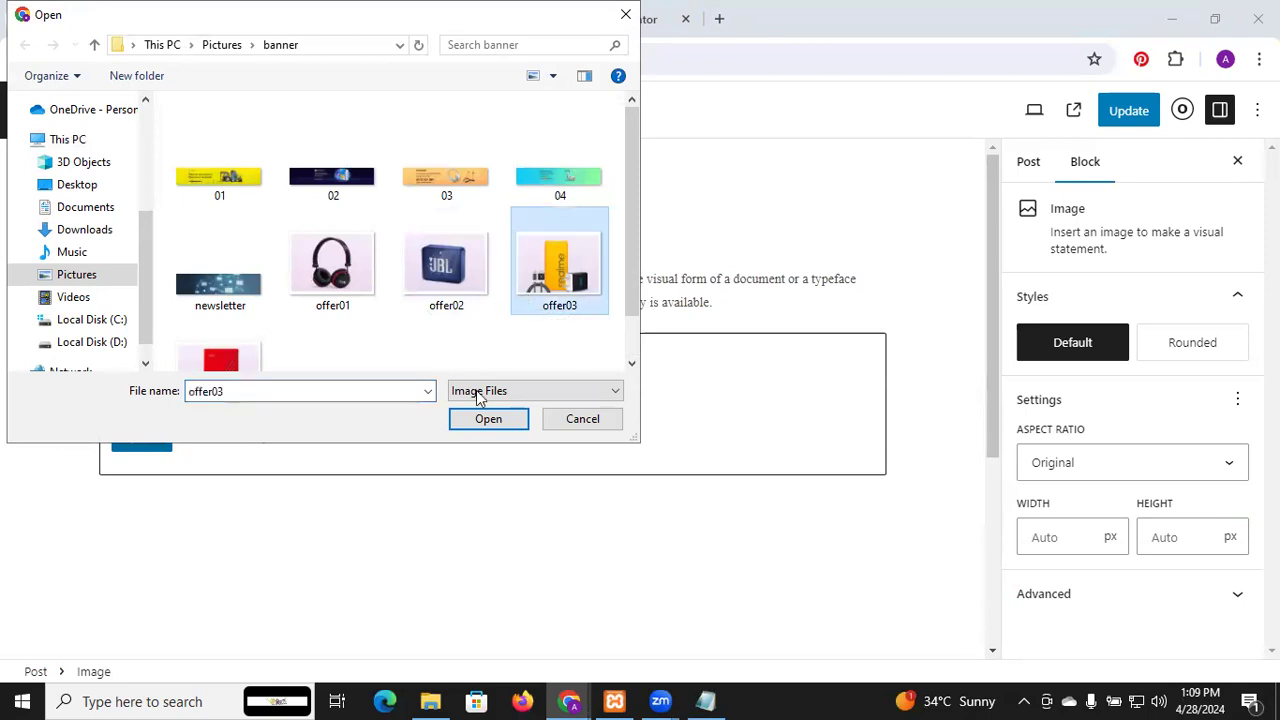
click(488, 424)
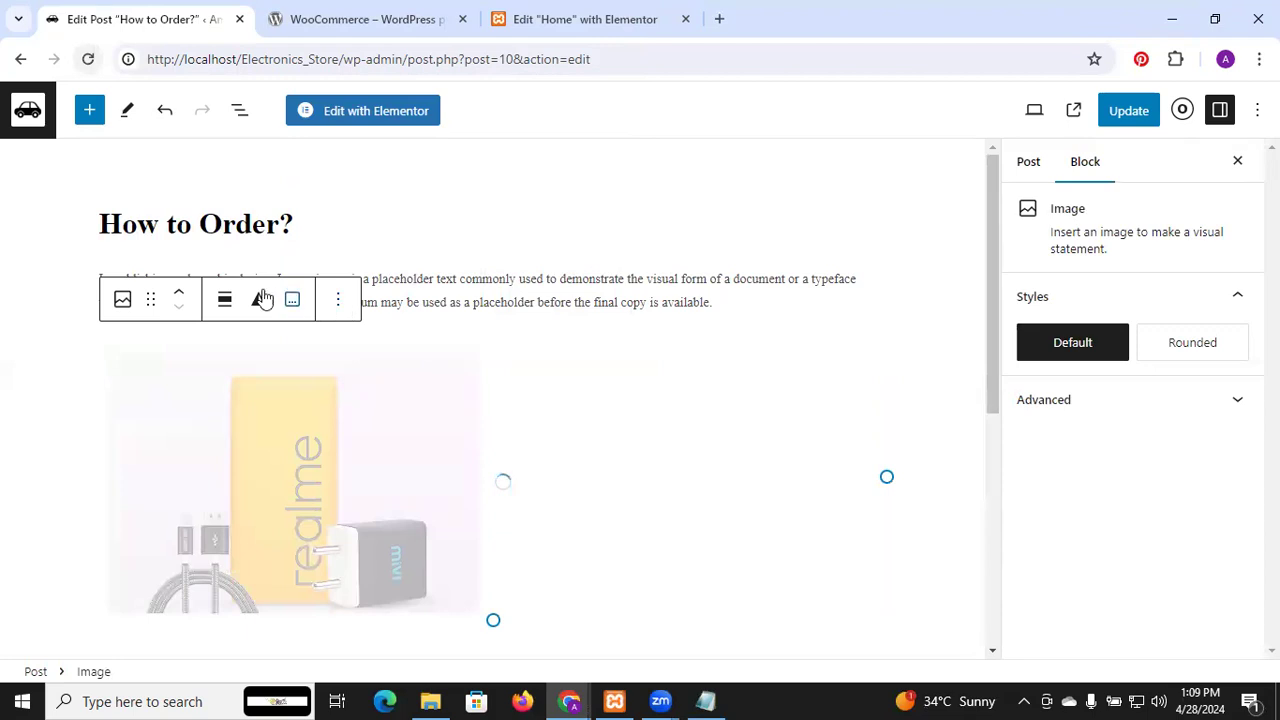
click(228, 300)
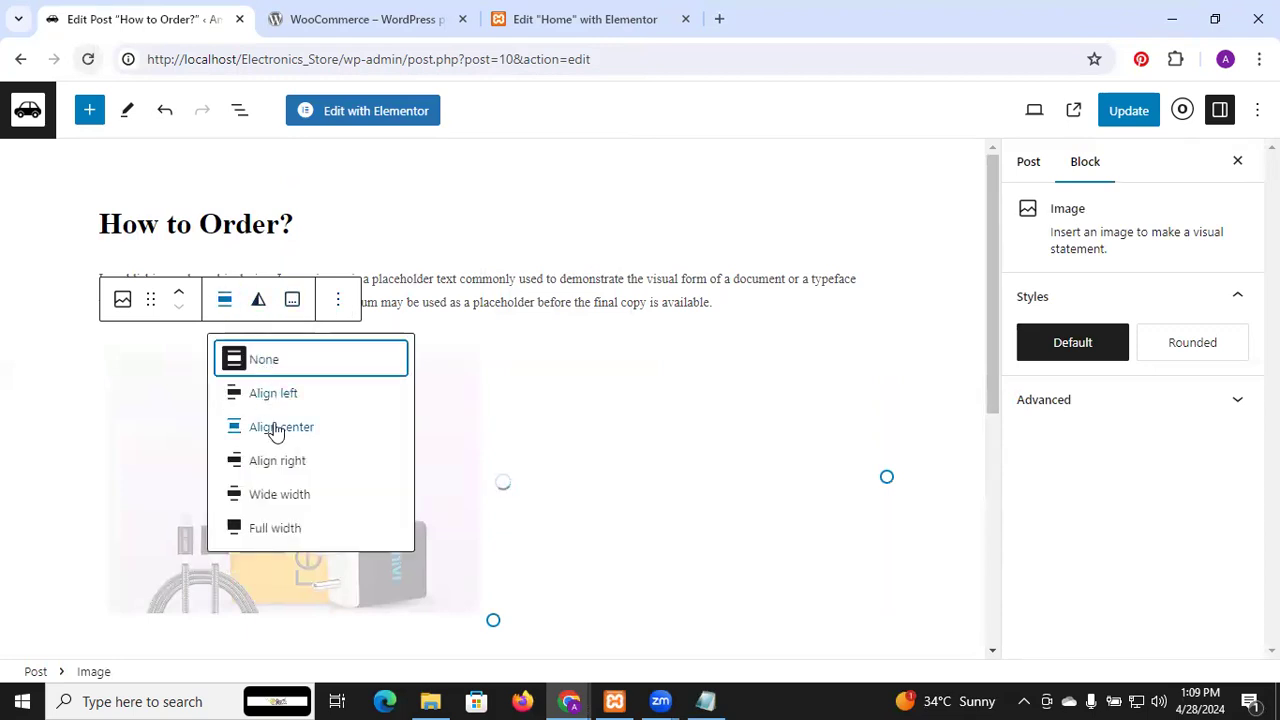
click(281, 430)
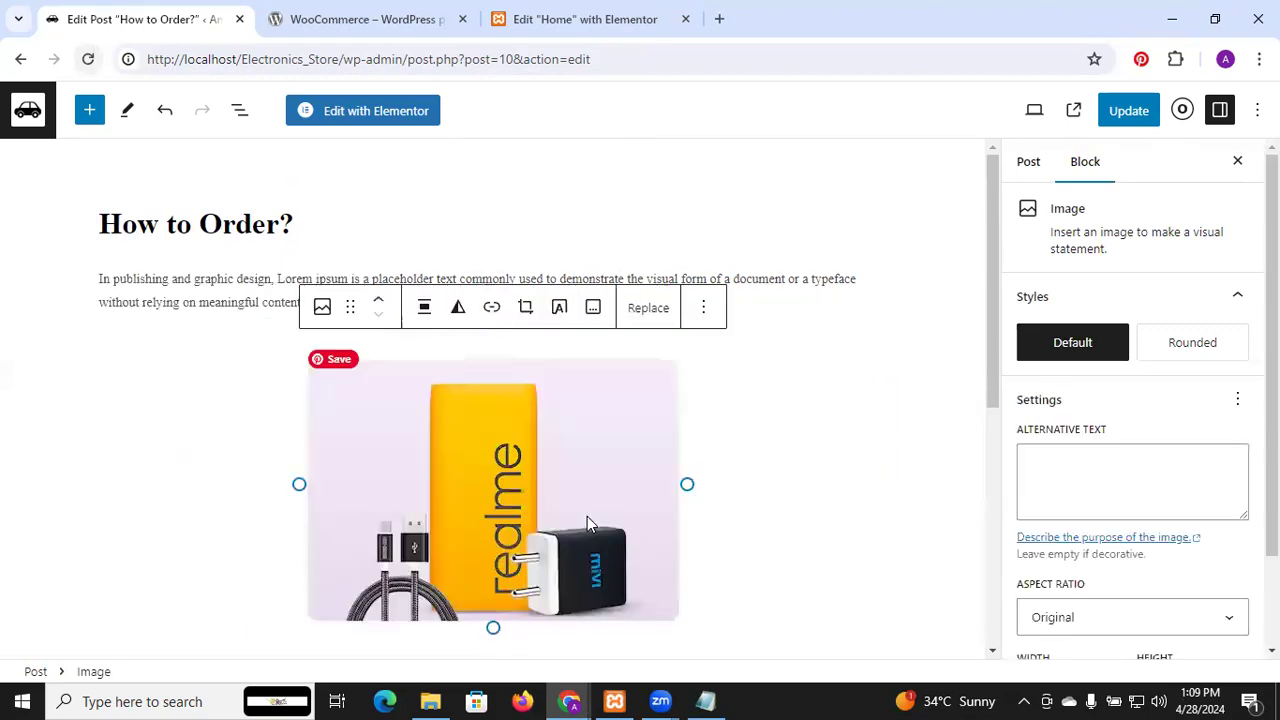
Set the headphones picture from the Media Library as the featured image
click(907, 386)
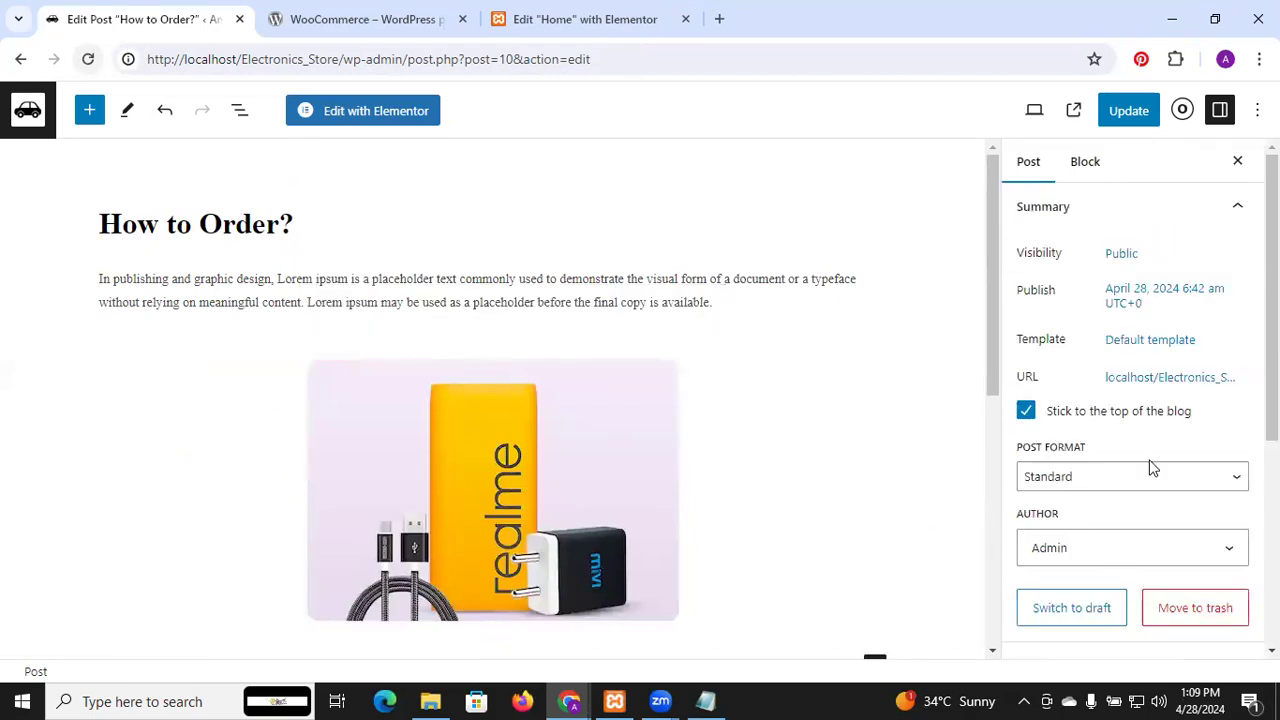
scroll(1151, 466, down, 4)
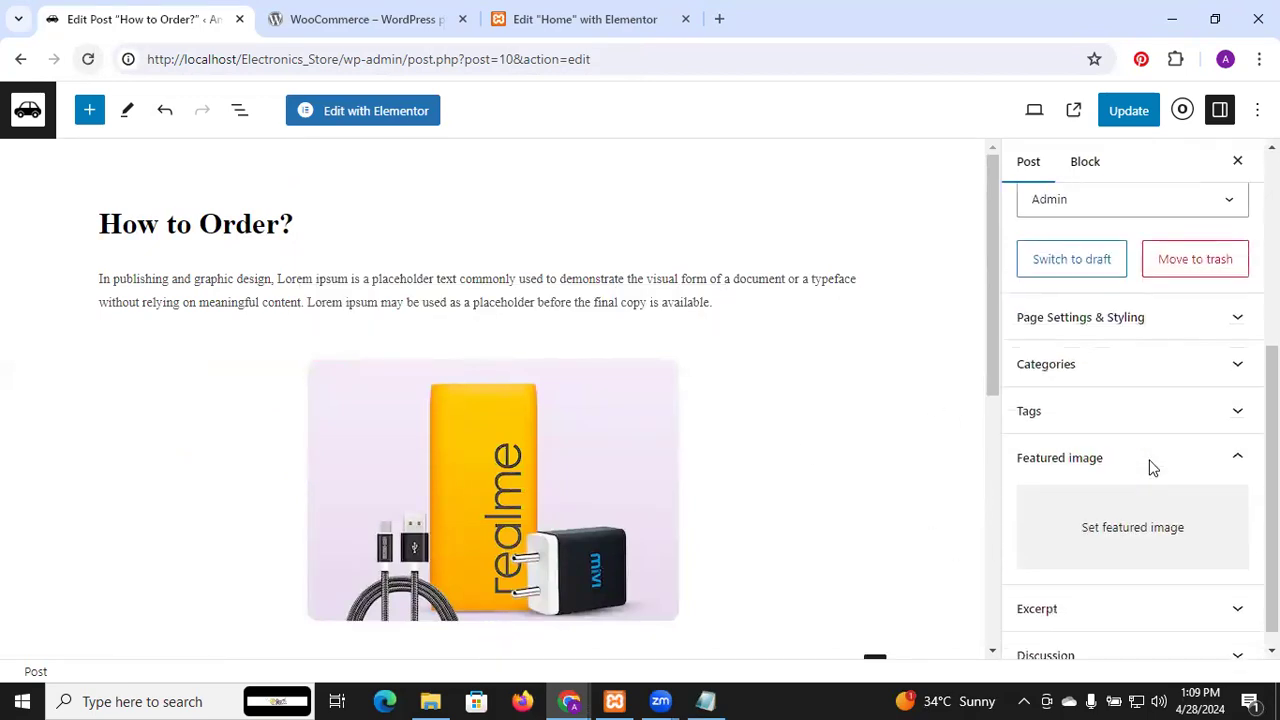
click(1122, 518)
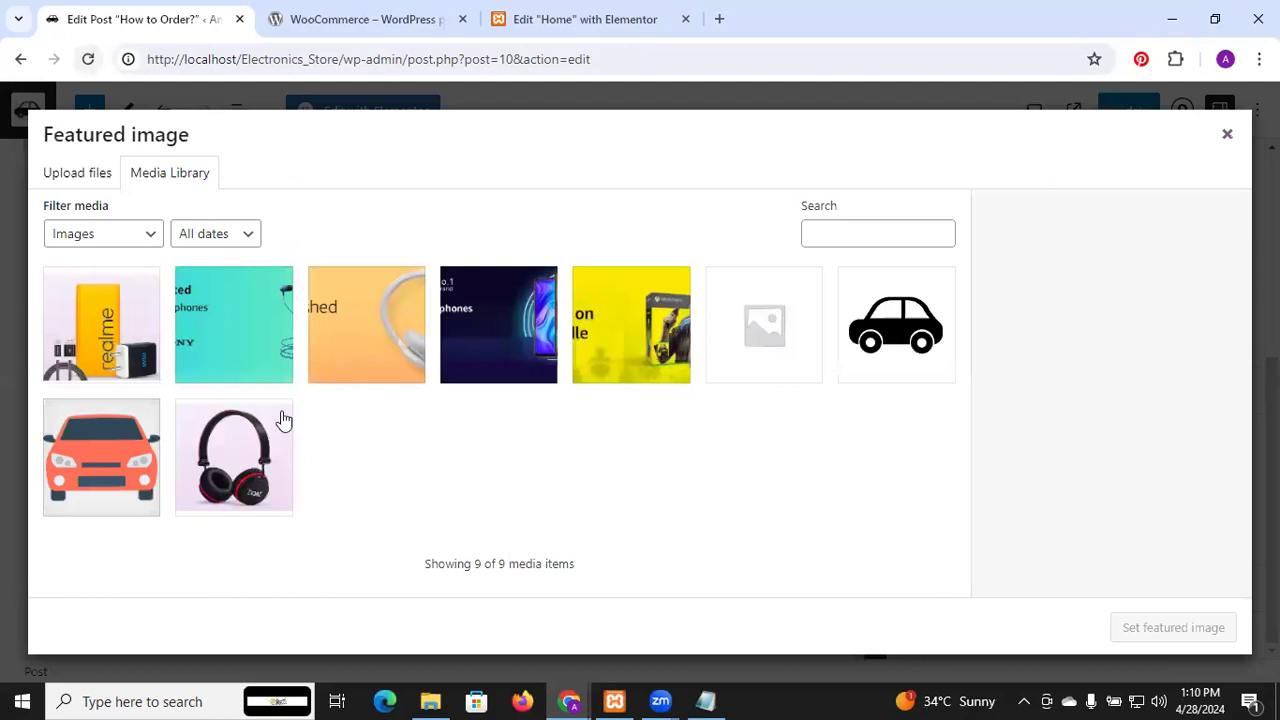
click(232, 447)
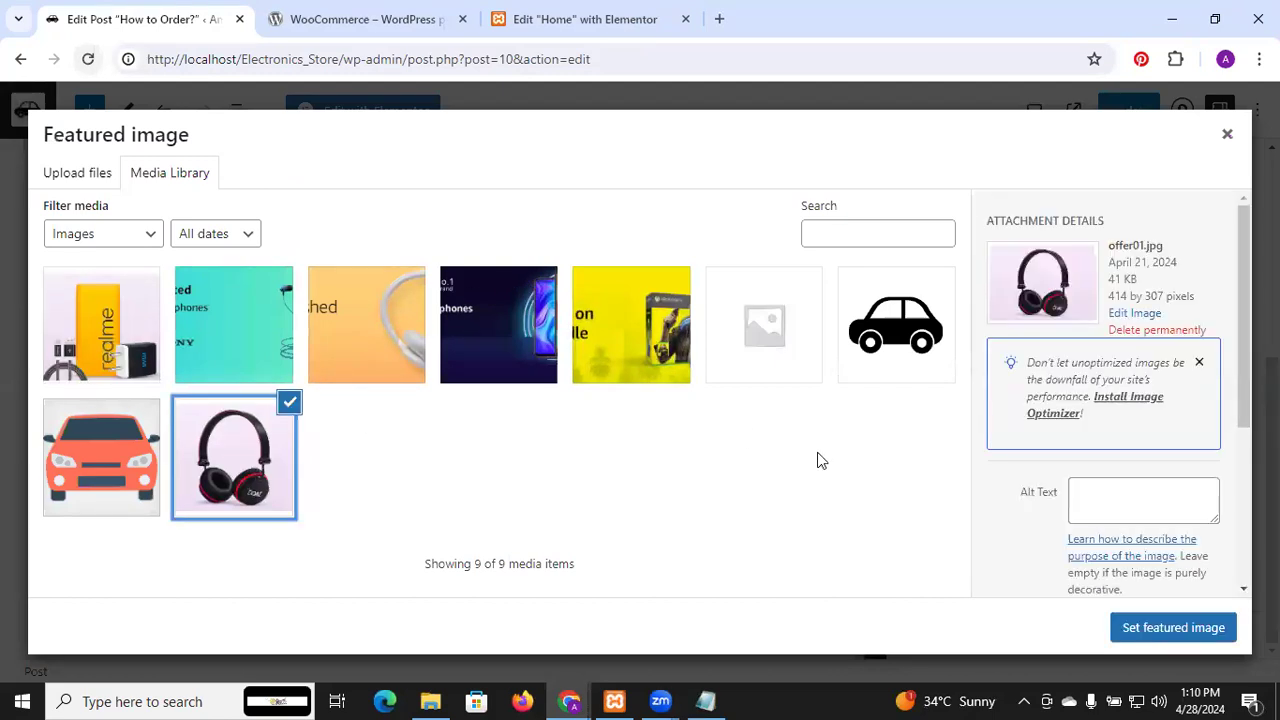
click(1214, 626)
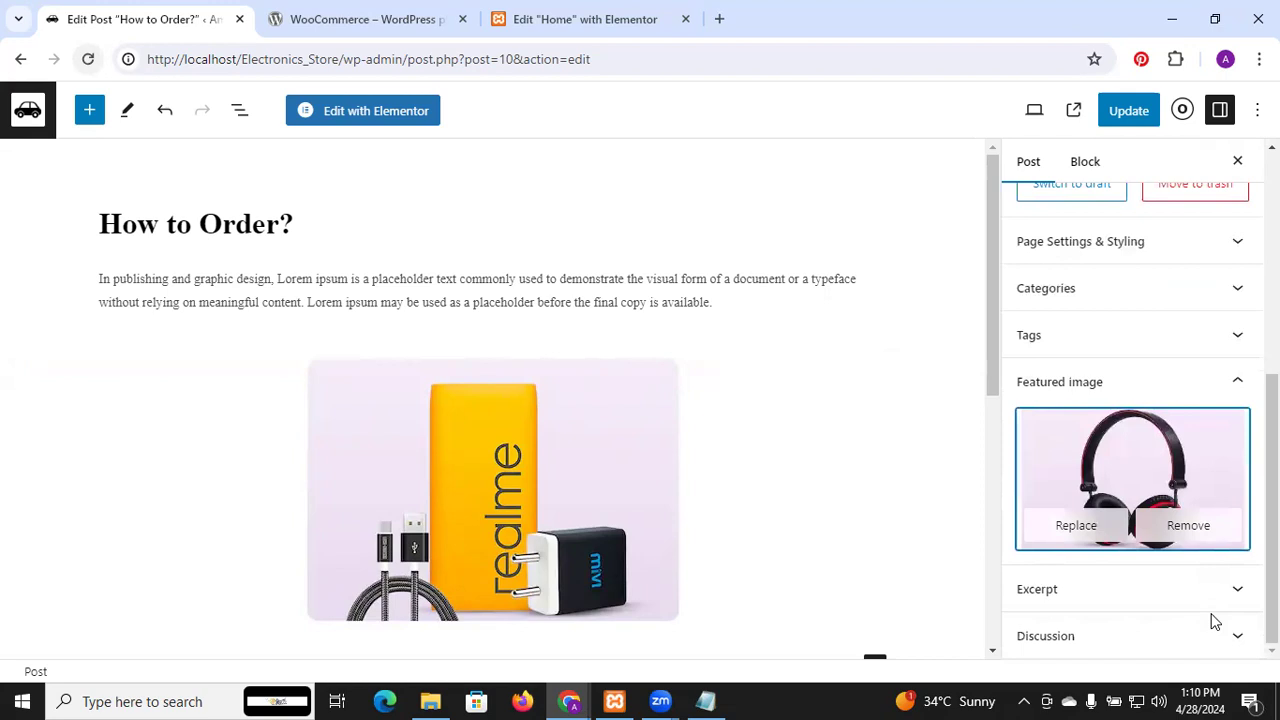
Update the How to Order? post and return to the All Posts list
click(1130, 112)
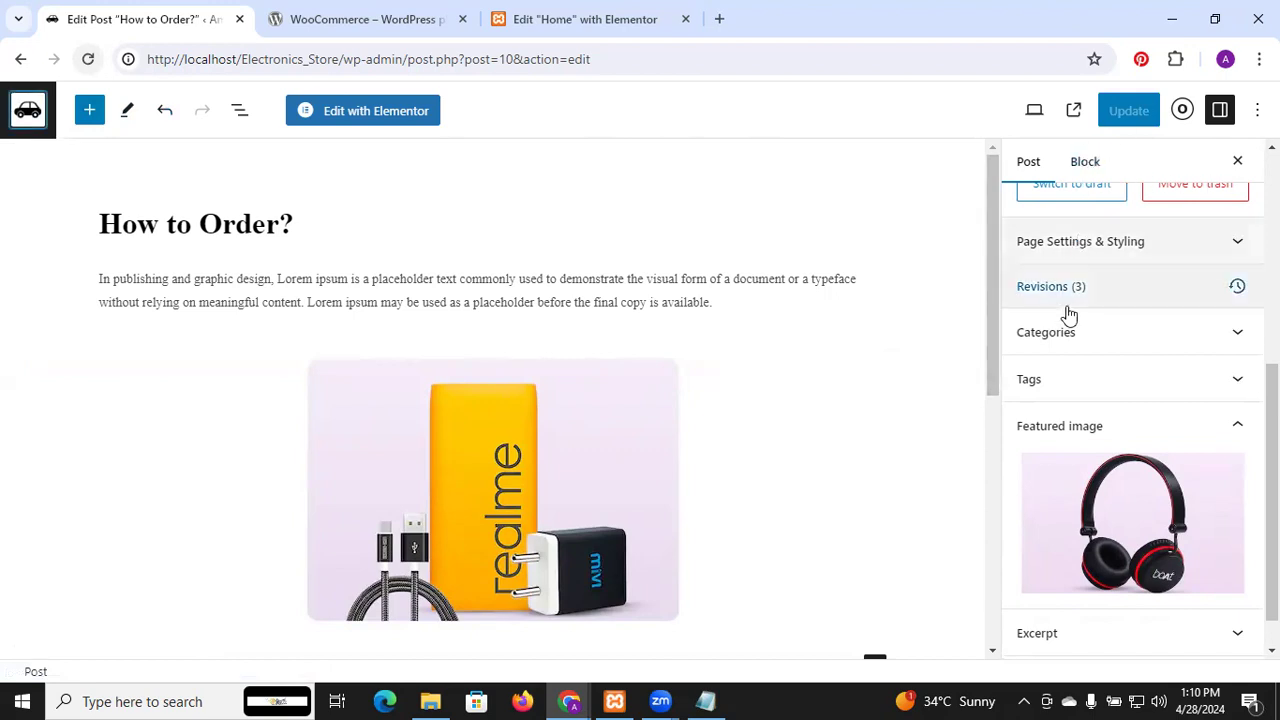
scroll(1069, 315, up, 5)
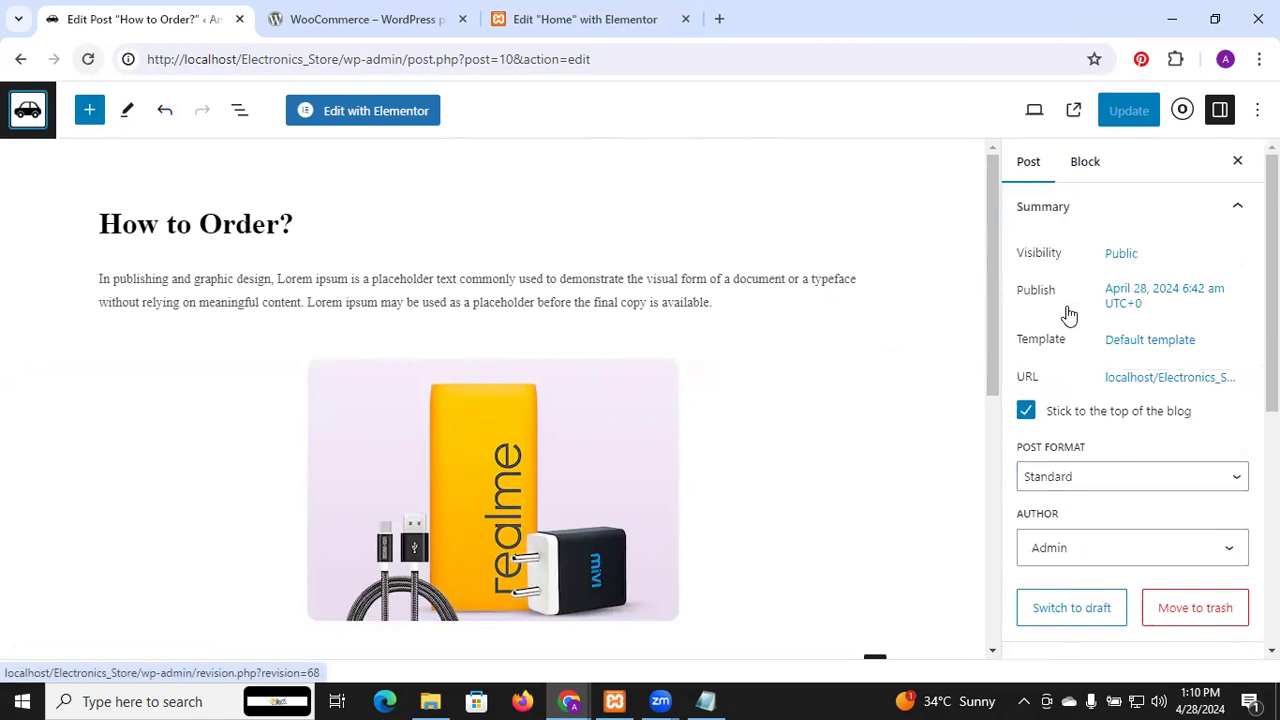
scroll(1069, 315, down, 4)
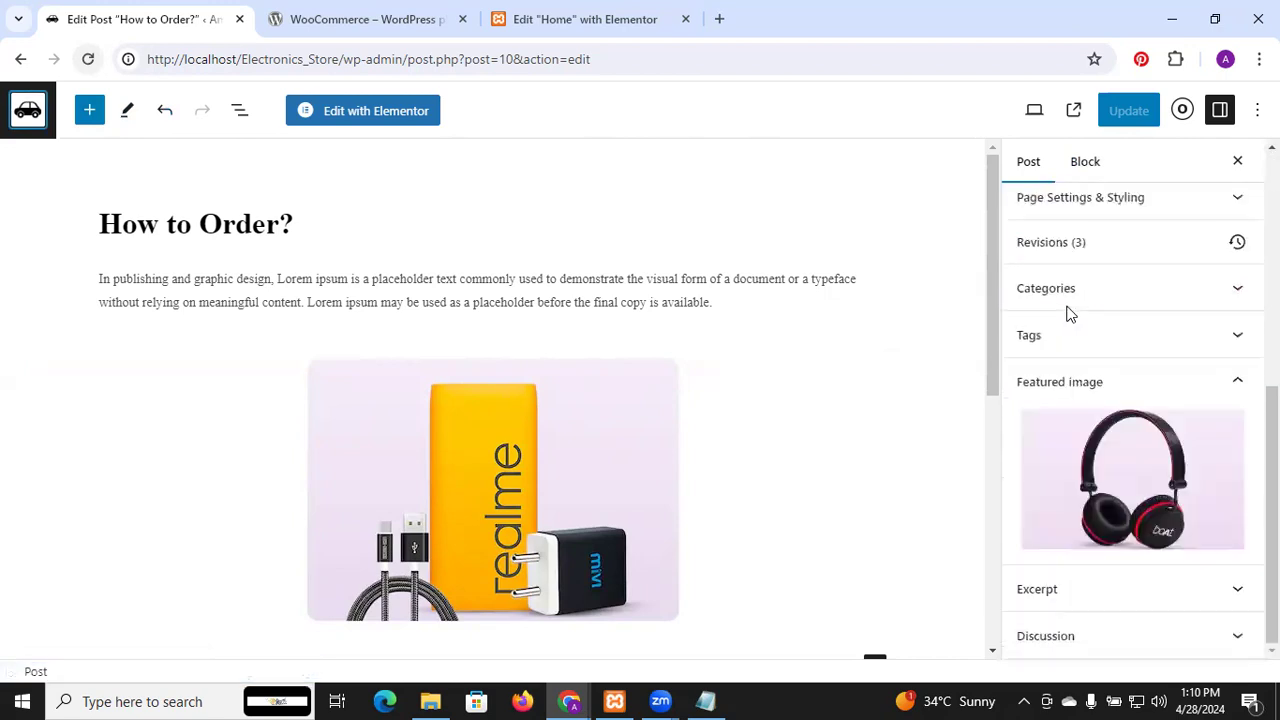
scroll(1067, 310, down, 1)
scroll(1065, 300, up, 5)
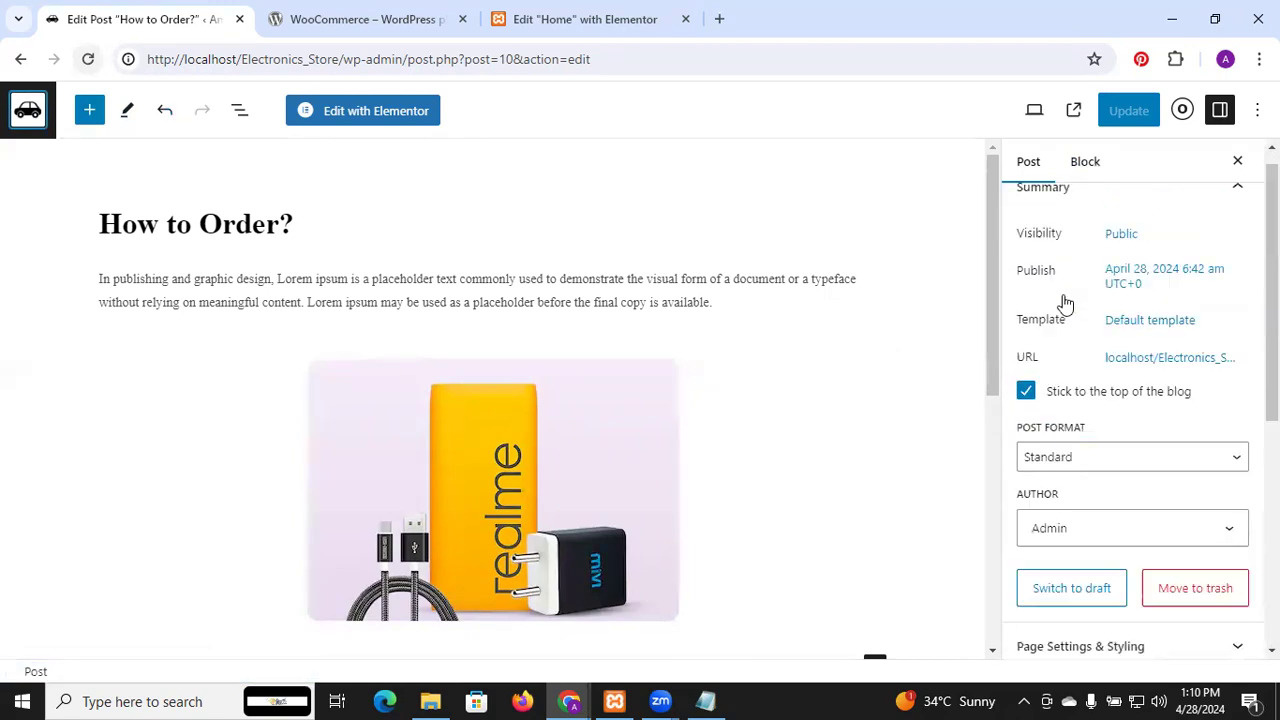
click(1257, 110)
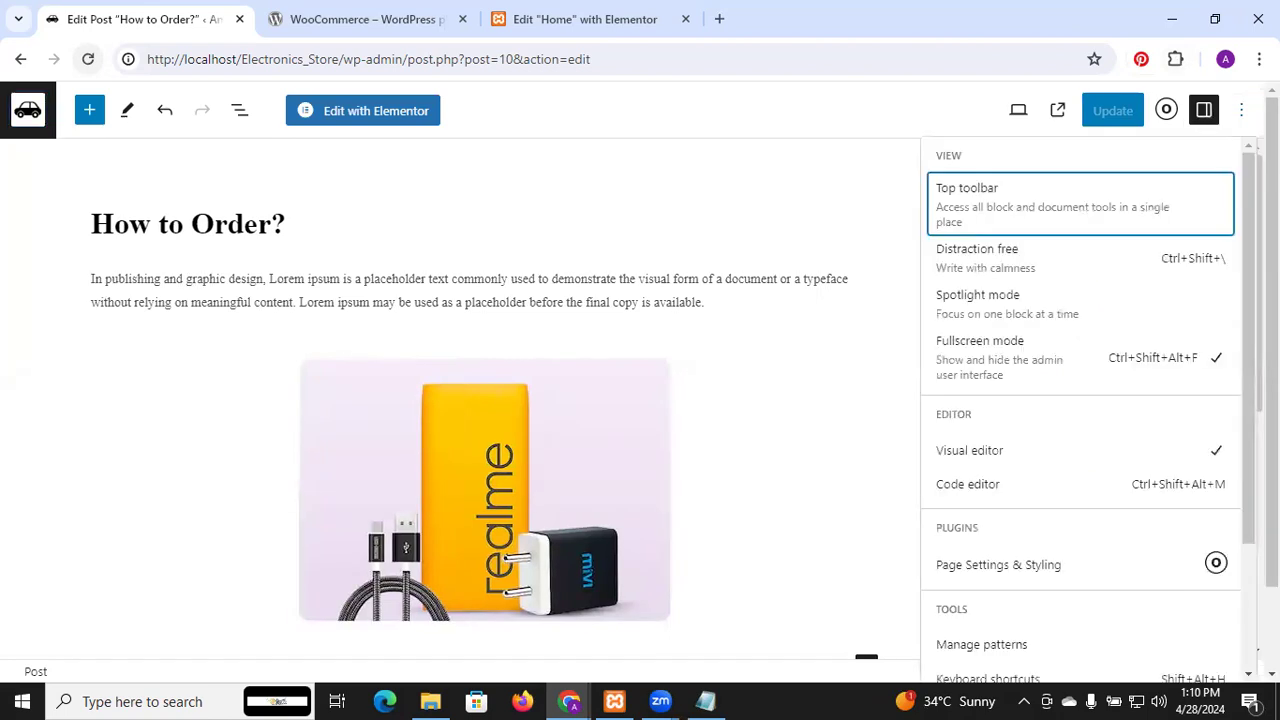
click(690, 200)
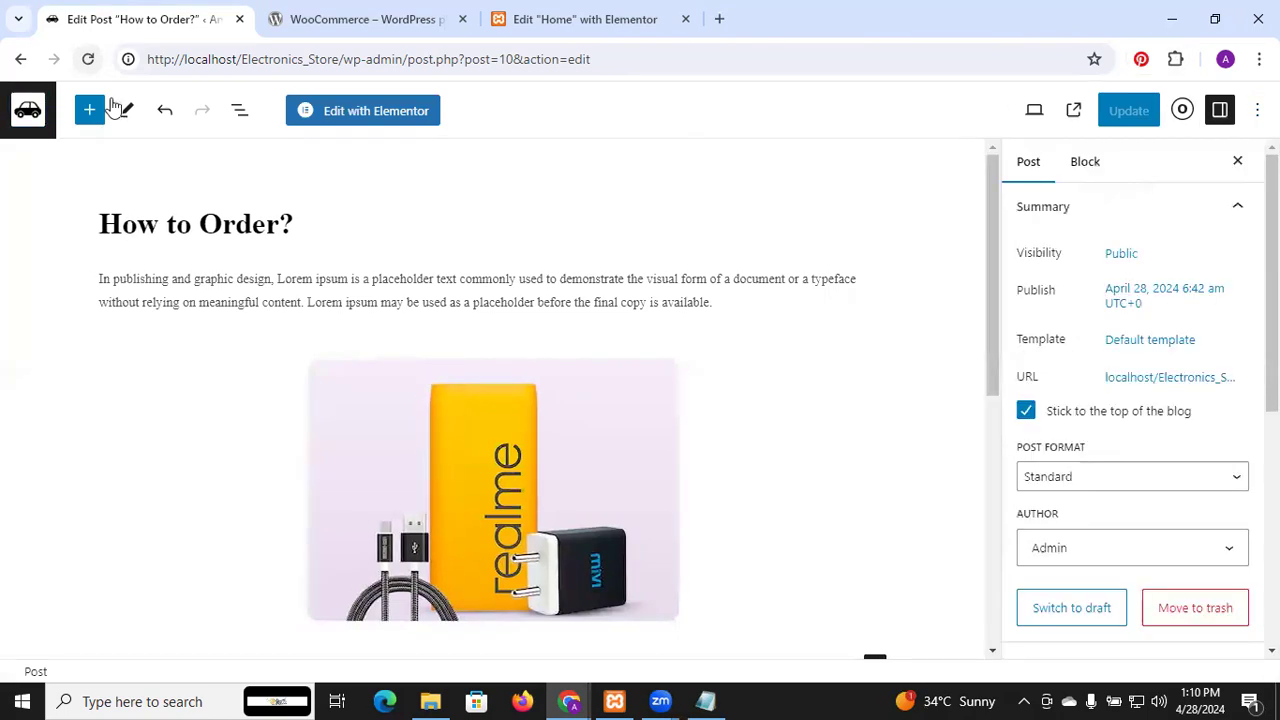
click(27, 106)
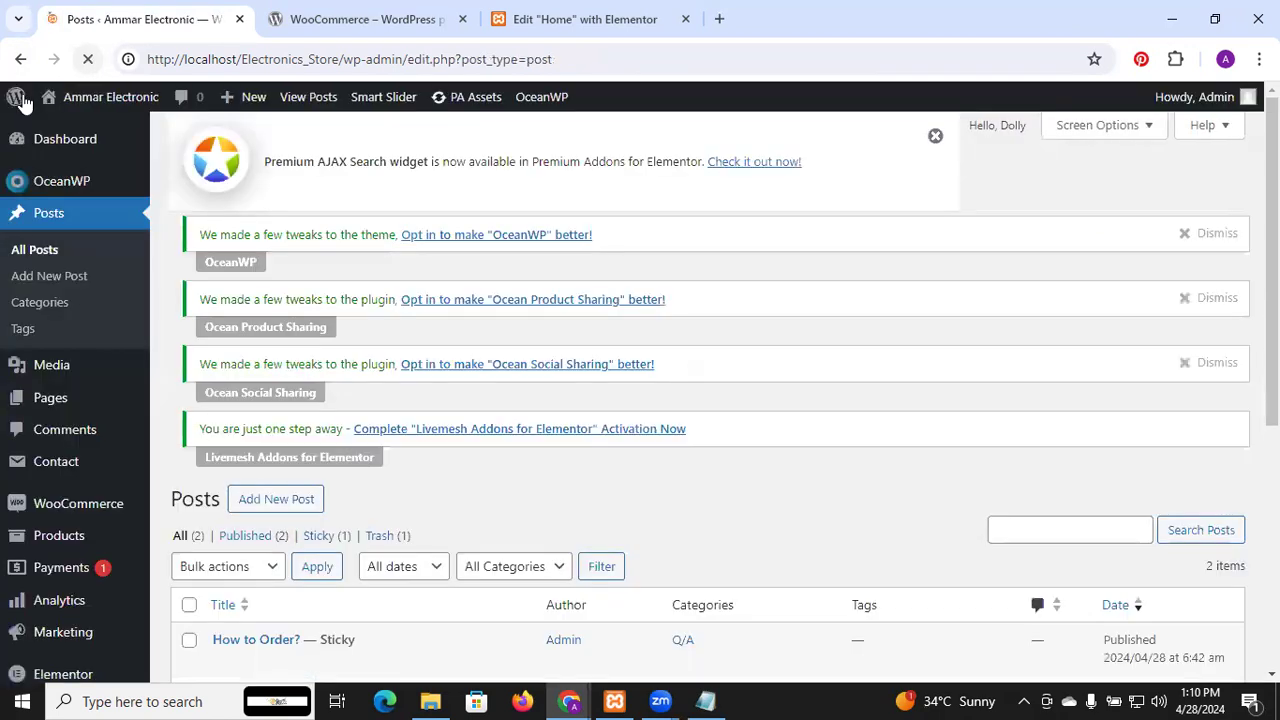
View the How to Order? post on the live site and scroll through it
scroll(358, 487, down, 3)
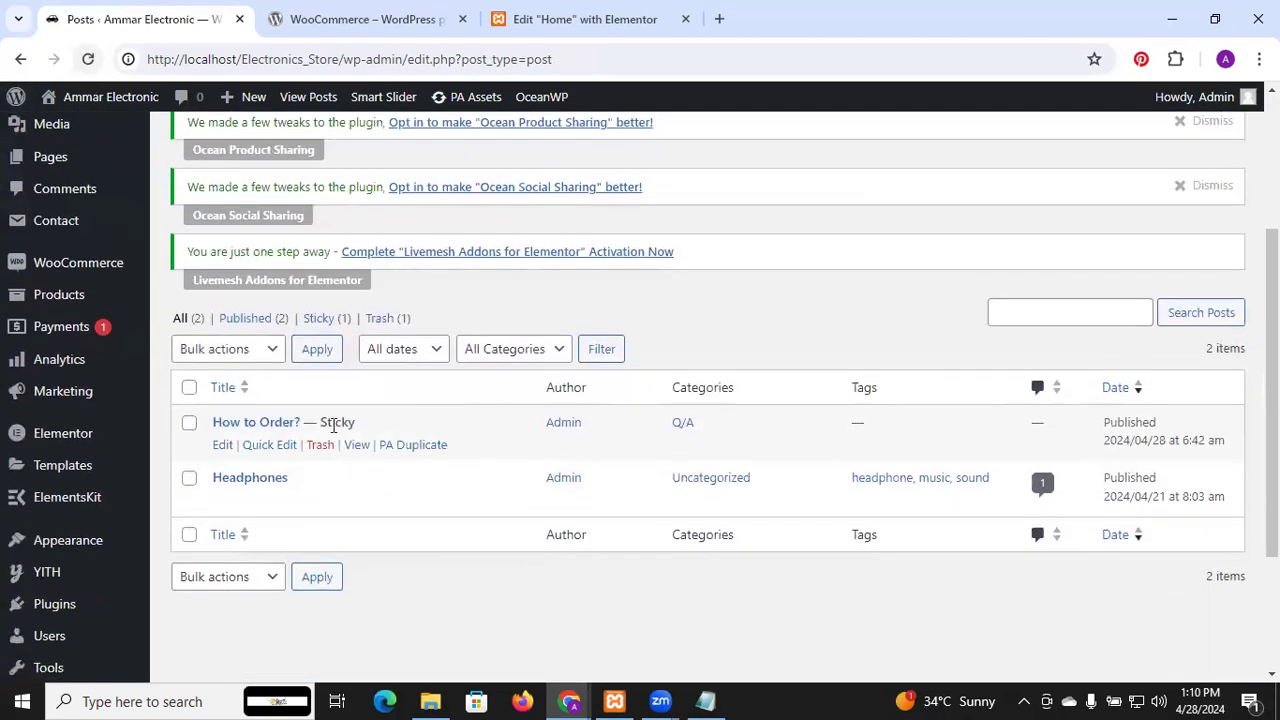
click(357, 445)
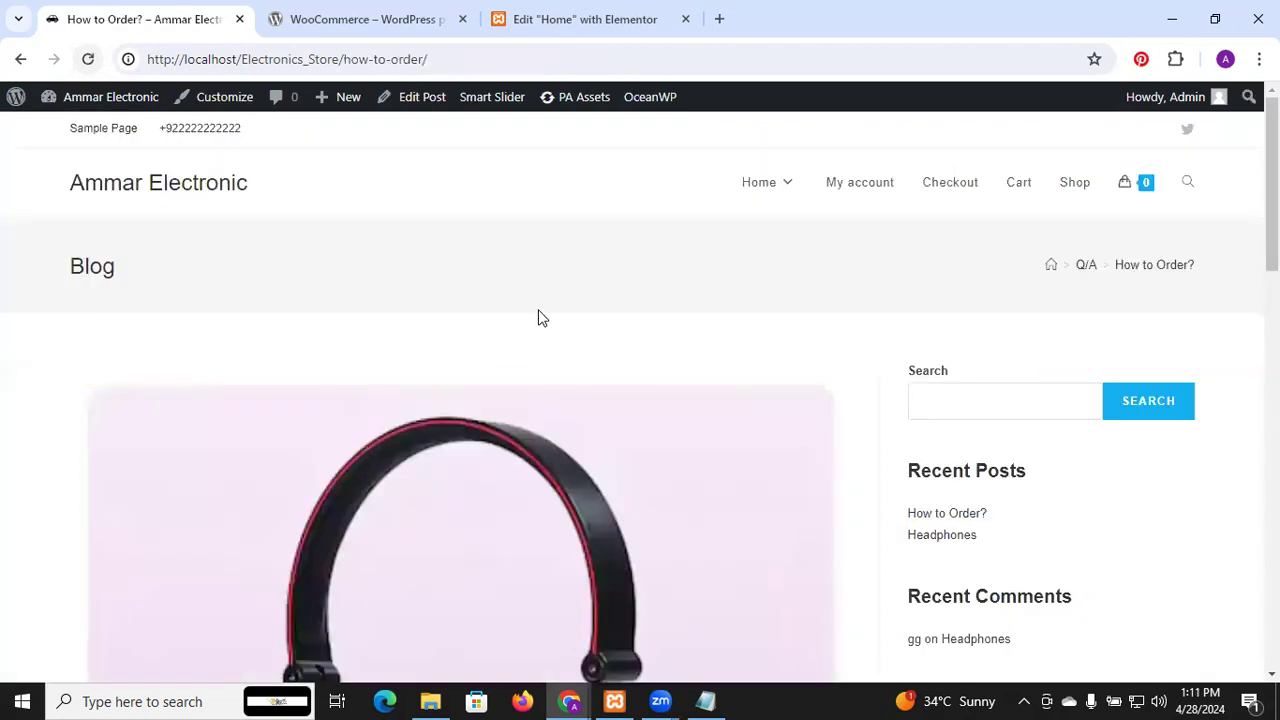
scroll(538, 318, down, 5)
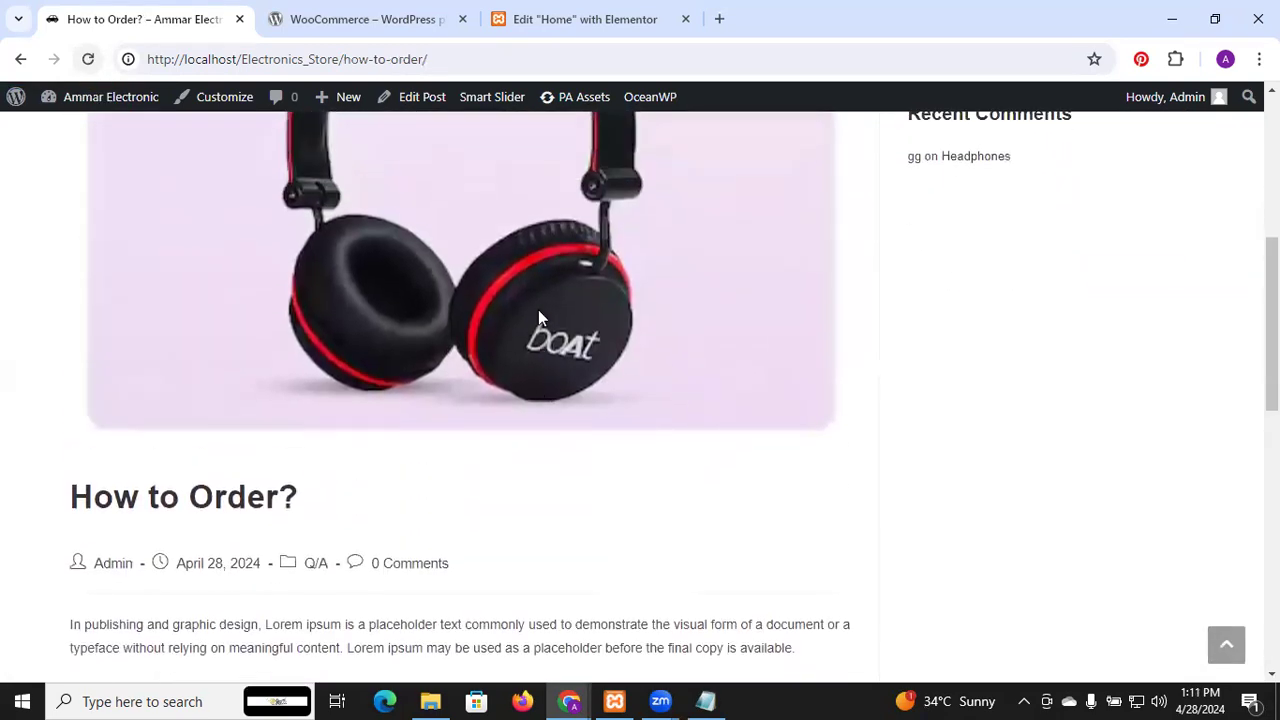
scroll(538, 318, down, 5)
scroll(538, 318, up, 10)
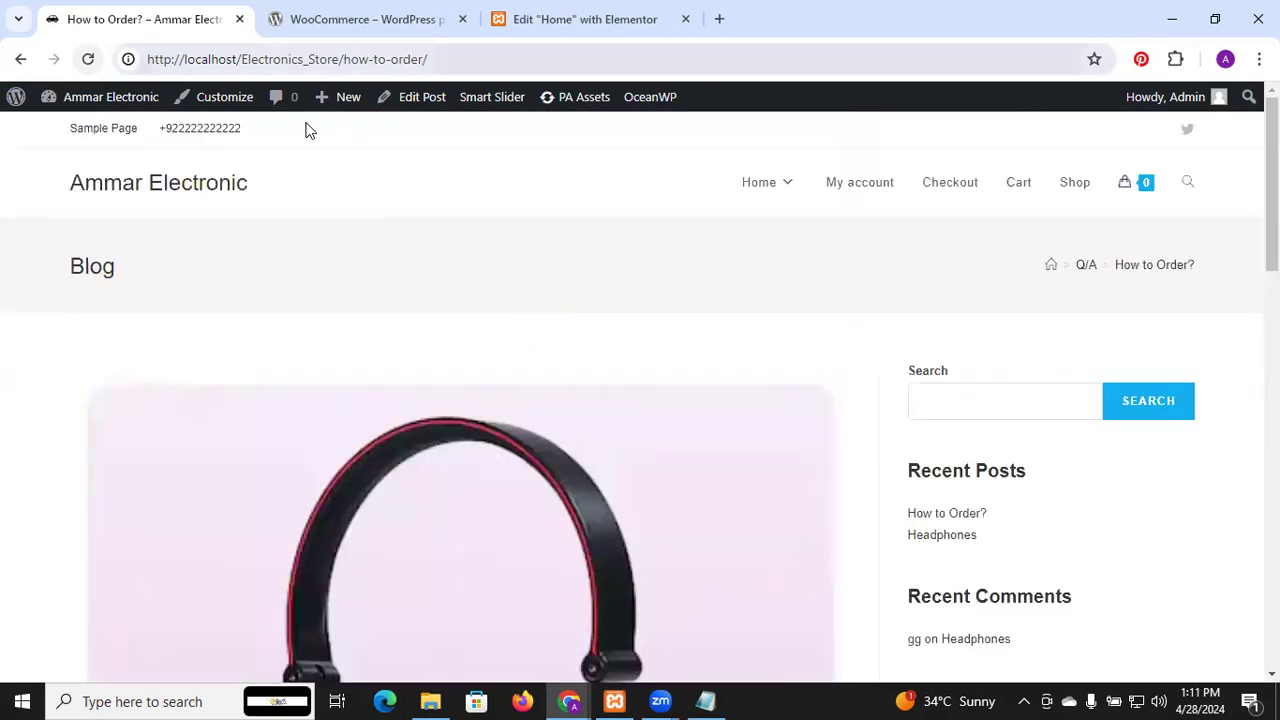
Remove the post slug from the address to load the home page, then scroll to Our Latest Blogs
double_click(407, 59)
key(BackSpace)
key(BackSpace)
key(BackSpace)
key(BackSpace)
key(BackSpace)
key(BackSpace)
key(BackSpace)
key(BackSpace)
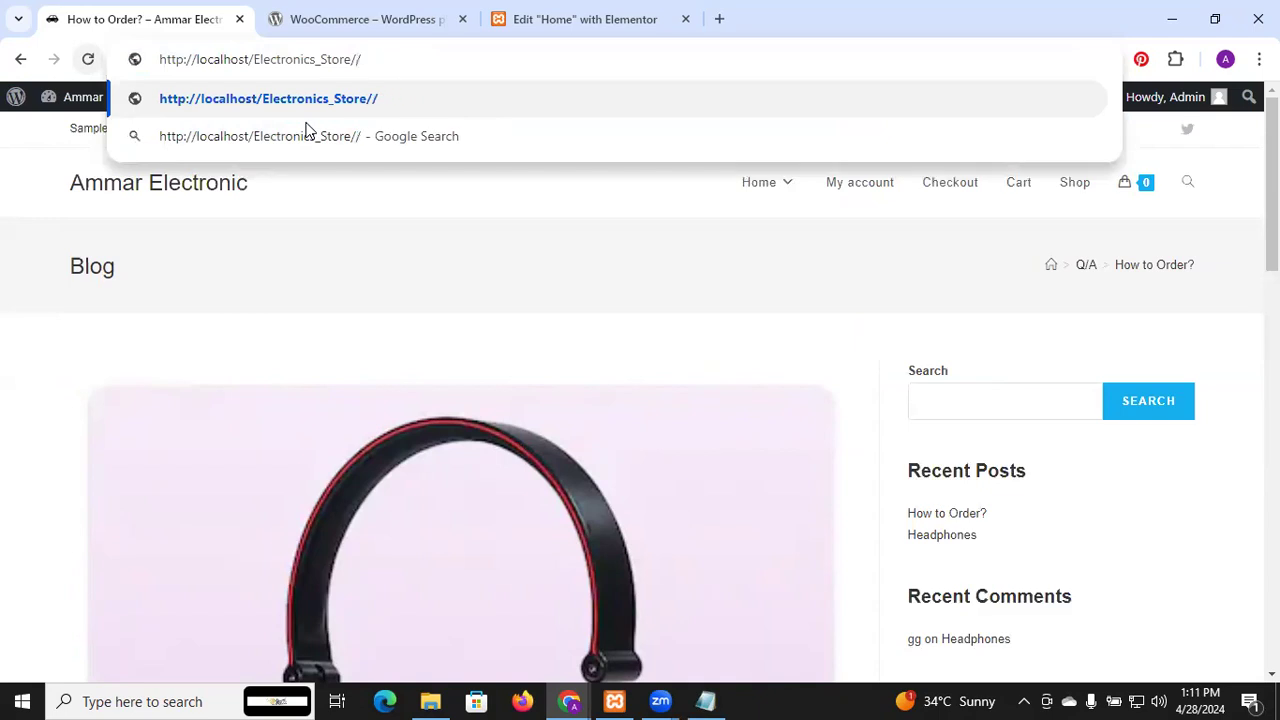
key(BackSpace)
key(Return)
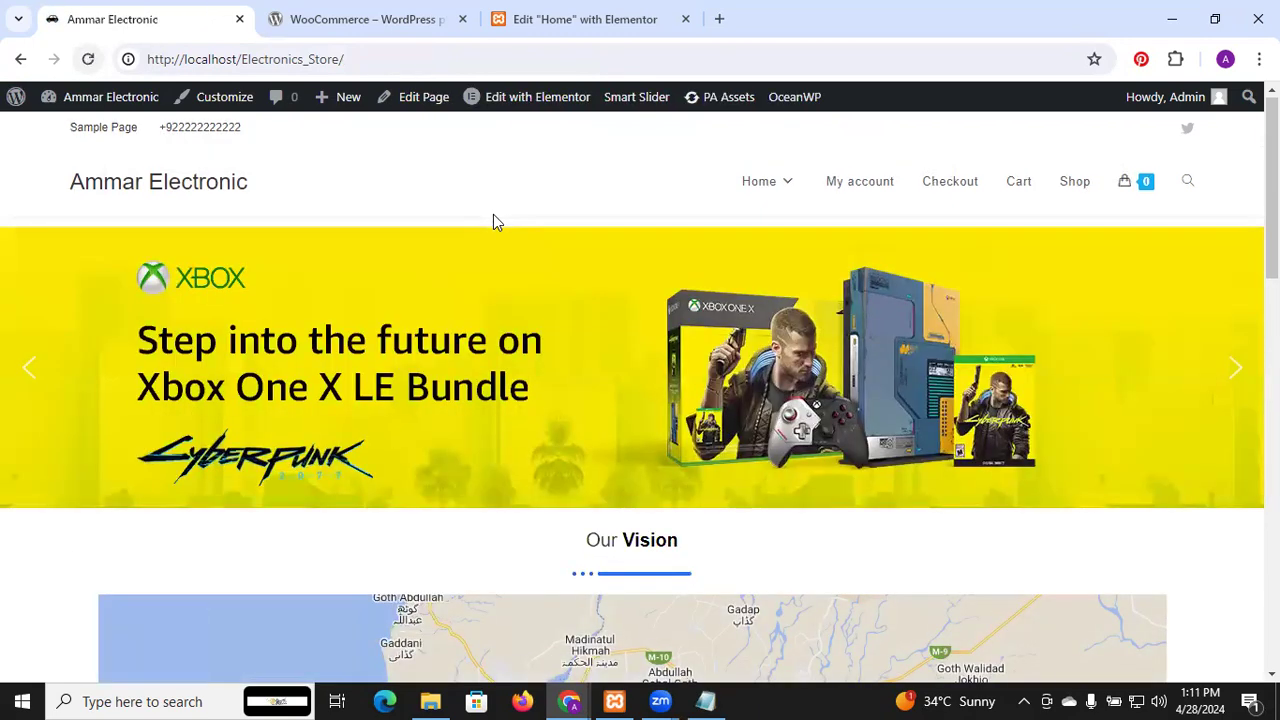
scroll(493, 218, down, 2)
scroll(491, 214, down, 10)
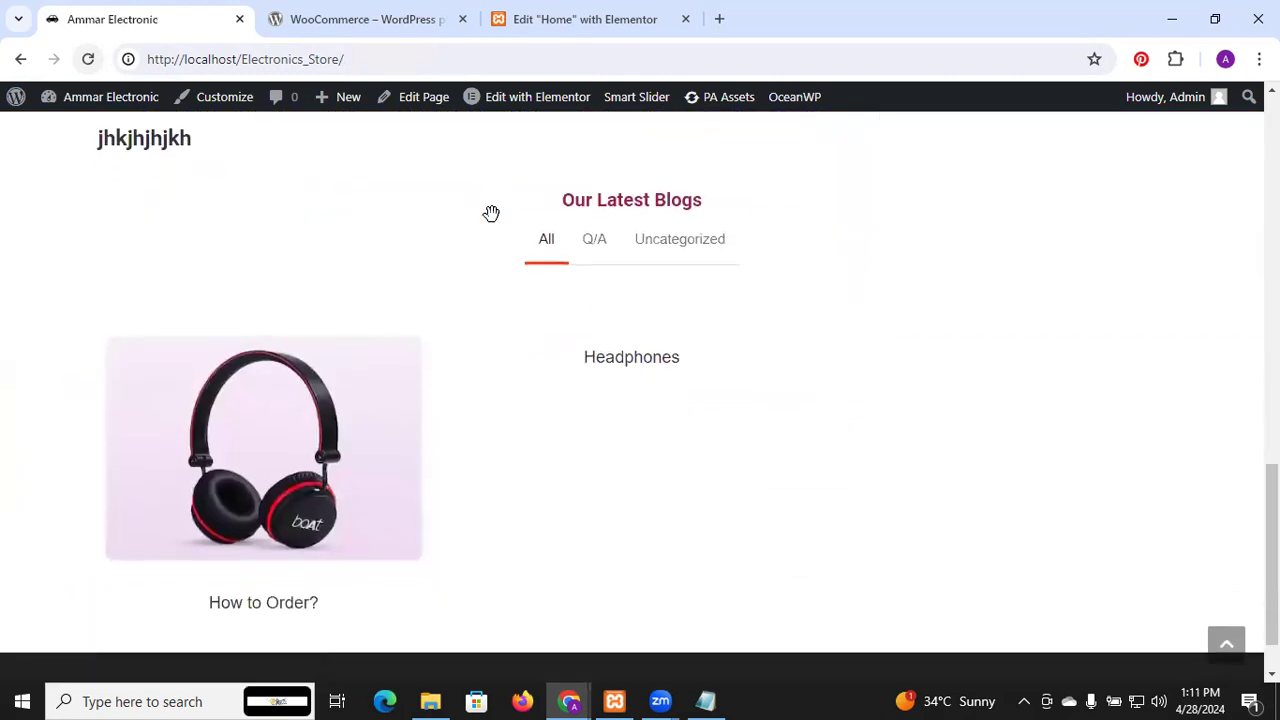
scroll(596, 521, down, 1)
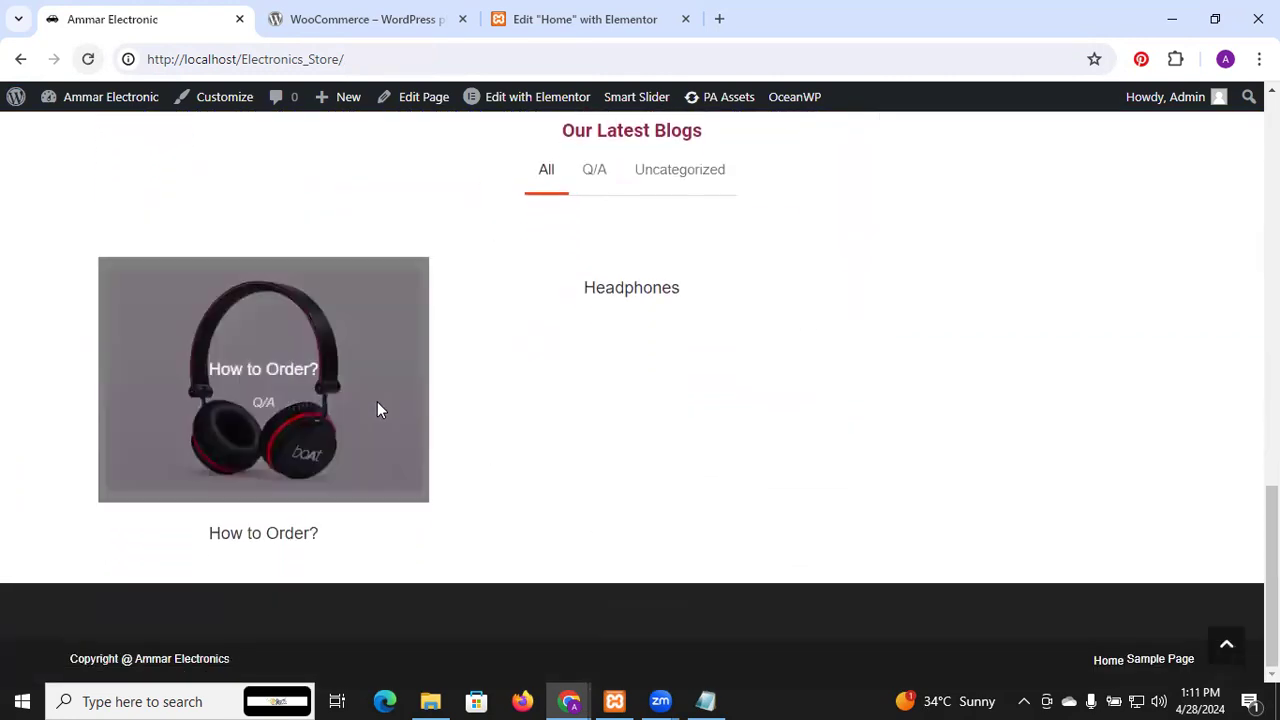
Open How to Order? from its blog grid thumbnail and scroll through the text and charger image
click(283, 470)
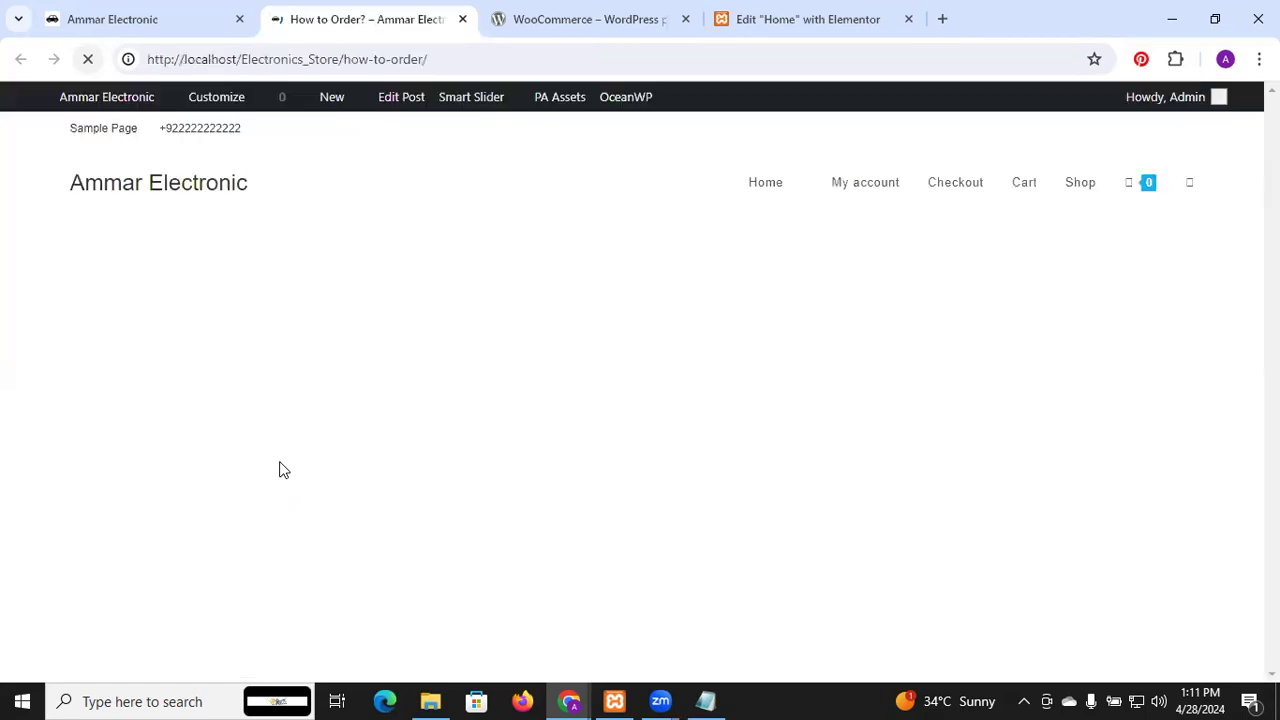
scroll(279, 462, down, 10)
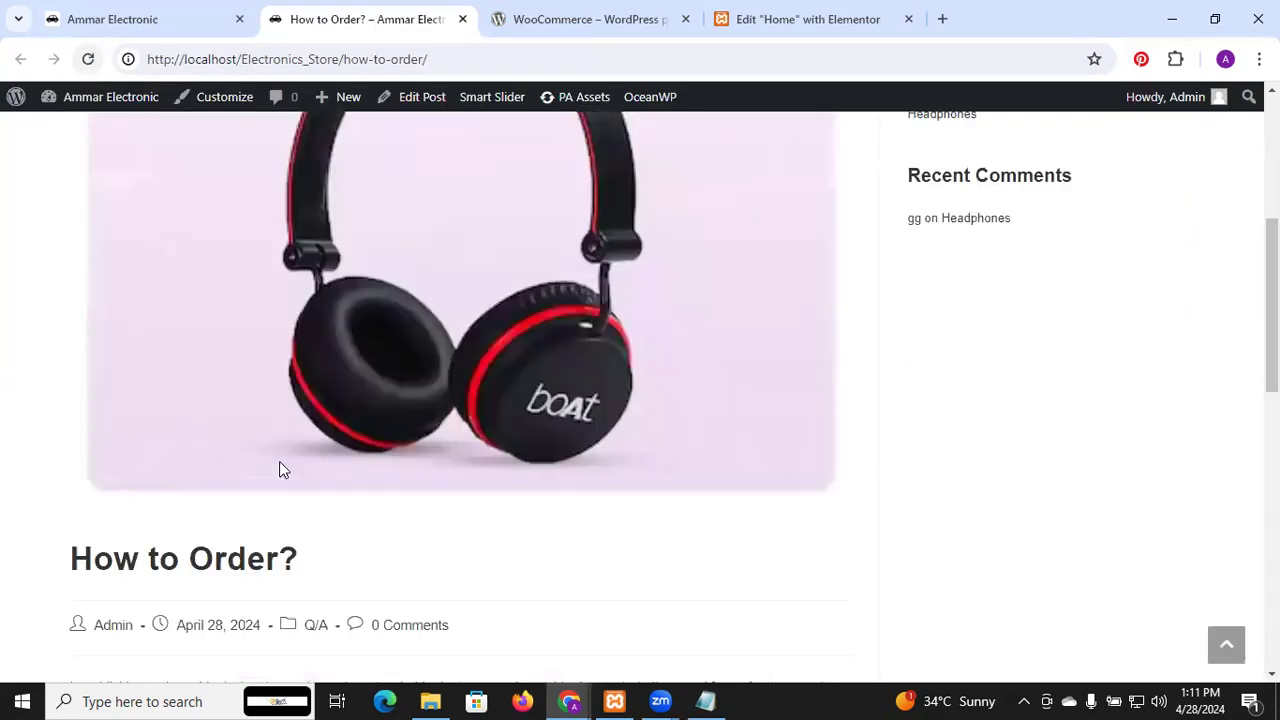
scroll(279, 463, down, 7)
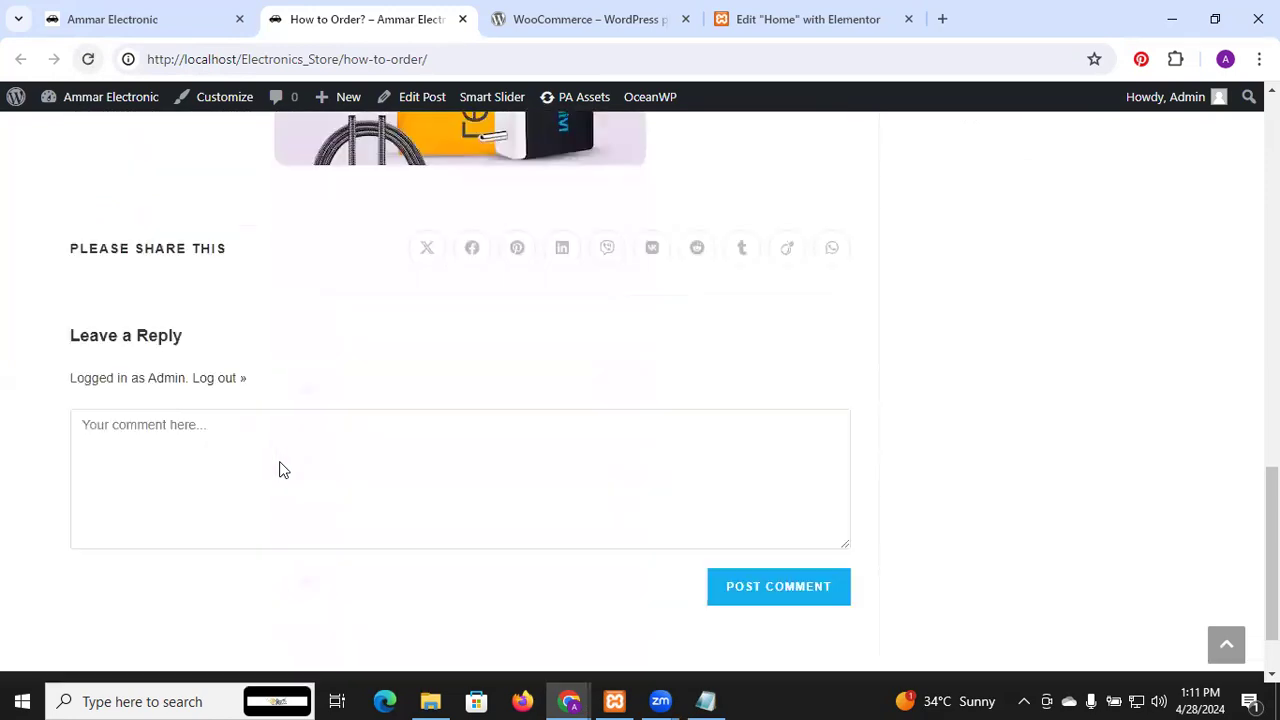
scroll(280, 465, up, 17)
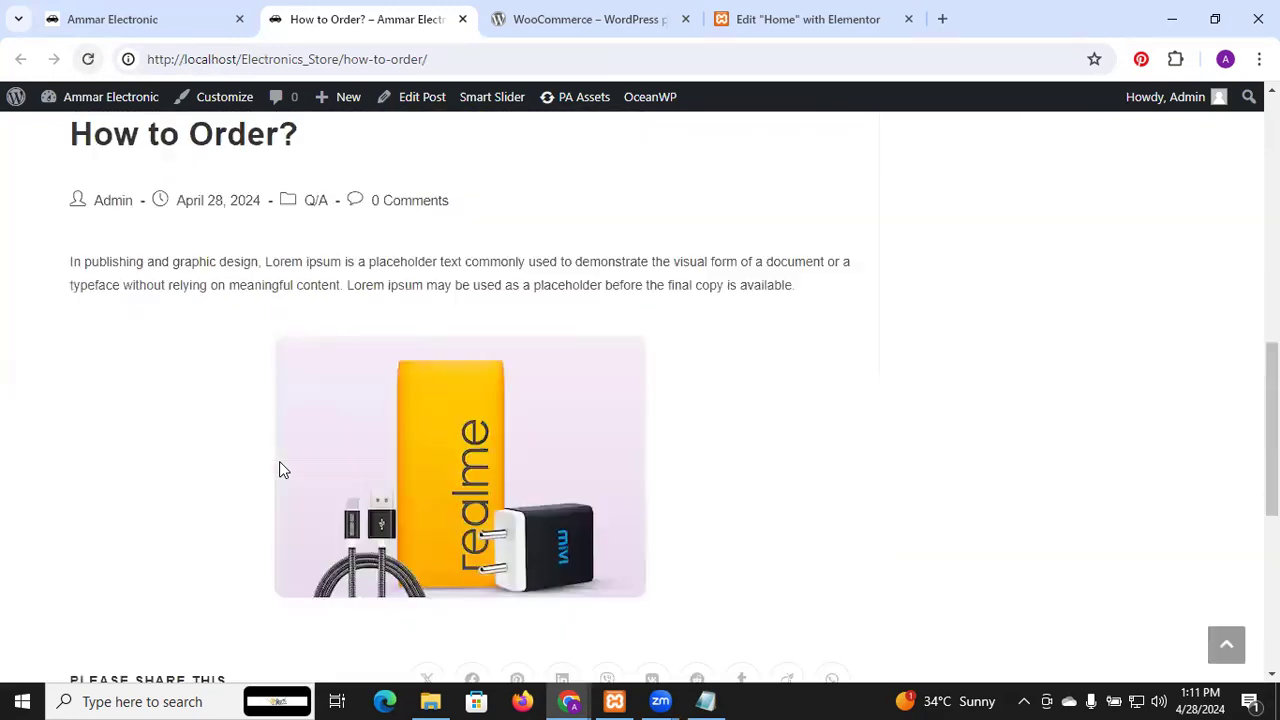
scroll(279, 468, down, 17)
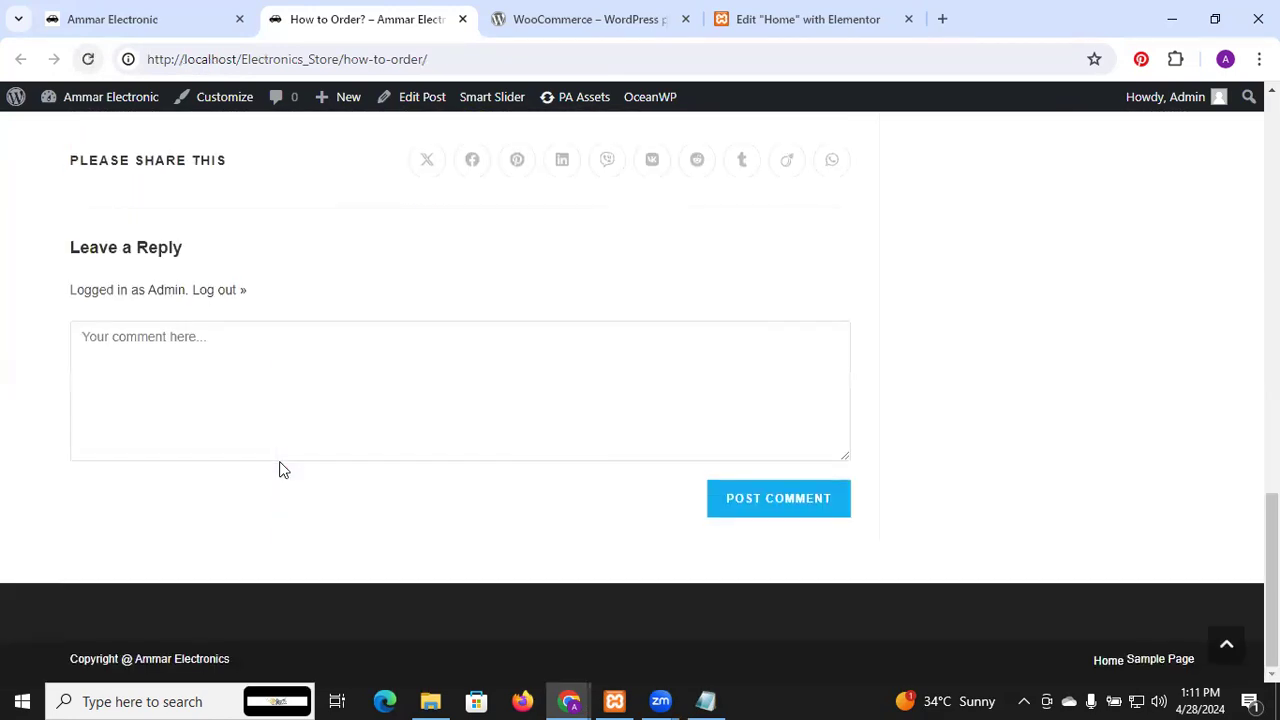
scroll(279, 468, up, 5)
scroll(279, 461, up, 5)
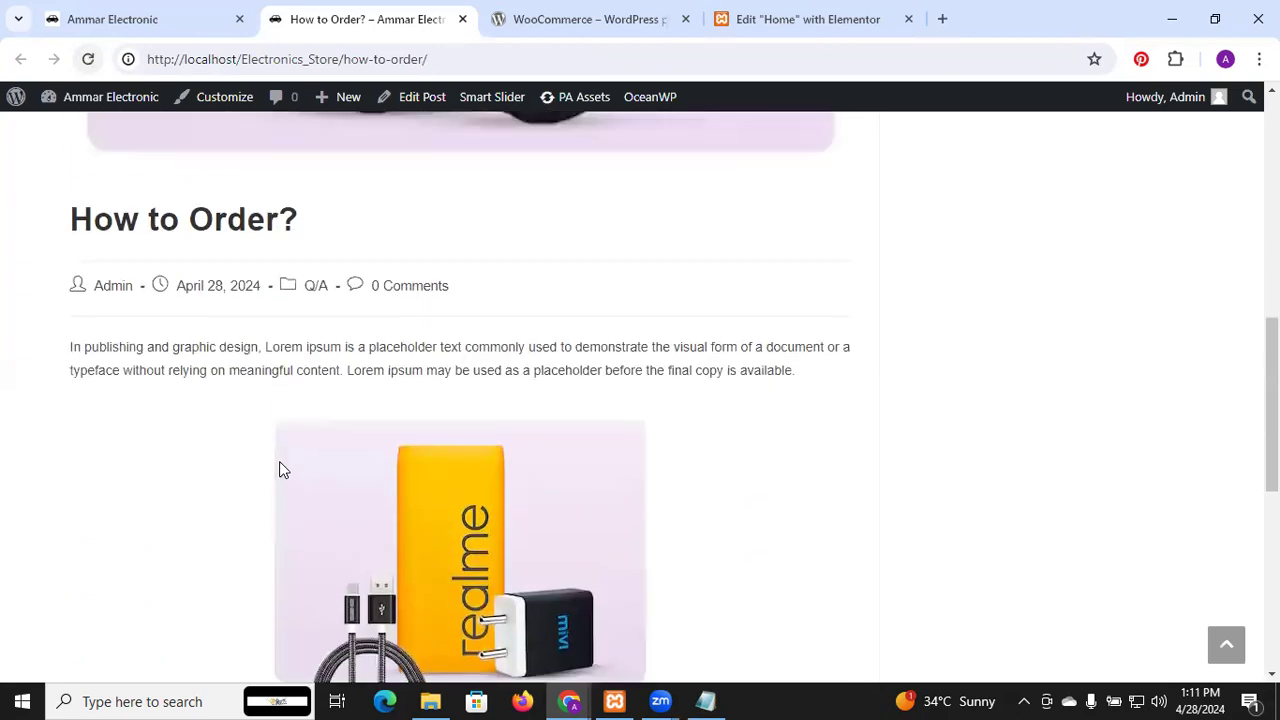
Go to the About WordPress page, then on to Settings > Permalinks
click(17, 104)
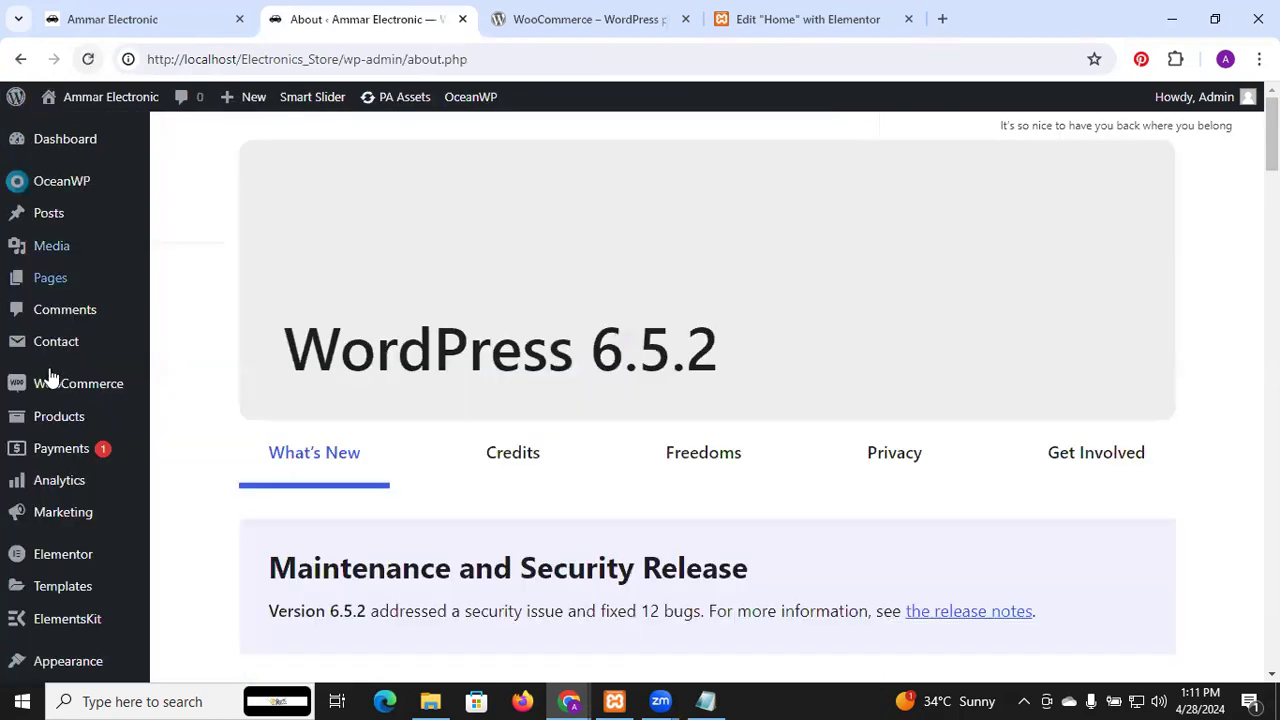
mouse_move(50, 377)
scroll(50, 377, down, 4)
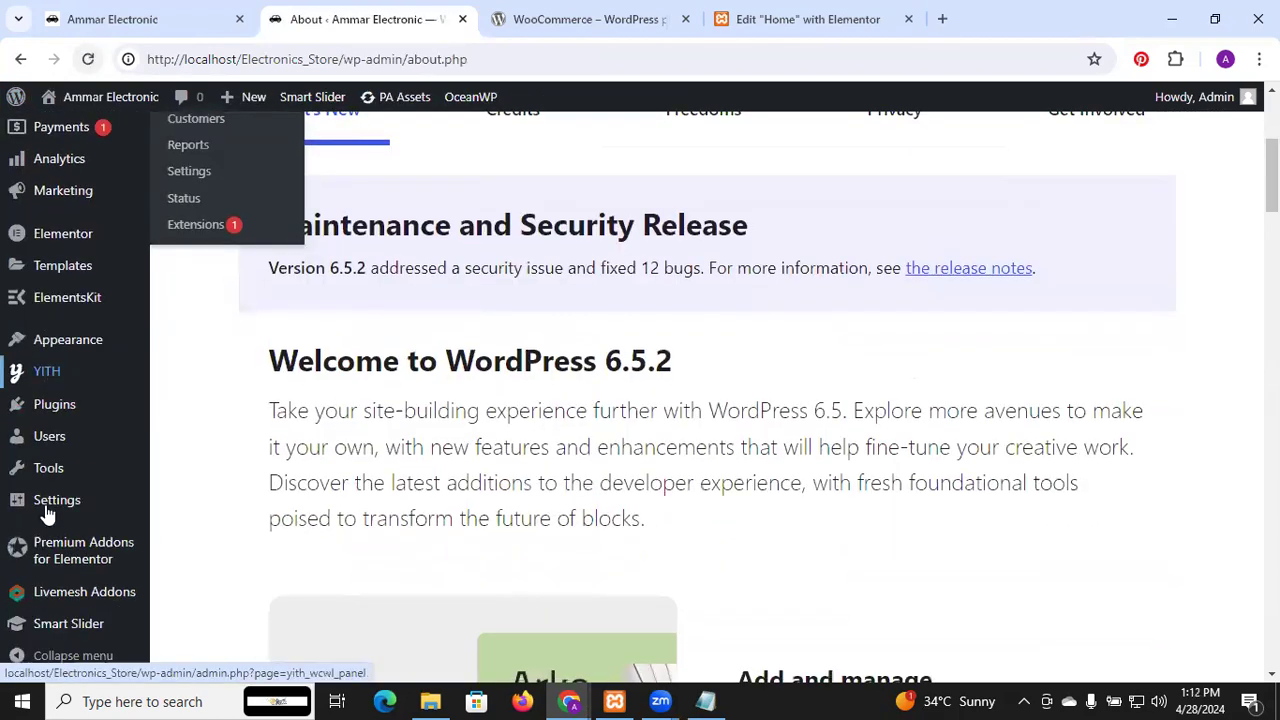
mouse_move(43, 514)
scroll(45, 513, down, 3)
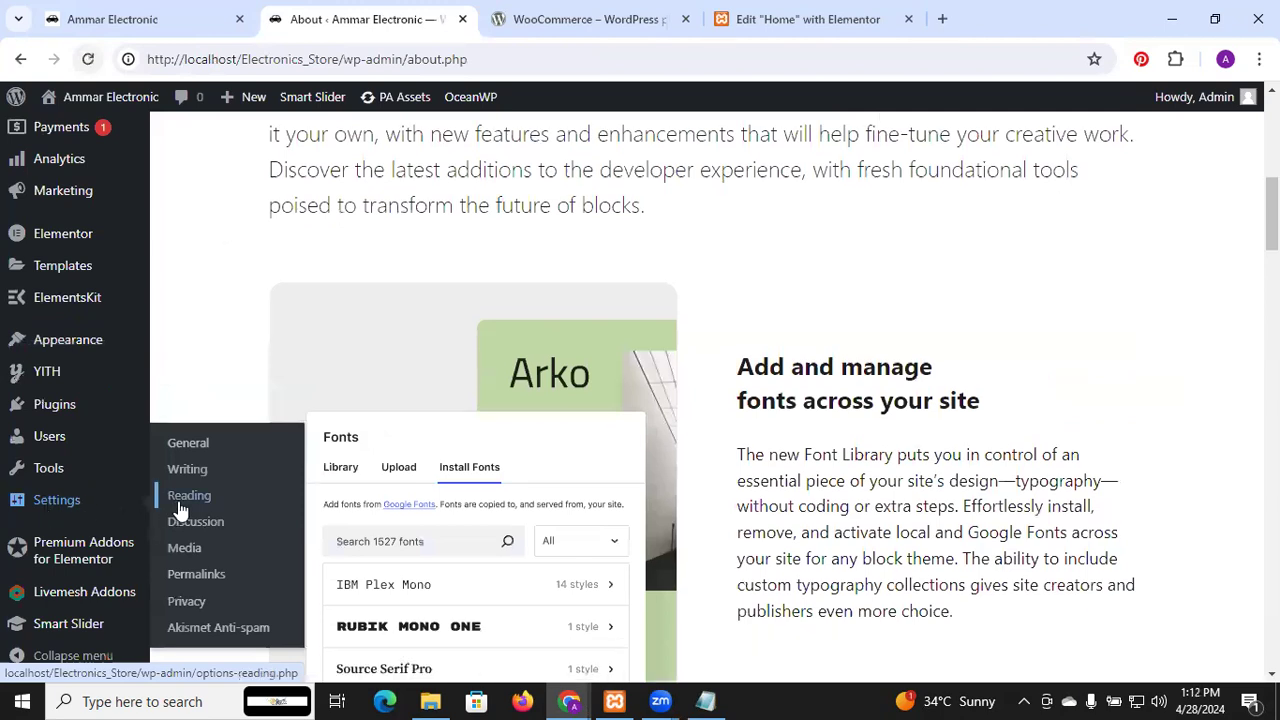
click(202, 585)
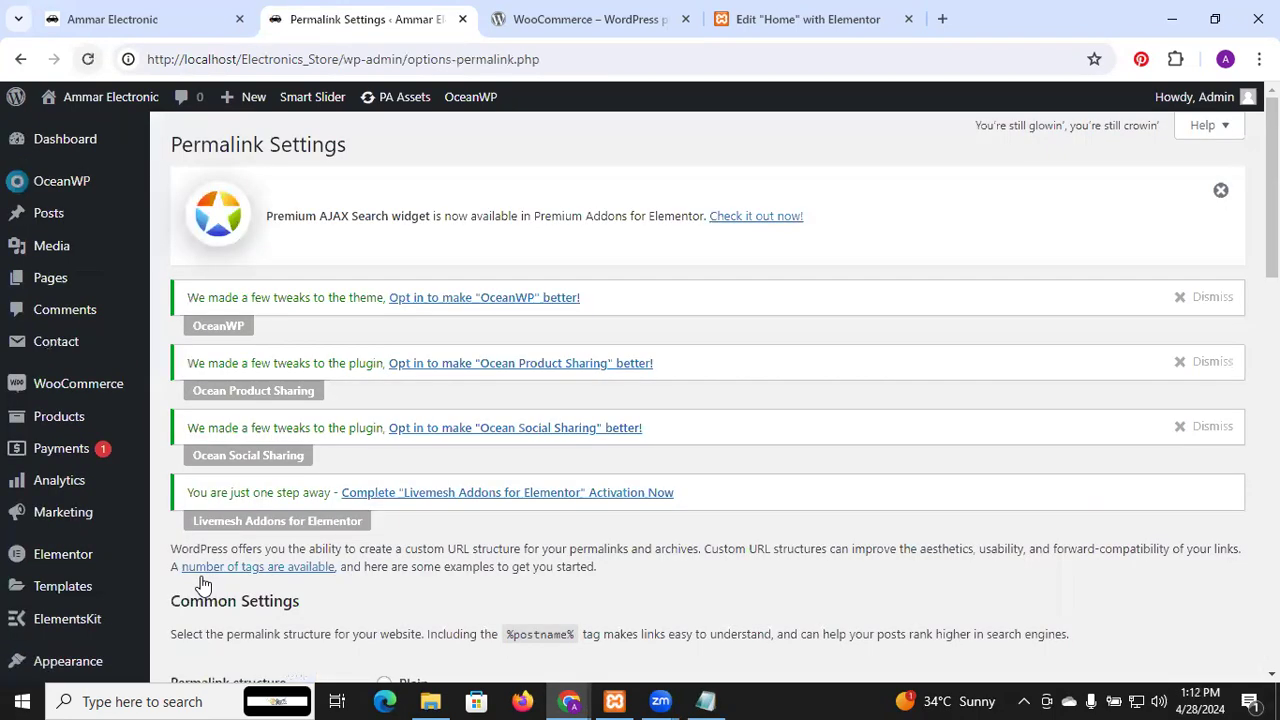
Review the Post name permalink structure and product/ base, then move to Reading Settings
scroll(416, 520, down, 7)
scroll(420, 500, down, 1)
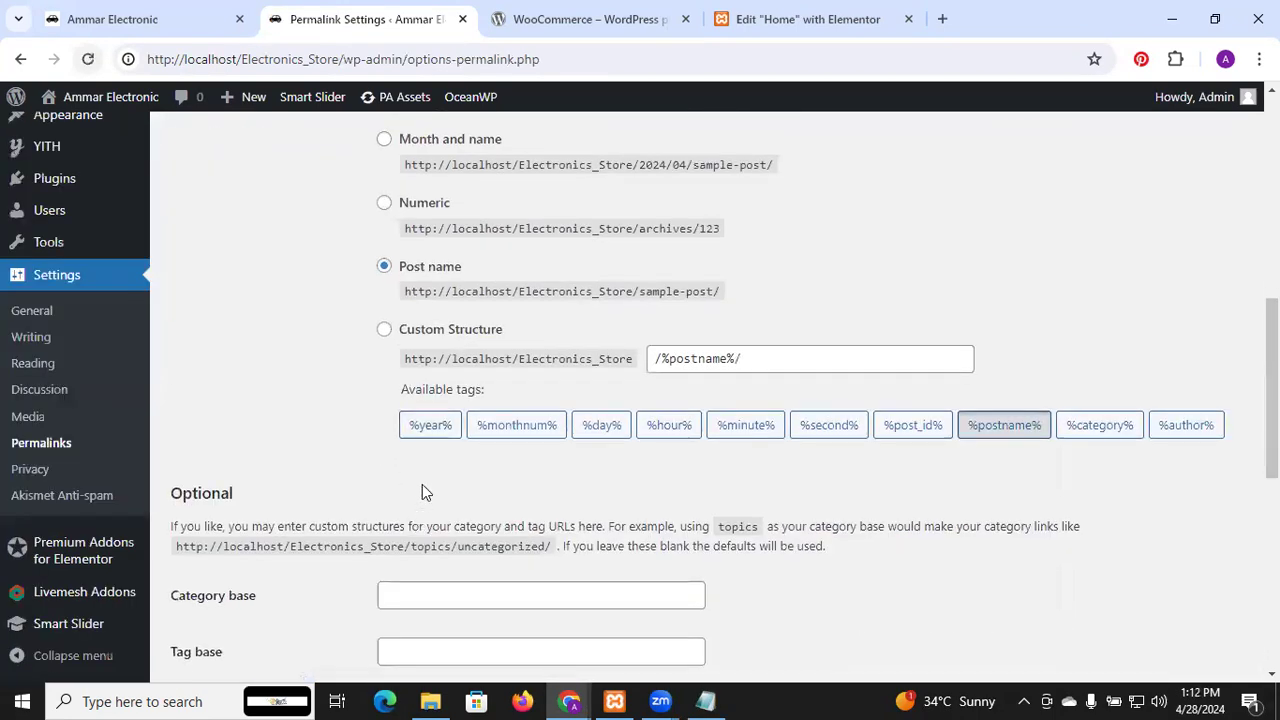
scroll(422, 486, down, 5)
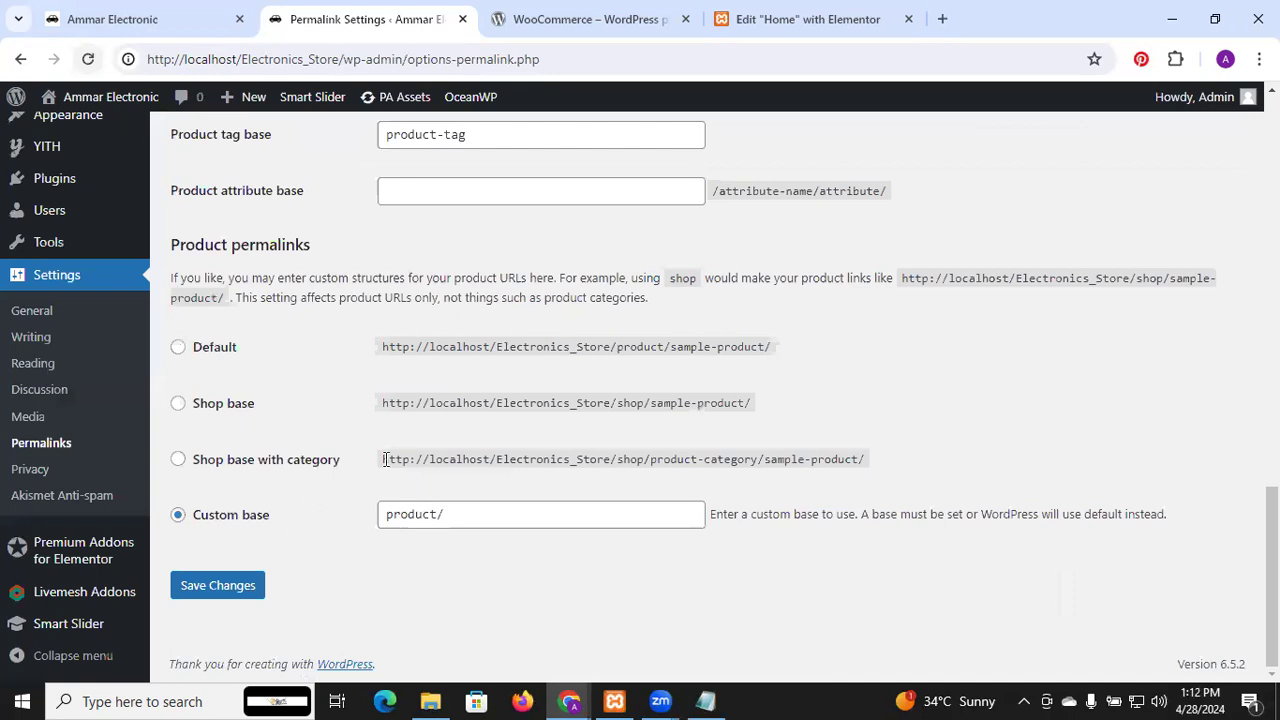
scroll(390, 456, up, 3)
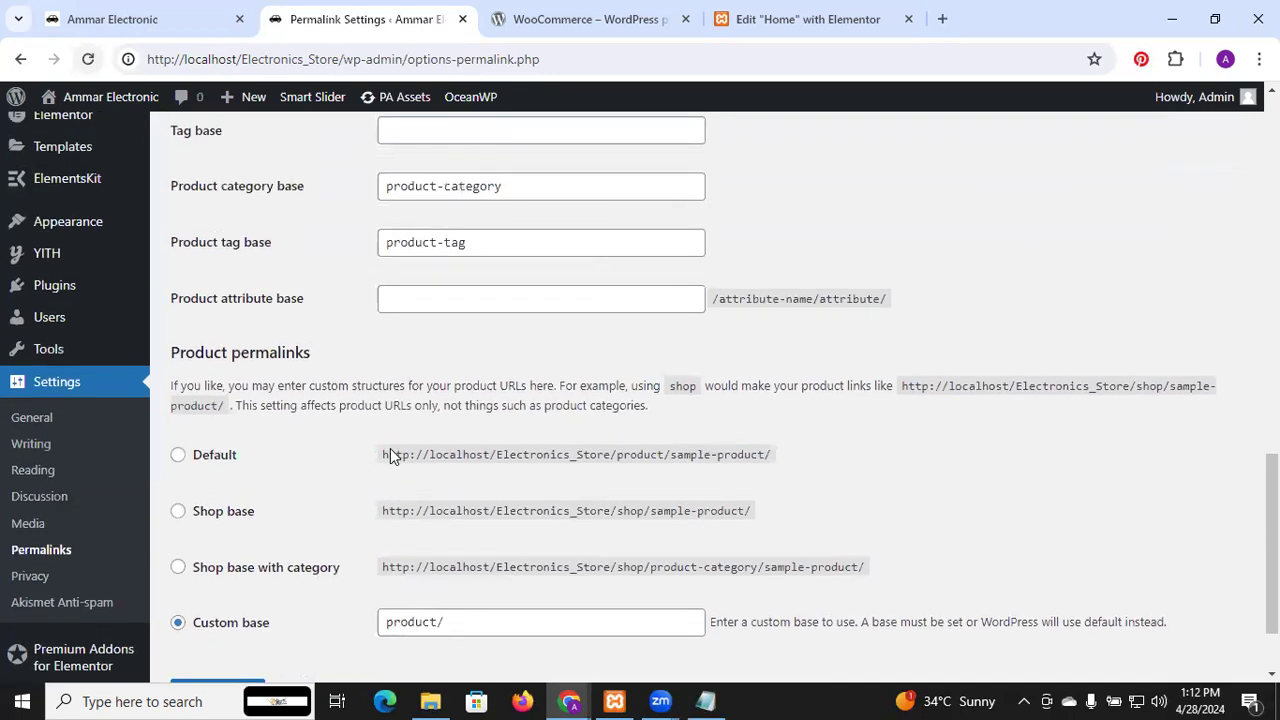
click(32, 503)
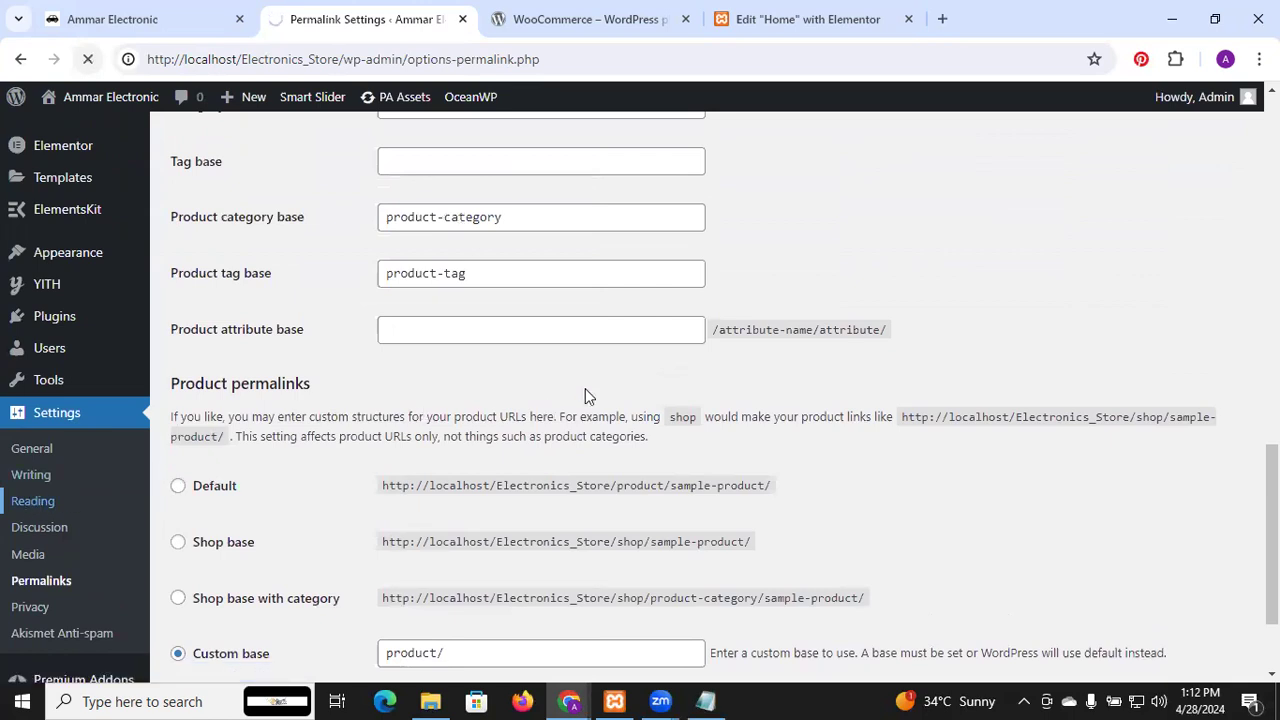
Set the homepage to display 'Your latest posts' and save the Reading Settings
scroll(770, 362, down, 3)
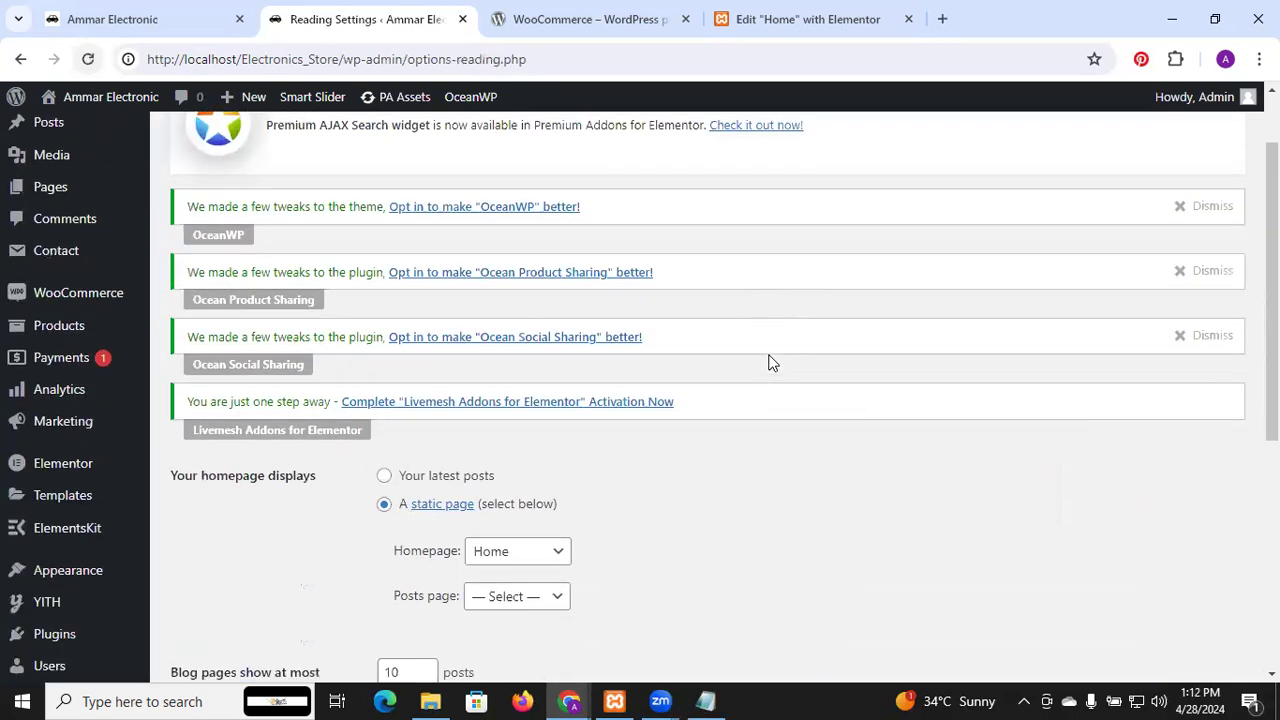
click(446, 330)
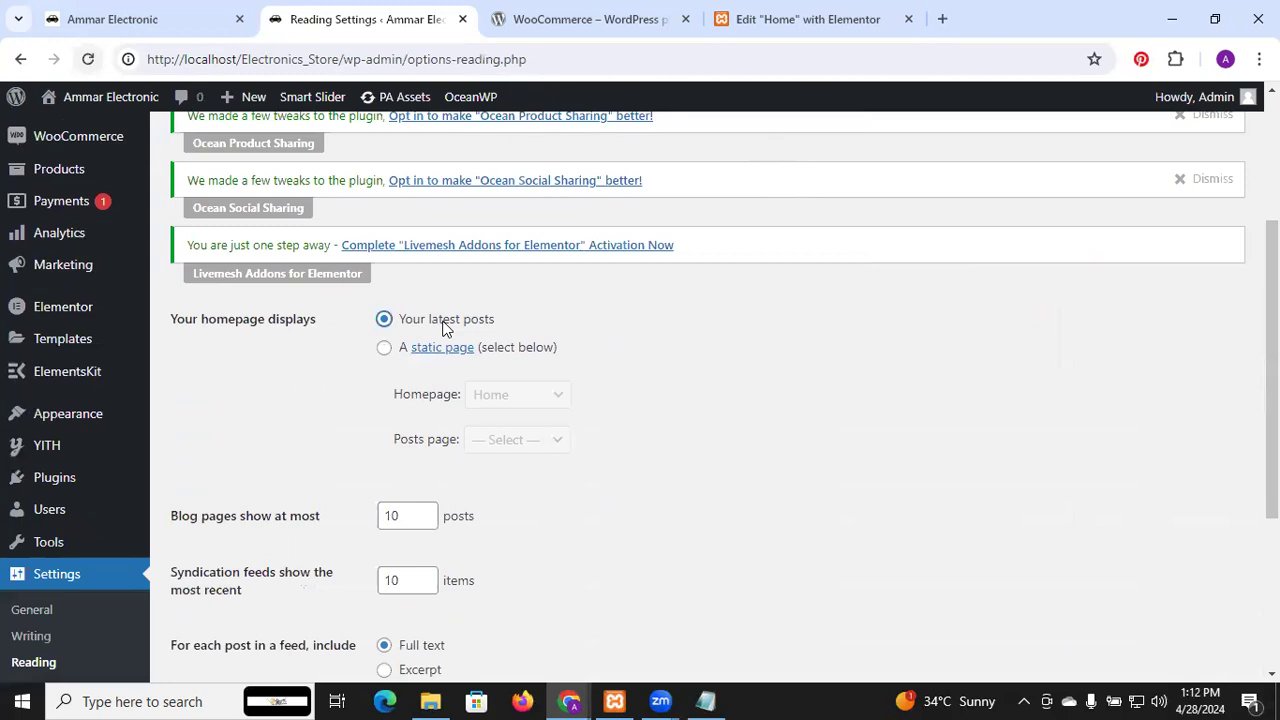
scroll(457, 436, down, 3)
click(201, 546)
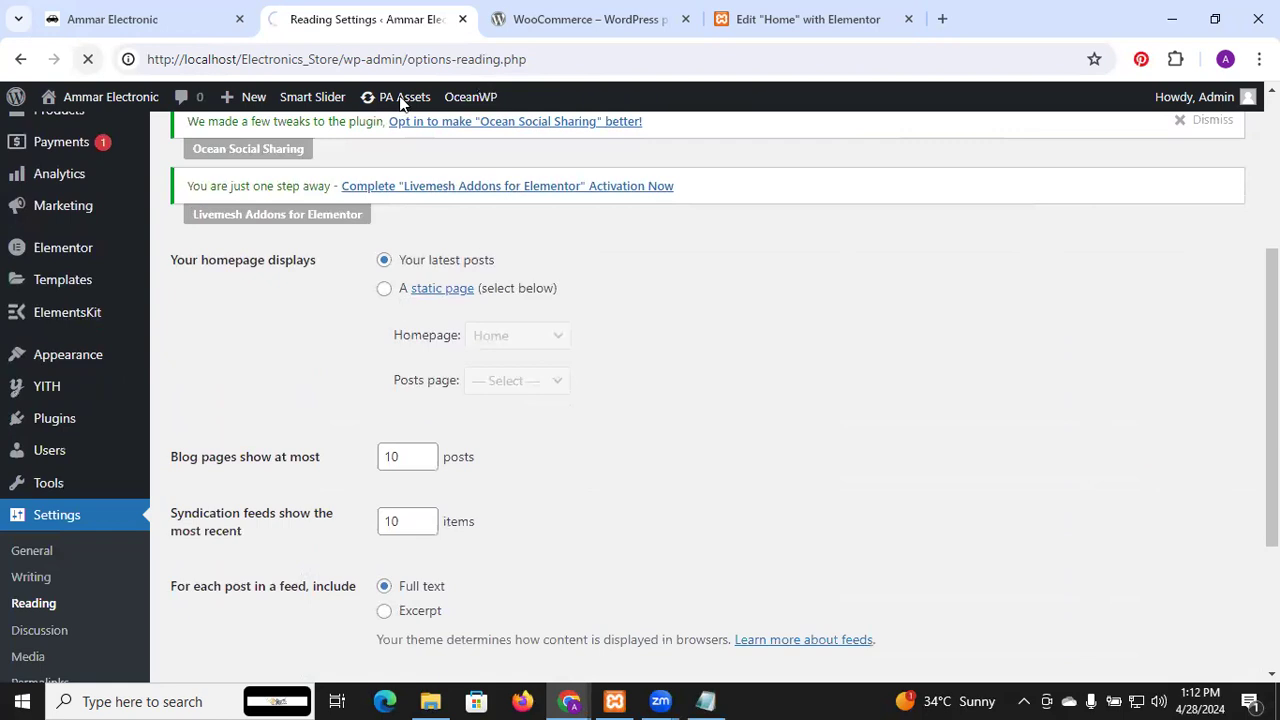
scroll(430, 178, down, 3)
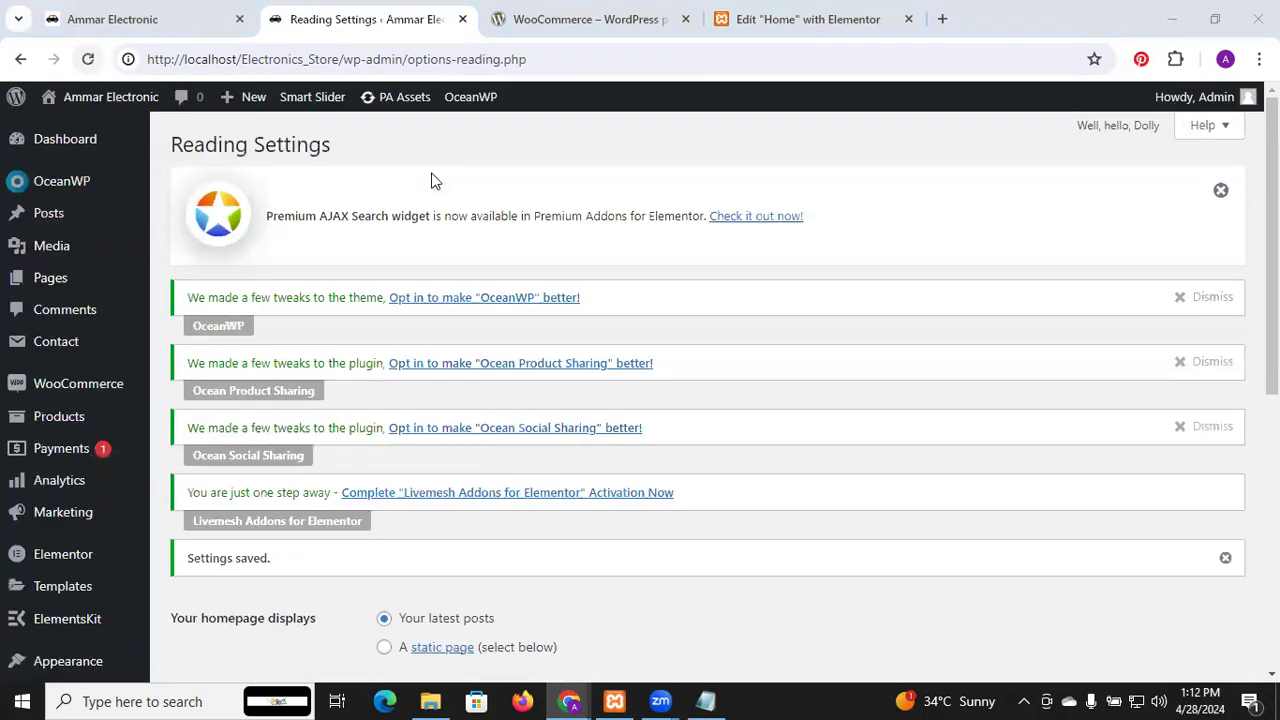
Visit the live site and scroll to the How to Order? entry with its headphones image and excerpt
mouse_move(98, 100)
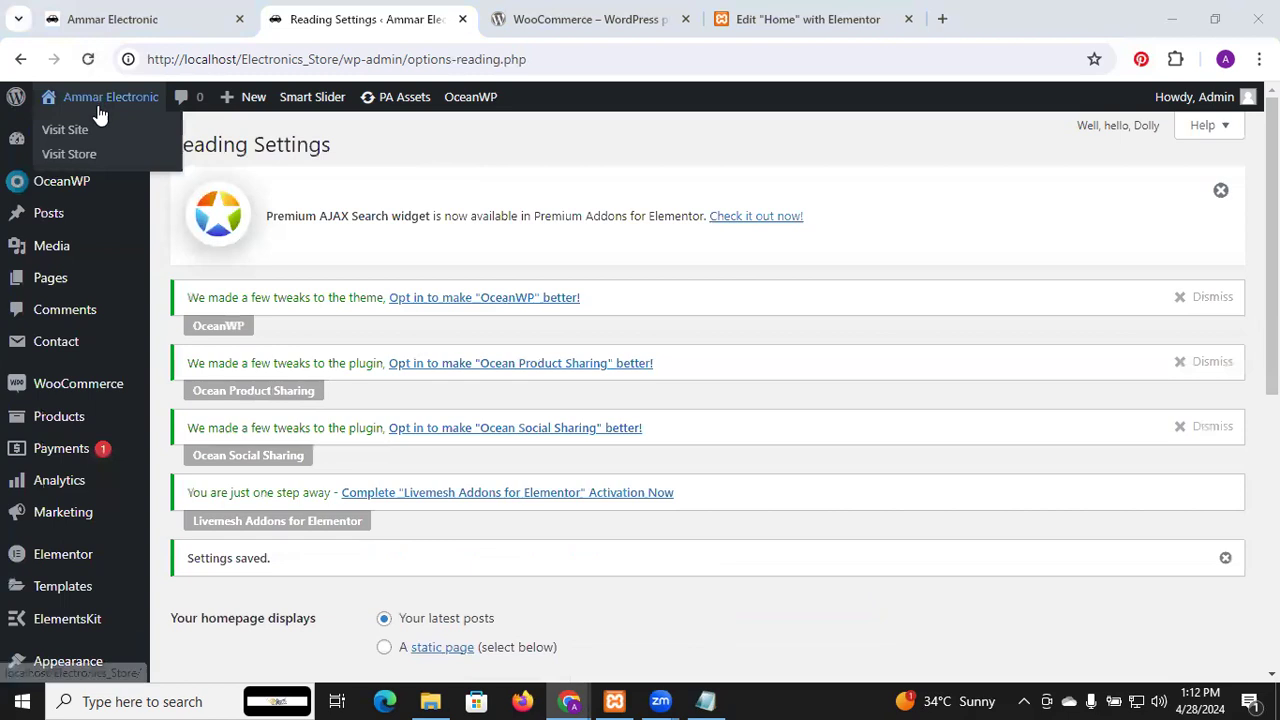
click(87, 134)
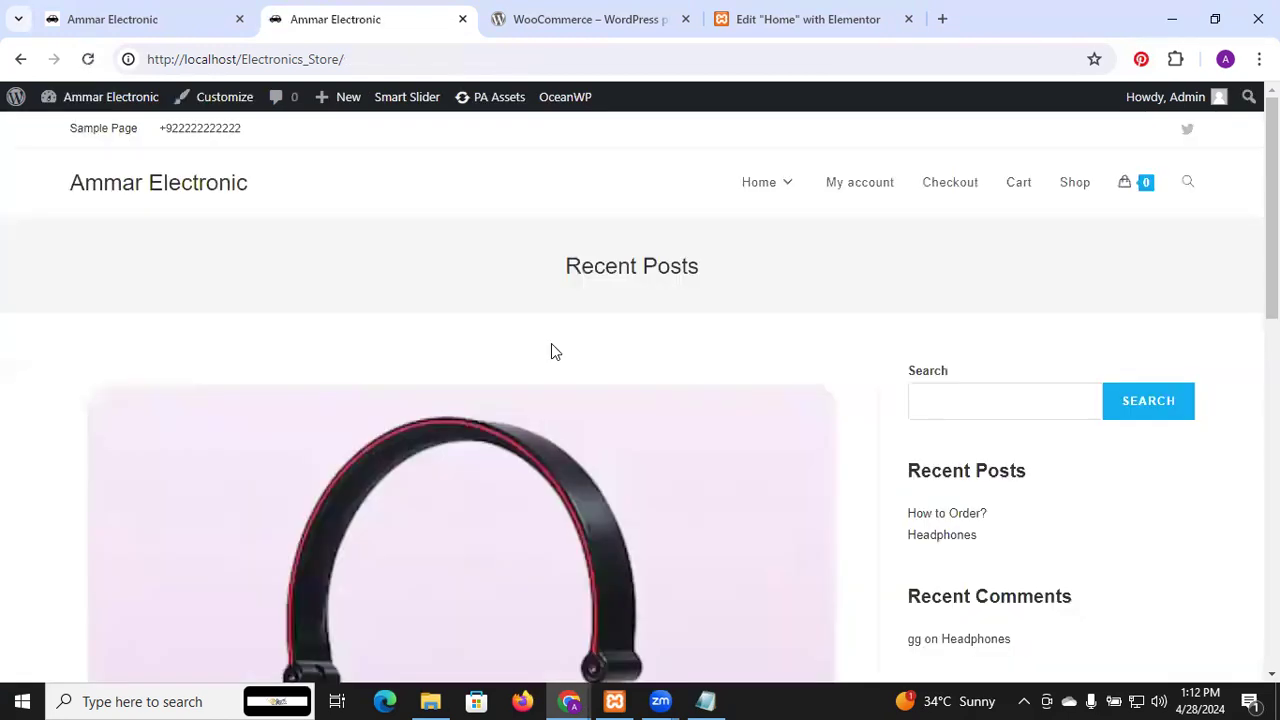
scroll(553, 352, down, 7)
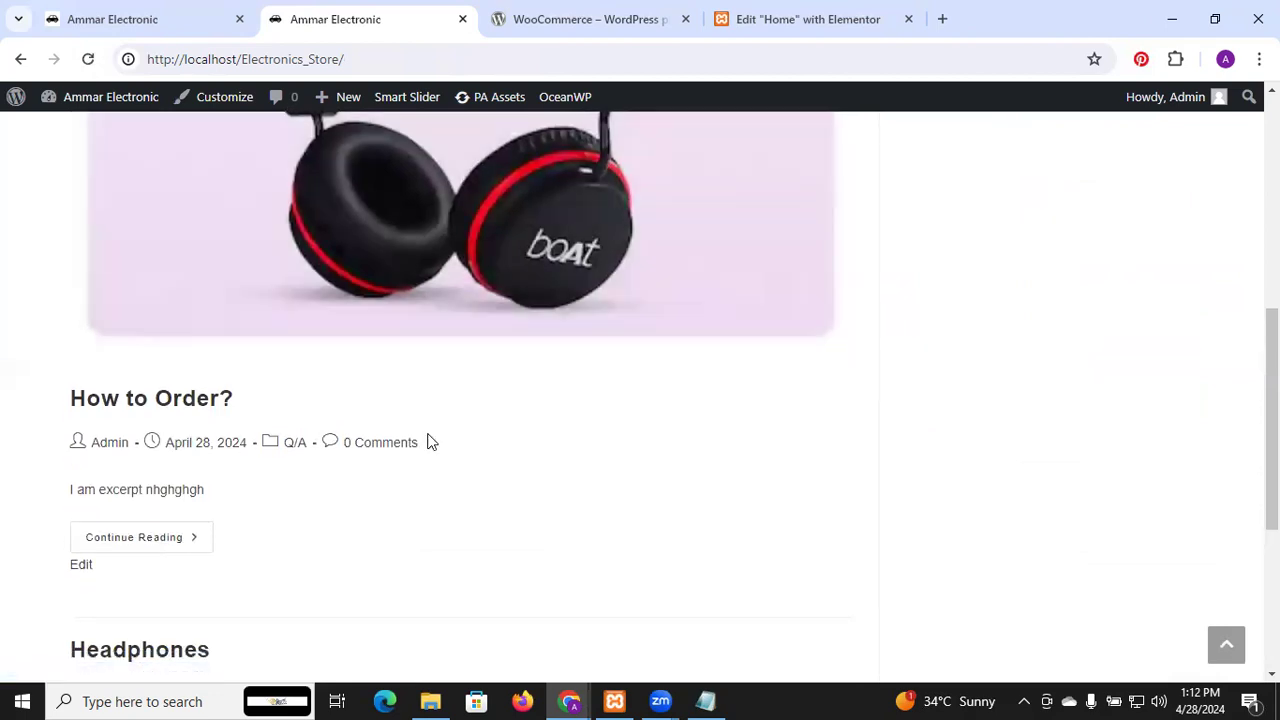
scroll(428, 441, down, 4)
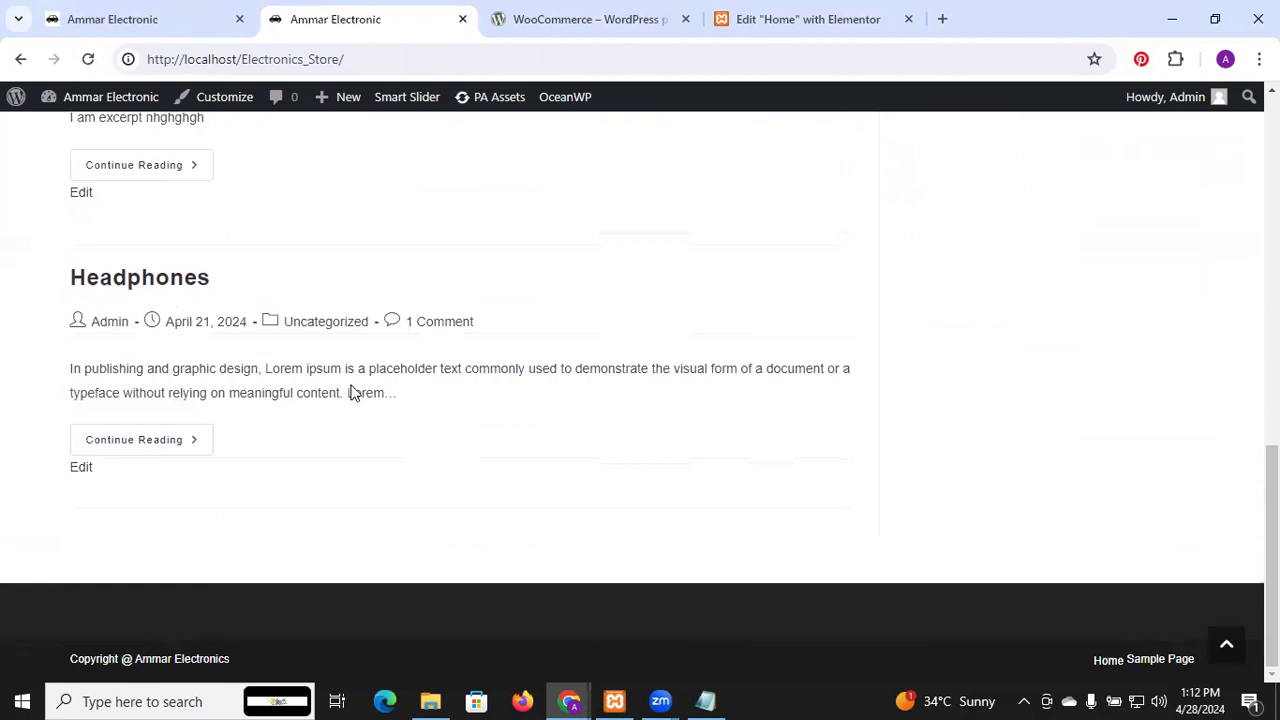
scroll(228, 364, up, 6)
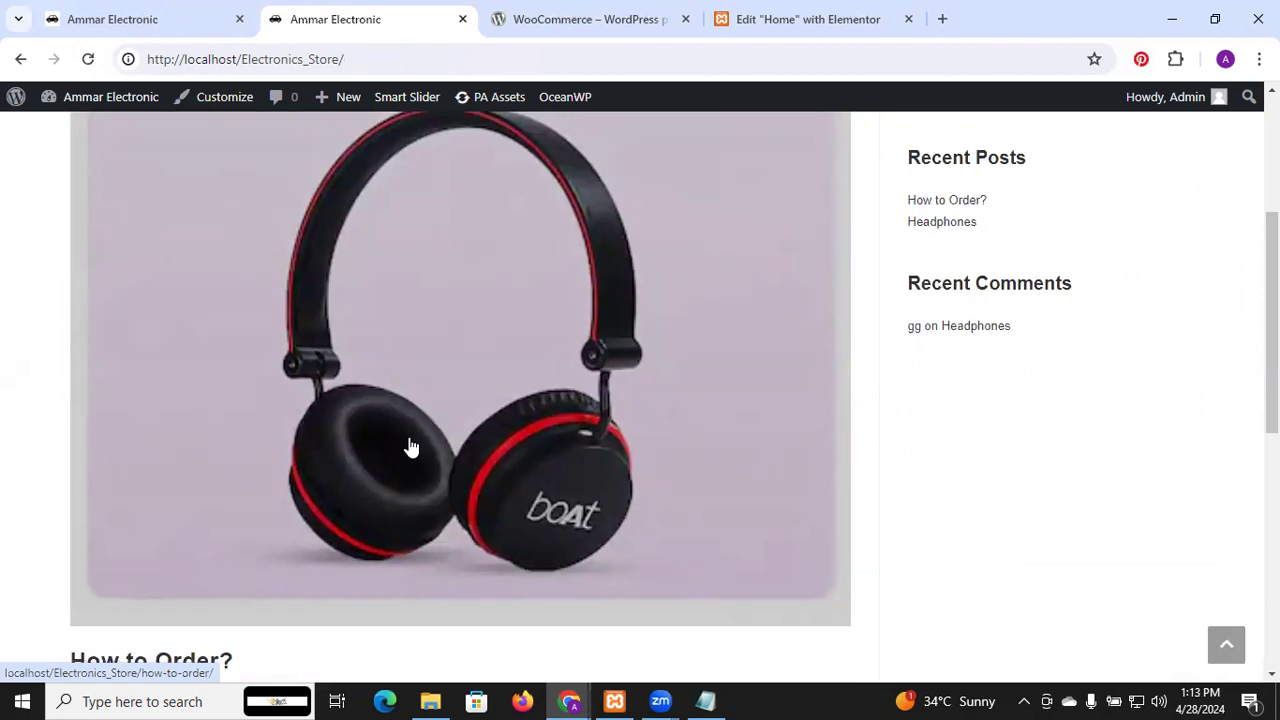
scroll(410, 447, down, 3)
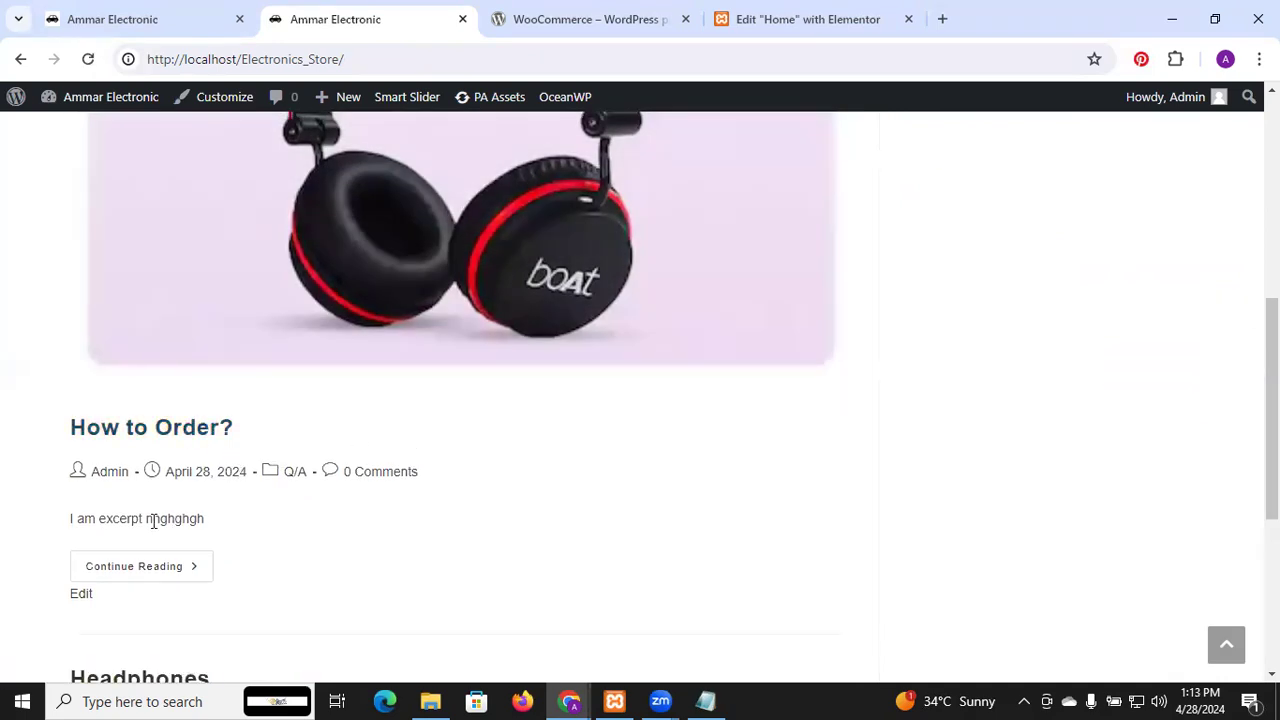
Leave the How to Order? post for the About WordPress 6.5.2 admin page
click(193, 438)
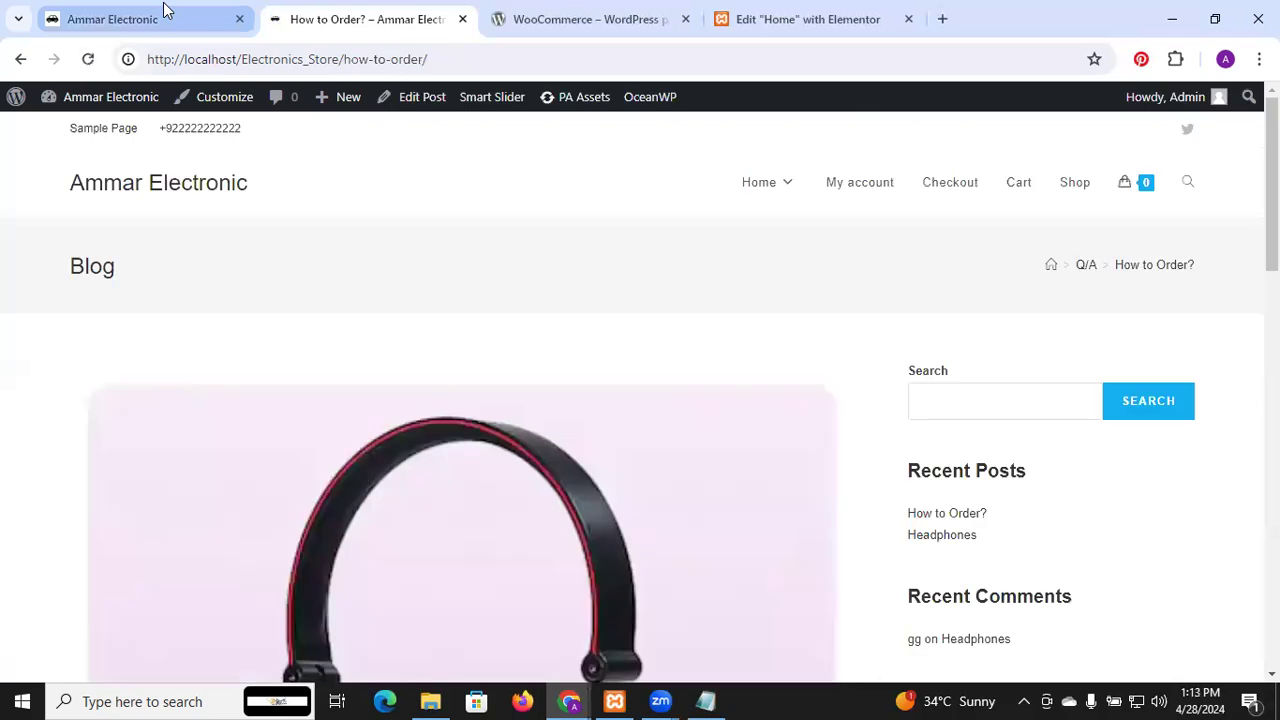
click(7, 102)
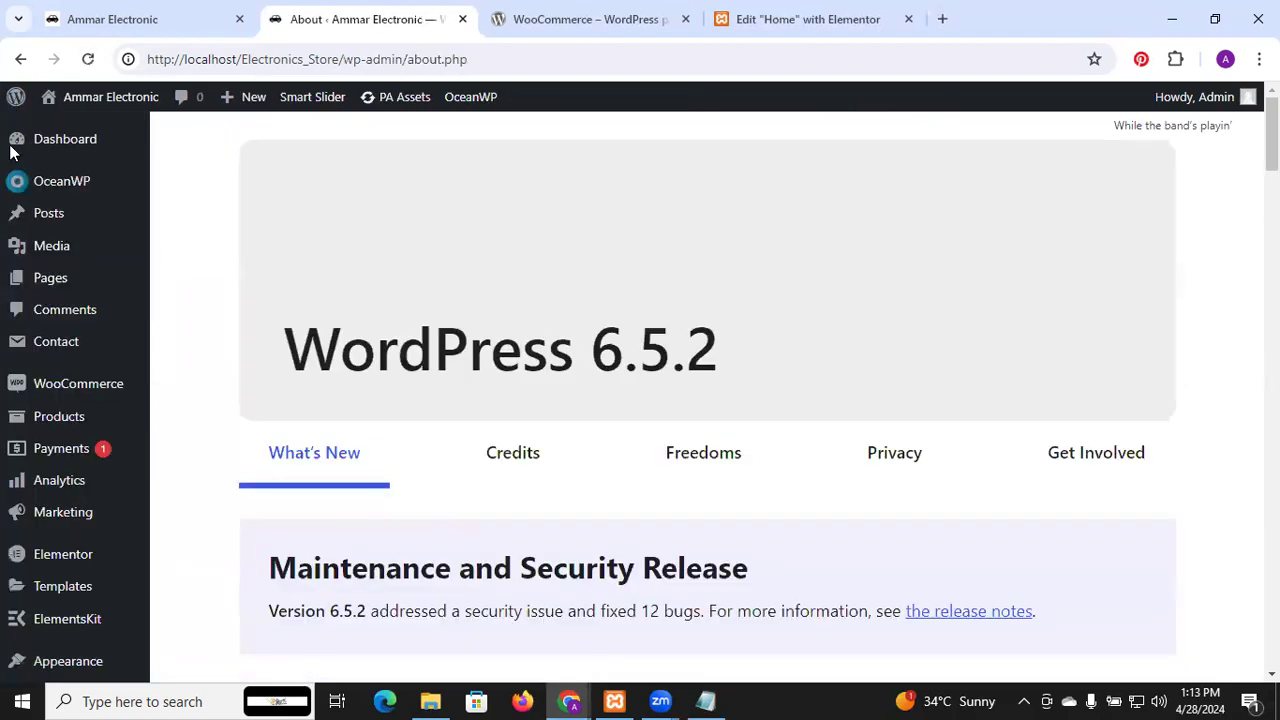
mouse_move(55, 270)
mouse_move(81, 362)
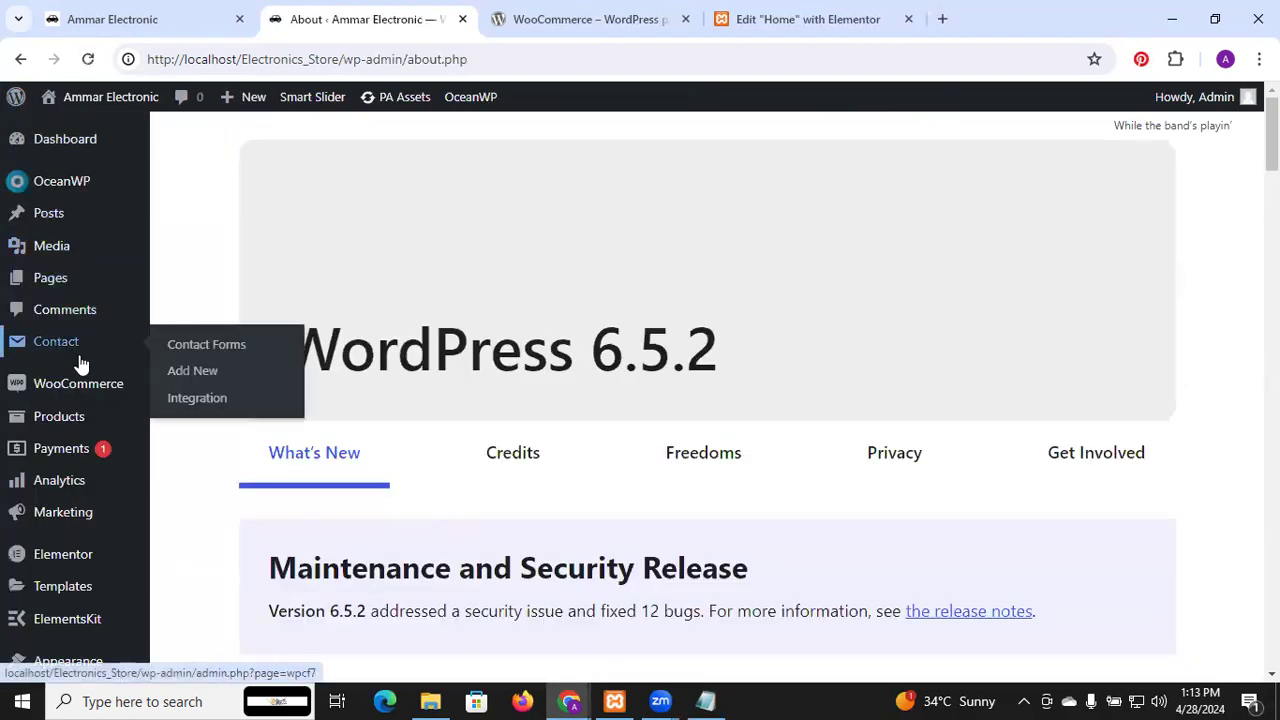
scroll(81, 362, down, 4)
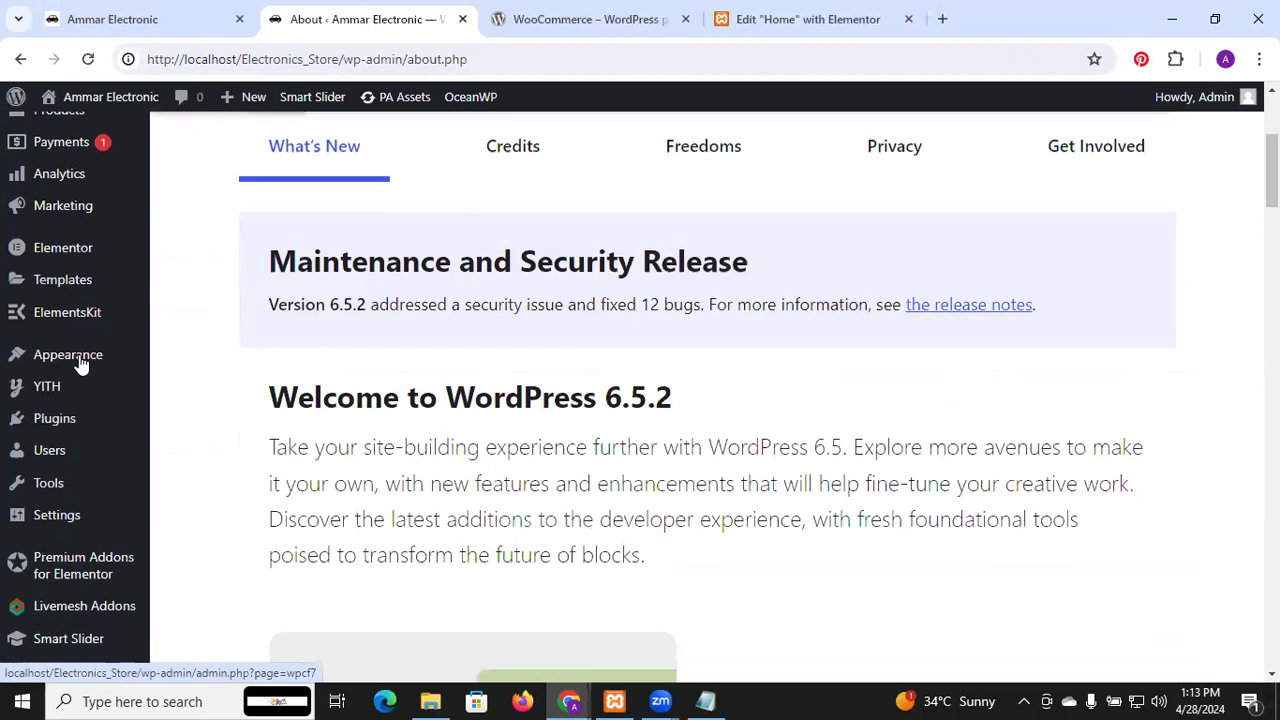
mouse_move(72, 540)
scroll(72, 540, down, 2)
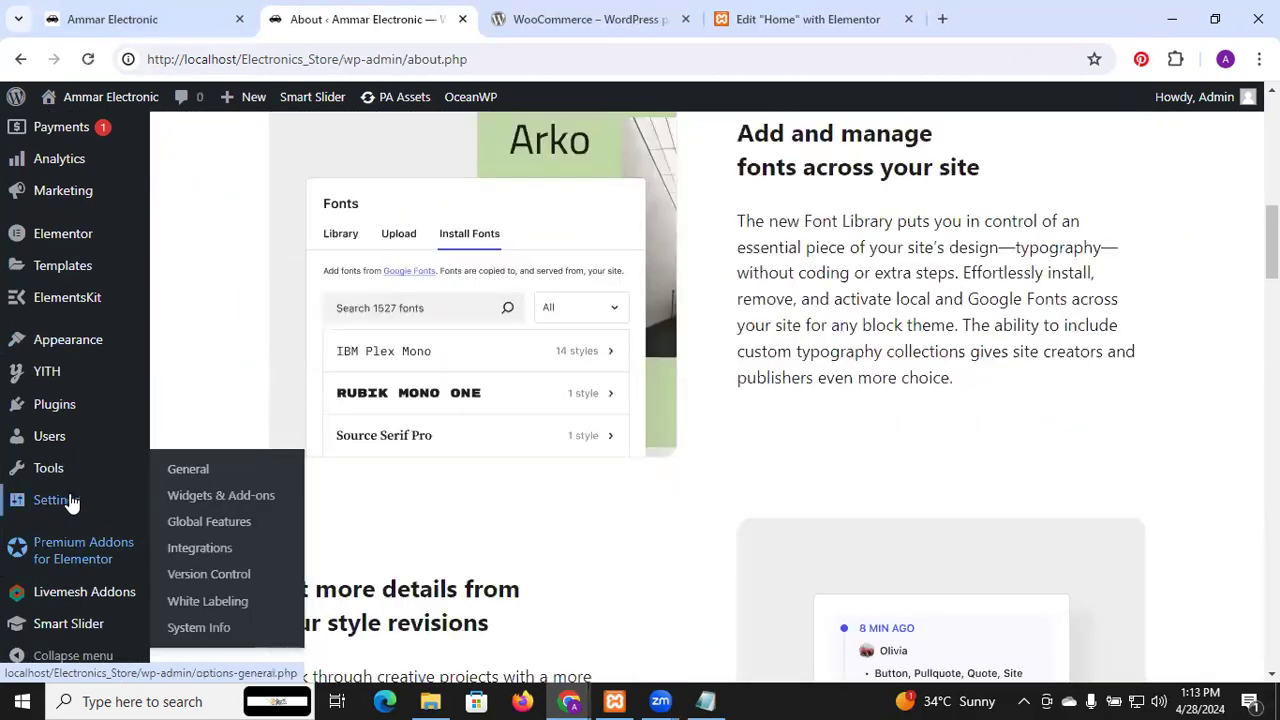
mouse_move(60, 500)
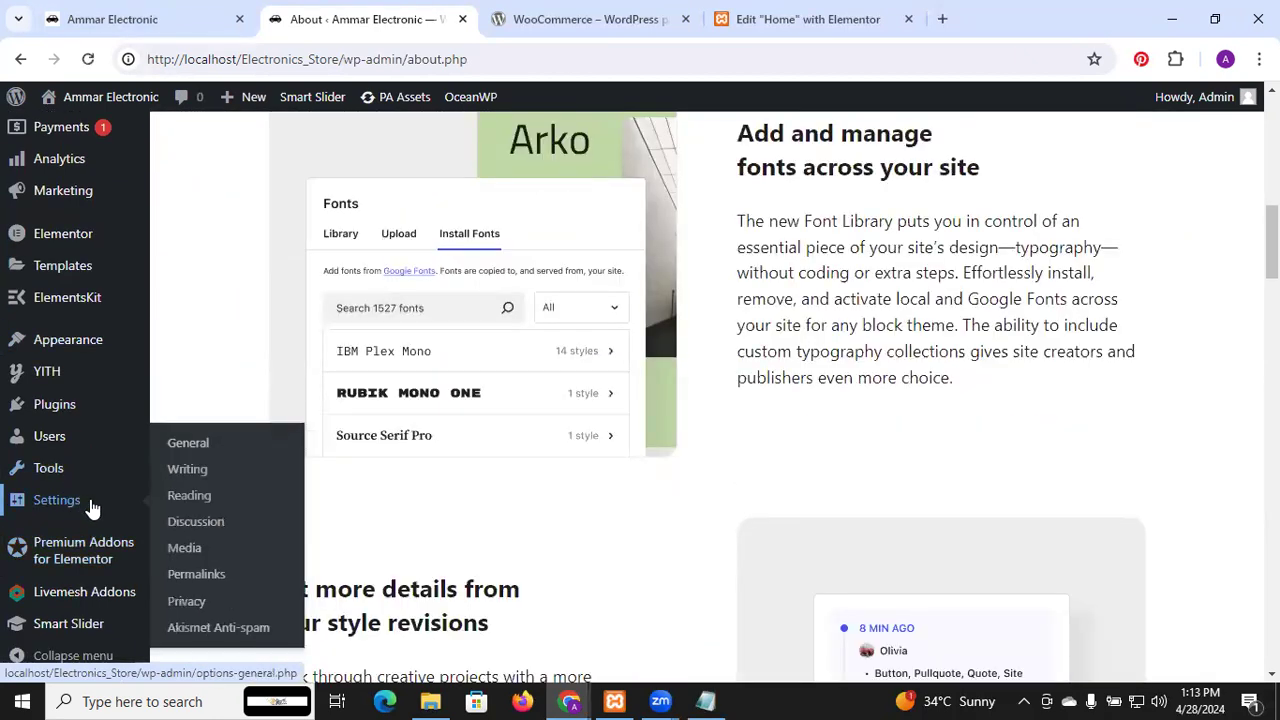
In Reading settings, make the homepage a static page set to Home and save
click(199, 508)
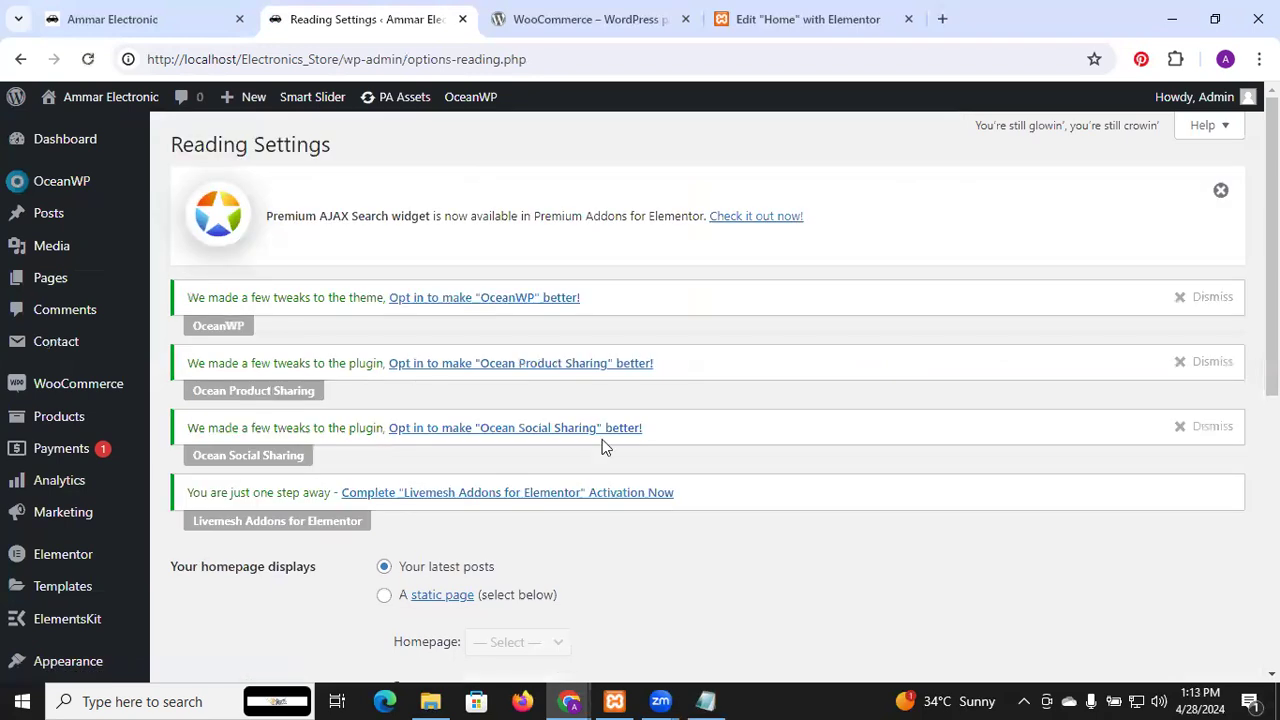
scroll(602, 439, down, 5)
scroll(575, 410, up, 1)
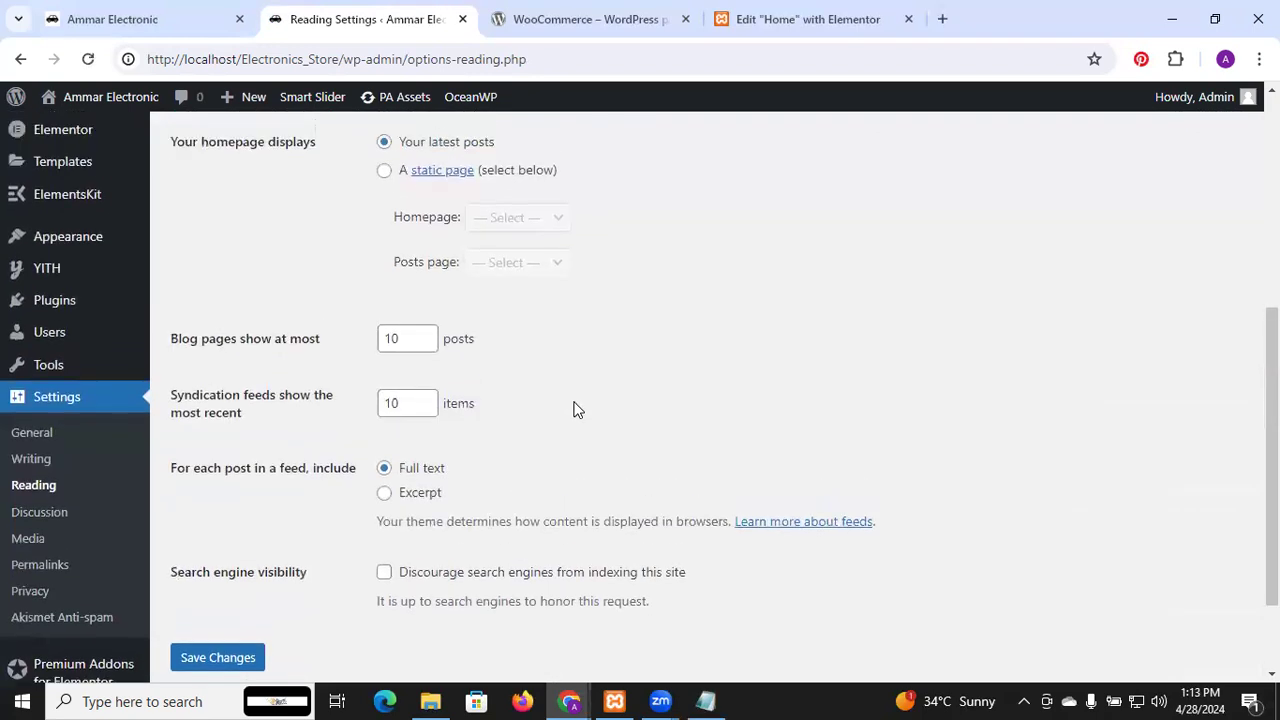
click(384, 172)
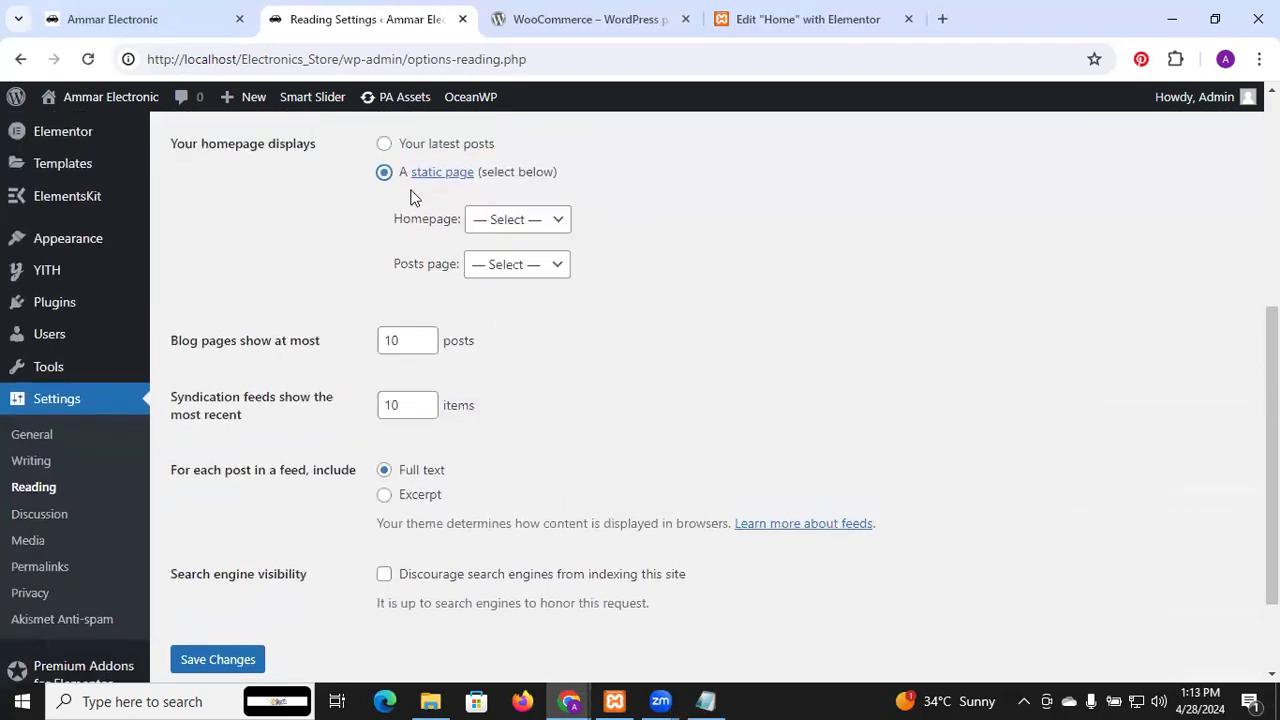
click(528, 232)
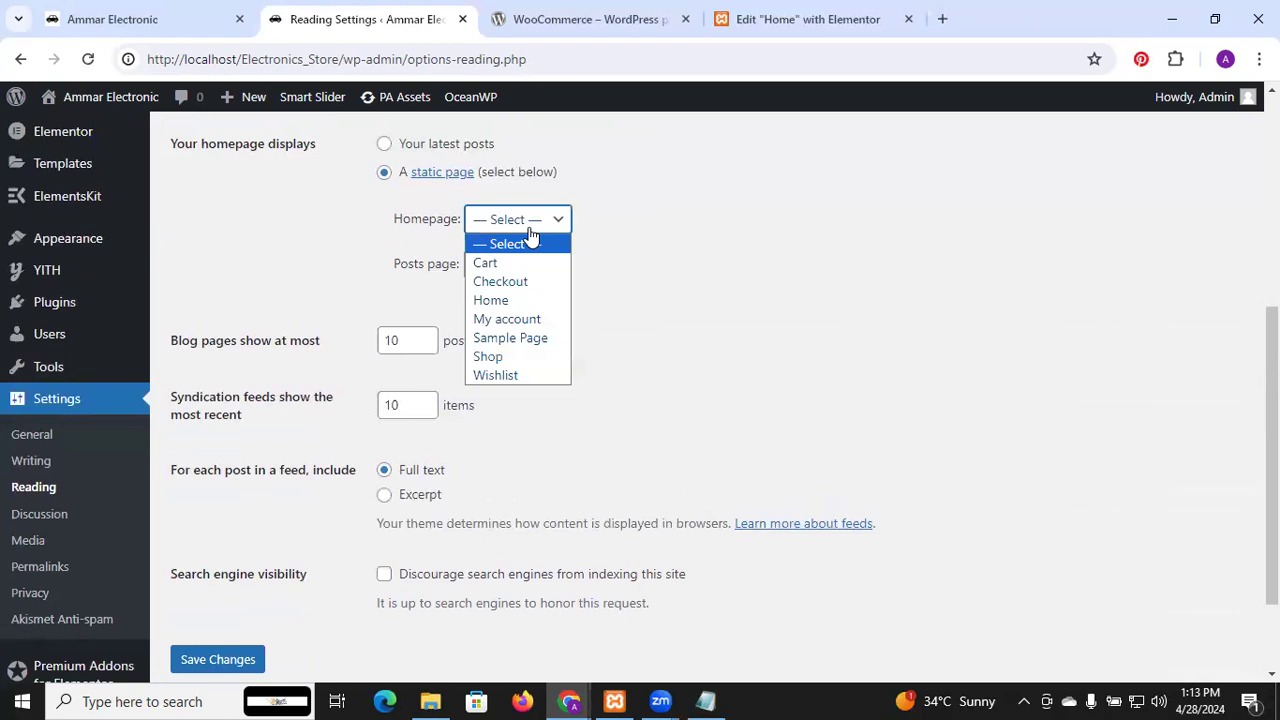
click(533, 301)
scroll(571, 345, down, 2)
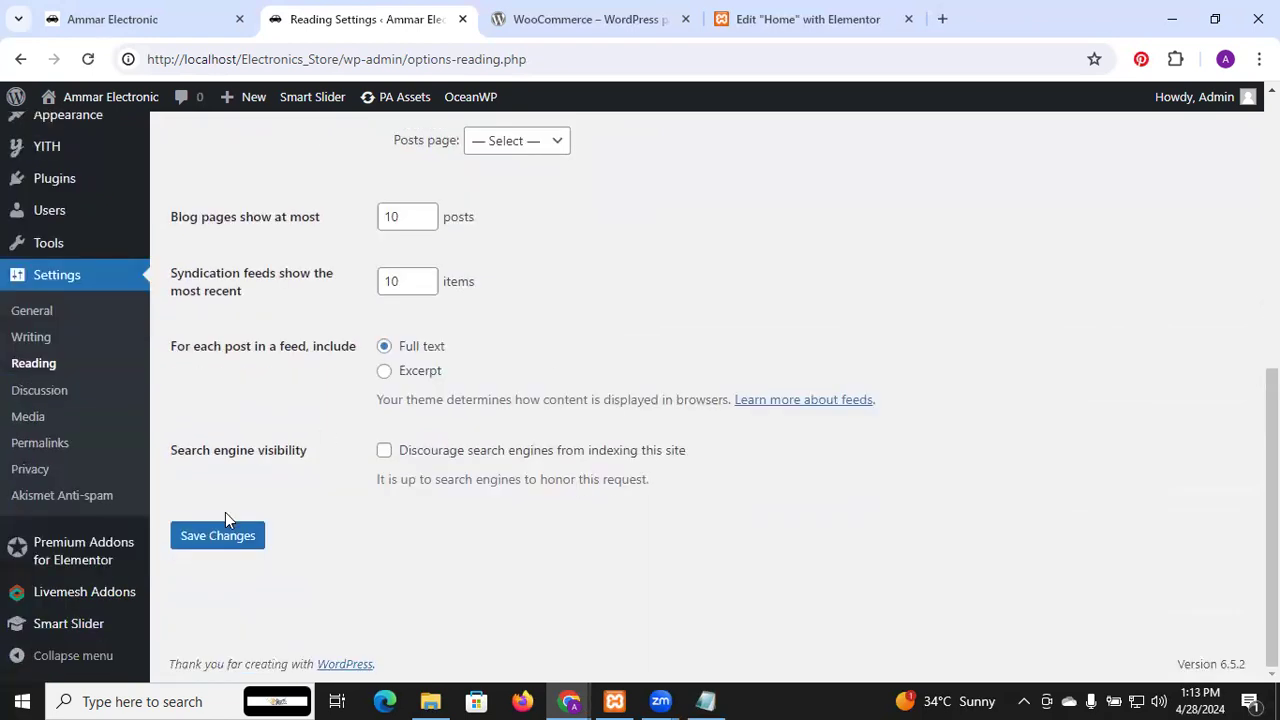
click(228, 547)
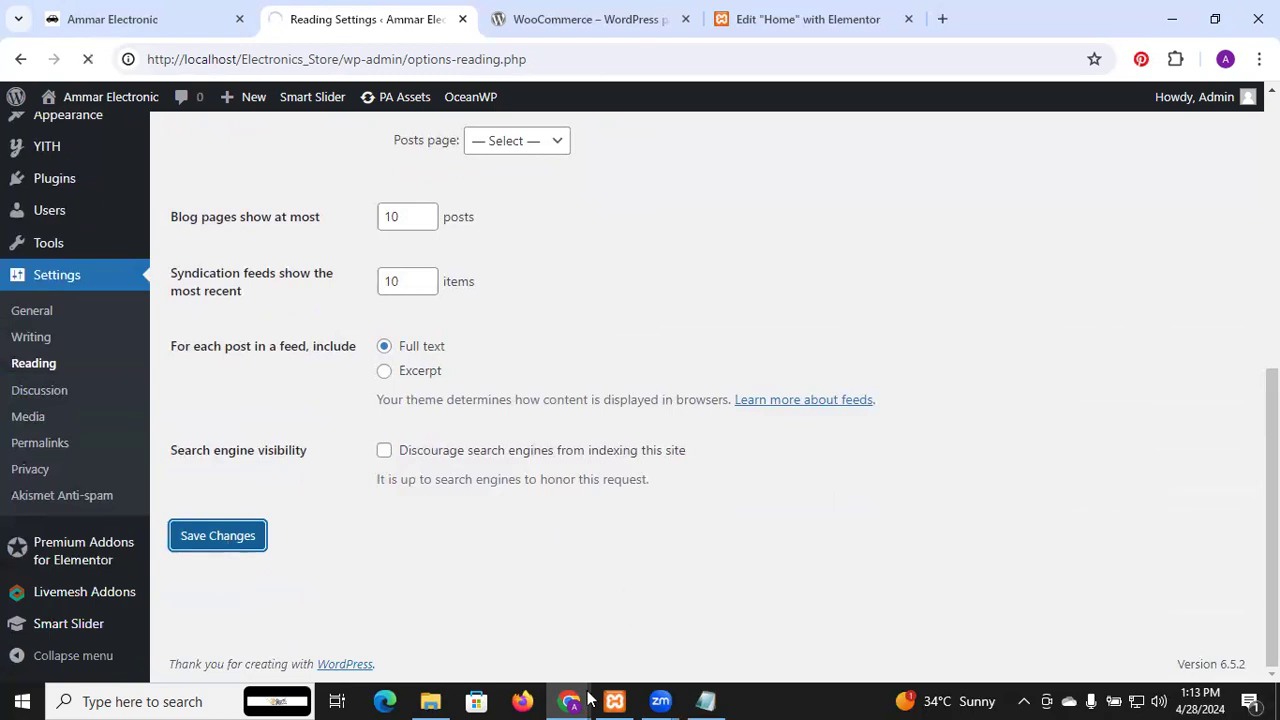
In the incognito window, go back to the storefront home page
mouse_move(572, 700)
click(630, 588)
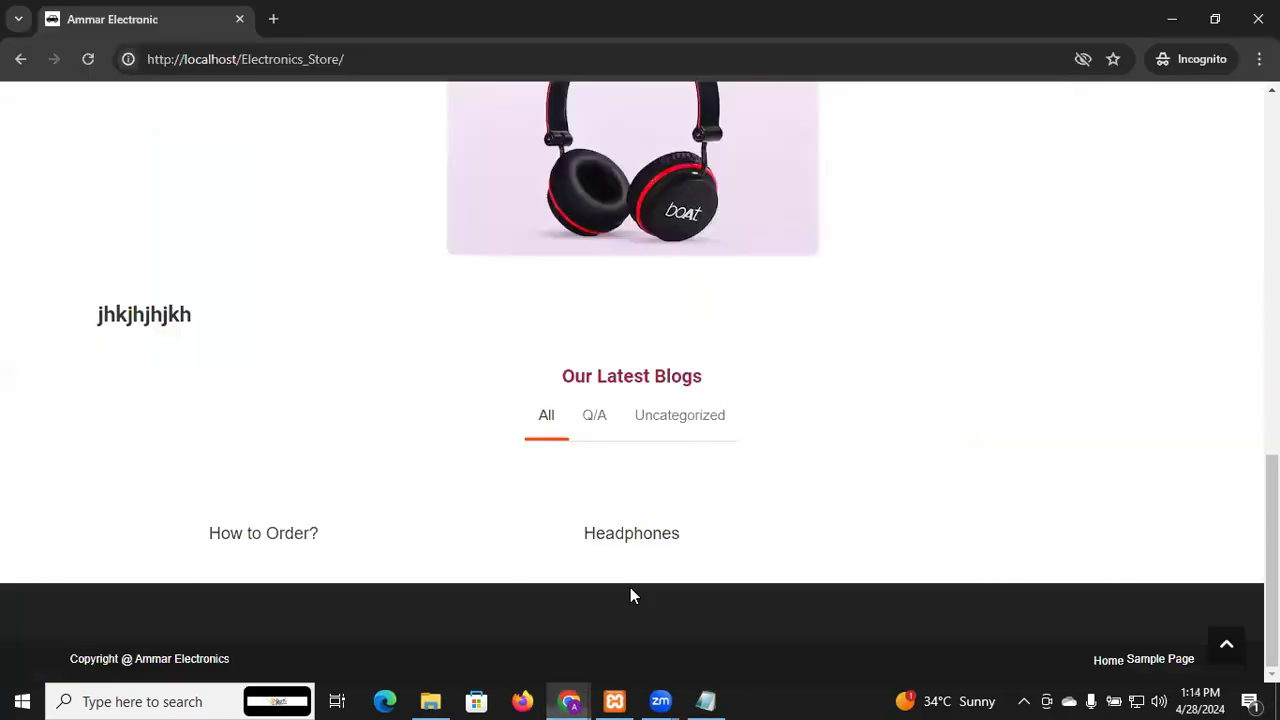
click(22, 61)
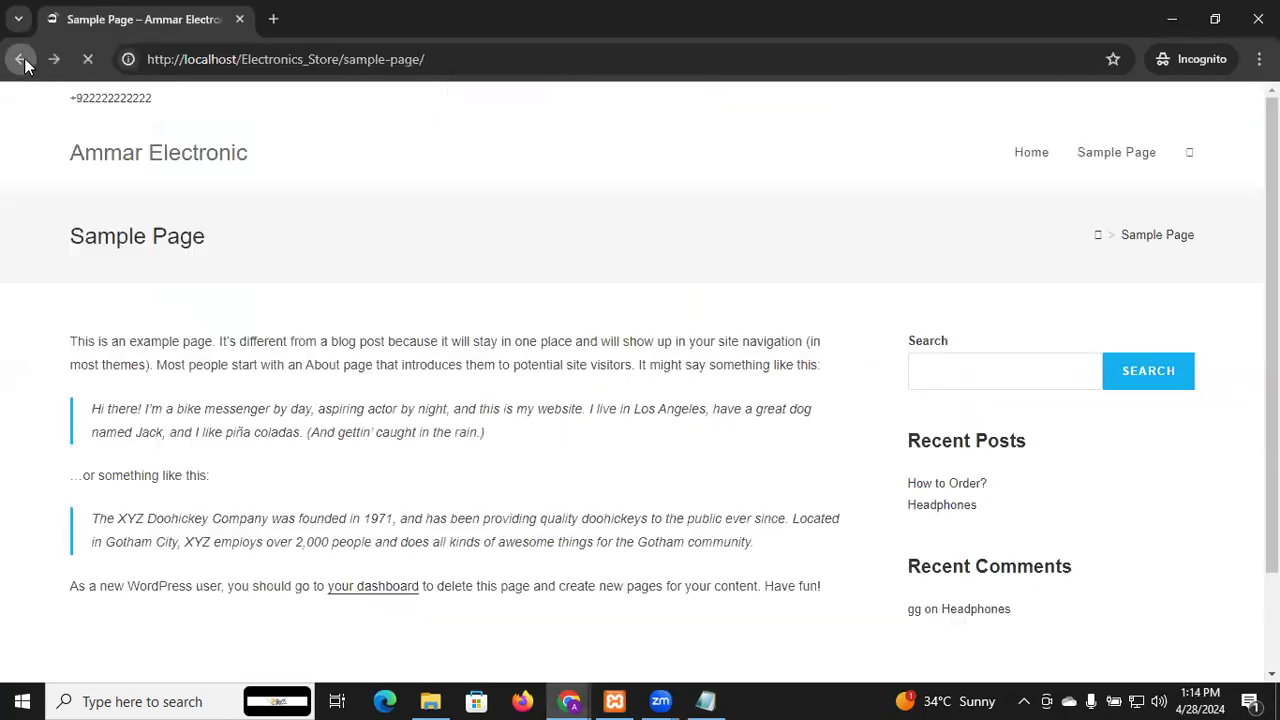
click(22, 61)
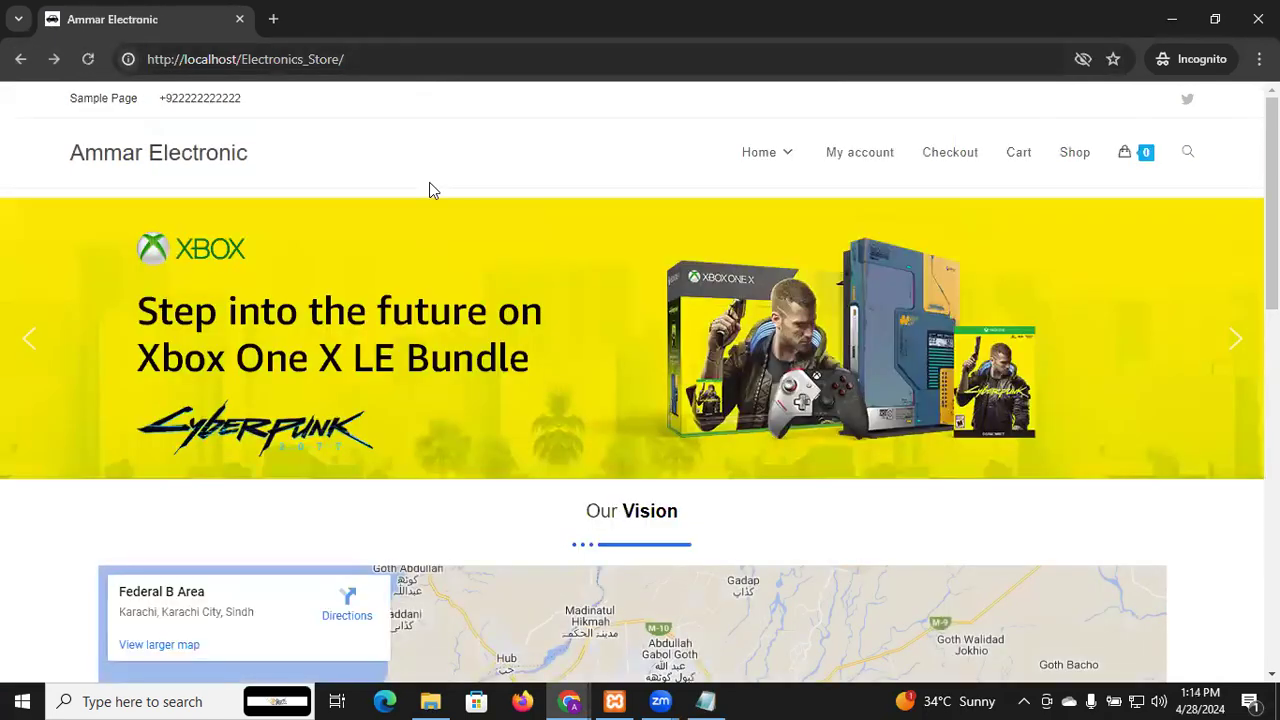
Scroll down the home page past the Xbox banner to Our Latest Blogs
key(alt+Tab)
key(alt+Tab)
mouse_move(771, 134)
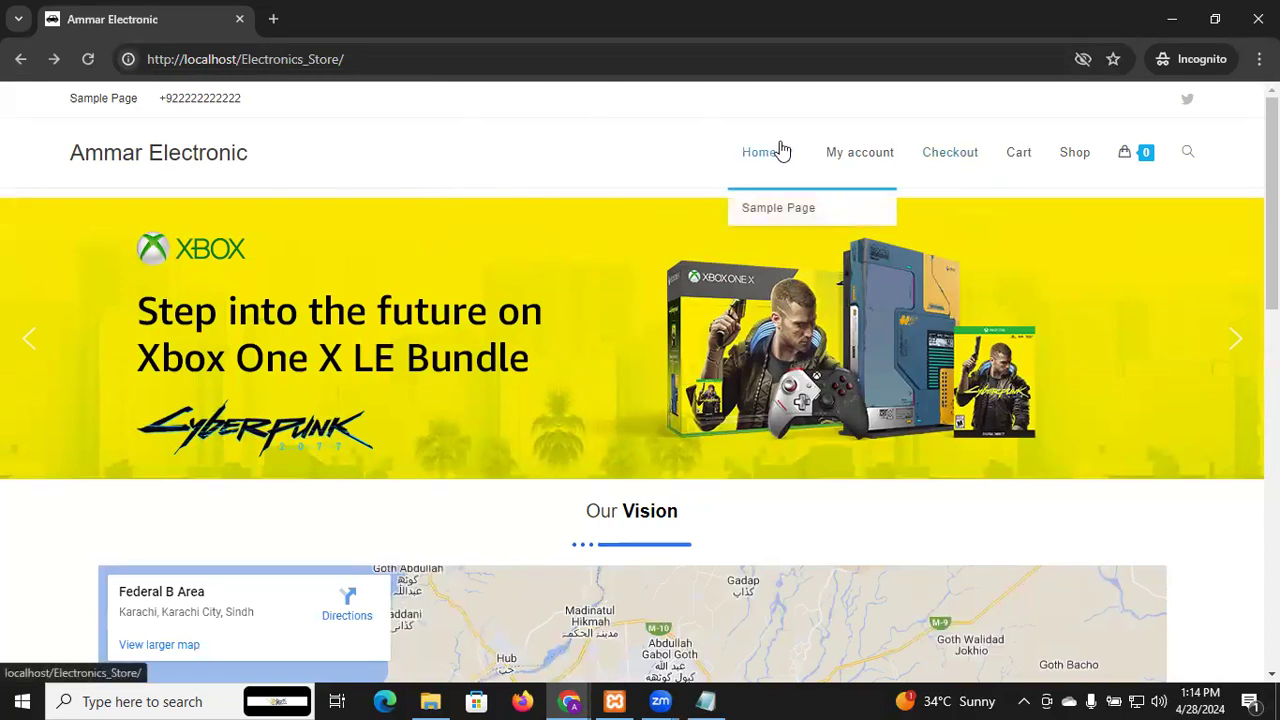
mouse_move(1150, 162)
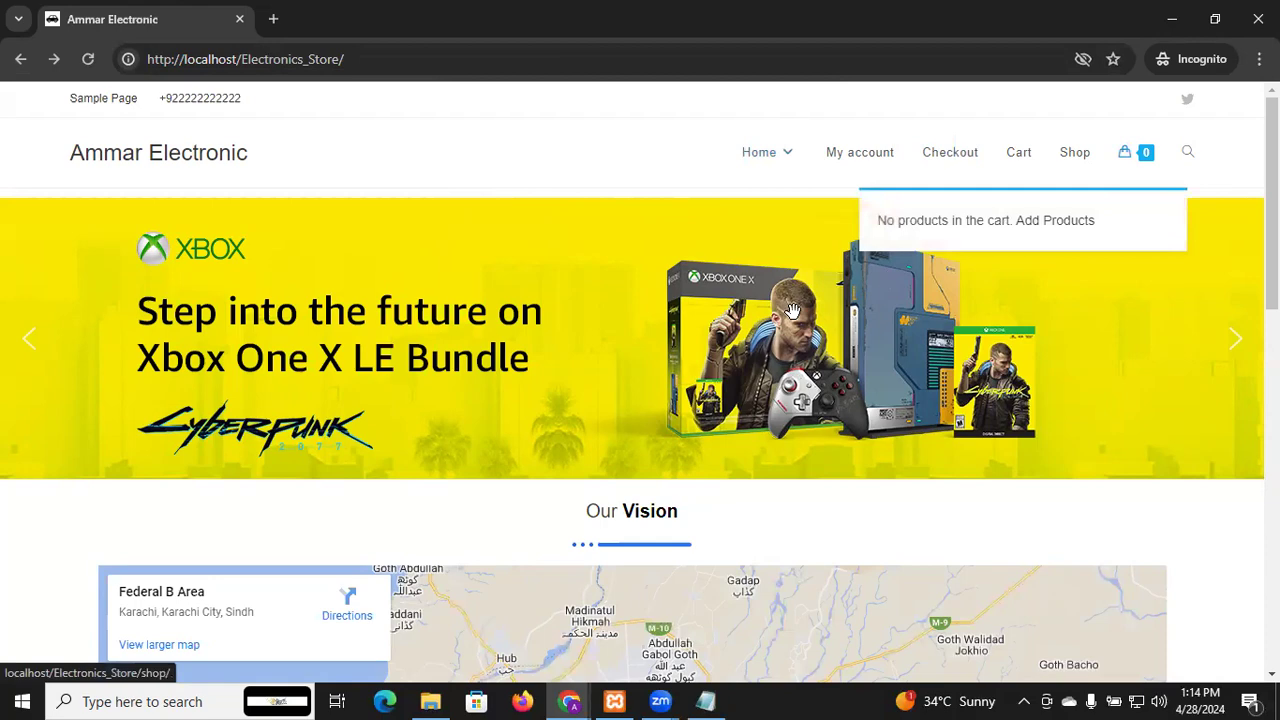
scroll(657, 392, down, 2)
scroll(657, 393, down, 3)
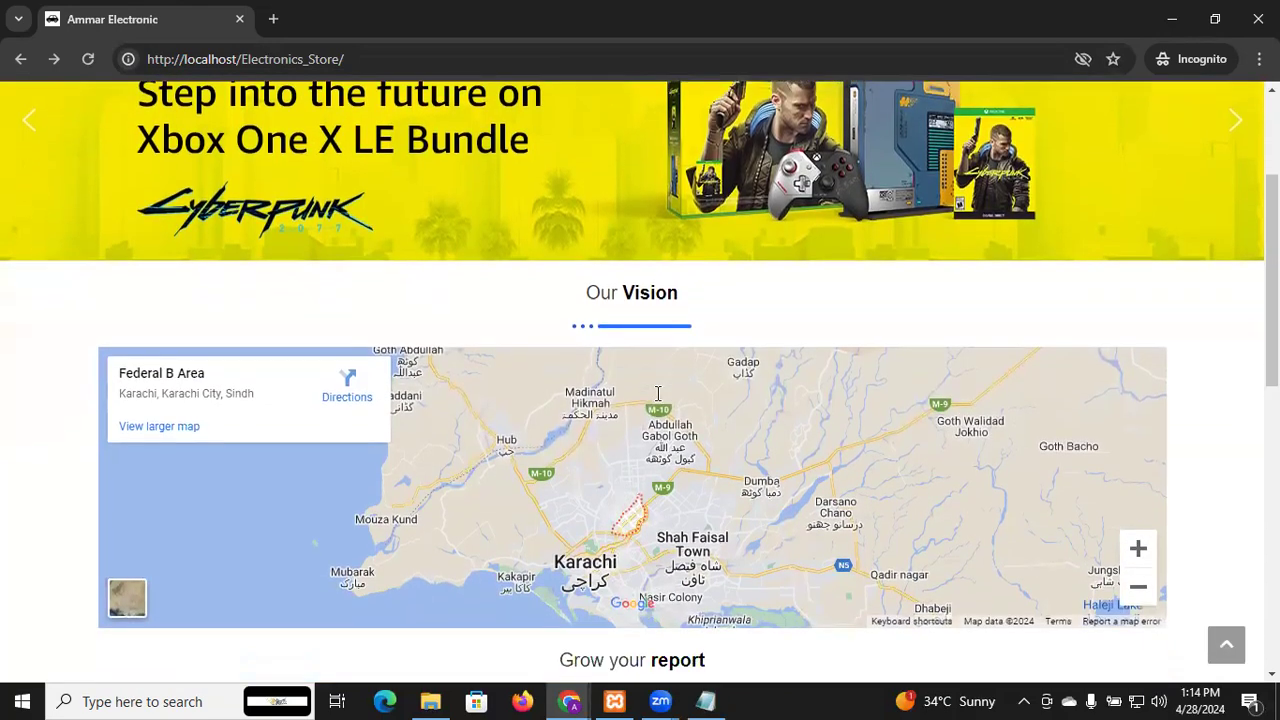
scroll(657, 393, down, 3)
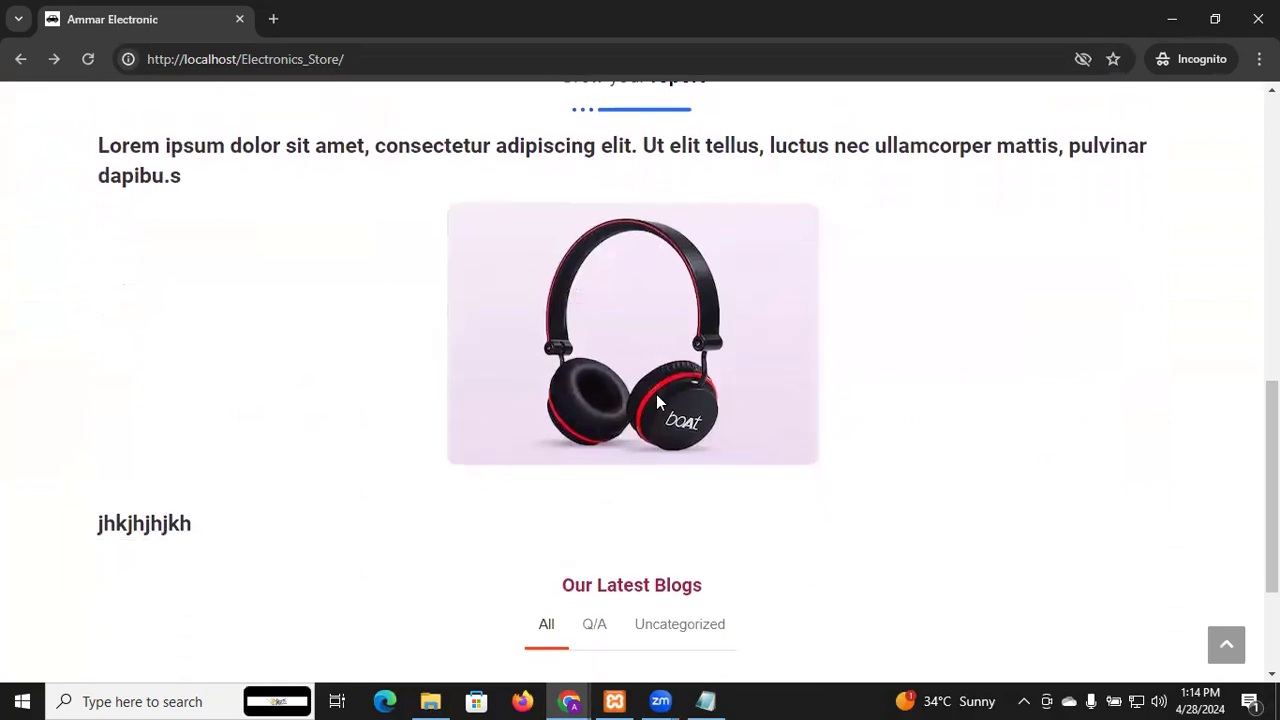
scroll(657, 396, down, 2)
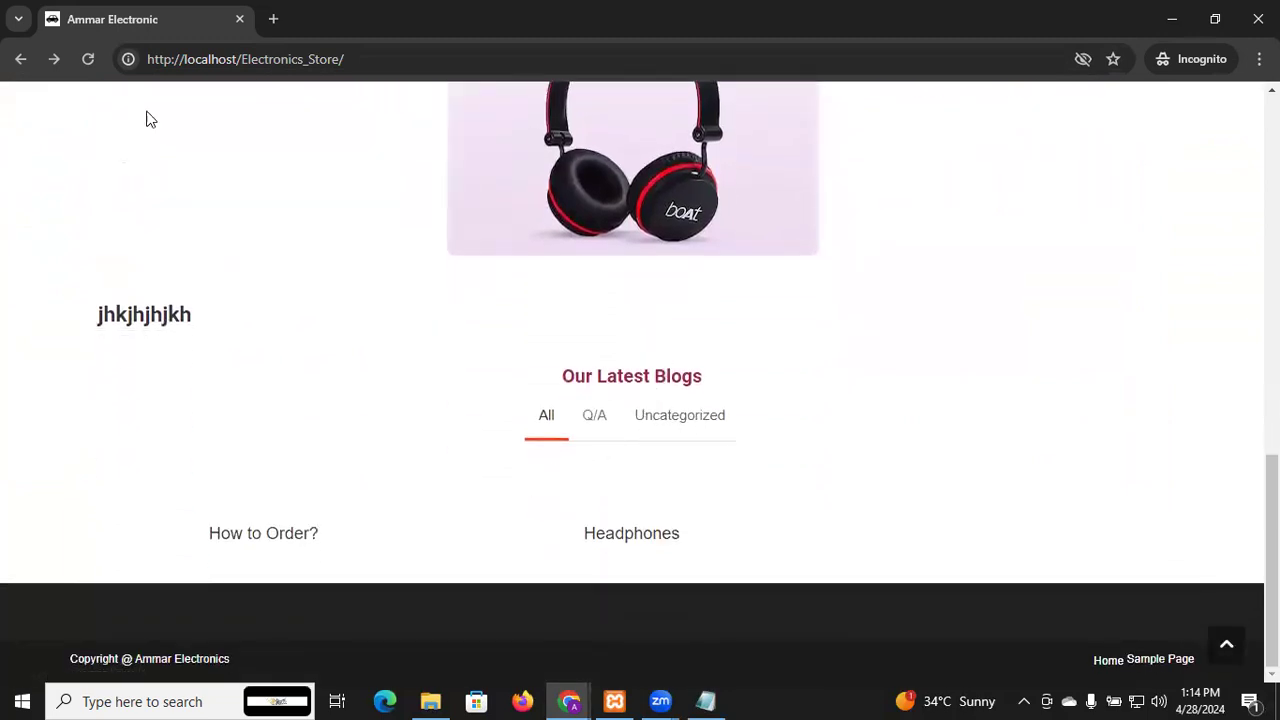
Reload the home page to check How to Order?'s headphones image, then return to the top
click(89, 60)
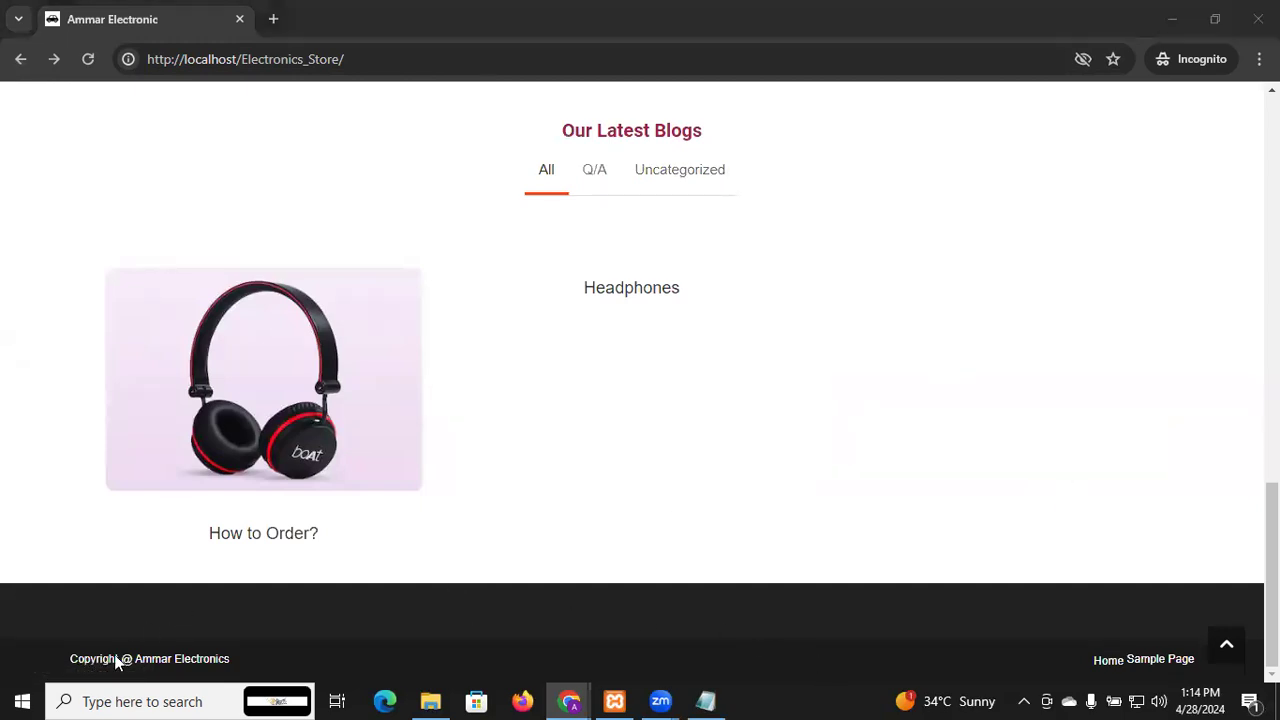
click(1227, 645)
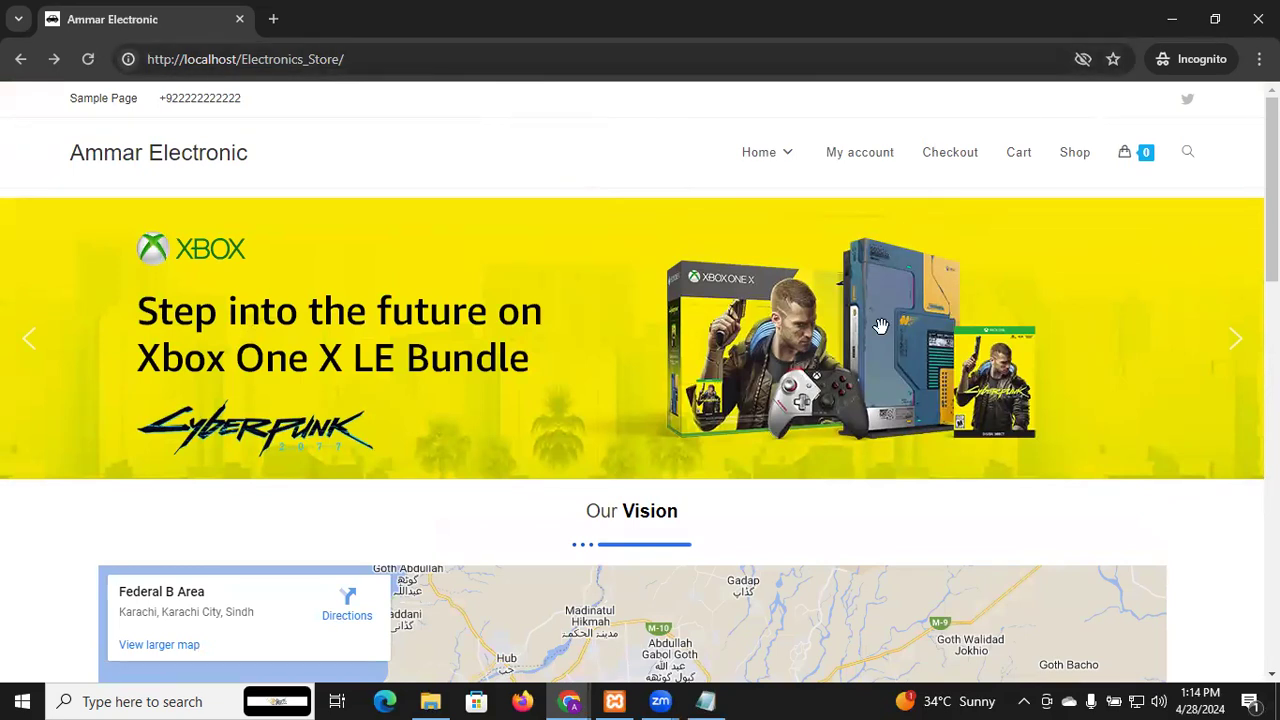
scroll(880, 326, down, 3)
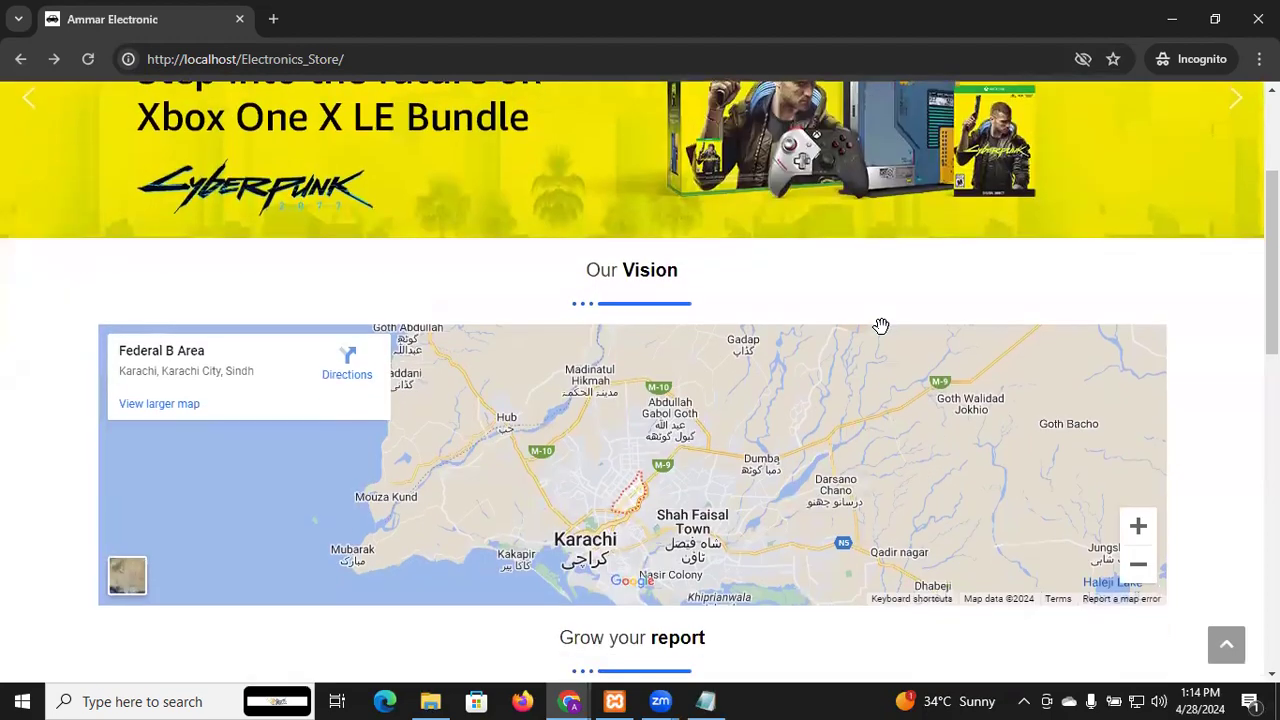
scroll(880, 326, up, 3)
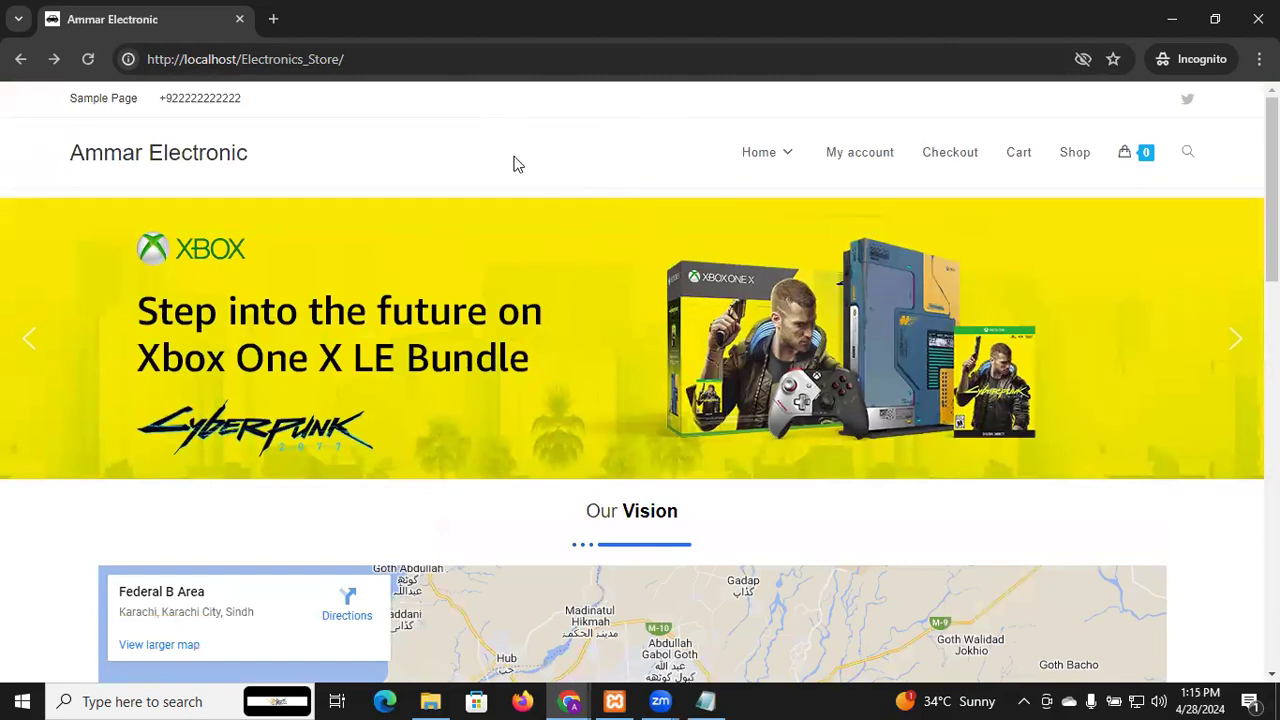
click(136, 60)
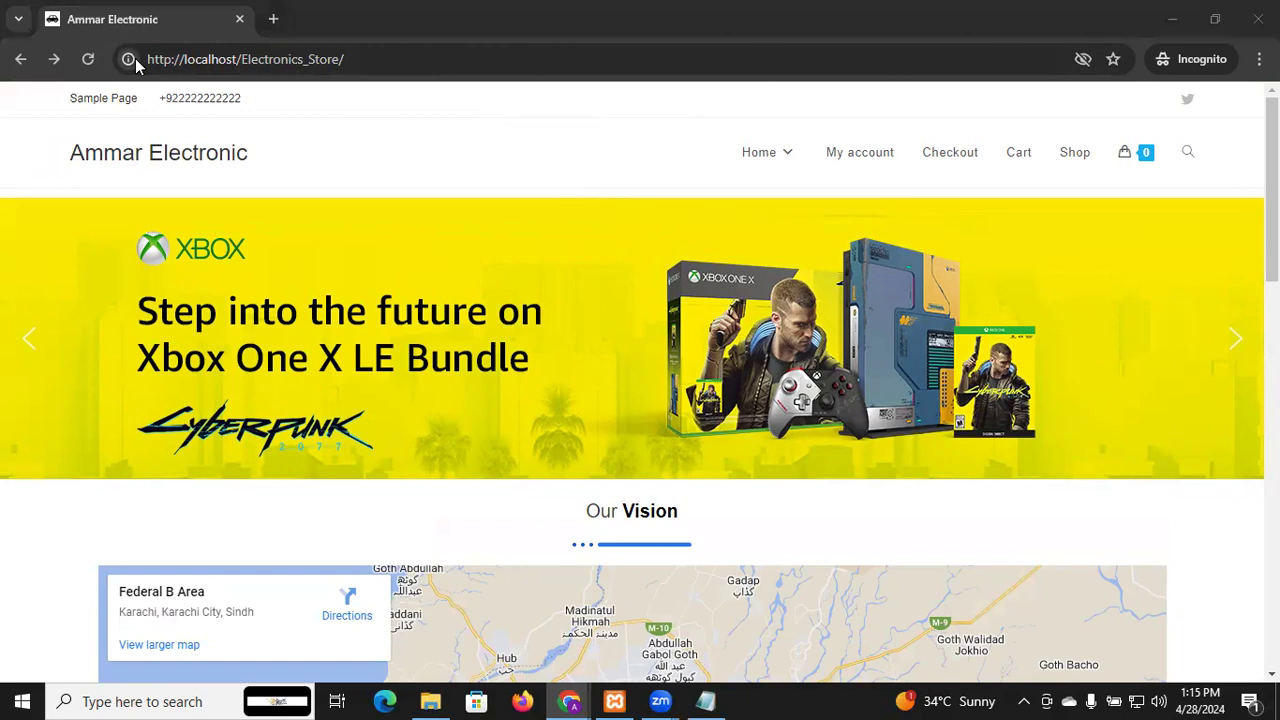